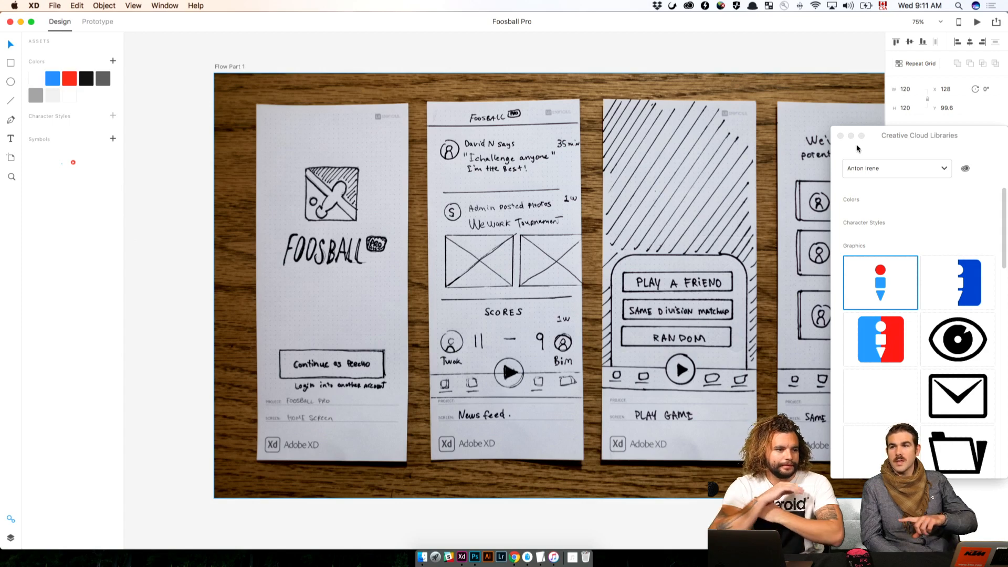
Examine the Flow Part 1 and Flow Part 2 paper sketches alongside the app screen artboards beneath them
key(XF86AudioLowerVolume)
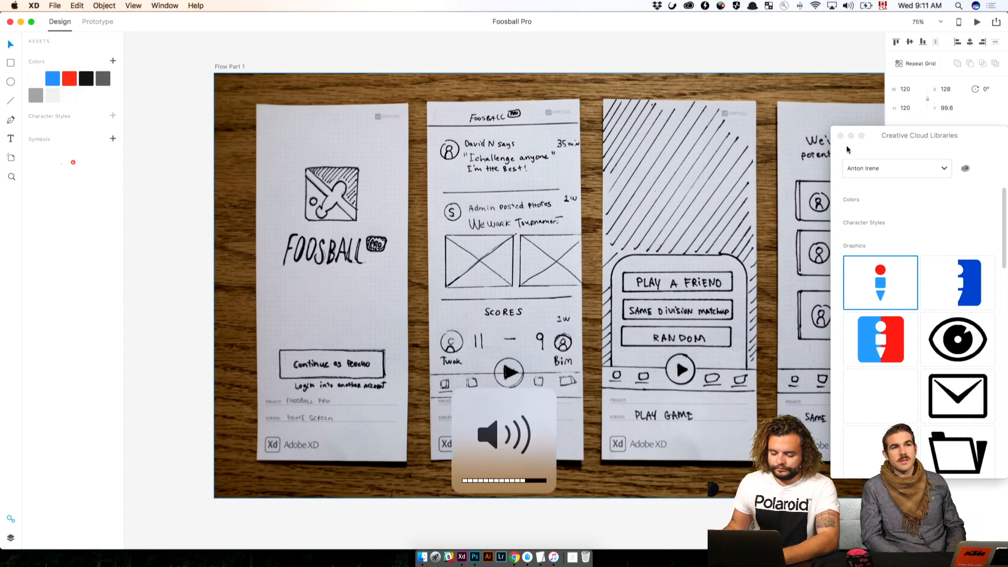
key(super+minus)
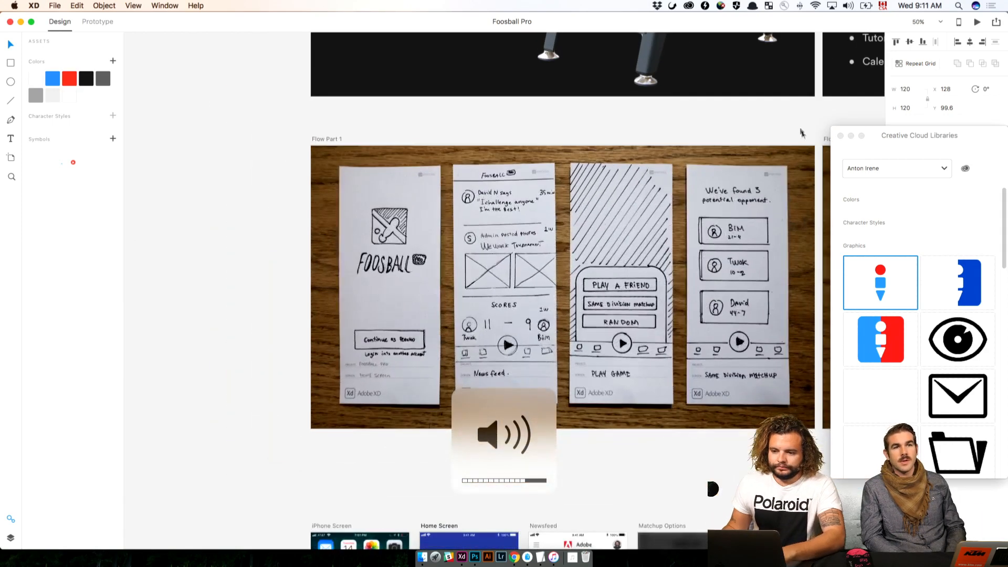
click(587, 476)
drag(598, 472, 513, 470)
drag(701, 436, 587, 450)
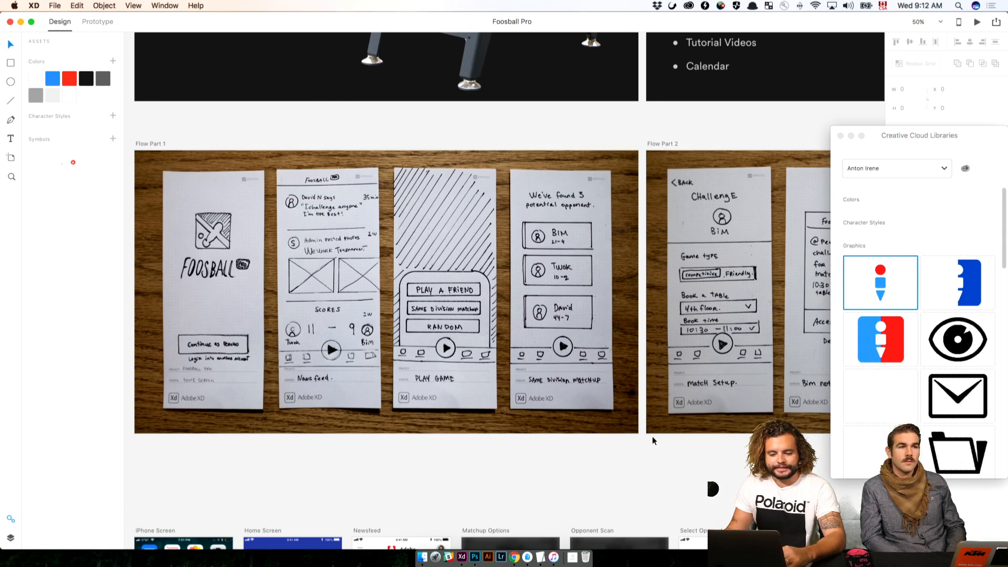
scroll(652, 436, right, 5)
scroll(654, 436, left, 4)
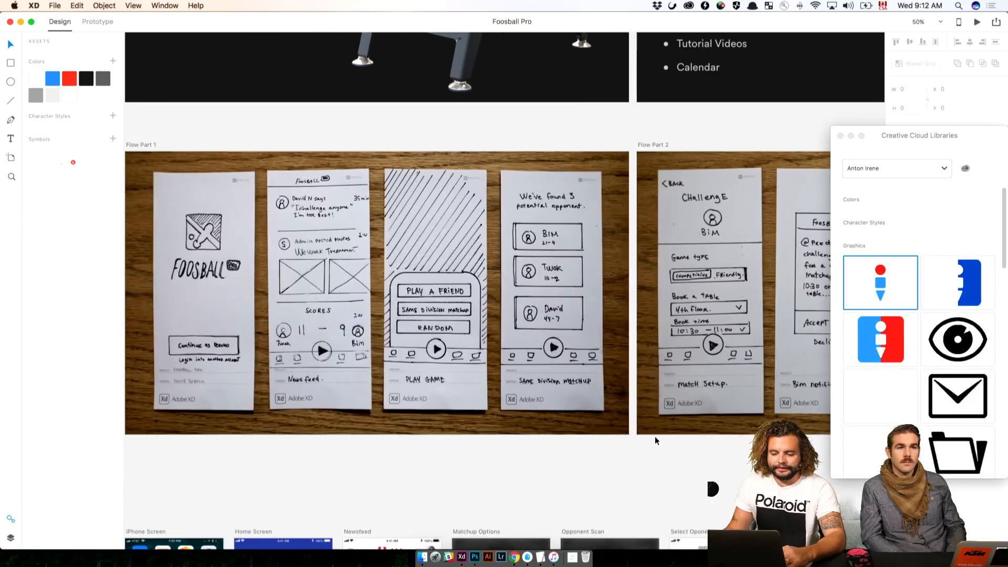
scroll(654, 436, down, 3)
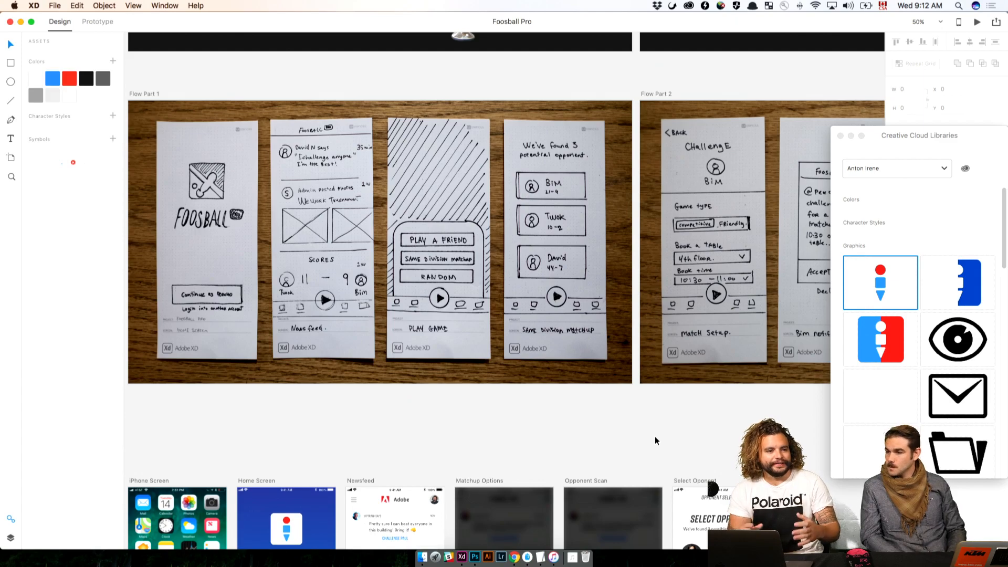
scroll(653, 437, down, 5)
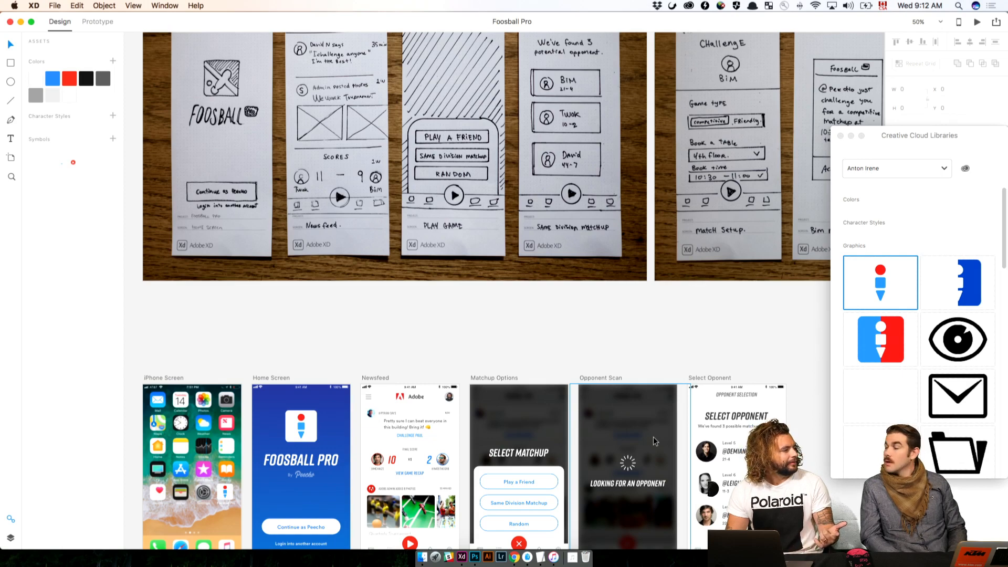
scroll(674, 404, down, 4)
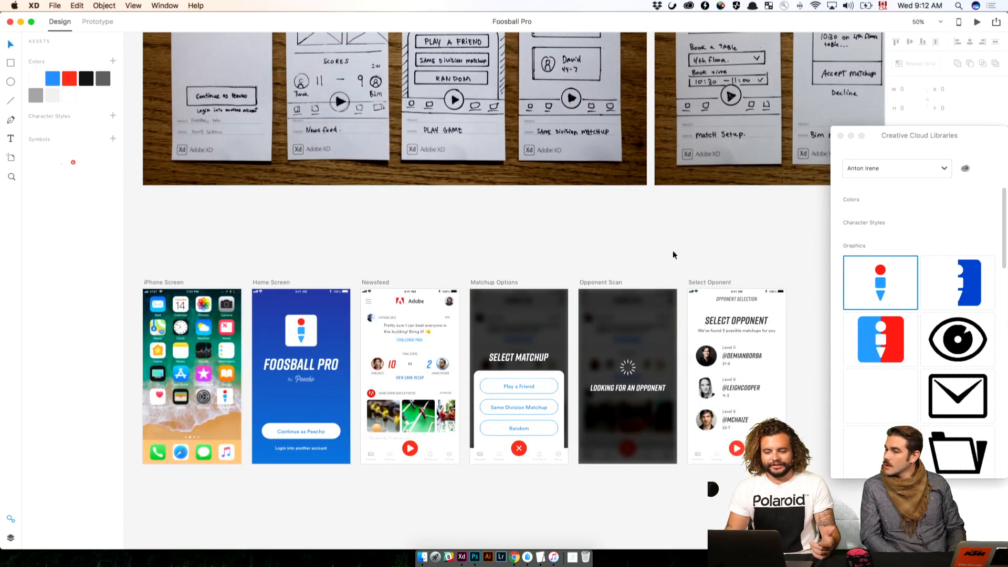
scroll(674, 249, up, 5)
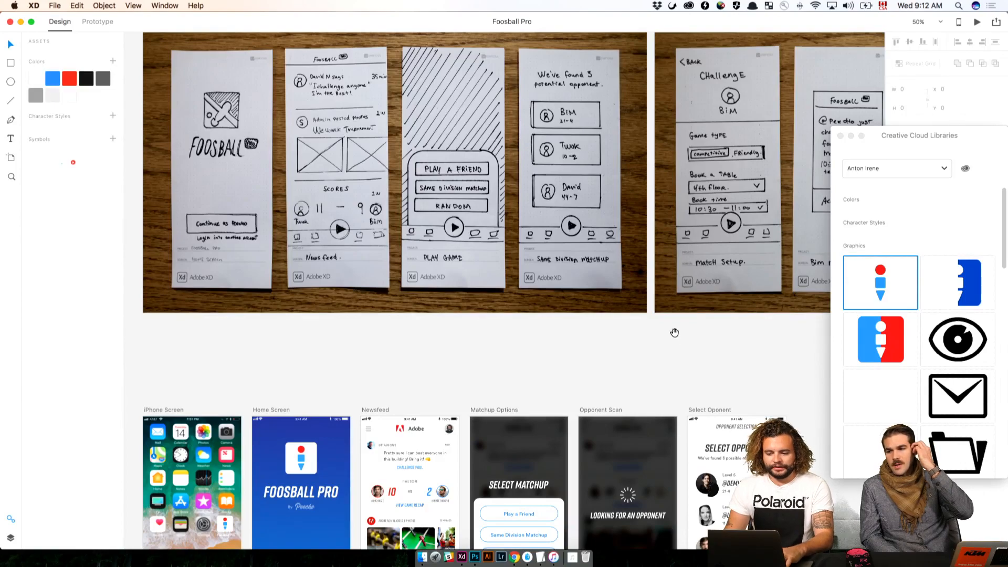
scroll(672, 336, up, 2)
mouse_move(702, 391)
mouse_down()
mouse_move(579, 387)
mouse_move(657, 342)
mouse_move(656, 379)
mouse_move(692, 399)
mouse_up()
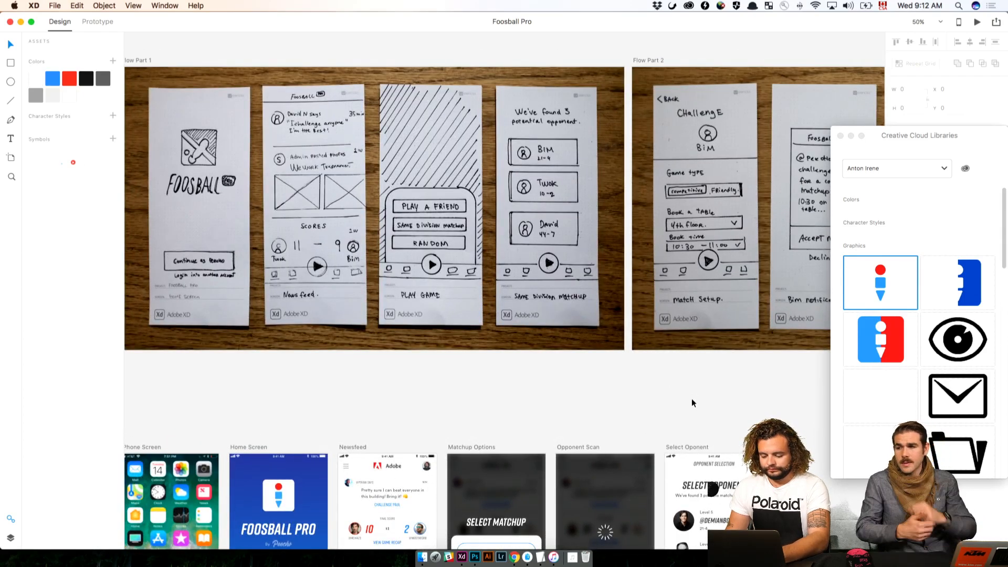
Preview the prototype full screen, starting from the iPhone Screen artboard
scroll(691, 399, up, 3)
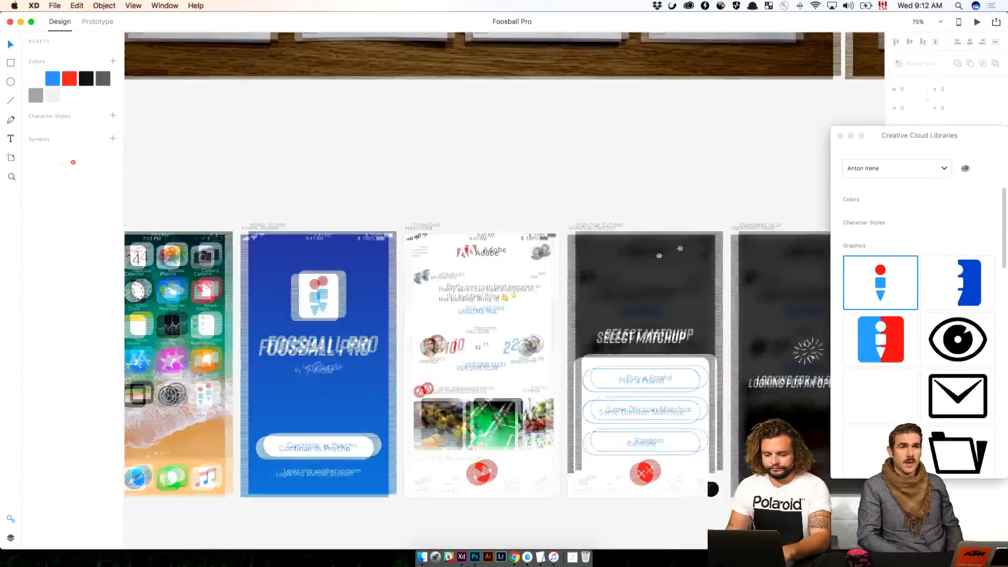
drag(658, 256, 741, 228)
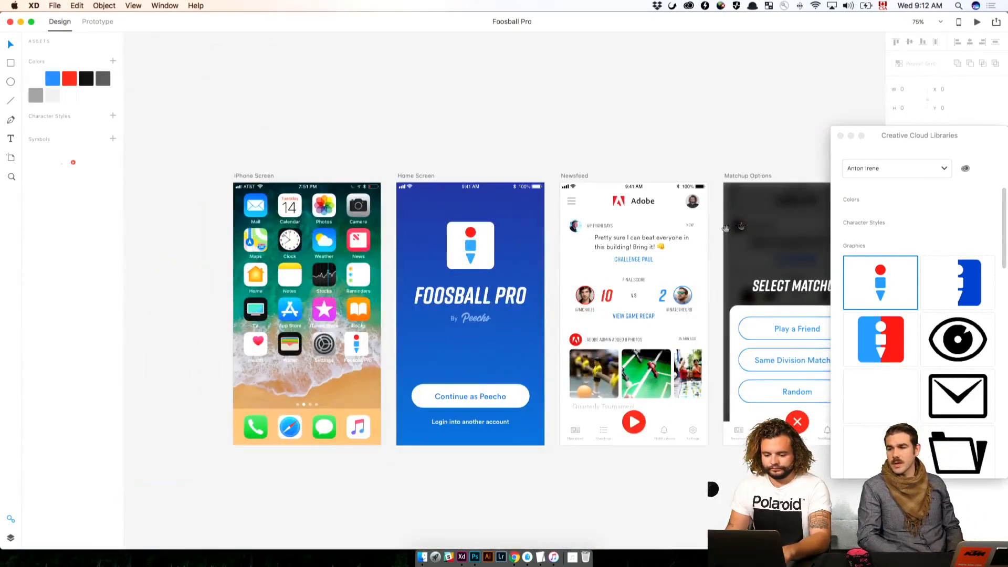
key(super+plus)
drag(401, 122, 463, 60)
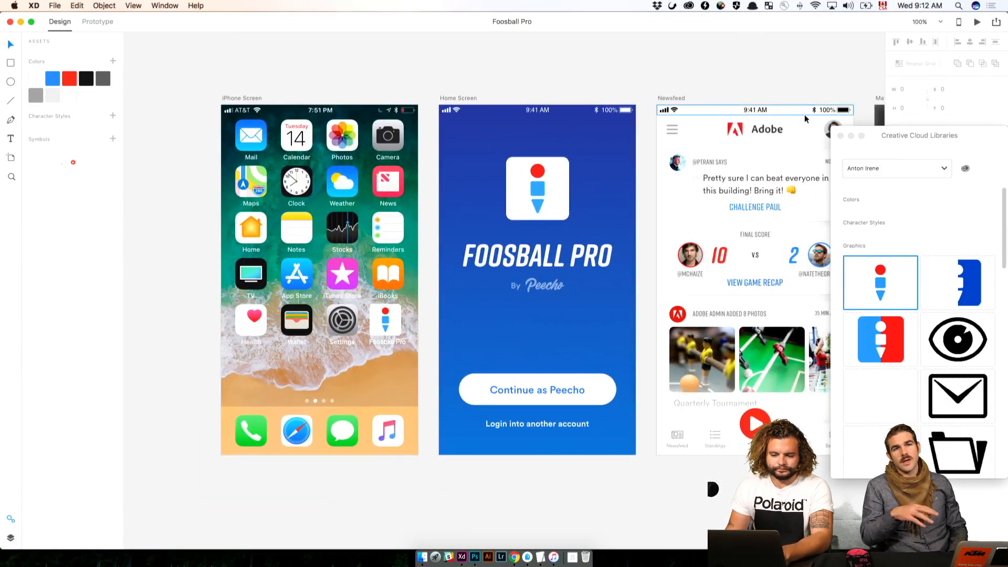
scroll(352, 58, right, 3)
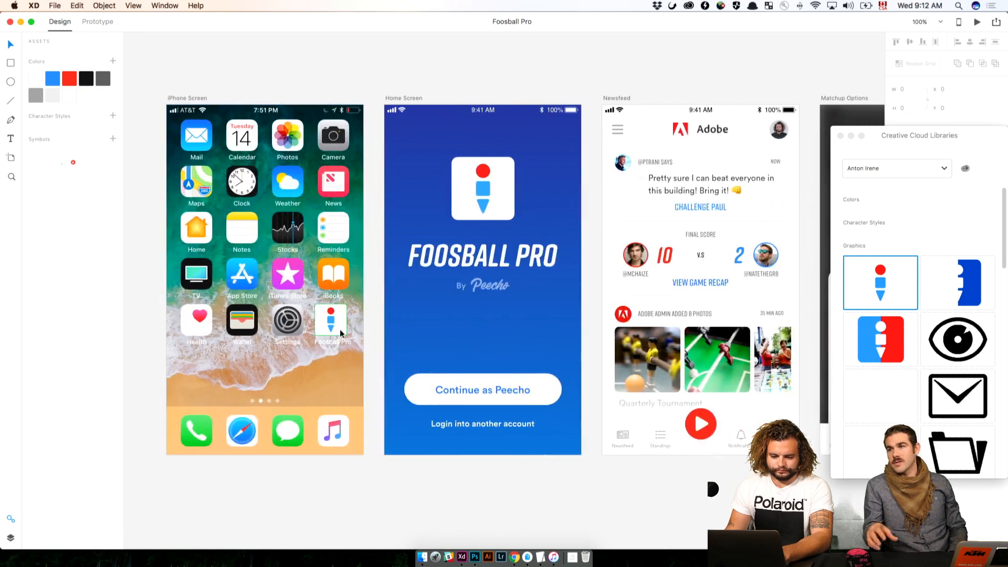
scroll(329, 81, right, 3)
scroll(329, 80, left, 1)
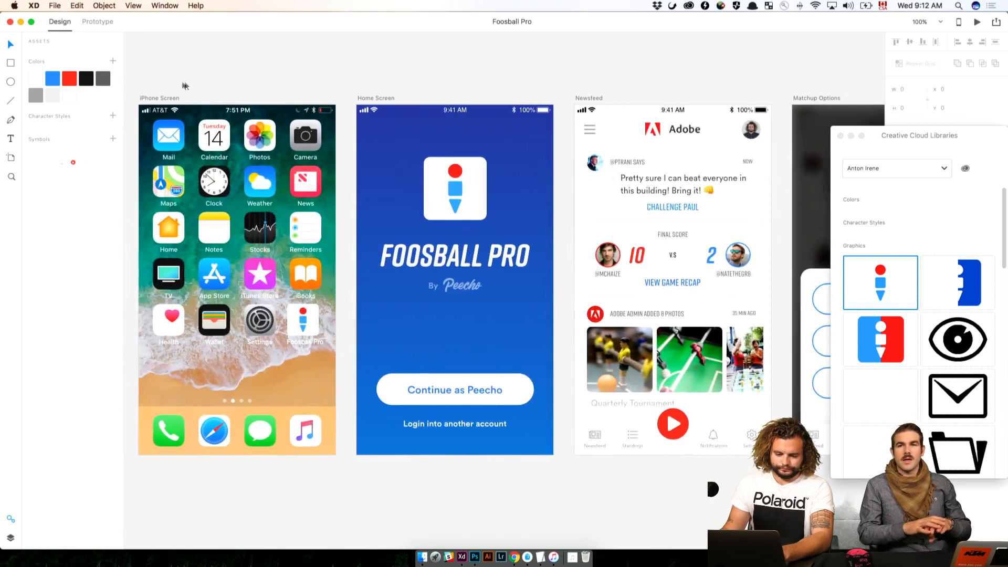
click(161, 98)
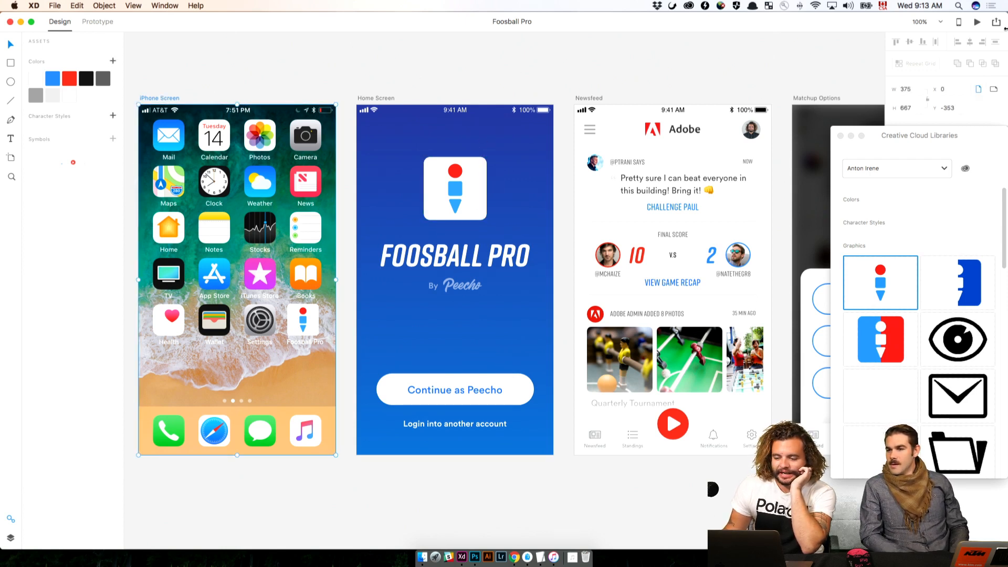
click(978, 23)
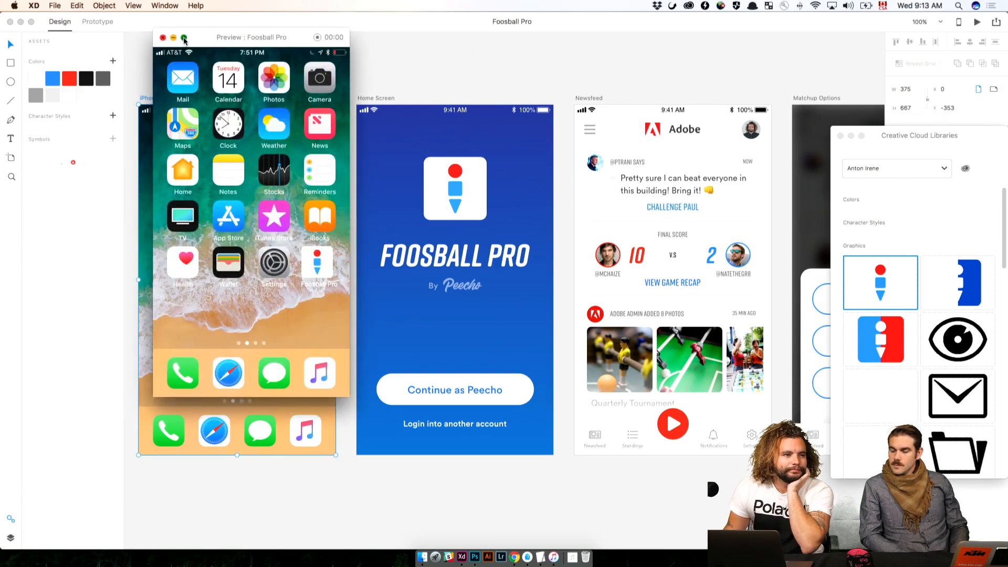
click(184, 38)
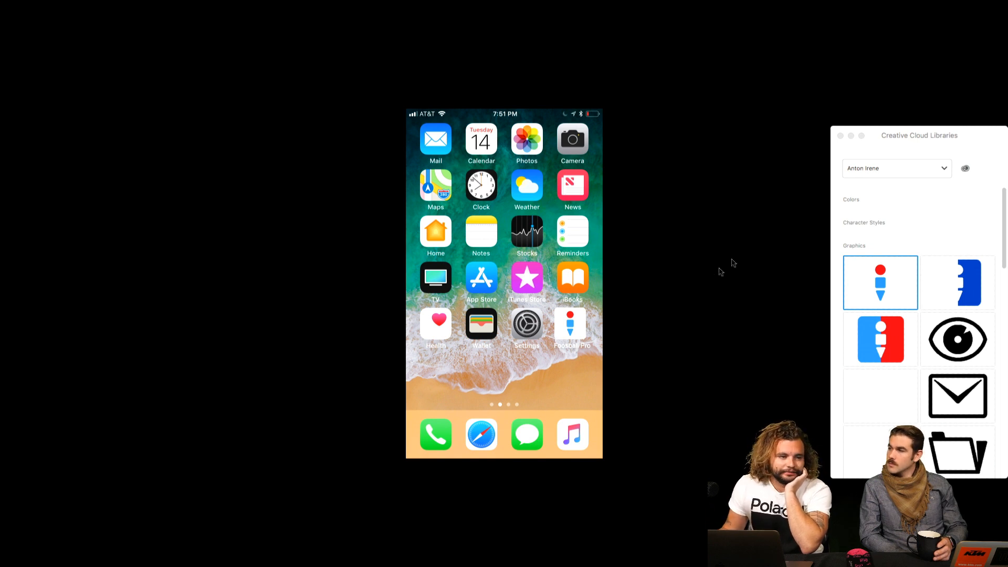
Walk through the prototype from the Foosball Pro app icon via login and newsfeed to Same Division Matchup, and close the preview
click(576, 322)
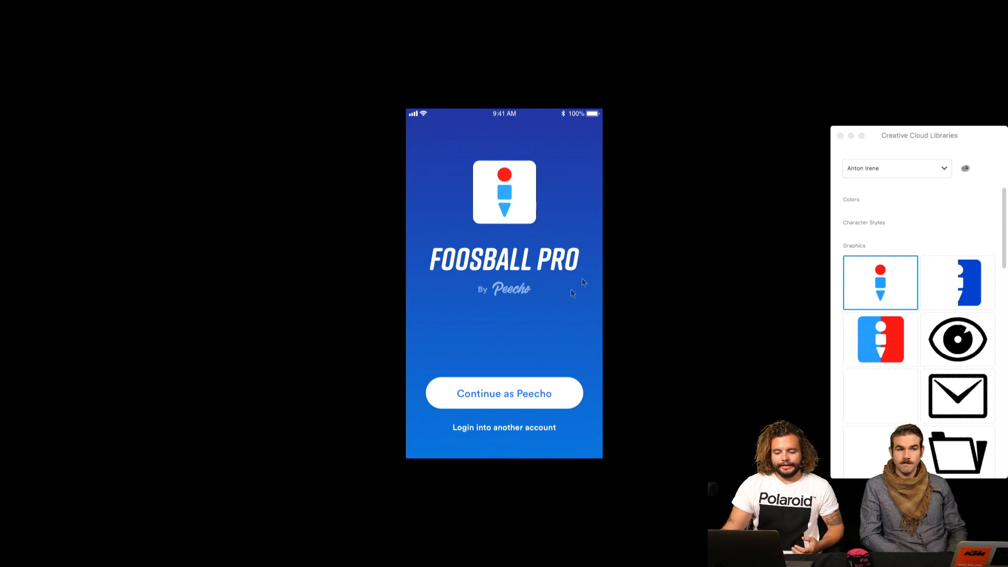
click(490, 395)
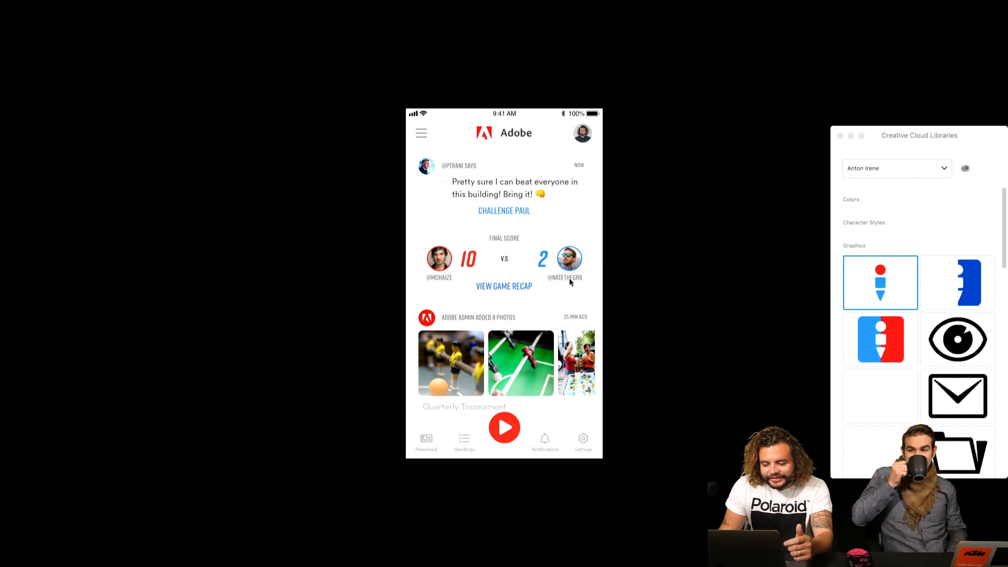
click(513, 442)
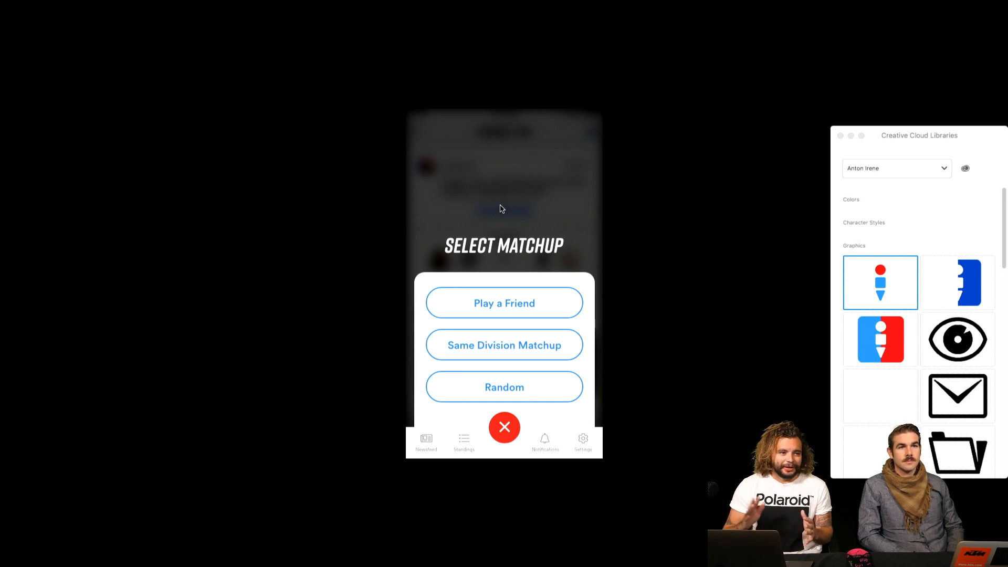
click(509, 346)
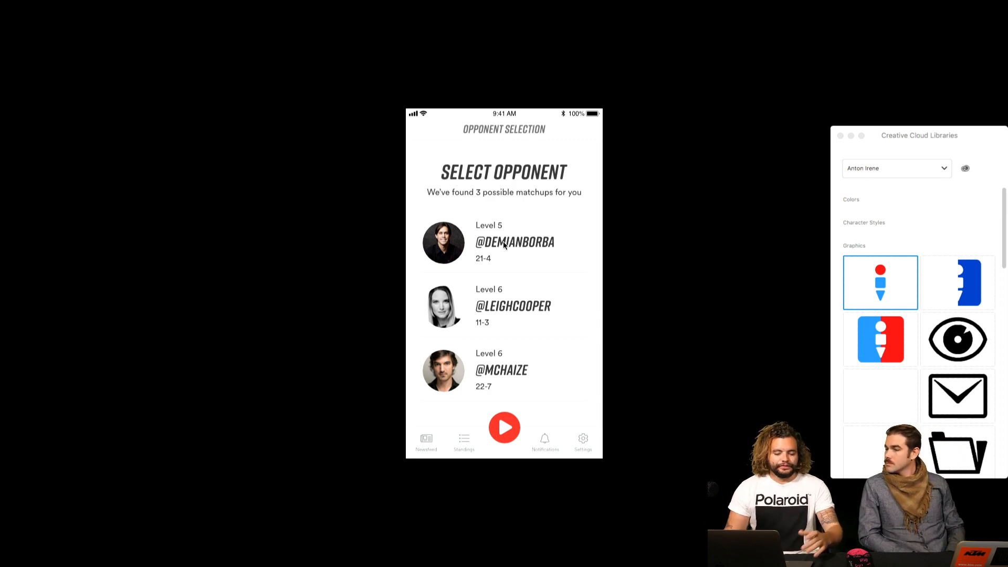
key(Escape)
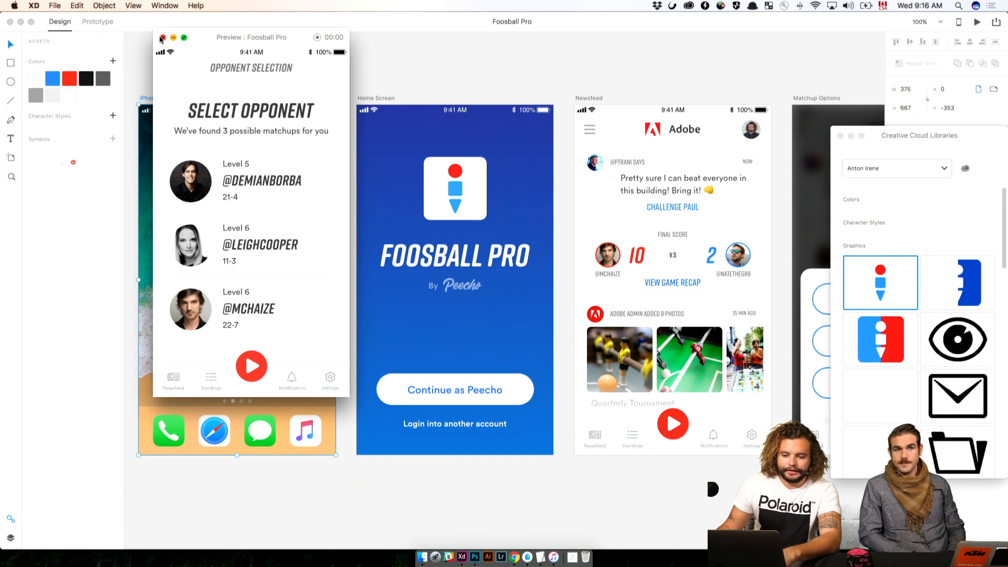
click(162, 37)
Review the batch export settings with the Newsfeed artboard selected, and leave them without exporting
click(403, 95)
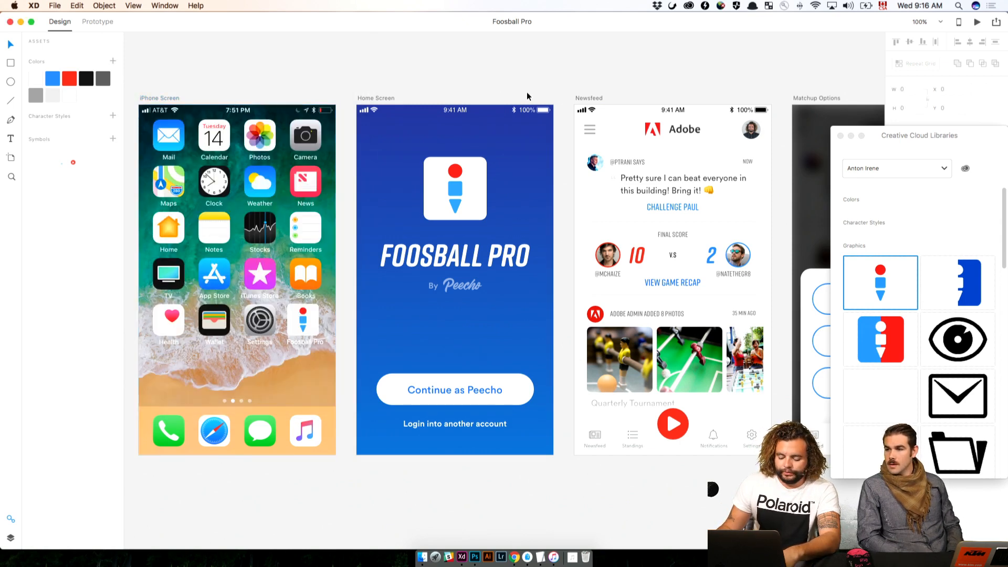
scroll(527, 97, right, 5)
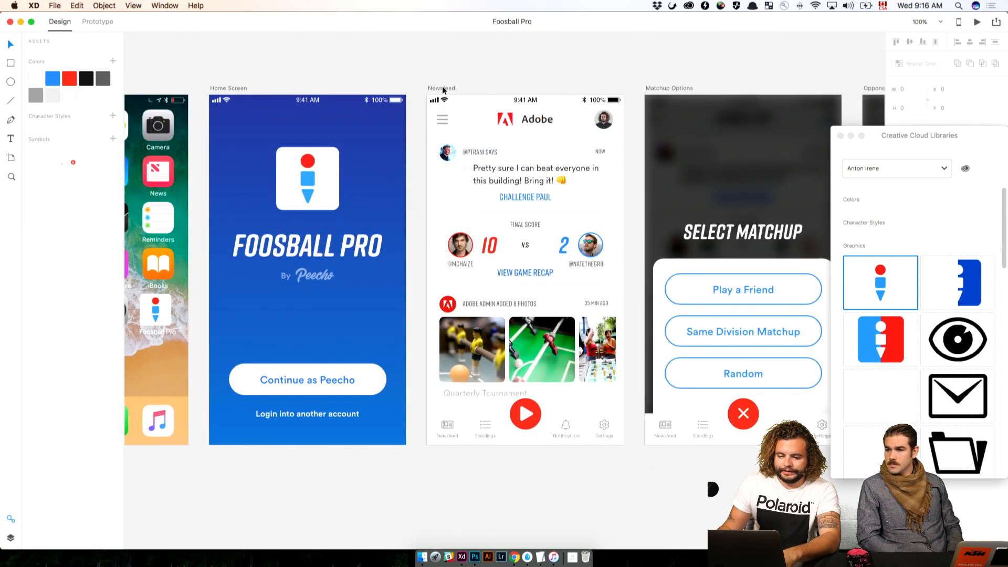
click(442, 88)
click(63, 5)
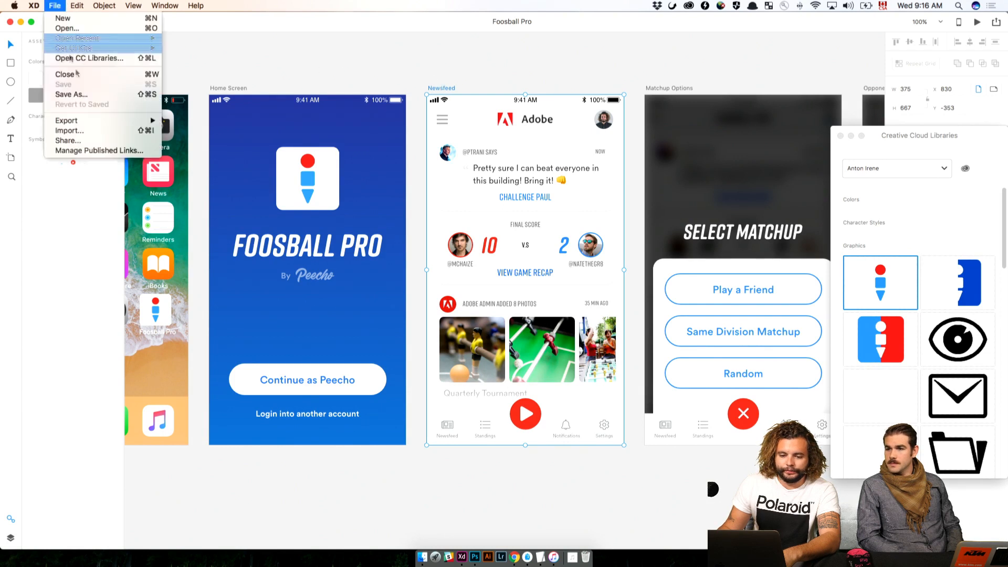
mouse_move(141, 120)
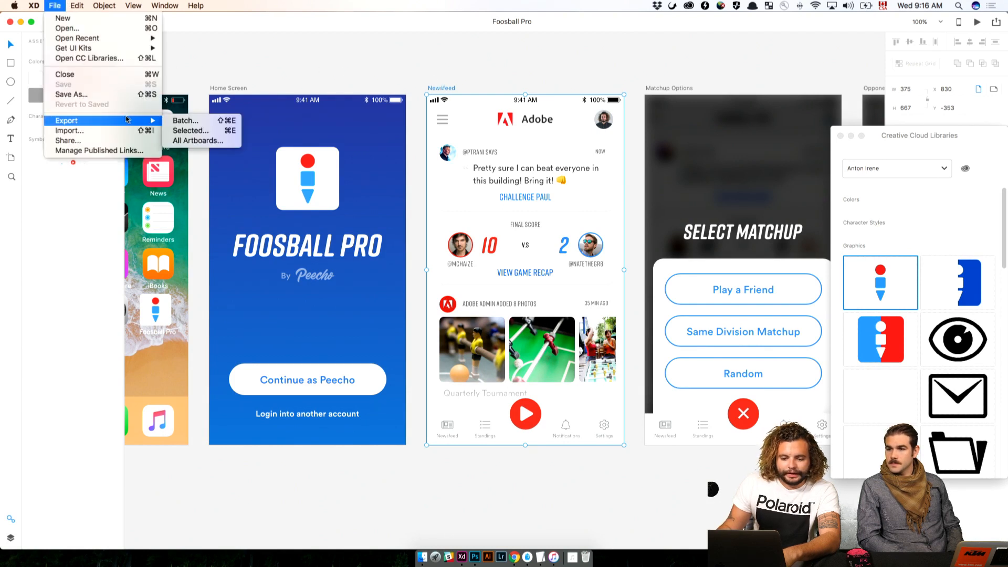
click(200, 123)
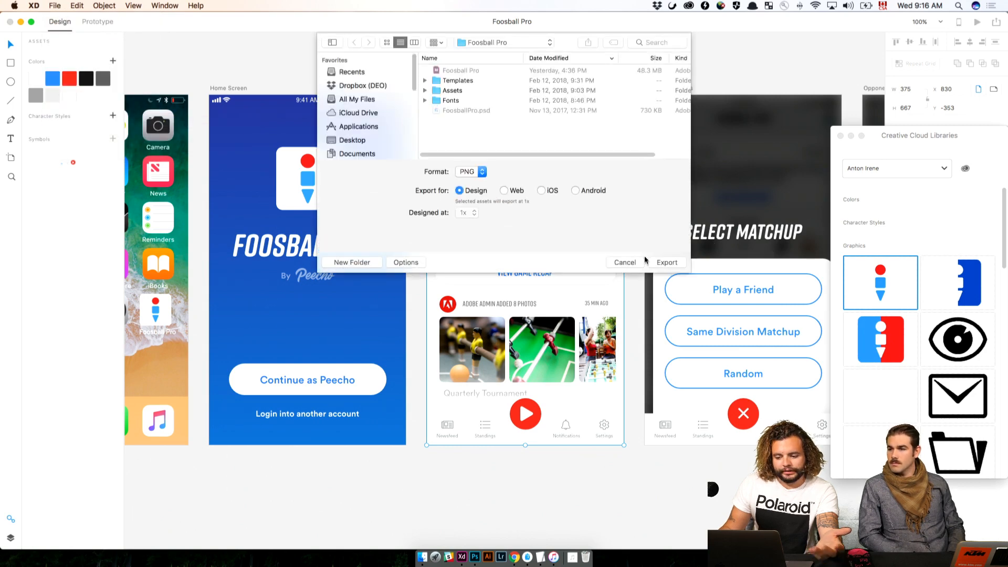
click(646, 262)
Close the Creative Cloud Libraries window and view the publishing options with the Newsfeed artboard selected
click(789, 51)
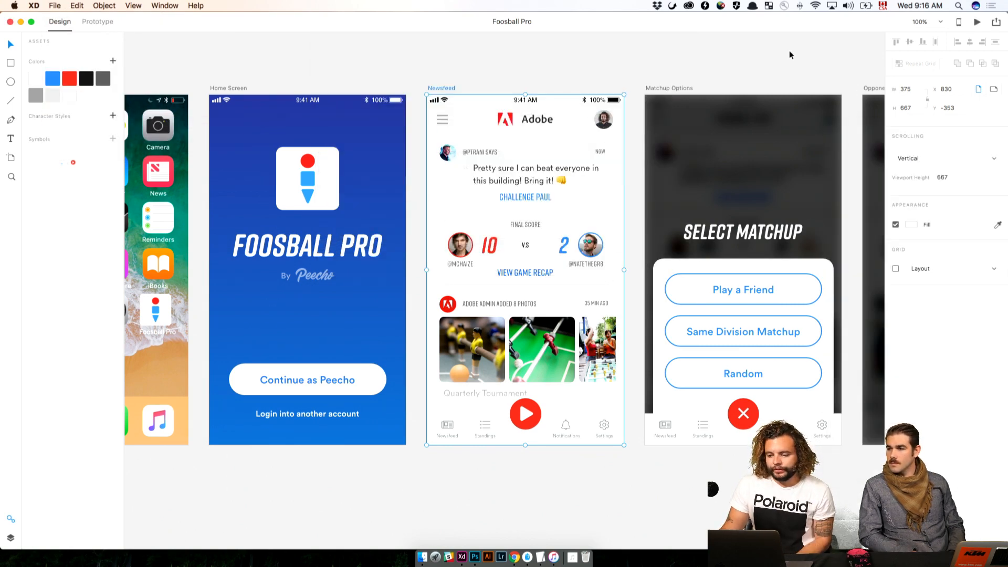
click(450, 88)
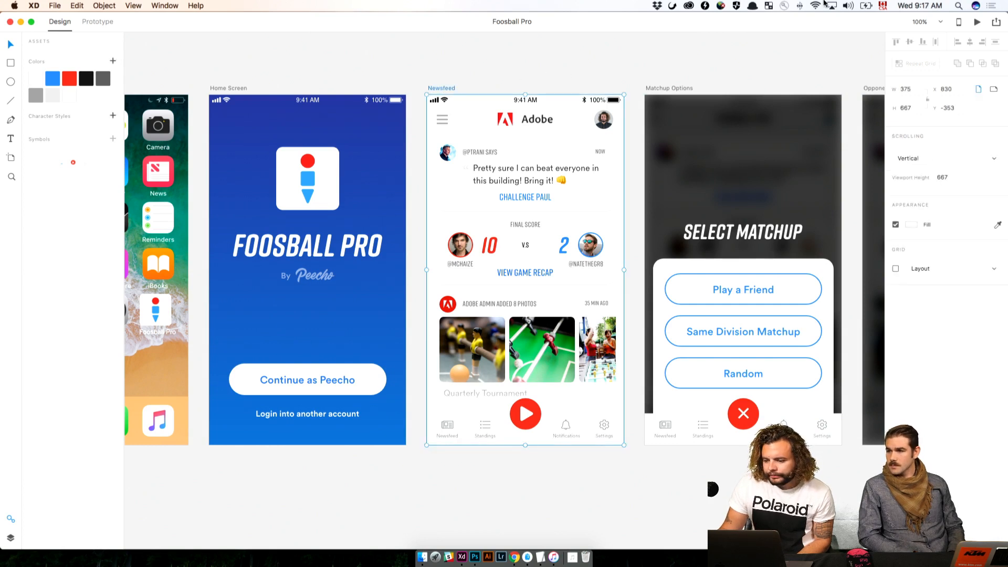
click(998, 23)
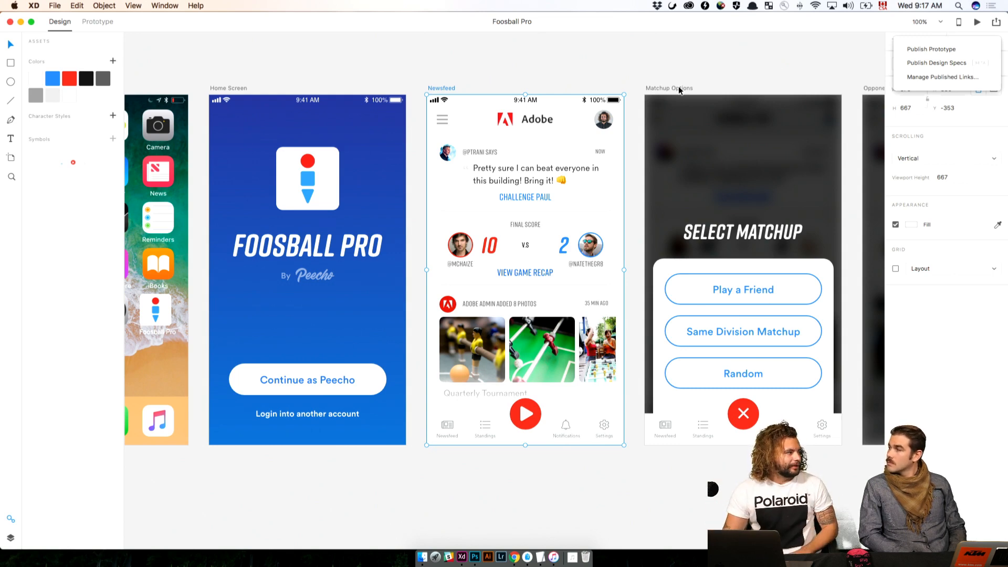
scroll(431, 72, down, 1)
click(432, 72)
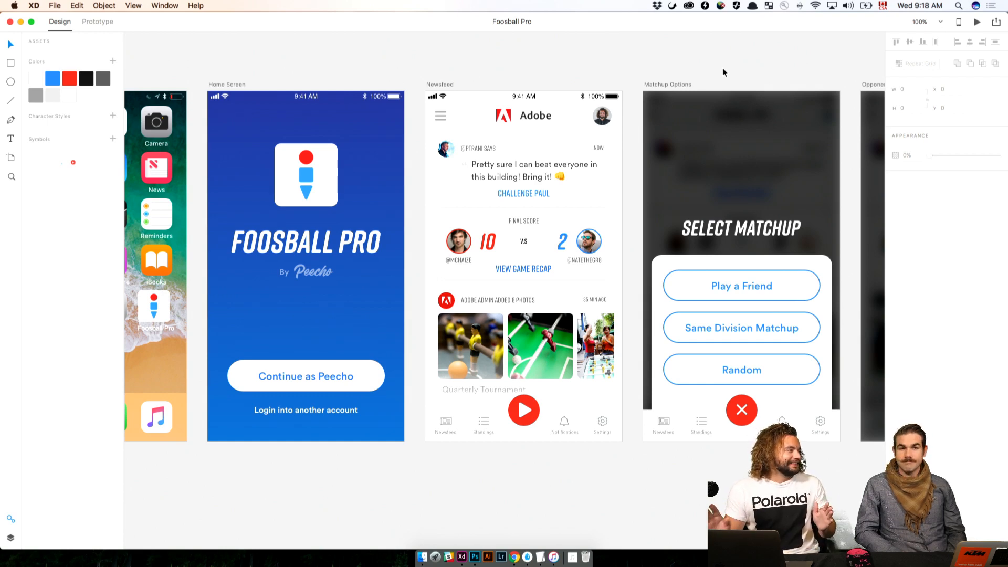
Review the Flow Part 2 sketches, such as the Challenge match setup, next to the finished app screens
drag(754, 76, 489, 103)
key(super+minus)
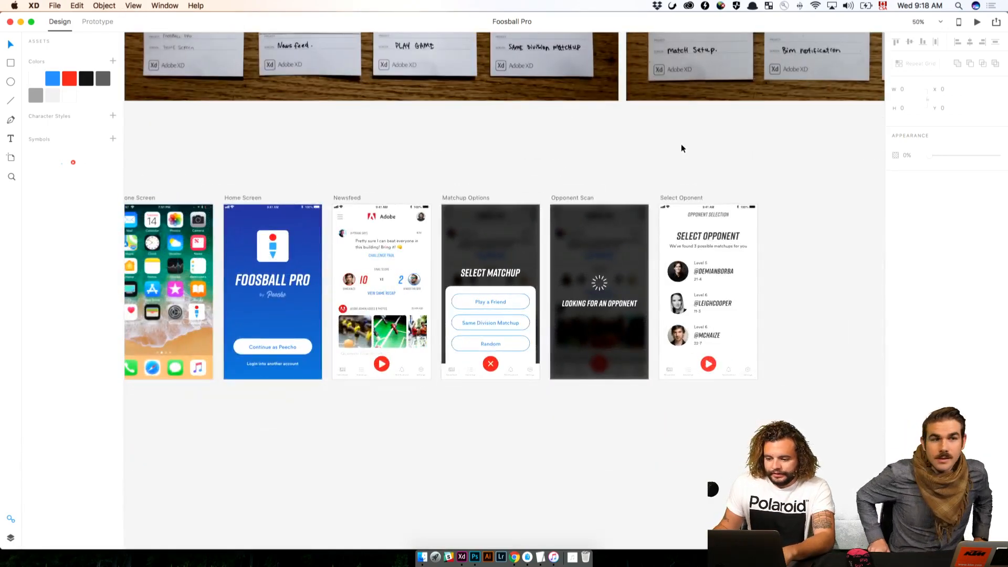
drag(679, 142, 681, 359)
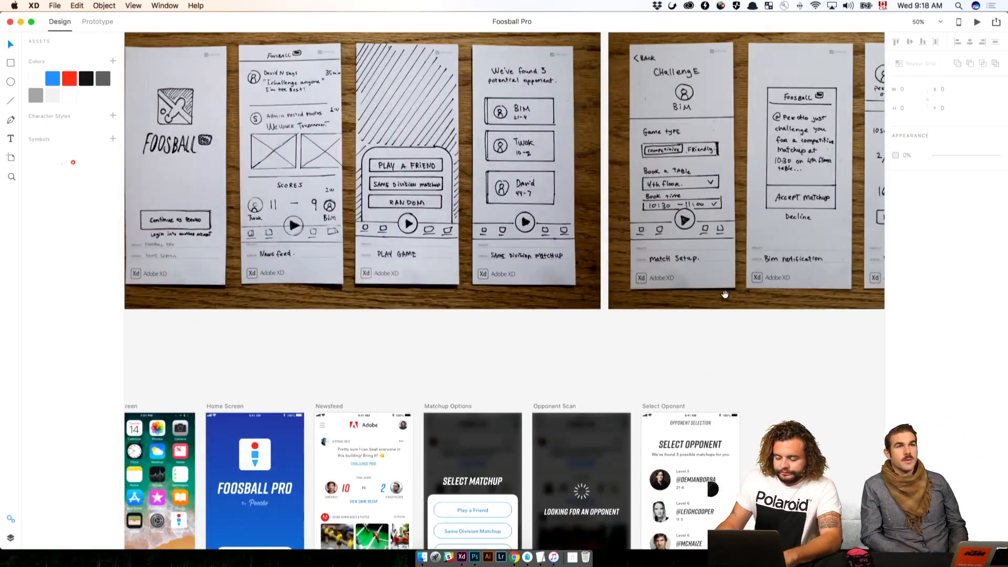
drag(725, 311, 644, 193)
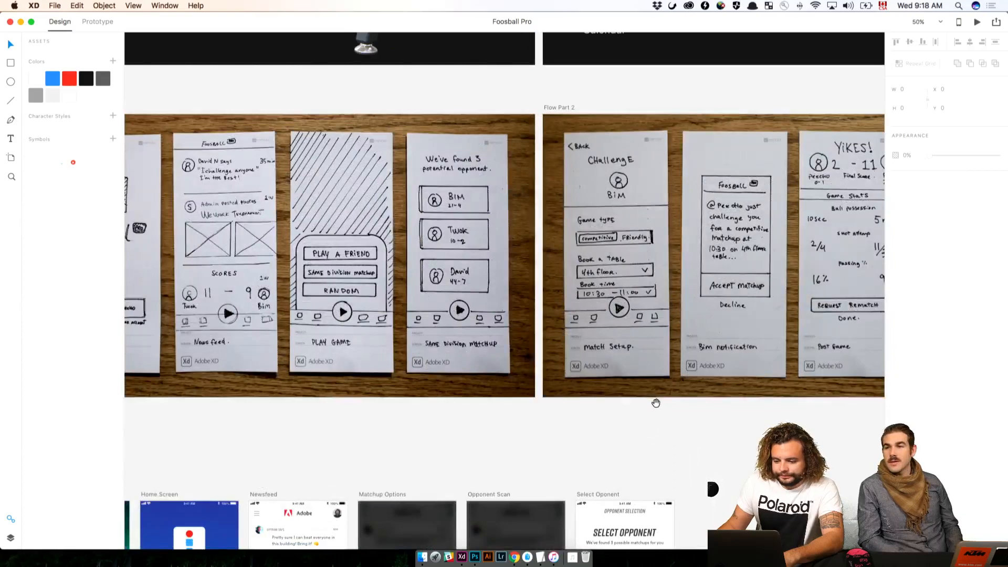
scroll(655, 388, down, 8)
scroll(630, 258, up, 6)
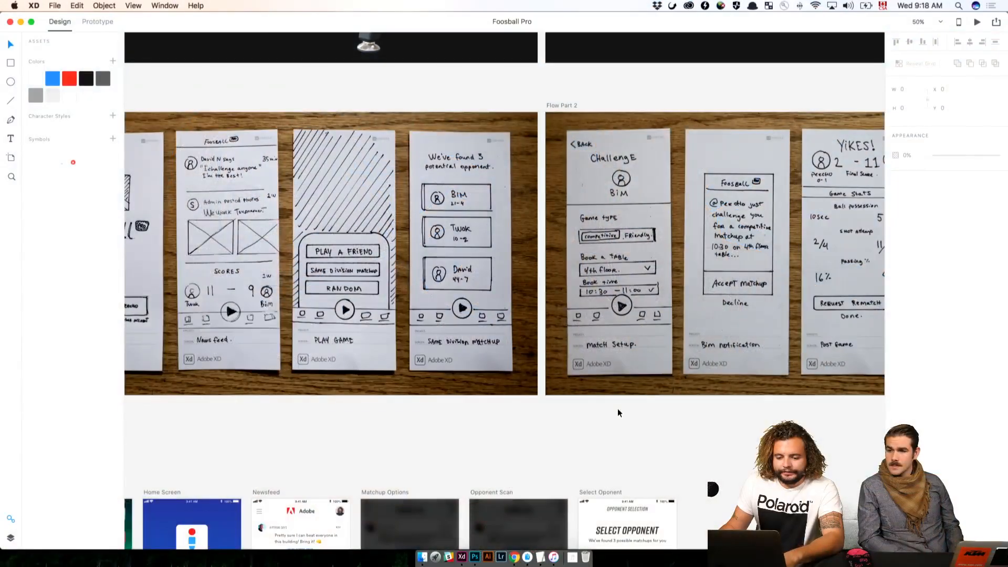
drag(617, 411, 718, 437)
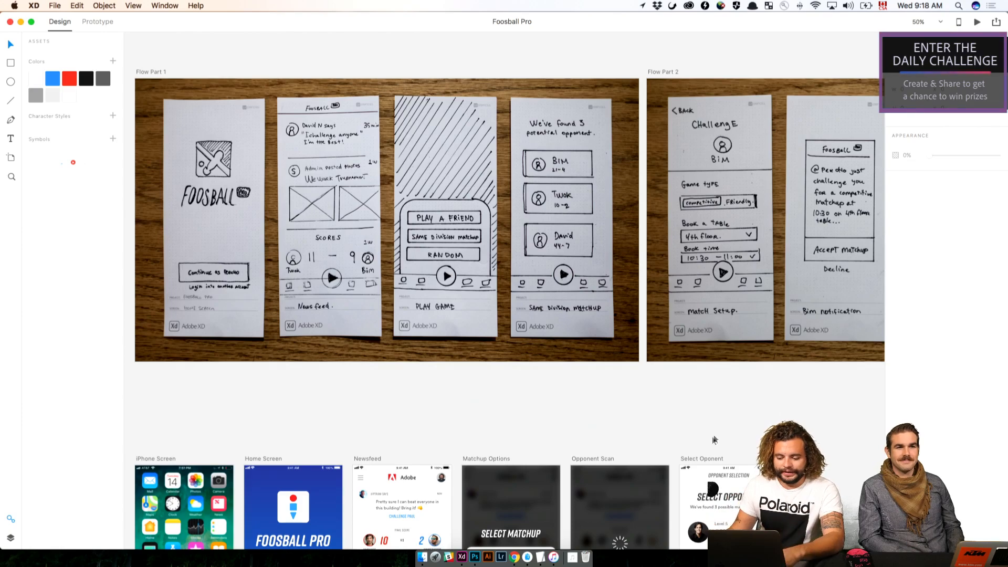
Duplicate the Select Oponent artboard and place the copy beside the original, in line with it and with a 30 px gap
drag(716, 434, 500, 389)
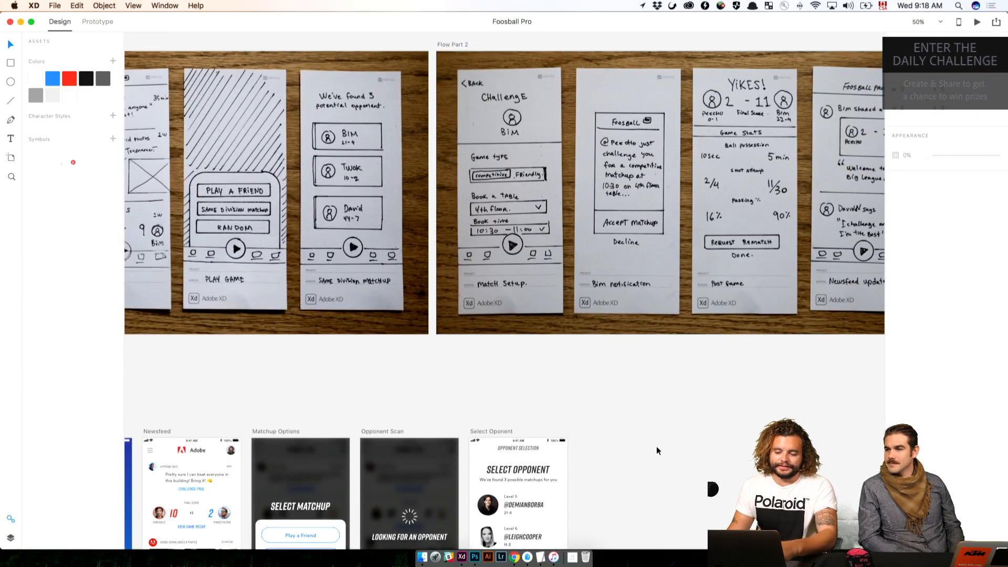
scroll(562, 394, down, 2)
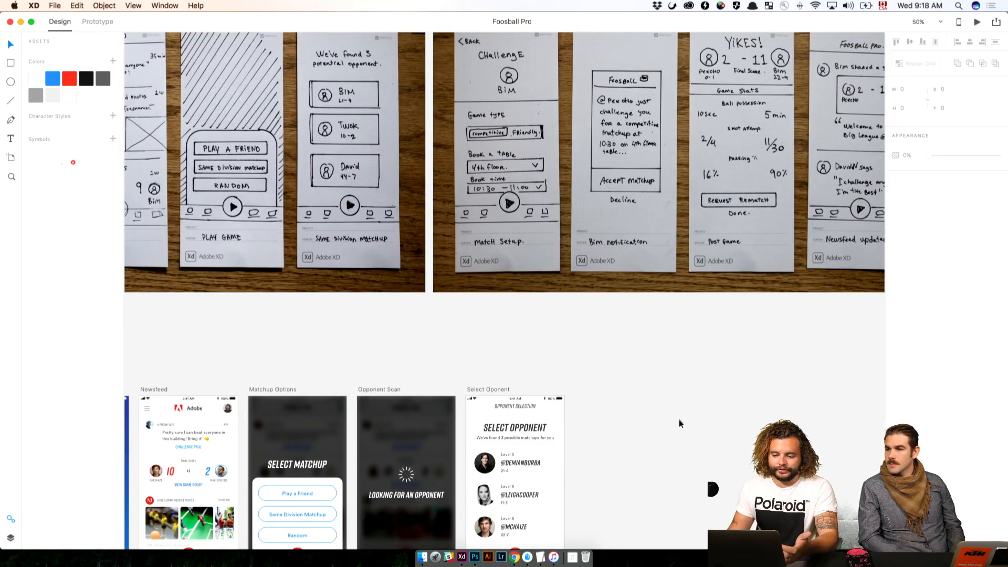
scroll(674, 422, down, 5)
scroll(674, 420, up, 1)
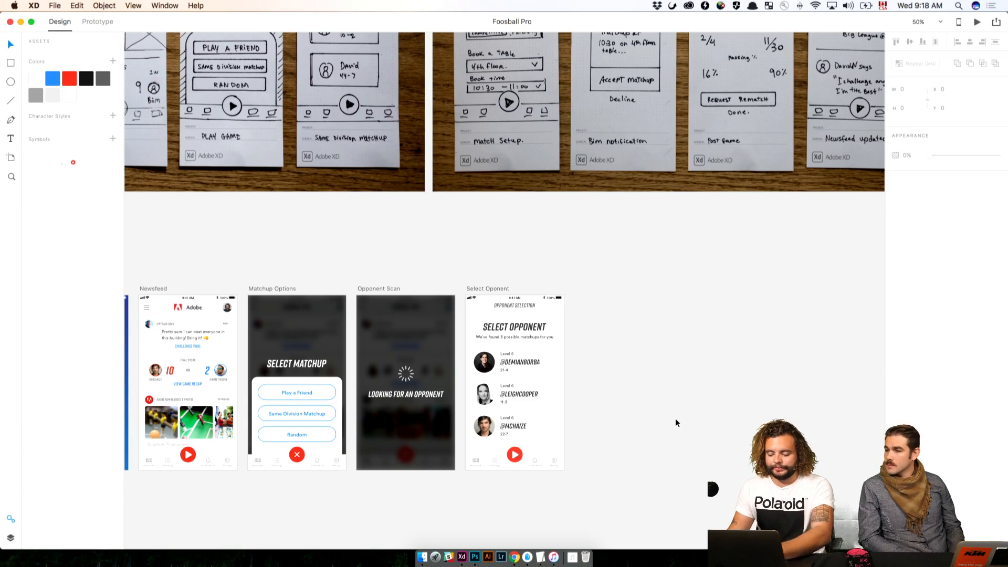
key(super+1)
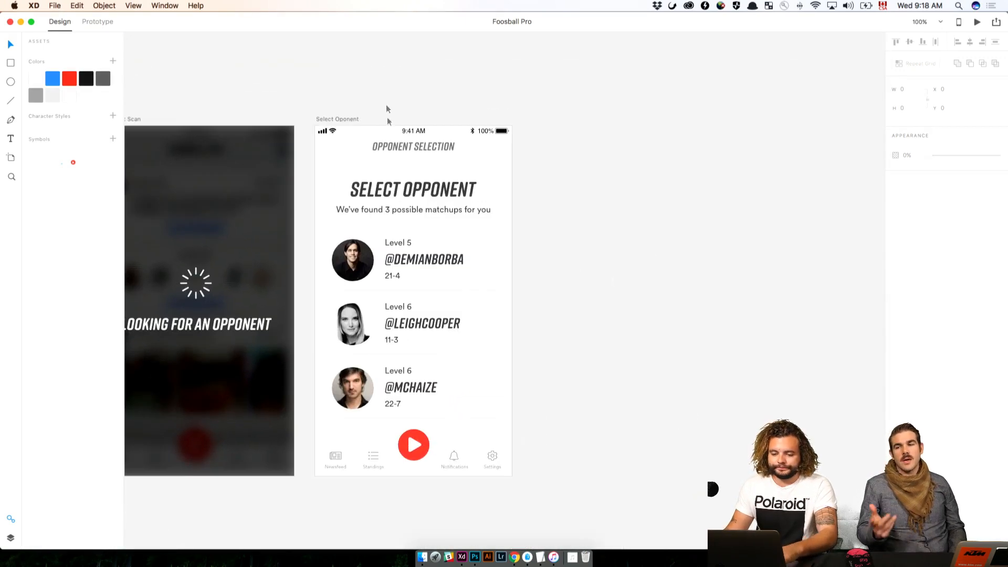
click(336, 119)
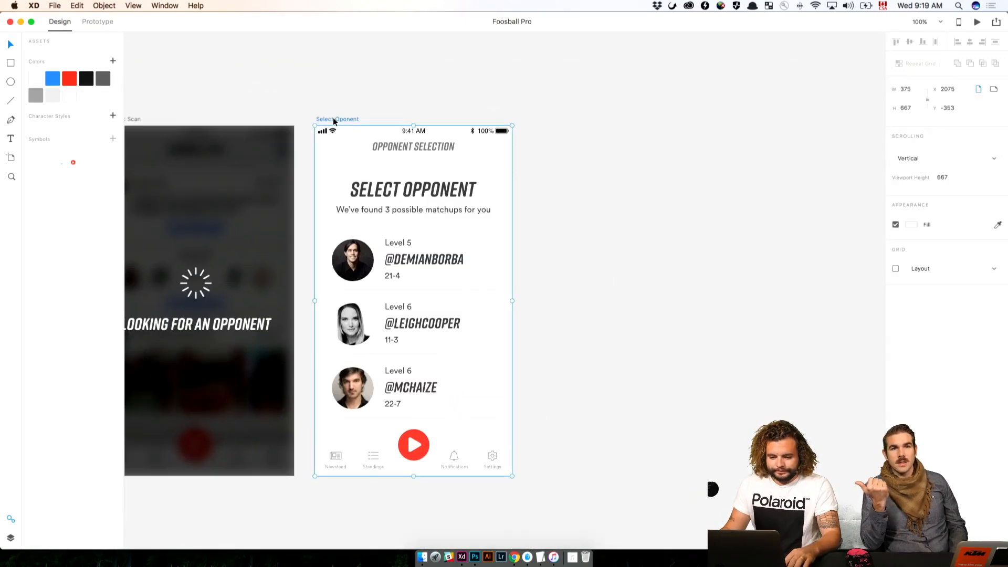
drag(336, 119, 533, 136)
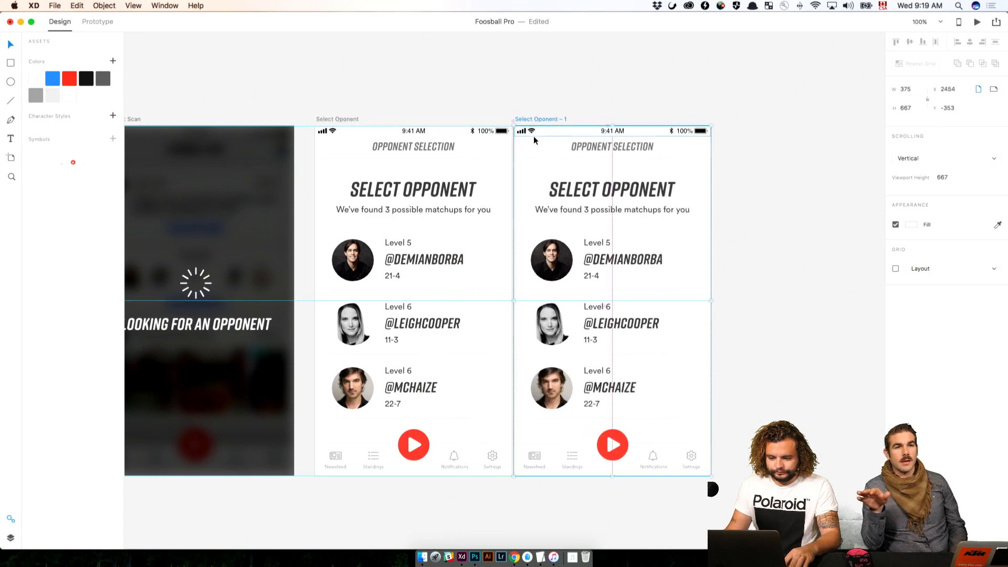
key(super+z)
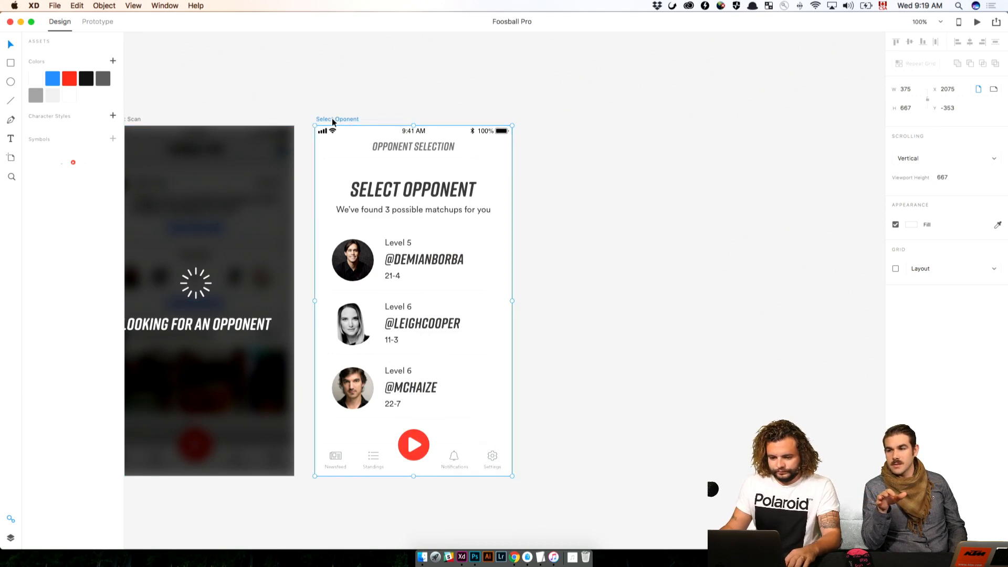
drag(333, 122, 530, 149)
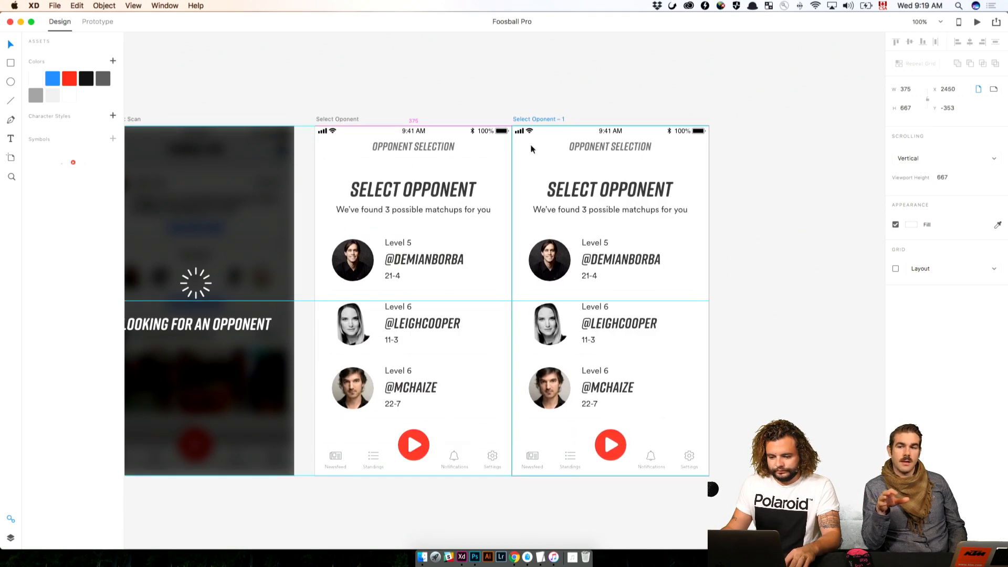
key(shift+Right)
key(shift+Right)
key(shift+Right)
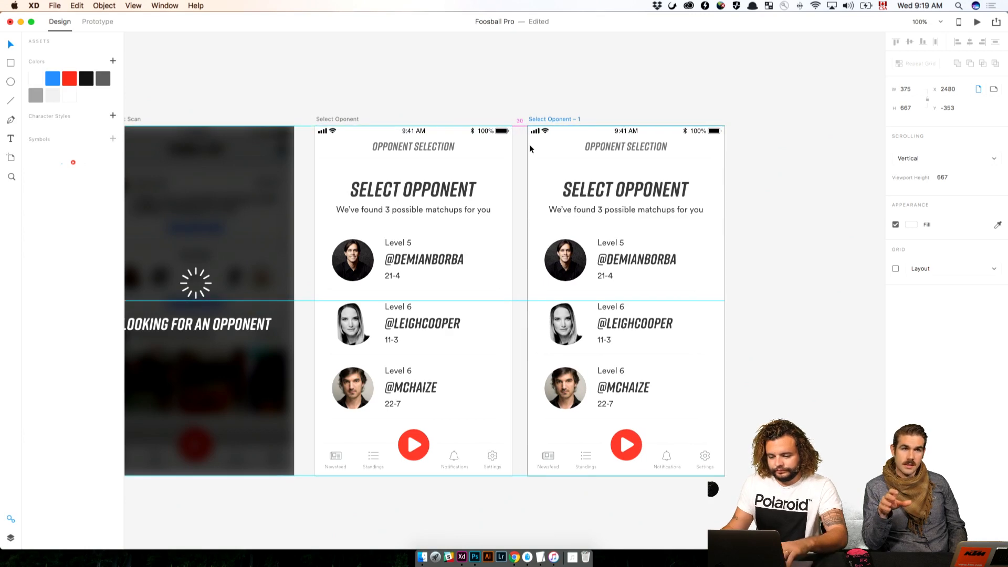
Change the copied artboard's title to MATCHUP SETUP and center it horizontally on the artboard
click(630, 146)
double_click(633, 145)
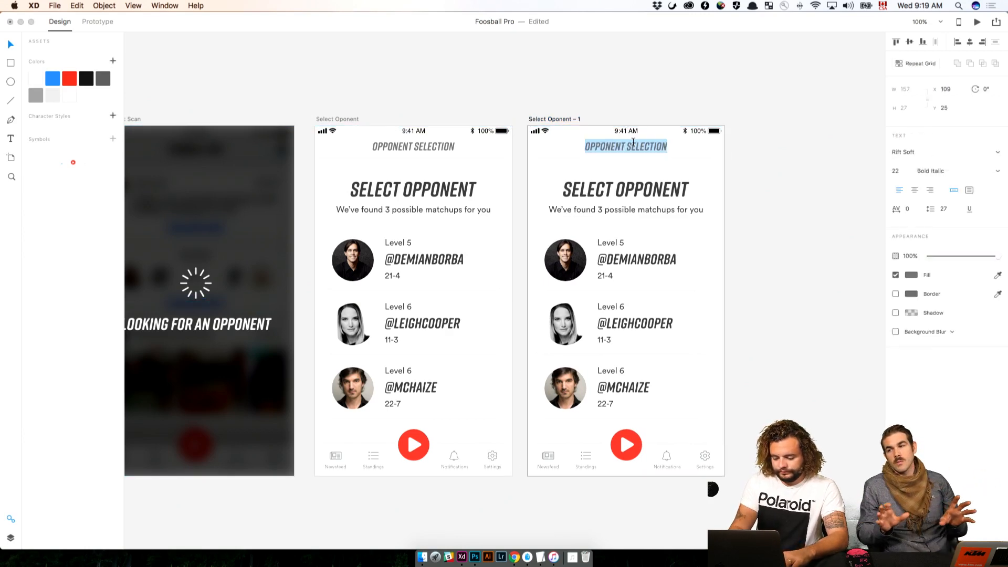
text(MATCHUP SETUP)
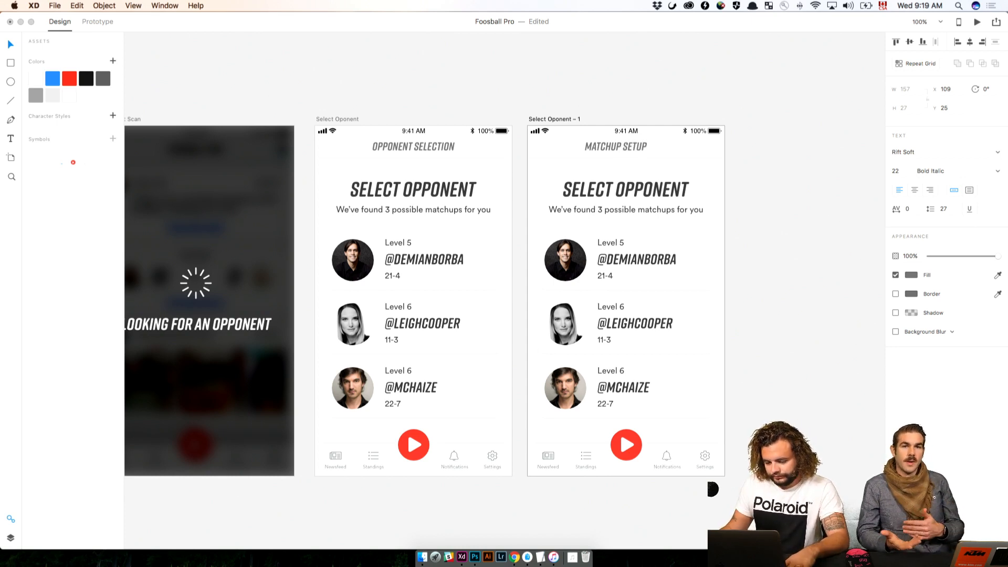
key(Escape)
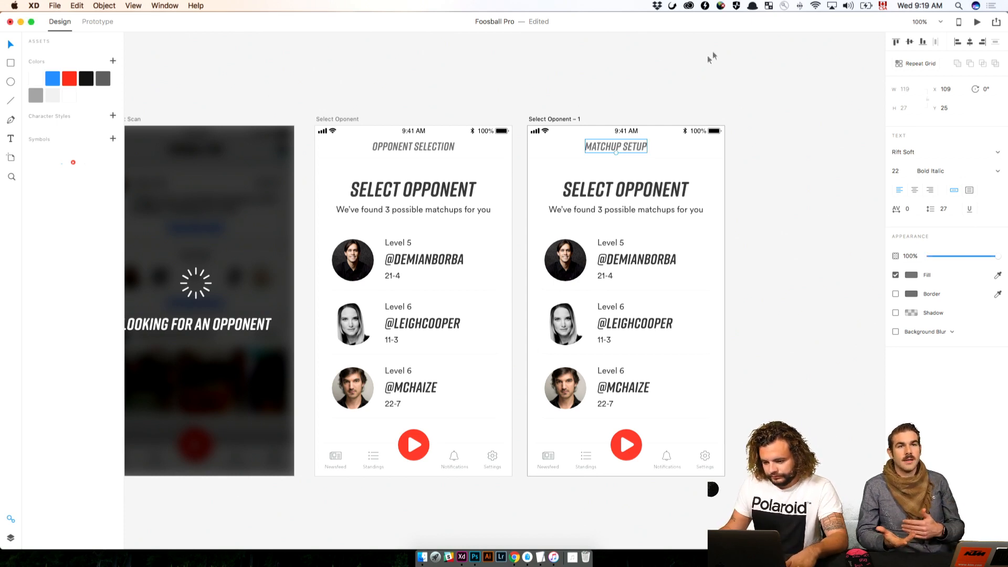
click(969, 43)
click(782, 169)
Check the Match Setup sketch and delete the SELECT OPPONENT heading with its subtitle from the copied artboard
scroll(782, 169, up, 10)
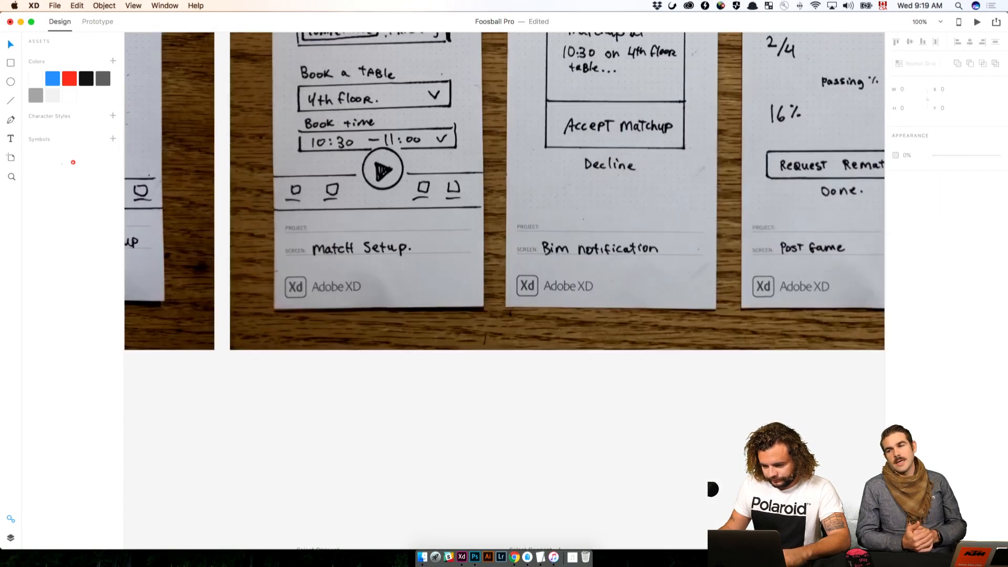
mouse_move(678, 196)
mouse_down()
mouse_move(713, 306)
mouse_move(733, 313)
mouse_move(732, 432)
mouse_up()
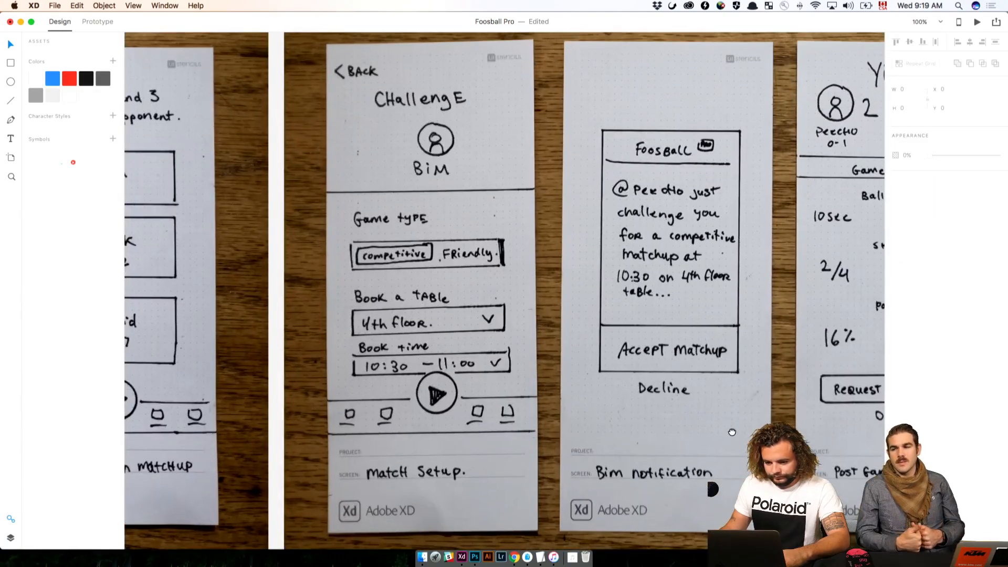
scroll(731, 432, down, 12)
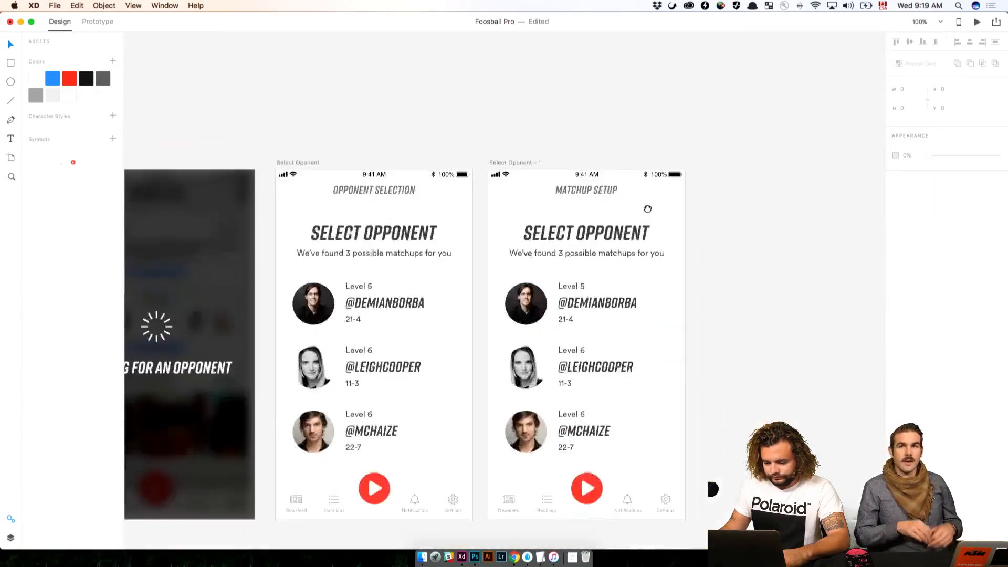
click(612, 224)
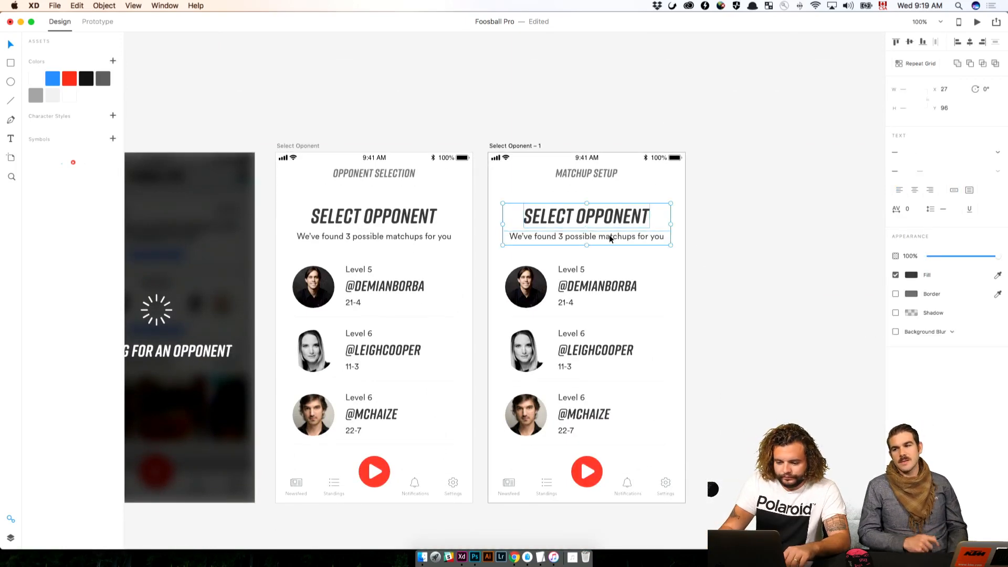
key(Delete)
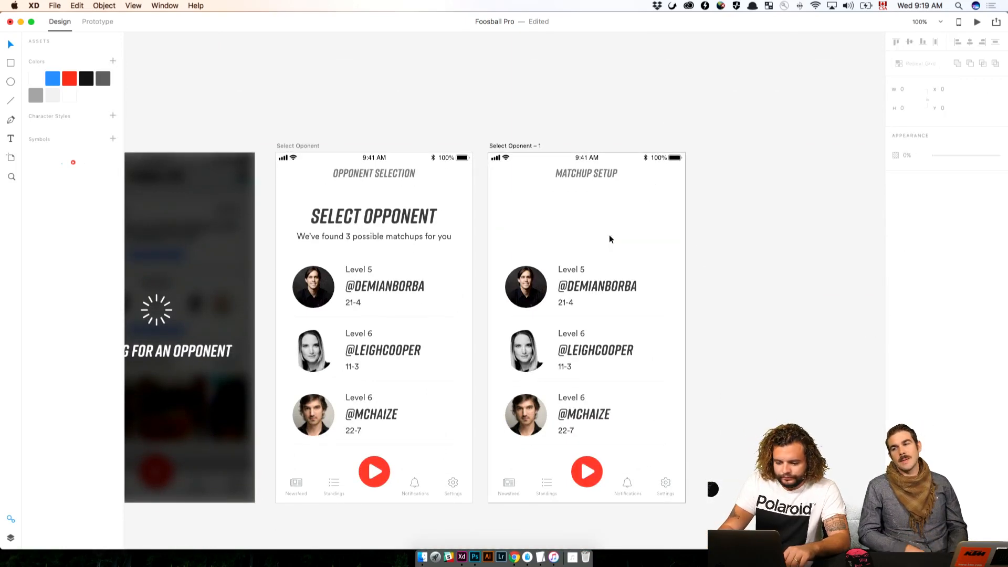
Ungroup the opponent repeat grid on the copied artboard and delete its first two opponent rows
click(612, 333)
right_click(614, 334)
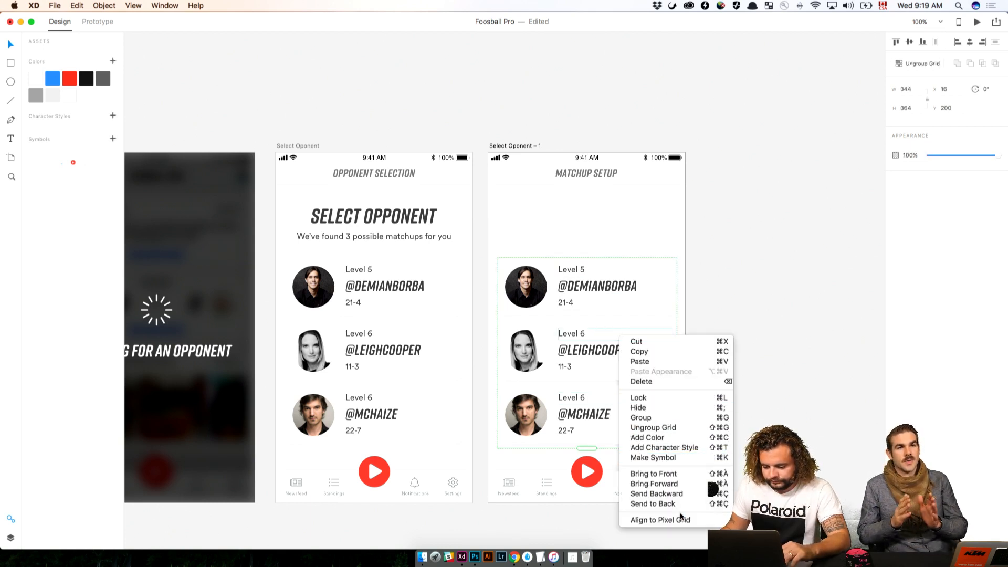
click(653, 427)
drag(709, 253, 531, 225)
key(Delete)
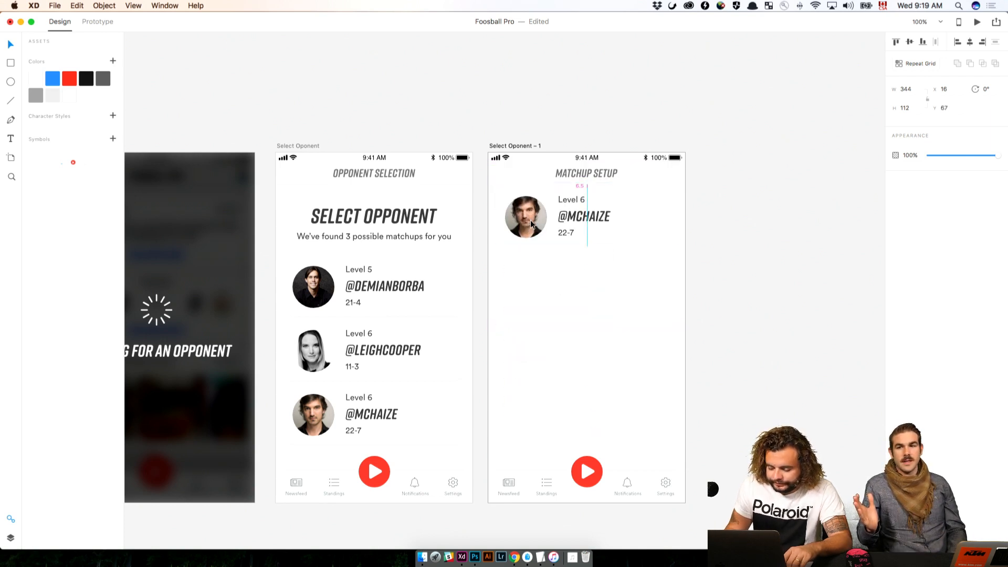
Position the remaining opponent row just beneath the title at Y 61
key(Up)
key(Up)
key(Up)
key(Up)
key(Up)
key(Up)
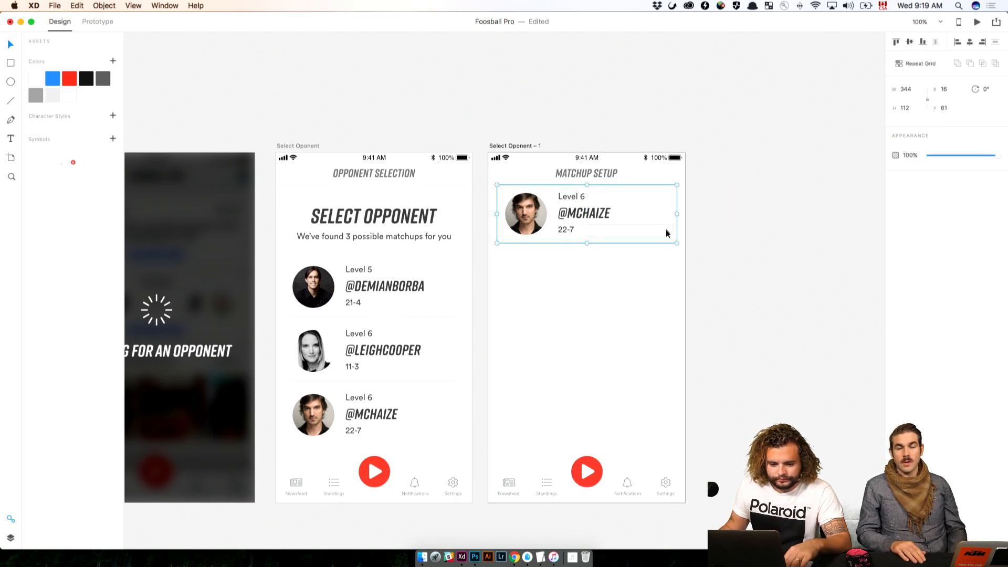
Widen the opponent row's background, Rectangle 10, evenly on both sides to 406 so it extends past the artboard edges
click(15, 538)
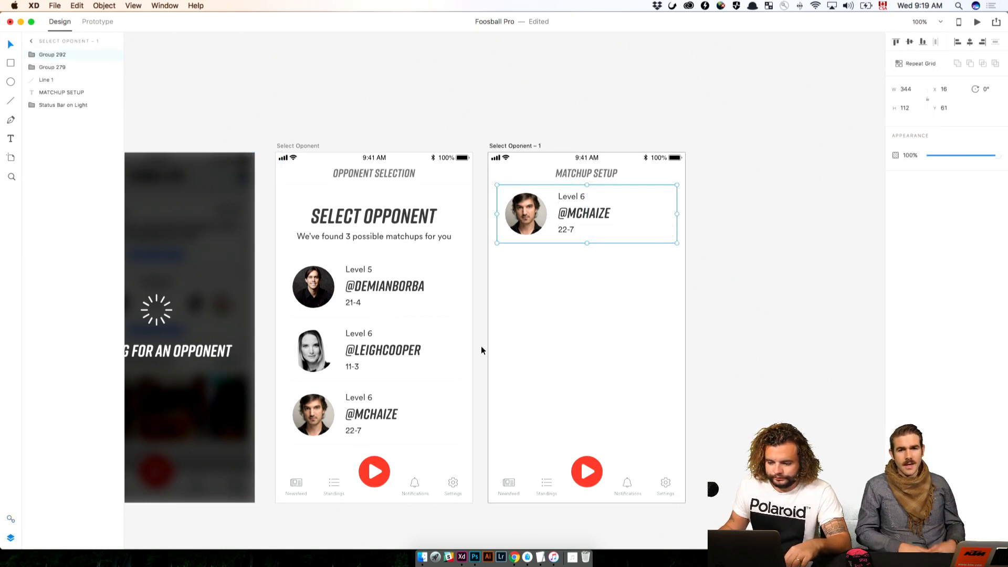
click(30, 55)
click(64, 118)
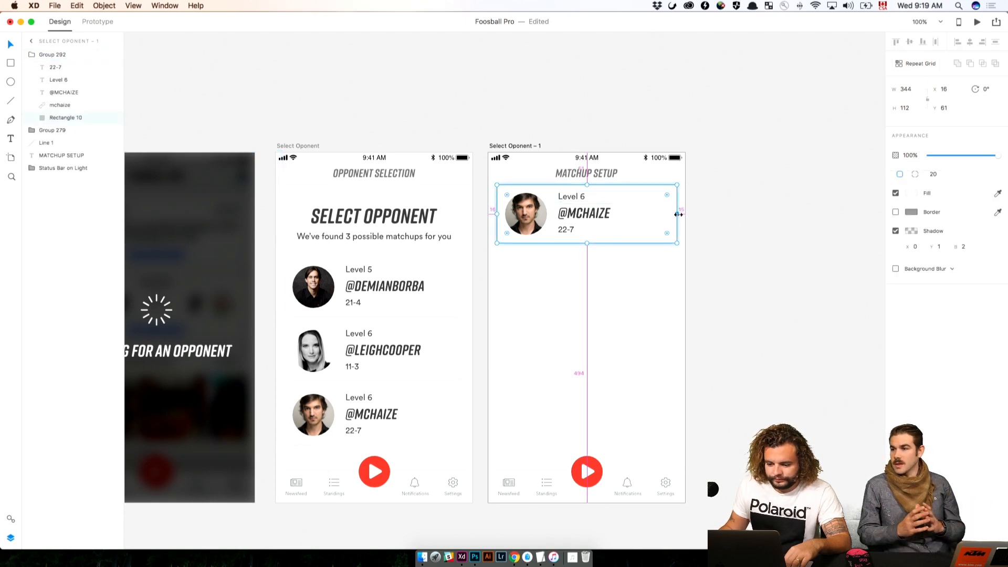
click(740, 217)
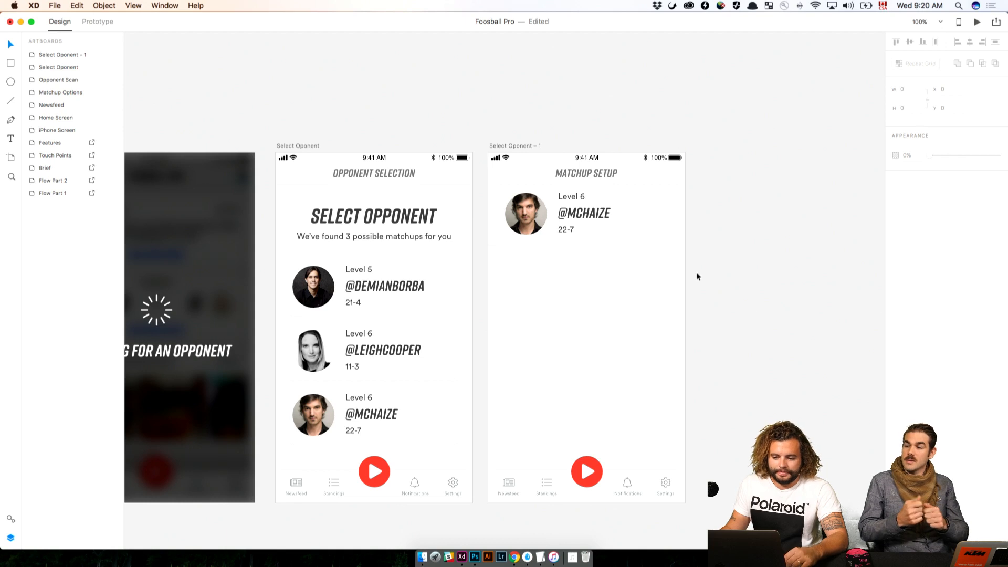
drag(696, 278, 512, 189)
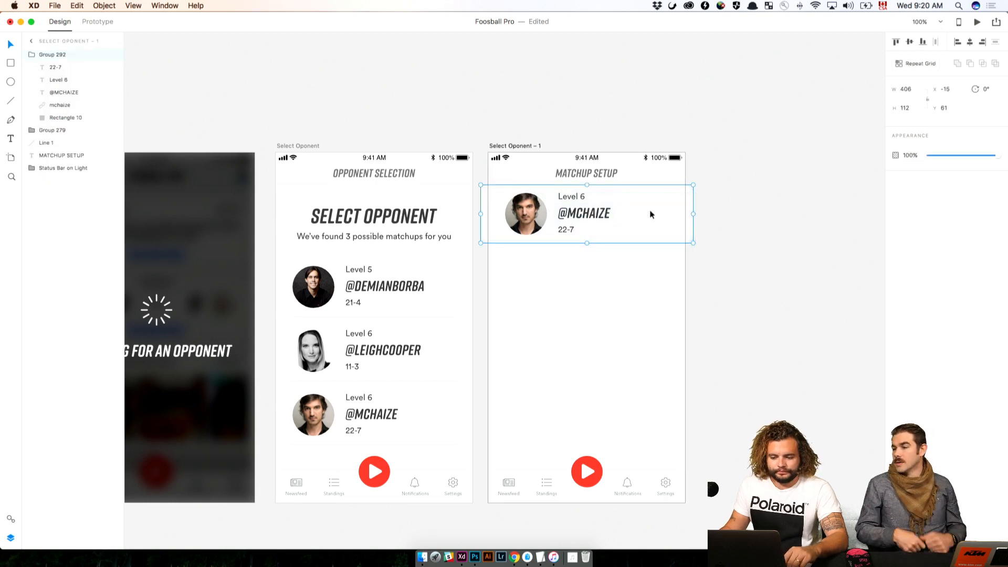
click(676, 251)
double_click(578, 201)
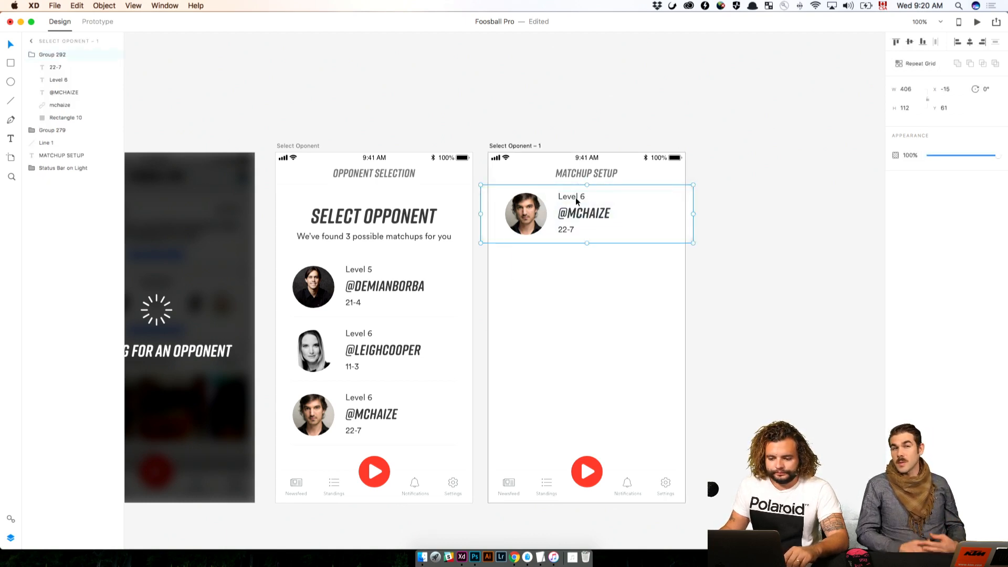
click(566, 232)
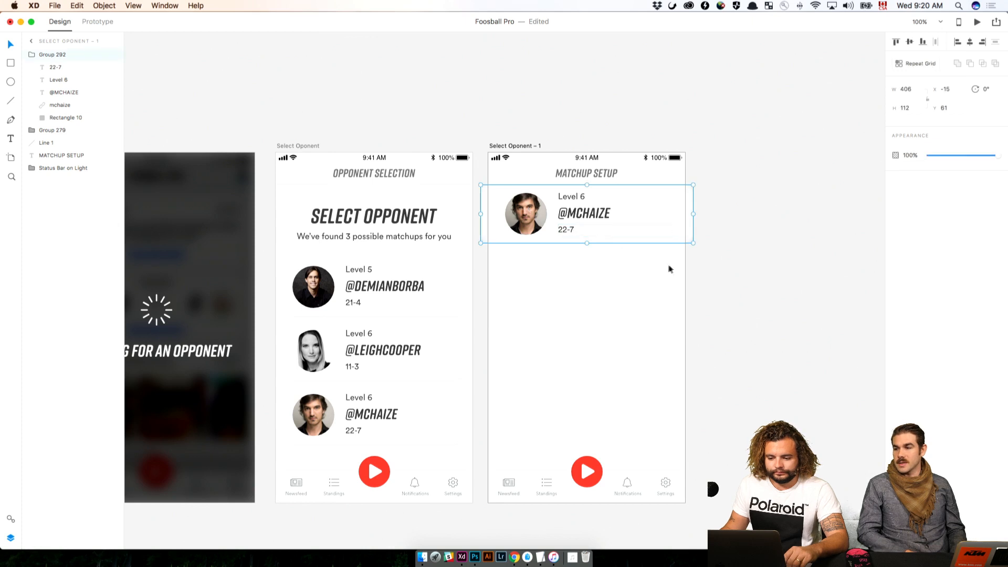
Following the Challenge sketch, retitle the copied artboard CHALLENGE plus the opponent's handle, and center the title horizontally
double_click(604, 176)
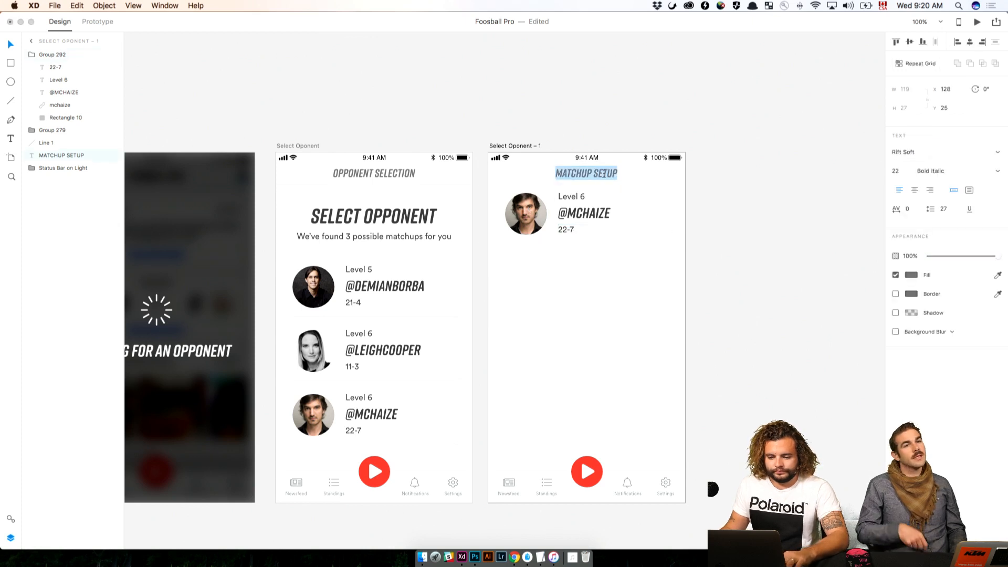
key(Escape)
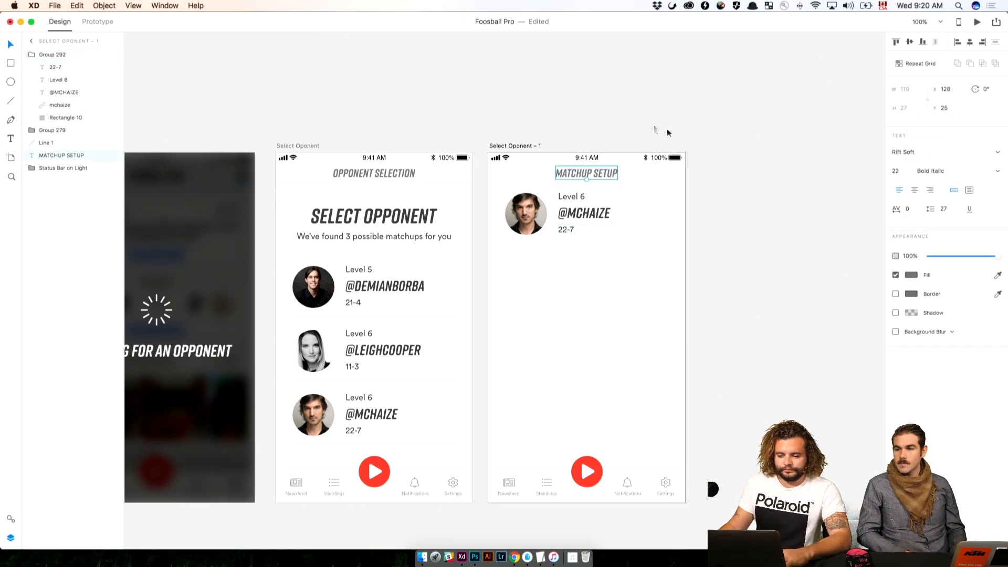
drag(632, 119, 751, 410)
drag(695, 152, 726, 431)
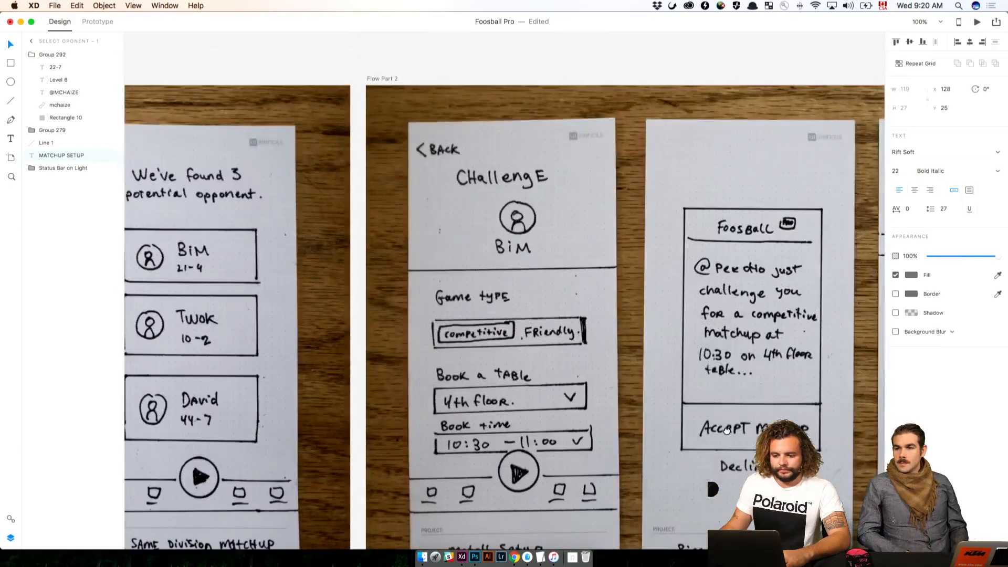
scroll(726, 430, down, 15)
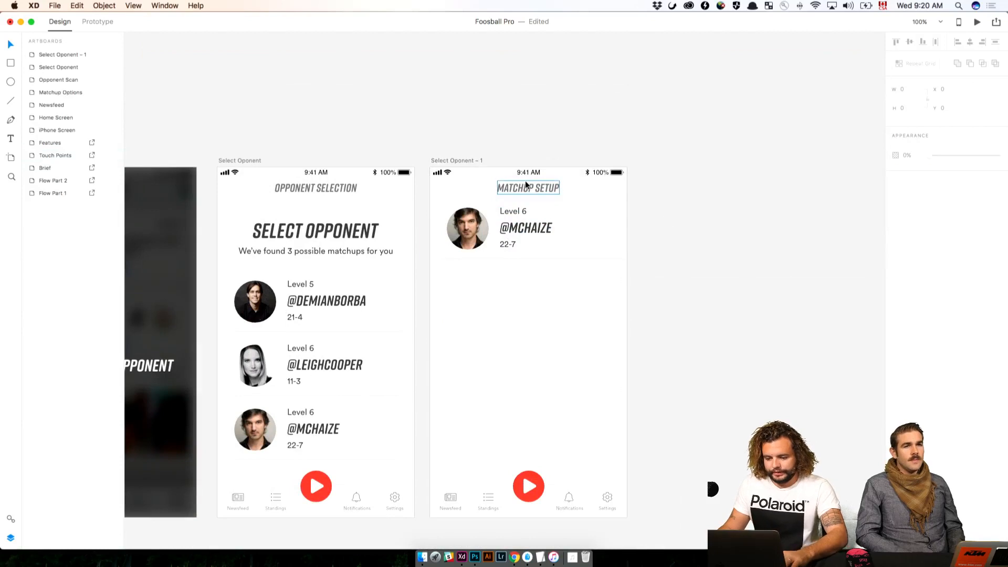
double_click(526, 185)
text(CHALLENGE @MCHAIZE)
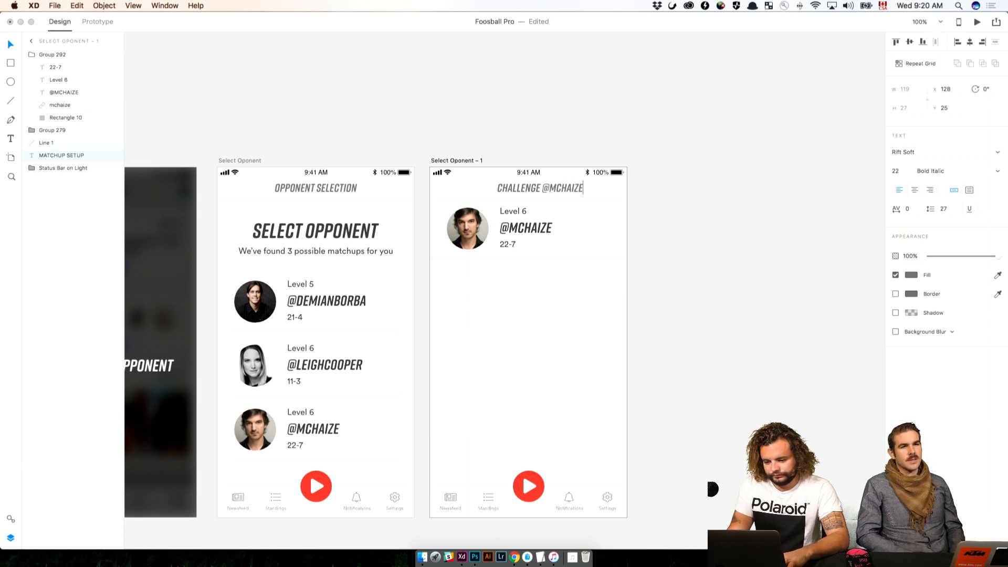
key(Escape)
click(966, 45)
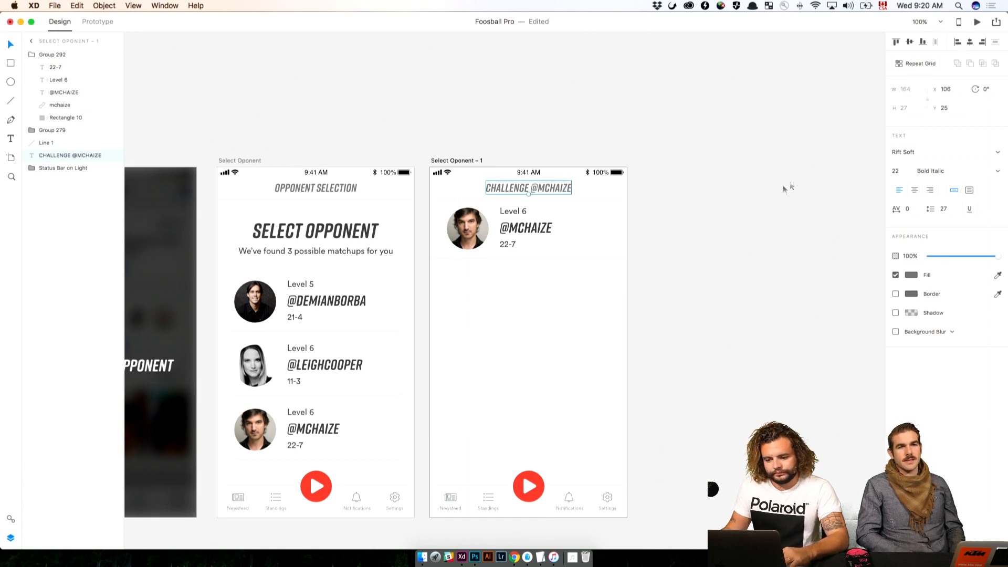
click(775, 194)
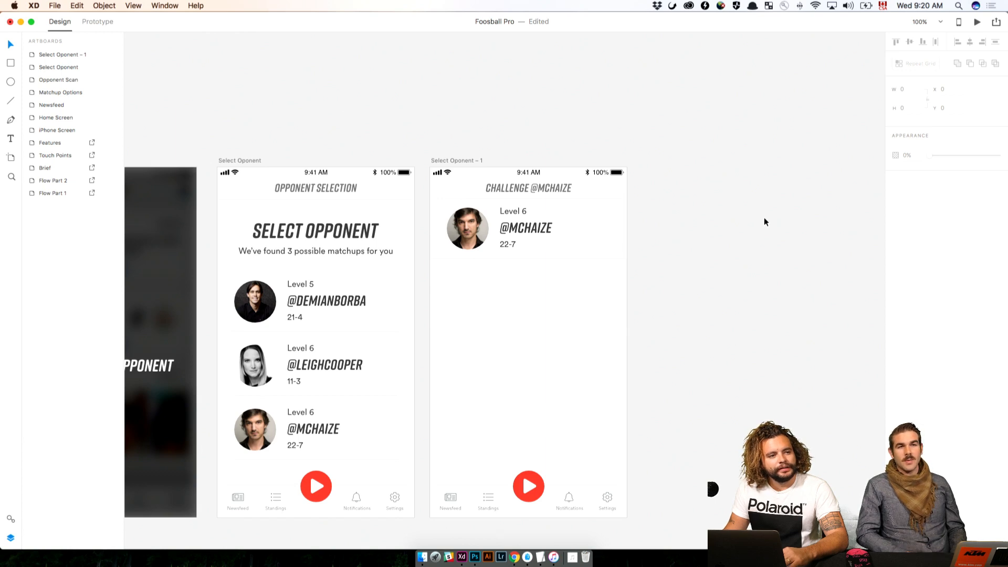
Within the challenge screen's opponent row, shift the photo and its three text lines slightly left toward the artboard edge
drag(550, 308, 455, 210)
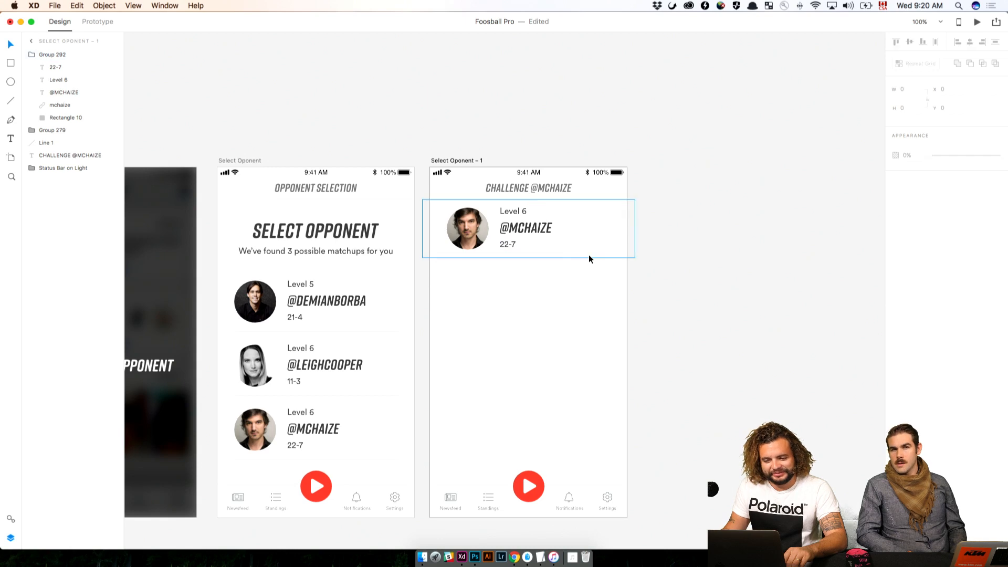
click(581, 290)
click(509, 254)
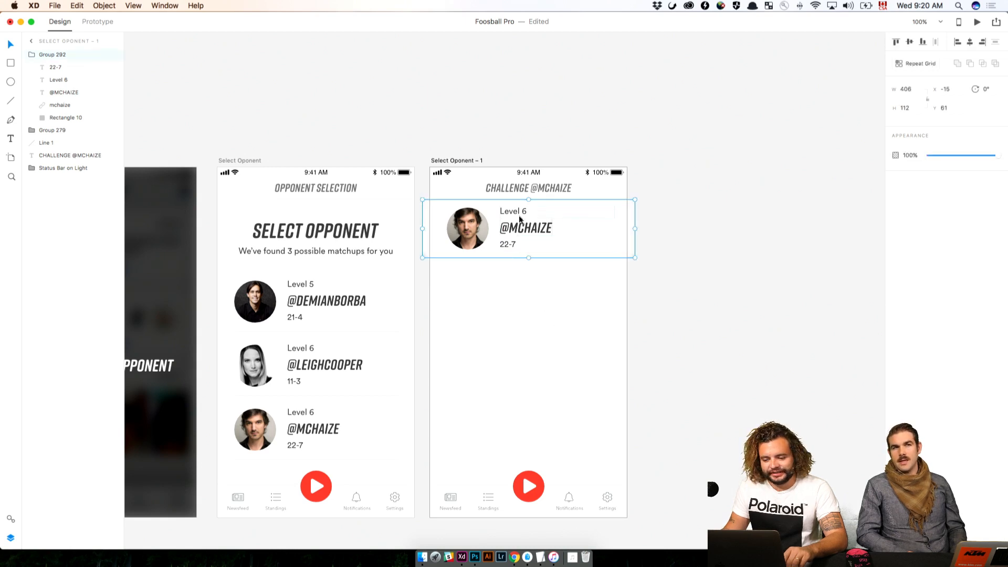
double_click(520, 219)
shift+click(519, 229)
shift+click(505, 244)
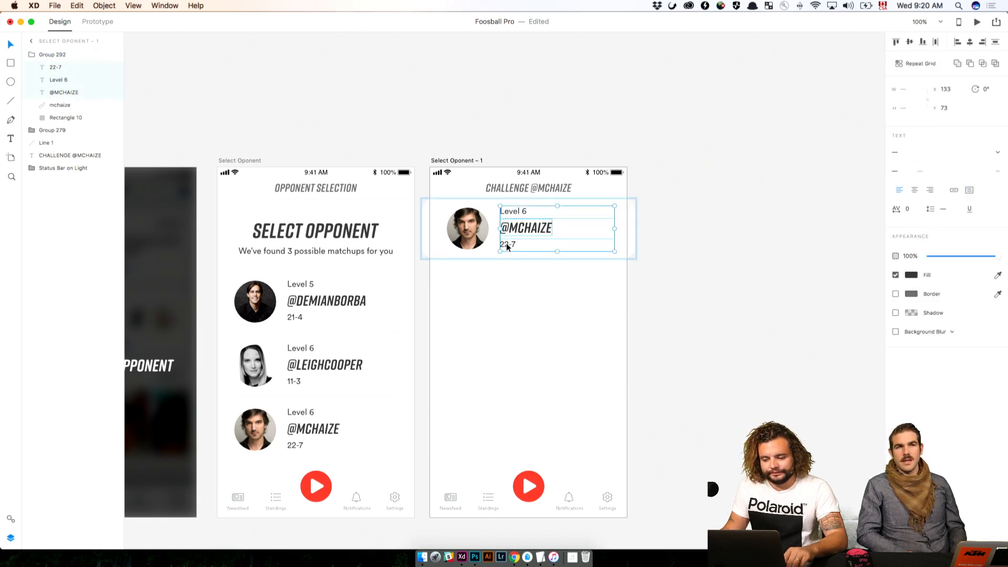
shift+click(476, 234)
key(shift+Left)
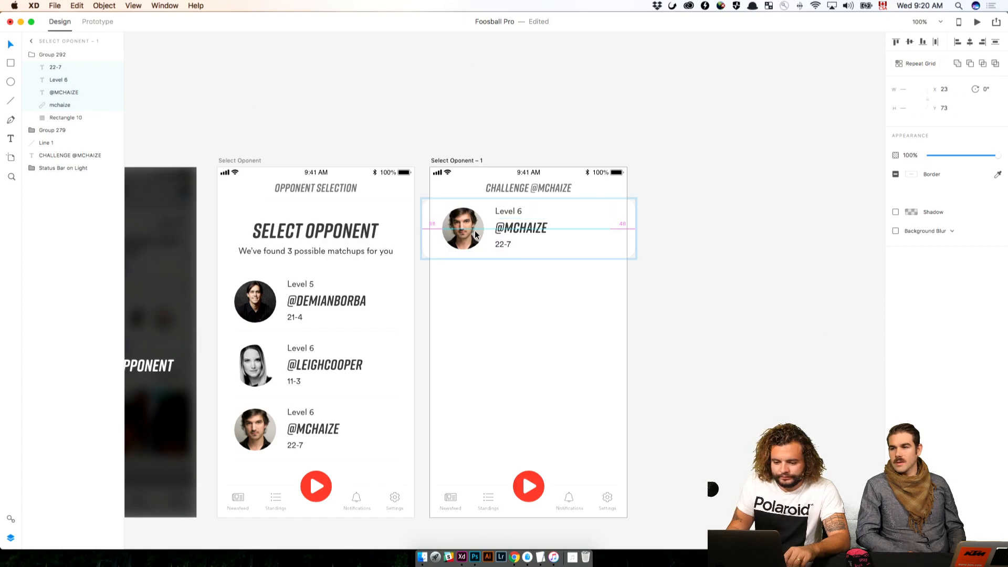
key(Right)
key(Right)
click(587, 369)
Following the Challenge sketch, copy the matchups subtitle from Select Oponent to the challenge artboard and place it below the opponent row at Y 204
drag(586, 368, 724, 409)
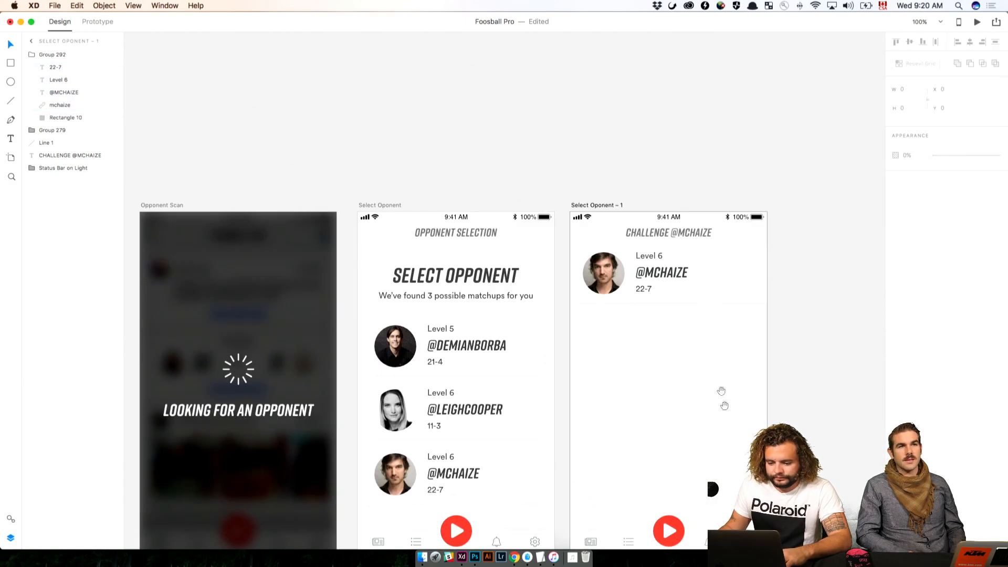
mouse_move(710, 173)
mouse_down()
mouse_move(691, 486)
mouse_move(695, 389)
mouse_move(696, 405)
mouse_up()
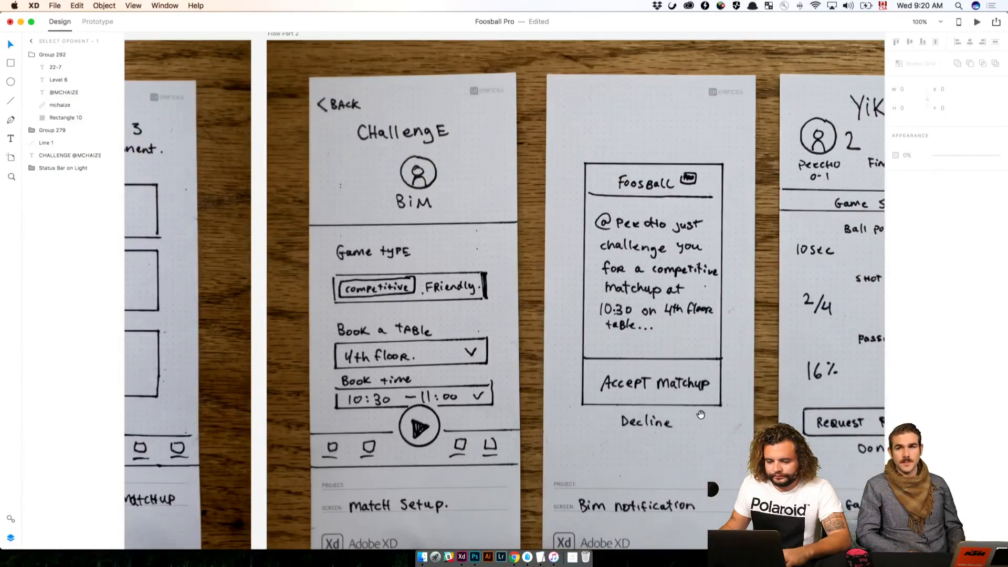
scroll(700, 414, down, 12)
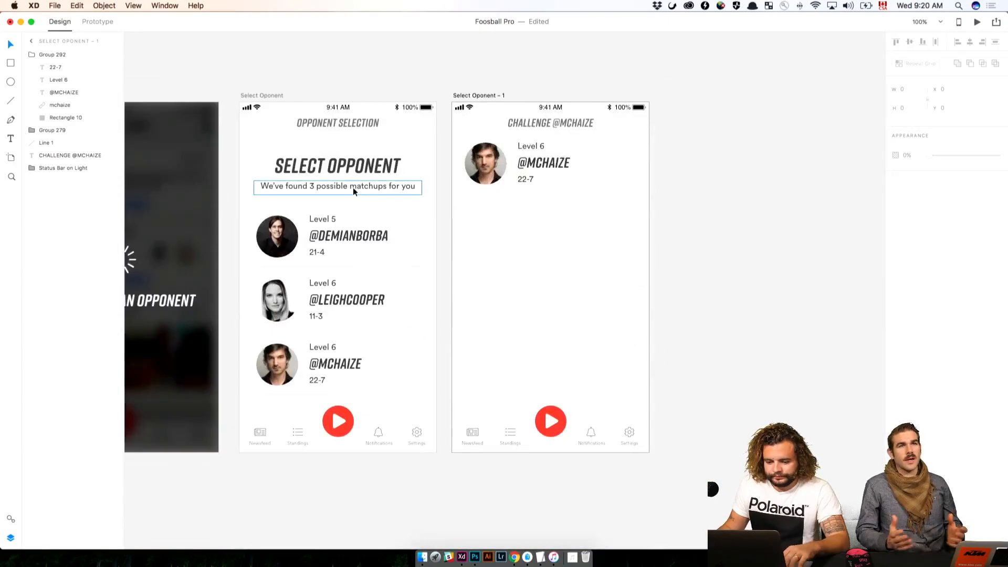
click(354, 191)
key(super+c)
click(488, 95)
key(super+v)
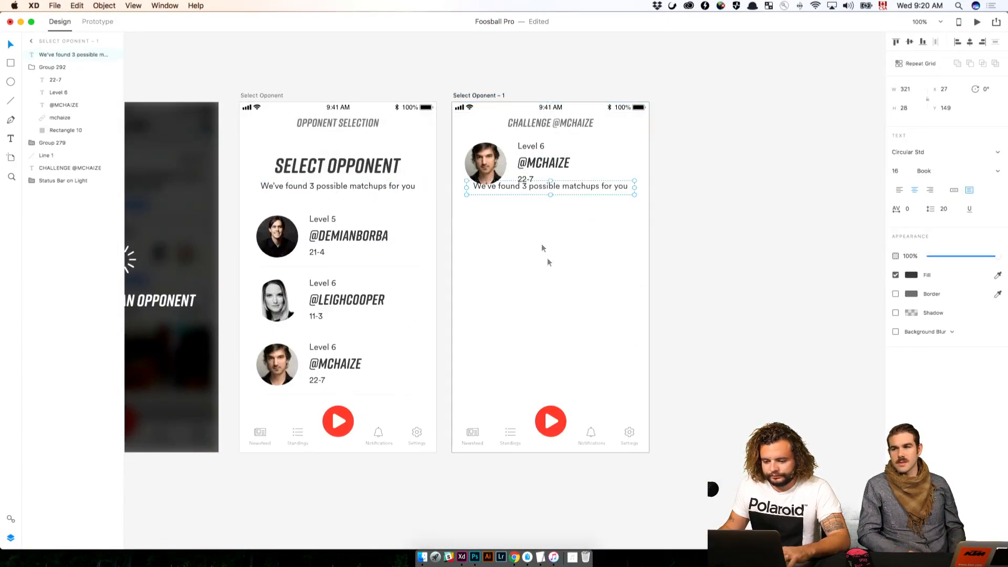
drag(542, 187, 541, 213)
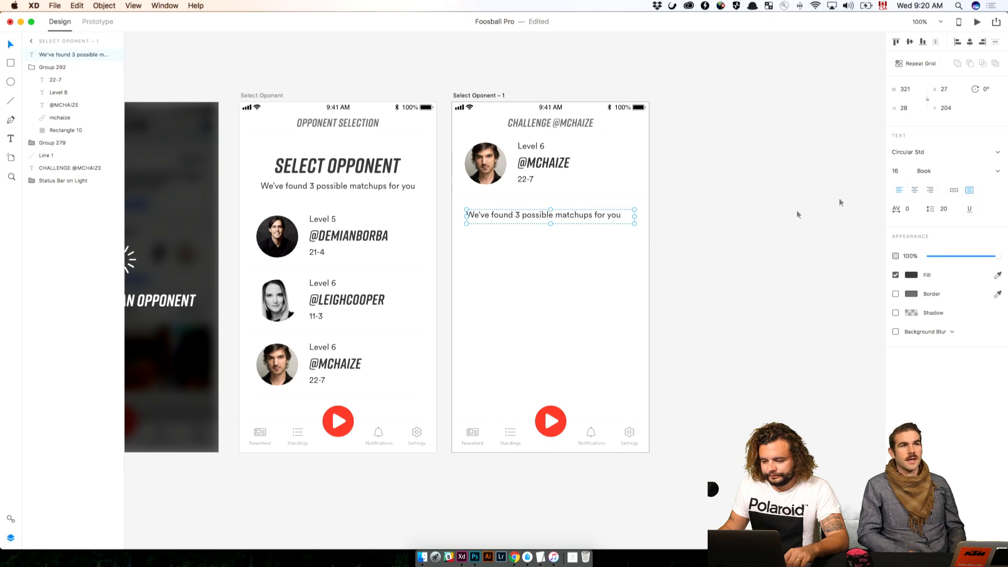
Left-align the pasted subtitle and change its text to Game Type
click(839, 200)
double_click(564, 220)
text(Game Type)
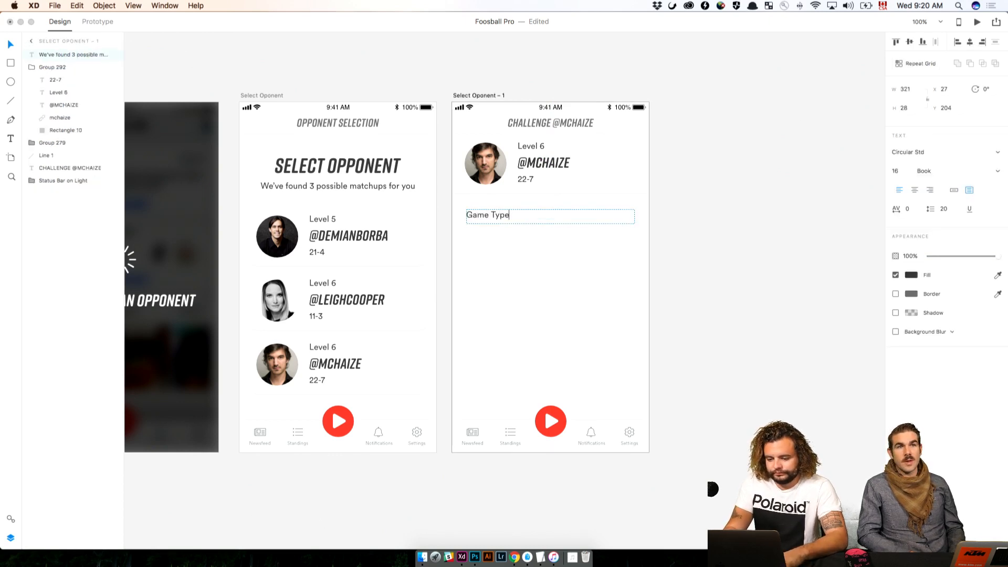
key(Escape)
click(661, 228)
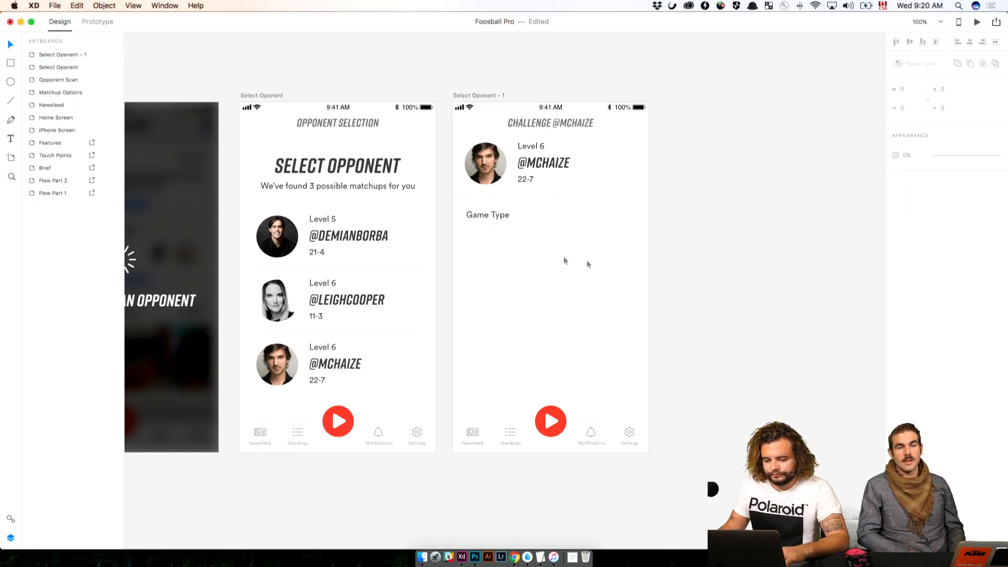
click(496, 215)
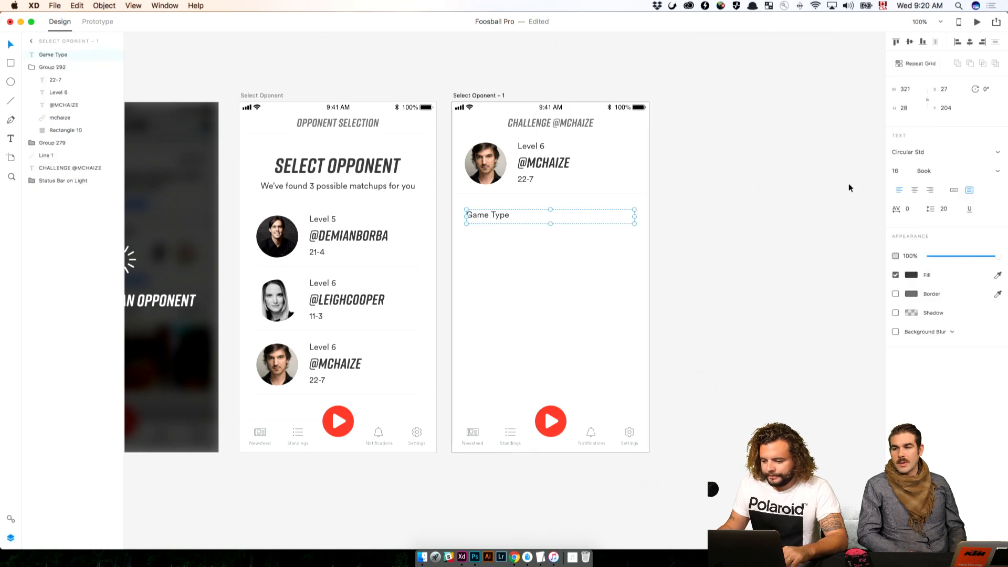
click(693, 288)
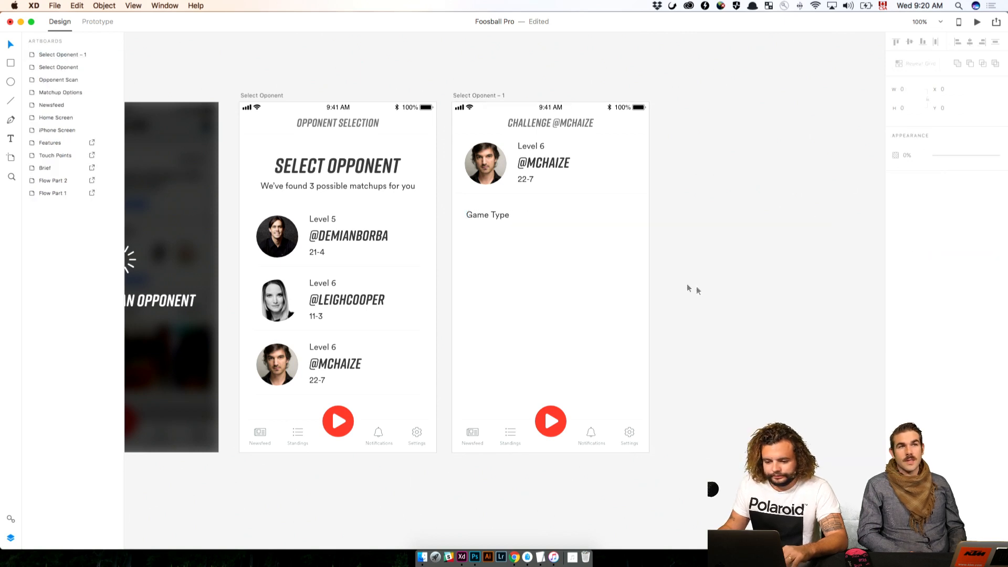
Copy the first opponent row's white background rectangle from the Select Oponent repeat grid and paste it onto the challenge artboard
click(406, 263)
double_click(408, 262)
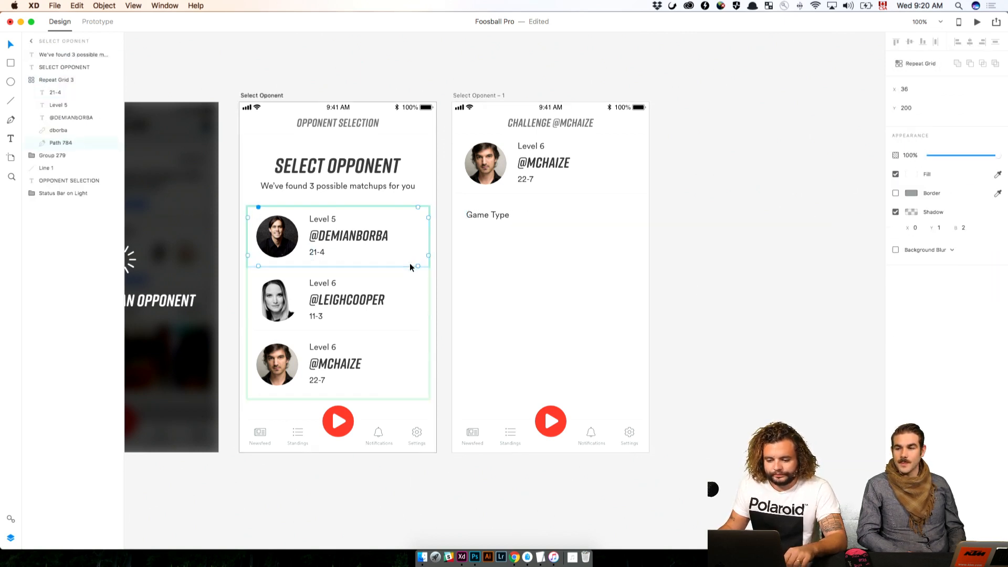
click(410, 265)
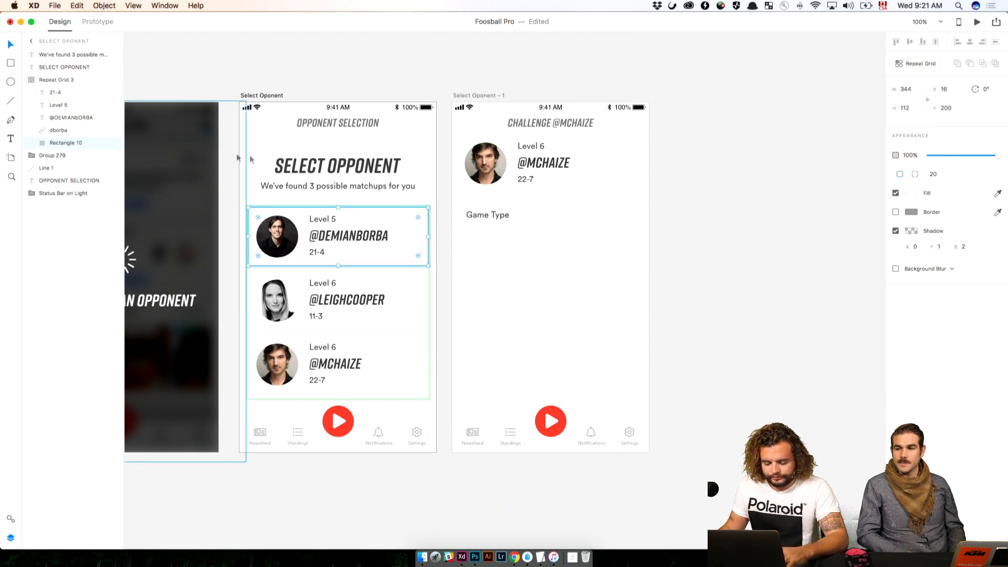
key(super+c)
click(708, 154)
click(496, 96)
key(super+v)
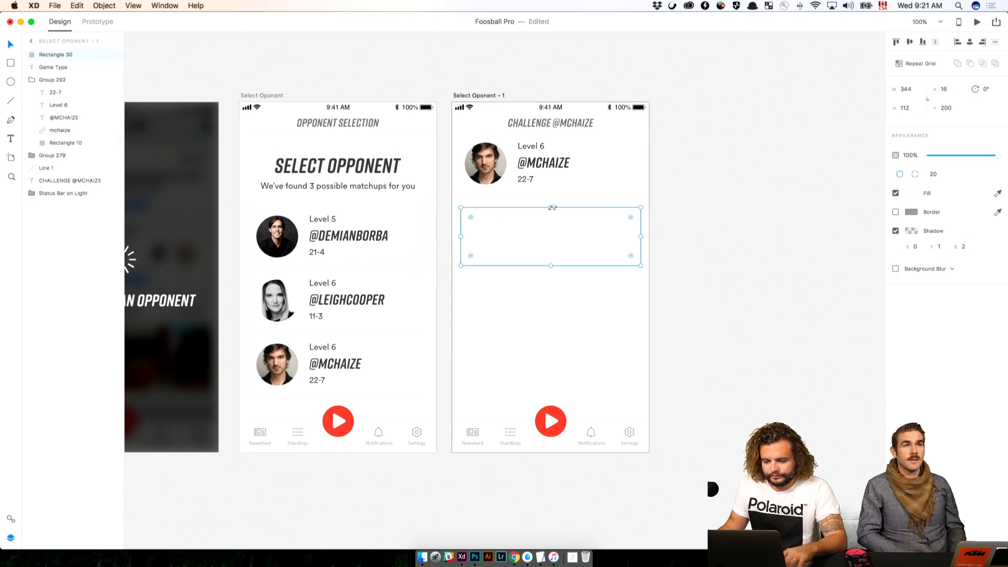
Move the pasted rectangle beneath the Game Type label to Y 232 and set its height to 80
drag(553, 208, 553, 227)
key(shift+Down)
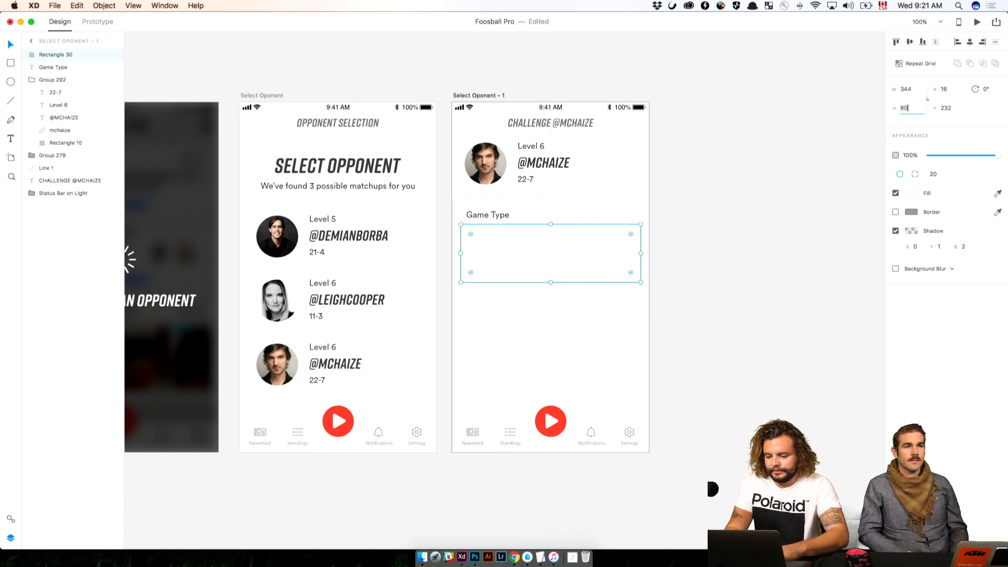
key(Return)
click(772, 213)
Following the sketch's game type toggle, set the corner radius of the rectangle below Game Type to 100
drag(658, 121, 724, 473)
drag(651, 352, 702, 559)
drag(692, 412, 645, 156)
drag(658, 357, 593, 34)
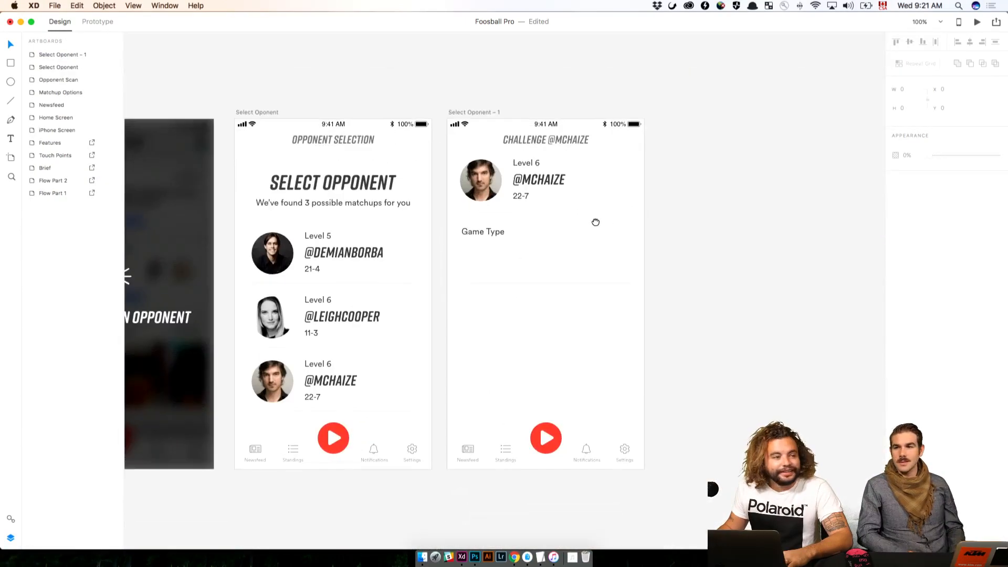
click(553, 277)
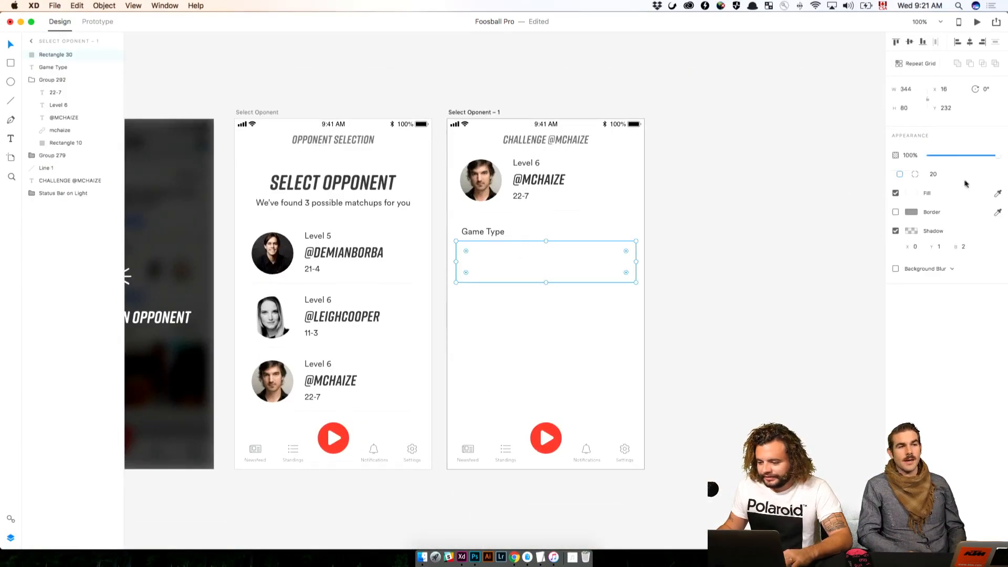
text(100)
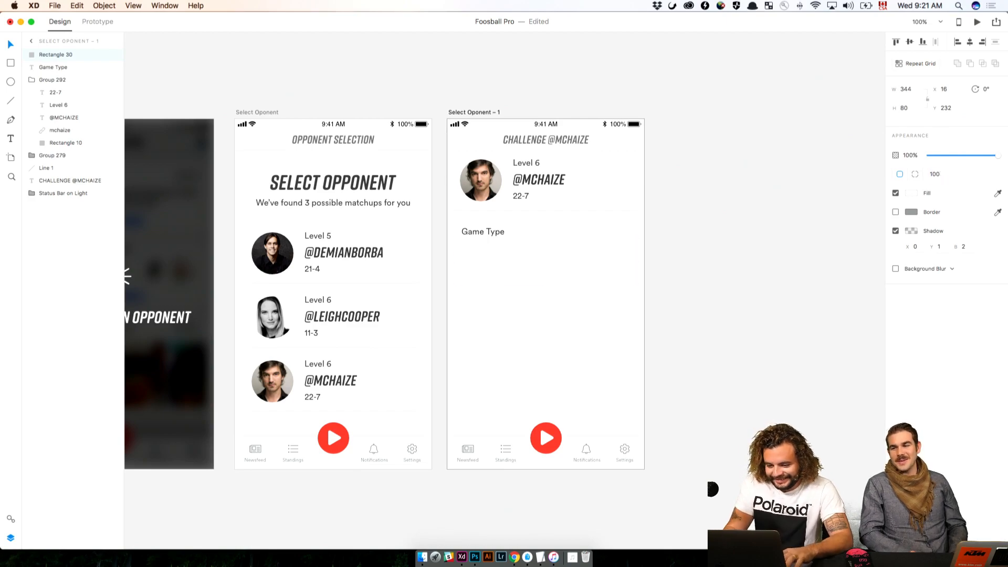
click(734, 261)
Duplicate the Game Type label into the rounded rectangle and bring the copy above Rectangle 30 in the layer order
drag(701, 65, 729, 442)
mouse_move(735, 194)
mouse_down()
mouse_move(726, 454)
mouse_move(721, 108)
mouse_up()
drag(702, 376, 678, 39)
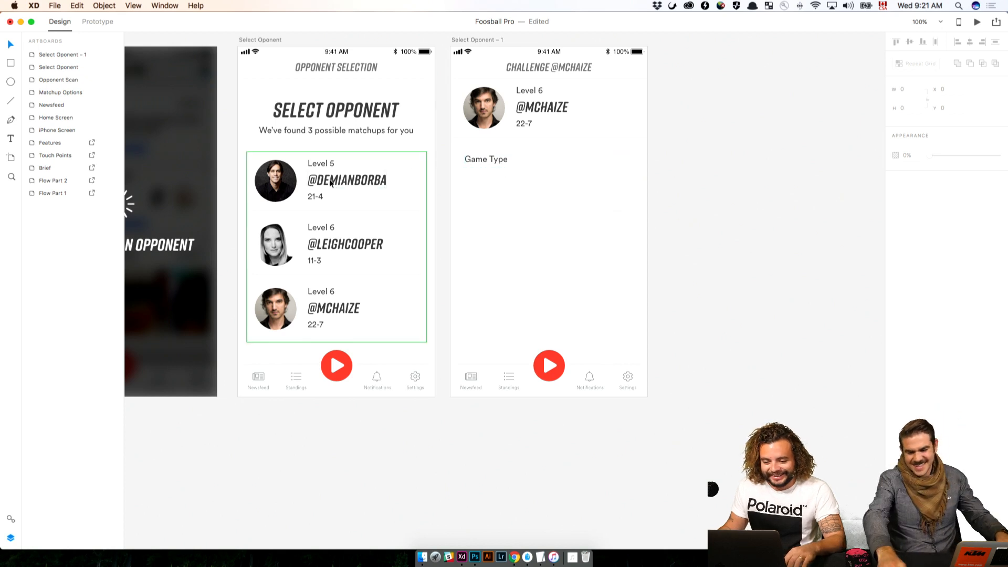
click(477, 158)
alt+drag(483, 158, 523, 197)
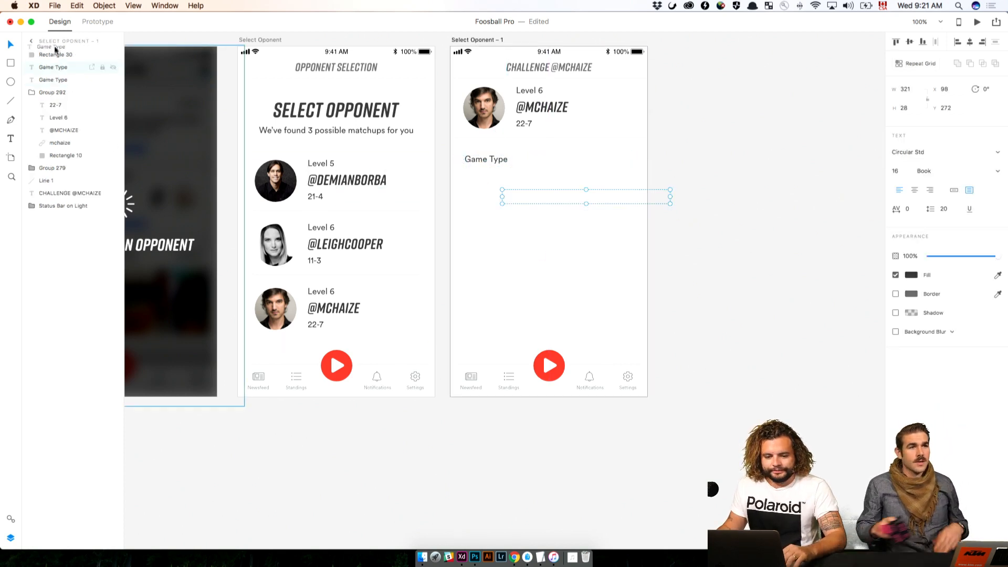
drag(55, 49, 55, 52)
Right-align the duplicated label, position it at X 0, Y 263 and set its font size to 24
click(929, 190)
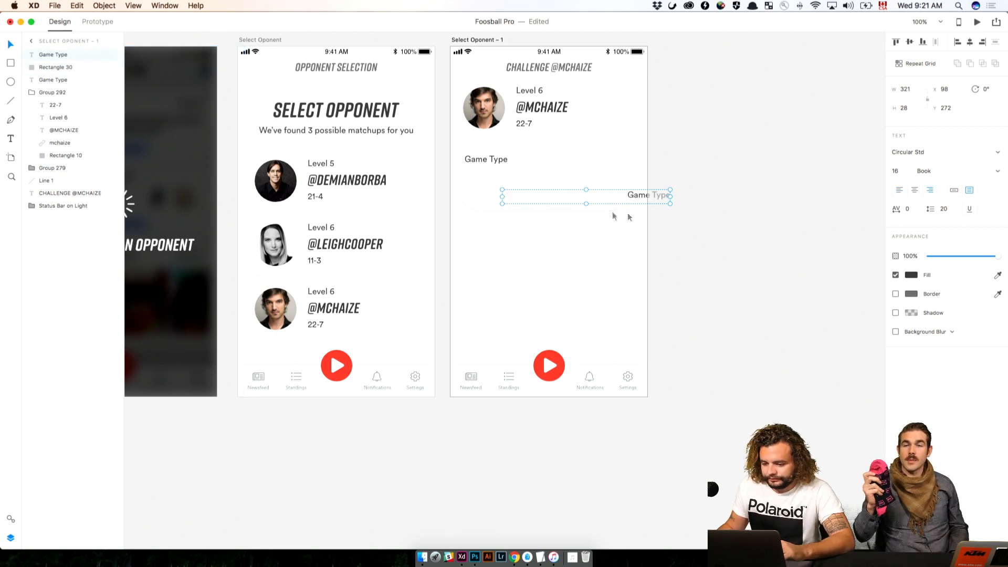
drag(638, 197, 586, 193)
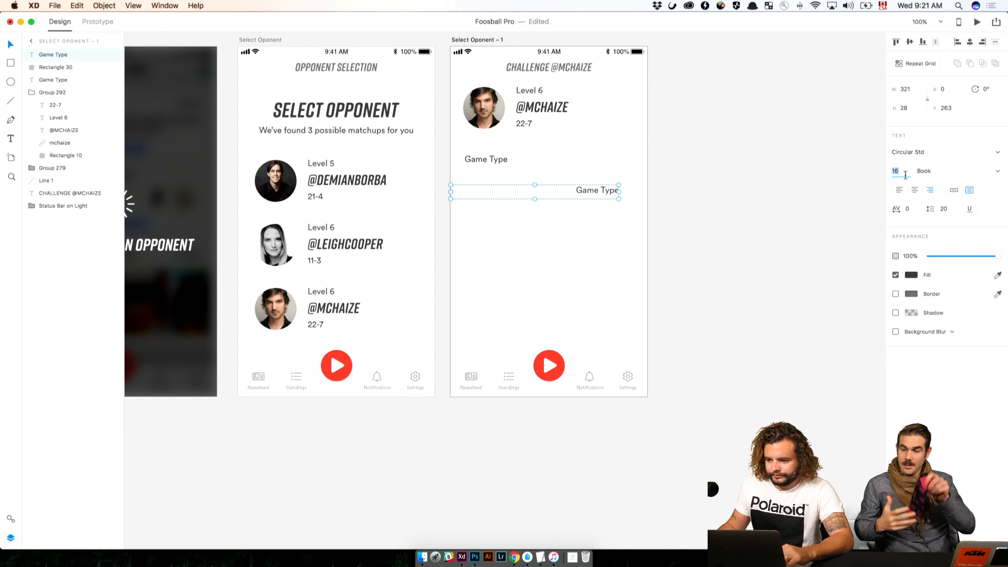
text(24)
key(Return)
click(720, 210)
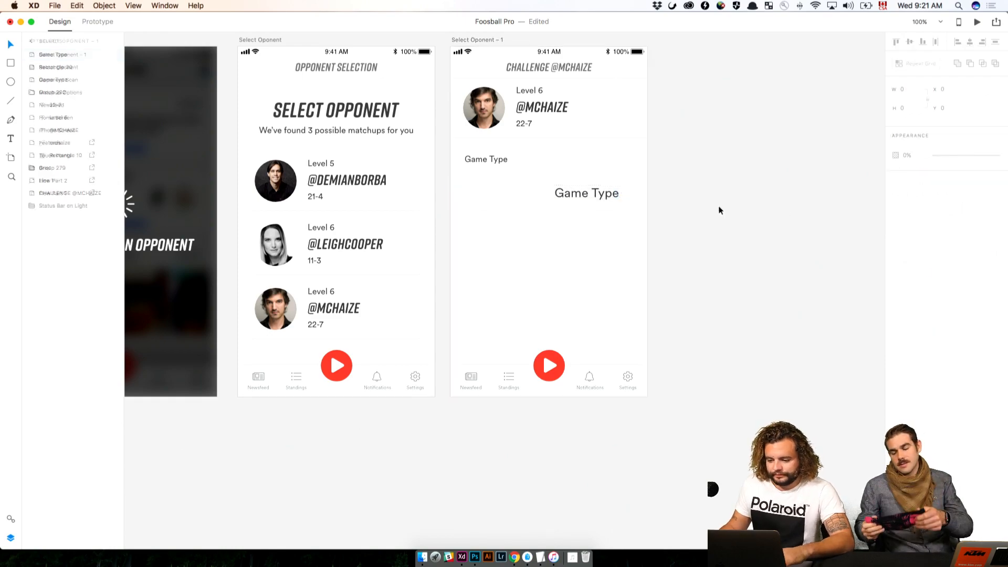
Change the duplicated label's text to Friendly, raise it to Y 258 and narrow its text box to 117 wide
mouse_move(719, 209)
mouse_down()
mouse_move(699, 362)
mouse_move(746, 536)
mouse_move(713, 86)
mouse_up()
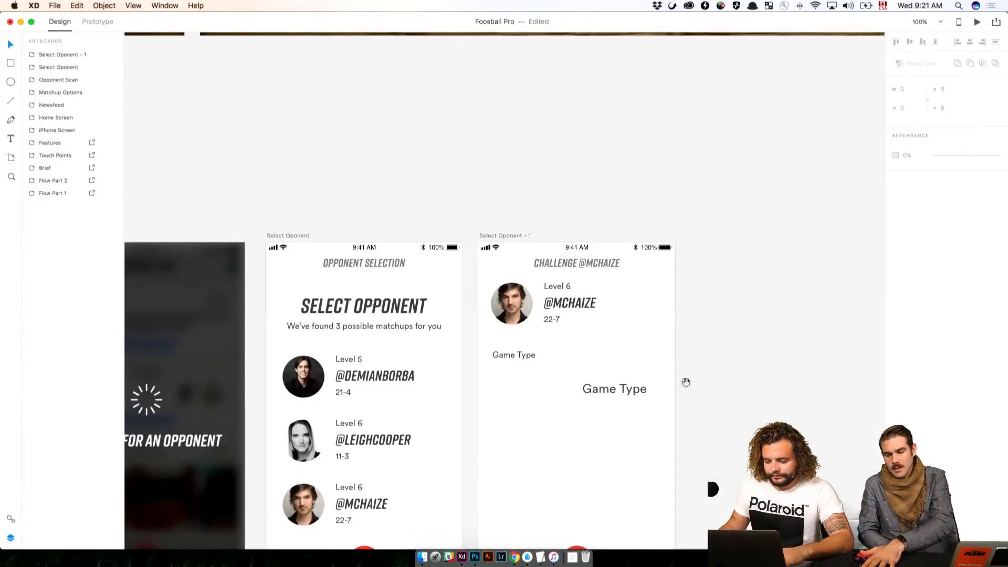
double_click(641, 387)
text(Friendly)
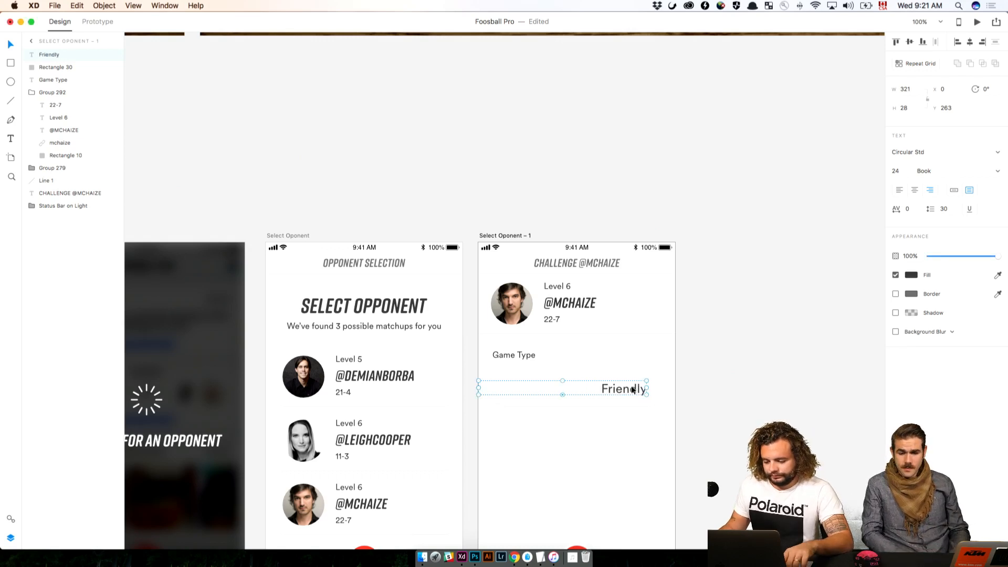
drag(633, 389, 633, 387)
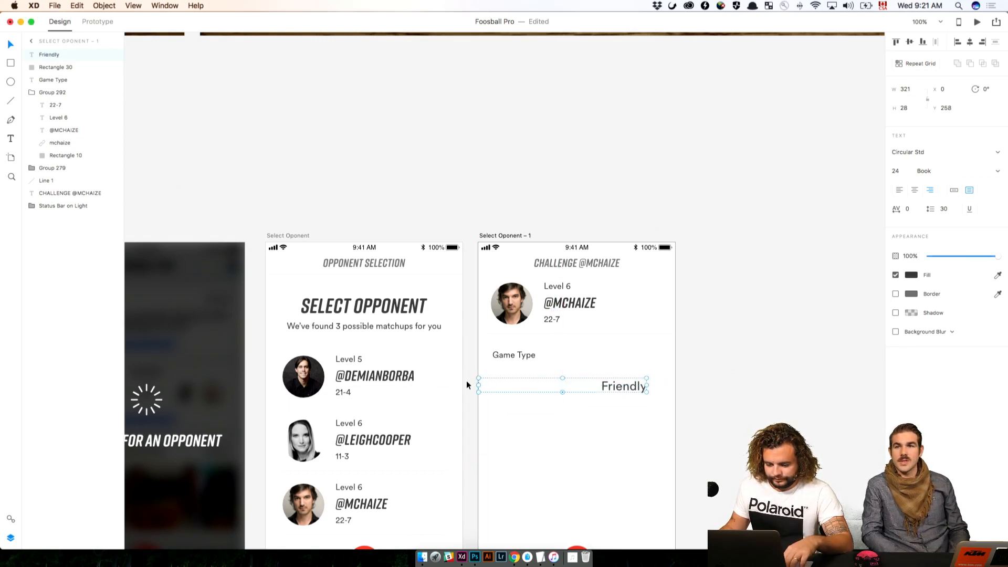
drag(478, 385, 557, 386)
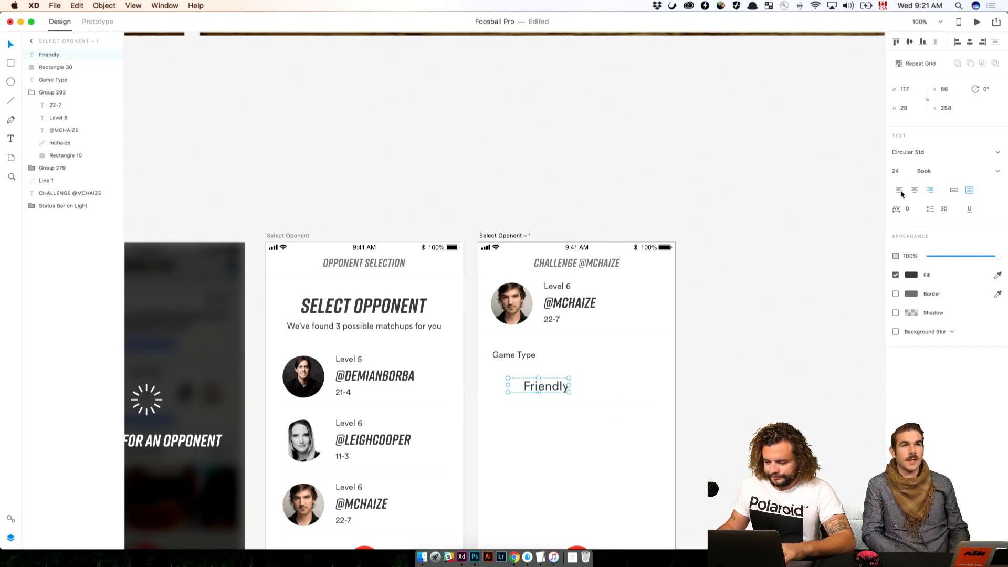
Duplicate Friendly to the left at X 57 as a left-aligned label reading Competitive, with its text box widened to 147
drag(569, 391, 542, 389)
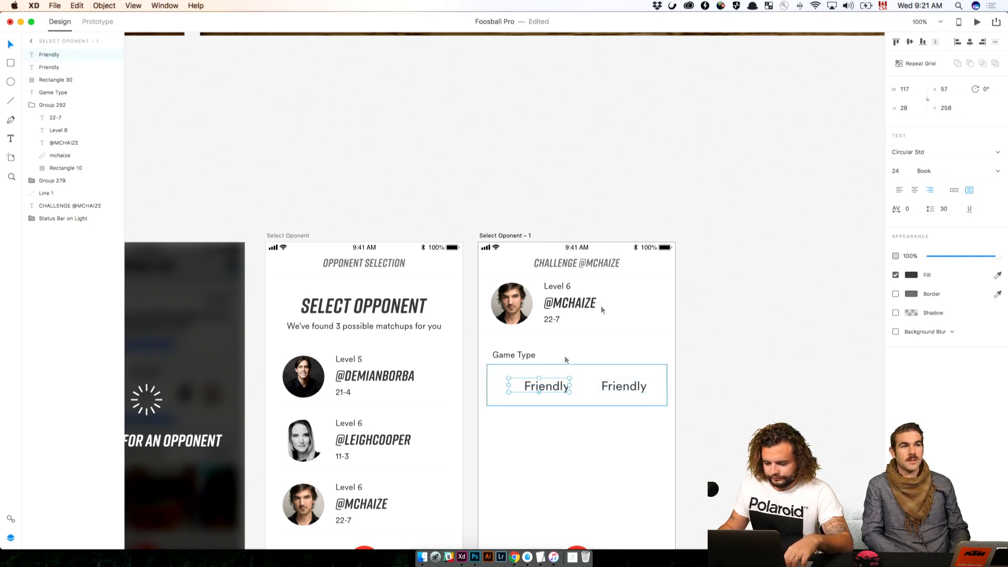
double_click(545, 387)
text(Competitive)
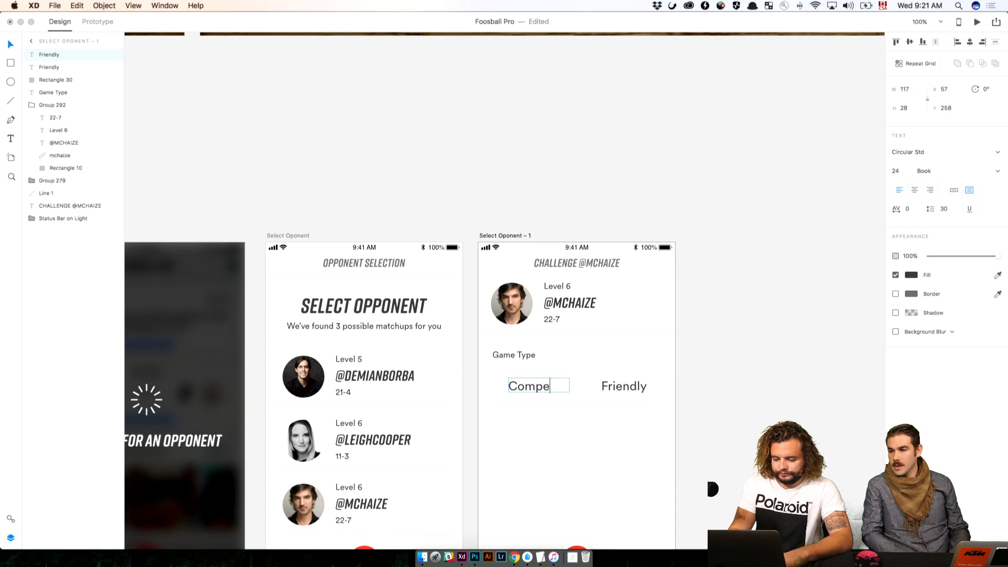
key(Escape)
mouse_move(571, 386)
mouse_down()
mouse_move(560, 386)
mouse_move(585, 384)
mouse_up()
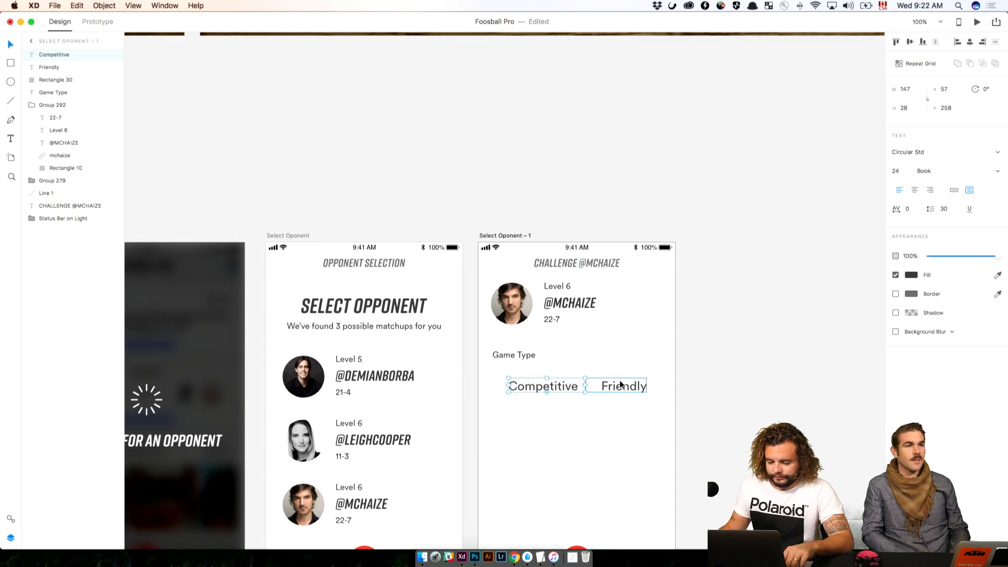
Set the font size of both the Competitive and Friendly labels to 22
shift+click(609, 387)
click(902, 173)
key(Down)
key(Down)
key(Down)
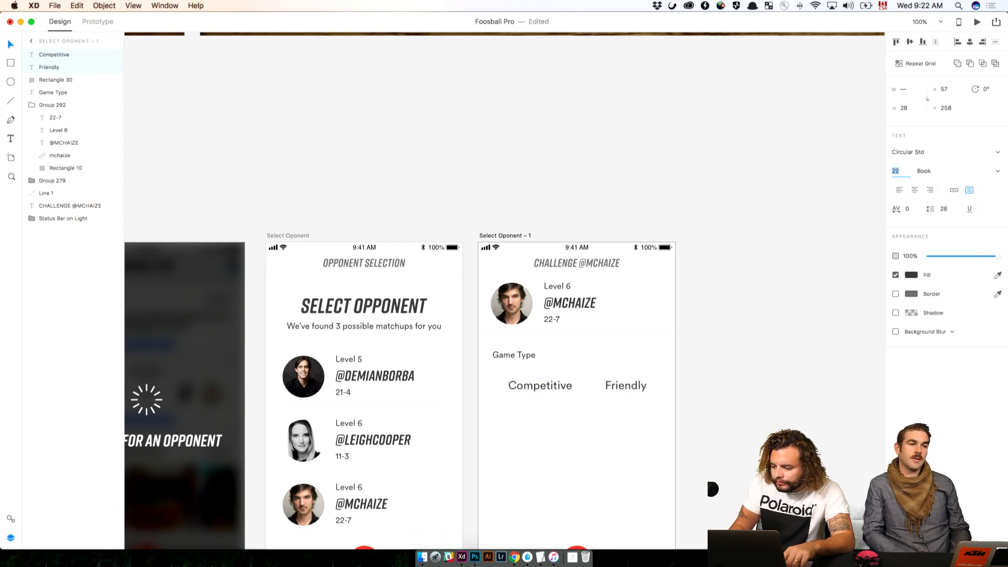
key(Up)
click(730, 160)
drag(700, 90, 783, 411)
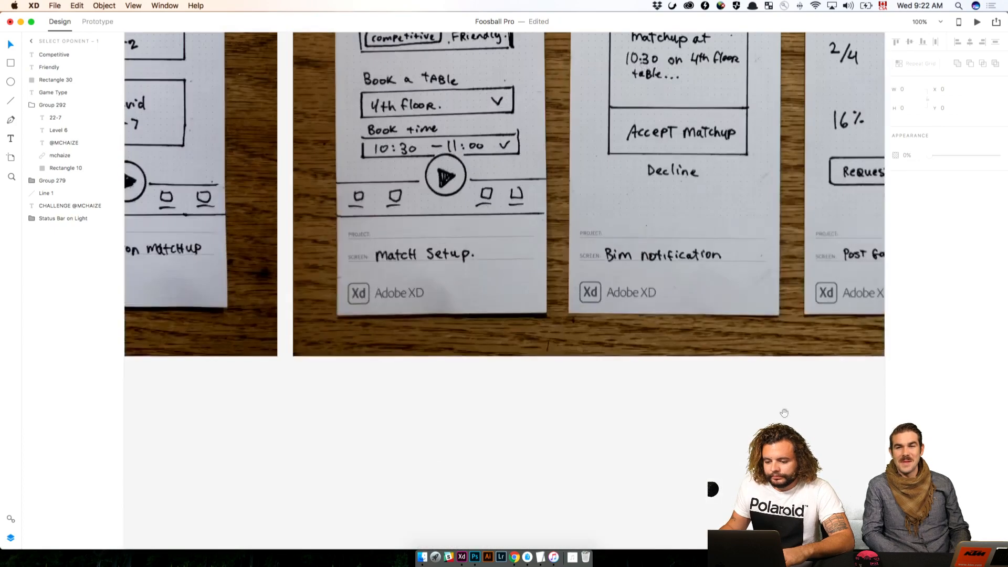
drag(710, 299, 694, 39)
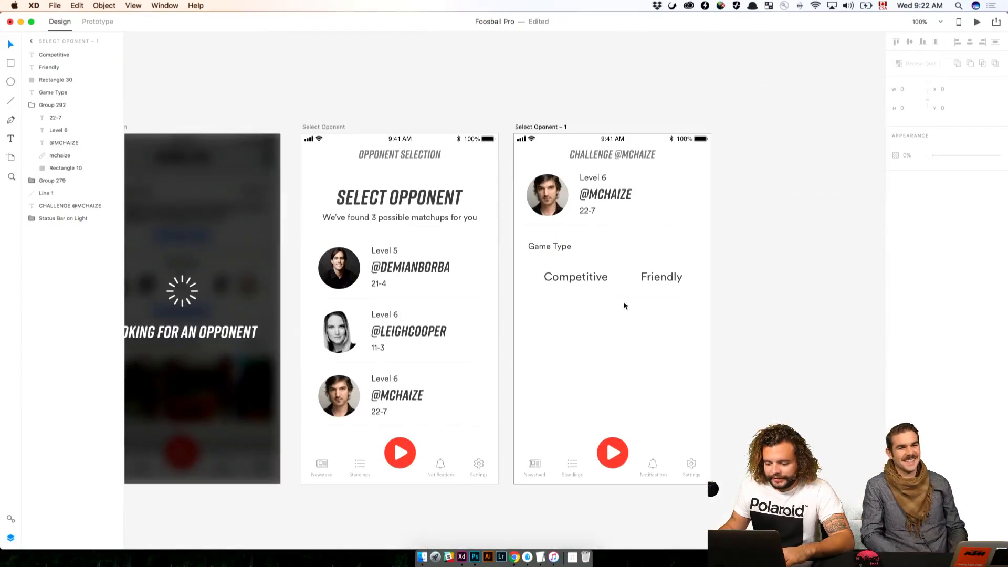
Duplicate the game type selector's background rectangle and resize the copy to 315 wide by 50 high at X 27, Y 247
click(623, 295)
key(super+c)
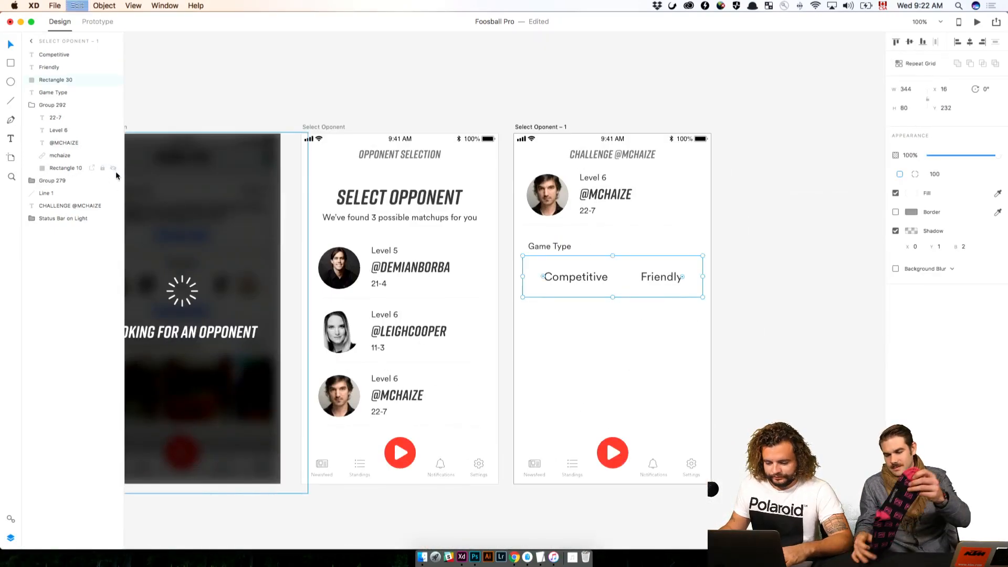
key(super+v)
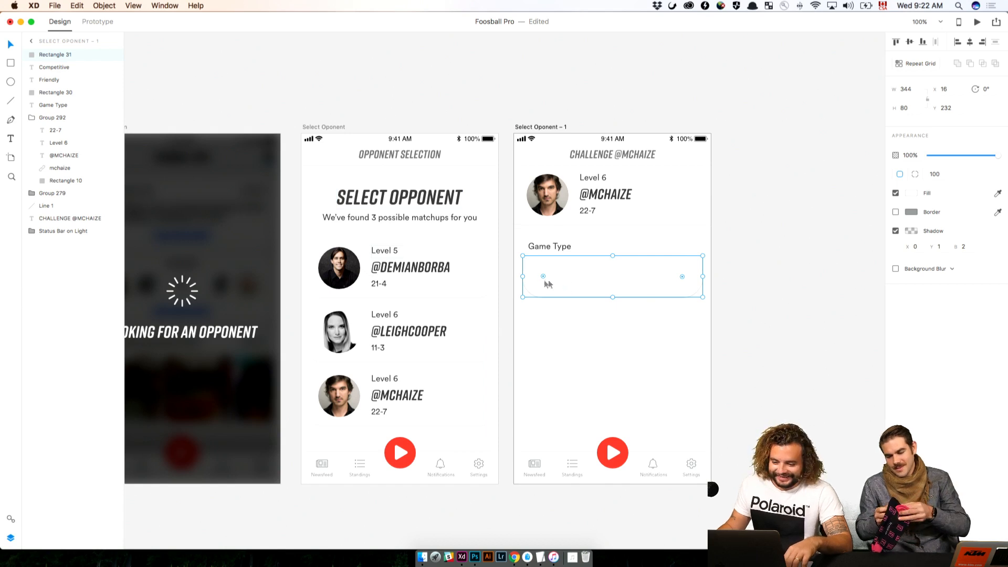
drag(524, 276, 530, 276)
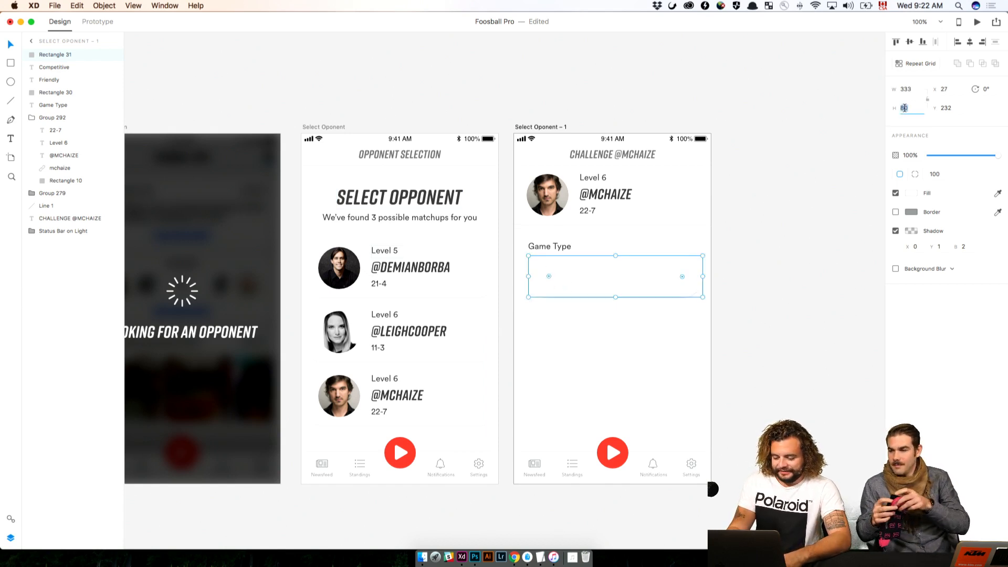
text(50)
key(Return)
click(676, 270)
mouse_move(675, 269)
mouse_down()
mouse_move(675, 282)
mouse_move(694, 276)
mouse_up()
click(724, 279)
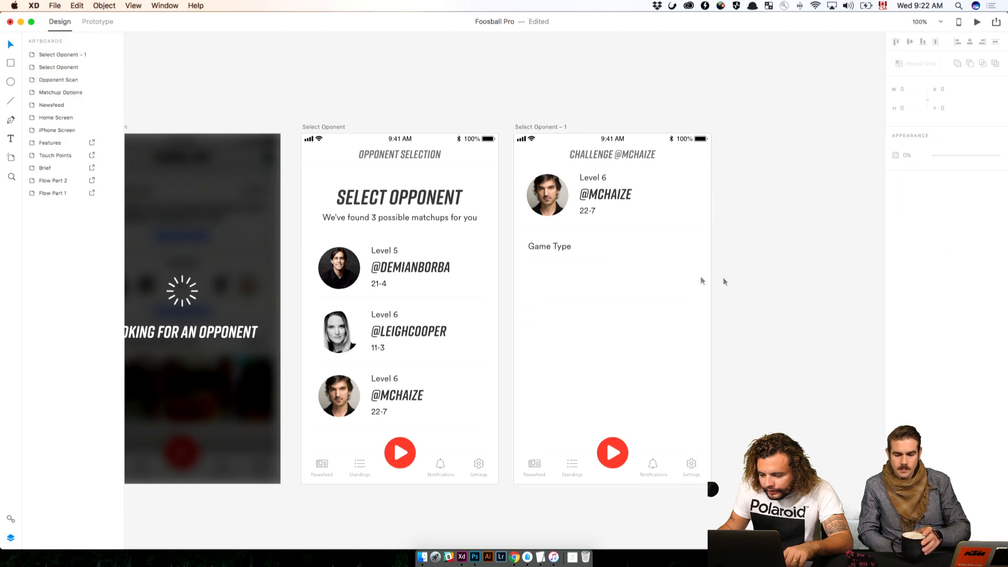
Fill the smaller inner rectangle with the saved blue asset color
click(625, 275)
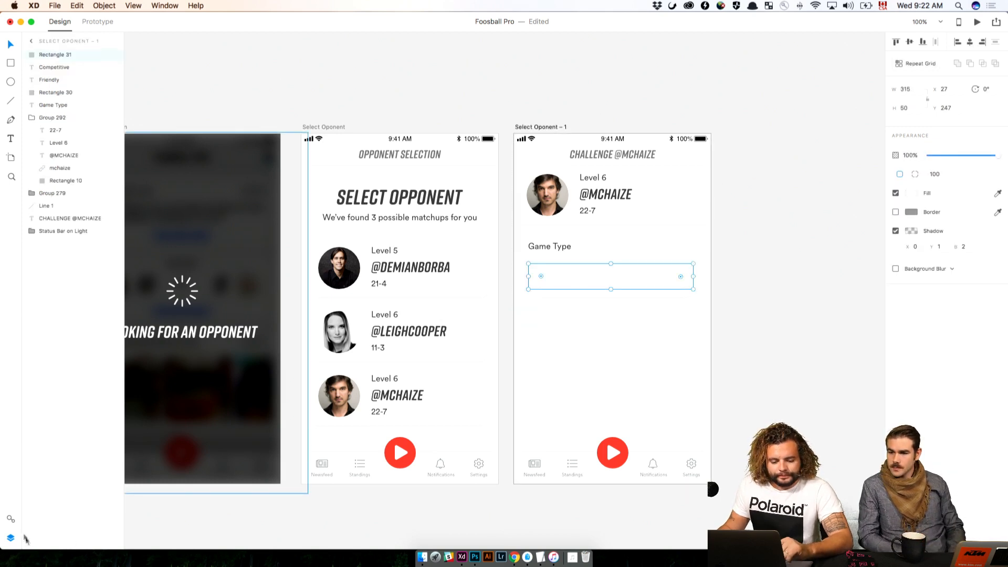
click(10, 518)
click(53, 78)
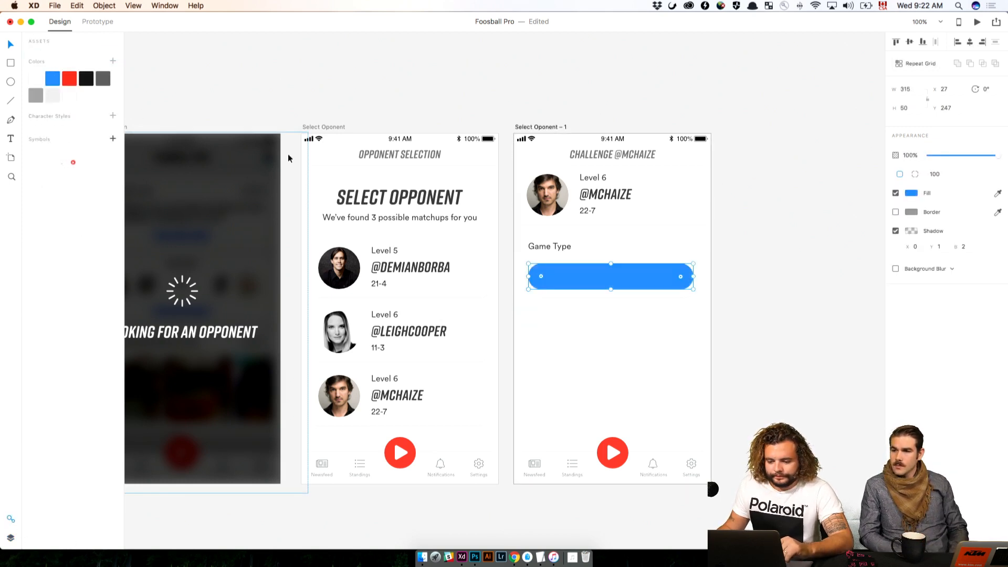
Bring the Competitive and Friendly labels in front of the blue rectangle in the layer order
click(716, 288)
drag(596, 339, 531, 242)
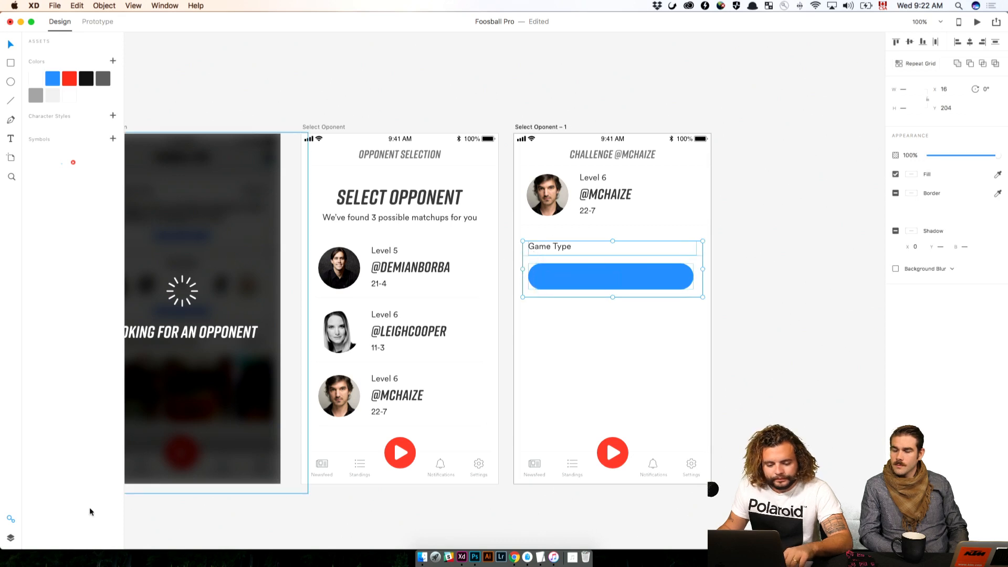
click(10, 537)
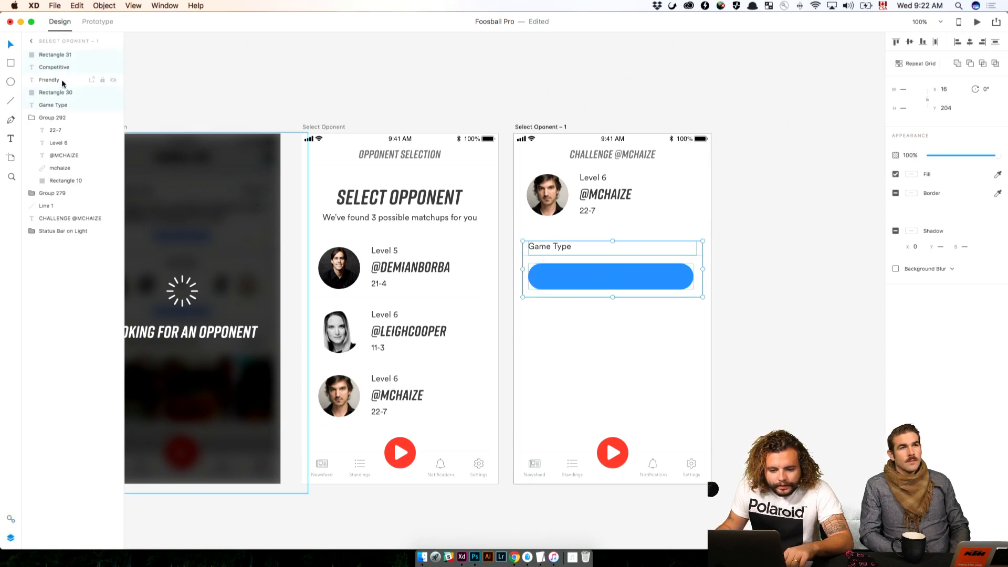
drag(62, 83, 47, 66)
click(677, 282)
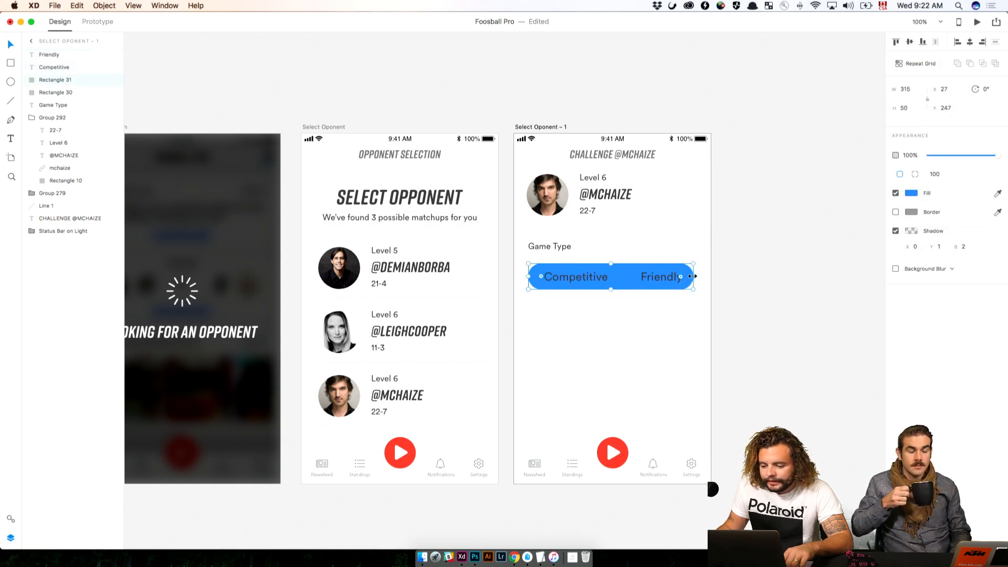
Narrow the blue pill to about 177 wide behind Competitive and set the Competitive text fill to #FFFFFF
drag(692, 276, 620, 274)
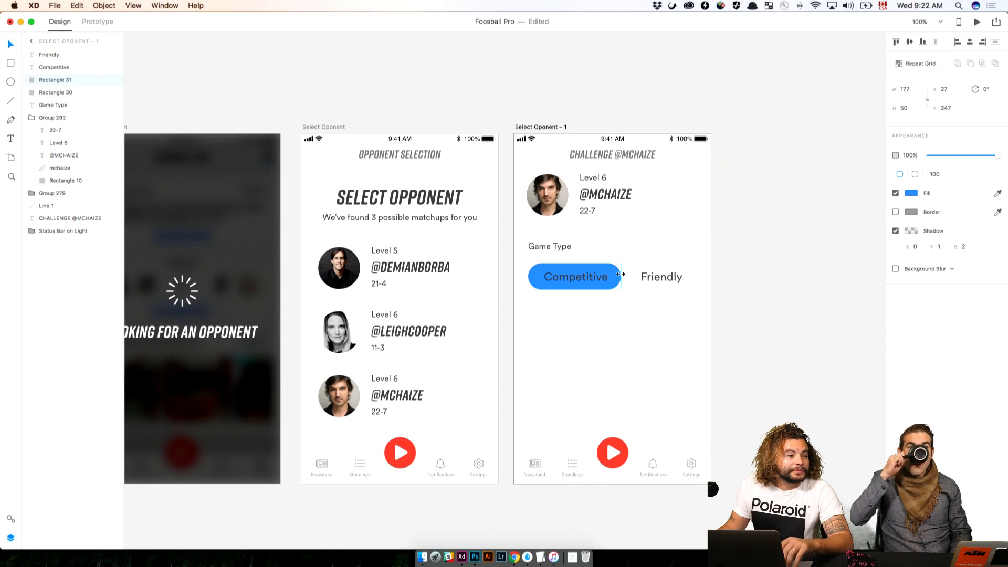
drag(620, 274, 621, 274)
click(556, 272)
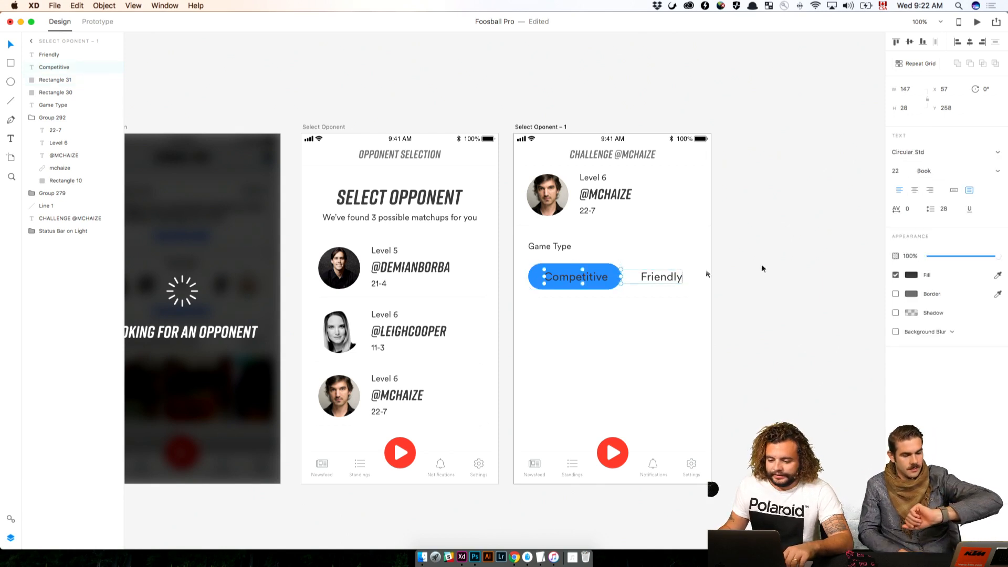
click(911, 274)
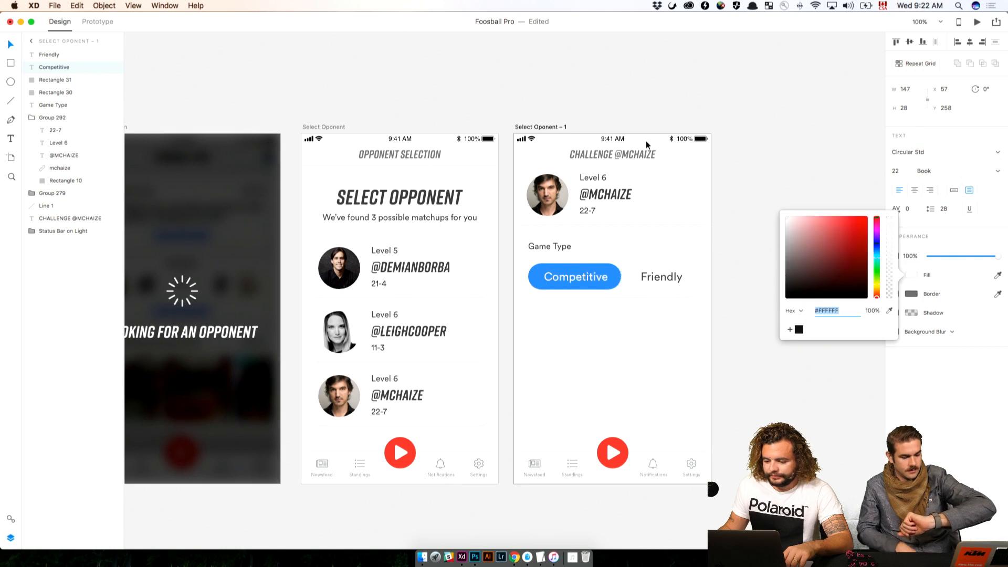
click(750, 206)
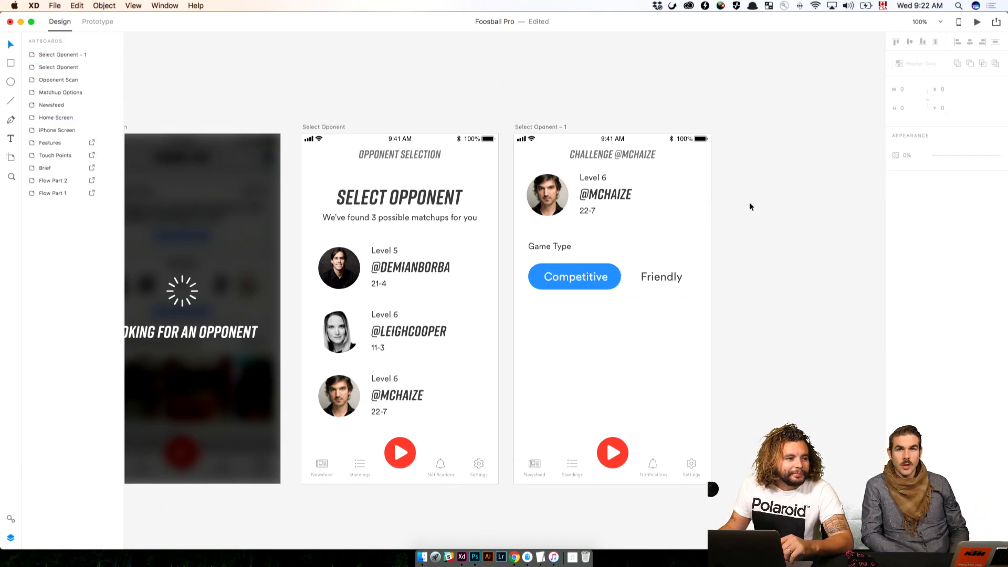
click(662, 295)
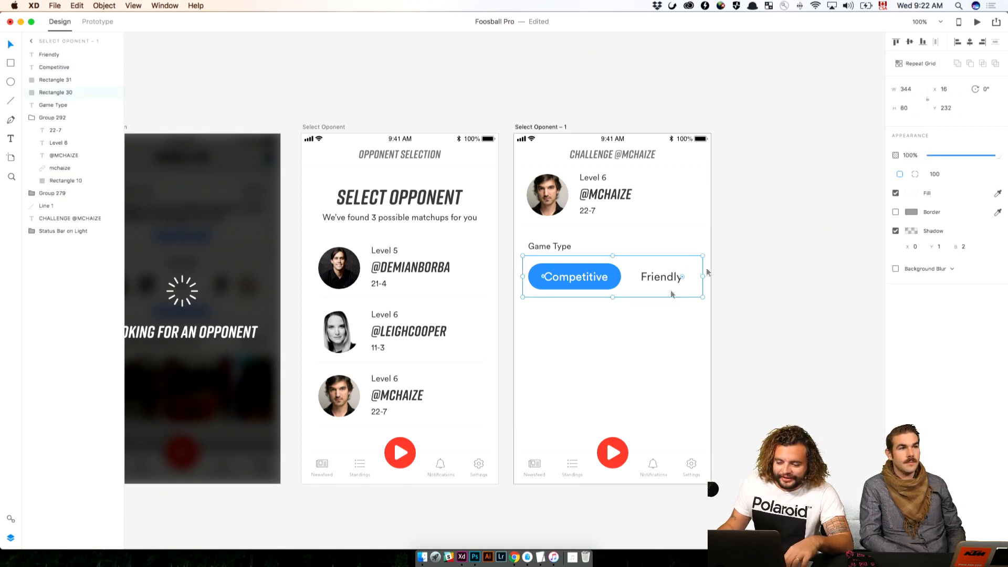
click(919, 111)
text(60)
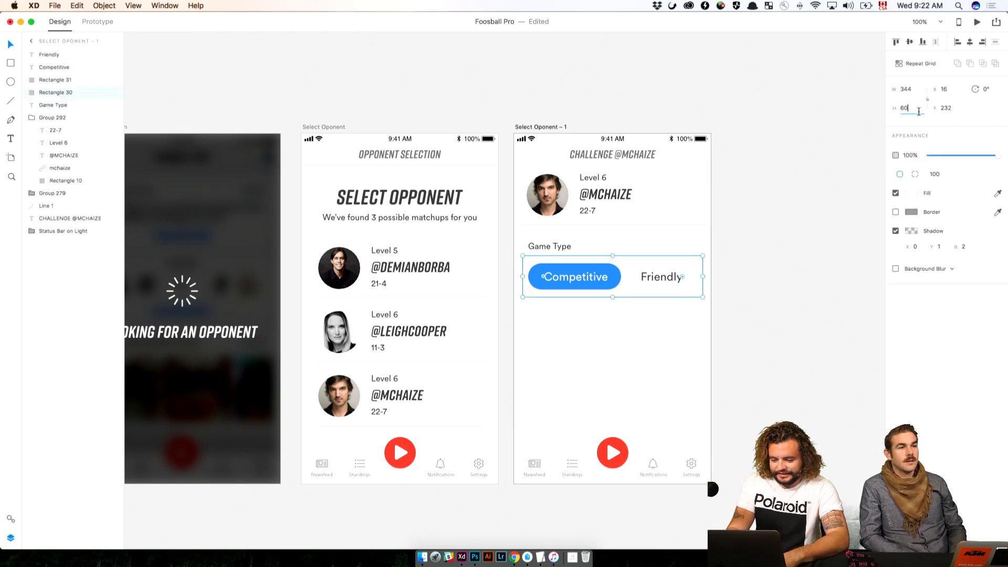
key(Return)
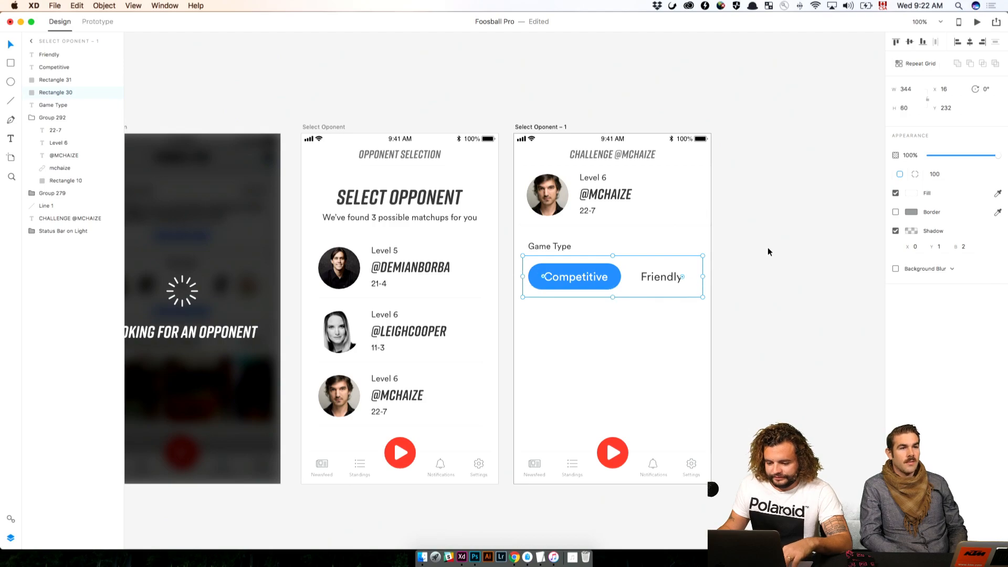
click(768, 251)
drag(561, 239, 655, 421)
mouse_move(638, 265)
mouse_down()
mouse_move(725, 375)
mouse_move(737, 483)
mouse_move(708, 464)
mouse_move(502, 214)
mouse_up()
drag(604, 361, 501, 142)
click(586, 282)
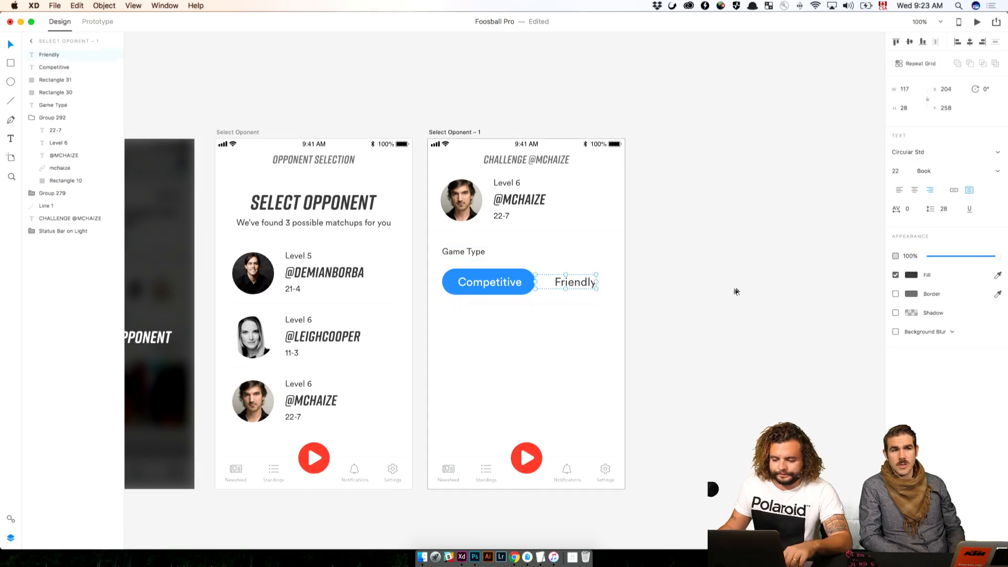
click(775, 286)
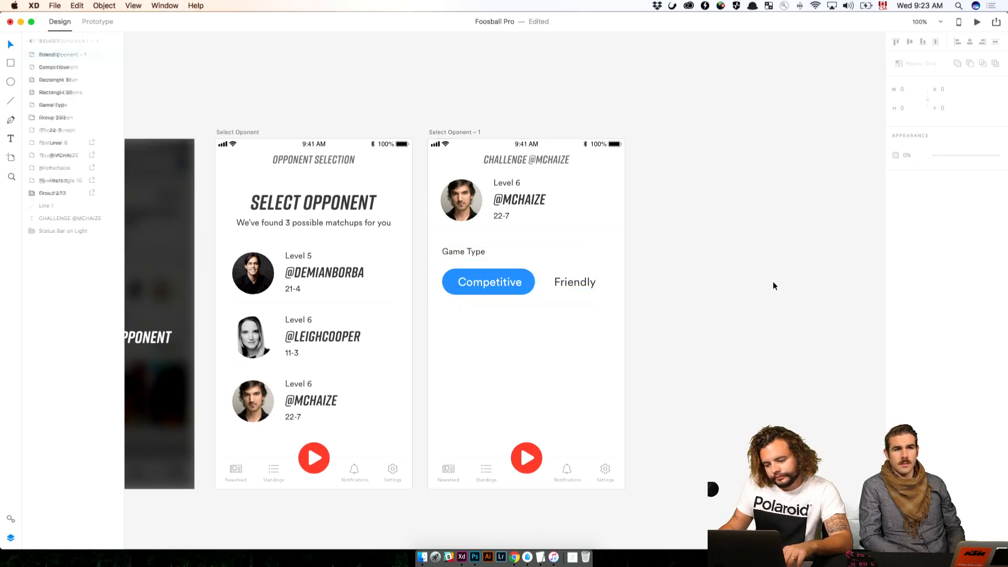
Nudge the blue pill and its Competitive label together to the right so the pill sits at X 28
drag(522, 325, 468, 272)
shift+click(550, 299)
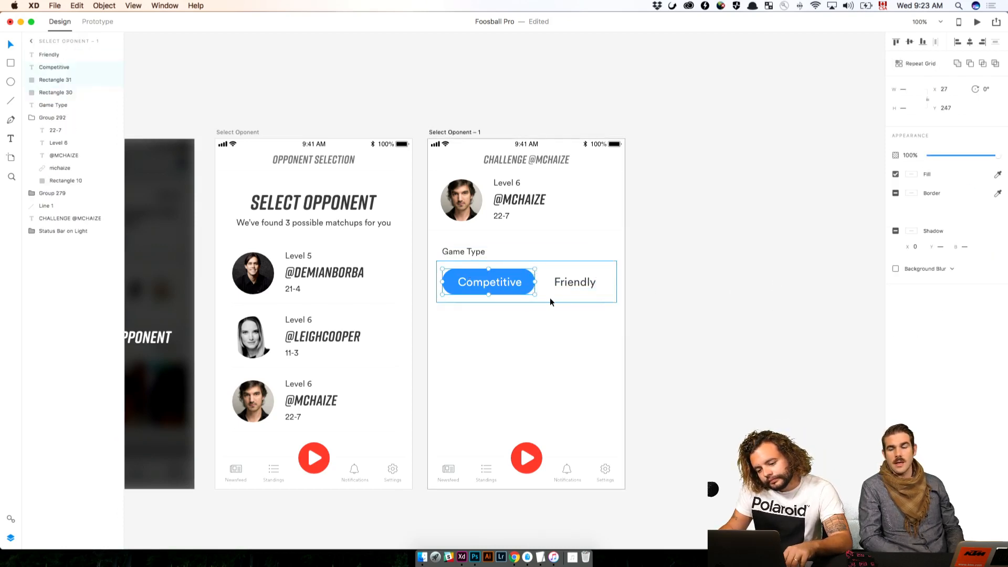
key(Right)
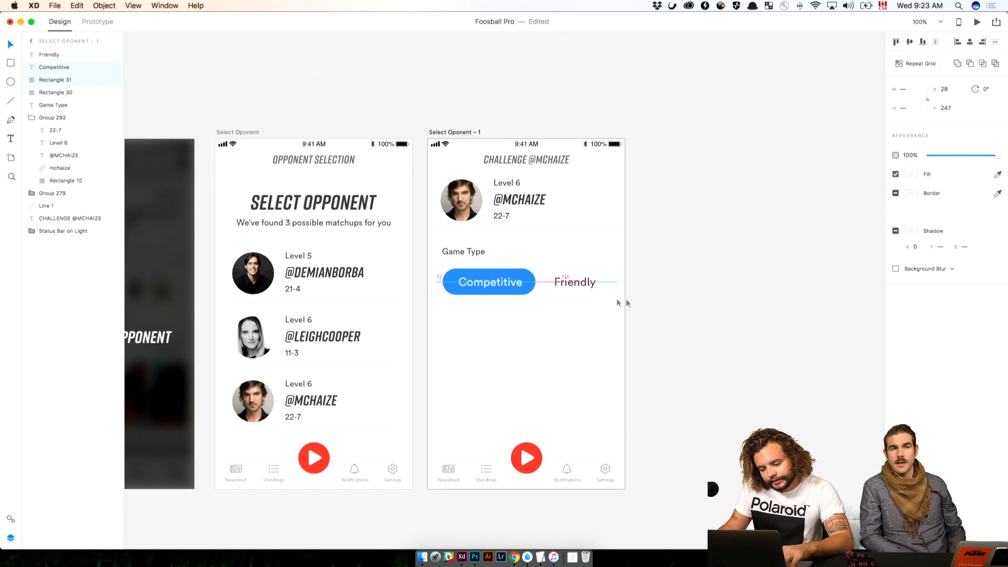
click(679, 353)
Duplicate the Game Type label below the selector at X 27, Y 348 and change its text to Book a Table
drag(656, 79, 730, 419)
mouse_move(659, 163)
mouse_down()
mouse_move(672, 395)
mouse_move(654, 140)
mouse_up()
drag(625, 404, 609, 159)
drag(546, 179, 543, 256)
double_click(543, 256)
text(Boo)
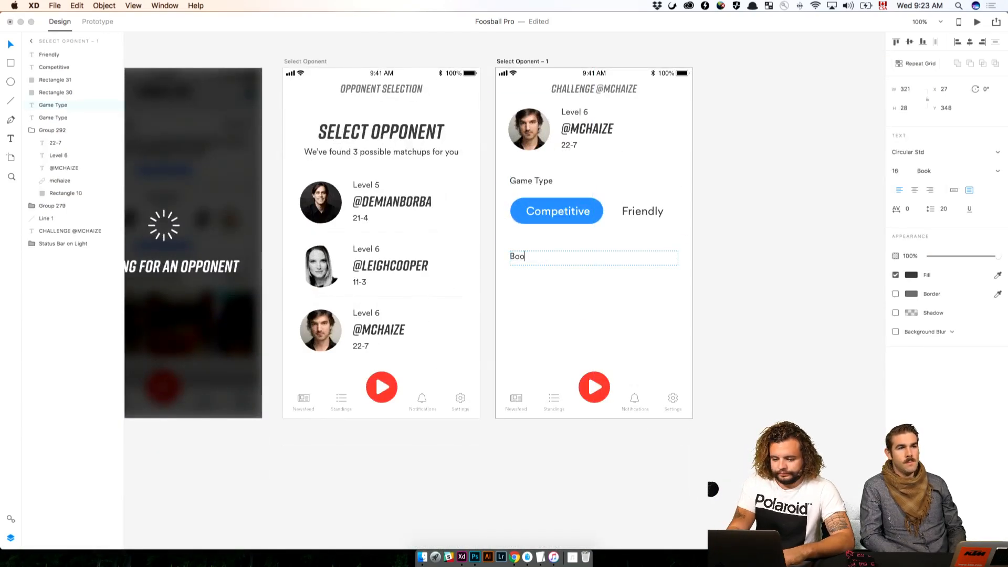
text(k a Table)
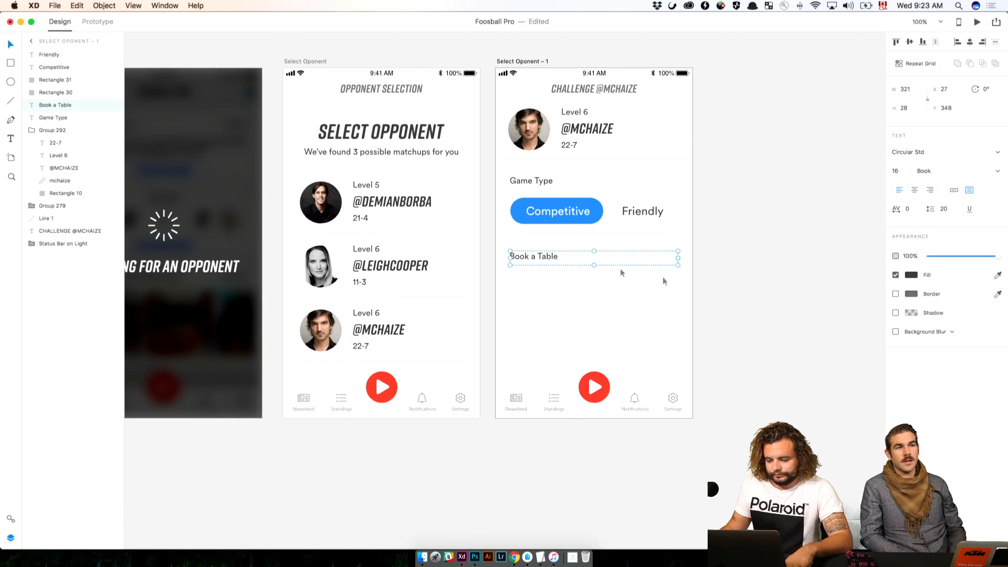
click(677, 247)
Duplicate the selector's background rectangle beneath the Book a Table label at Y 381
click(670, 230)
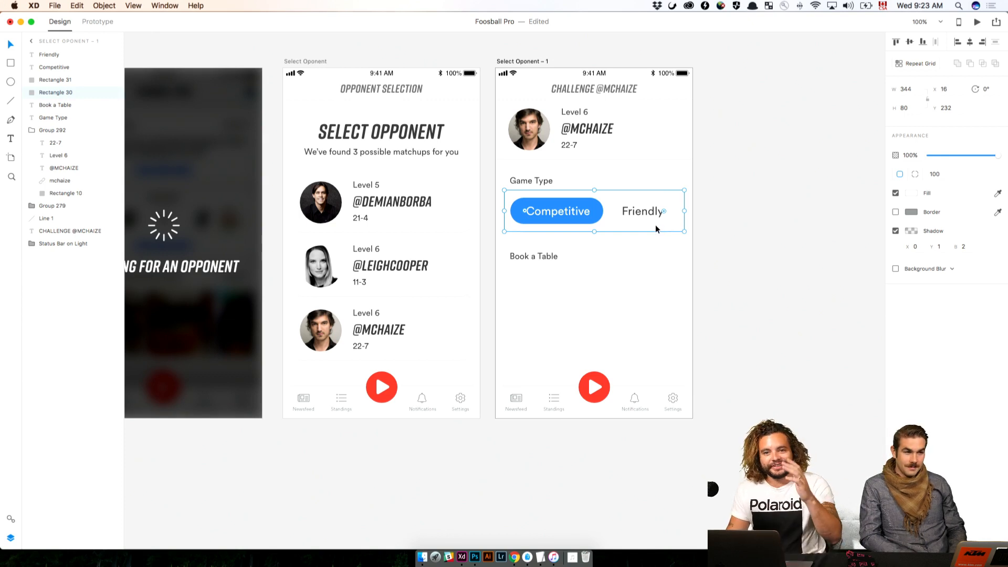
drag(655, 225, 656, 302)
click(673, 245)
Set the height of the Game Type selector's background rectangle to 70
click(674, 224)
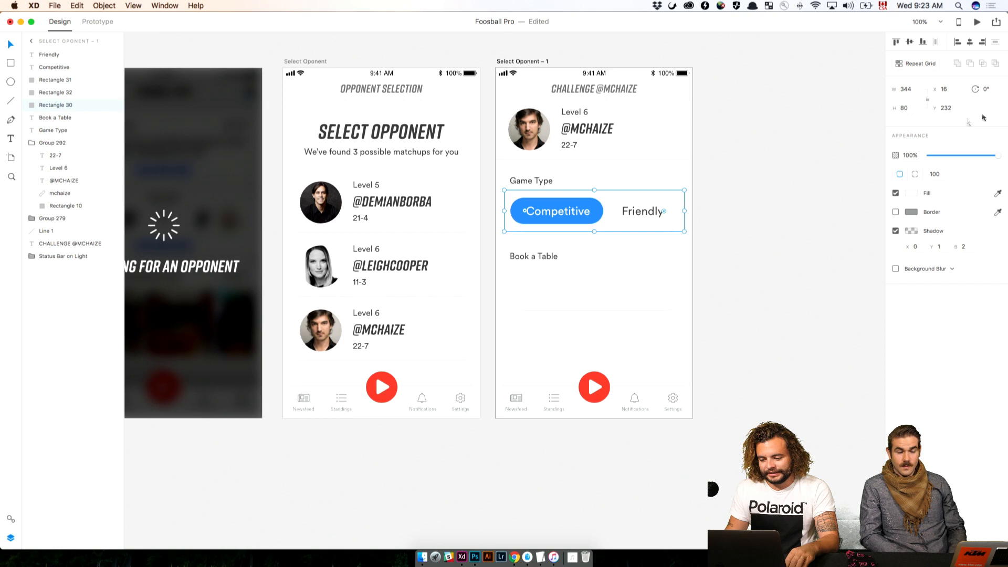
click(908, 107)
text(70)
key(Return)
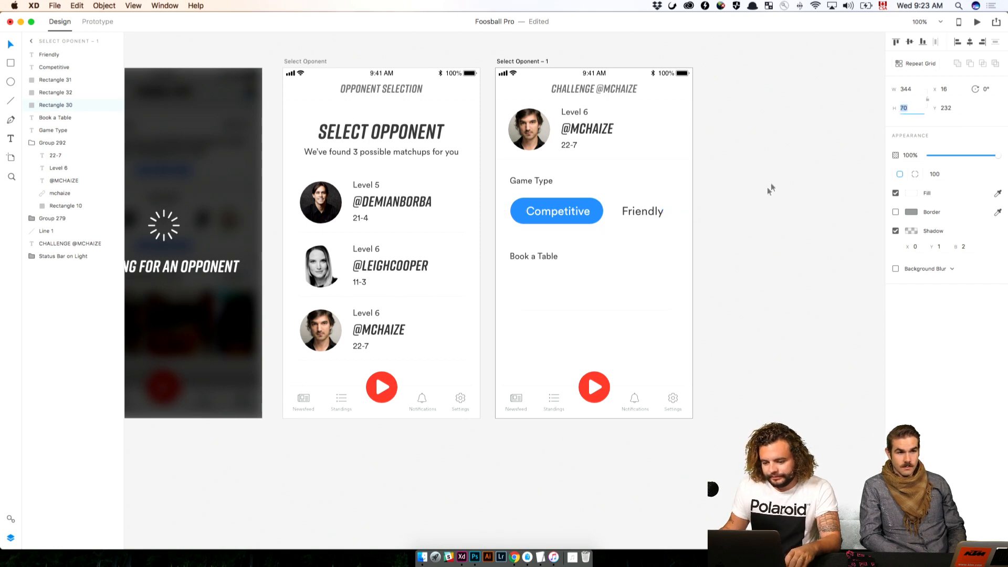
click(729, 189)
Move the blue pill and the Competitive and Friendly labels up together so the pill sits at Y 242
drag(725, 184, 565, 227)
click(615, 254)
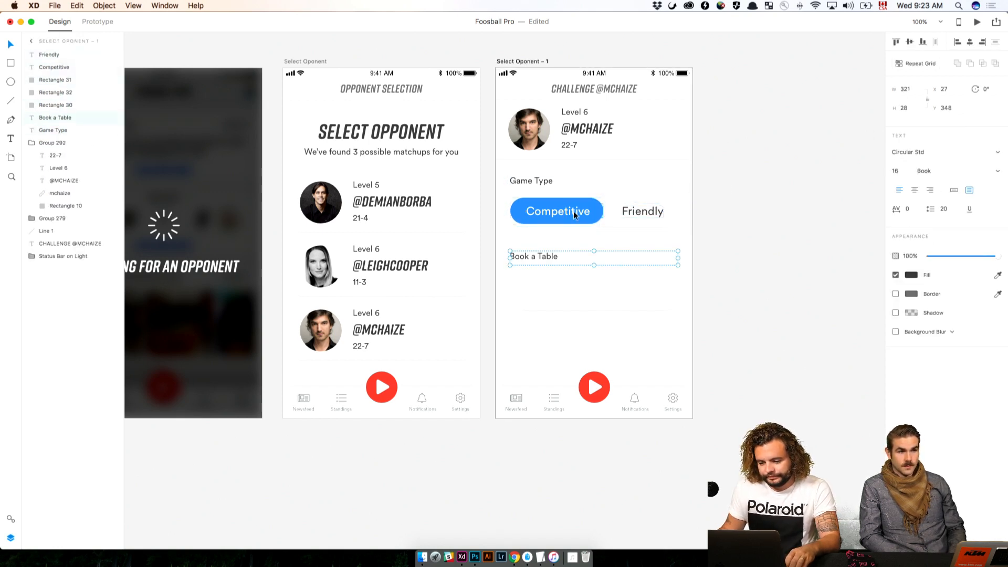
click(573, 211)
shift+click(633, 213)
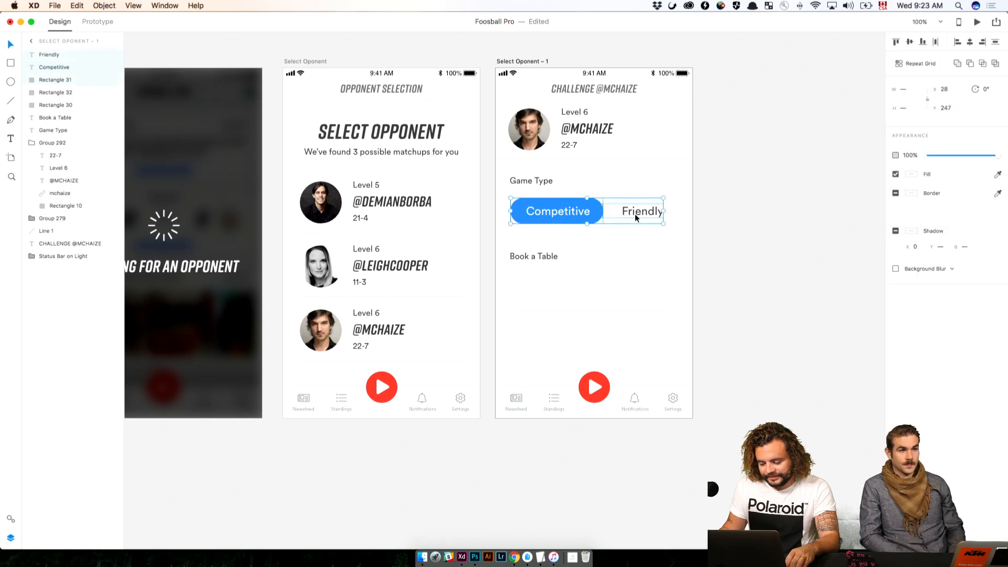
key(Up)
key(Up)
key(Up)
key(Up)
key(Up)
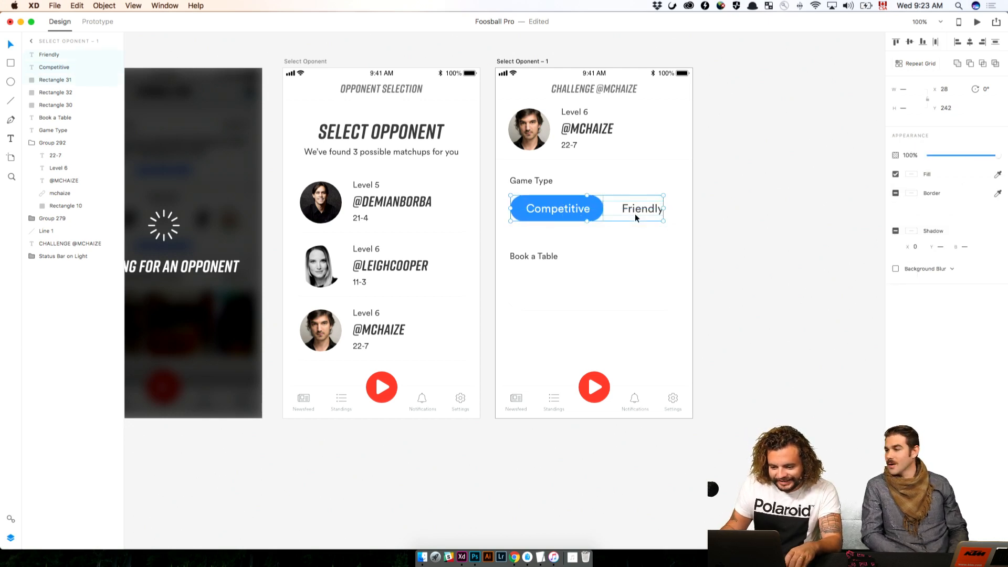
click(741, 235)
Replace the rectangle under Book a Table with a copy of the shortened Game Type selector background
drag(726, 249, 517, 318)
click(653, 301)
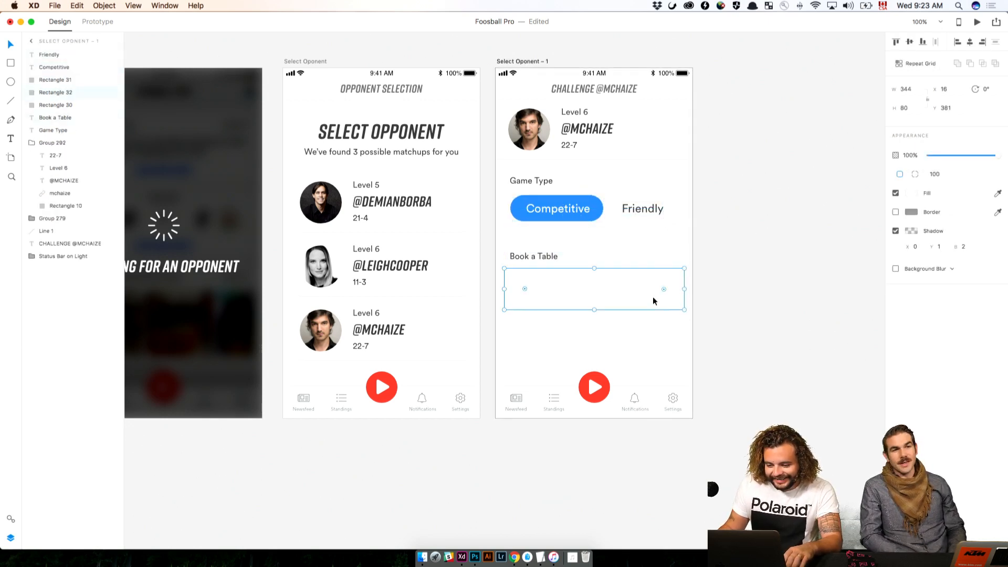
key(Delete)
click(670, 226)
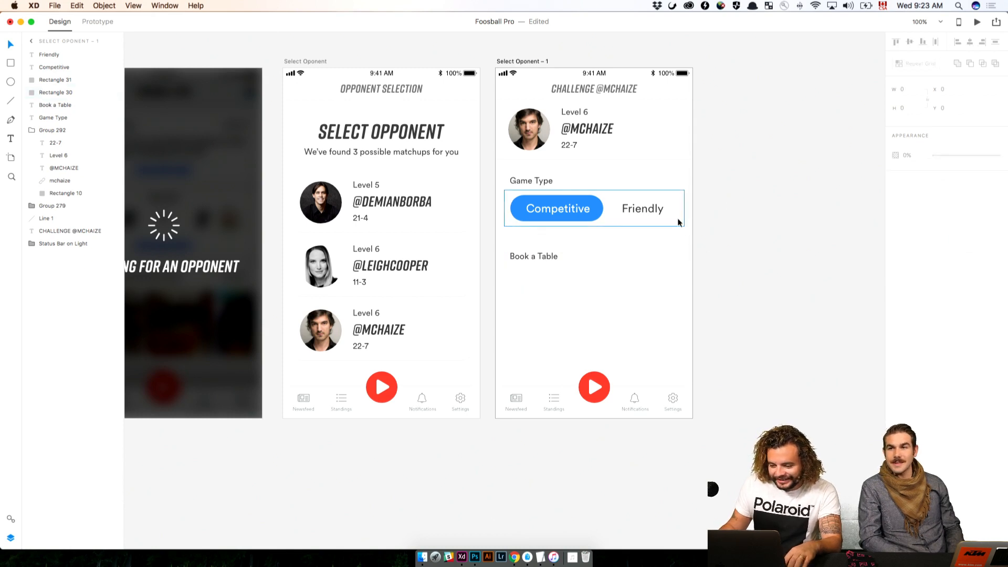
drag(670, 226, 674, 288)
click(700, 234)
Move the Book a Table label and its background rectangle up together to Y 328
drag(689, 246, 540, 311)
key(shift+Up)
key(shift+Up)
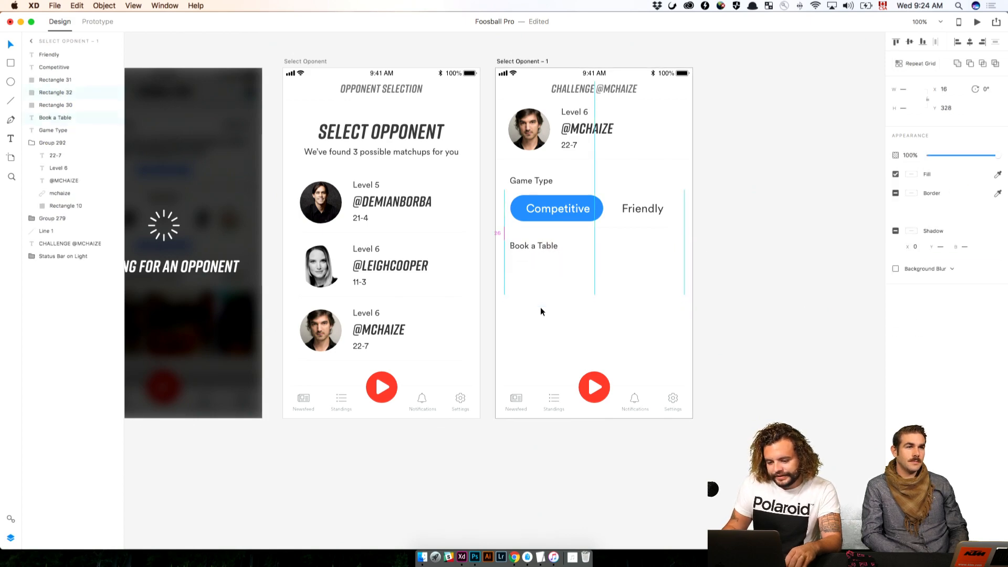
click(717, 281)
Turn the Game Type selector's background rectangle, blue pill and Competitive and Friendly labels into a symbol
scroll(745, 226, left, 3)
scroll(745, 226, up, 1)
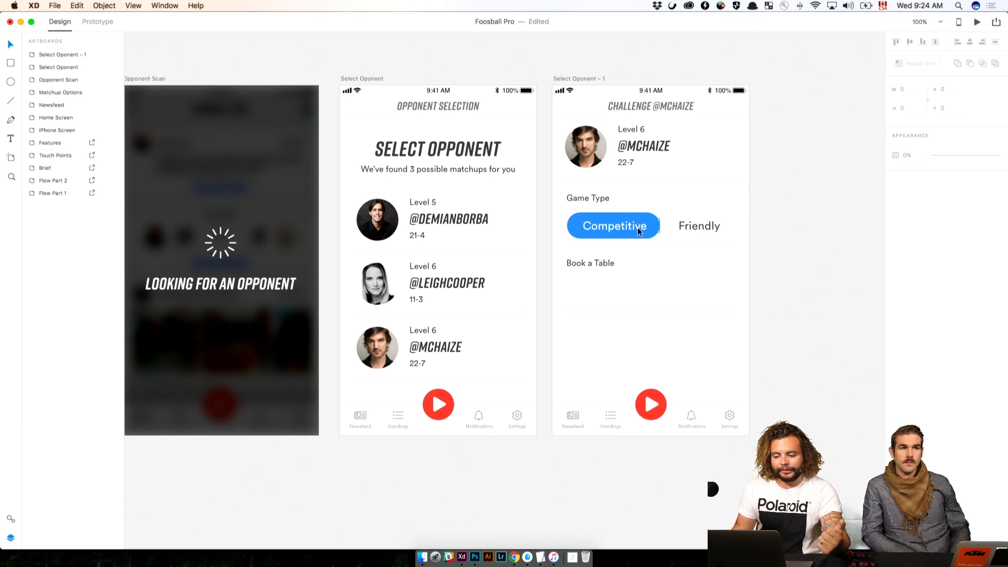
click(11, 517)
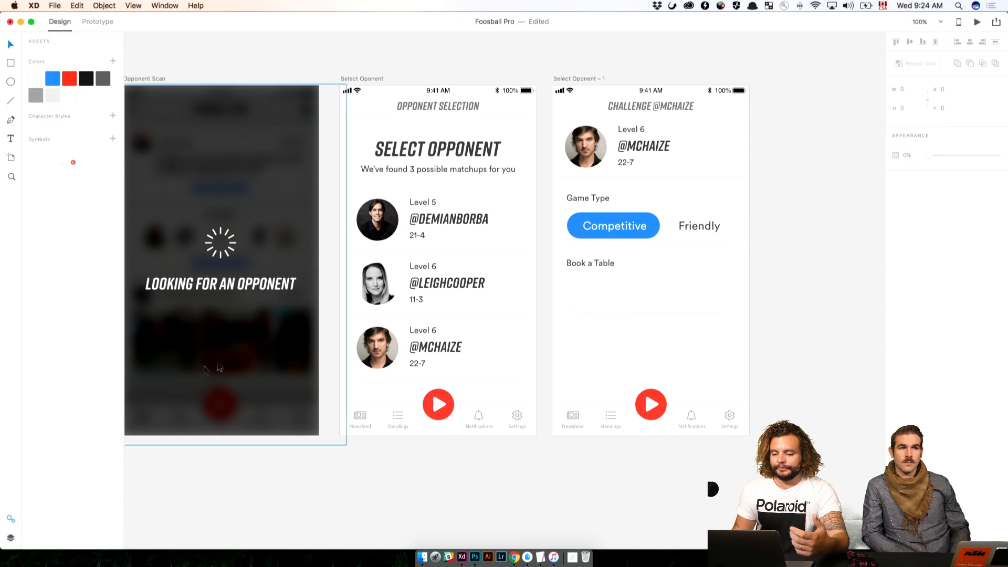
double_click(620, 228)
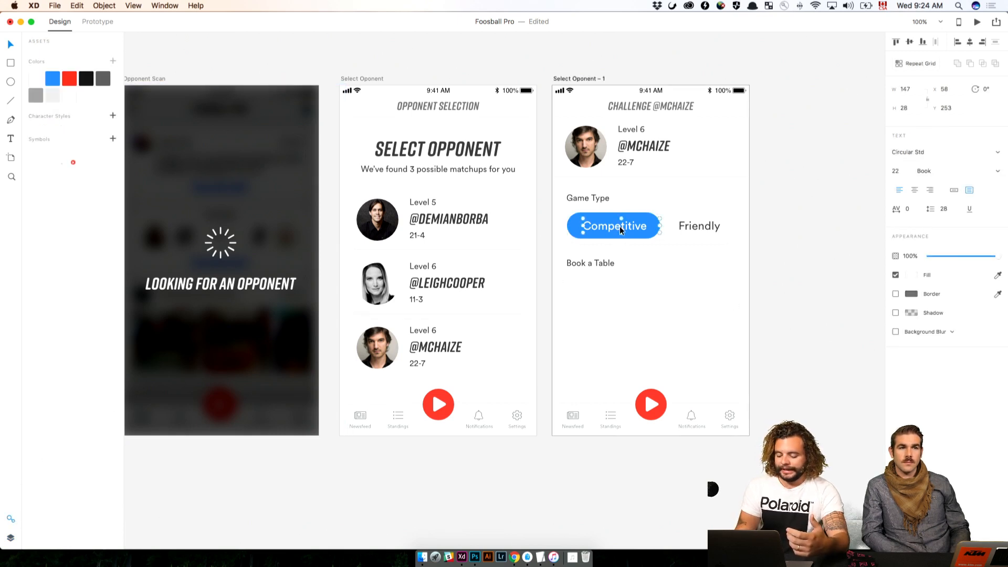
drag(792, 206, 560, 246)
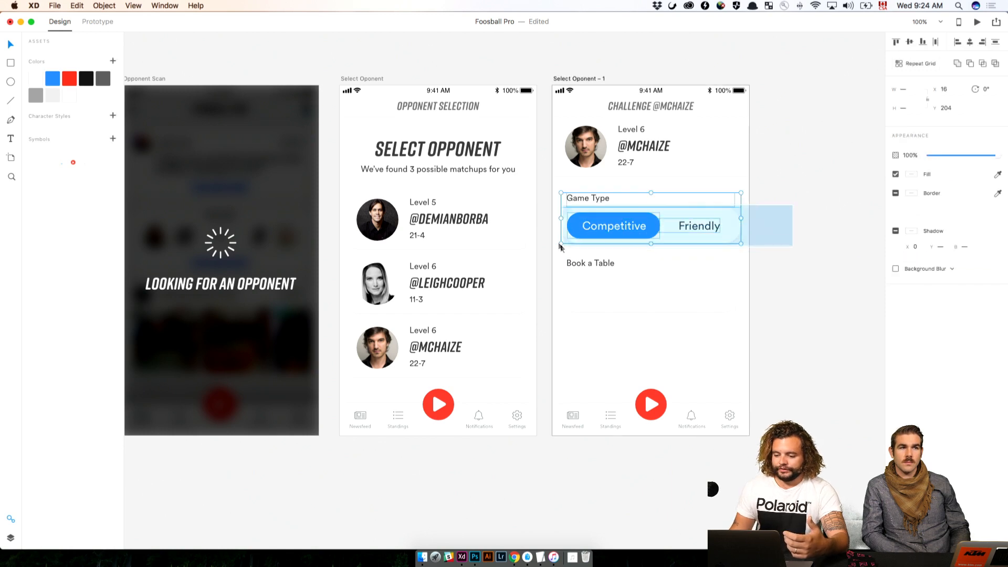
double_click(620, 226)
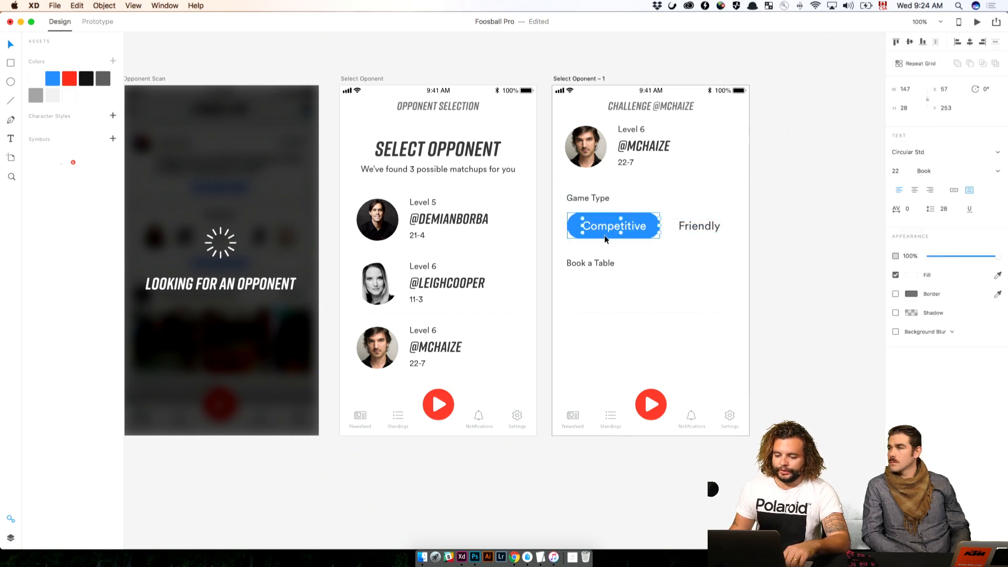
click(603, 236)
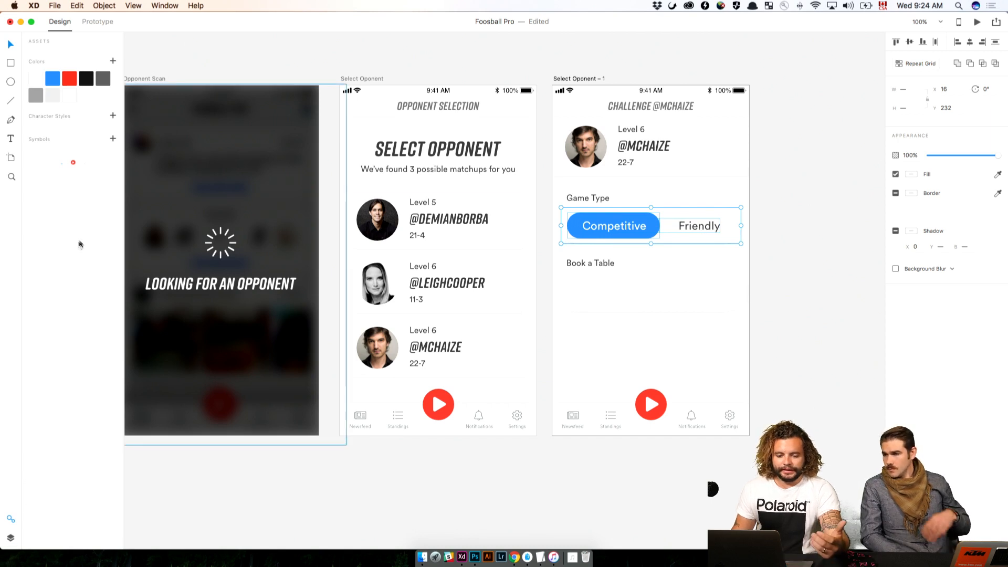
click(112, 139)
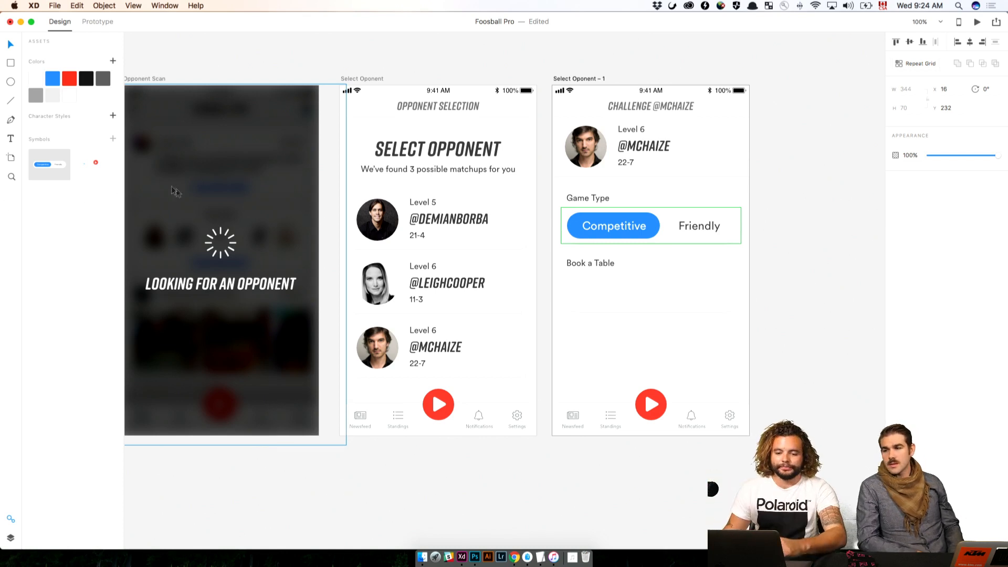
click(795, 254)
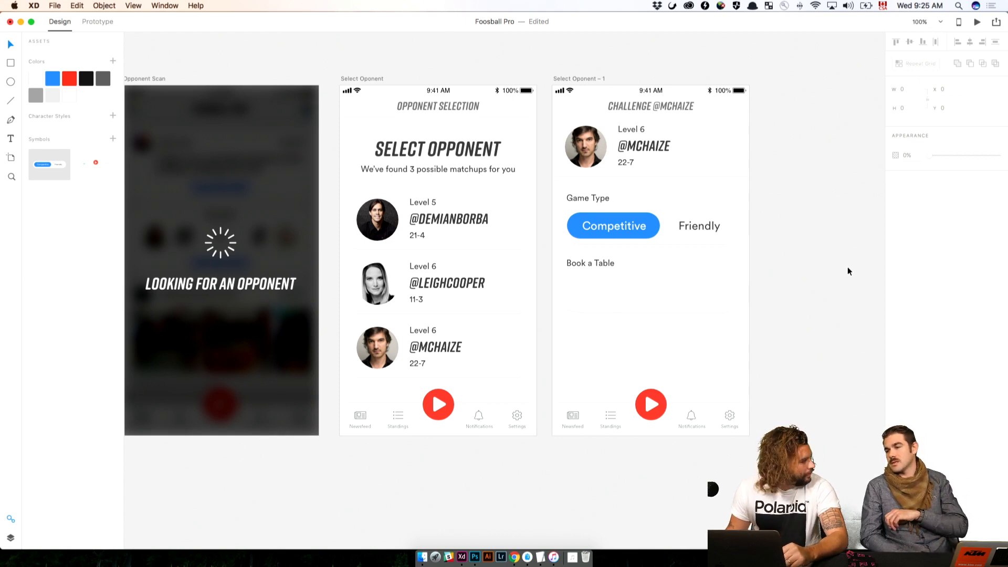
Draw a rectangle about 396 by 683 covering the Home Screen artboard
drag(472, 259, 998, 314)
drag(556, 288, 806, 283)
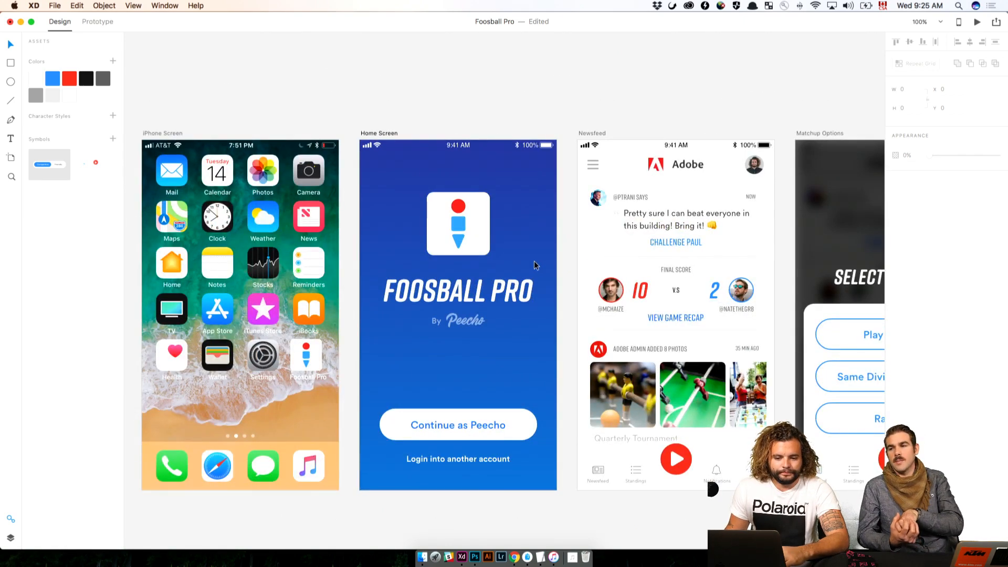
click(370, 136)
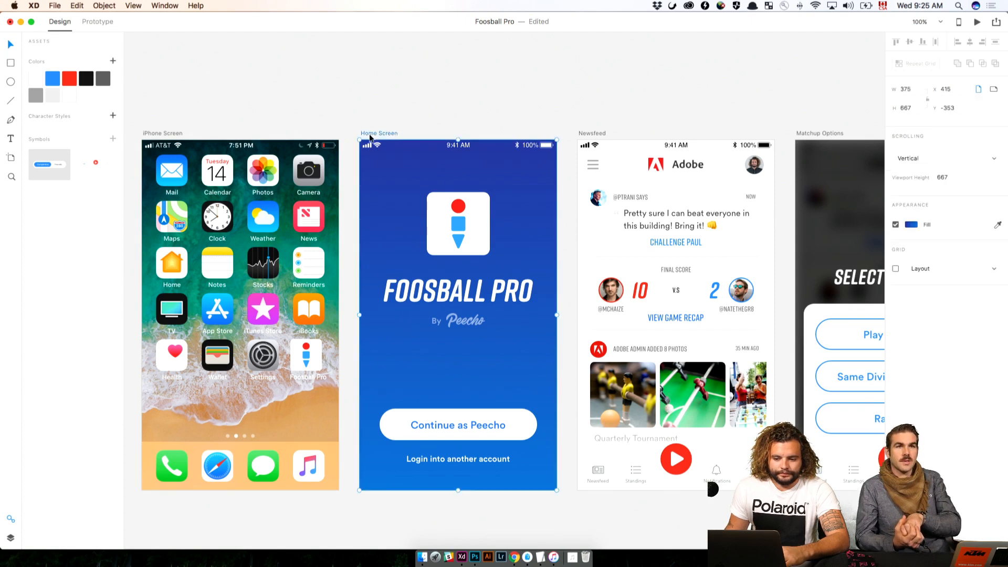
click(11, 538)
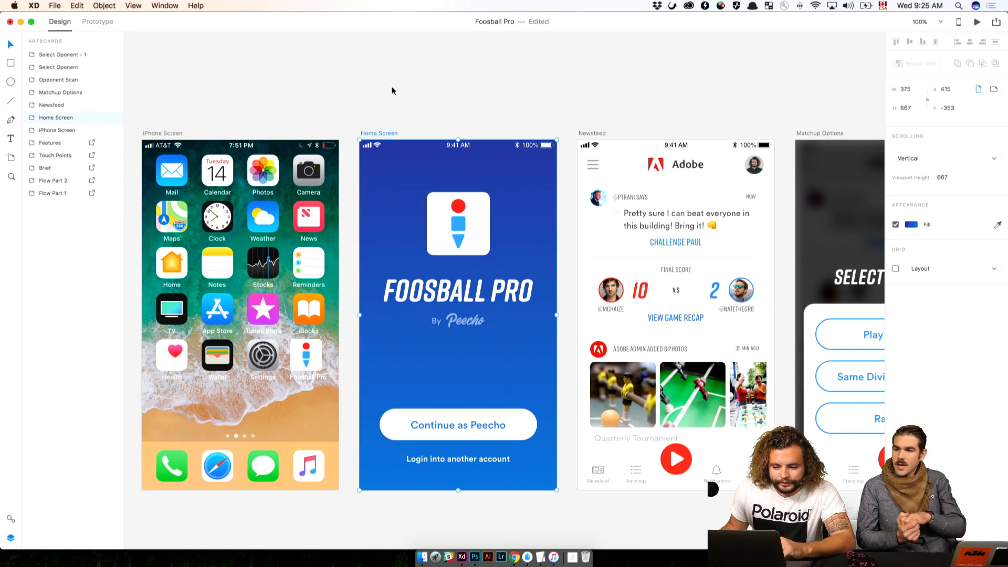
click(393, 103)
click(452, 215)
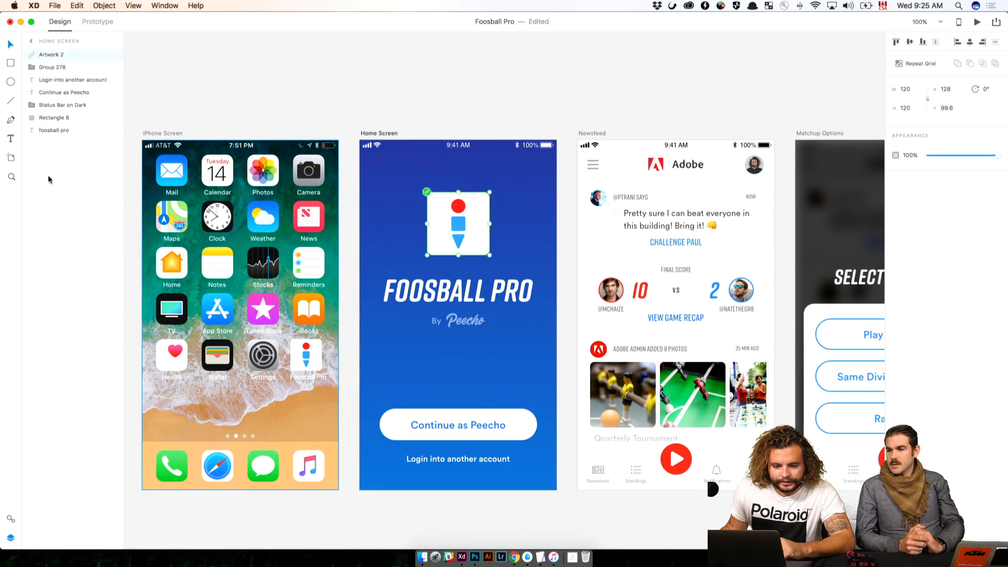
click(13, 63)
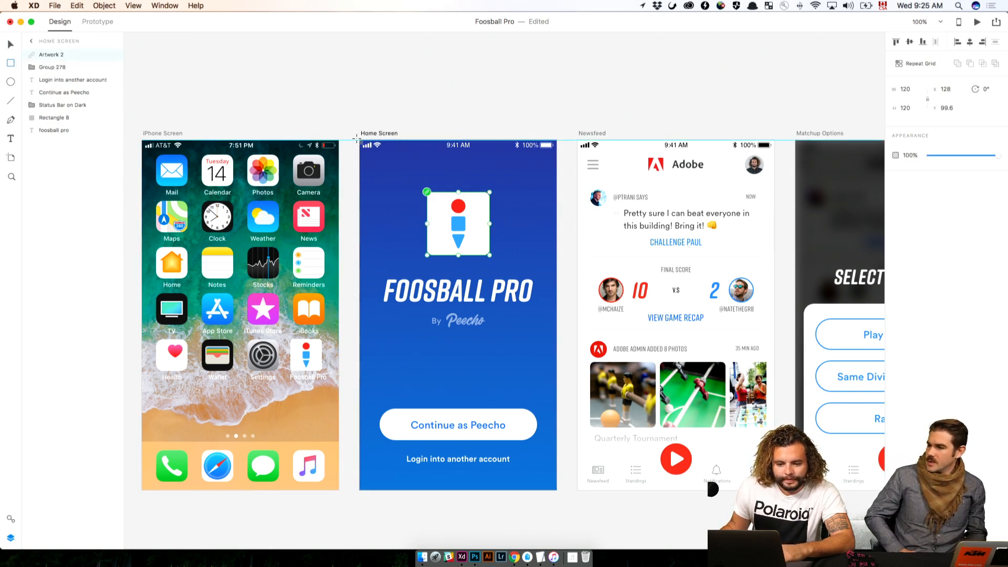
mouse_move(357, 139)
mouse_down()
mouse_move(462, 215)
mouse_move(564, 497)
mouse_up()
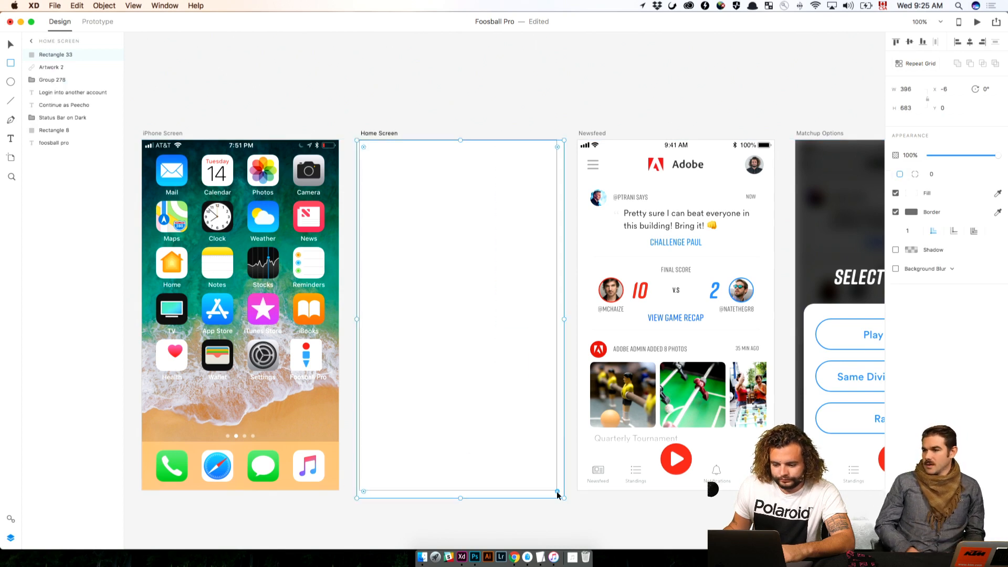
Send the new rectangle behind all other Home Screen layers and centre it horizontally on the artboard
drag(53, 57, 58, 153)
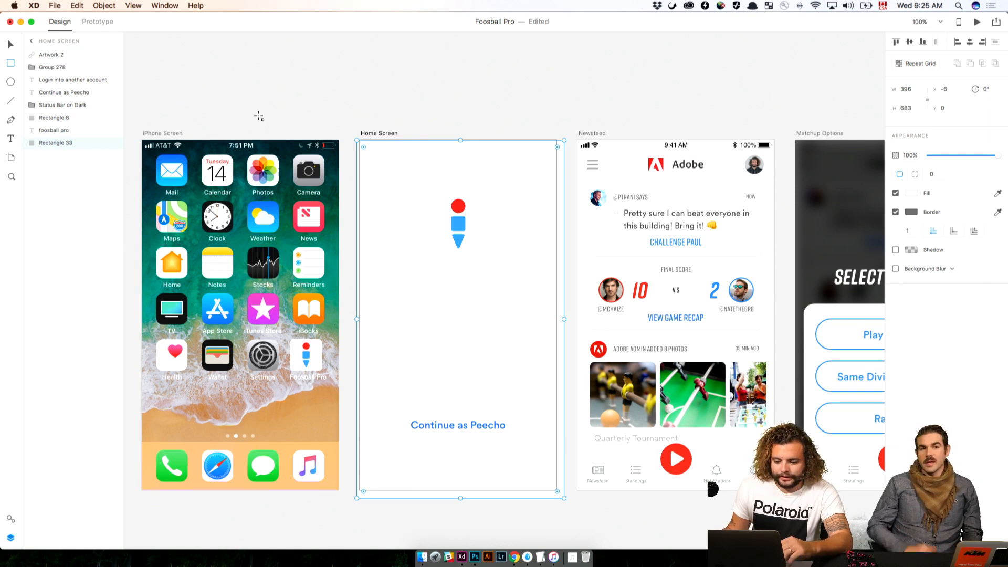
key(Escape)
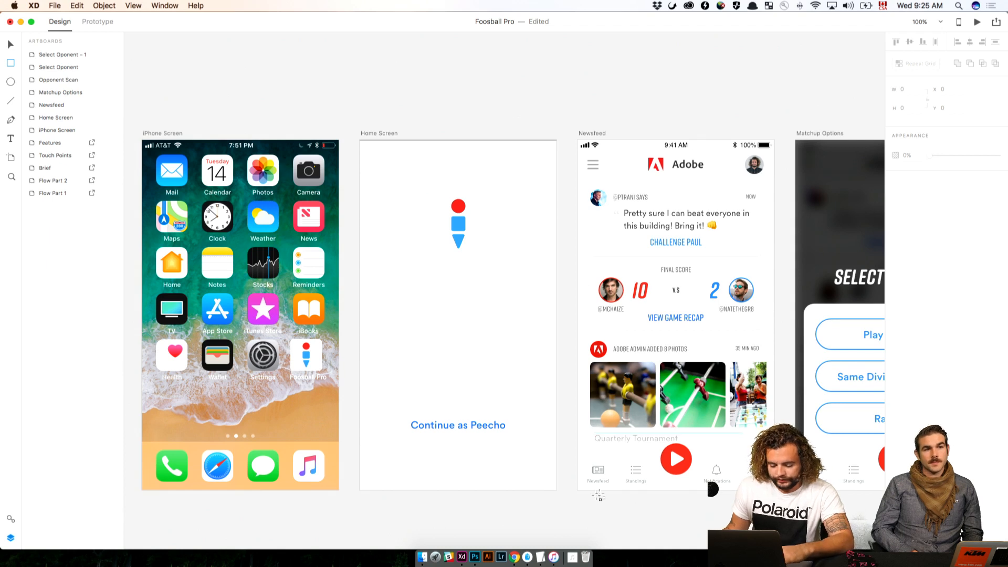
click(558, 492)
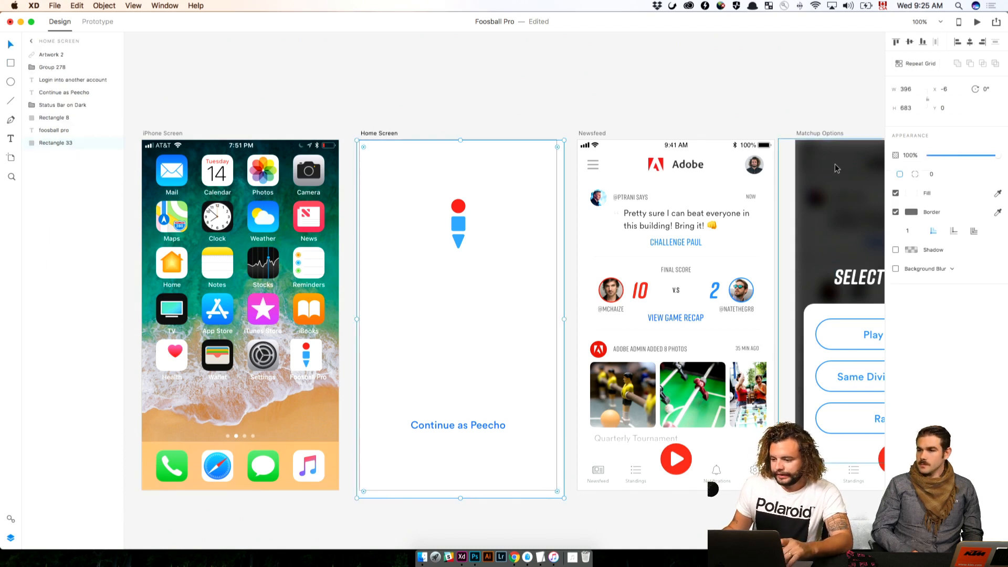
click(970, 46)
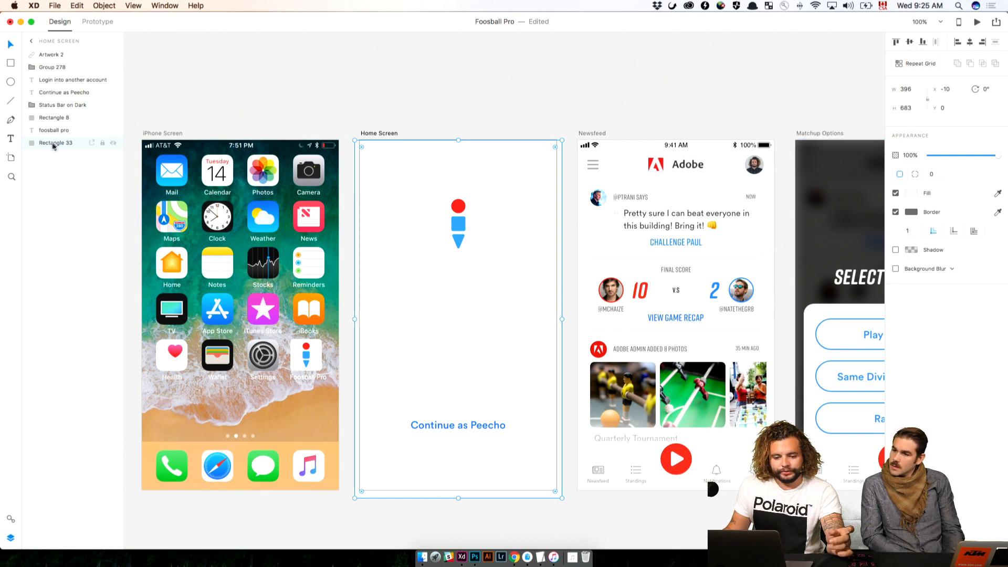
Toggle the new rectangle's visibility to compare the Home Screen with and without it
click(112, 144)
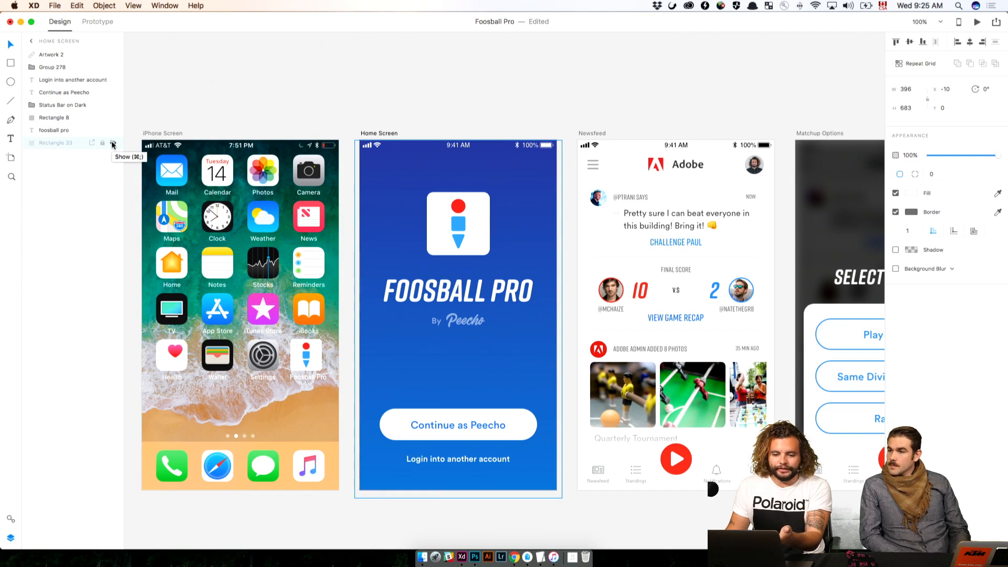
click(112, 144)
click(112, 143)
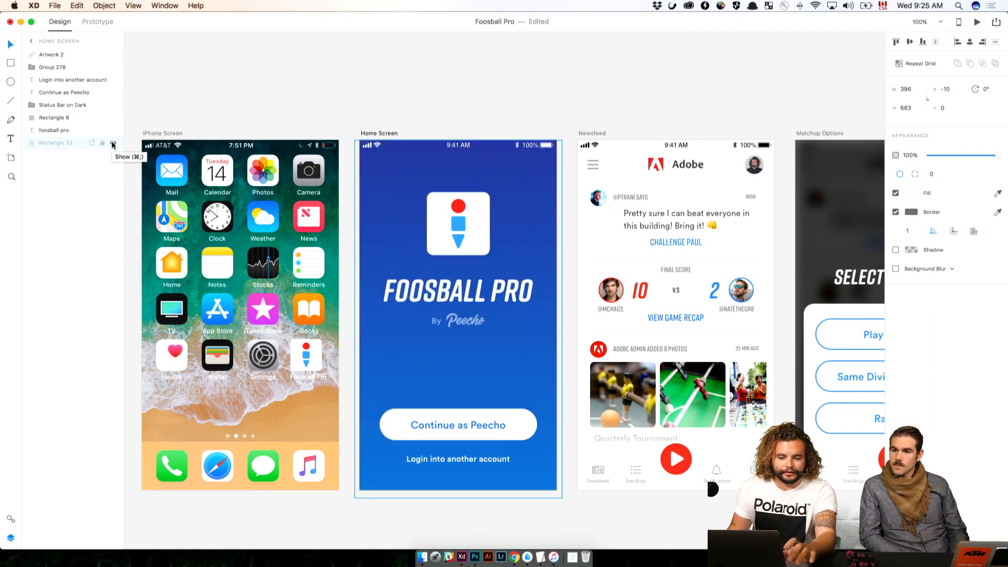
click(112, 144)
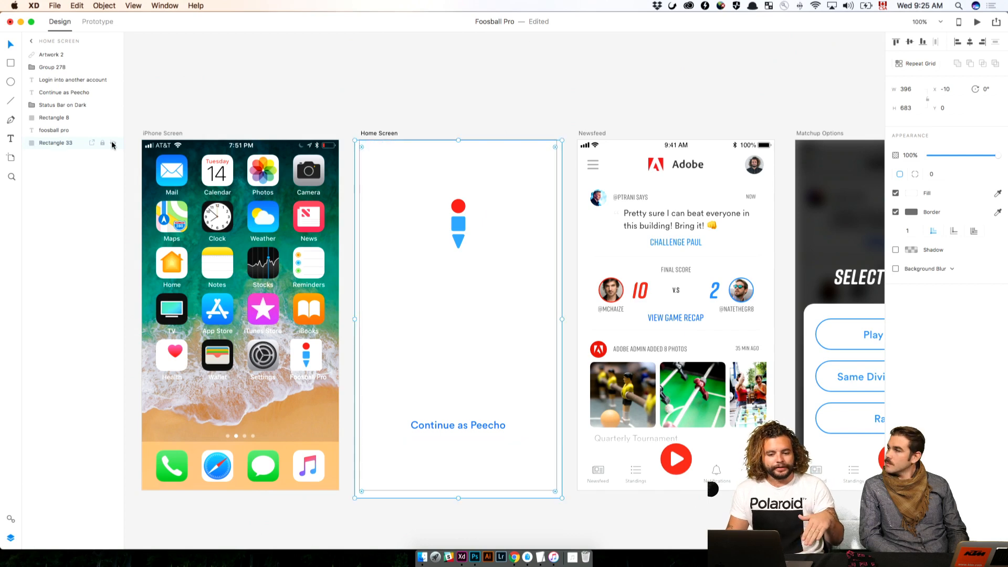
Switch to Finder, open the Photos folder inside Foosball Pro's Assets, and move its window clear of the Home Screen
click(427, 555)
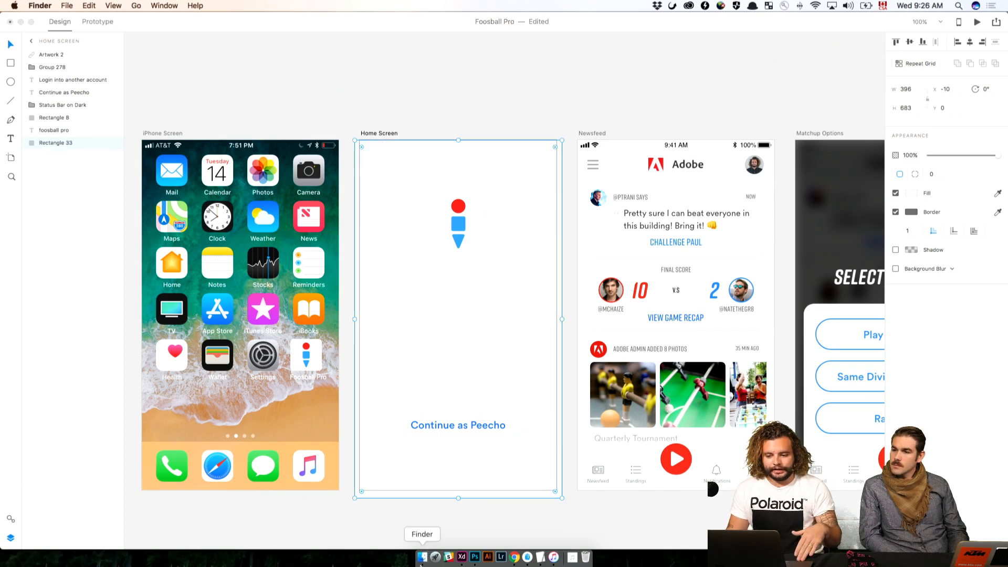
click(120, 271)
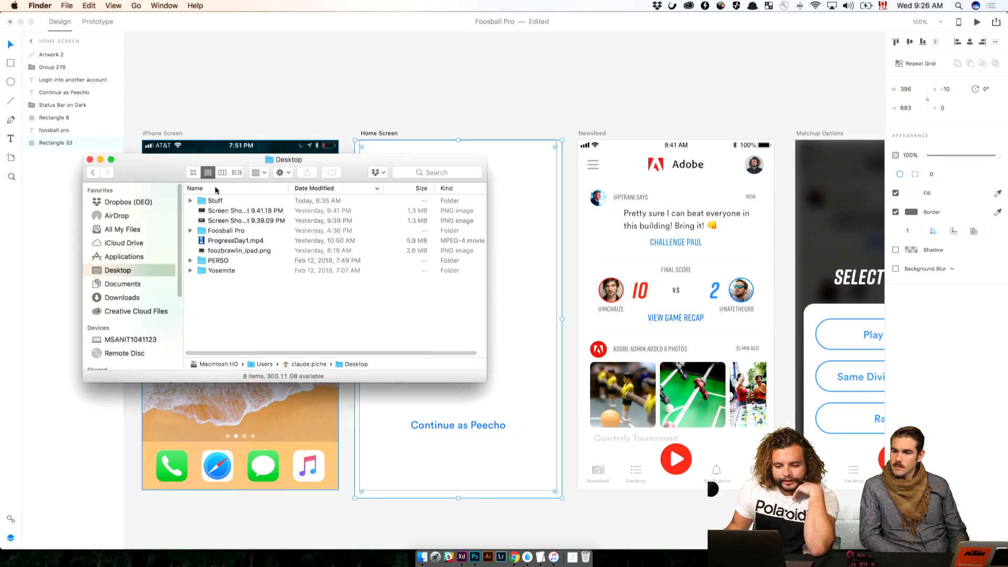
click(228, 232)
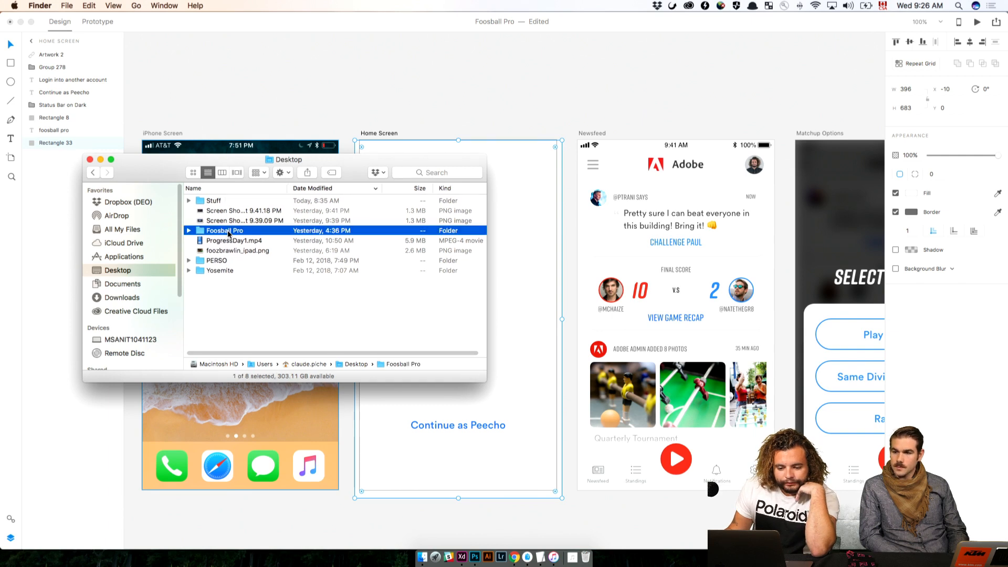
double_click(222, 232)
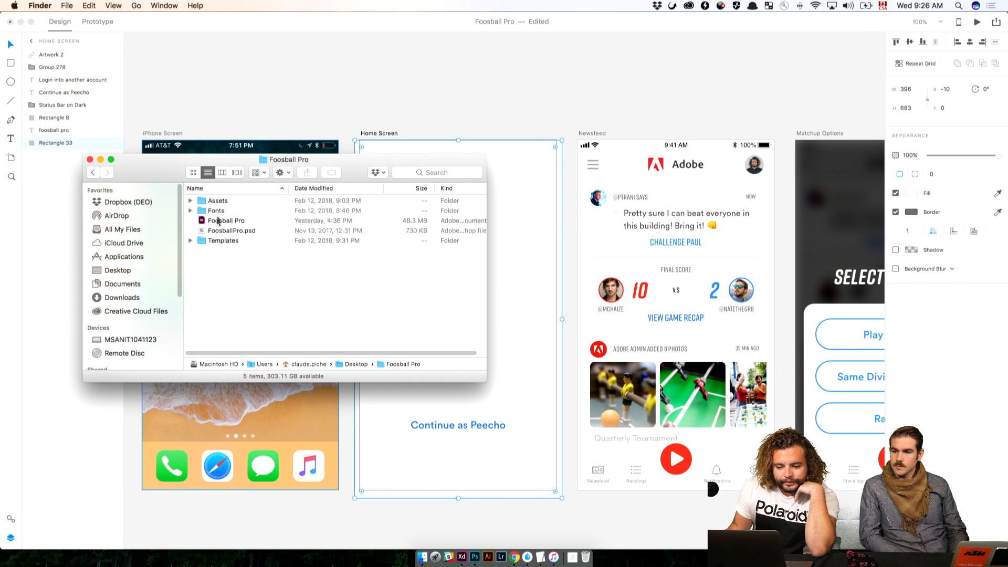
double_click(217, 202)
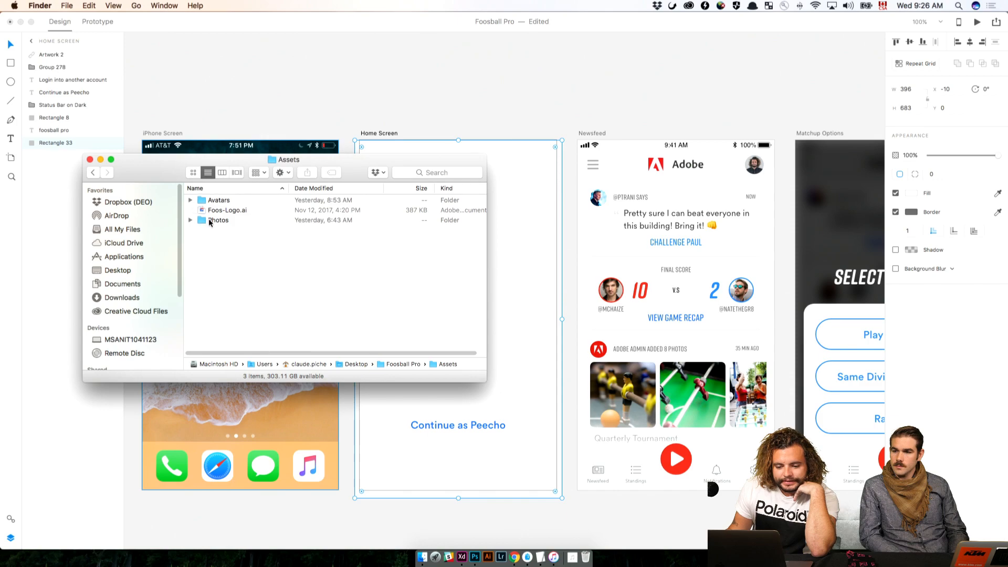
double_click(215, 221)
drag(177, 160, 716, 163)
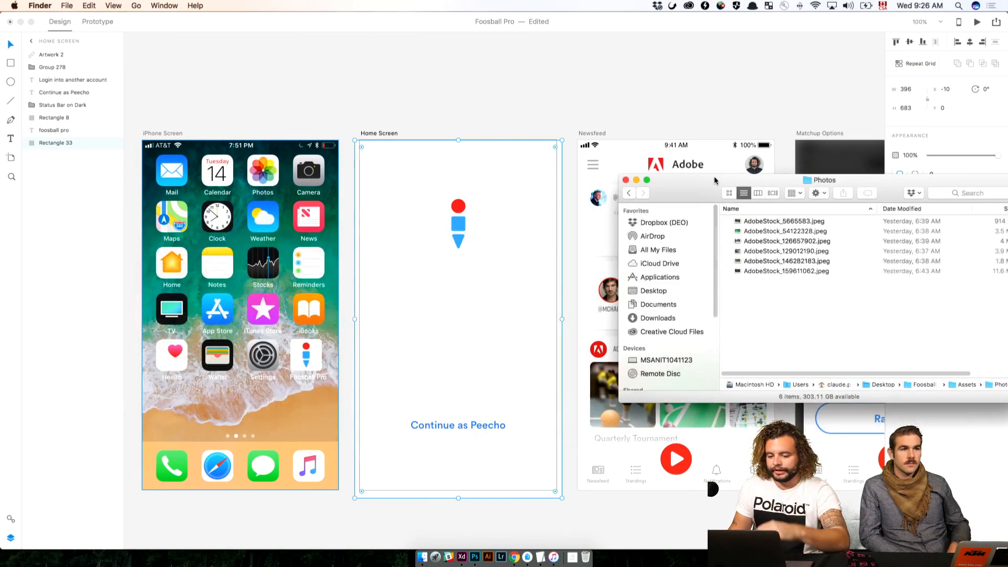
Preview the foosball photos and fill the Home Screen's background rectangle with AdobeStock_146282183.jpeg
click(808, 220)
key(space)
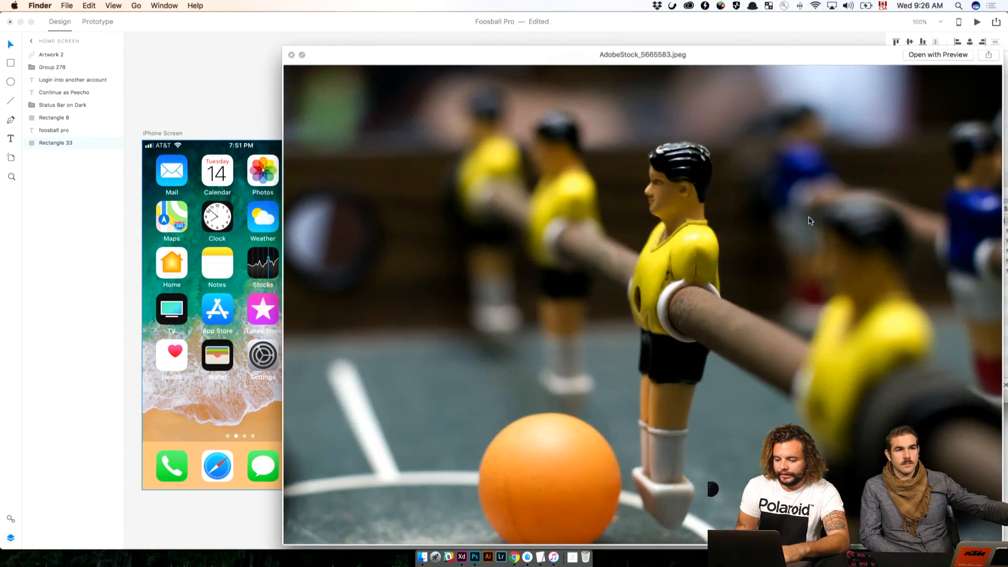
key(Down)
key(Down)
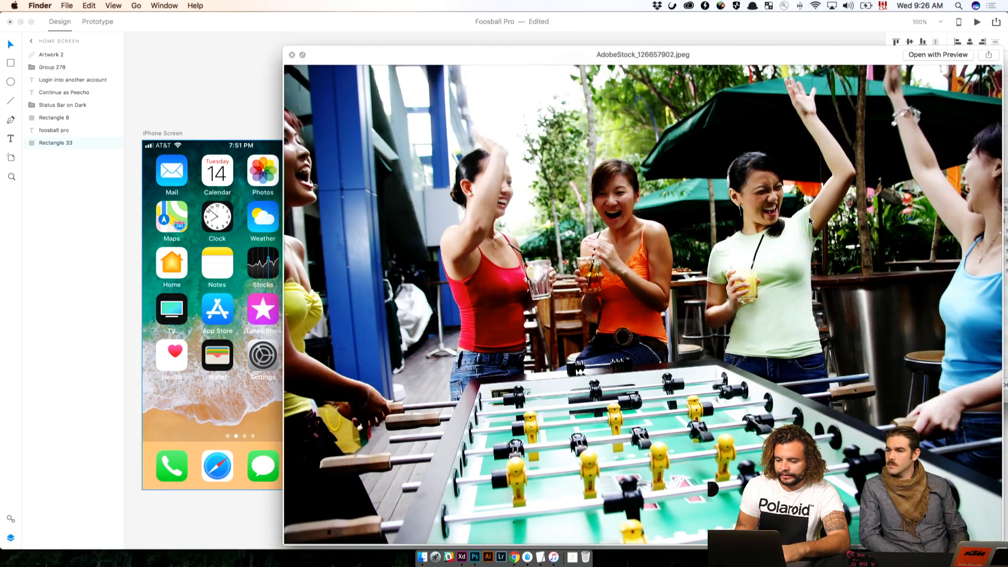
key(Down)
key(Down)
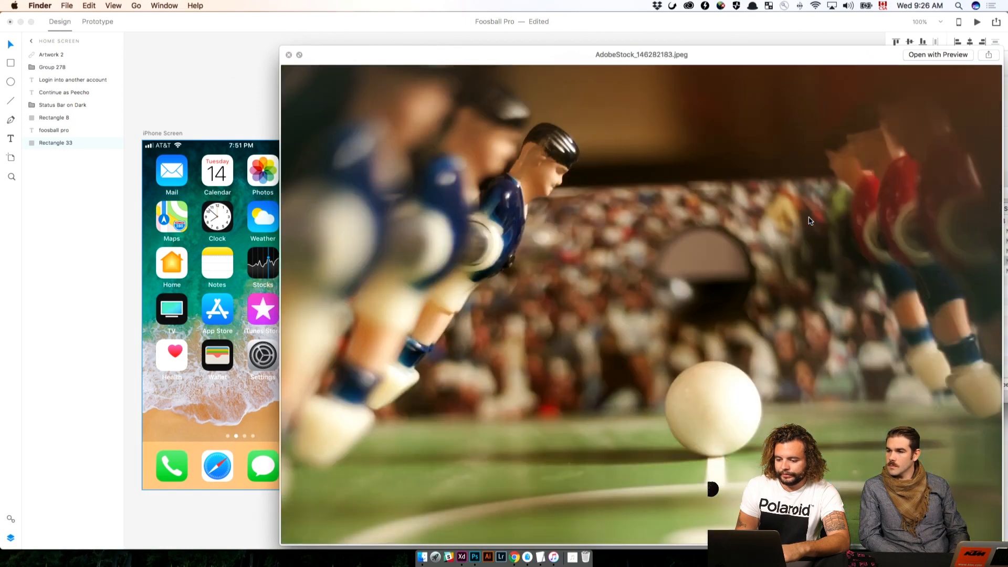
key(Down)
key(Down)
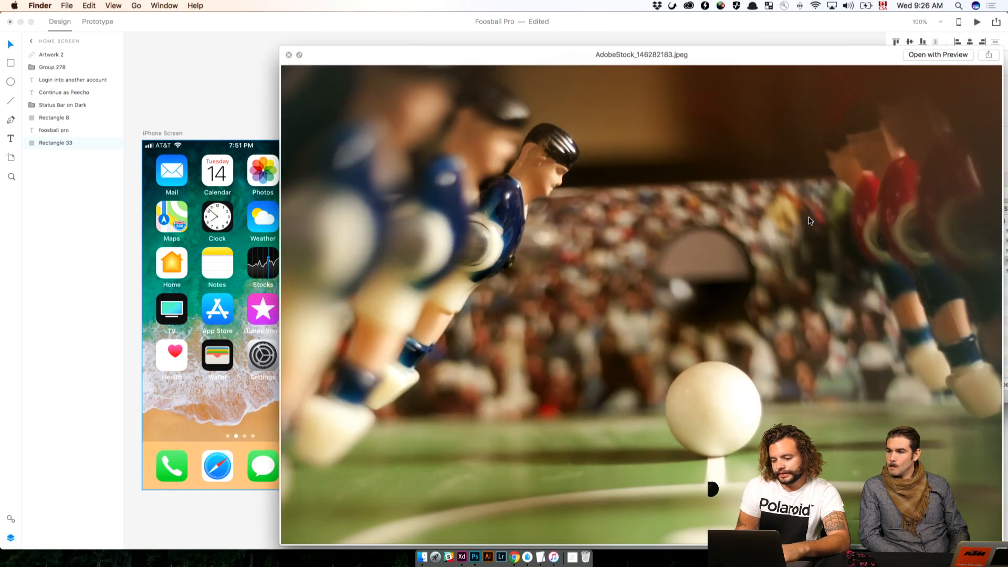
key(space)
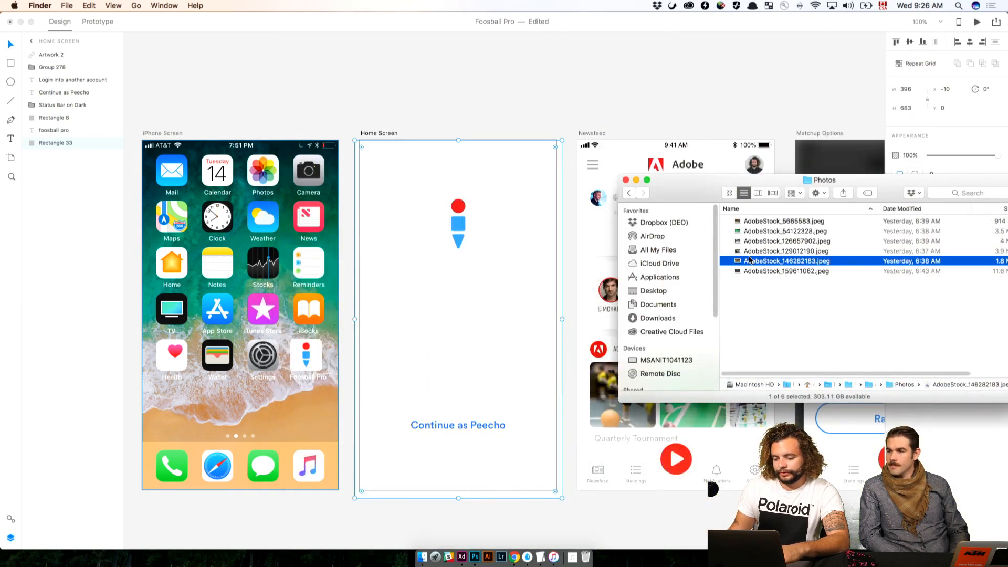
drag(751, 262, 543, 276)
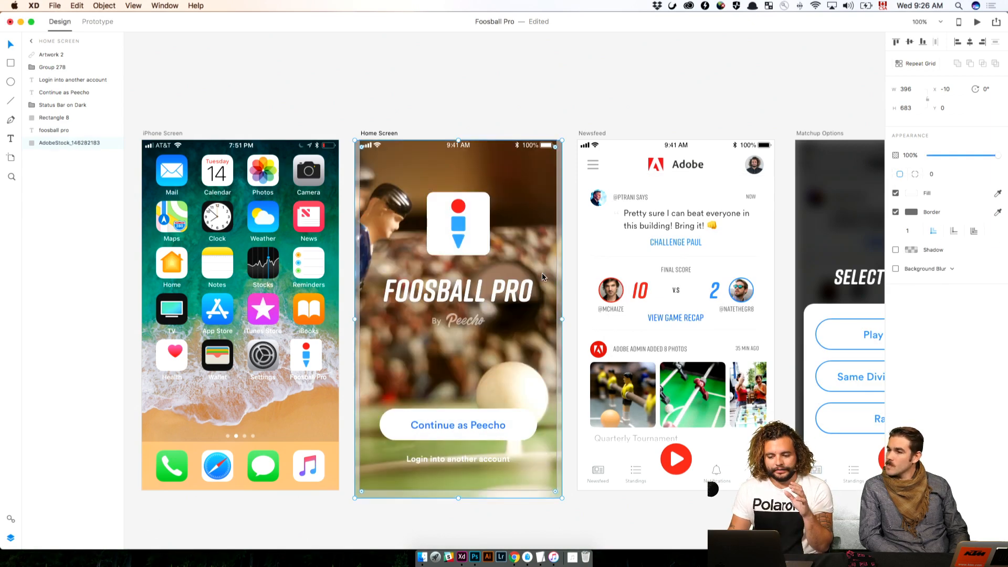
Set the opacity of the Home Screen's background photo to 20% and deselect it
click(240, 213)
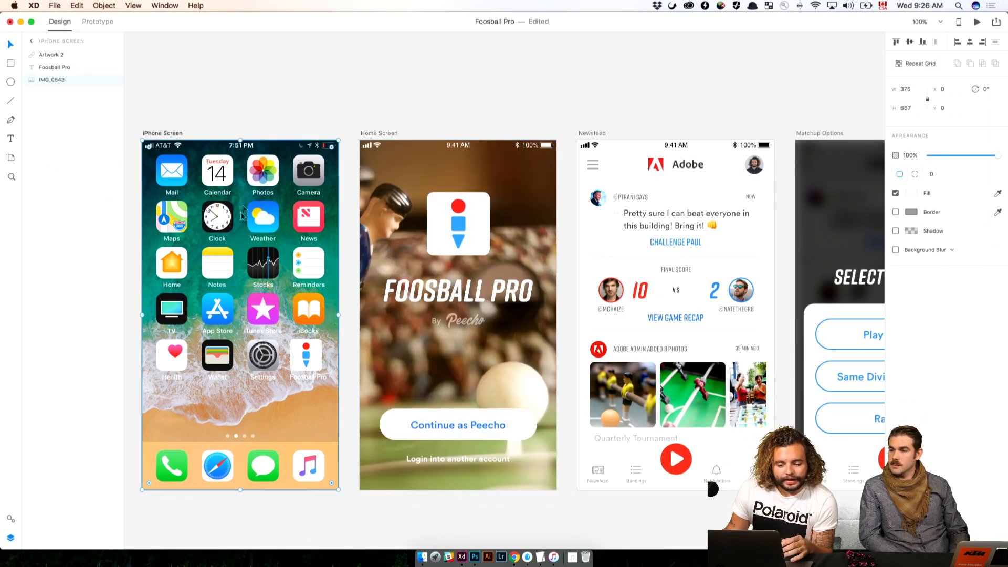
click(201, 87)
click(394, 158)
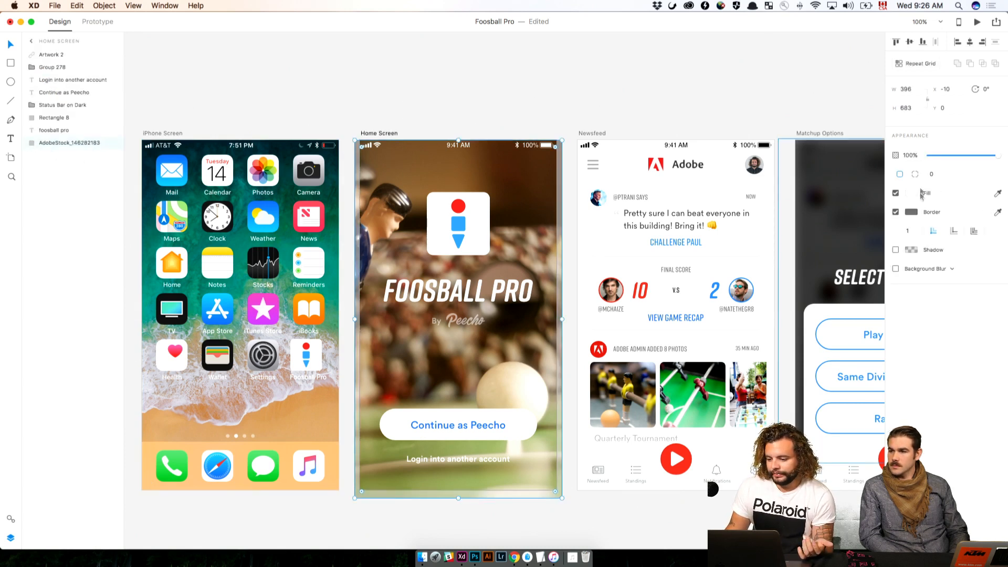
click(907, 153)
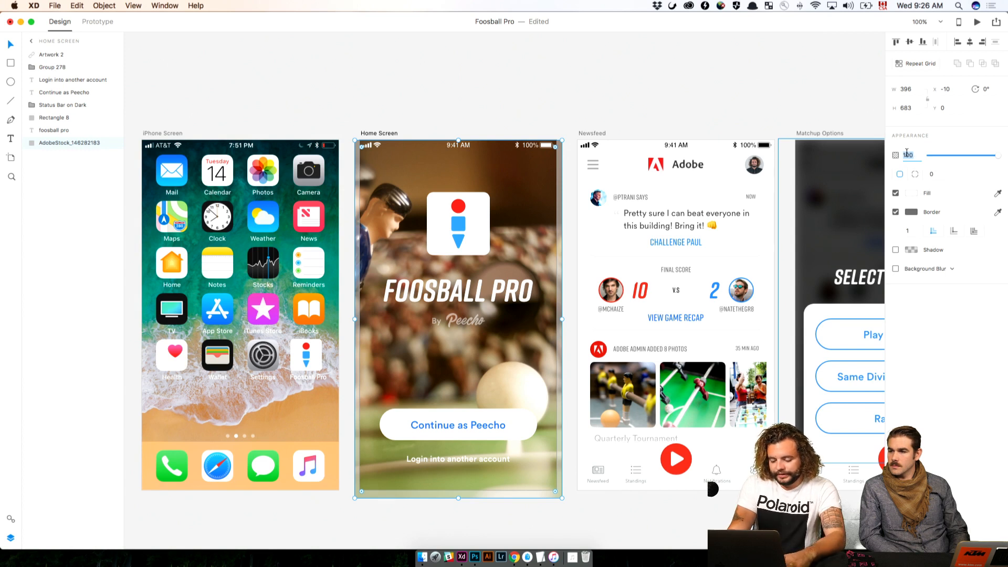
text(20)
key(Return)
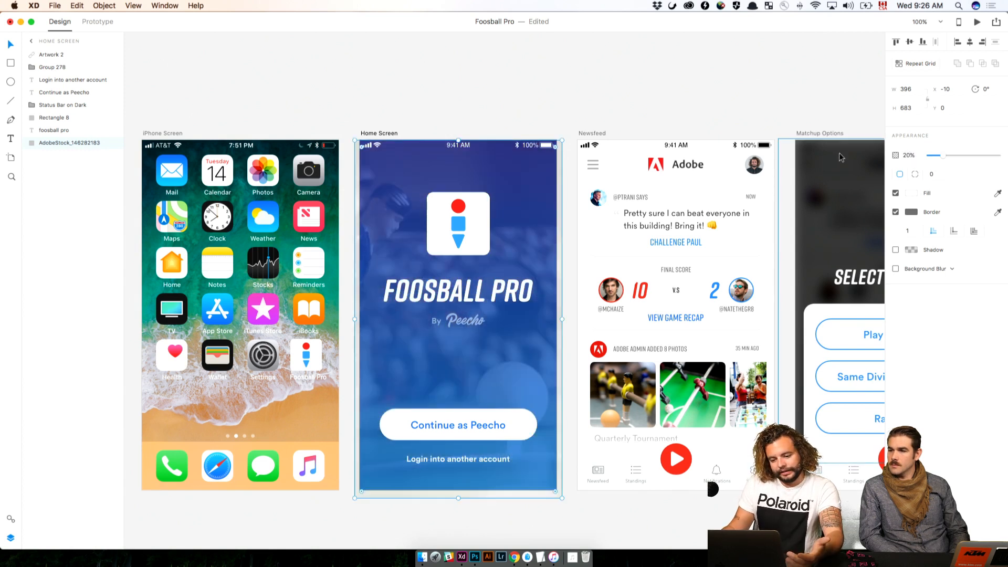
click(615, 99)
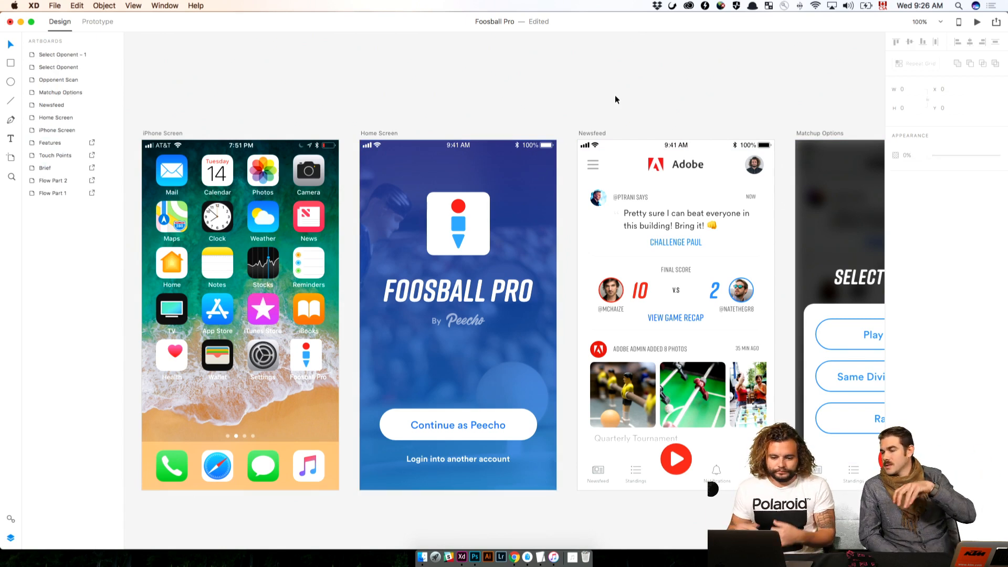
Switch to Finder's Photos window and try AdobeStock_129012190.jpeg as the Home Screen's background fill, then undo the swap
click(475, 168)
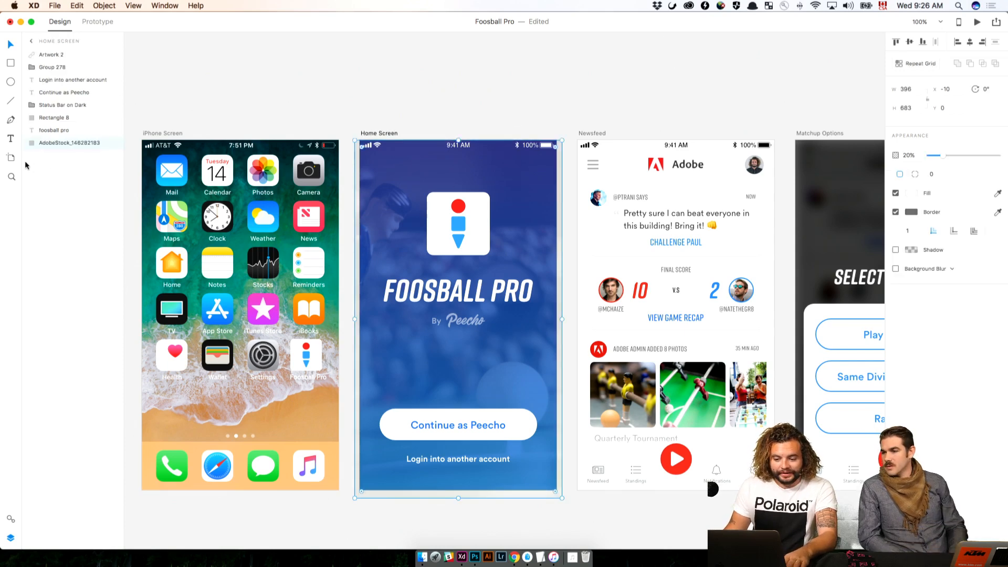
key(super+Tab)
click(786, 251)
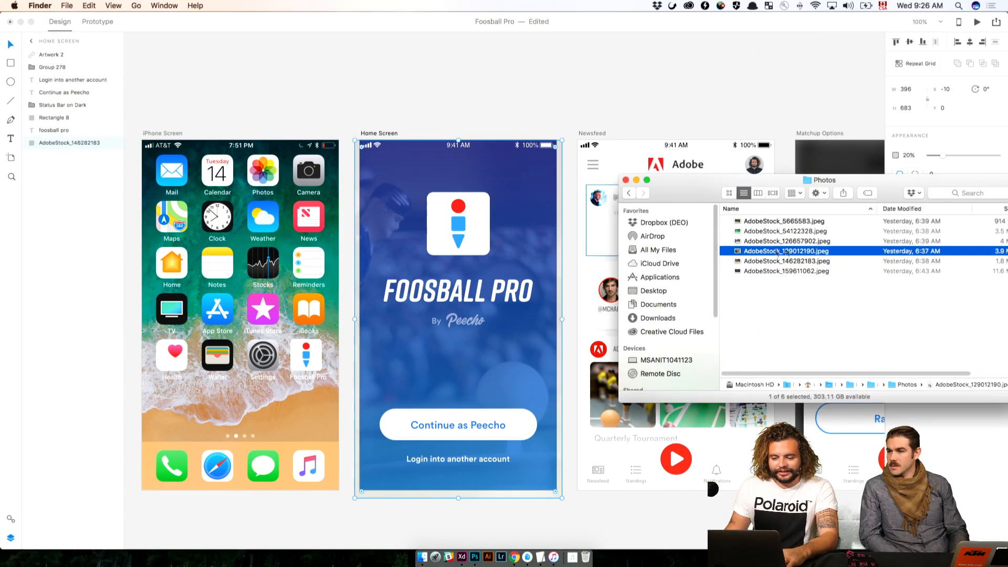
drag(786, 251, 383, 204)
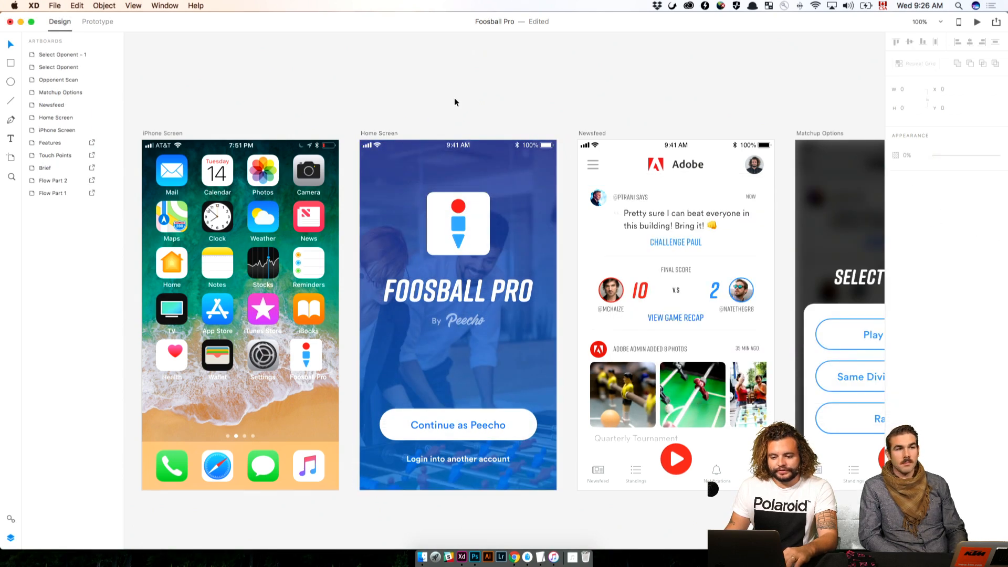
click(454, 97)
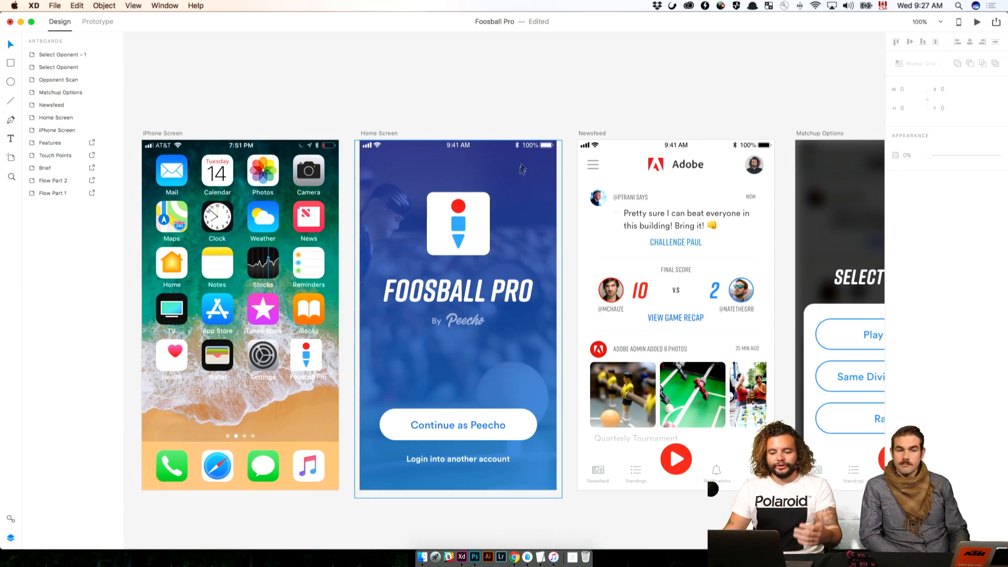
Review the artboards from the Home Screen through to the challenge setup screen and return to the Home Screen
scroll(641, 95, right, 15)
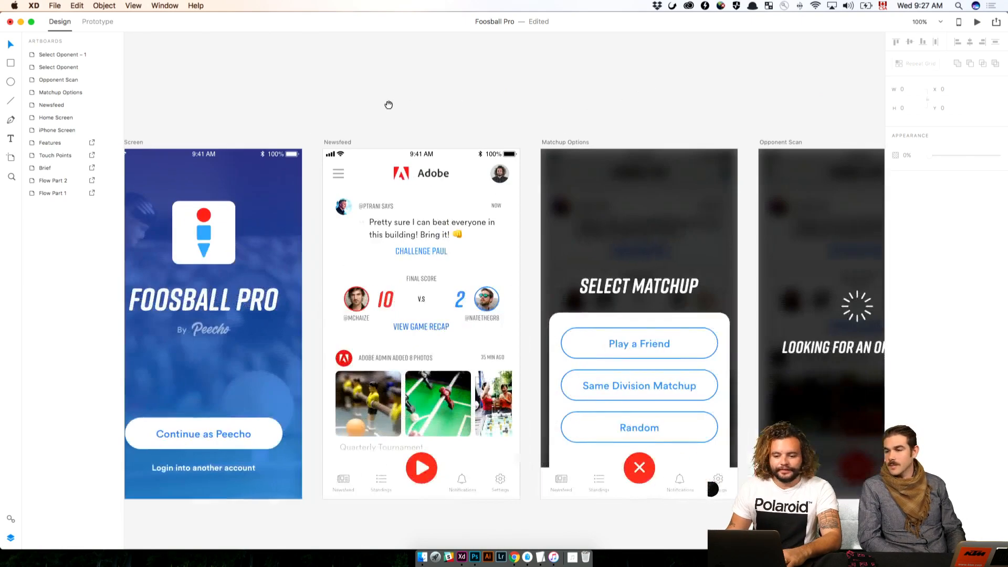
scroll(515, 146, left, 5)
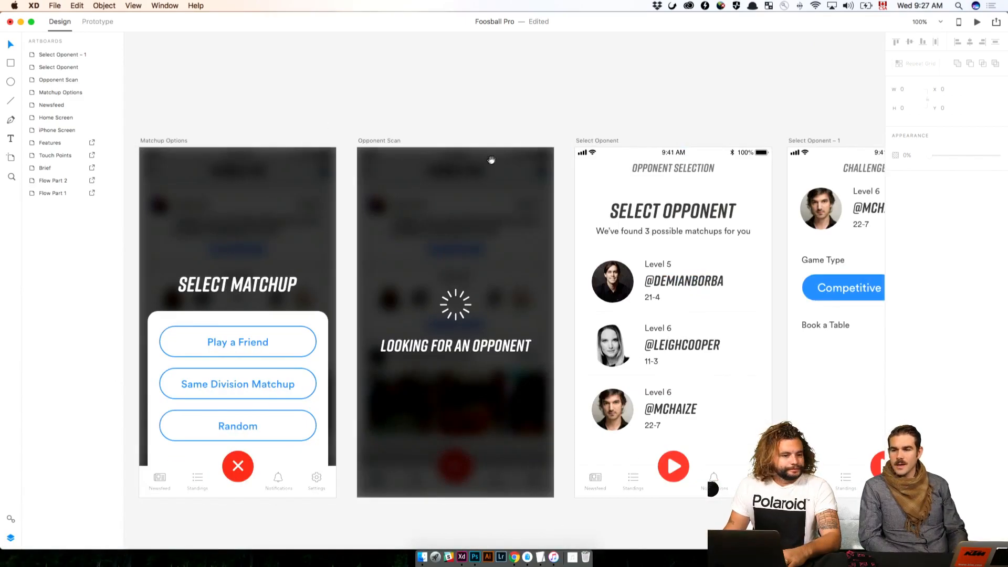
drag(616, 169, 217, 167)
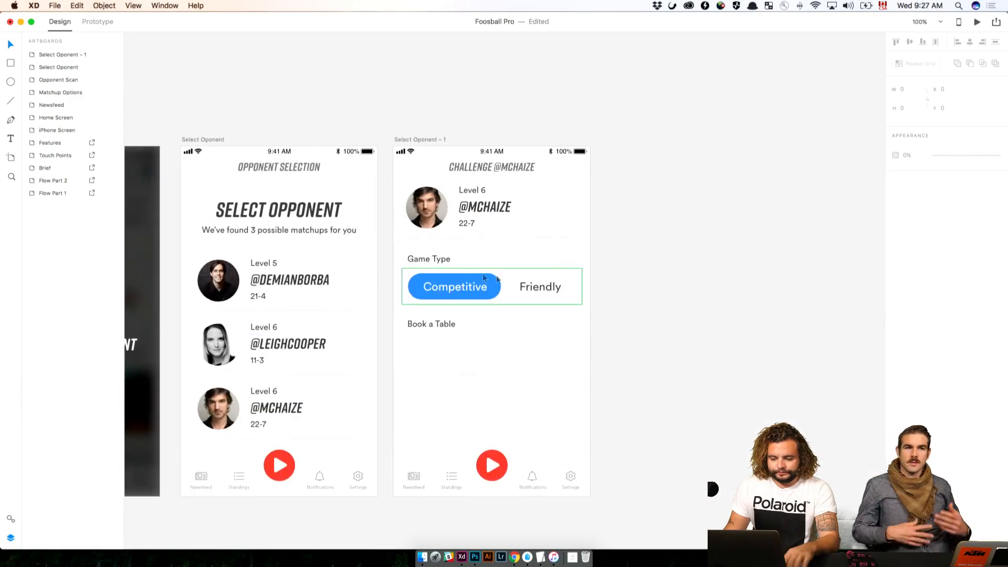
drag(277, 233, 637, 236)
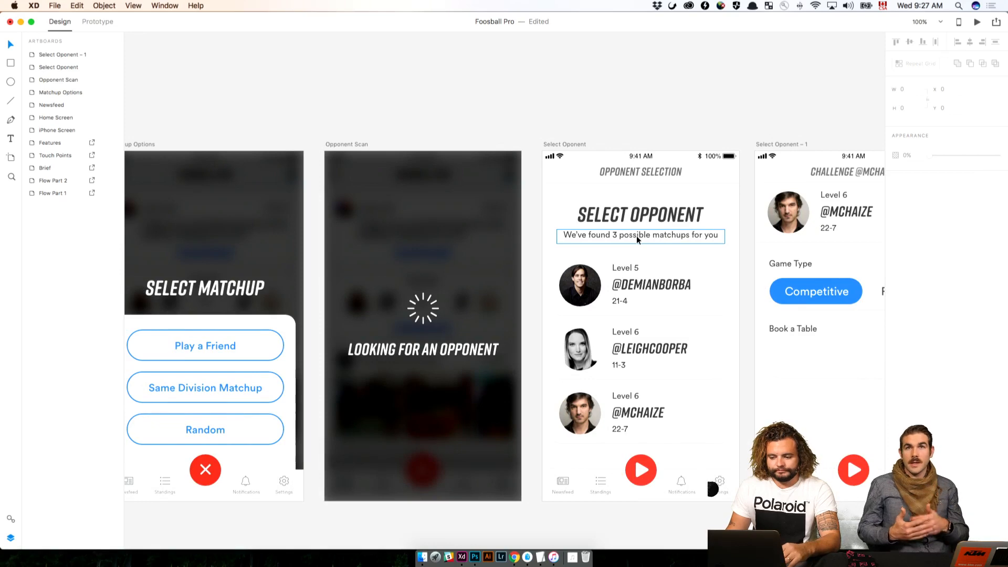
drag(303, 81, 789, 123)
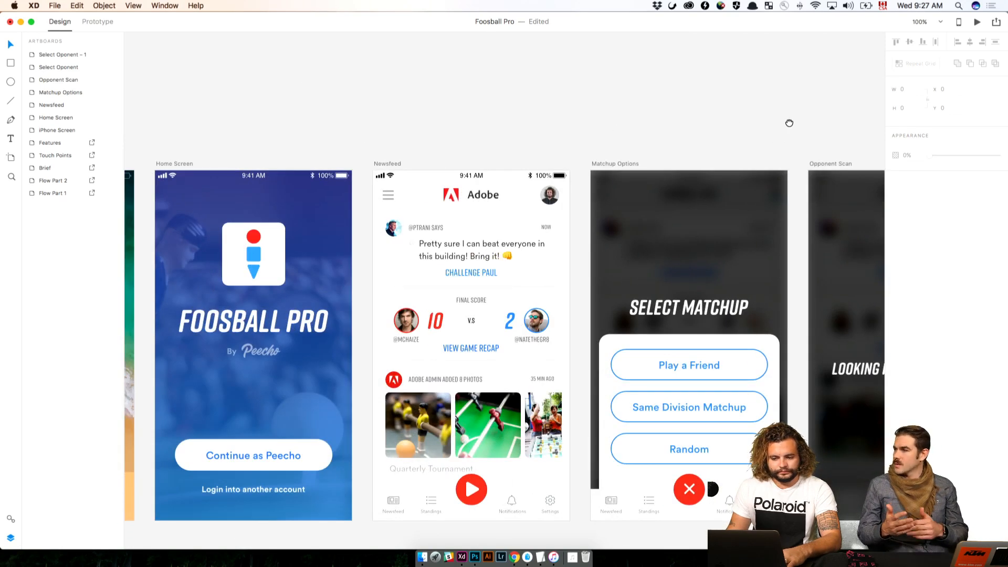
drag(789, 123, 359, 89)
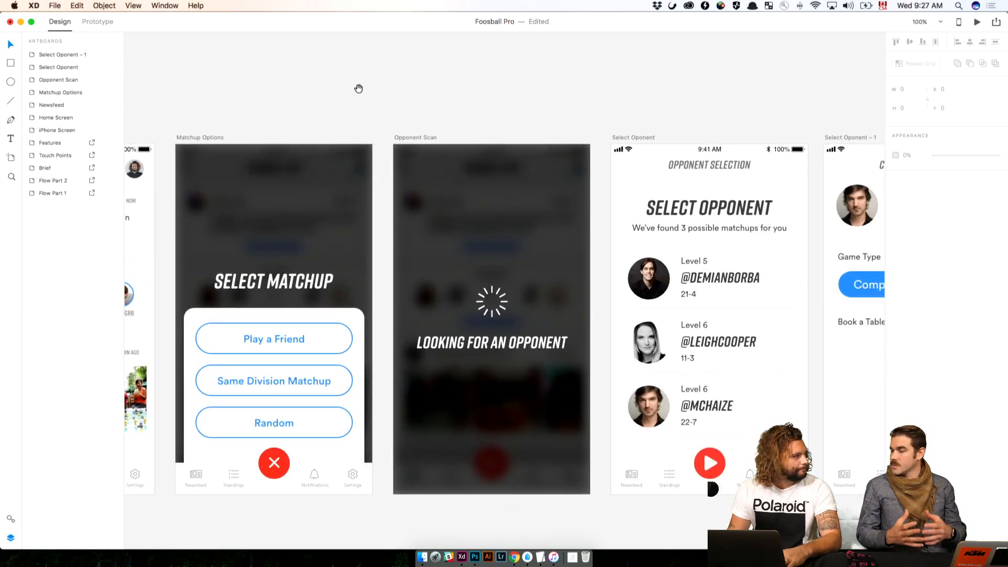
scroll(472, 90, right, 4)
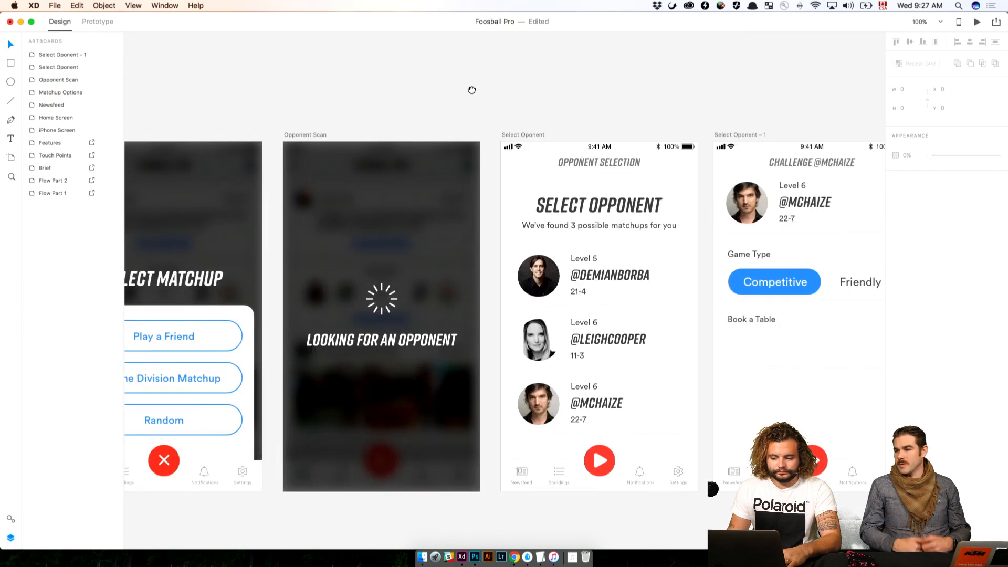
drag(471, 89, 969, 128)
drag(446, 165, 648, 157)
Preview the foosball photos in Finder, try AdobeStock_126657902.jpeg as the Home Screen's background, and undo the swap
key(super+Tab)
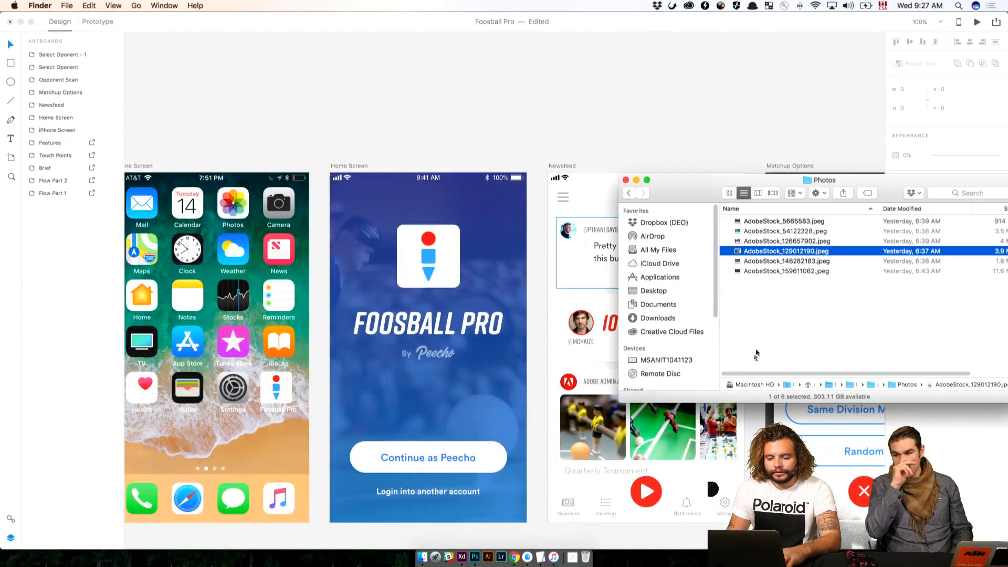
key(space)
key(Up)
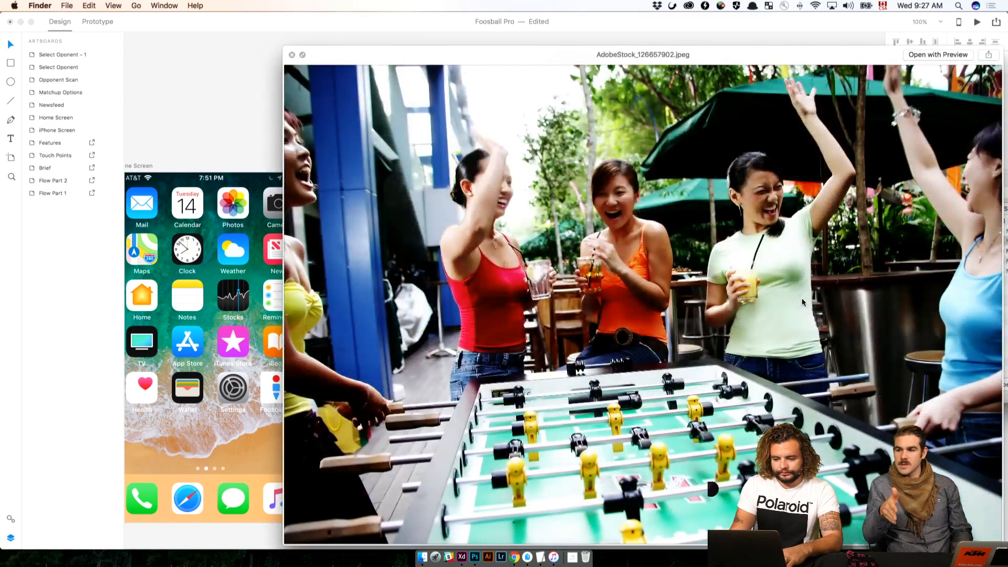
key(space)
drag(756, 242, 486, 374)
click(660, 140)
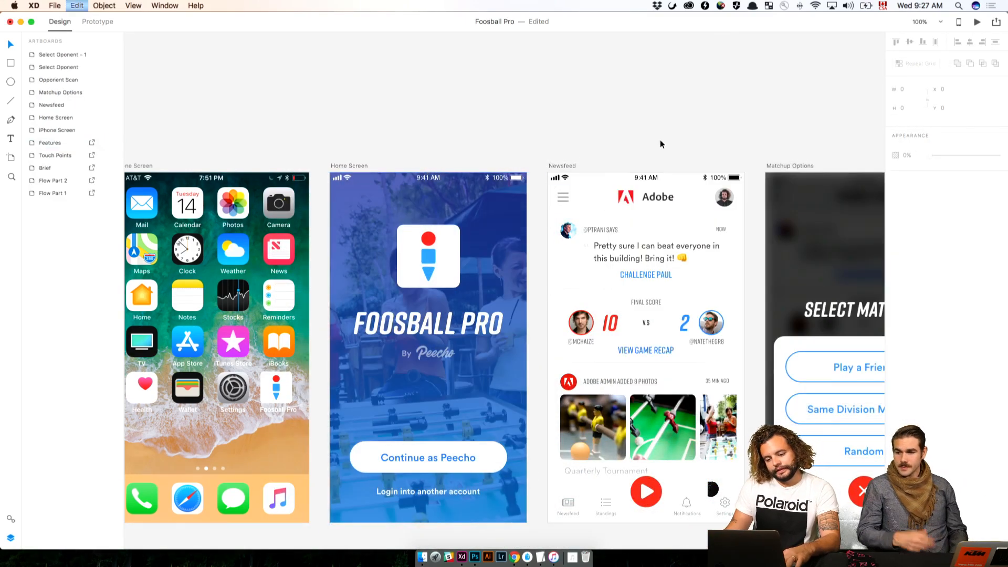
key(super+Tab)
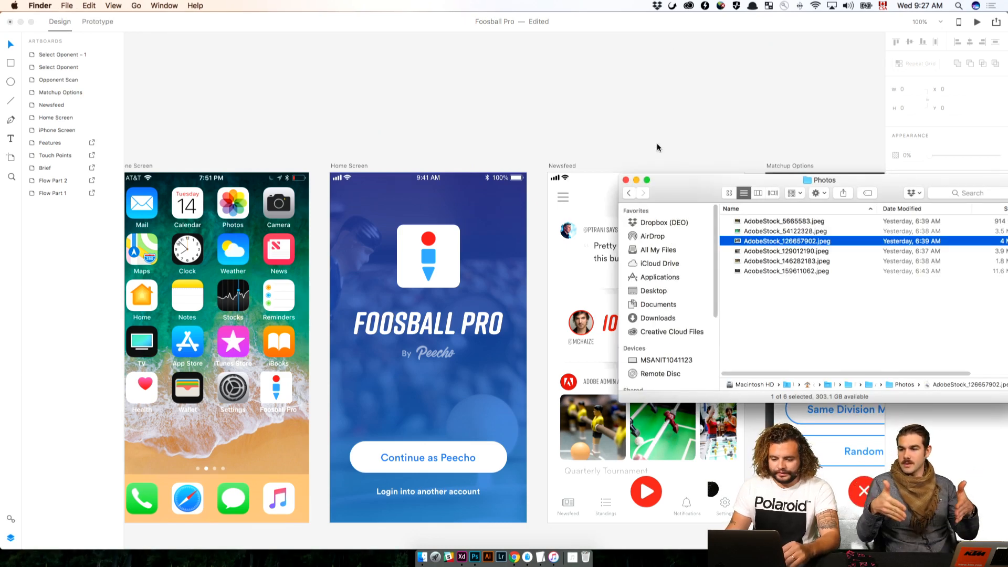
click(657, 143)
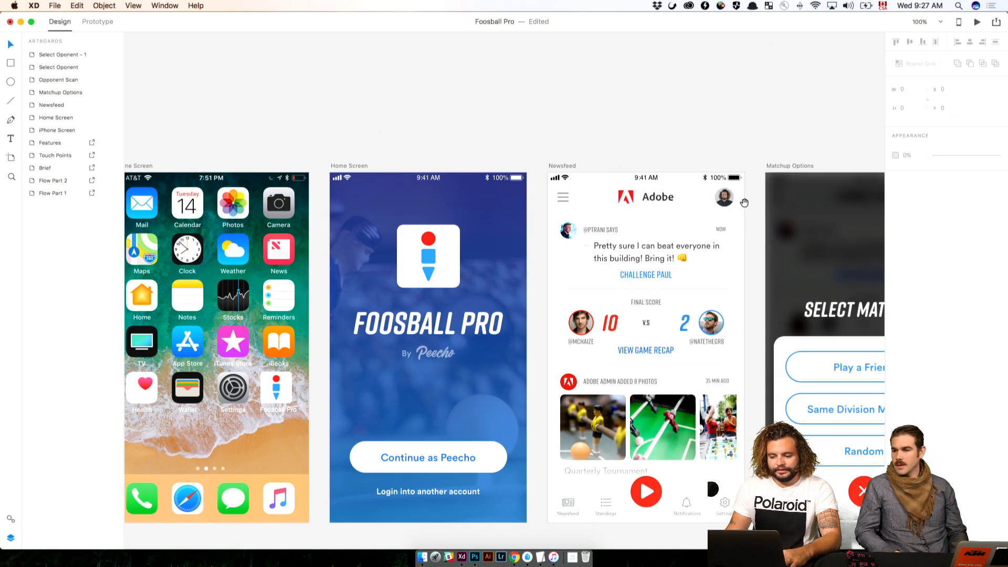
Save the Game Type label's text formatting on the challenge setup screen as a character style in the document's assets
drag(744, 202, 466, 200)
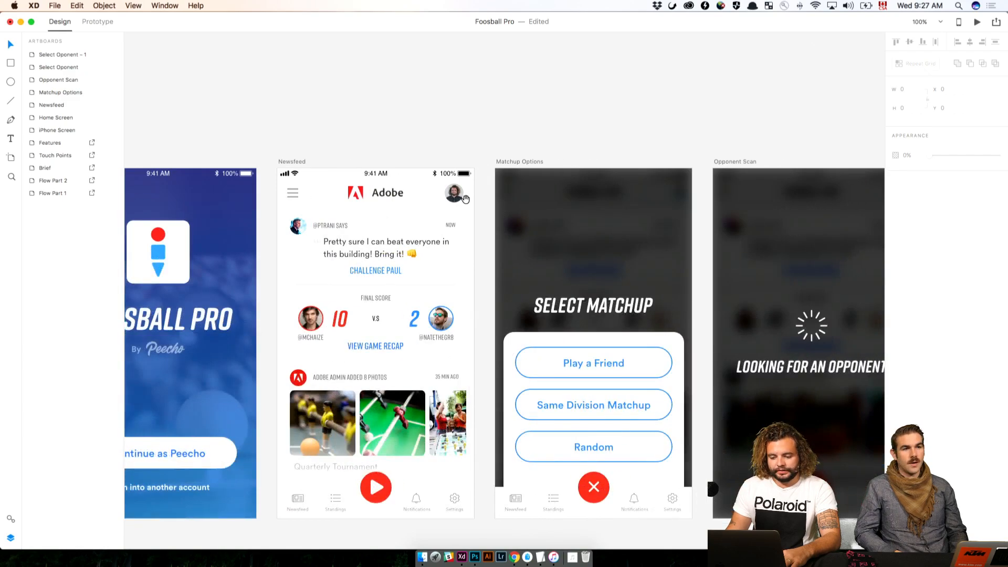
drag(589, 198, 310, 196)
drag(469, 176, 297, 175)
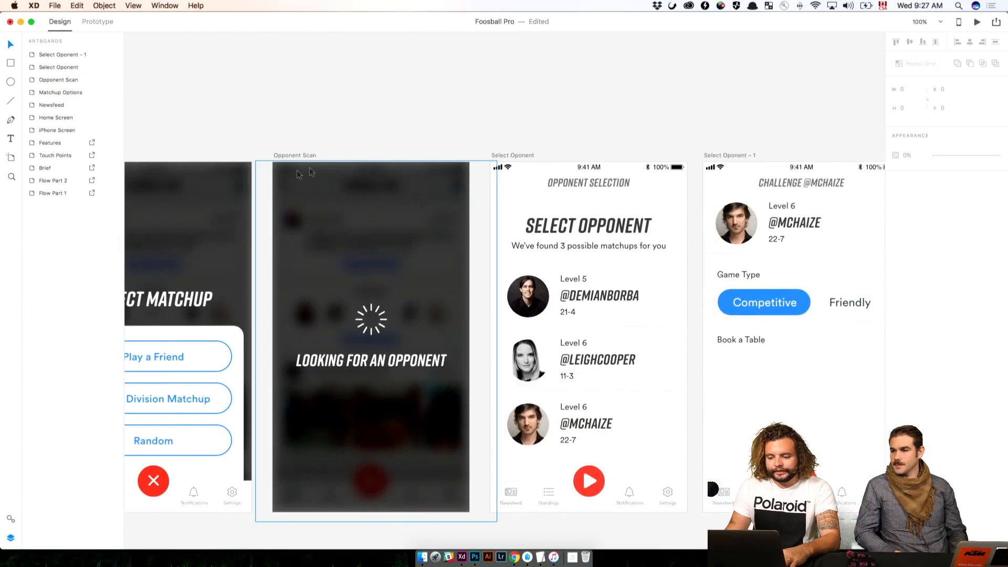
drag(514, 153, 275, 154)
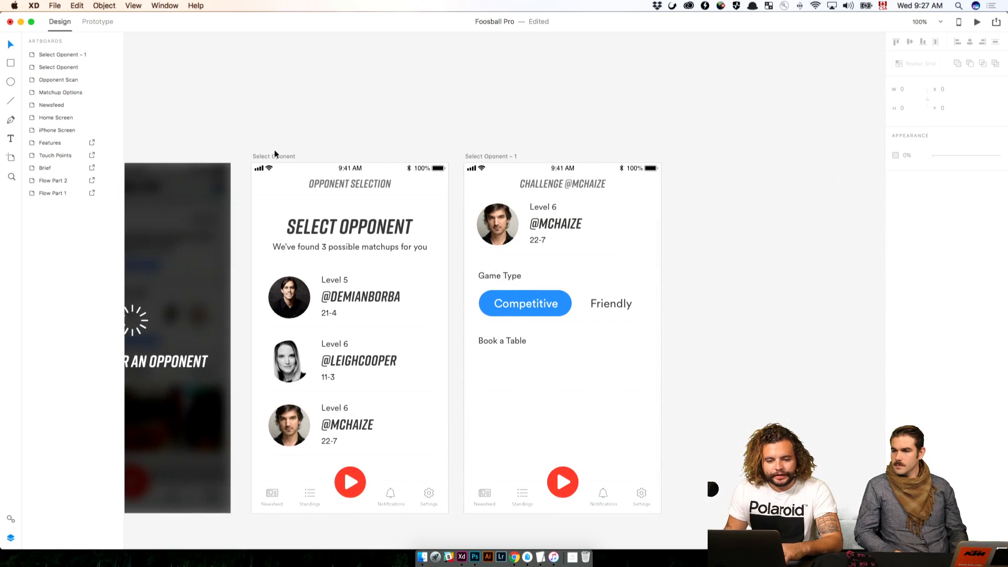
click(10, 520)
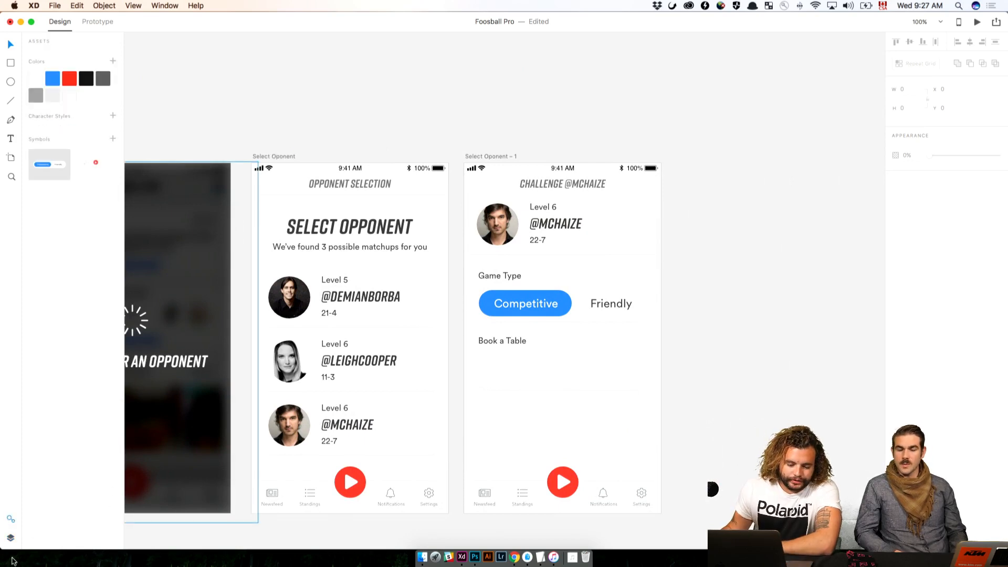
click(11, 538)
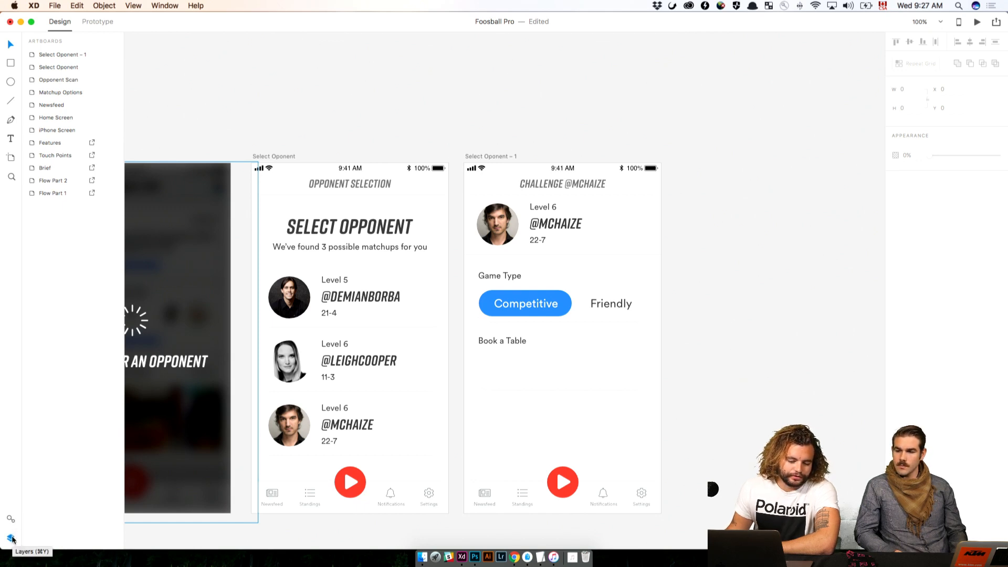
click(10, 519)
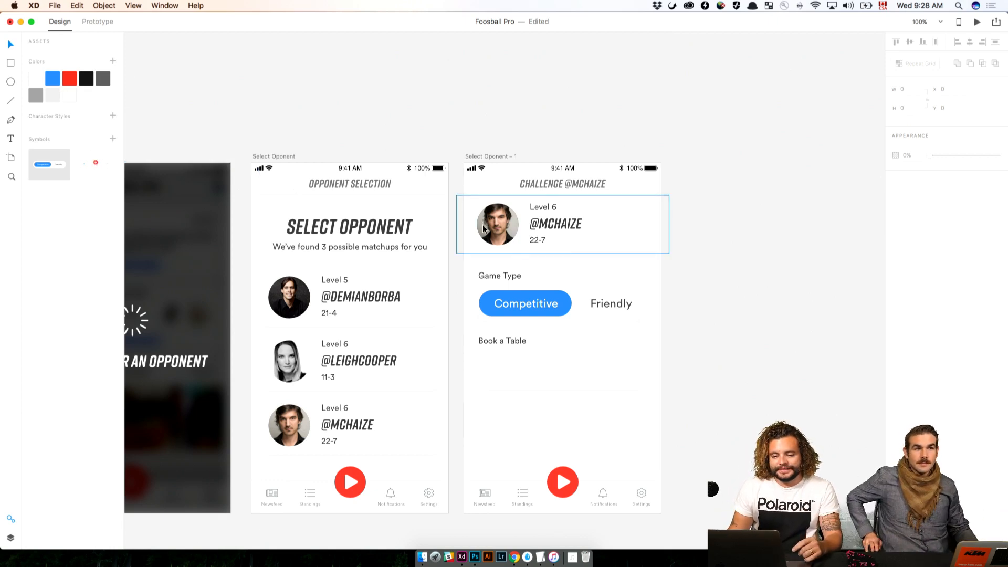
click(513, 277)
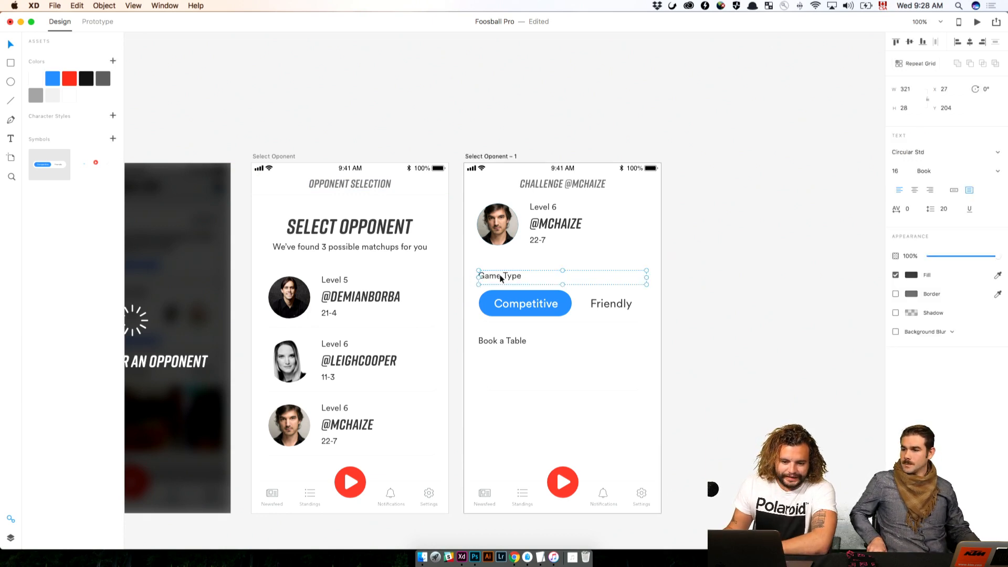
click(112, 116)
key(Escape)
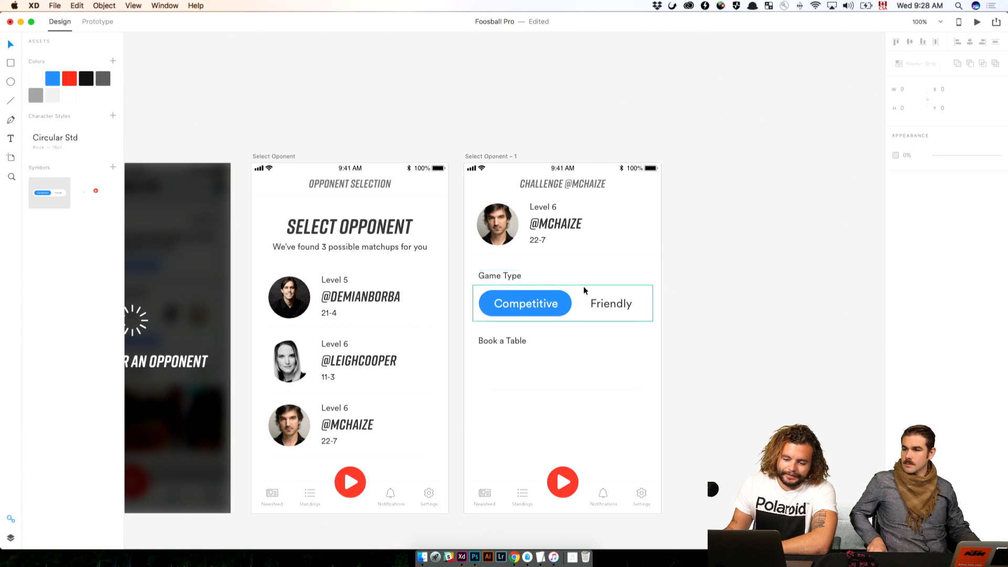
Edit the saved Circular Std character style and set its font size to 24
click(505, 277)
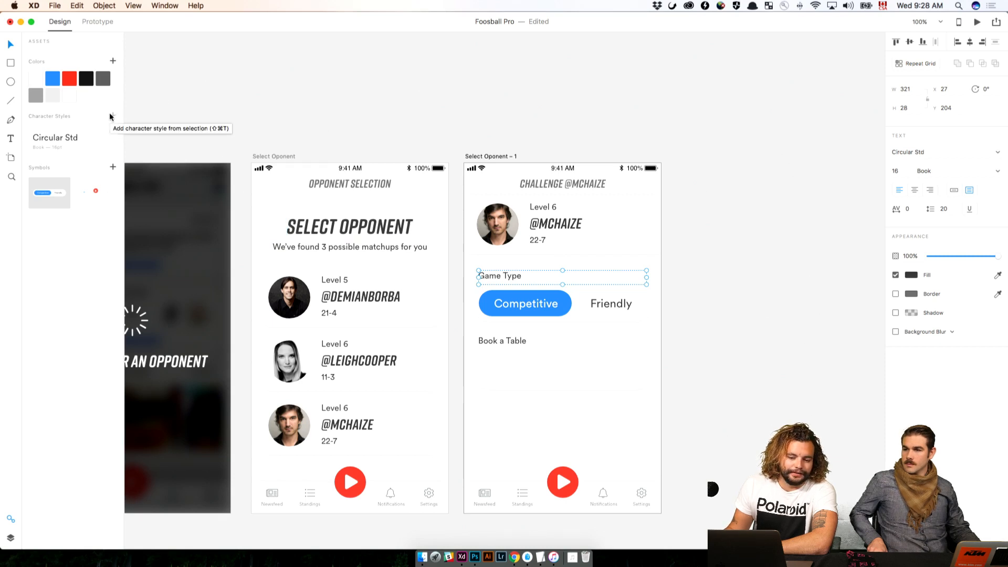
click(72, 138)
right_click(73, 139)
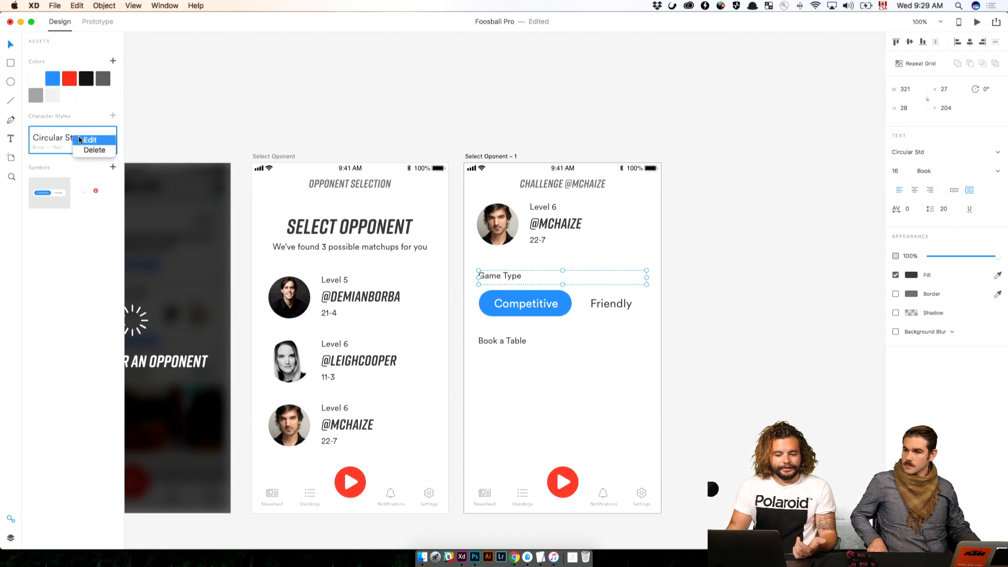
click(89, 140)
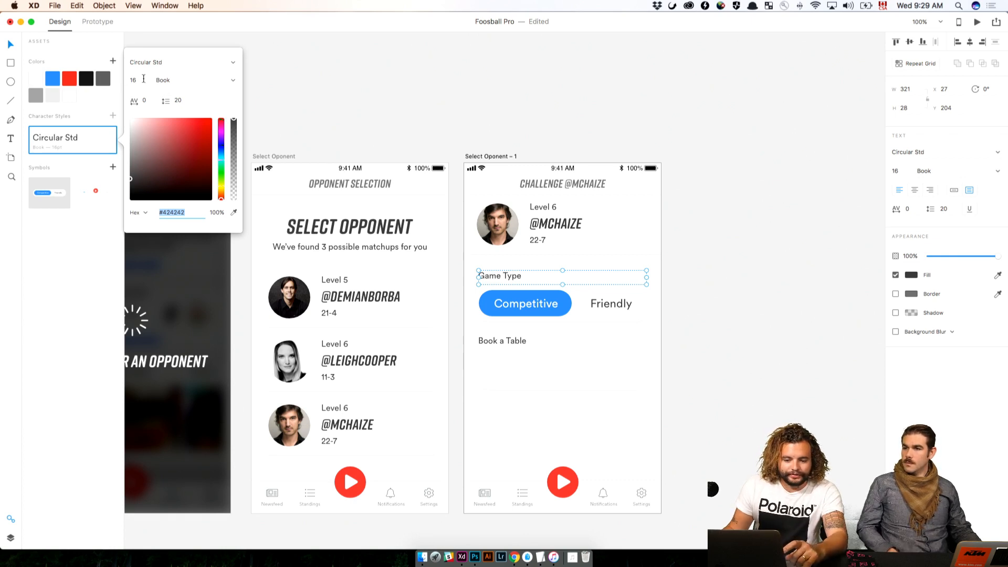
click(143, 78)
text(24)
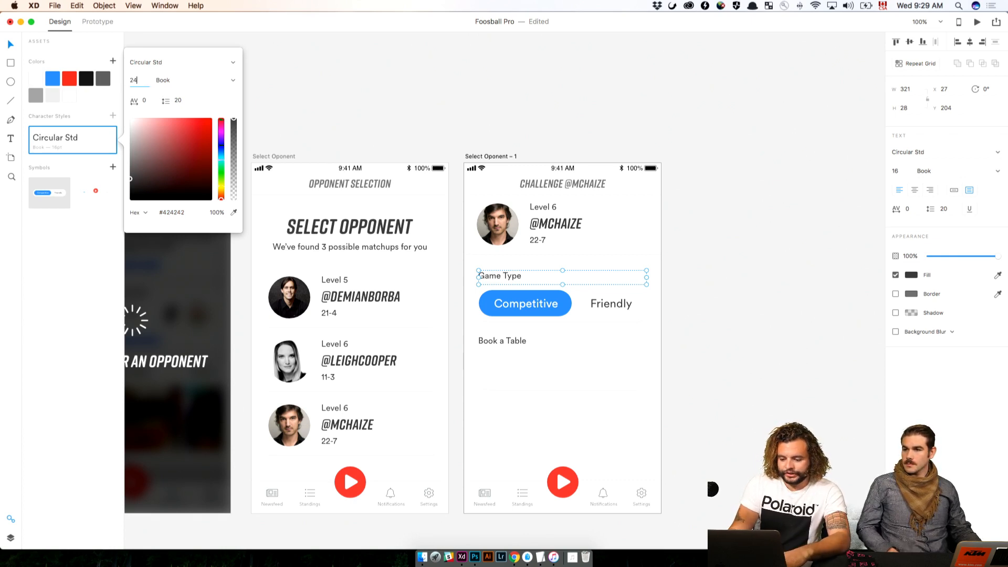
key(Return)
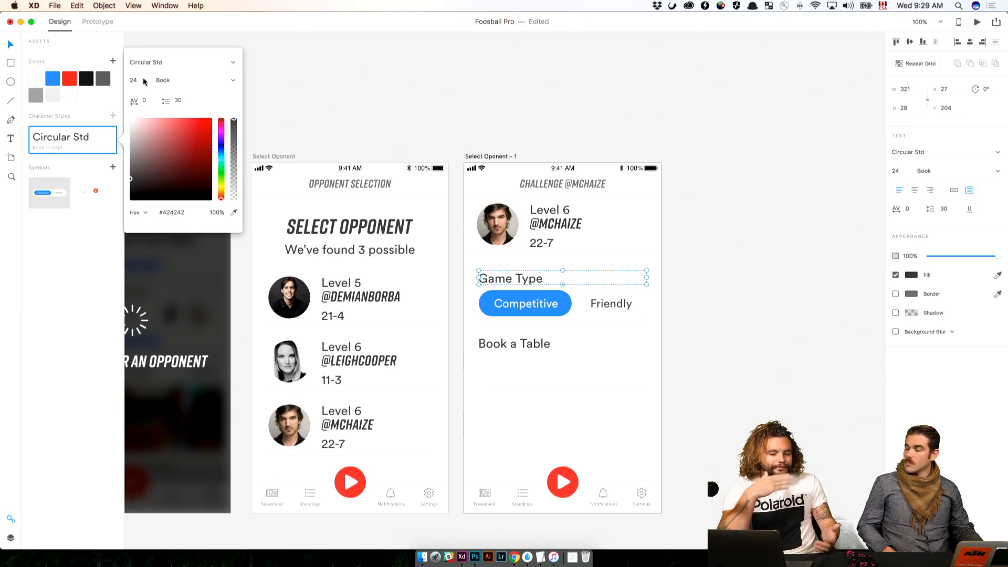
key(Escape)
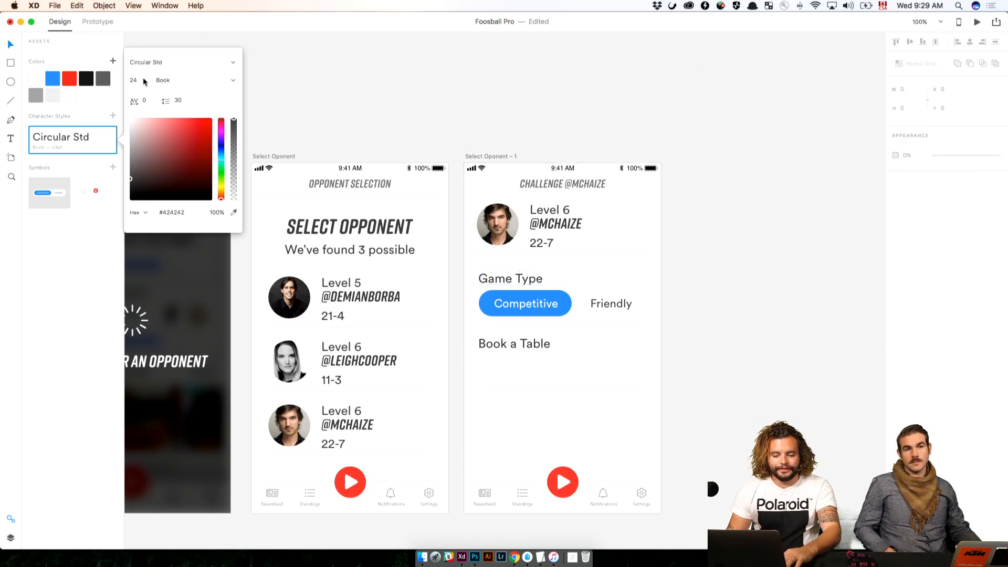
Undo the font size change made to the Circular Std character style and clear the selection
click(591, 52)
key(super+z)
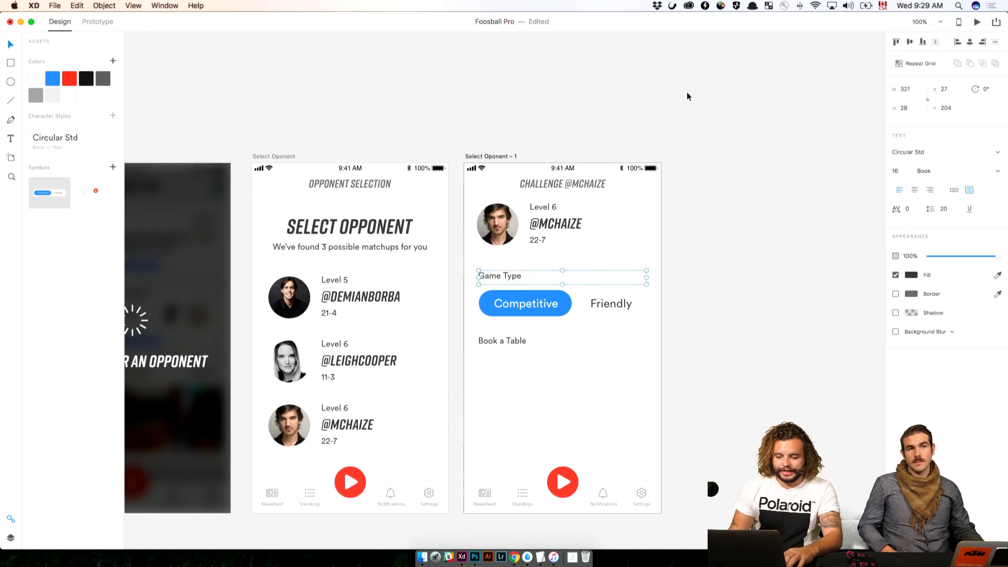
click(688, 95)
Duplicate the Friendly label outside its symbol, place the copy in the empty box under Book a Table and left-align its text
scroll(682, 242, down, 5)
double_click(569, 214)
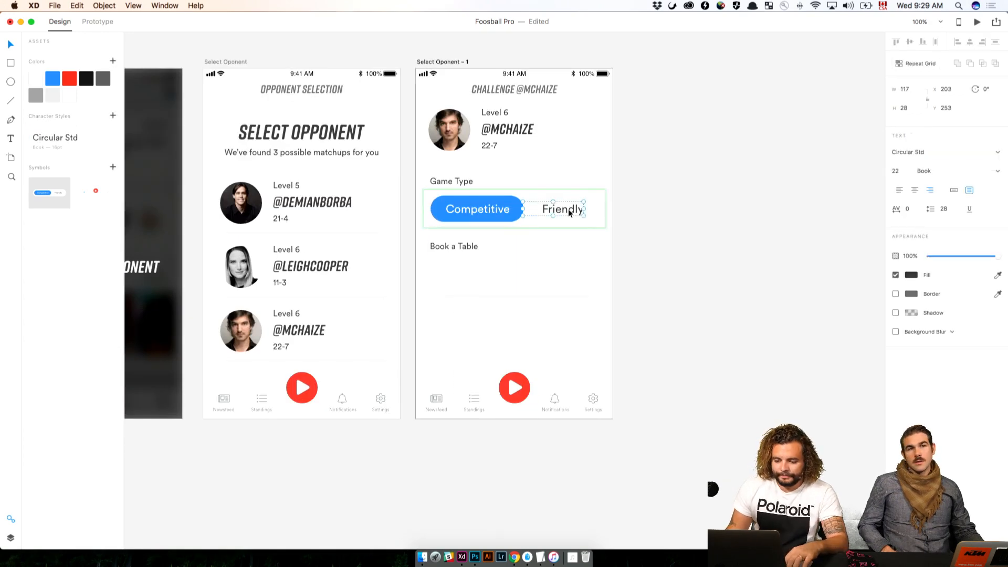
click(11, 538)
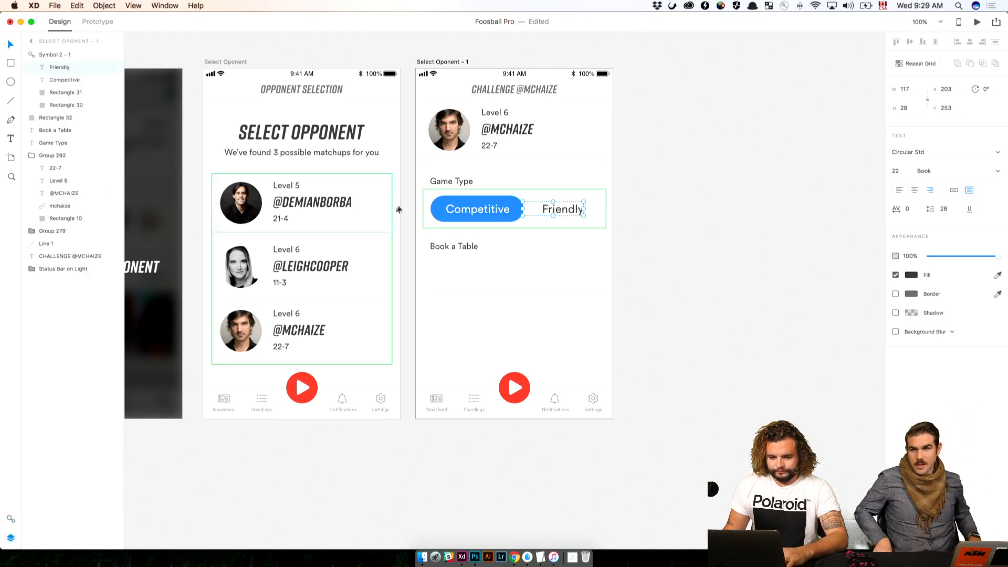
click(801, 246)
click(576, 268)
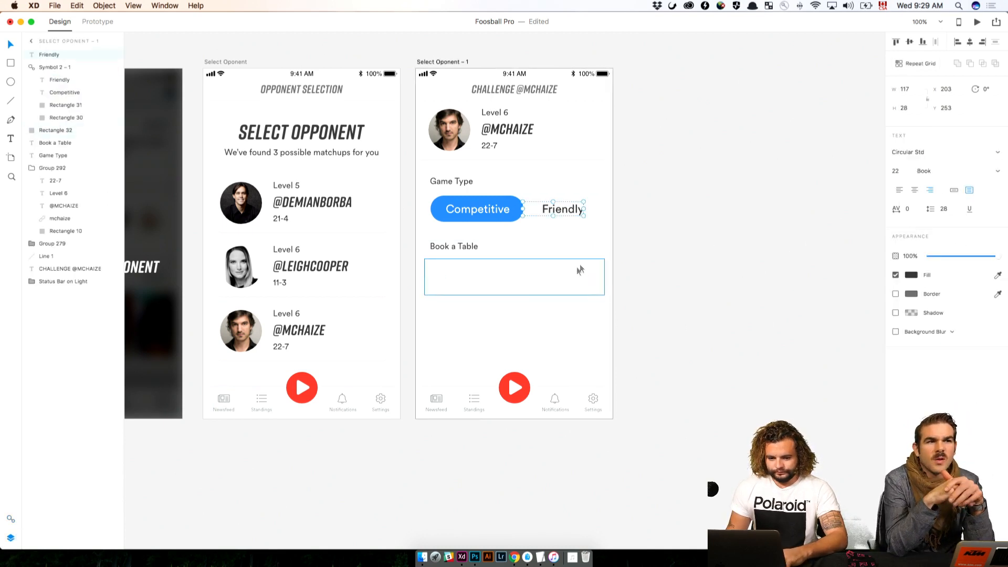
drag(578, 208, 479, 277)
click(898, 190)
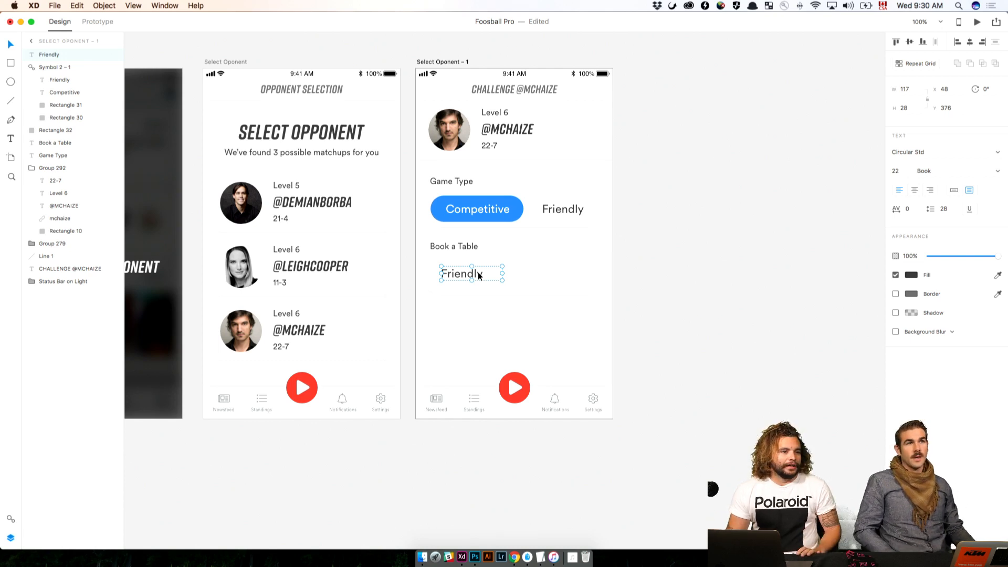
Change the copied label's text to "4th Floor" and centre it vertically in its box under Book a Table
click(675, 281)
click(480, 276)
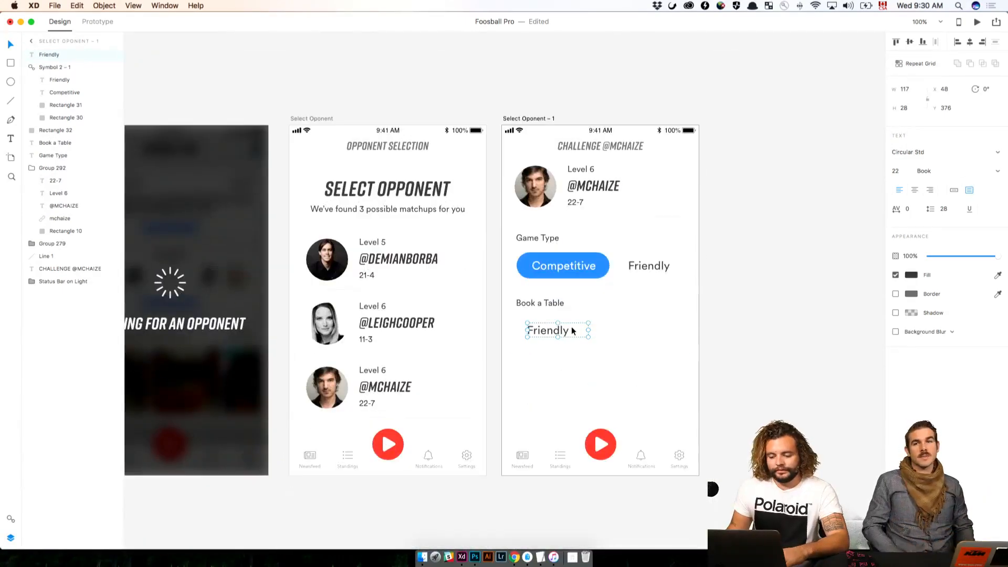
double_click(572, 327)
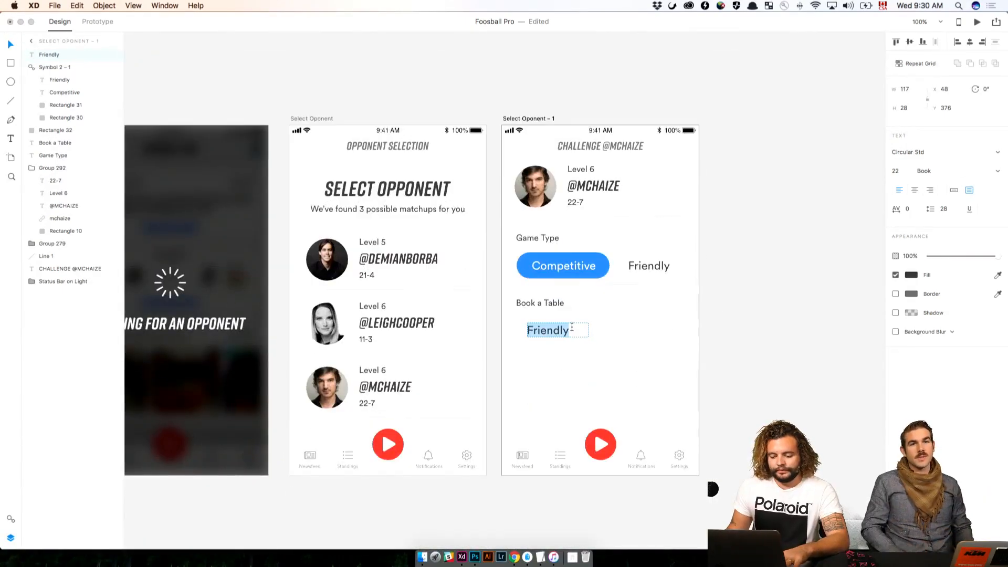
text(4th Floor)
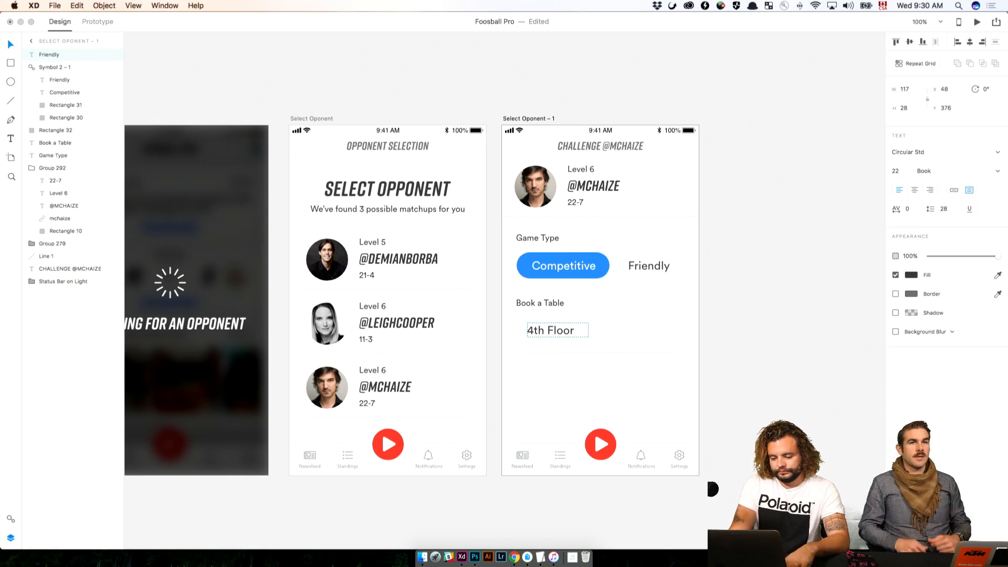
click(639, 336)
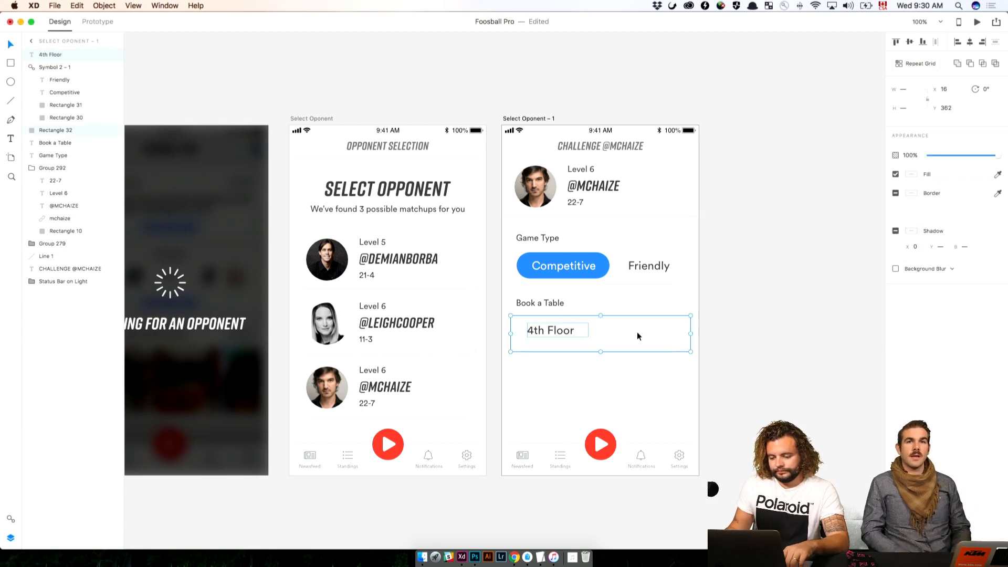
click(857, 190)
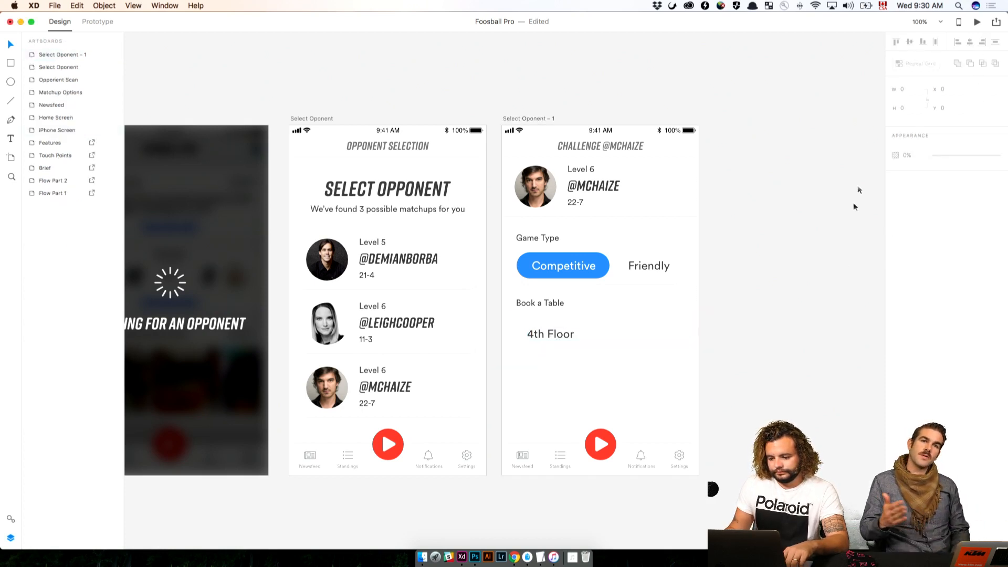
Switch to Chrome, open the Font Awesome cheatsheet and search the page for "chevr"
scroll(725, 326, right, 2)
scroll(725, 327, down, 1)
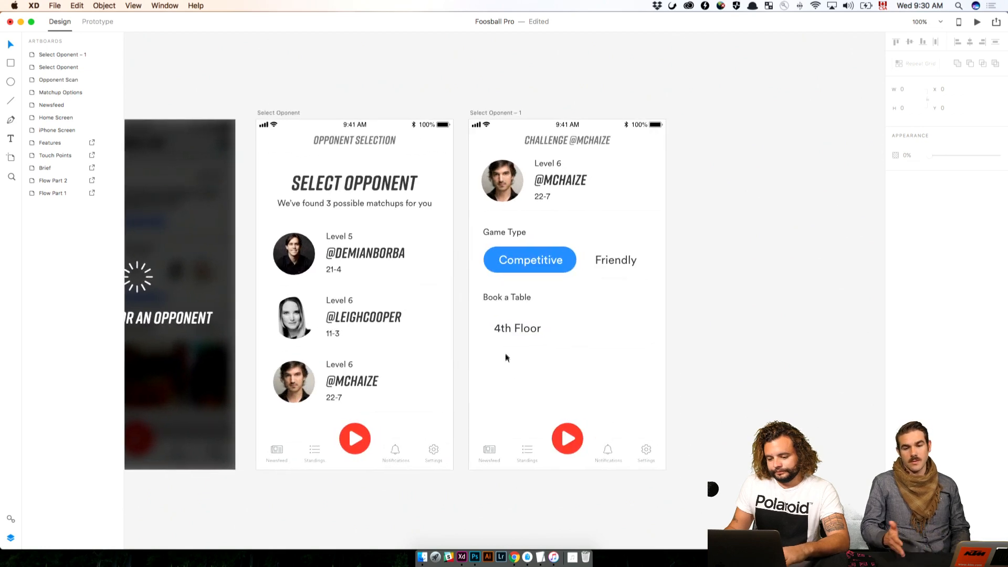
click(515, 557)
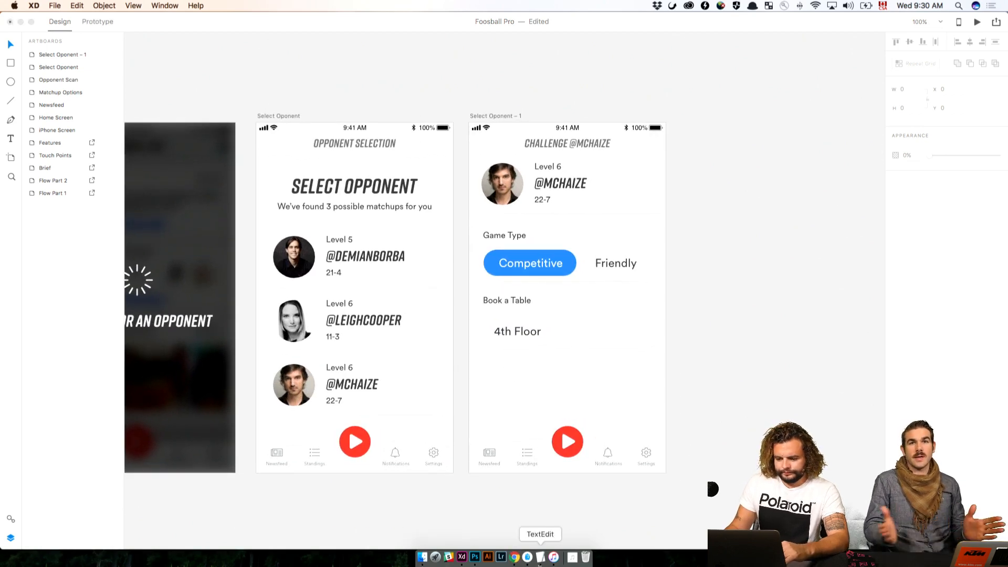
text(fontawesome.com/cheatsheet)
key(Return)
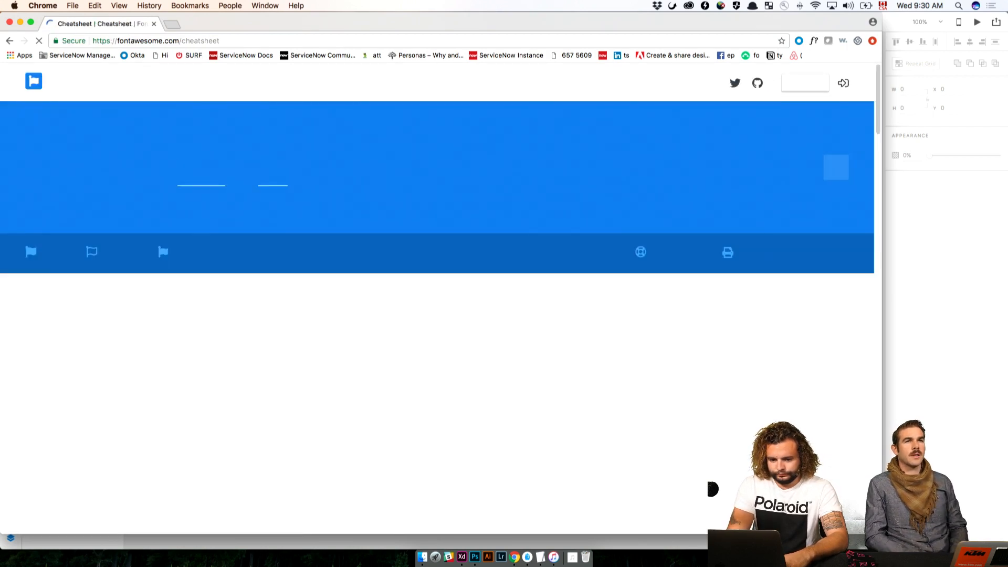
key(super+f)
text(chevr)
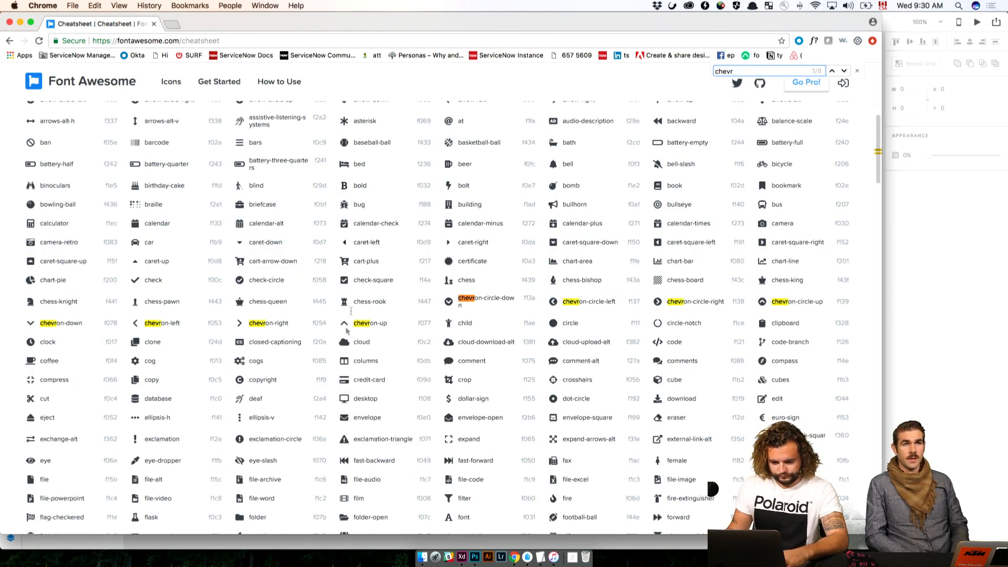
Copy the chevron-down icon, return to Adobe XD and paste it at the far end of the 4th Floor box
double_click(34, 324)
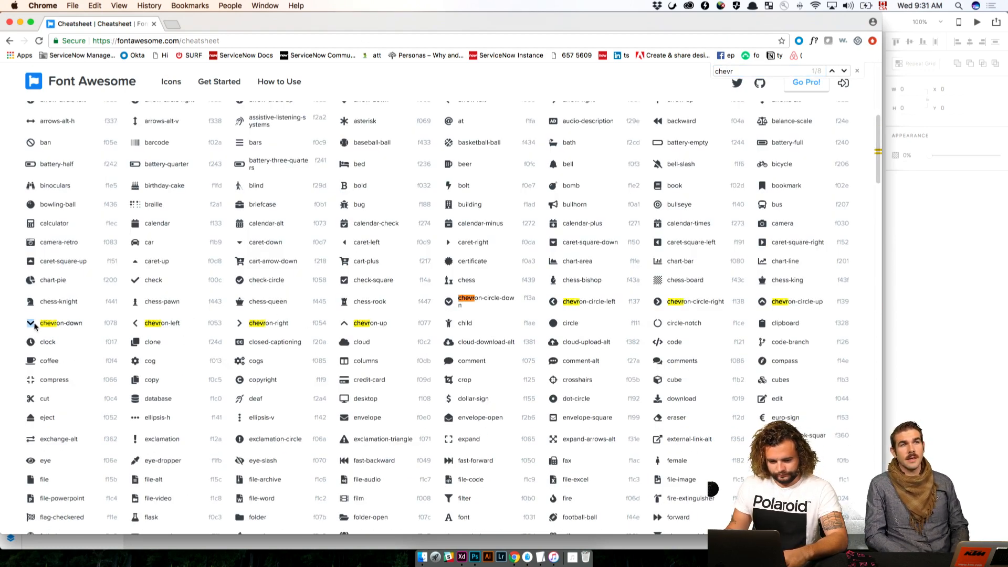
key(super+c)
key(super+Tab)
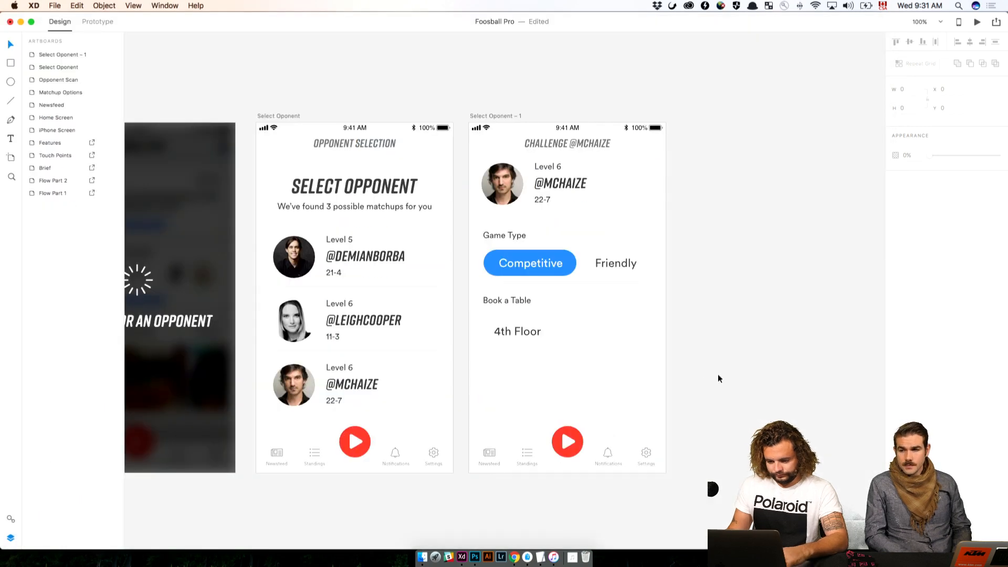
key(super+v)
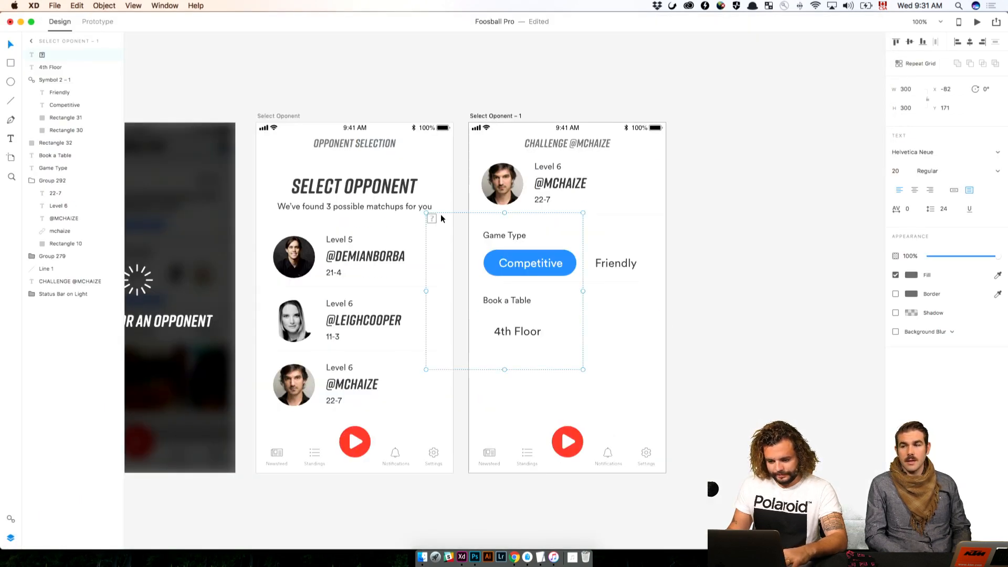
drag(441, 214, 649, 330)
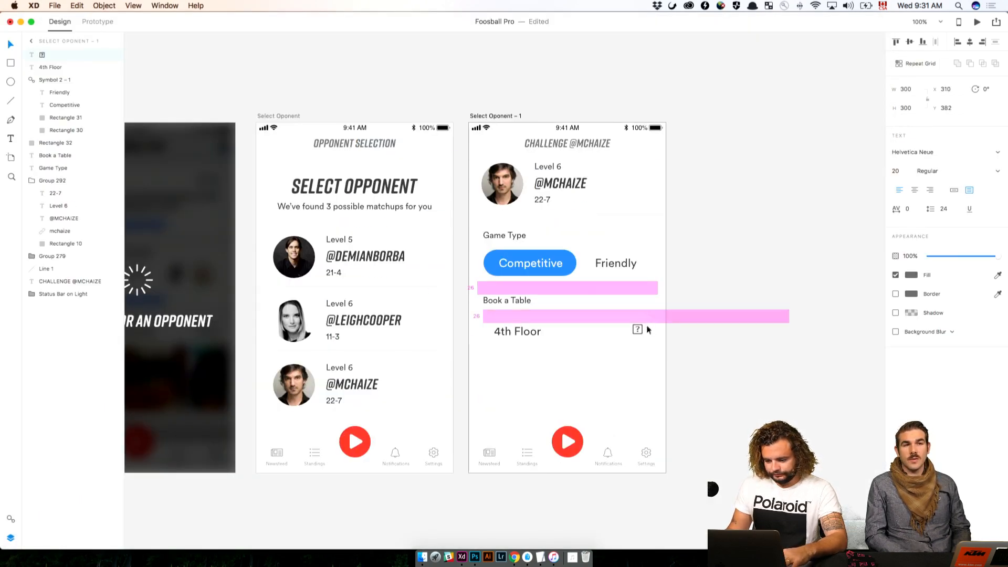
Set the pasted icon's font to Font Awesome 5 Pro Solid and nudge it to X 309, Y 386
click(961, 150)
text(Font Awesome 5 Pro Light)
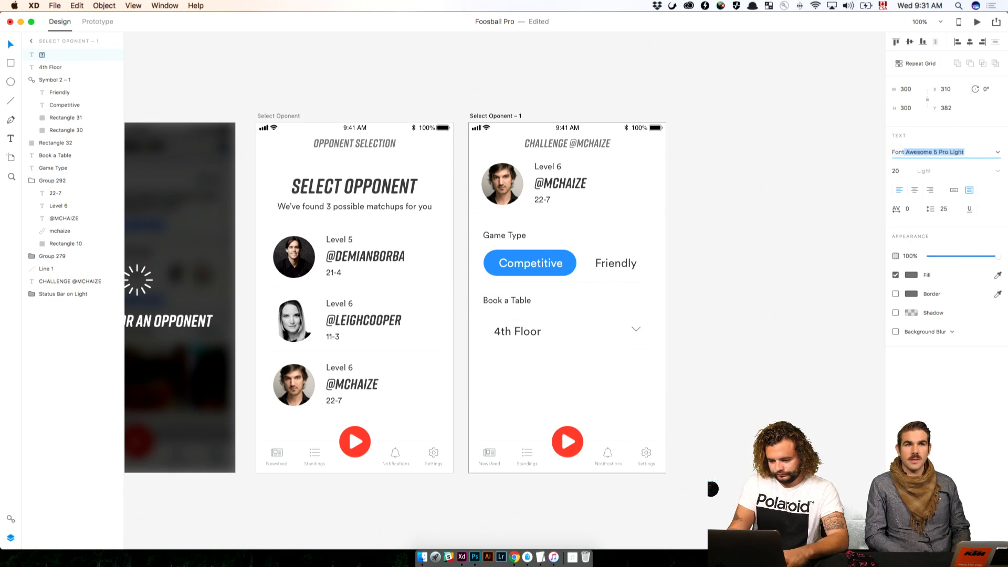
key(Down)
key(Down)
key(Return)
key(Down)
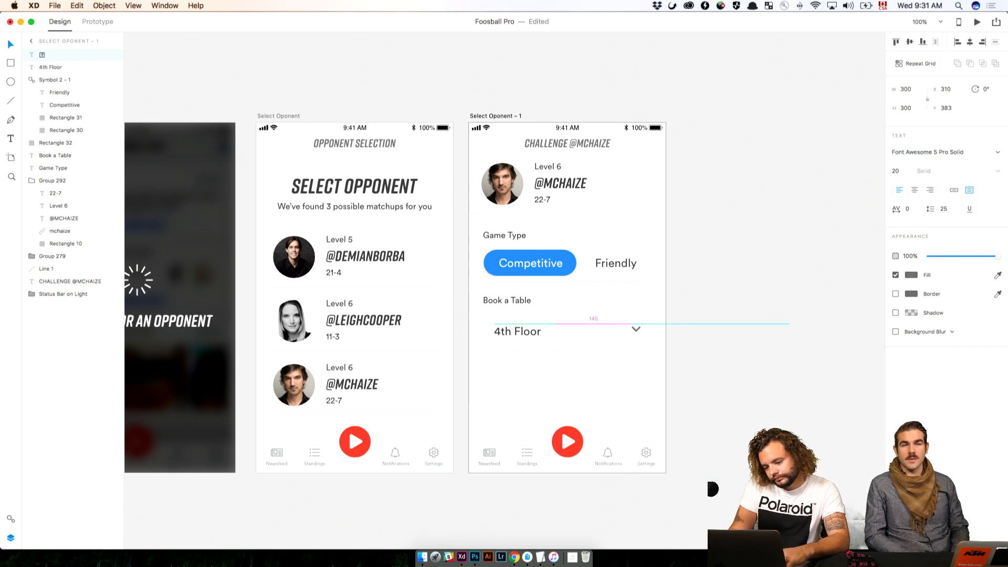
key(Down)
key(Down)
key(Down)
key(Left)
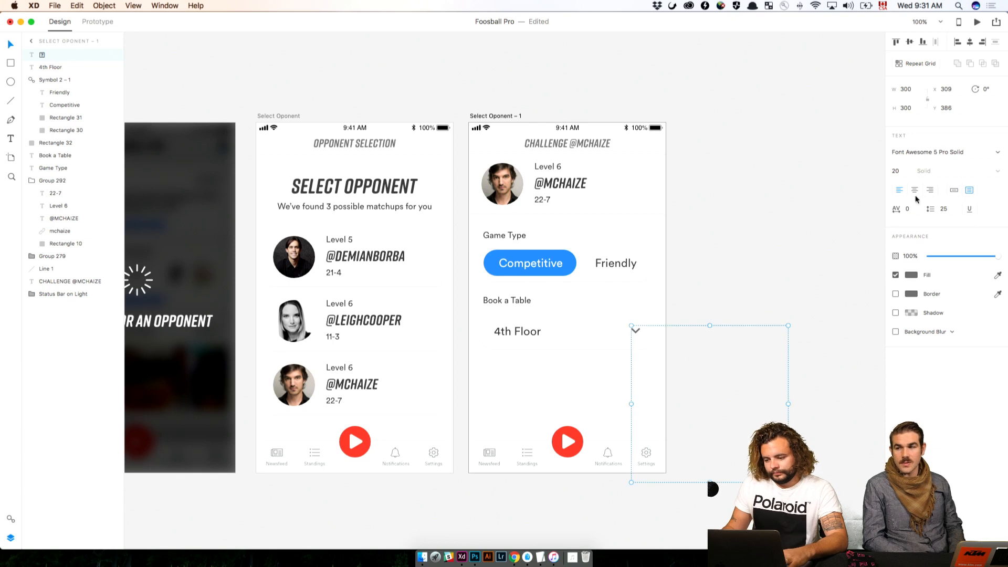
Centre the chevron's text, shrink its text box to about 55 by 20, and line it up with 4th Floor at Y 387
click(915, 190)
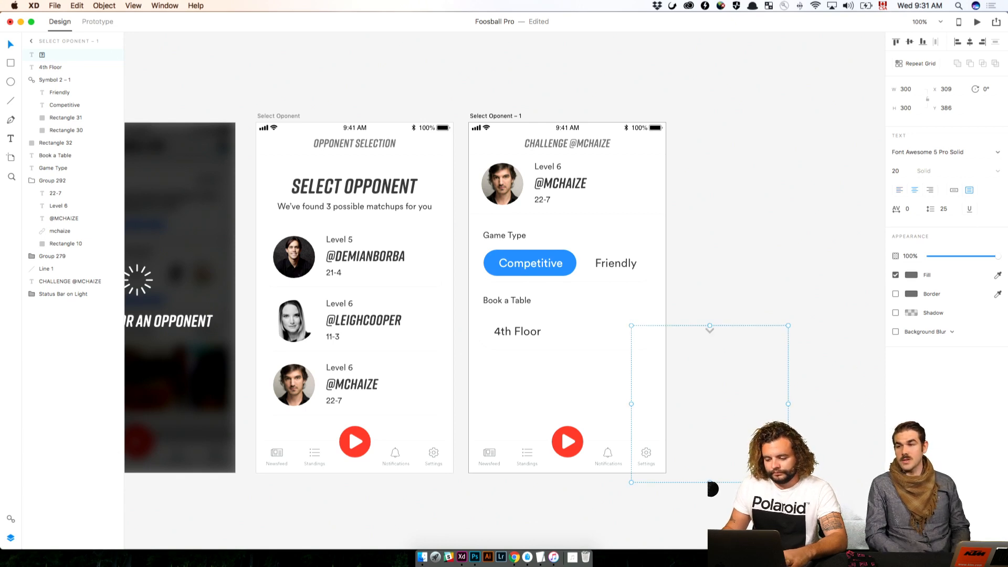
drag(711, 481, 711, 335)
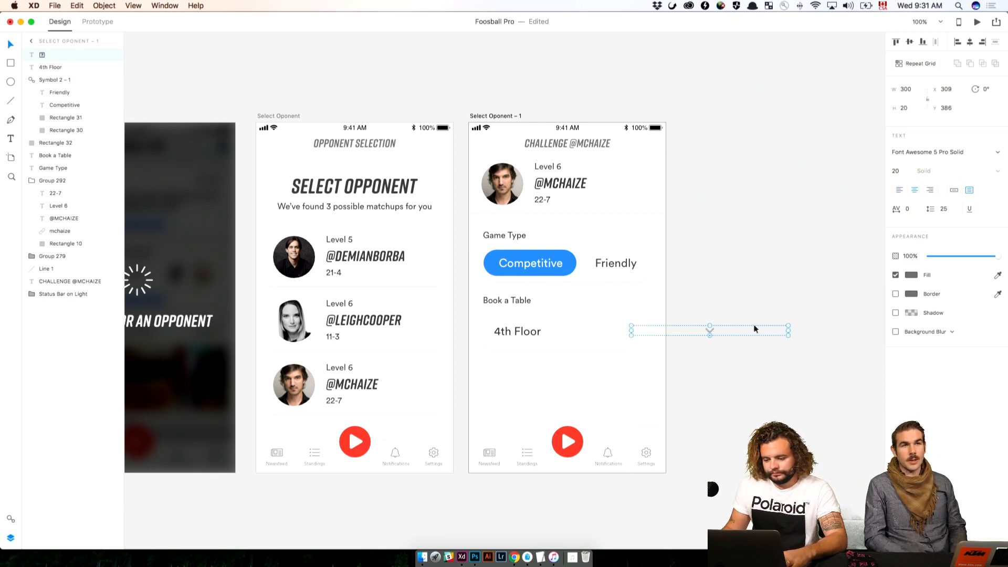
drag(788, 330, 639, 328)
key(Down)
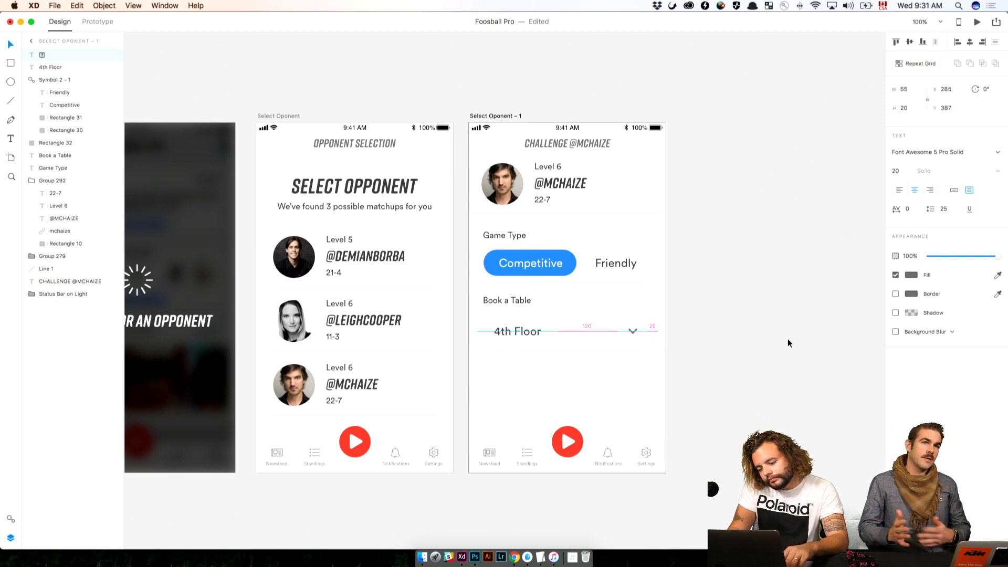
click(786, 339)
Duplicate the Book a Table label with its 4th Floor dropdown box and chevron, placing the copy below the original at Y 453
scroll(718, 243, up, 10)
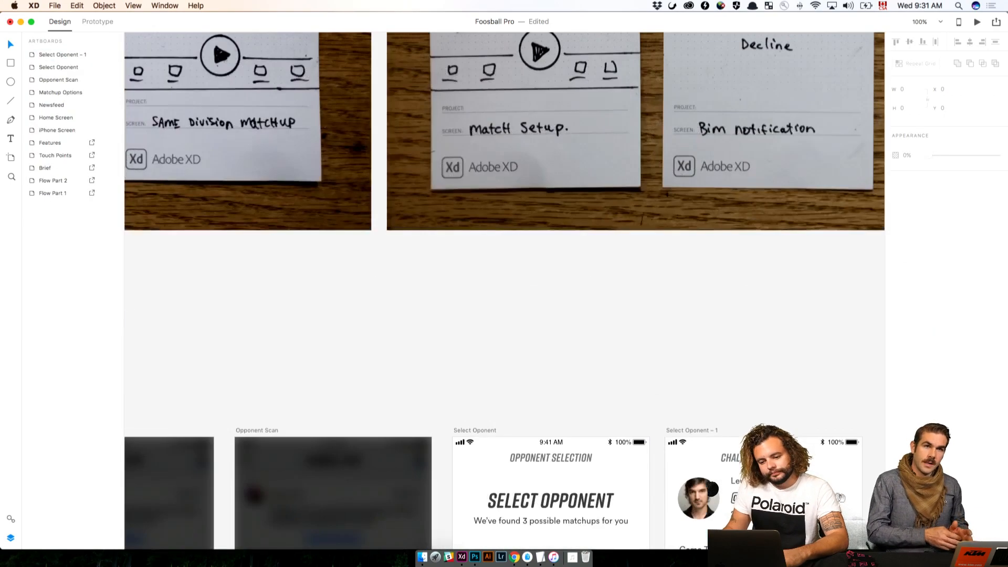
scroll(600, 360, down, 10)
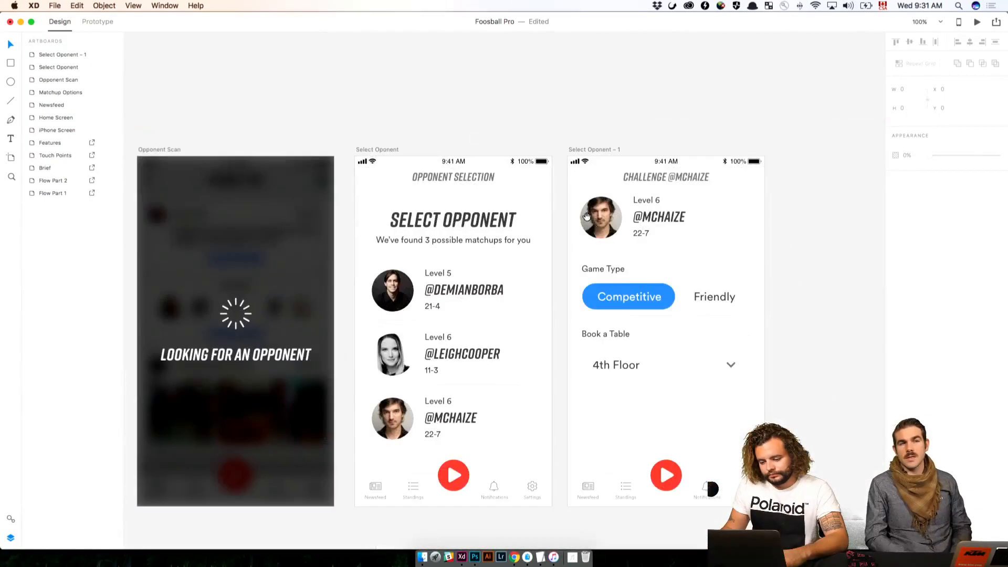
scroll(586, 216, down, 2)
drag(757, 387, 586, 352)
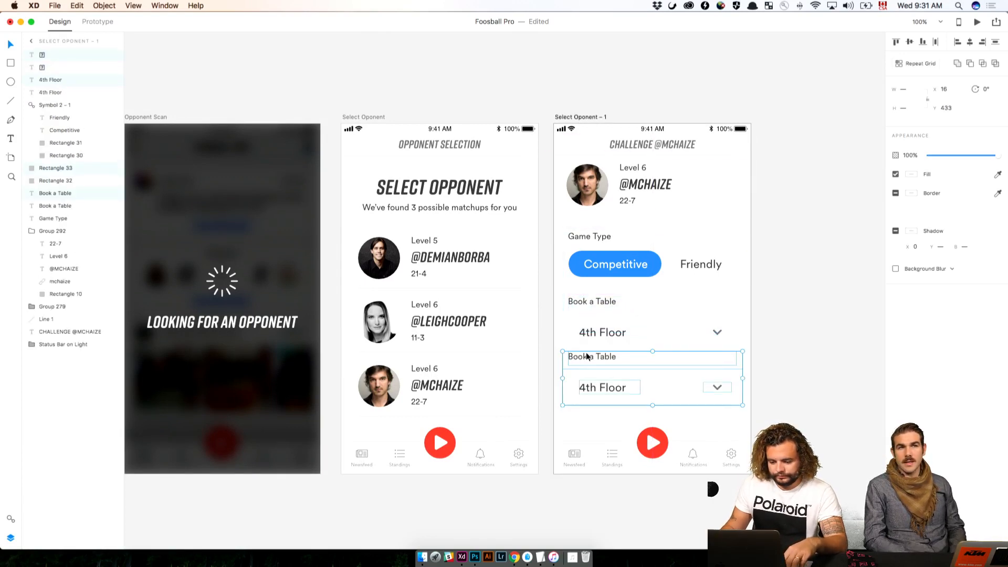
key(shift+Down)
key(shift+Down)
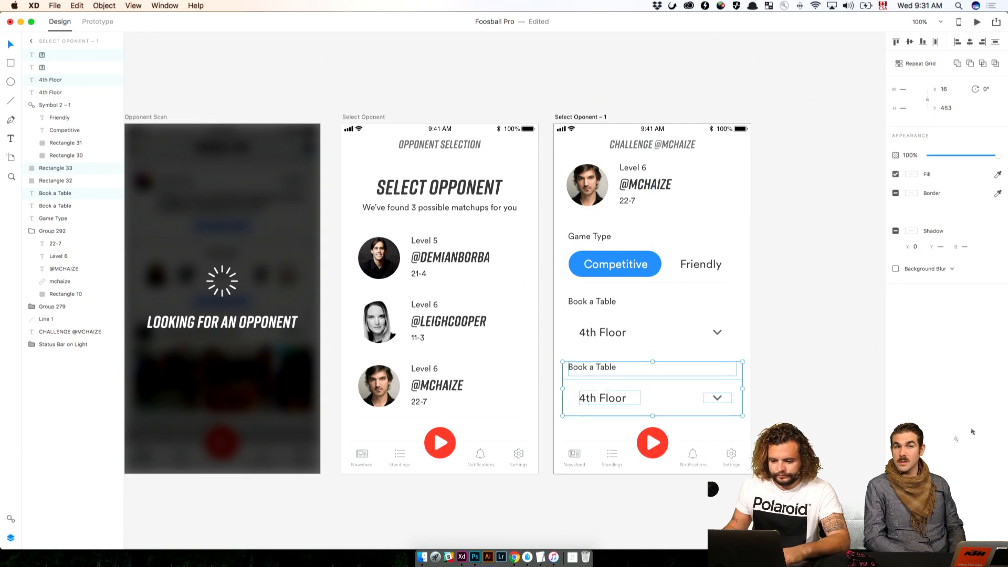
click(838, 410)
Delete the navigation bar group with the play button from the Opponent Selection screen
scroll(651, 443, left, 5)
click(650, 442)
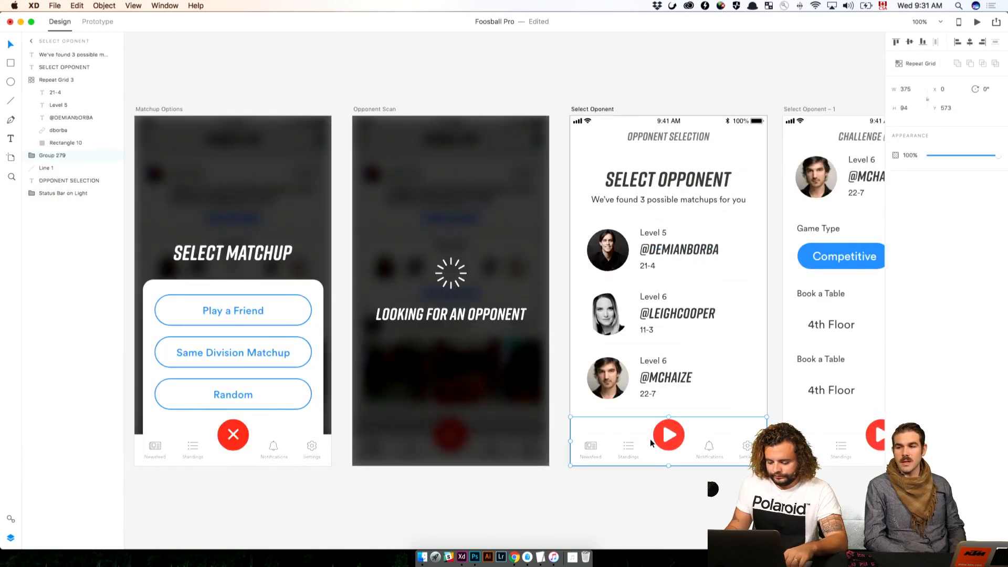
key(Delete)
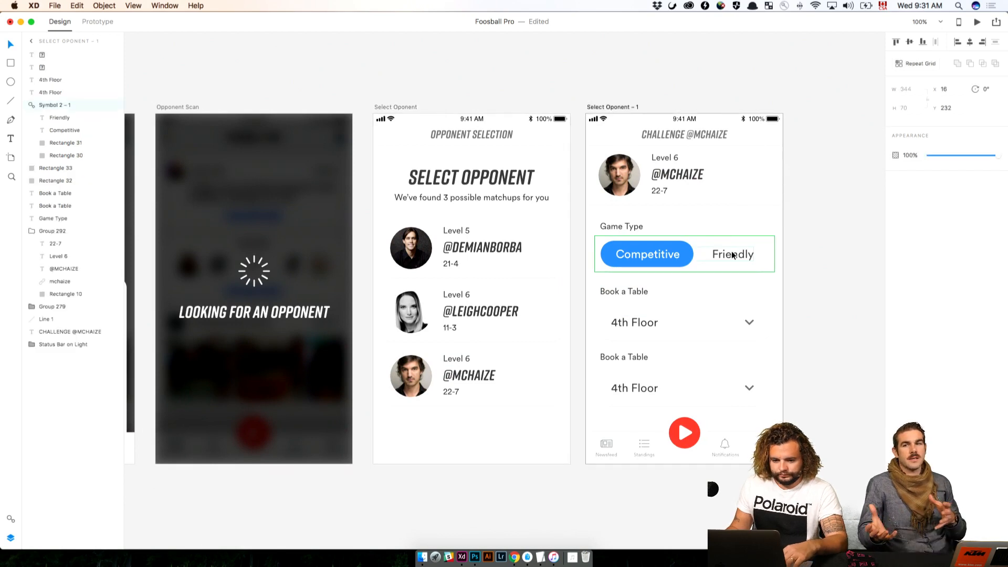
Duplicate the matchups subtitle to the foot of the Opponent Selection screen at Y 587 and change its text to "Cancel"
click(11, 518)
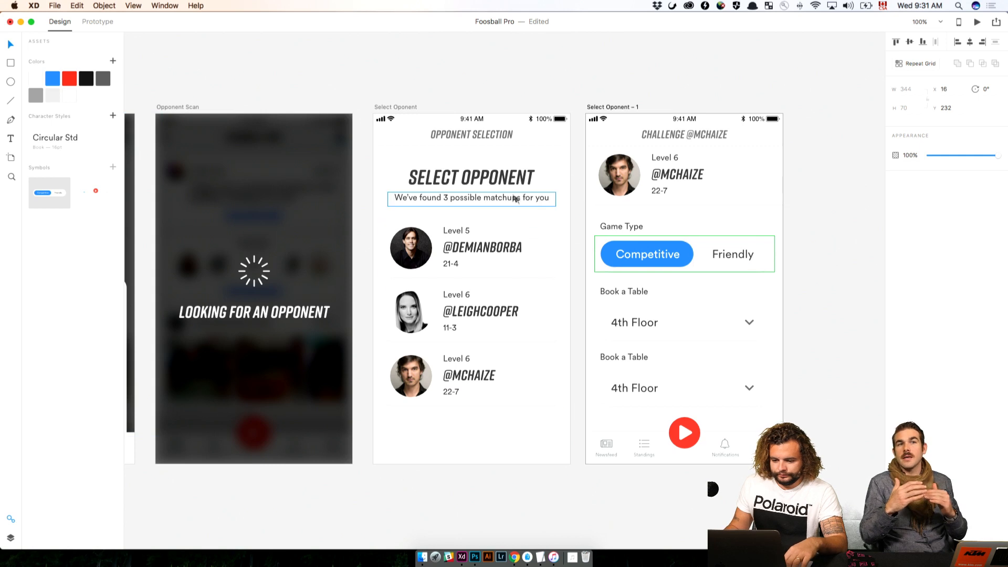
click(508, 177)
click(514, 201)
drag(515, 201, 540, 428)
double_click(540, 427)
text(Cancel)
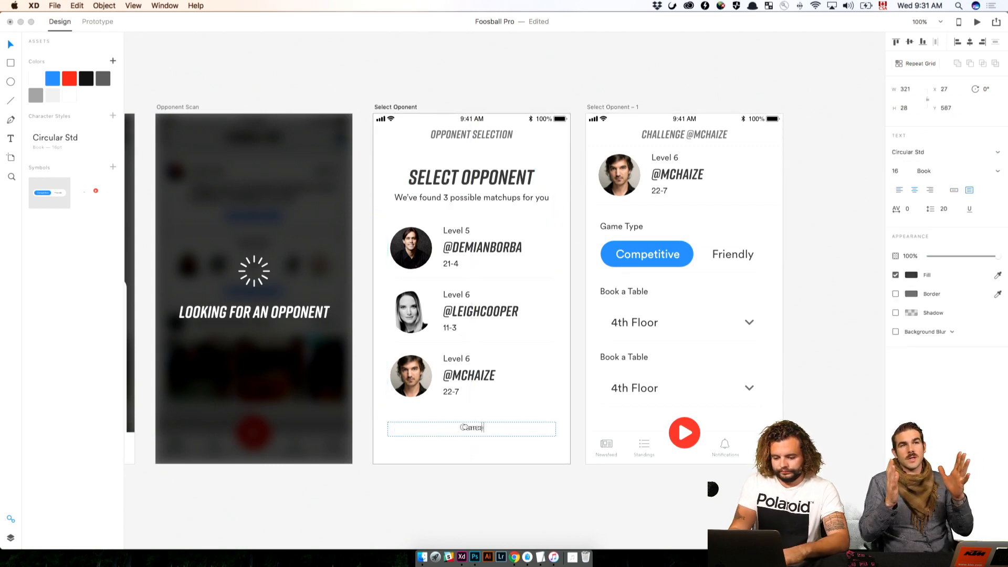
key(Escape)
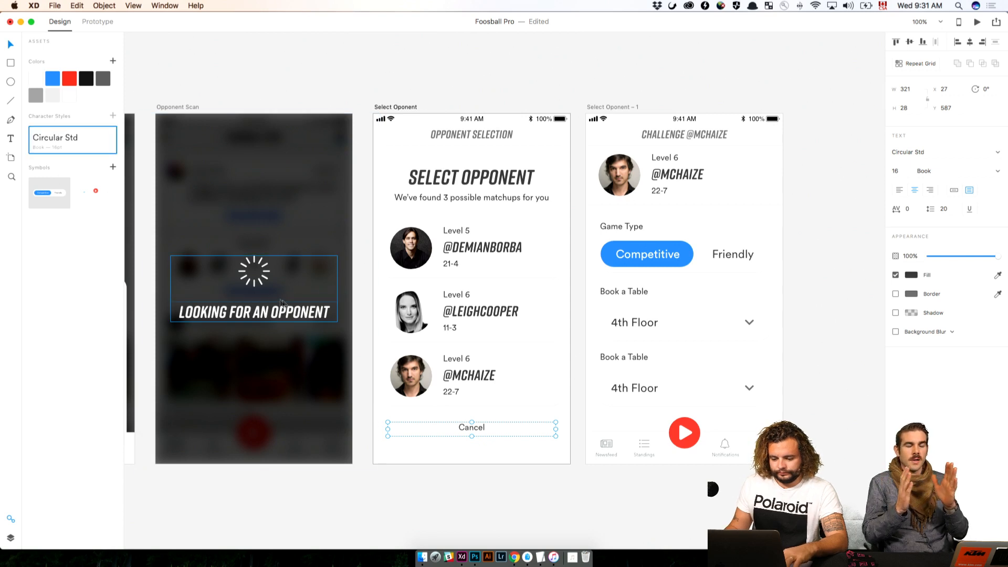
Set the Cancel text's font size to 24
right_click(46, 135)
click(131, 142)
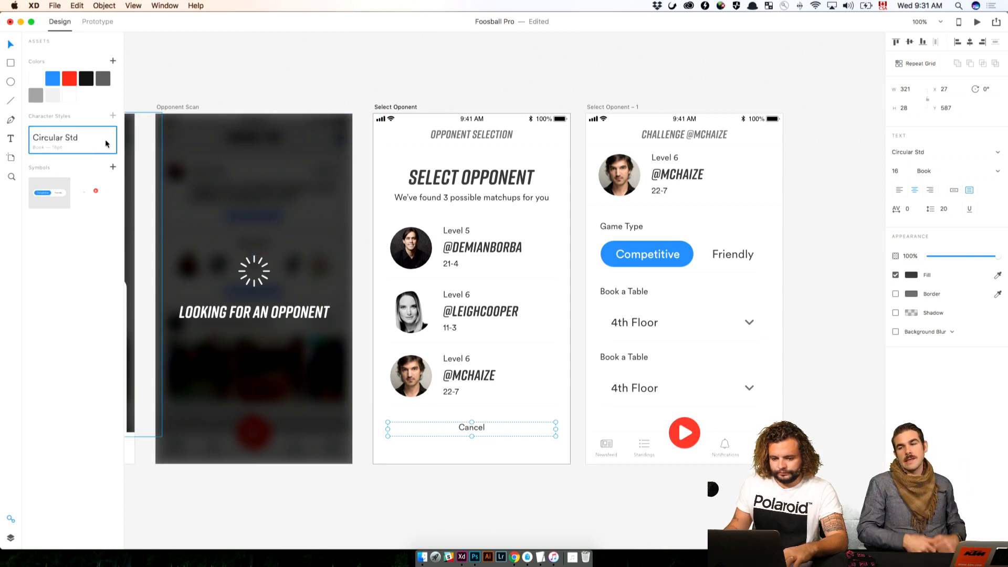
click(895, 171)
text(24)
key(Return)
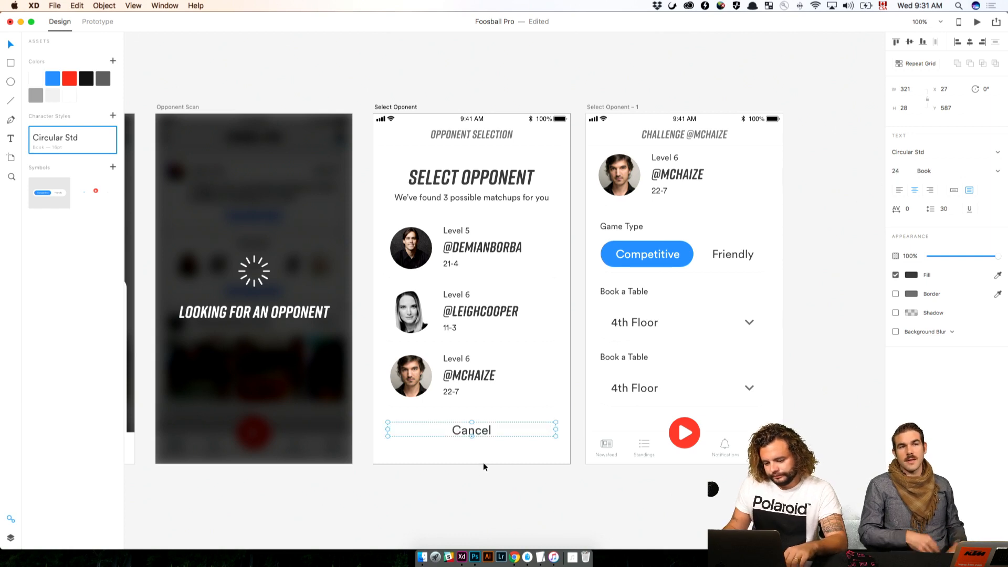
Move the Cancel text on the Opponent Selection screen down to Y 600 and extend its wording to "Cancel Matcup"
drag(492, 432, 491, 439)
double_click(491, 438)
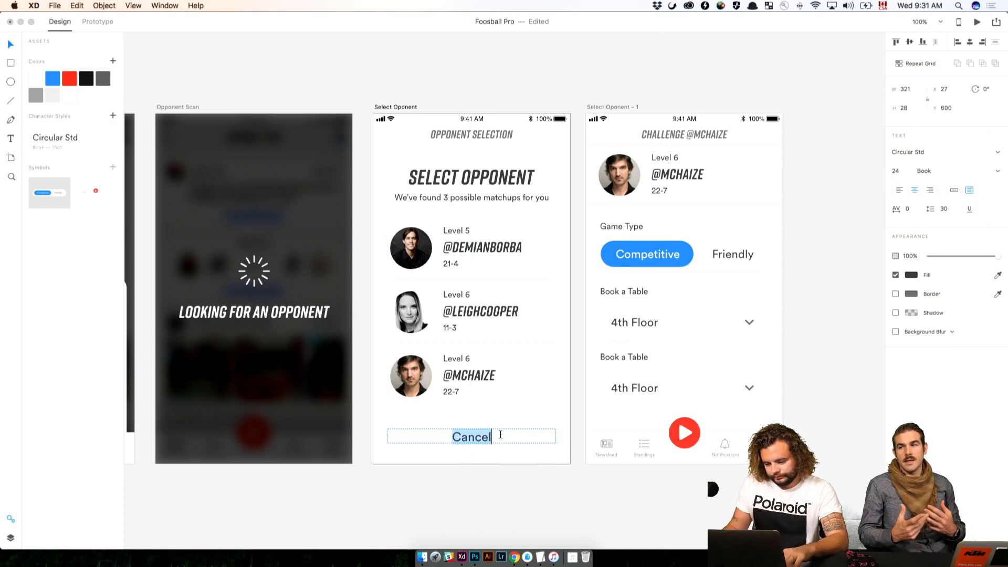
click(503, 435)
key(super+a)
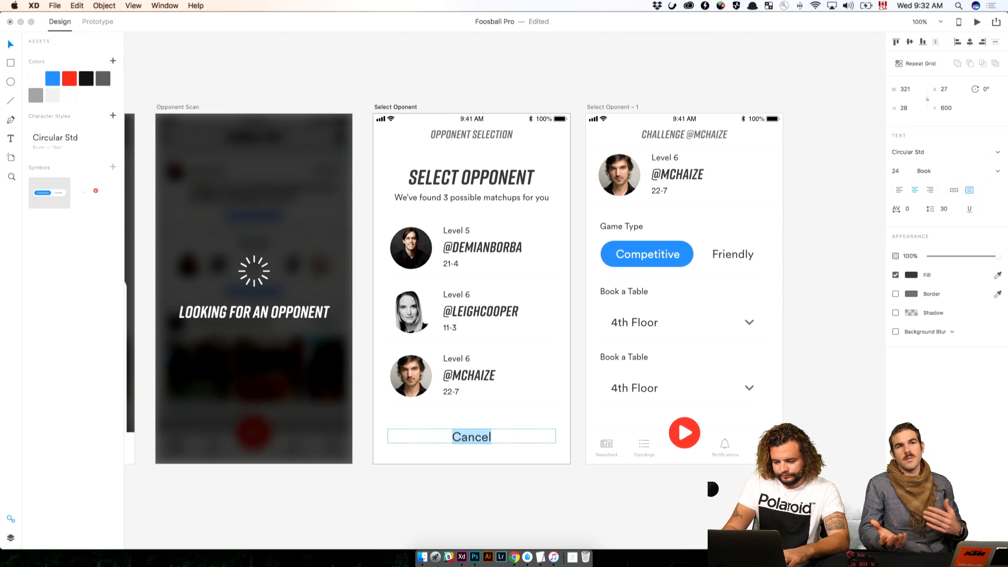
key(Right)
text(Matcup)
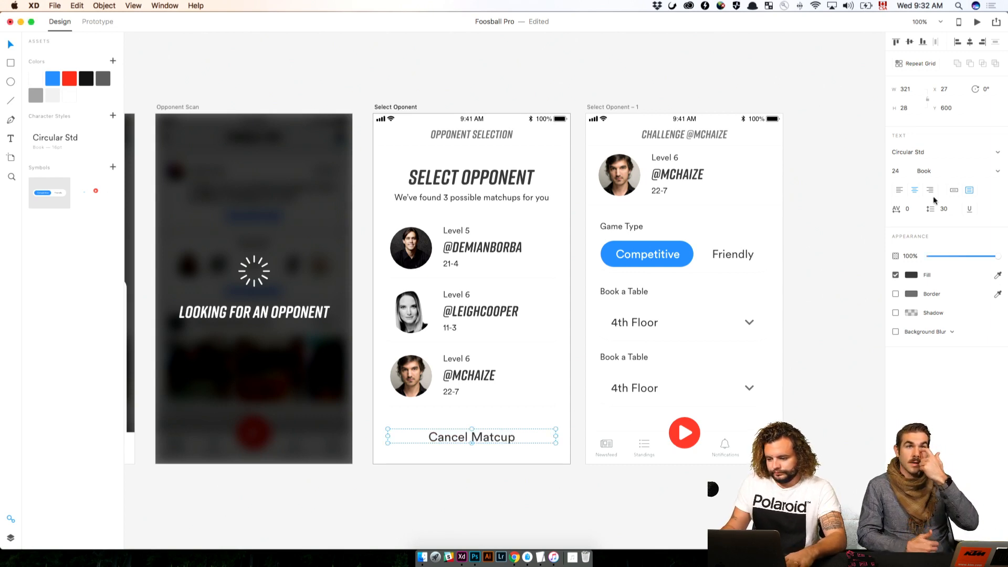
Set the Cancel Matcup text's font size to 22
click(903, 169)
text(22)
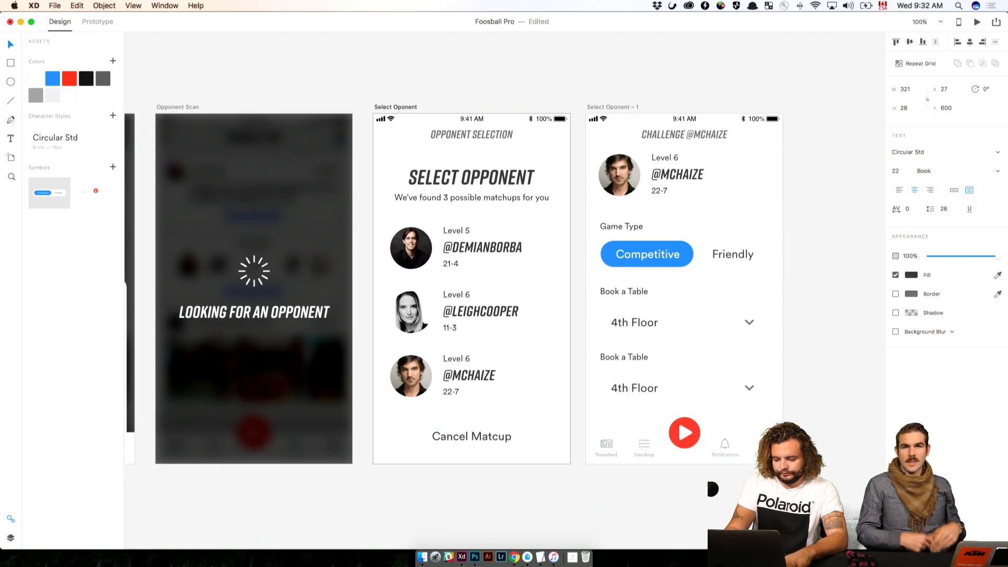
key(Return)
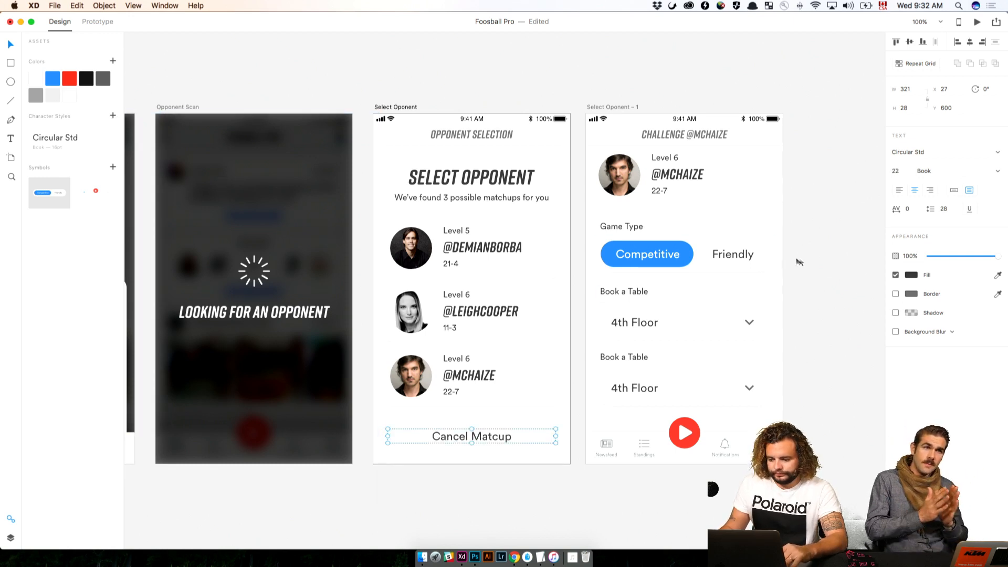
Fill the Cancel Matcup text with the app's blue and save its formatting as a character style in the assets
click(911, 277)
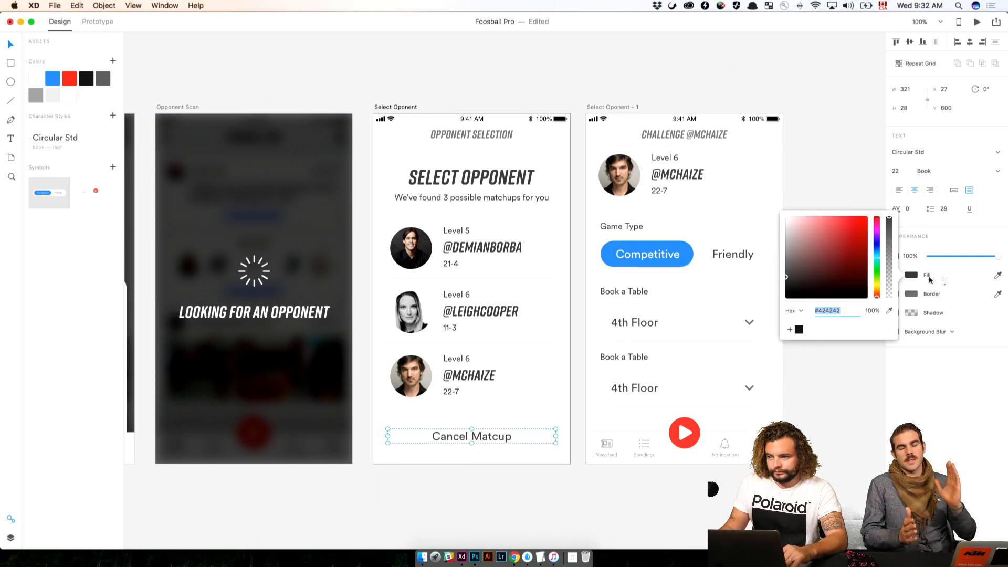
click(496, 545)
click(479, 438)
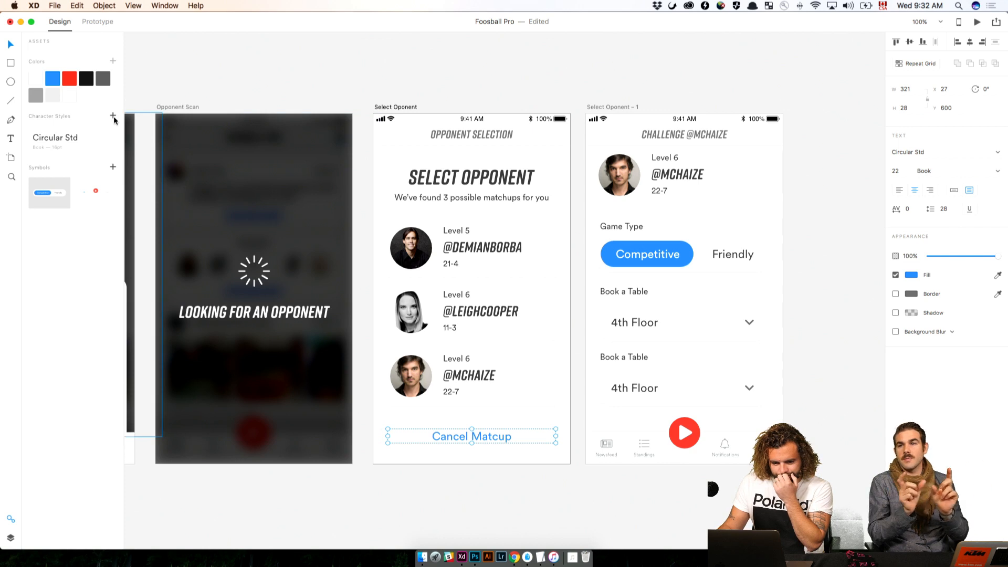
click(112, 116)
click(254, 95)
click(726, 439)
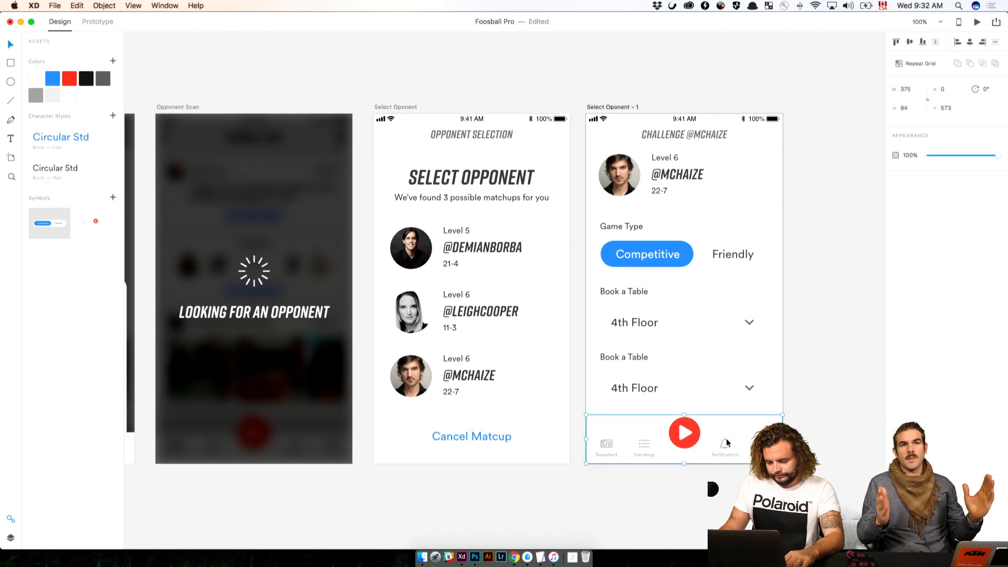
key(Delete)
click(445, 433)
key(super+c)
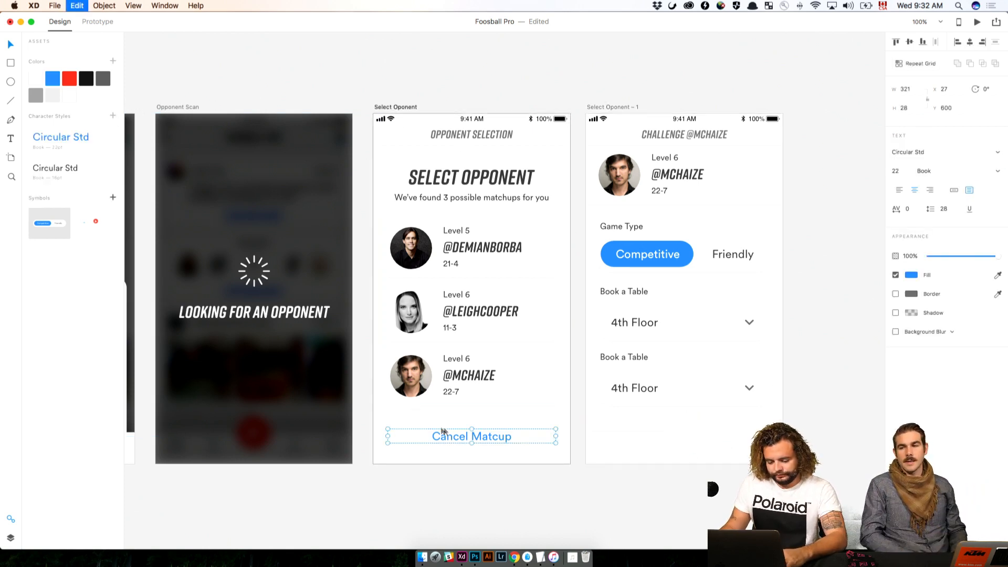
click(570, 68)
click(590, 108)
key(super+v)
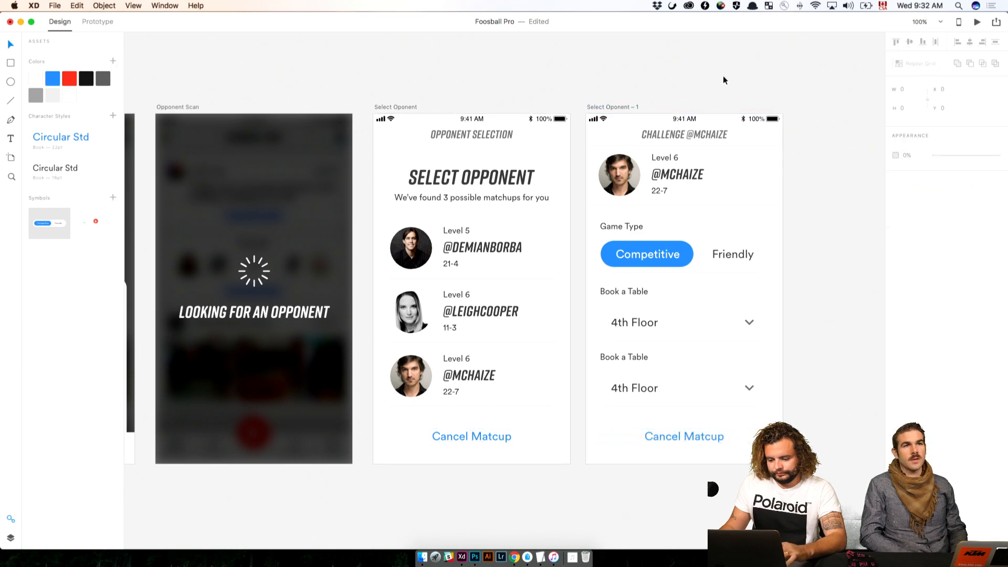
drag(821, 194, 664, 195)
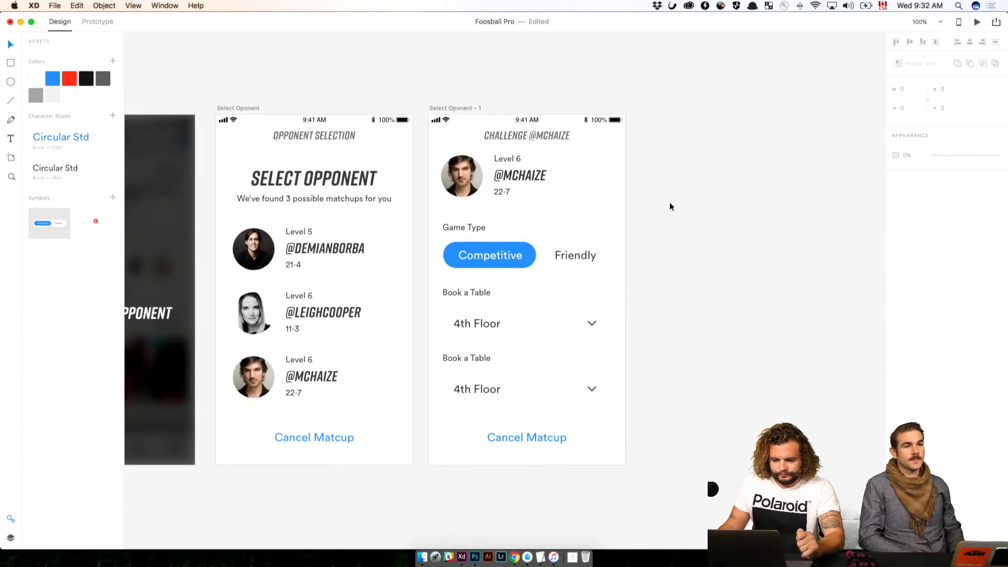
double_click(454, 107)
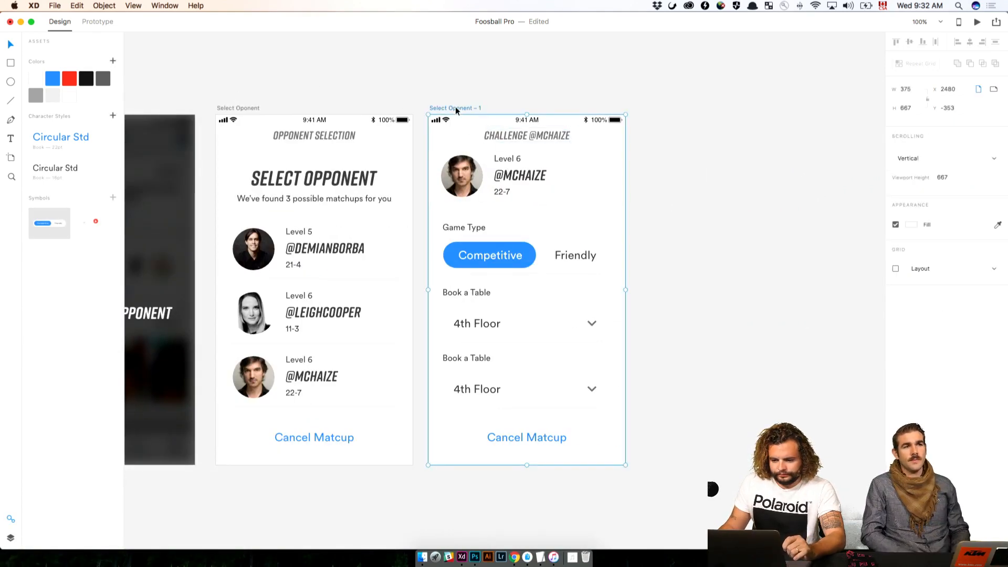
click(10, 537)
double_click(73, 55)
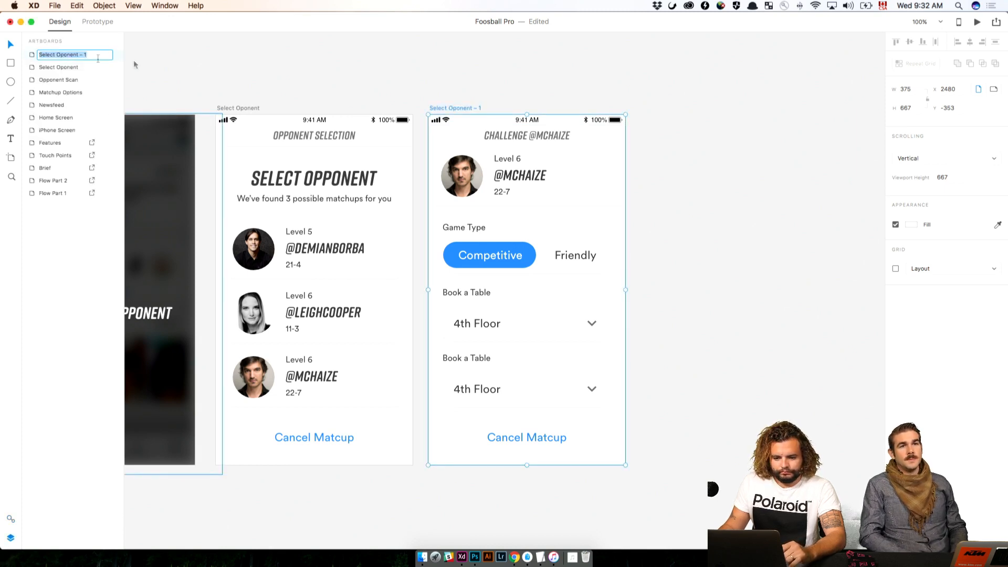
text(Ma)
text(t)
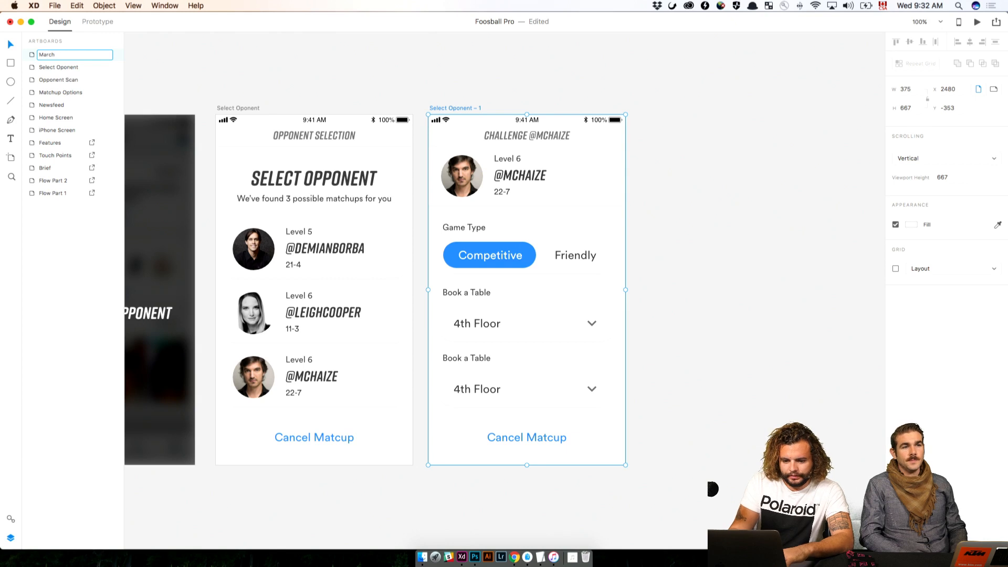
text(chup)
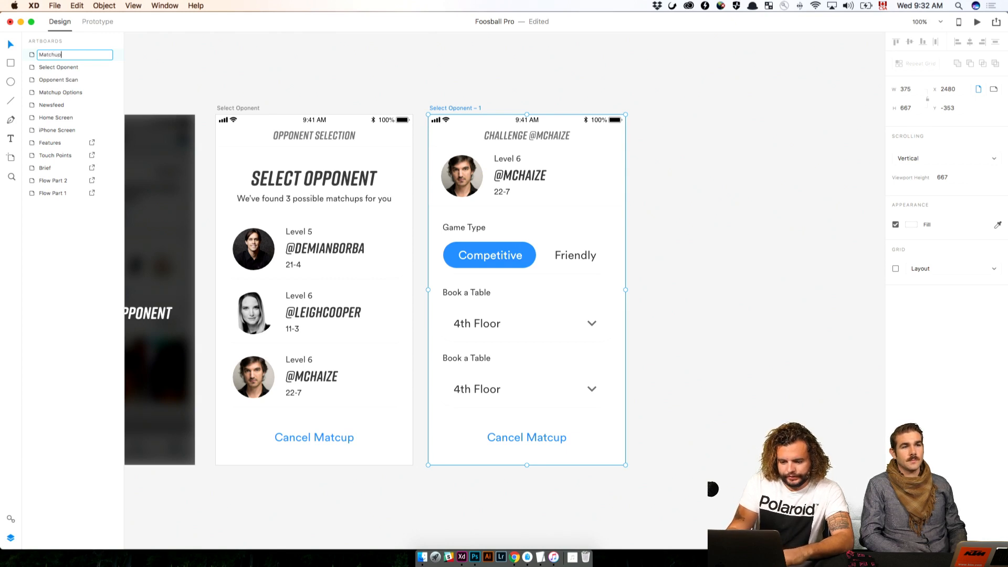
text( Se)
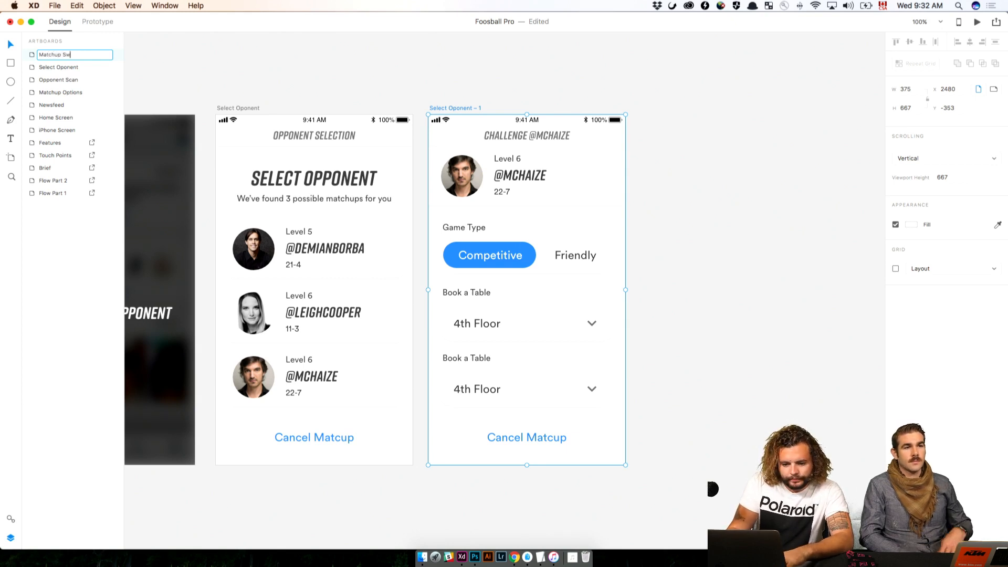
text(tup)
key(Return)
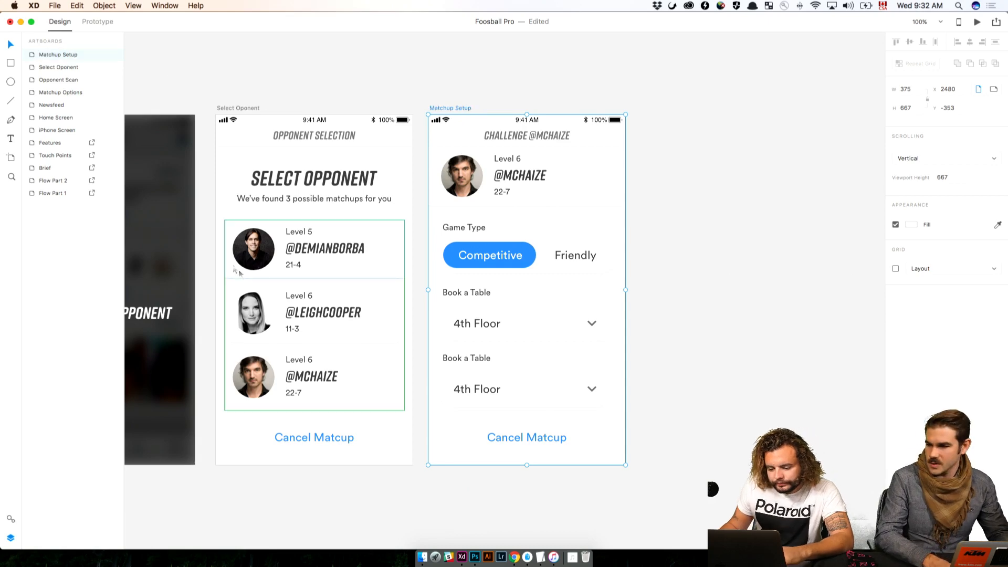
Replace the lower dropdown's "4th Floor" text on the Matchup Setup screen with a time range beginning "10:30 - 11:"
click(656, 311)
double_click(492, 391)
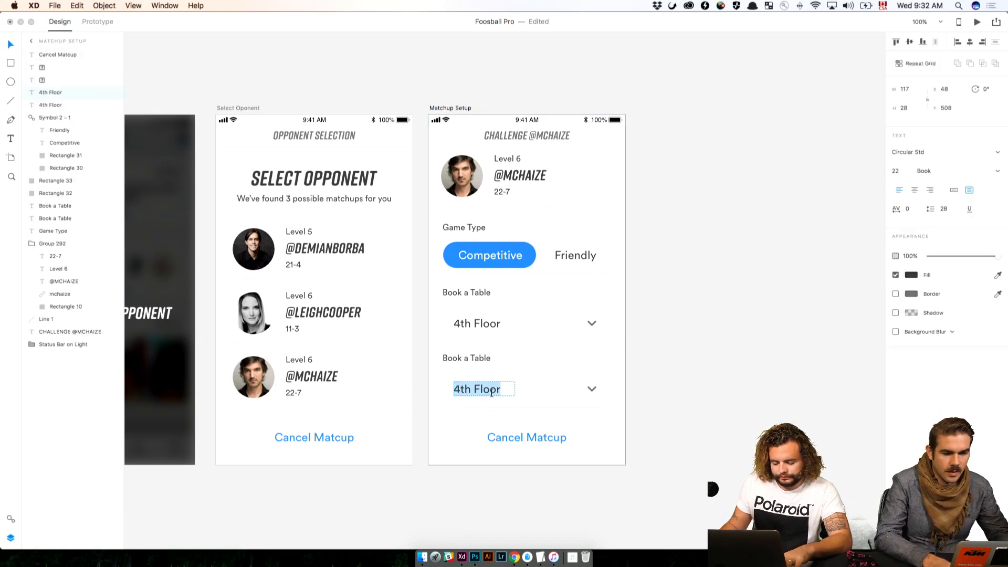
key(super+Tab)
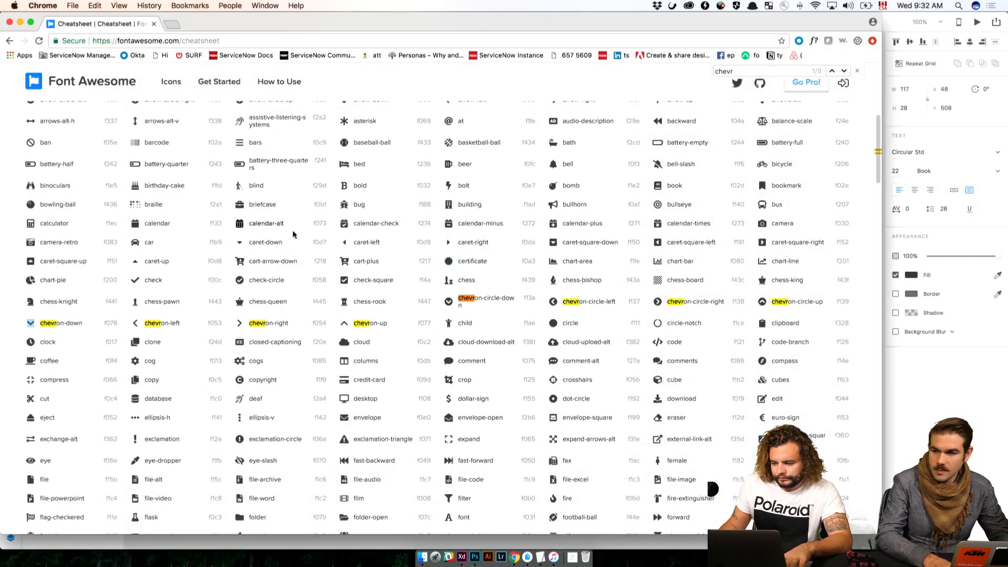
key(super+Tab)
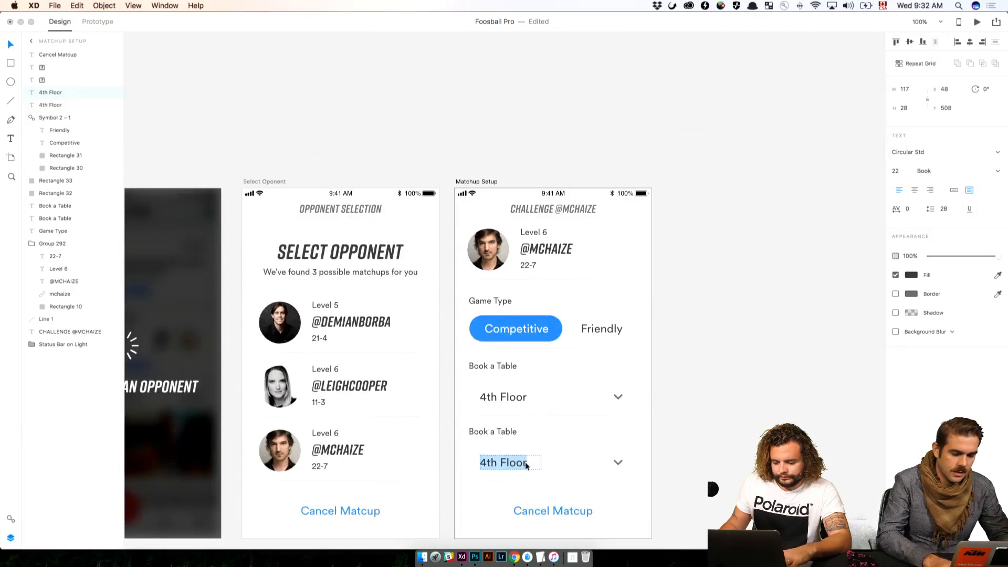
text(10:30-)
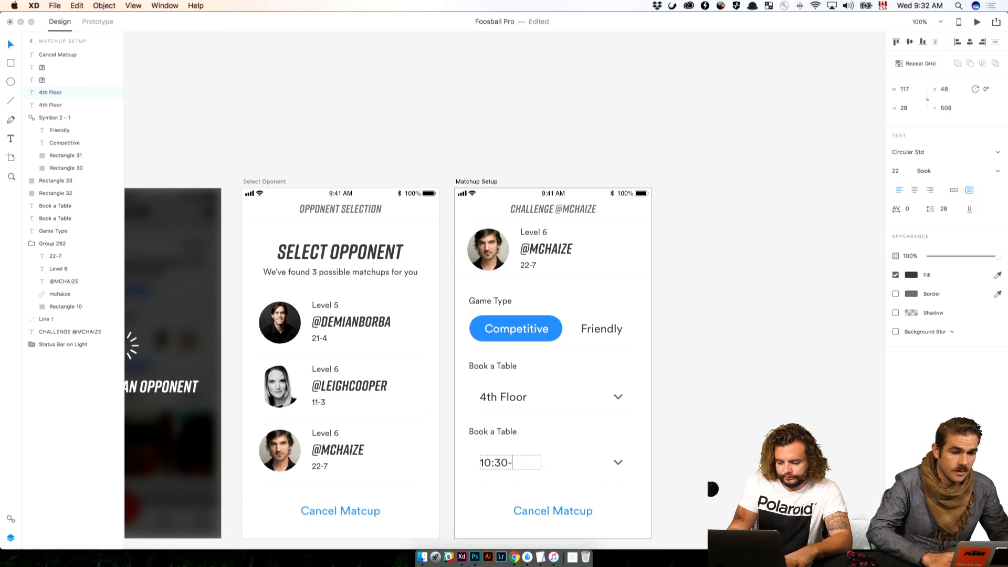
key(BackSpace)
text(- )
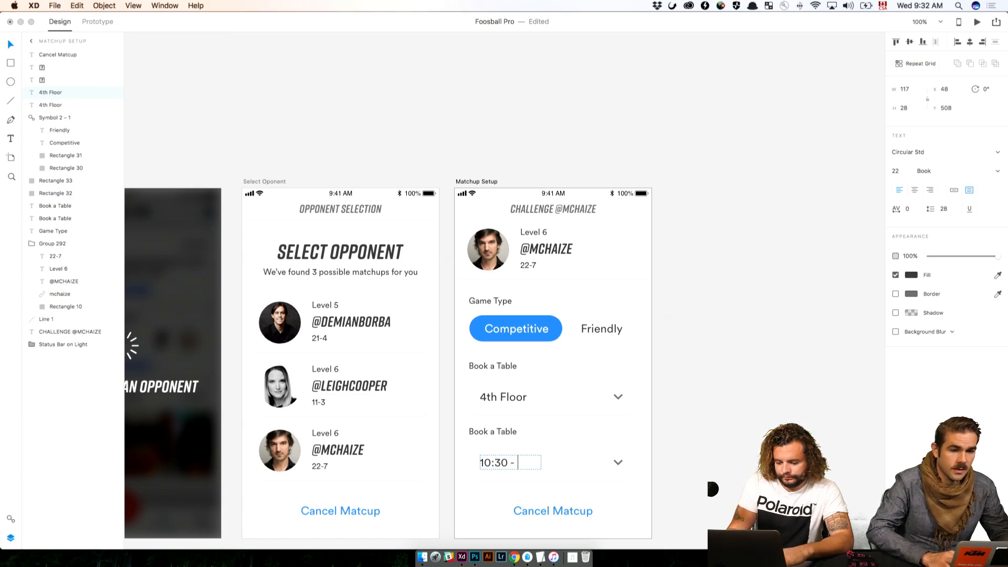
text(11:)
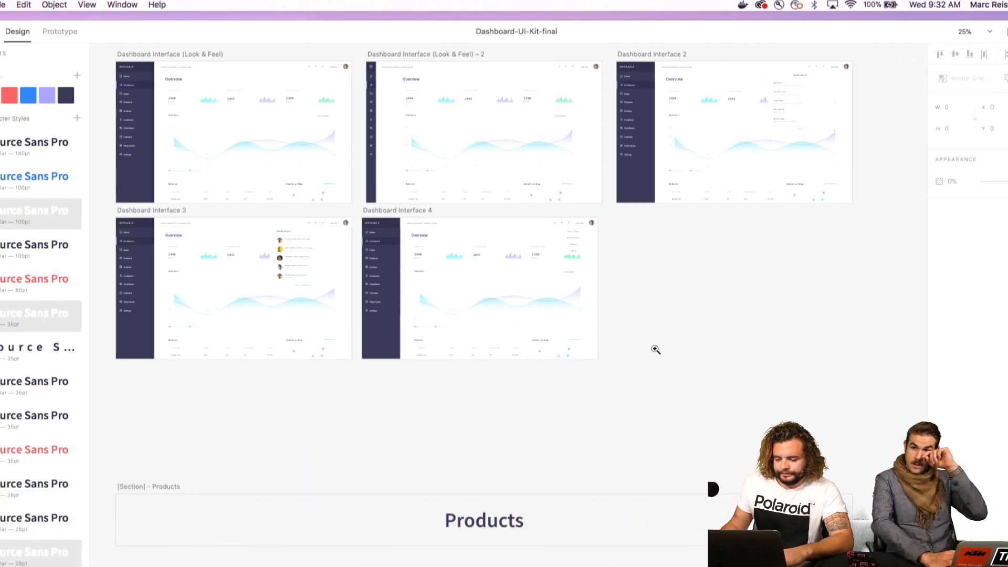
Examine the Dashboard Interface (Look & Feel) artboard up close in the Dashboard-UI-Kit-final document
click(304, 228)
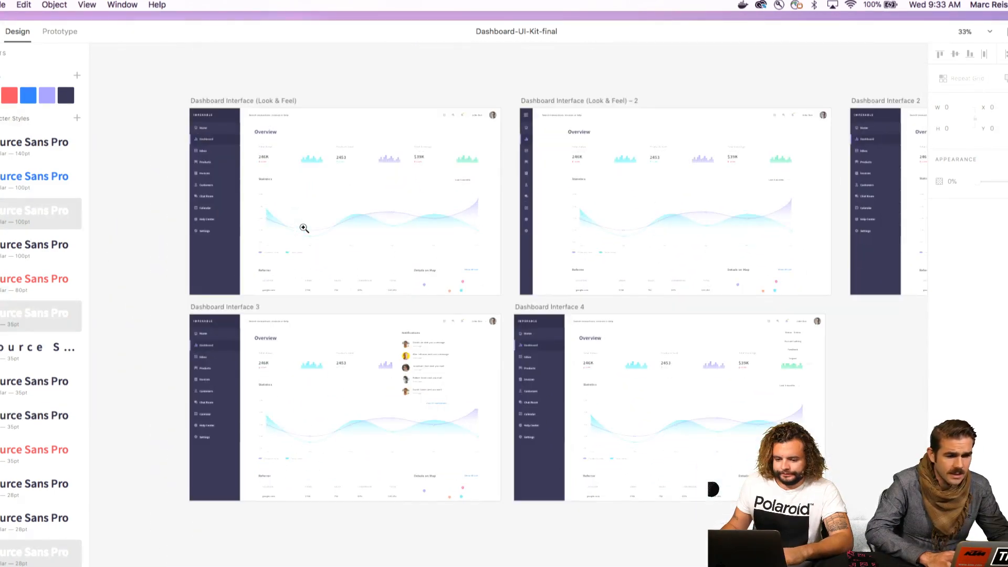
click(304, 228)
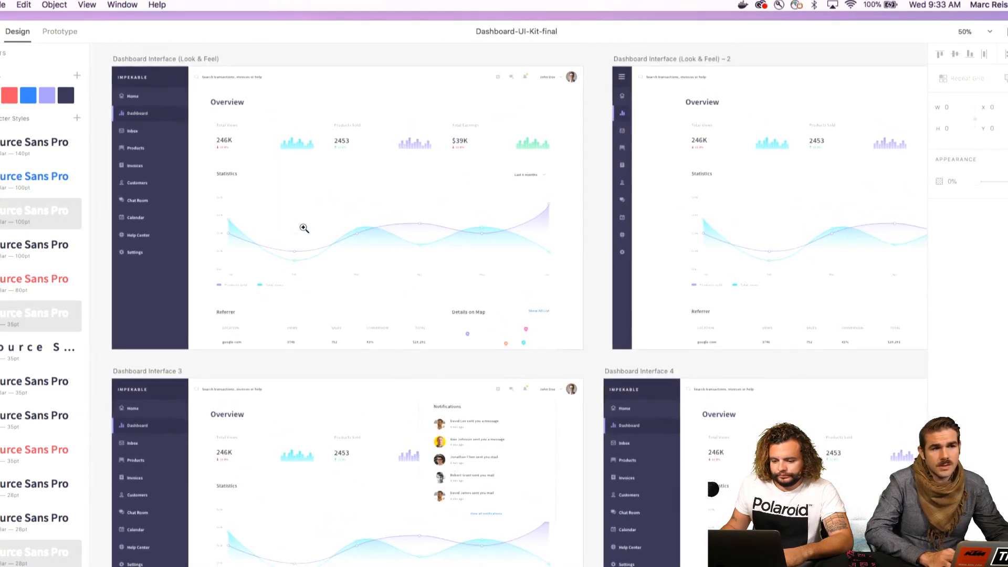
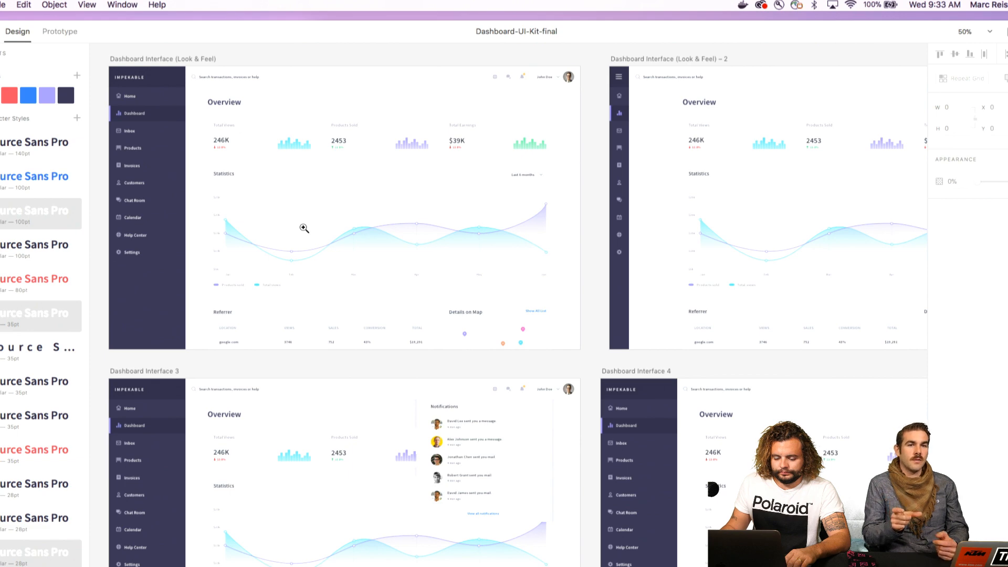
Examine the sidebar, Overview metrics and Statistics chart on the first Dashboard Interface artboard at 100% zoom
click(308, 190)
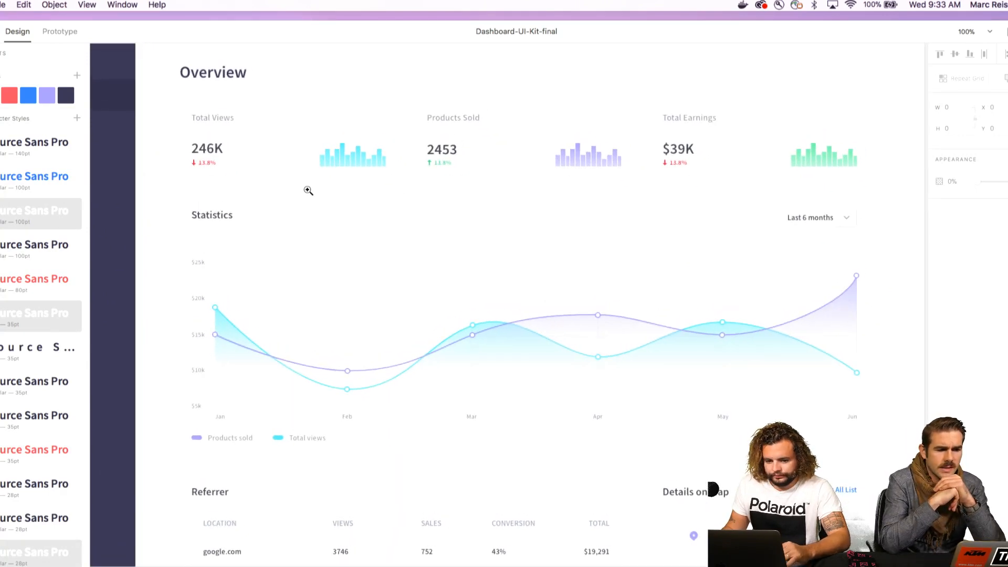
scroll(308, 190, left, 3)
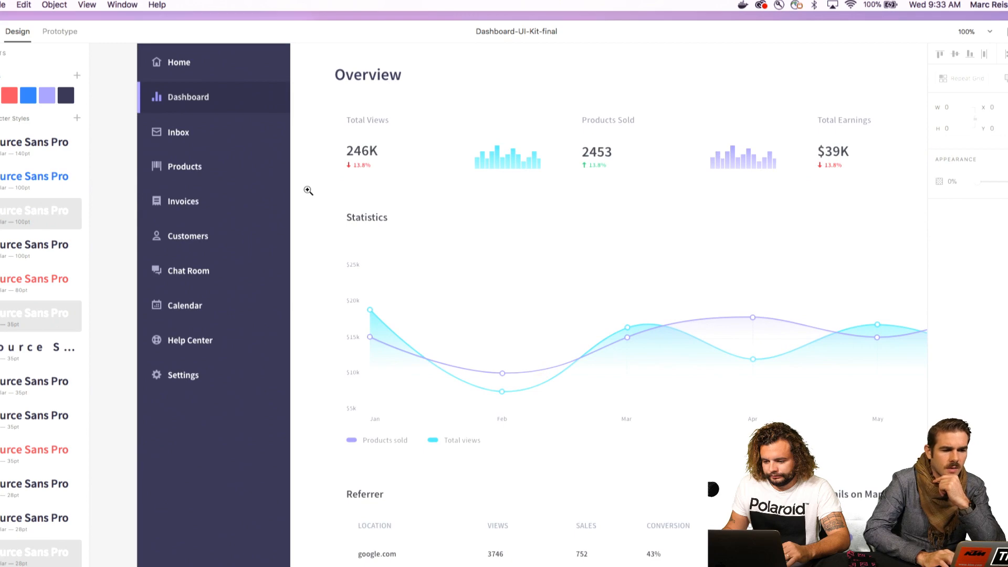
scroll(308, 191, right, 4)
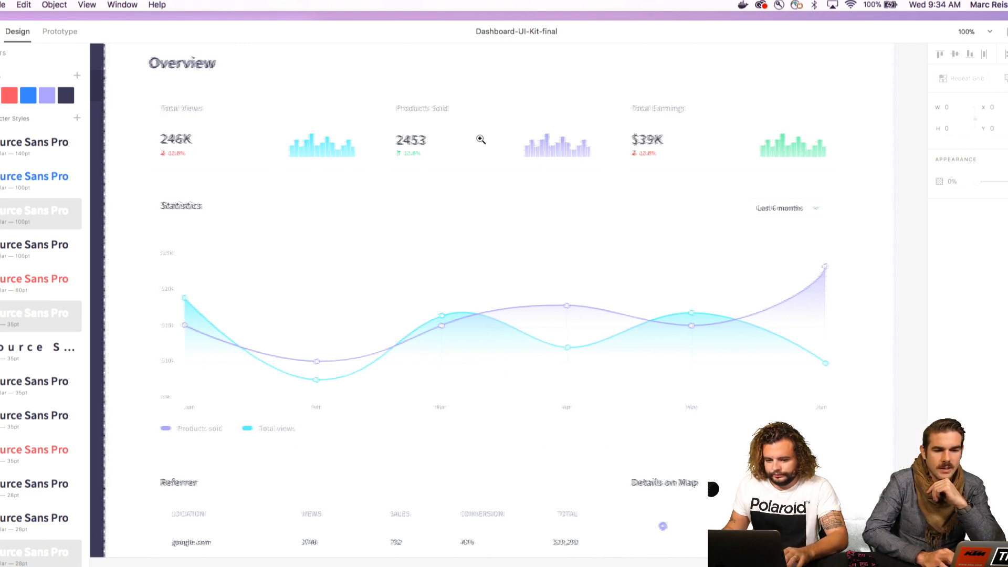
scroll(481, 139, right, 2)
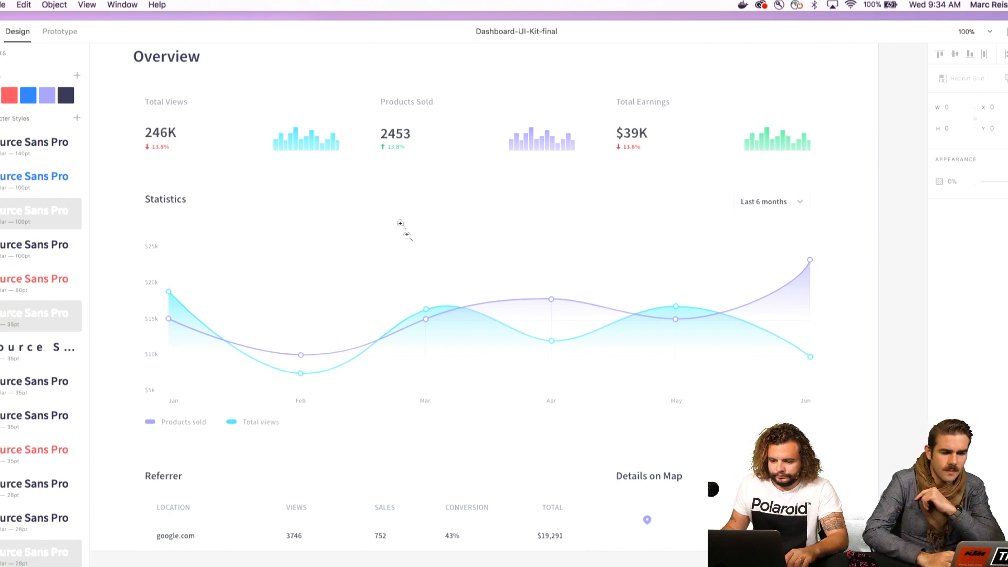
scroll(406, 304, down, 3)
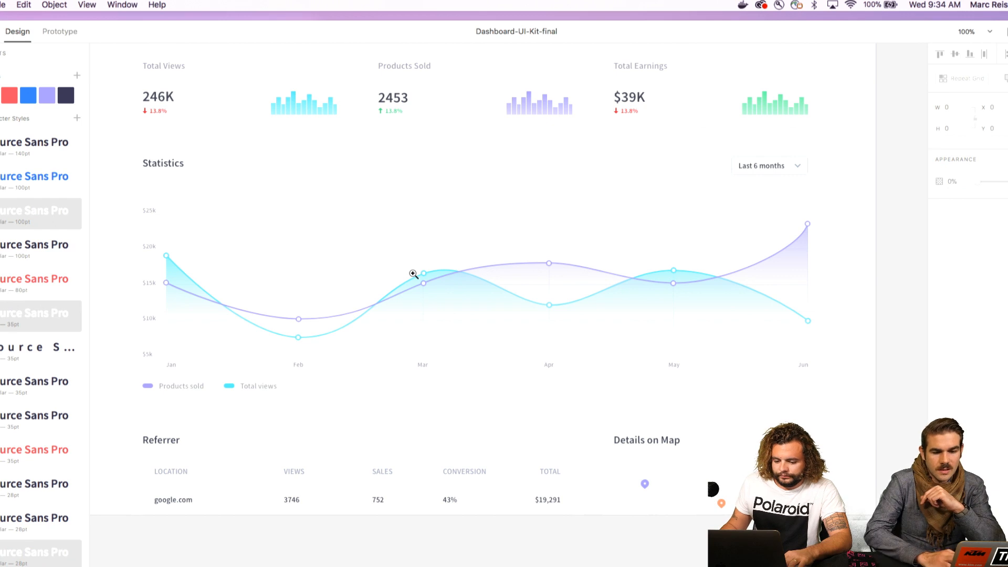
scroll(414, 273, down, 2)
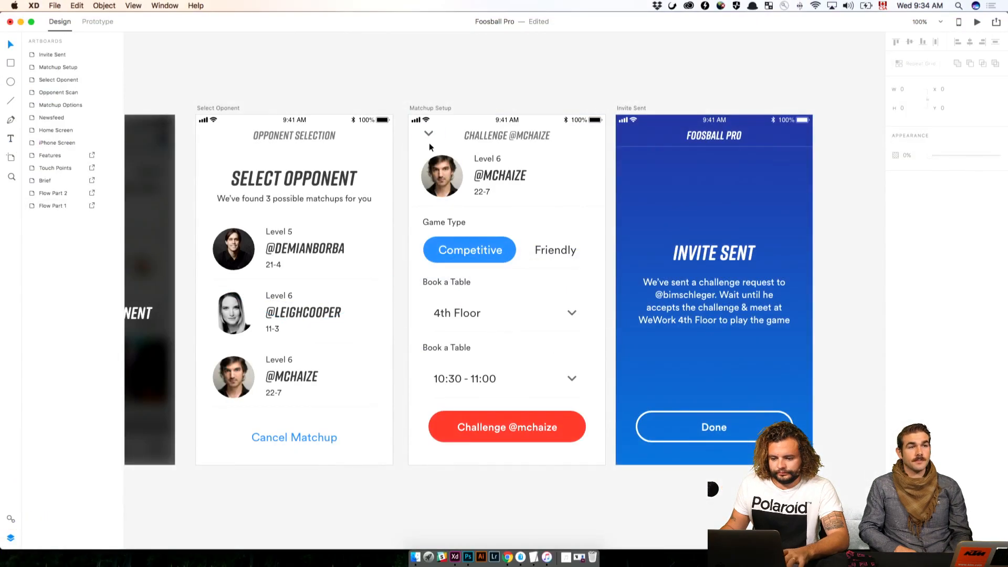
Replace the down chevron in the Matchup Setup screen's header with a left-pointing chevron
click(429, 136)
double_click(437, 133)
key(super+v)
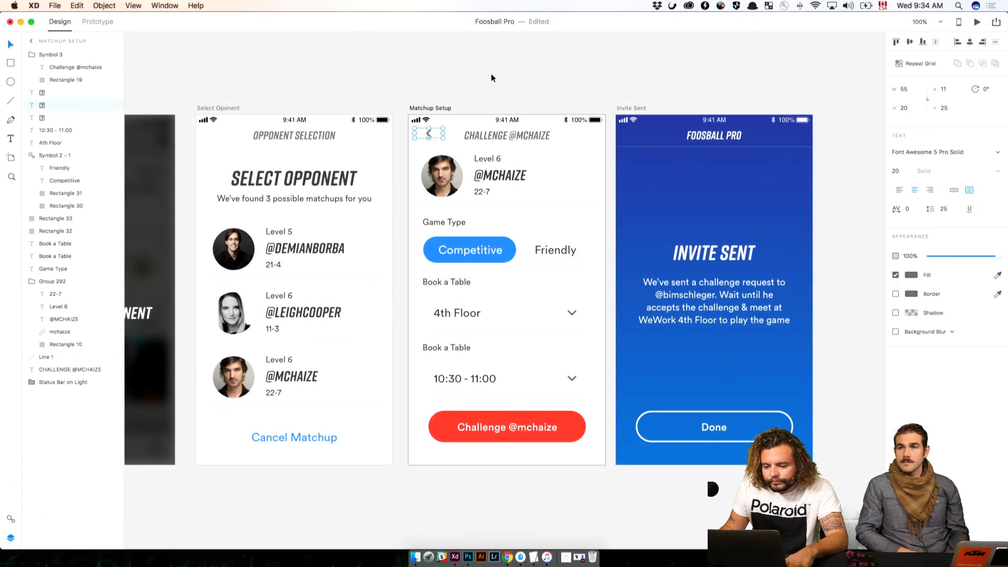
click(492, 77)
click(440, 137)
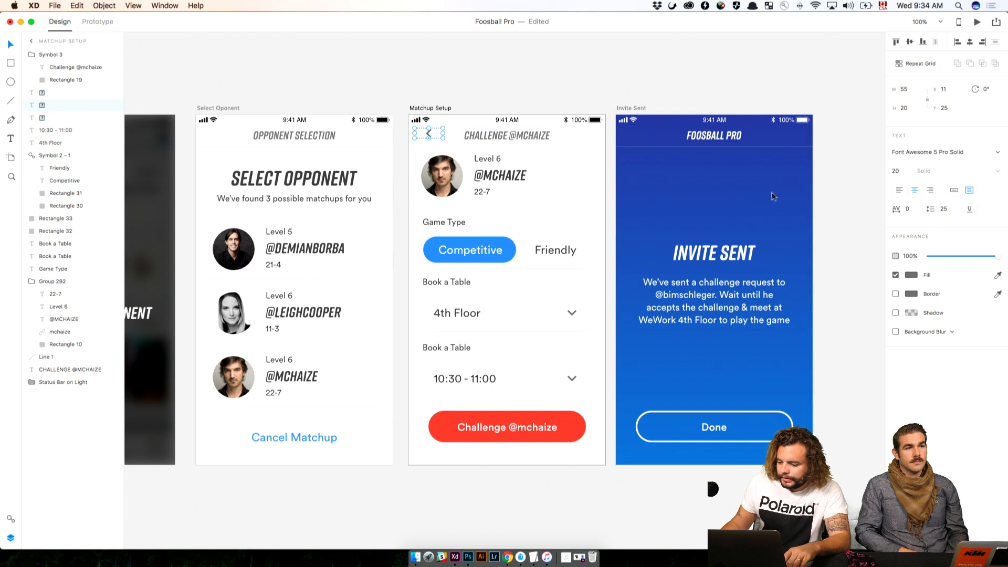
Left-align the header's back chevron in its text box and position it at X 13, Y 26
click(899, 192)
key(Left)
key(Left)
key(Left)
key(Down)
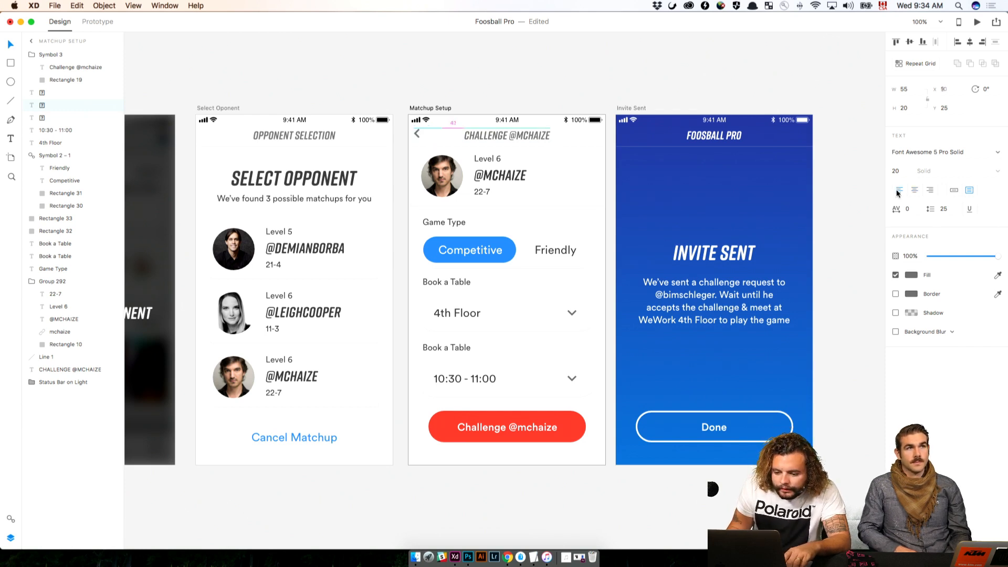
key(Right)
key(Right)
key(Right)
key(Right)
key(Right)
key(Right)
key(Right)
key(Right)
key(Right)
key(Right)
key(Right)
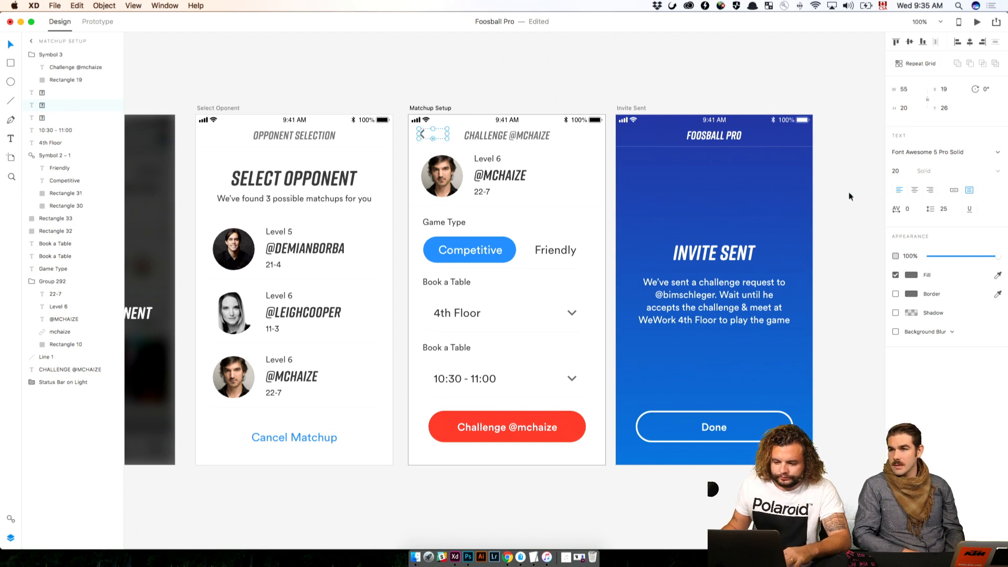
key(shift+Left)
key(Right)
key(Right)
key(Right)
key(Right)
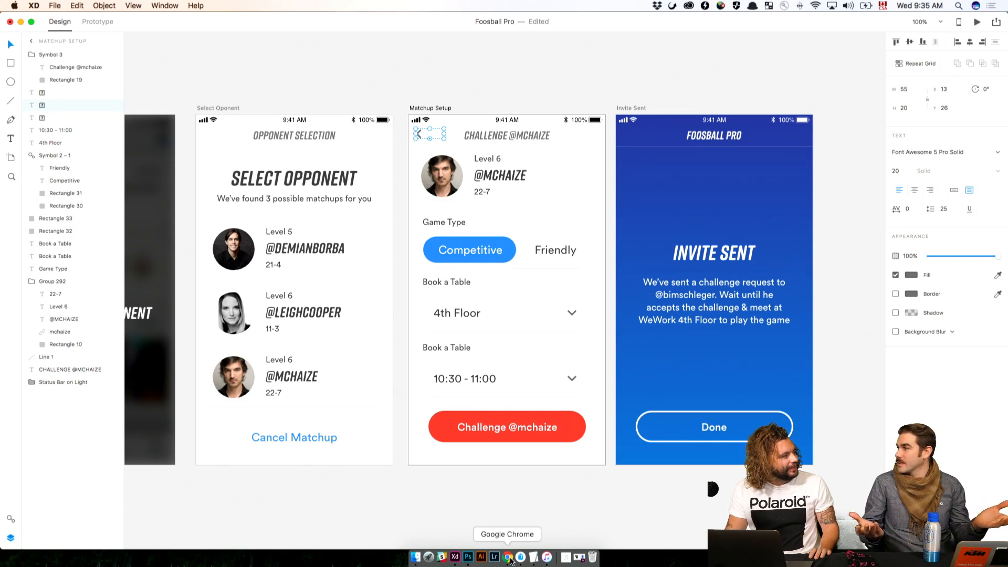
Switch to the Font Awesome cheatsheet in Chrome, search it for "bell" and select the regular bell glyph
click(508, 557)
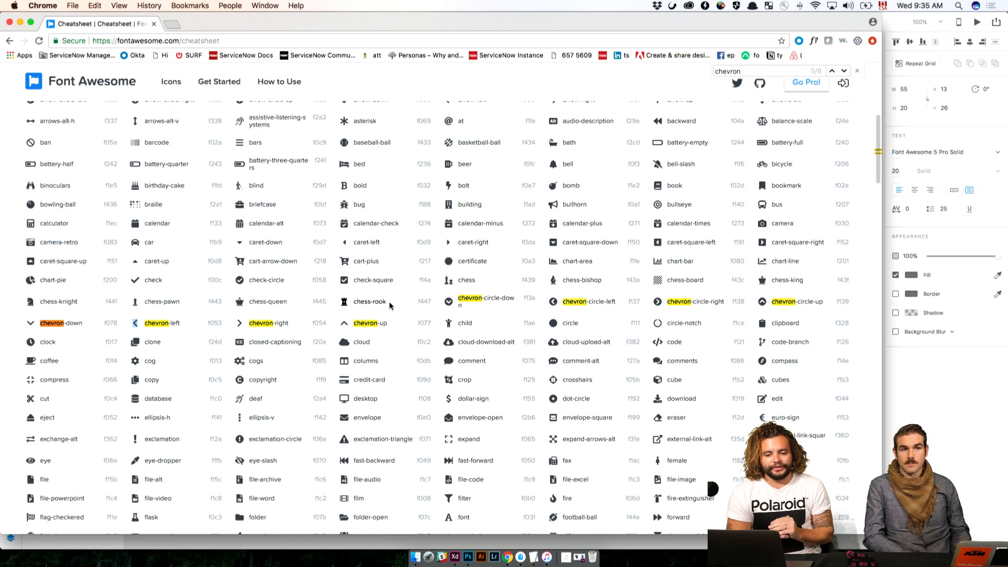
key(super+Tab)
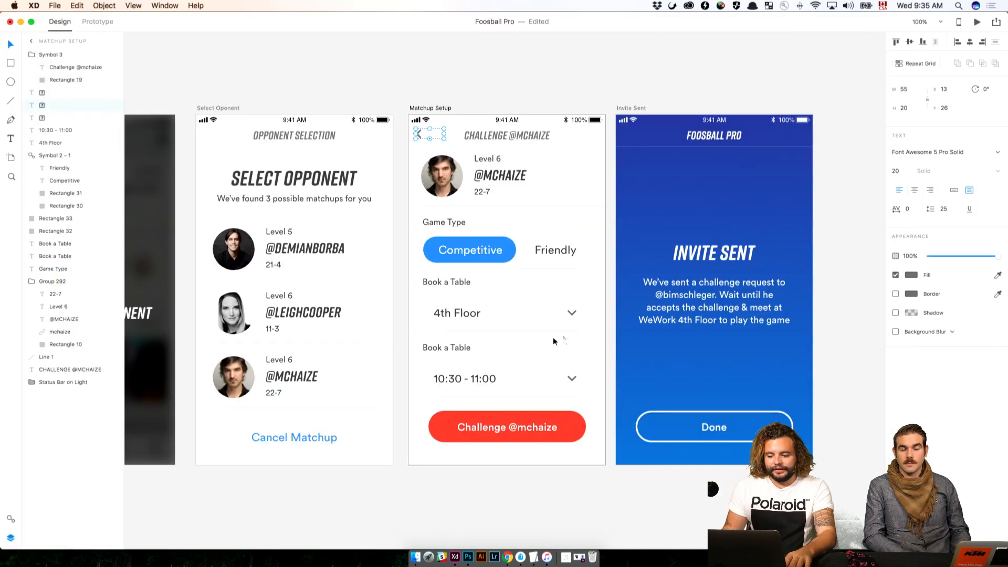
key(super+Tab)
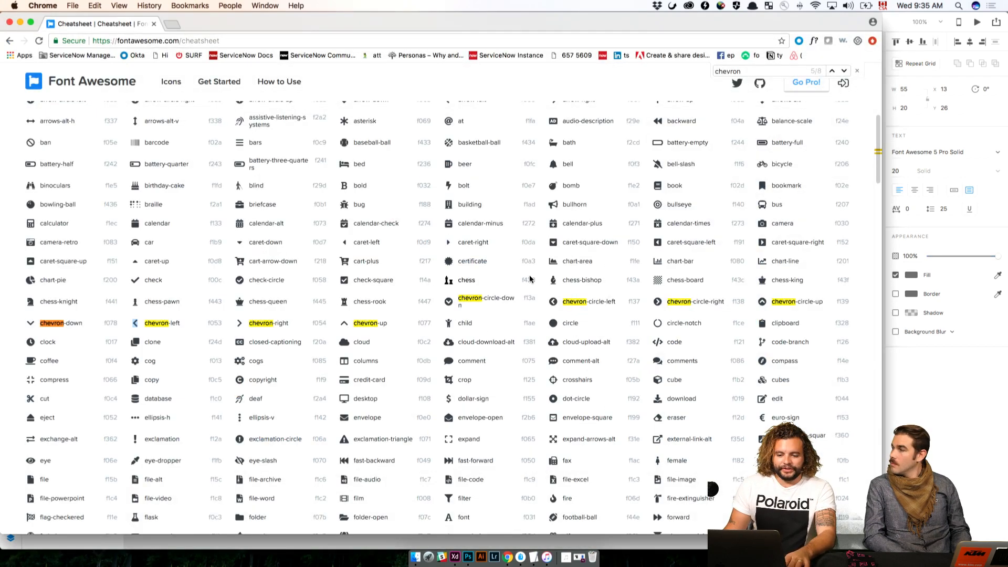
scroll(582, 254, up, 3)
scroll(583, 253, up, 3)
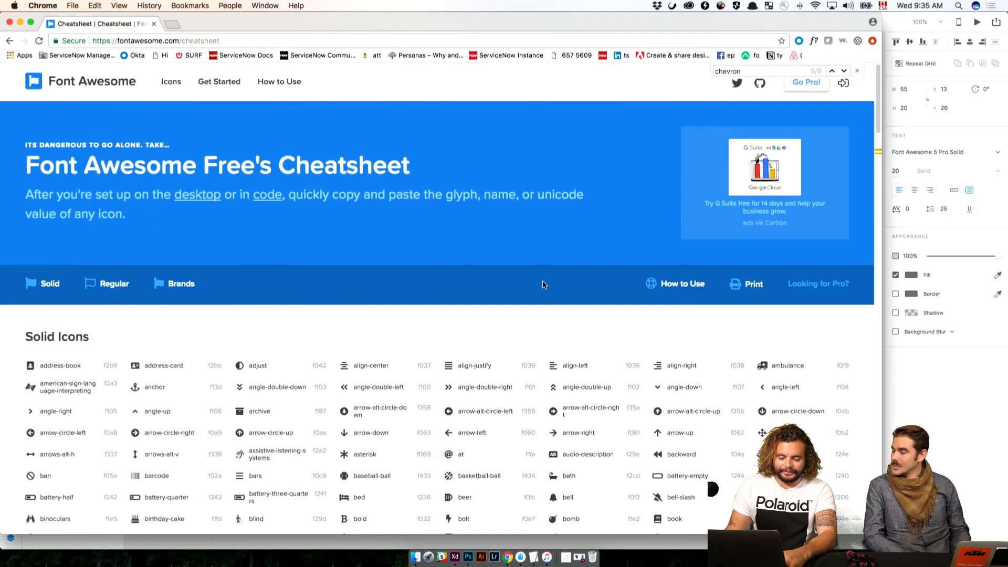
key(super+f)
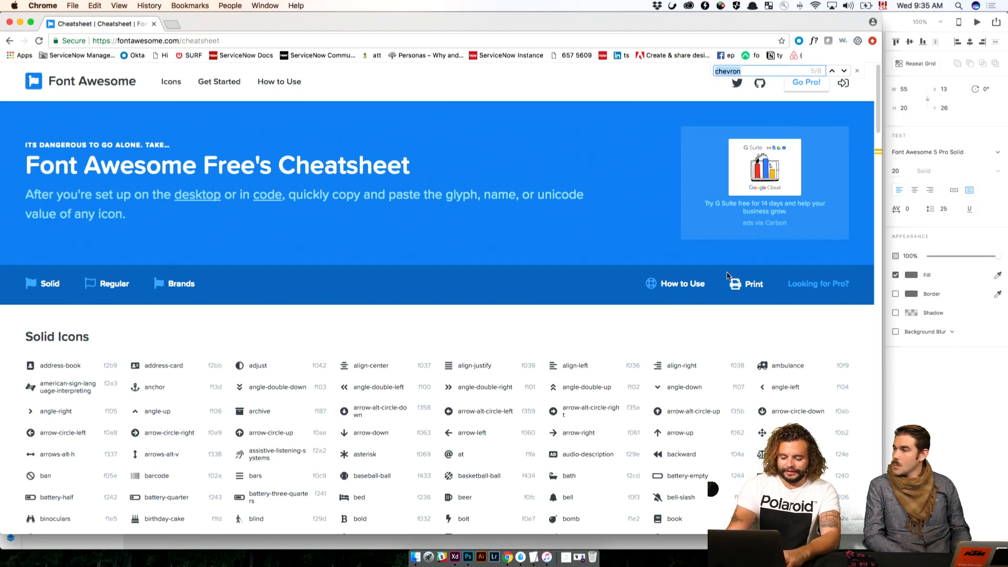
text(bell)
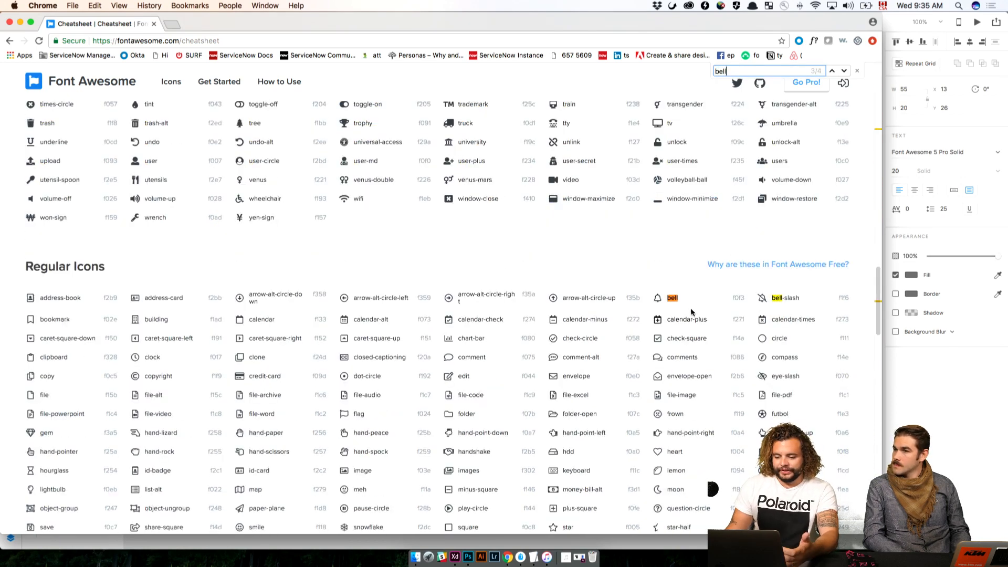
double_click(659, 297)
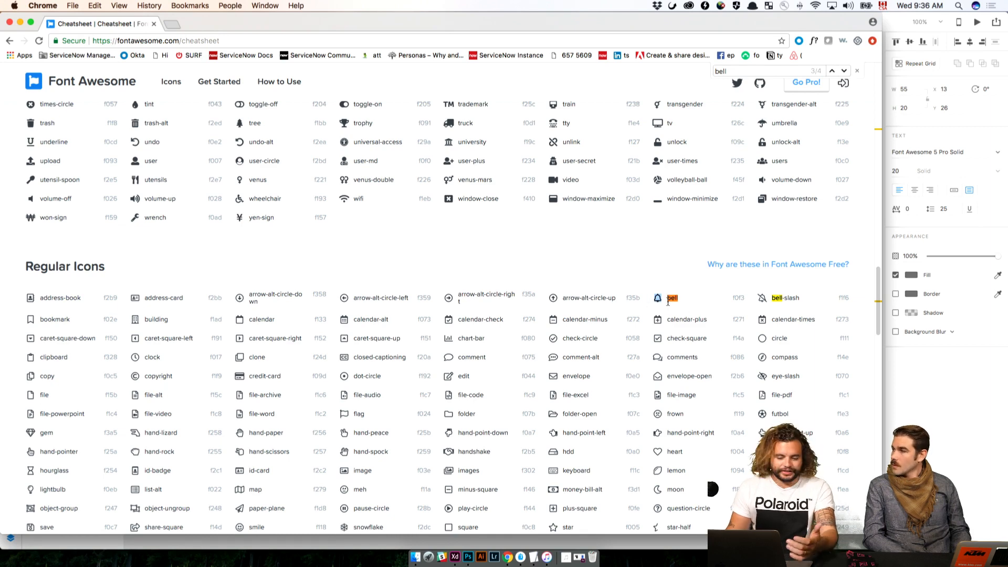
Back in Adobe XD, narrow the back chevron's text box so it fits closely around the icon
key(super+Tab)
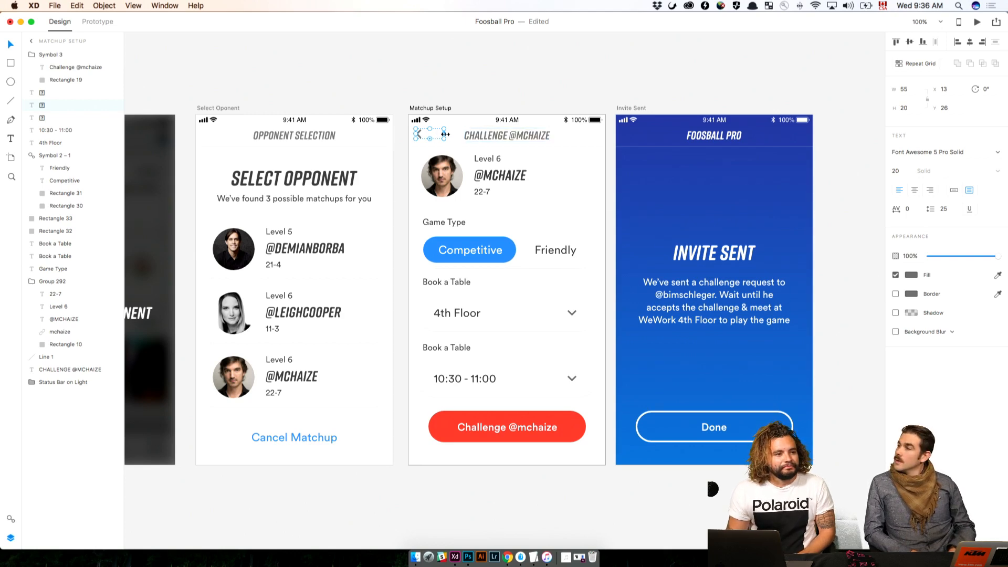
drag(446, 134, 431, 132)
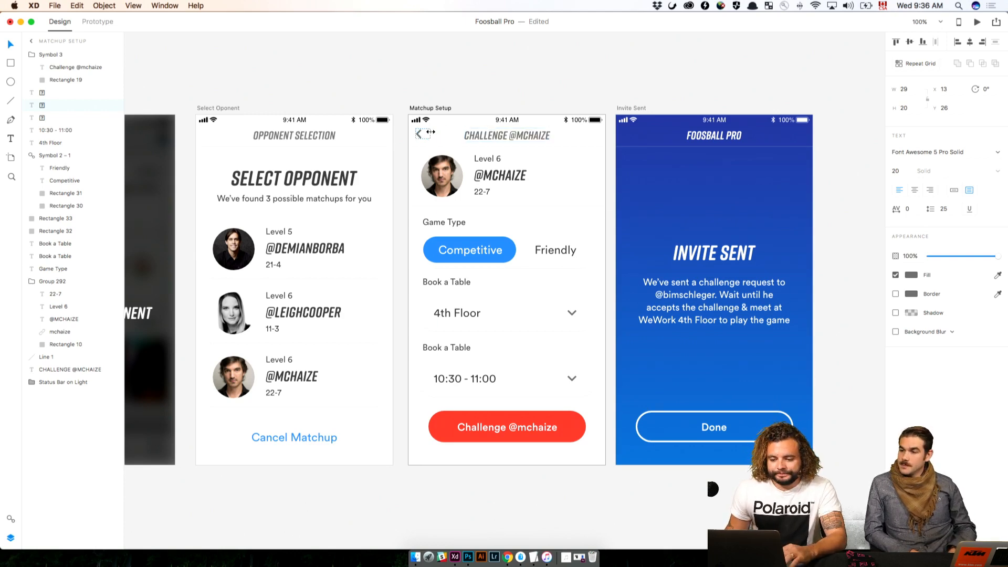
click(473, 86)
Duplicate the Matchup Setup artboard and place the copy directly below the original at Y 354
drag(533, 79, 319, 198)
drag(611, 215, 341, 207)
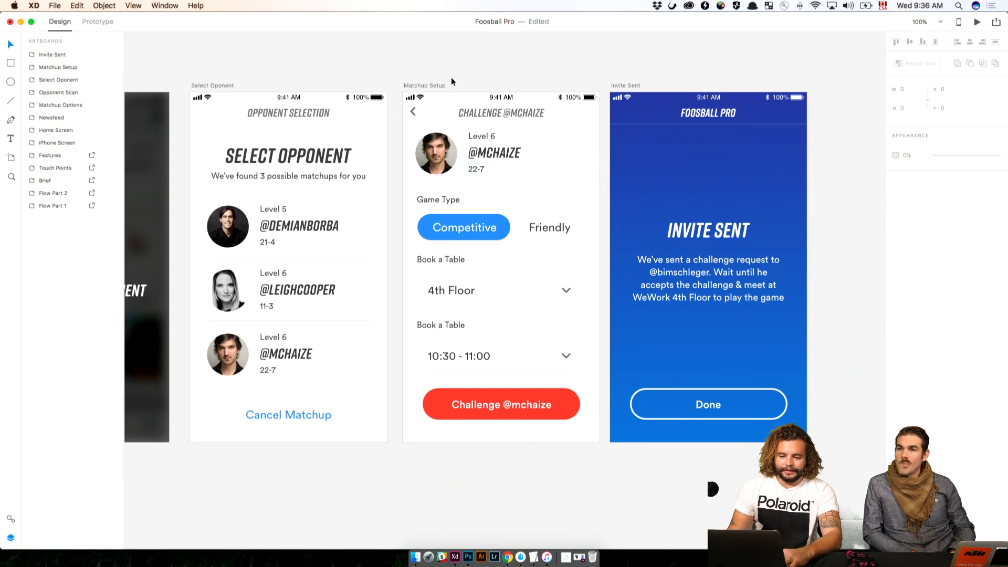
drag(451, 79, 409, 66)
key(super+minus)
drag(384, 100, 613, 99)
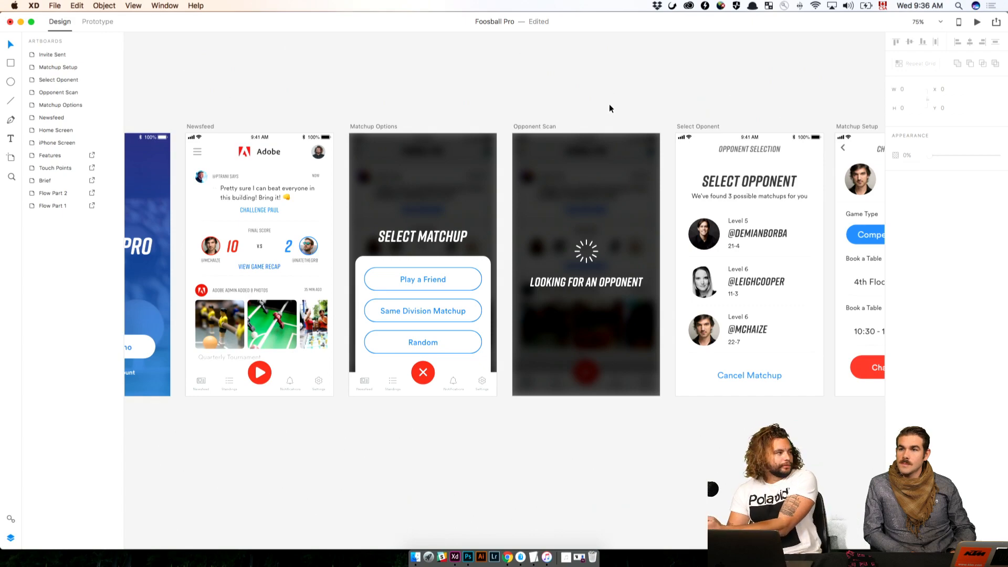
drag(639, 100, 313, 68)
drag(604, 103, 469, 63)
click(391, 63)
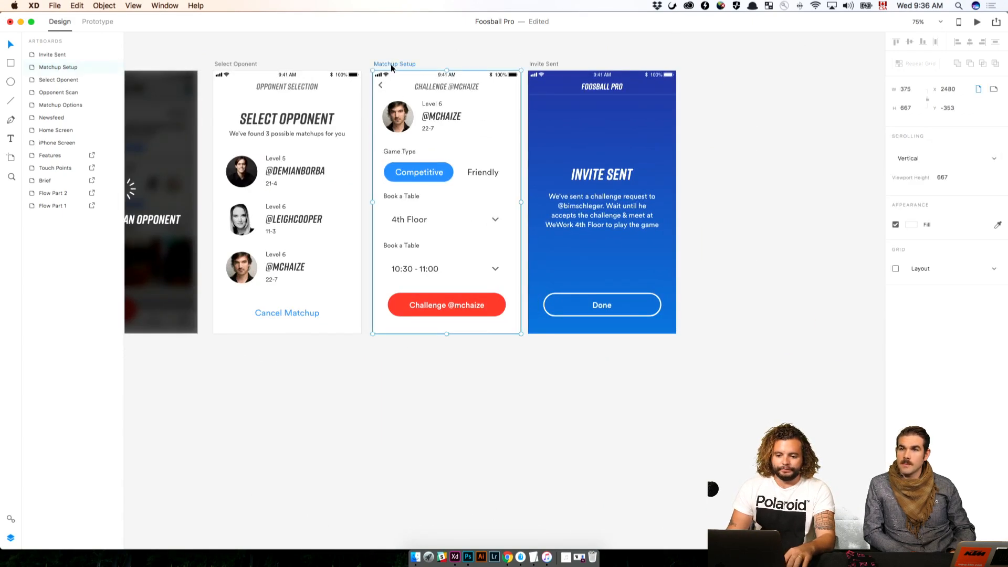
drag(390, 64, 402, 325)
key(shift+Down)
key(shift+Down)
key(shift+Down)
key(shift+Down)
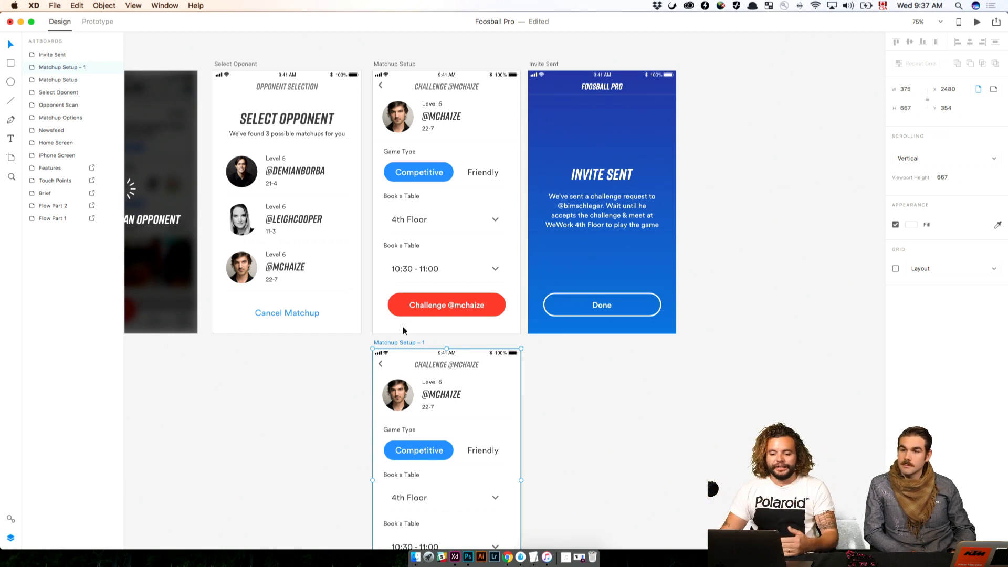
click(606, 363)
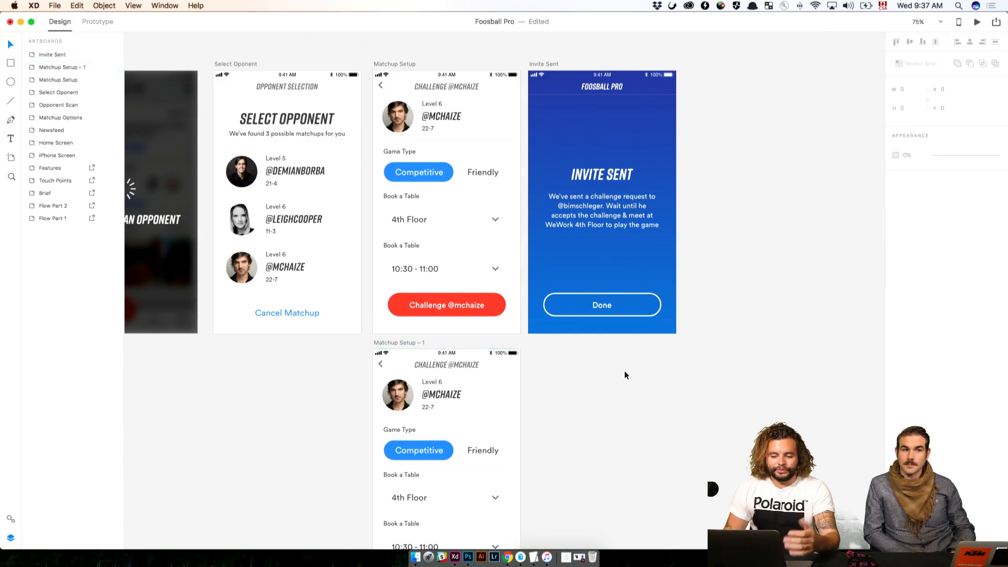
Move the blue pill in the copied screen's Game Type toggle behind Friendly and narrow it to 143 wide at X 208
key(super+plus)
key(super+plus)
key(super+plus)
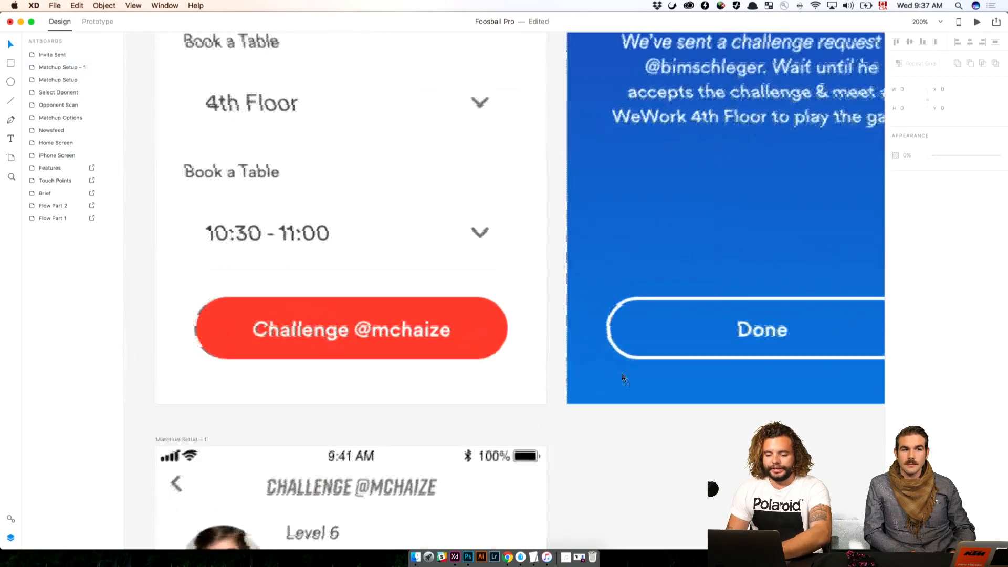
drag(617, 471, 623, 202)
click(441, 313)
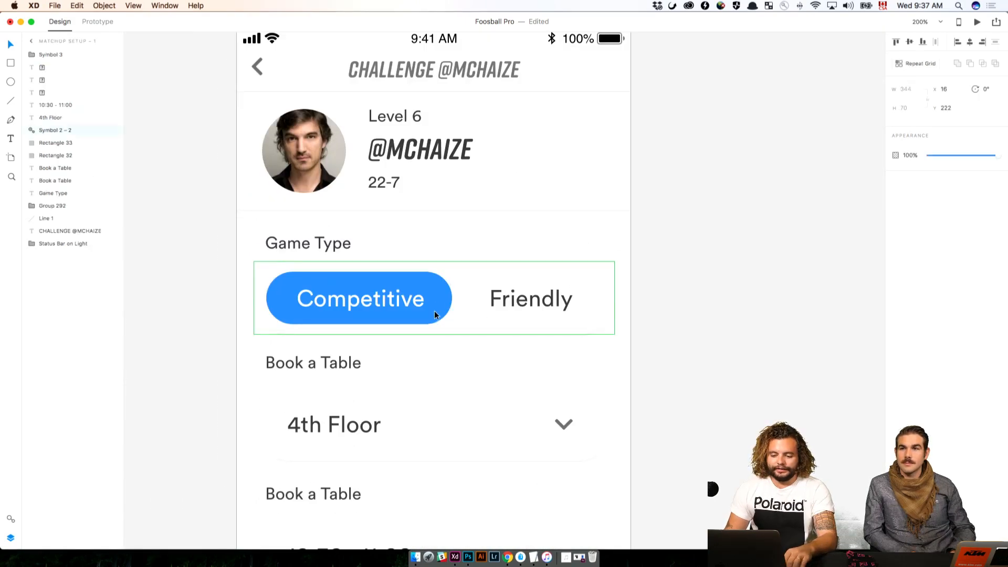
double_click(441, 313)
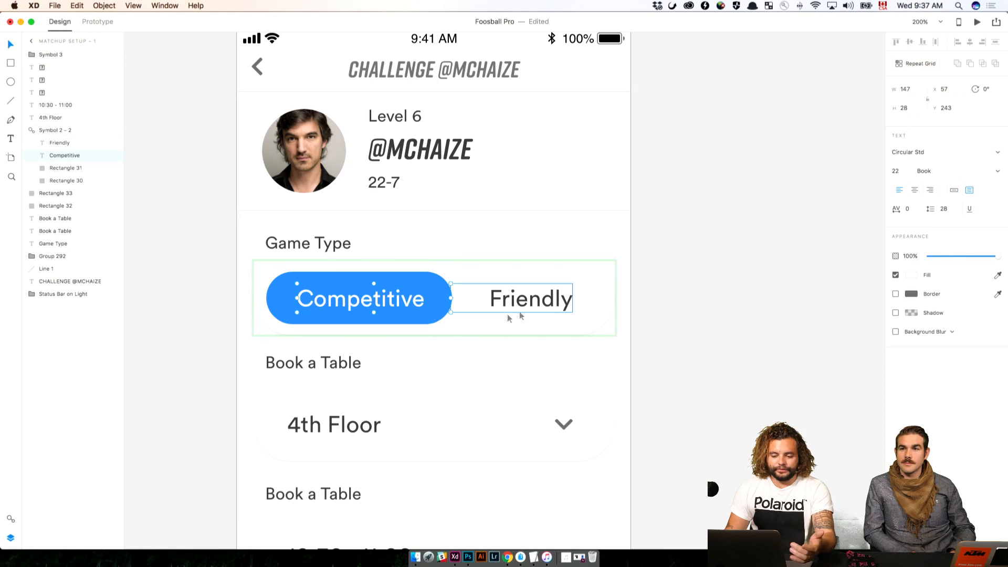
click(63, 168)
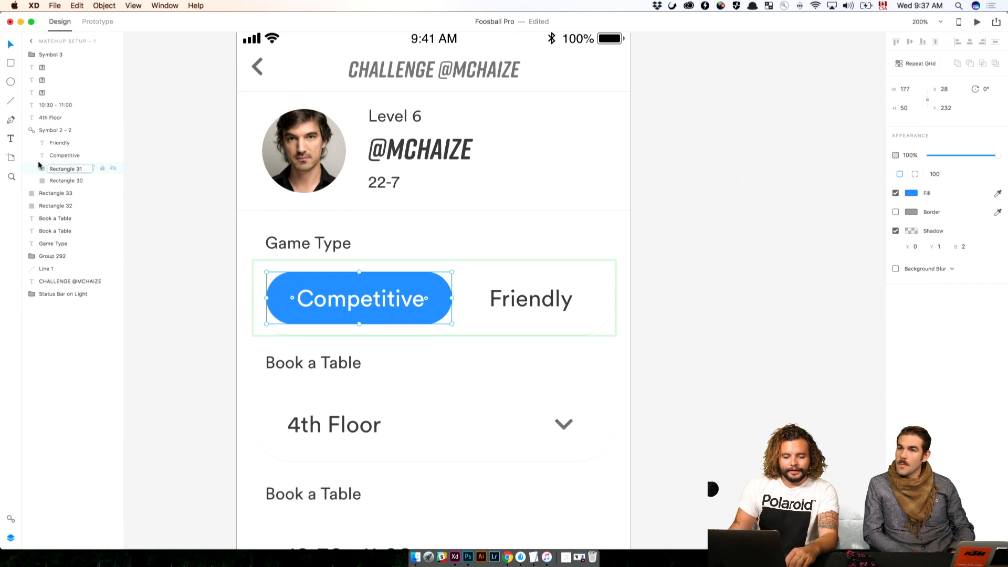
click(42, 168)
key(shift+Right)
key(shift+Right)
key(shift+Right)
key(shift+Right)
key(shift+Right)
key(shift+Right)
key(shift+Right)
key(shift+Right)
key(shift+Right)
key(shift+Right)
key(shift+Right)
key(shift+Right)
key(shift+Right)
key(shift+Right)
key(shift+Right)
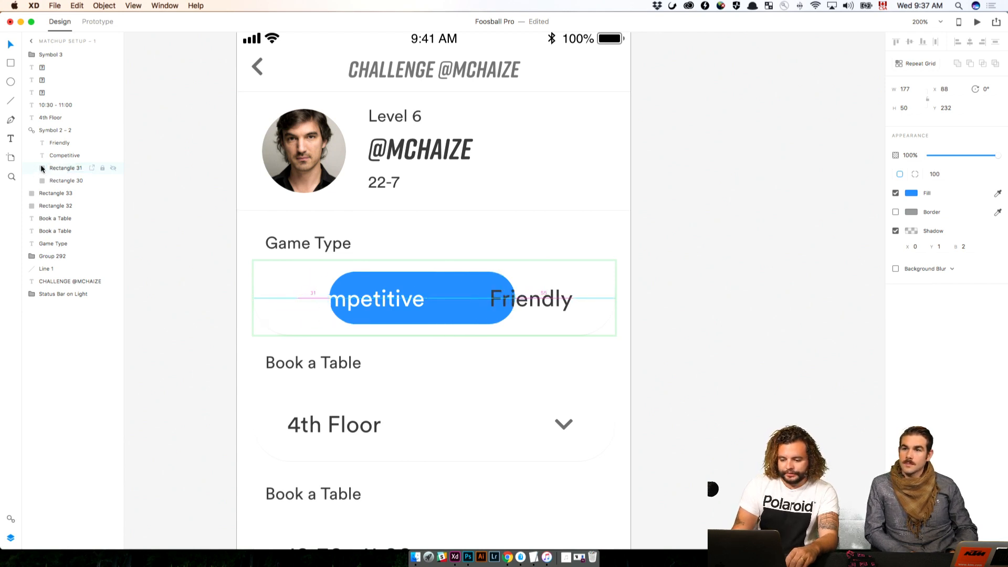
key(Left)
key(Left)
key(Left)
key(Left)
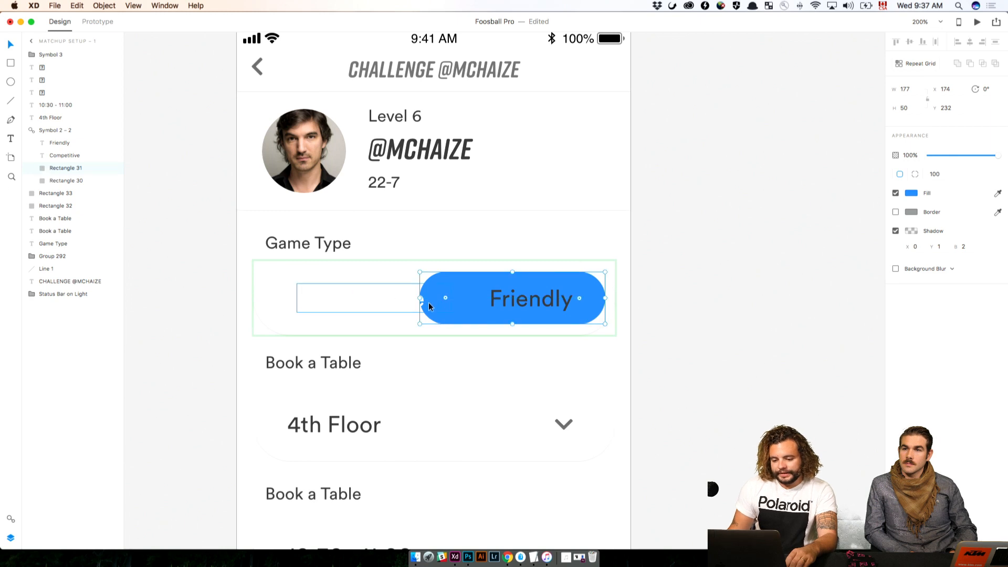
drag(422, 299, 454, 296)
click(466, 319)
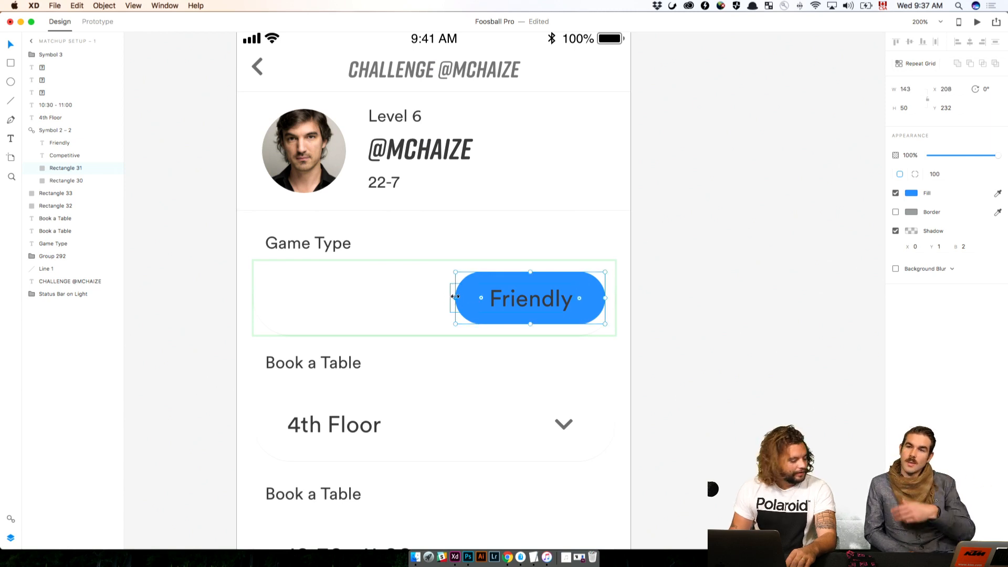
Try to change the fill colour of the Friendly text on the blue pill
click(504, 297)
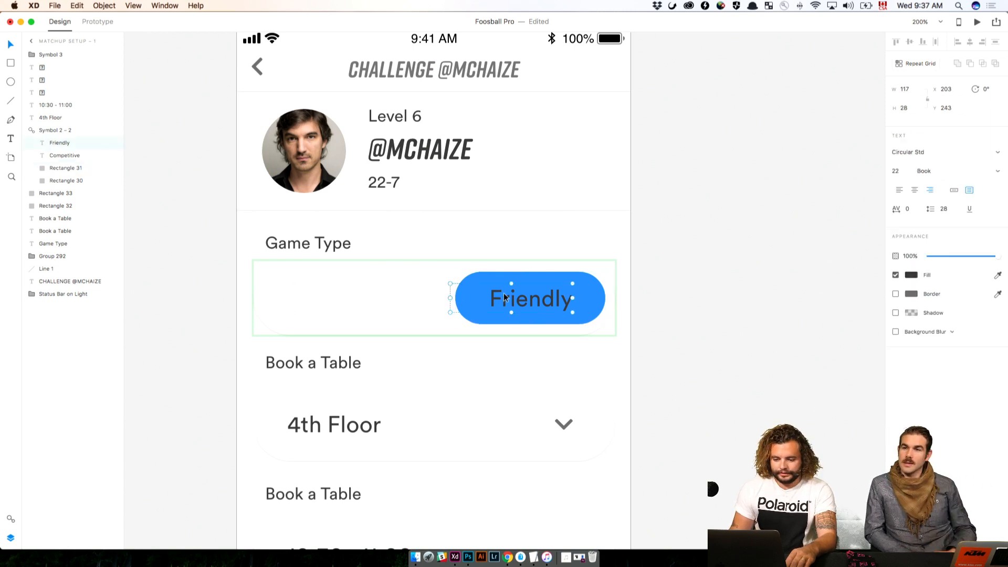
click(912, 275)
key(super+c)
click(701, 314)
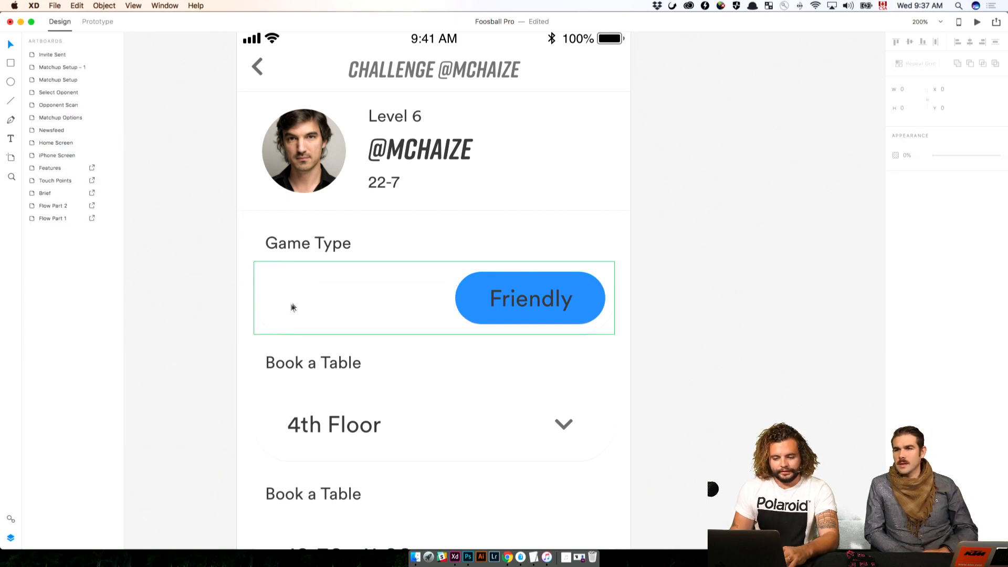
Recolour the Competitive text in the copied screen's Game Type toggle to dark grey
click(291, 306)
double_click(395, 291)
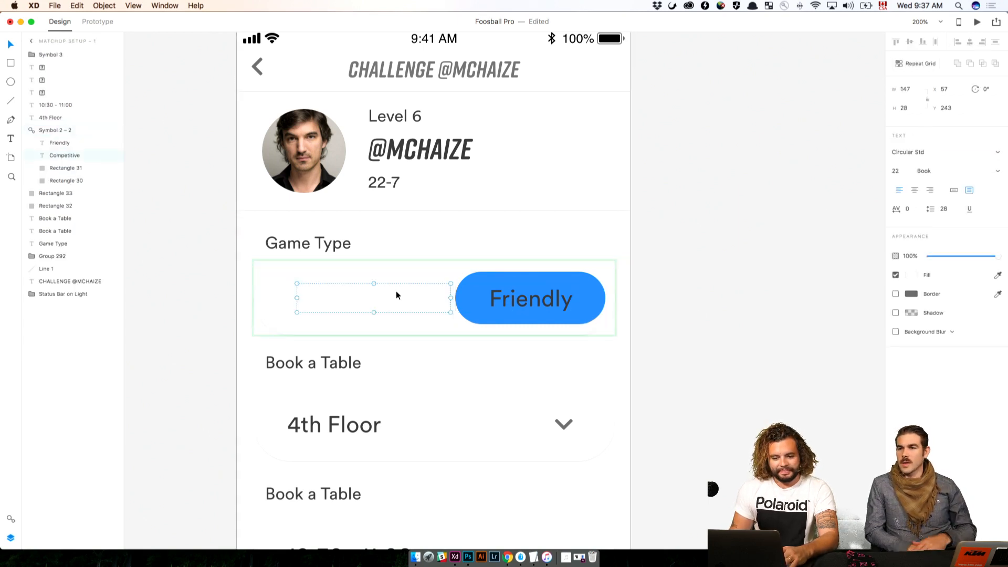
click(910, 276)
key(super+v)
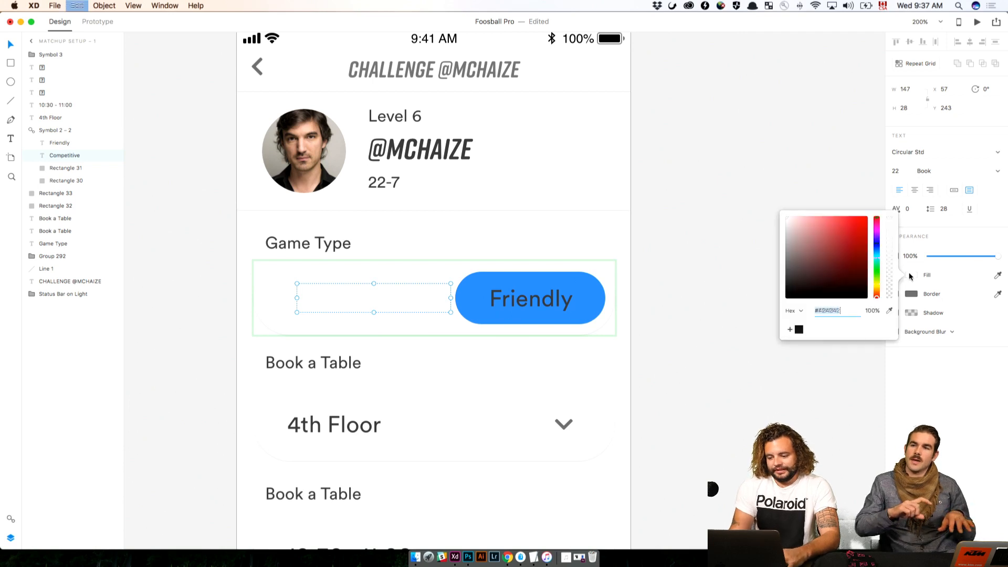
key(Return)
click(704, 315)
Change the Friendly text on the blue pill to white in the copied screen's Game Type toggle
click(535, 295)
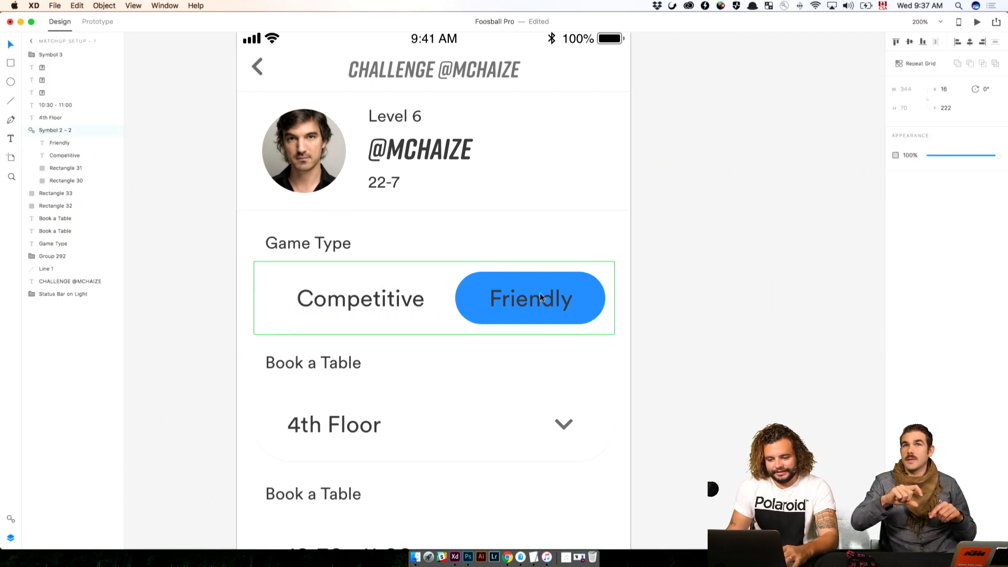
double_click(536, 296)
click(912, 275)
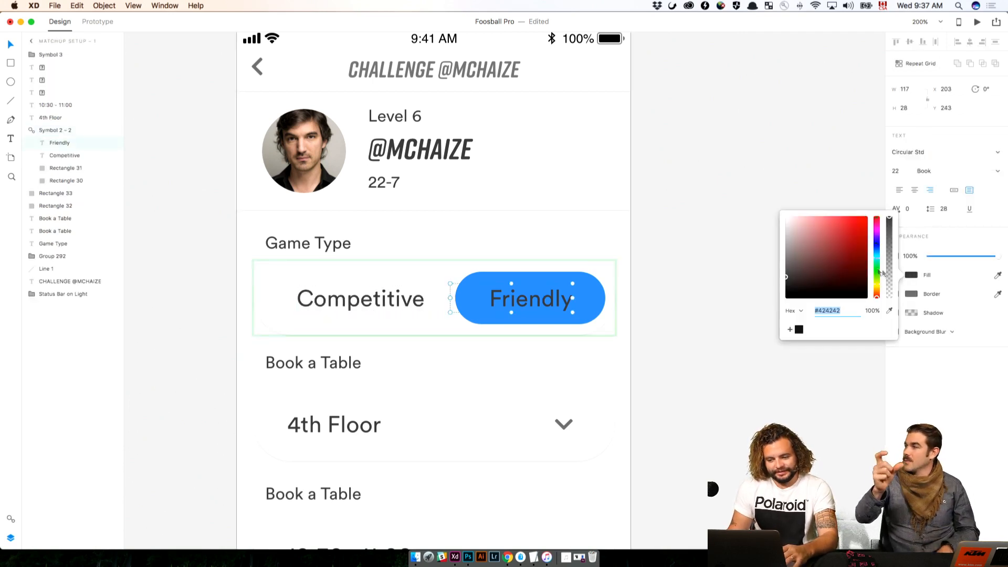
click(814, 245)
click(689, 154)
key(super+1)
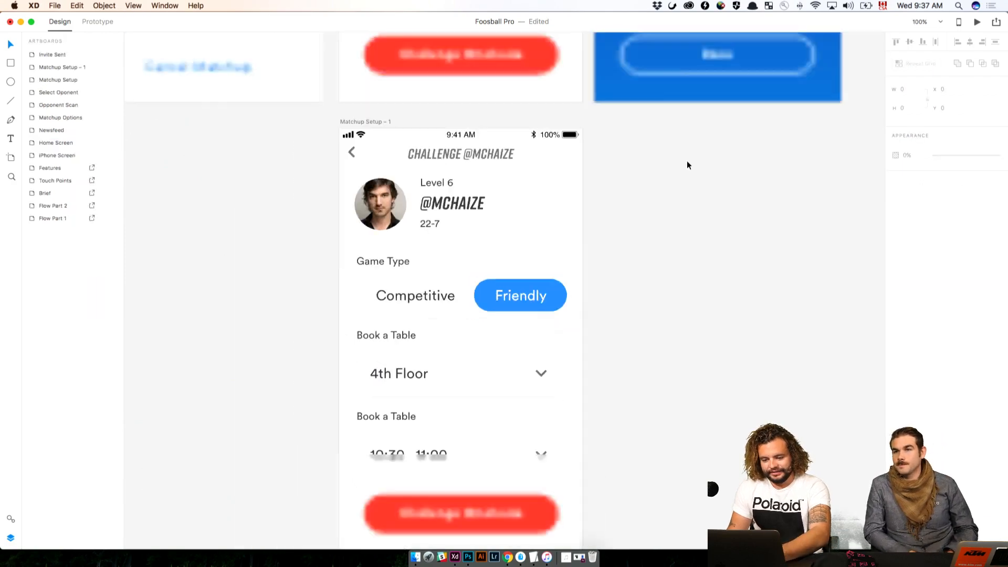
Compare the toggle on both Matchup Setup screens, and undo the text colour and pill changes back to the Competitive selection
drag(686, 185, 741, 288)
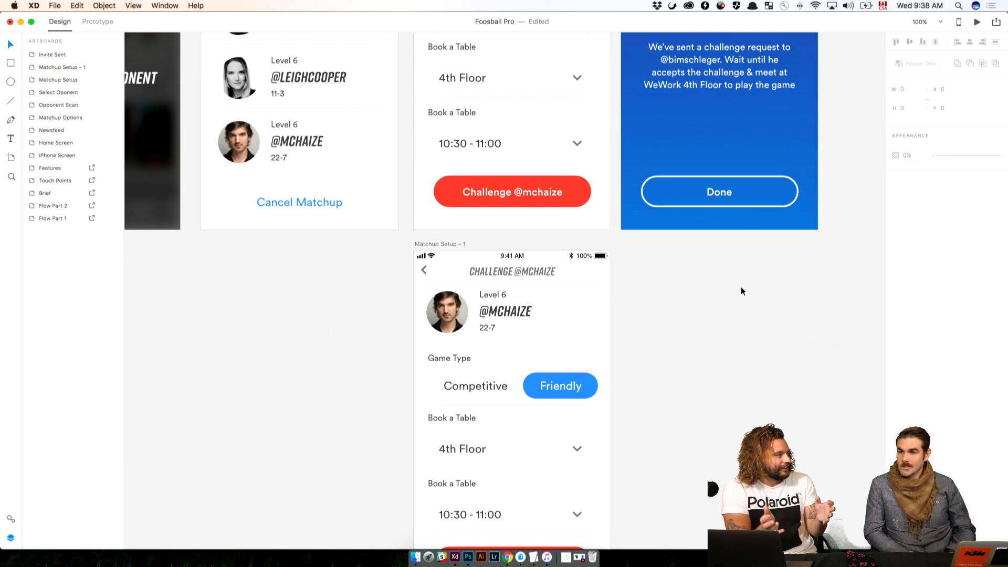
scroll(739, 291, up, 5)
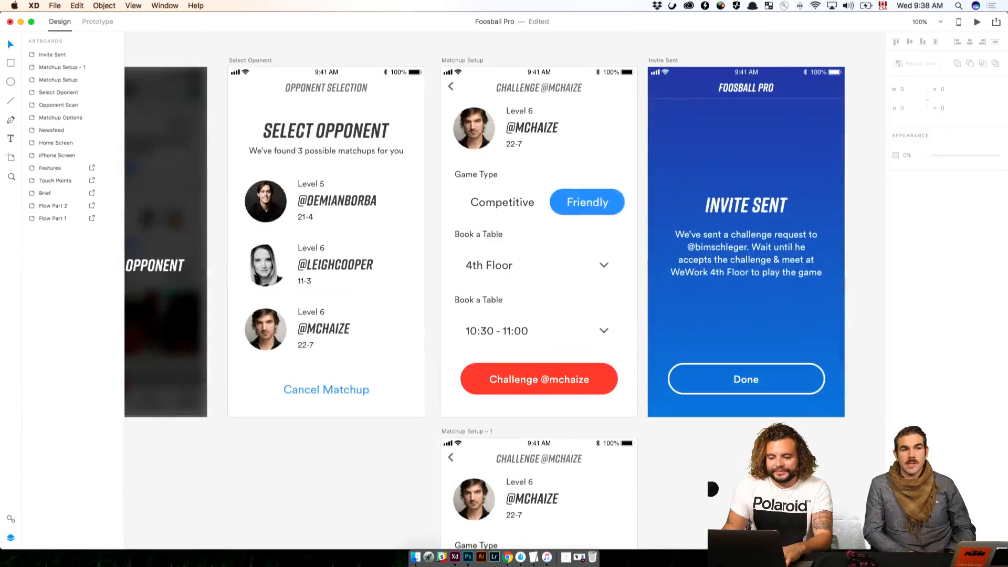
scroll(604, 263, down, 5)
scroll(659, 270, up, 5)
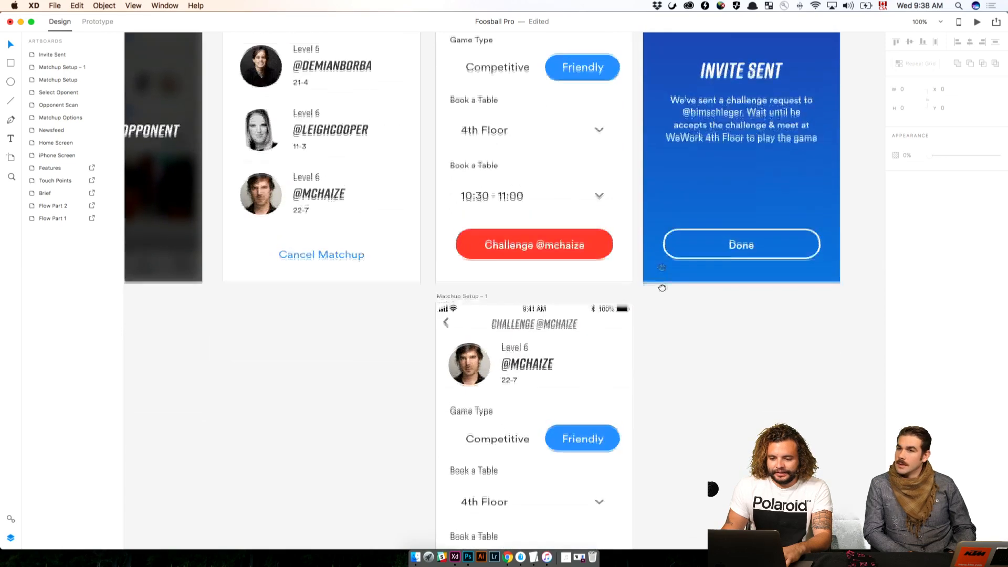
key(super+z)
key(super+z)
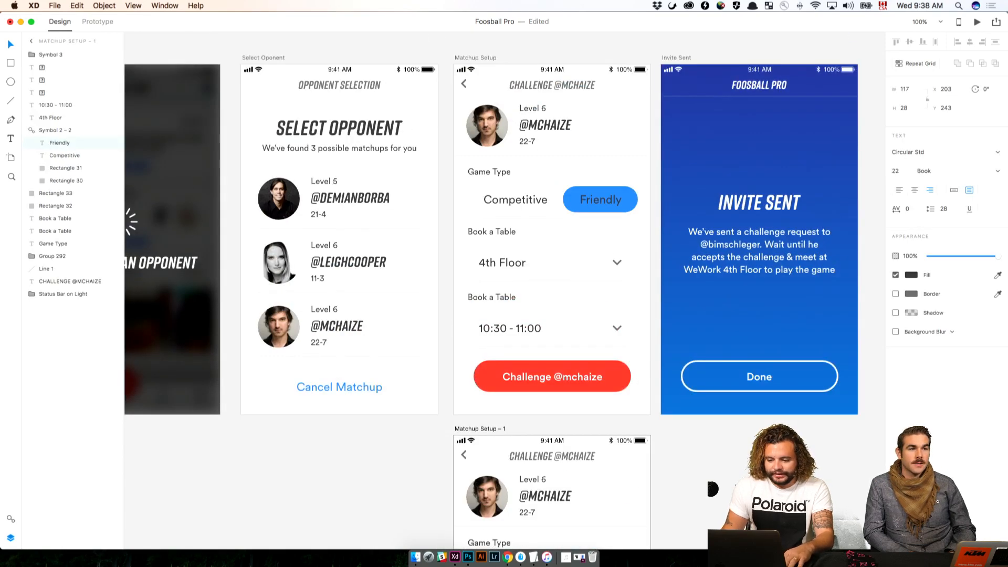
key(super+z)
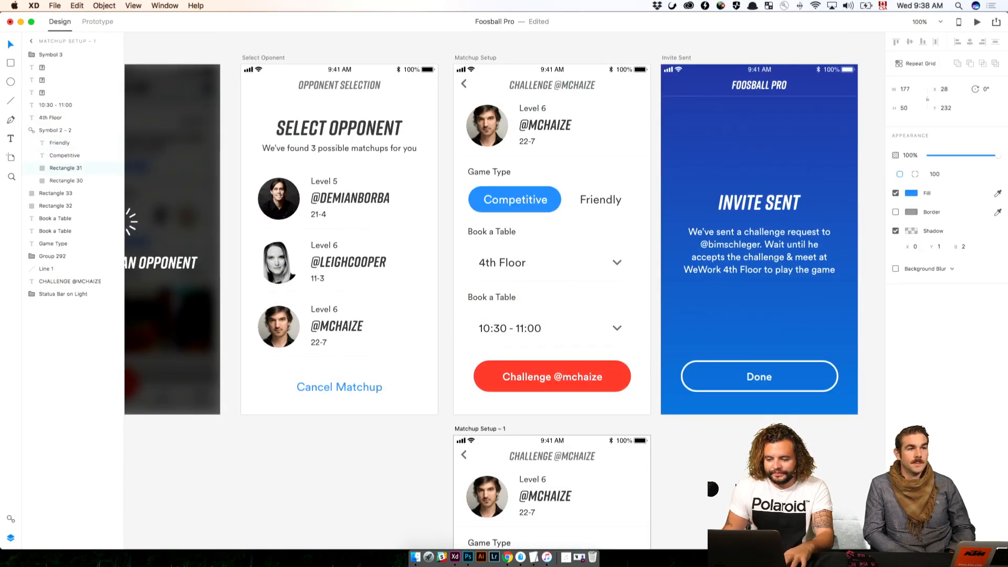
Ungroup the Game Type toggle symbol on the Matchup Setup – 1 artboard
click(737, 481)
drag(737, 482, 742, 252)
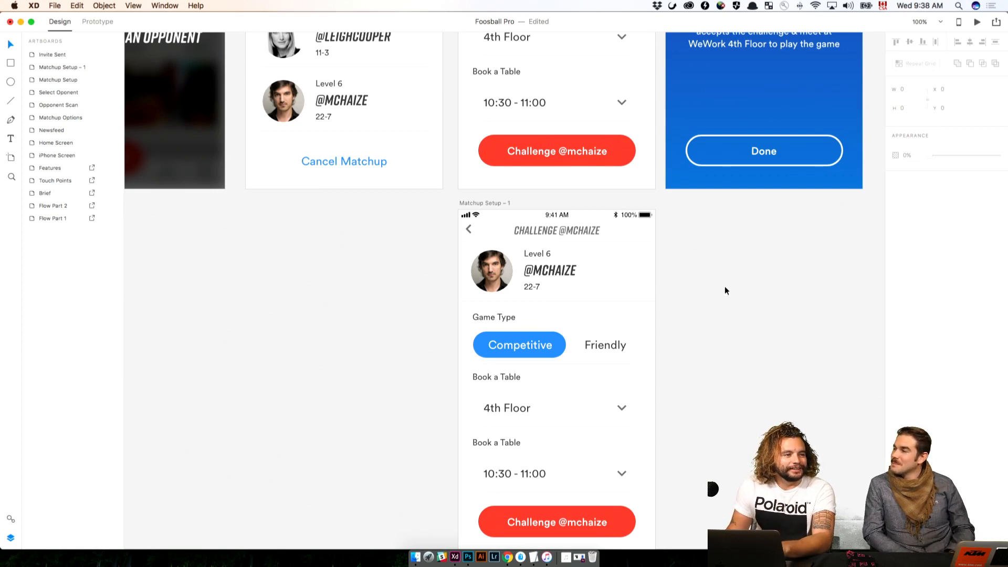
scroll(702, 360, down, 5)
click(572, 209)
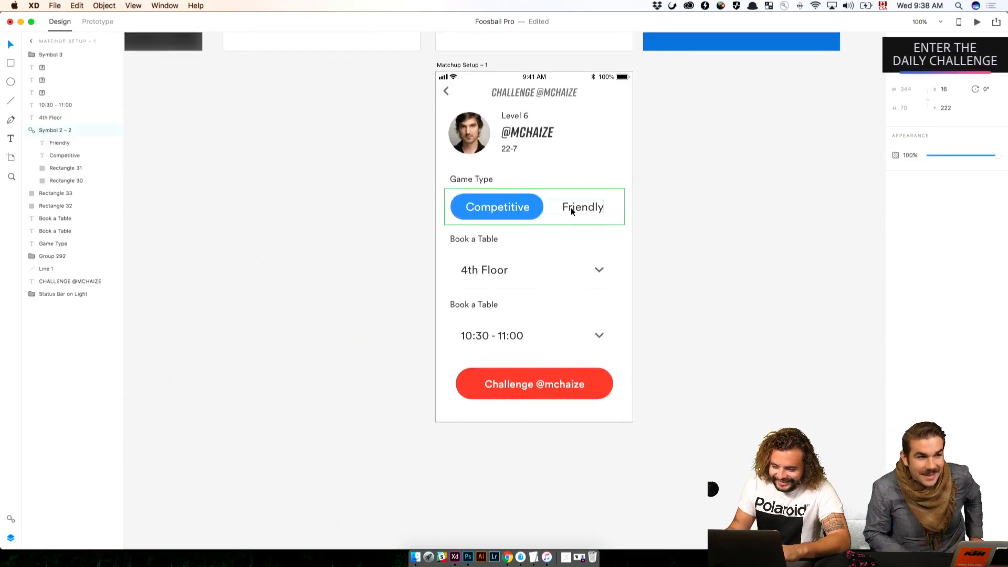
right_click(551, 202)
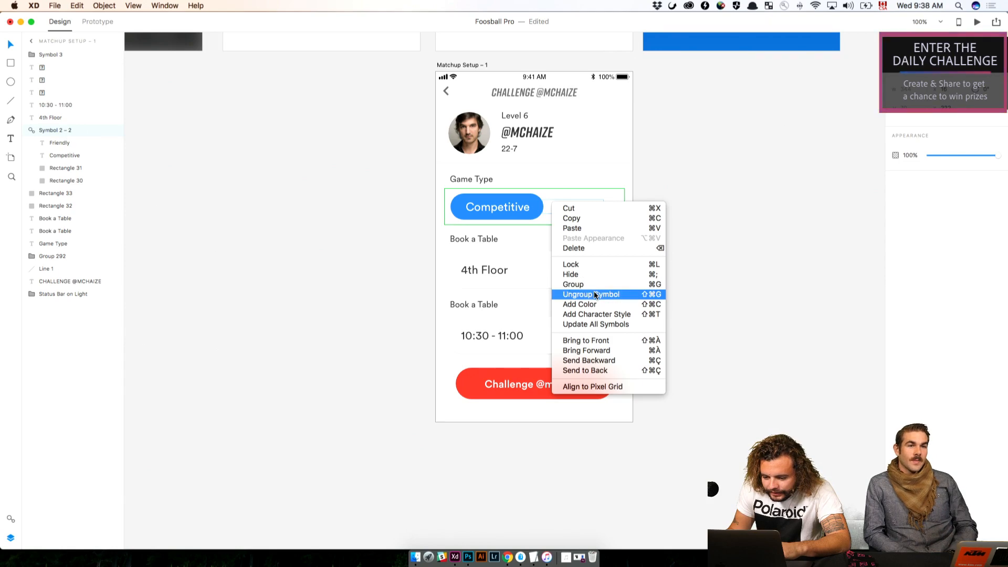
click(593, 291)
click(732, 270)
Move the copied screen's blue pill behind Friendly and narrow it to 131 wide at X 219
key(super+plus)
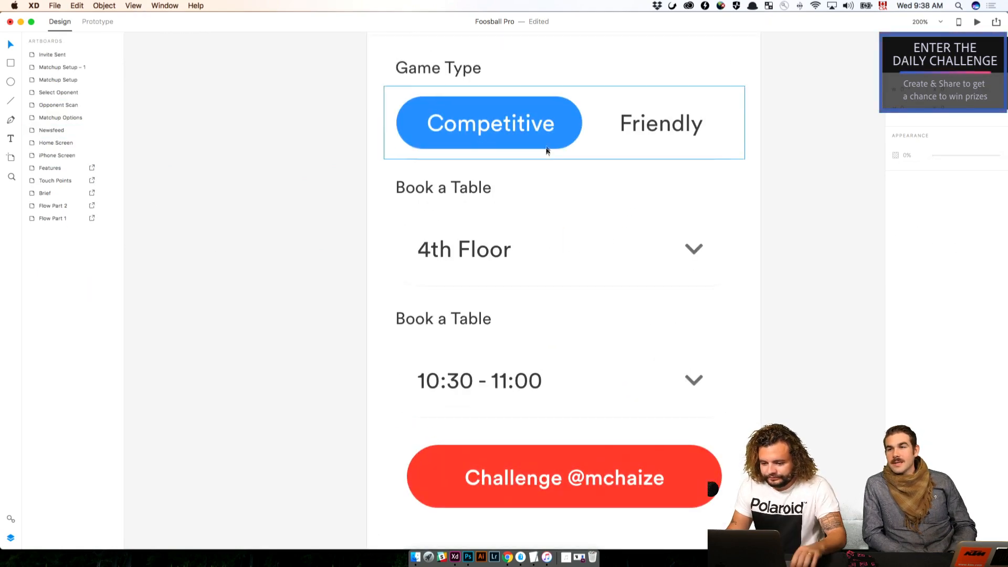
click(547, 144)
drag(541, 143, 694, 153)
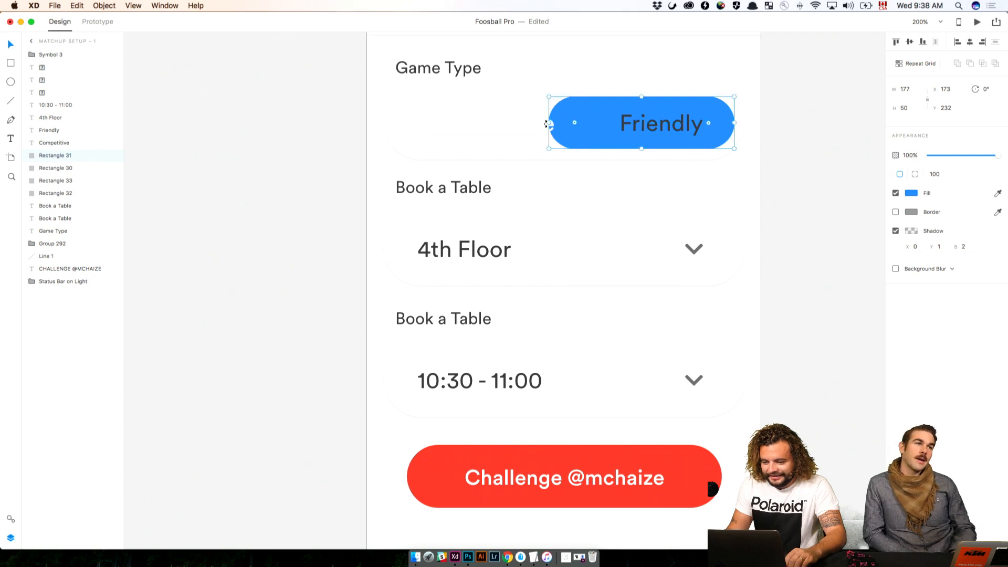
drag(550, 125, 597, 124)
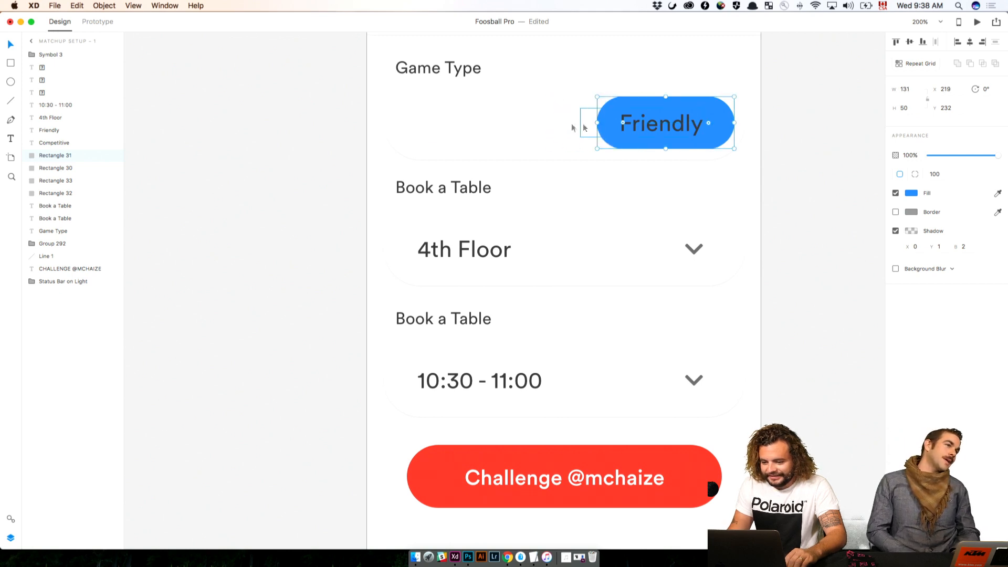
Set the fill of the Competitive text in the ungrouped toggle to #424242
click(551, 122)
click(912, 275)
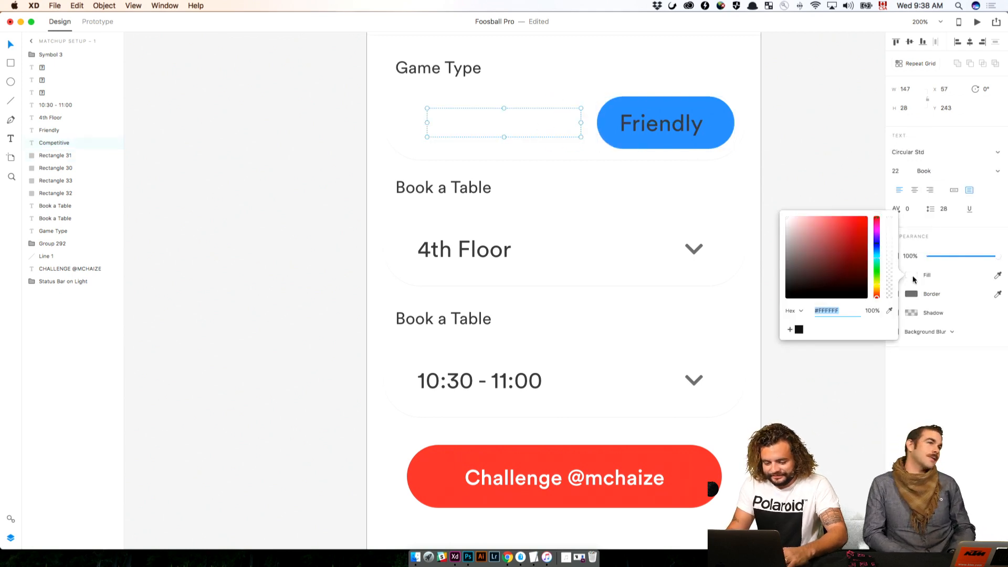
text(424242)
key(Return)
click(826, 168)
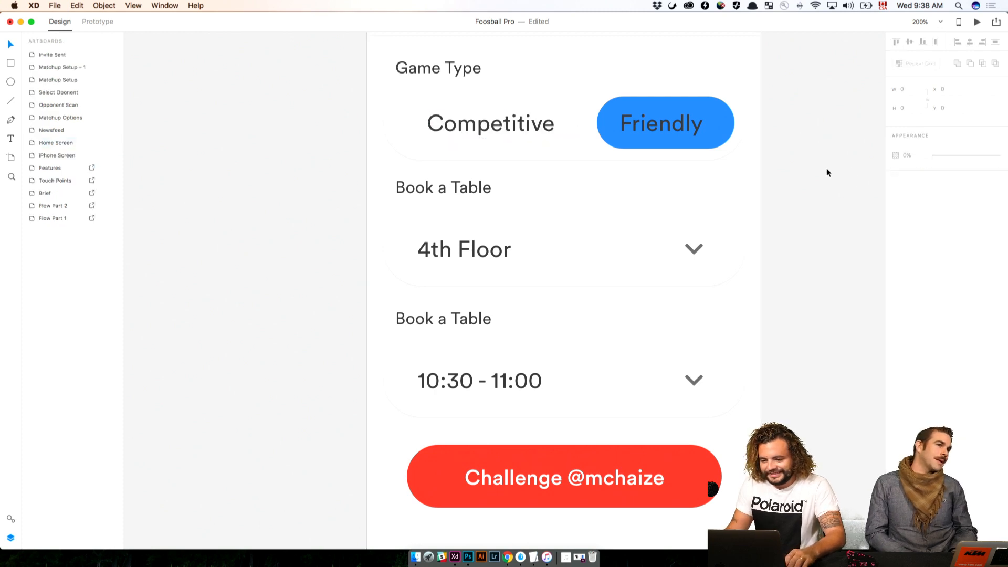
Widen the blue pill behind Friendly to 143 at X 207 and make the Friendly text white
click(620, 124)
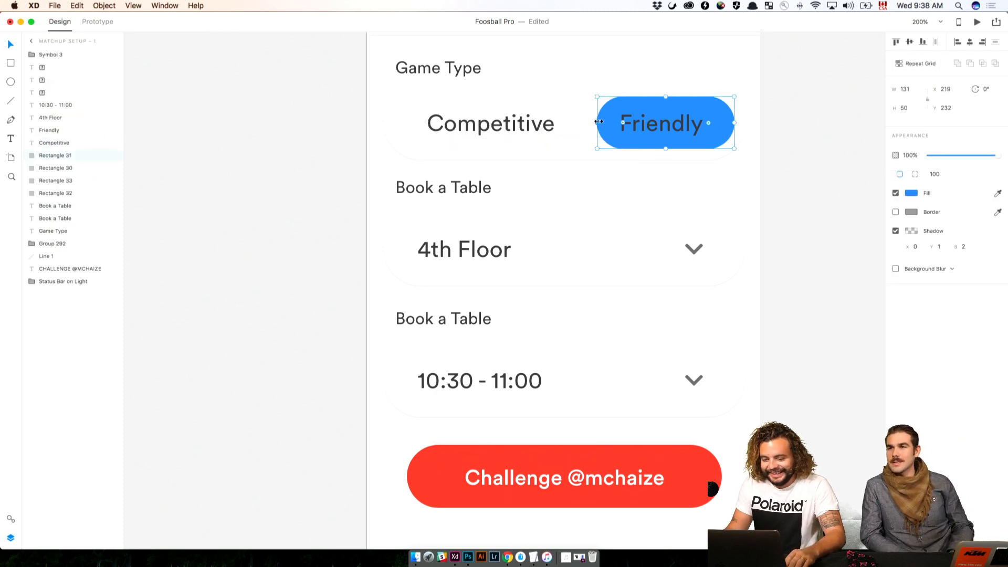
drag(597, 123, 584, 120)
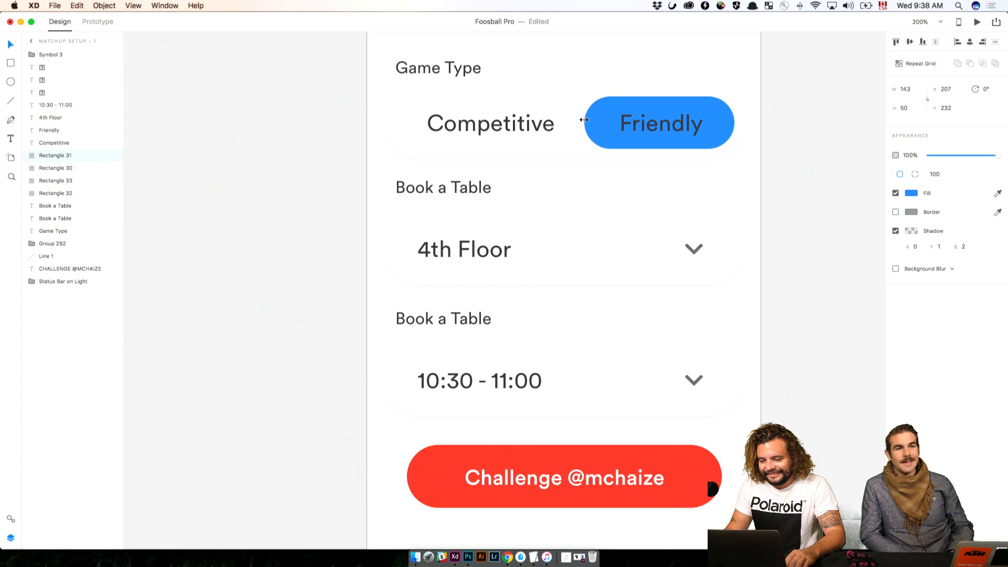
click(619, 122)
click(913, 274)
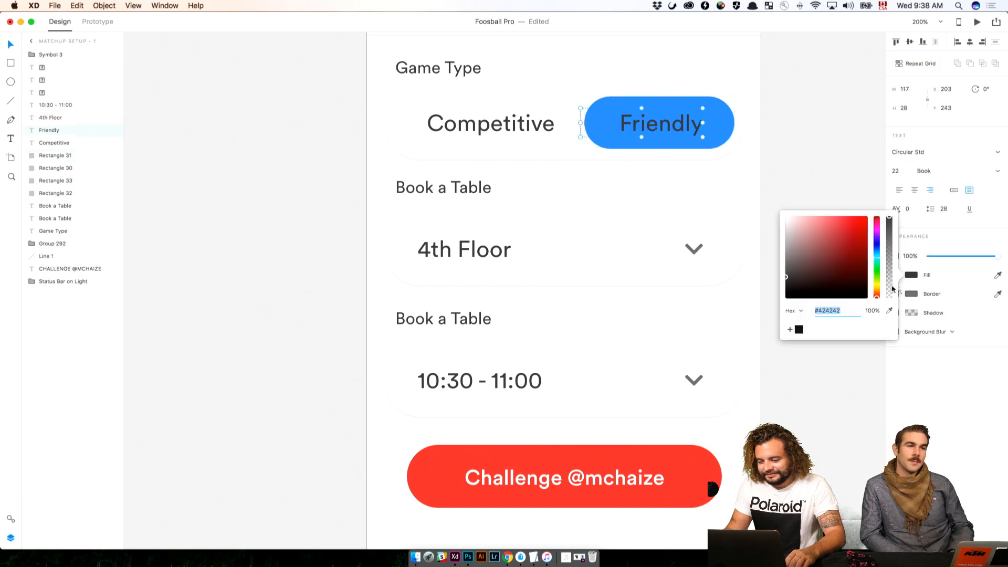
click(811, 117)
key(super+minus)
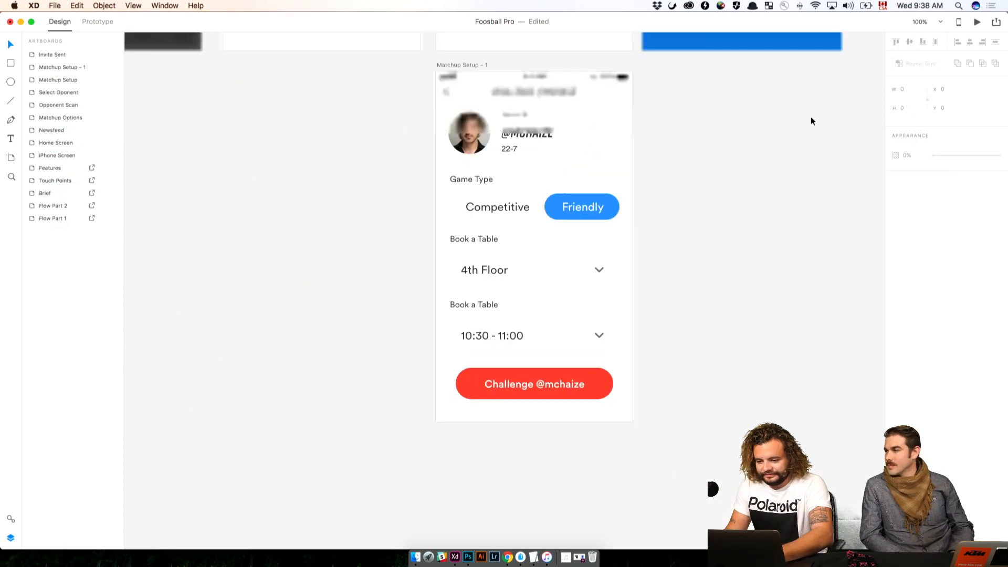
Review the Competitive and Friendly versions of the Matchup Setup screen and save the document
drag(704, 140, 731, 376)
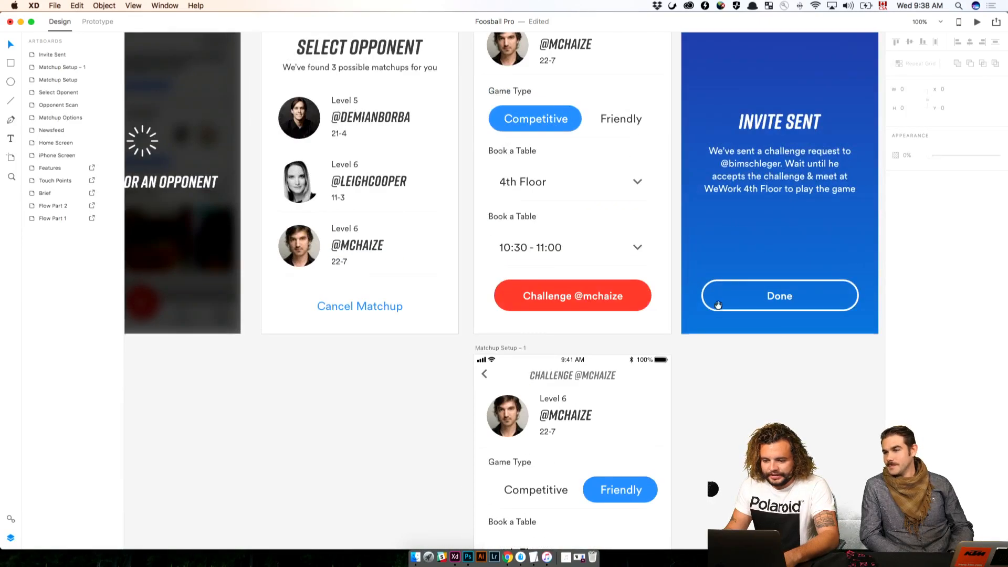
drag(719, 306, 719, 340)
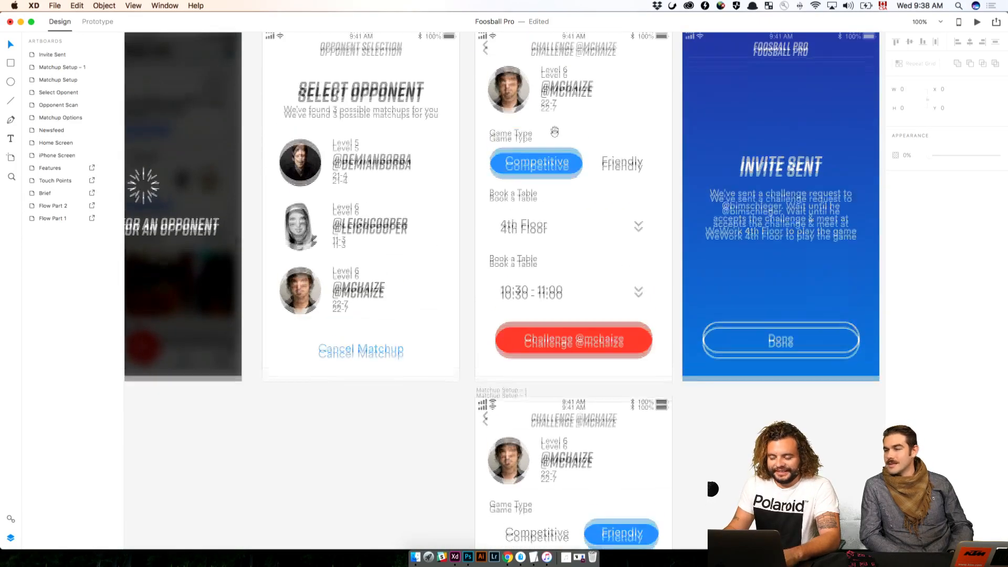
drag(510, 84, 383, 149)
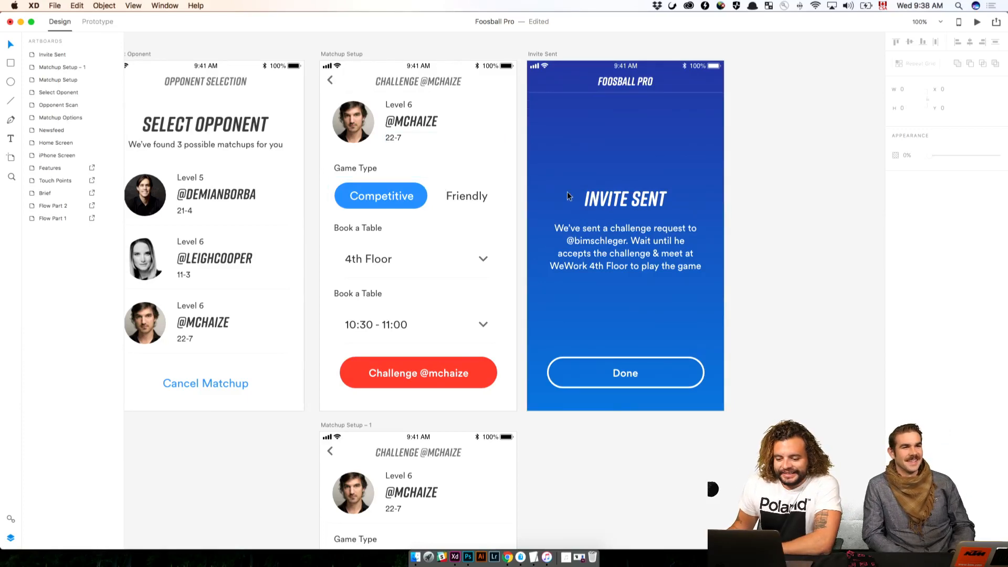
scroll(566, 196, right, 1)
scroll(561, 202, down, 10)
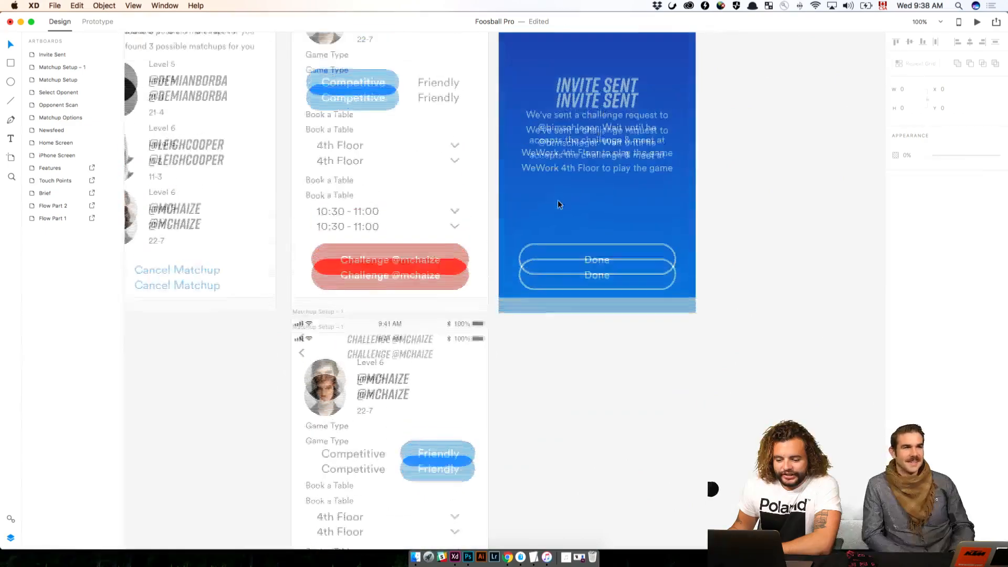
scroll(559, 204, up, 3)
scroll(504, 197, down, 3)
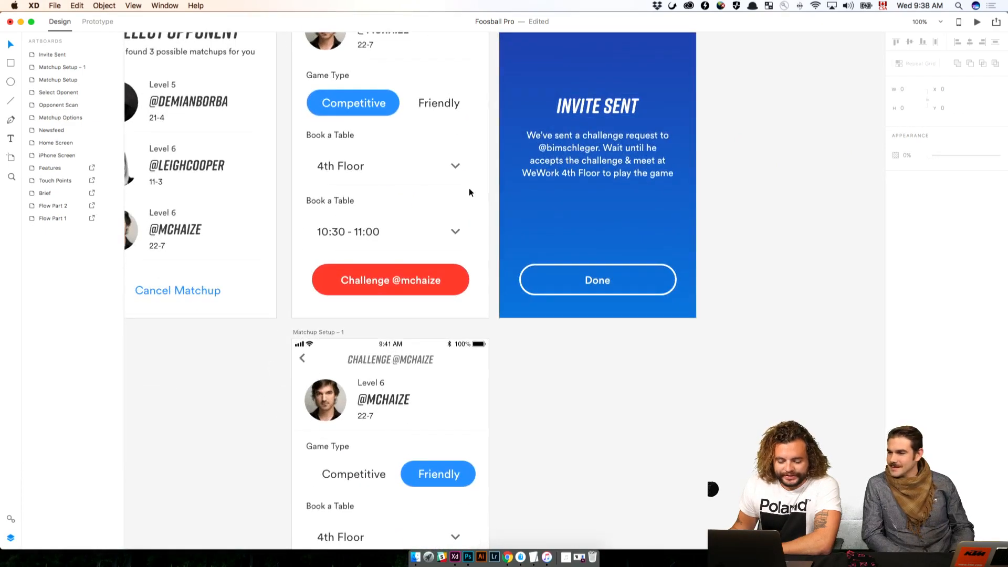
key(super+s)
In Prototype mode, link the Friendly text on the Matchup Setup artboard to the Matchup Setup – 1 artboard
scroll(484, 278, up, 3)
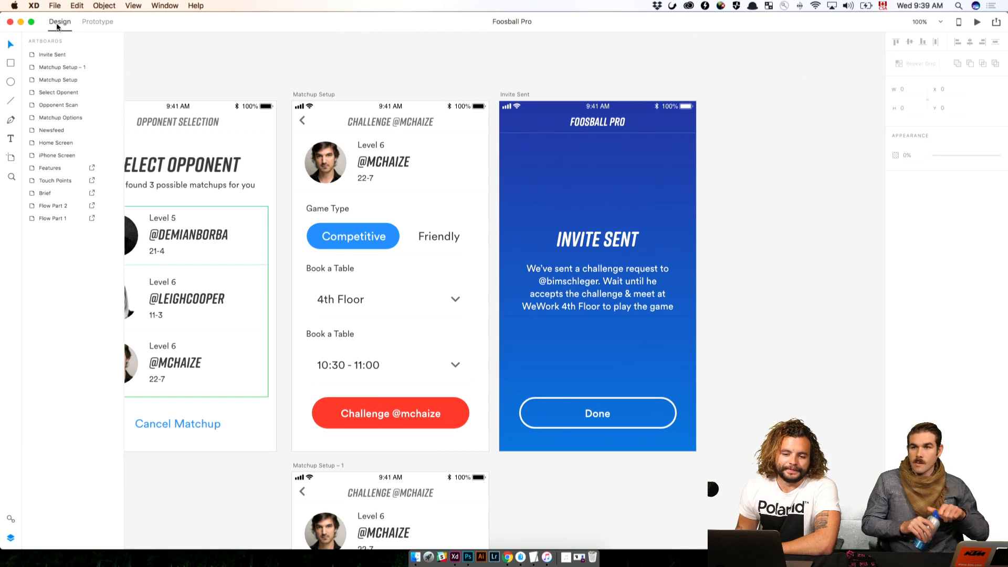
click(103, 22)
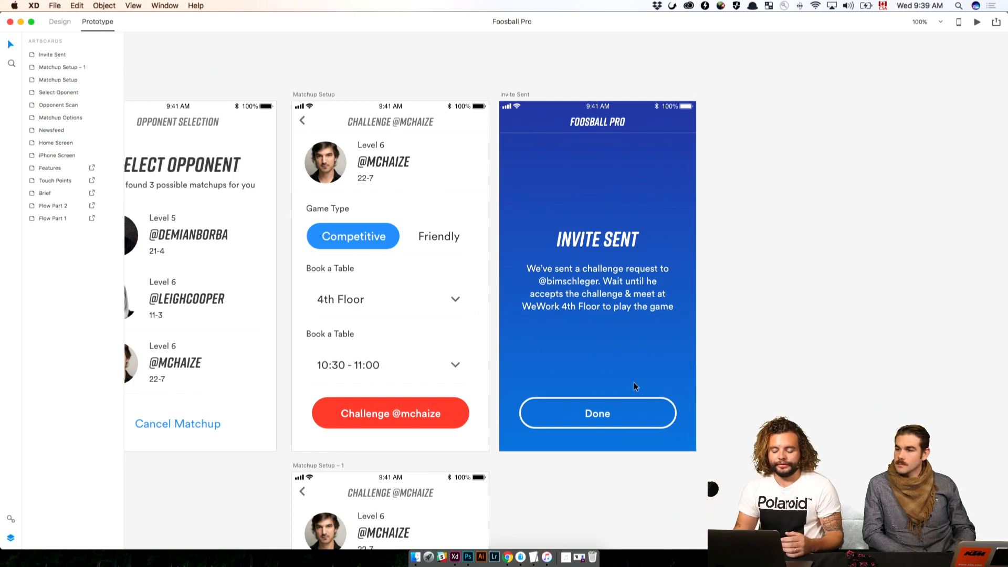
scroll(634, 382, down, 5)
scroll(634, 387, right, 5)
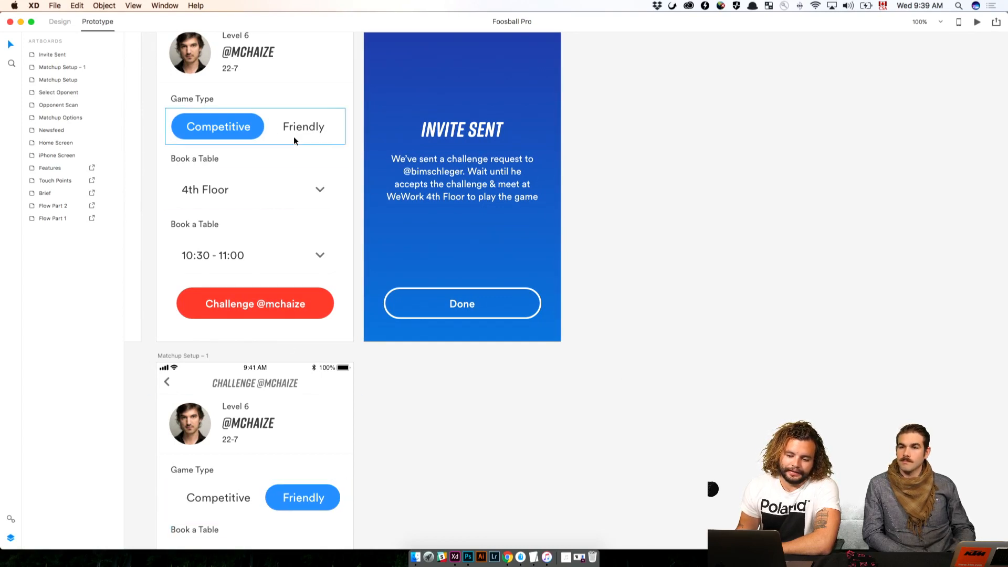
double_click(307, 130)
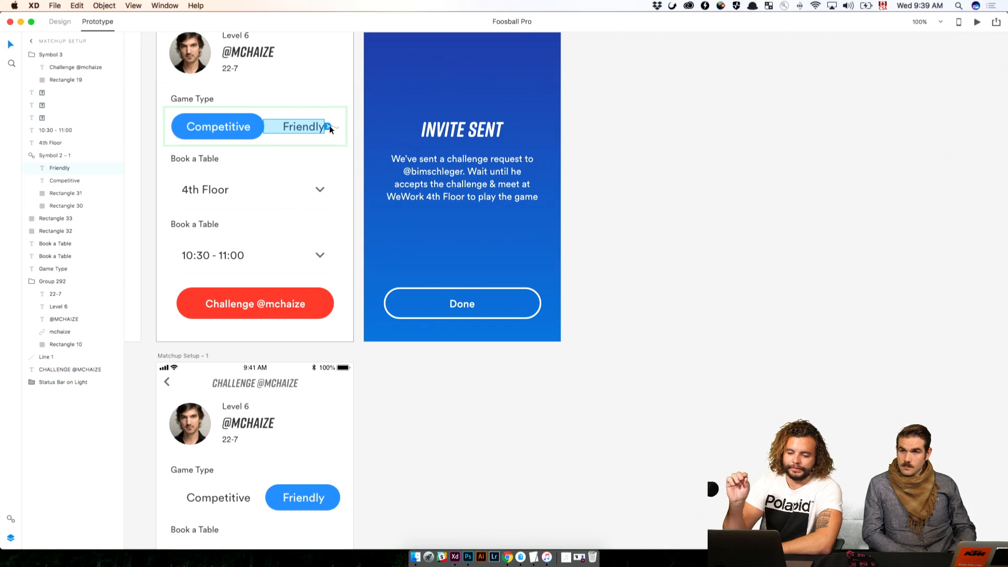
scroll(329, 126, right, 1)
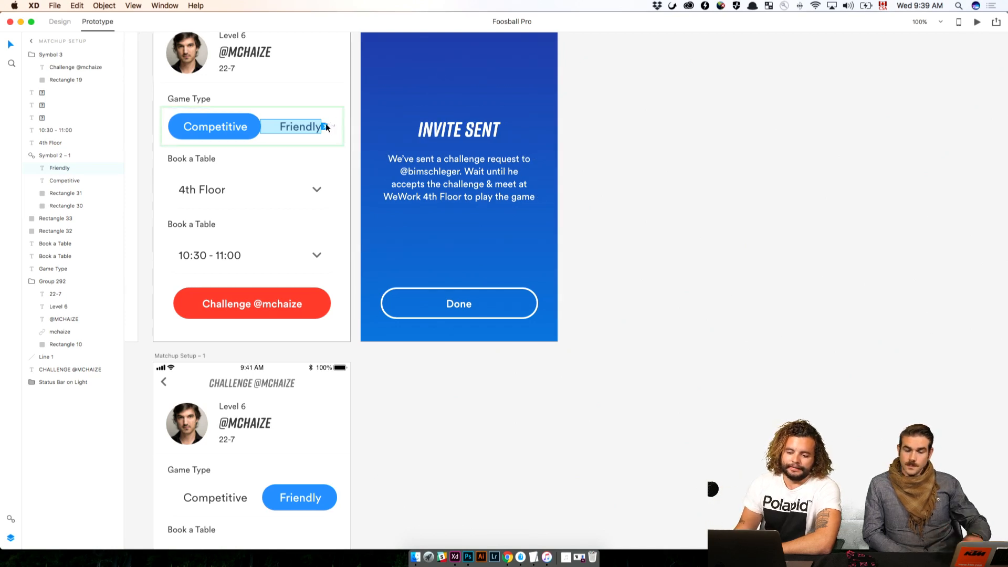
drag(324, 127, 331, 428)
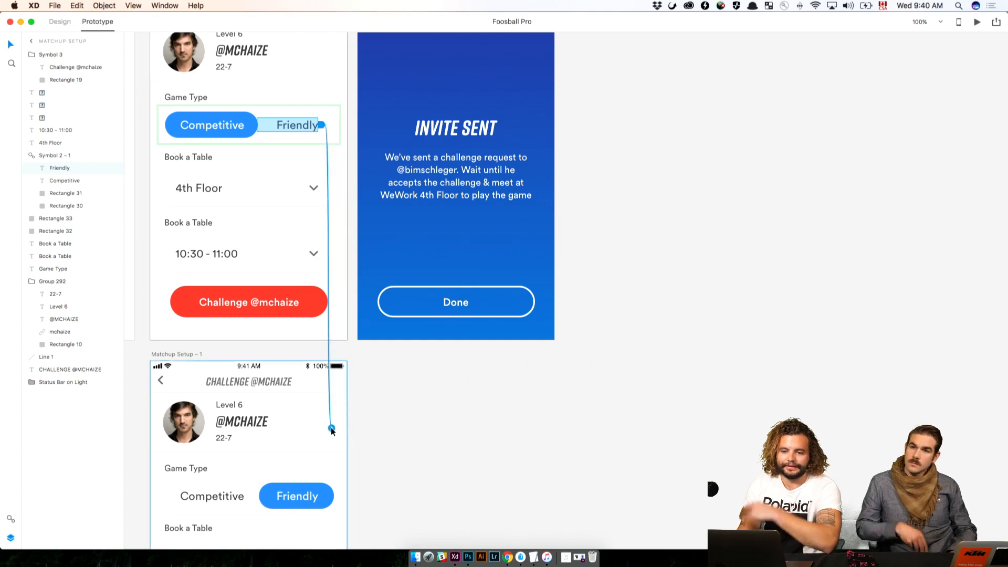
drag(330, 427, 329, 431)
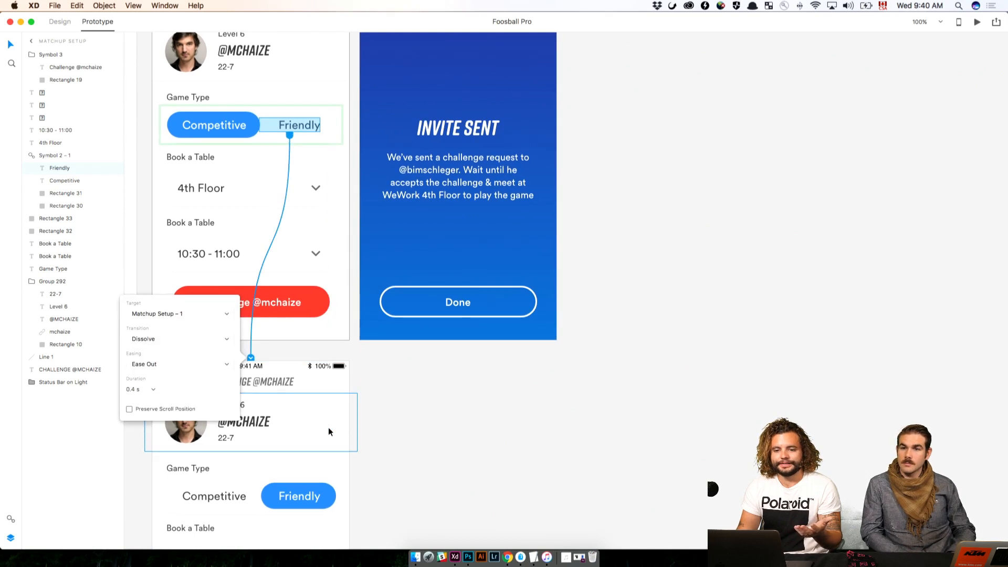
Choose Matchup Setup – 1 as the Friendly link's target and Dissolve as its transition
click(202, 314)
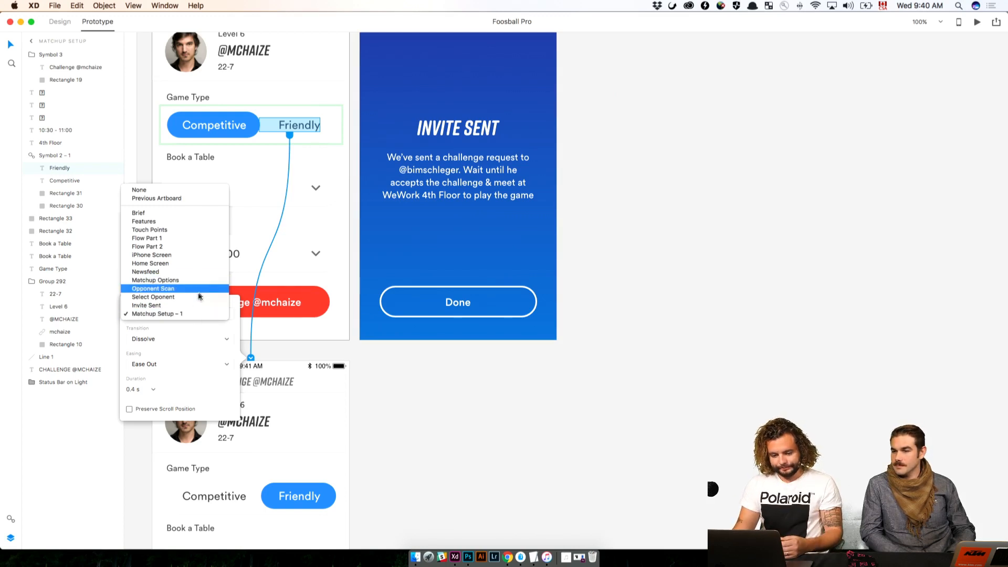
click(182, 314)
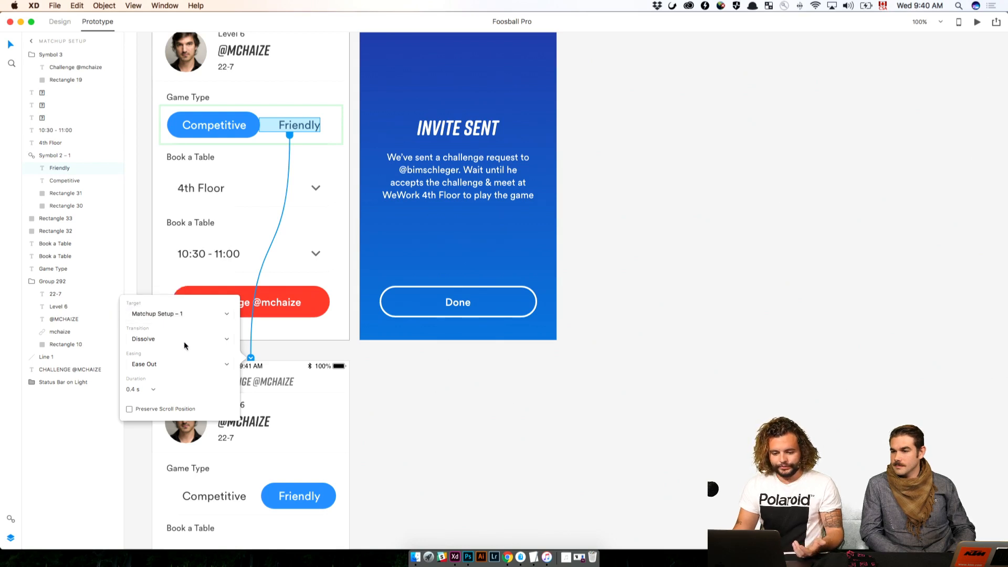
click(185, 339)
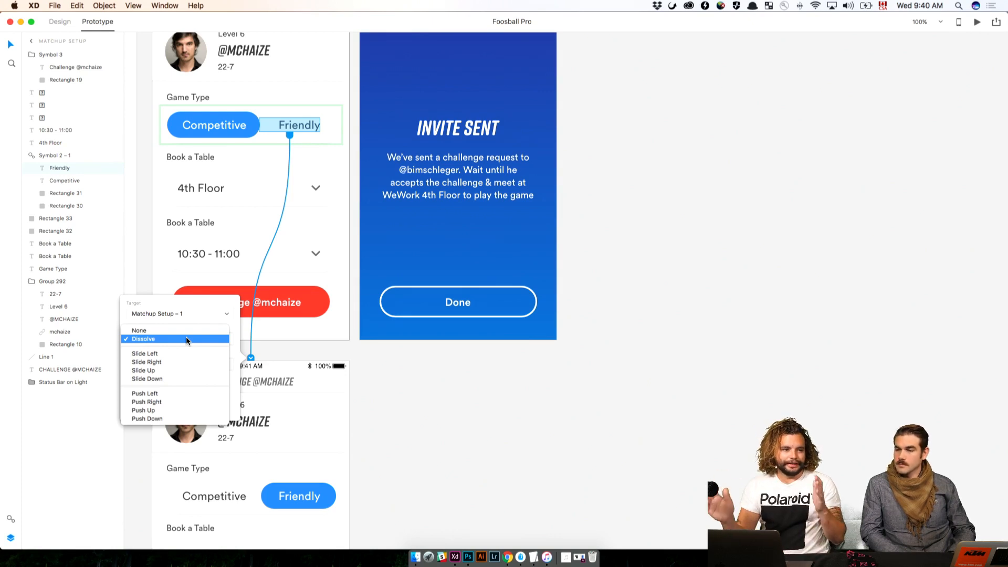
click(187, 340)
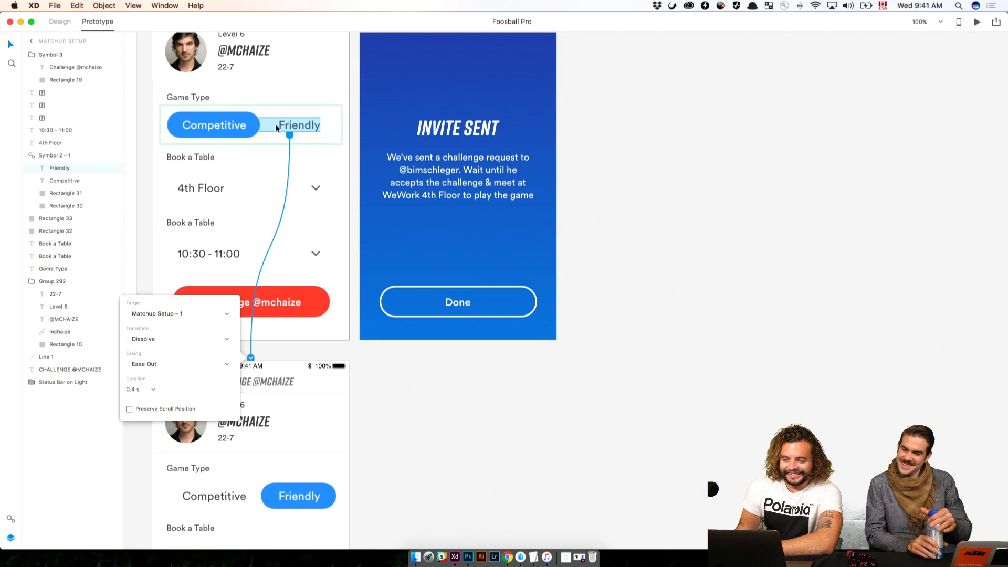
Preview the prototype full screen from the Matchup Setup artboard, test the Friendly option, and close the preview
scroll(282, 126, up, 3)
click(175, 47)
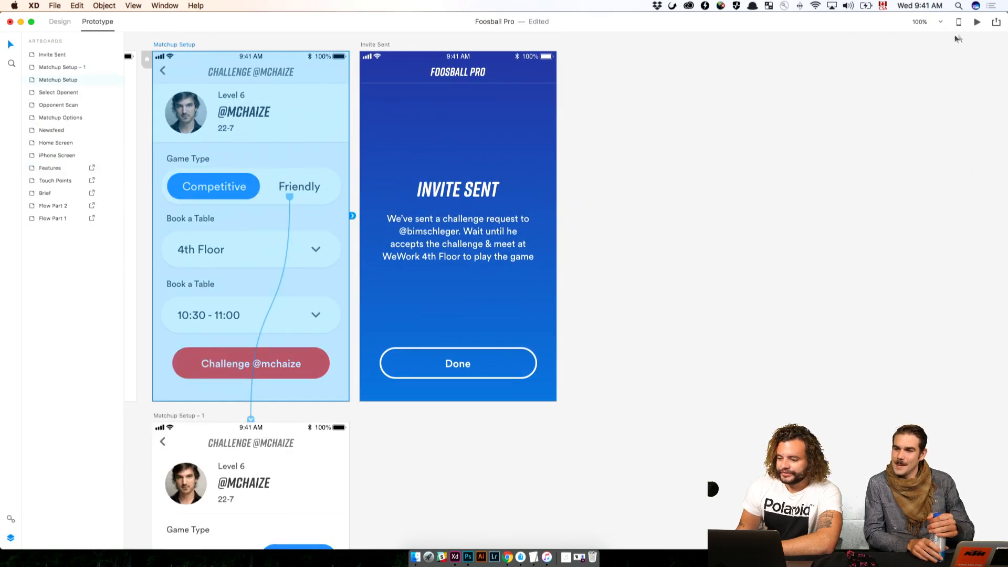
click(977, 21)
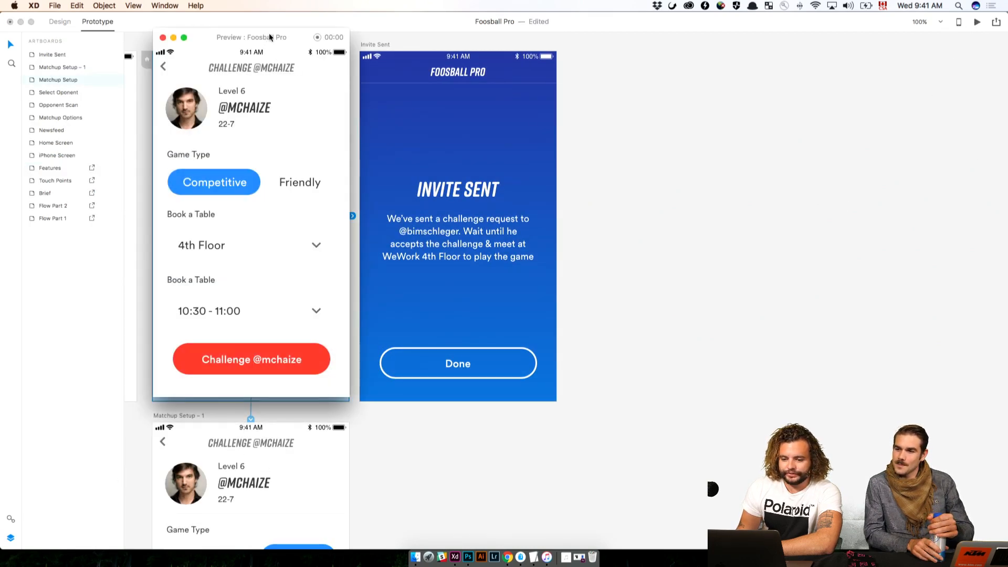
drag(270, 32, 663, 2)
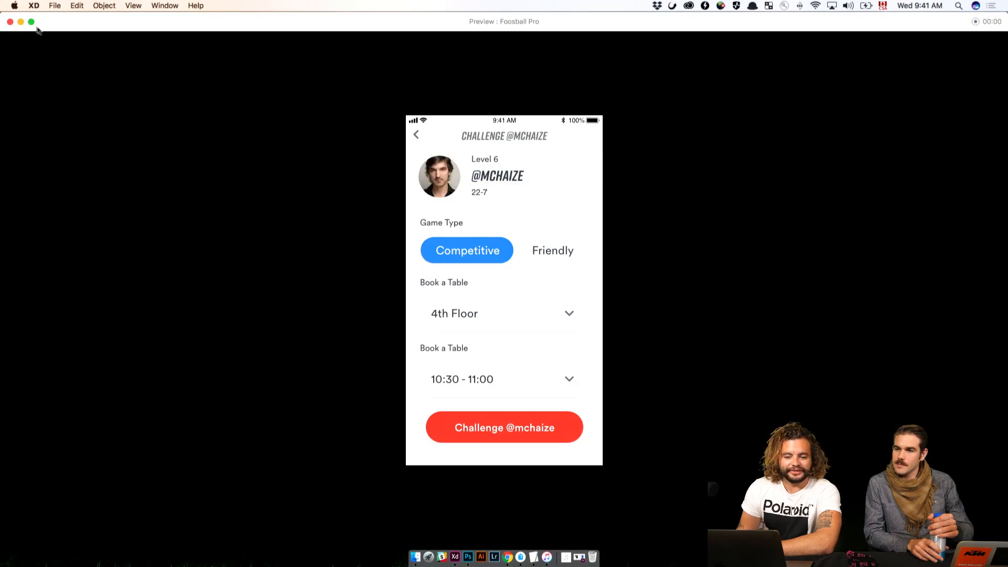
drag(353, 28, 425, 96)
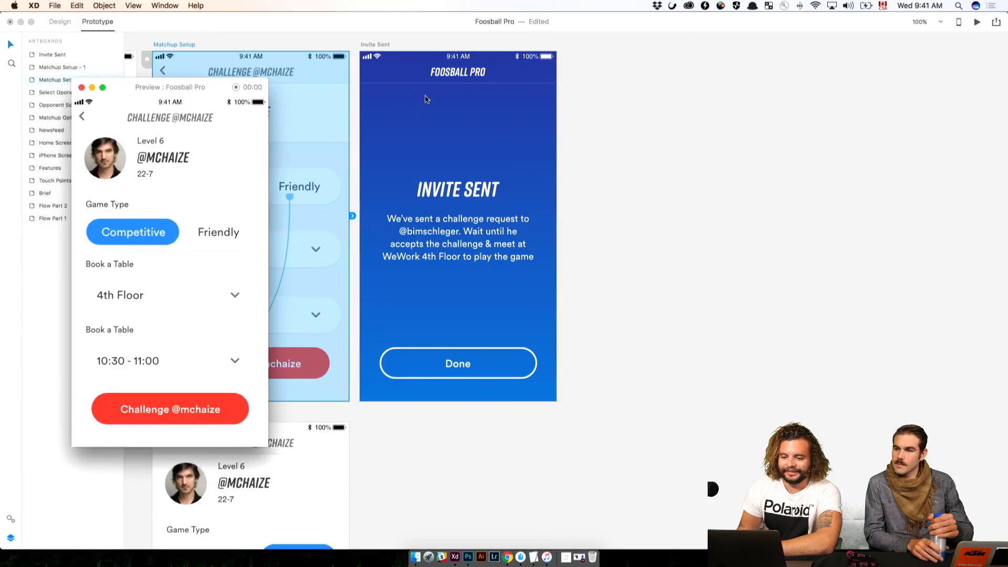
drag(220, 82, 359, 21)
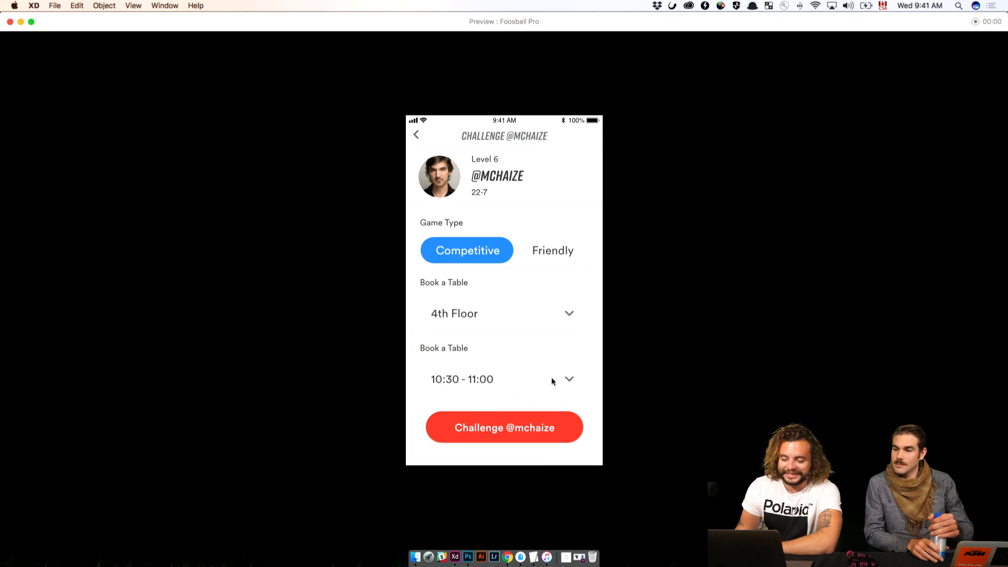
click(550, 253)
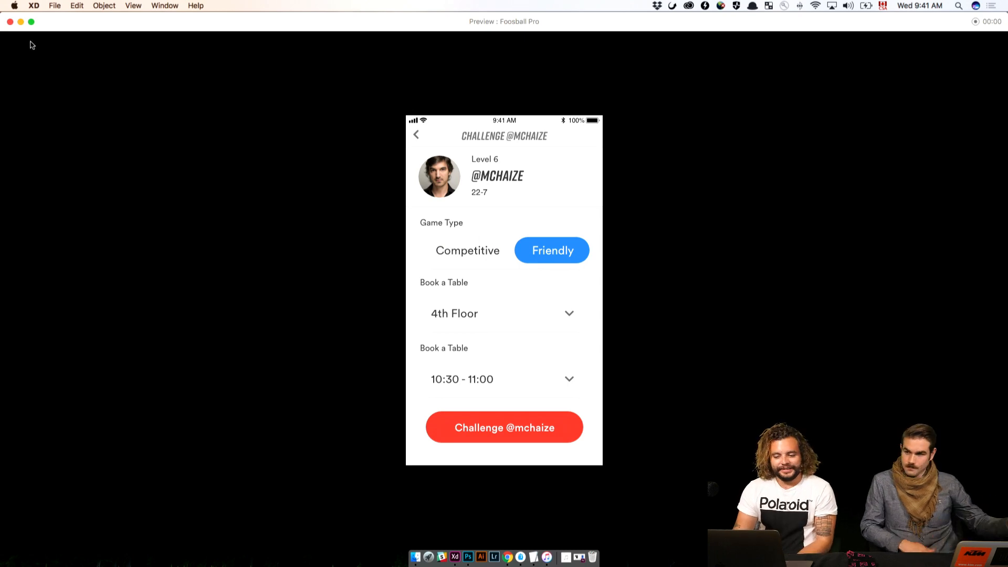
click(10, 22)
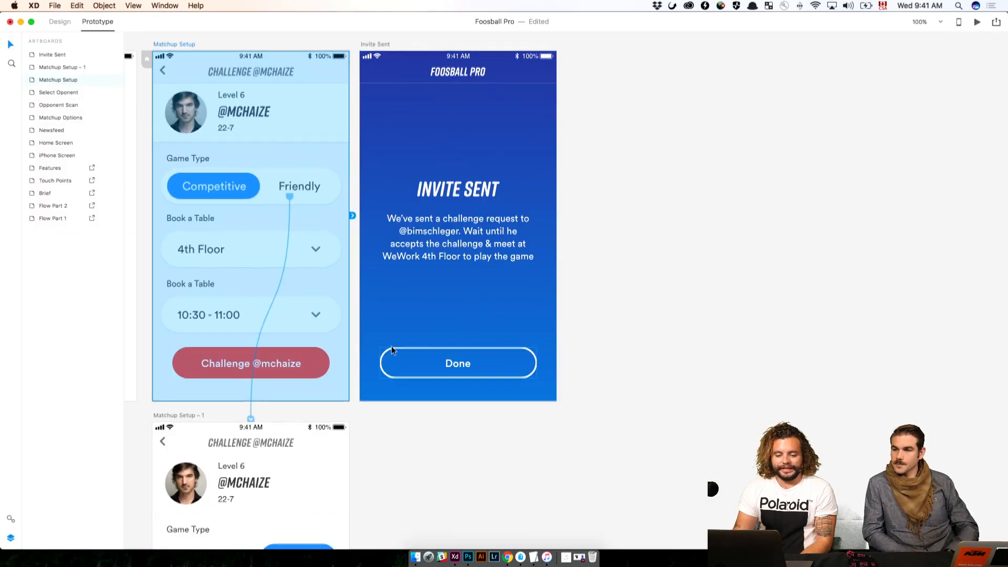
Link the Competitive text on Matchup Setup – 1 back to the Matchup Setup artboard with a Dissolve transition
scroll(391, 347, down, 5)
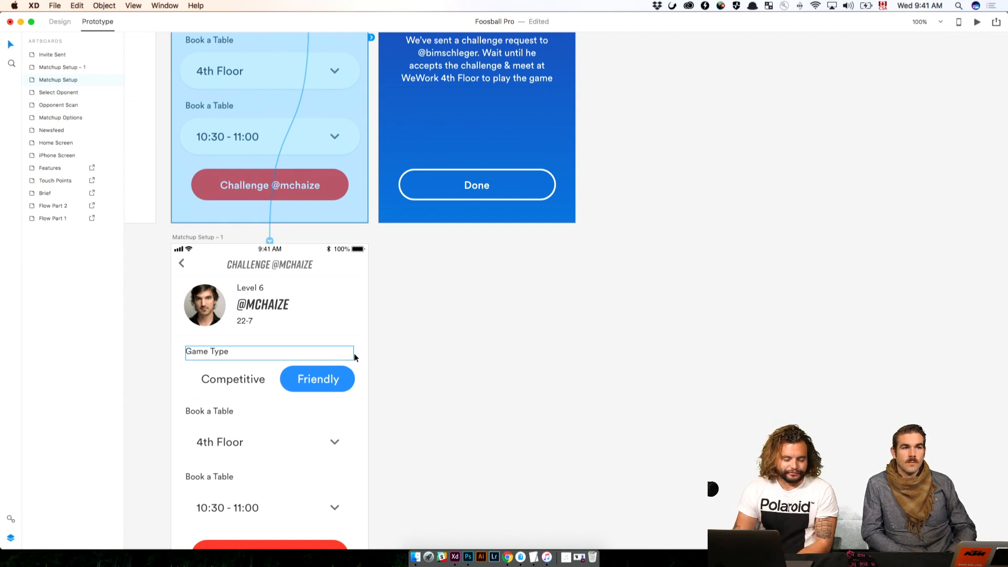
click(248, 378)
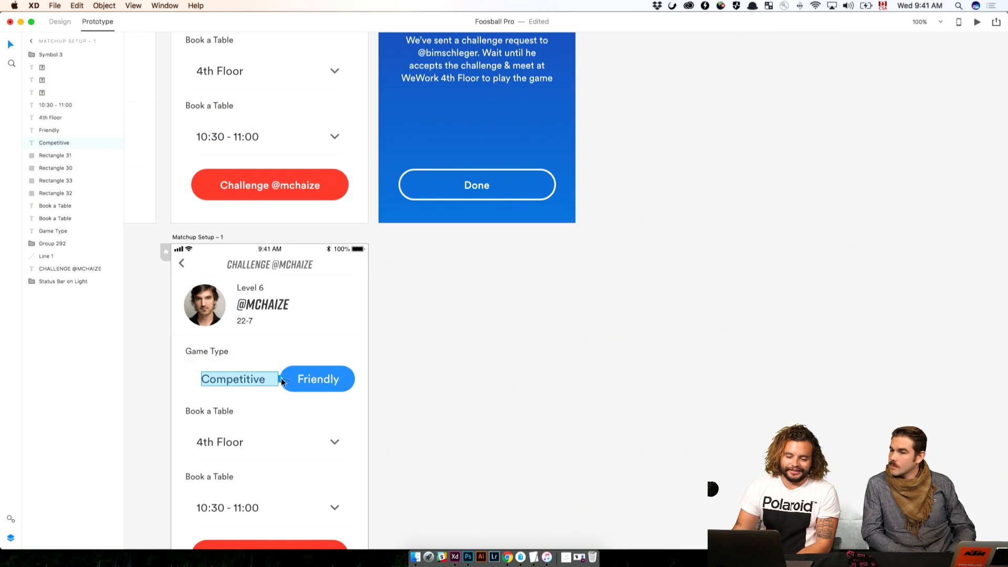
drag(282, 376, 342, 79)
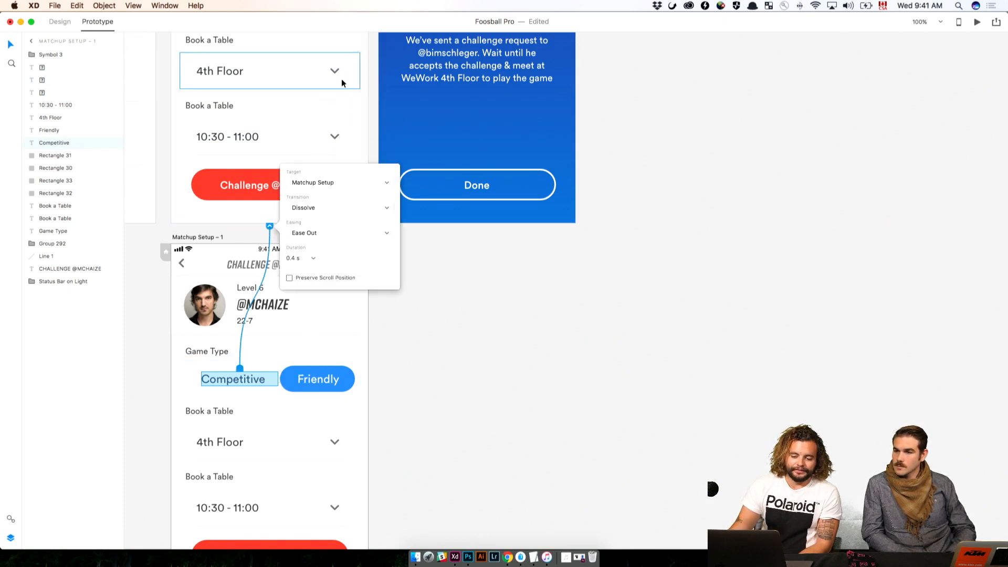
Preview the prototype full screen, test switching Game Type between Competitive and Friendly, and close the preview
click(976, 23)
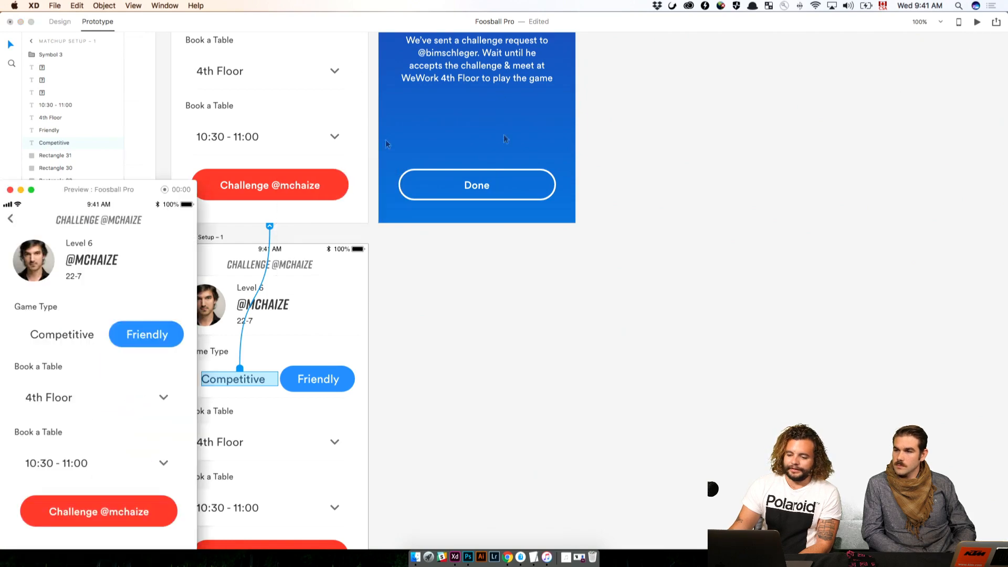
click(145, 334)
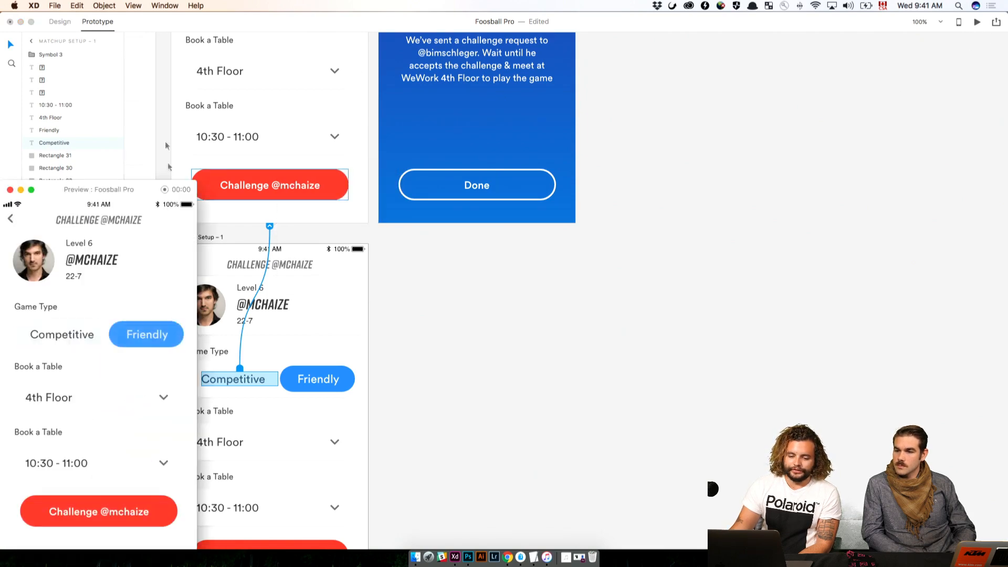
double_click(133, 192)
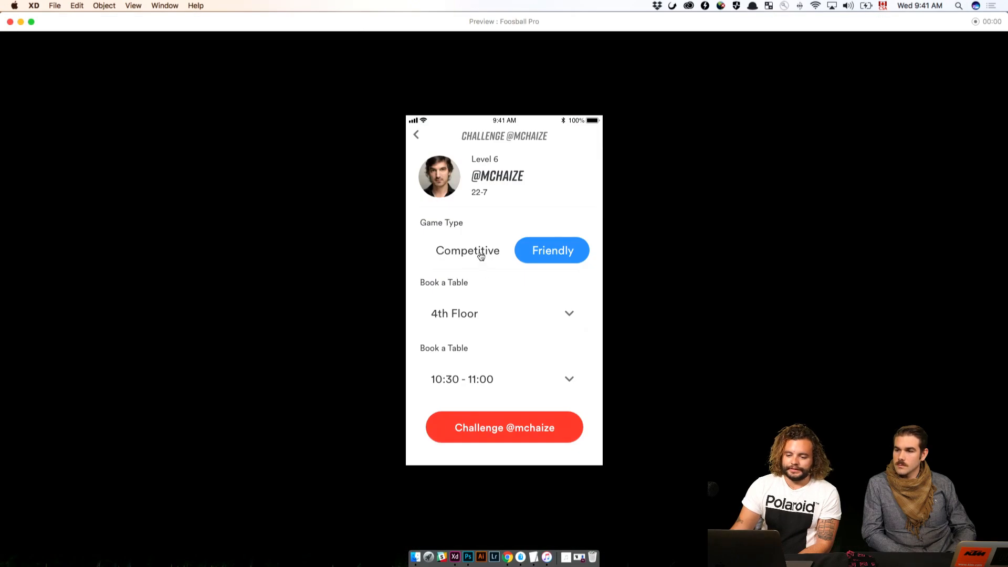
click(481, 256)
click(553, 252)
click(466, 250)
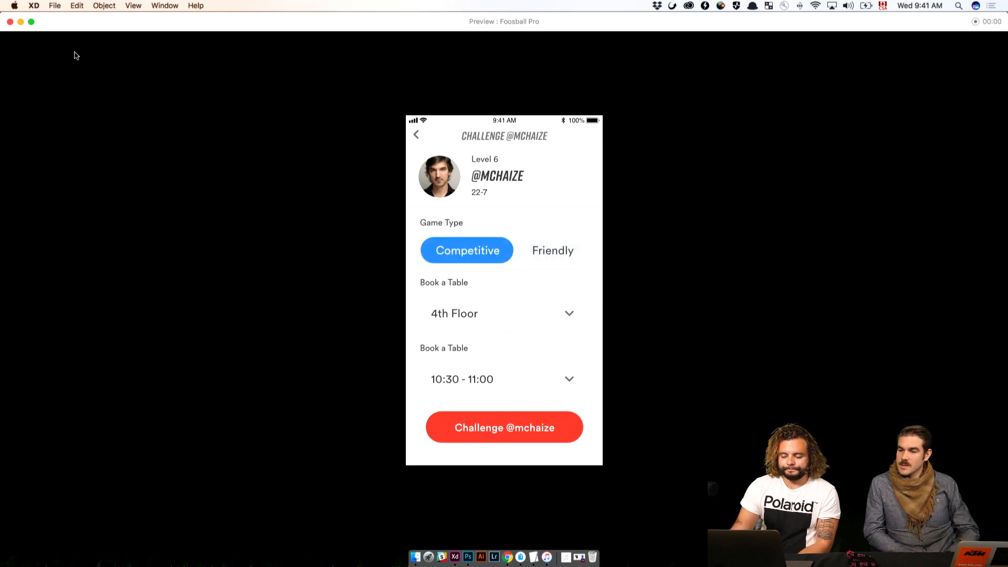
click(10, 22)
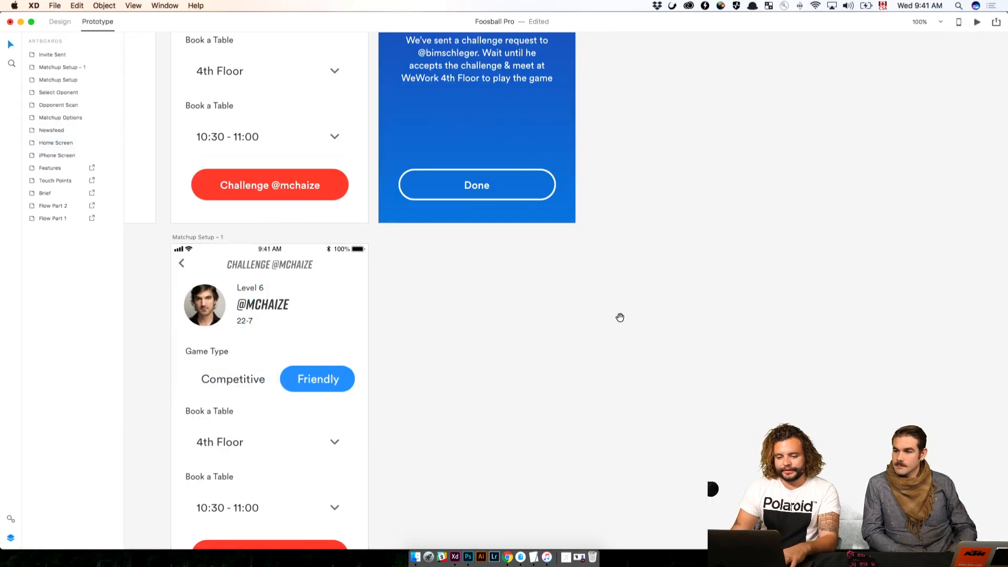
Link the red Challenge button on the Matchup Setup artboard to the Invite Sent artboard with a Dissolve transition
drag(619, 317, 785, 479)
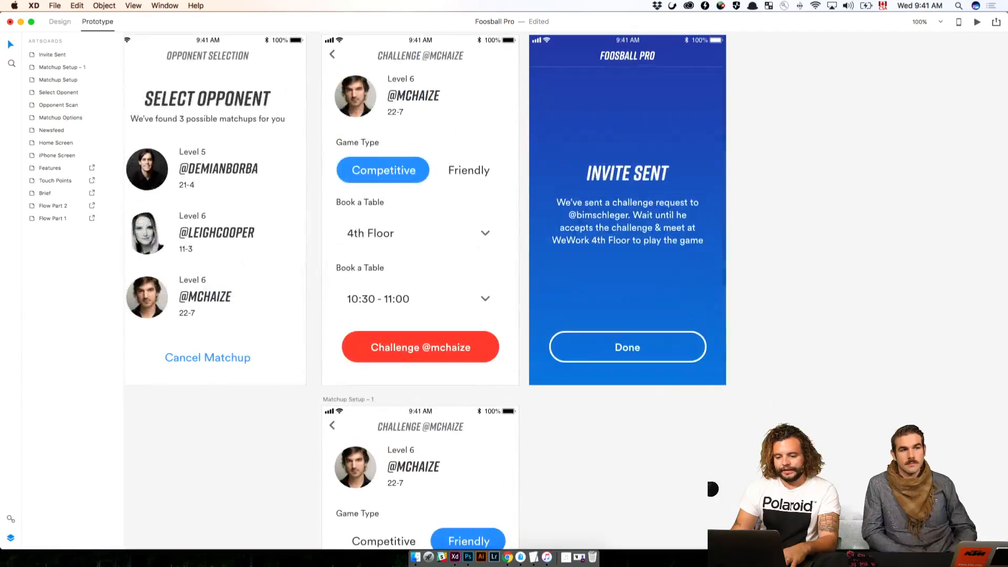
click(496, 344)
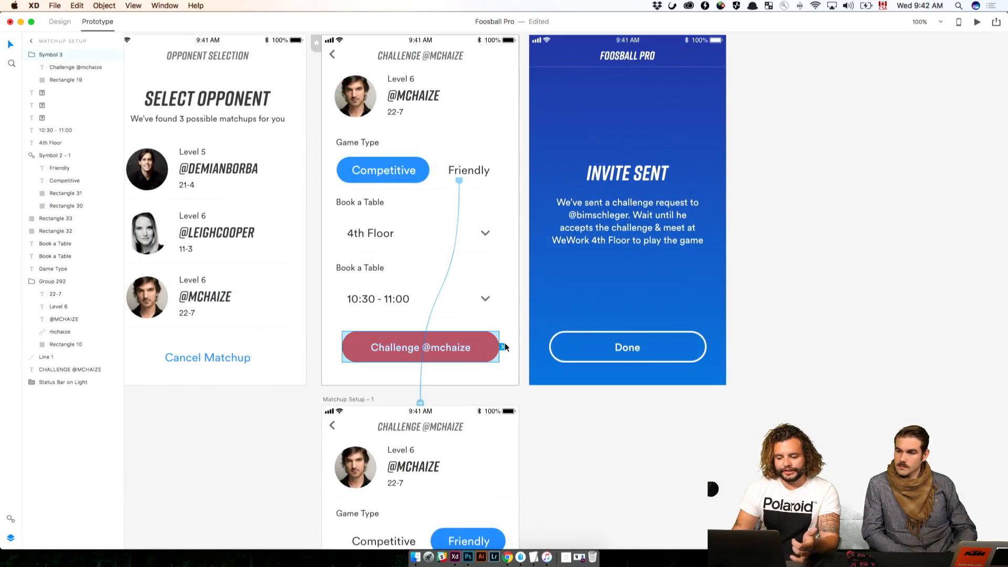
drag(506, 345, 638, 258)
click(492, 350)
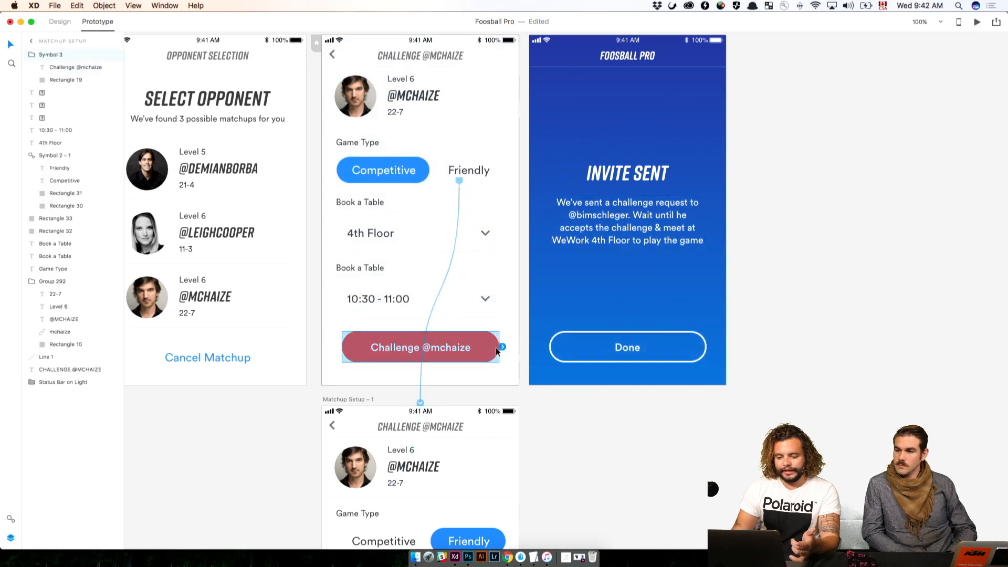
drag(506, 346, 625, 273)
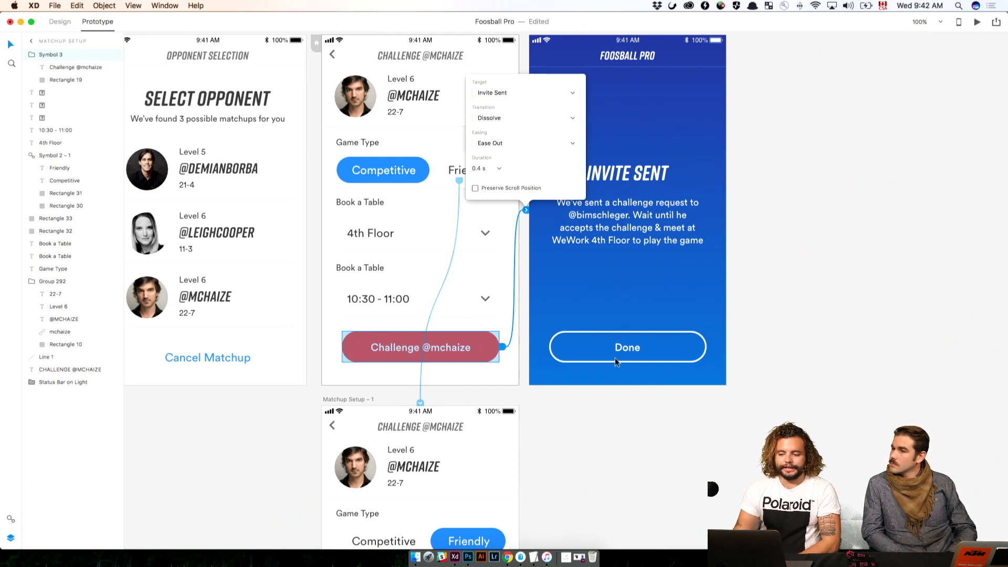
click(829, 259)
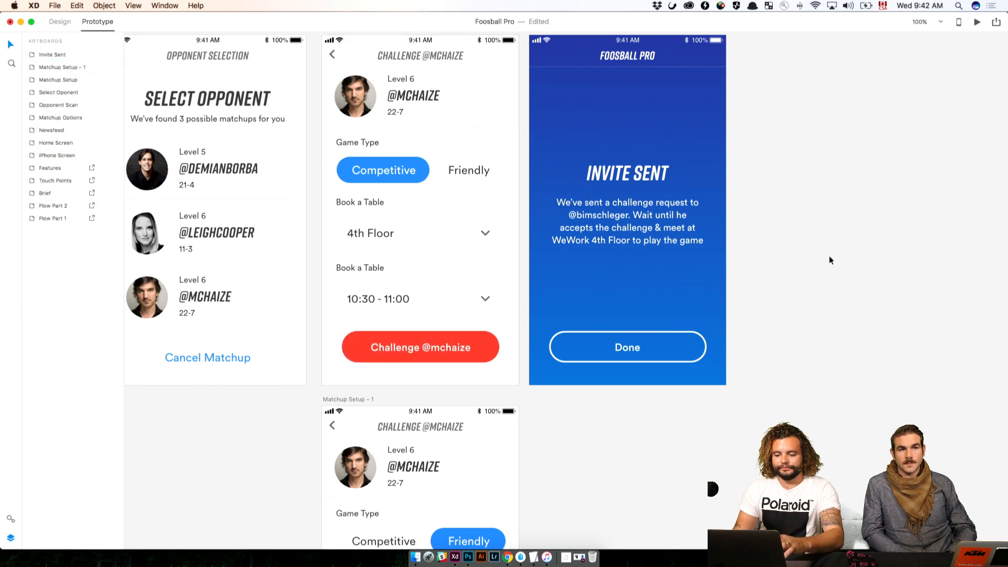
In Design mode, replace the username in the Invite Sent message with the handle shown on the Challenge button
click(609, 215)
click(65, 24)
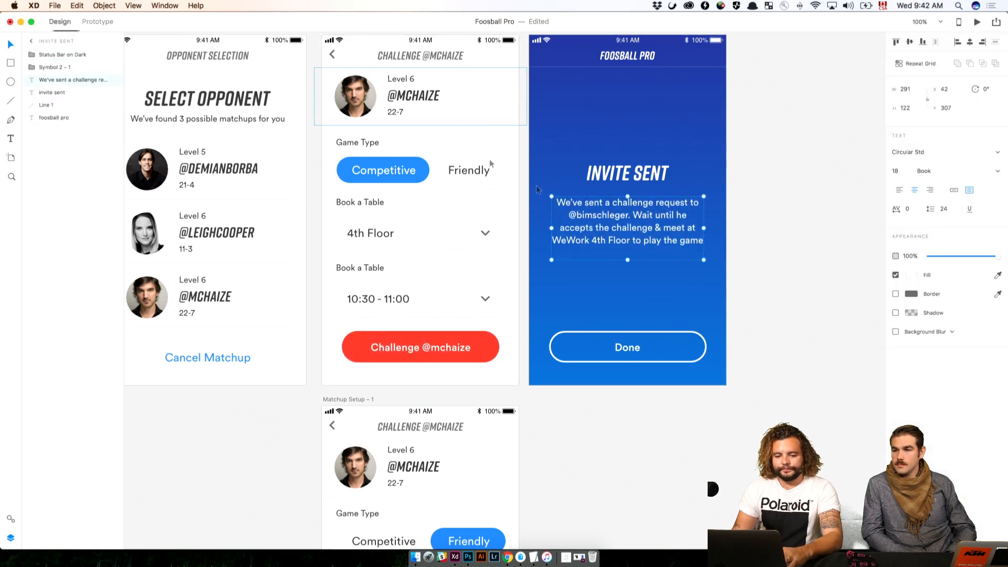
double_click(642, 214)
click(596, 215)
drag(629, 215, 590, 214)
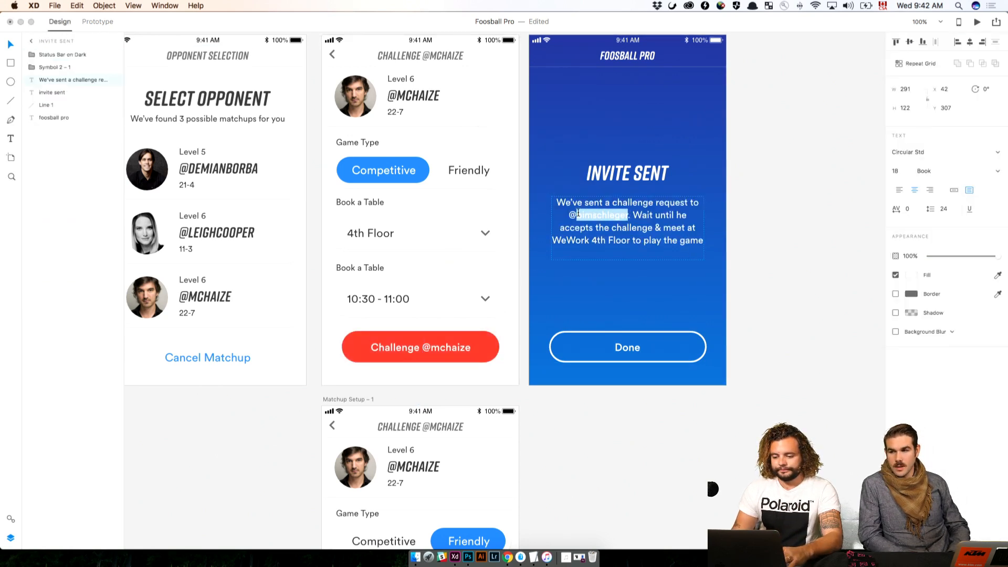
text(mcha)
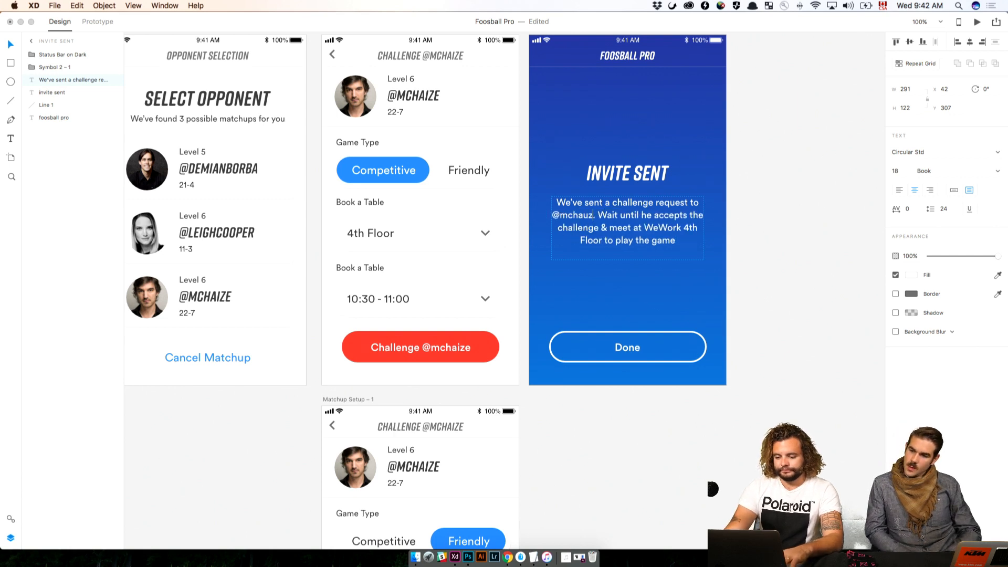
text(ize)
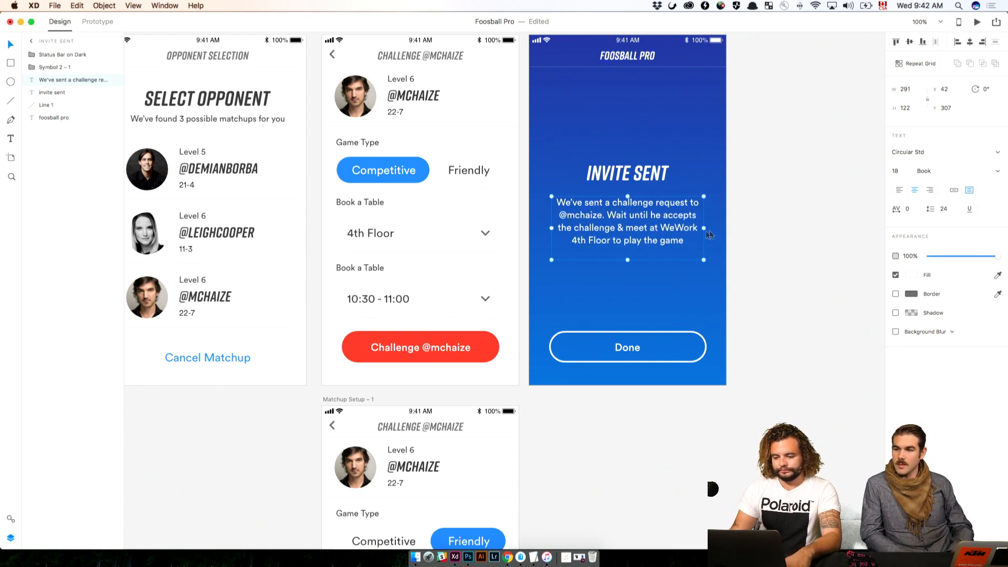
In the Invite Sent message, replace the venue name WeWork with Adobe
click(781, 228)
double_click(669, 234)
drag(661, 227, 697, 228)
text(Adobe 4th)
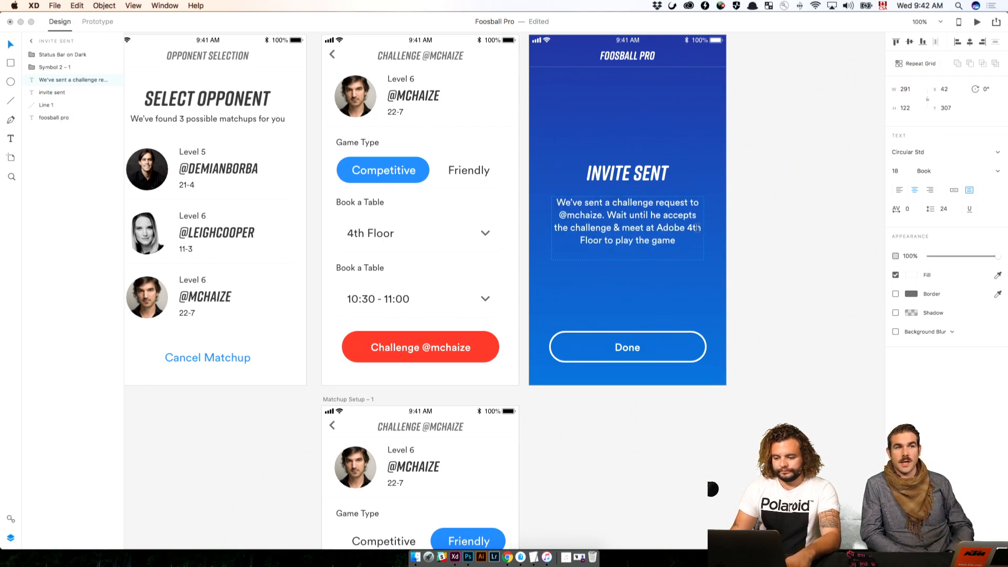
click(785, 236)
click(779, 243)
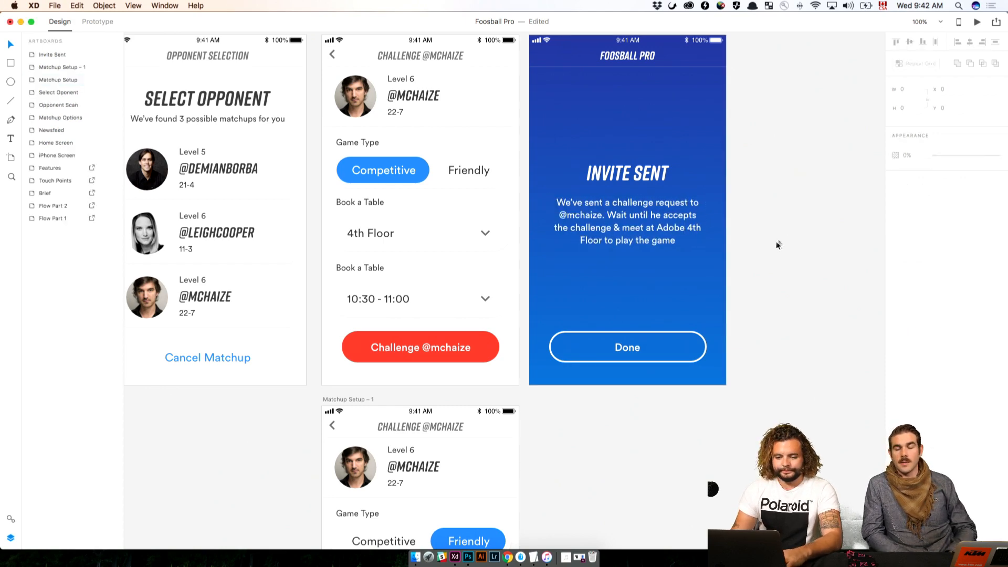
Select the circular profile photo inside the player card on Matchup Setup to examine how it is masked
drag(597, 335, 703, 319)
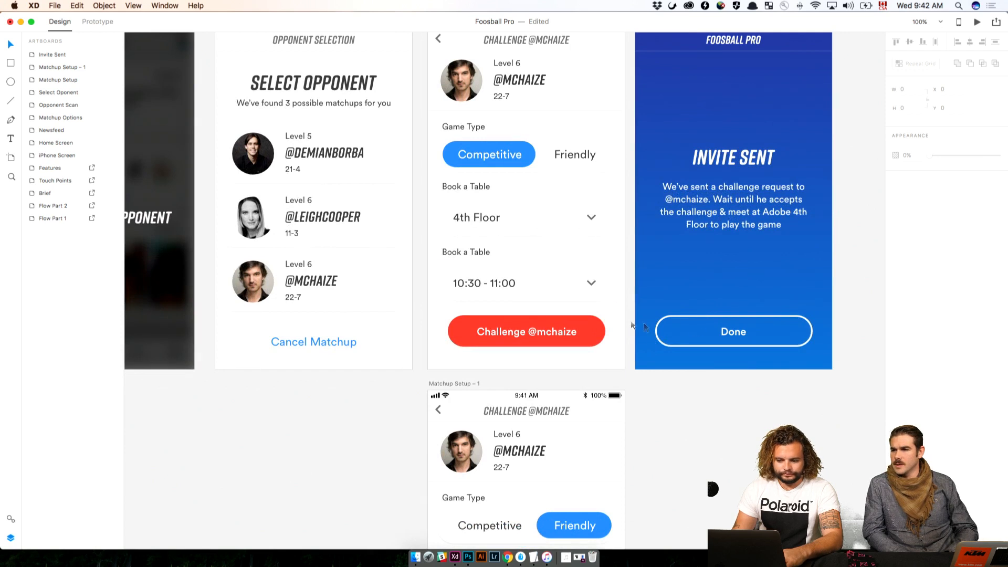
click(254, 154)
double_click(470, 81)
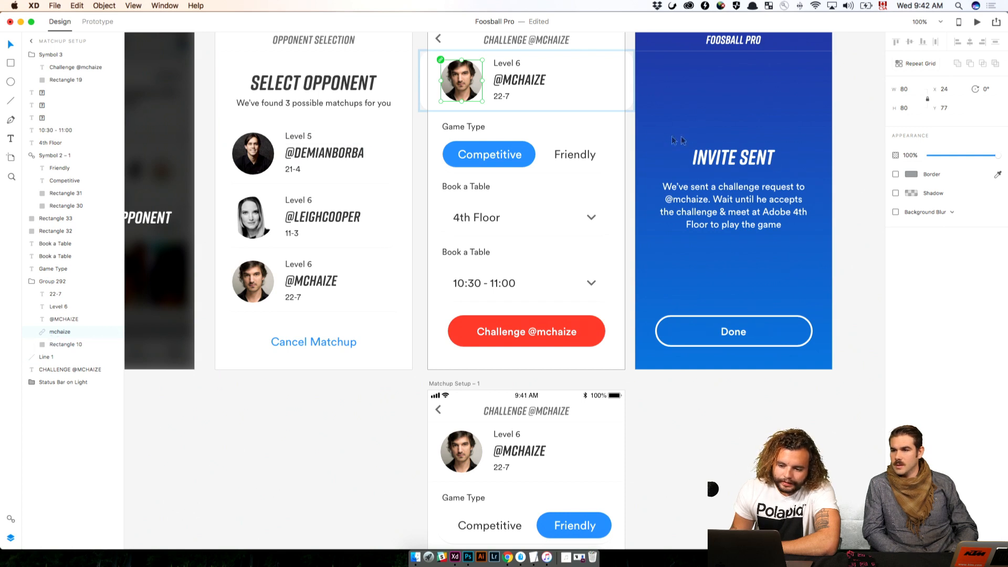
double_click(469, 78)
click(722, 430)
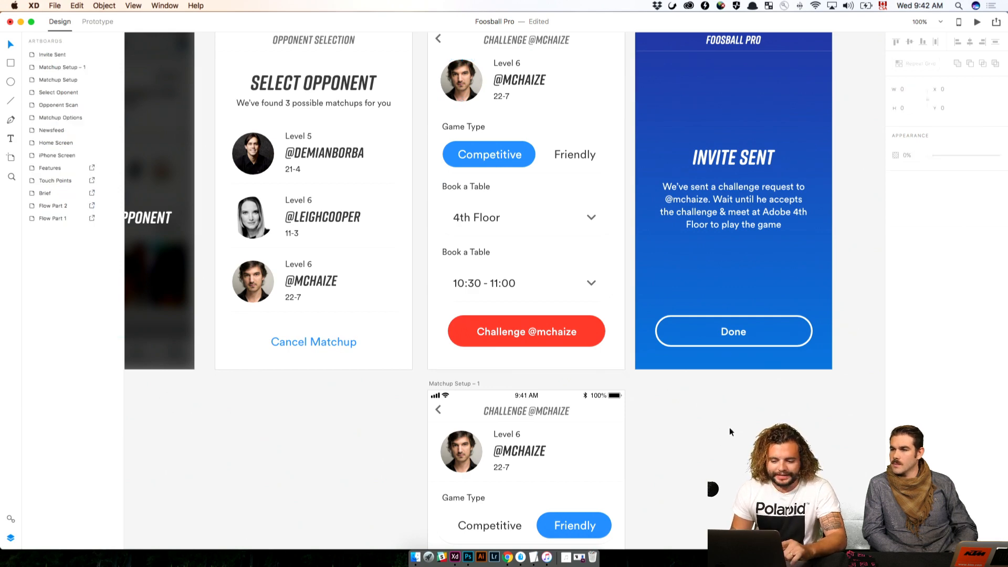
Preview the stock photos in the Photos folder and place AdobeStock_54122328.jpeg inside the red Challenge button's group on Matchup Setup
drag(729, 434, 770, 307)
drag(609, 248, 659, 246)
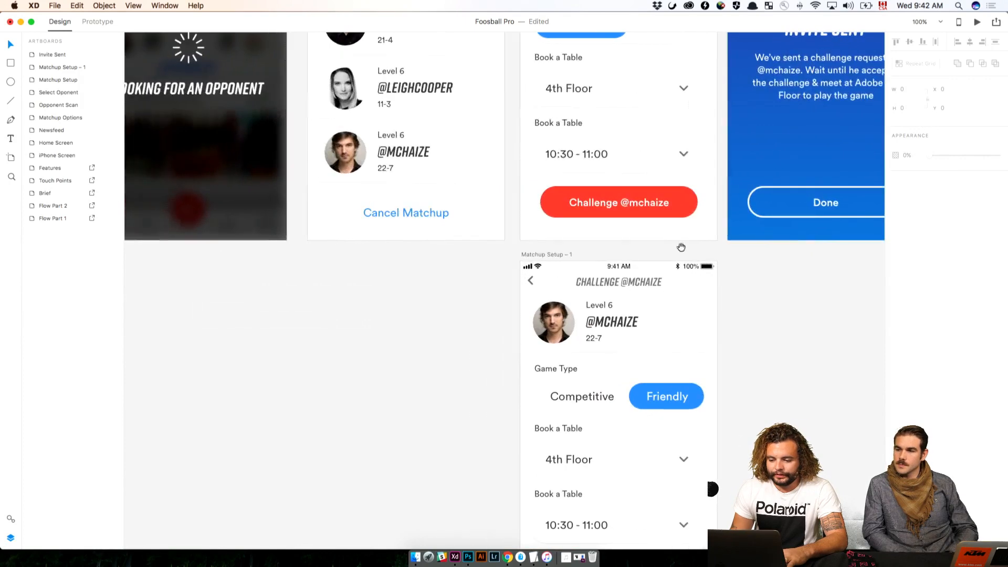
click(552, 205)
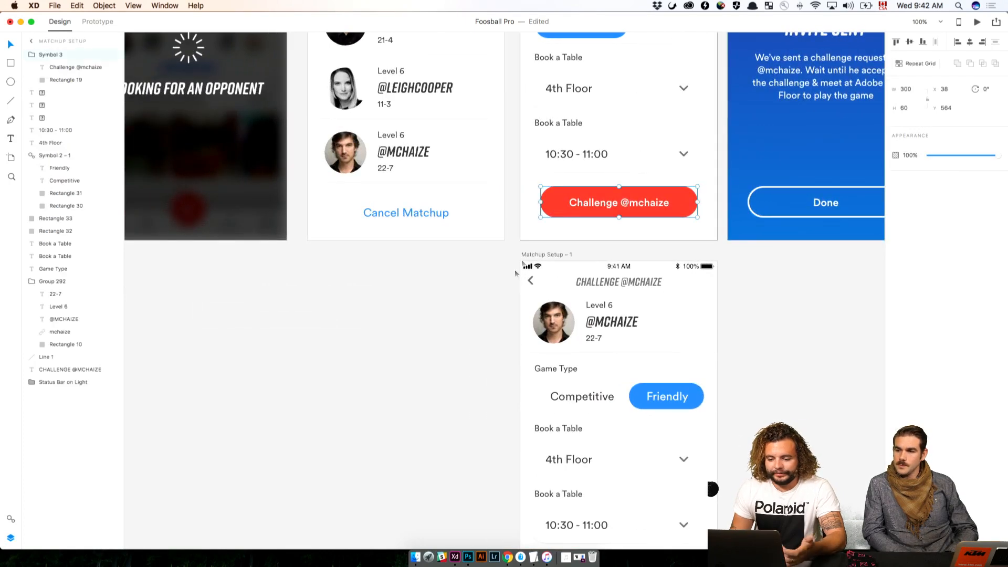
click(65, 80)
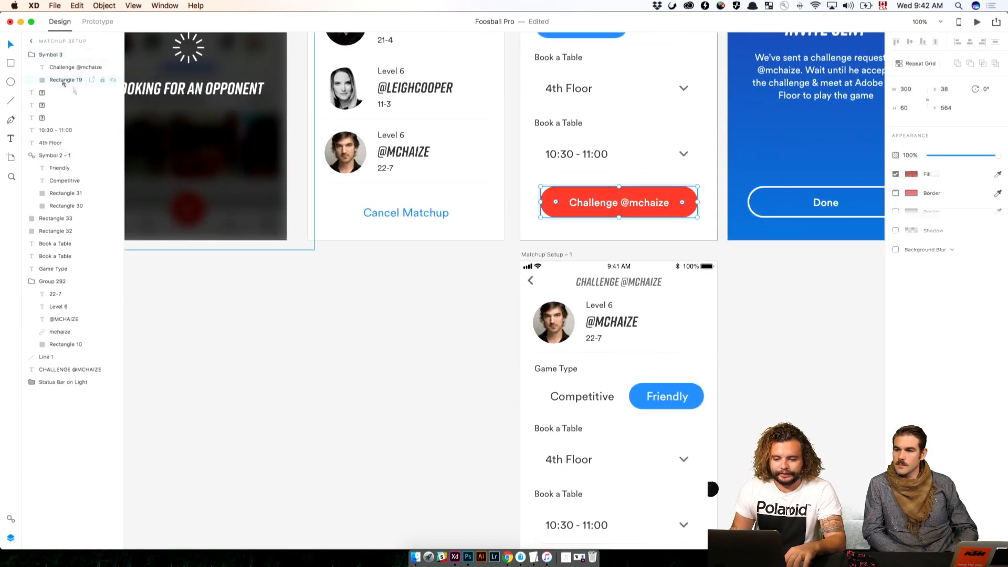
click(415, 557)
drag(698, 178, 795, 245)
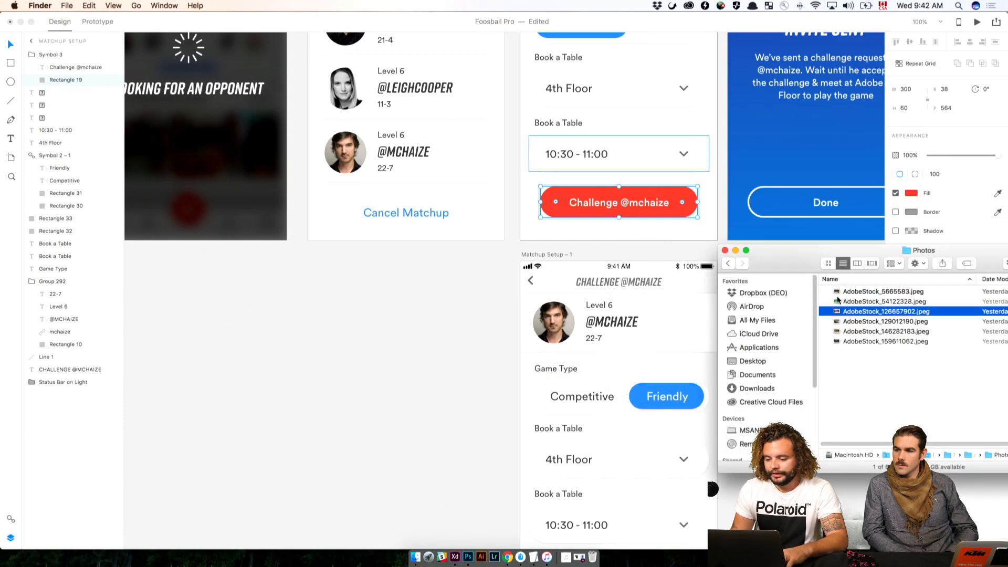
key(space)
key(Up)
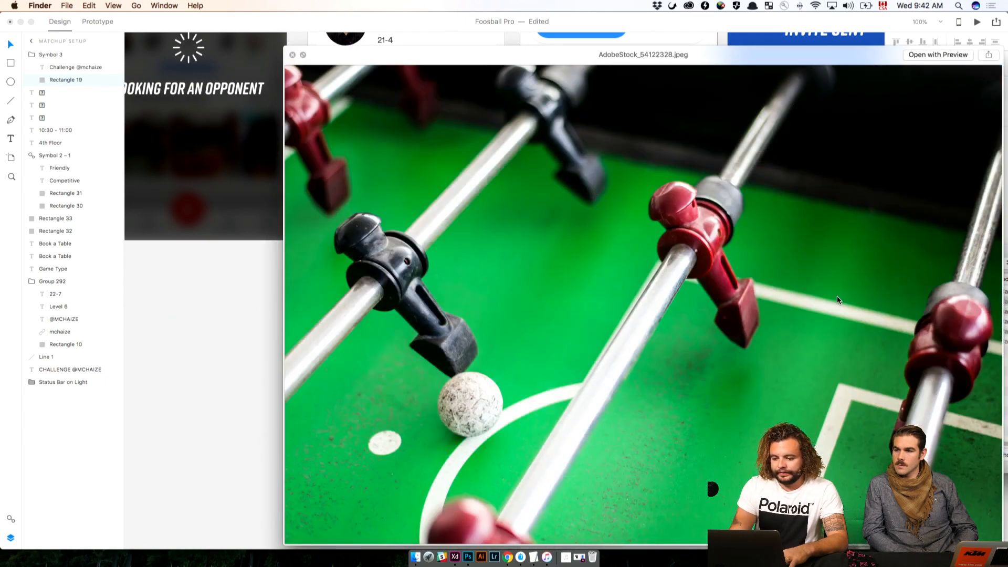
key(space)
drag(867, 299, 717, 182)
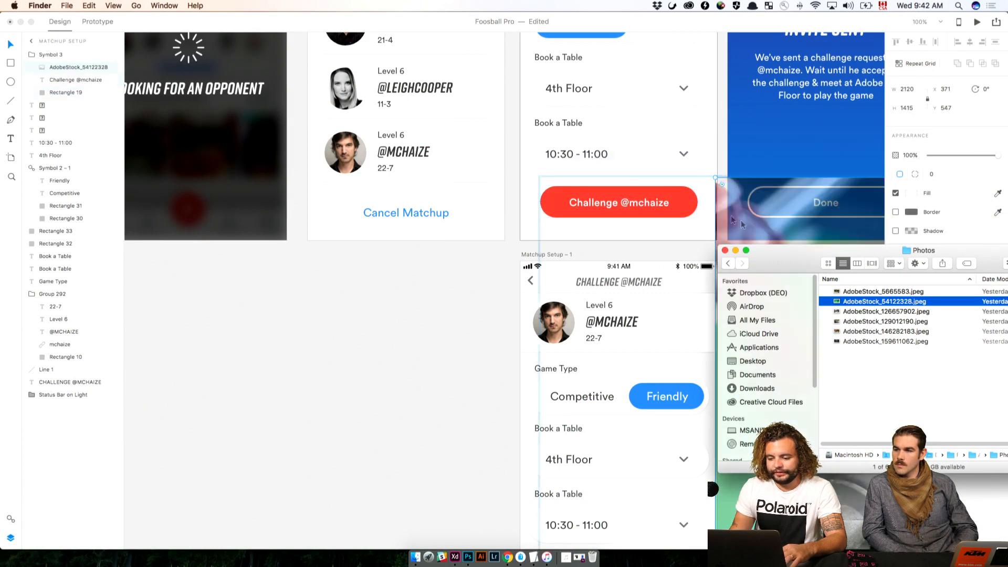
Move the AdobeStock_54122328 image out of Symbol 3 to the top of the Matchup Setup layer order
click(362, 326)
drag(505, 330, 241, 315)
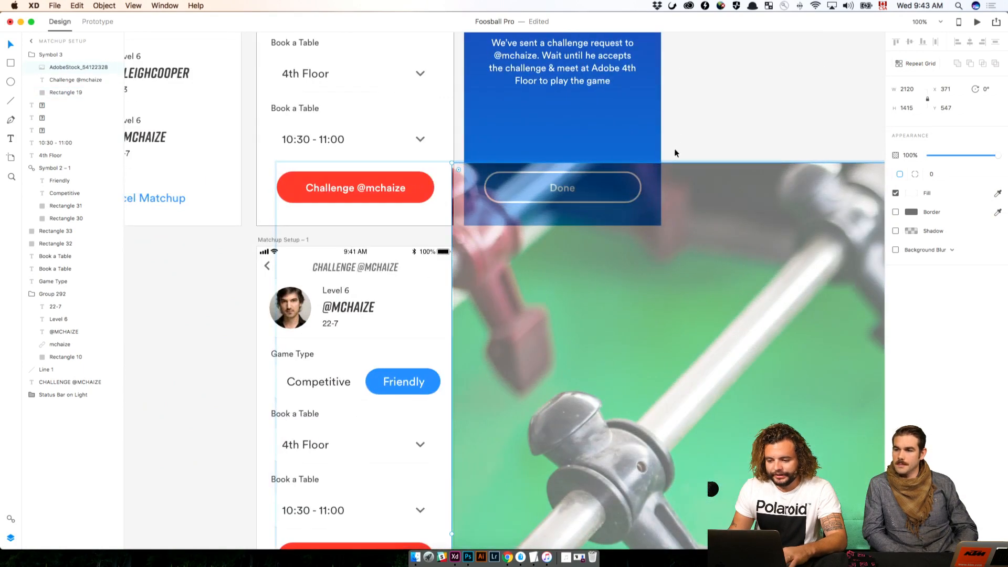
key(ctrl+z)
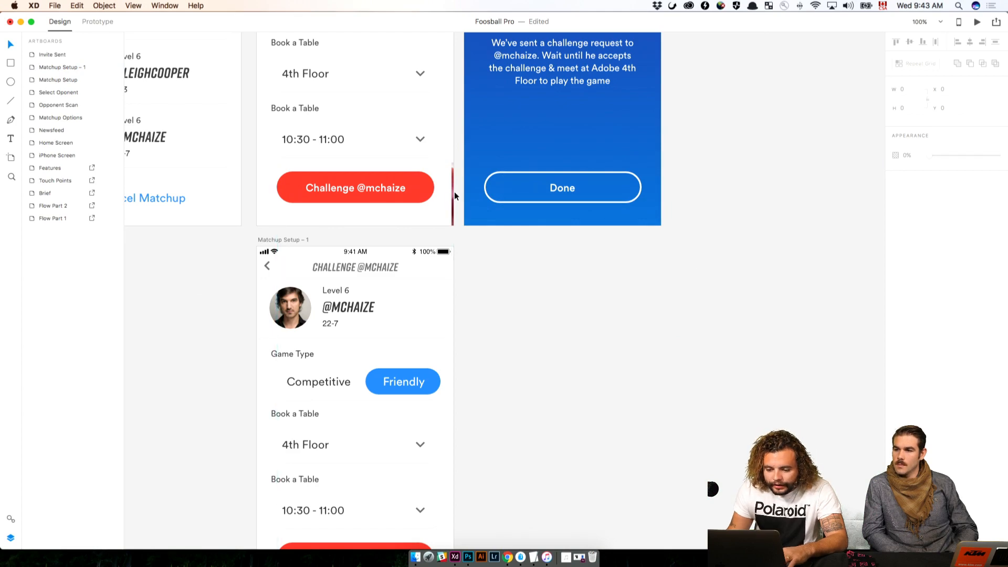
drag(454, 191, 355, 181)
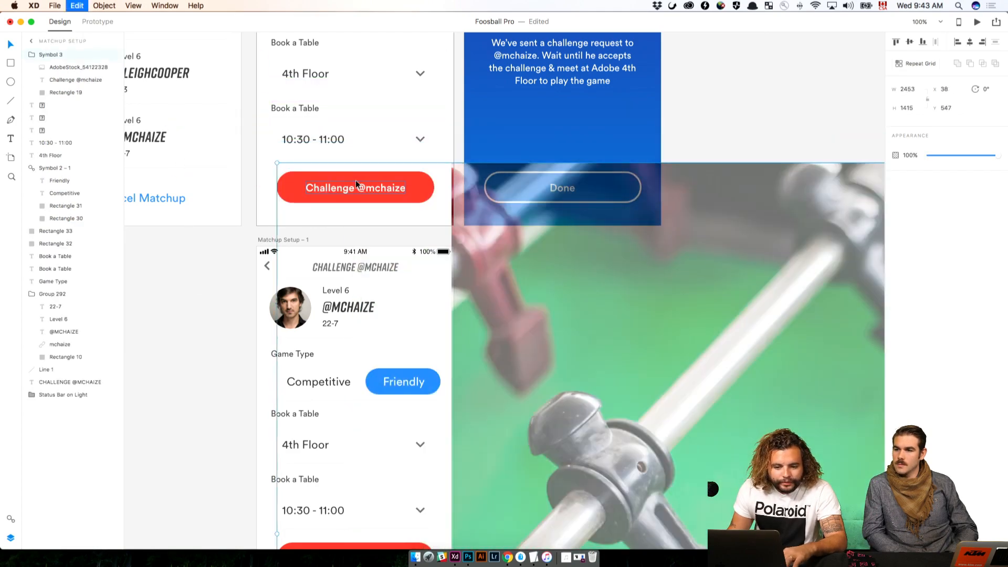
drag(53, 65, 52, 52)
Scale the foosball photo down to 498 × 333 and position it over the Challenge button
drag(590, 305, 321, 193)
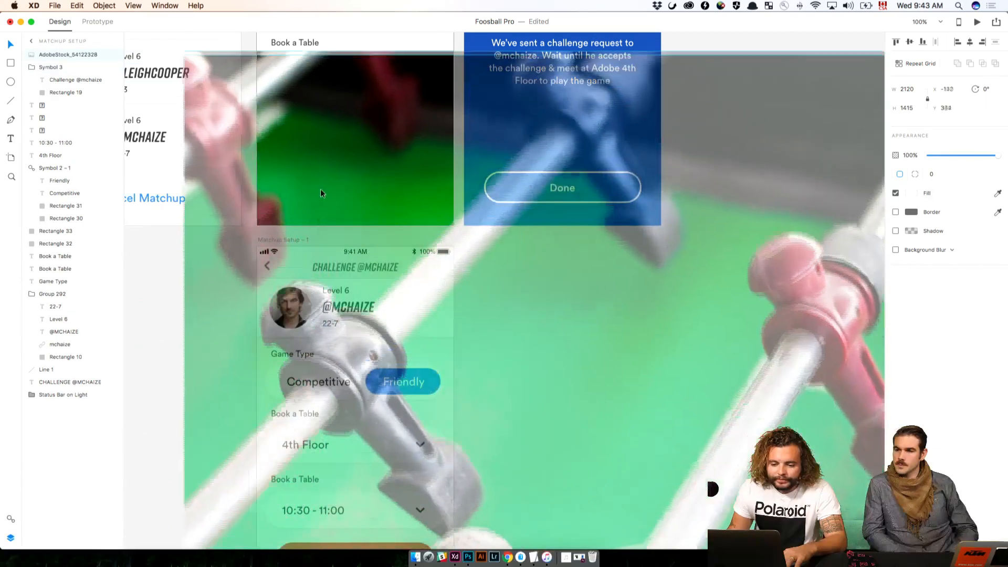
drag(181, 52, 622, 345)
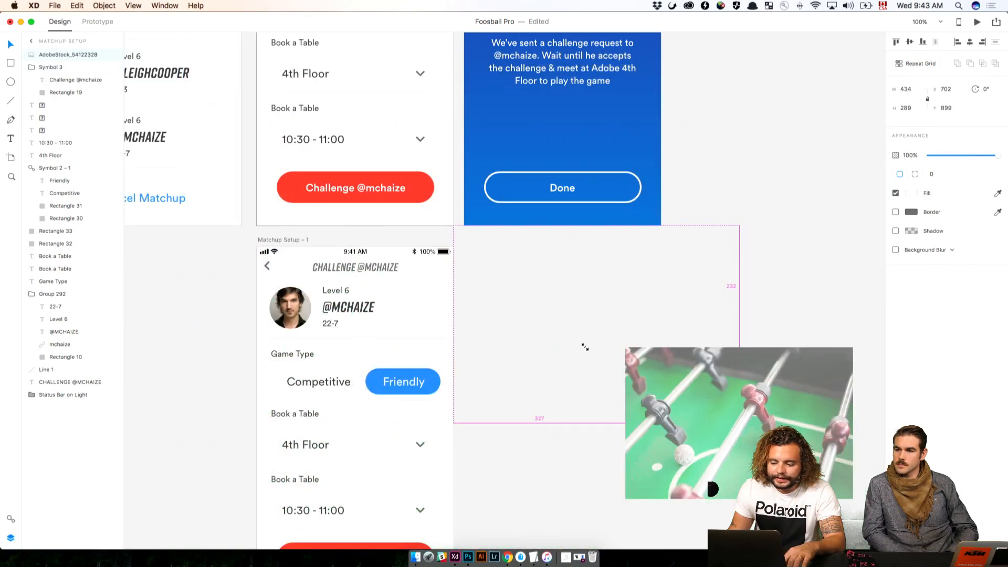
drag(755, 421, 380, 197)
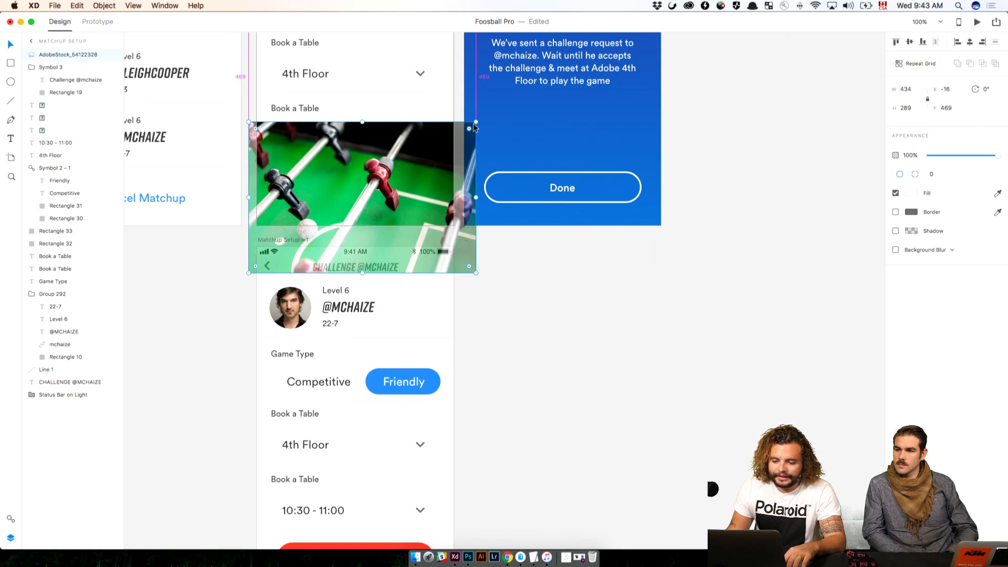
drag(476, 122, 493, 111)
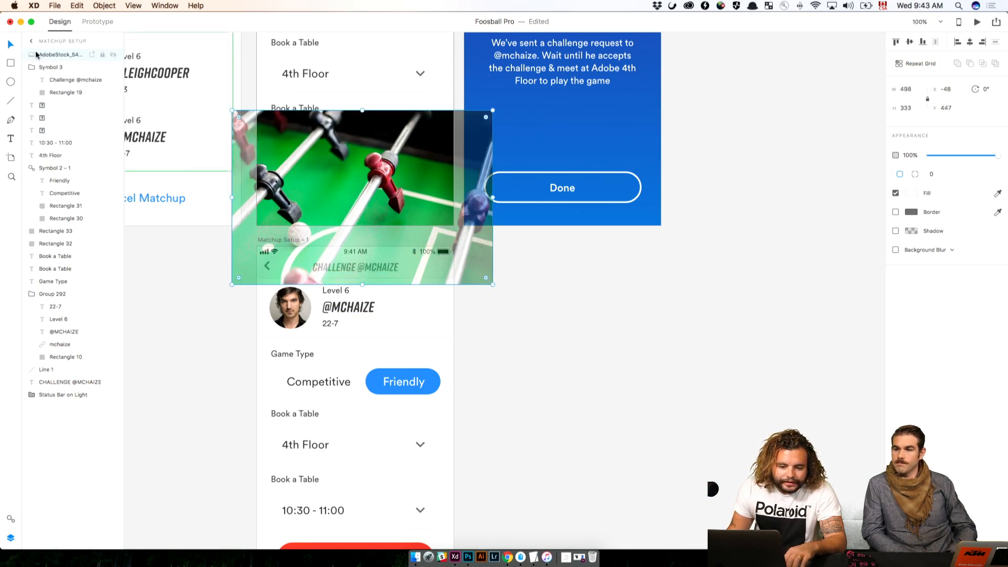
Place the foosball photo directly above Rectangle 19 in Symbol 3 and mask it with that rounded rectangle using Mask with Shape
drag(36, 54, 40, 85)
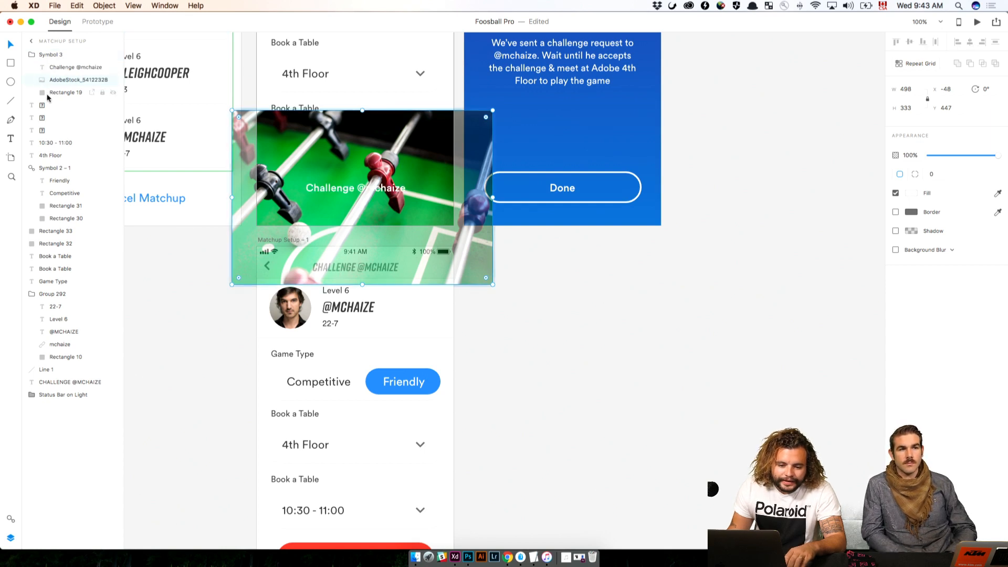
shift+click(48, 95)
right_click(57, 93)
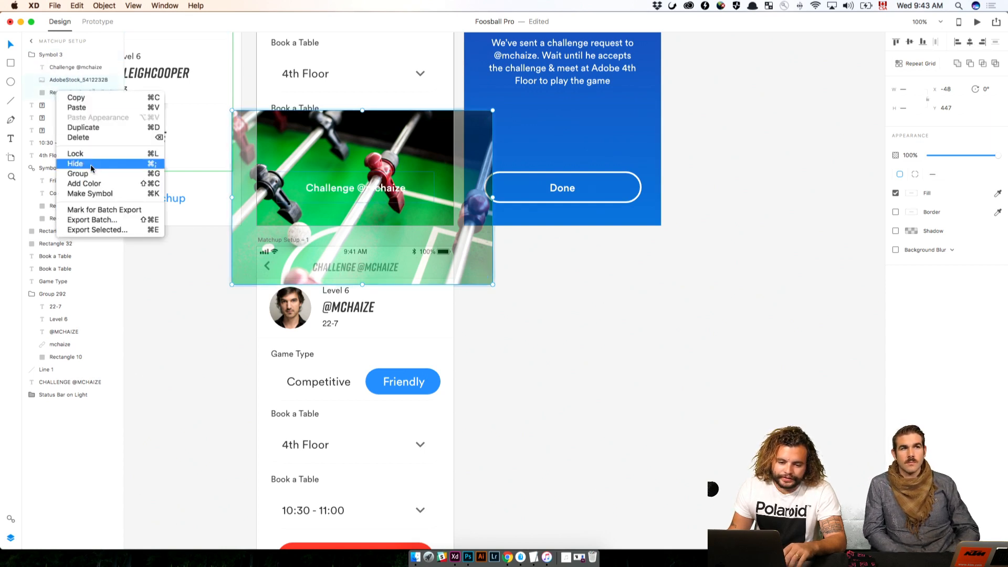
click(533, 332)
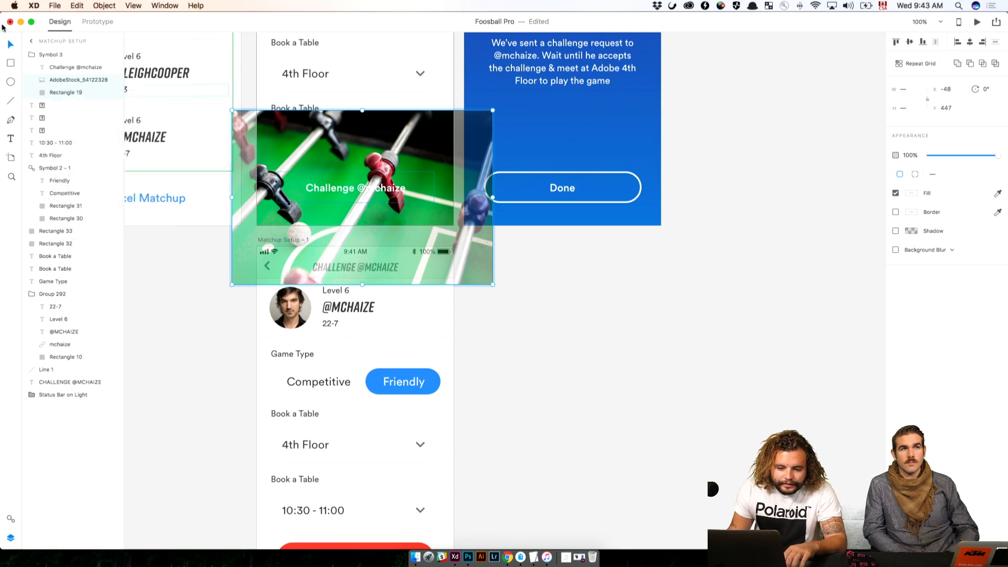
click(205, 6)
text(mask)
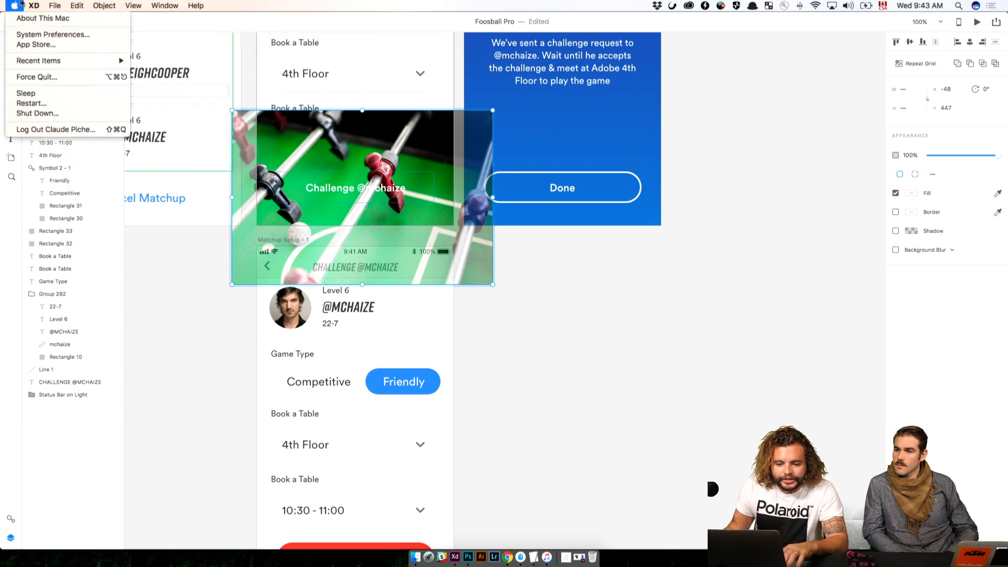
mouse_move(104, 7)
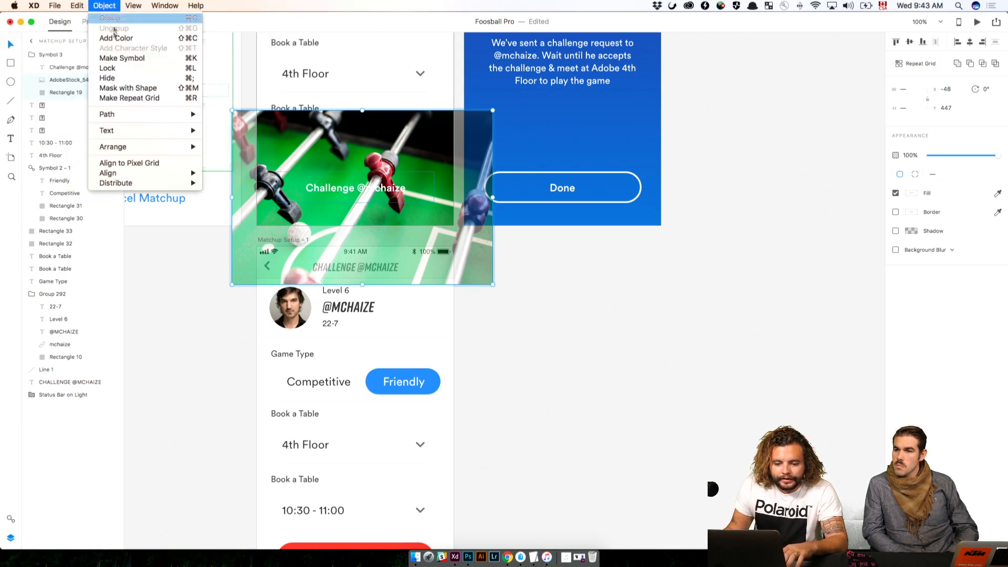
click(116, 88)
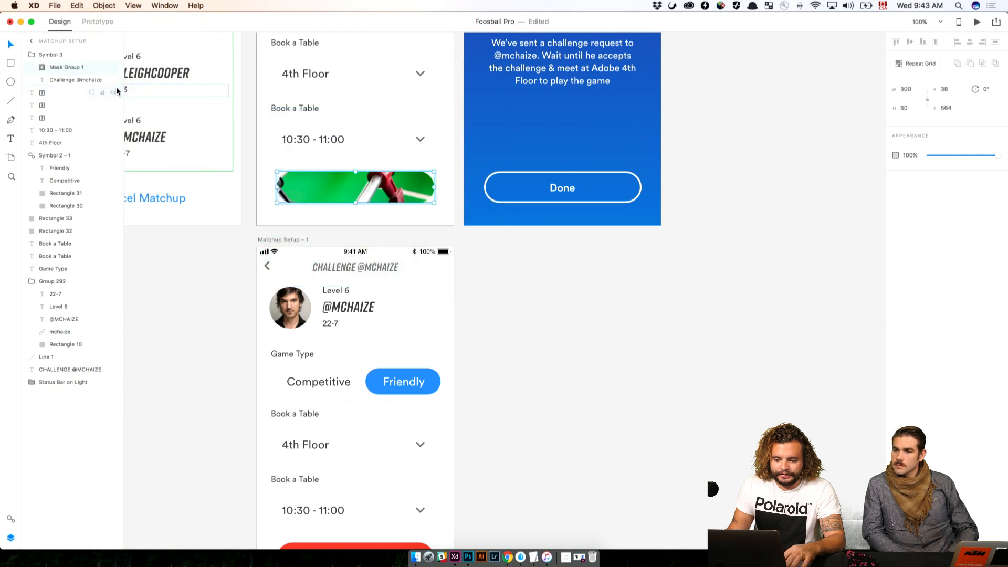
Bring the Challenge label above the masked photo in Symbol 3 and expand the mask group's contents
drag(52, 79, 54, 68)
click(42, 80)
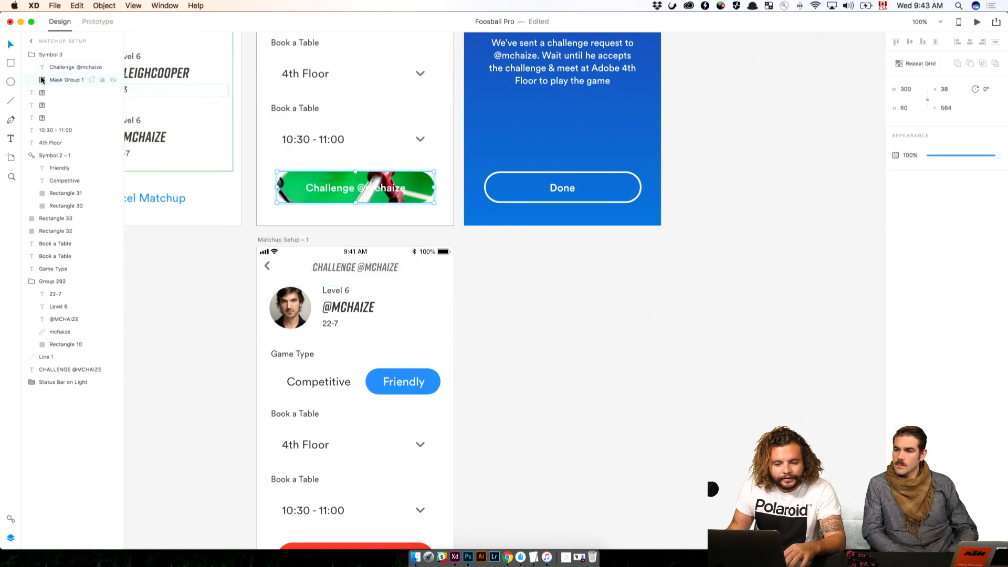
click(42, 79)
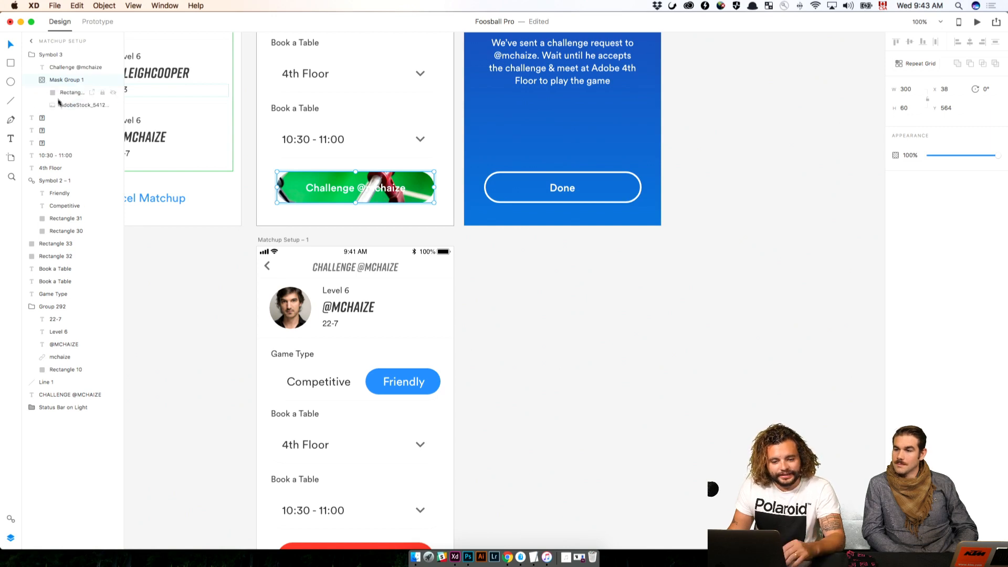
Enlarge the foosball photo inside the Challenge button's mask to 548 × 366
click(73, 104)
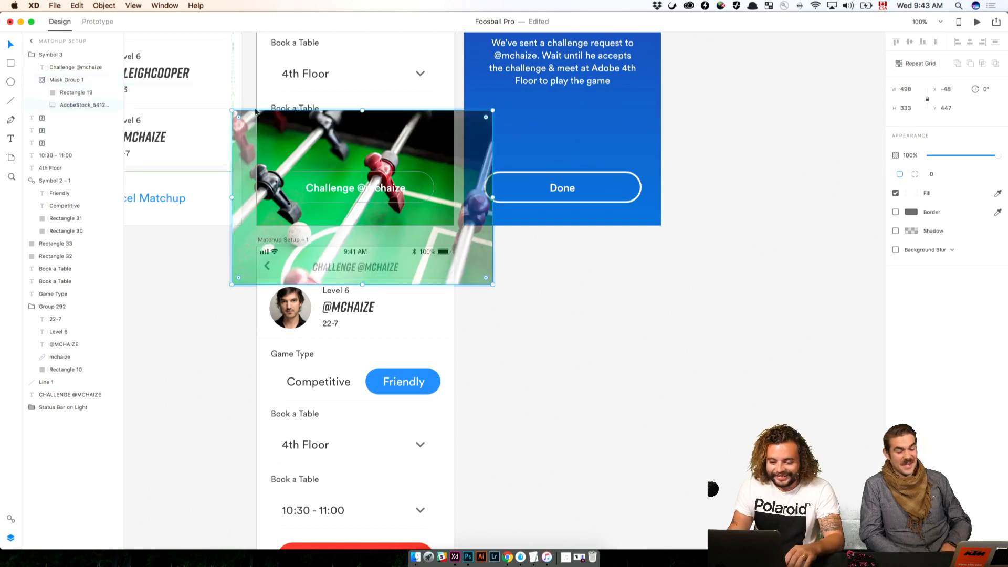
drag(493, 110, 519, 93)
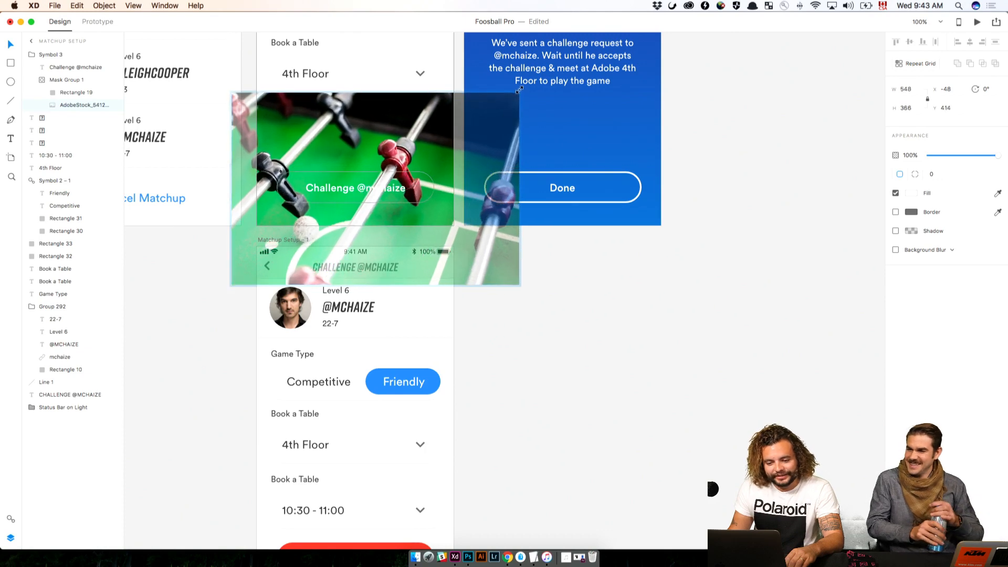
click(600, 300)
Set the opacity of the masked foosball photo in the Challenge button to 20%
key(super+equal)
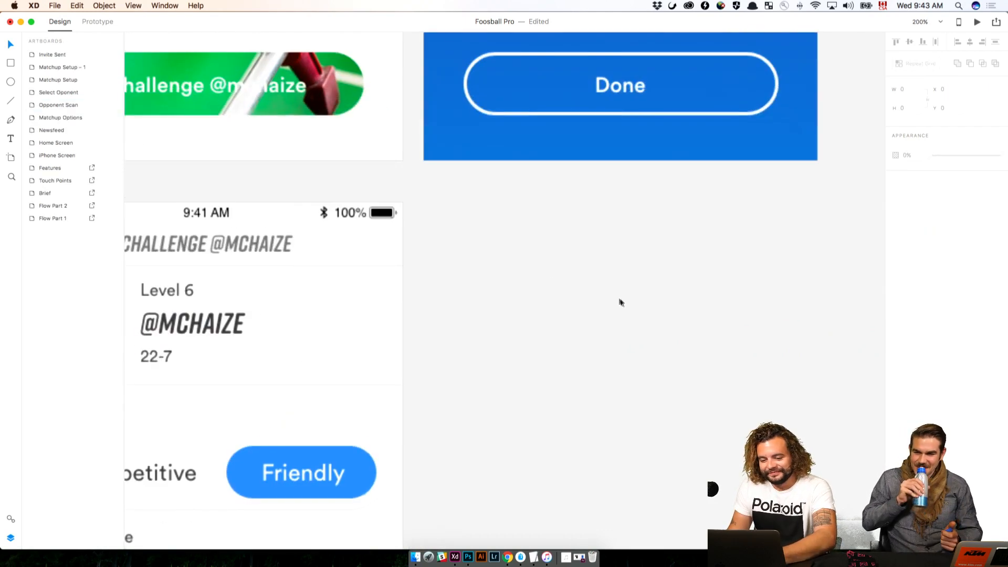
drag(442, 121, 726, 389)
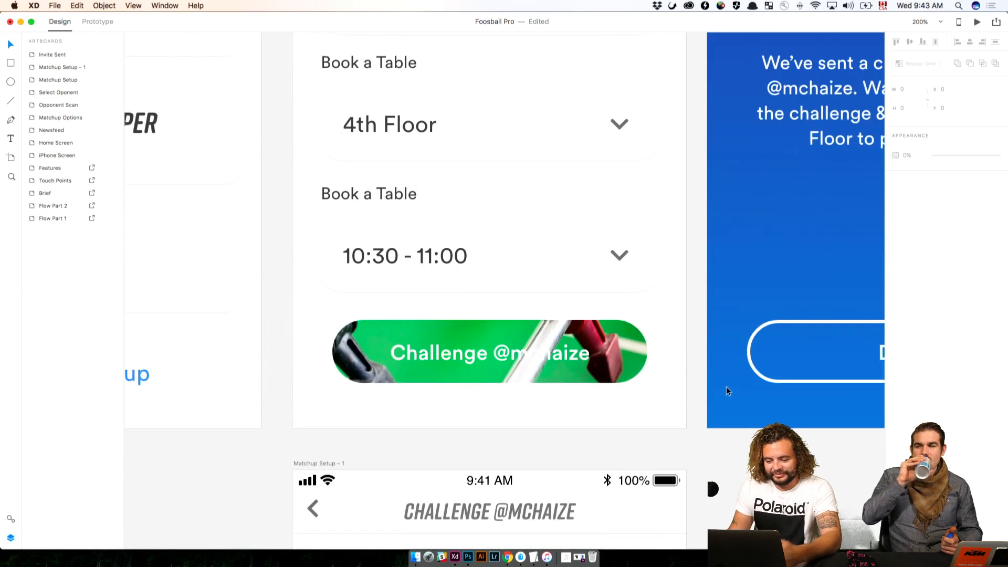
click(641, 381)
click(63, 104)
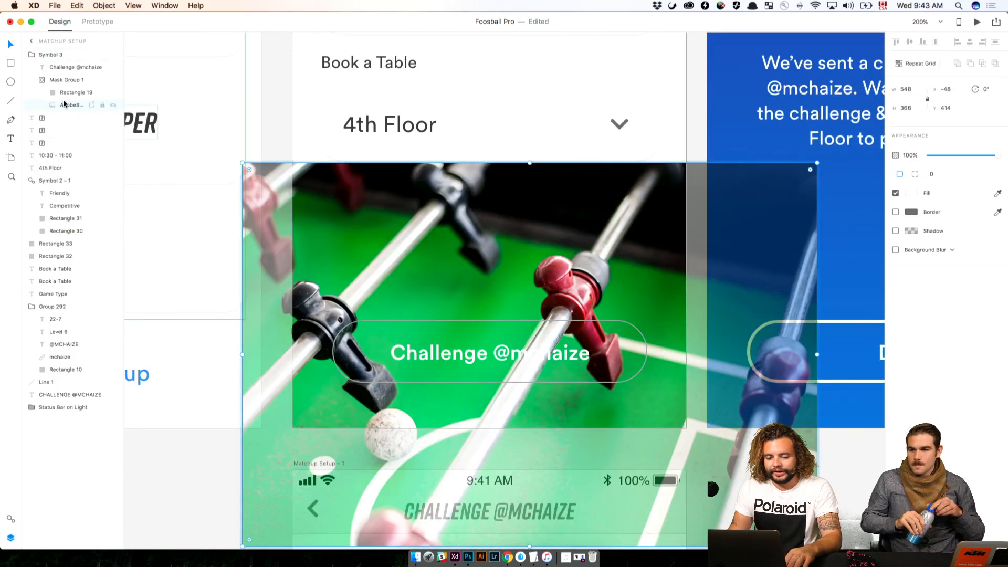
click(909, 155)
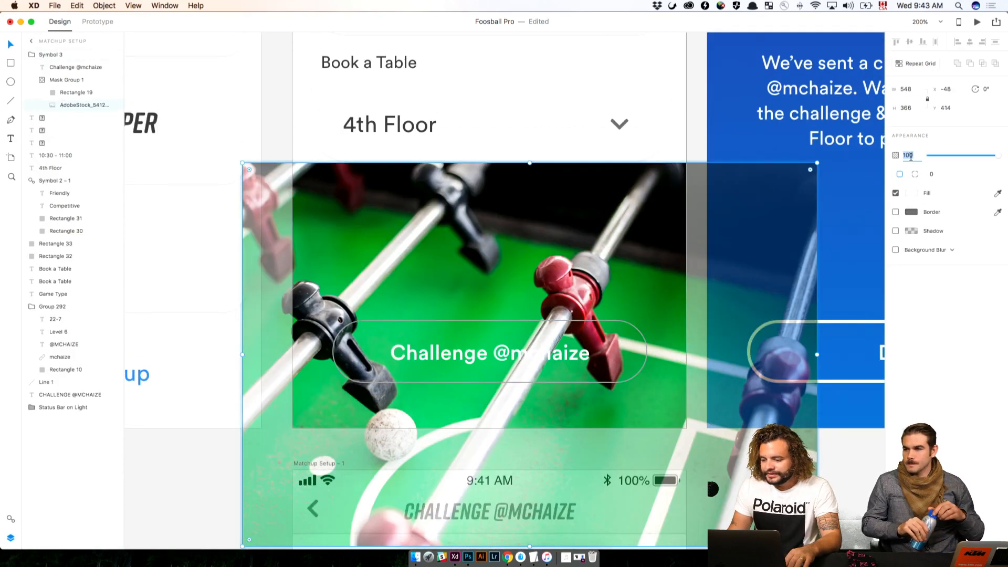
text(20)
key(Return)
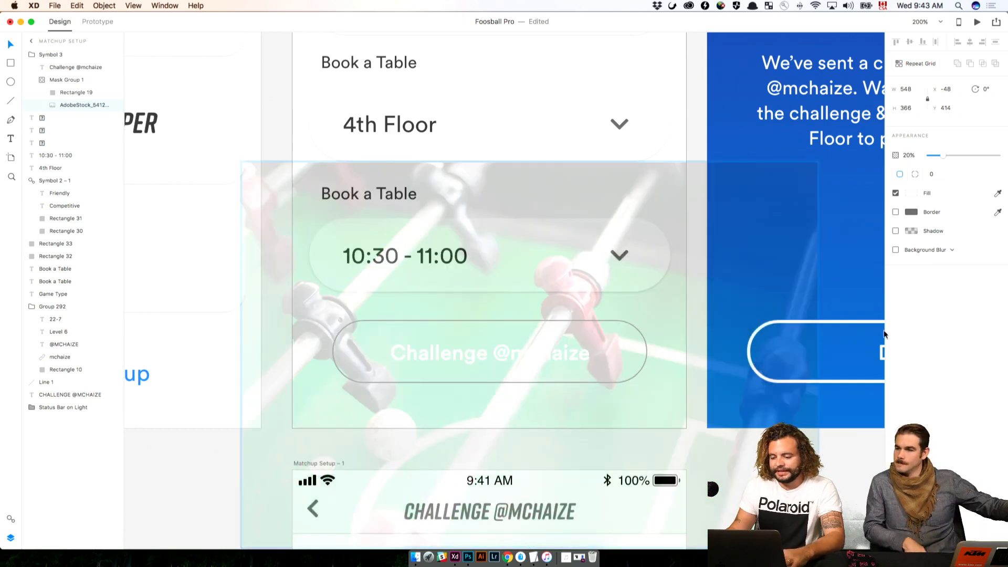
click(848, 453)
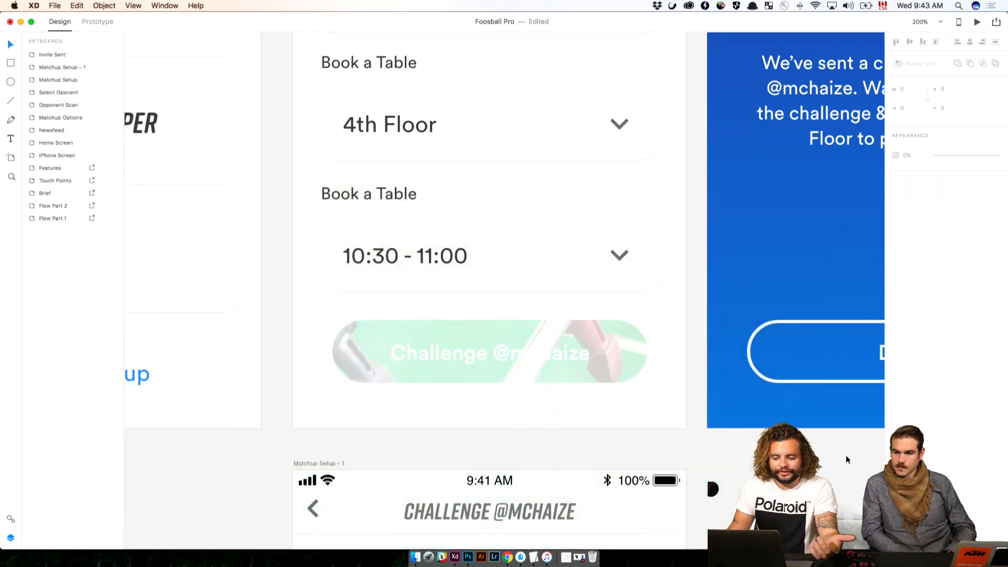
Undo the photo's opacity and size changes and the reordering of the Challenge label
key(super+z)
key(super+z)
key(super+z)
key(super+z)
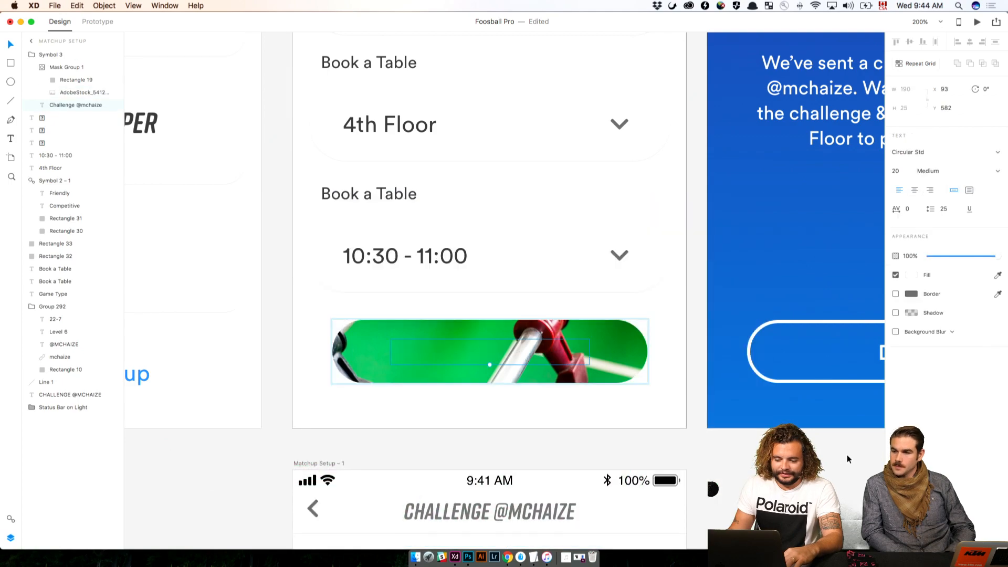
Undo the masking of the foosball photo in the Challenge button, returning the photo to the pasteboard
key(super+z)
key(super+z)
key(super+z)
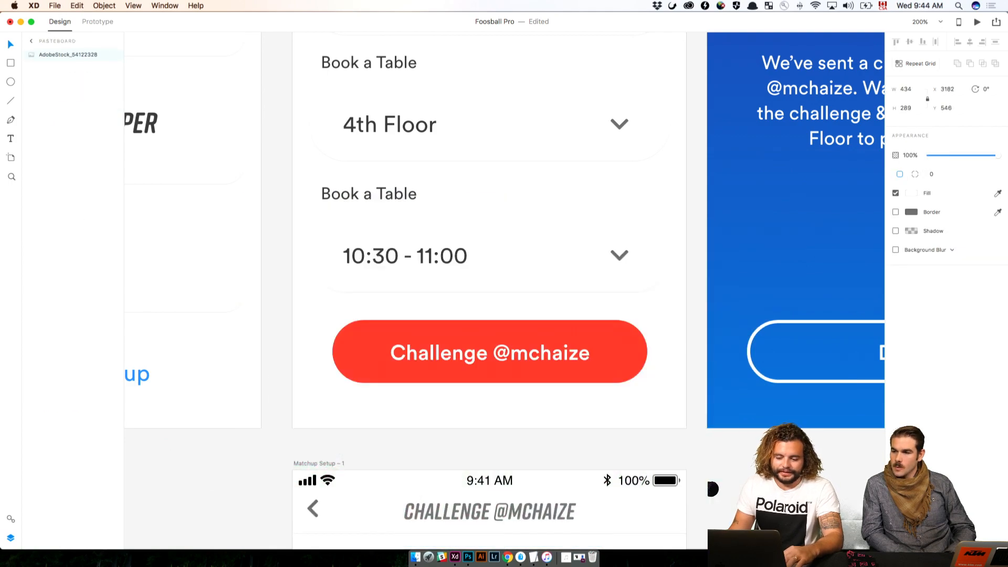
Delete the AdobeStock_54122328 foosball photo from the pasteboard
click(846, 454)
key(super+minus)
key(super+minus)
key(super+minus)
drag(745, 420, 632, 287)
click(669, 362)
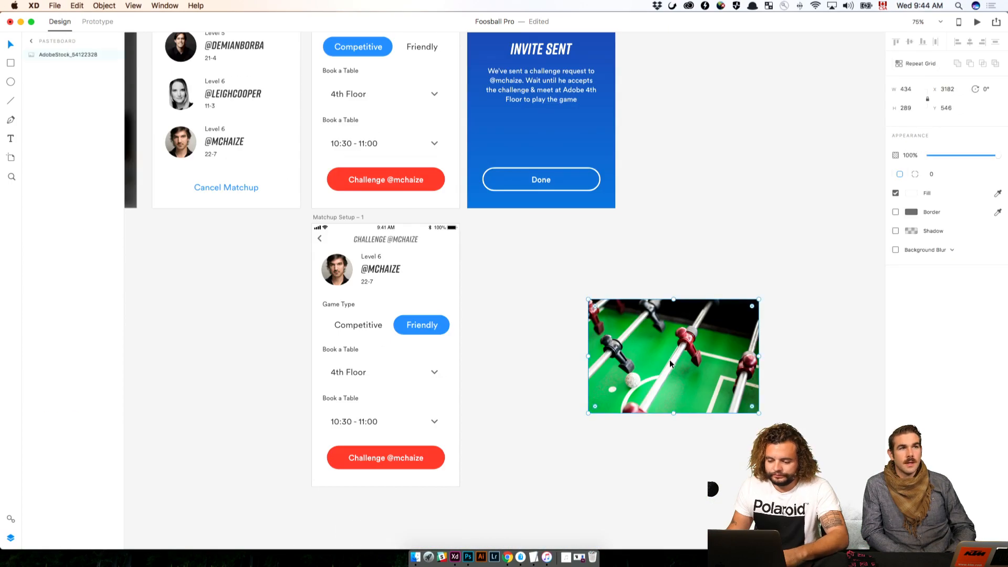
key(Delete)
Inspect the Challenge button on Matchup Setup and the Done button on Invite Sent
drag(615, 236, 684, 387)
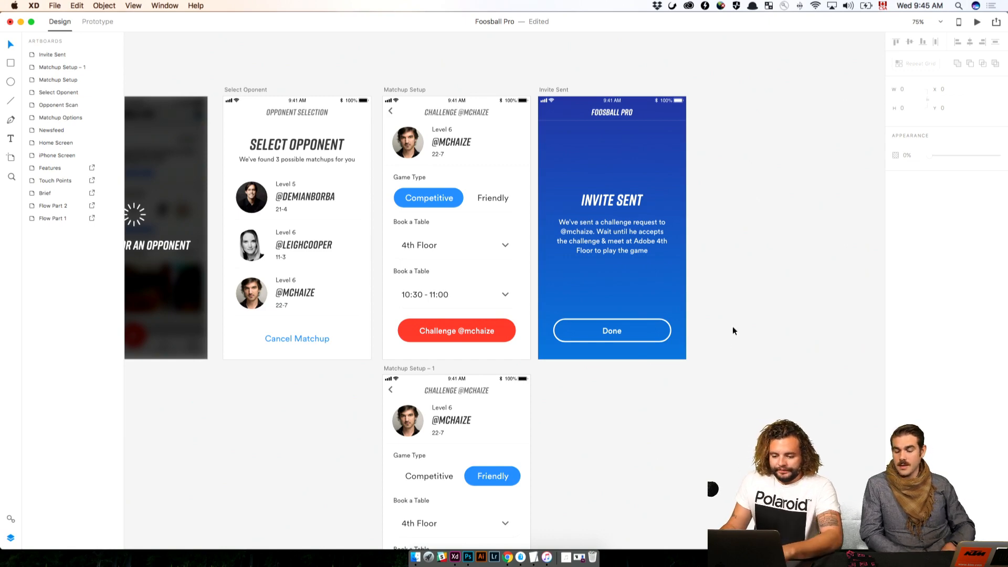
drag(726, 329, 628, 329)
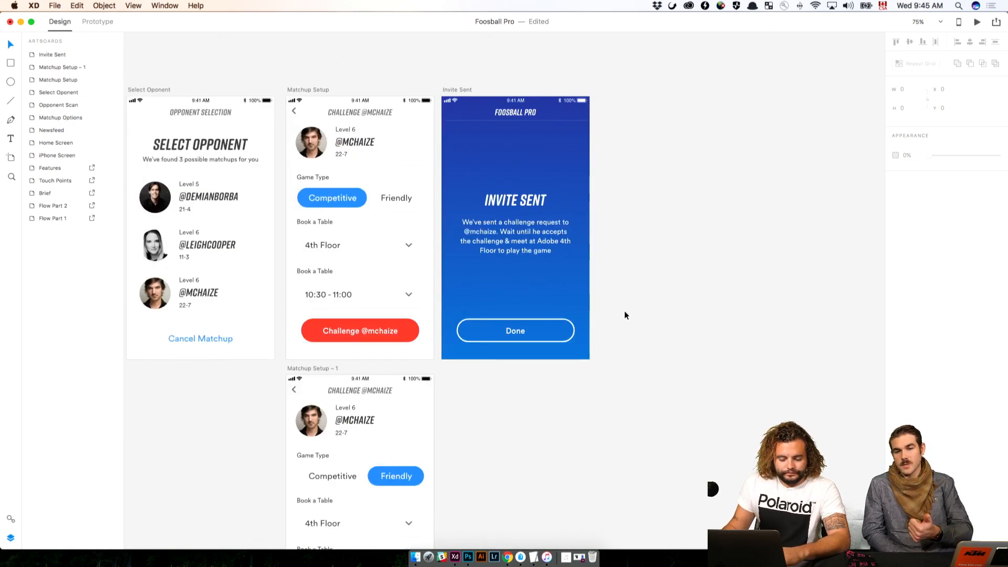
click(456, 333)
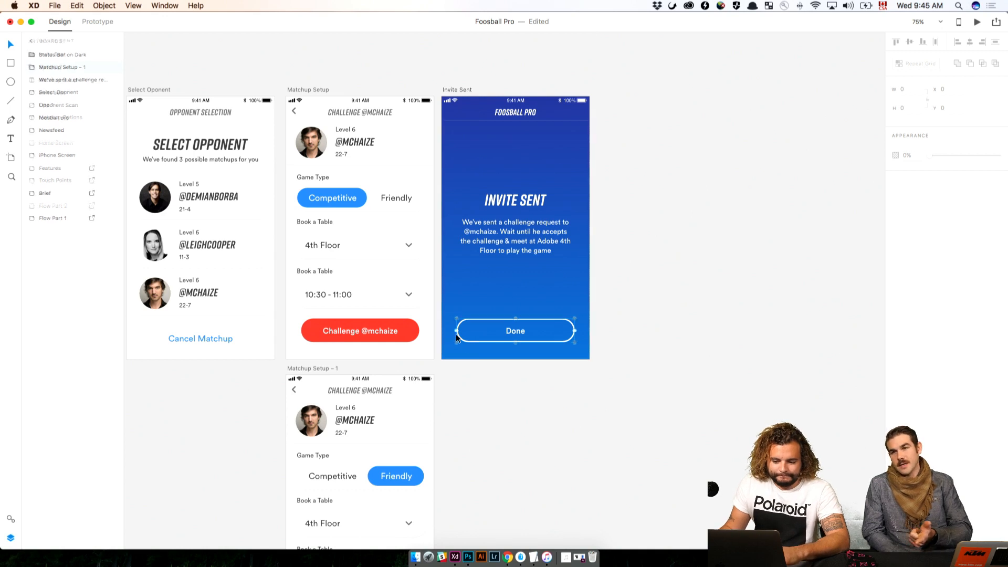
click(412, 333)
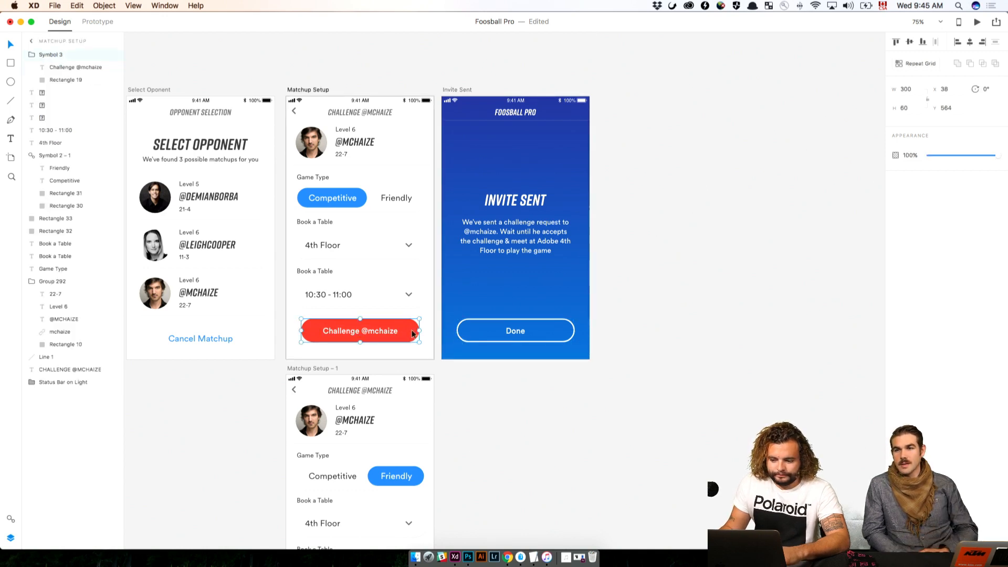
click(611, 365)
click(488, 340)
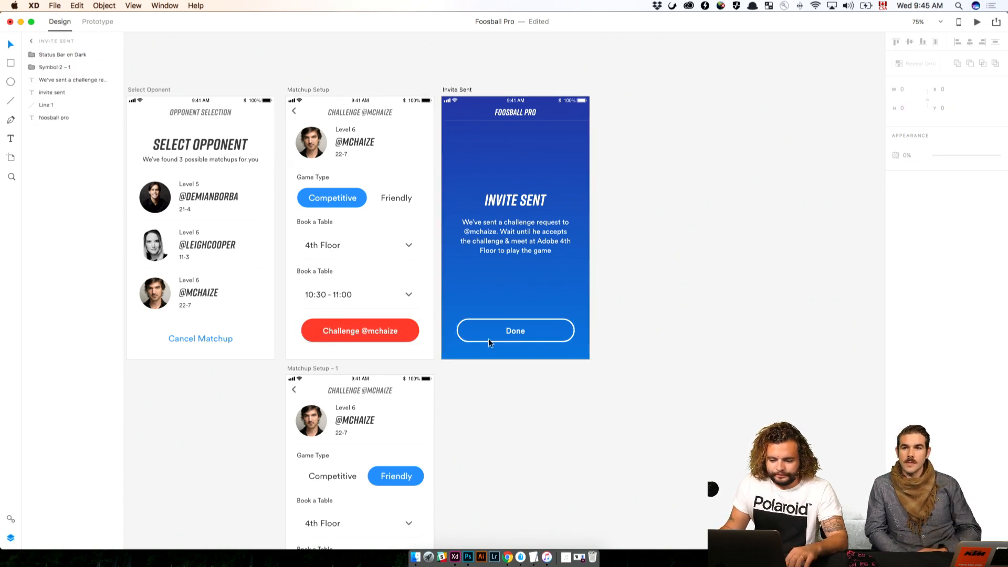
click(392, 333)
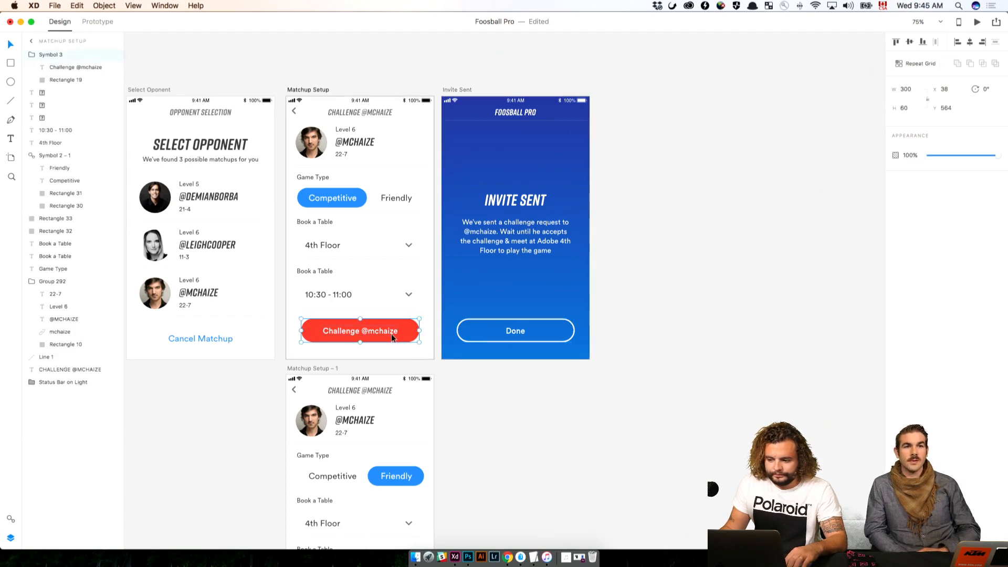
click(664, 372)
drag(664, 372, 448, 396)
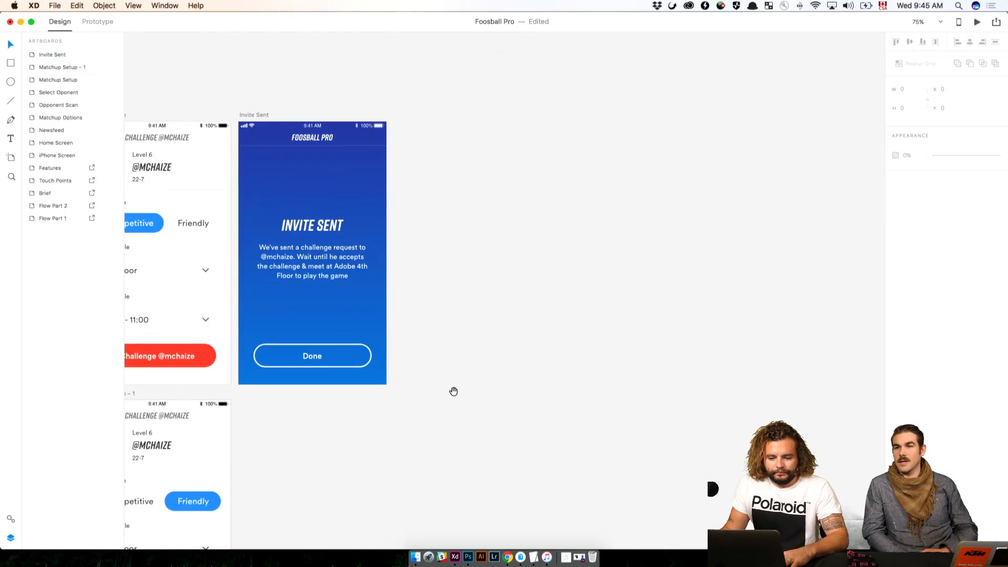
drag(334, 158, 447, 155)
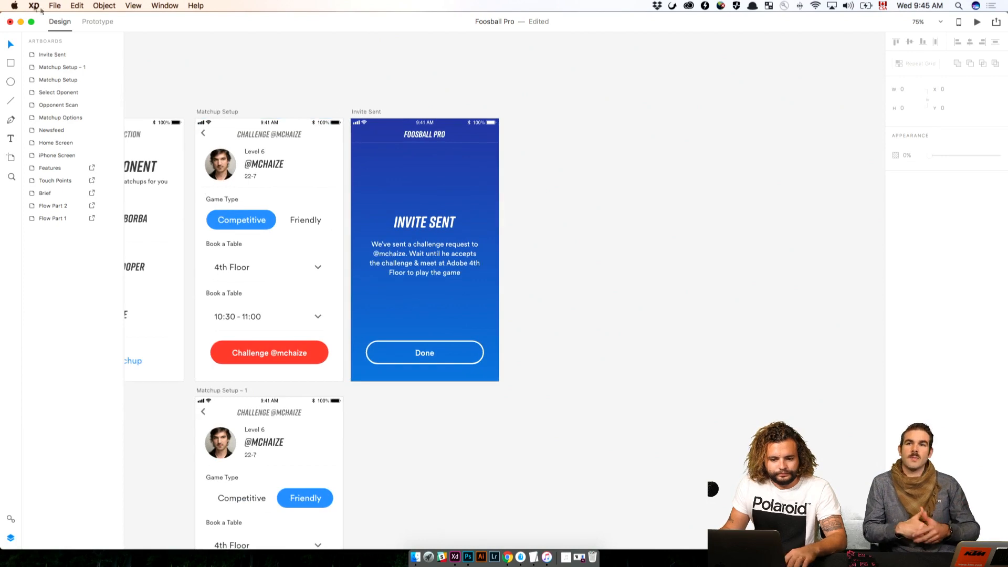
Check the prototype link of the Challenge button on Matchup Setup and return to the design view
key(ctrl+Tab)
click(325, 357)
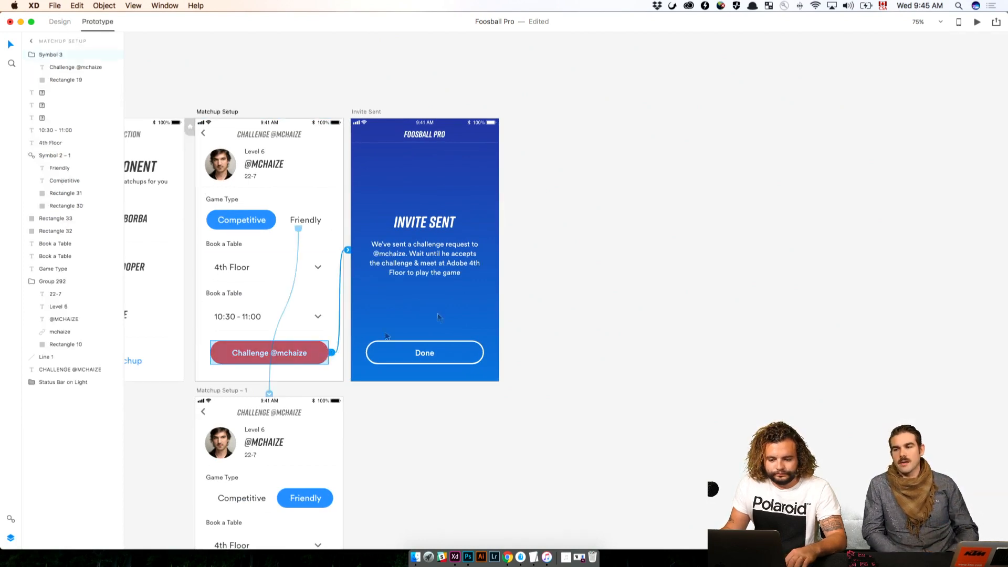
click(666, 309)
click(62, 23)
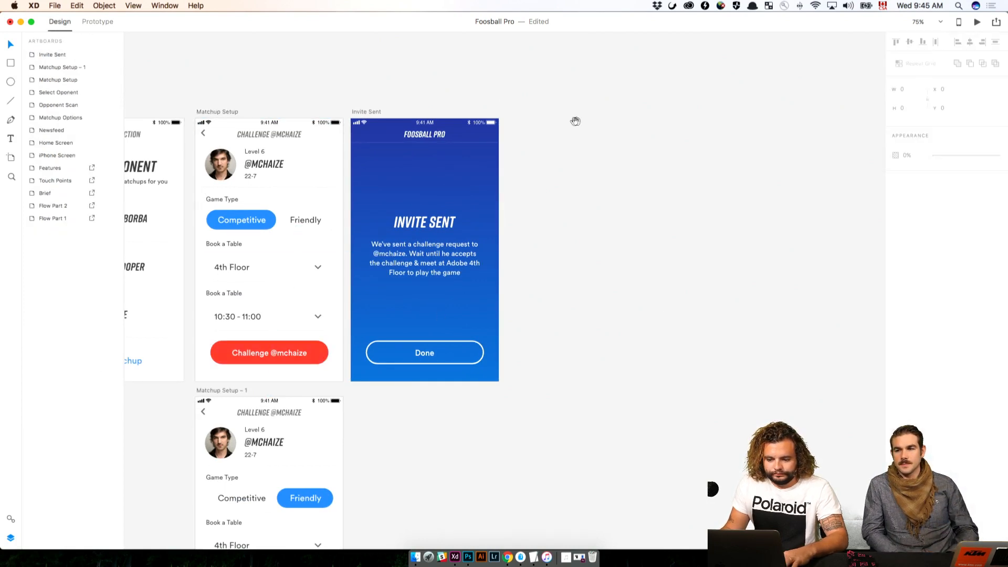
Duplicate the iPhone Screen artboard and place the copy directly after Invite Sent at the end of the flow
drag(576, 121, 374, 120)
drag(226, 106, 479, 140)
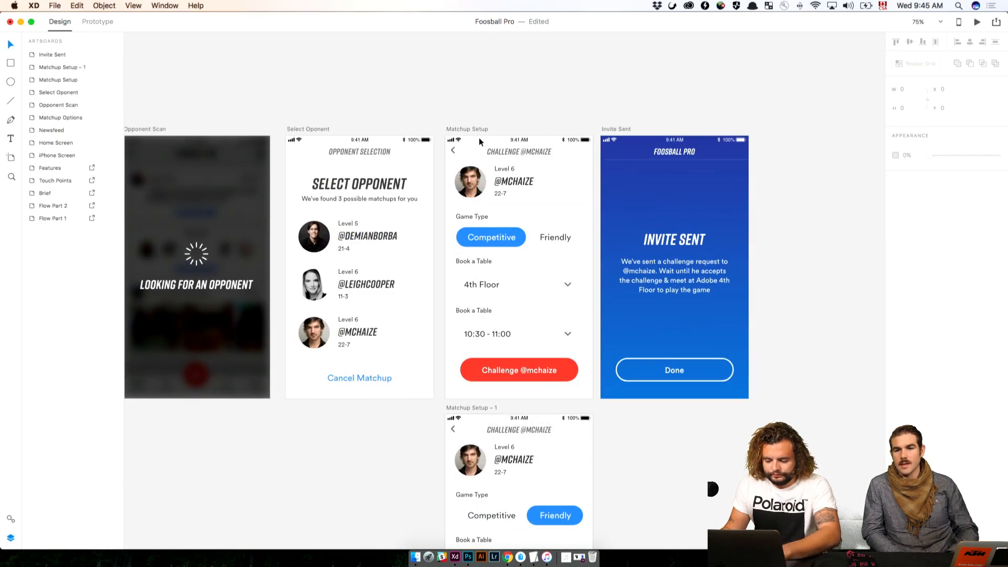
key(super+minus)
drag(346, 129, 663, 156)
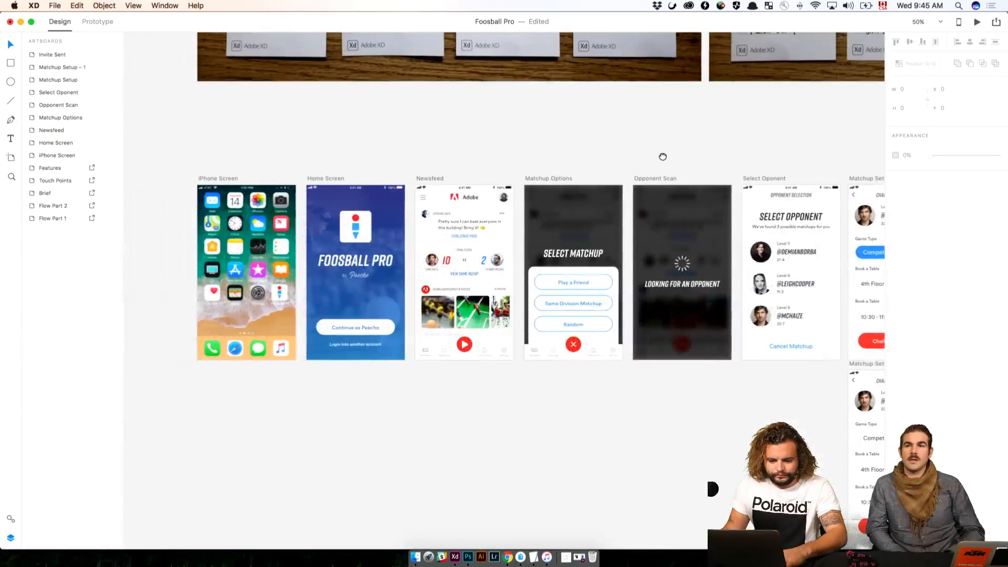
click(213, 179)
drag(213, 179, 312, 417)
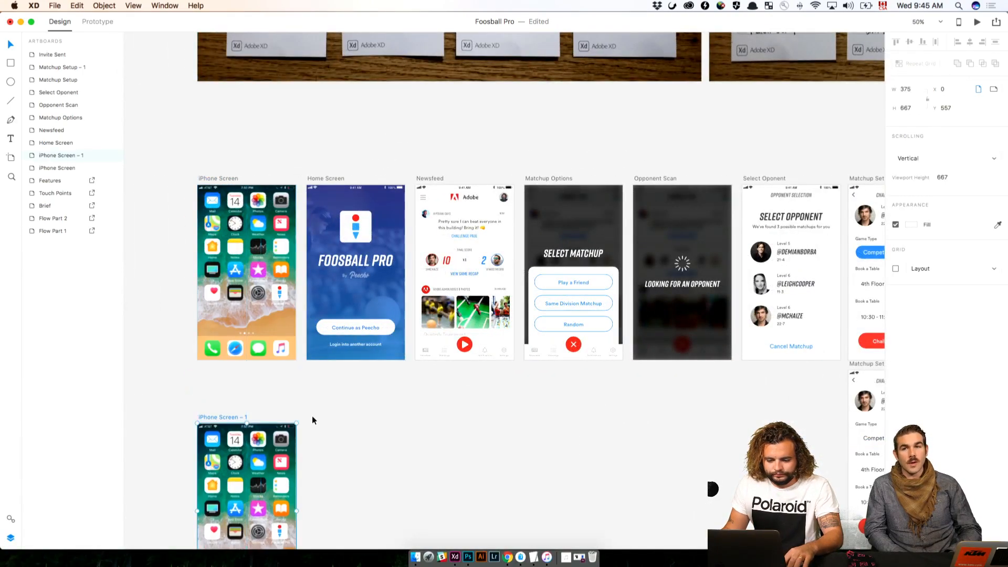
drag(242, 420, 243, 387)
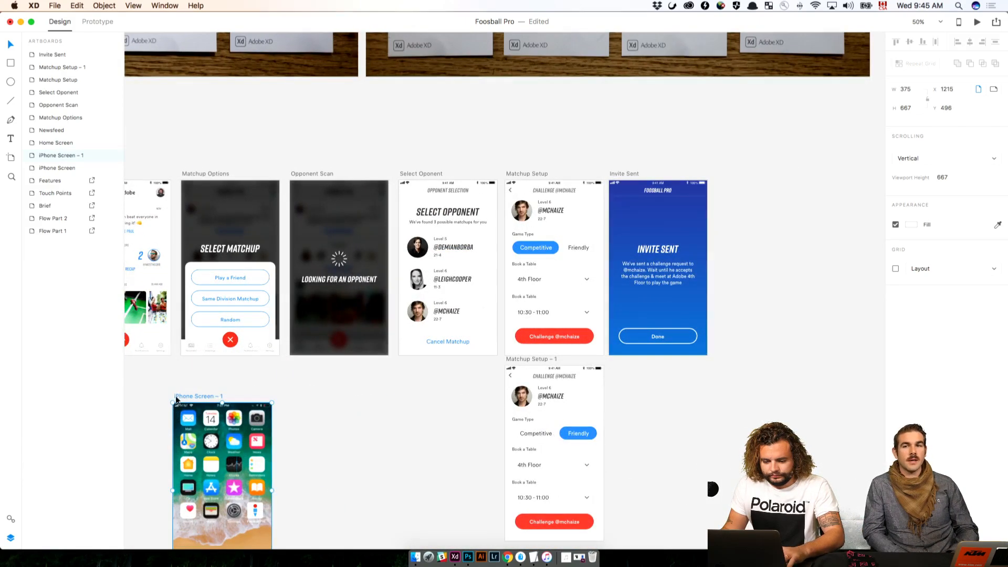
drag(180, 397, 725, 178)
click(680, 277)
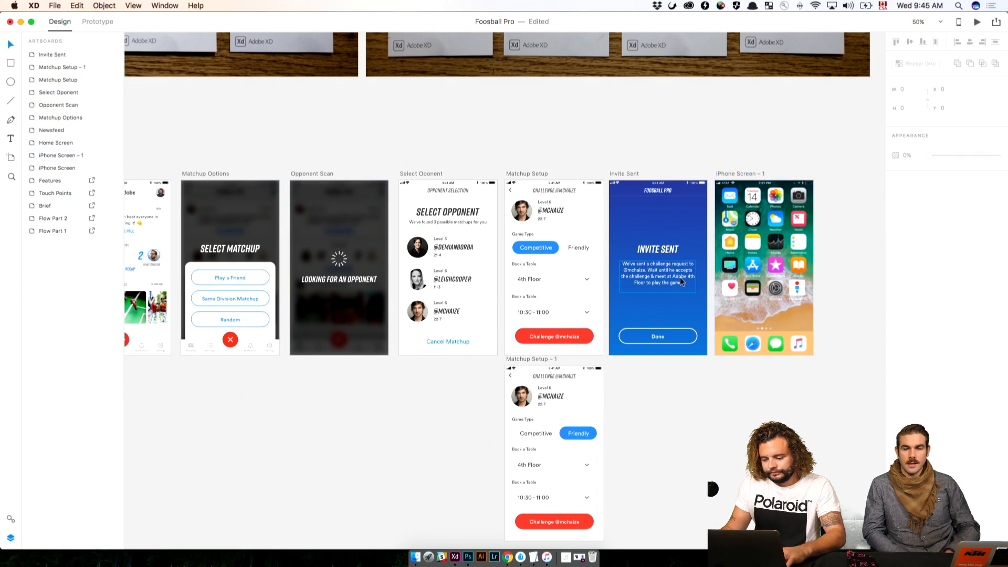
key(super+equal)
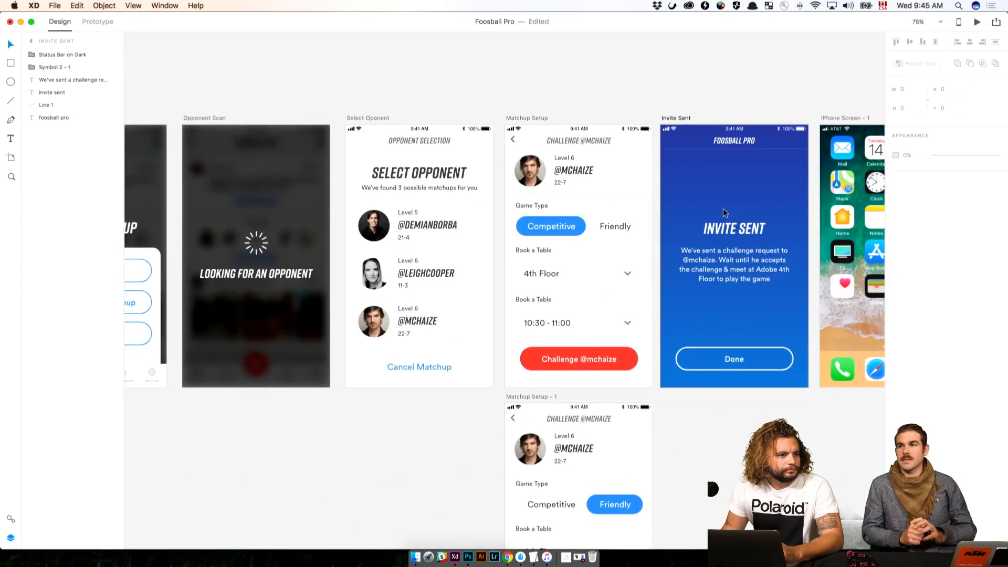
click(653, 87)
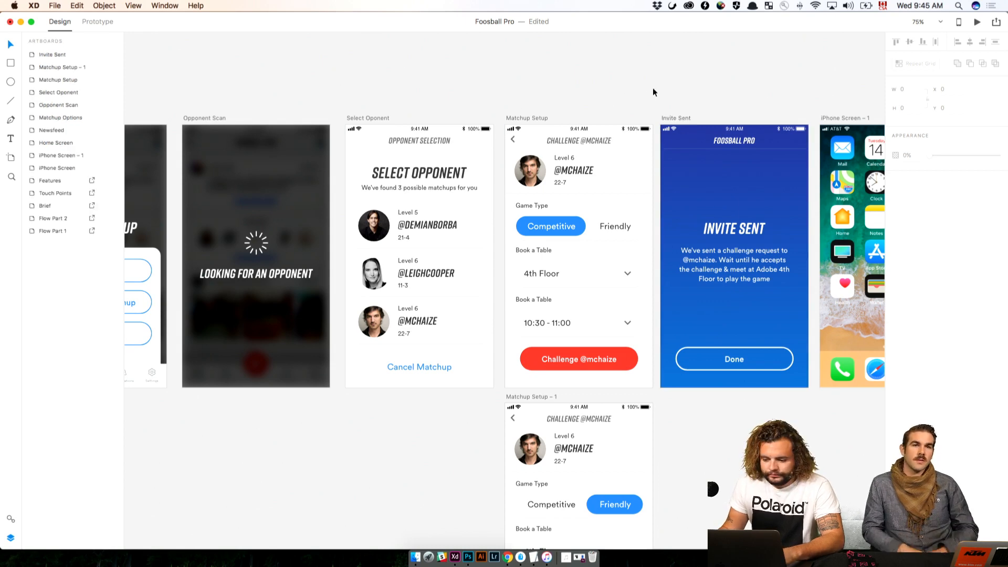
drag(653, 87, 297, 99)
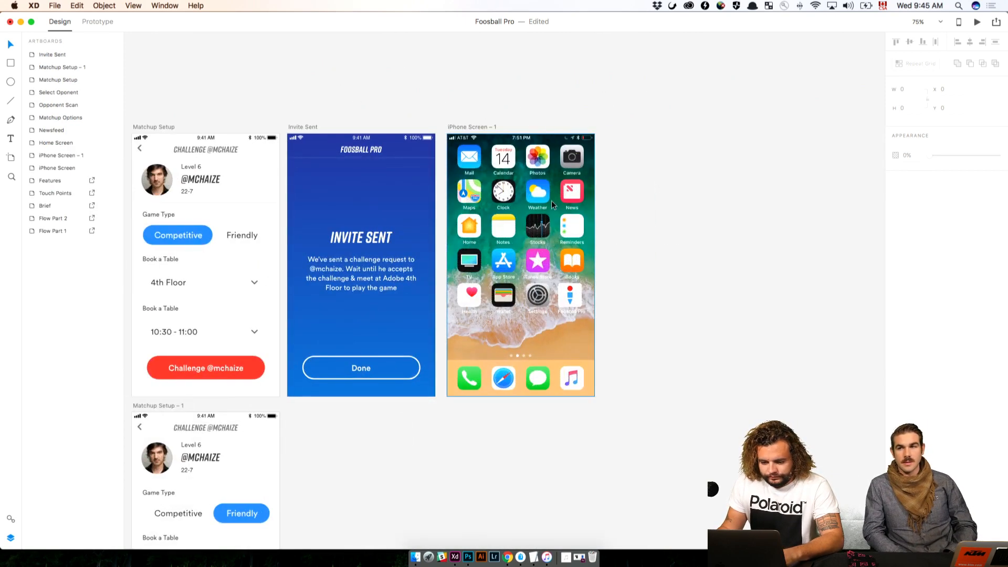
Download Apple's iOS 11 UI kit for Adobe XD, accepting the license agreement
click(54, 6)
mouse_move(84, 47)
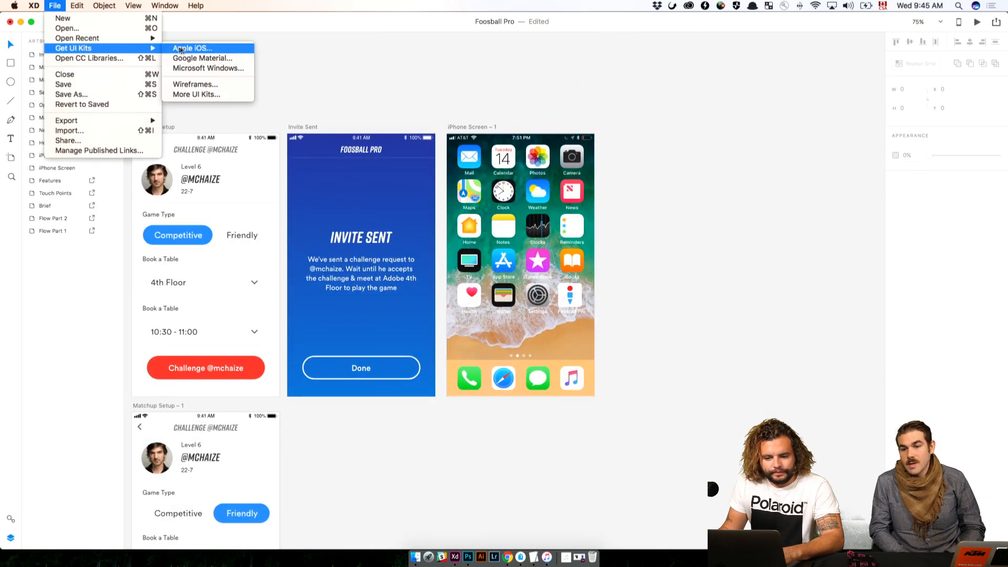
click(185, 49)
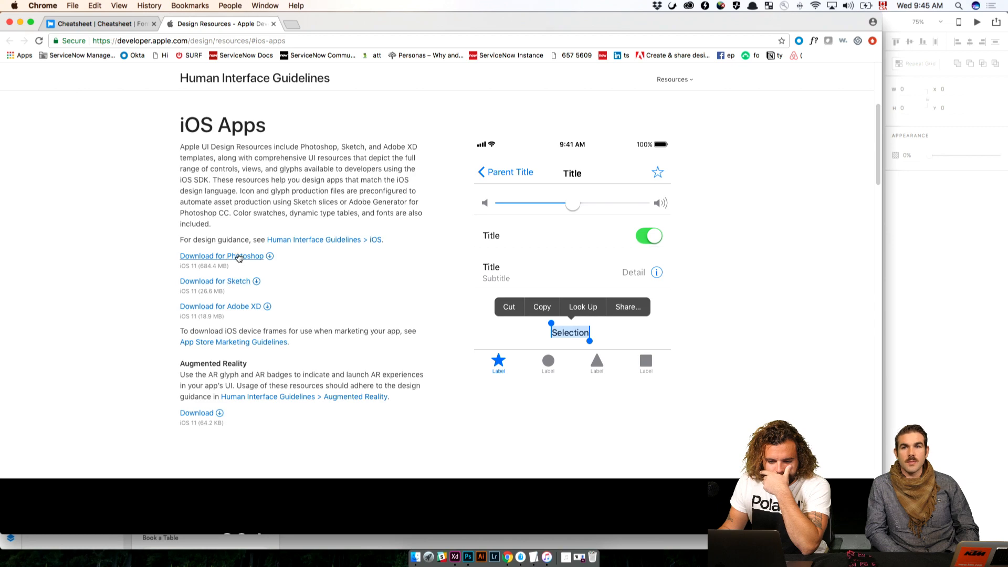
click(237, 310)
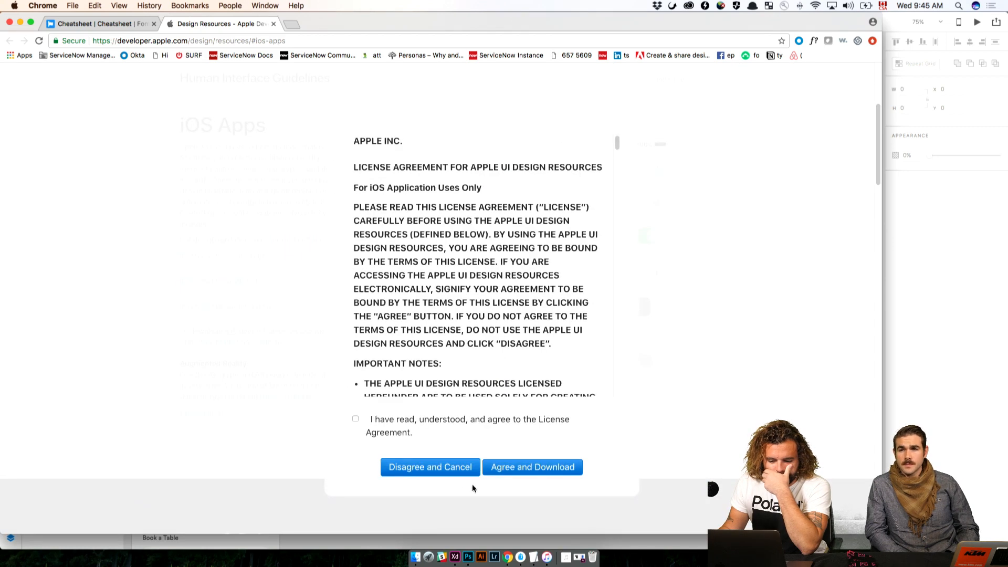
click(355, 419)
click(498, 469)
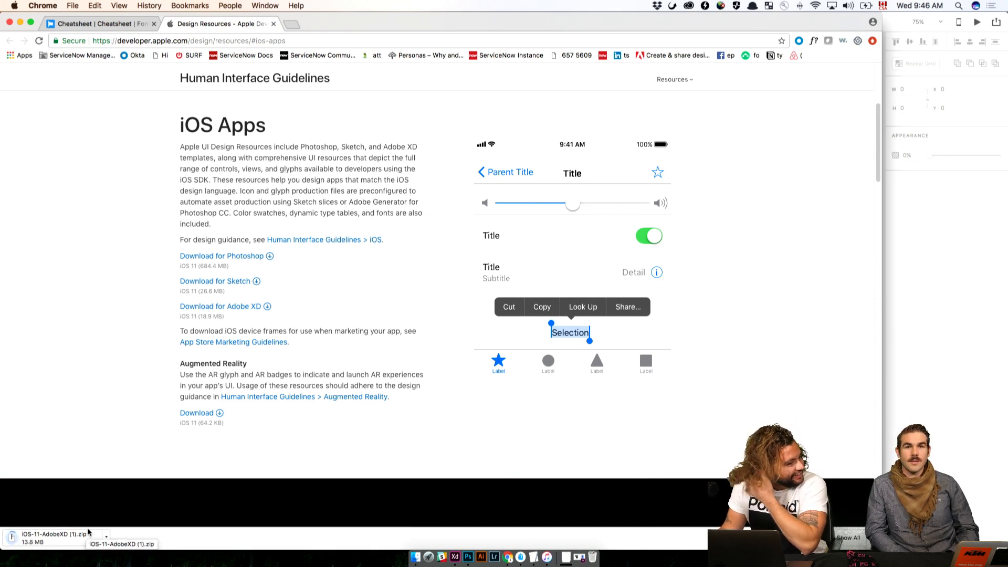
Unpack the downloaded iOS-11-AdobeXD archive and open its general UIElements+DesignTemplates+Guides file, not the iPhone X version
click(82, 539)
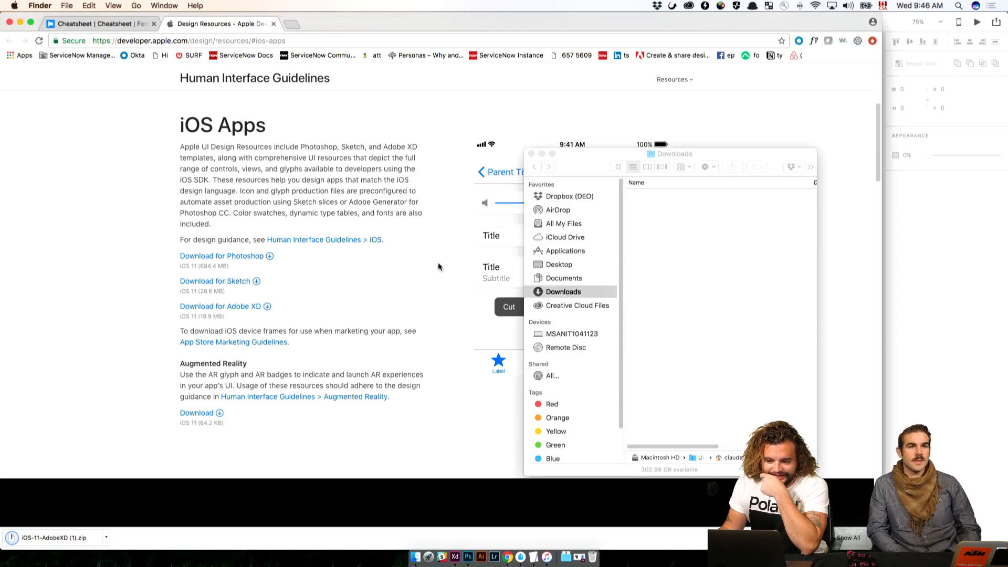
double_click(675, 196)
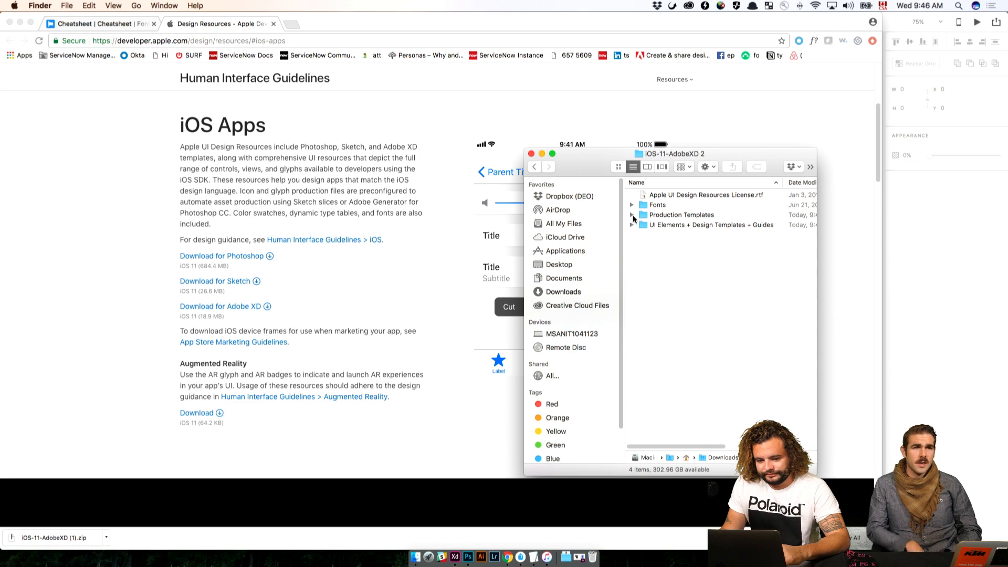
click(20, 22)
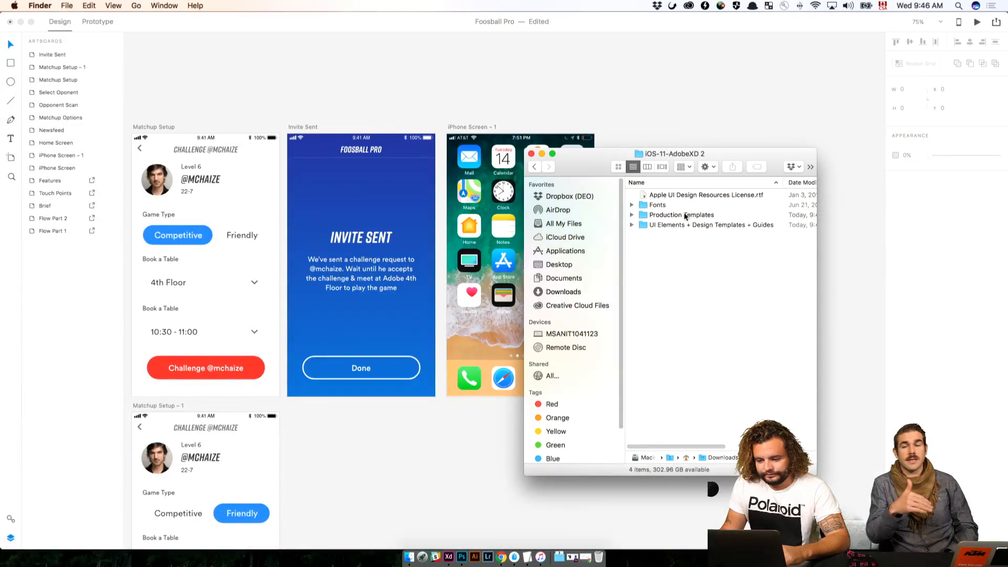
click(631, 224)
click(693, 243)
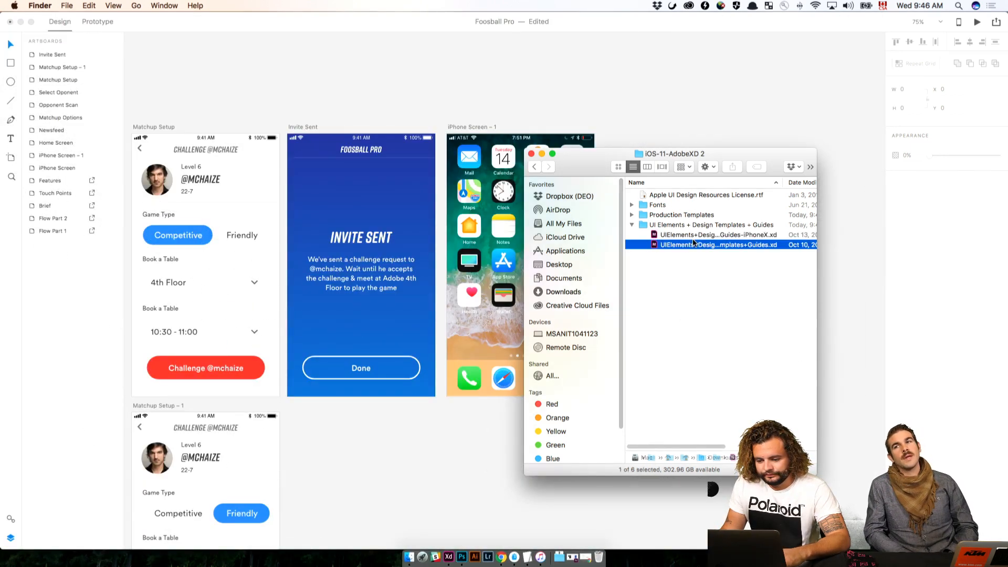
key(space)
key(space)
double_click(693, 244)
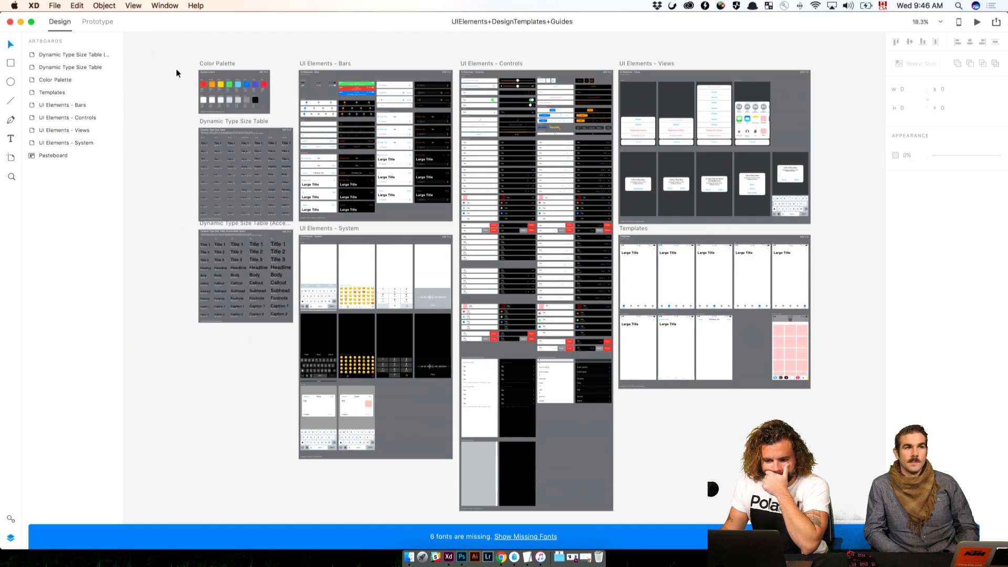
Examine the alert and action sheet designs in the UI Elements - Views artboard
key(super+equal)
drag(637, 139, 448, 233)
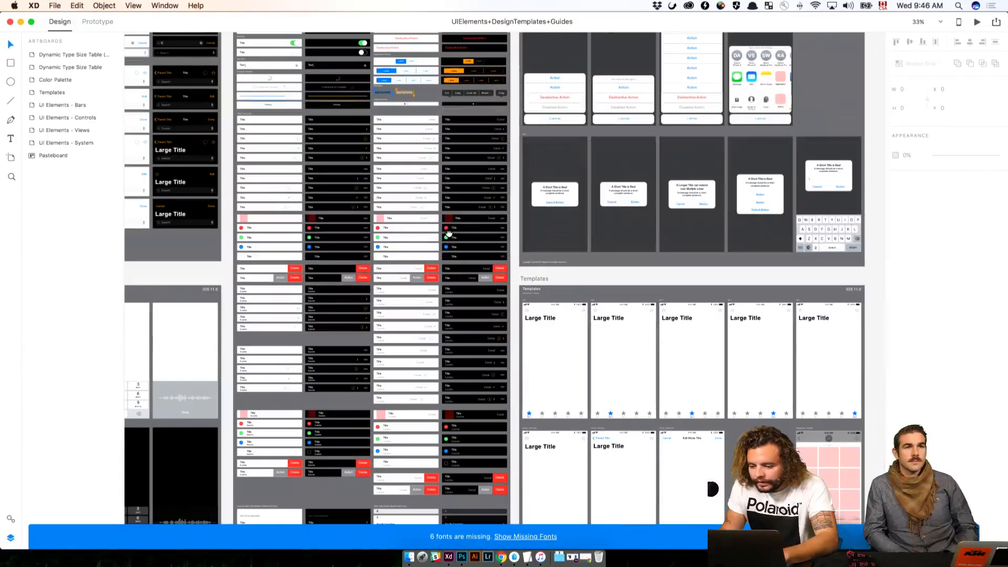
key(super+equal)
key(super+equal)
drag(640, 191, 366, 315)
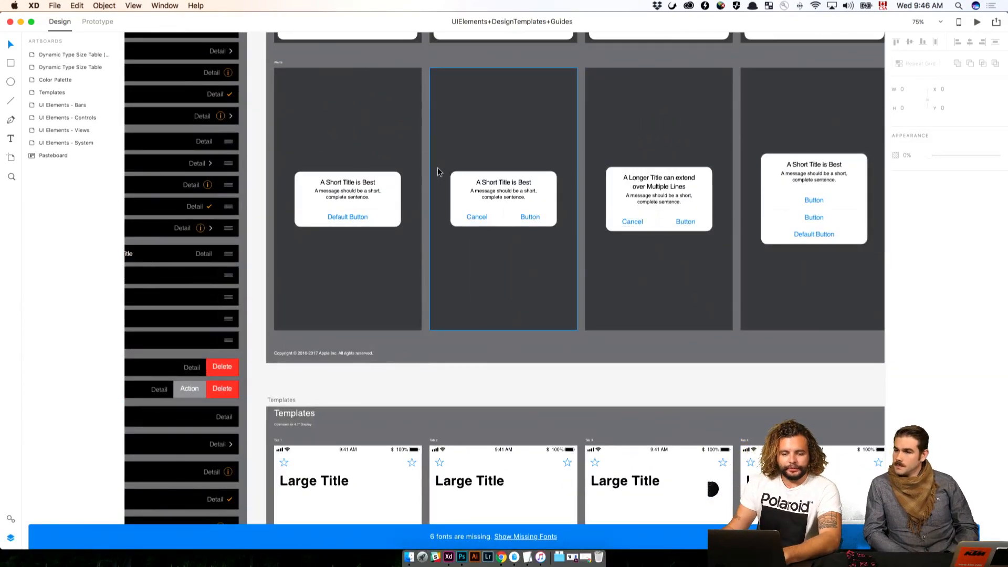
drag(761, 217, 446, 220)
drag(455, 142, 823, 225)
drag(390, 164, 517, 175)
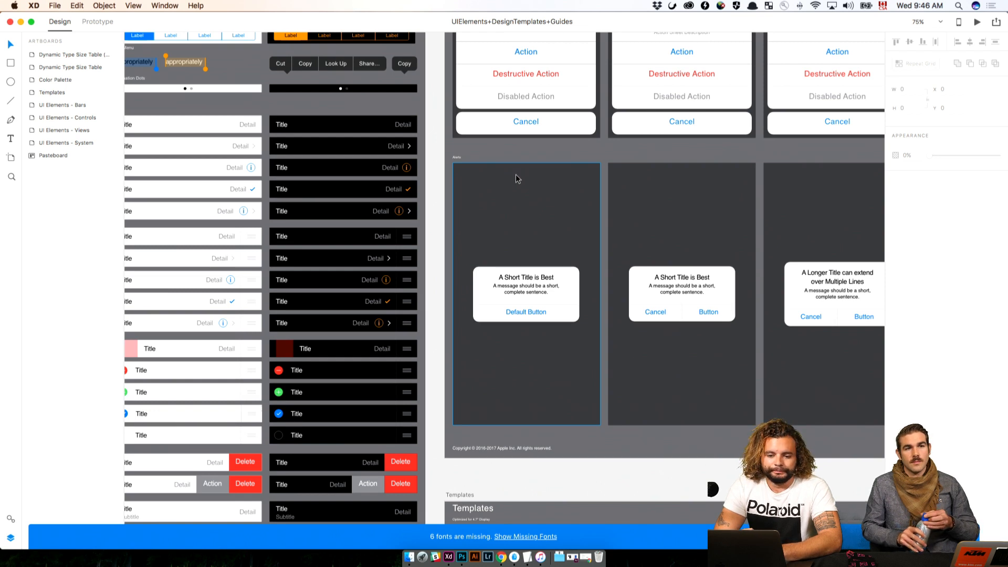
click(61, 5)
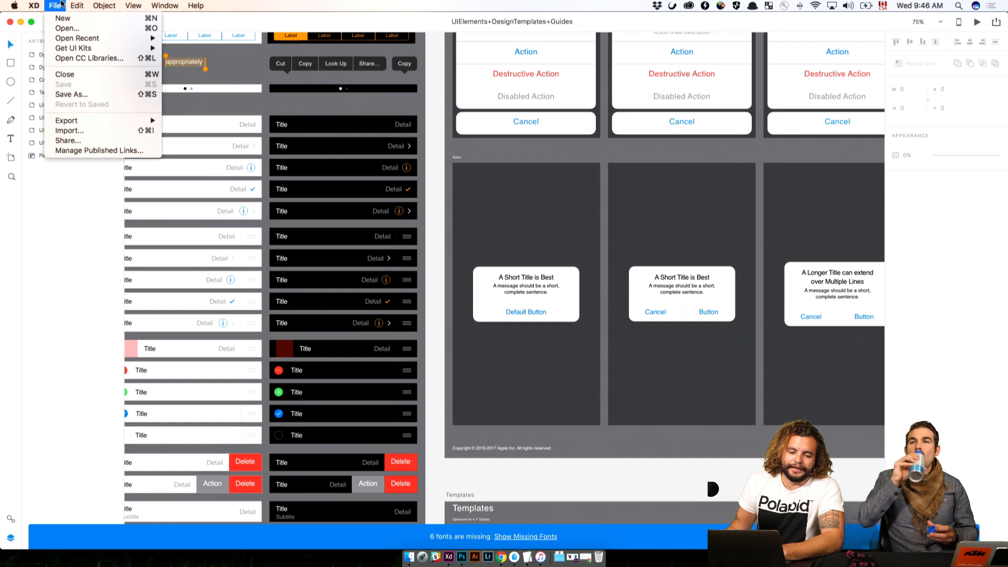
mouse_move(74, 47)
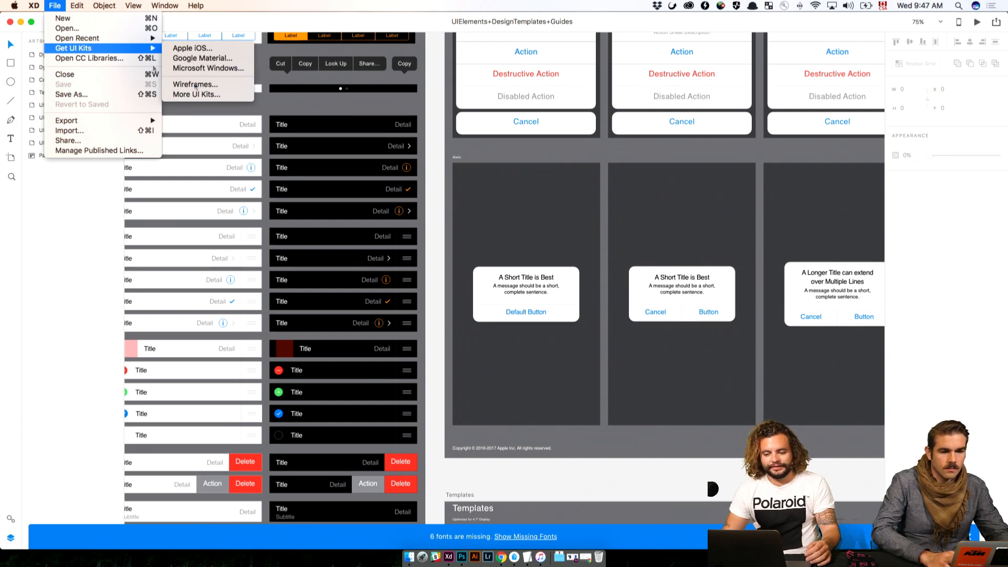
click(489, 129)
Copy the one-button "A Short Title is Best" alert from the iOS kit into the iPhone Screen – 1 artboard of Foosball Pro
click(543, 287)
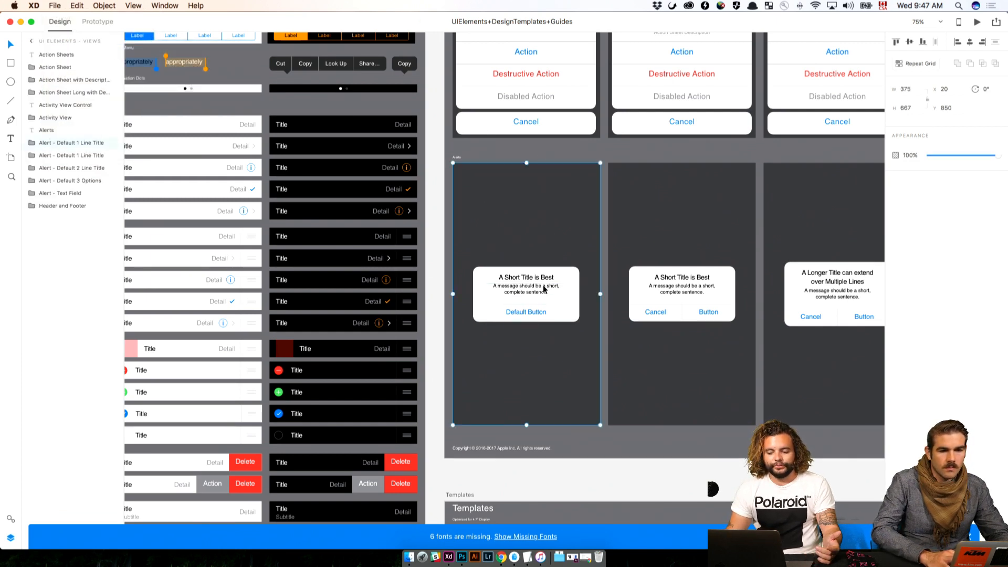
double_click(543, 278)
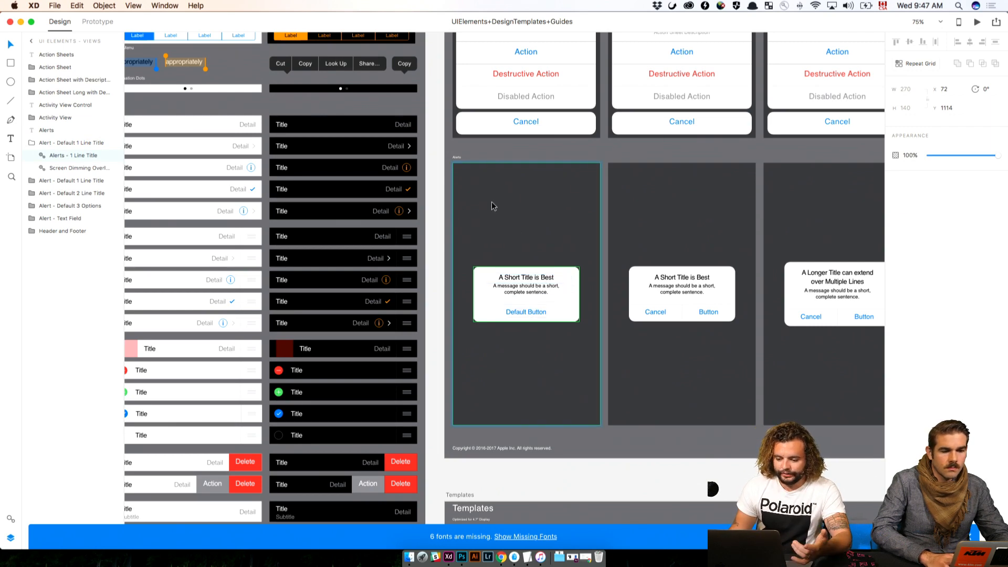
click(21, 21)
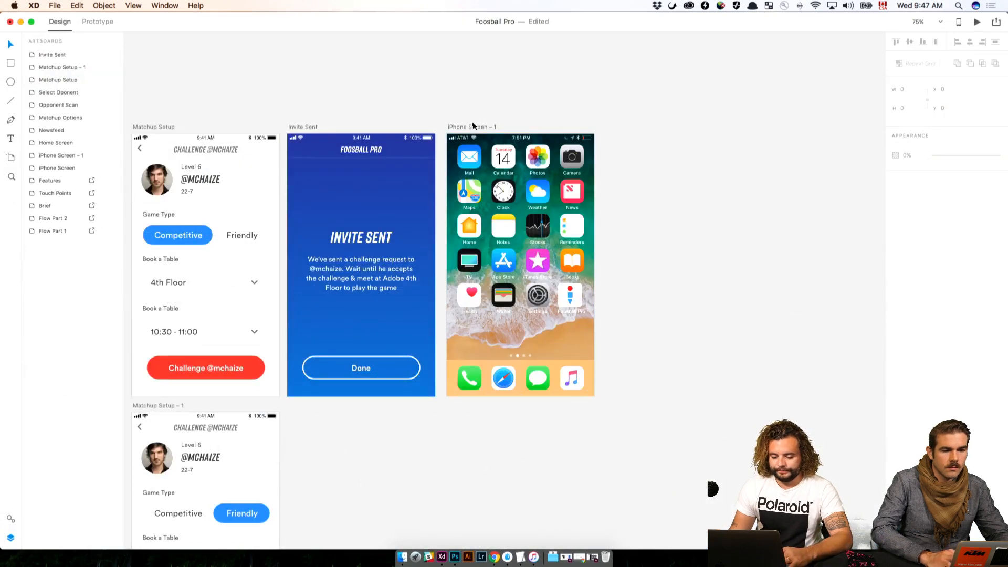
click(472, 126)
key(super+v)
key(Escape)
drag(527, 255, 527, 243)
click(658, 239)
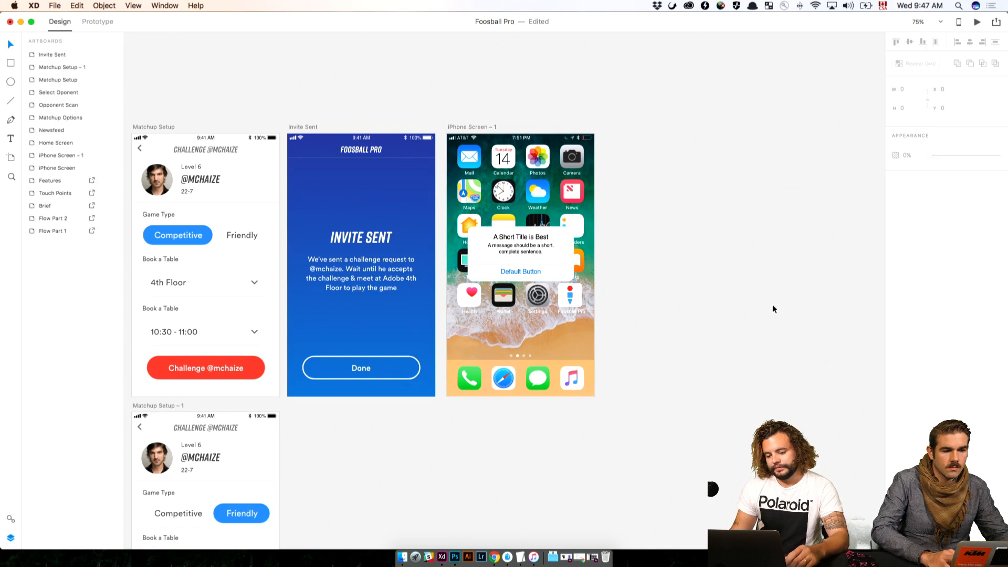
Cover the iPhone Screen – 1 artboard with a rectangle about 432 by 718, filled #000000 at 20% opacity
click(554, 262)
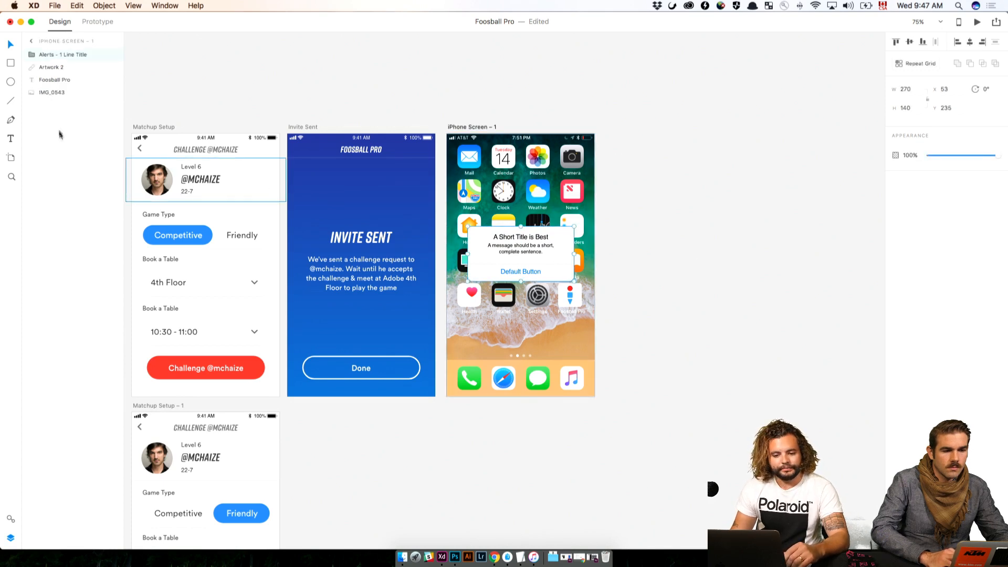
click(40, 96)
click(10, 63)
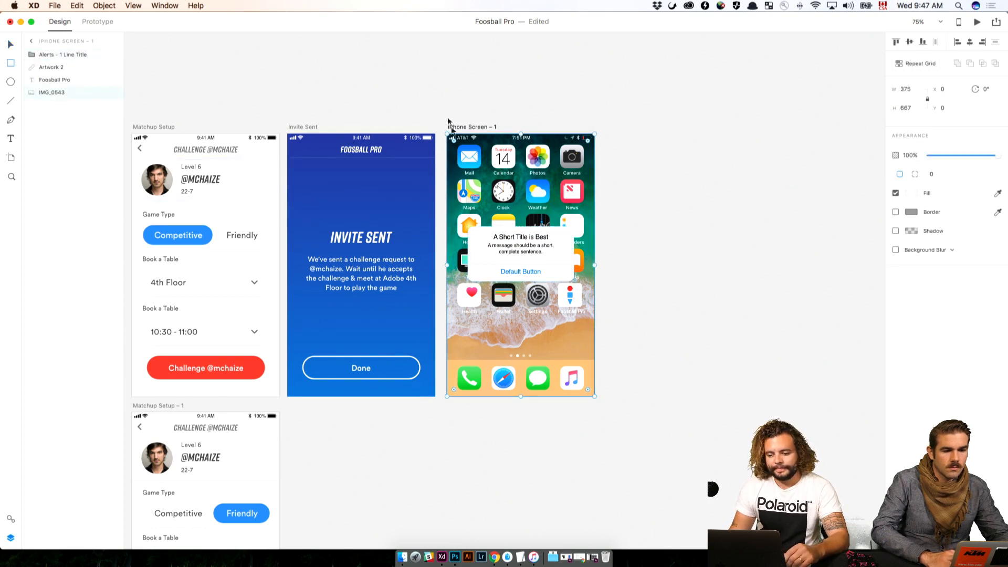
drag(438, 129, 607, 412)
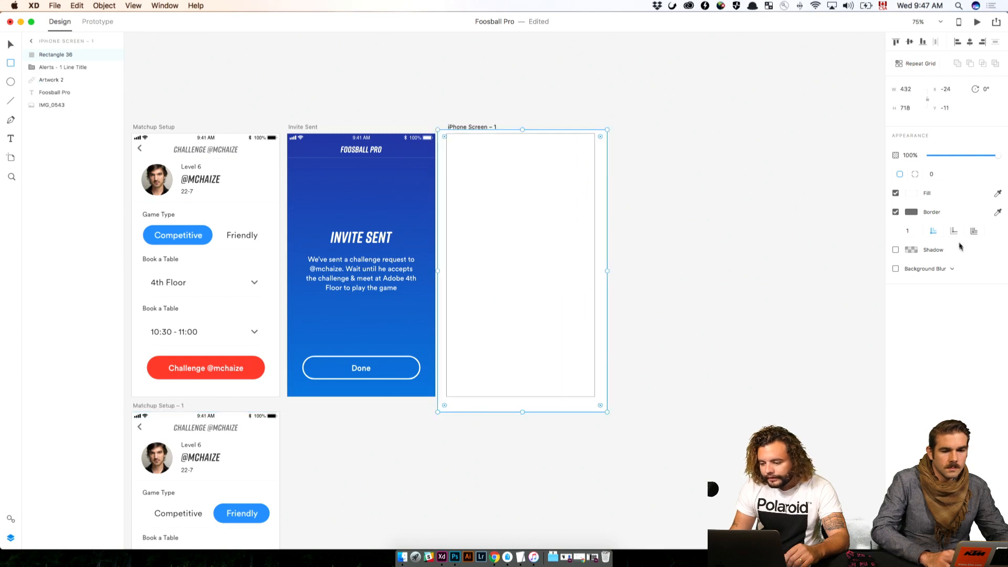
click(912, 194)
click(798, 253)
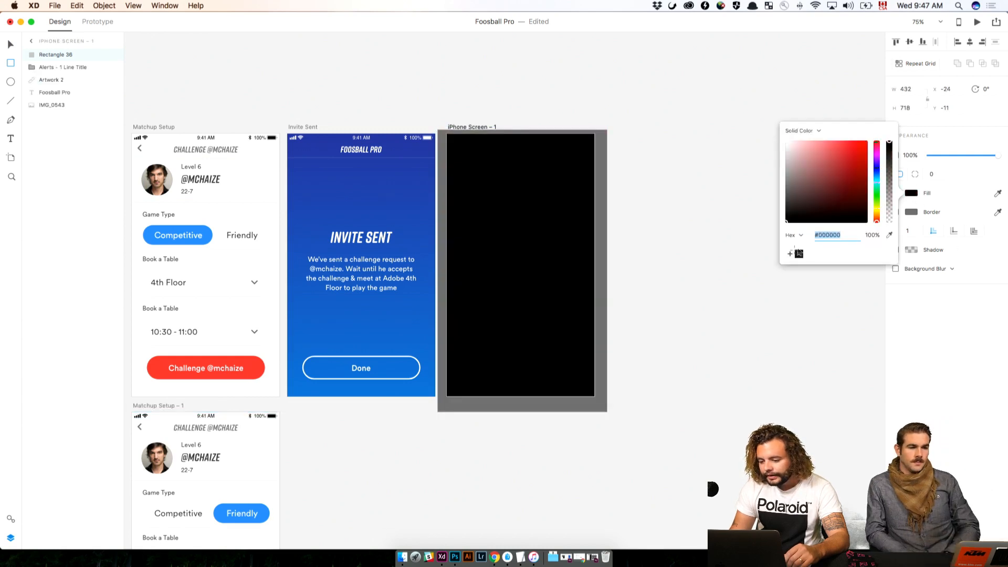
click(872, 235)
text(20)
key(Return)
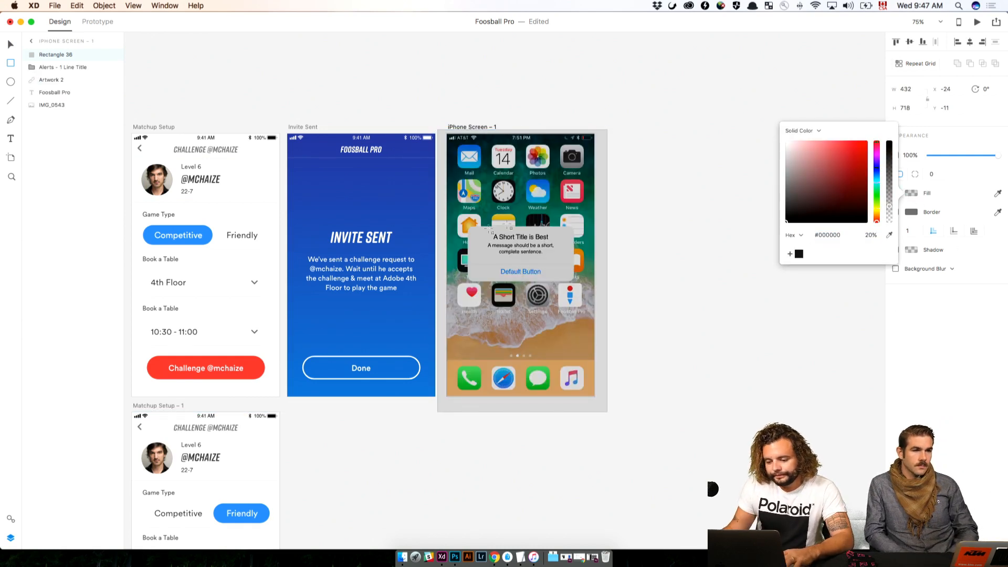
Move the alert above the dark overlay rectangle in the layer order of iPhone Screen – 1
click(724, 288)
click(44, 68)
drag(44, 71, 46, 52)
click(612, 221)
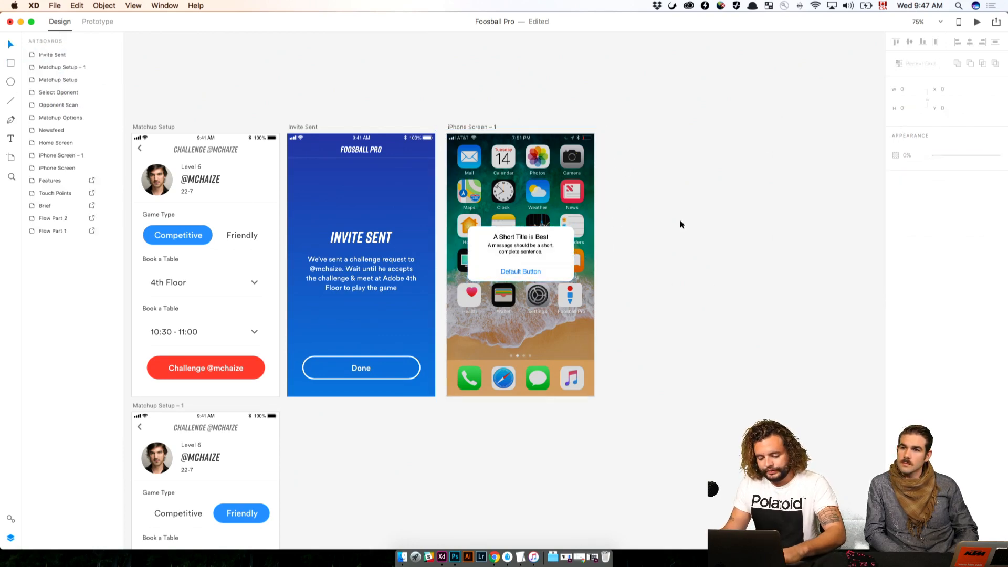
Copy the opponent's round photo from Matchup Setup and place it on the pasteboard just above the iPhone Screen – 1 artboard
scroll(680, 223, right, 6)
scroll(680, 223, up, 3)
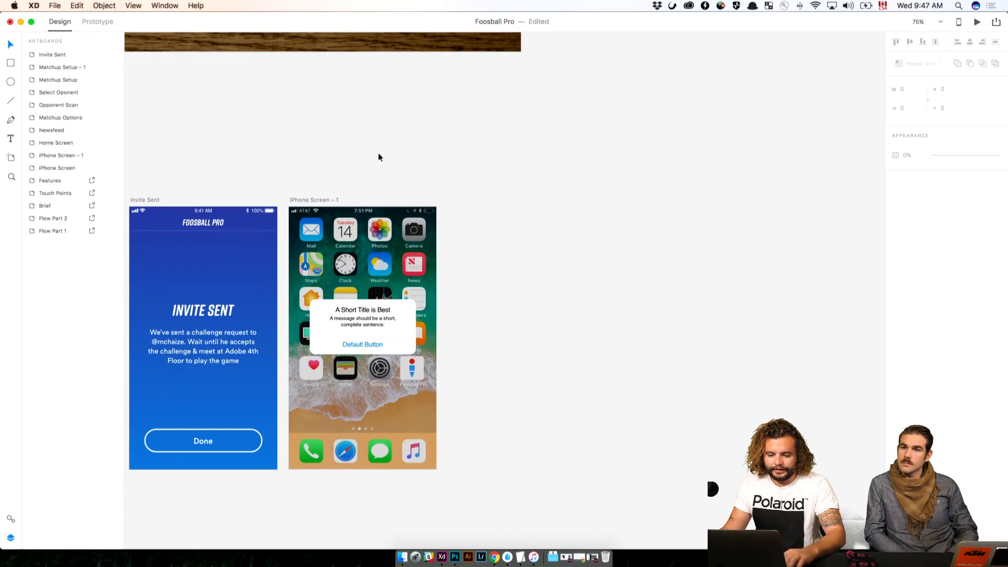
scroll(367, 173, left, 12)
scroll(326, 215, down, 1)
click(314, 226)
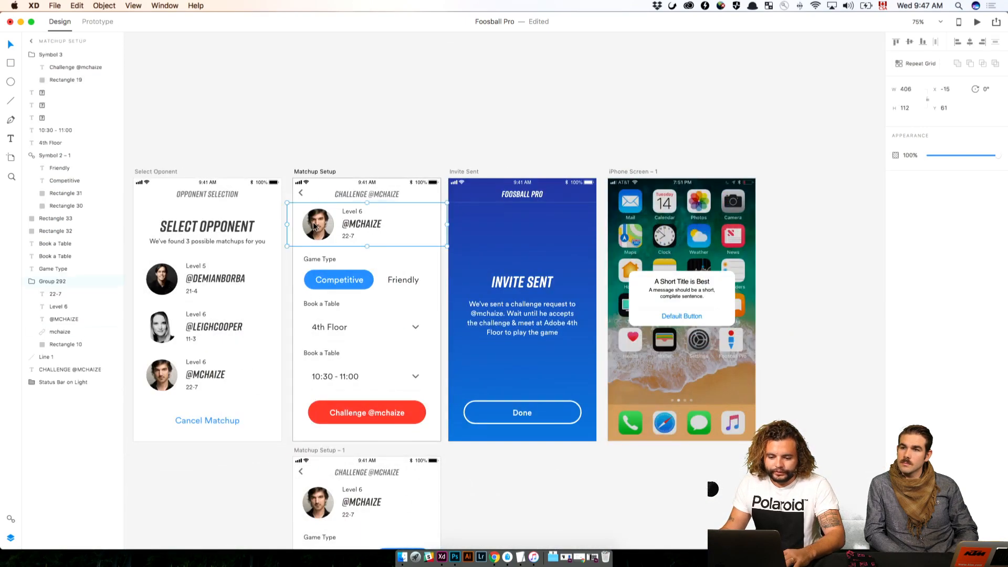
double_click(314, 226)
click(418, 112)
drag(416, 128, 161, 146)
key(super+v)
drag(515, 287, 372, 168)
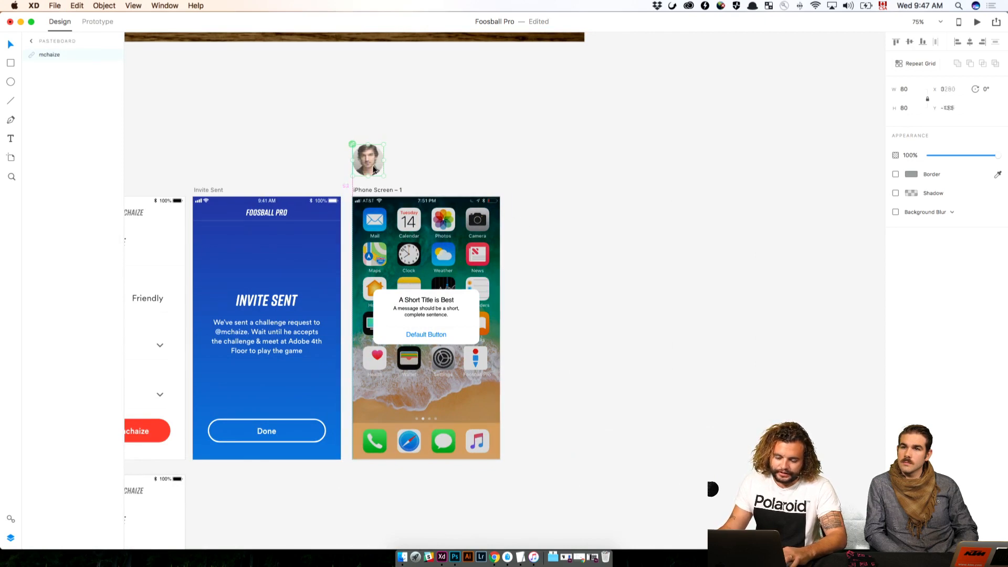
Copy the profile photo from the Newsfeed header and place it on the pasteboard above the first iPhone Screen artboard
click(431, 174)
drag(447, 187, 706, 184)
drag(191, 167, 596, 186)
drag(357, 194, 723, 198)
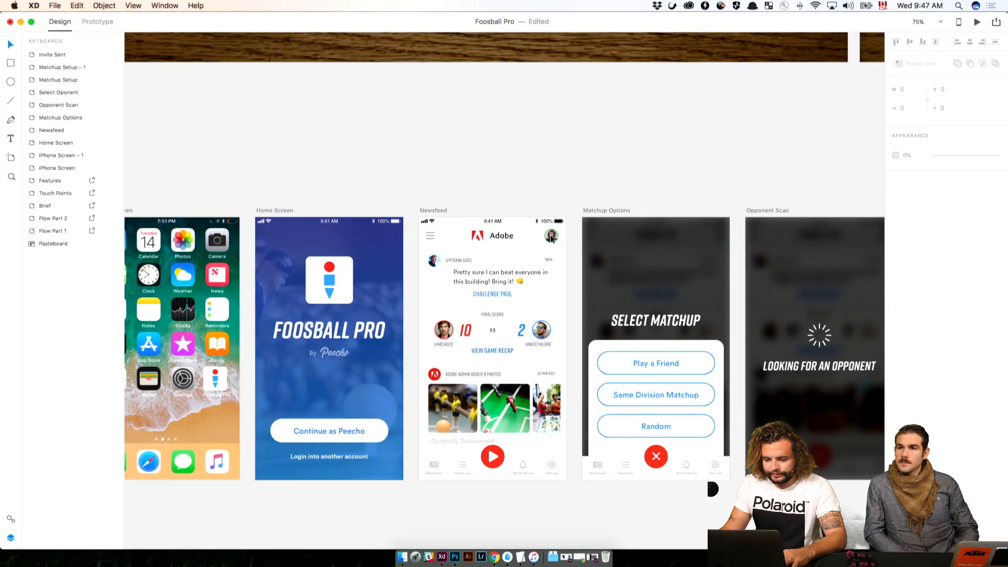
click(551, 235)
click(607, 185)
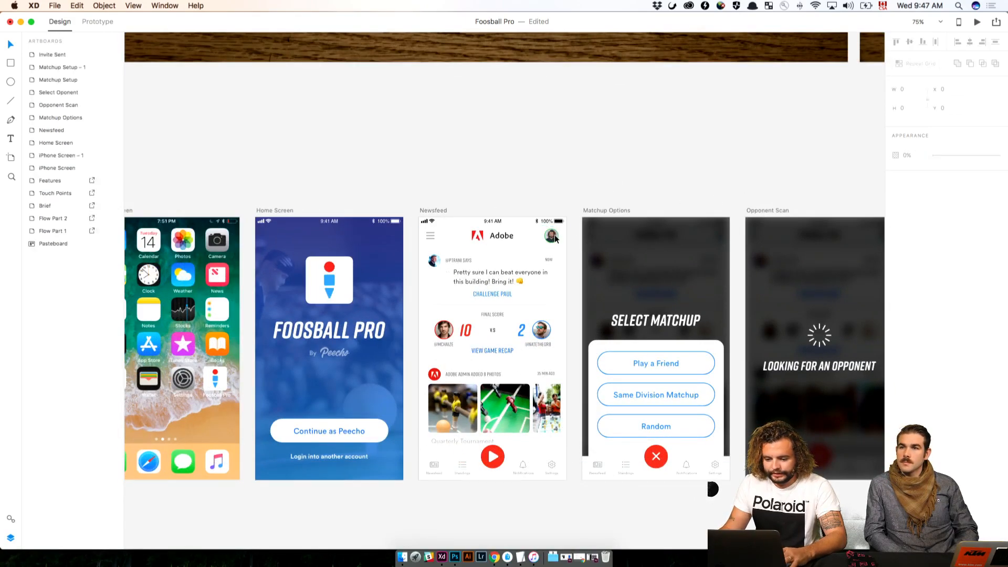
click(552, 237)
click(484, 190)
drag(373, 175, 720, 174)
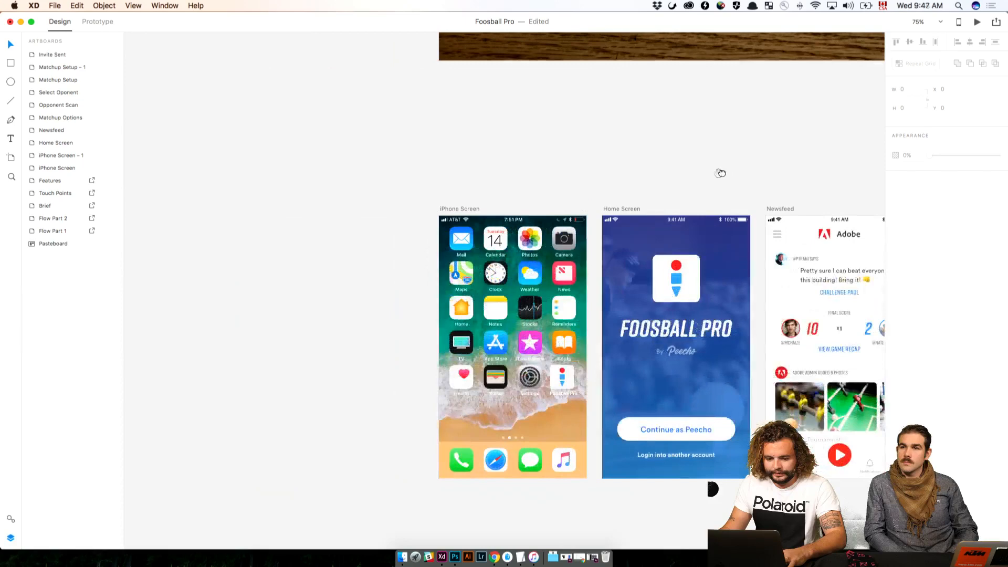
click(444, 210)
key(super+v)
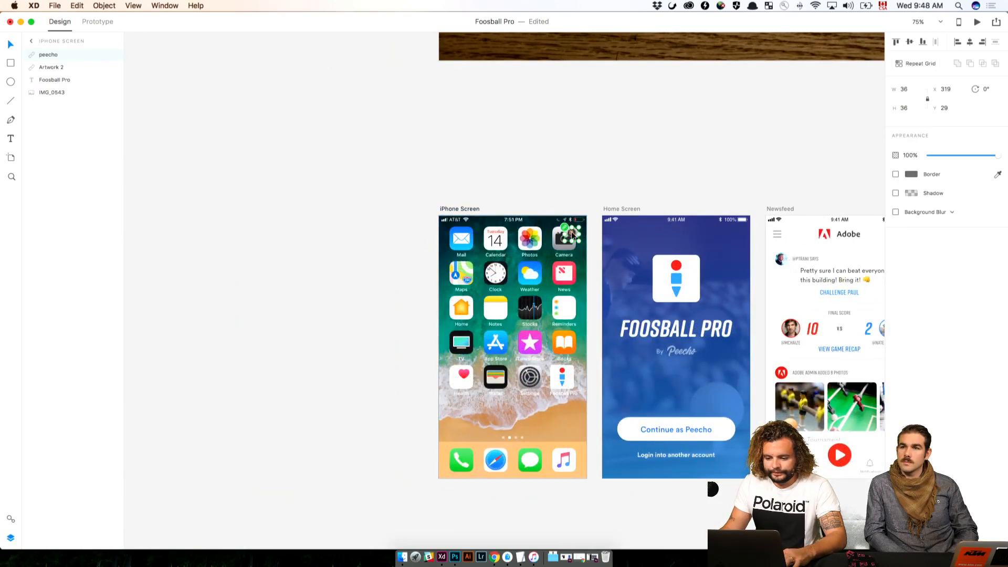
drag(571, 235, 446, 178)
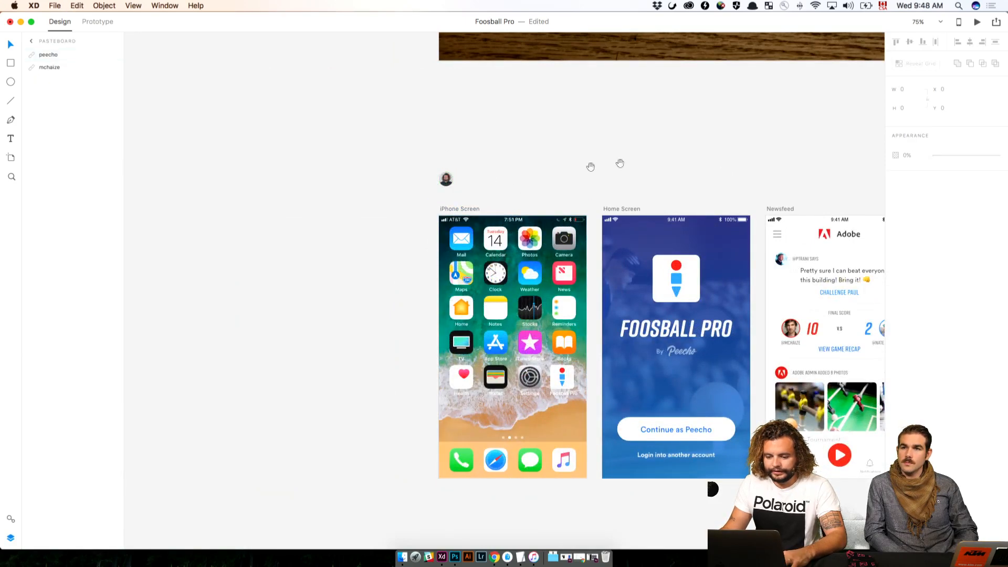
Check the opponent photo's size, and resize the profile photo above the first iPhone Screen to 80 by 80
scroll(620, 164, right, 15)
click(733, 193)
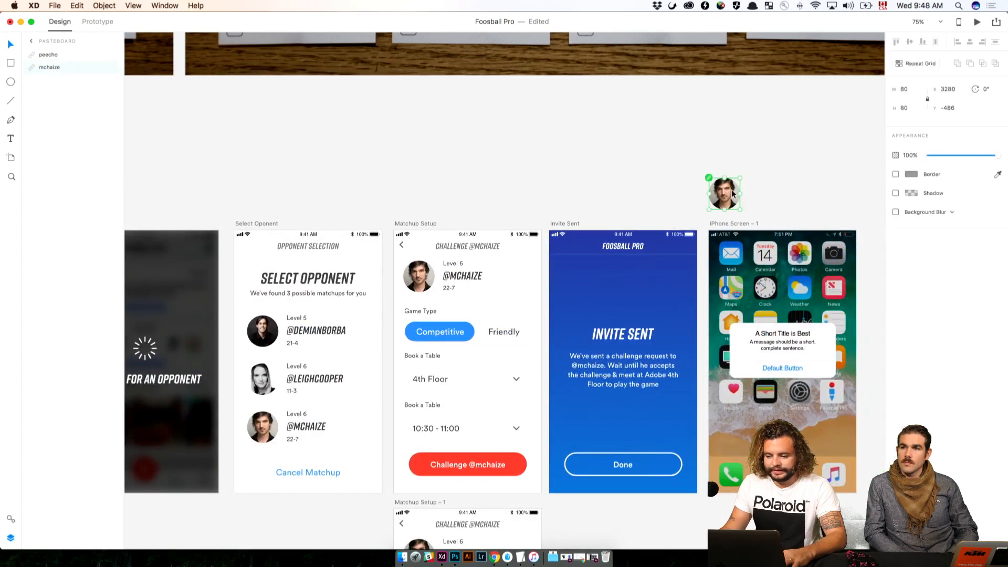
click(346, 197)
drag(290, 185, 747, 191)
drag(382, 231, 733, 217)
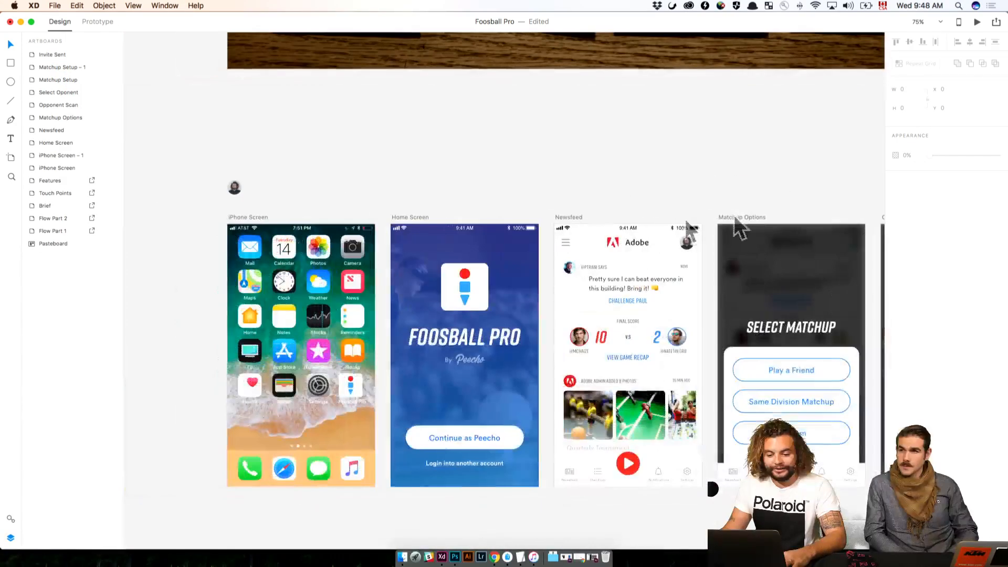
click(234, 188)
click(912, 88)
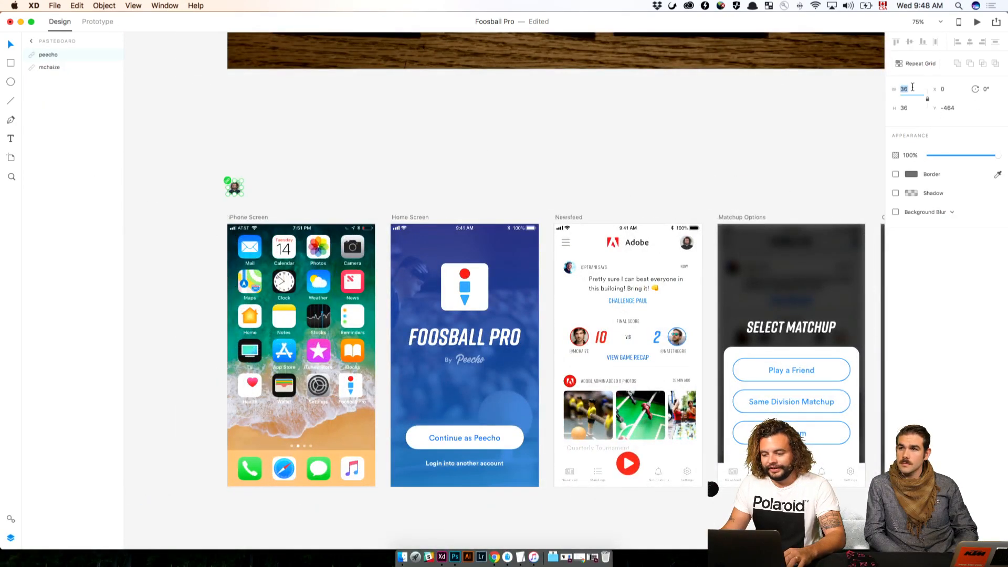
text(80)
key(Return)
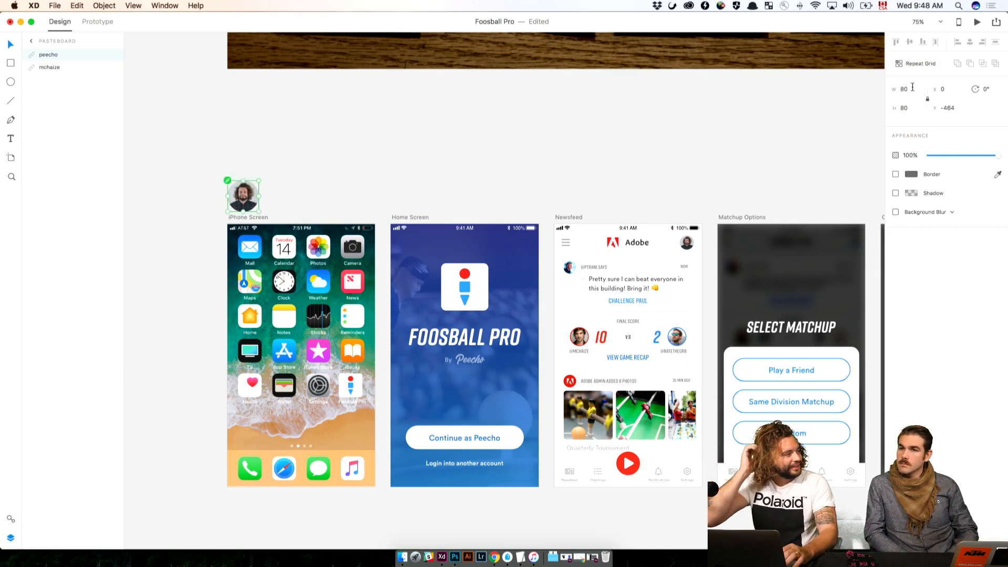
Change the alert's title on iPhone Screen – 1 to "Foosbrawl Invitation"
click(688, 147)
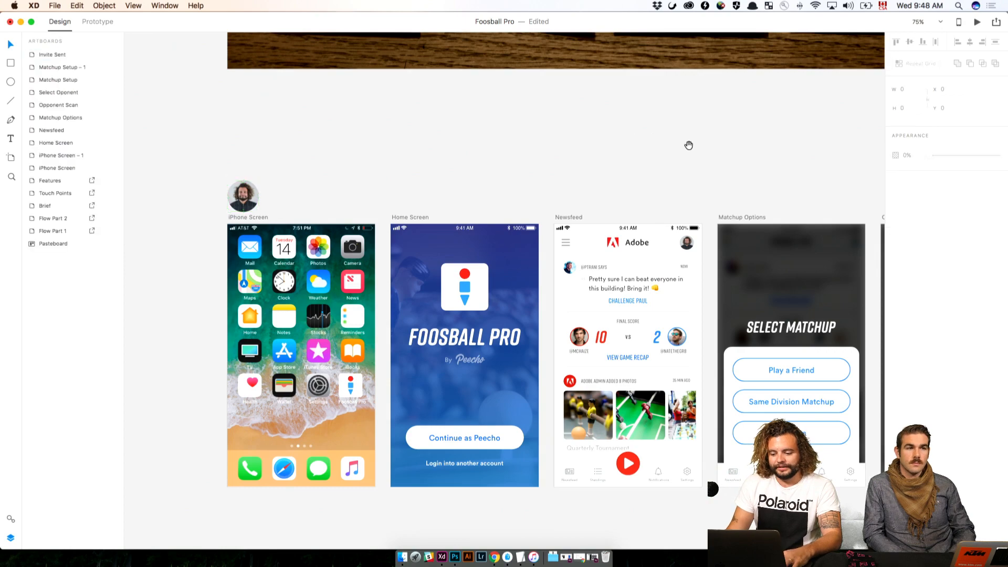
scroll(689, 146, right, 15)
scroll(505, 129, right, 5)
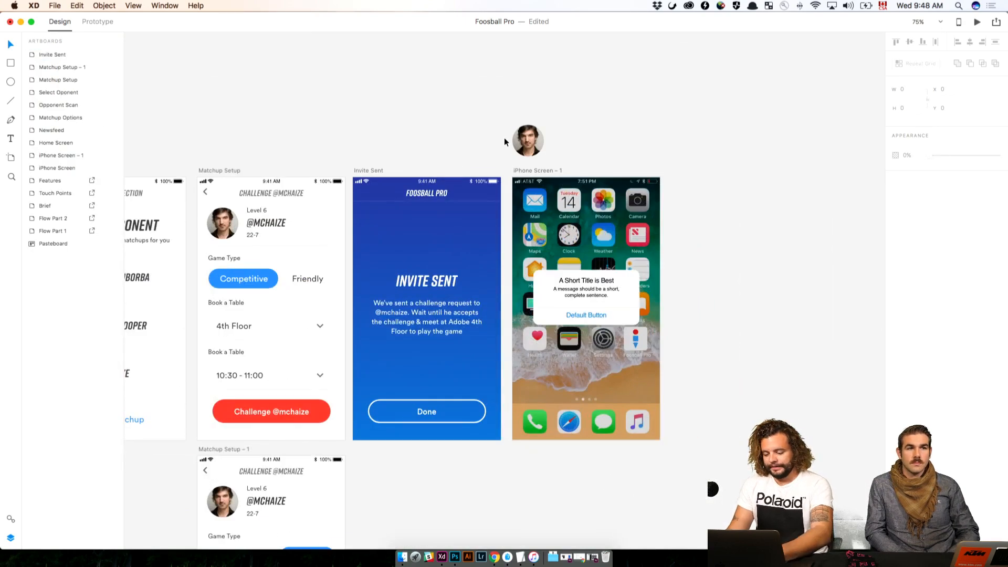
key(super+plus)
click(660, 179)
double_click(613, 274)
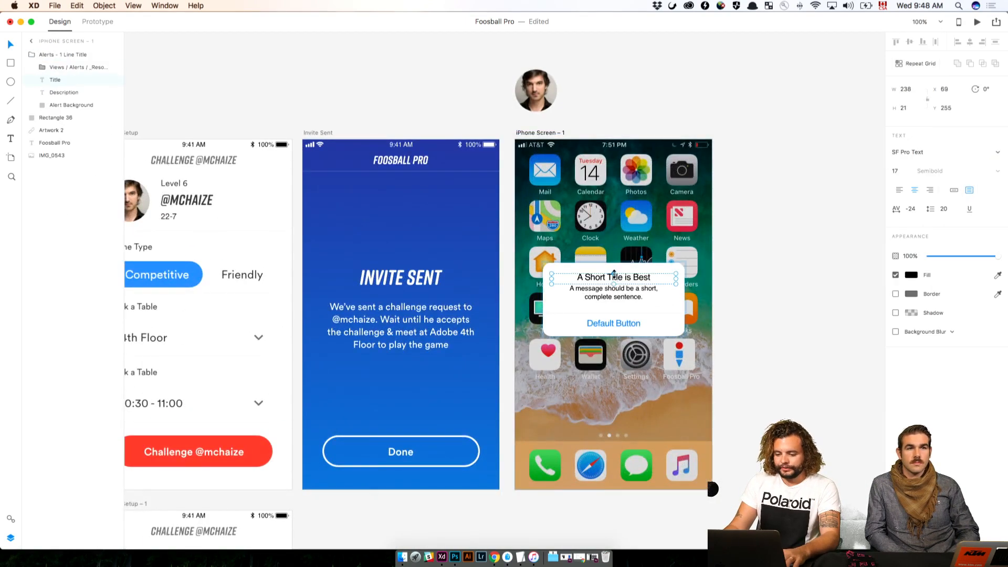
double_click(630, 279)
text(FO)
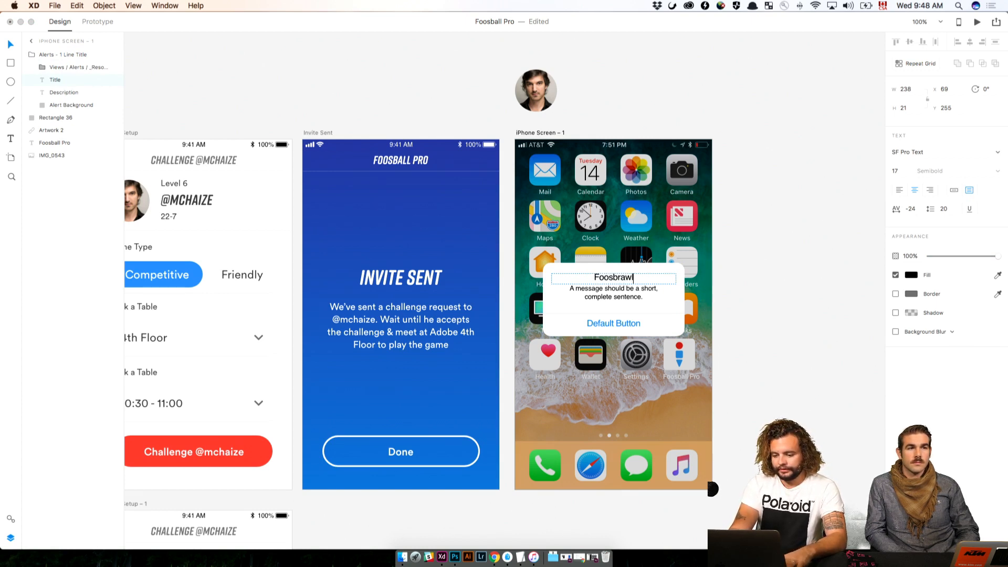
key(Escape)
double_click(626, 276)
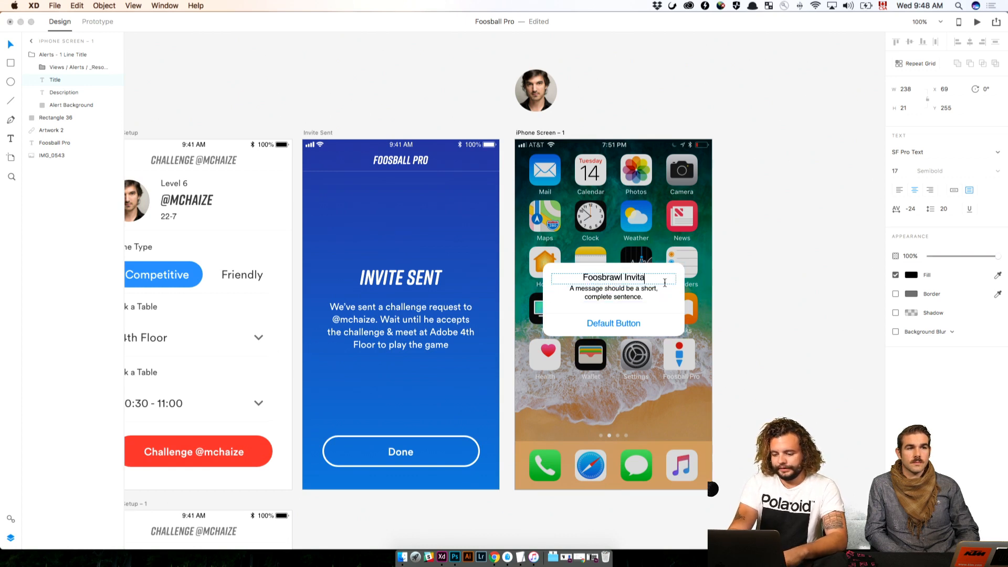
key(Escape)
double_click(602, 291)
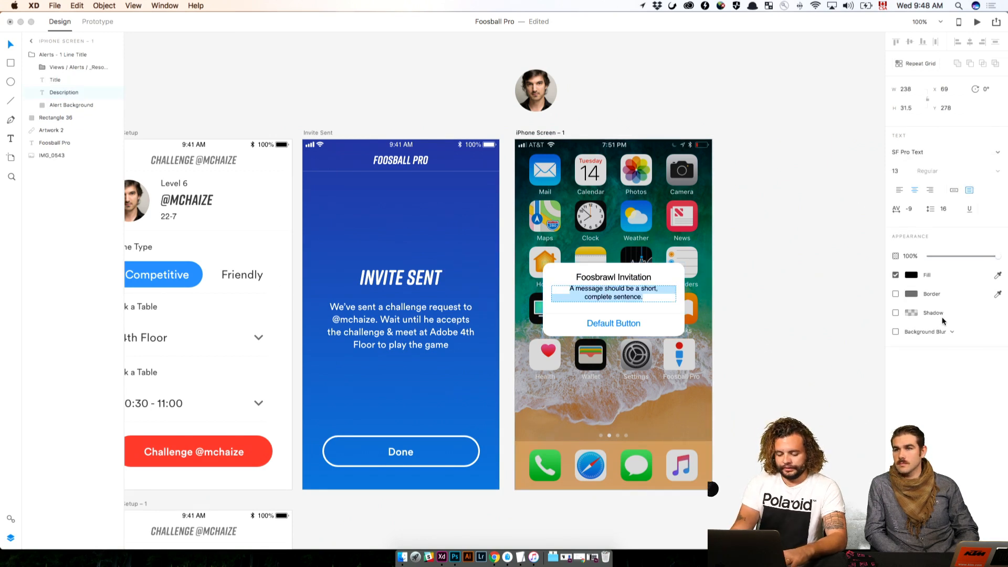
text(@peecho)
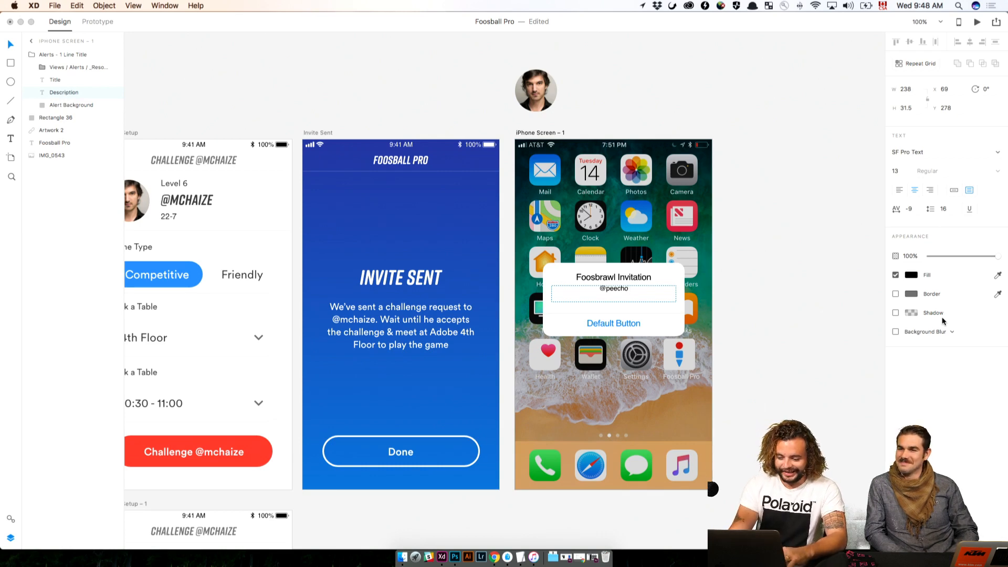
key(super+2)
key(Escape)
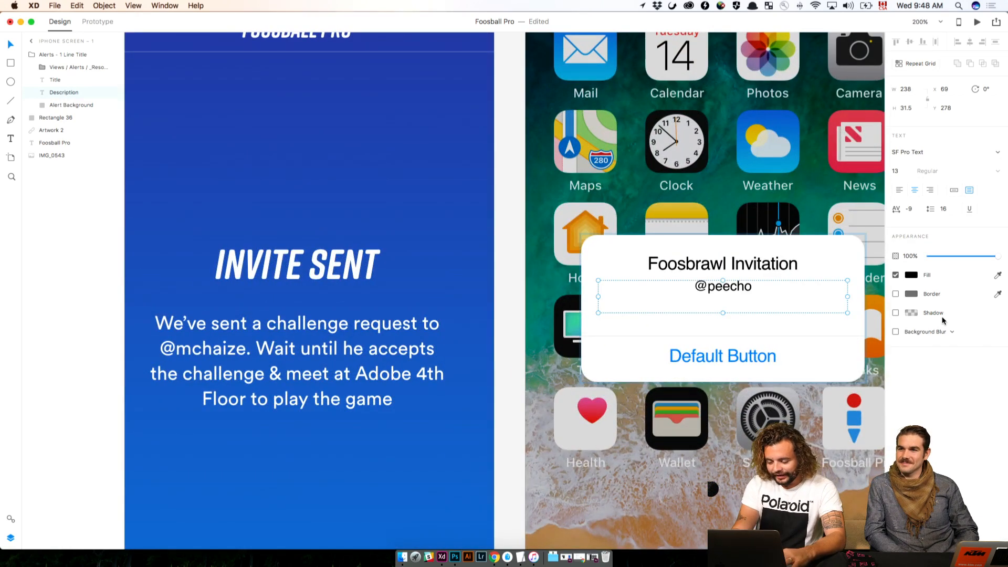
scroll(819, 352, right, 5)
double_click(606, 281)
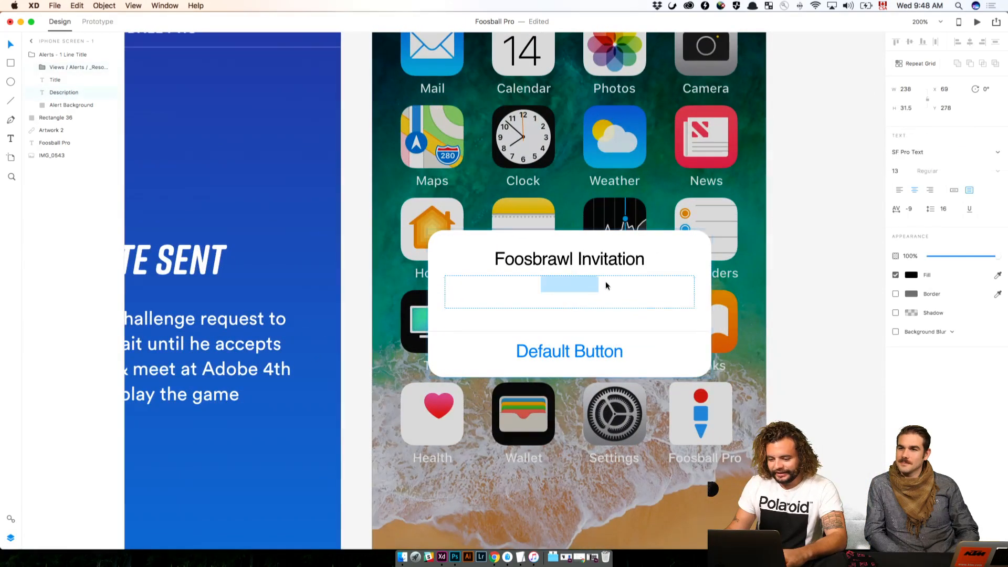
click(609, 282)
text(invited)
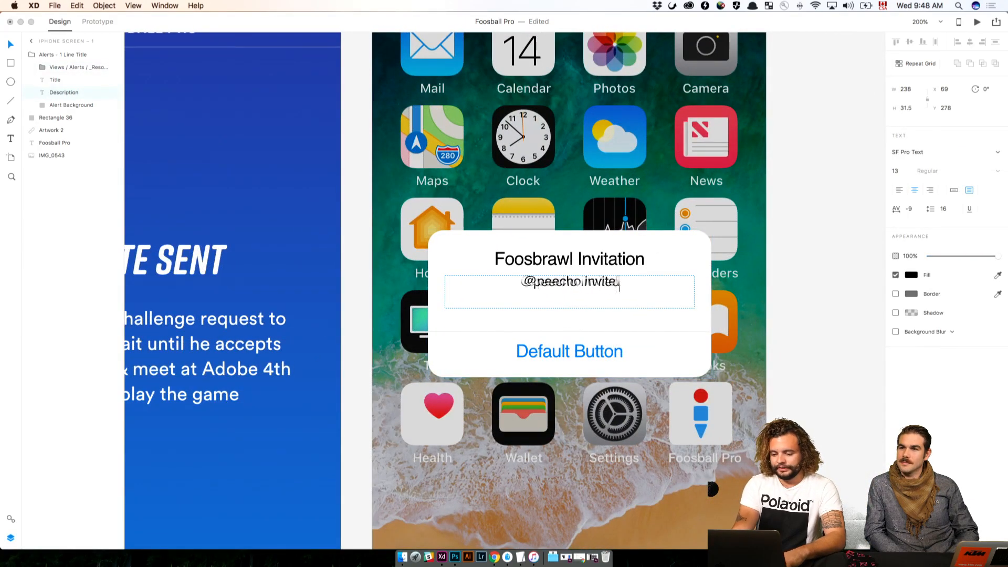
text( you to)
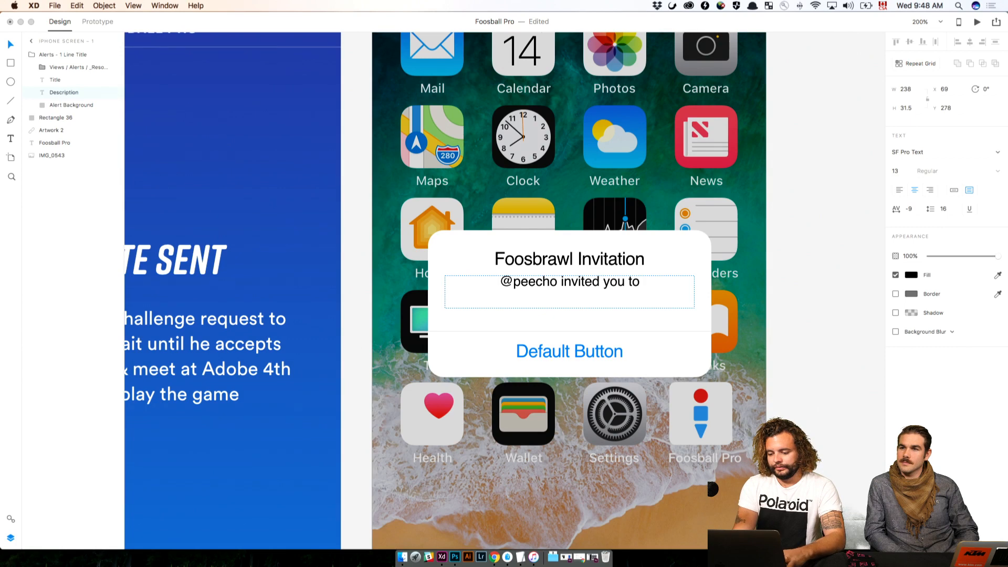
text( play a f)
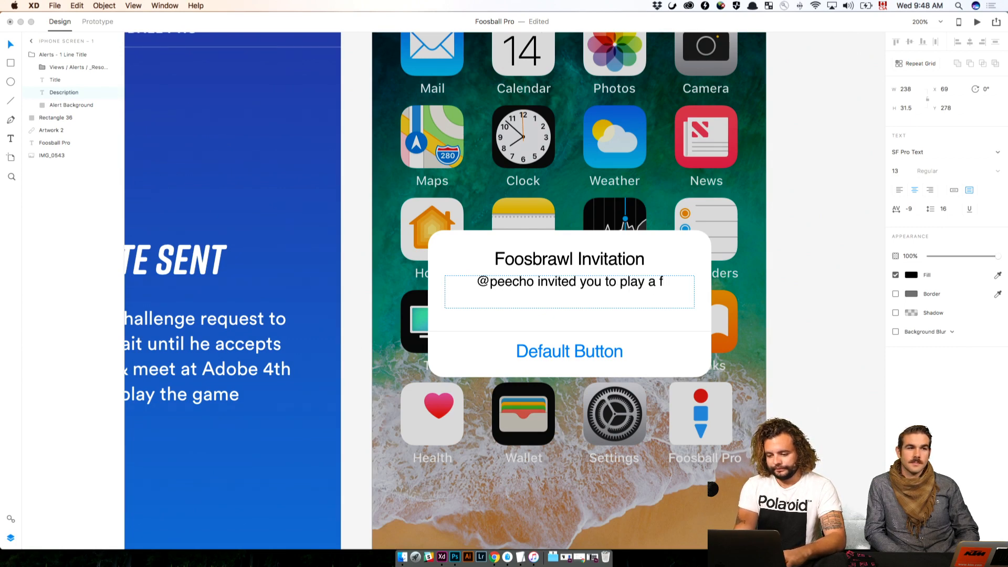
key(BackSpace)
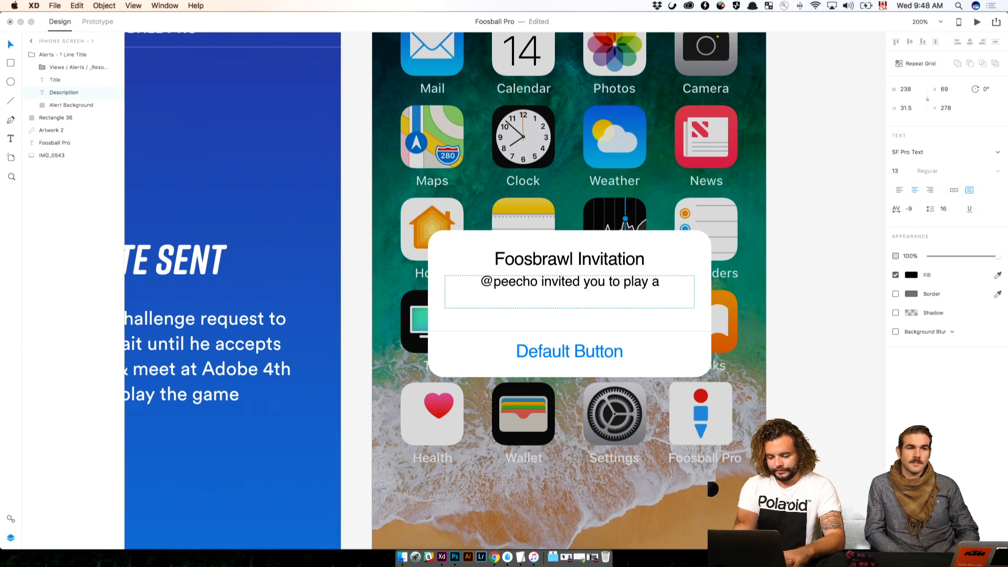
text(friendly matchup)
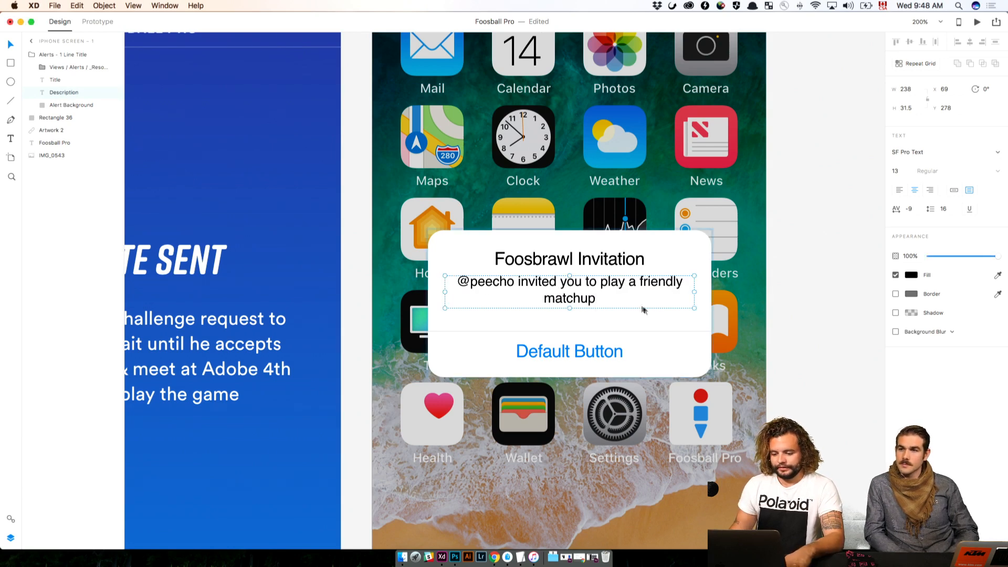
Append "at 10:00 am" to the end of the alert's description
click(793, 355)
double_click(600, 300)
double_click(598, 299)
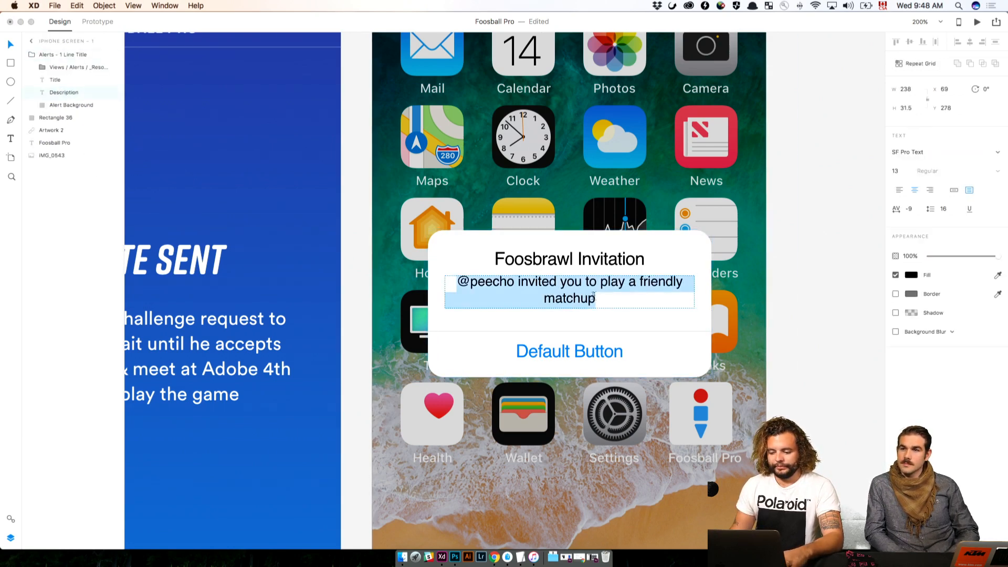
click(598, 300)
text(at )
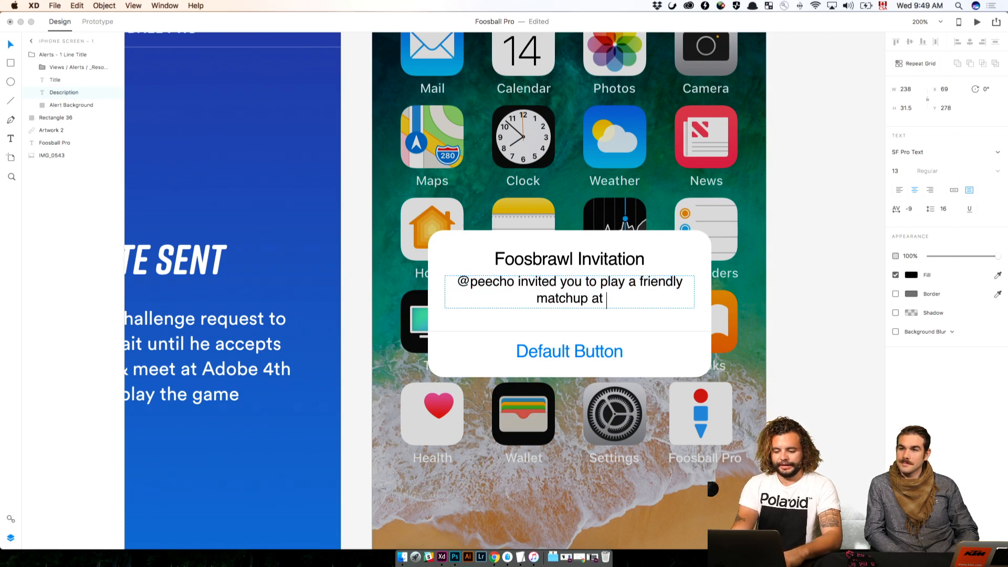
text(10:00 am)
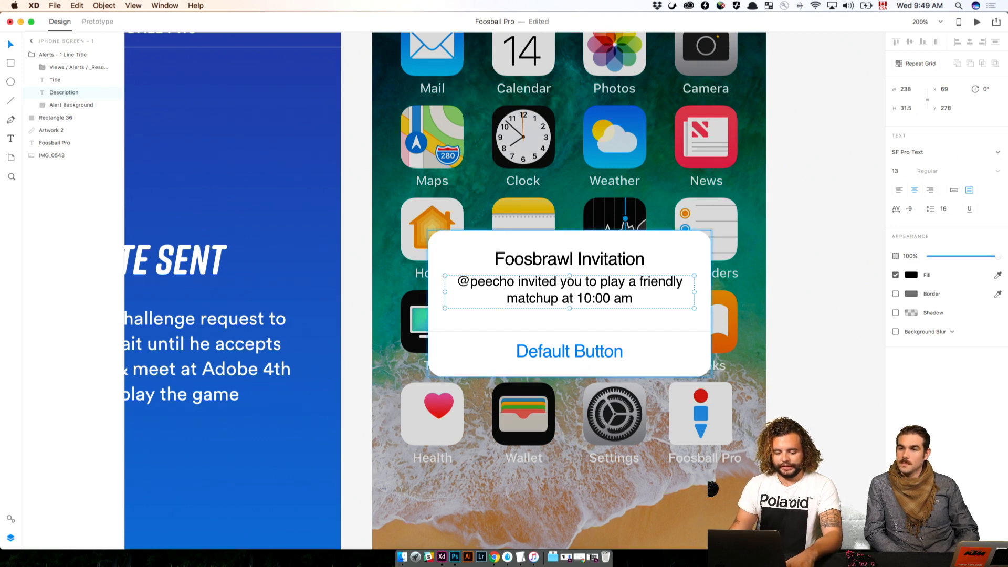
Change the alert's default button label to "Accept" and deselect it
click(579, 362)
double_click(579, 363)
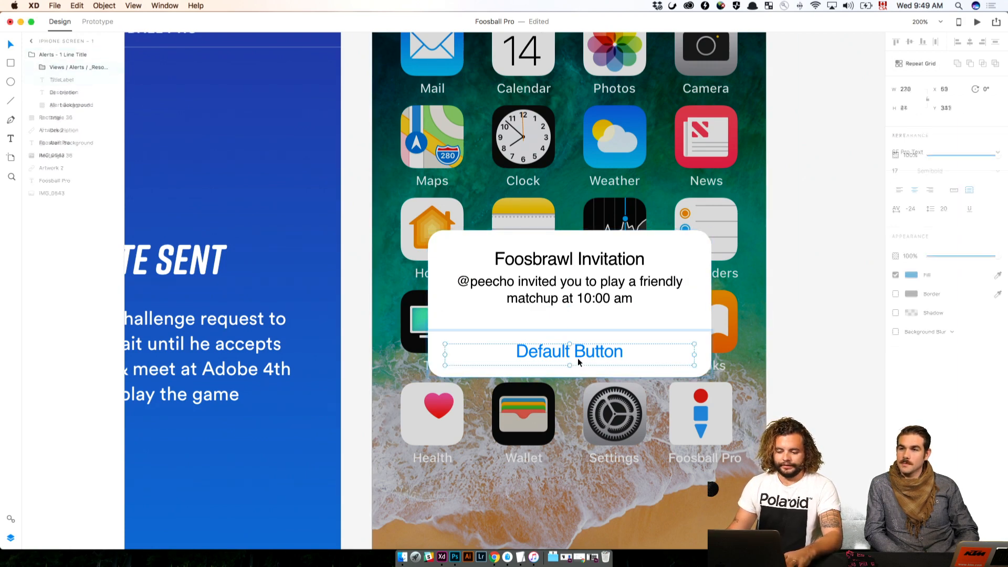
double_click(586, 352)
text(Accept)
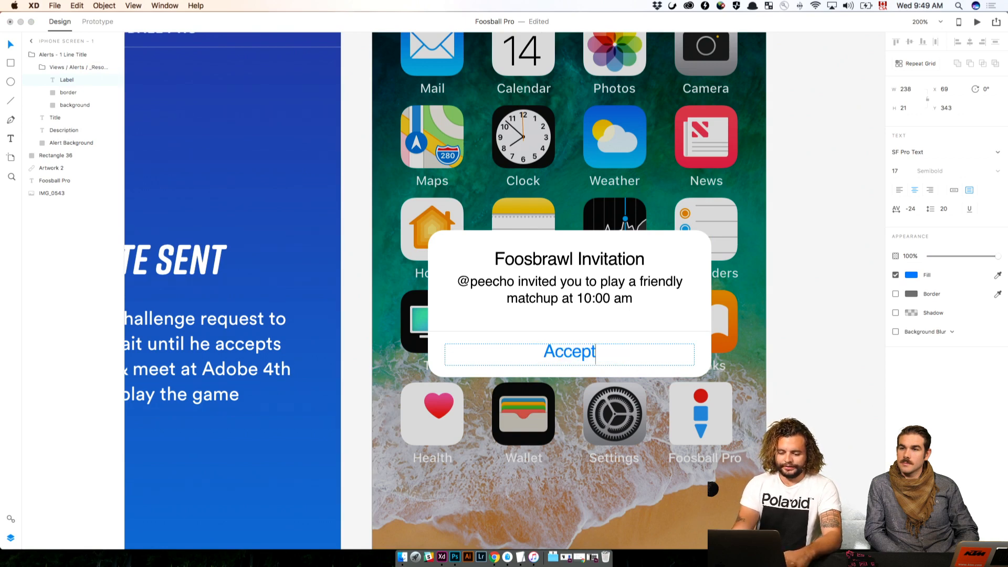
key(Escape)
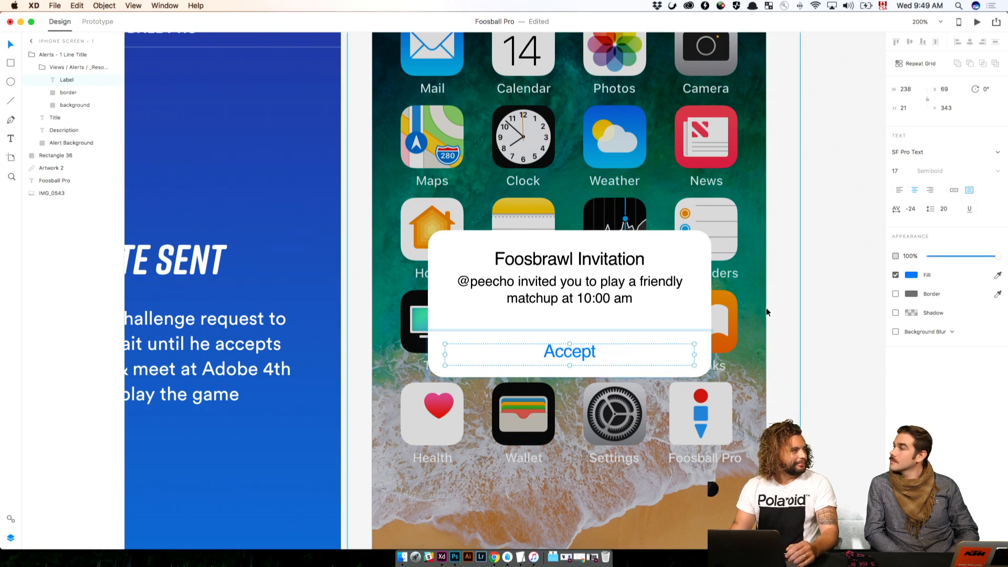
click(791, 307)
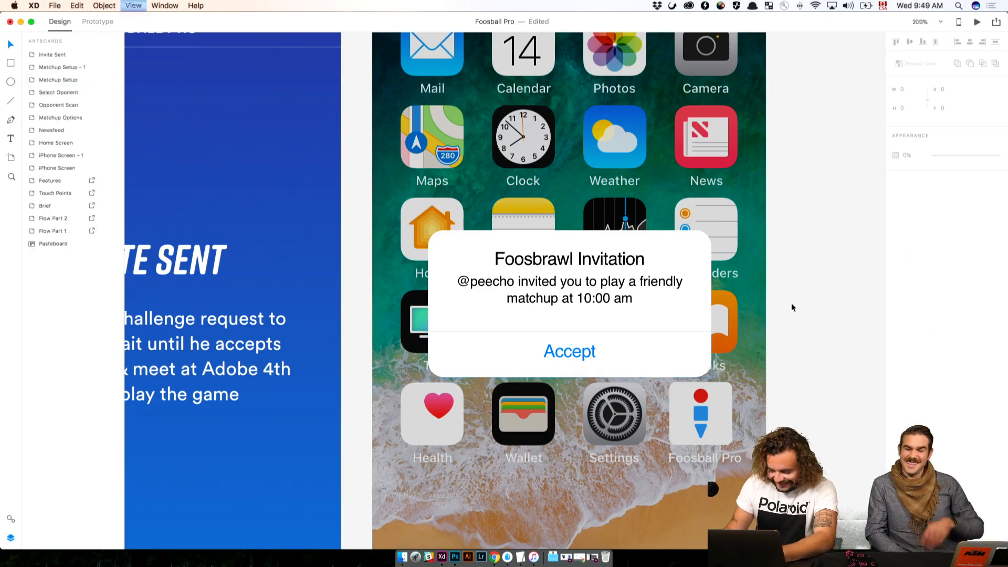
Review the flow's artboards against the project brief, the Features list and the hand-drawn Flow Part 1 and 2 sketches
key(super+1)
drag(731, 361, 827, 357)
key(super+minus)
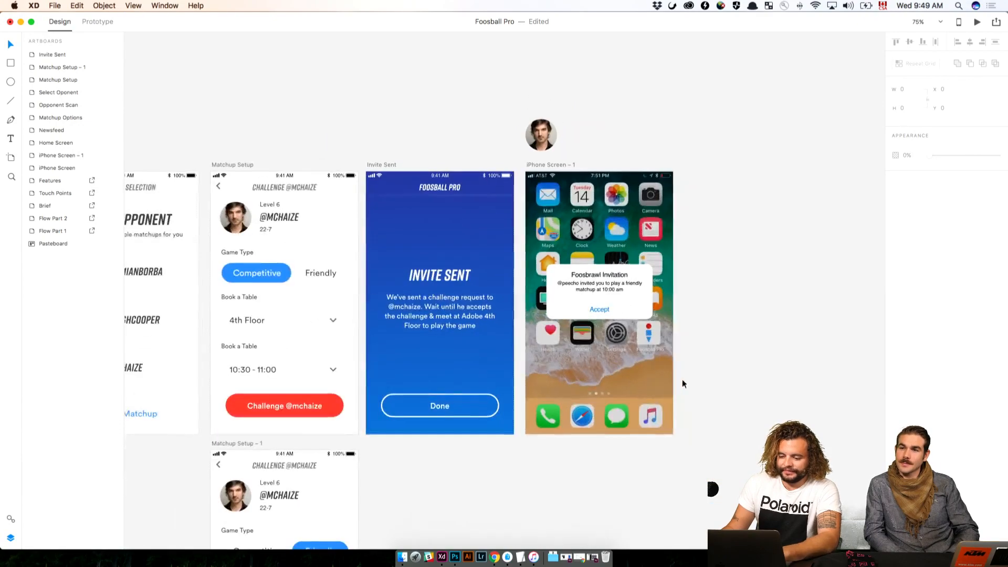
drag(384, 293, 902, 312)
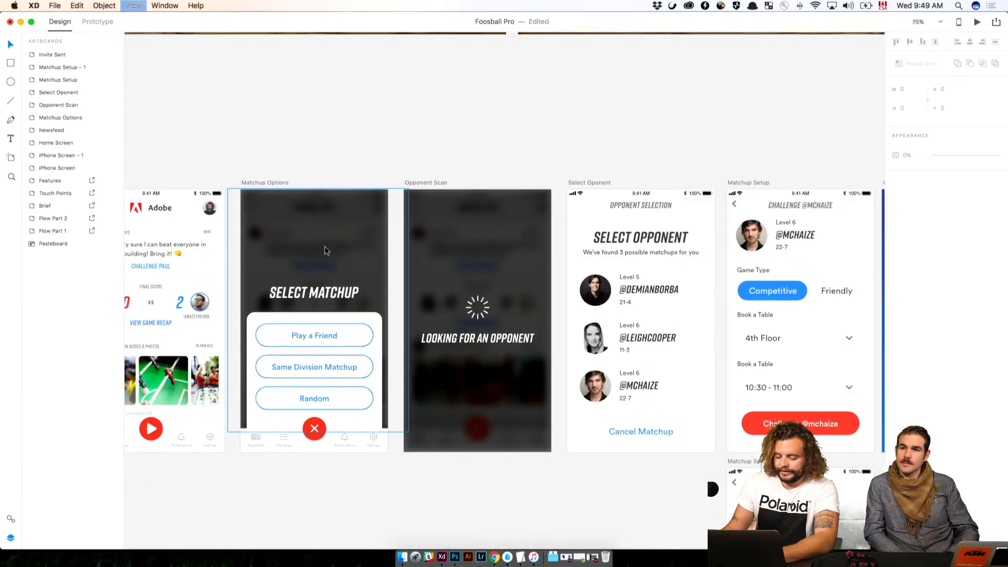
key(super+minus)
drag(350, 263, 476, 224)
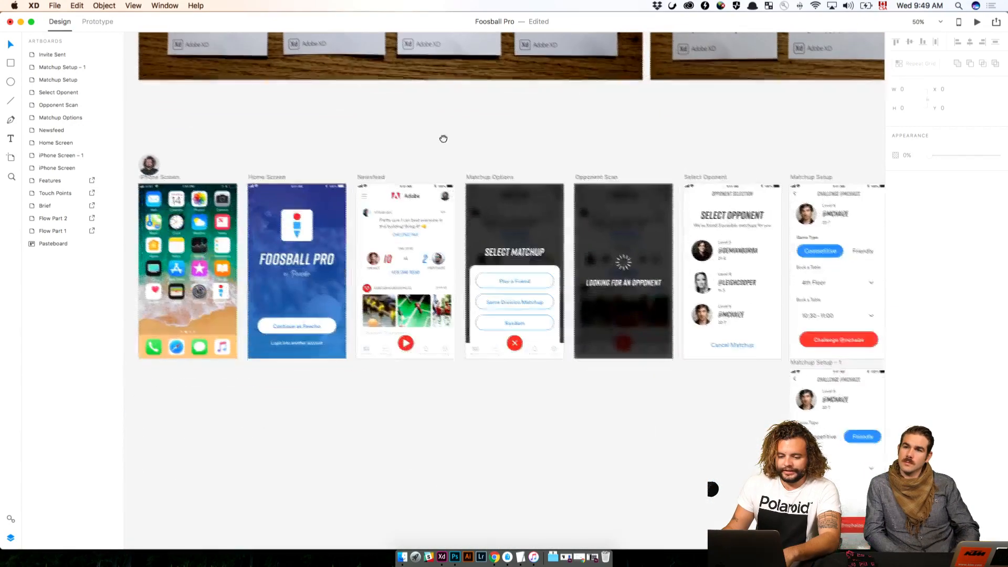
key(super+minus)
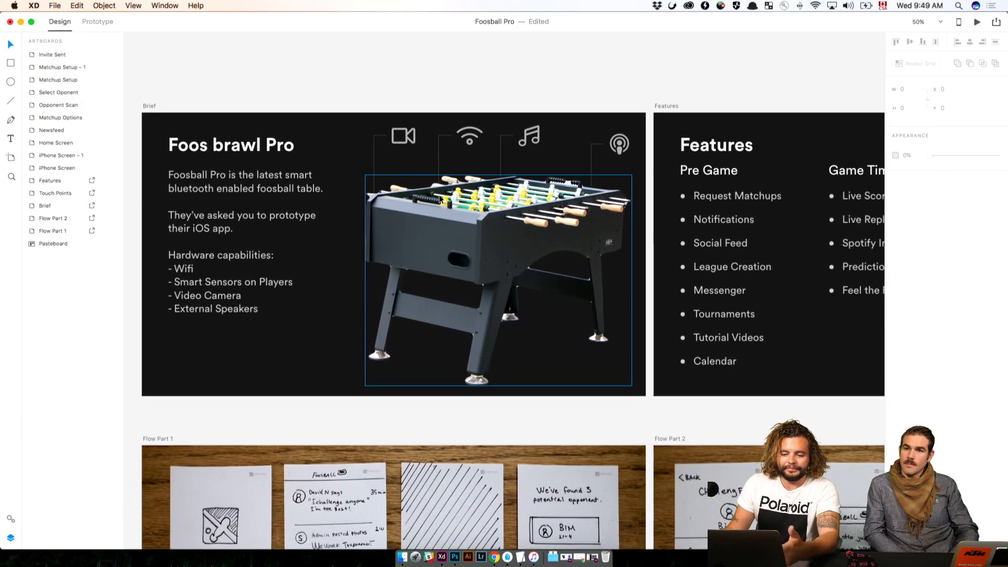
scroll(436, 221, down, 3)
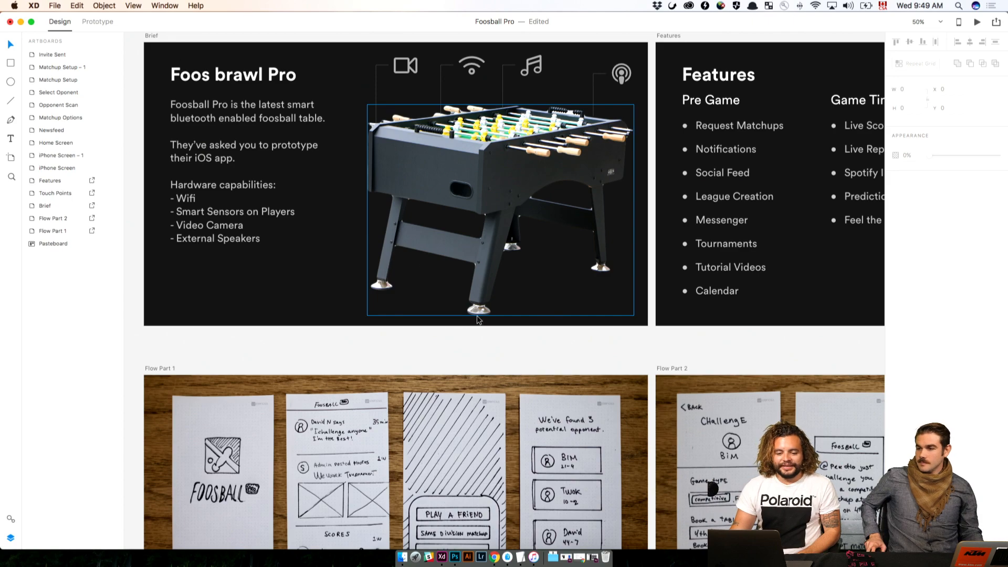
scroll(477, 316, right, 5)
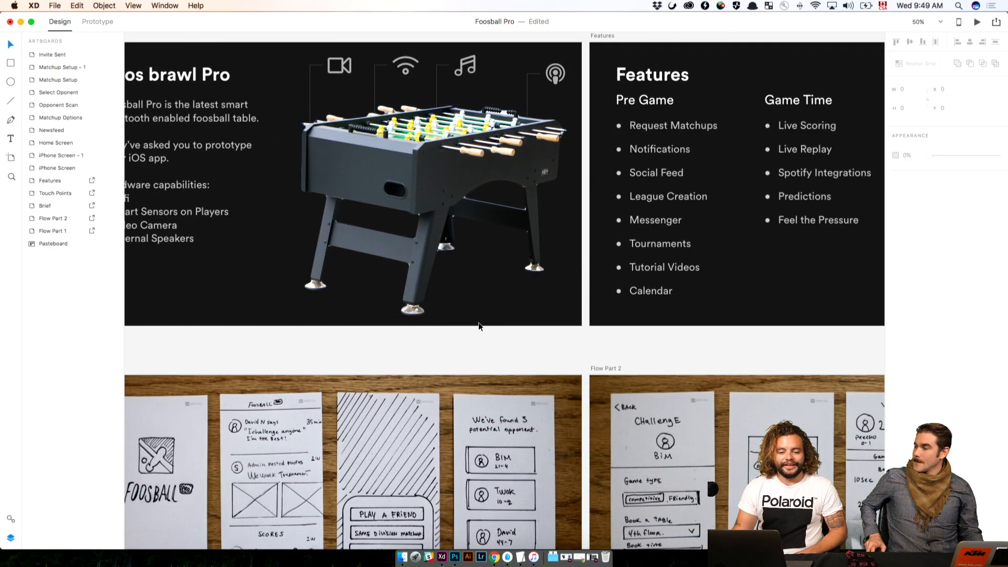
scroll(475, 325, left, 3)
scroll(470, 328, up, 3)
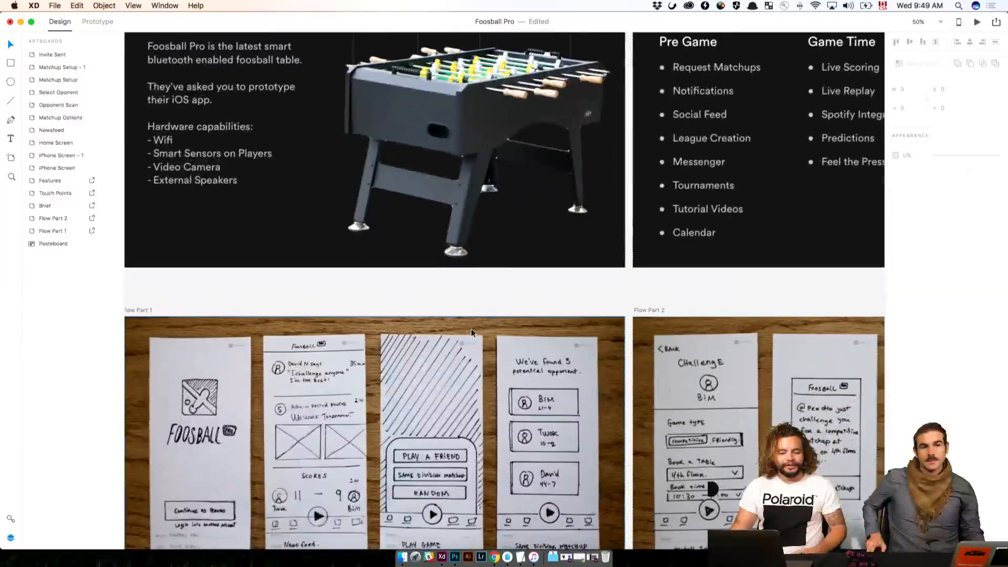
scroll(471, 329, up, 2)
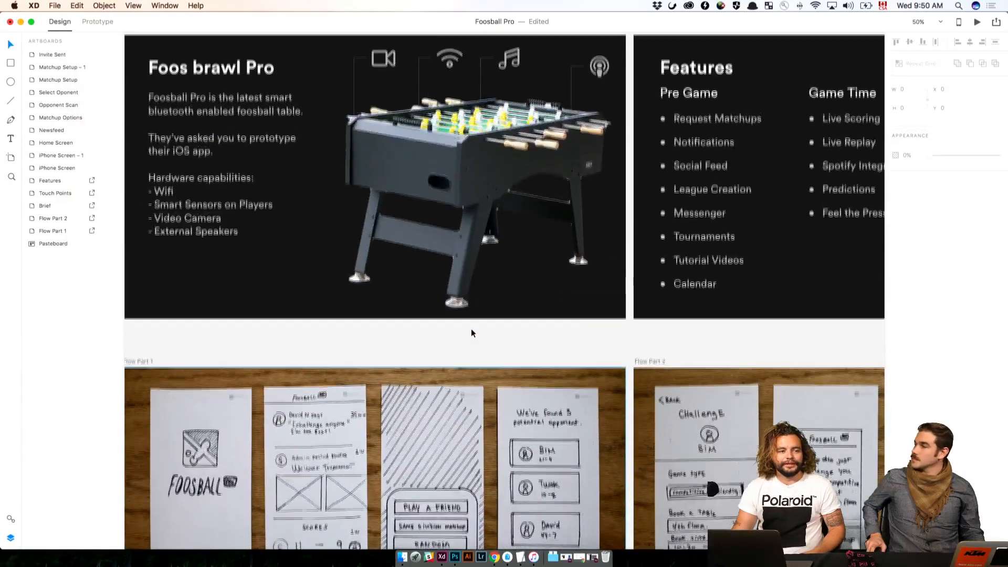
scroll(471, 329, right, 5)
scroll(471, 333, right, 2)
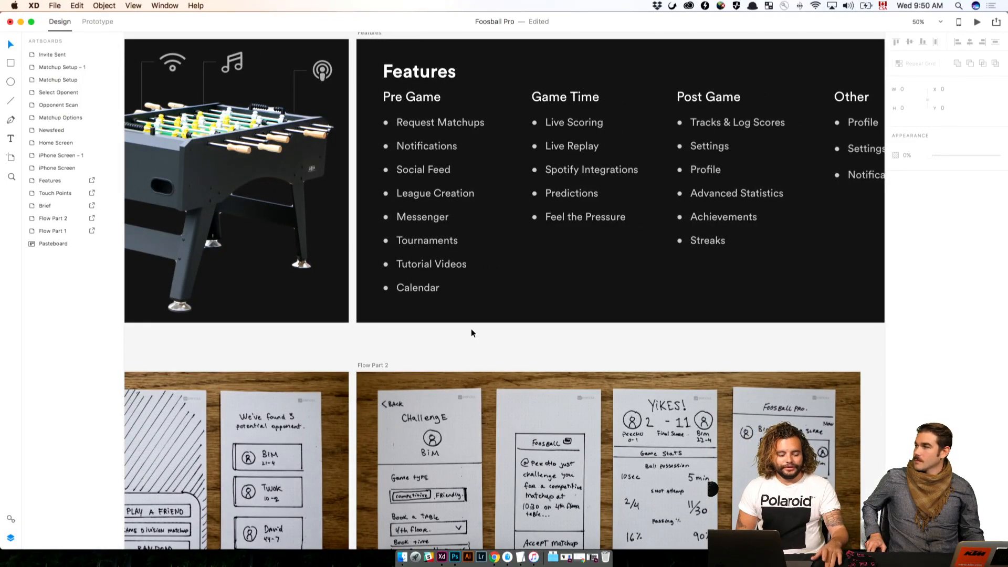
scroll(578, 325, down, 3)
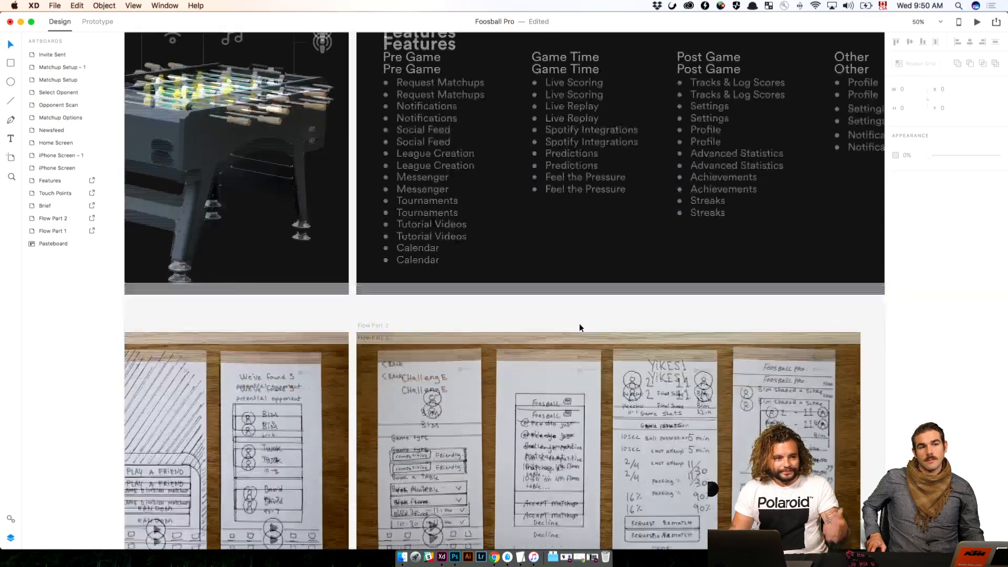
scroll(579, 324, down, 15)
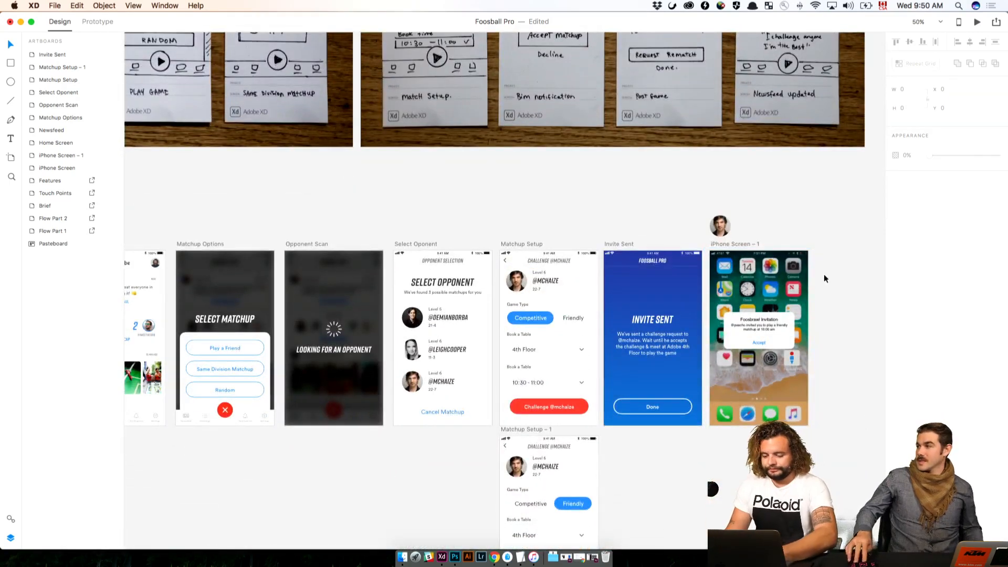
Return to the Invite Sent and iPhone Screen – 1 artboards and save the document
key(super+plus)
drag(829, 334, 355, 207)
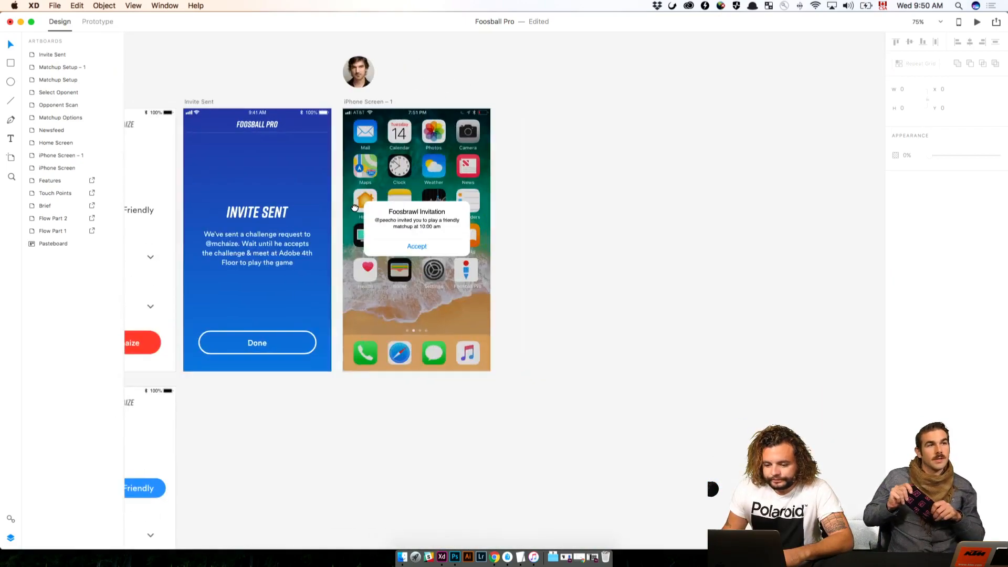
key(super+minus)
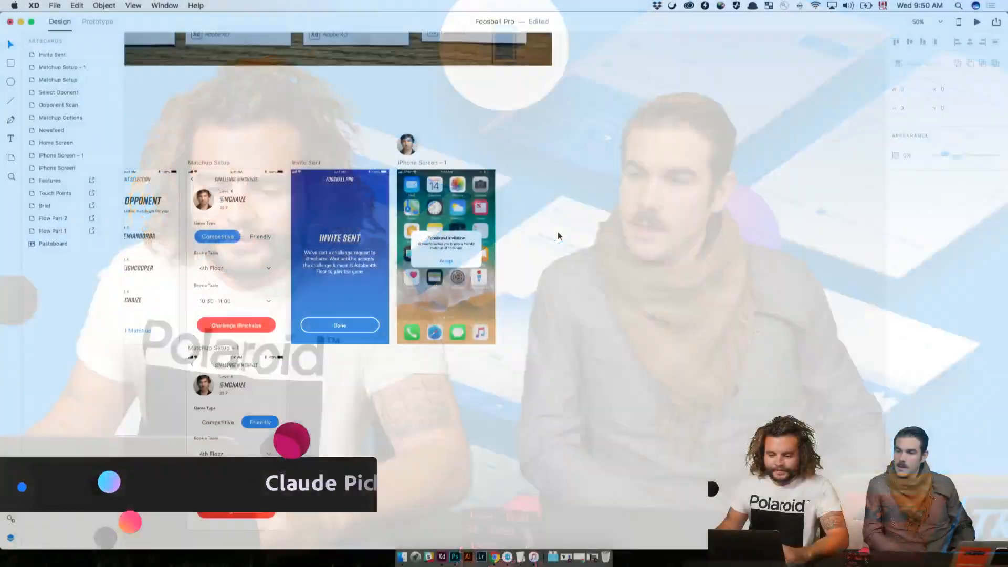
drag(536, 288, 594, 276)
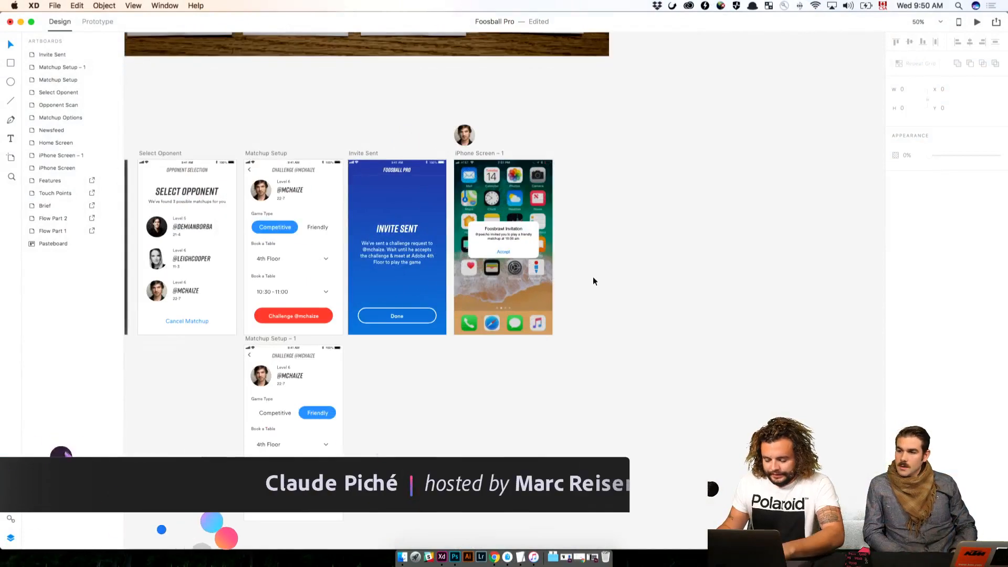
key(super+plus)
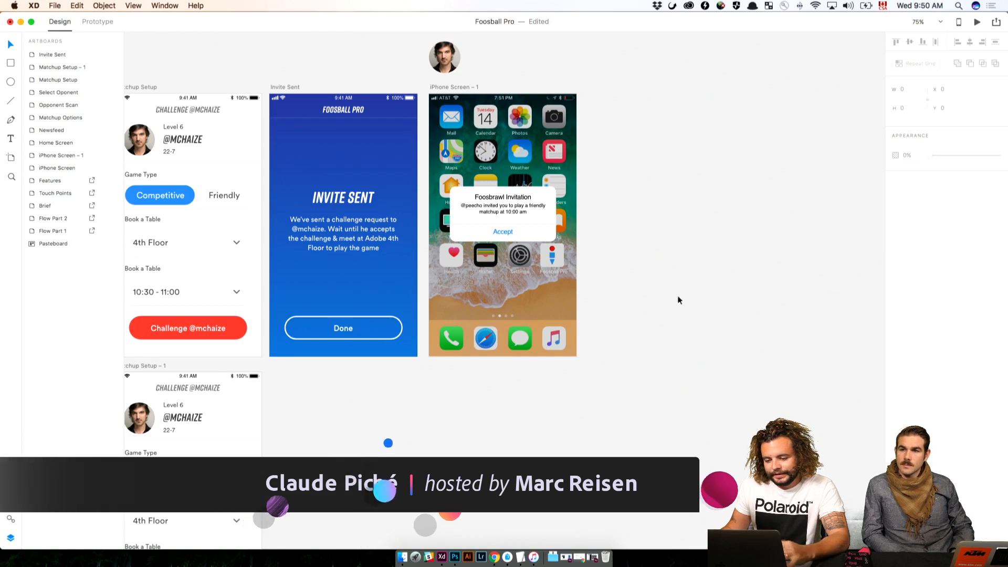
drag(700, 262, 516, 266)
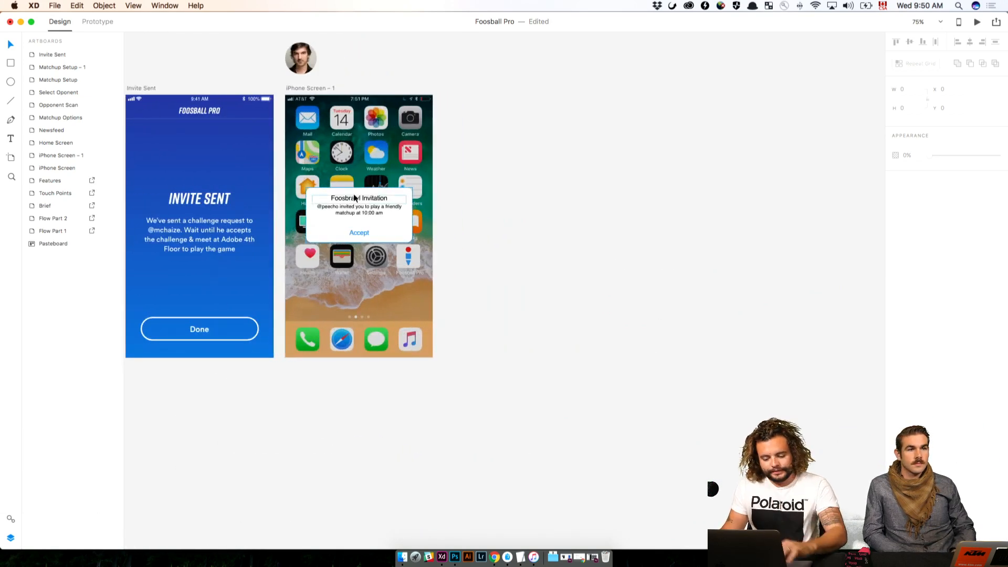
key(super+s)
Compare the iPhone alert with the hand-drawn notification sketch in Flow Part 2
key(super+minus)
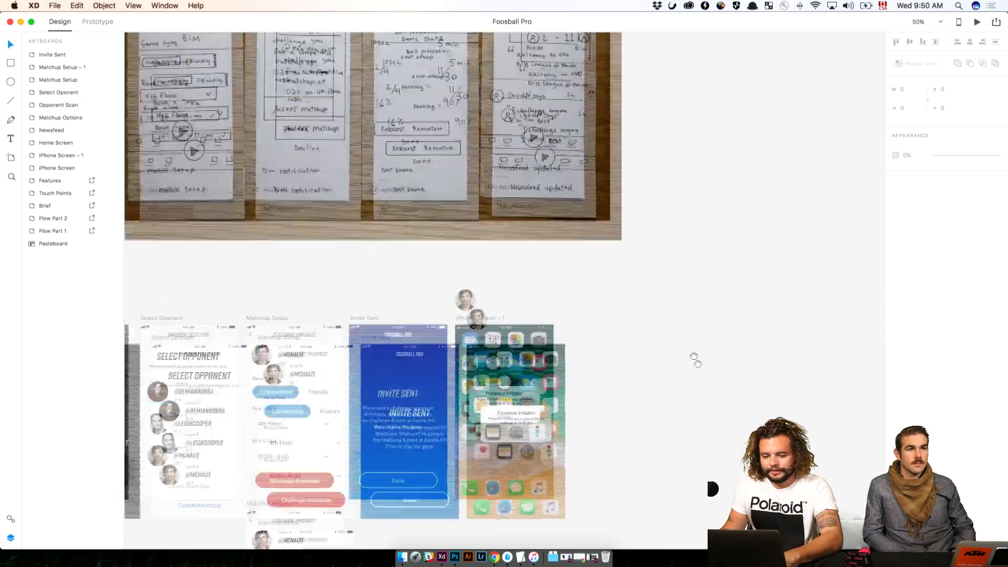
drag(696, 360, 770, 392)
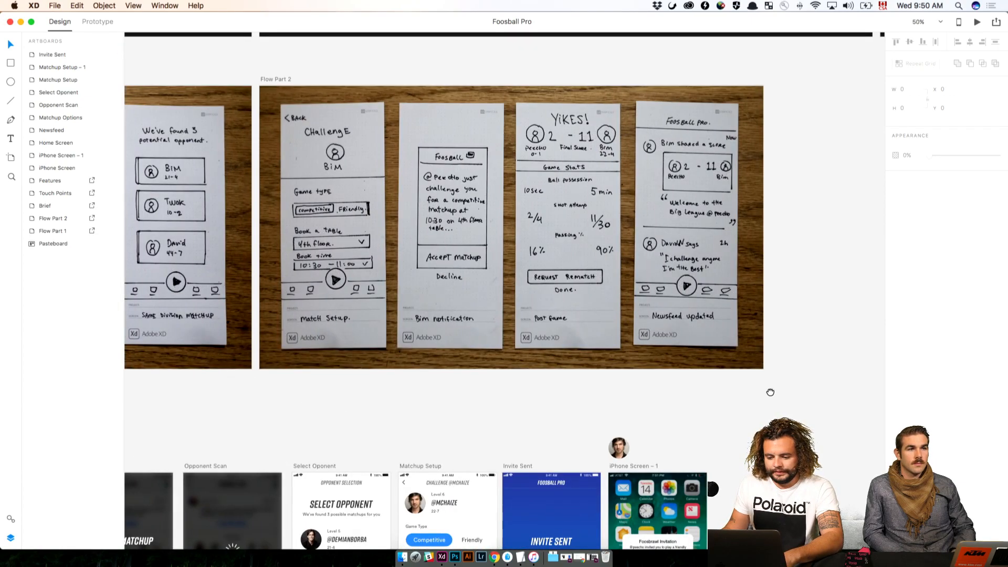
drag(796, 496, 694, 209)
key(super+1)
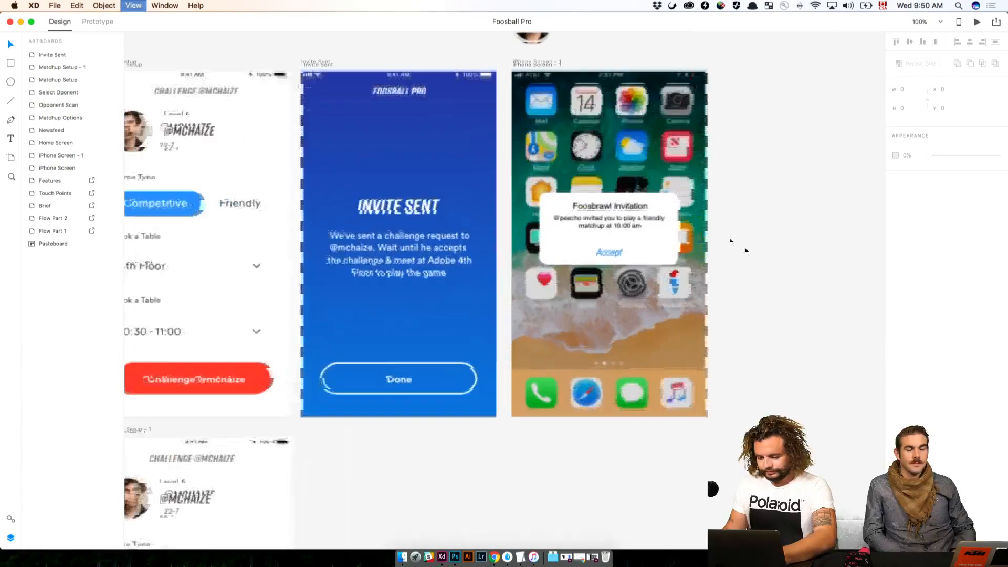
Inspect the border and background layers of the alert's Accept button and their dimensions, and deselect them
click(669, 250)
double_click(669, 250)
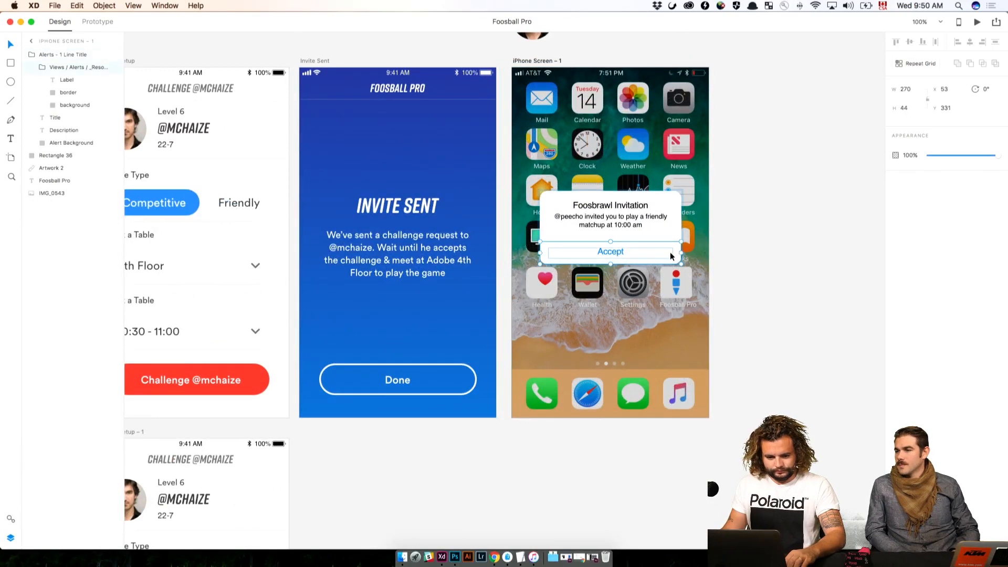
click(69, 96)
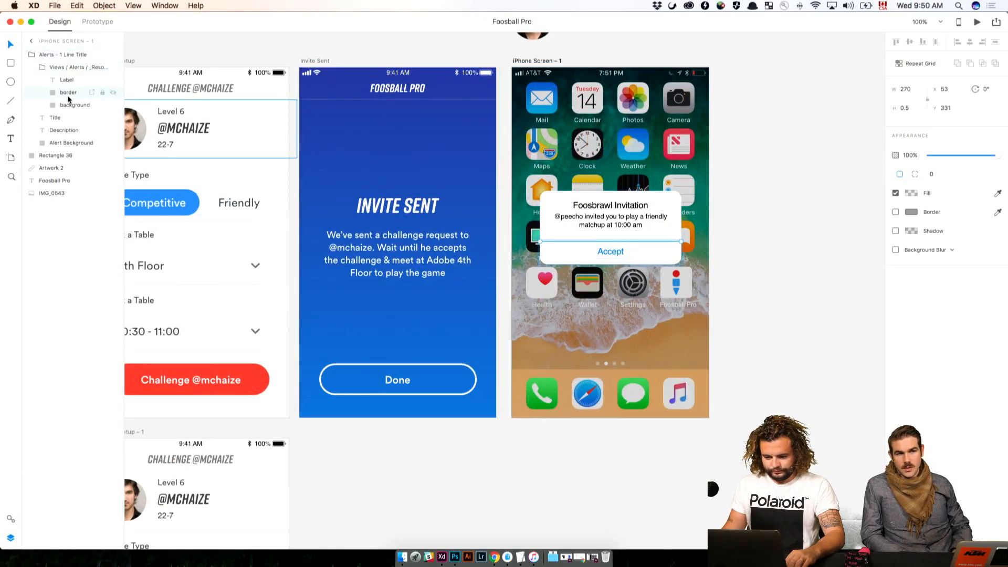
click(66, 104)
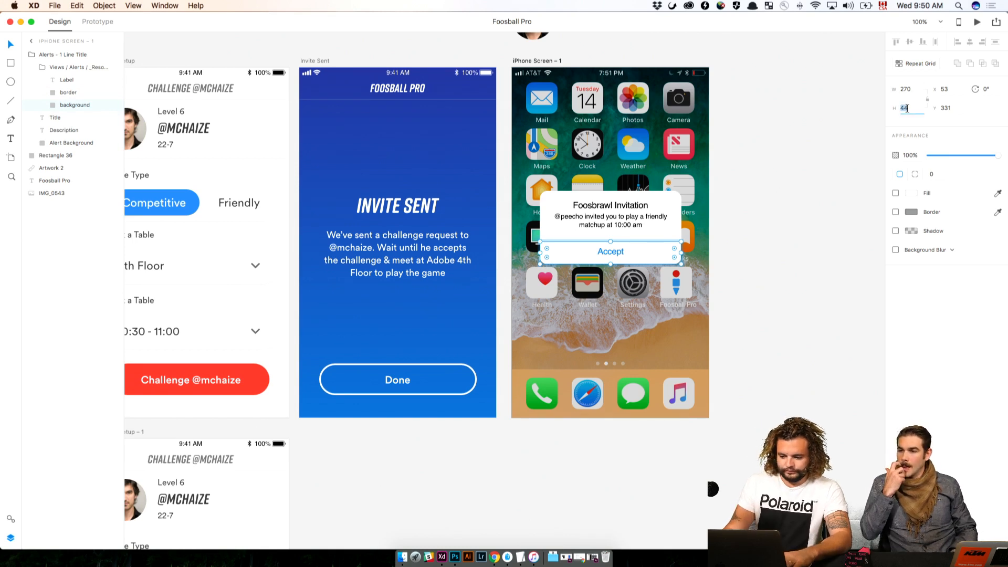
click(794, 159)
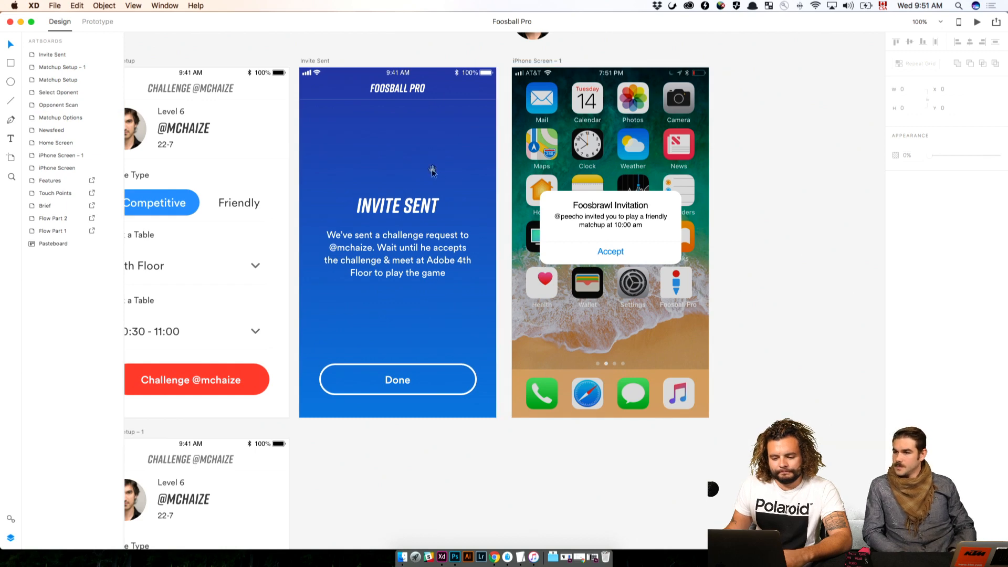
Review the Select Oponent, Matchup Setup and Invite Sent artboards, including the Invite Sent description text, next to the iPhone alert
drag(433, 170, 691, 163)
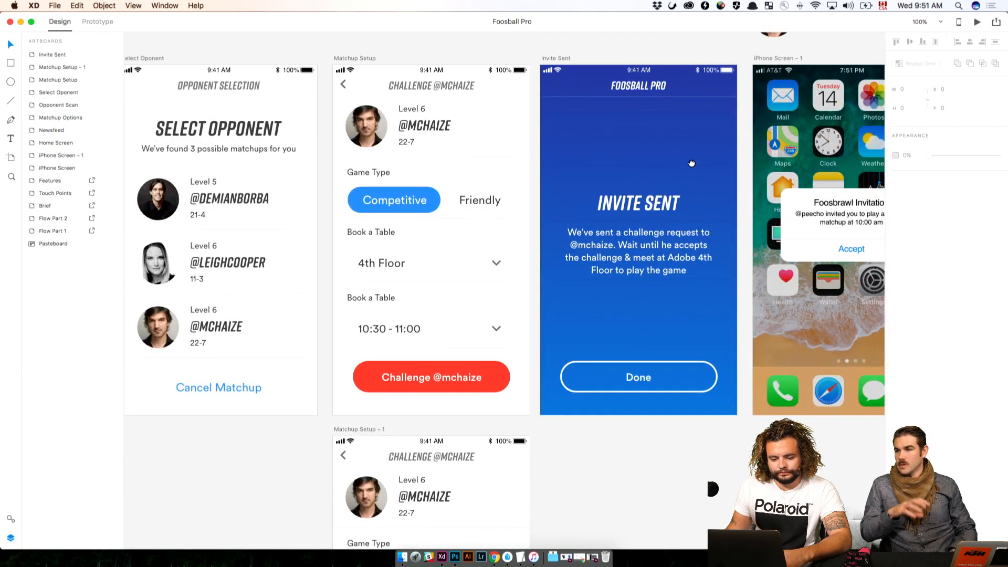
drag(582, 219, 469, 144)
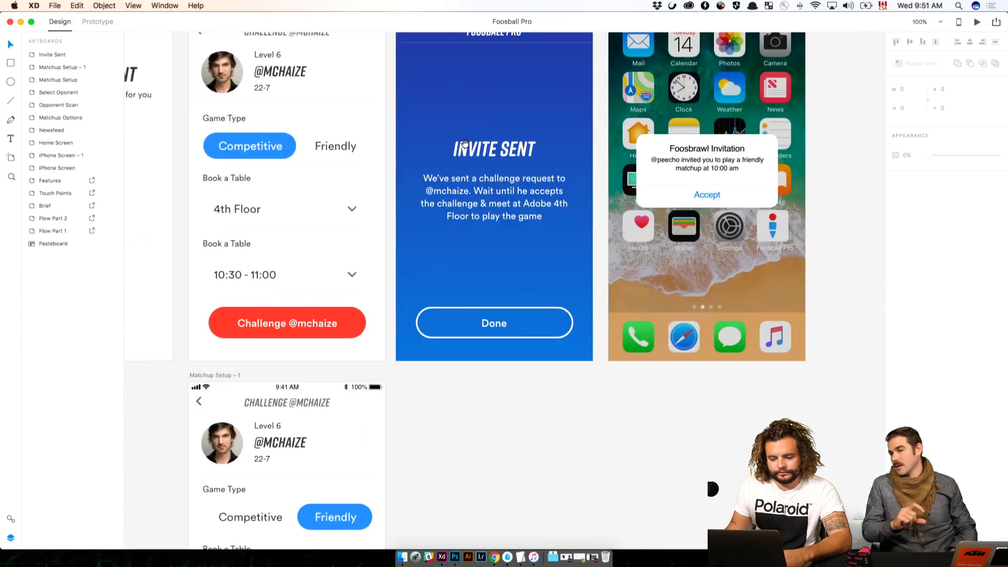
click(477, 217)
scroll(476, 217, right, 3)
scroll(476, 218, up, 1)
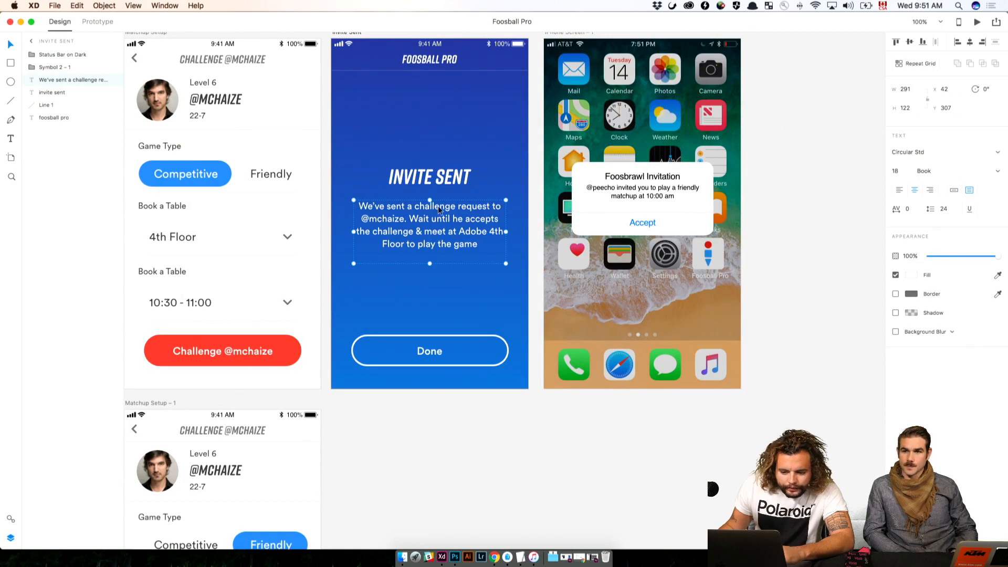
drag(419, 219, 415, 252)
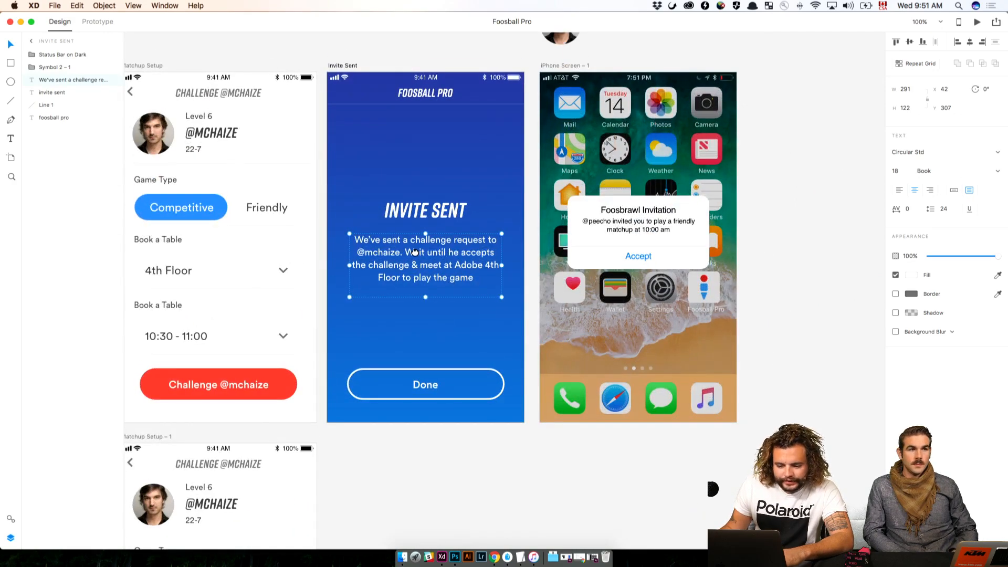
Turn the red Challenge button on Matchup Setup into a symbol and duplicate that artboard to the right of iPhone Screen – 1
scroll(399, 263, down, 2)
scroll(399, 263, left, 1)
click(197, 361)
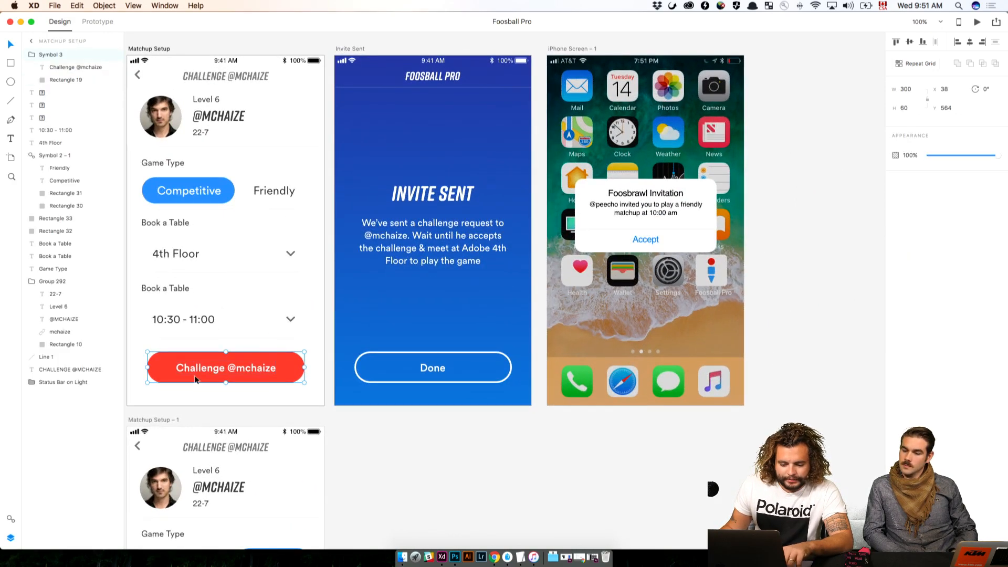
click(9, 519)
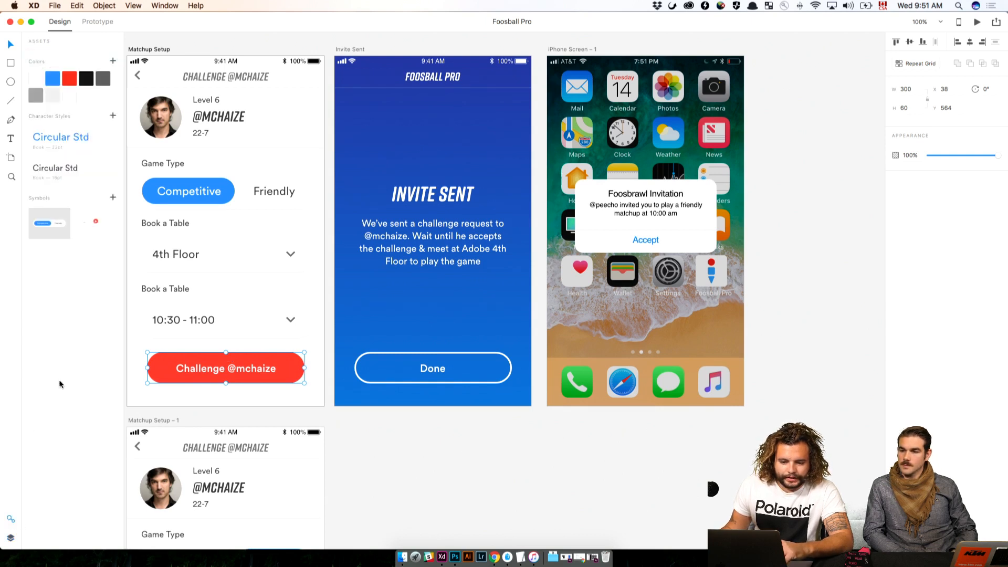
click(112, 197)
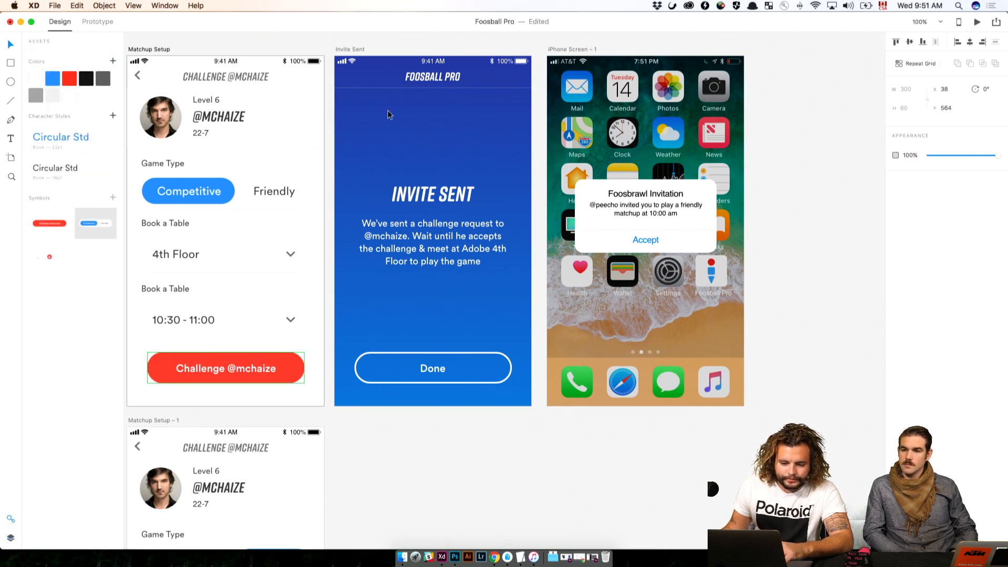
drag(146, 50, 776, 57)
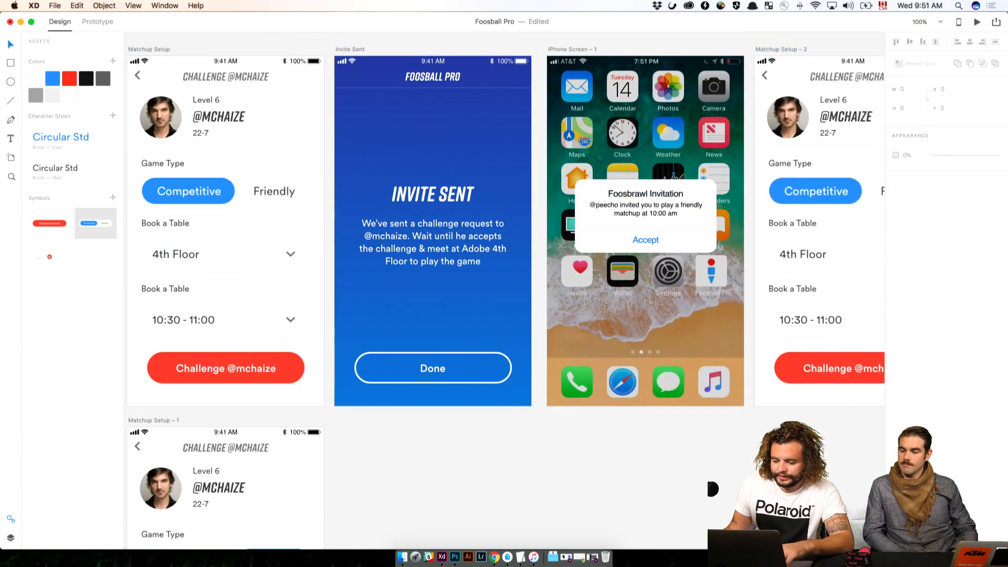
Try resizing the red background inside the duplicated artboard's Challenge symbol to about 198 × 43, and undo the resize
click(808, 360)
scroll(811, 370, right, 5)
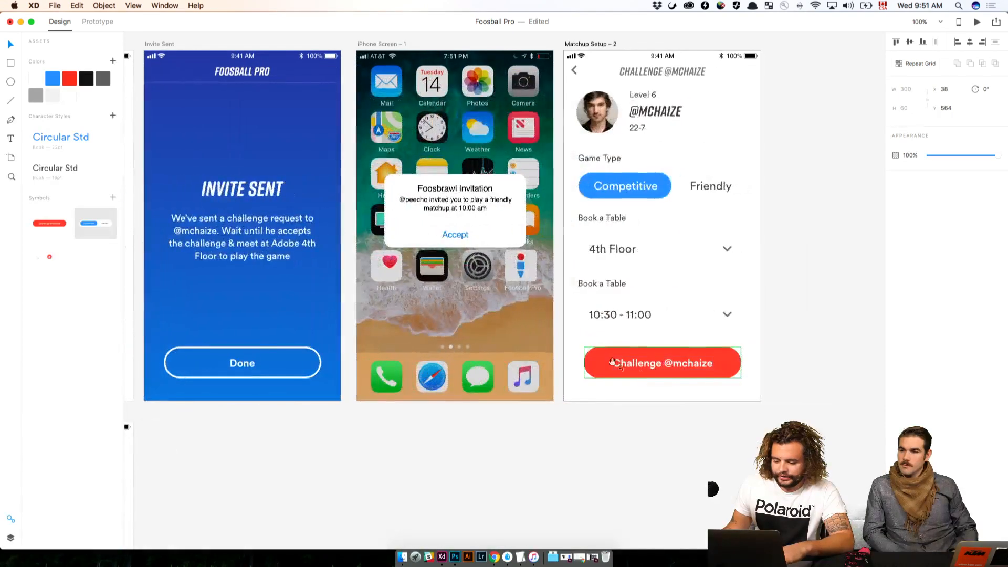
double_click(657, 364)
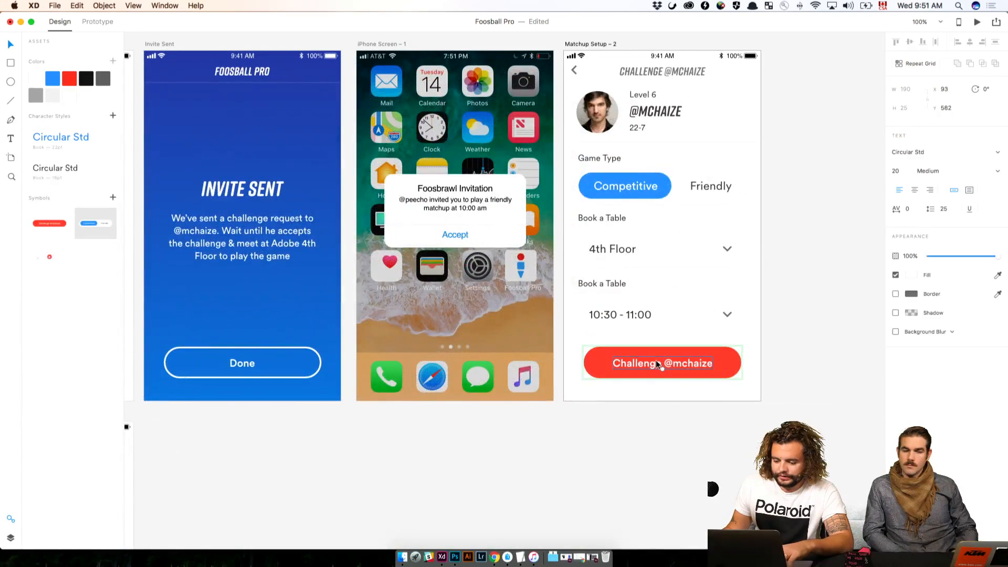
key(Escape)
double_click(734, 370)
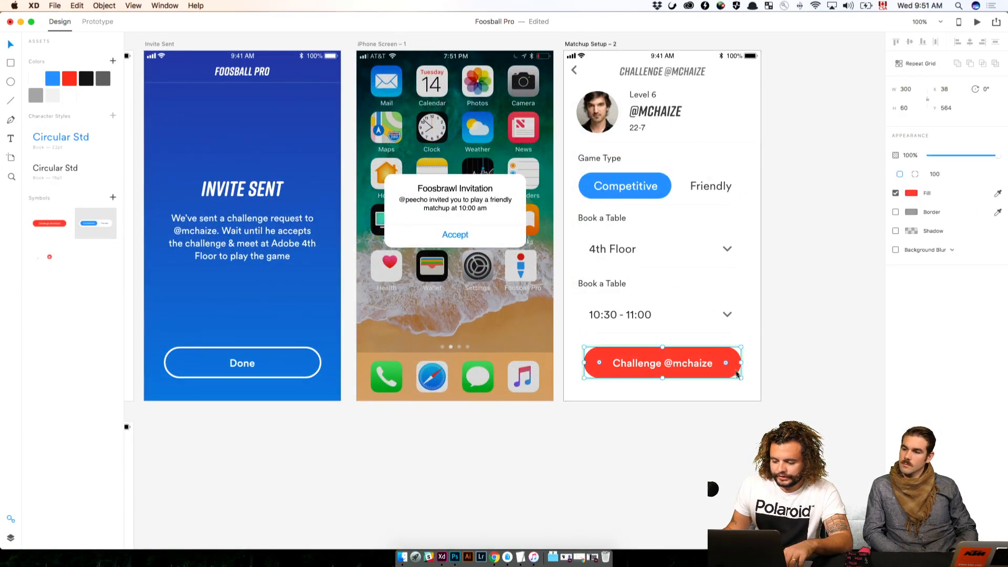
key(super+minus)
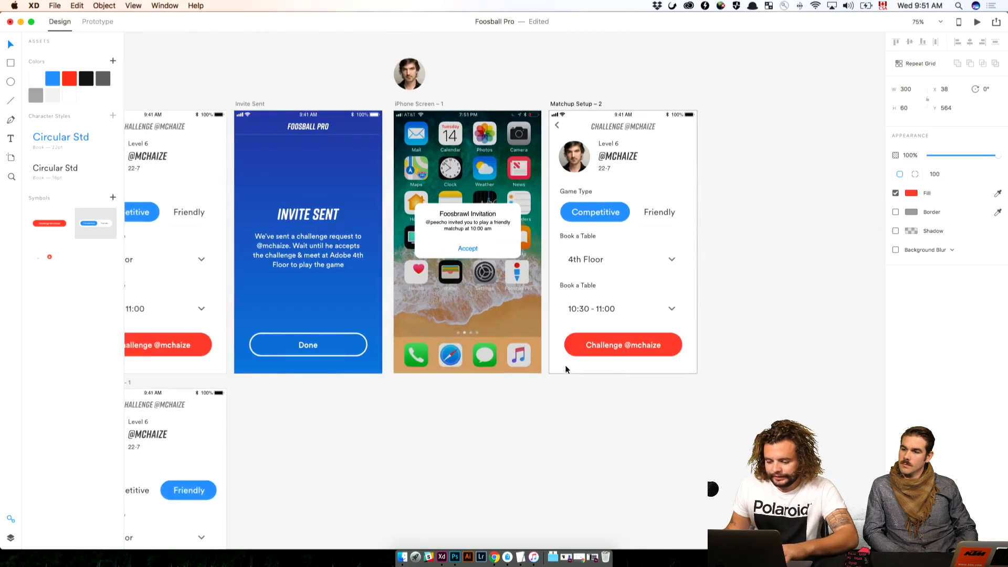
drag(564, 356, 604, 346)
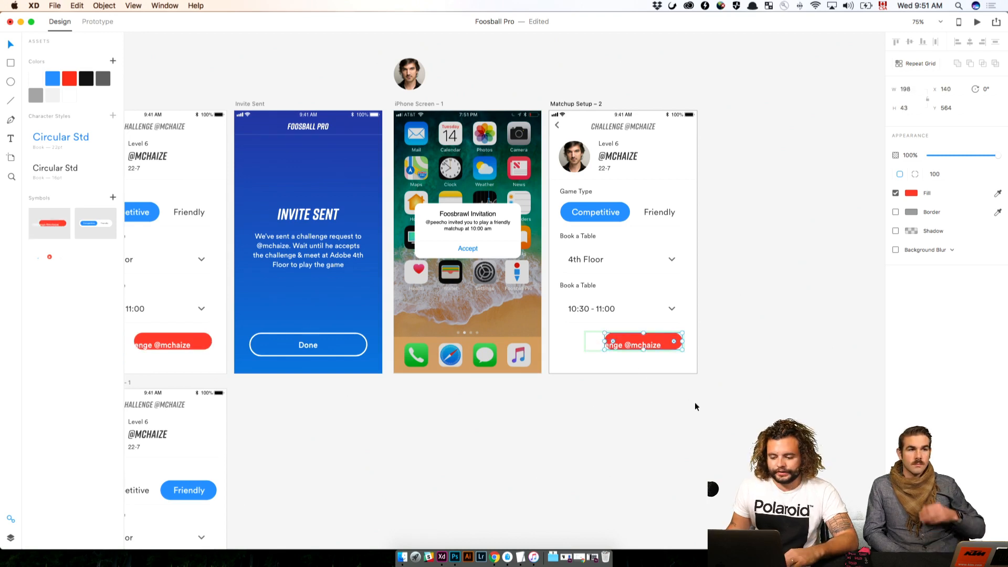
key(super+z)
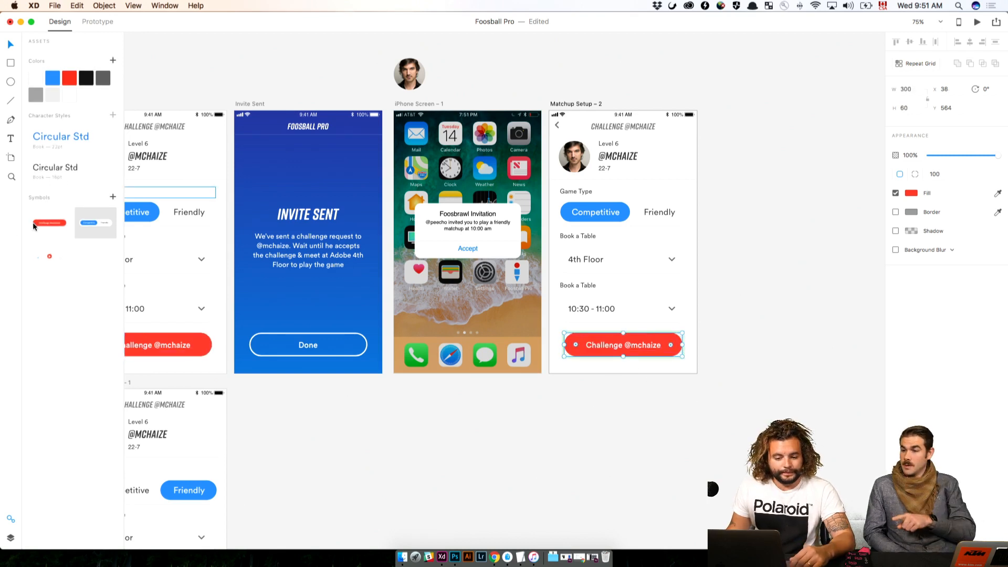
Deselect the Challenge button's background and go back to the artboards from Opponent Scan through Invite Sent
drag(35, 226, 523, 310)
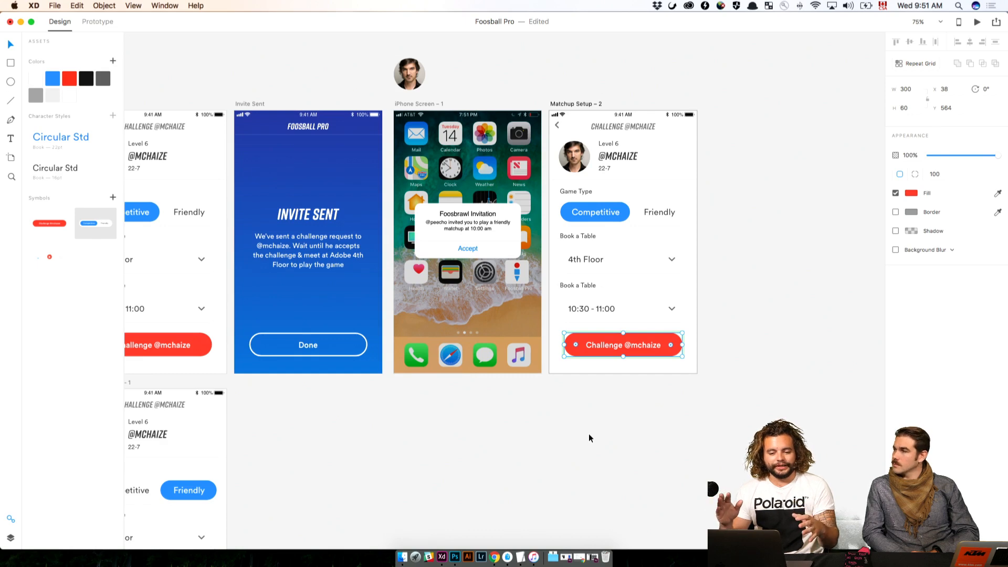
click(467, 446)
scroll(469, 447, left, 10)
scroll(469, 448, left, 3)
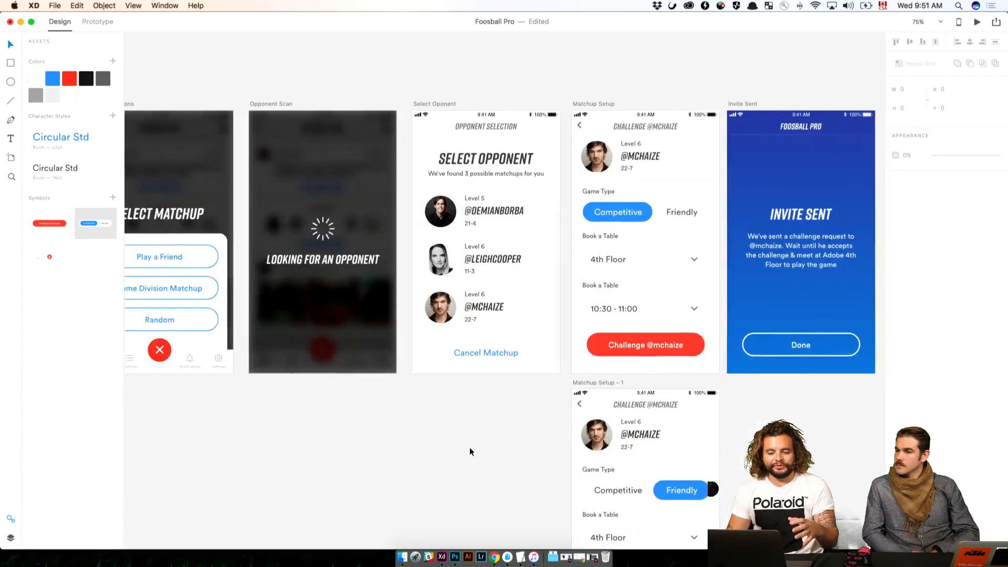
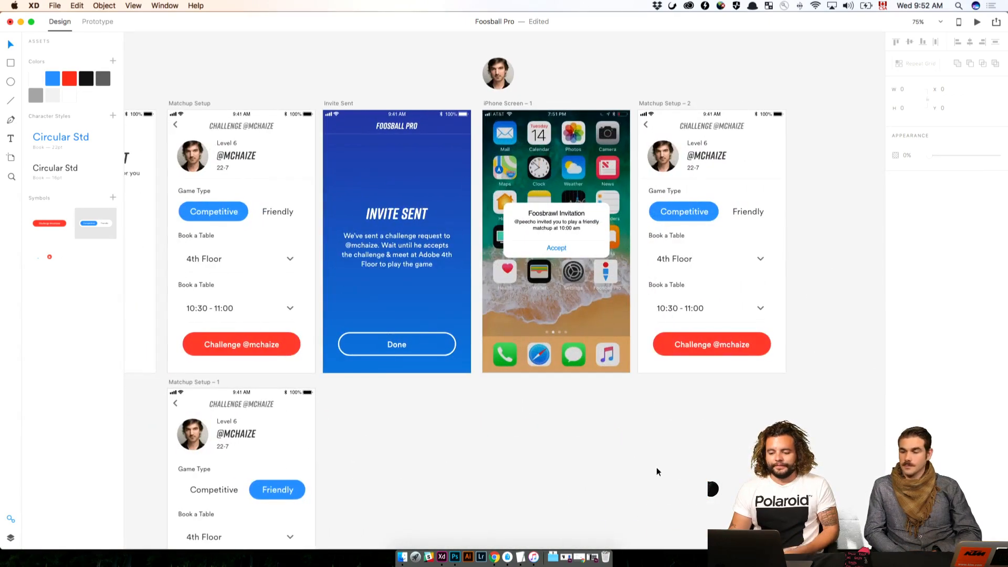
Delete the duplicated Matchup Setup – 2 artboard beside iPhone Screen – 1
scroll(656, 467, right, 5)
drag(667, 442, 783, 450)
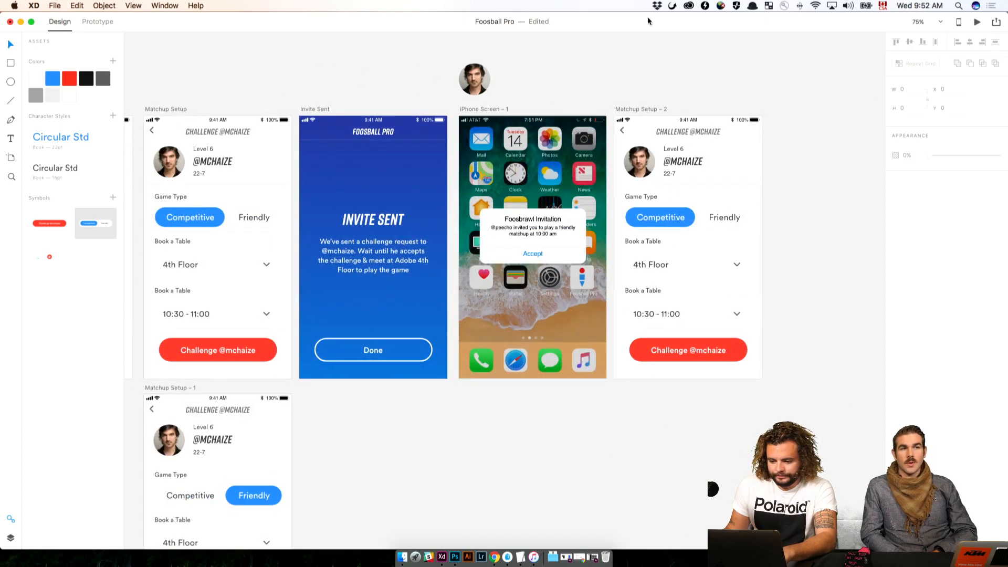
click(643, 109)
scroll(643, 110, left, 1)
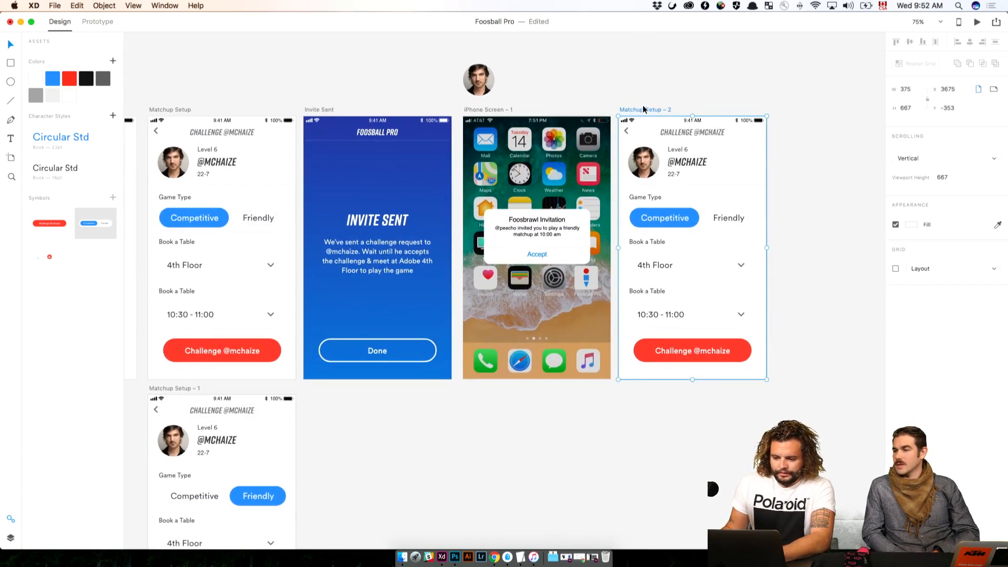
key(Delete)
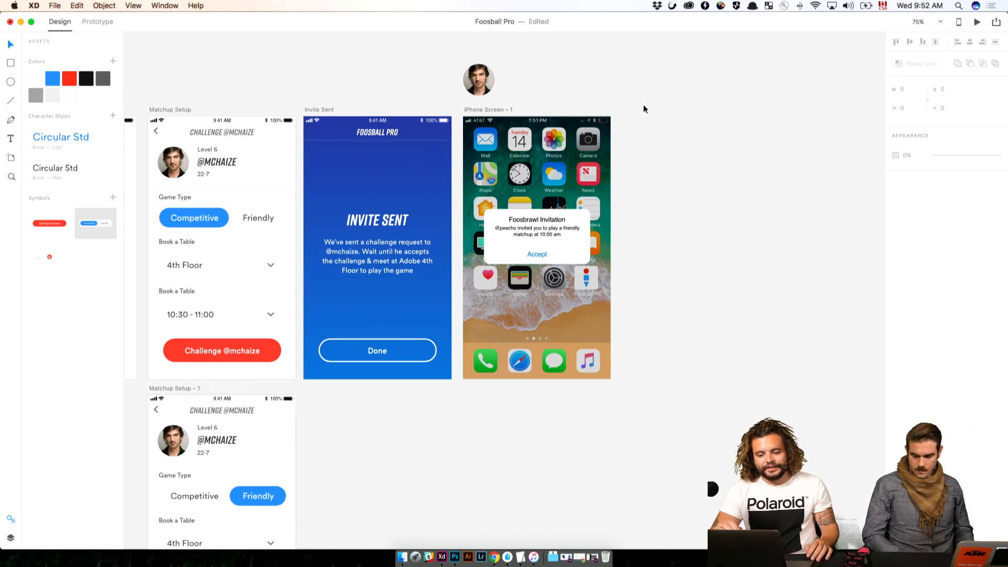
Examine the Select Oponent artboard close up, from its Select Opponent heading to the repeat grid of possible opponents
scroll(643, 108, left, 10)
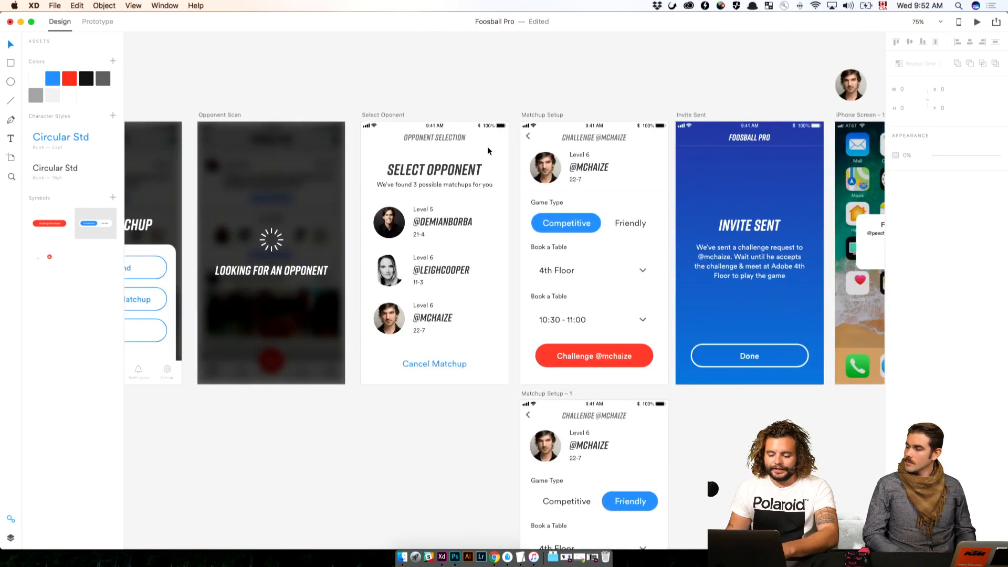
key(super+1)
click(466, 126)
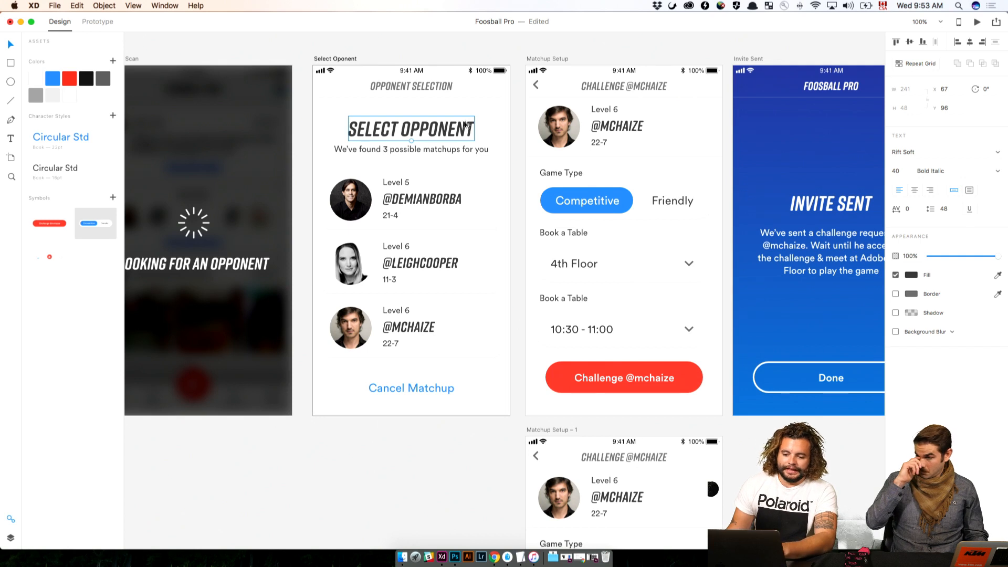
click(396, 184)
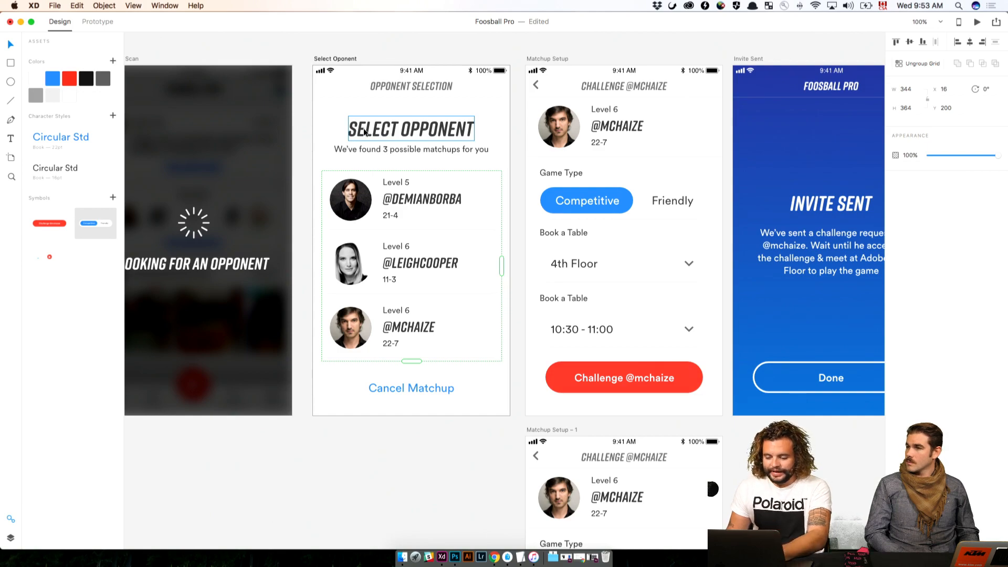
key(super+2)
drag(355, 114, 500, 293)
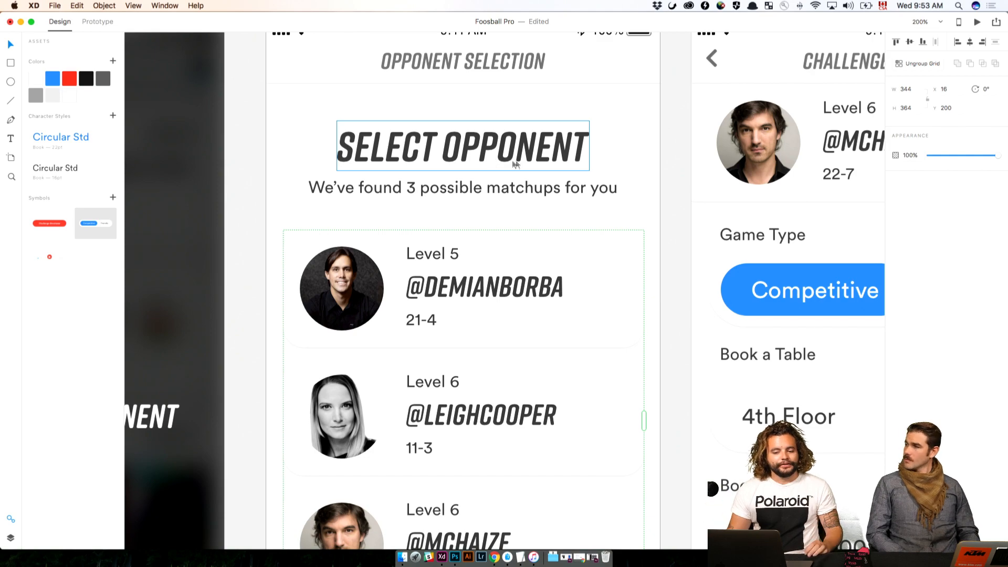
click(681, 167)
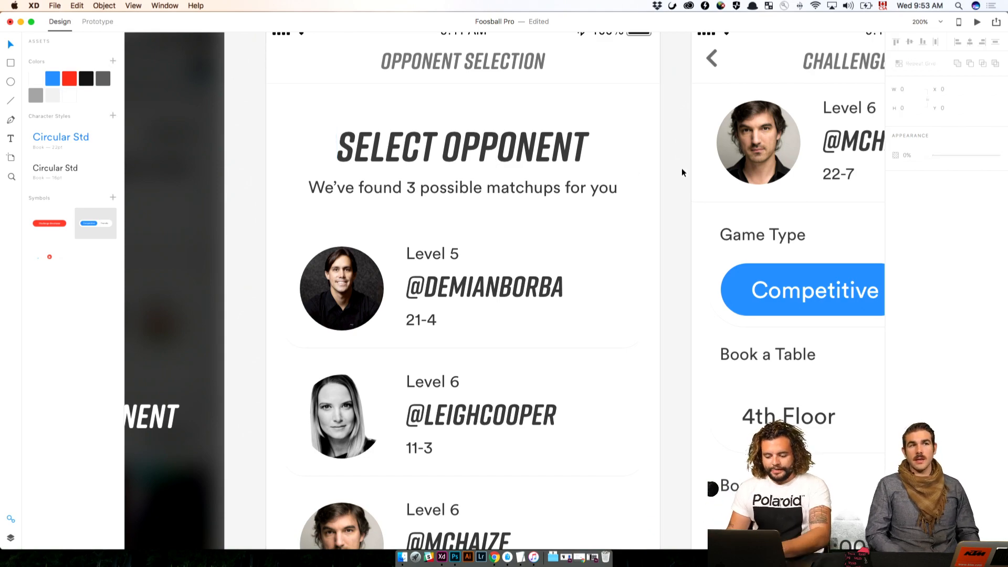
key(super+minus)
click(682, 171)
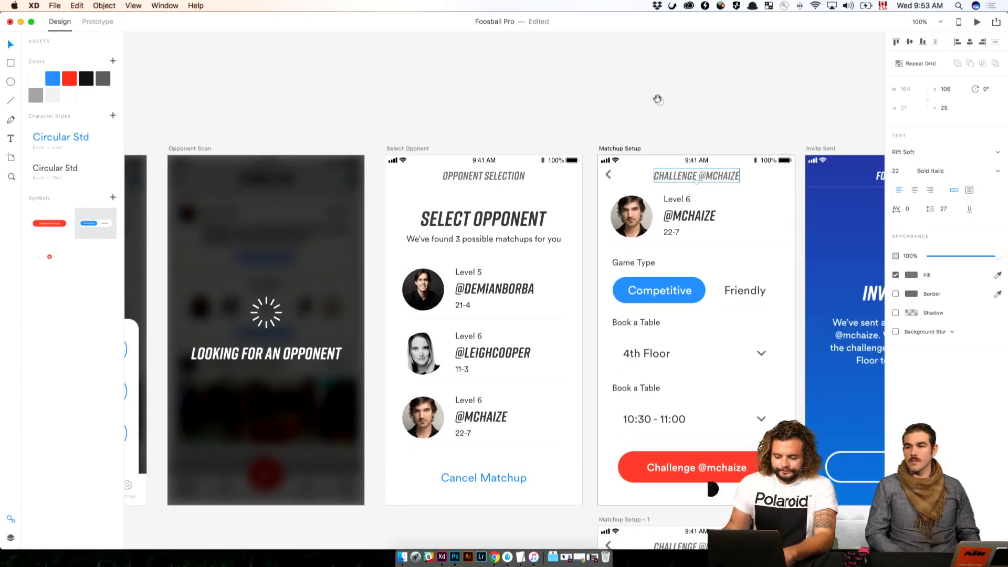
Delete the background layer of the Accept row in the Foosbrawl Invitation alert on iPhone Screen – 1
drag(657, 100, 324, 93)
drag(589, 115, 404, 108)
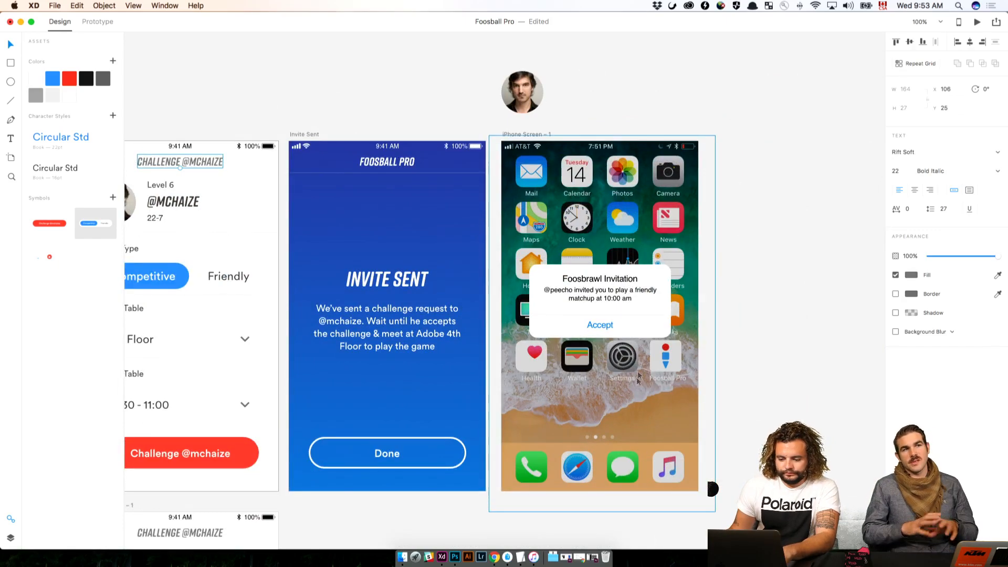
key(super+plus)
click(758, 367)
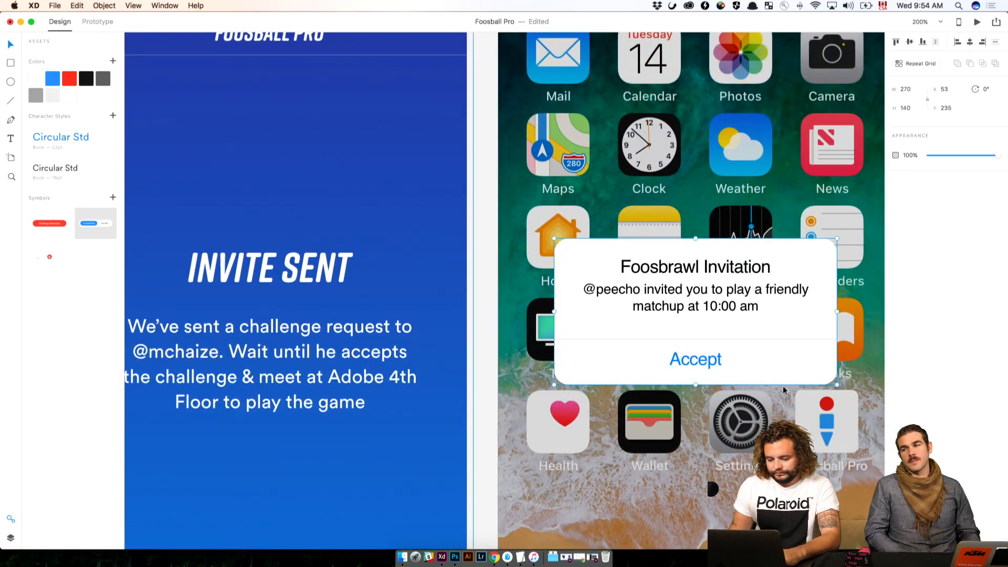
drag(494, 345, 288, 209)
click(10, 537)
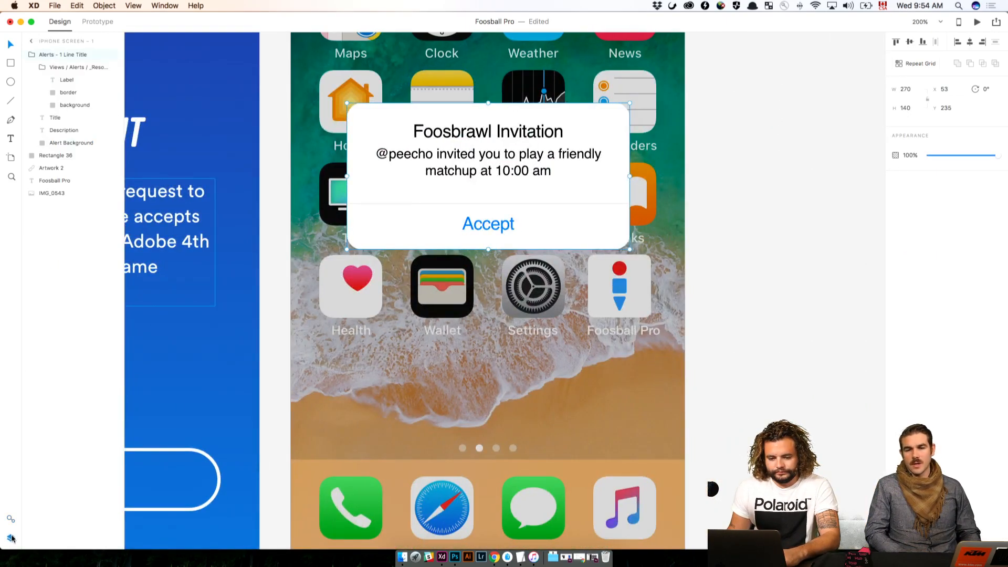
click(65, 105)
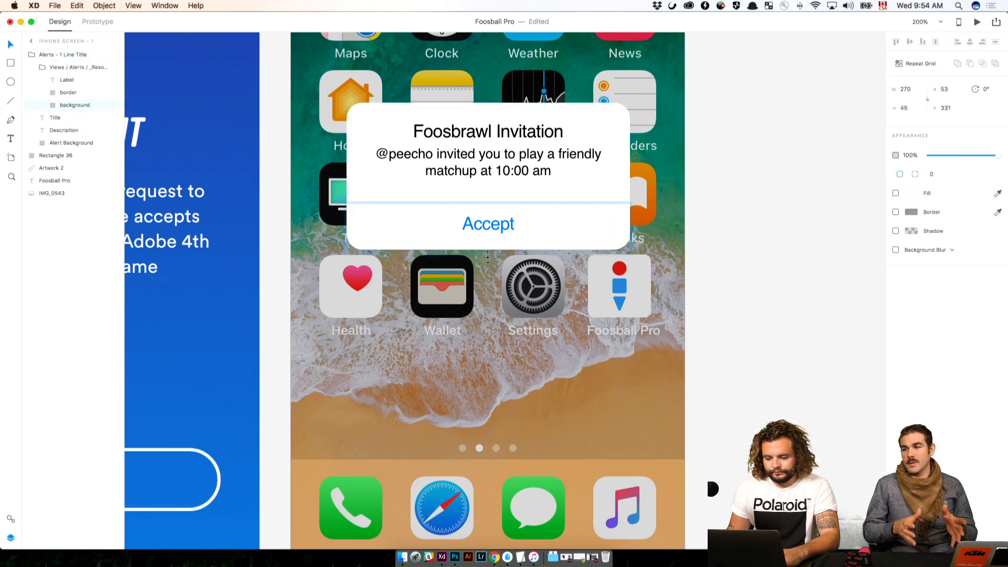
drag(489, 249, 490, 289)
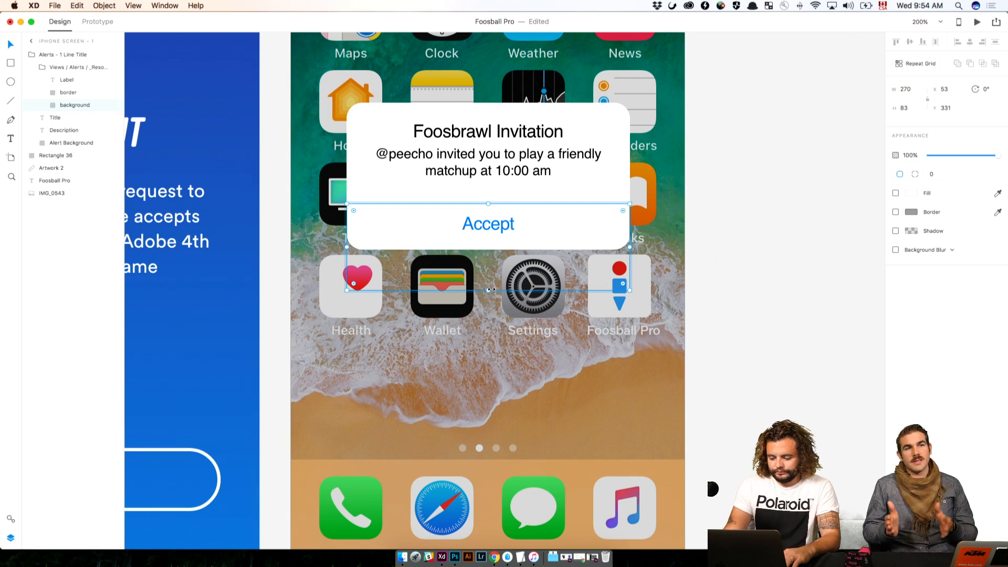
key(BackSpace)
Extend the Alert Background shape downward to about 178 high and place a copy of the Accept row below the original
click(572, 248)
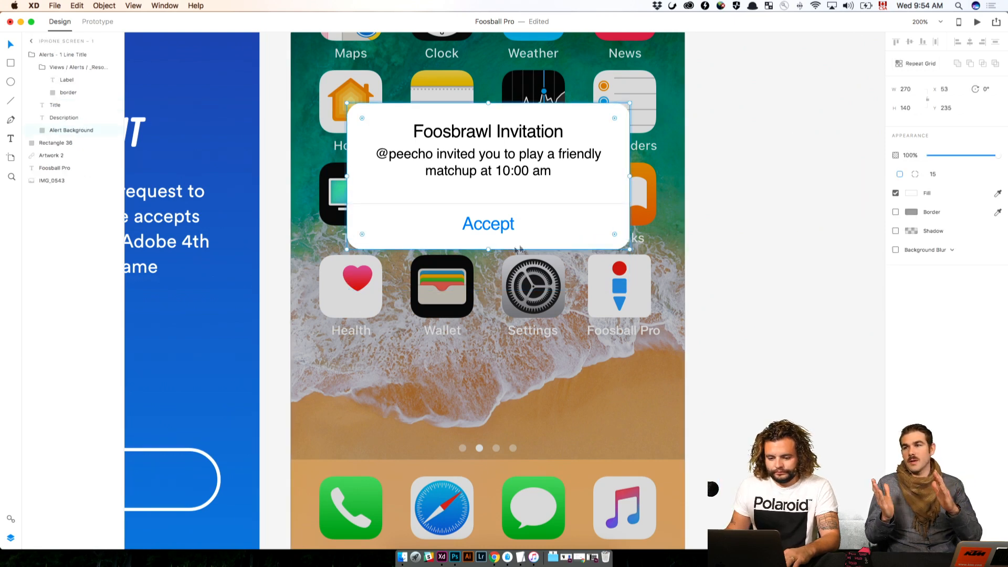
drag(488, 250, 487, 289)
click(487, 215)
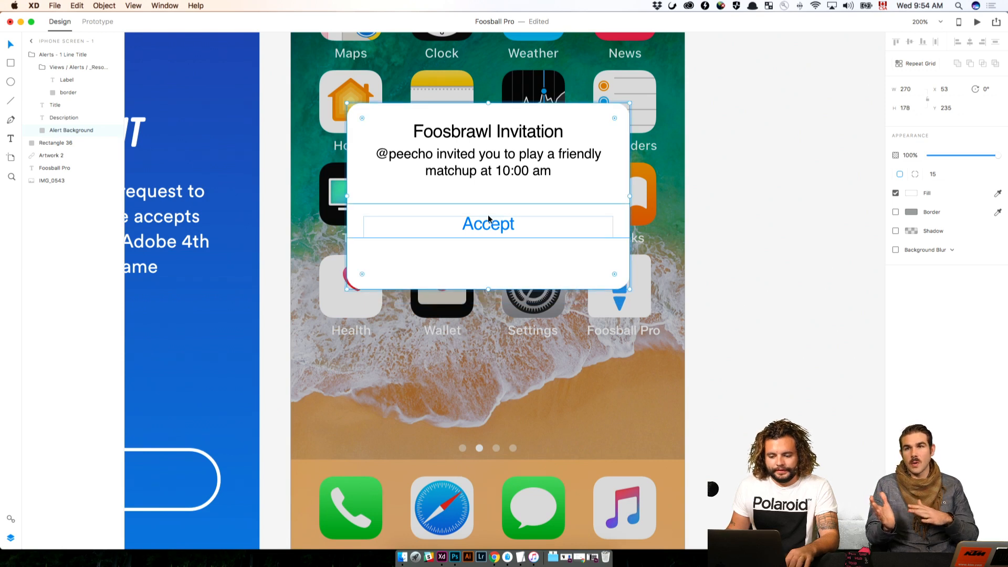
drag(495, 229, 494, 267)
Change the label of the copied lower alert row to Decline and deselect it
double_click(493, 266)
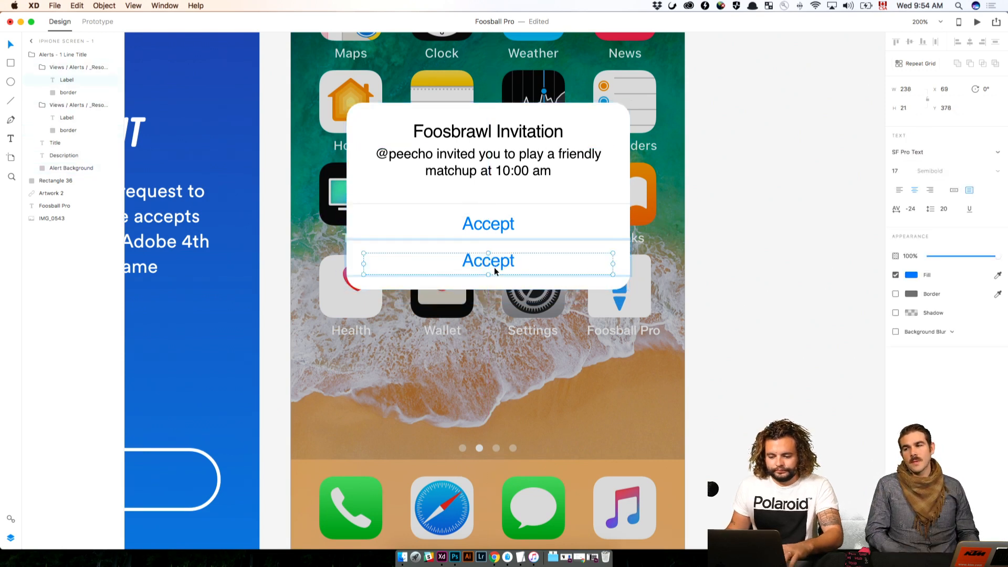
double_click(501, 262)
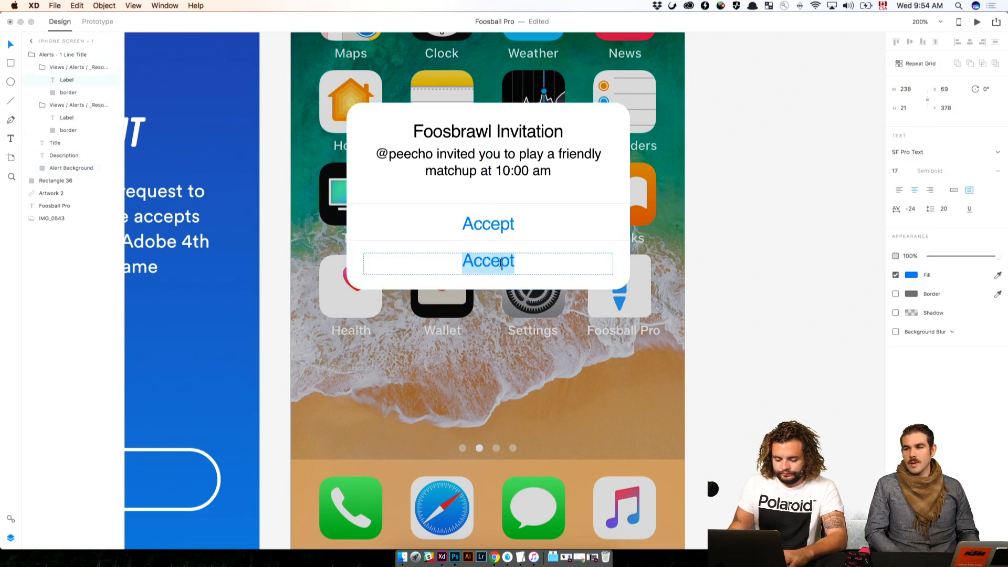
text(Decline)
key(Escape)
key(Escape)
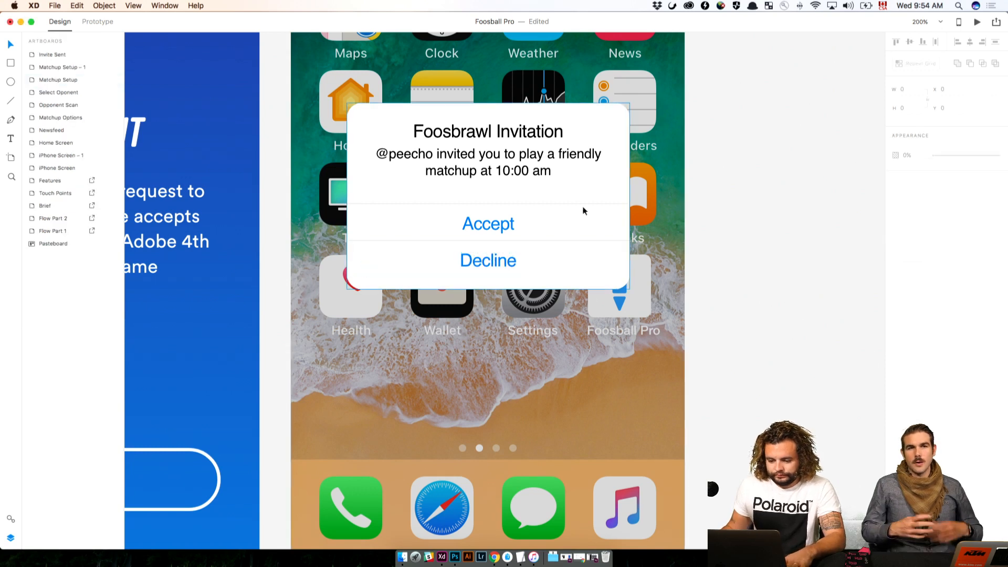
Duplicate the Accept row's top border and move the copy down to Y 369 as a divider below Accept
click(549, 203)
double_click(547, 203)
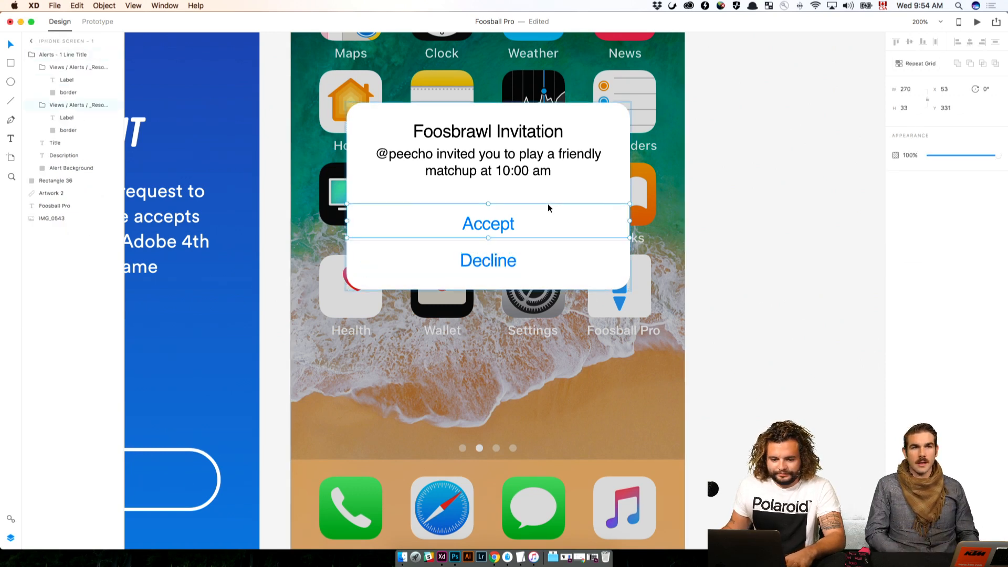
click(71, 129)
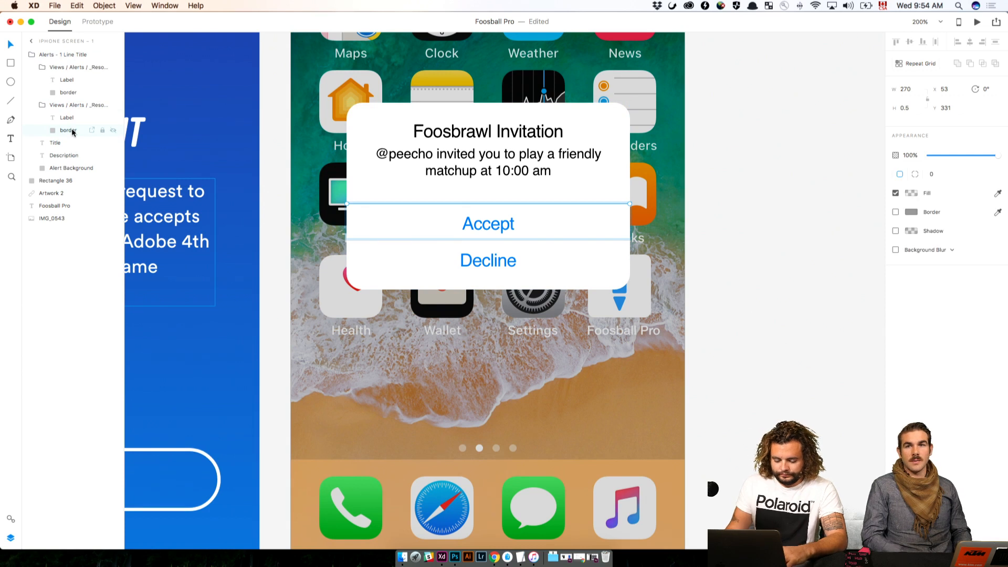
key(super+d)
key(shift+Down)
key(shift+Down)
key(shift+Down)
key(shift+Down)
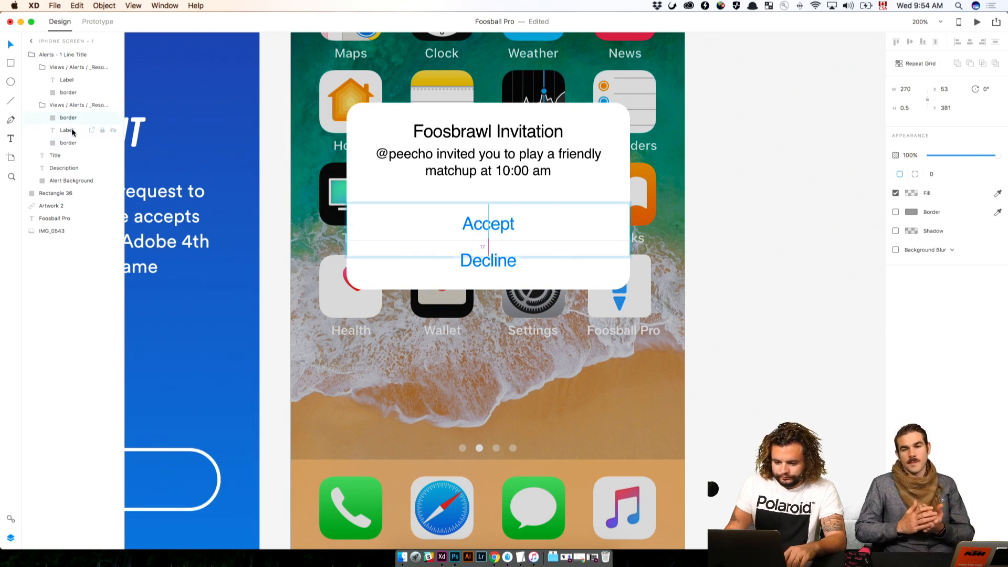
key(Up)
key(Up)
key(Up)
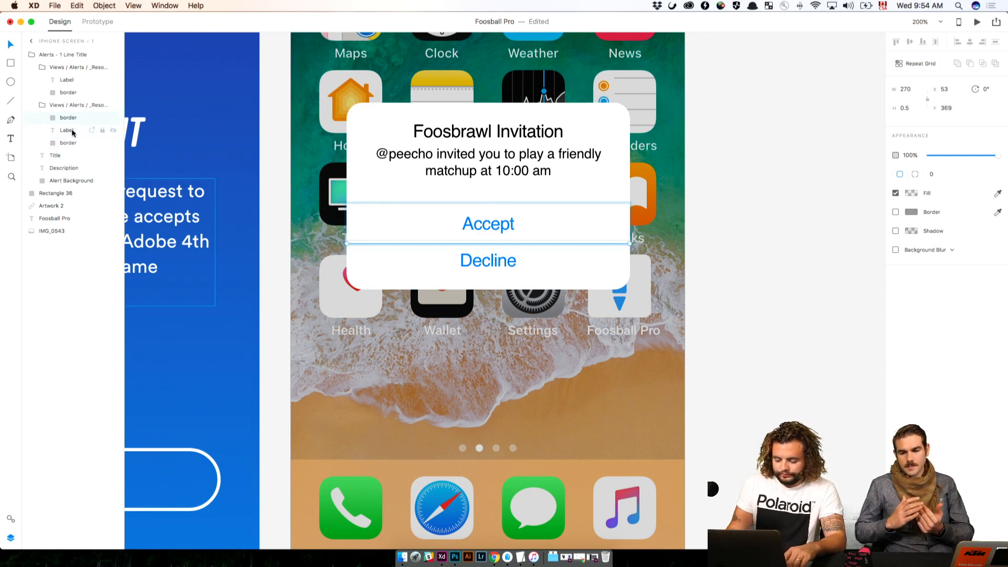
Move the Decline row down to Y 372 in the alert and deselect it
click(336, 157)
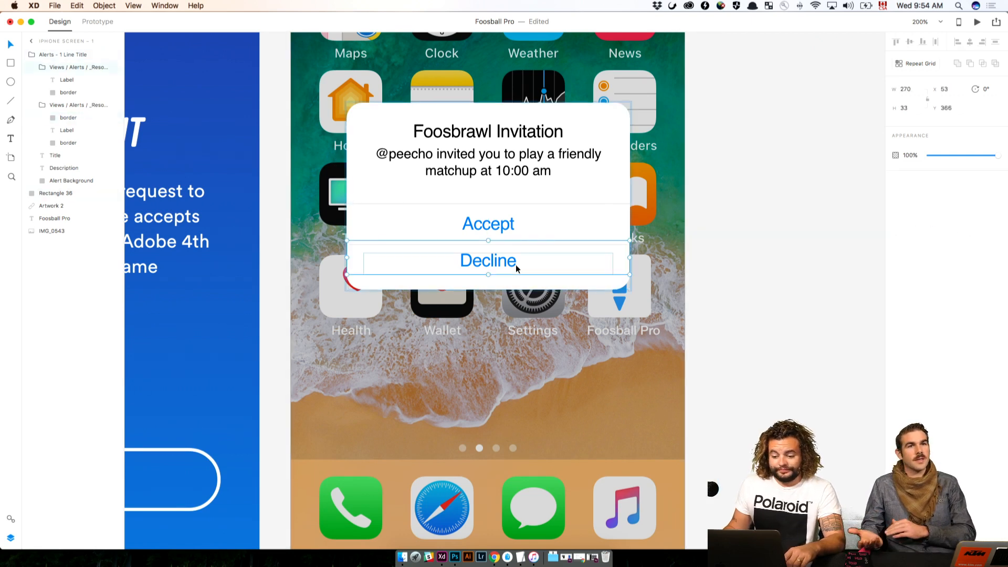
drag(515, 264, 515, 267)
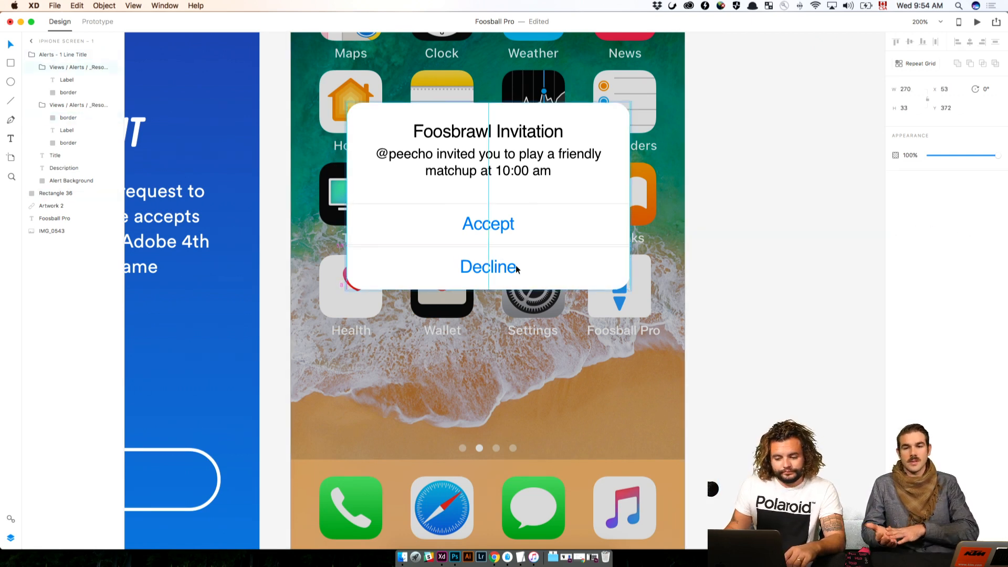
click(689, 270)
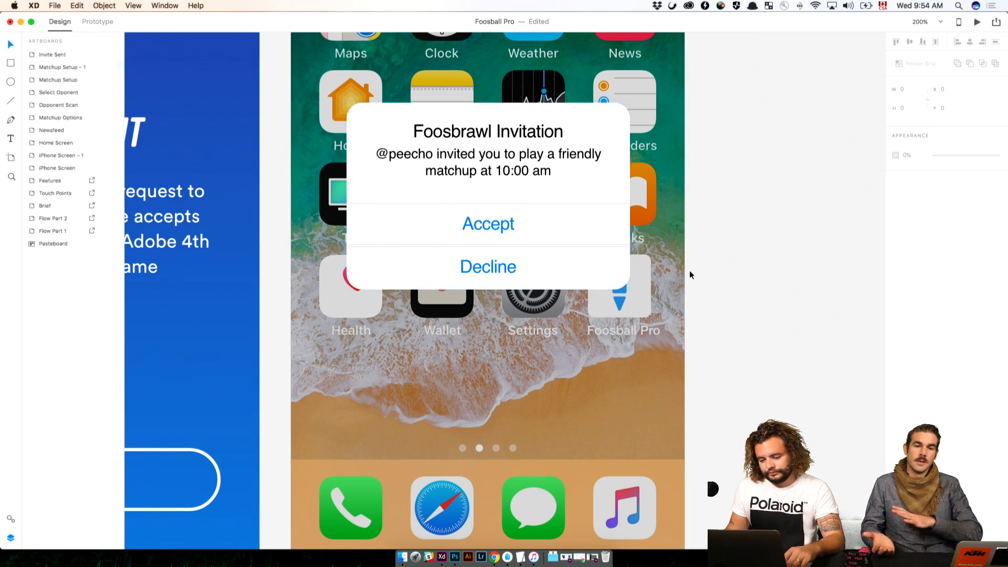
Try deleting the Decline row from the alert and undo the deletion
click(613, 248)
key(Delete)
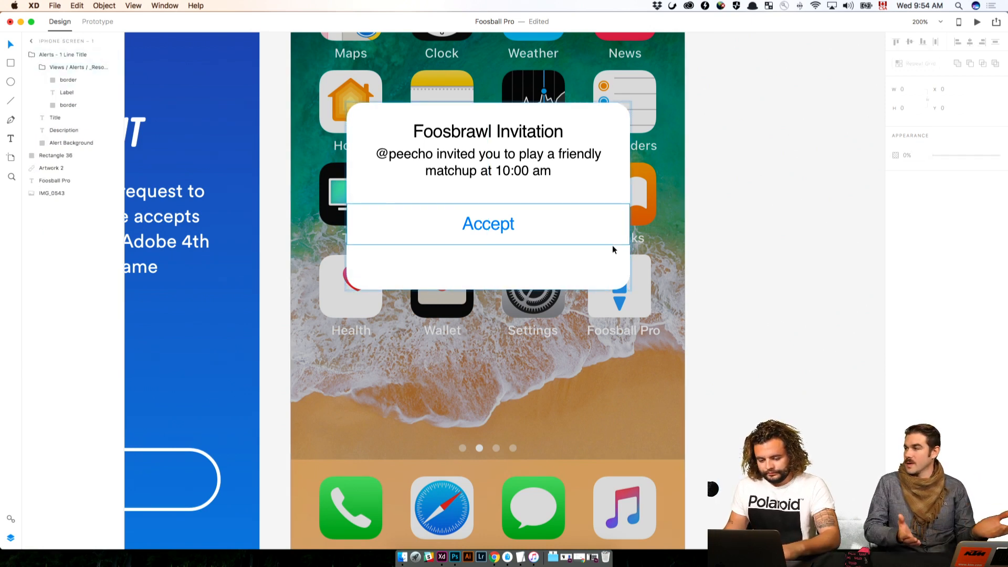
key(super+z)
click(707, 274)
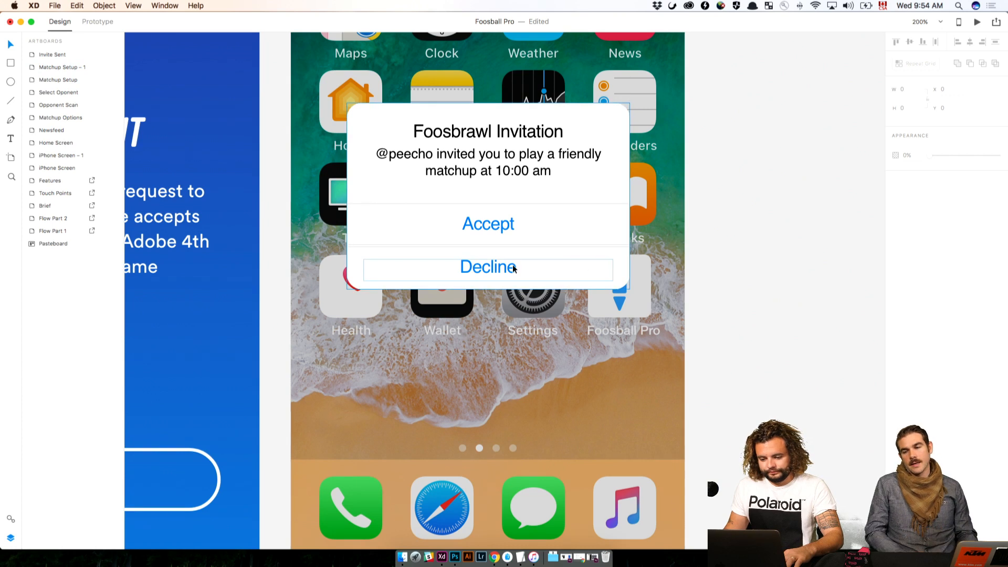
Nudge the Decline row slightly upward so its top border lines up with the divider below Accept, and clear the selection
click(513, 266)
click(780, 270)
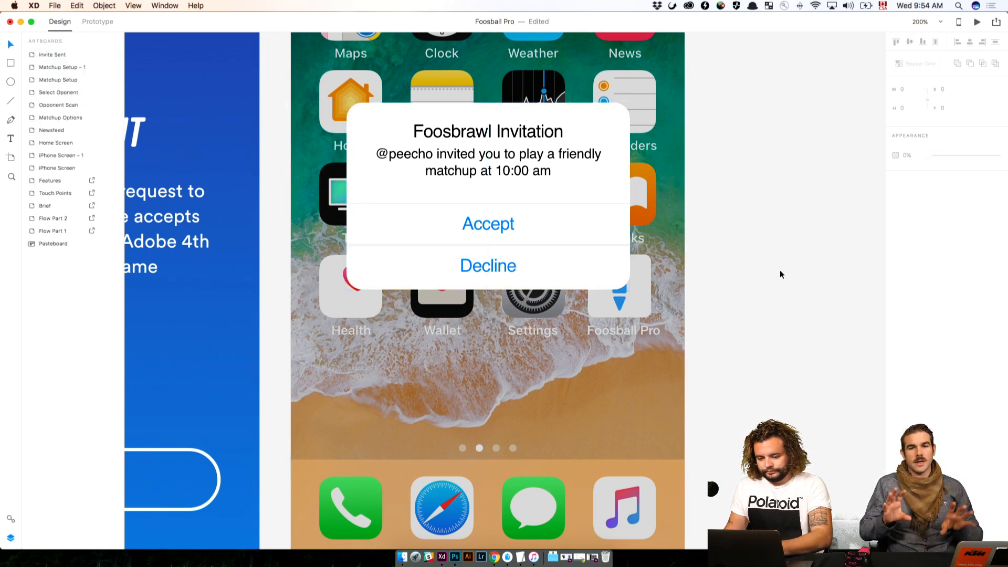
click(493, 269)
key(Up)
key(Up)
click(682, 269)
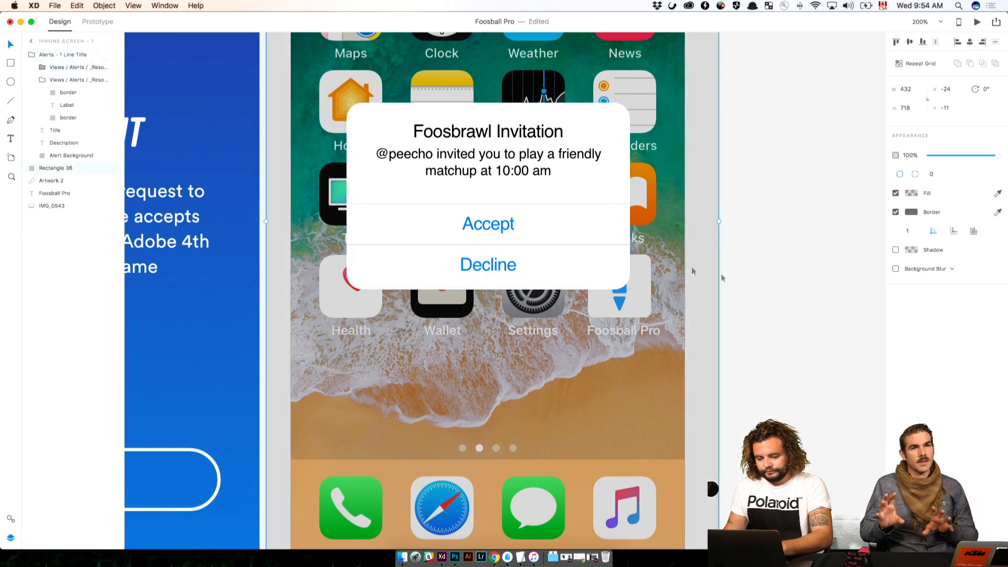
click(776, 279)
Draw a square of about 323 × 323 on the empty pasteboard to the right of iPhone Screen – 1 and shift it slightly up
key(super+minus)
drag(669, 210, 452, 290)
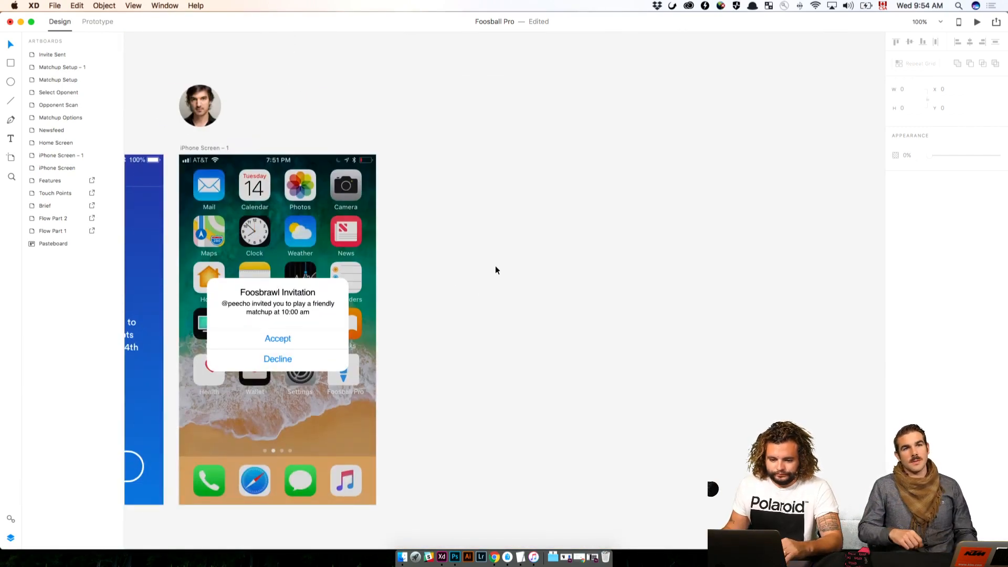
click(10, 63)
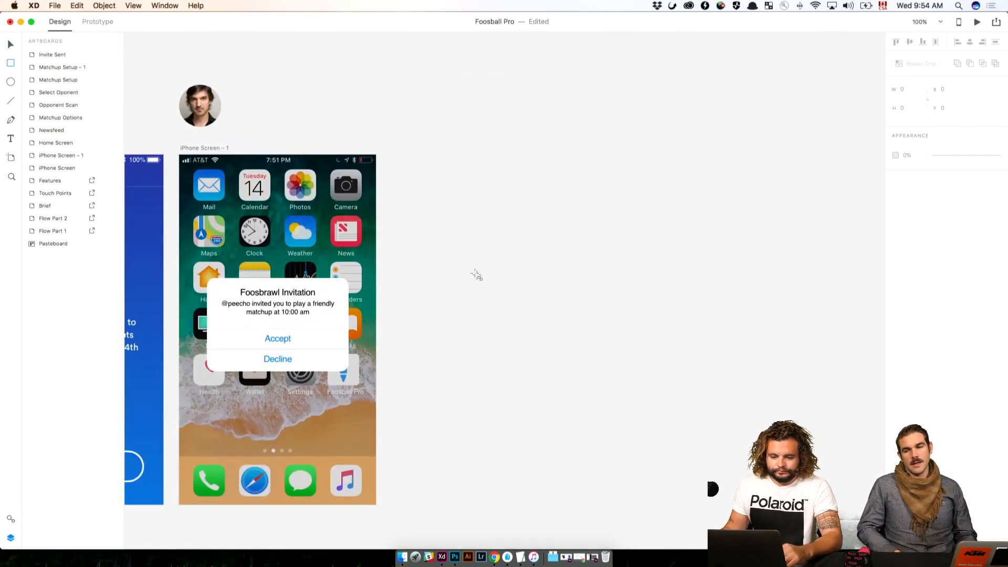
mouse_move(444, 247)
mouse_down()
mouse_move(551, 338)
mouse_move(612, 428)
mouse_up()
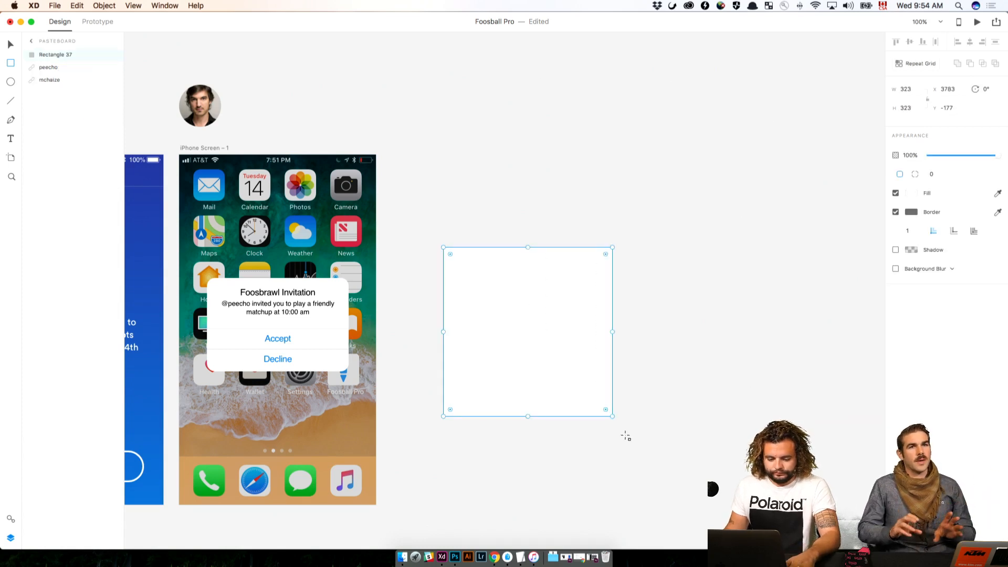
key(v)
click(731, 384)
mouse_move(521, 360)
mouse_down()
mouse_move(525, 342)
mouse_move(524, 352)
mouse_up()
click(447, 181)
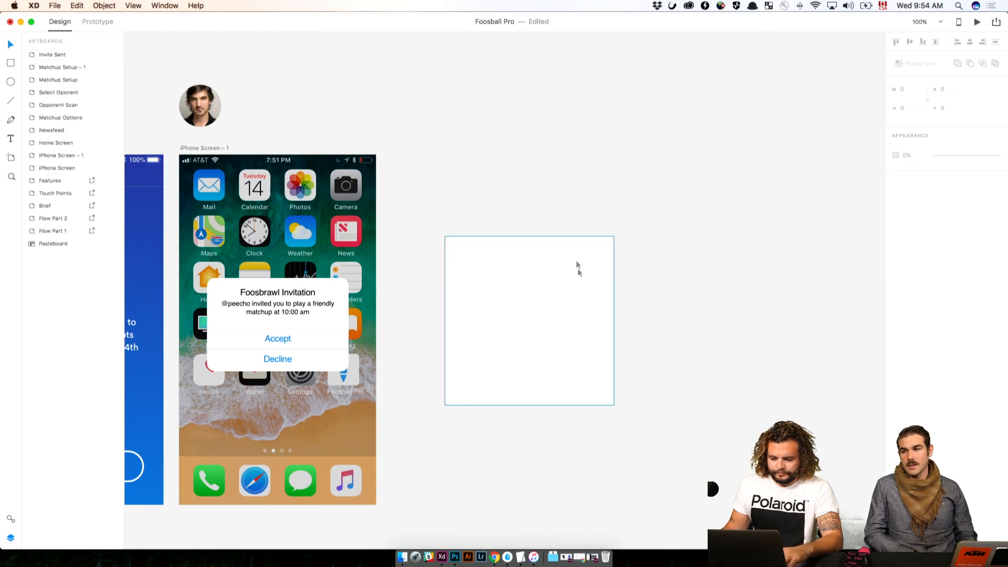
Resize the square beside iPhone Screen – 1 to 600 wide by 400 high, shift it up to Y -219 and deselect it
click(578, 265)
click(906, 90)
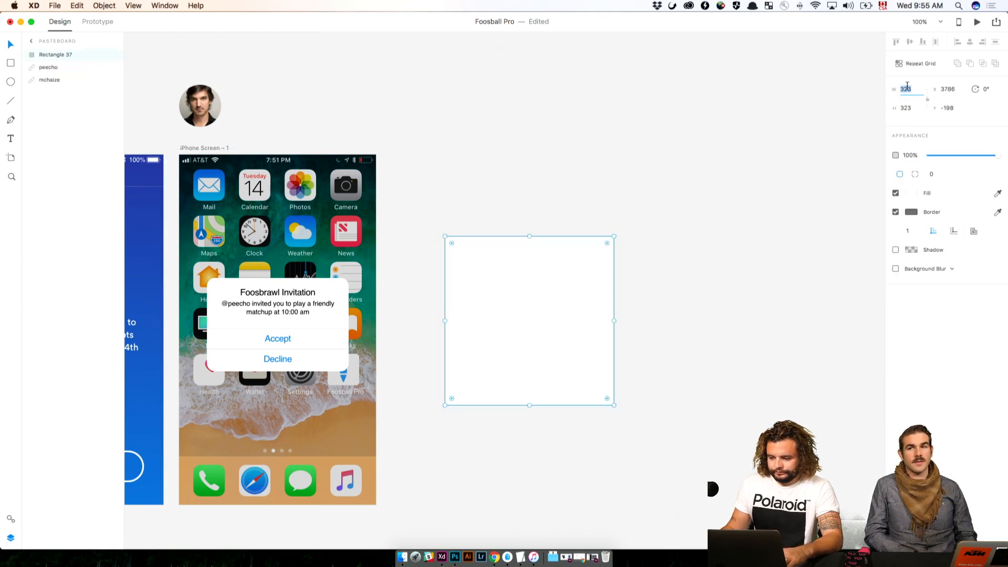
text(60)
key(XF86AudioMute)
text(0)
key(Return)
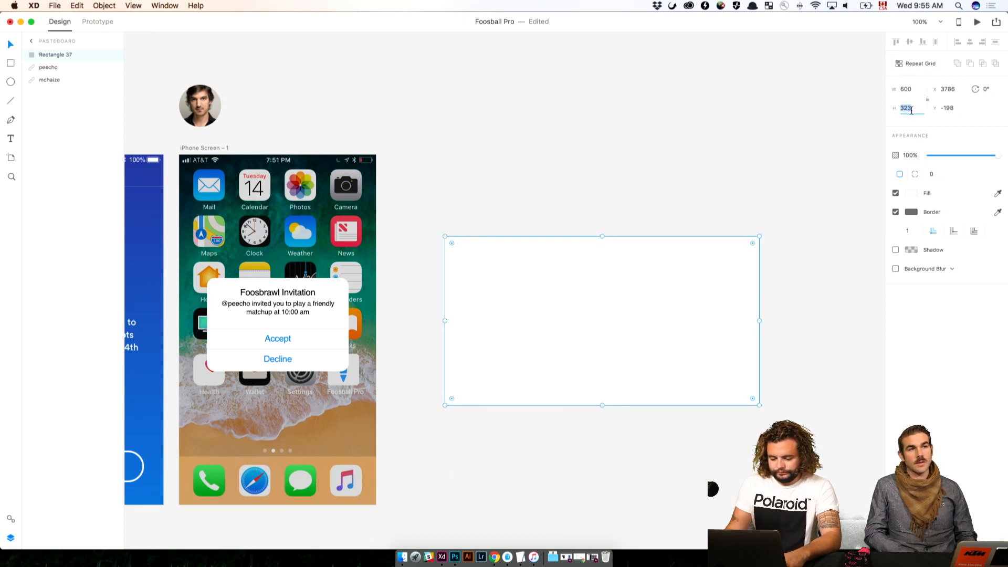
text(400)
key(Return)
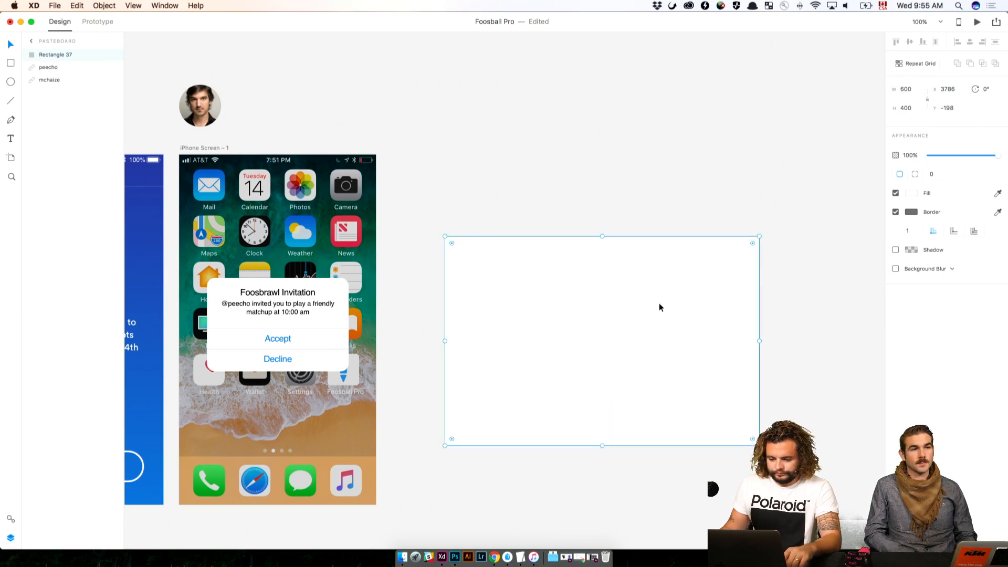
drag(659, 304, 660, 292)
click(662, 165)
Switch to Finder and preview the AdobeStock foosball images in the Photos folder to compare candidates for the rectangle
drag(674, 209, 541, 147)
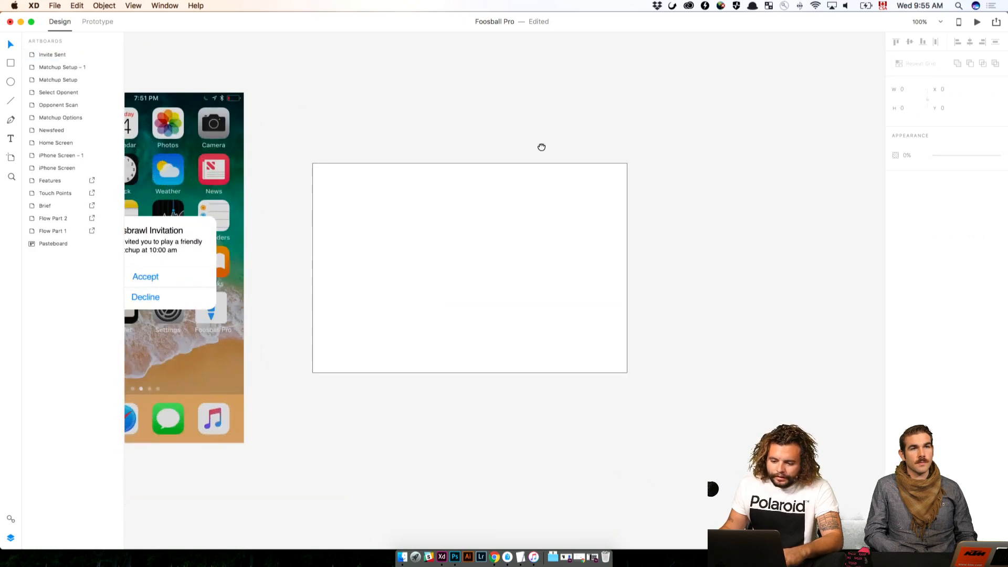
click(402, 558)
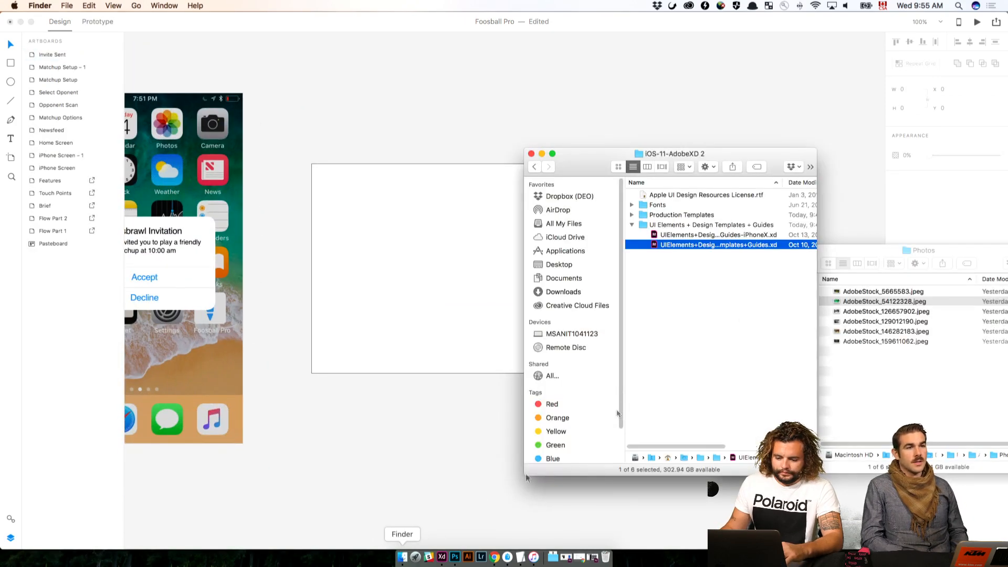
click(882, 301)
key(space)
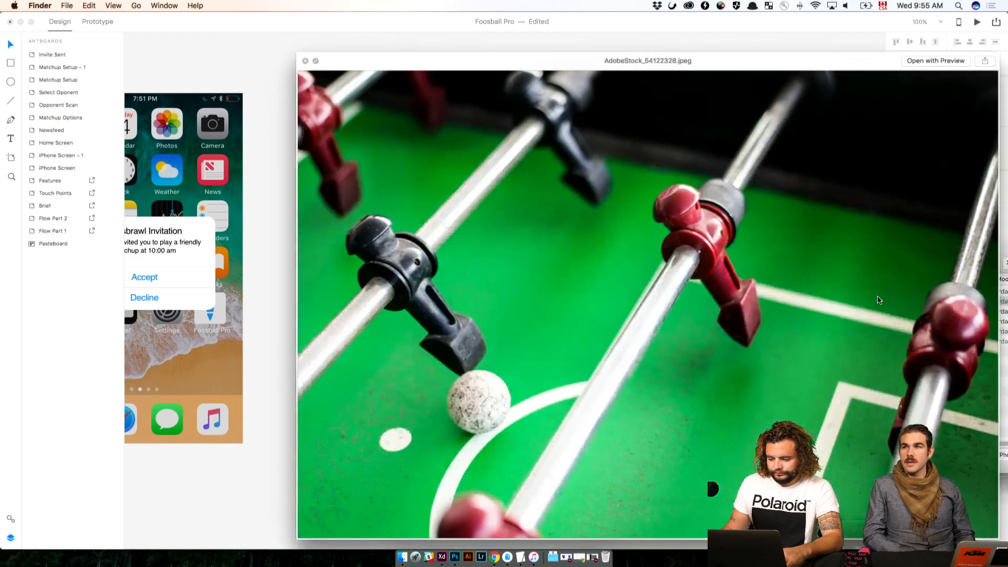
key(space)
click(876, 320)
key(space)
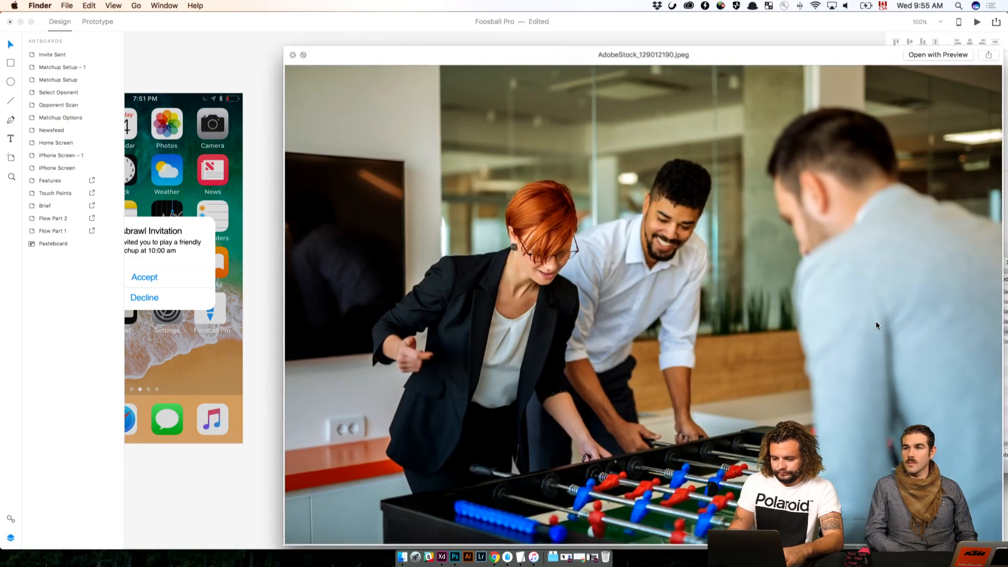
key(Down)
key(Up)
key(Down)
key(Down)
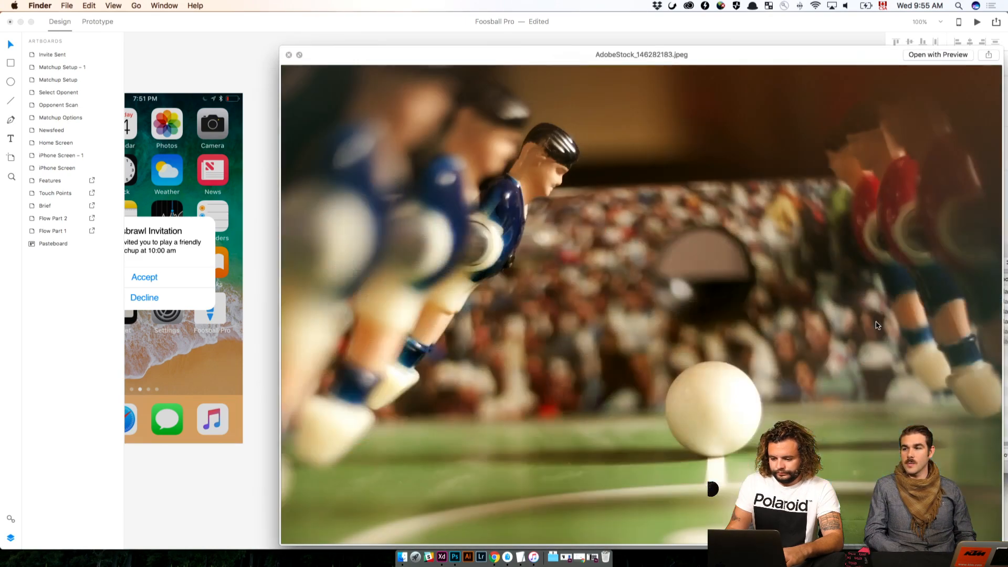
key(Up)
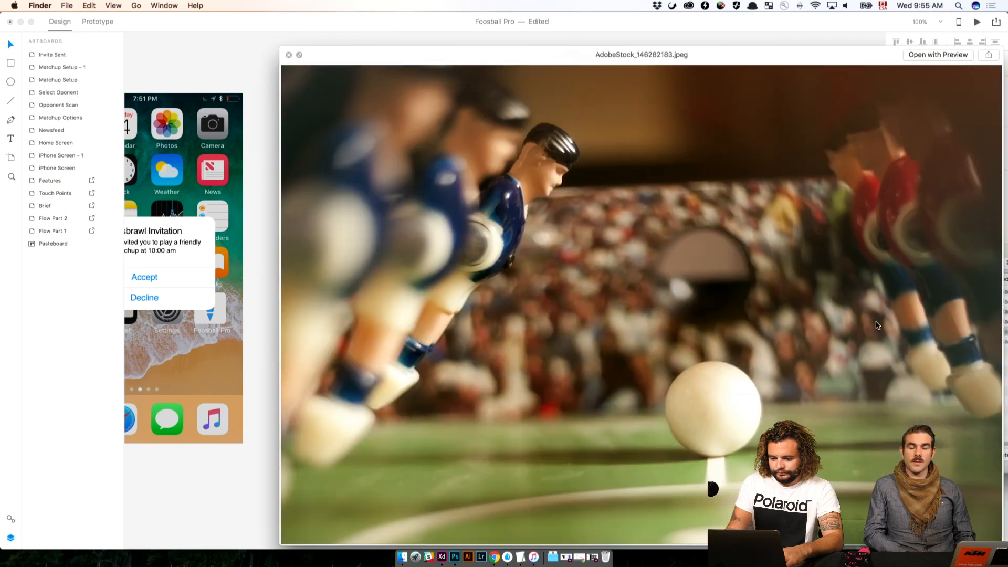
key(space)
Preview AdobeStock_159611062.jpeg and place it as the image fill of the blank rectangle beside iPhone Screen – 1
key(space)
key(space)
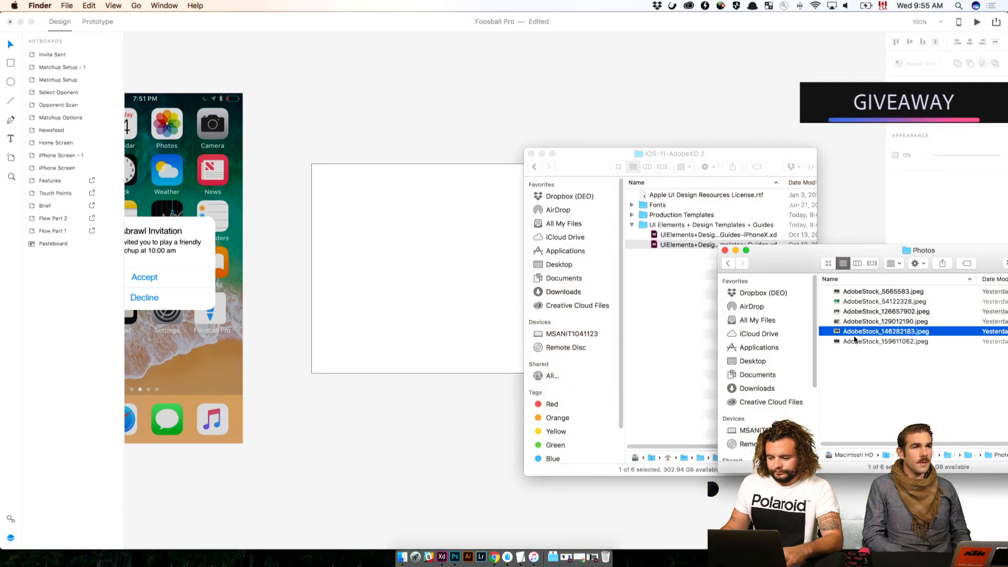
click(840, 344)
key(space)
key(space)
drag(840, 348, 470, 225)
click(423, 80)
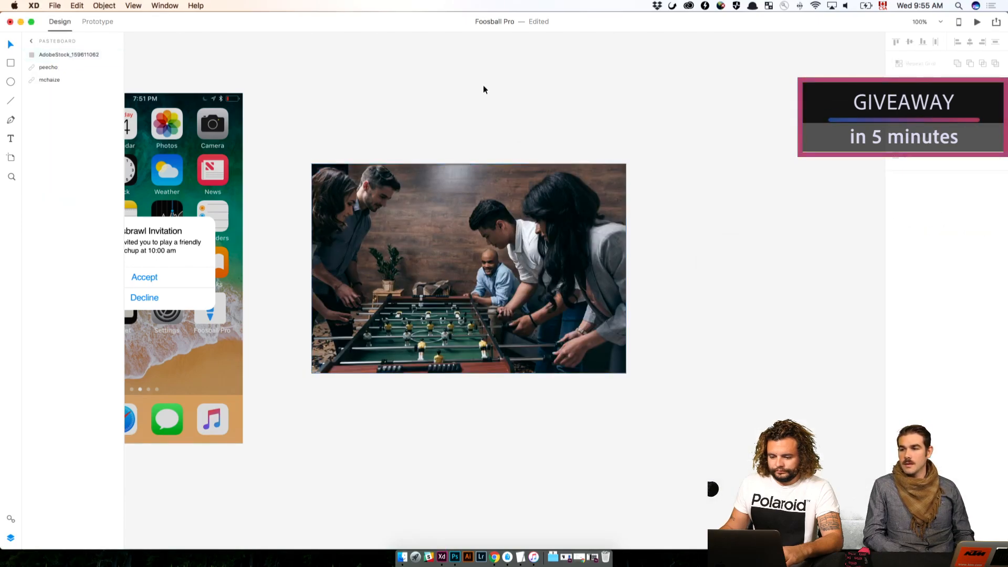
Copy the "Foos brawl Pro" heading from the Brief artboard and clear the selection
drag(393, 97, 533, 139)
drag(463, 121, 661, 245)
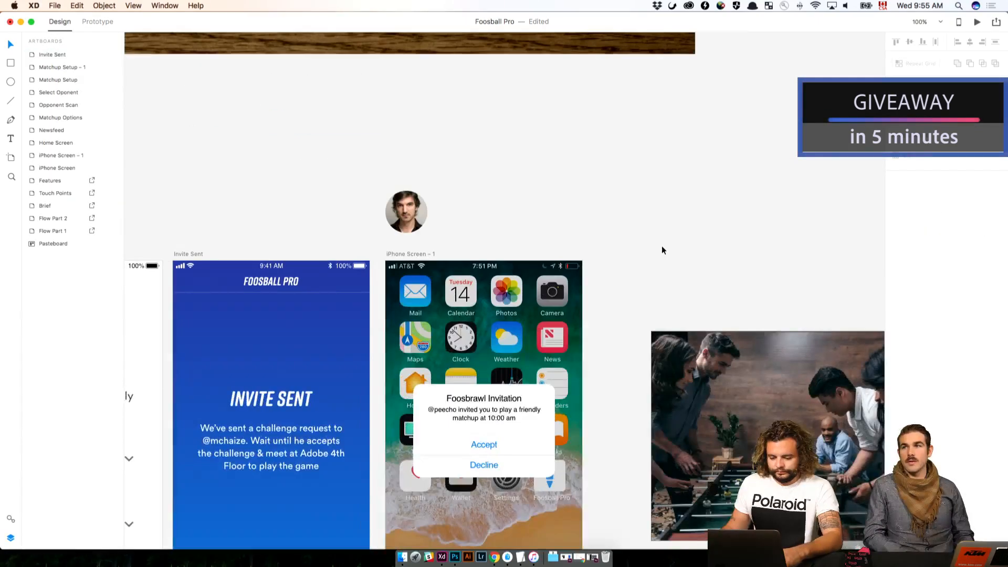
key(super+minus)
scroll(447, 198, up, 15)
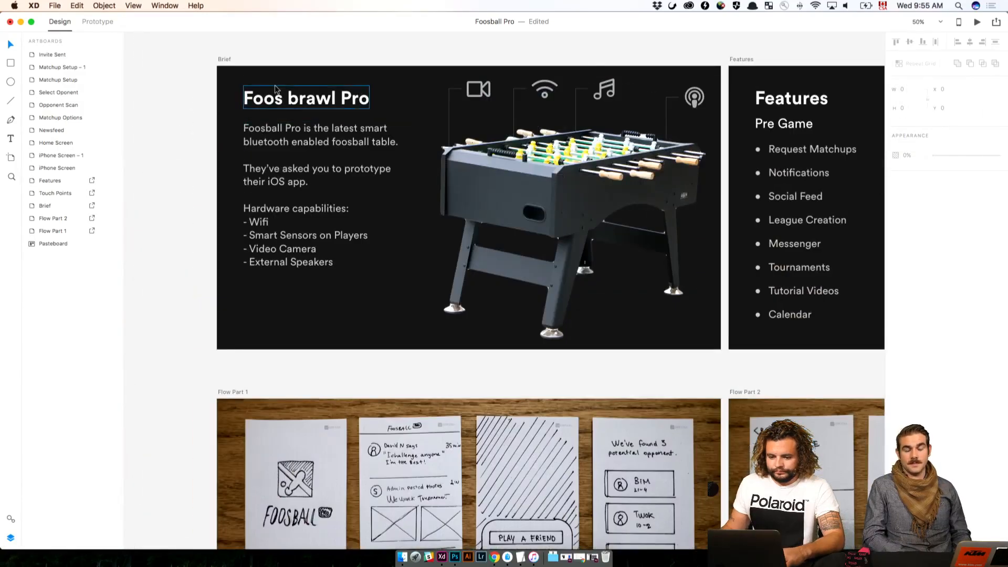
click(275, 87)
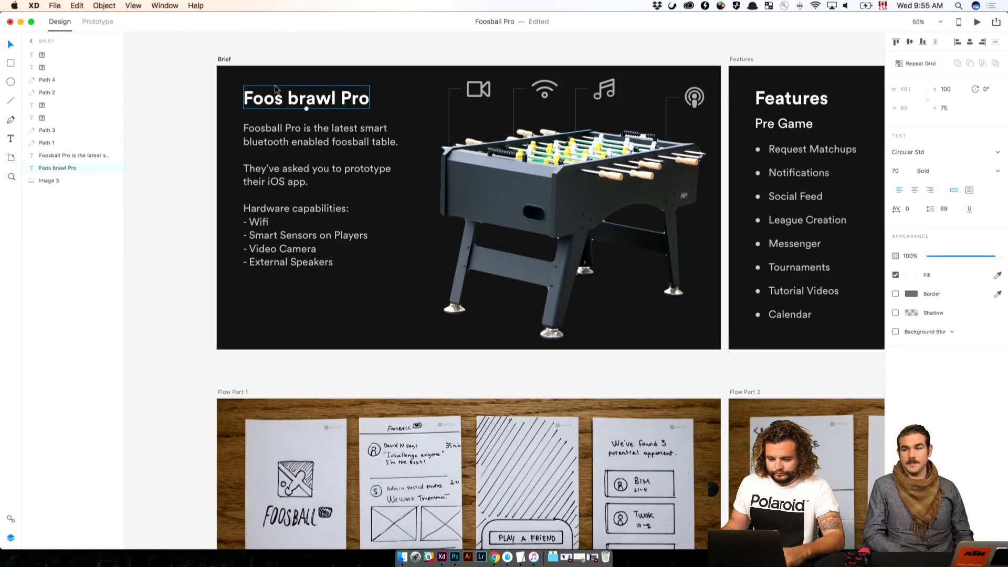
key(super+c)
click(574, 377)
Paste the copied heading onto the pasteboard and position it above the foosball photo at X 3778, Y -353
scroll(592, 401, down, 10)
scroll(592, 401, right, 6)
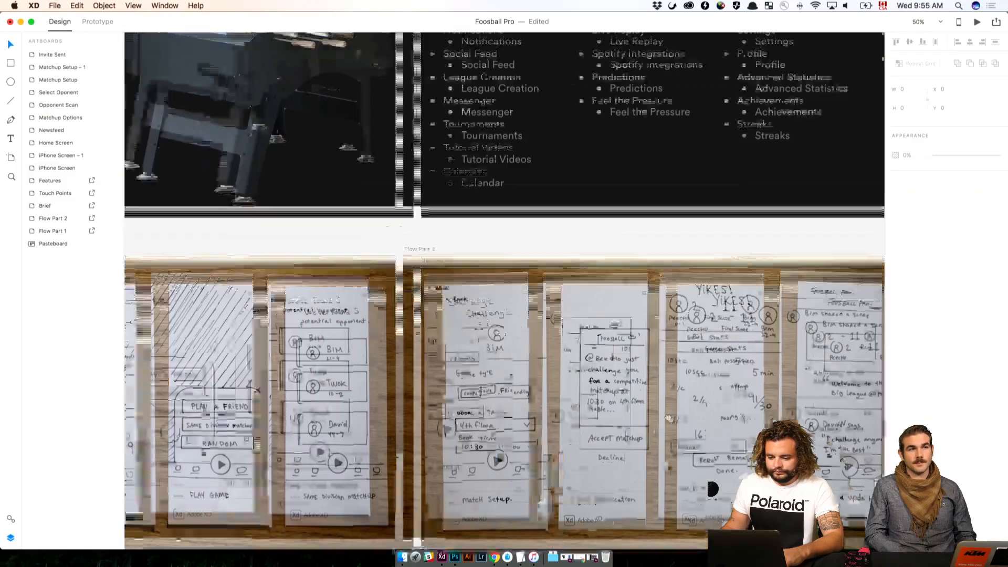
key(super+plus)
click(515, 386)
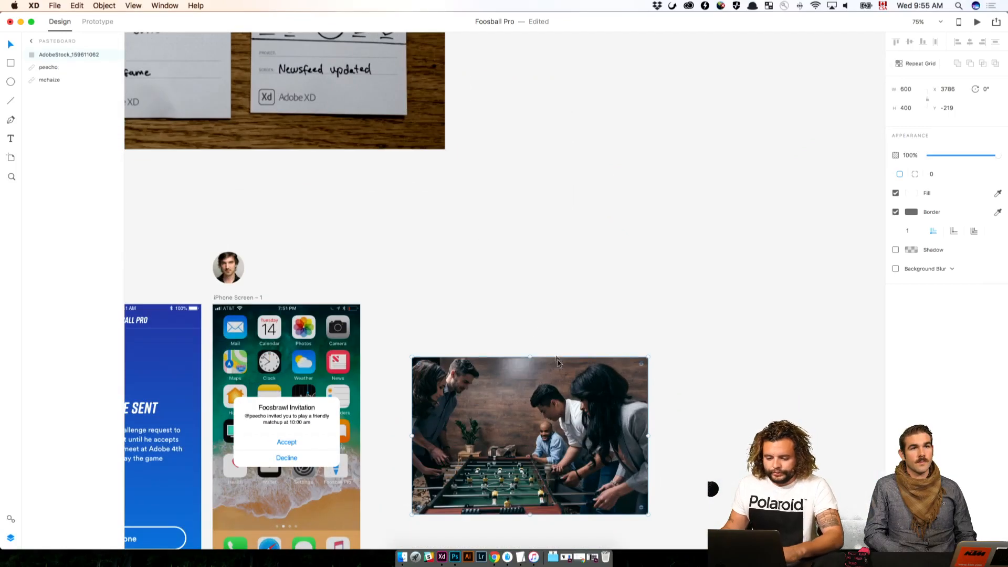
drag(519, 317, 551, 184)
key(super+plus)
click(439, 142)
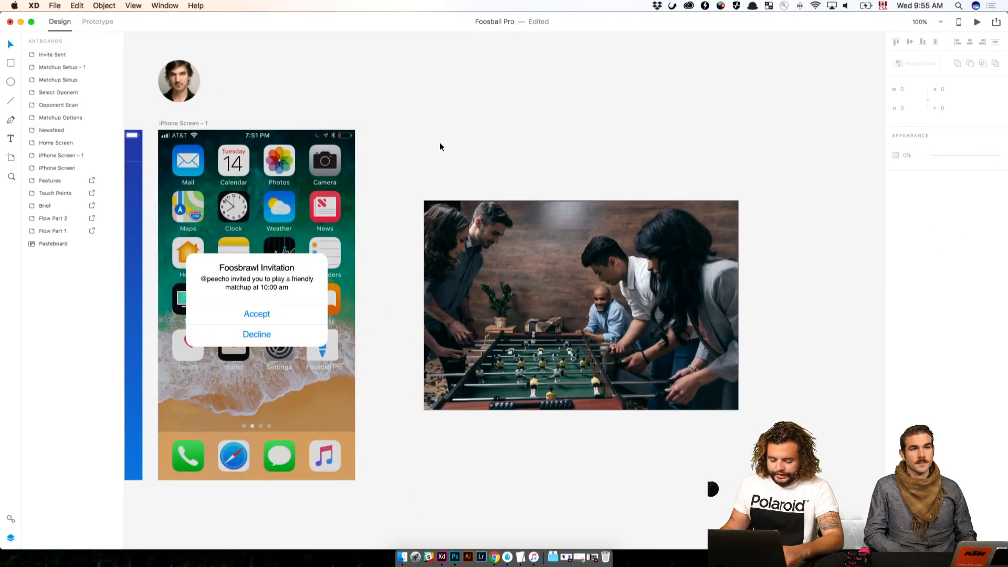
key(super+v)
drag(476, 309, 515, 169)
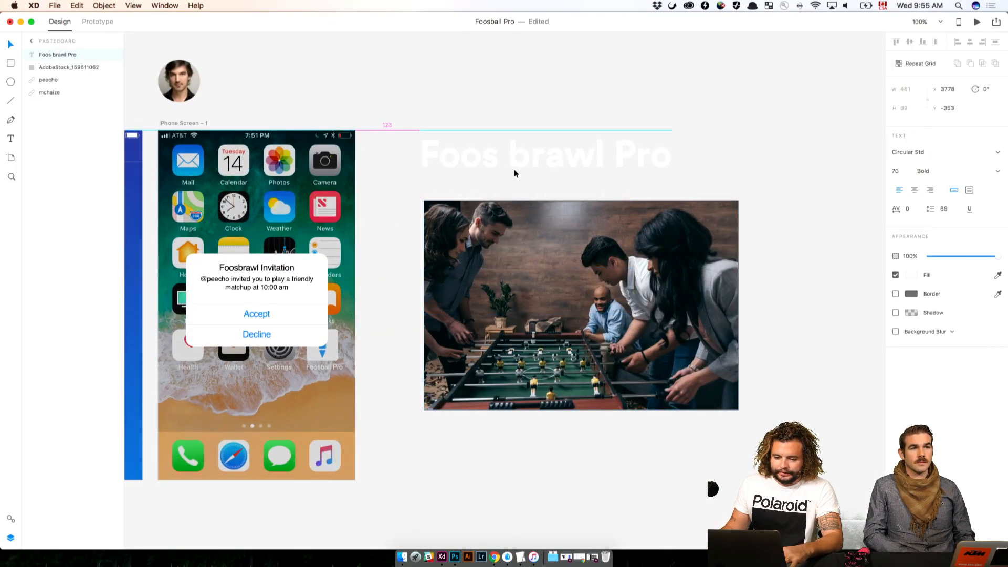
Replace the pasted heading's text with "Game time" and deselect it
double_click(517, 149)
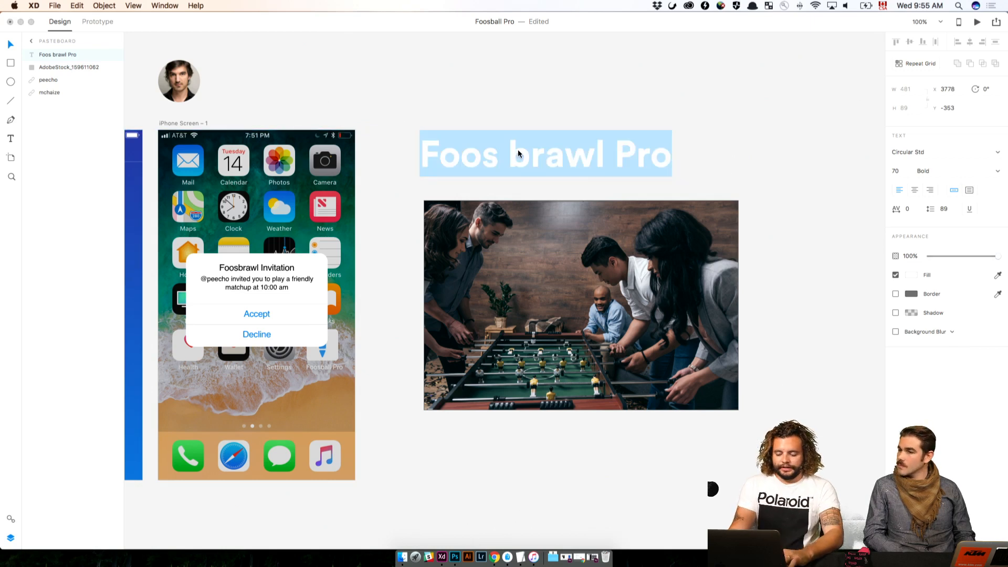
text(Play)
key(super+a)
text(Game time)
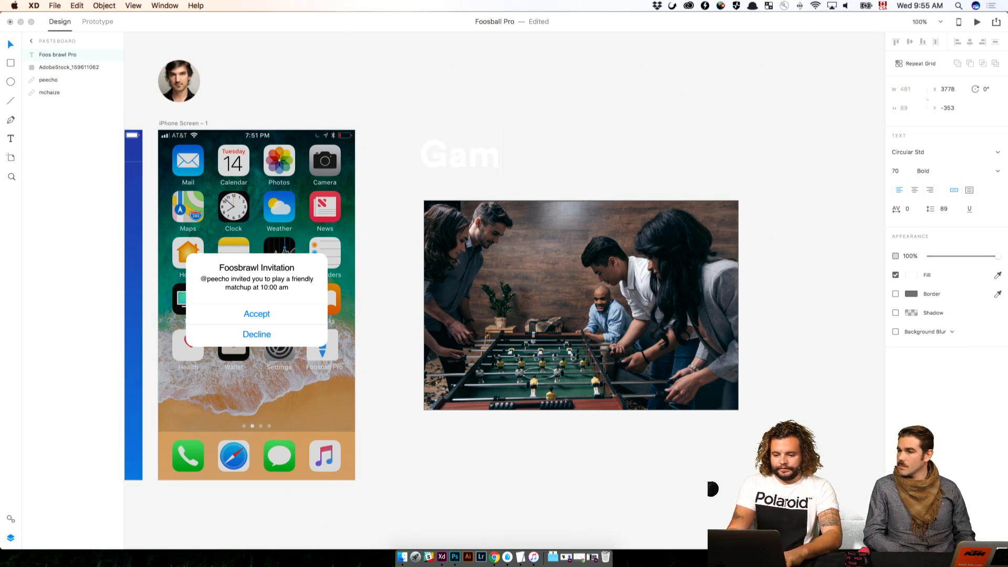
key(BackSpace)
key(BackSpace)
key(BackSpace)
key(BackSpace)
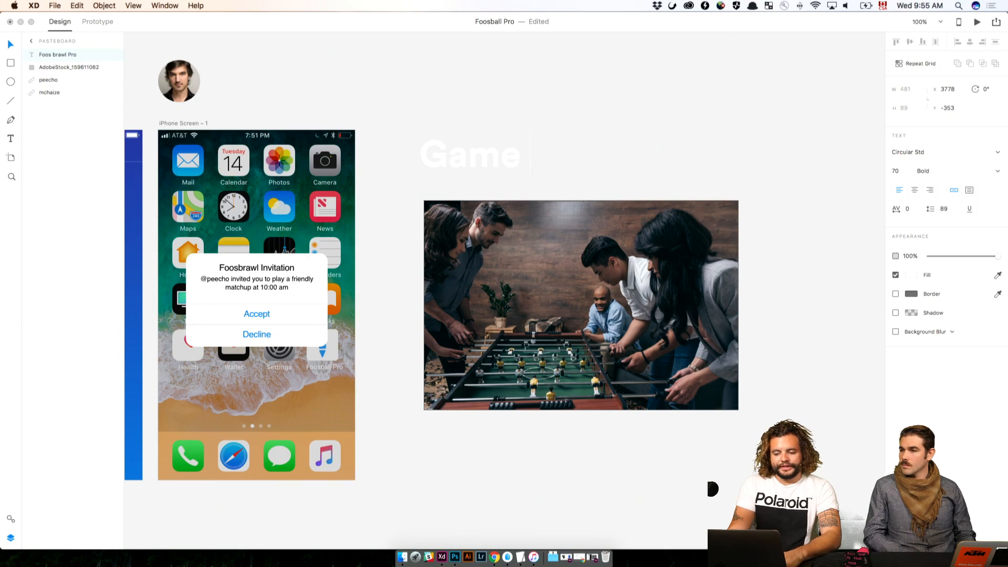
text(time)
key(Escape)
click(358, 73)
scroll(534, 97, left, 10)
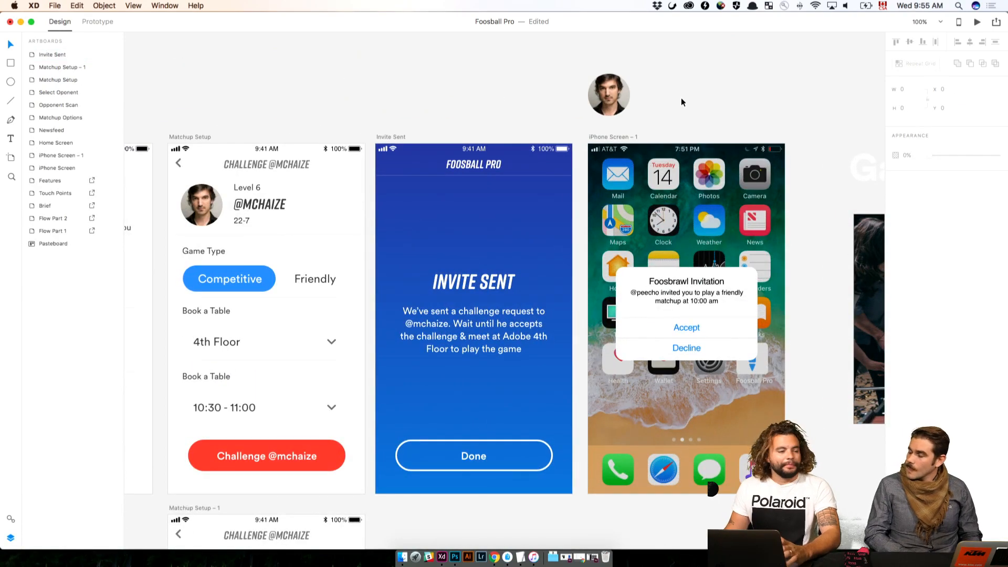
drag(702, 98, 346, 102)
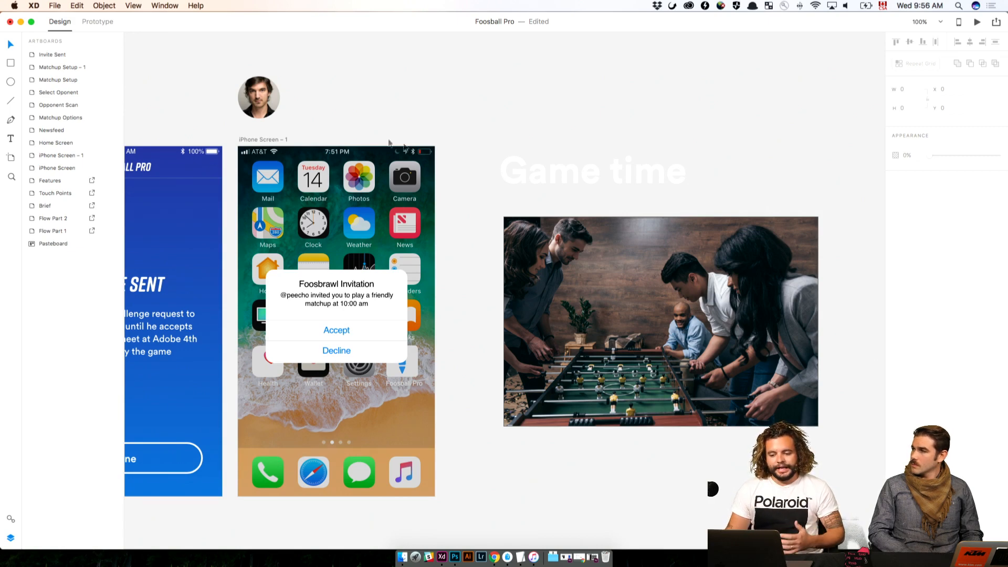
click(554, 169)
key(super+minus)
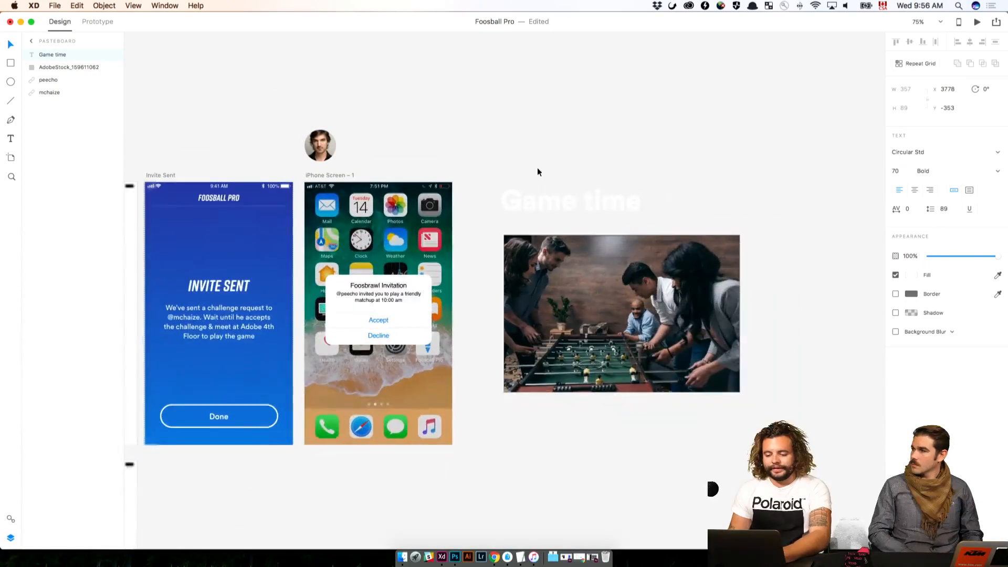
click(508, 131)
drag(508, 132, 602, 138)
key(ctrl+Up)
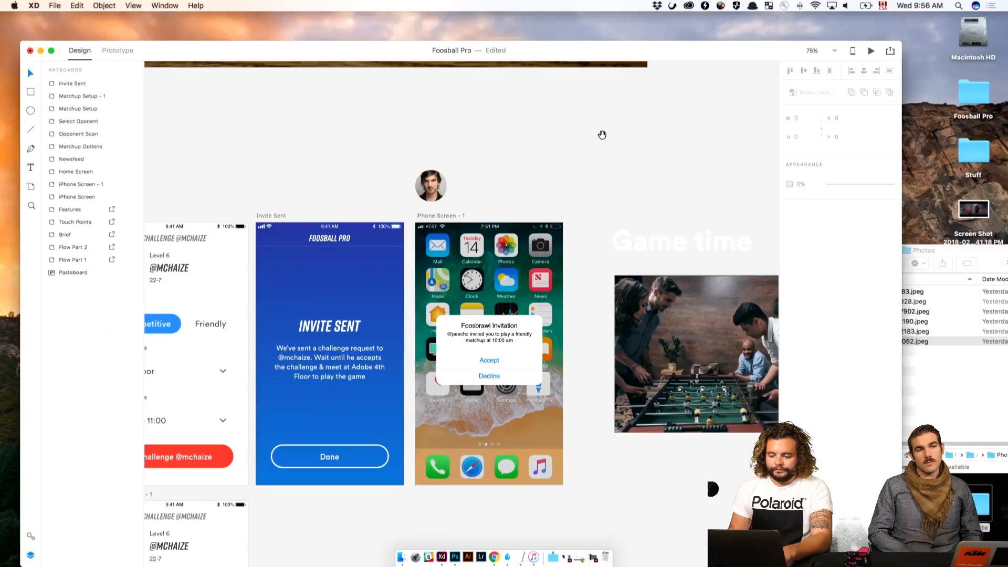
double_click(564, 53)
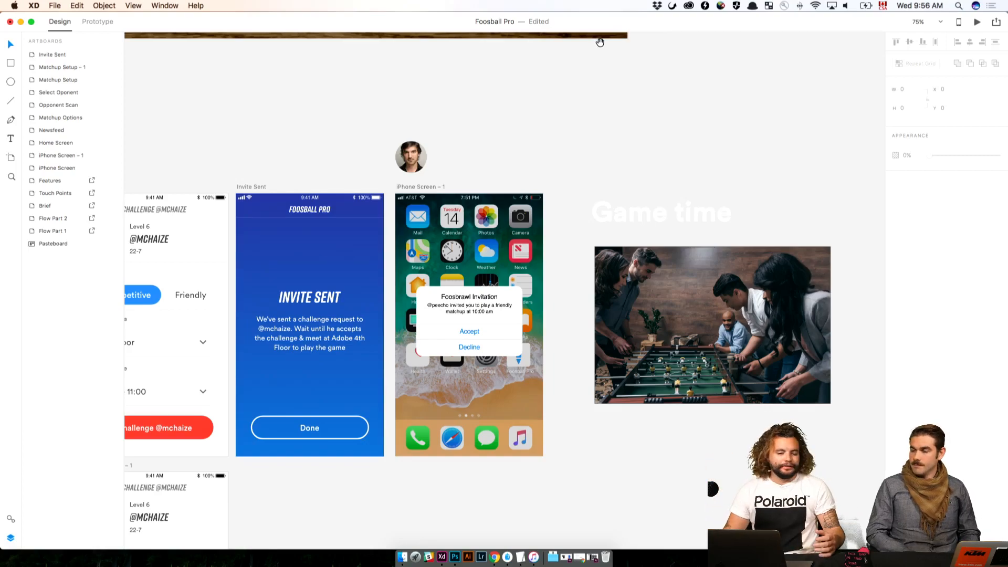
Examine the feature lists on the Features artboard and the iPhone, iPad and Apple Watch images on the Touch Points artboard
scroll(666, 136, up, 5)
scroll(706, 131, up, 10)
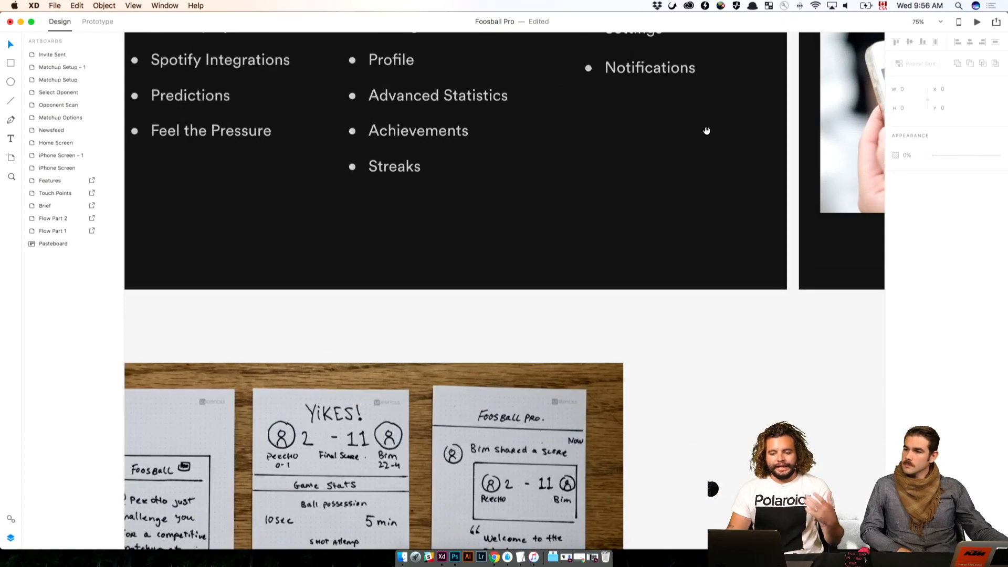
scroll(706, 131, up, 5)
key(super+minus)
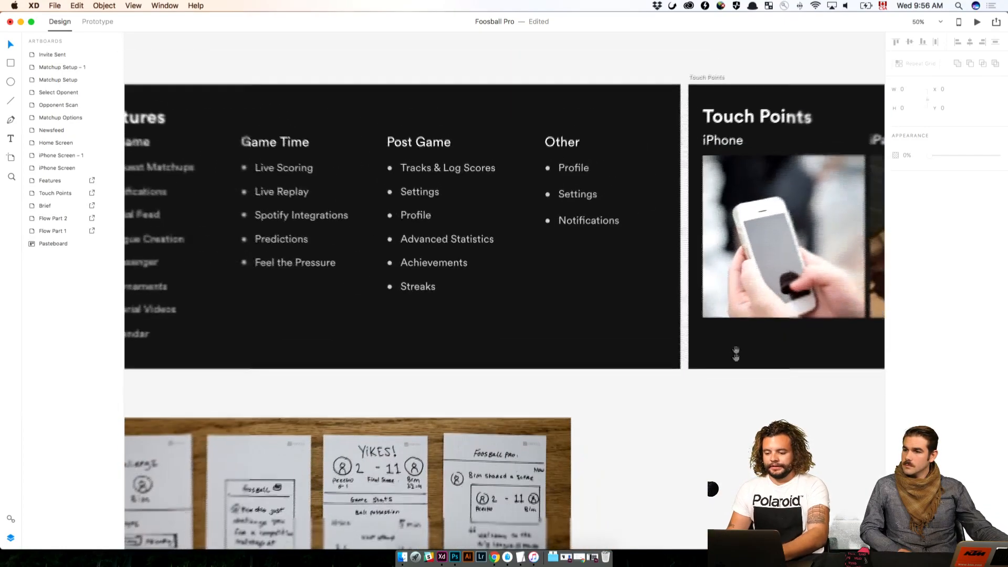
drag(760, 359, 524, 369)
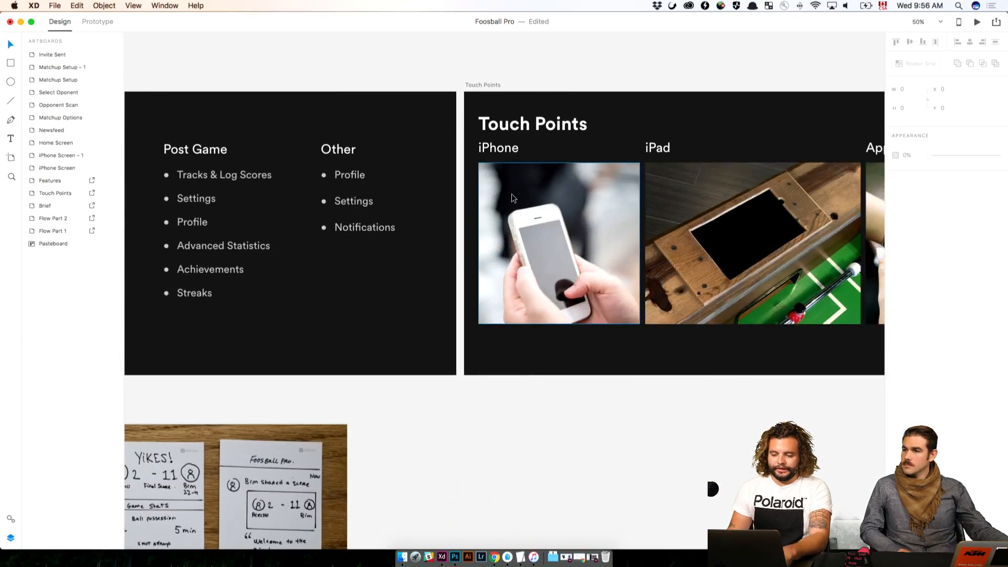
drag(533, 187, 341, 183)
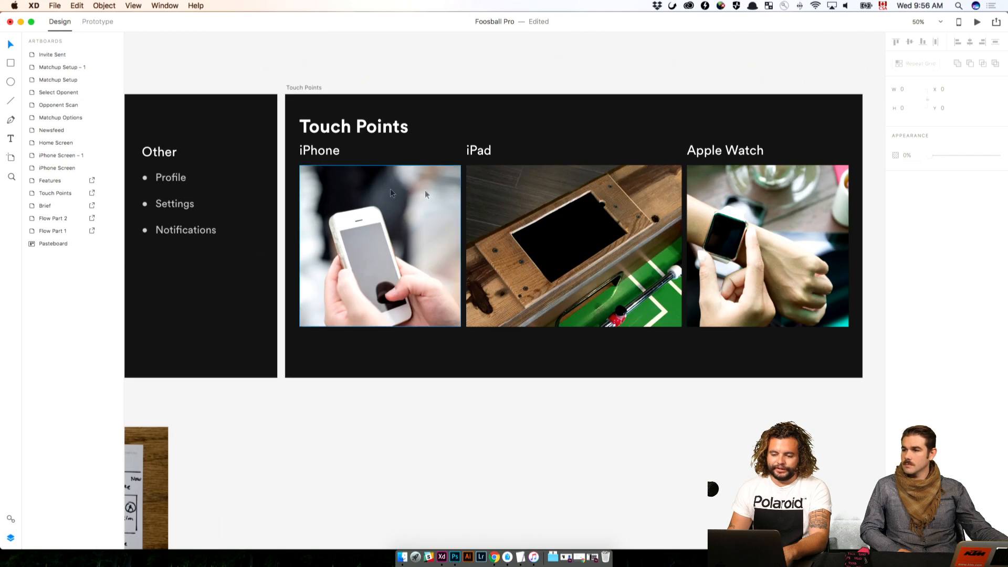
key(super+plus)
drag(555, 191, 370, 240)
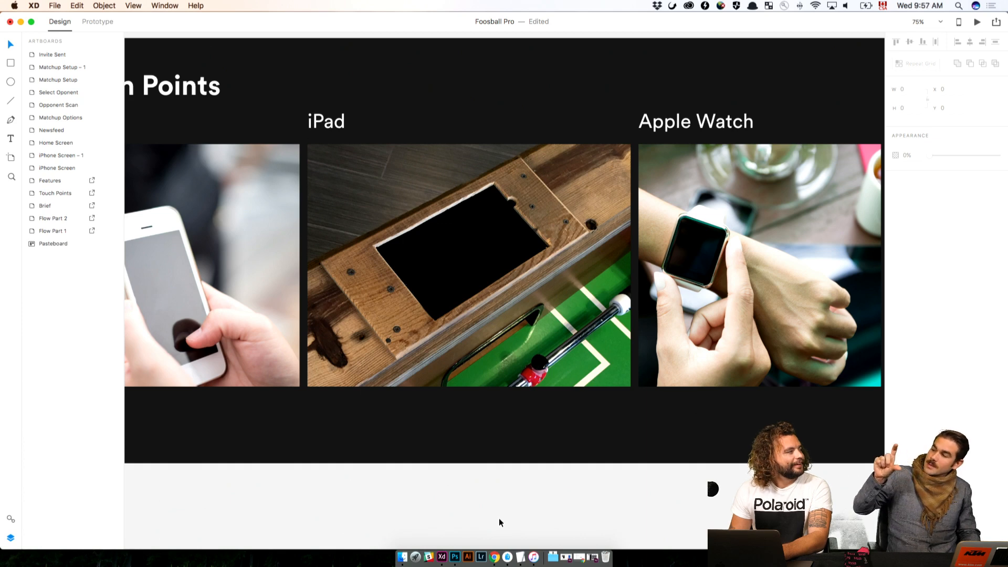
scroll(496, 514, down, 4)
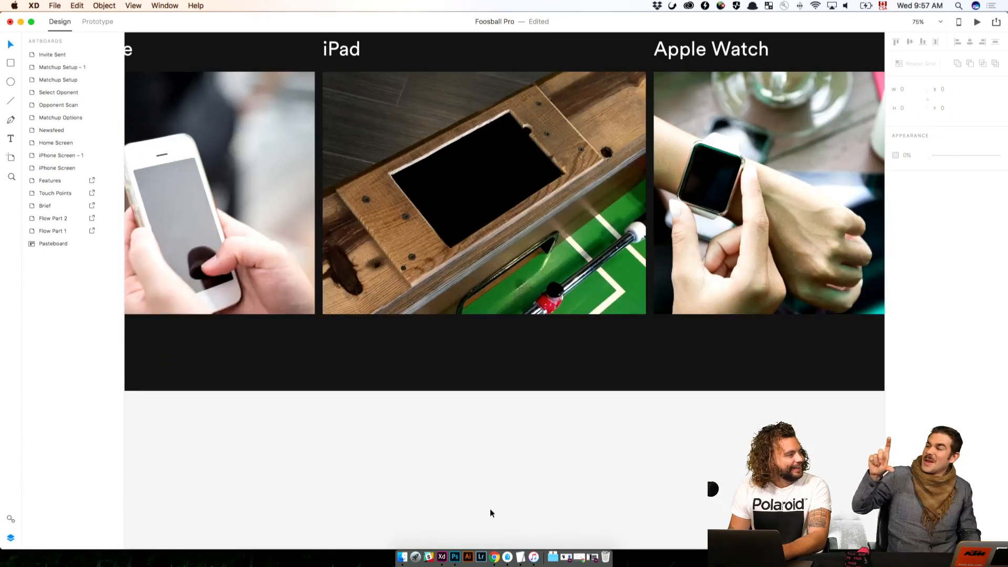
key(super+minus)
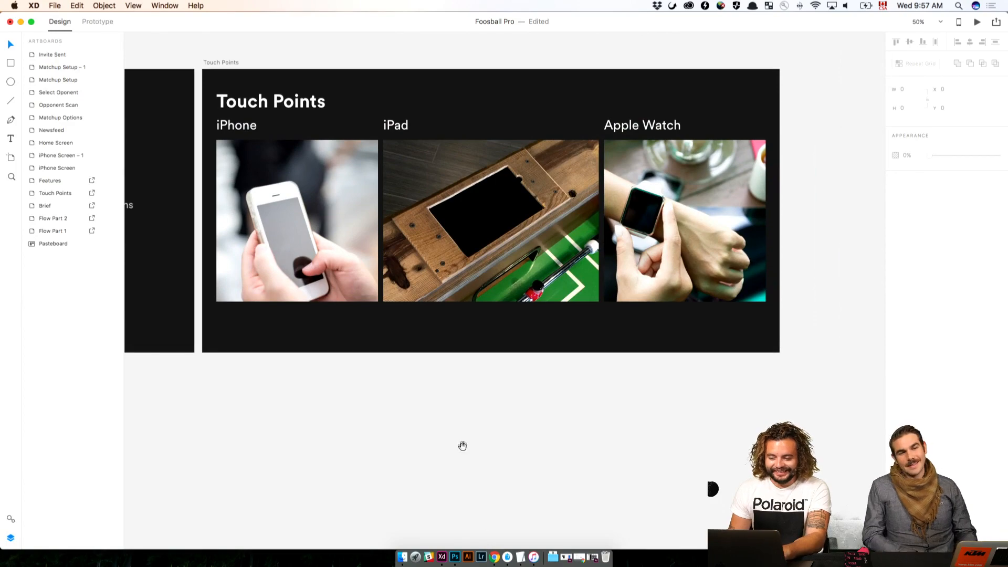
drag(461, 446, 717, 407)
scroll(669, 330, up, 10)
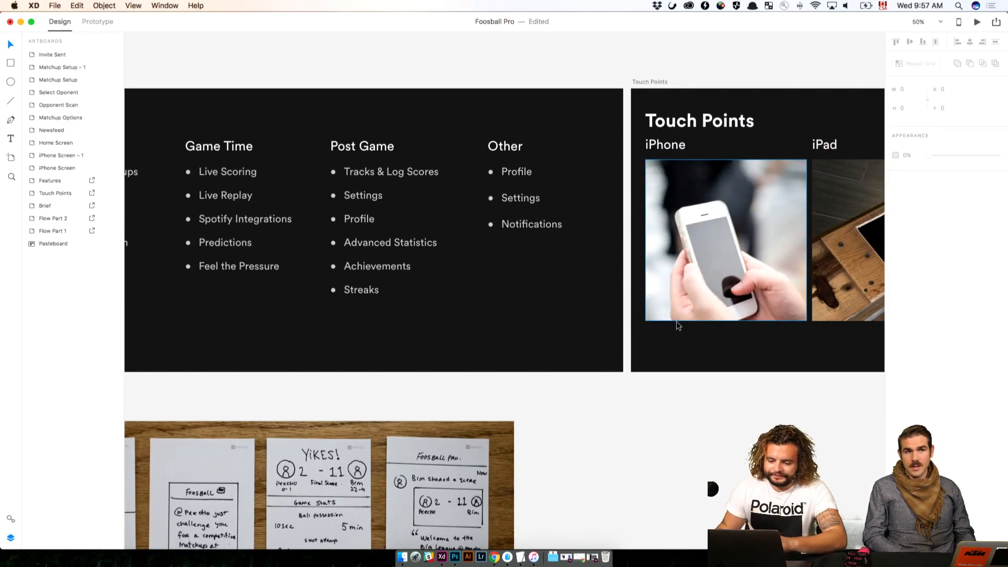
scroll(676, 326, down, 20)
mouse_move(719, 329)
mouse_down()
mouse_move(490, 408)
mouse_move(467, 362)
mouse_up()
key(super+plus)
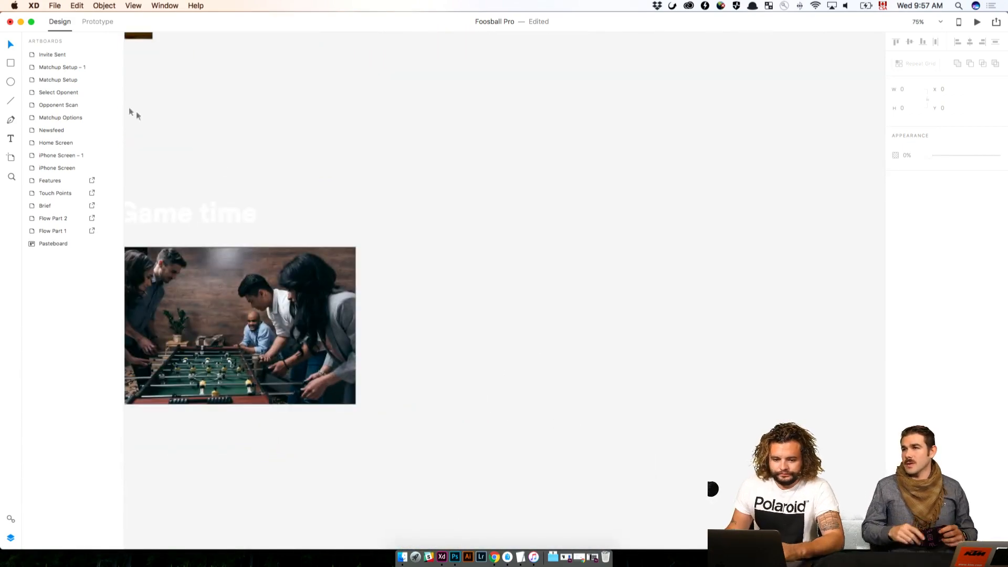
Save the document and recolour the "Game time" heading with the black colour from the document assets
key(super+s)
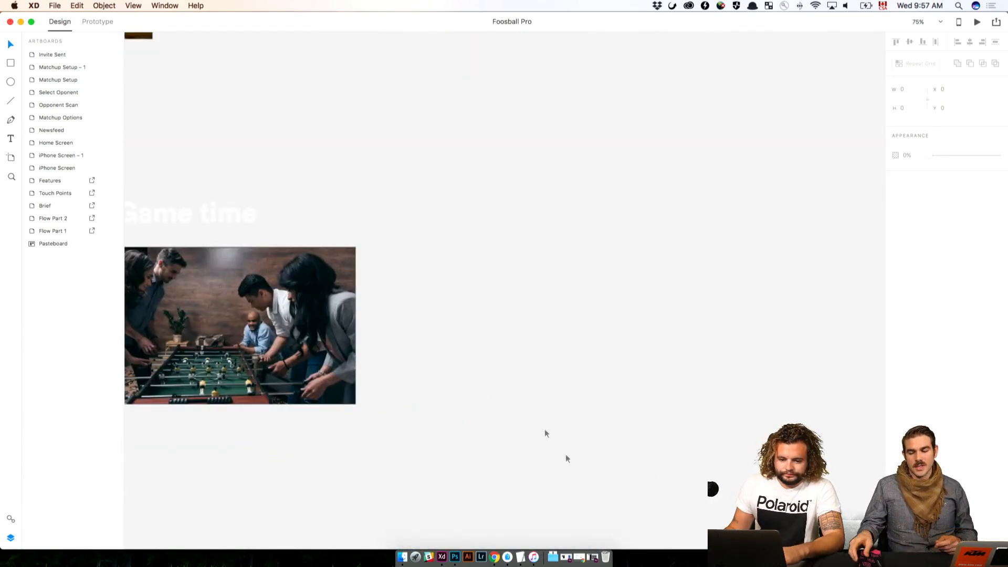
click(11, 157)
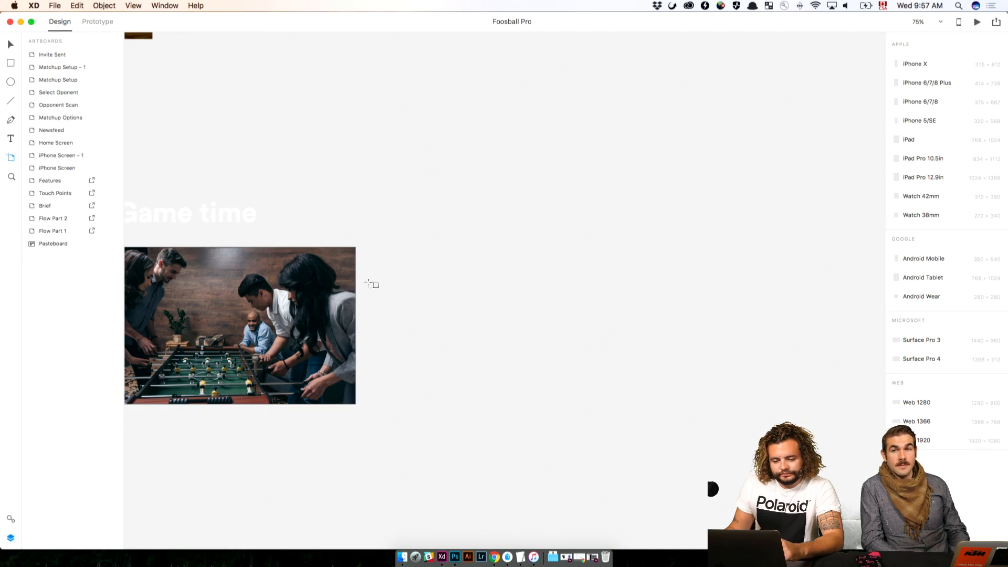
scroll(371, 284, left, 2)
key(v)
click(258, 223)
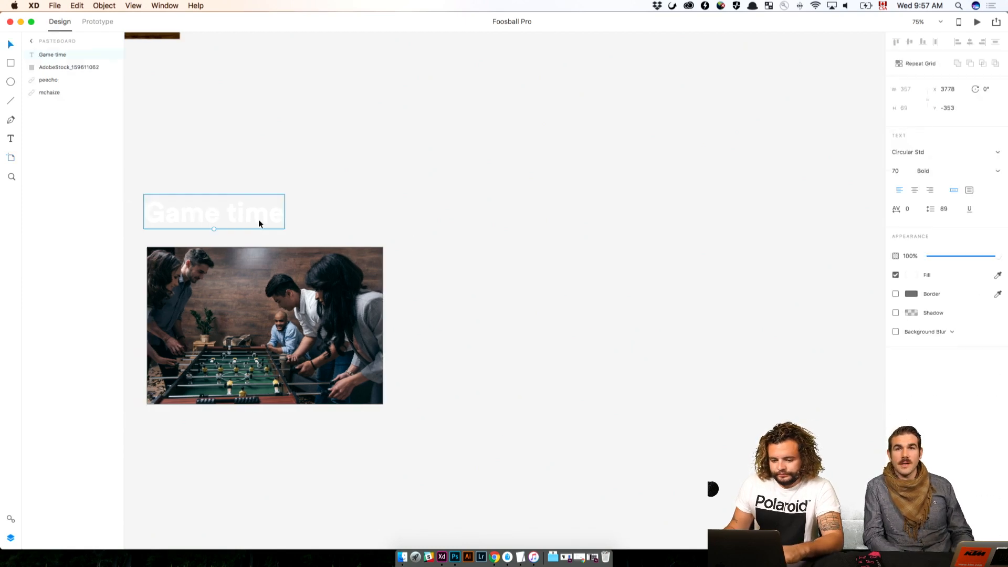
click(9, 518)
click(103, 78)
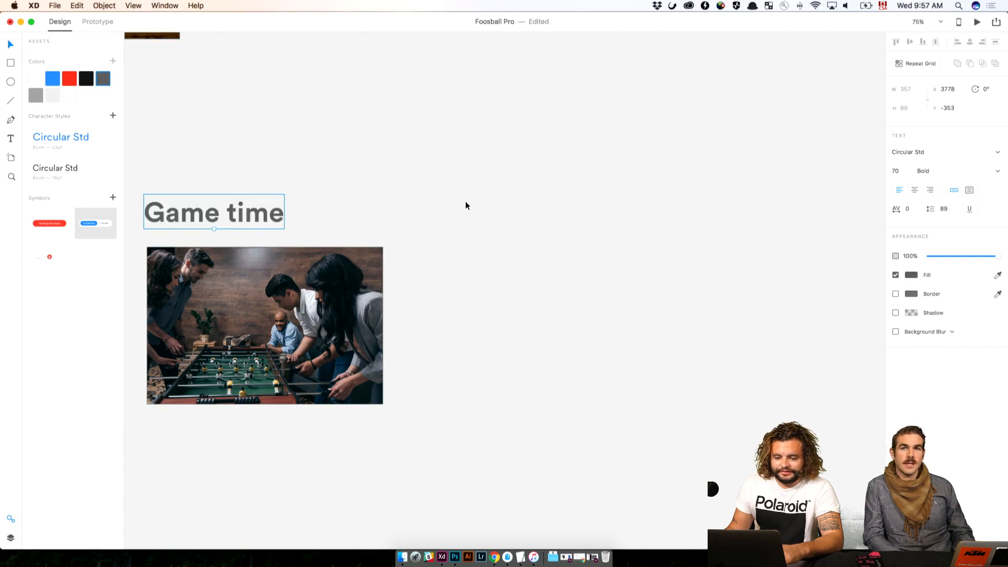
click(465, 205)
click(208, 197)
click(86, 78)
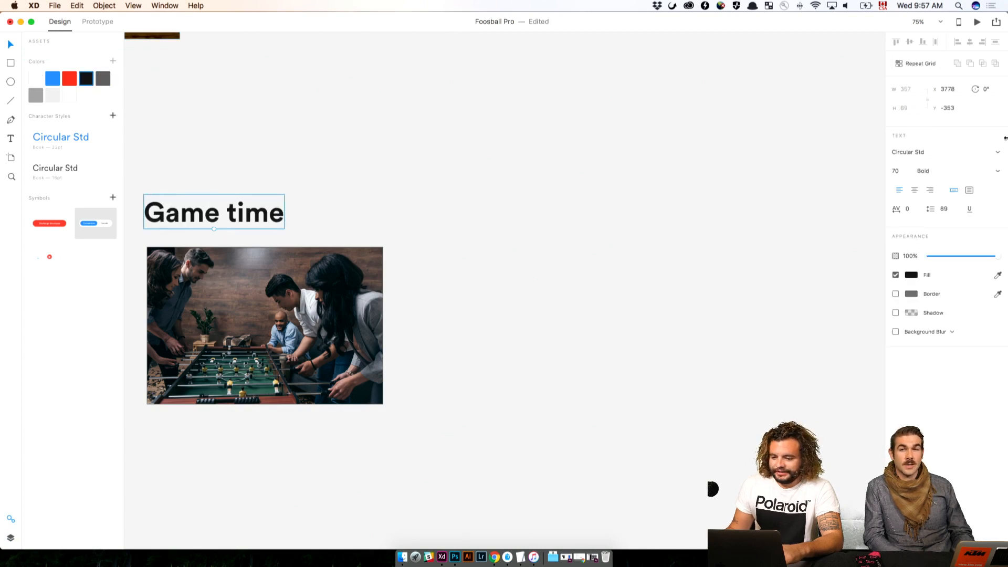
Set the "Game time" heading's font size to 40 and align it with the photo's left edge at X 3786, Y -301
click(896, 171)
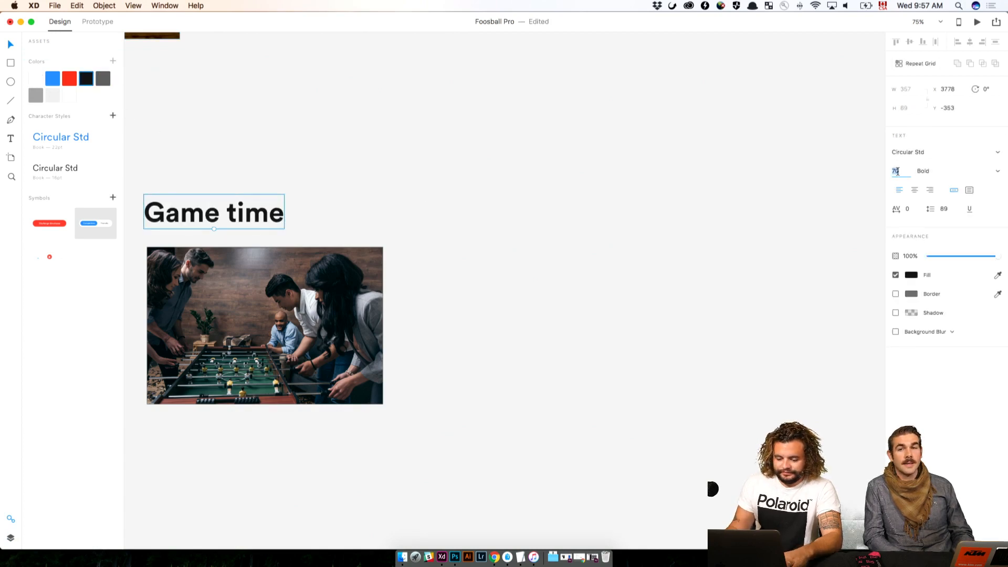
text(40)
key(Return)
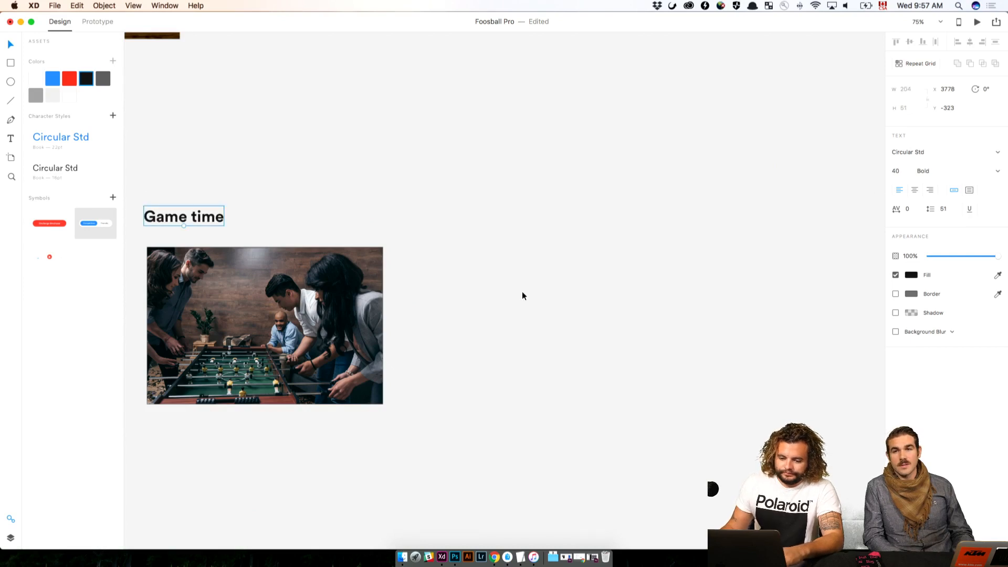
click(239, 216)
drag(217, 219, 219, 226)
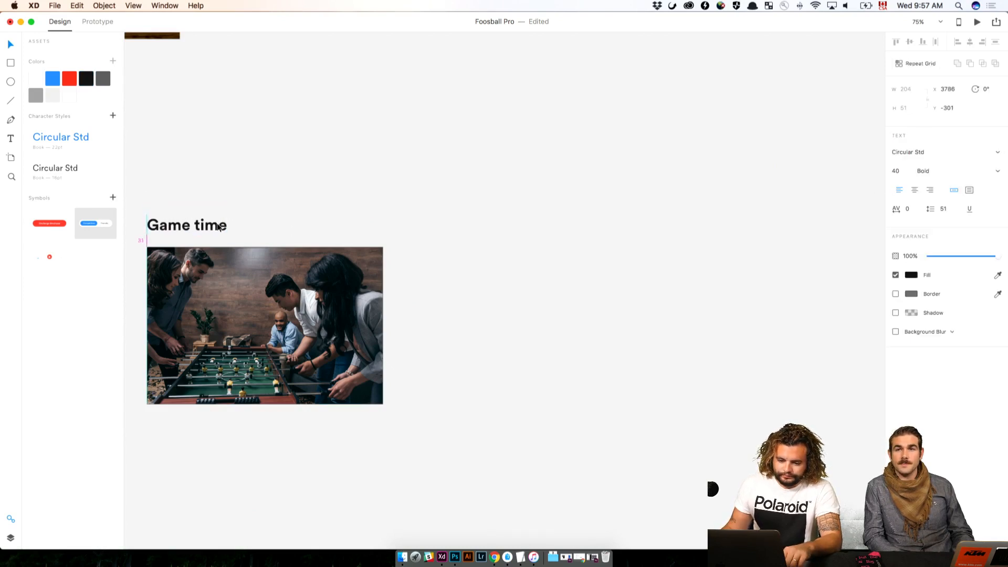
click(463, 222)
Add a 768 × 1024 iPad artboard and undo the surplus second one
click(11, 158)
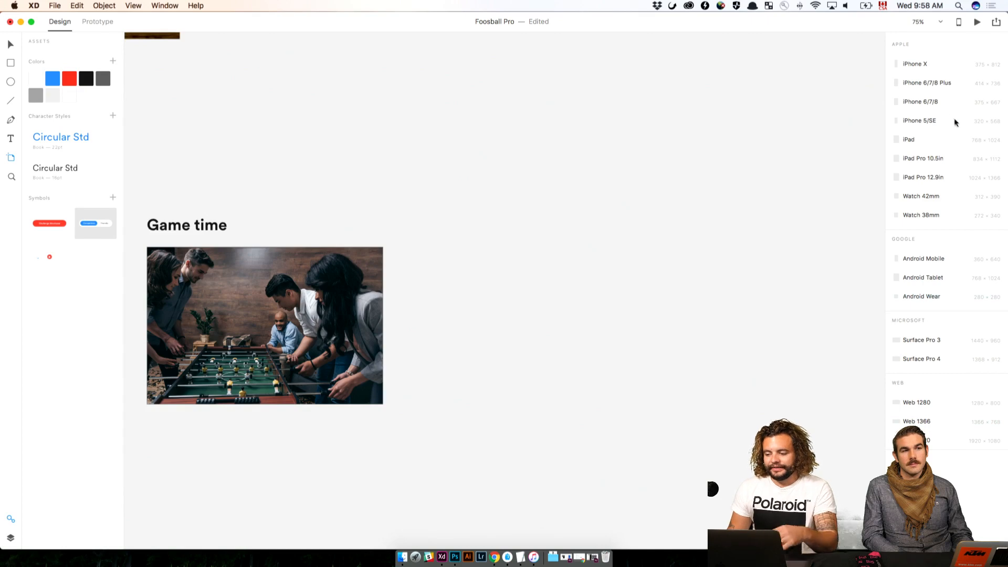
click(909, 140)
click(661, 112)
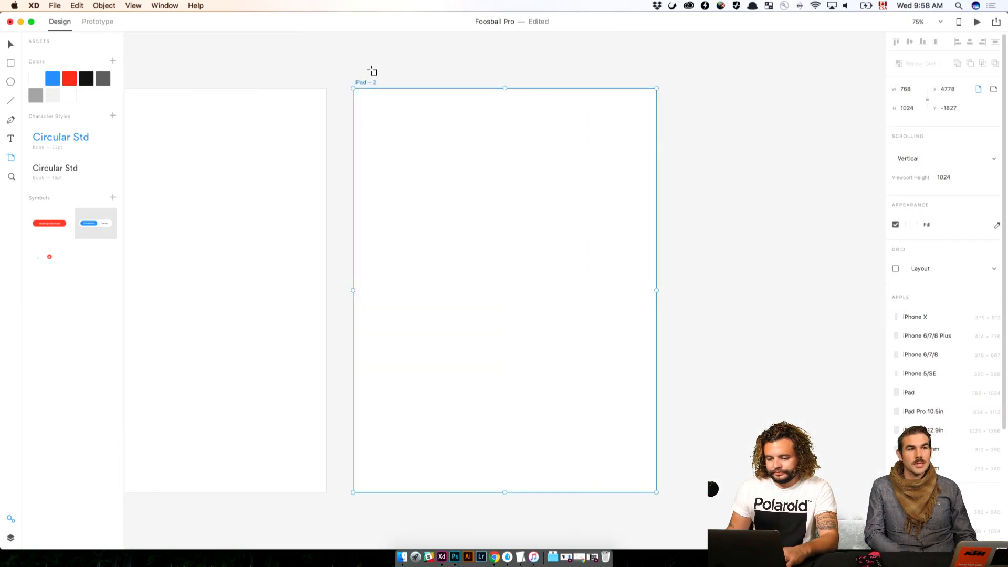
key(super+z)
key(Escape)
key(v)
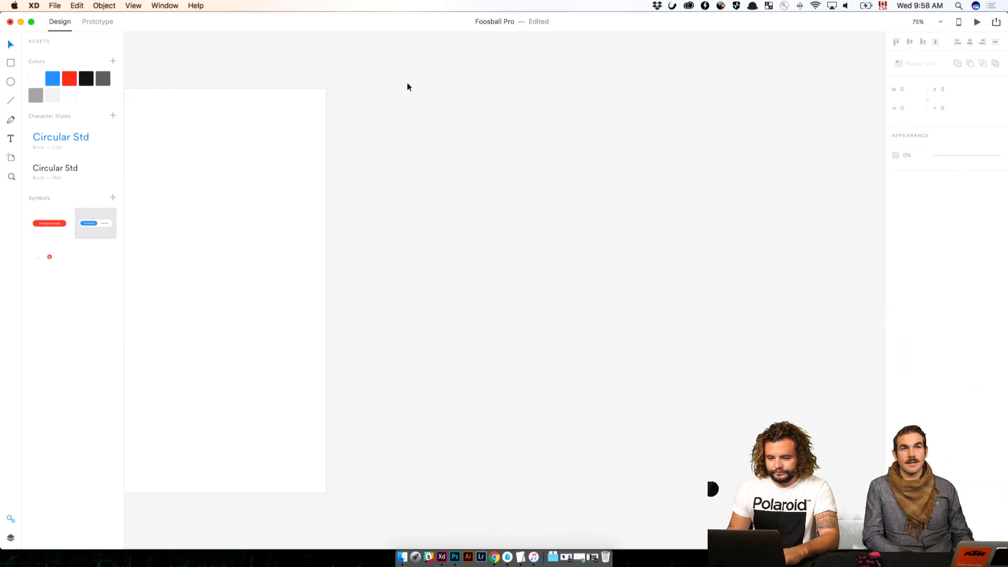
Move the new iPad artboard down beside the foosball photo, to X 4540, Y -531
drag(358, 109, 606, 151)
drag(282, 123, 772, 469)
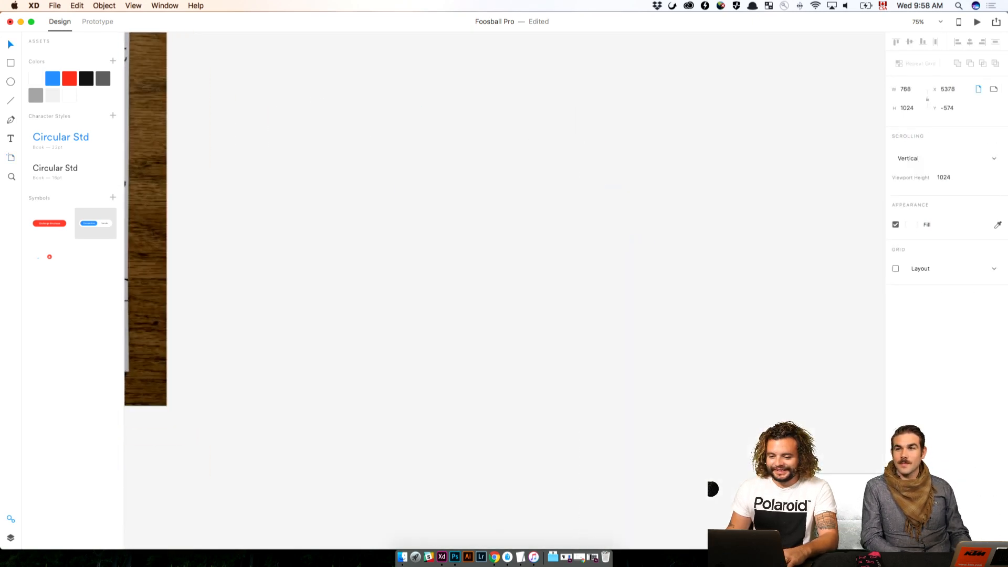
drag(667, 364, 592, 61)
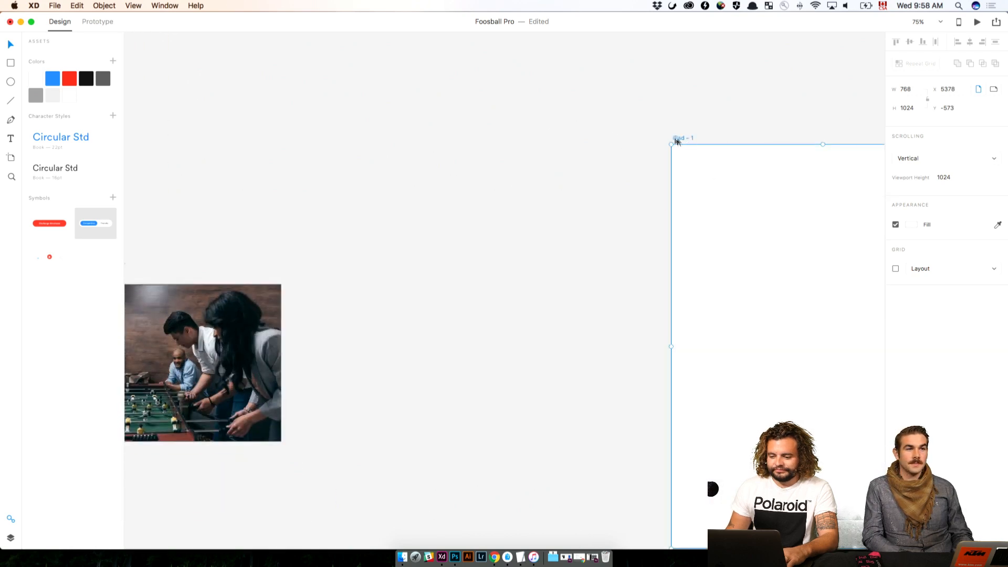
drag(675, 140, 349, 160)
click(348, 155)
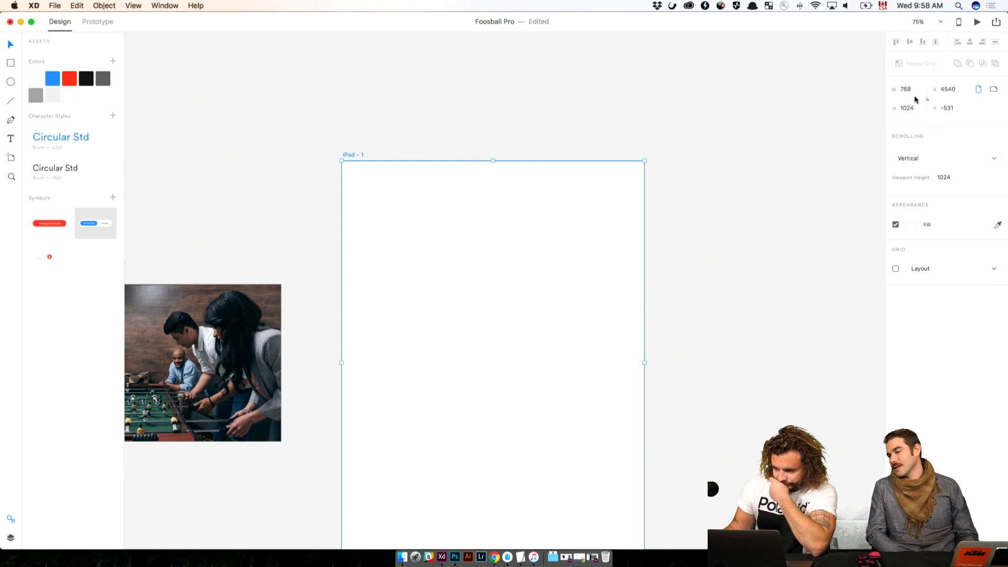
Switch the iPad artboard to landscape and place it just right of the foosball photo, vertically centred on it
click(993, 89)
click(653, 160)
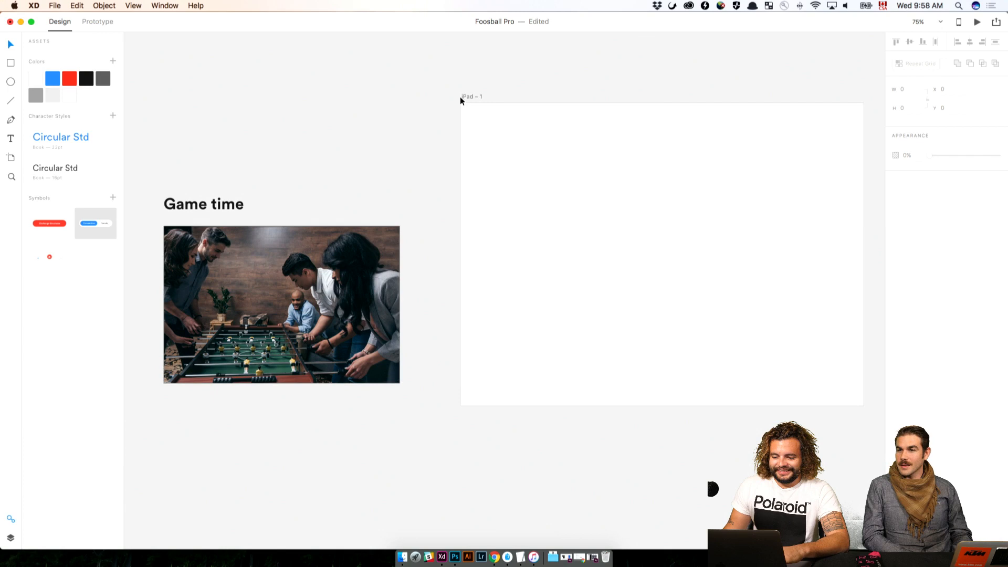
drag(462, 97, 450, 150)
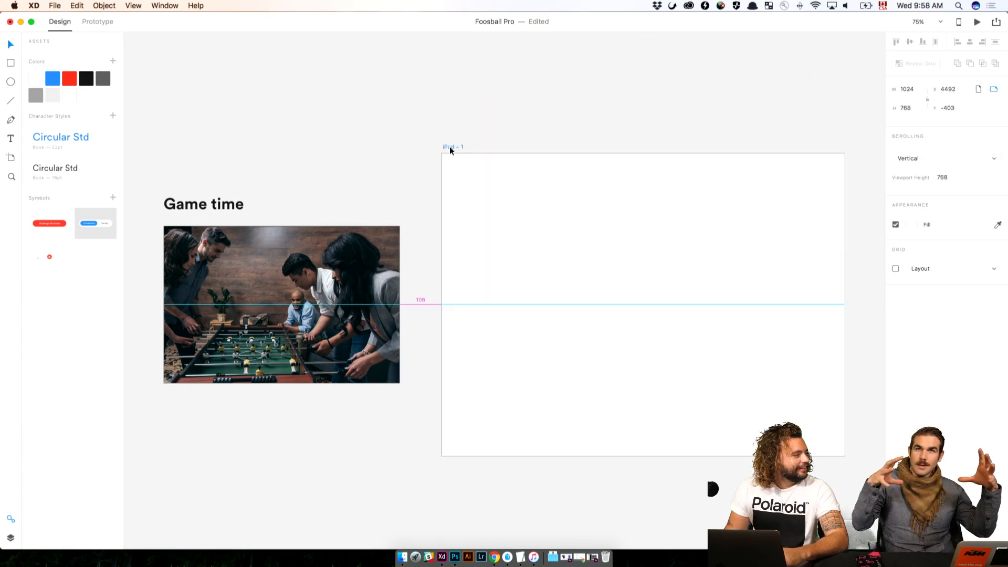
drag(450, 147, 447, 146)
click(415, 126)
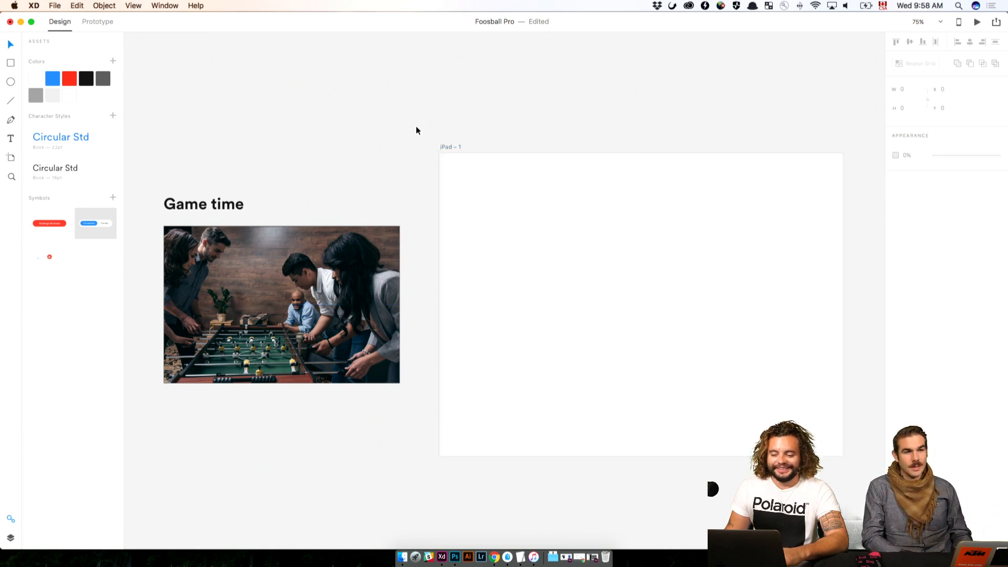
Look over the existing iPhone matchup screens, from the first home screen through to the Foosbrawl invitation and the iPad artboard
drag(325, 126, 805, 166)
key(super+minus)
key(super+minus)
drag(310, 204, 562, 205)
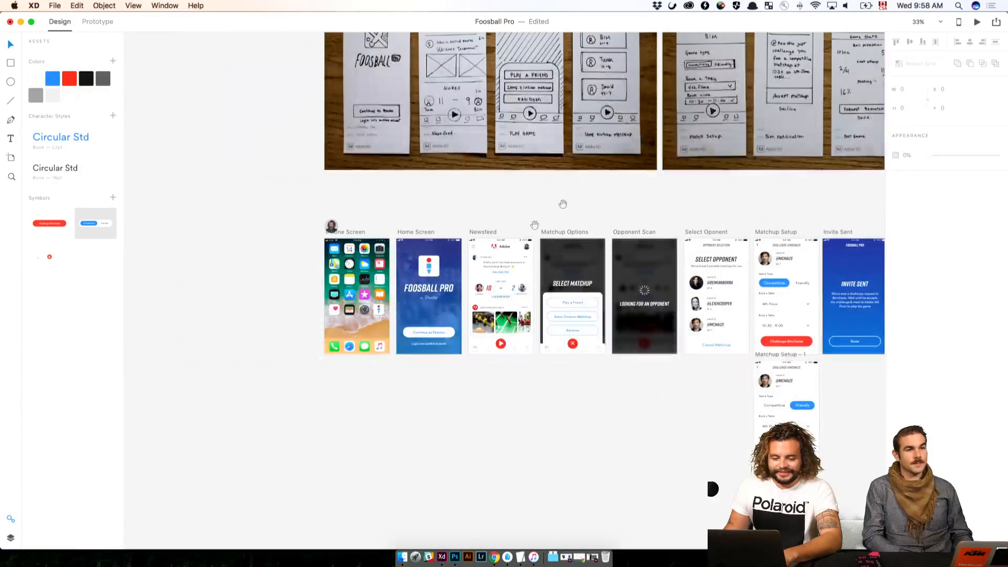
right_click(834, 320)
click(783, 308)
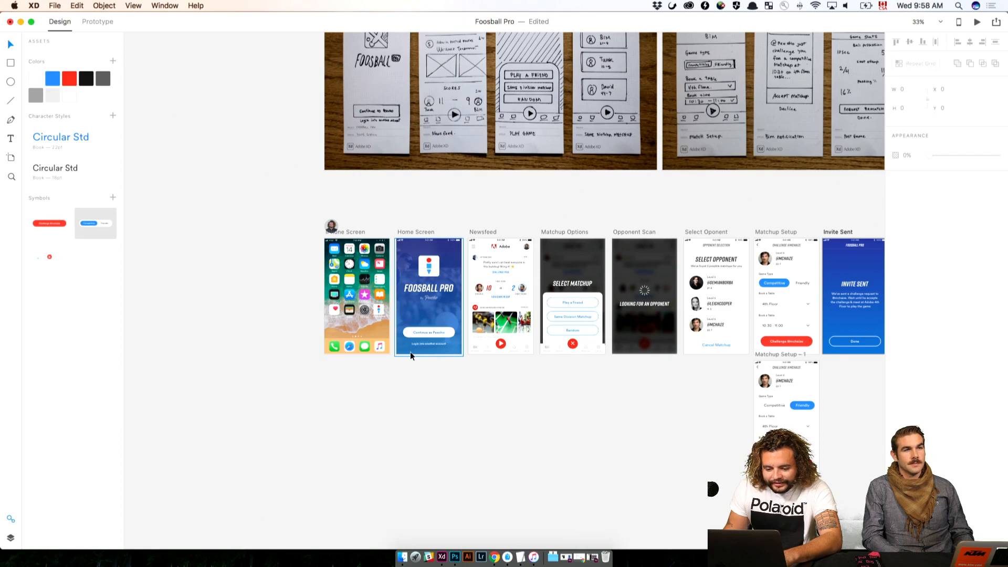
click(411, 353)
key(super+c)
click(549, 405)
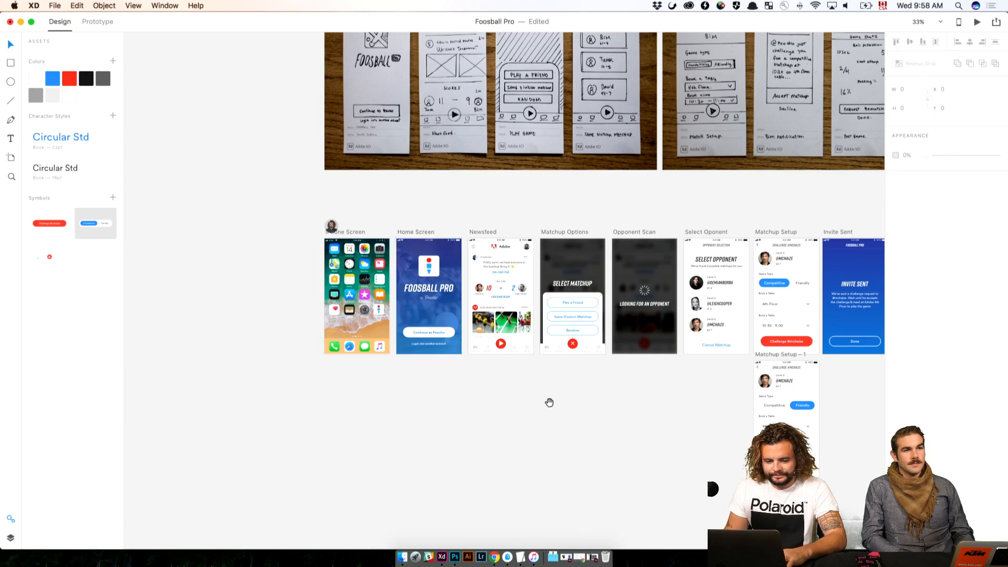
drag(734, 376, 491, 362)
drag(743, 363, 500, 350)
key(super+equal)
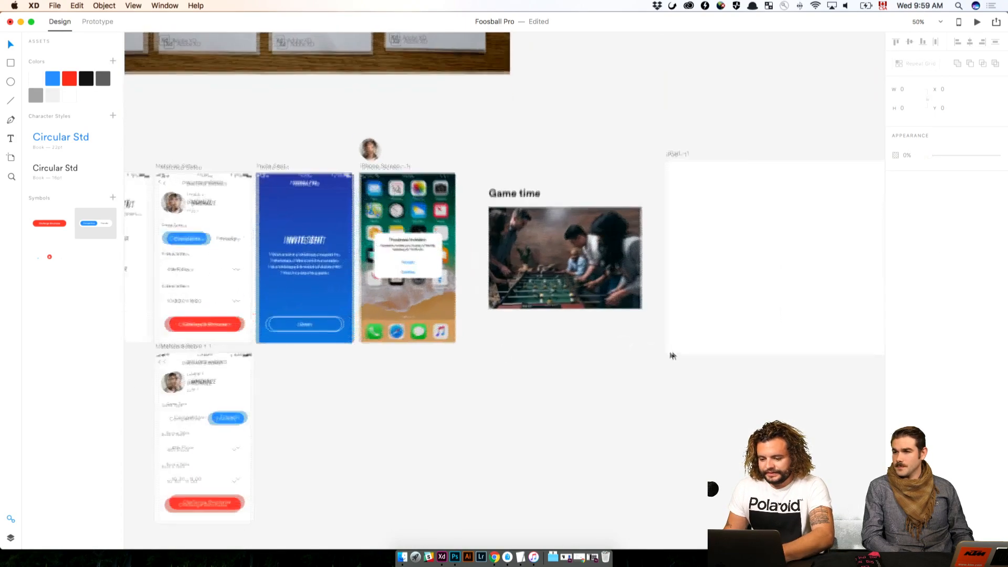
Draw a rectangle about 1190 × 864 covering the iPad artboard and narrow it to a width of 1112
key(r)
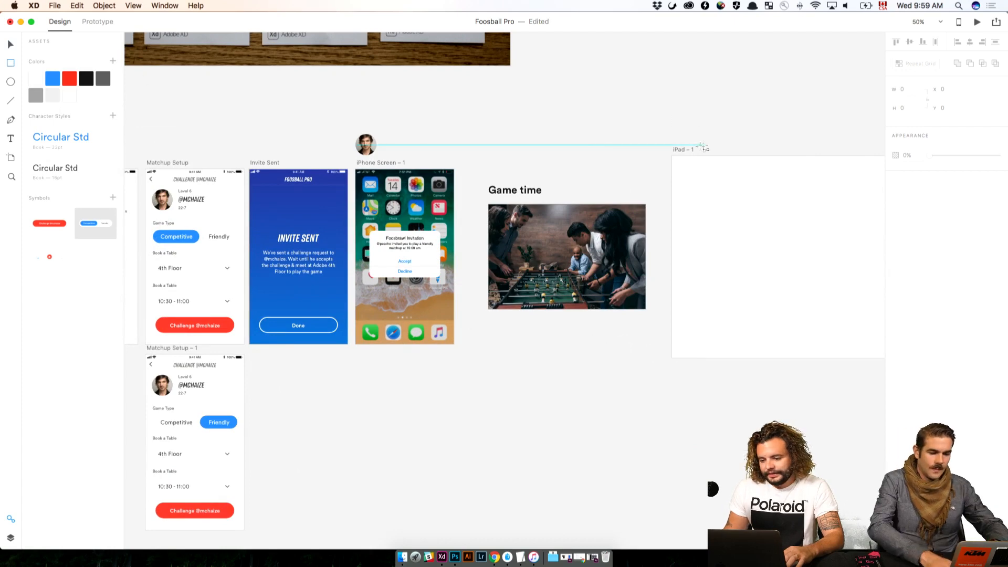
drag(658, 145, 971, 372)
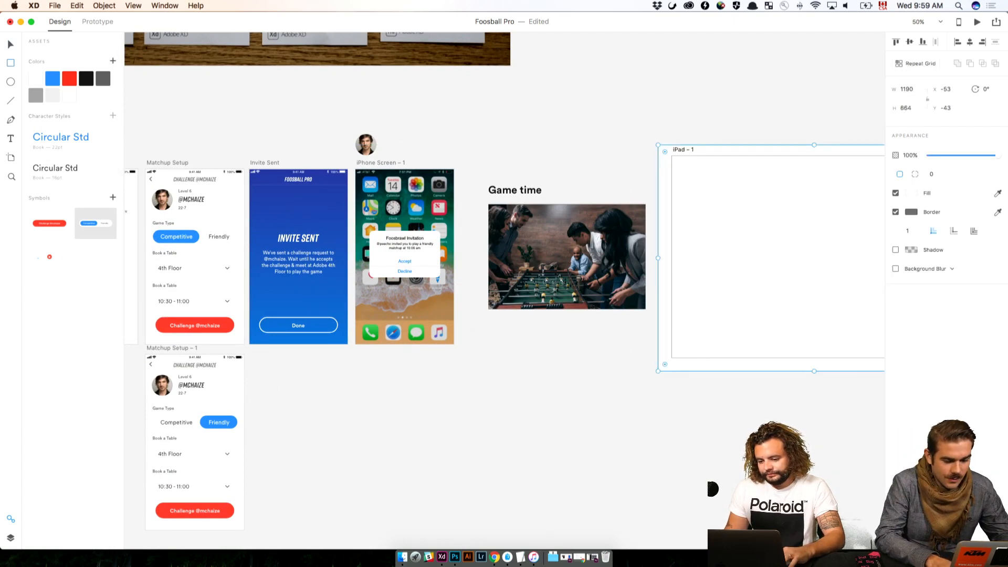
key(Delete)
scroll(619, 436, right, 5)
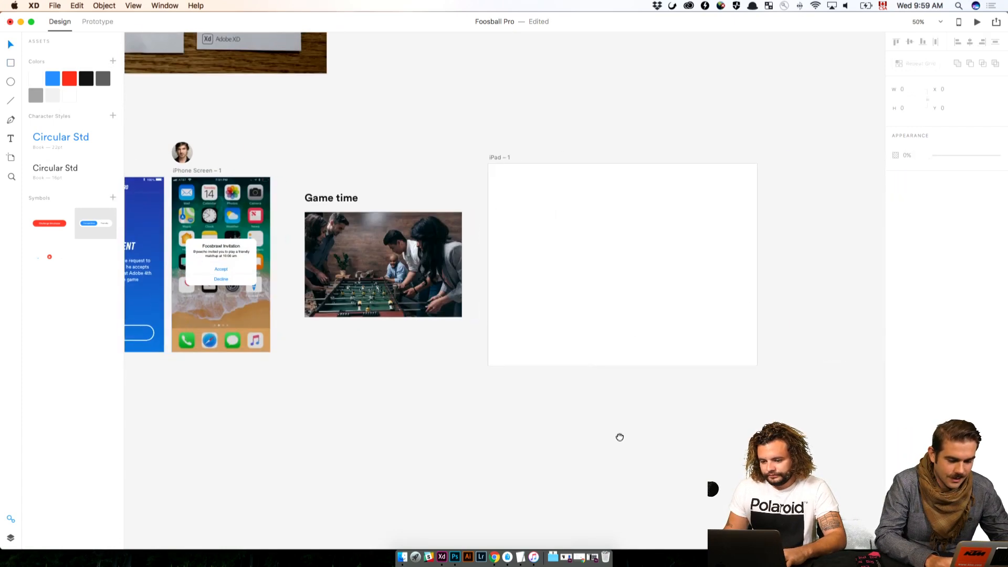
key(super+z)
drag(785, 267, 766, 268)
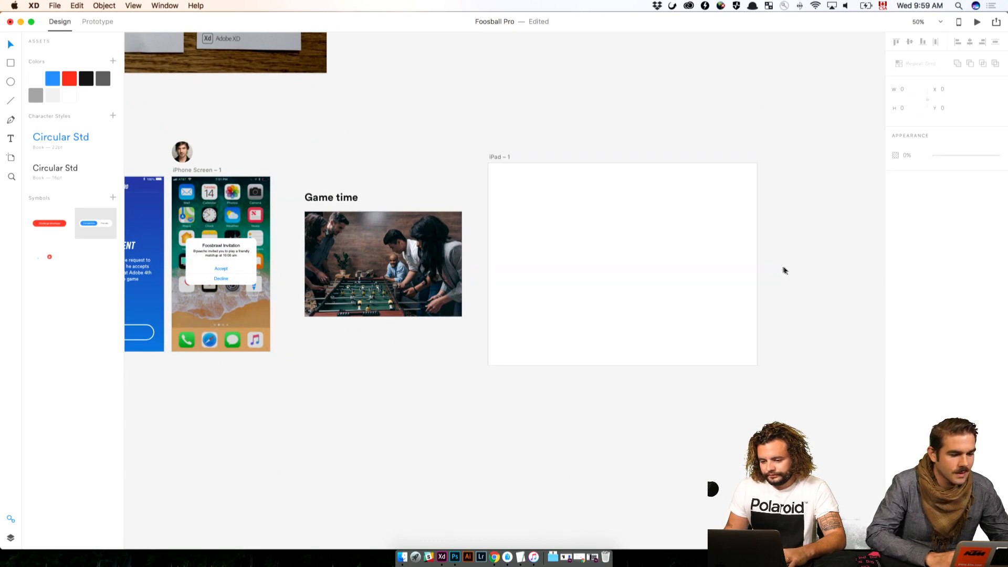
Fill the rectangle on the iPad artboard with the blue colour from the document assets and deselect it
click(53, 79)
click(676, 130)
scroll(613, 106, right, 1)
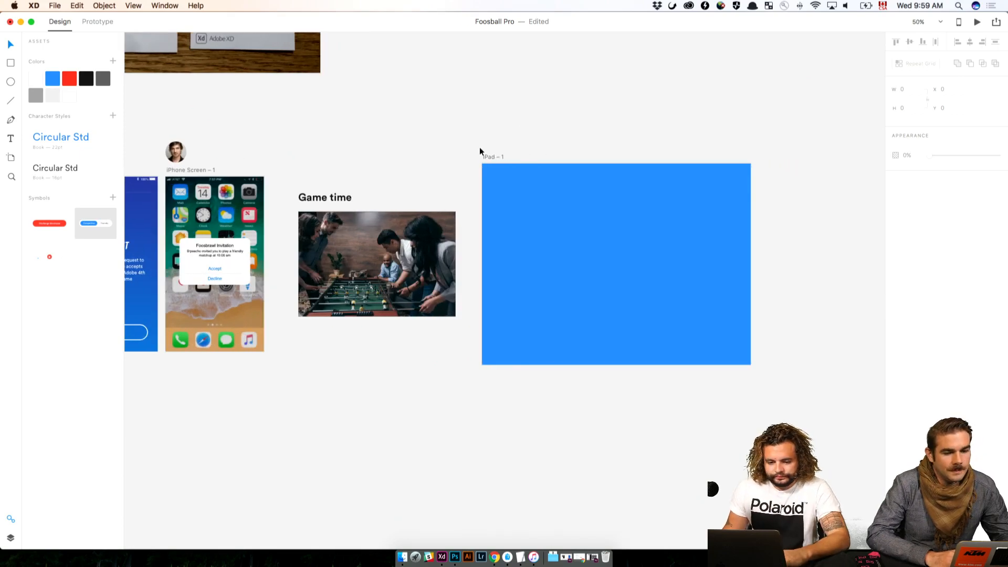
Select and copy the two player avatars above the first and last iPhone screens, then clear the selection
scroll(479, 152, left, 15)
scroll(336, 170, left, 10)
click(450, 172)
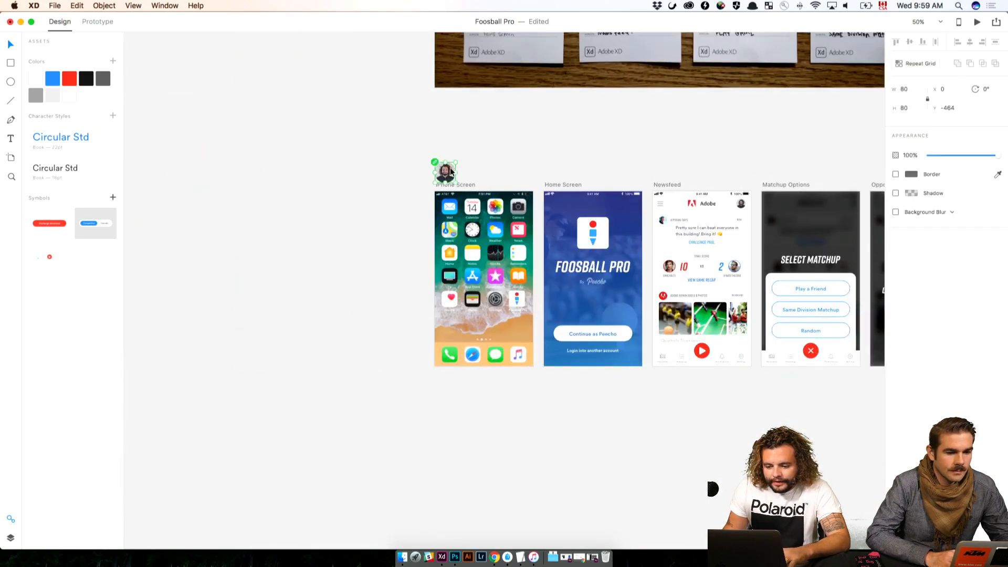
scroll(650, 159, right, 20)
shift+click(755, 167)
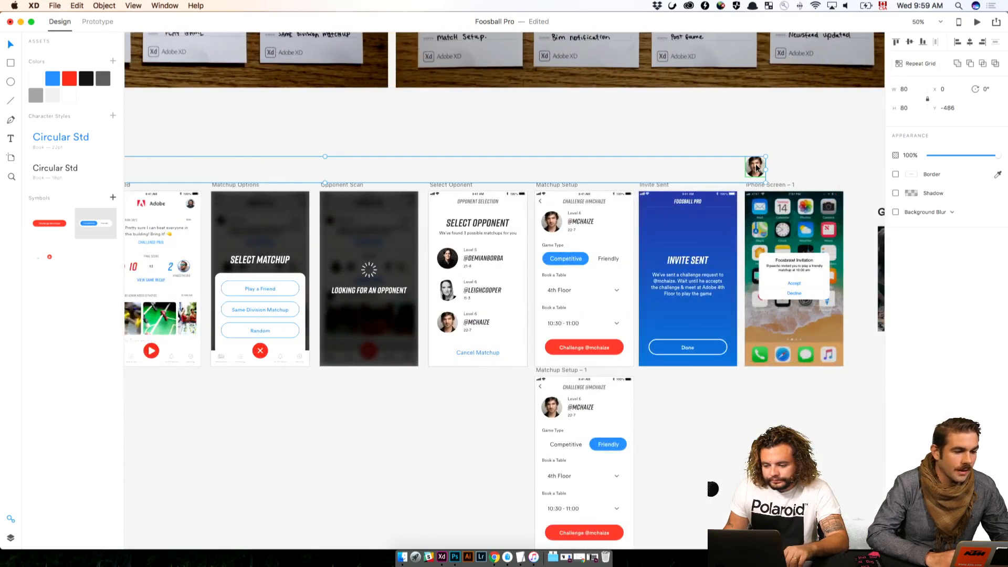
key(Escape)
scroll(374, 105, right, 20)
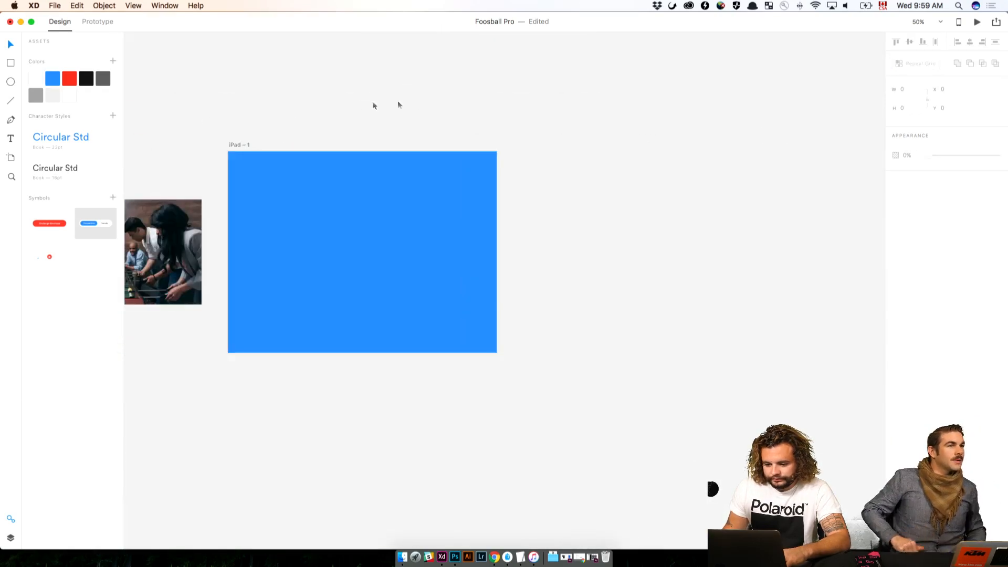
Paste the two avatars, group them and move the group below the iPad artboard to X 4471, Y 480
click(238, 145)
key(super+v)
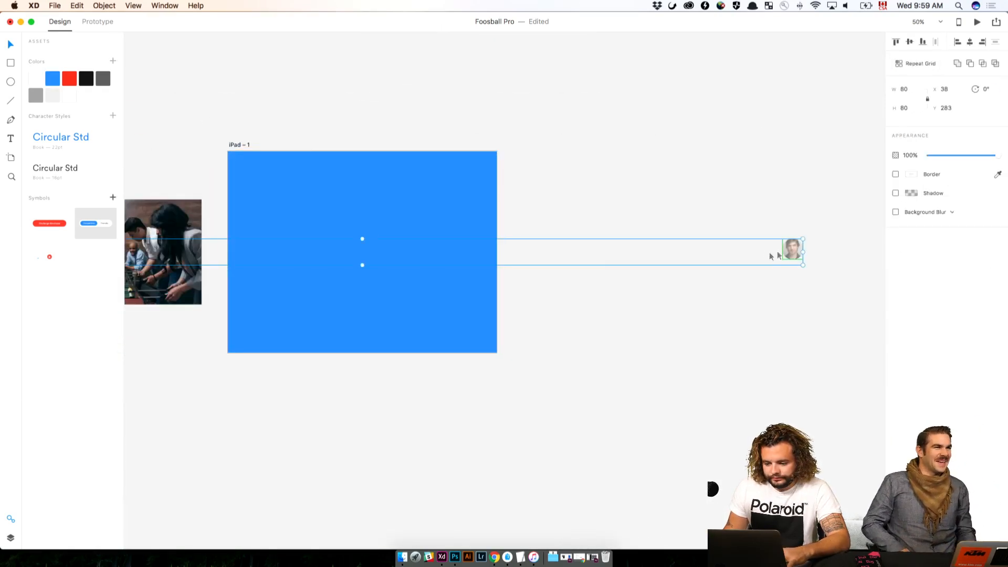
drag(789, 247, 829, 445)
scroll(632, 305, left, 10)
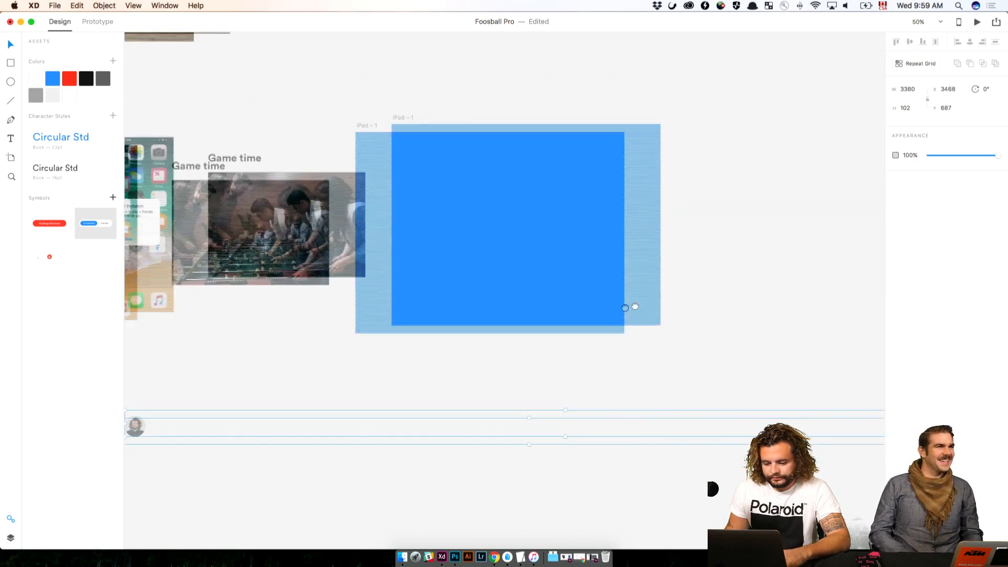
click(432, 458)
drag(237, 409, 500, 354)
Show the pasteboard layers and expand the pasted avatar group to list the avatars inside it
right_click(498, 349)
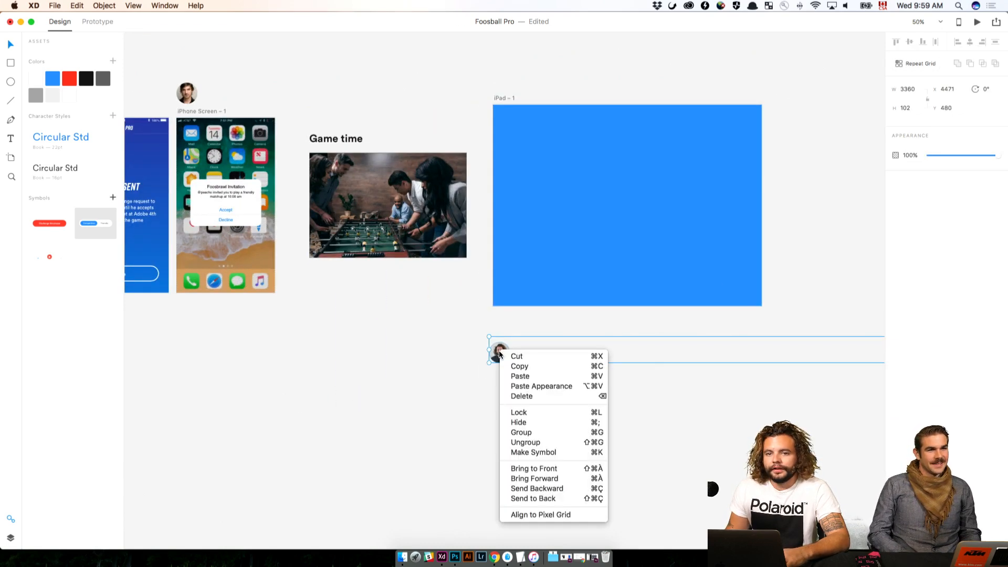
click(731, 413)
scroll(502, 347, down, 1)
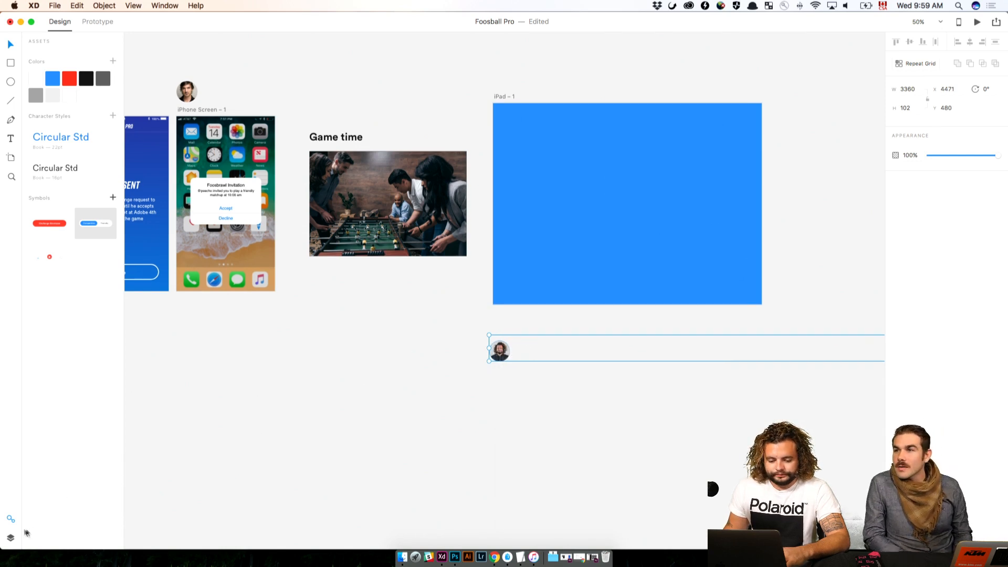
click(10, 538)
click(415, 455)
scroll(416, 454, down, 1)
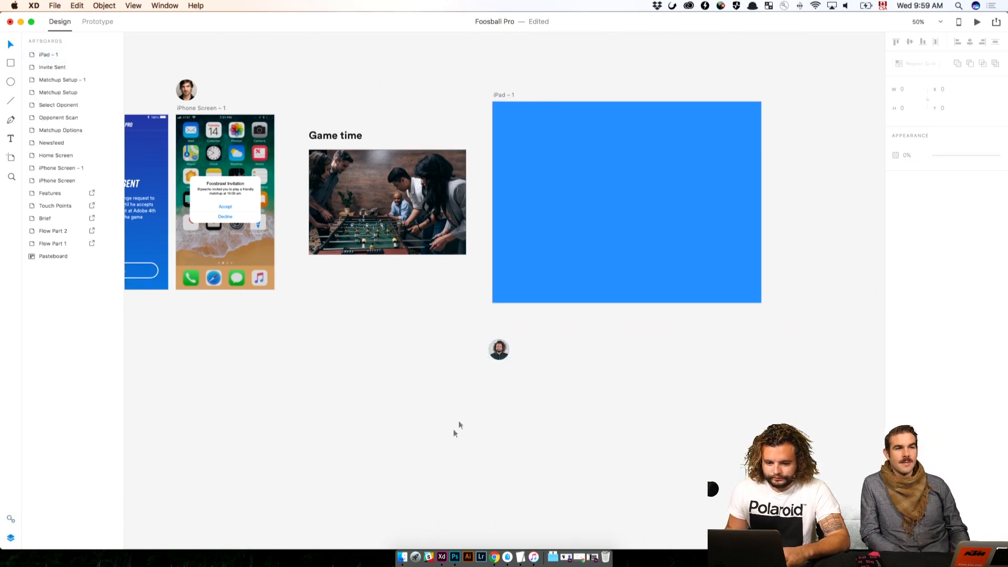
click(499, 350)
click(36, 52)
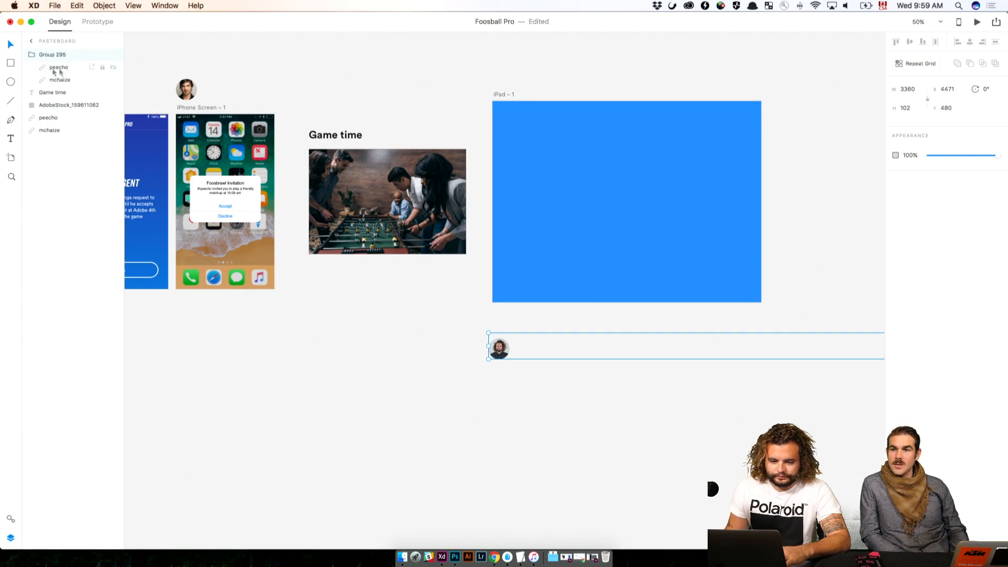
Select both avatars inside the group and move them onto the iPad artboard at X 137, Y 103
click(58, 67)
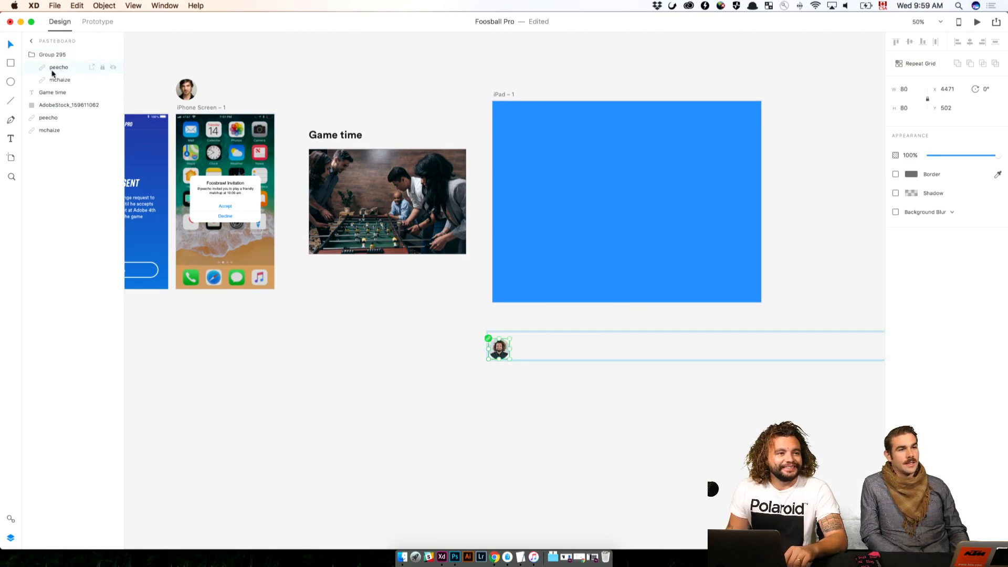
shift+click(53, 80)
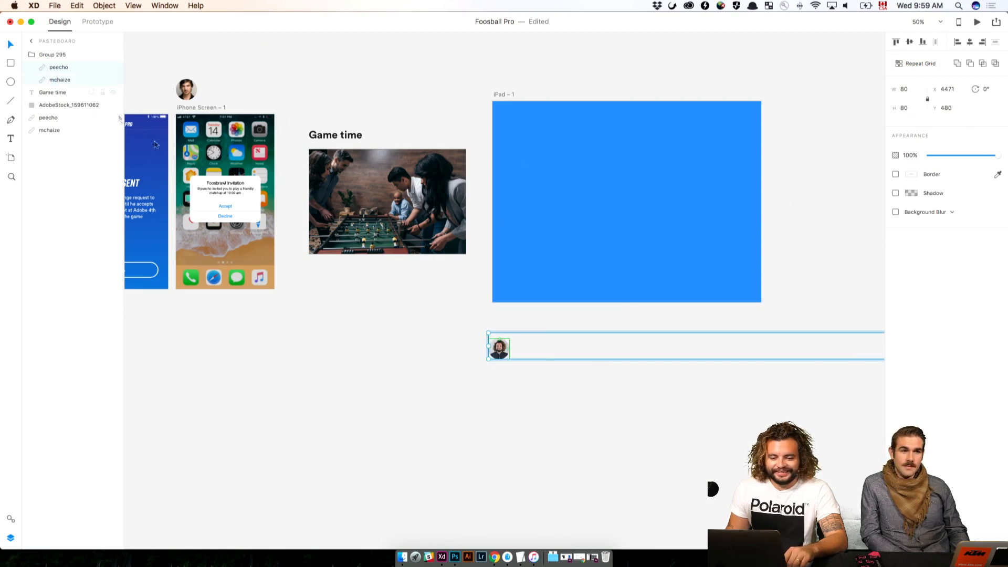
drag(507, 357, 548, 142)
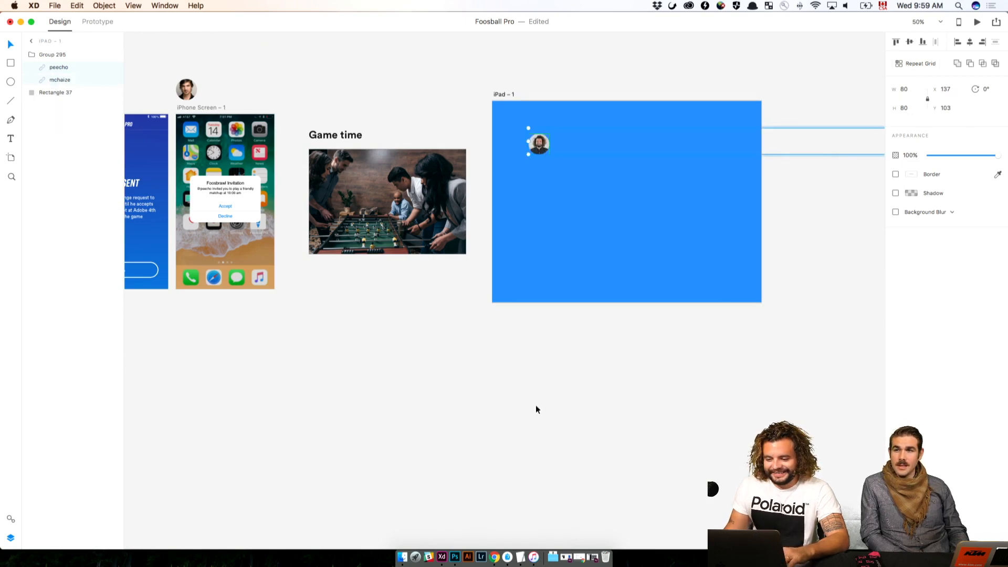
click(535, 407)
drag(539, 395, 223, 412)
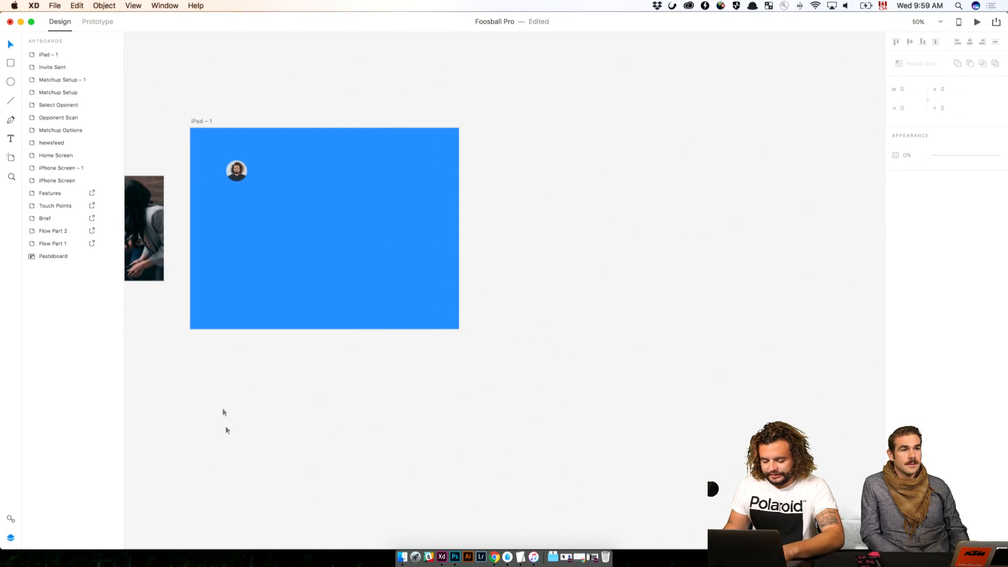
Ungroup the two avatars and enlarge the bearded player's avatar on the iPad artboard
click(240, 167)
right_click(242, 164)
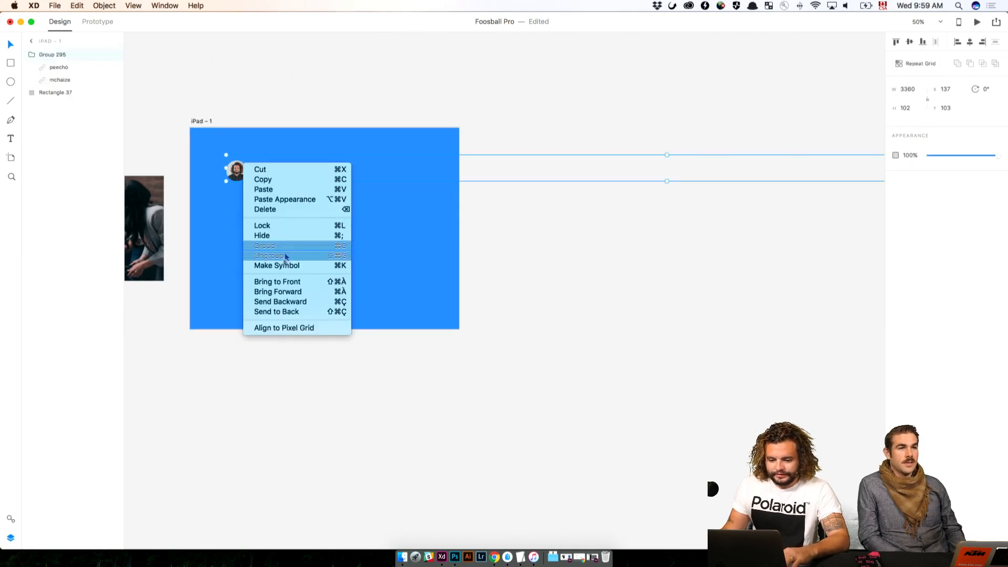
click(266, 255)
click(230, 174)
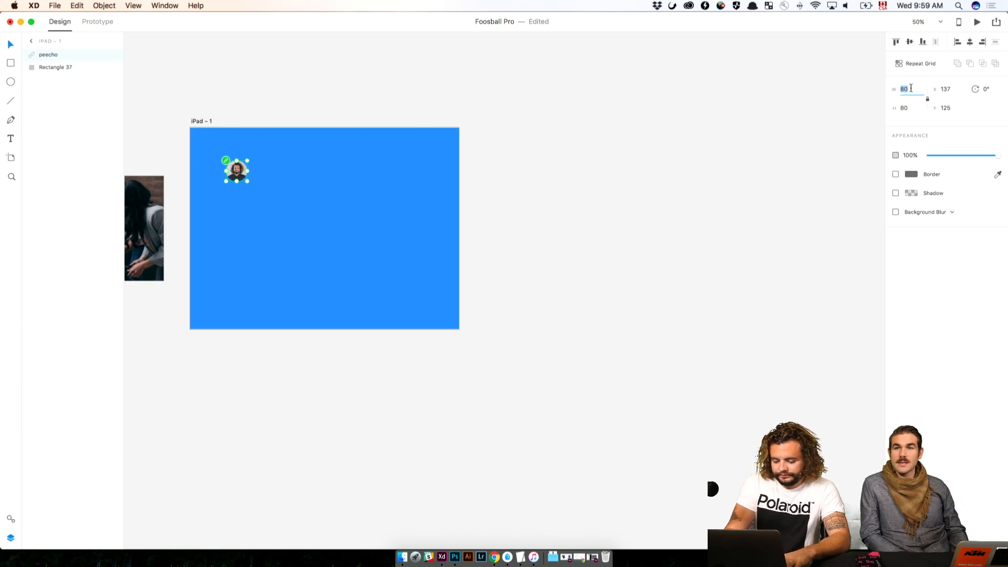
key(Return)
click(652, 244)
Bring the other player's avatar onto the iPad artboard, set its size to 150 and line it up level with the first avatar
drag(651, 252, 201, 241)
drag(547, 158, 284, 216)
drag(285, 215, 605, 205)
click(904, 89)
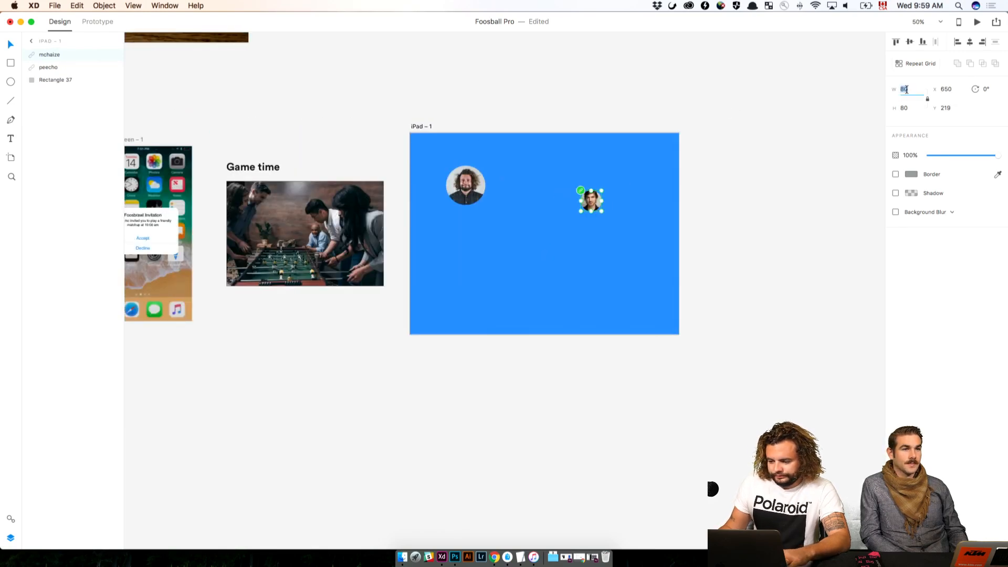
text(150)
key(Return)
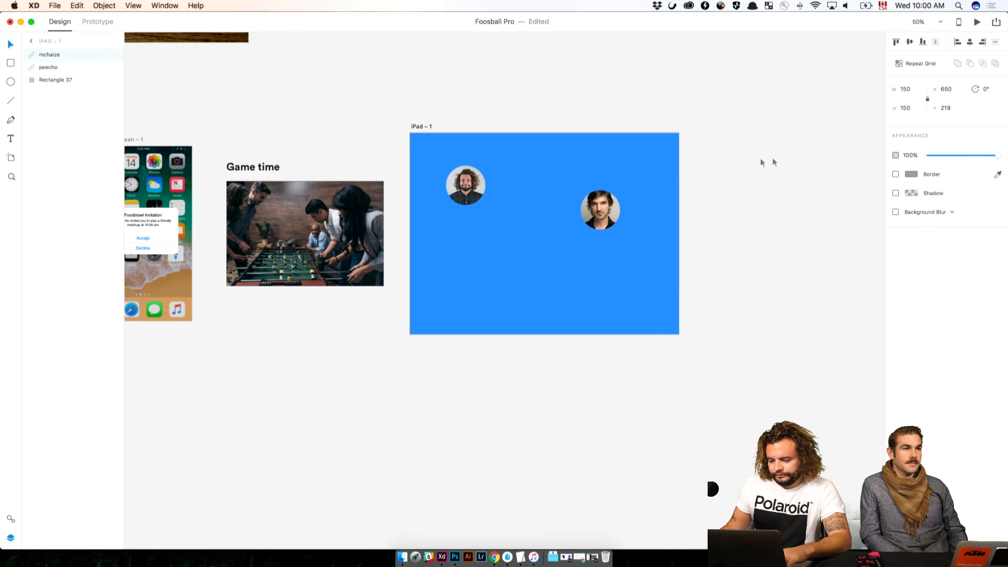
drag(607, 221, 606, 196)
click(731, 194)
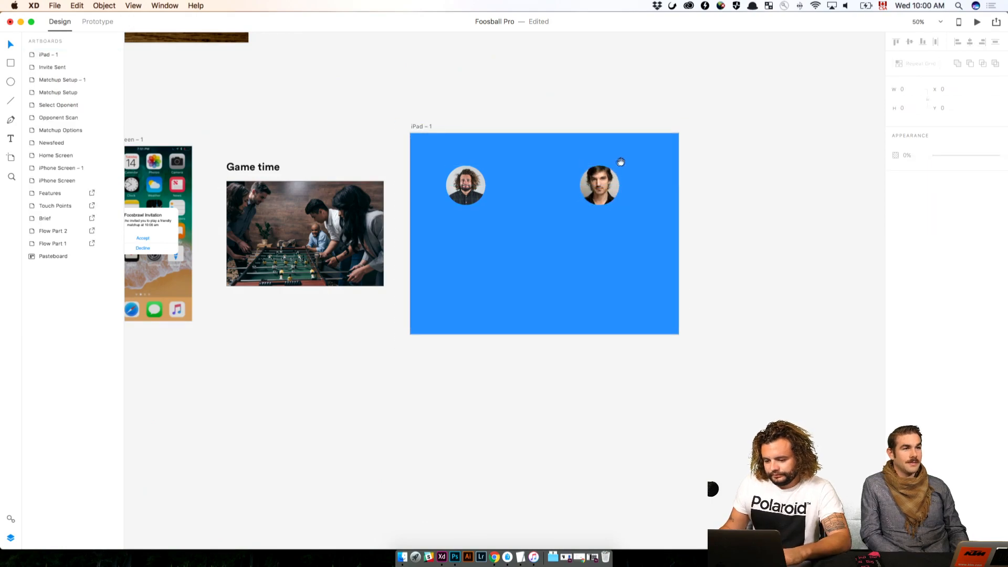
On the Newsfeed screen, select and copy the scores 10 and 2, both player handles and the FINAL SCORE label
drag(201, 181, 428, 180)
scroll(428, 180, left, 15)
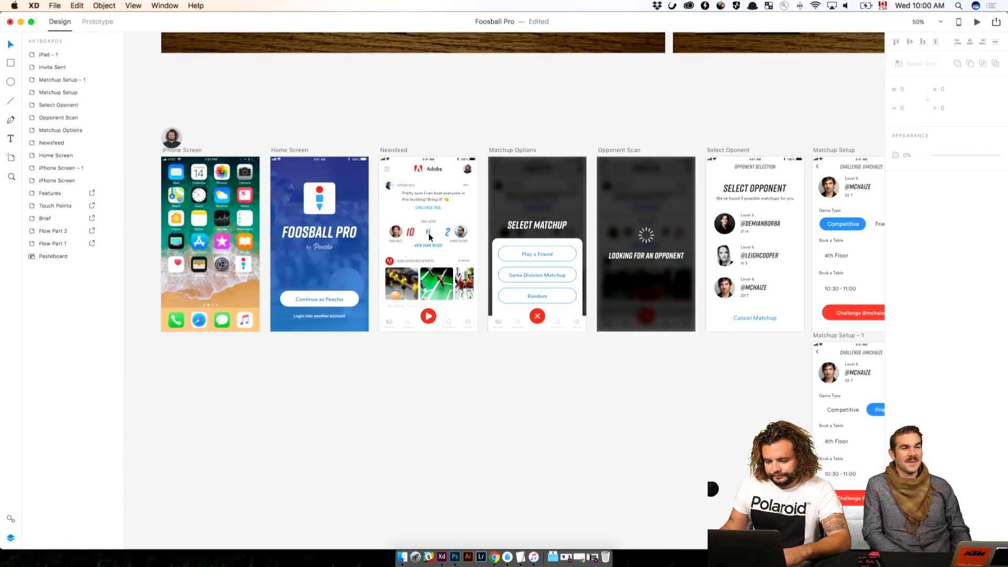
key(super+1)
click(409, 232)
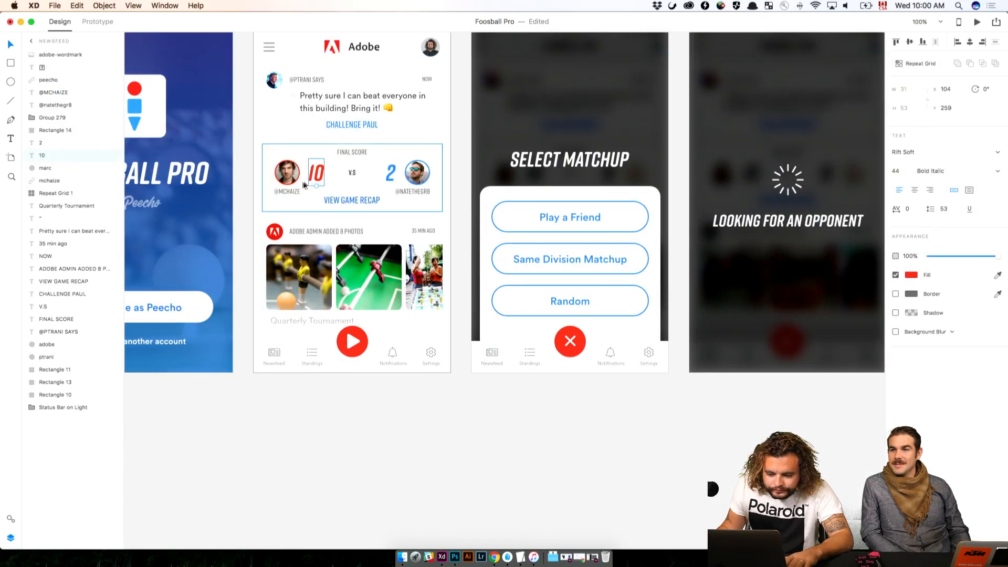
shift+click(396, 180)
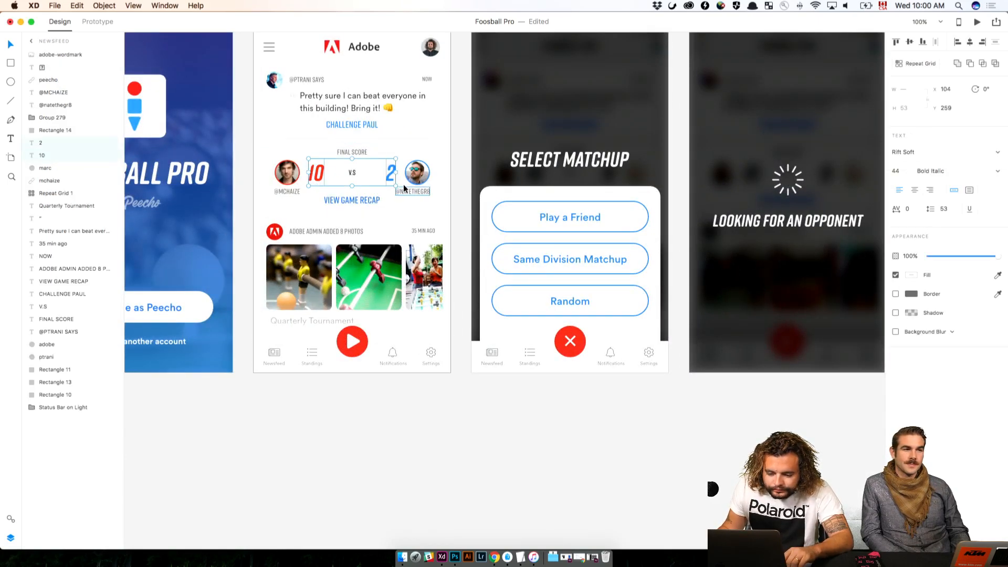
shift+click(404, 192)
shift+click(291, 192)
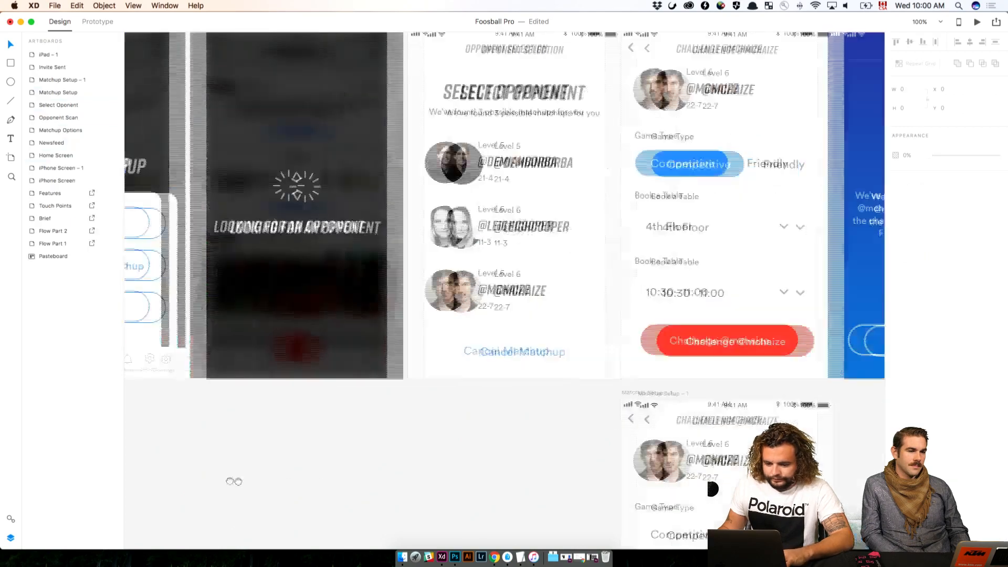
Paste the copied score texts onto the iPad artboard and move them between the two avatars to X 215, Y 244
drag(233, 481, 147, 483)
drag(551, 394, 229, 410)
mouse_move(572, 372)
mouse_down()
mouse_move(189, 399)
mouse_move(200, 381)
mouse_move(137, 398)
mouse_move(290, 410)
mouse_up()
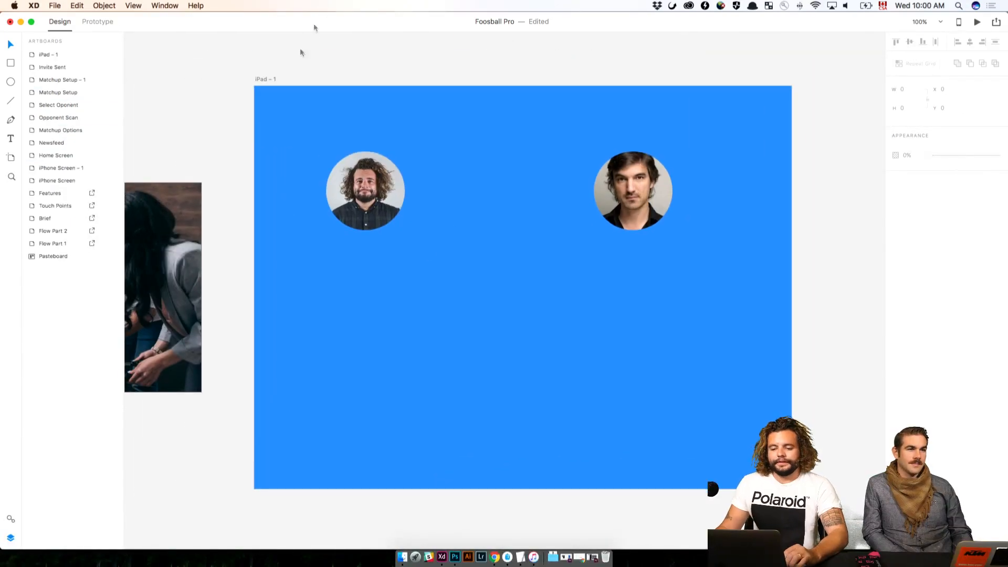
click(269, 79)
key(super+v)
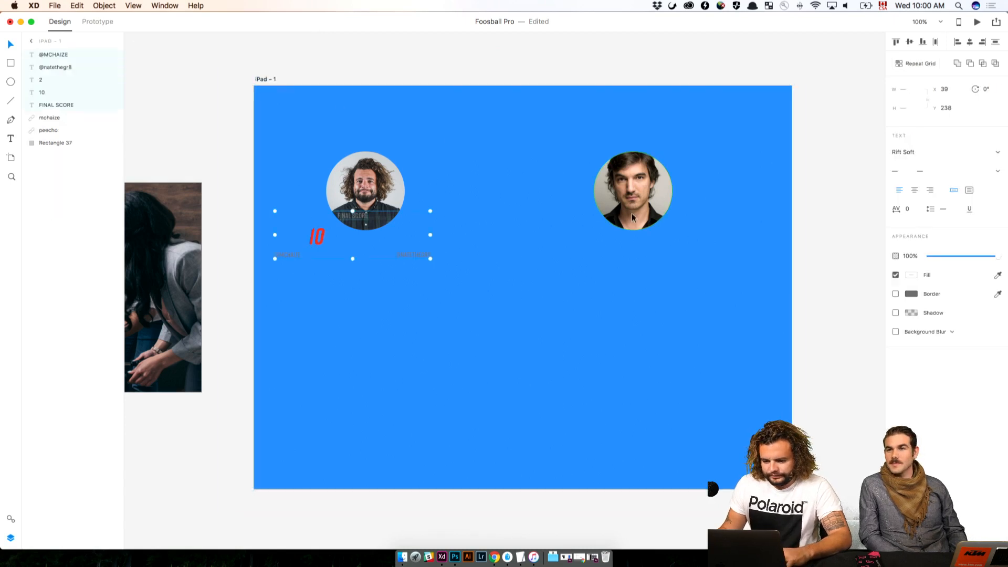
drag(325, 256, 418, 259)
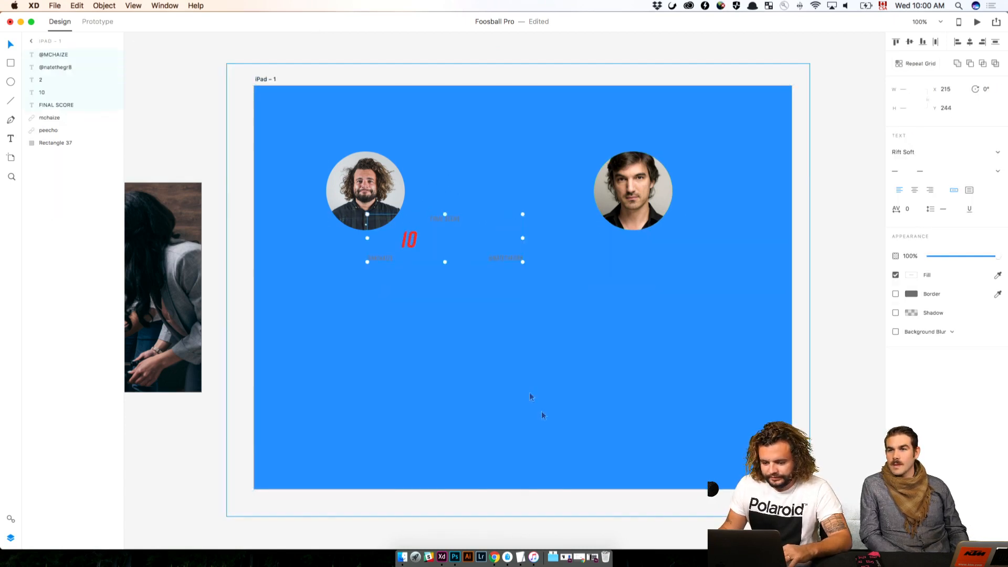
click(531, 397)
click(841, 395)
Set the red score 10 to font size 120 and move the second player's avatar outward to X 804, Y 125
click(409, 243)
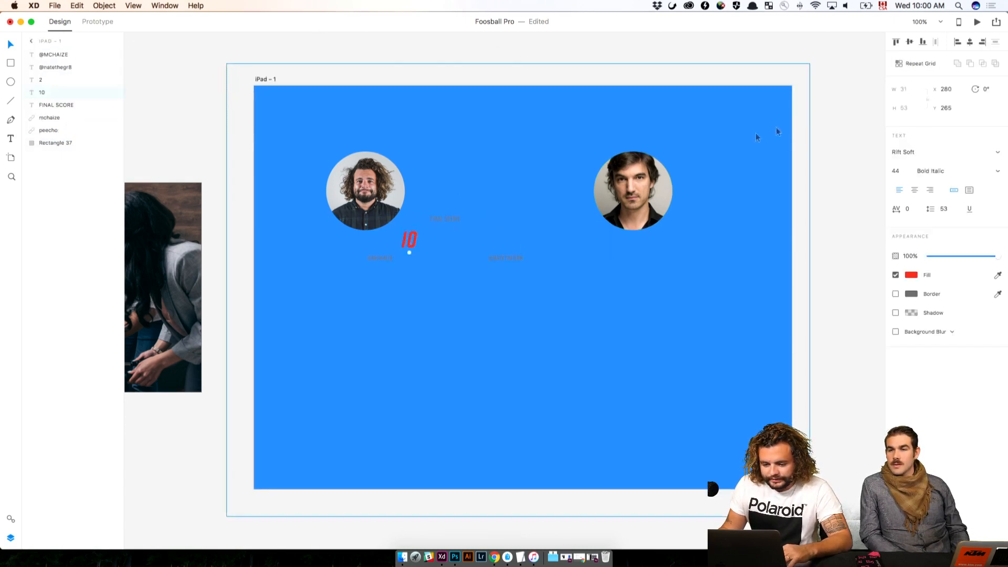
text(12)
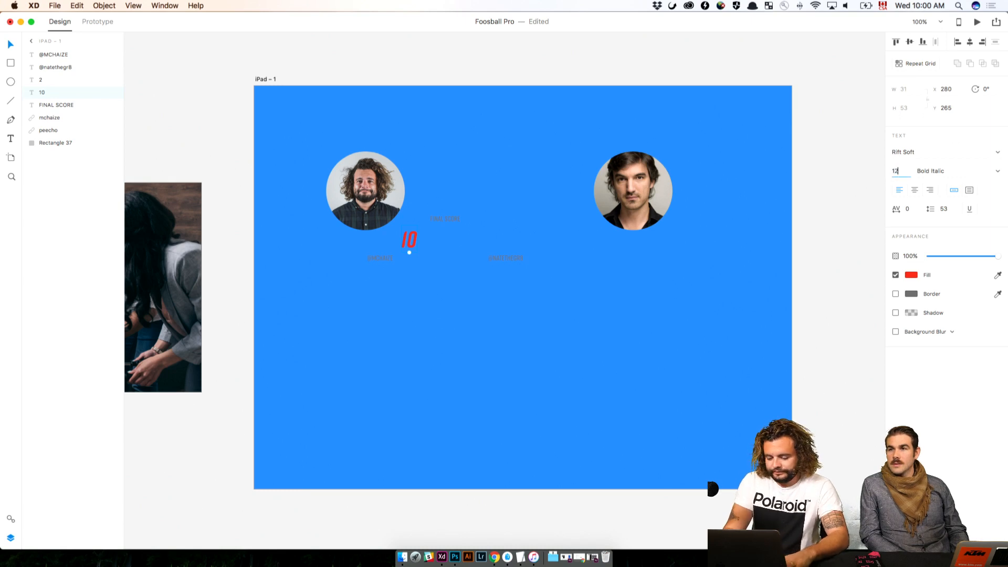
text(0)
key(Return)
drag(609, 197, 692, 197)
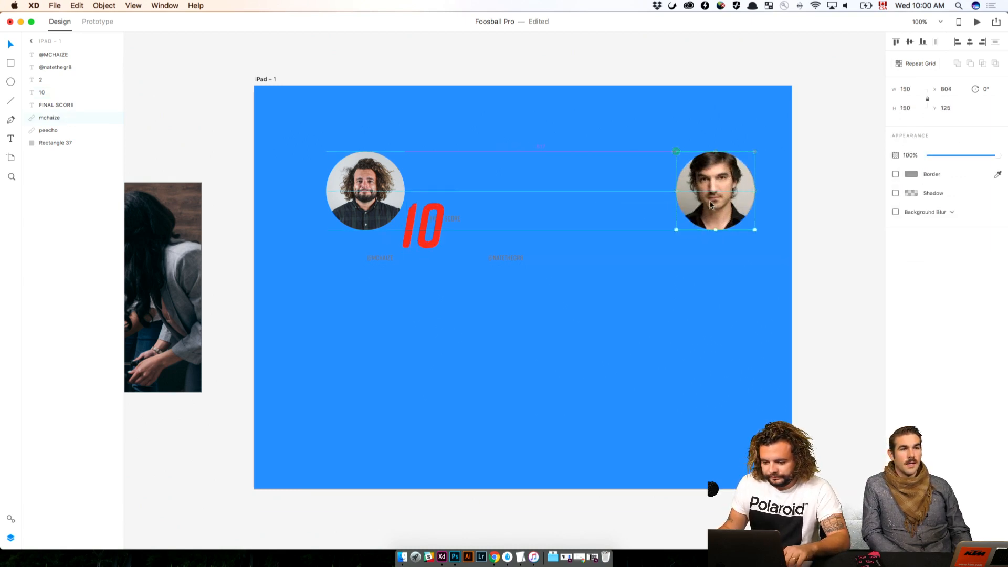
Set the handle nearest the first avatar to font size 24 and place it below that avatar at X 188, Y 309
click(380, 258)
mouse_move(391, 259)
mouse_down()
mouse_move(368, 258)
mouse_move(378, 259)
mouse_up()
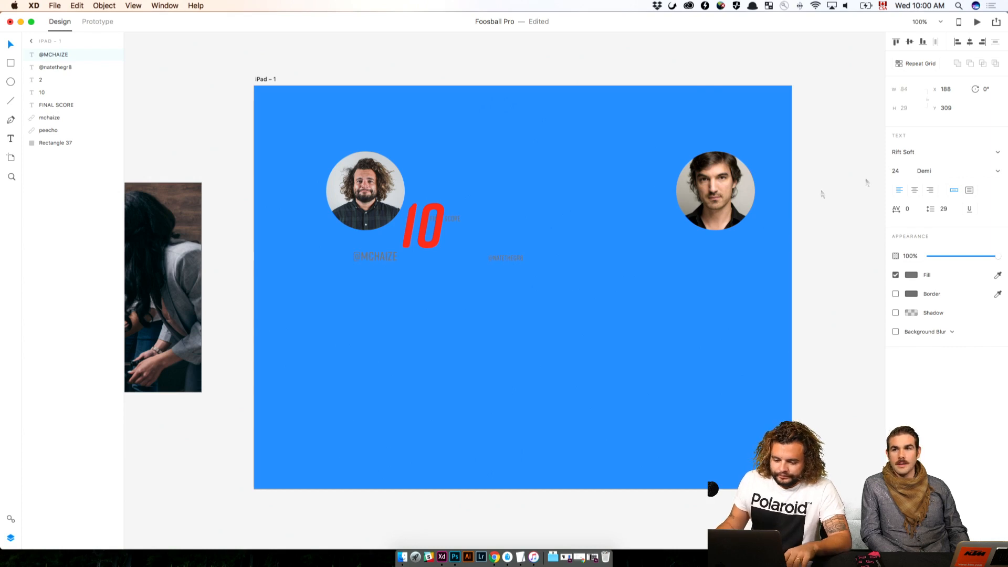
double_click(375, 259)
click(359, 256)
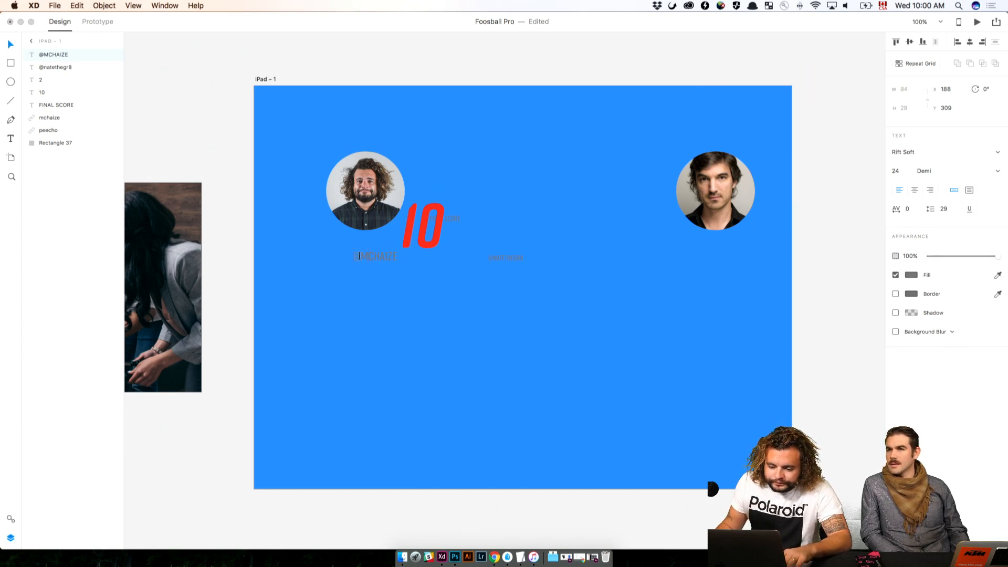
Delete the small handle in the middle and duplicate the enlarged handle below the second avatar at X 824, Y 309
double_click(522, 257)
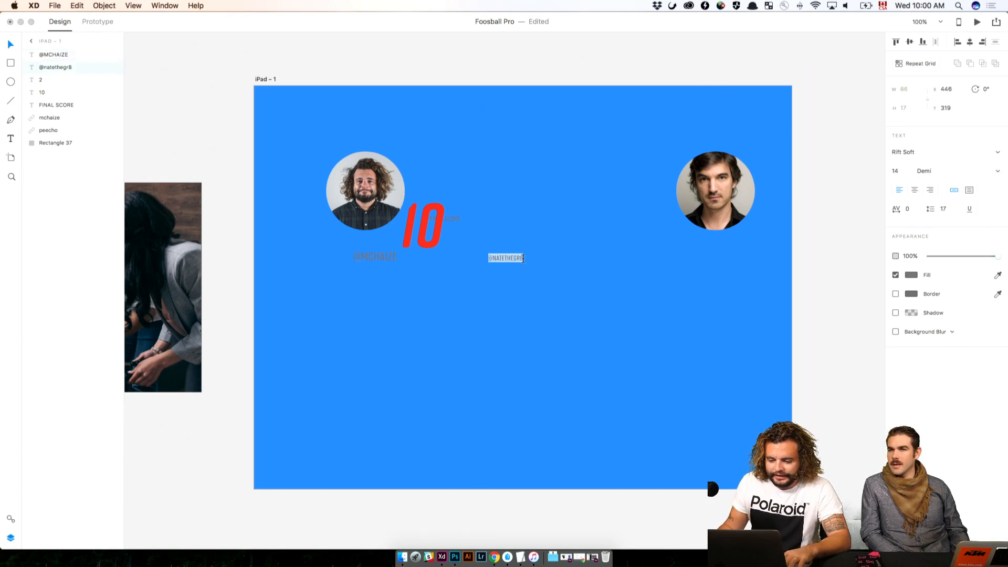
key(BackSpace)
key(Escape)
click(369, 259)
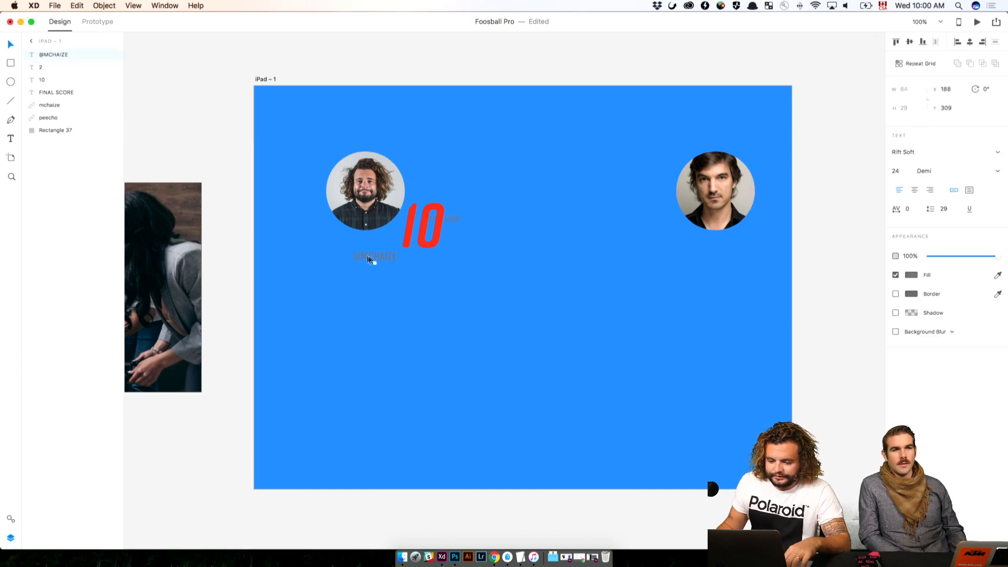
drag(370, 259, 704, 259)
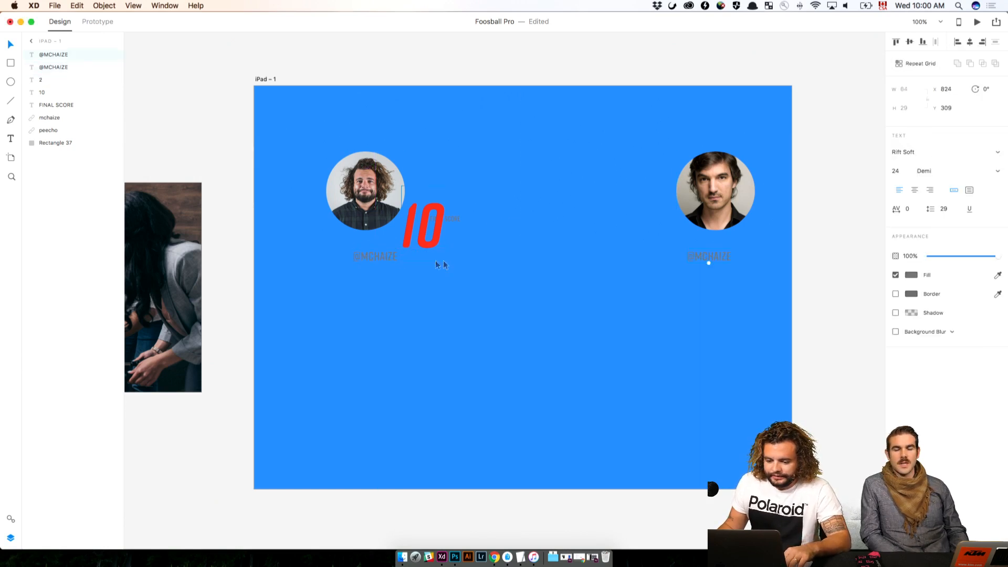
Replace the handle text below the first avatar with that player's own handle in capitals
double_click(364, 257)
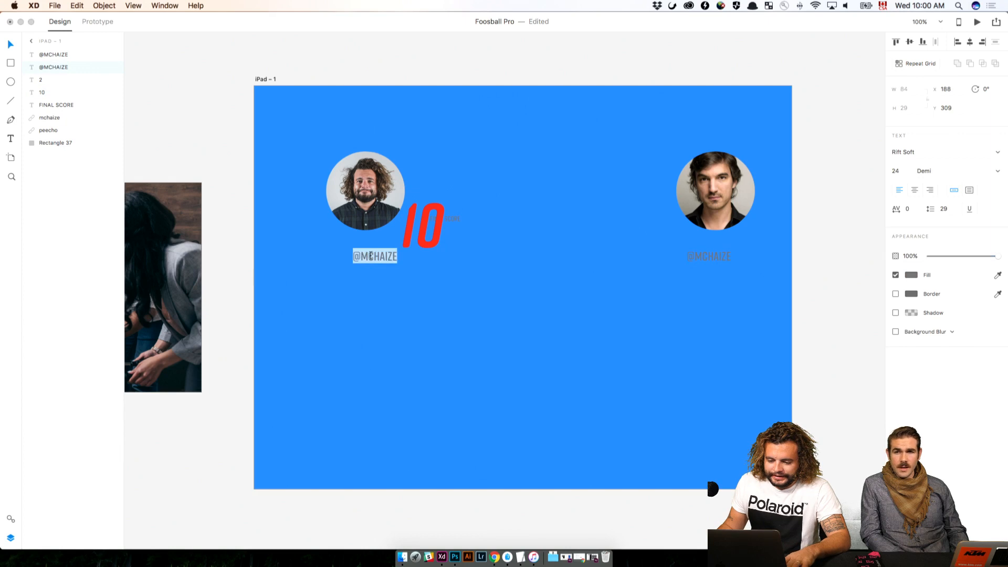
double_click(370, 256)
text(PE)
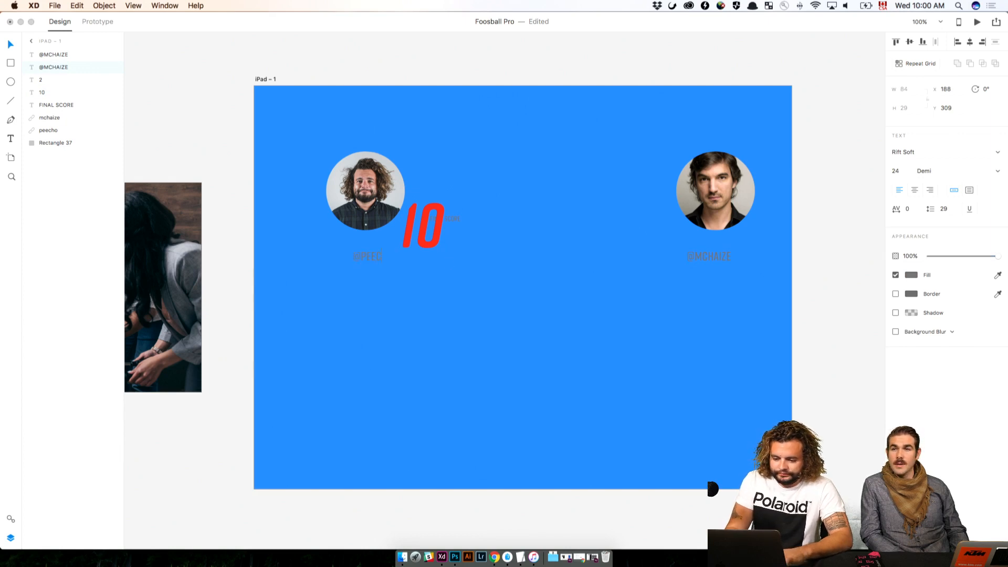
text(ECHO)
key(Escape)
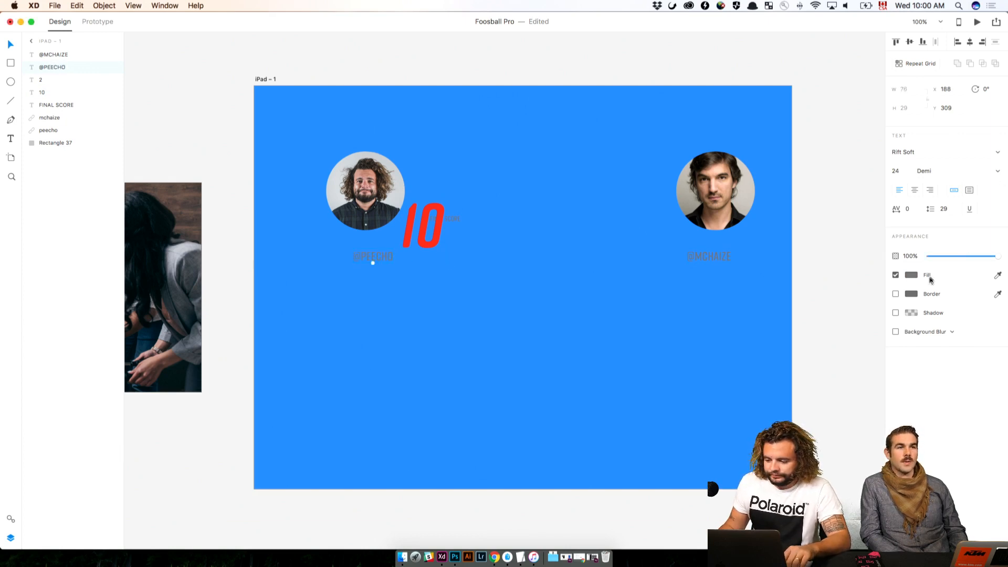
Set the fill of both player handles to white, #FFFFFF
click(909, 276)
drag(849, 240, 704, 169)
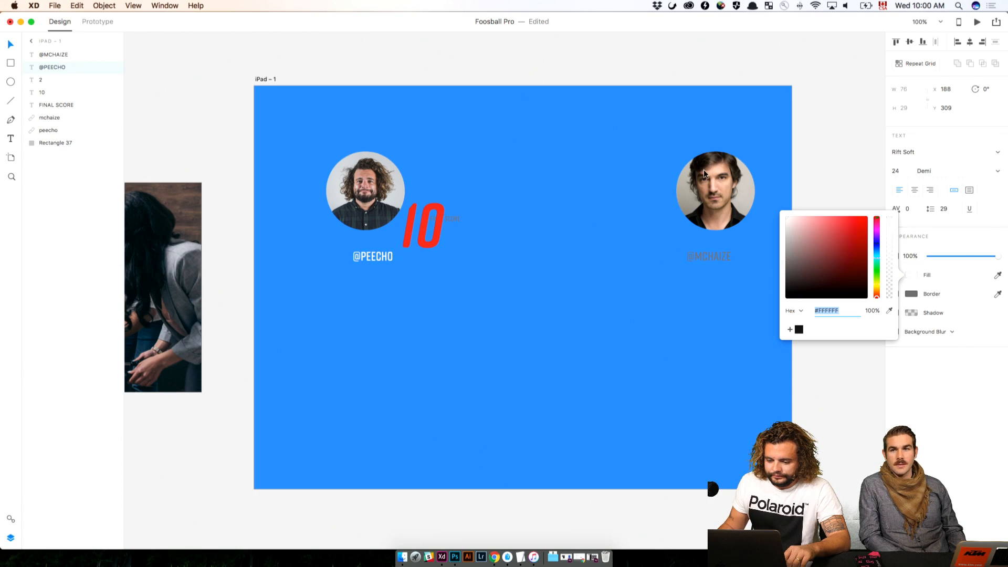
click(802, 140)
click(714, 251)
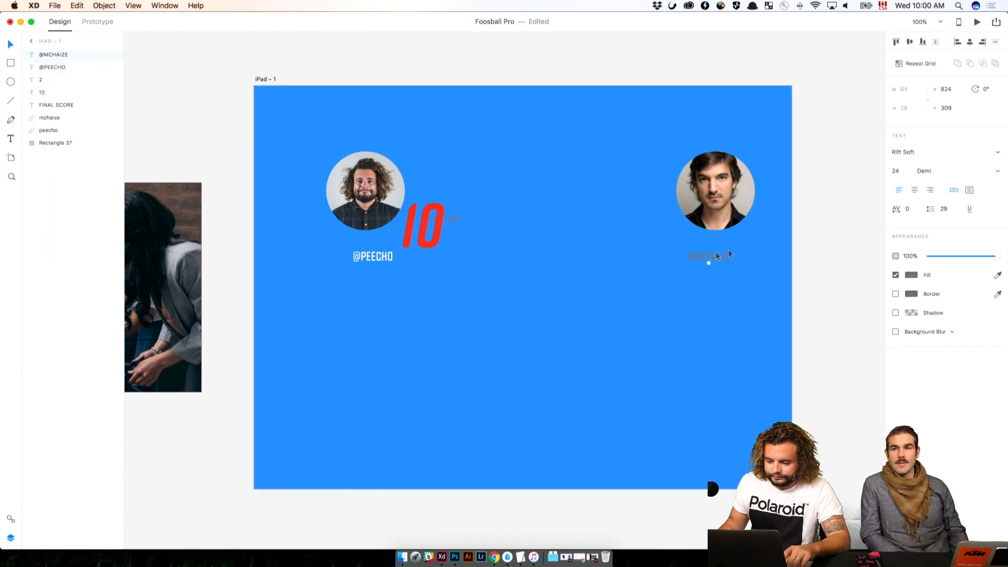
click(911, 275)
drag(833, 252, 709, 135)
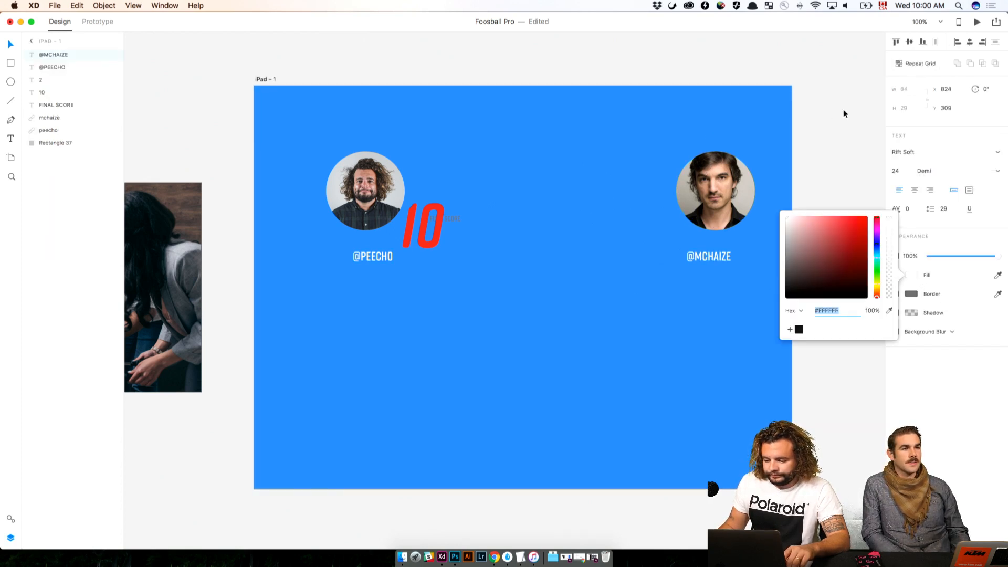
click(845, 113)
Move the second player's handle up slightly, centre it below the avatar and deselect it
click(722, 260)
drag(722, 261, 728, 254)
click(819, 242)
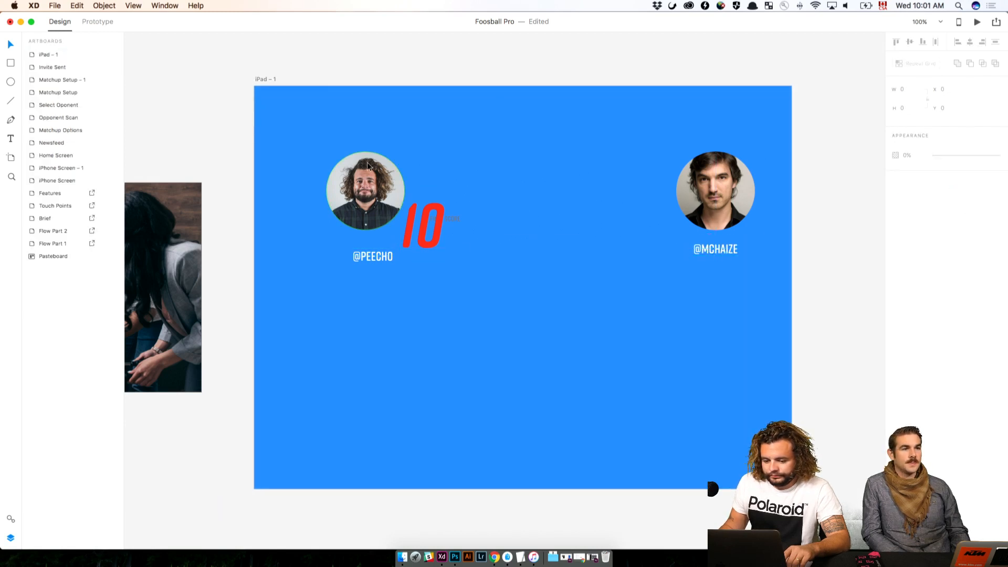
Change the iPad background rectangle's fill to dark grey #222222 and show the document assets
click(430, 112)
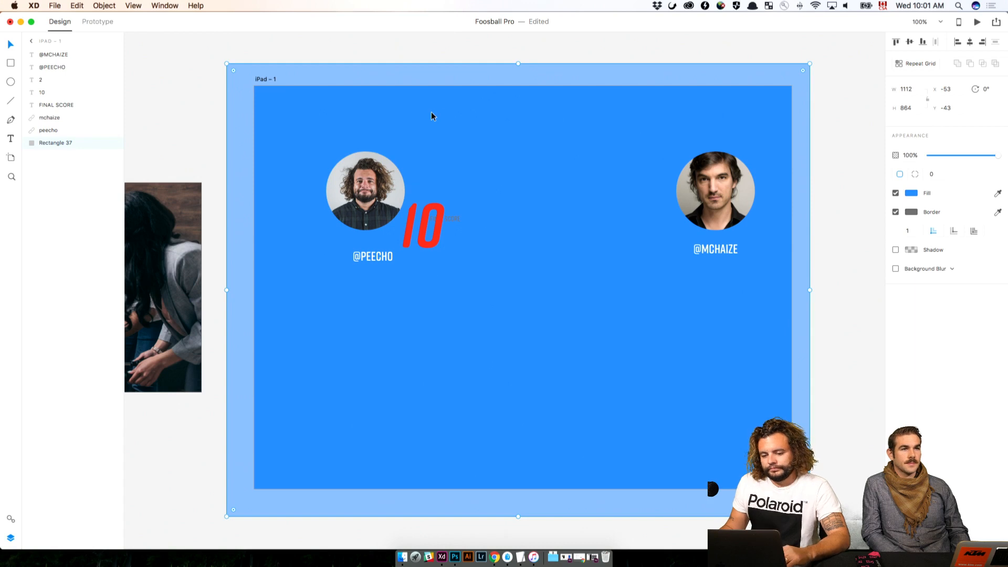
click(917, 193)
click(917, 193)
click(917, 193)
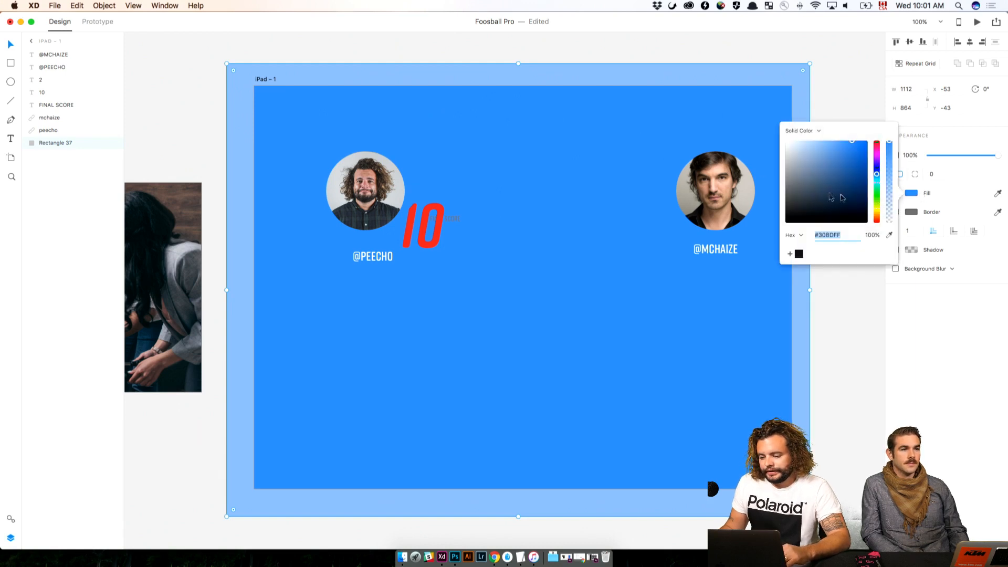
drag(837, 195, 757, 215)
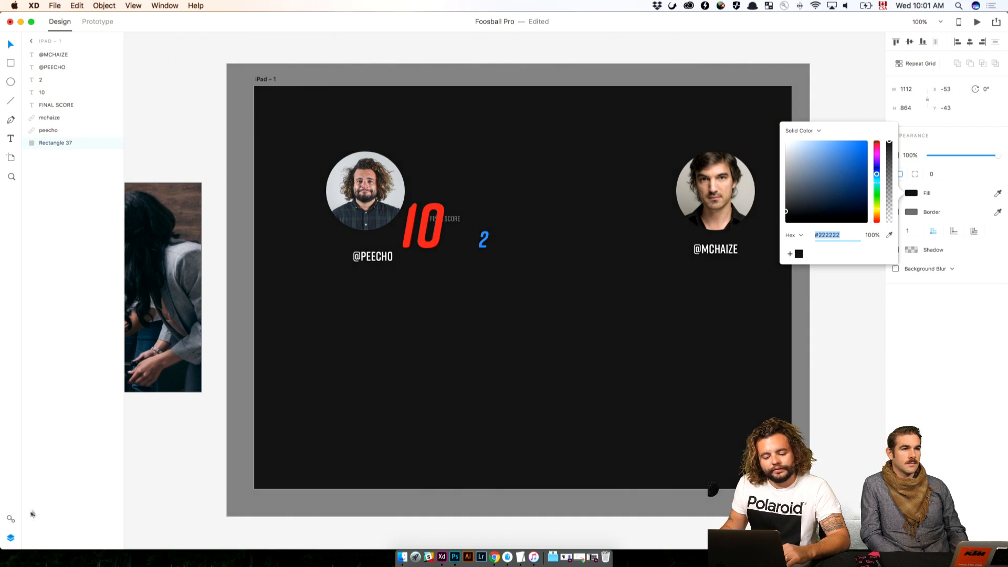
click(10, 518)
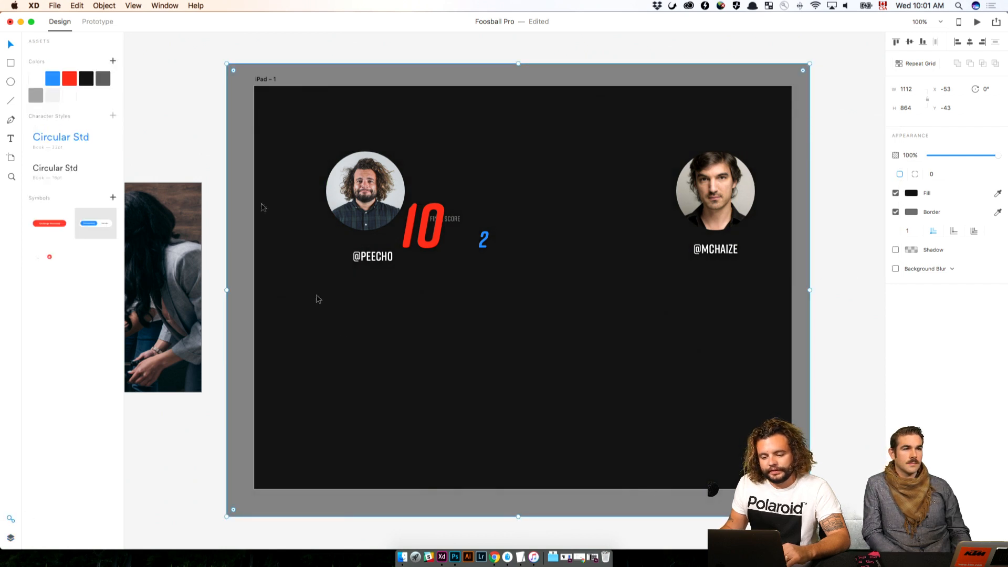
Try the saved black and dark grey colours as the fill of the iPad background rectangle, and undo the change
click(86, 78)
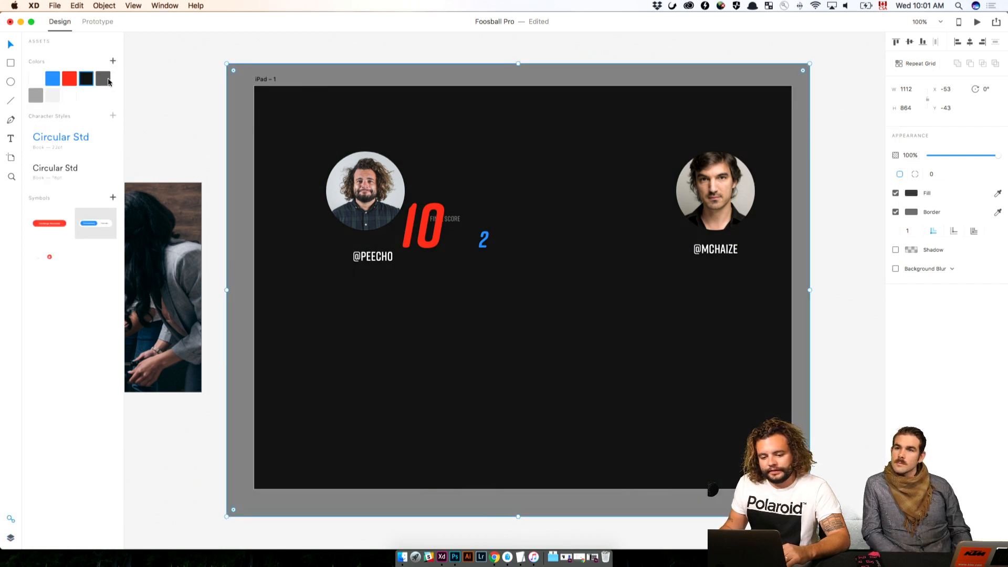
click(104, 79)
key(super+z)
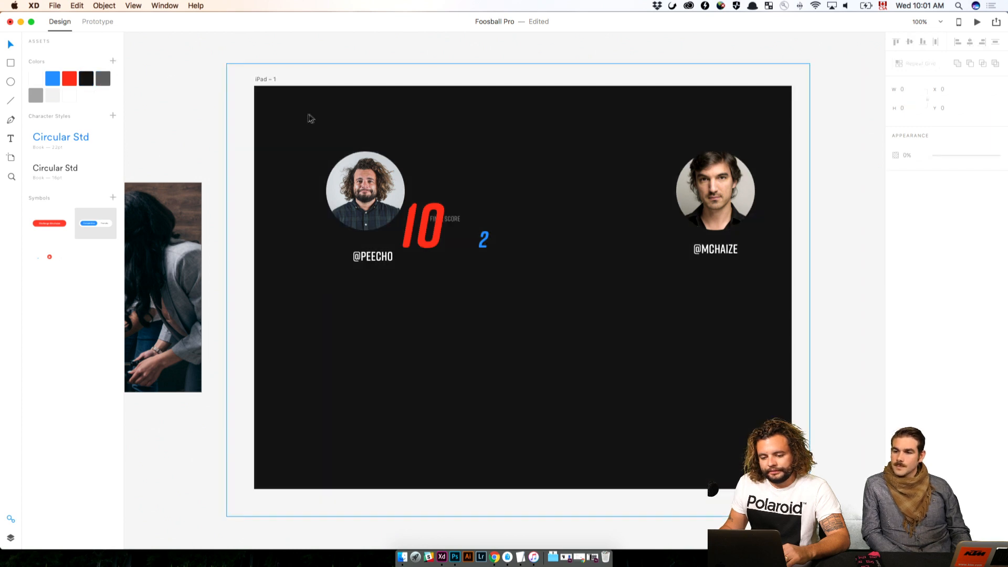
Resize the background rectangle to about 1039 × 780 so it only slightly overlaps every edge of the iPad artboard
drag(519, 65, 518, 83)
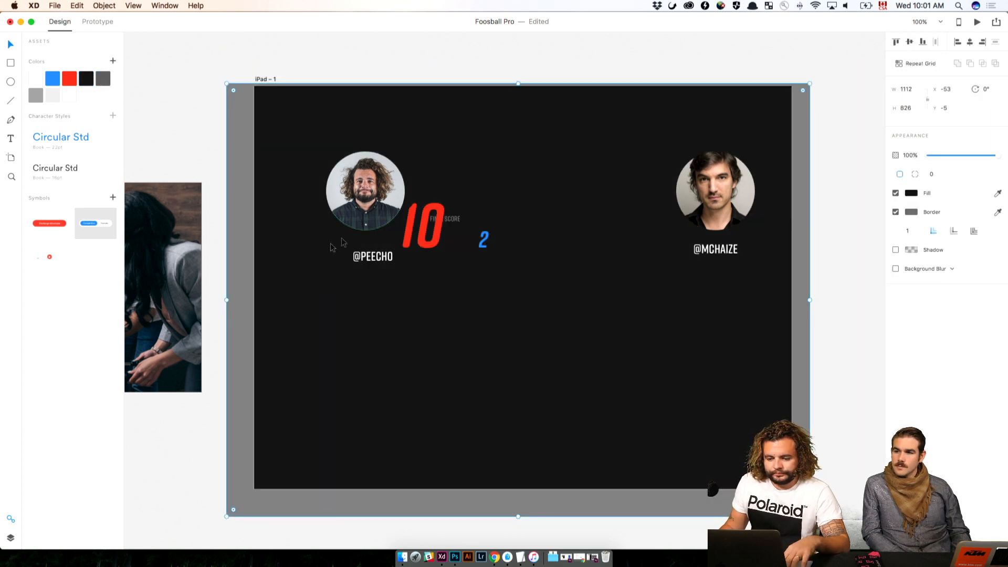
drag(227, 303, 249, 297)
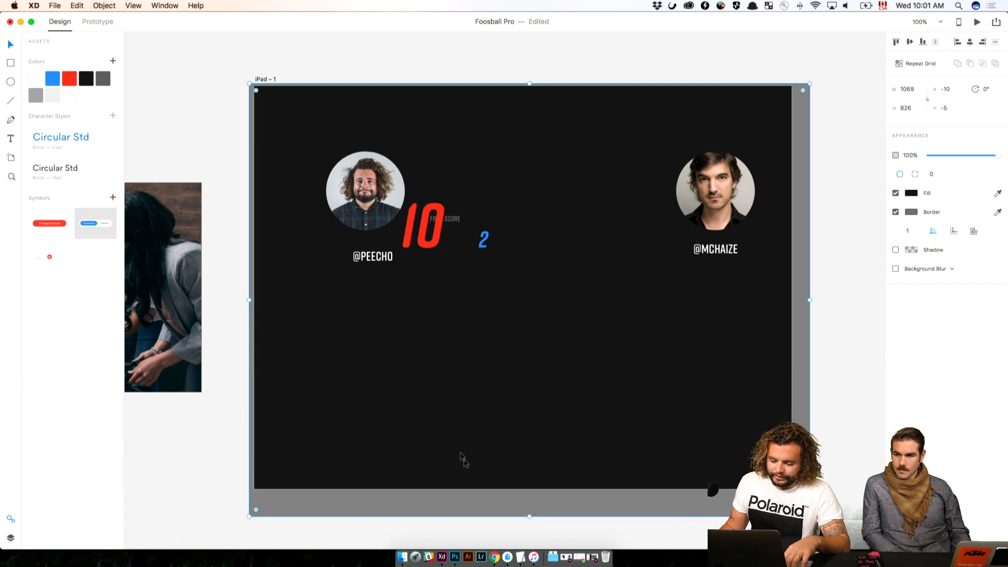
drag(530, 515, 530, 493)
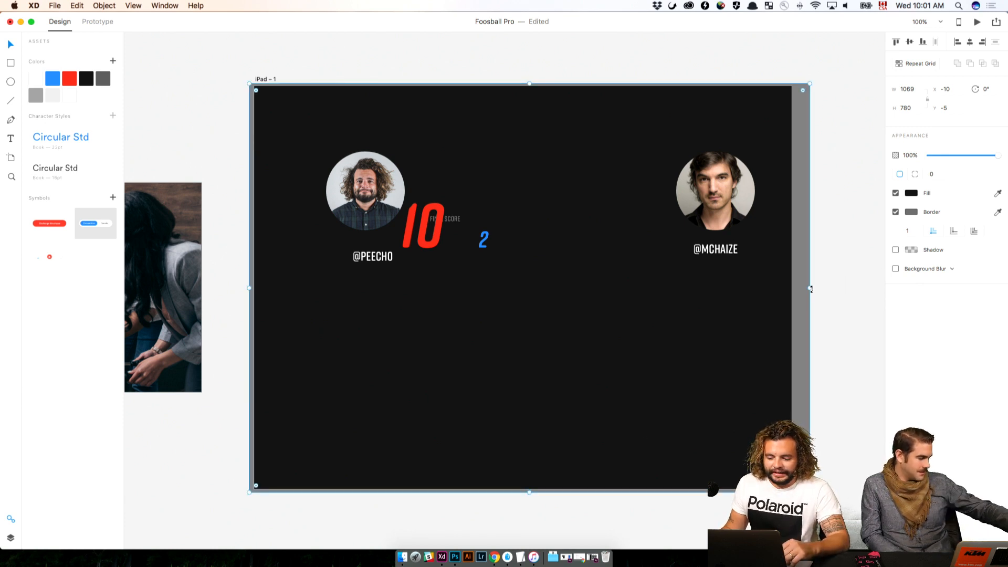
drag(810, 288, 794, 288)
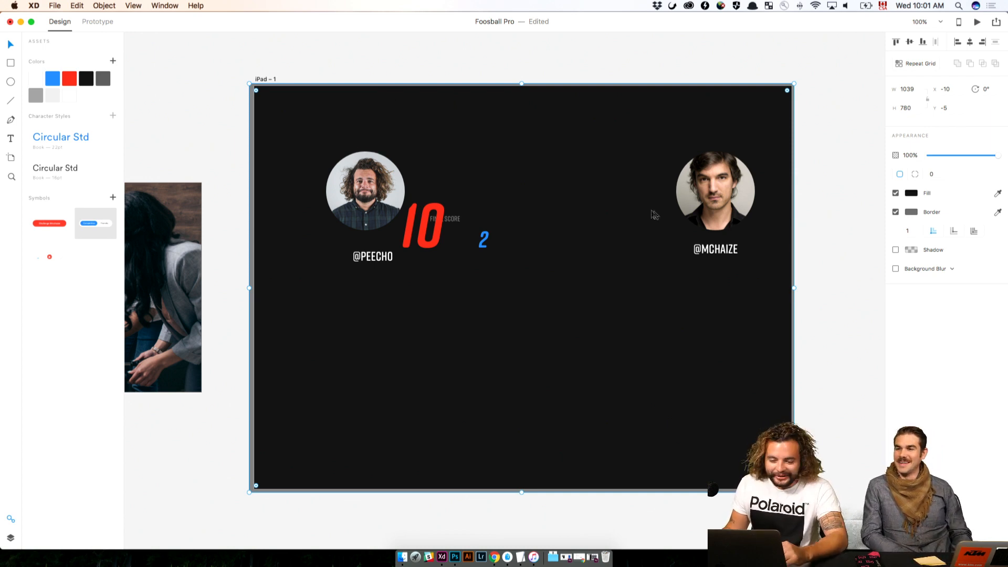
Move the FINAL SCORE label to the top of the artboard, set its font size to 32 and centre it horizontally
click(457, 219)
drag(458, 223, 536, 134)
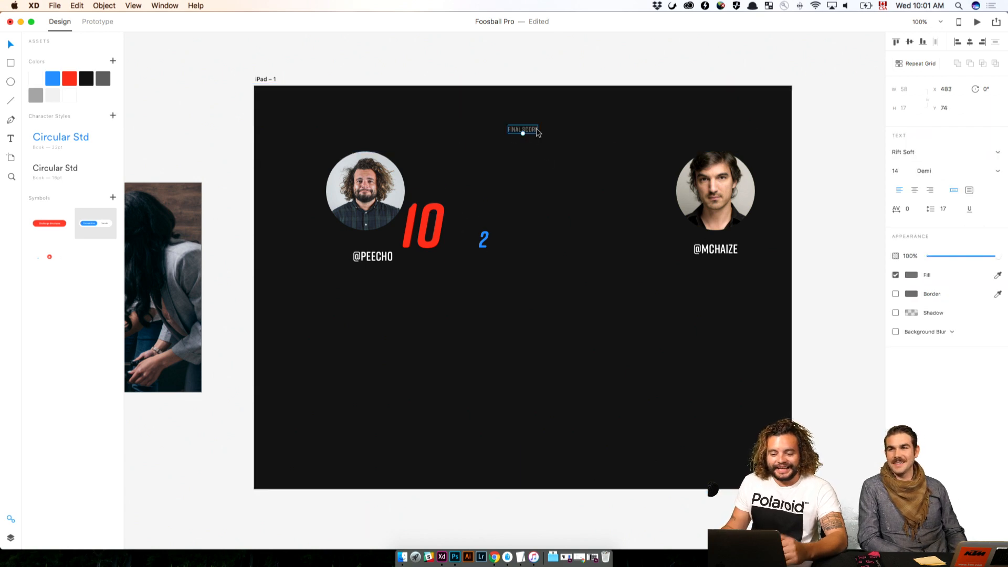
click(901, 169)
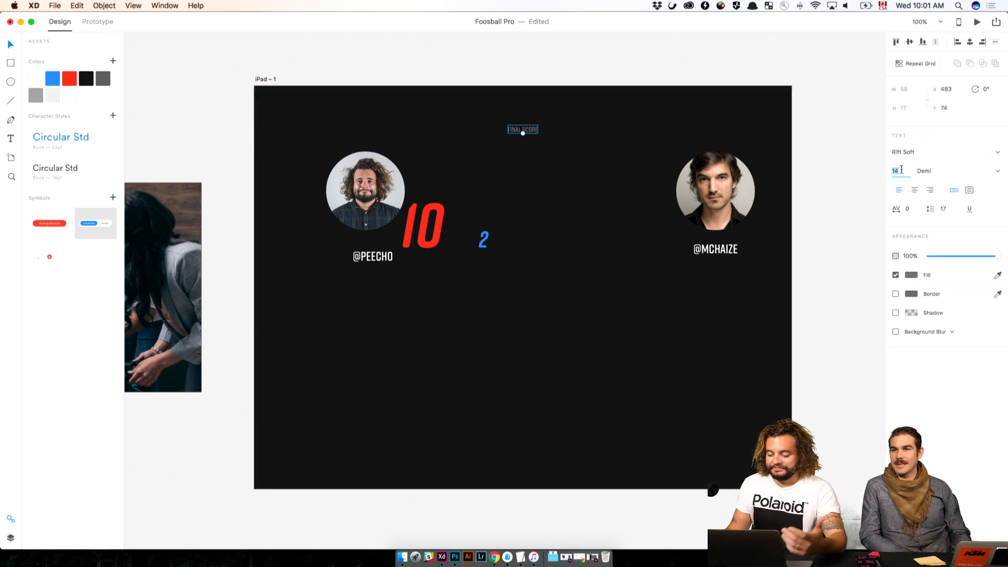
text(32)
key(Return)
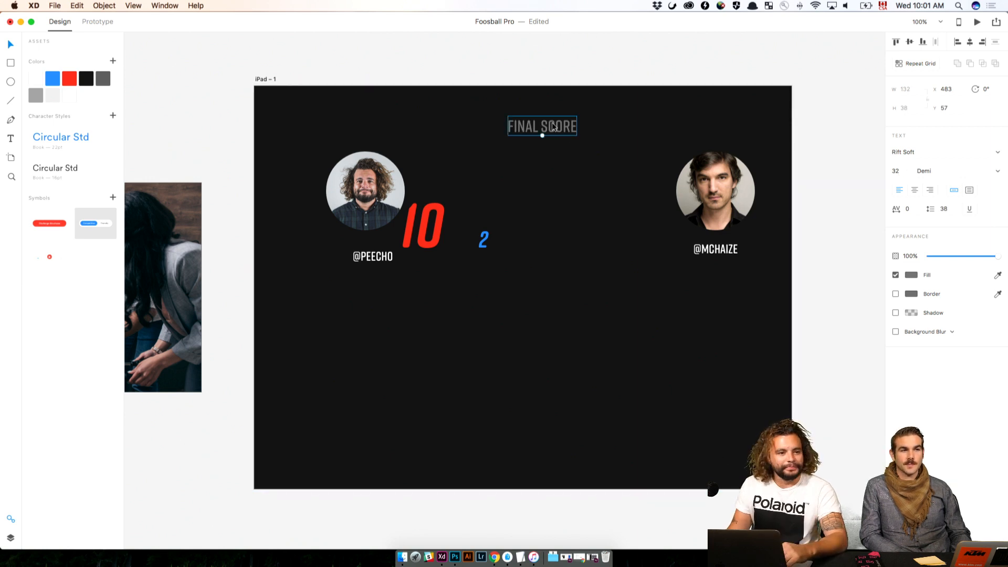
drag(550, 124, 531, 125)
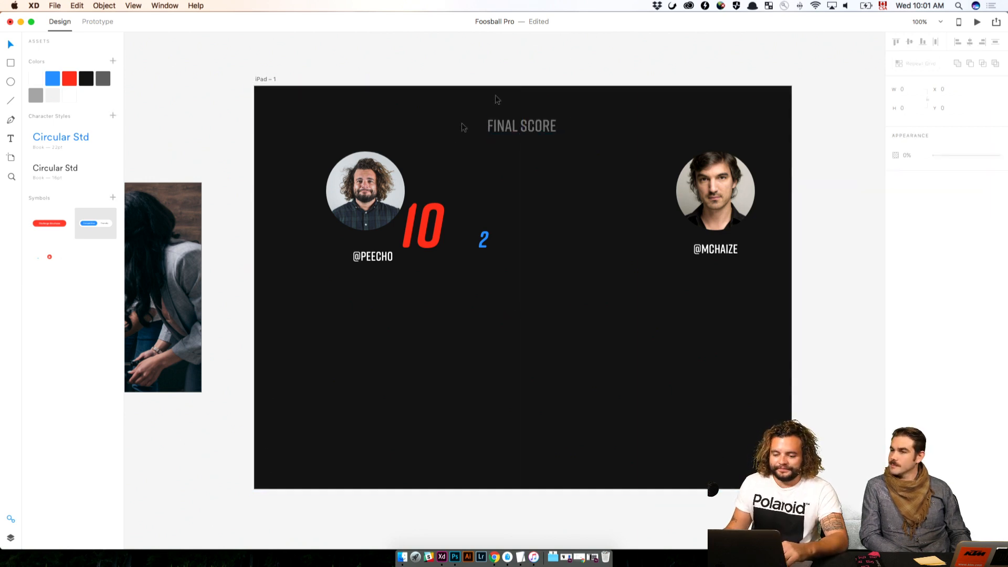
Give the first avatar a blue border of width 5 and move the red 10 score right beside it
click(372, 177)
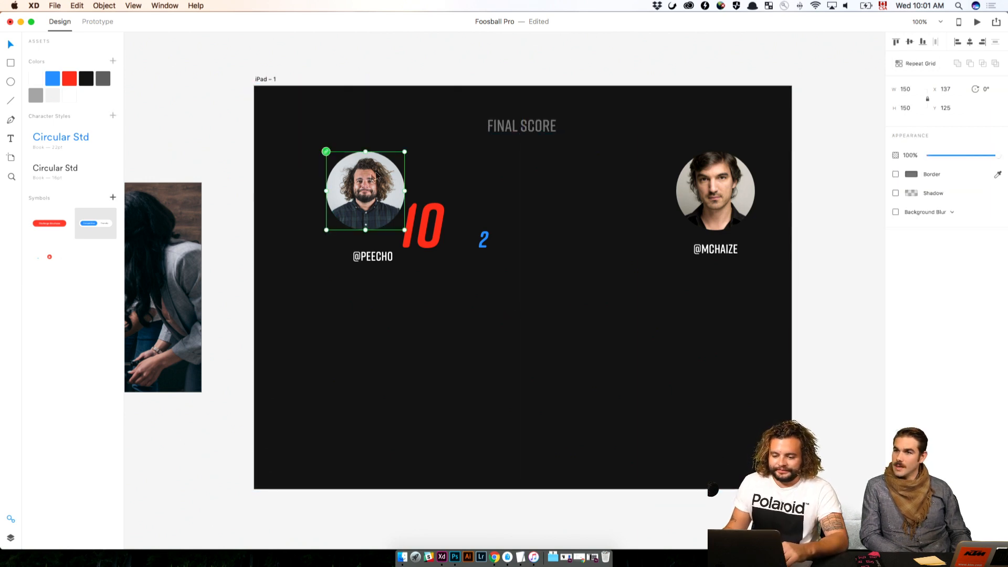
right_click(51, 76)
click(89, 97)
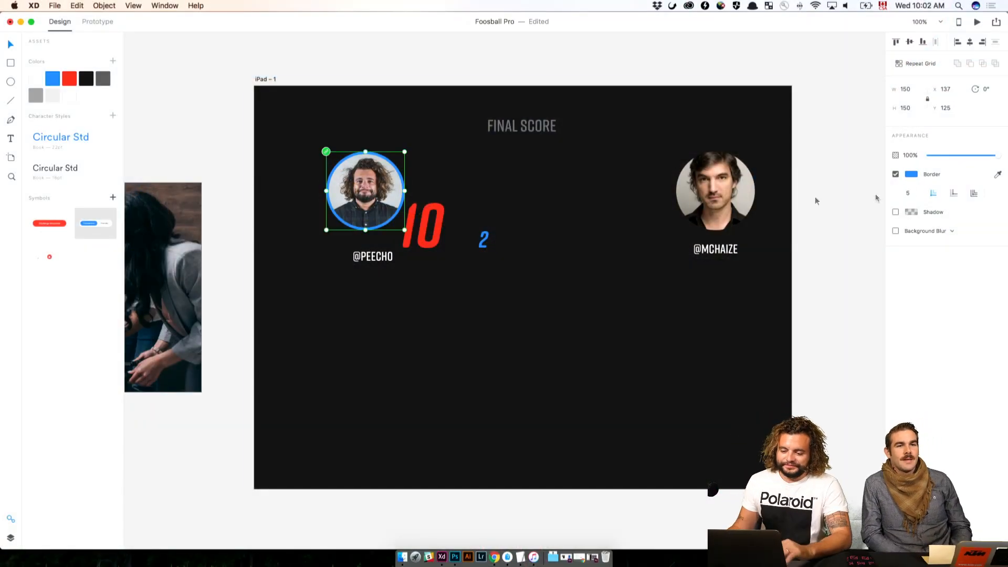
drag(422, 227, 440, 192)
Apply the saved red colour as the second avatar's border
click(741, 199)
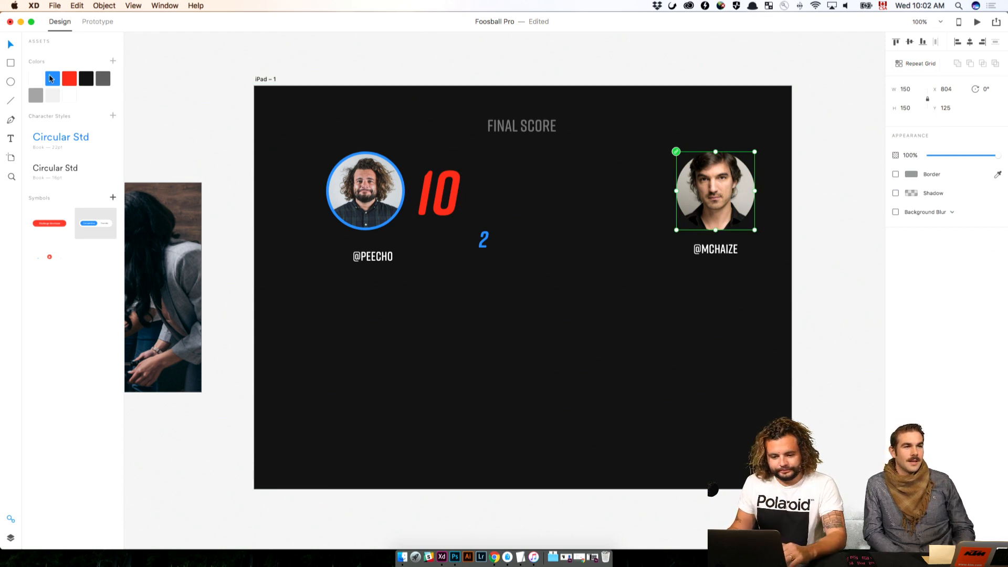
right_click(71, 76)
click(104, 100)
click(405, 203)
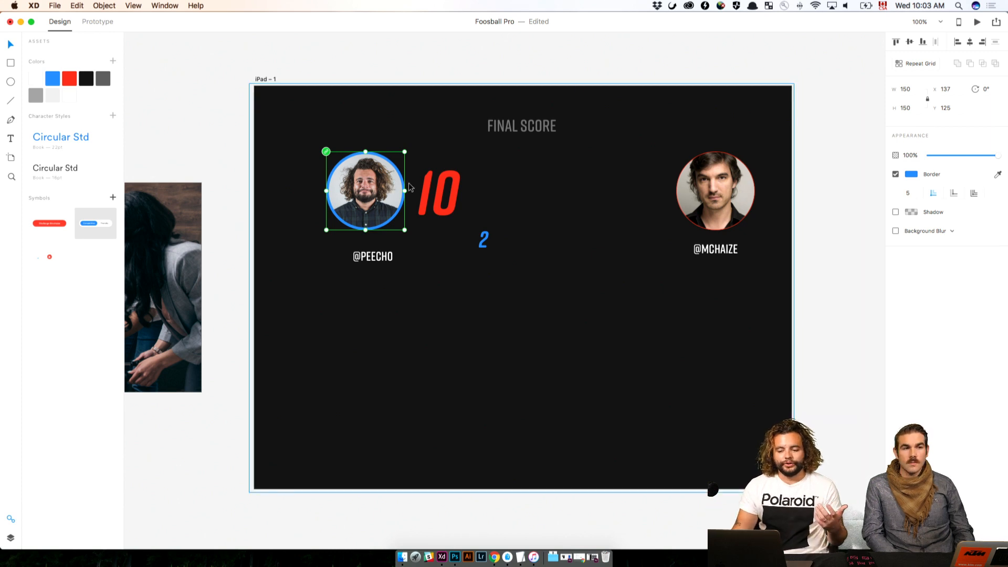
Move the small blue 2 down into the empty area and set the large 10's fill to the saved blue
click(456, 174)
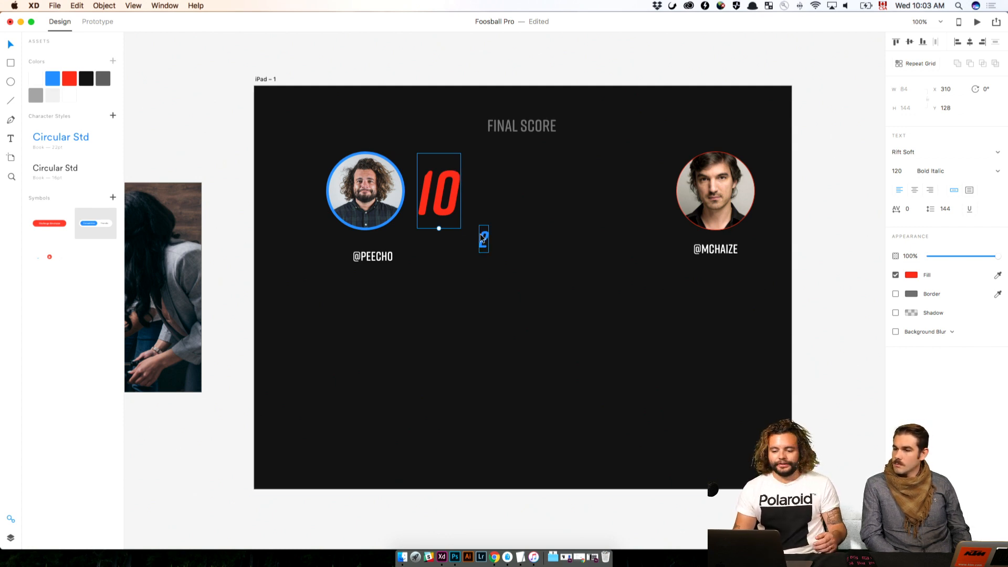
drag(482, 239, 464, 362)
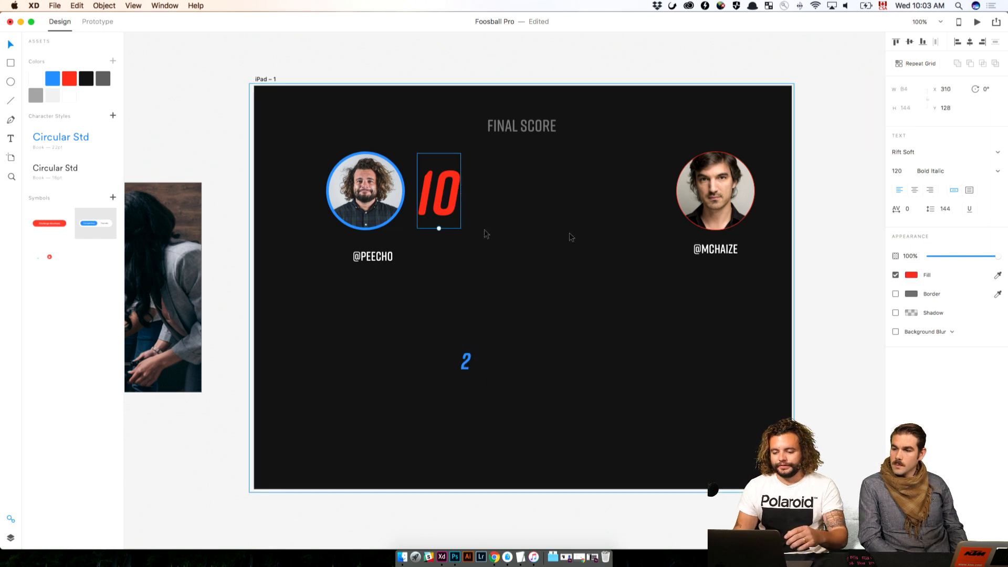
click(53, 79)
click(470, 210)
Change the score beside the first avatar to 3
click(426, 200)
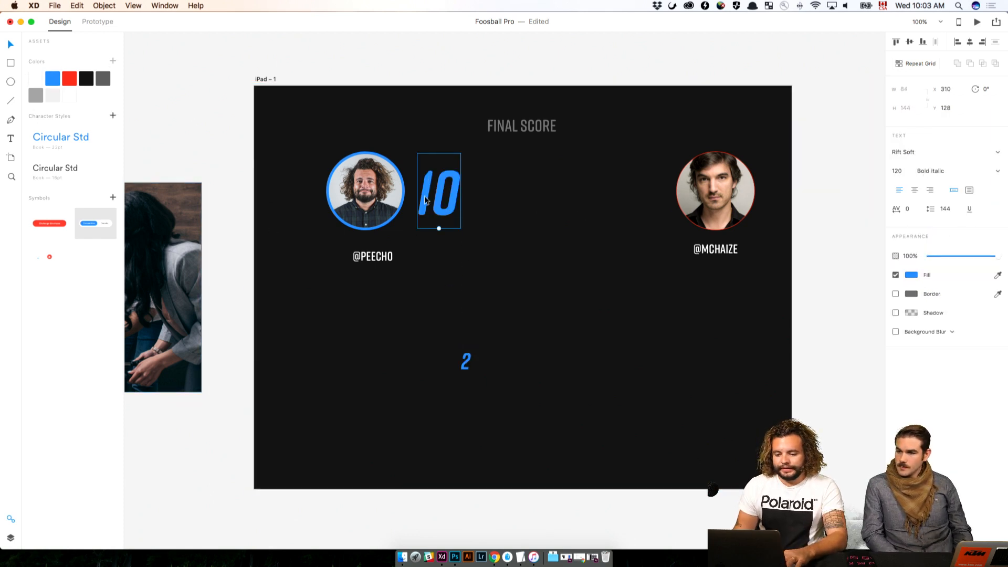
double_click(426, 200)
text(3)
key(Escape)
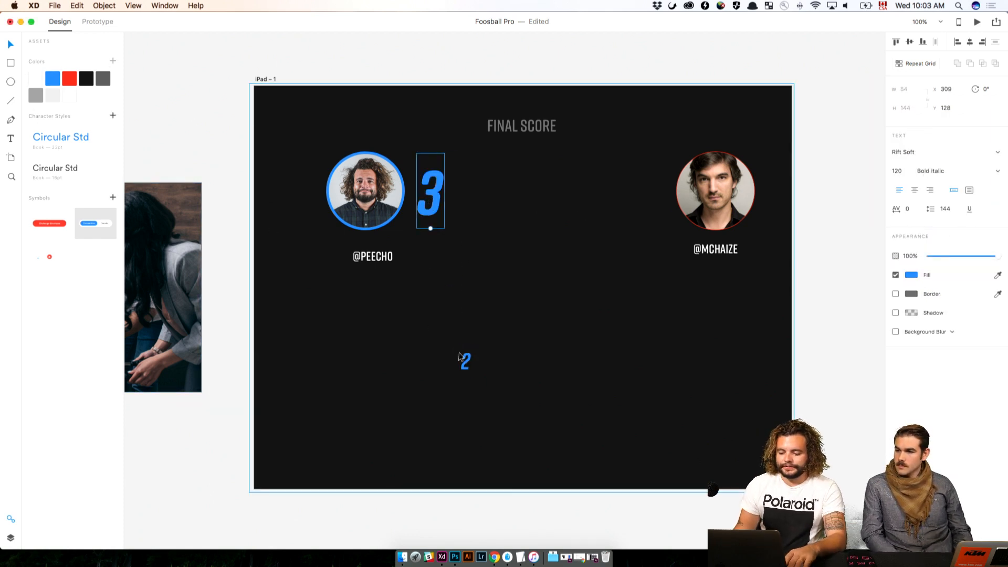
Set the second avatar's red border to the same width of 5 as the first avatar's border
click(372, 205)
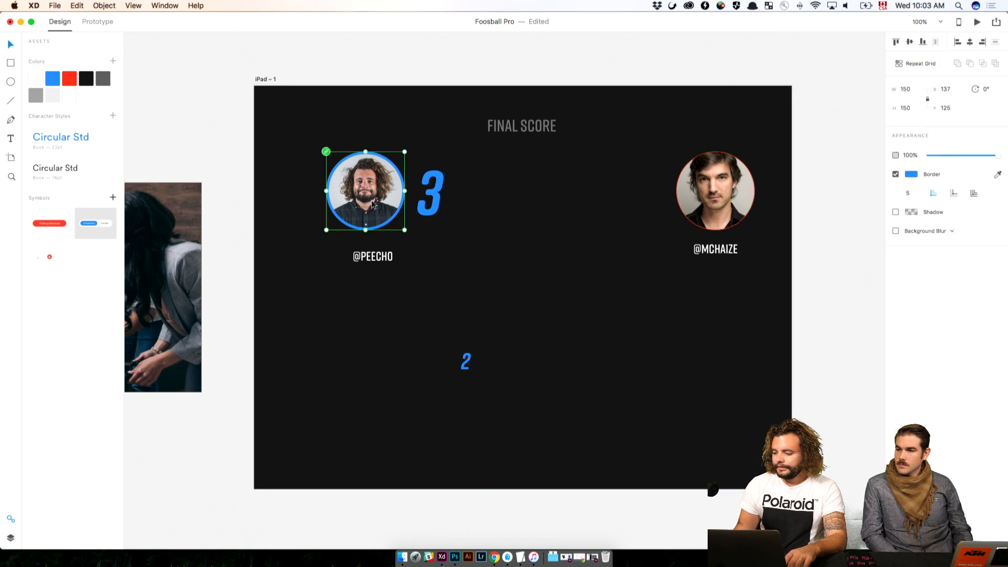
click(748, 167)
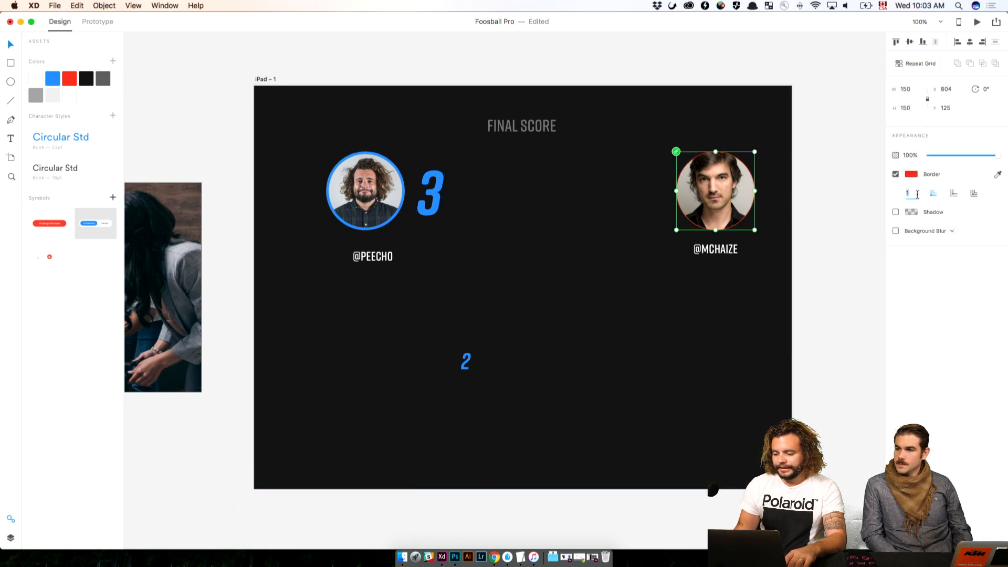
key(Return)
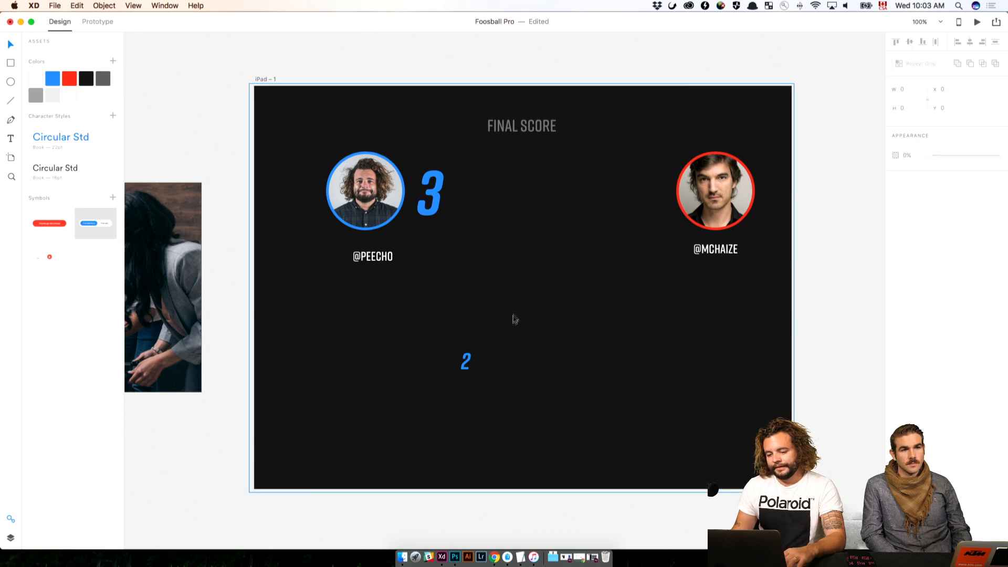
Copy the first player's score beside the second avatar as a red 2, and delete the leftover small blue 2
alt+drag(430, 193, 629, 197)
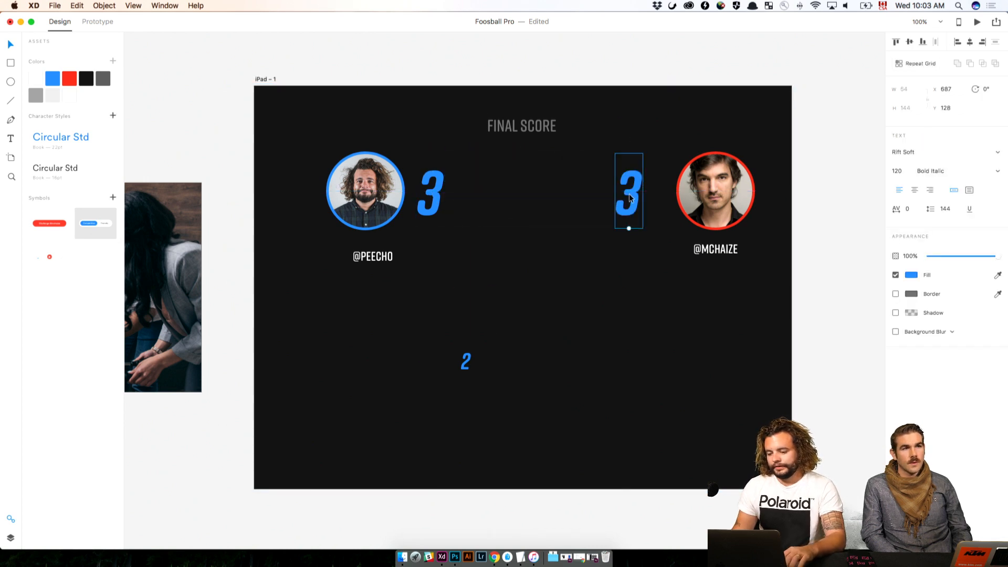
double_click(629, 193)
text(2)
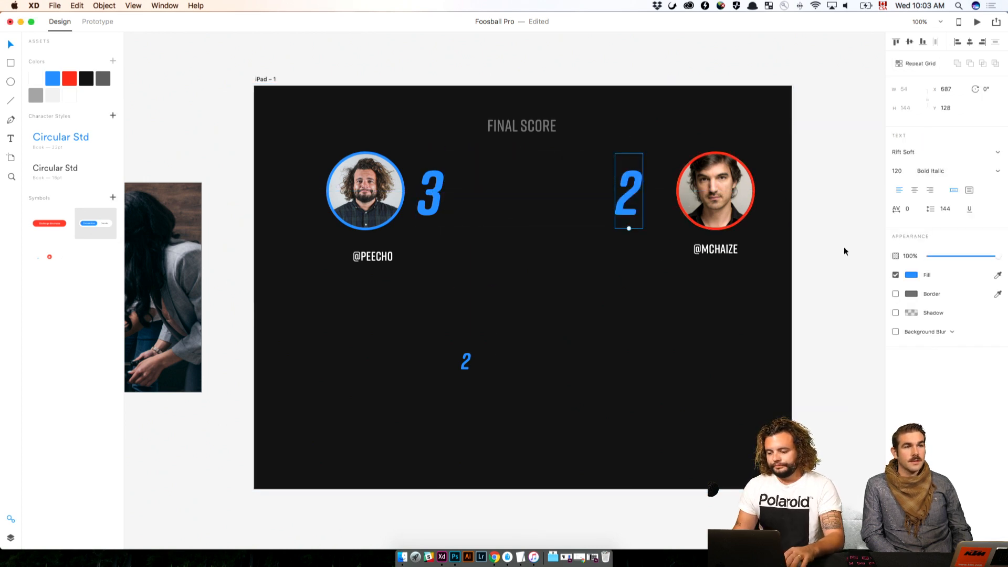
click(76, 78)
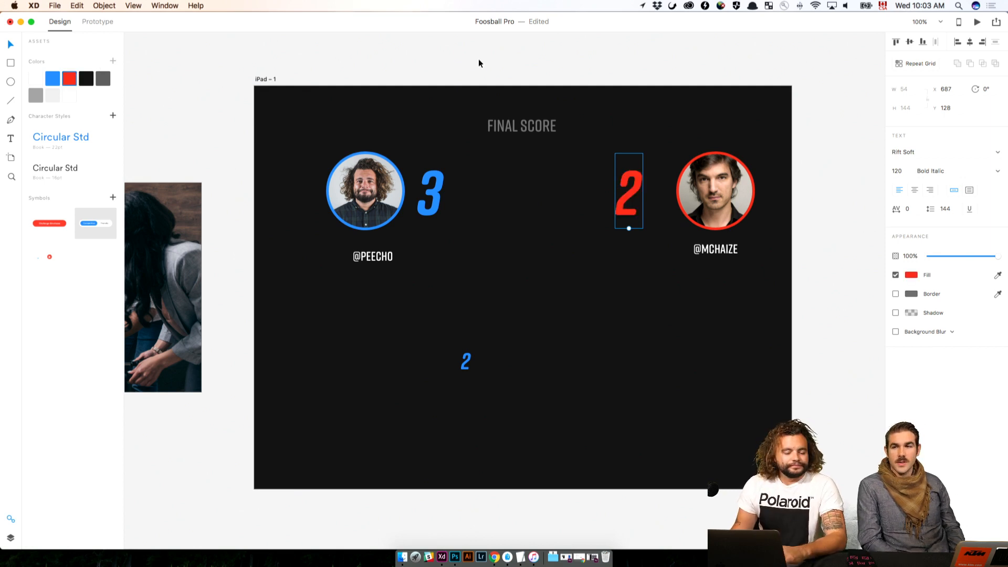
click(544, 66)
click(465, 361)
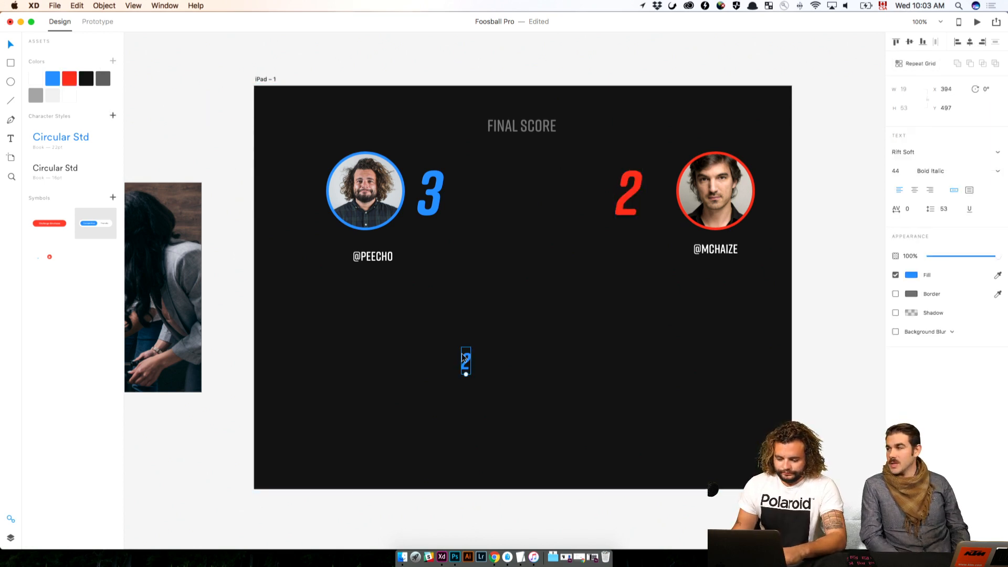
key(Delete)
click(532, 126)
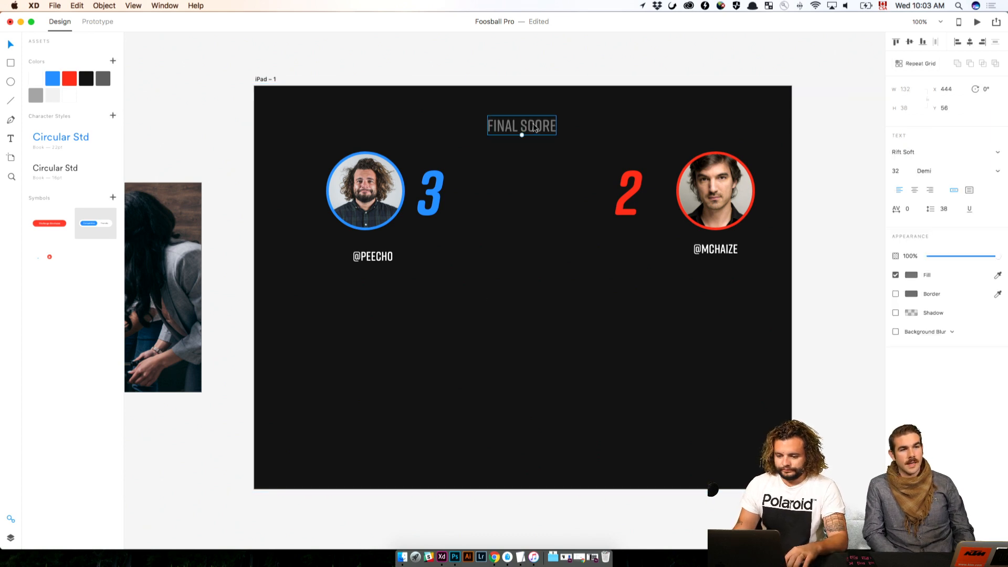
drag(534, 124, 547, 217)
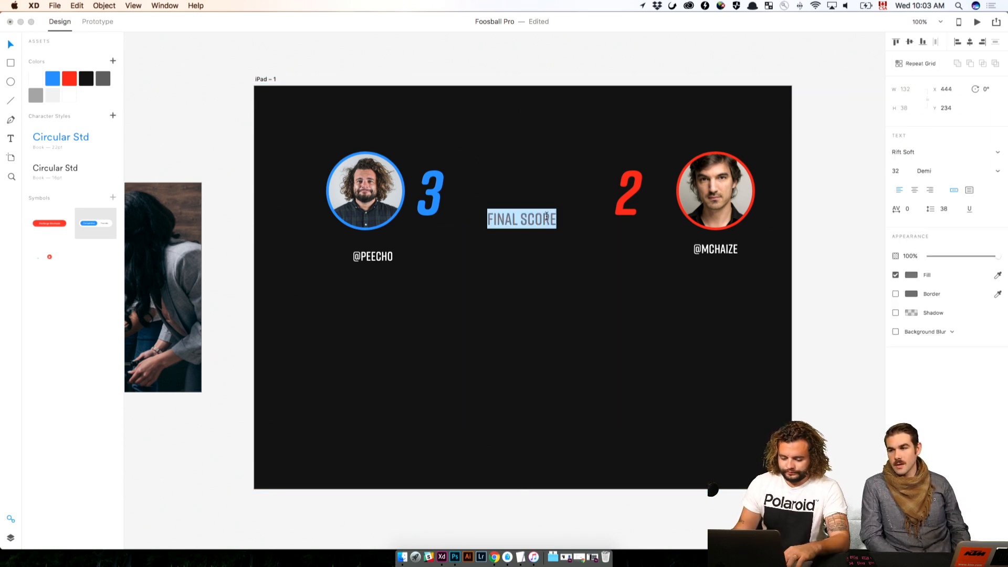
key(cmd+z)
Duplicate the FINAL SCORE label between the two scores and change the copy's text to V.S
click(537, 131)
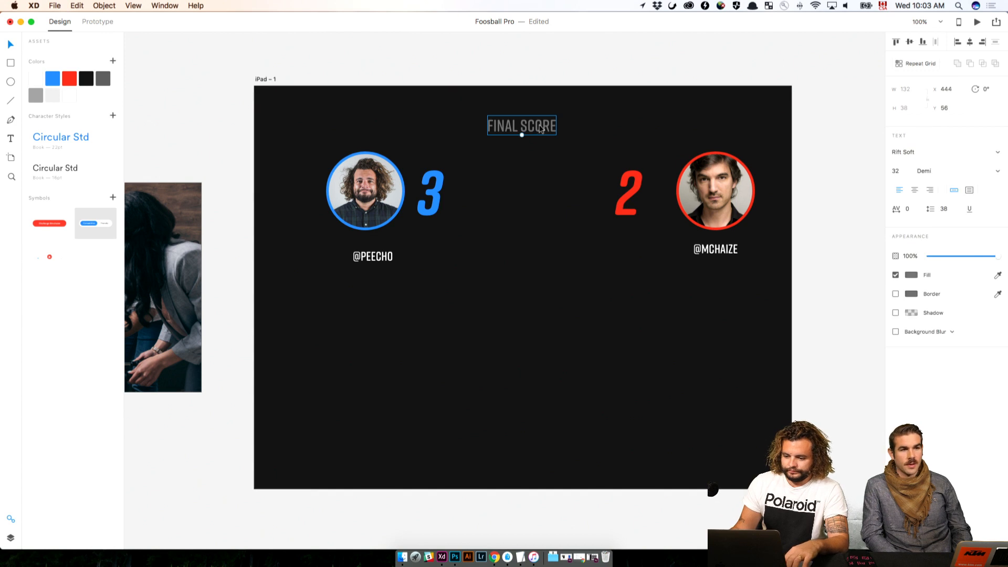
drag(539, 128, 543, 199)
double_click(543, 198)
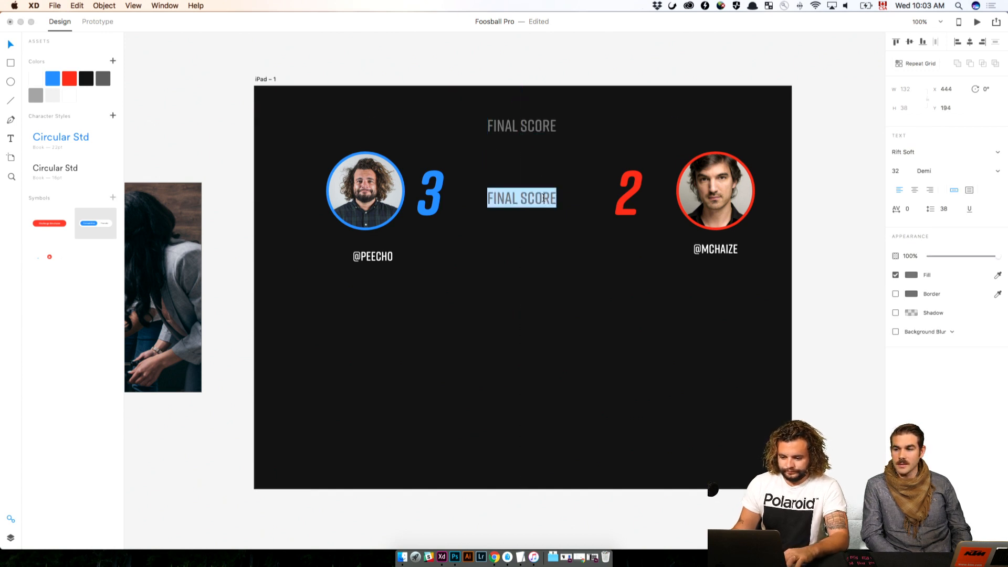
text(V'S)
key(BackSpace)
key(BackSpace)
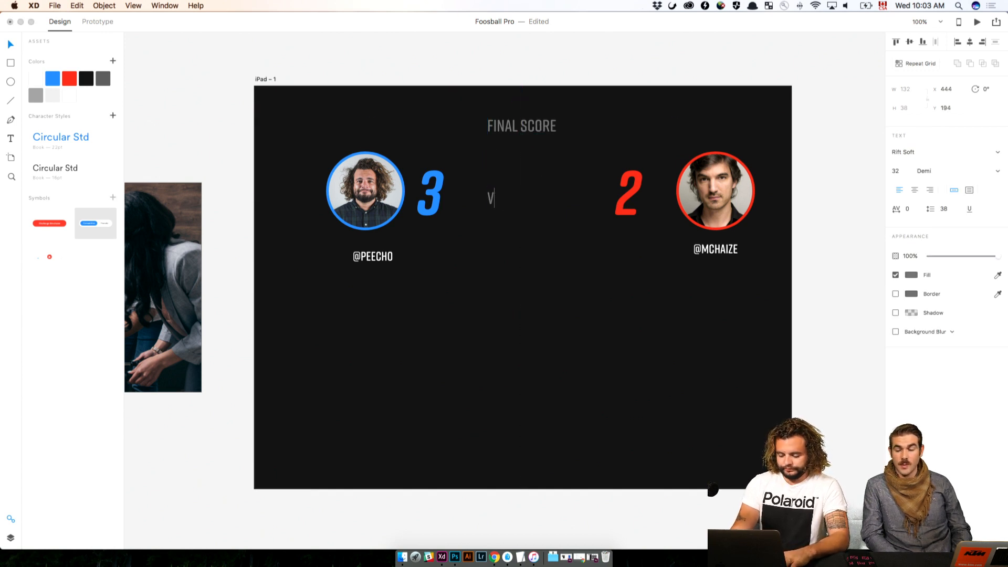
text(.S)
key(Escape)
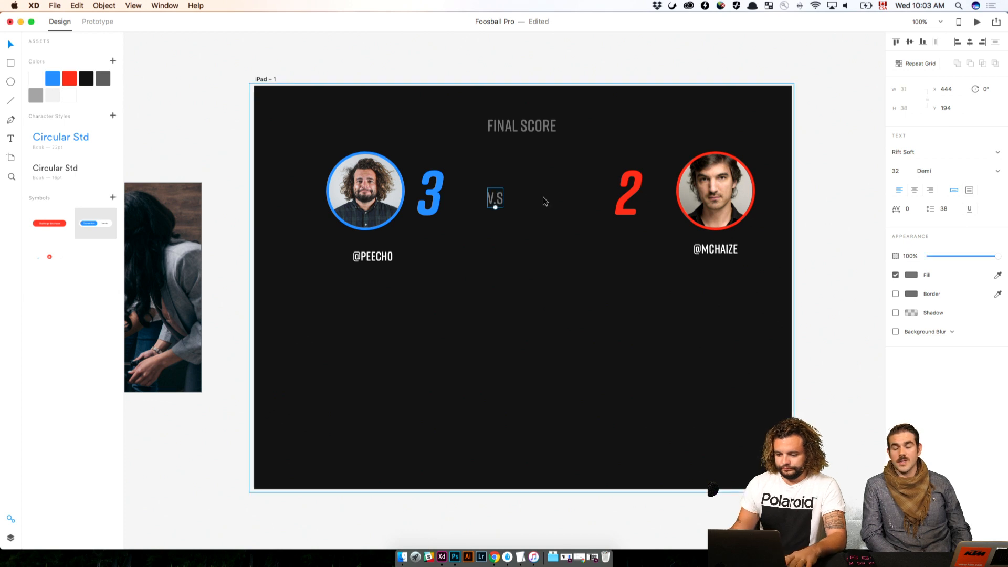
Centre the V.S text horizontally on the artboard and move it up to Y 181, level with the avatars
click(970, 41)
click(840, 187)
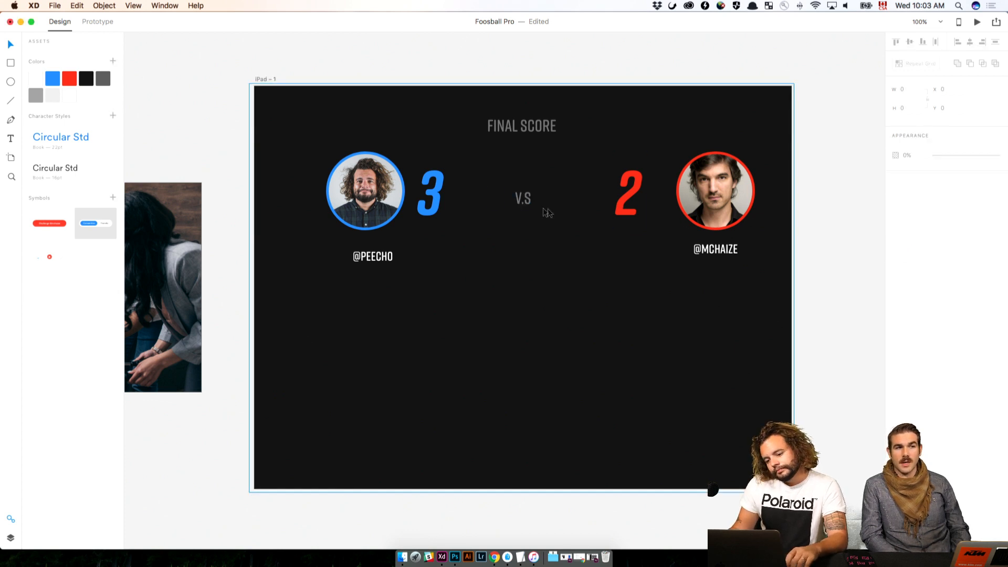
drag(527, 204, 526, 198)
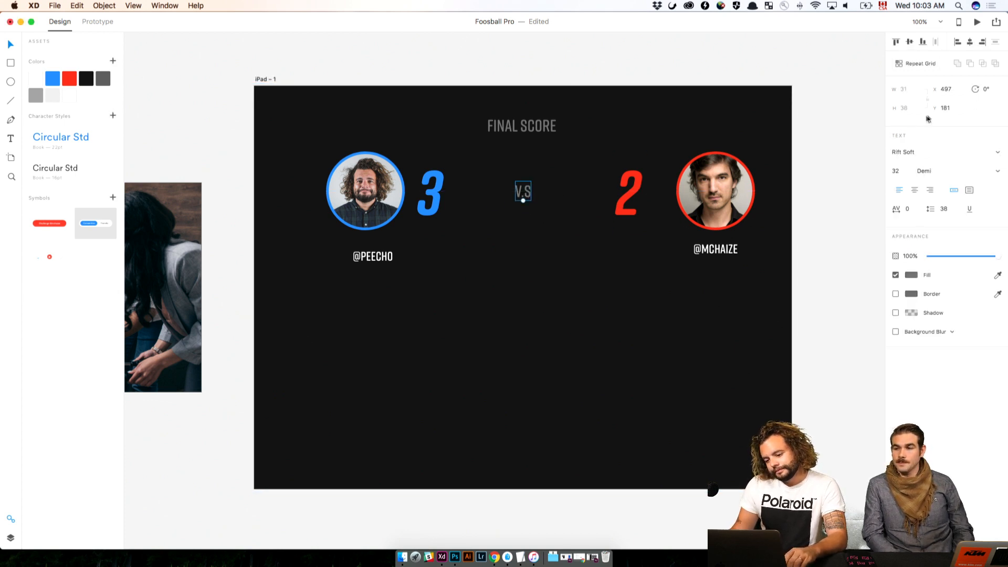
click(789, 147)
drag(822, 160, 388, 279)
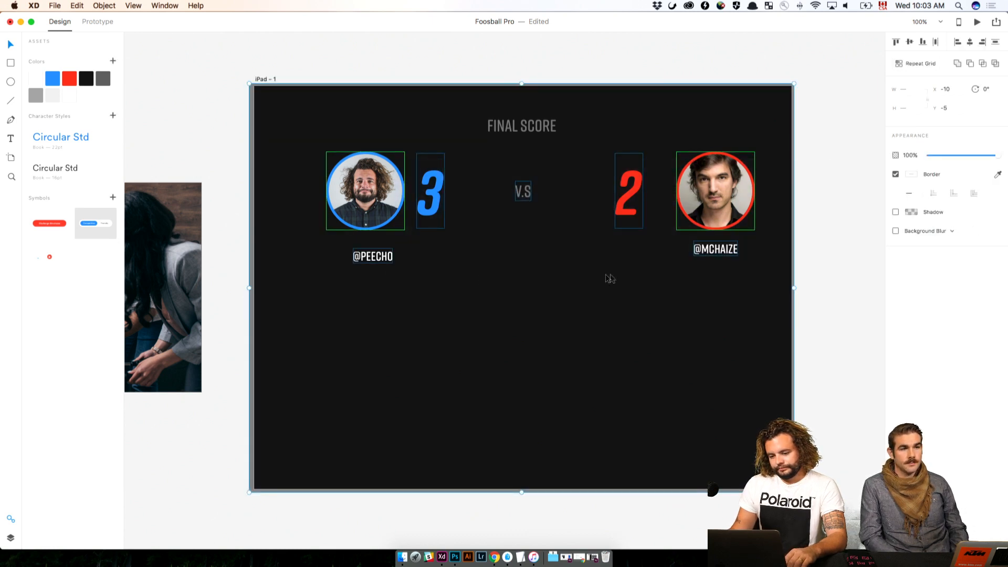
click(821, 263)
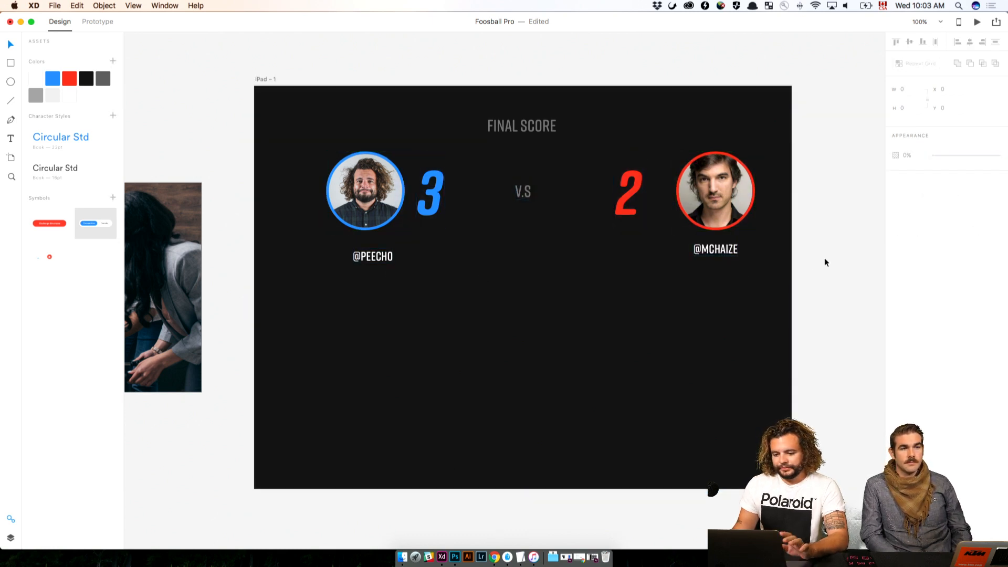
Move both avatars, scores and handles together with the V.S text down the artboard to X 135, Y 269
drag(790, 187, 801, 191)
key(super+z)
drag(840, 164, 362, 257)
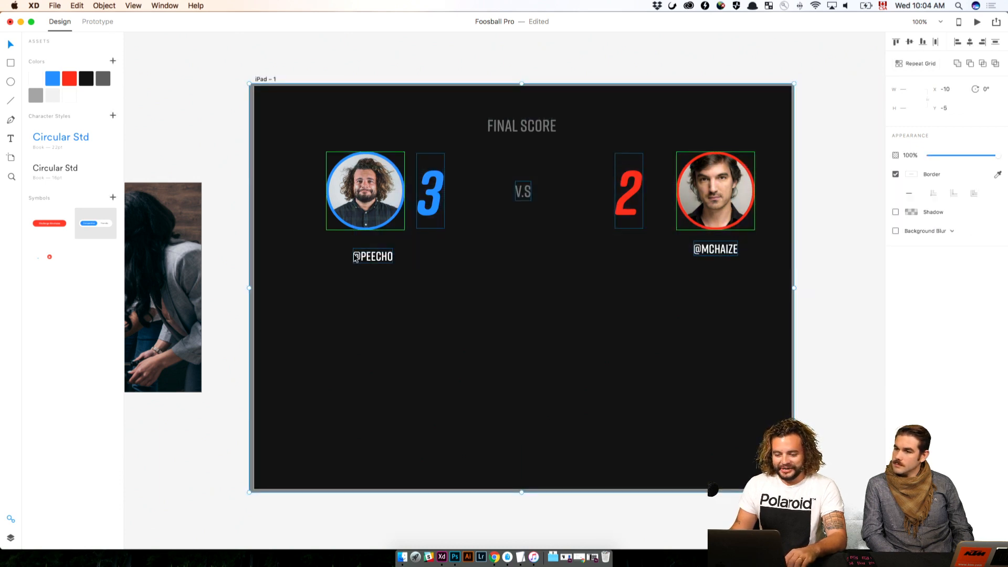
key(super+g)
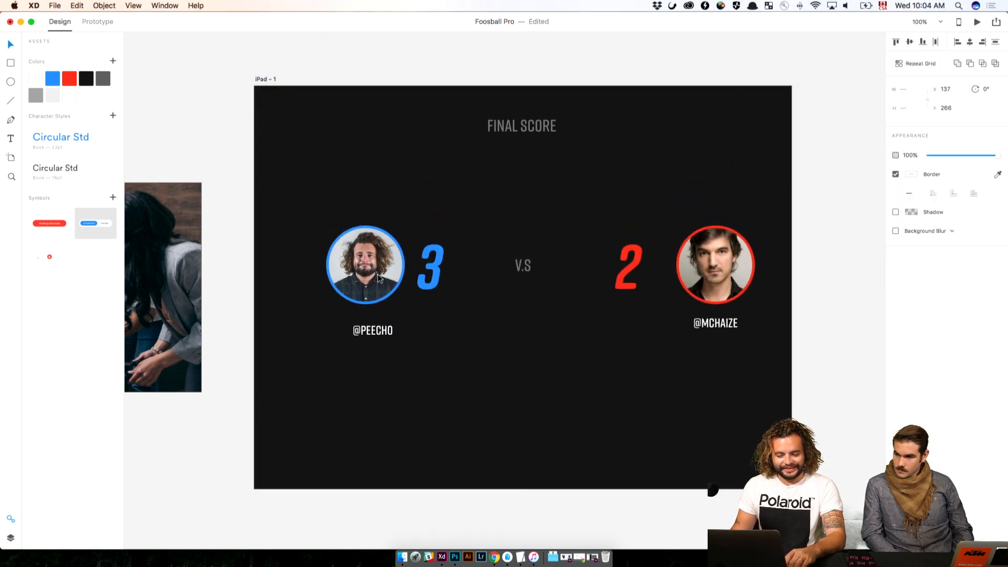
click(377, 274)
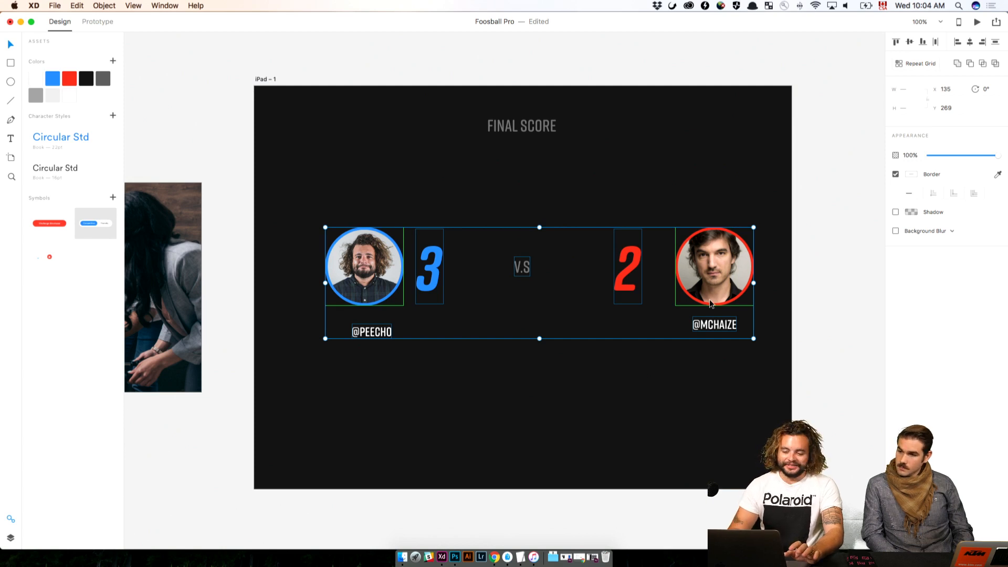
click(488, 54)
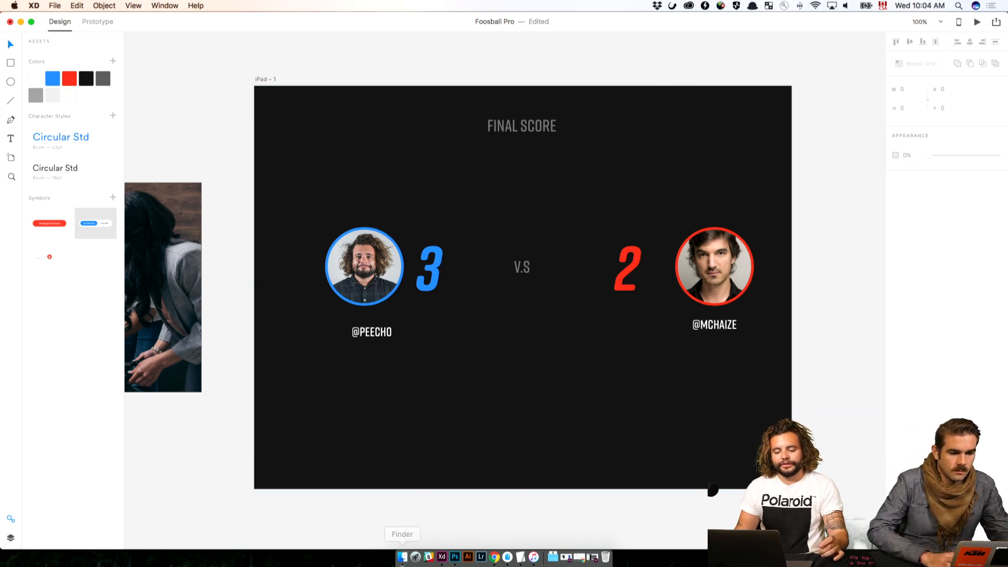
Switch to Chrome and search the web for "spotify logo" in the new tab
click(494, 557)
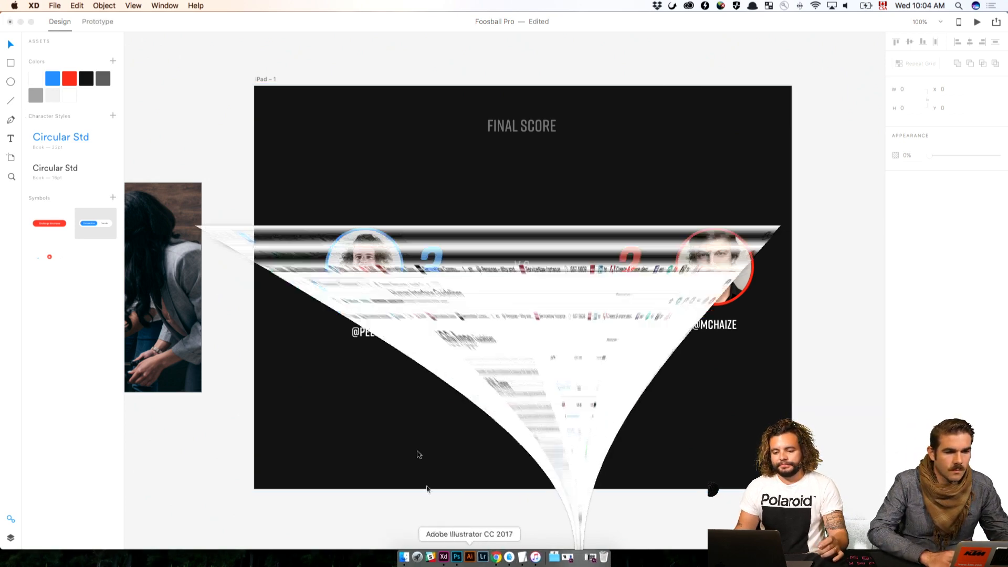
click(291, 24)
text(spo)
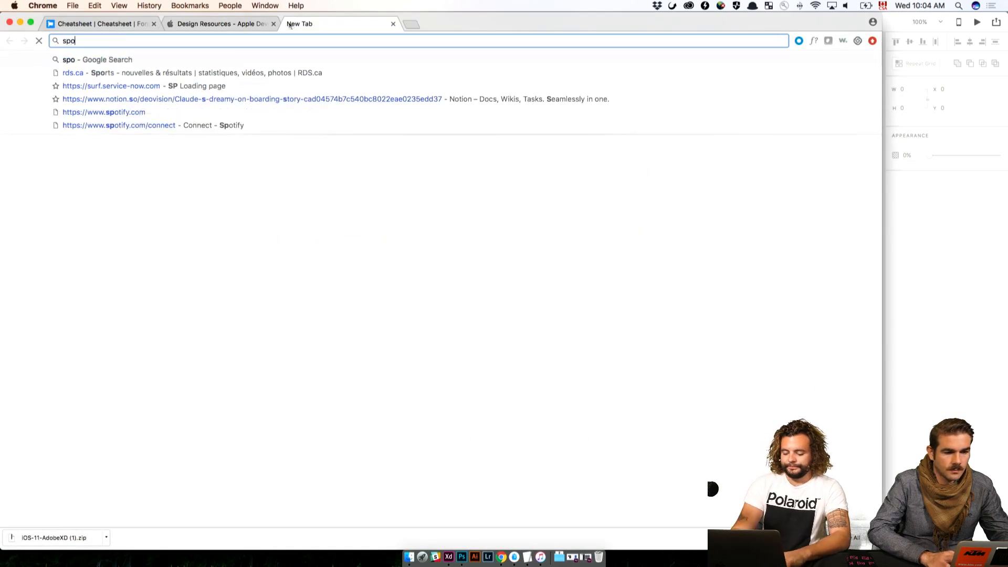
text(tify)
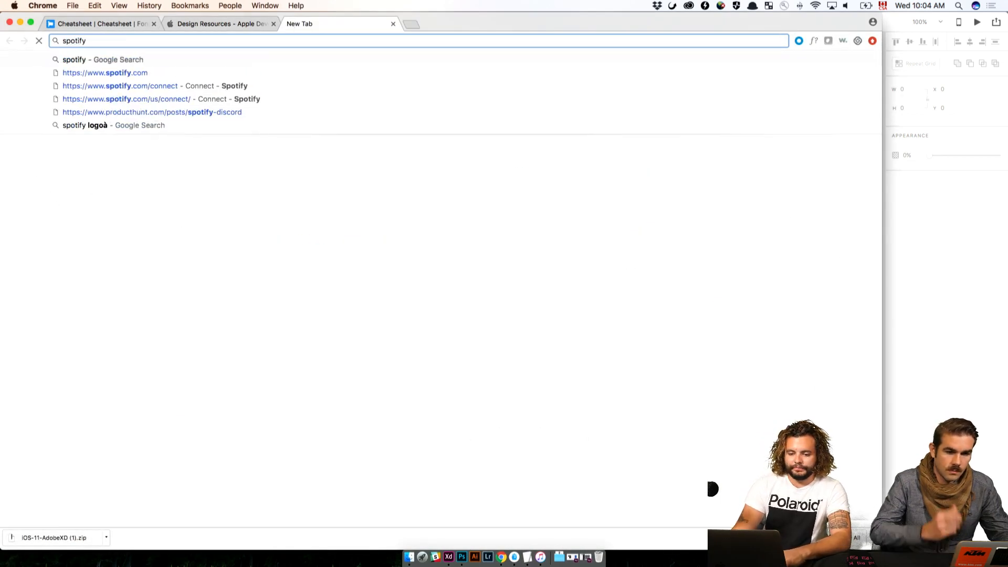
click(111, 72)
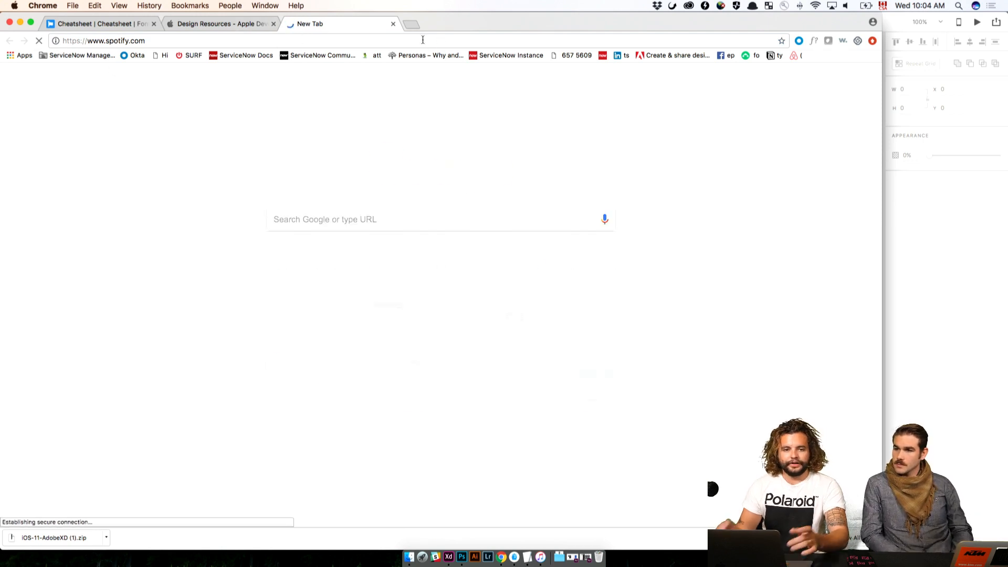
click(179, 37)
text(spotify )
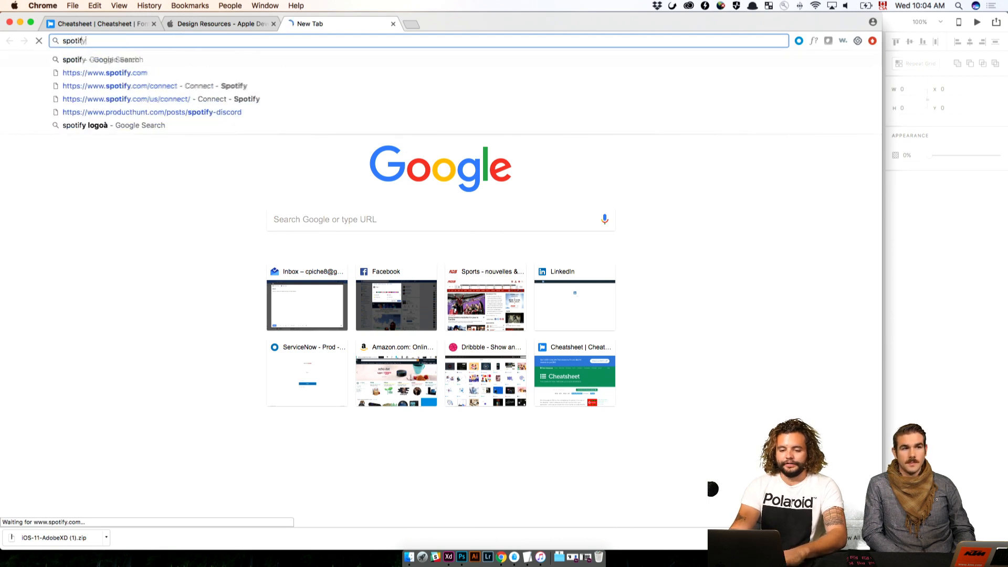
text(logo)
key(Return)
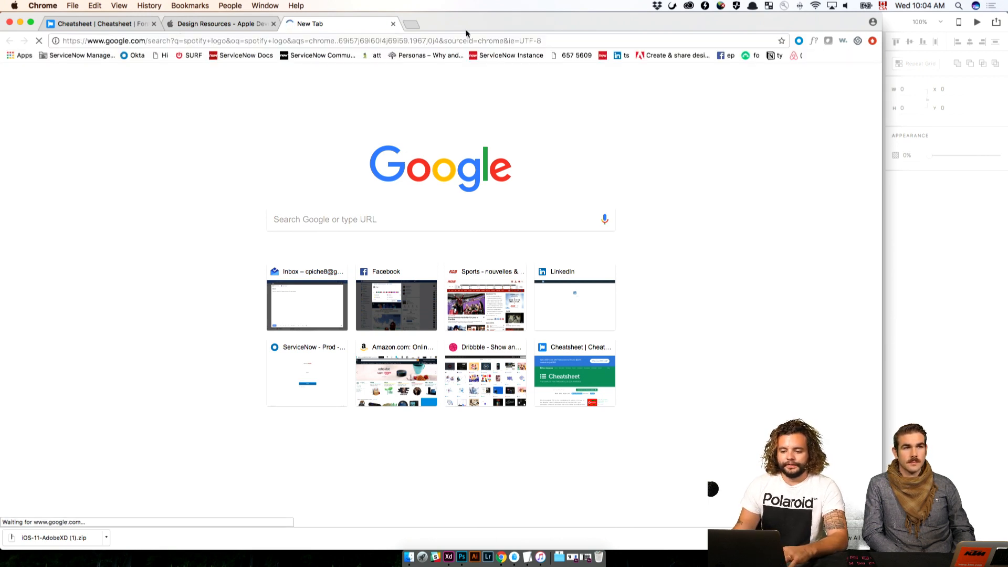
Refine the search to "spotify logo png" and open its image results
drag(468, 32, 814, 42)
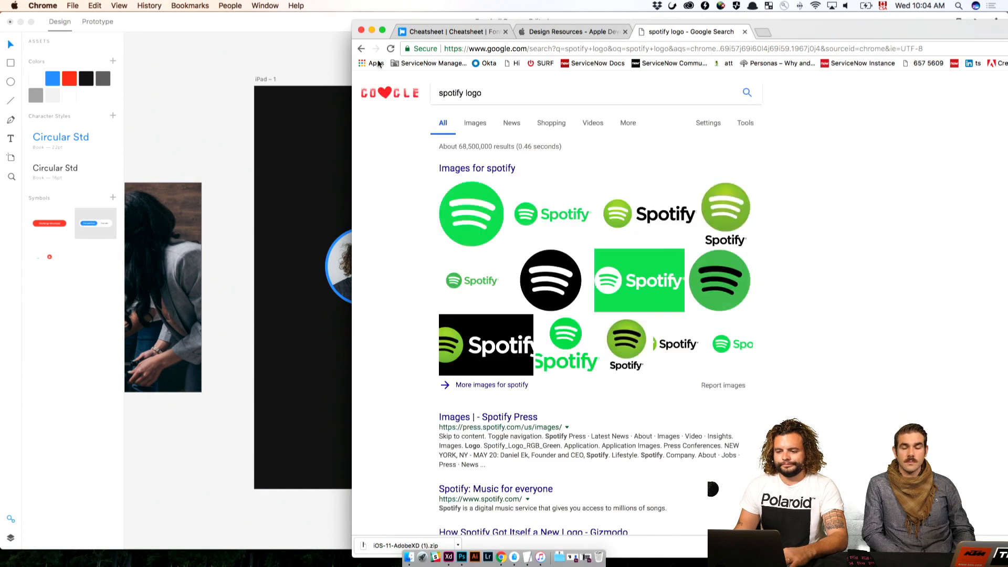
click(518, 95)
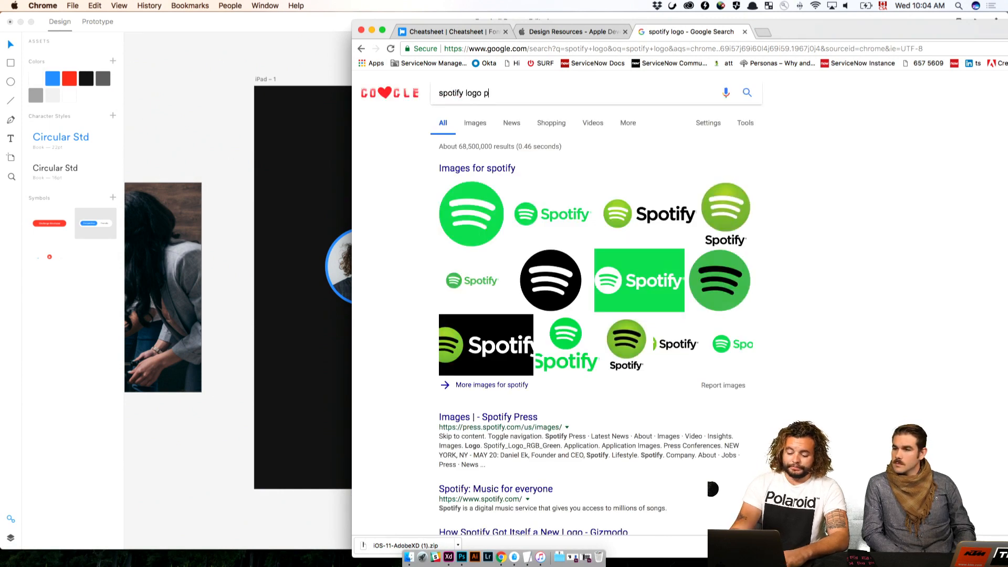
text(png)
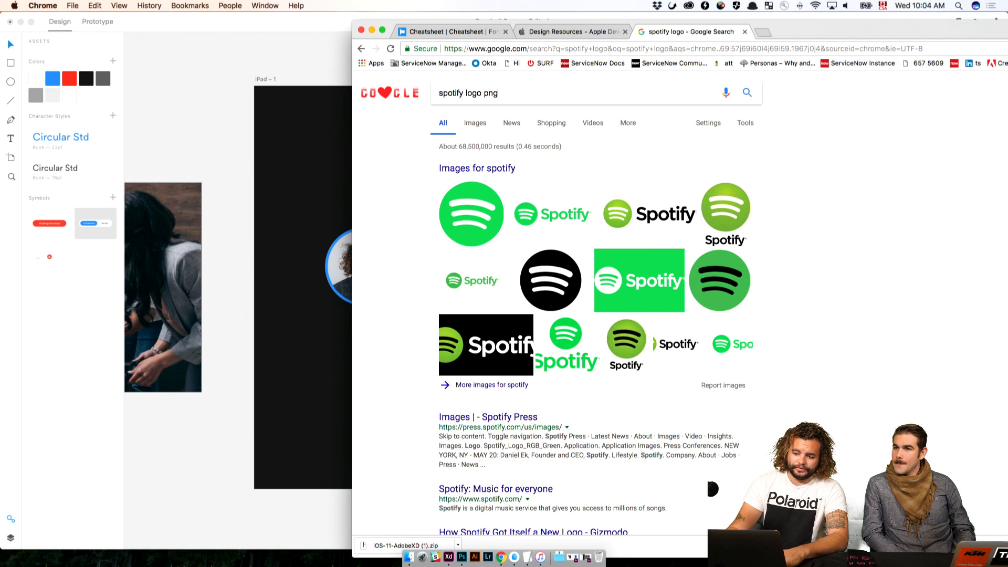
key(Return)
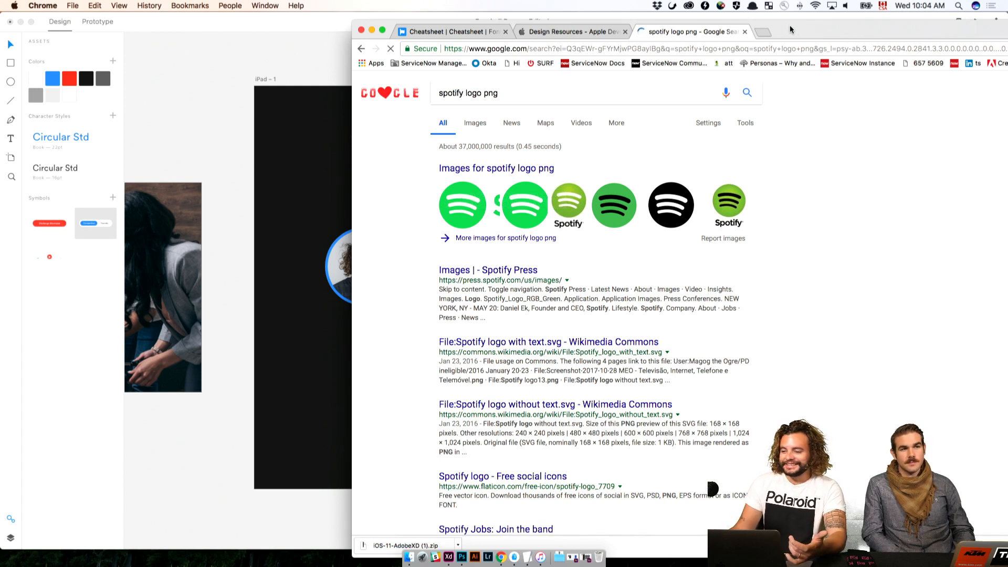
click(474, 204)
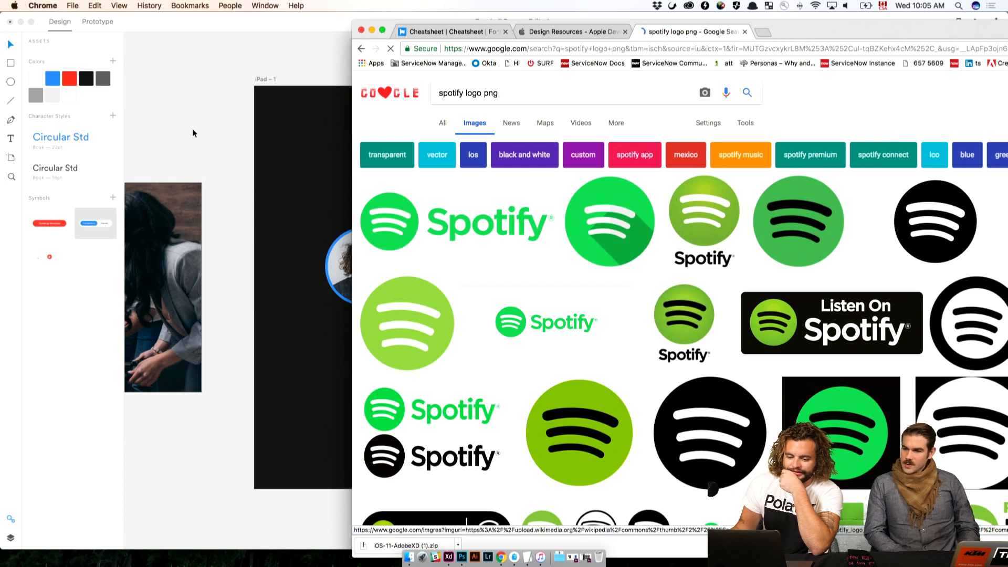
Switch back to Adobe XD and duplicate the iPad scoreboard artboard about 40 px directly below the original
click(345, 136)
drag(533, 97, 351, 101)
click(306, 75)
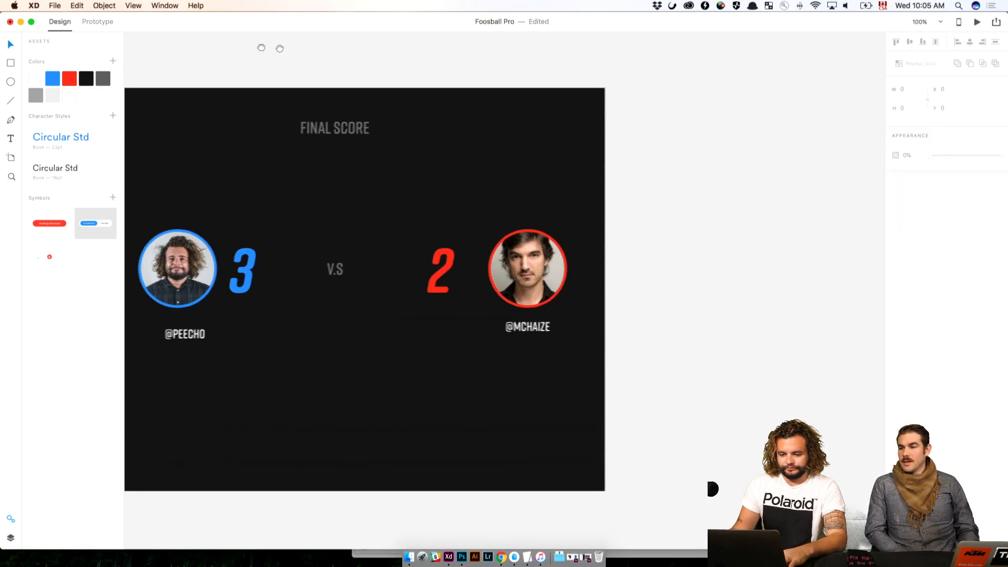
drag(257, 47, 346, 55)
click(173, 85)
alt+drag(170, 84, 296, 472)
key(super+z)
click(258, 61)
key(shift+Down)
key(shift+Down)
key(shift+Down)
key(shift+Down)
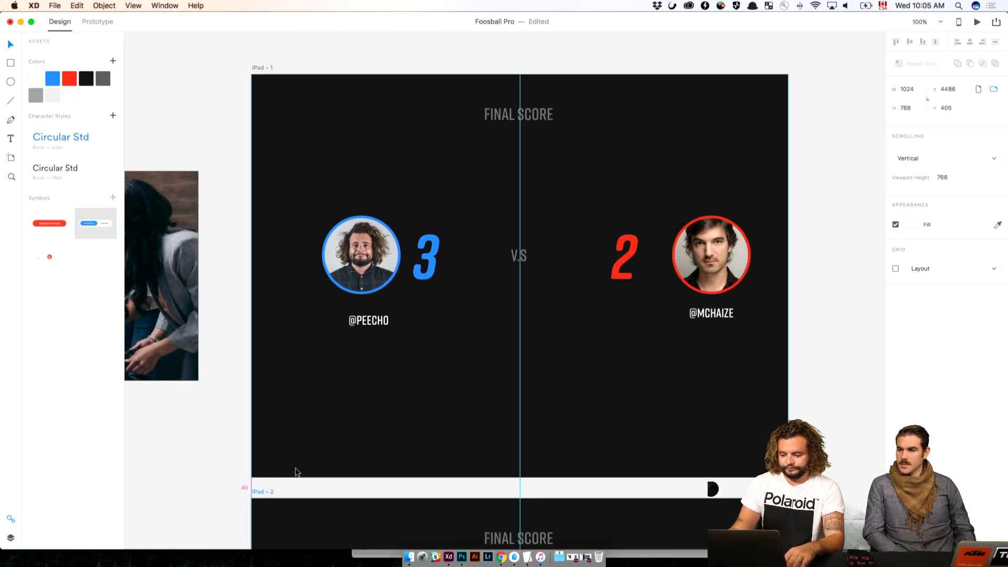
click(821, 439)
key(super+minus)
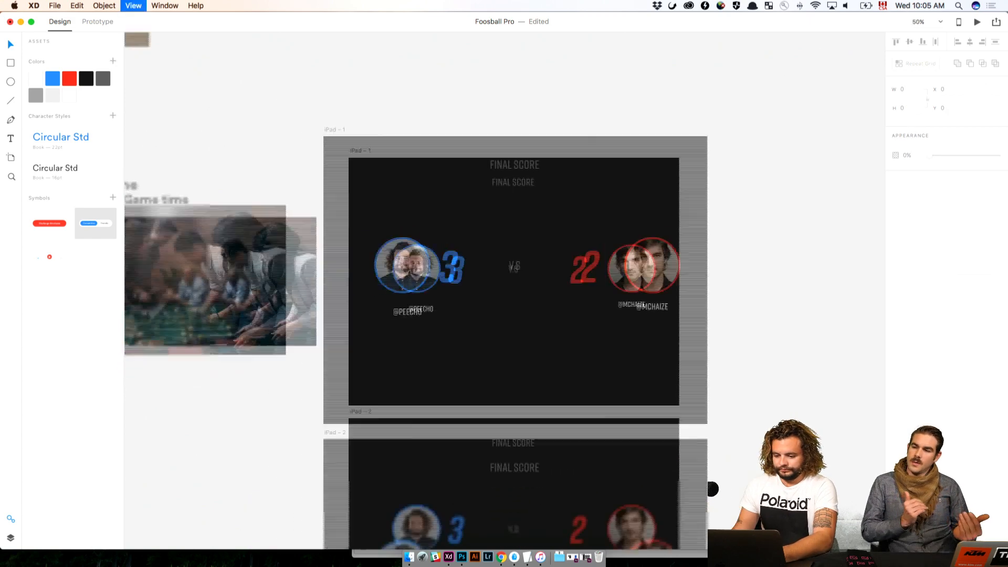
scroll(772, 333, down, 5)
drag(765, 286, 468, 356)
click(693, 311)
click(658, 317)
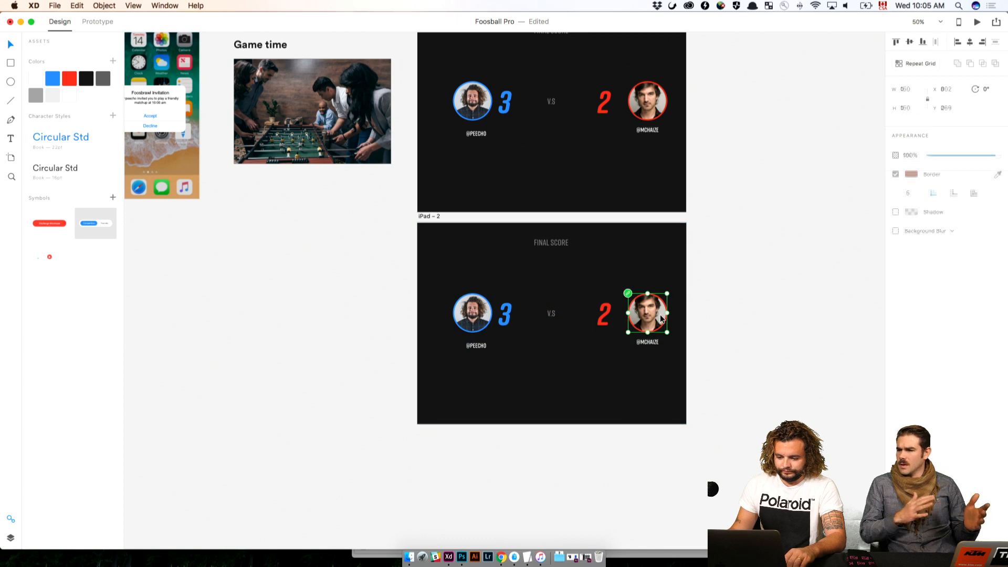
click(550, 313)
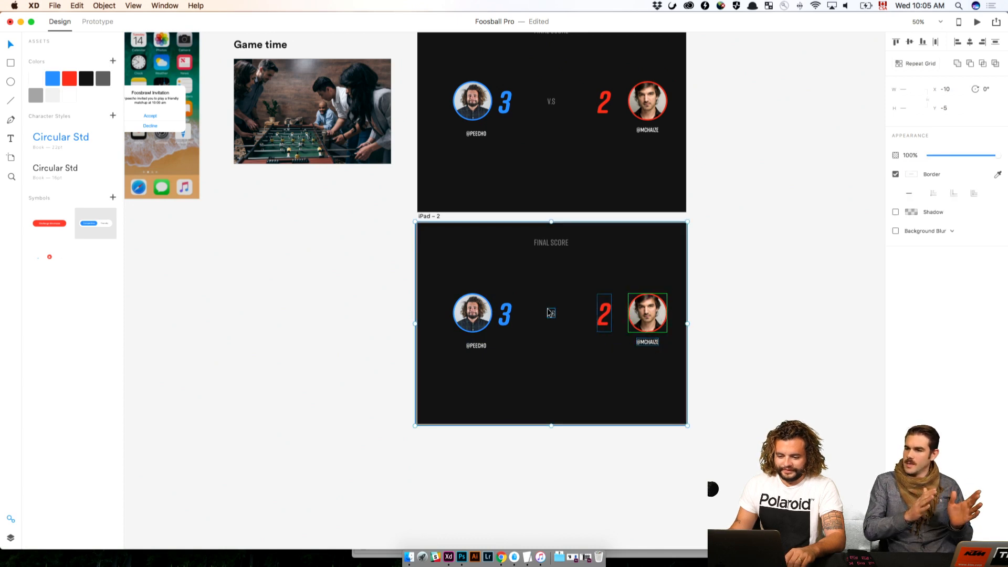
key(Delete)
key(super+z)
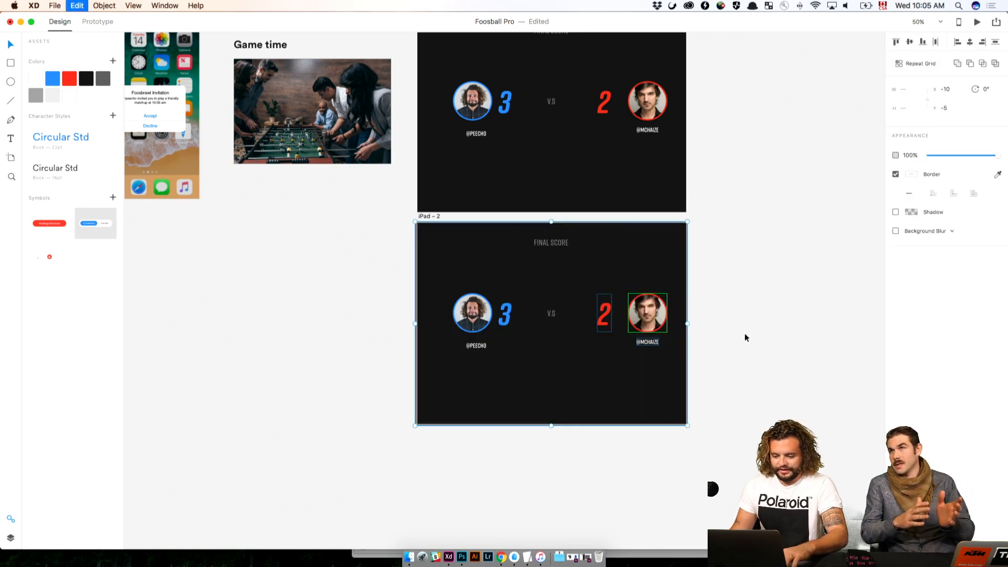
Delete the second player's avatar, handle and red score, the V.S text and the FINAL SCORE label from the duplicated artboard
click(691, 324)
click(647, 343)
shift+click(607, 313)
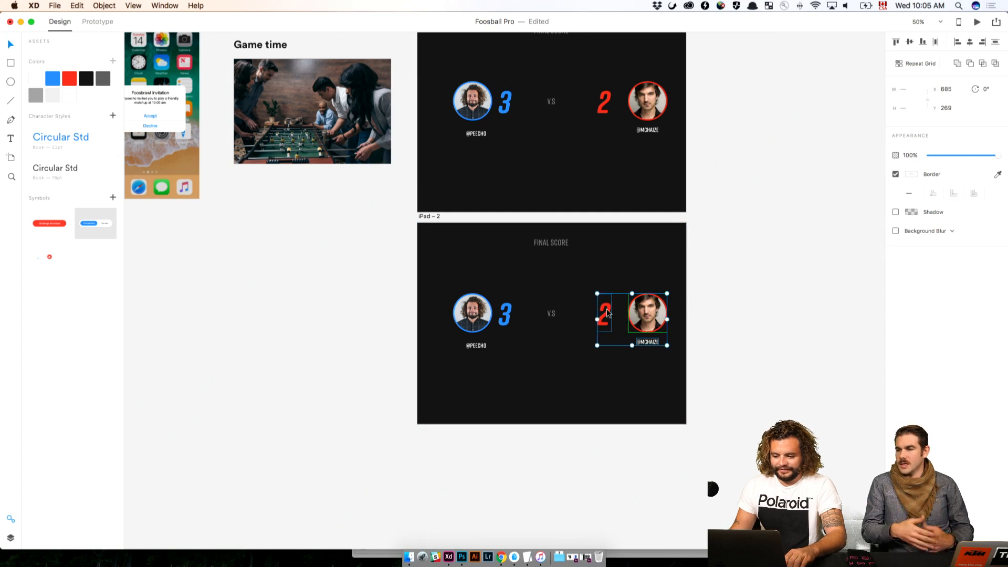
key(Delete)
click(551, 314)
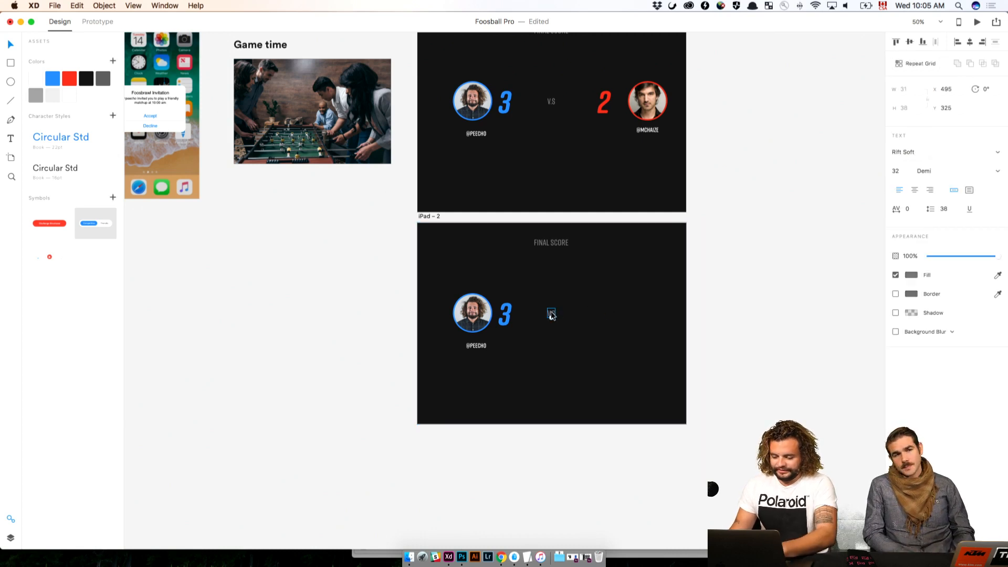
key(Delete)
click(505, 313)
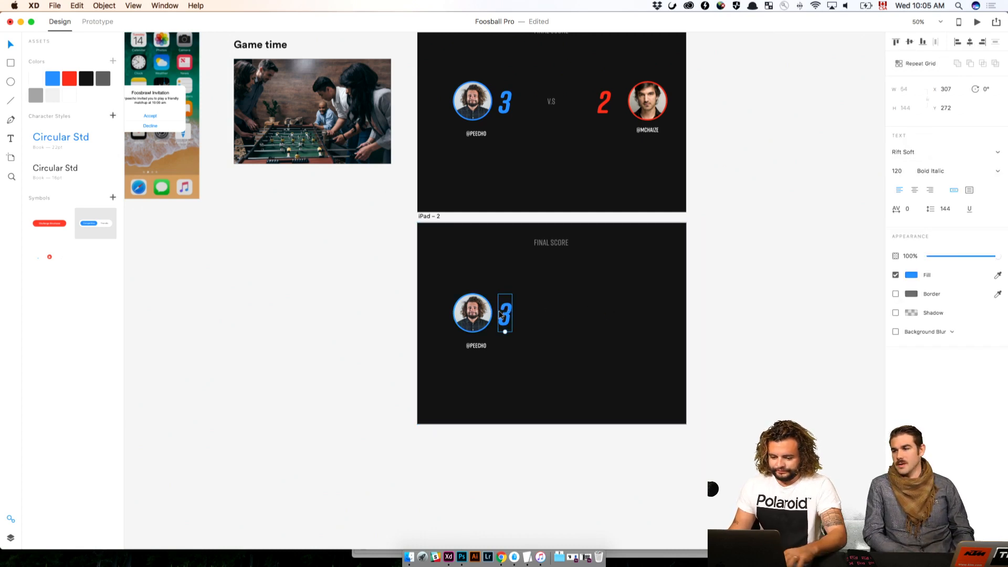
click(588, 314)
click(558, 252)
key(Delete)
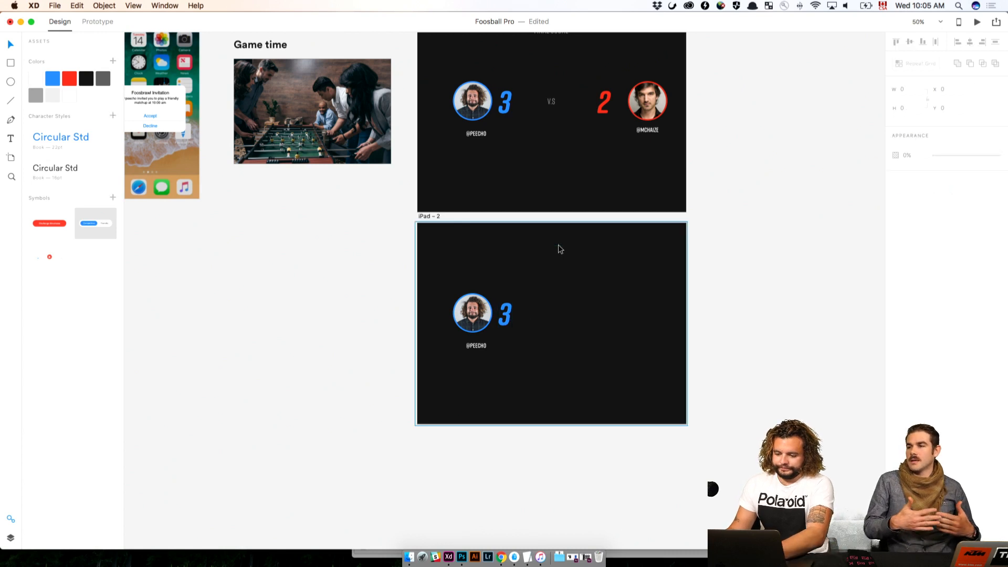
Move the remaining avatar to the top centre of the duplicated artboard at X 437, Y 57, and delete the player's handle
drag(478, 310, 556, 255)
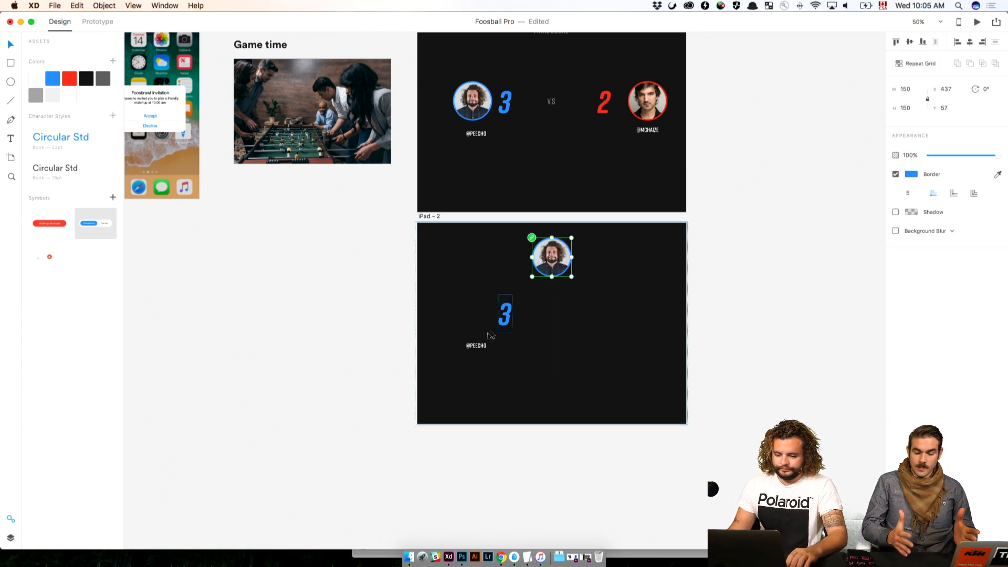
click(482, 347)
key(Delete)
Try filling the duplicated artboard's dark background rectangle with the saved blue colour
click(556, 300)
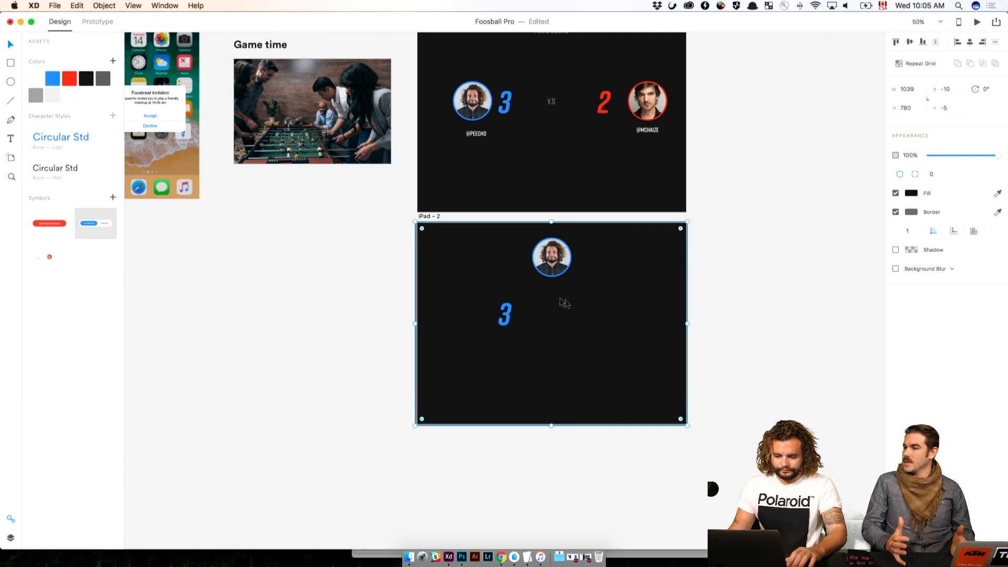
click(921, 193)
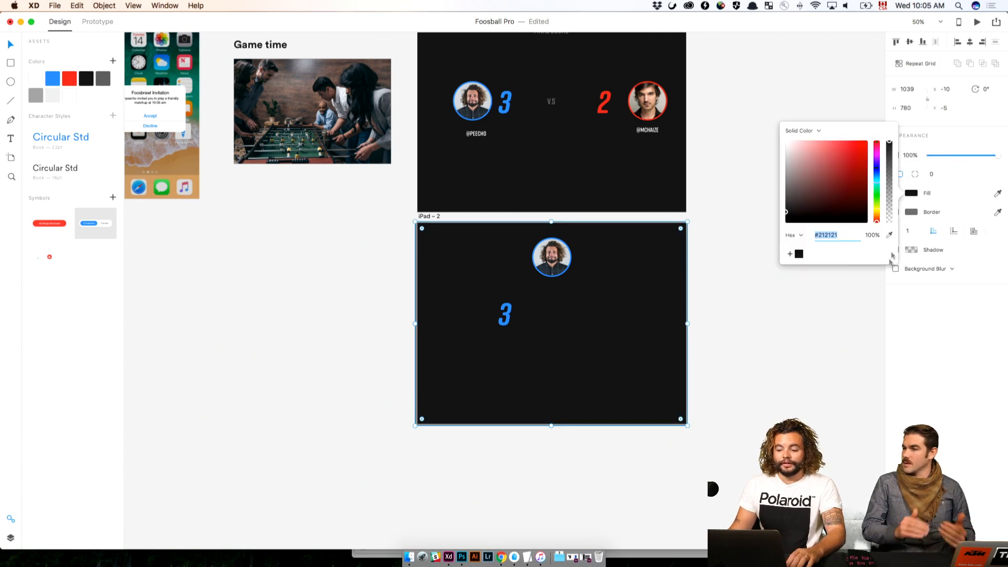
click(704, 225)
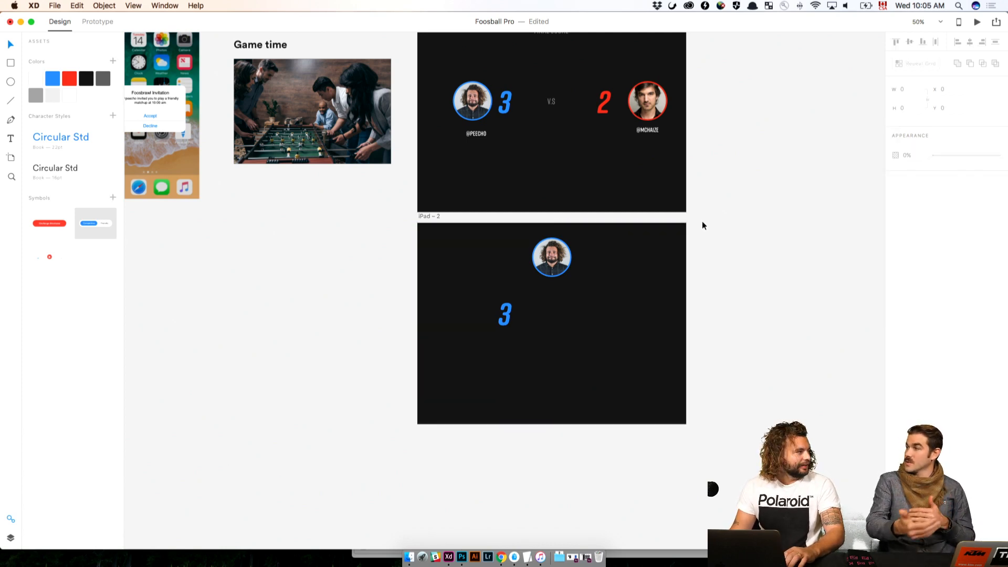
scroll(427, 267, left, 5)
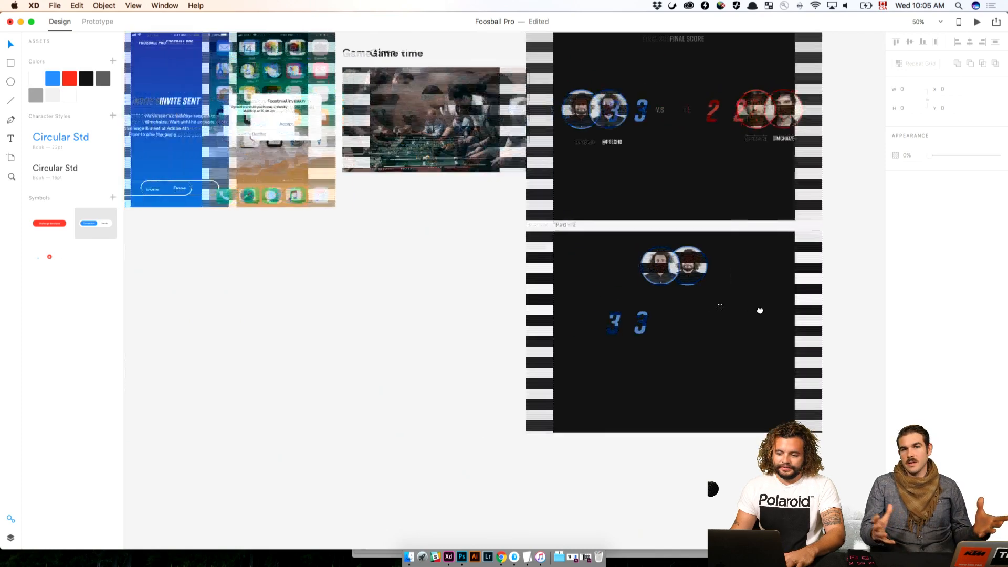
scroll(427, 268, right, 3)
click(756, 364)
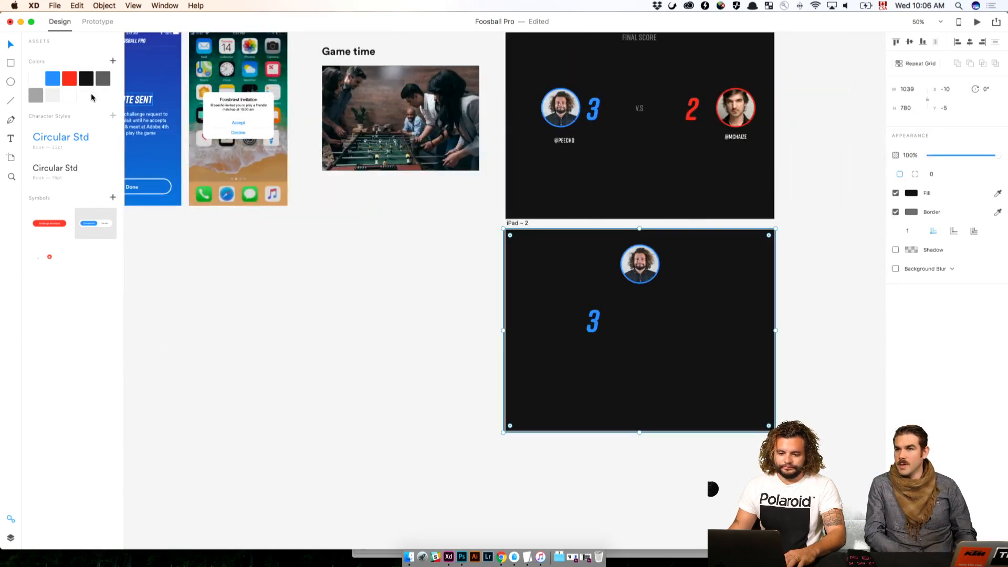
click(52, 79)
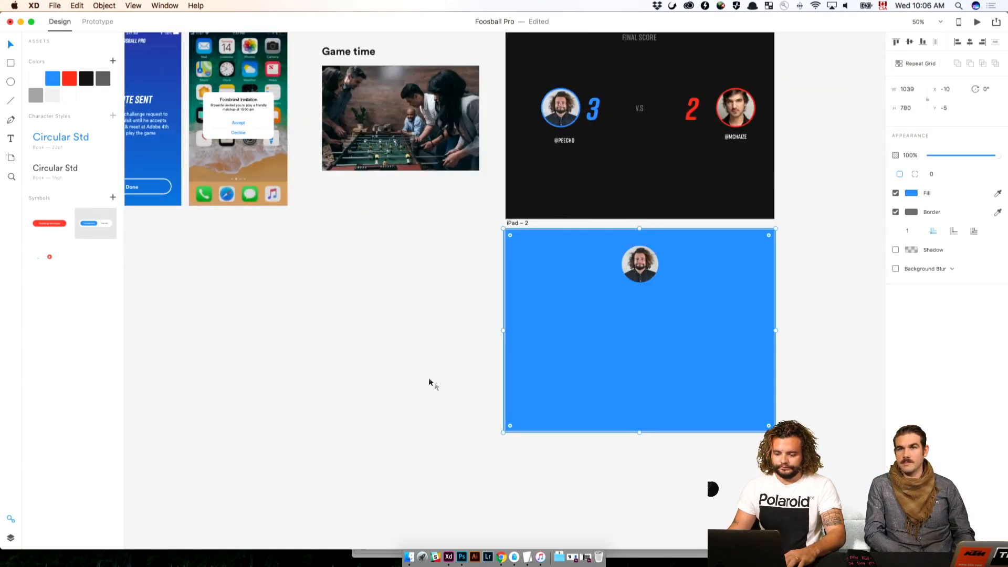
click(598, 326)
drag(441, 290, 706, 357)
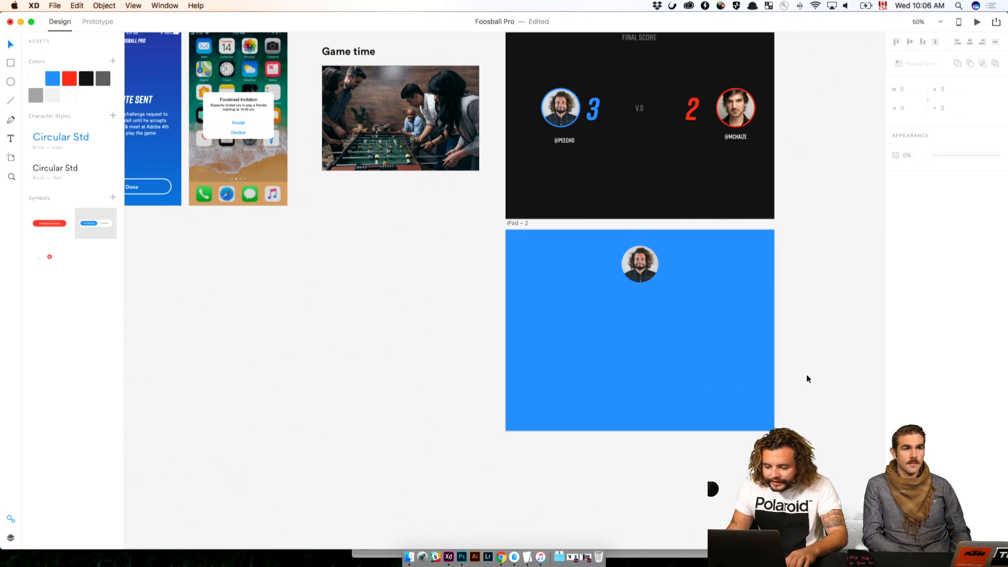
key(super+z)
Replace the blue score on the duplicated artboard with "GOOOOAAALLL!" and centre the text under the avatar at about X 222, Y 321
double_click(593, 320)
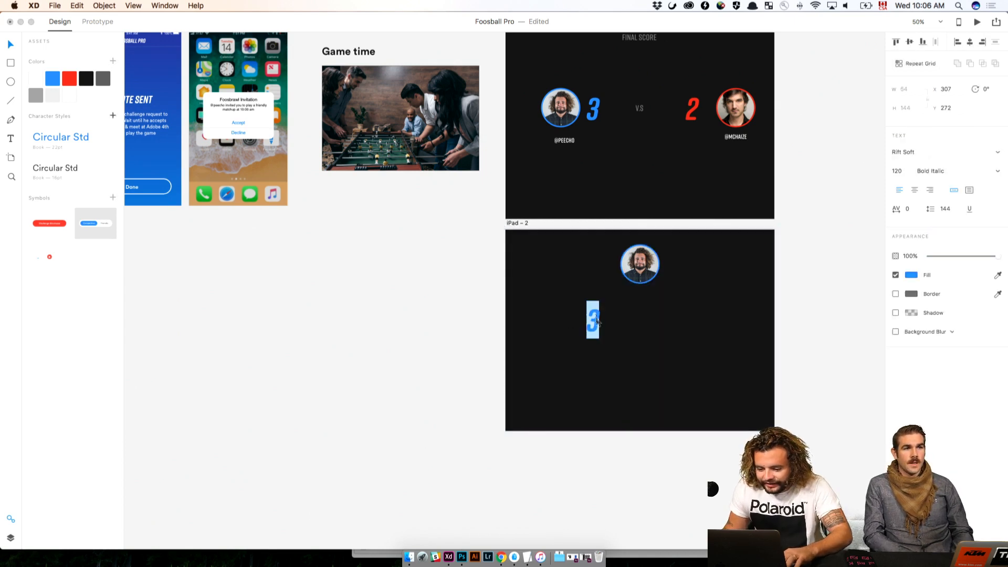
text(GOOOO)
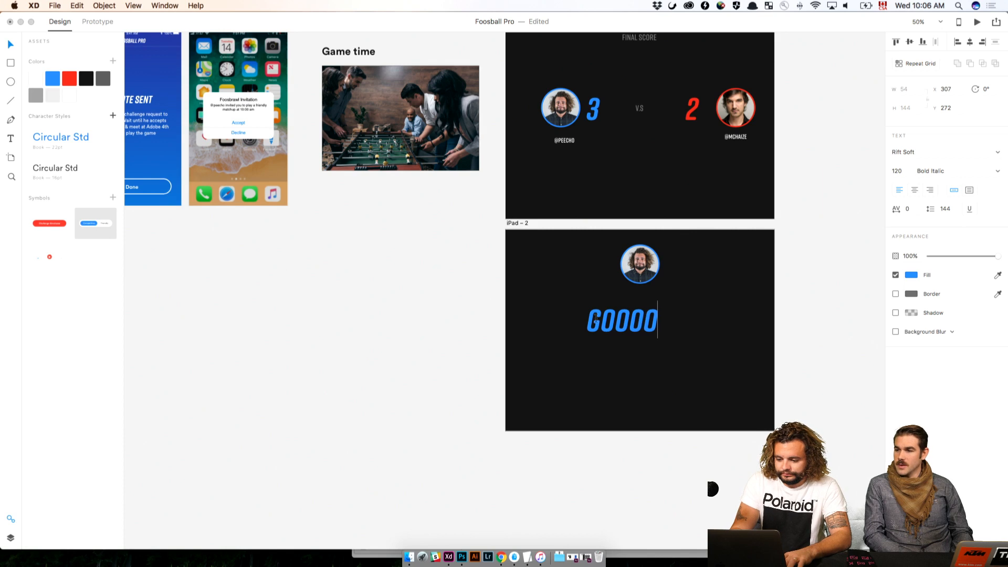
text(AAALLL!)
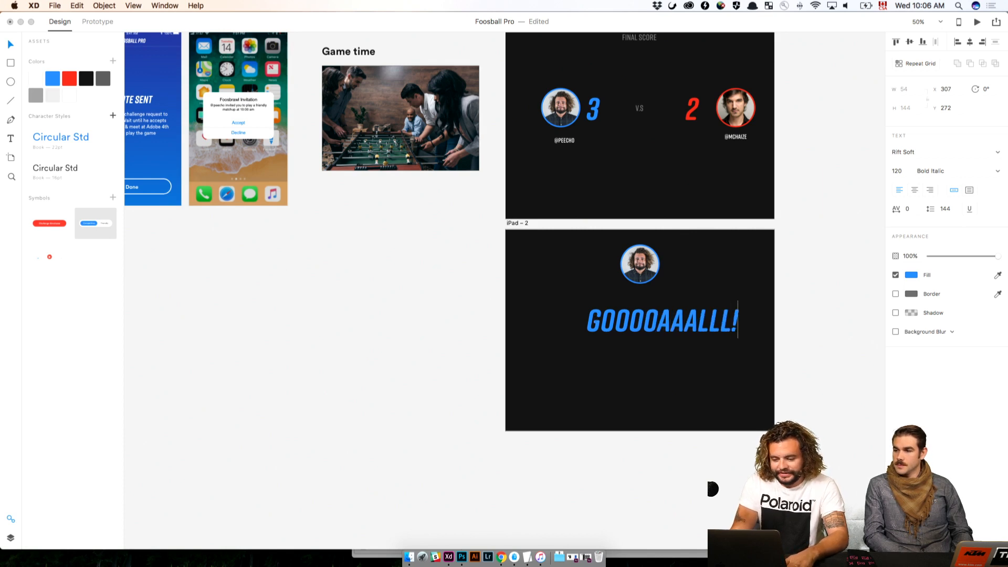
key(Escape)
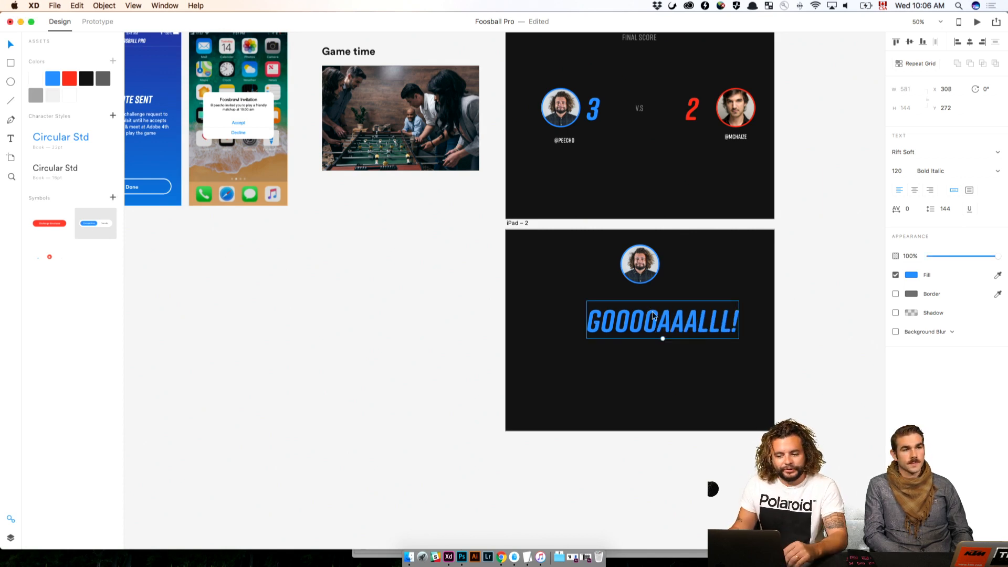
drag(683, 326, 661, 340)
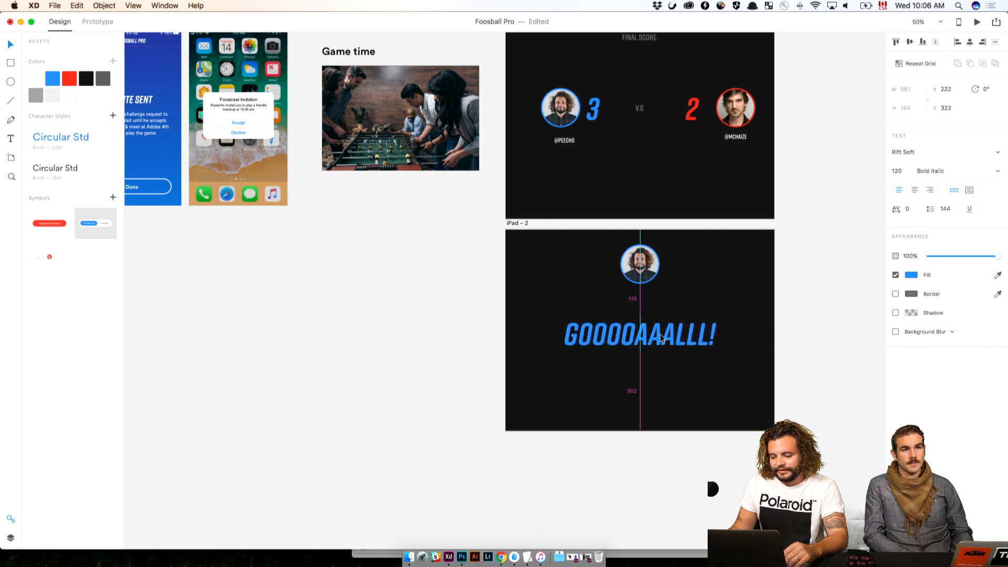
click(839, 341)
click(766, 314)
Fill the goal text with saved white and the artboard's background rectangle with the saved blue
click(674, 340)
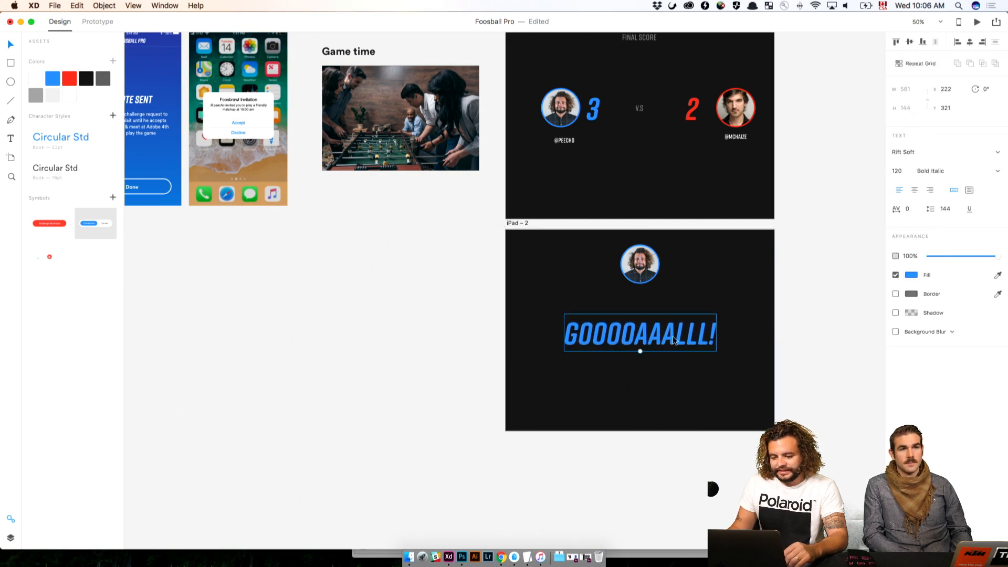
click(36, 79)
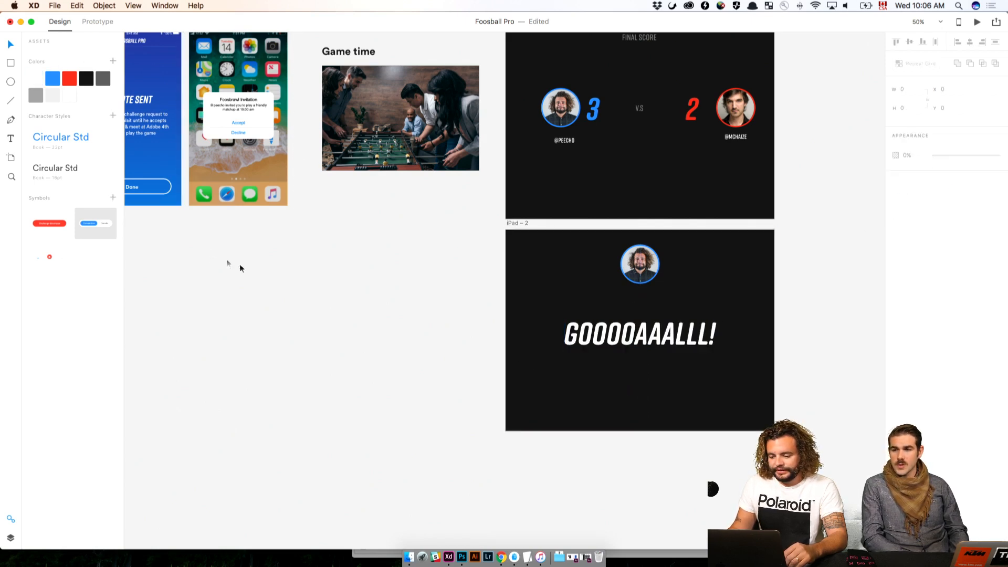
click(597, 393)
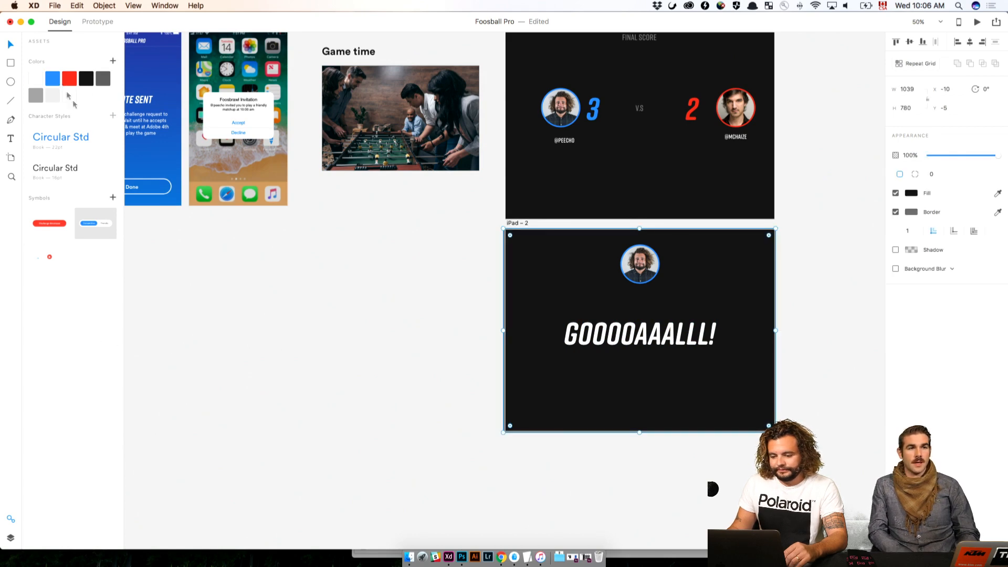
click(51, 78)
click(225, 248)
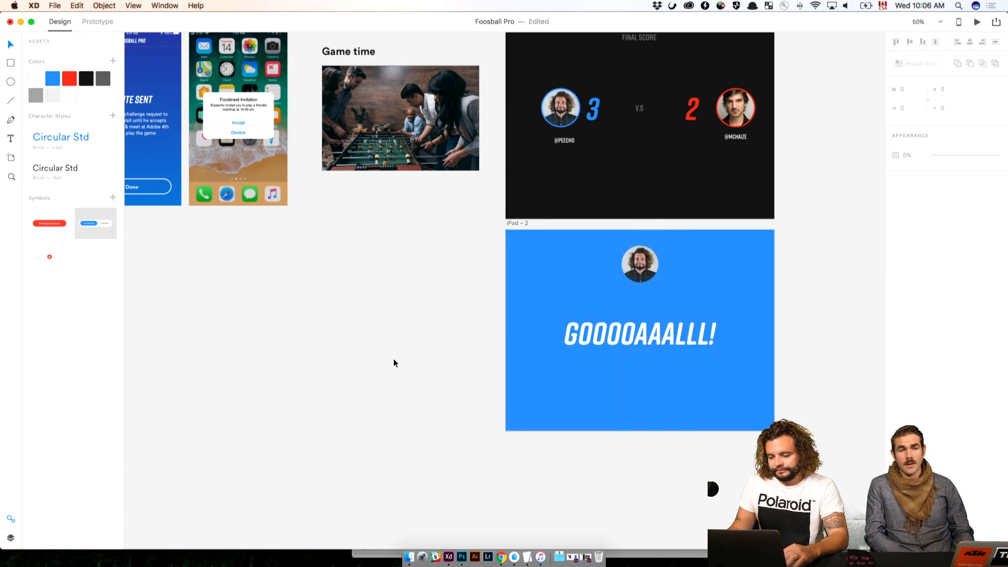
Change the avatar's border colour to white on the blue goal artboard
key(super+plus)
drag(486, 347, 178, 321)
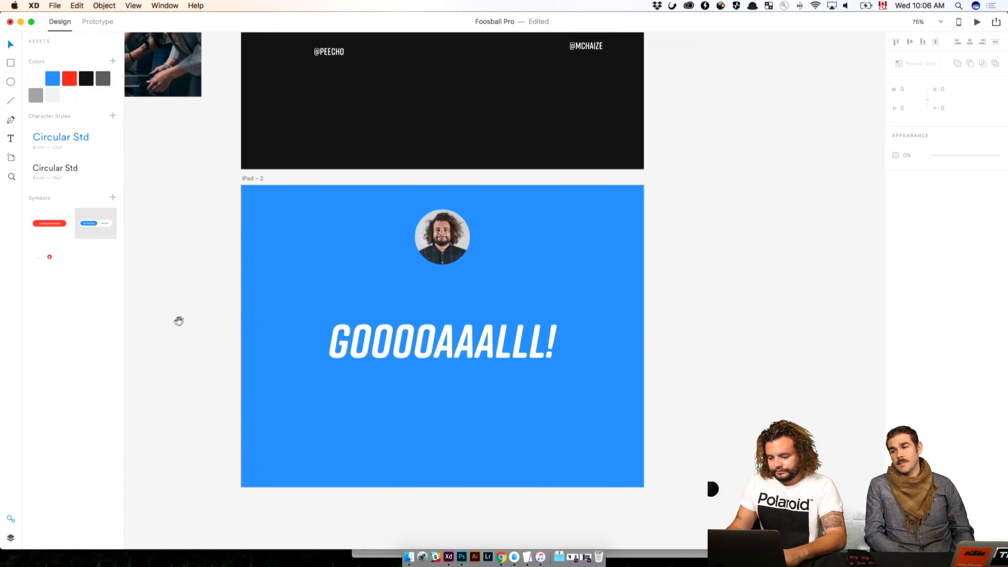
click(447, 237)
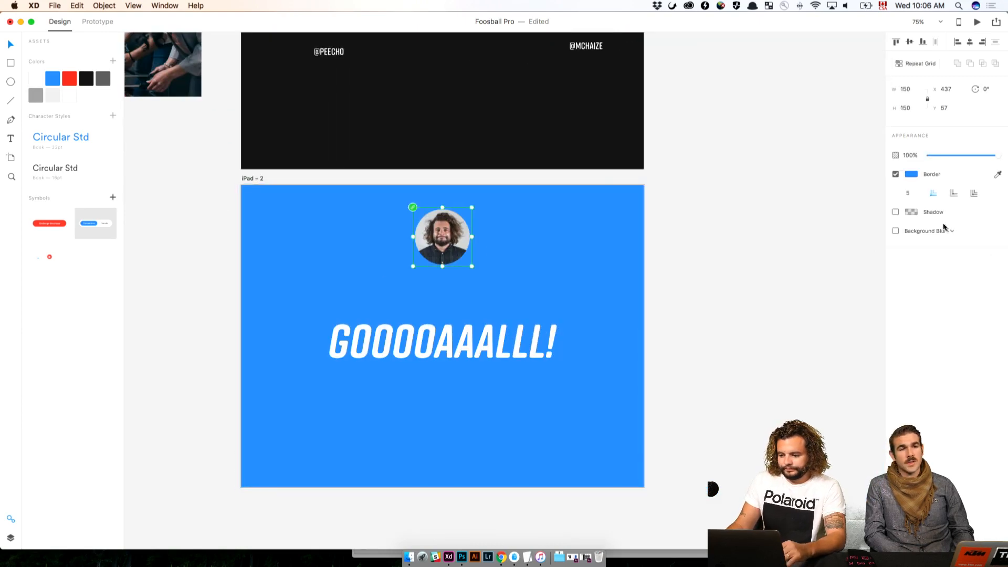
click(912, 174)
click(691, 83)
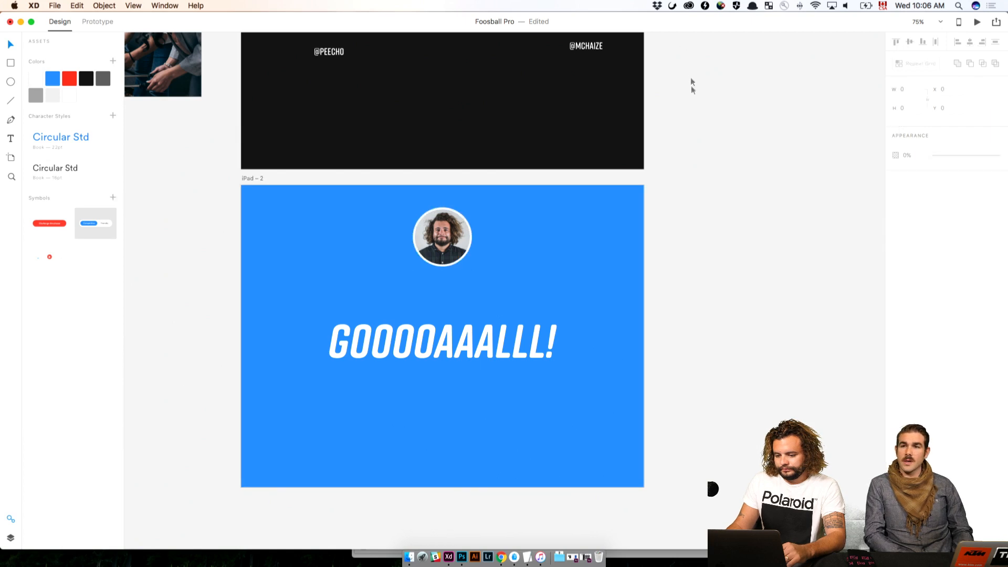
Shorten the goal text to "GOOOAAALLL!" and enlarge it to span most of the artboard's width
click(418, 252)
click(811, 323)
click(508, 344)
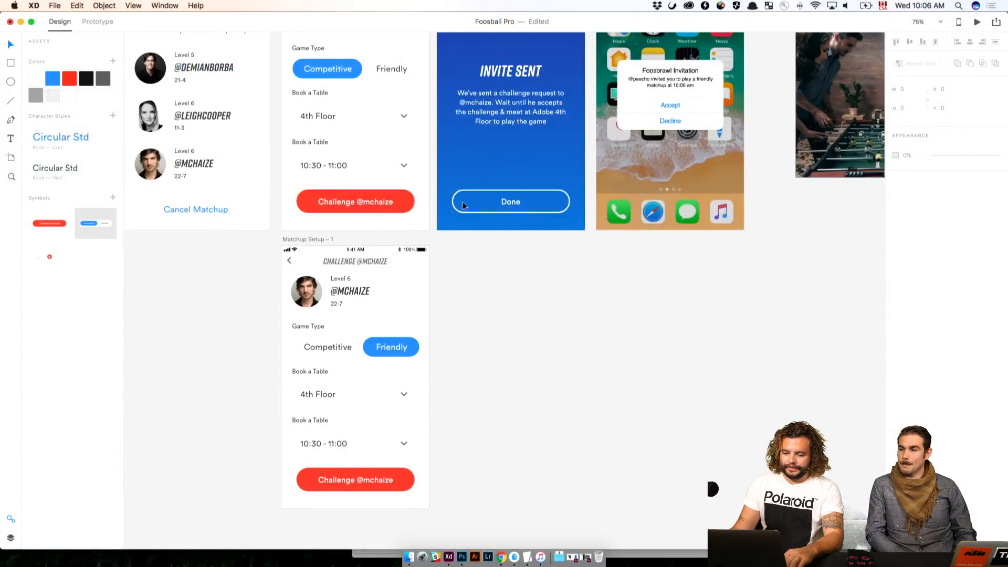
Copy the Done button from the Invite Sent screen onto the goal artboard, centred below the text at X 362, Y 579
click(513, 209)
click(670, 286)
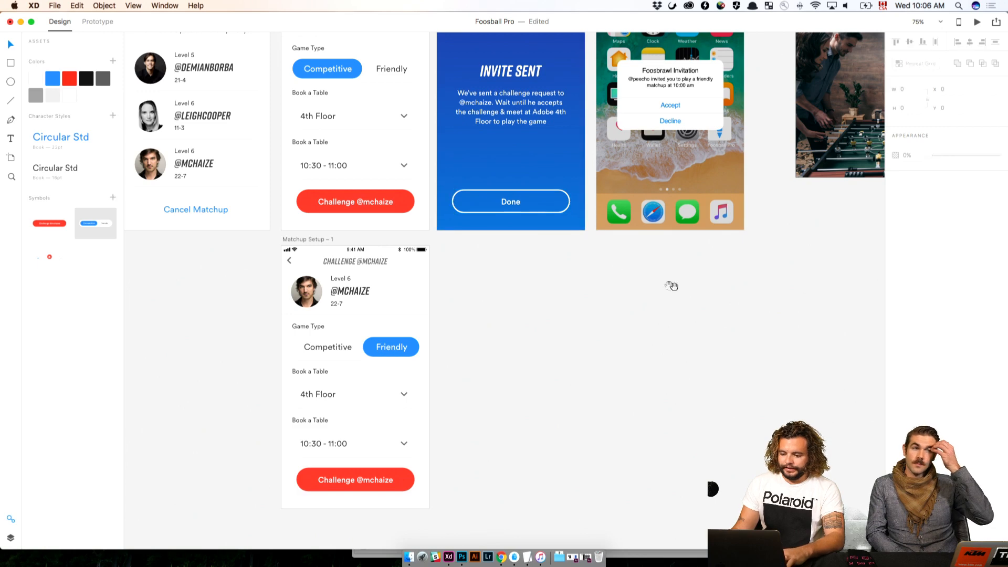
scroll(428, 261, right, 10)
scroll(216, 189, down, 2)
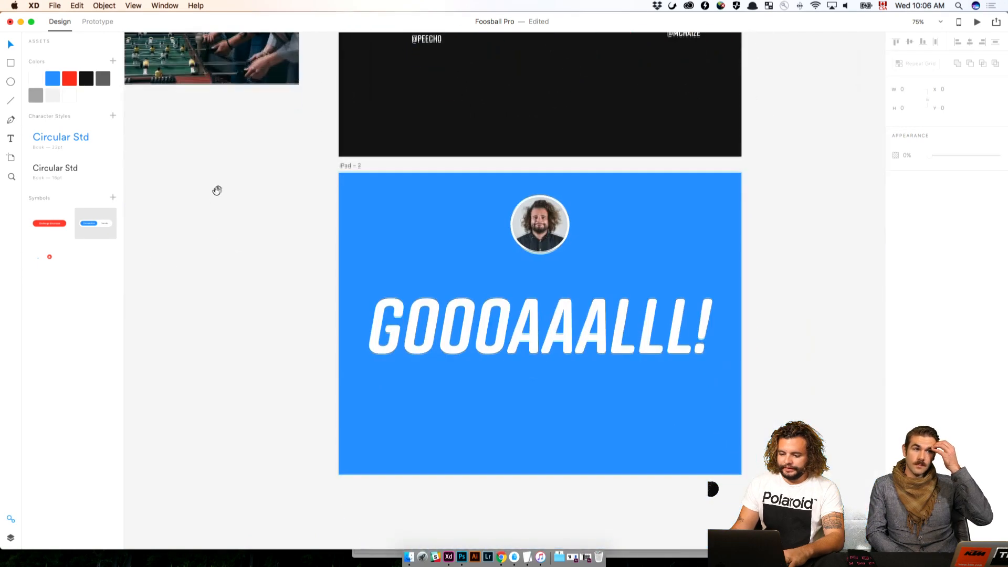
click(356, 165)
key(super+v)
drag(421, 408, 548, 416)
click(819, 353)
Compare the goal celebration artboard with the scoreboard artboard above it
drag(763, 370, 678, 195)
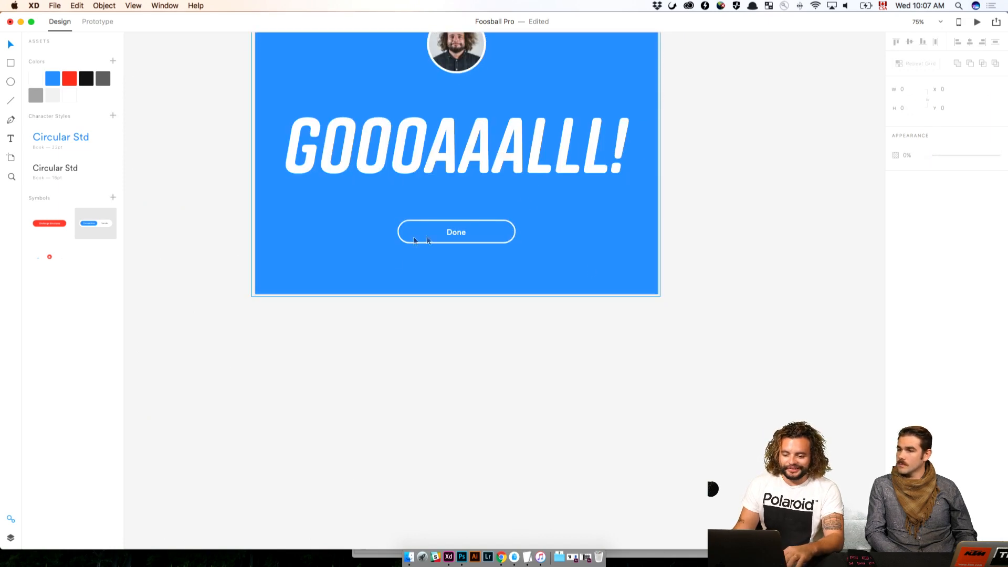
scroll(427, 240, up, 10)
scroll(477, 179, up, 2)
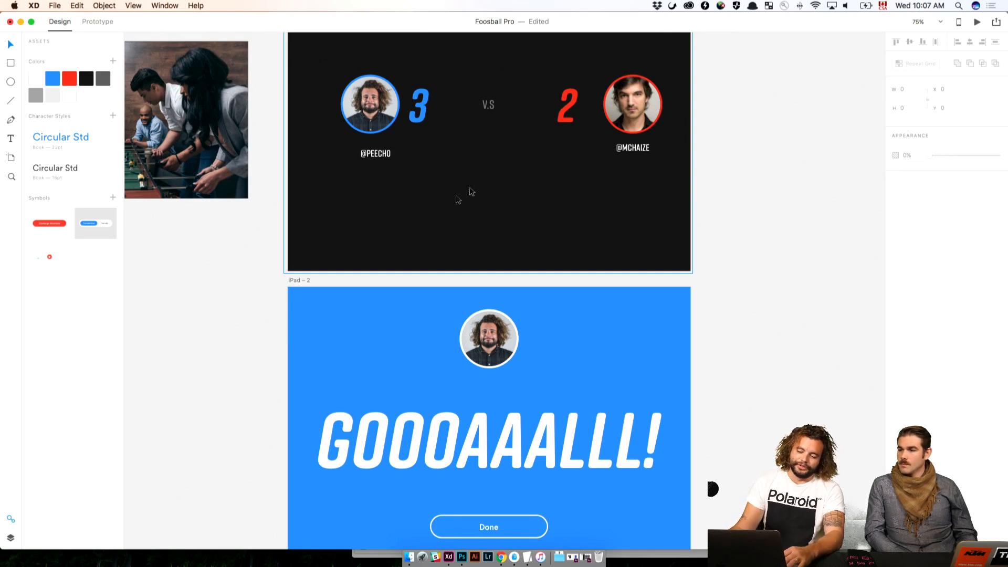
click(492, 345)
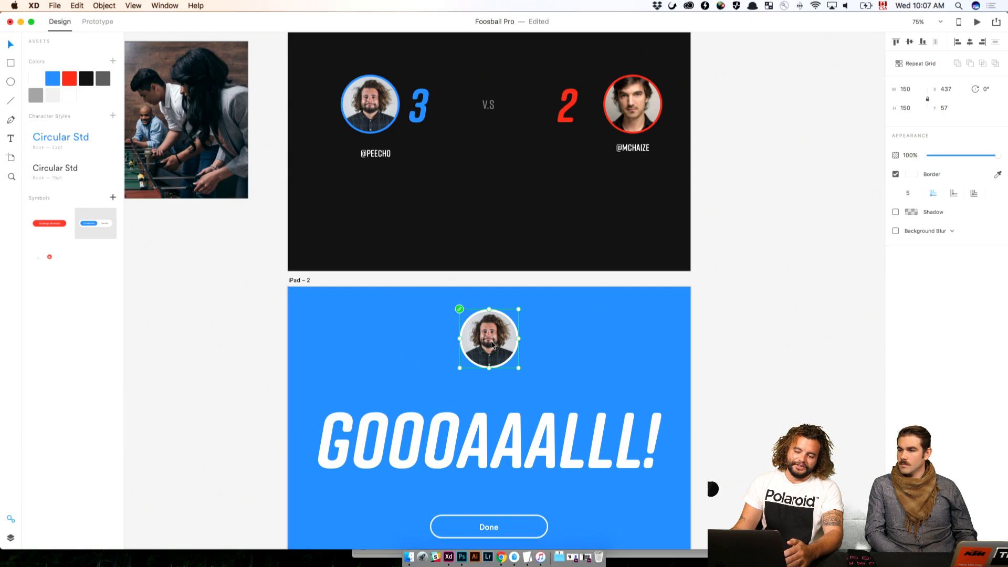
scroll(492, 345, up, 3)
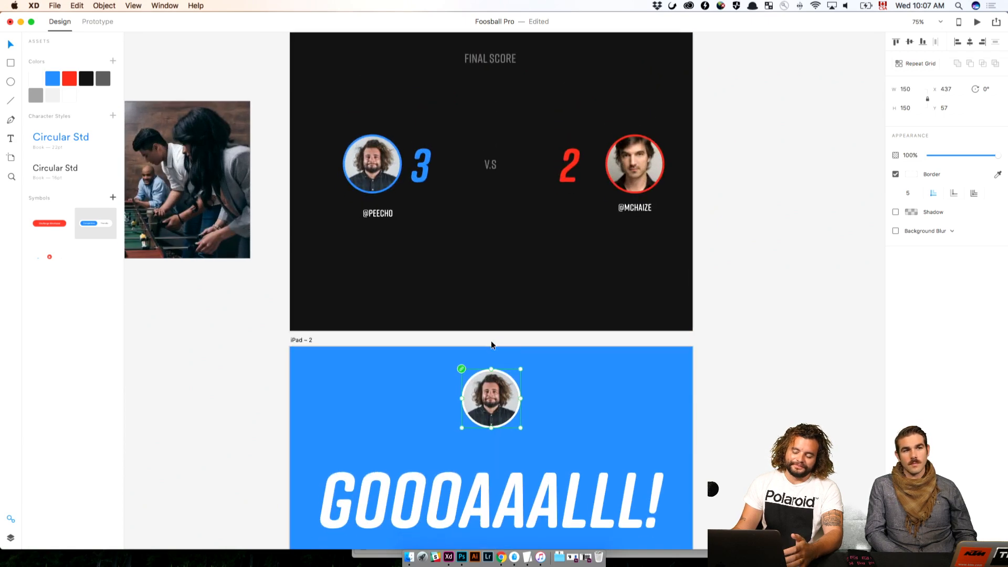
scroll(492, 345, down, 1)
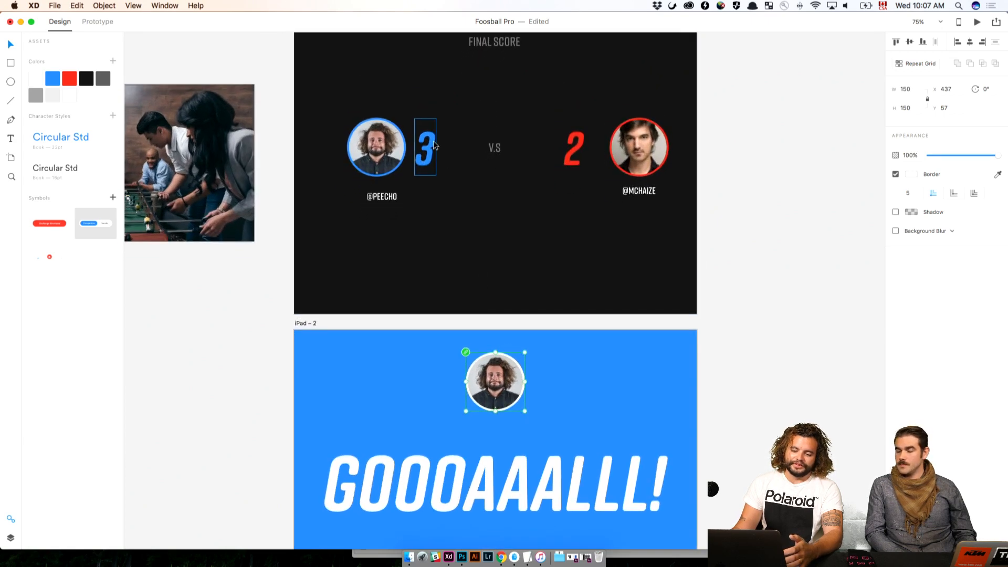
scroll(446, 483, left, 1)
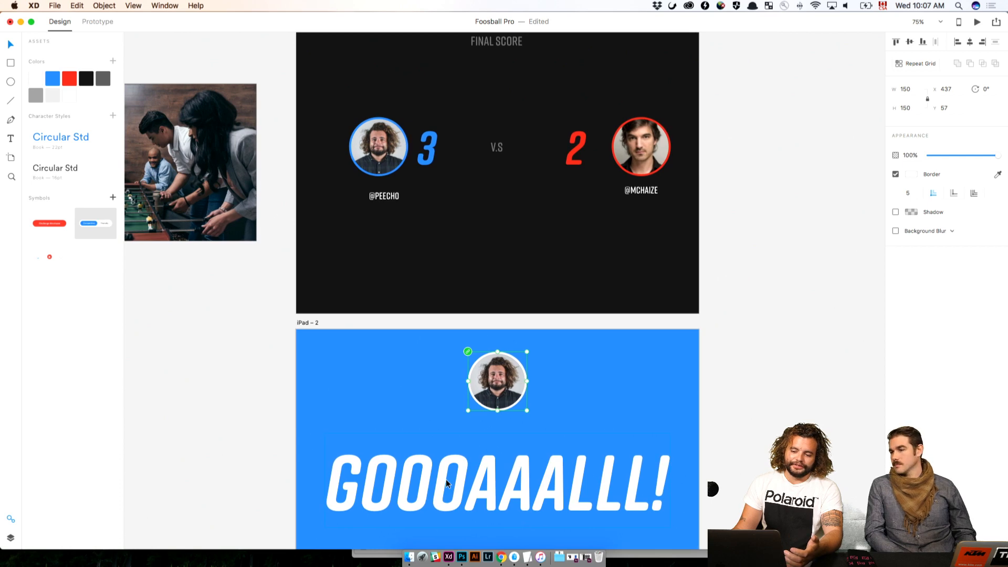
scroll(446, 479, down, 10)
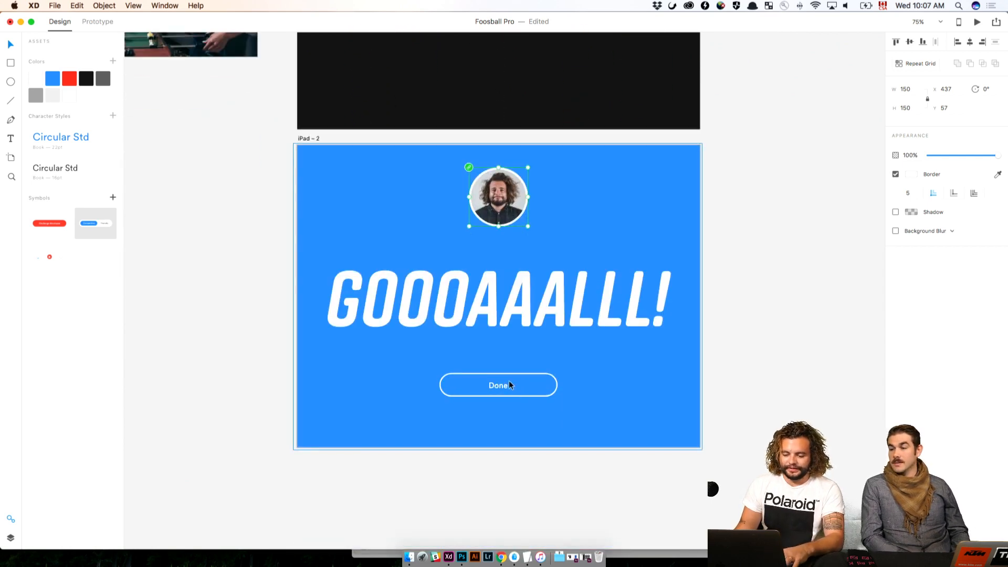
Change the label of the Done button on the goal artboard to "Watch Replay"
click(496, 384)
double_click(499, 385)
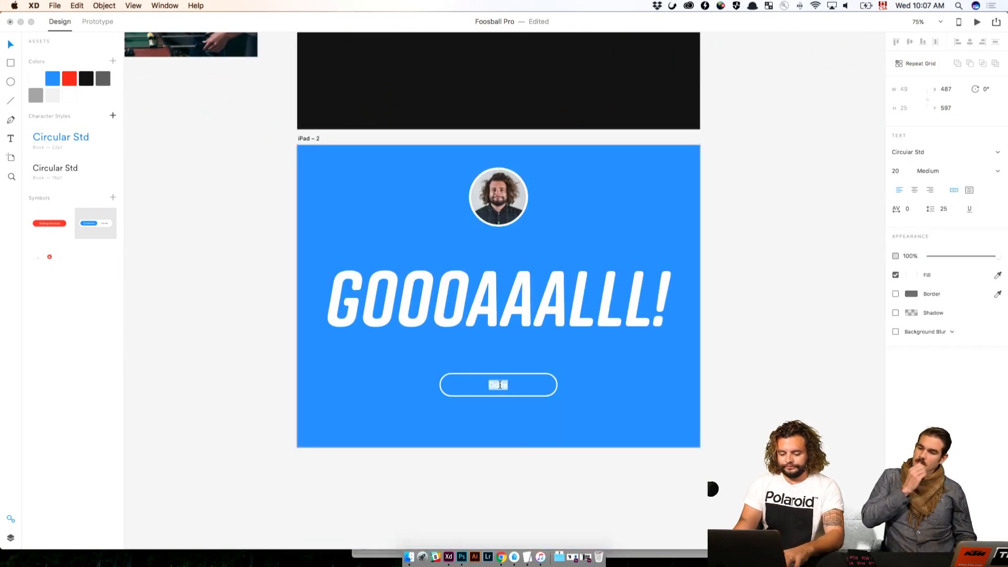
text(Rep)
key(BackSpace)
key(BackSpace)
key(BackSpace)
text(Wa)
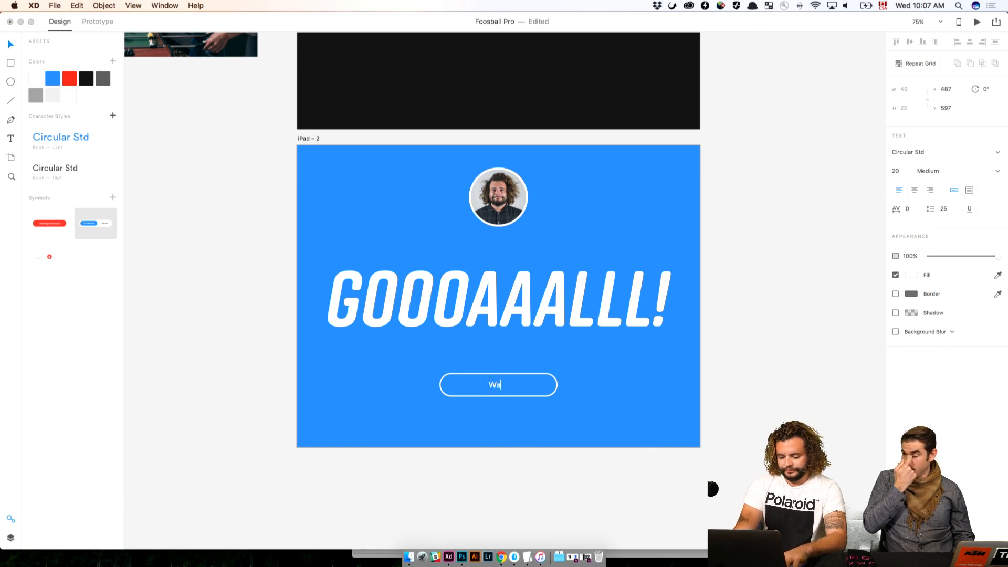
text(tch Replay)
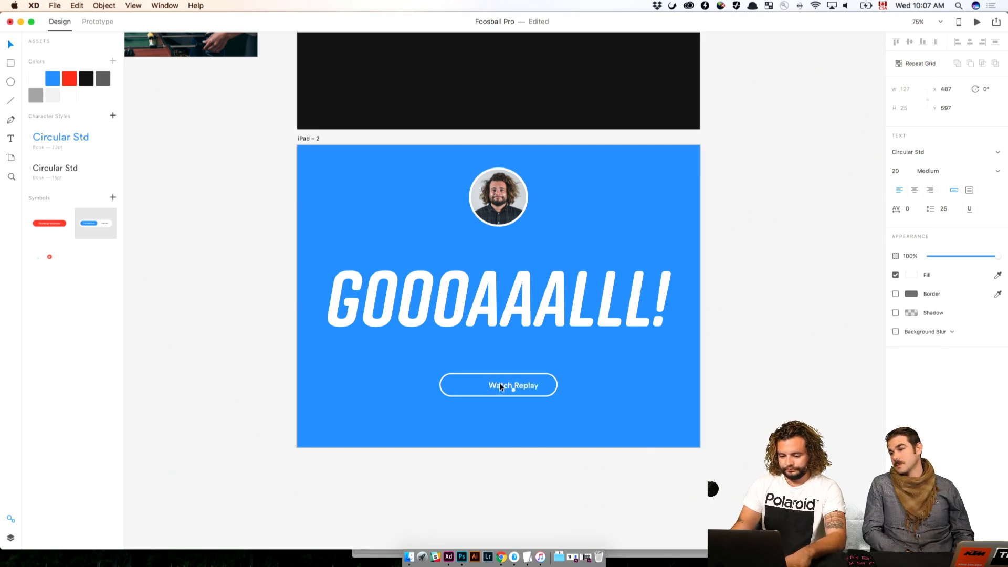
Set the height of the Watch Replay button group to 120
click(505, 395)
click(477, 395)
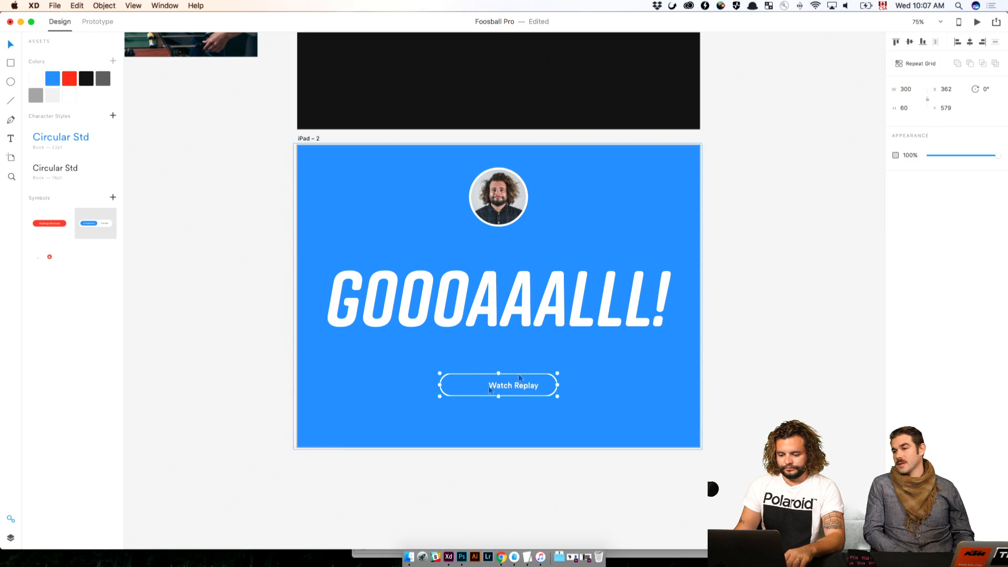
click(915, 108)
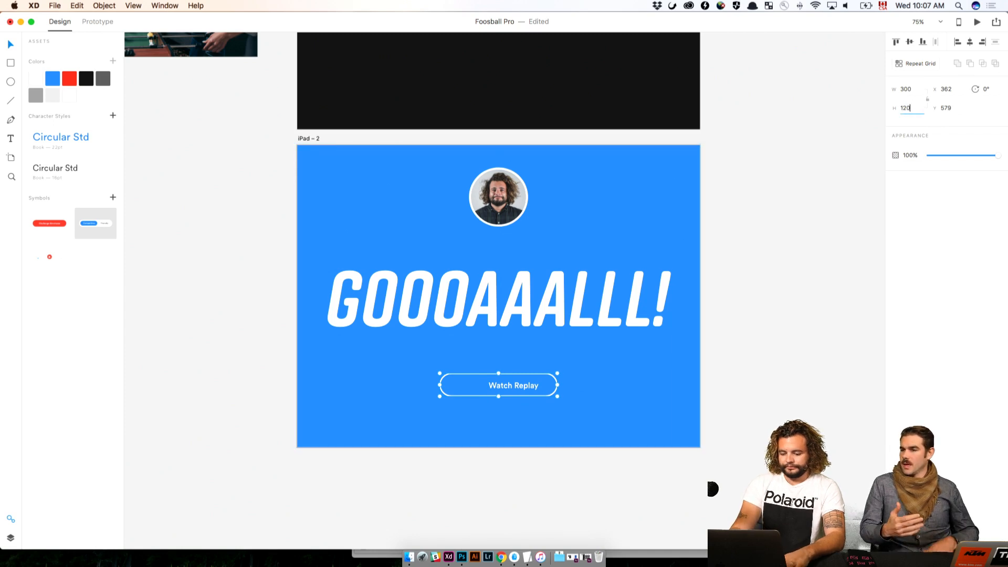
text(120)
key(Return)
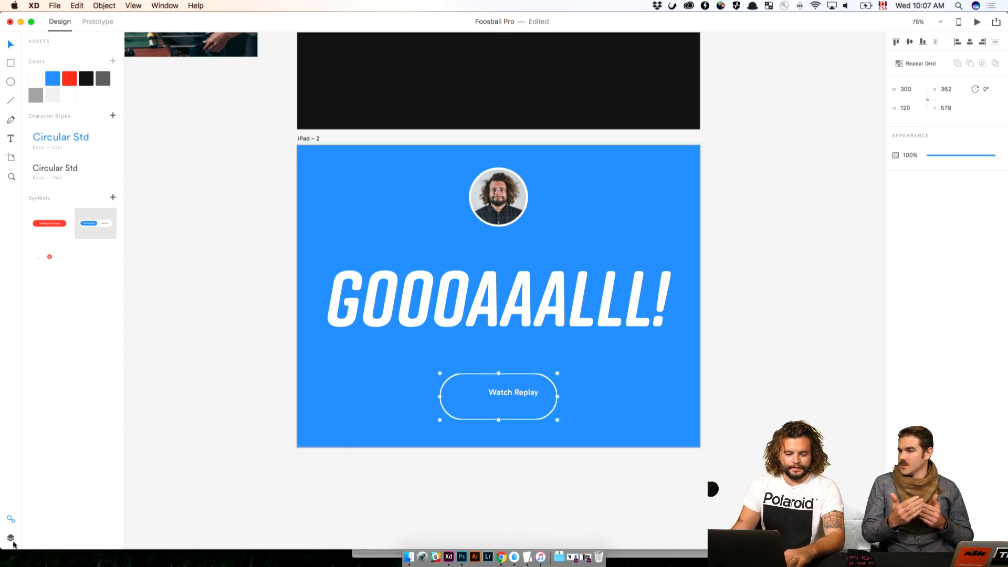
Open the layer contents of the Watch Replay button's group, Symbol 6
click(13, 541)
click(32, 54)
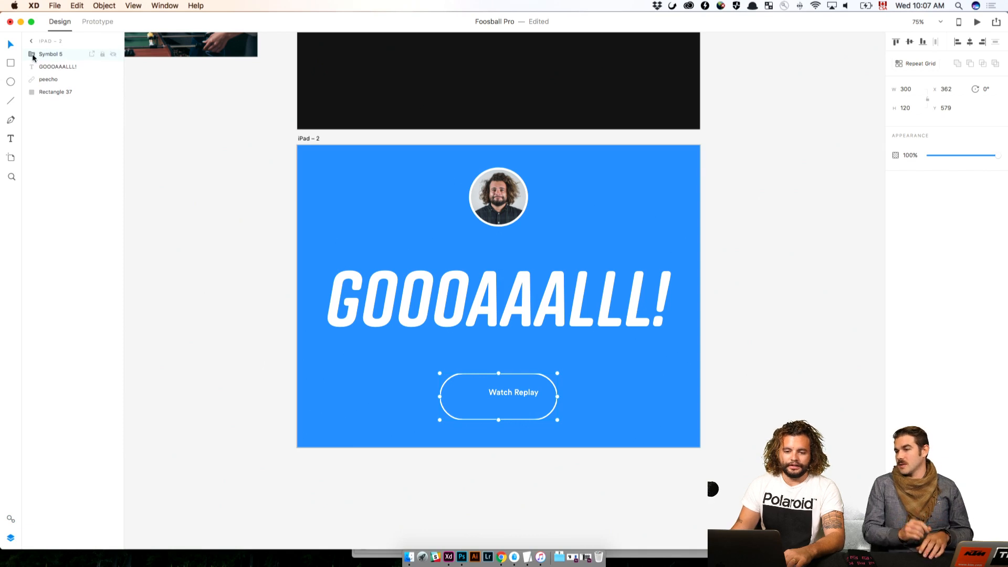
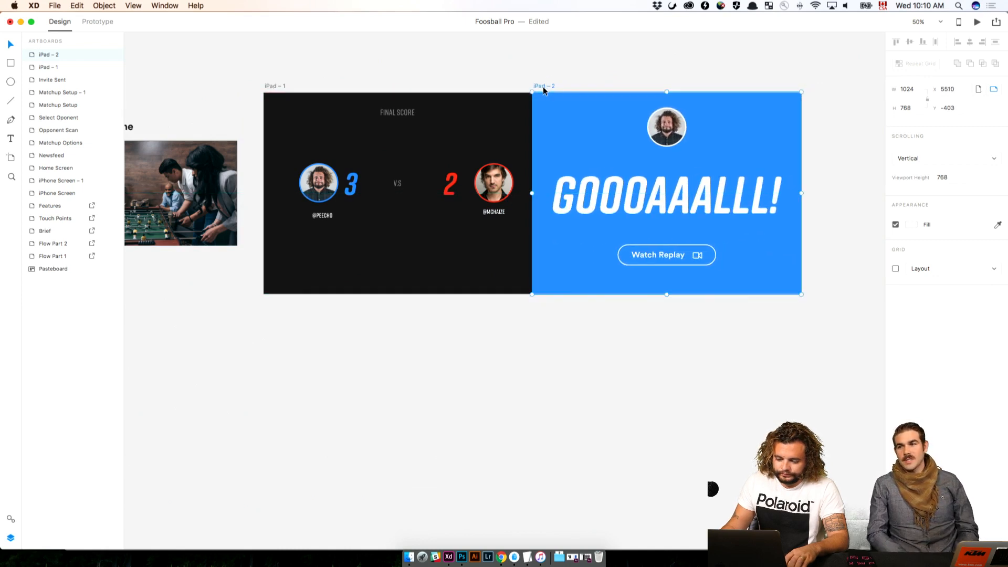
Move the iPad – 2 goal artboard 30 px to the right, leaving a gap beside the scoreboard artboard
key(shift+Right)
key(shift+Right)
key(shift+Right)
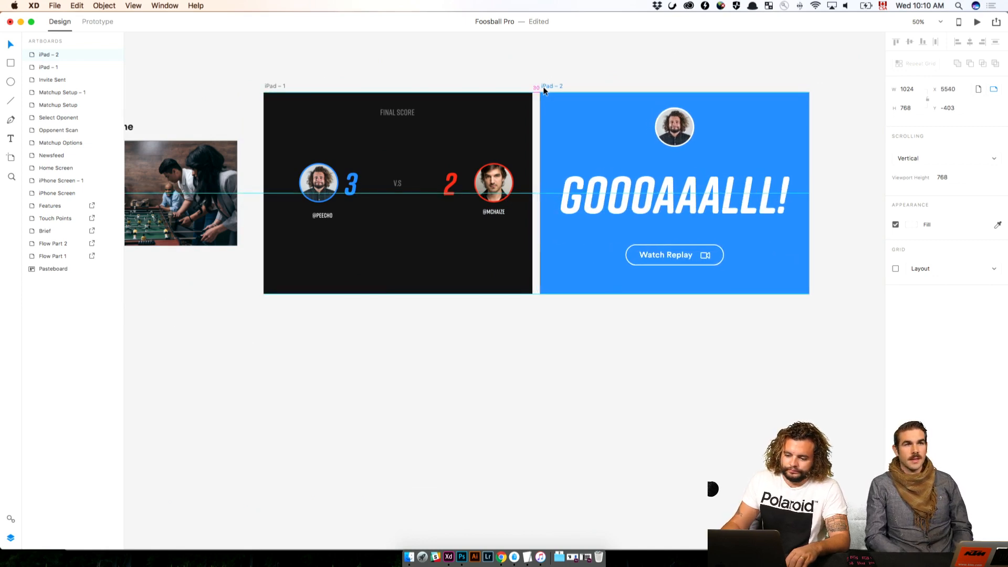
click(641, 351)
Draw a rectangle about 356 × 101 near the scoreboard artboard's lower-left edge and set its corner radius to 100
scroll(644, 357, up, 3)
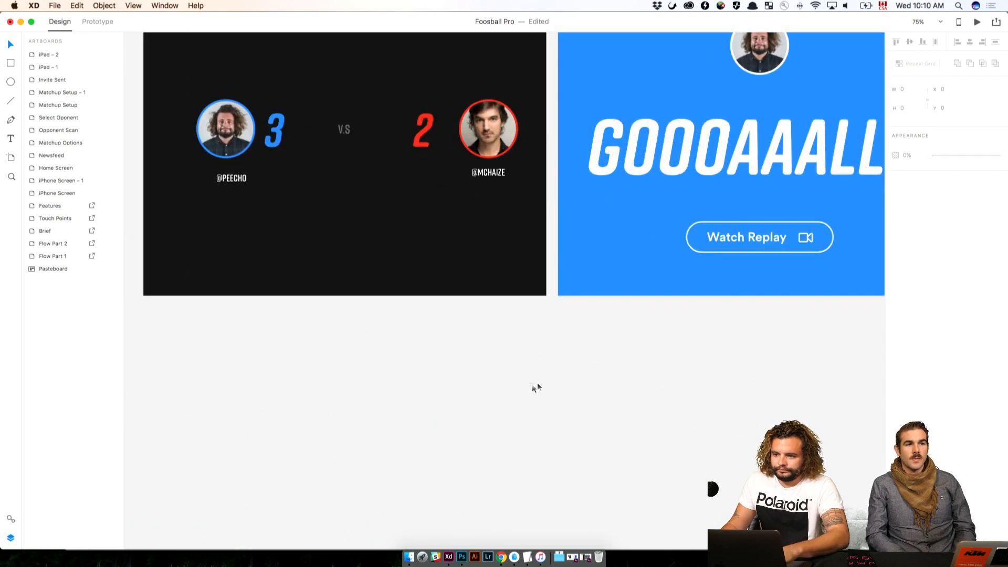
scroll(535, 385, left, 10)
scroll(472, 391, right, 15)
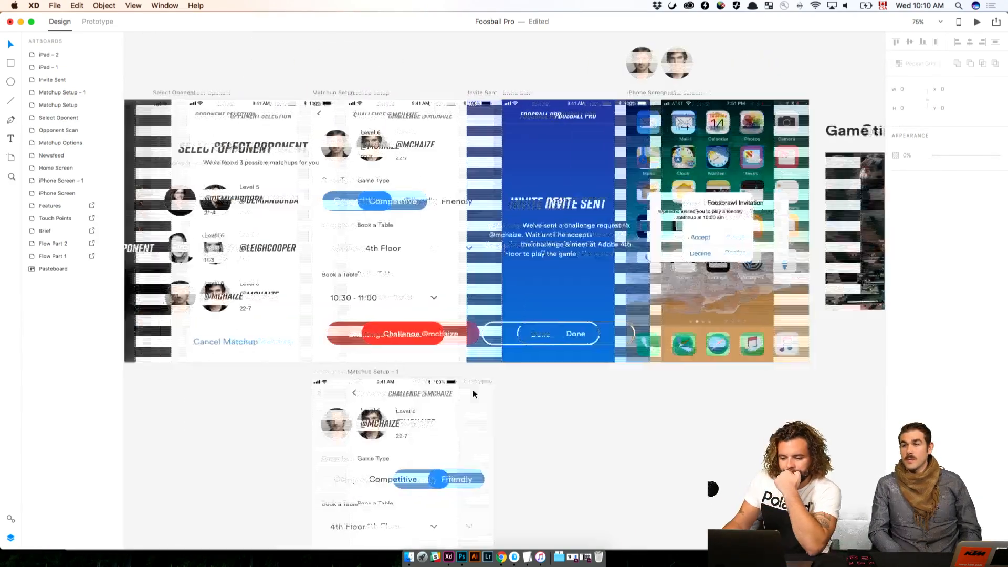
scroll(473, 394, left, 10)
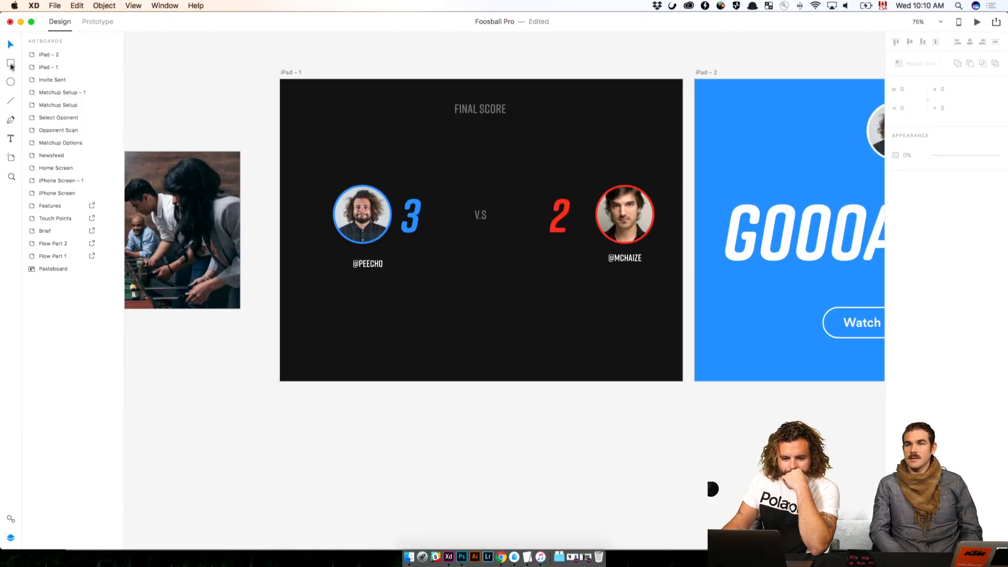
key(r)
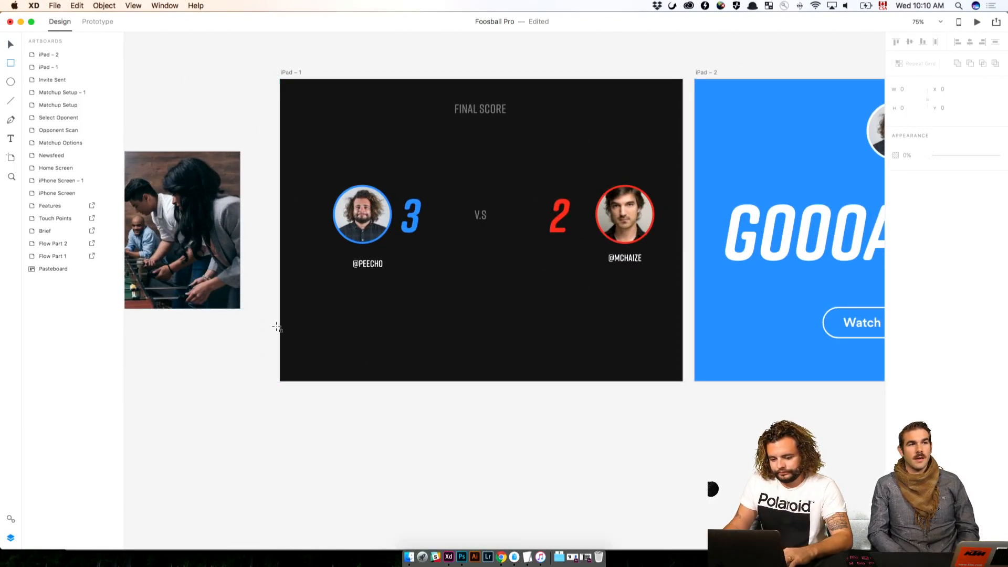
drag(276, 328, 419, 367)
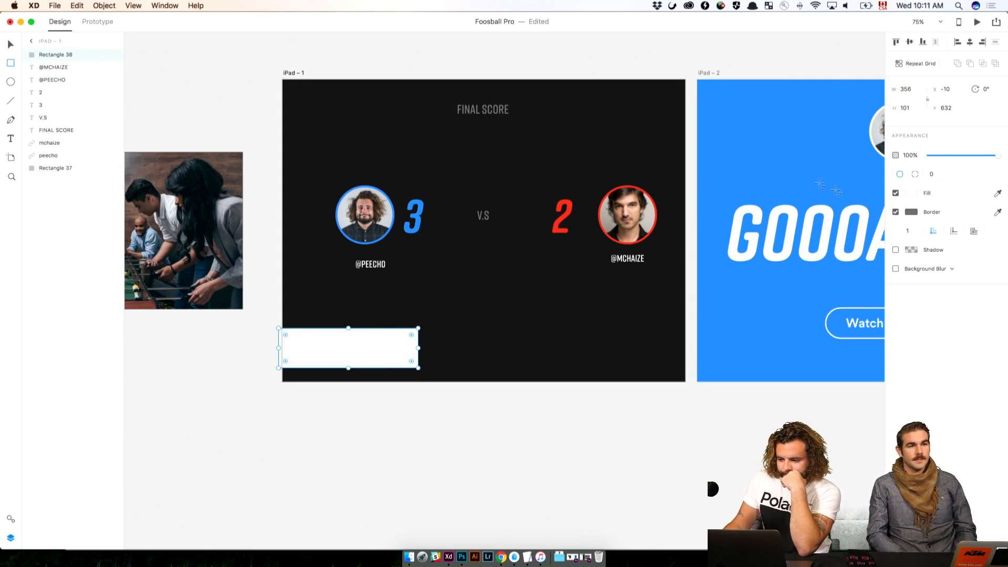
click(932, 176)
text(100)
key(Return)
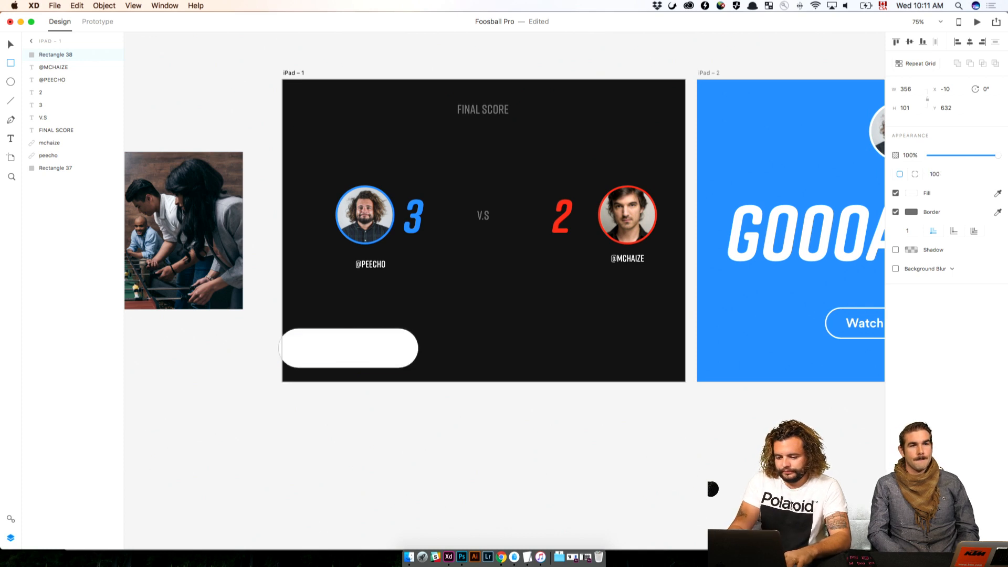
Position the pill shape so it overhangs the scoreboard's left edge and fill it with the dark gray asset color
click(398, 445)
drag(345, 362, 321, 364)
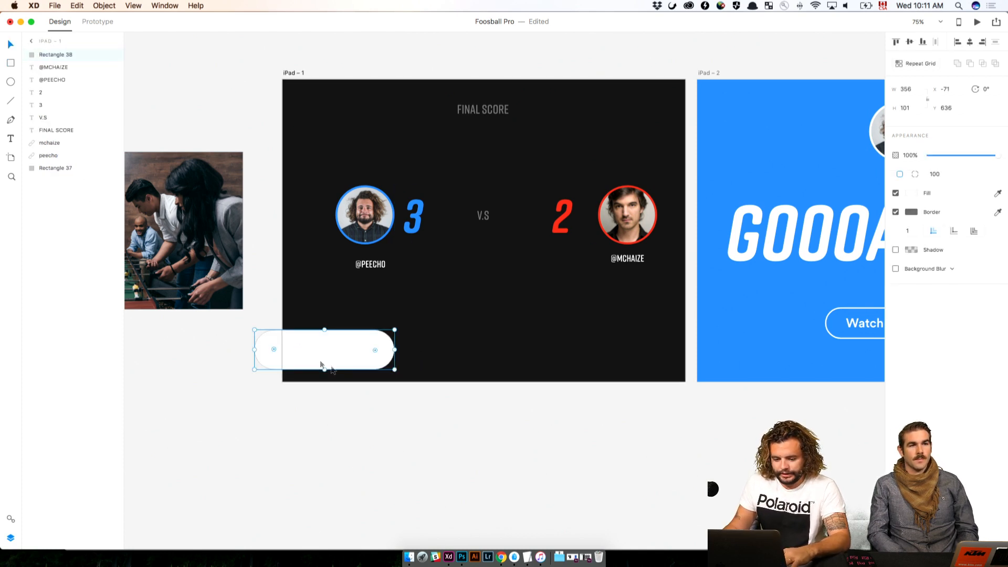
click(11, 519)
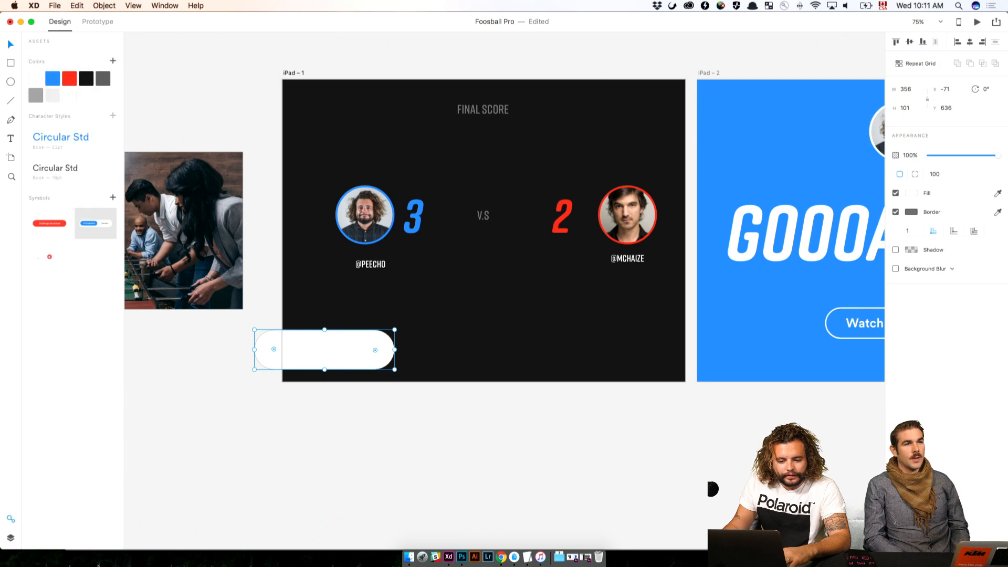
click(102, 80)
click(456, 502)
click(373, 349)
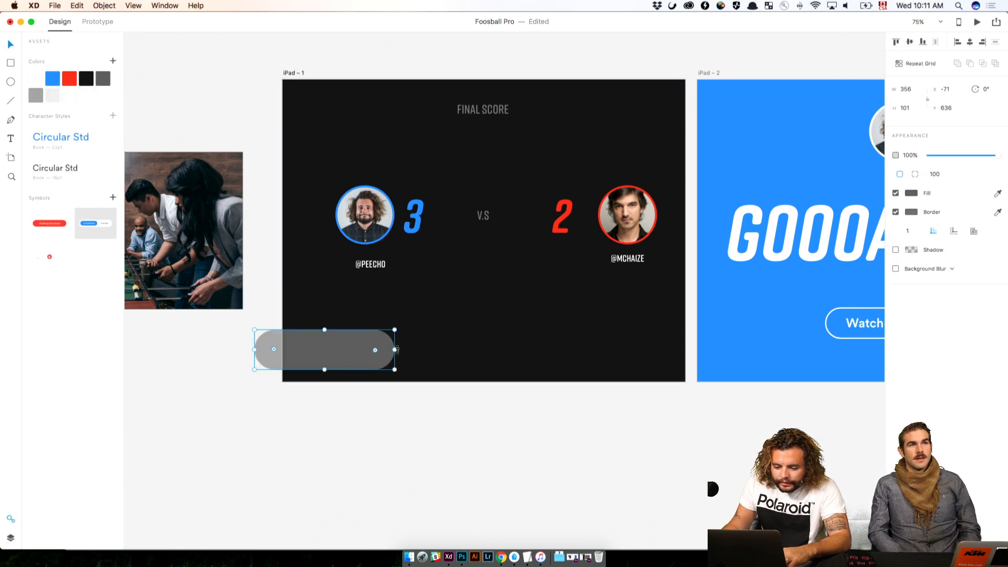
drag(396, 351, 330, 345)
click(525, 451)
click(380, 477)
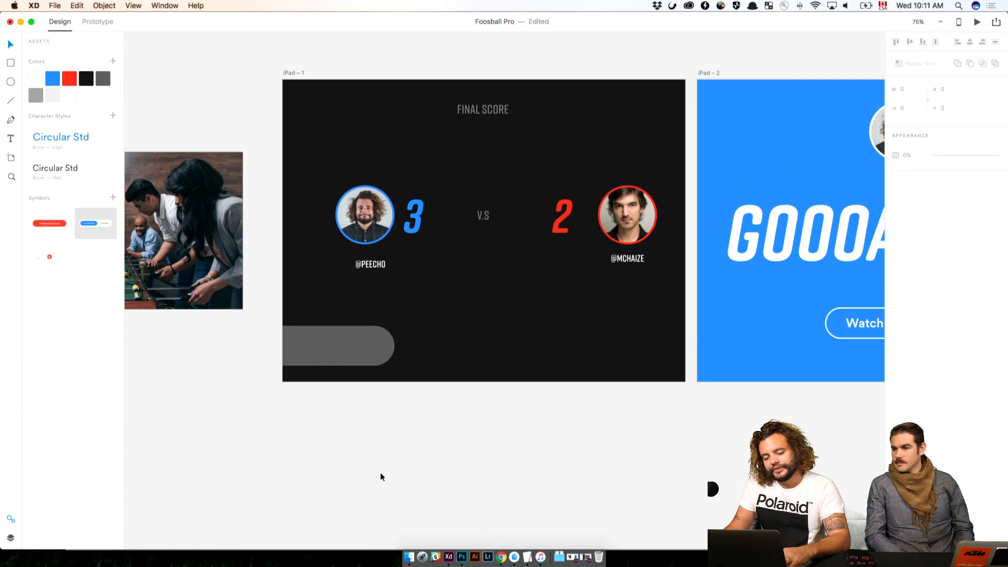
Spread the two players' avatars and handles outward, with the blue player's pair at X 60
click(413, 217)
click(376, 219)
drag(376, 219, 346, 219)
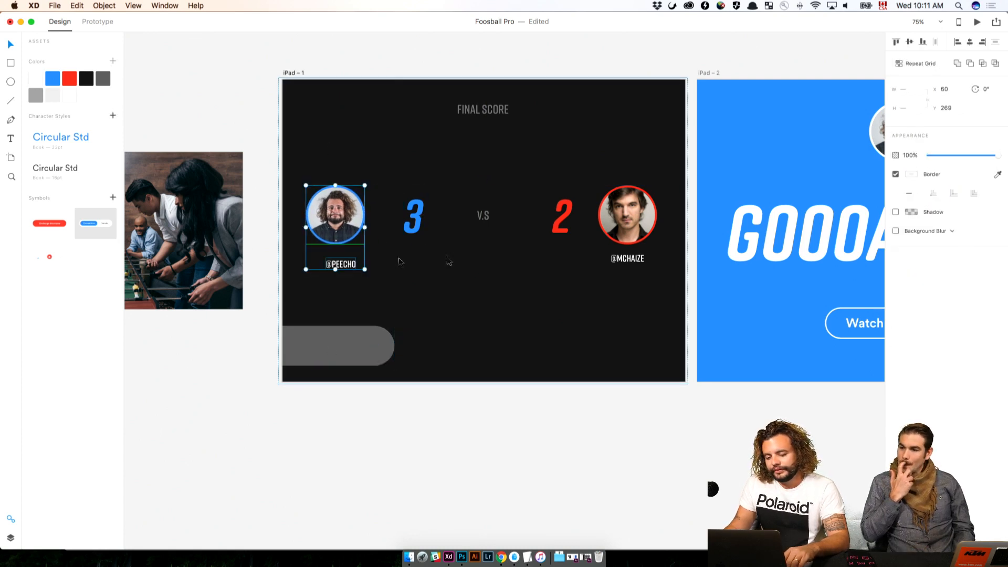
drag(630, 218, 644, 217)
Try font sizes 200 and 400 on the blue score 3
click(413, 217)
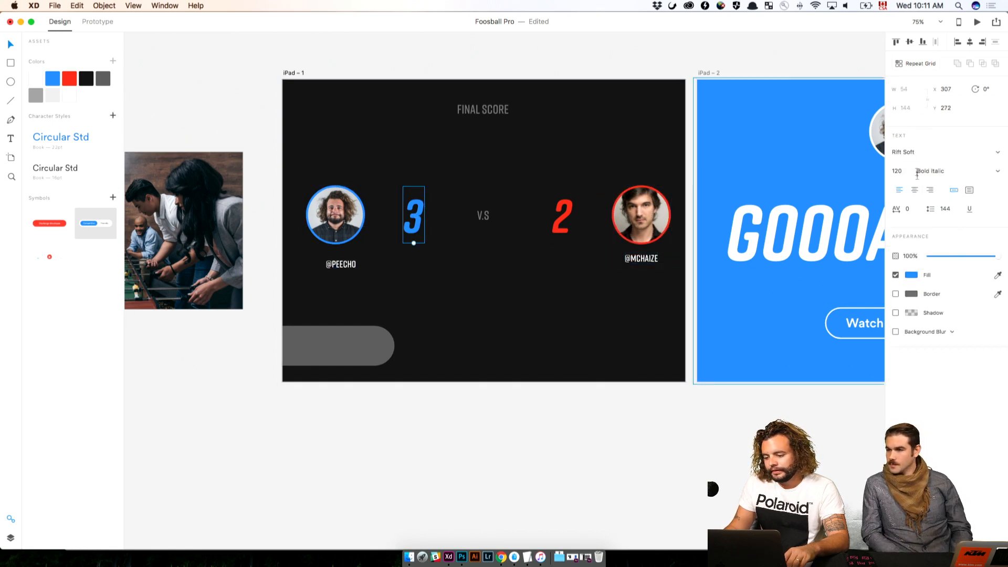
click(903, 172)
text(200)
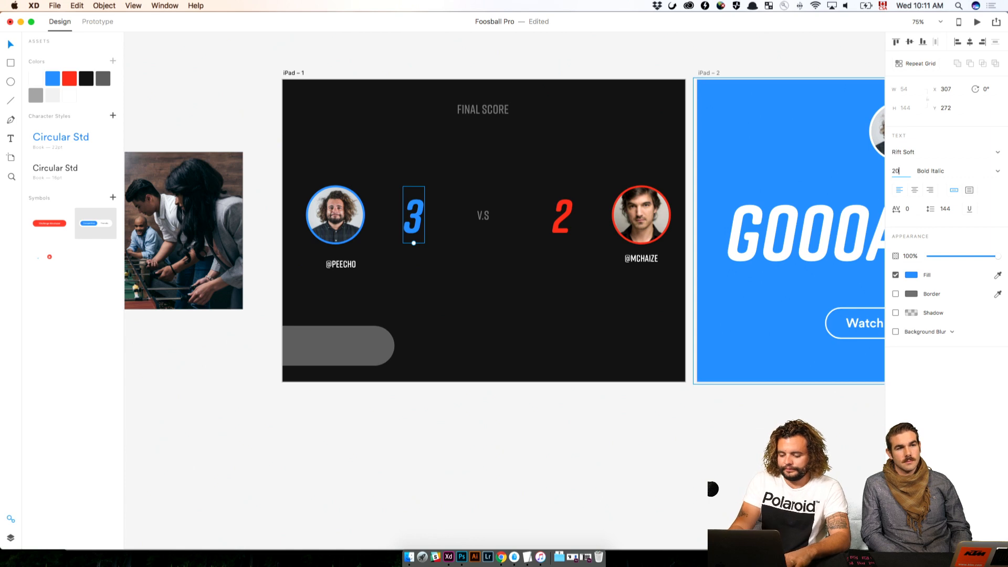
key(Return)
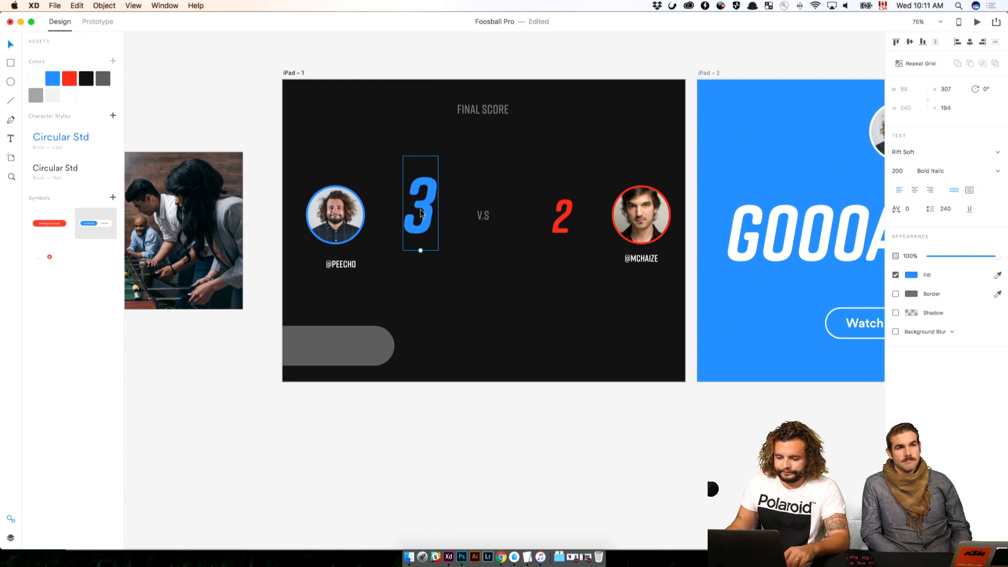
drag(420, 212, 420, 224)
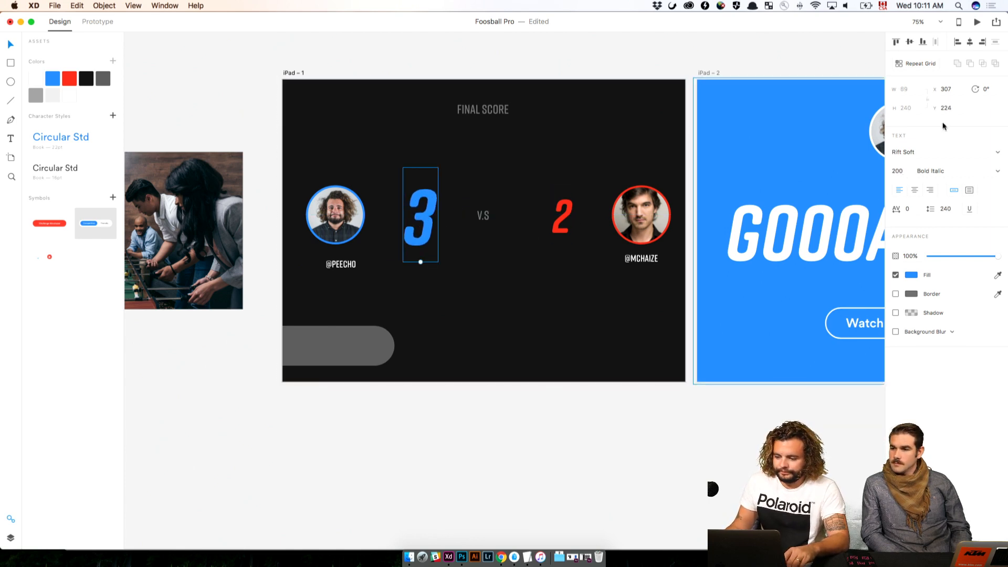
click(908, 171)
text(400)
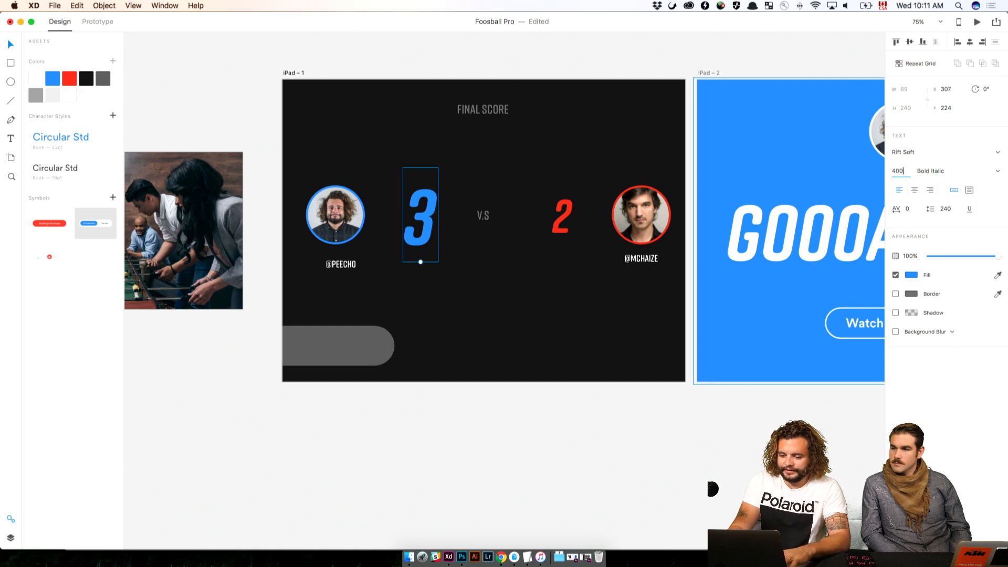
key(Return)
Set the blue score 3's font size to 300 and lower it until it is vertically level with the avatars
double_click(898, 171)
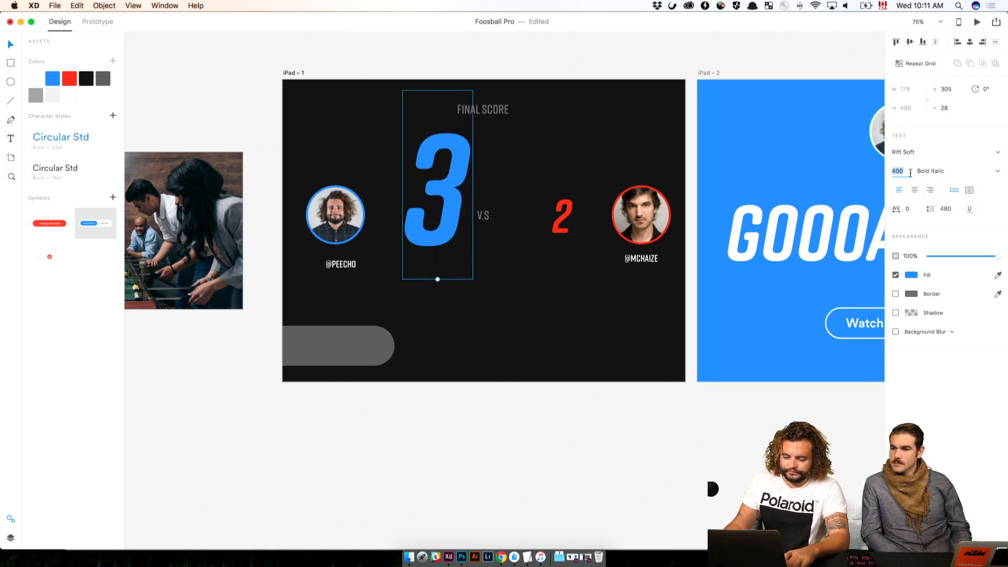
text(300)
key(Return)
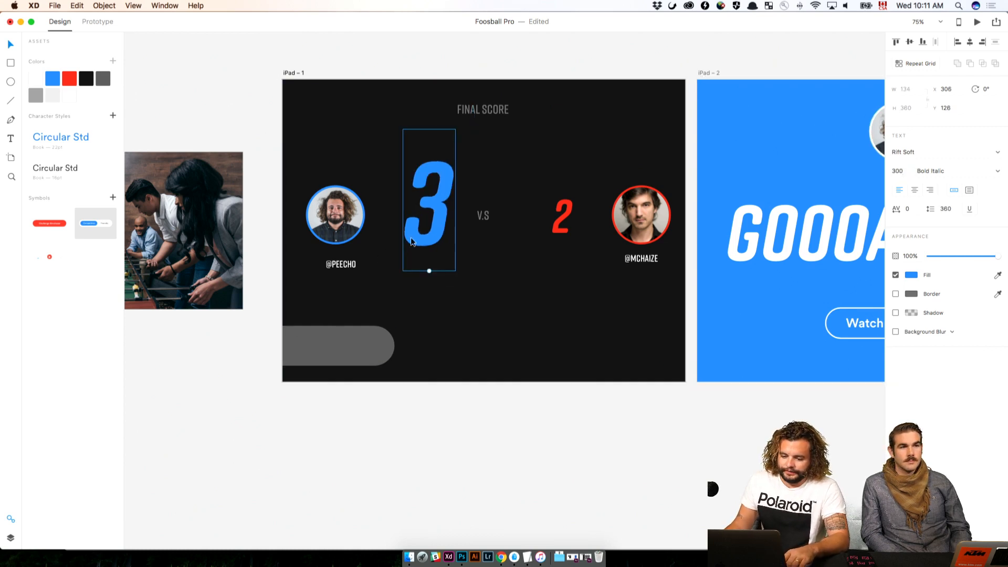
drag(414, 241, 416, 253)
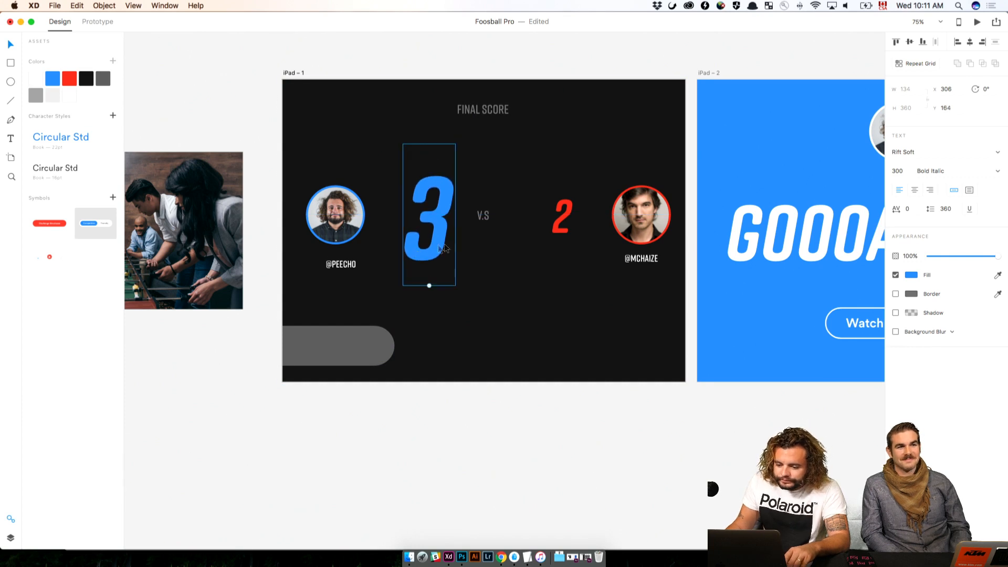
Replace the small red score with a copy of the large blue 3, changed to 2 and filled with the red asset color
click(563, 219)
key(Delete)
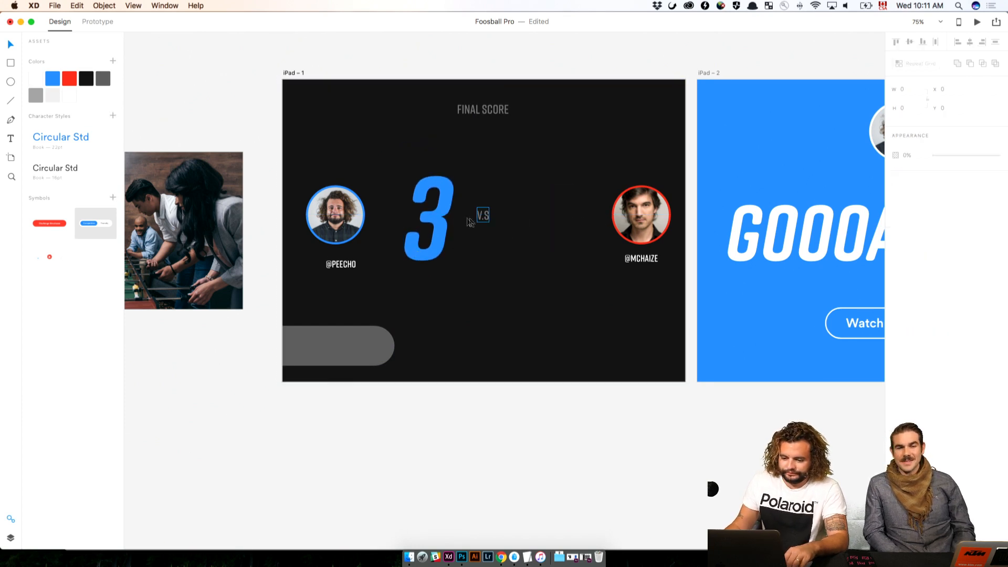
click(428, 202)
drag(426, 228, 533, 226)
double_click(537, 223)
text(2)
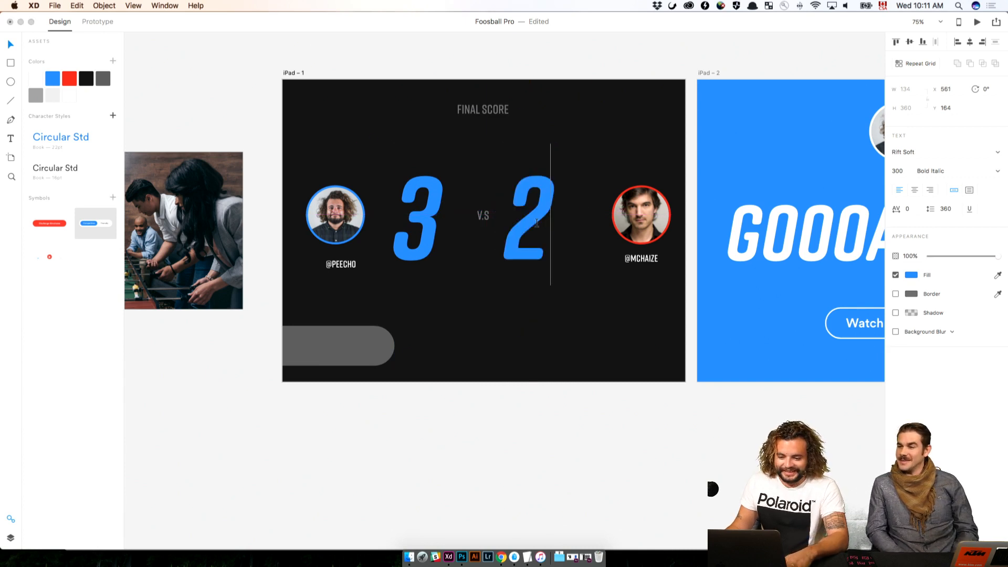
key(Escape)
click(72, 85)
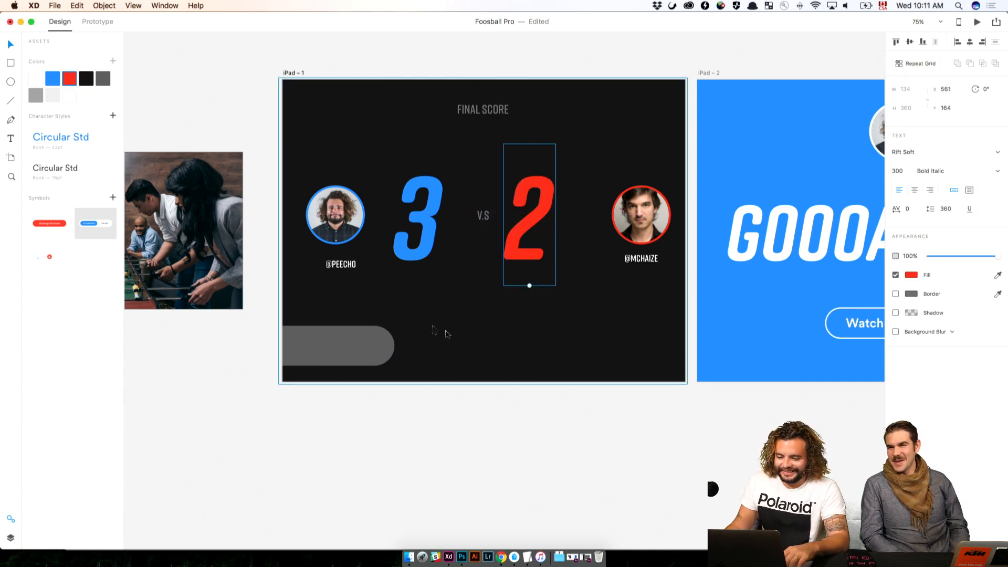
Move the red 2 closer to its avatar and position the red player's avatar and handle at X 814
drag(546, 247, 579, 248)
click(656, 205)
drag(641, 258, 659, 264)
key(shift+Left)
key(shift+Left)
key(shift+Left)
key(shift+Left)
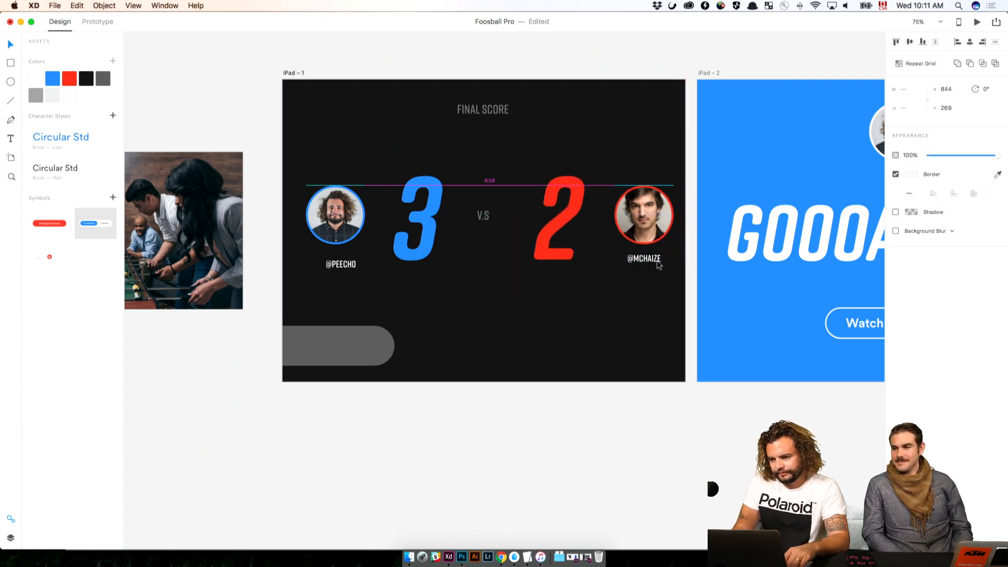
key(shift+Left)
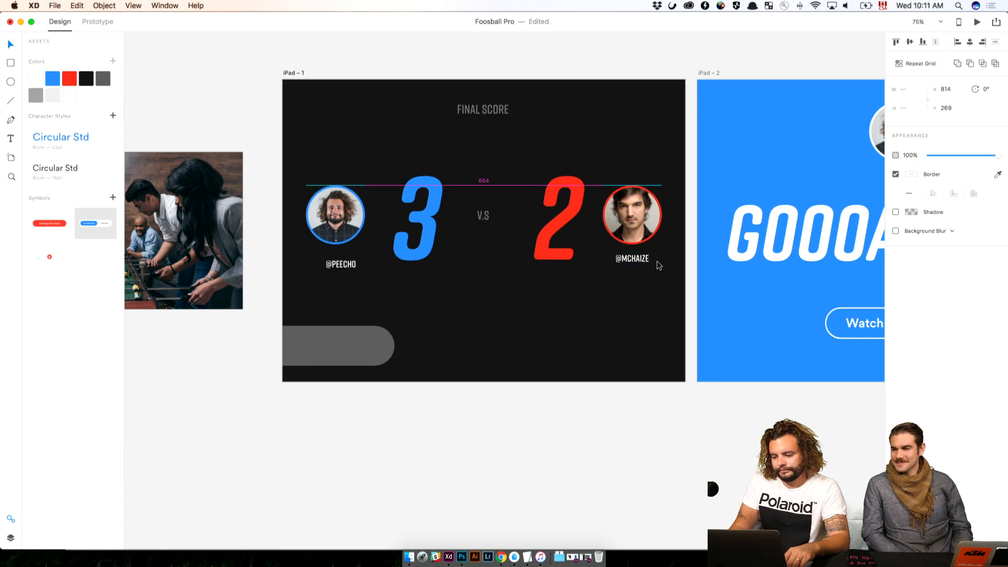
Center the blue player's handle under the avatar and set both about 50 px in from the artboard's left edge
click(341, 230)
shift+click(336, 264)
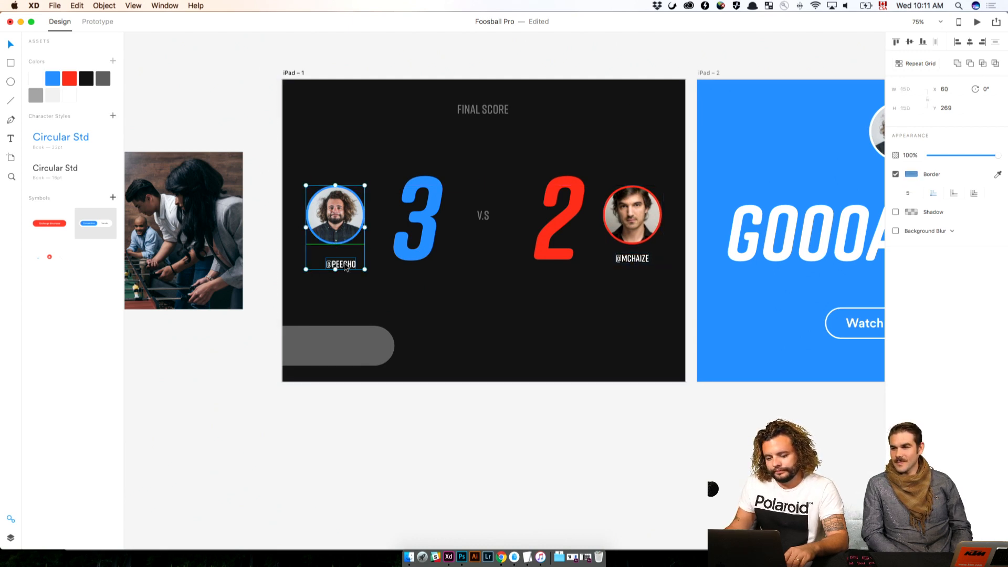
drag(336, 265, 326, 265)
click(970, 42)
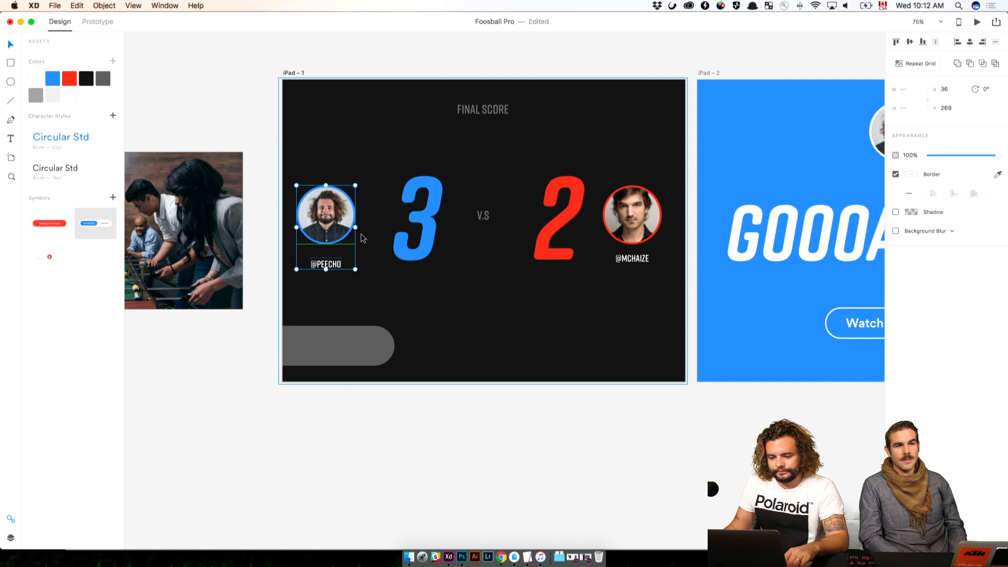
drag(329, 224, 314, 225)
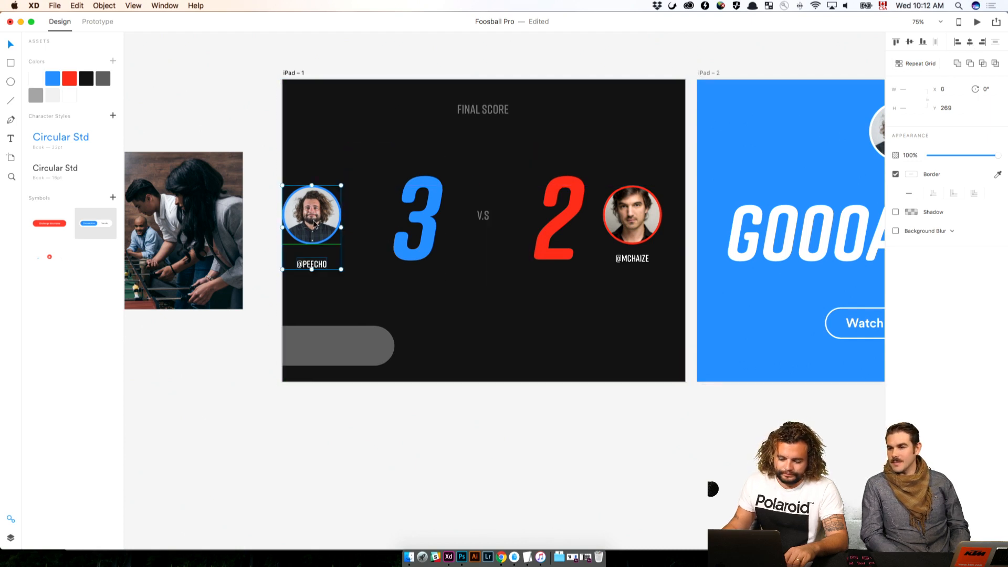
key(shift+Right)
key(shift+Right)
key(shift+Right)
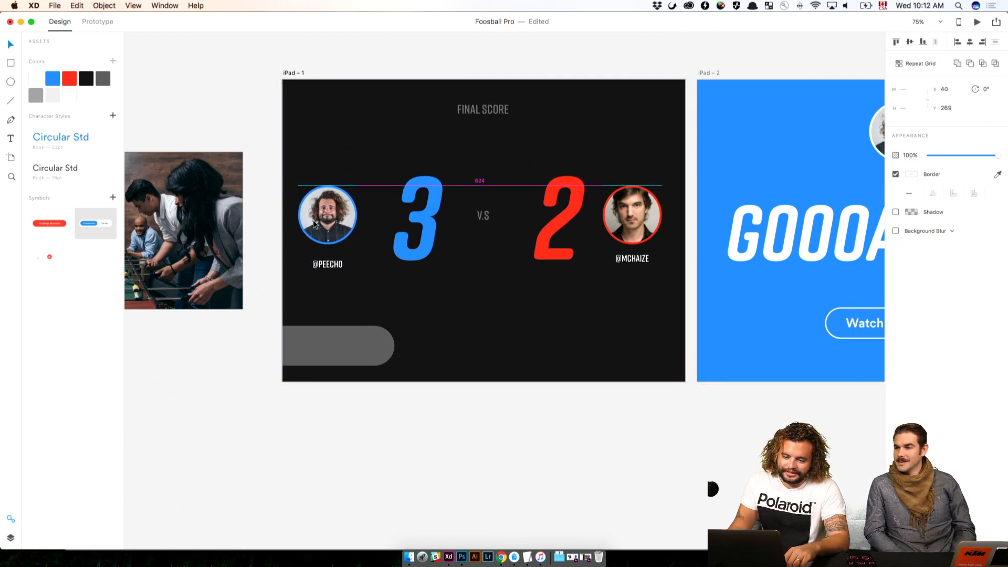
key(shift+Right)
Nudge the blue 3 slightly left, closer to the blue player's avatar
click(415, 257)
key(shift+Left)
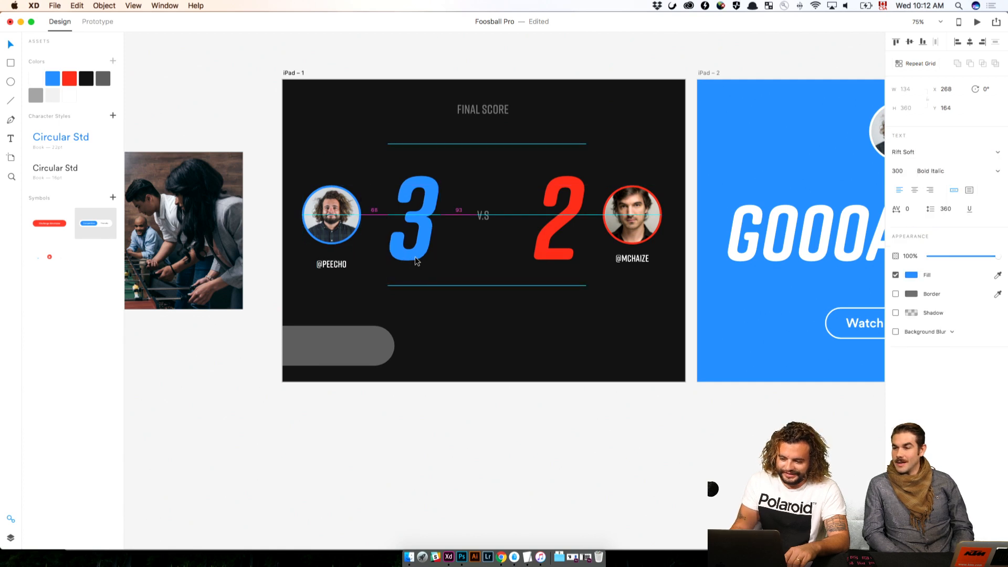
key(Left)
click(483, 470)
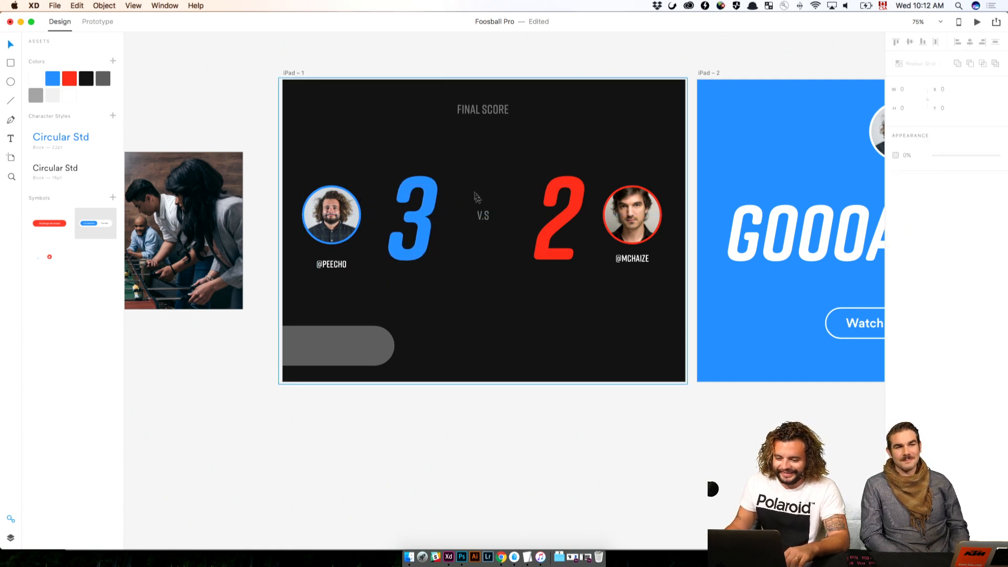
Set the V.S text's font size to 60 and center it horizontally and vertically on the scoreboard artboard
click(483, 214)
click(909, 171)
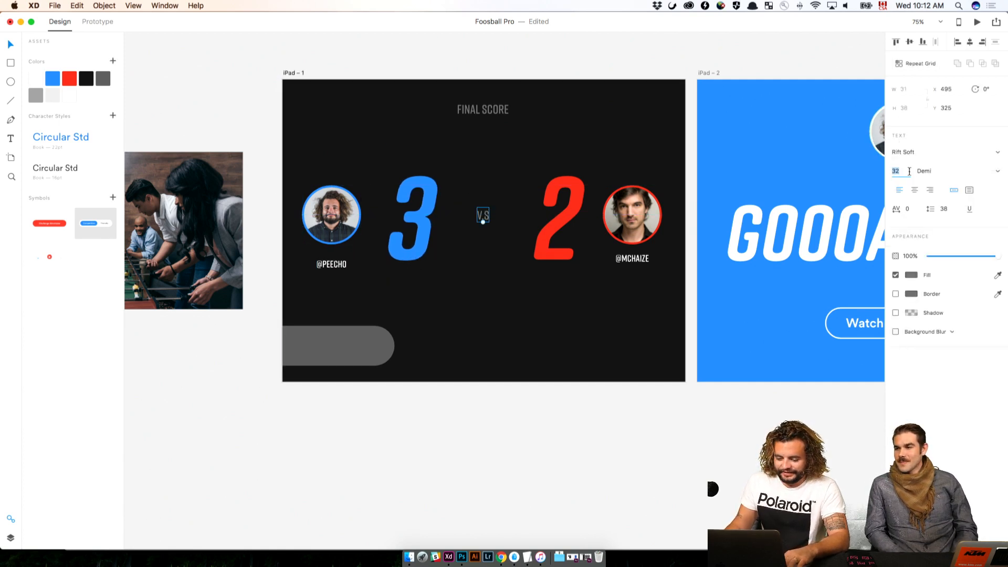
key(Return)
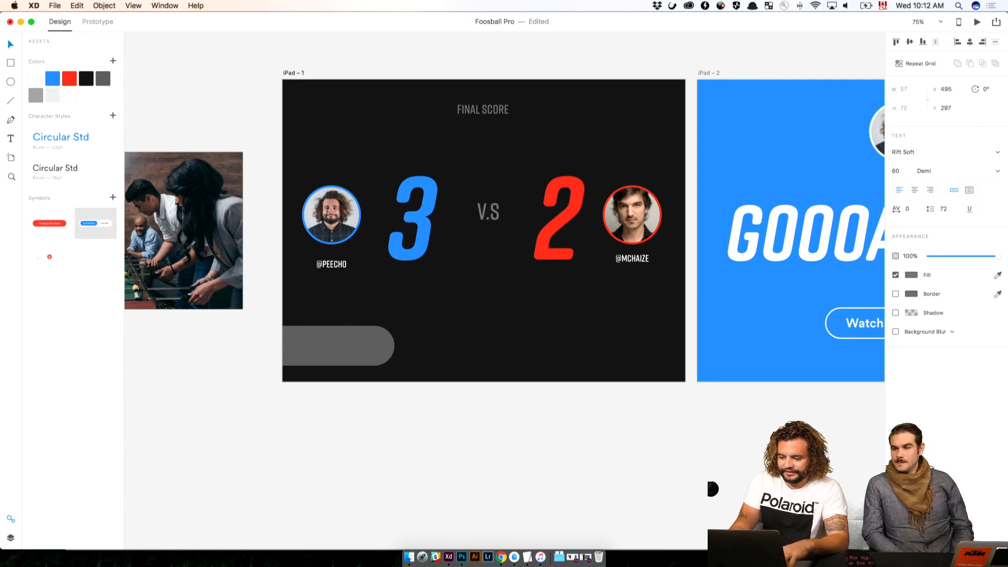
drag(488, 212, 486, 218)
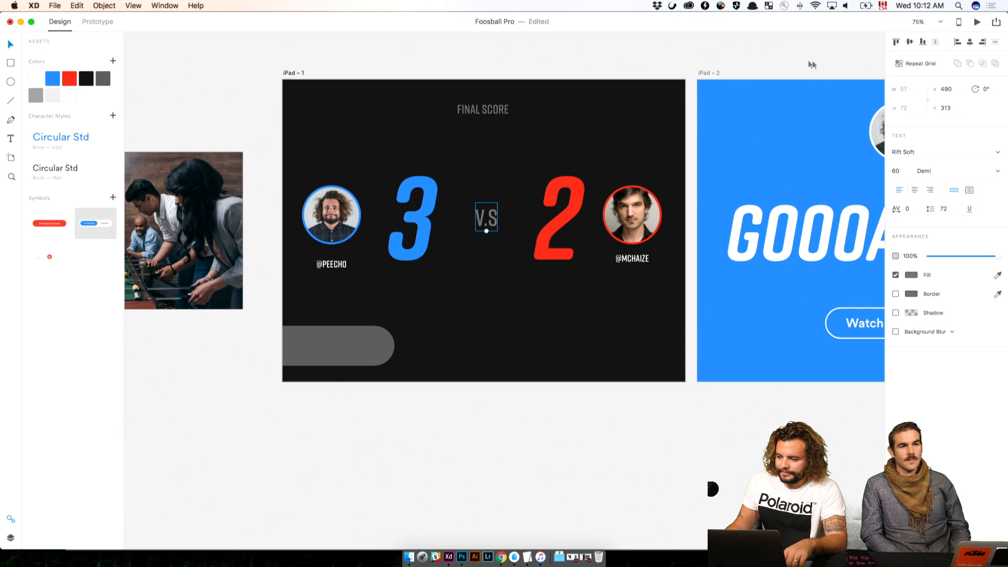
click(970, 42)
click(909, 41)
click(525, 348)
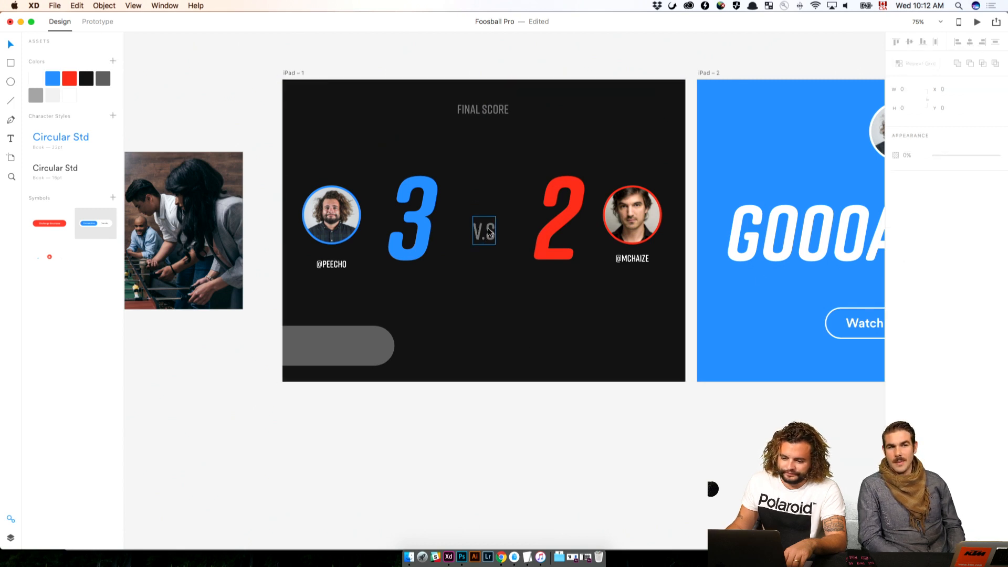
Move the V.S text up to Y 319 and shift the gray pill slightly to the right
drag(487, 239, 488, 231)
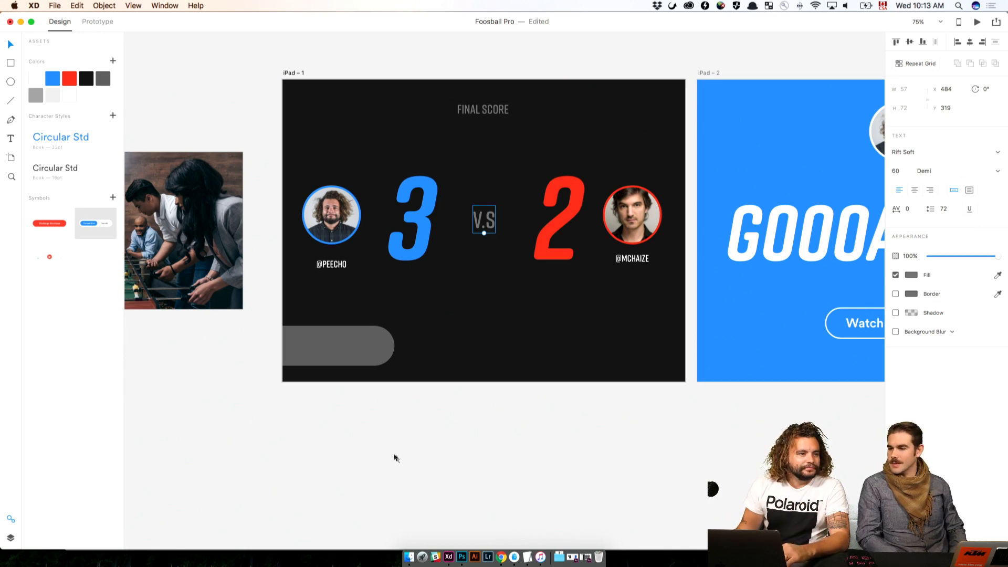
click(350, 444)
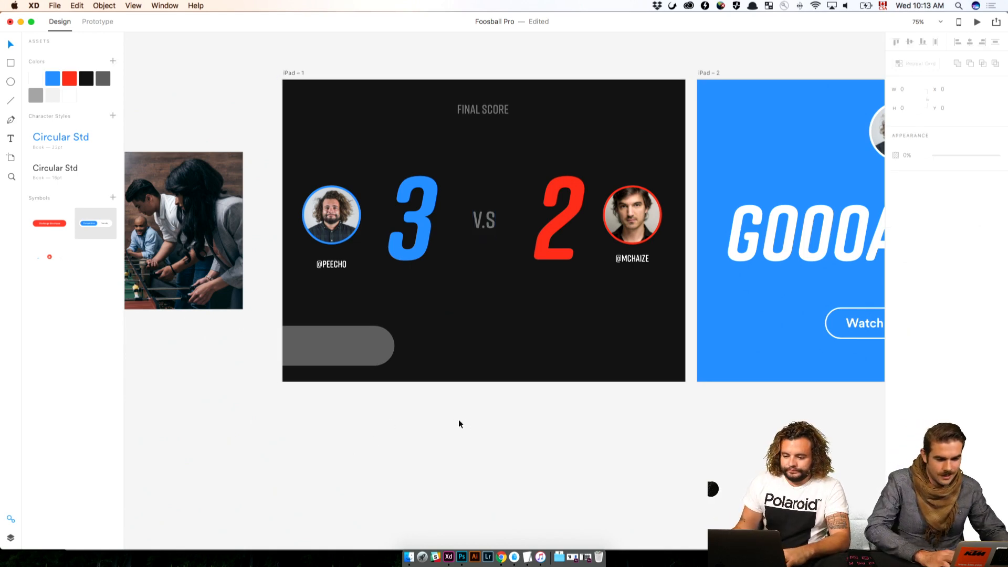
scroll(383, 417, right, 5)
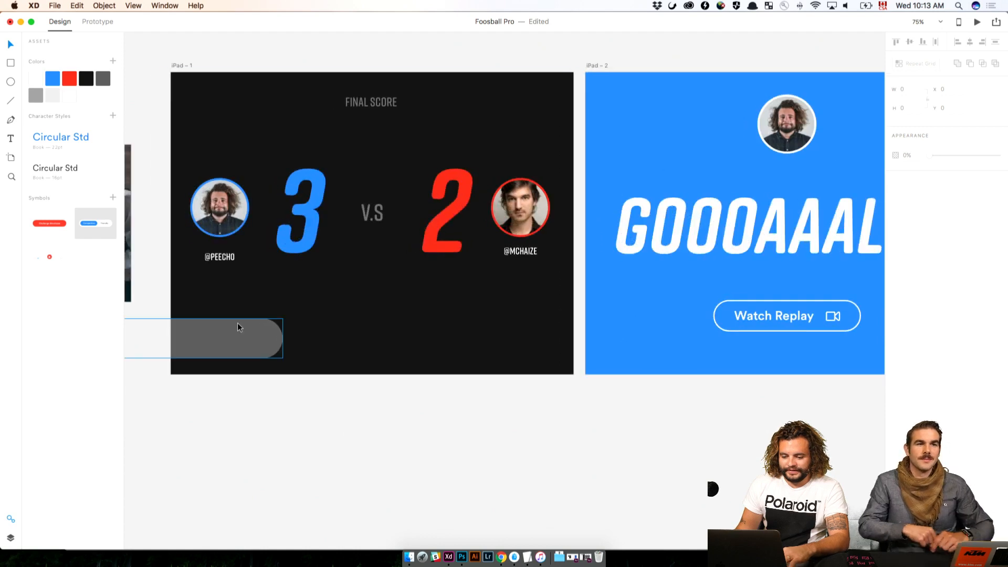
click(240, 328)
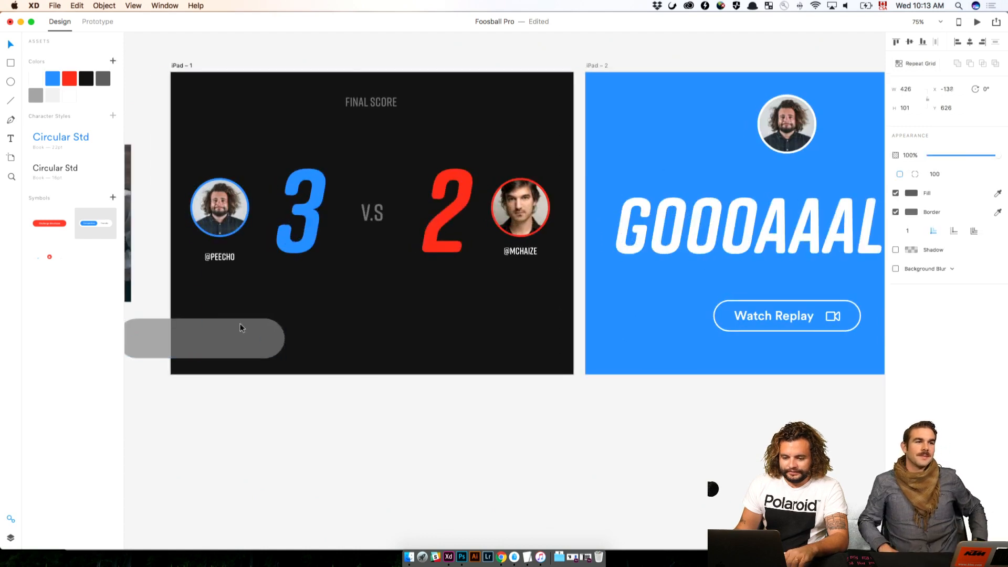
Switch to Chrome, open the round green Spotify logo from the image results, and move the browser window aside to reveal the scoreboard artboard
click(501, 558)
click(404, 24)
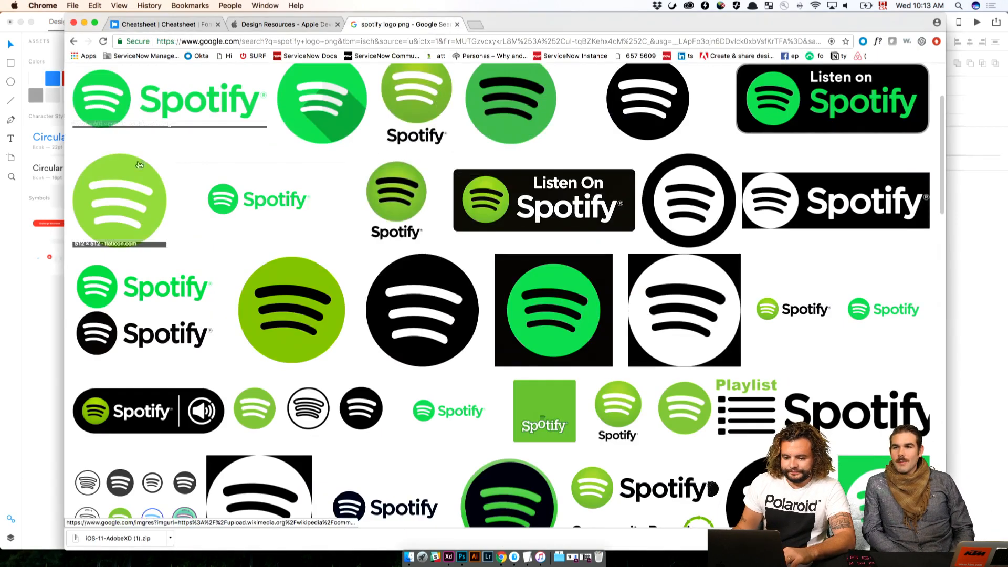
click(125, 196)
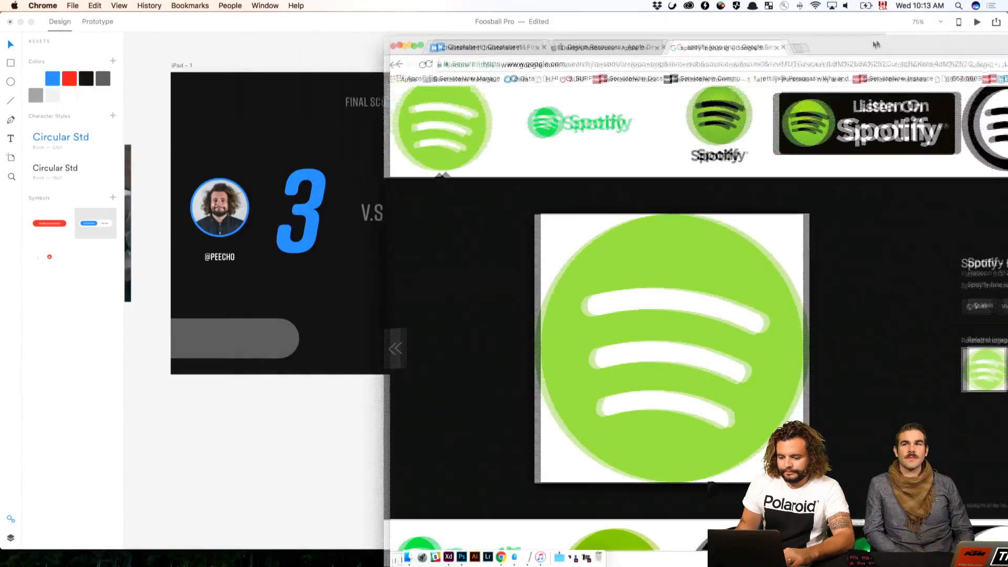
drag(551, 21, 893, 42)
Try to place the Spotify logo image directly on the scoreboard artboard
drag(738, 351, 346, 292)
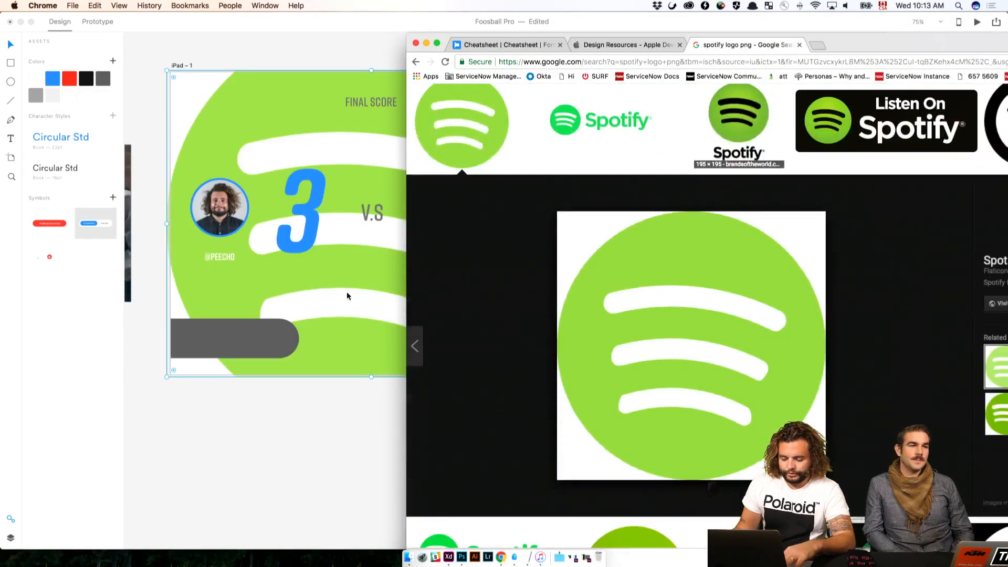
click(350, 414)
key(super+z)
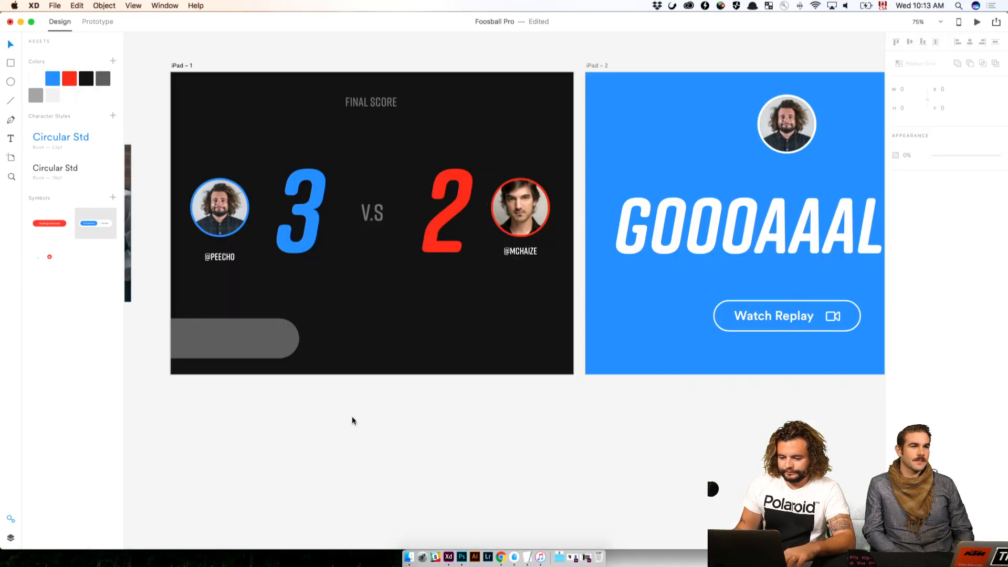
Bring the Spotify logo image from Chrome onto the empty canvas below the scoreboard artboard
key(super+Tab)
drag(668, 411, 344, 486)
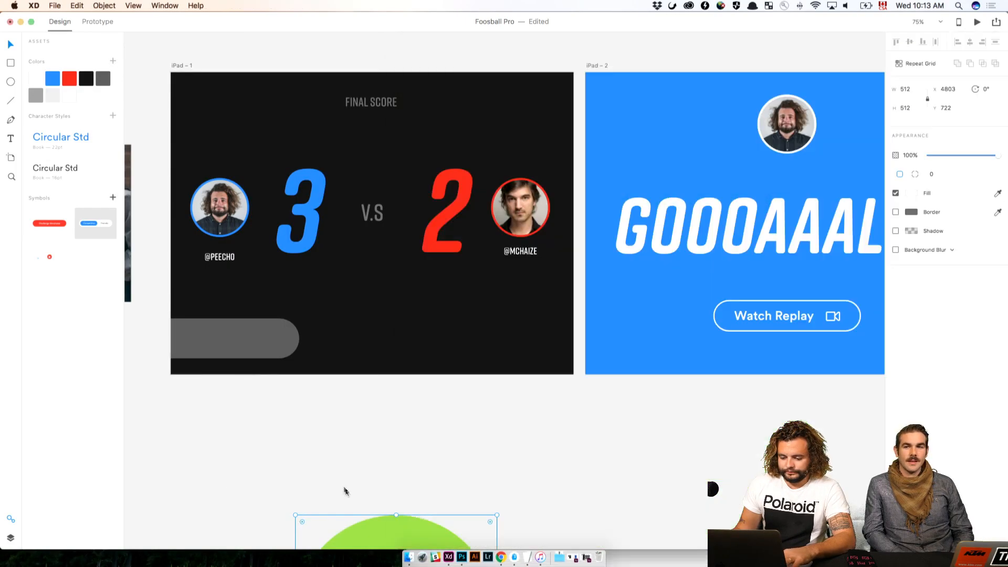
drag(333, 449, 328, 565)
Move the Spotify logo onto the scoreboard, scale it to 72 by 72, and place it inside the gray pill at X 22, Y 641
drag(402, 525, 276, 286)
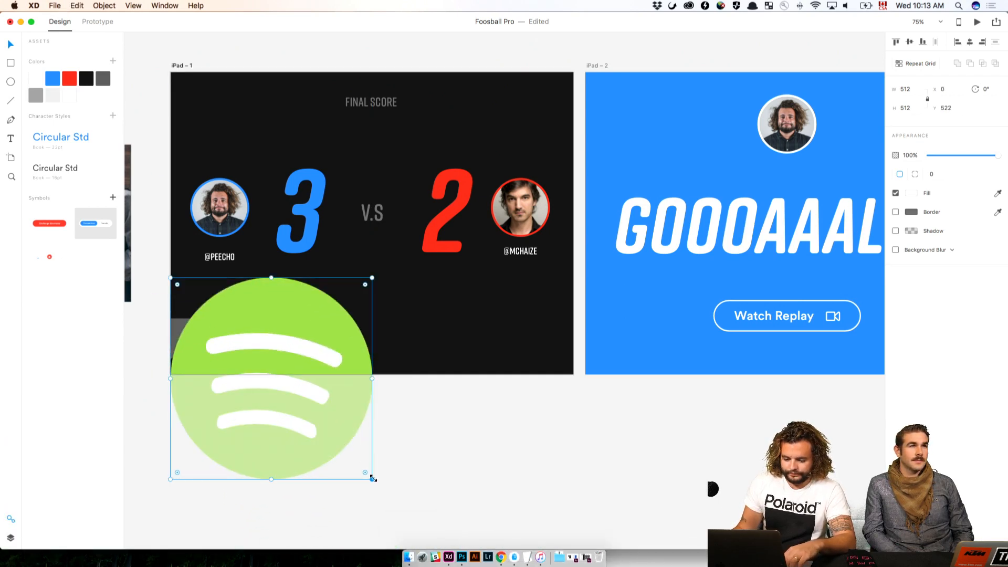
drag(369, 476, 194, 342)
mouse_move(195, 343)
mouse_down()
mouse_move(260, 342)
mouse_move(196, 344)
mouse_up()
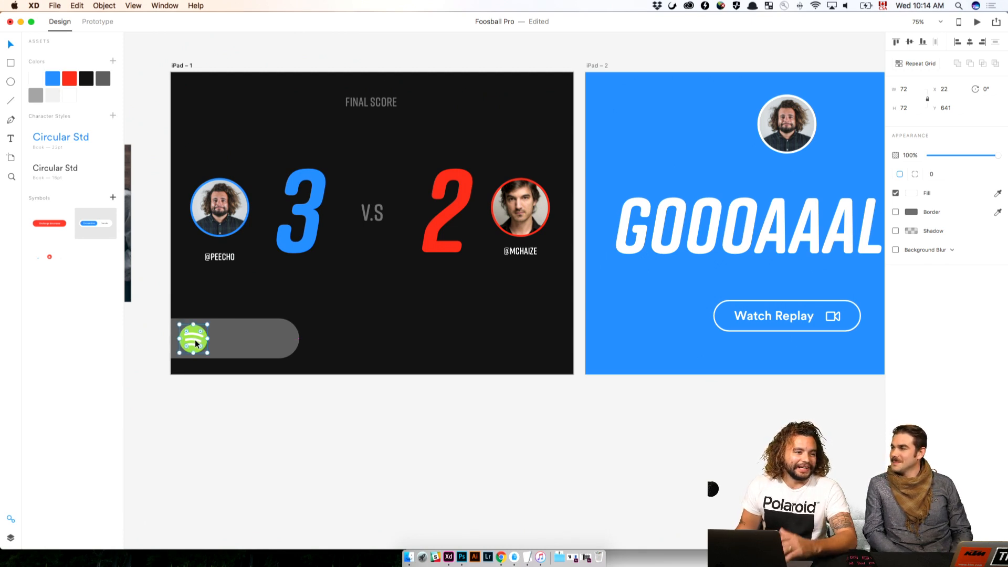
scroll(195, 344, up, 1)
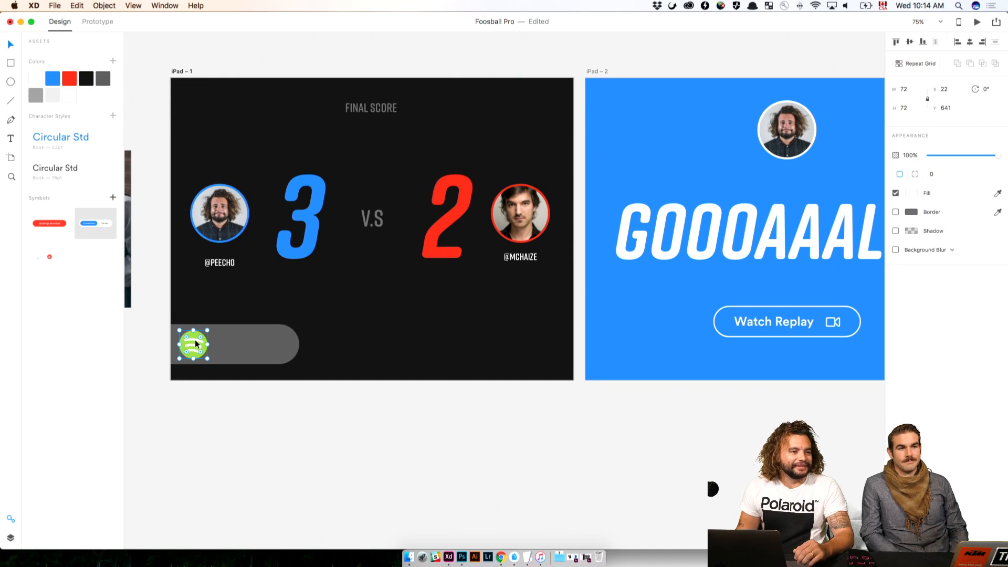
click(292, 491)
Change the fill of the pill behind the Spotify logo to black and remove its border
scroll(273, 467, down, 1)
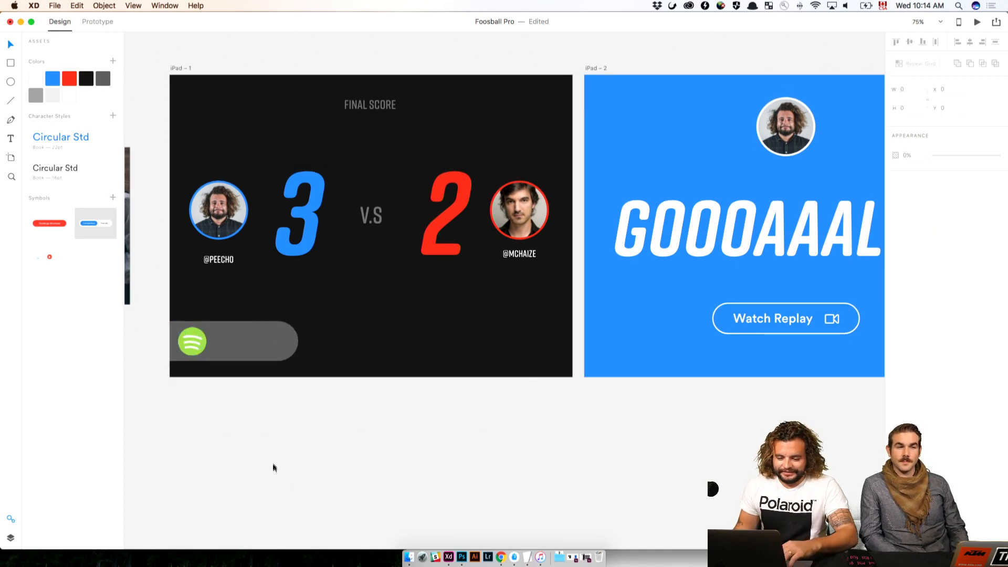
scroll(273, 467, left, 1)
key(super+equal)
drag(321, 435, 455, 436)
click(416, 373)
click(353, 375)
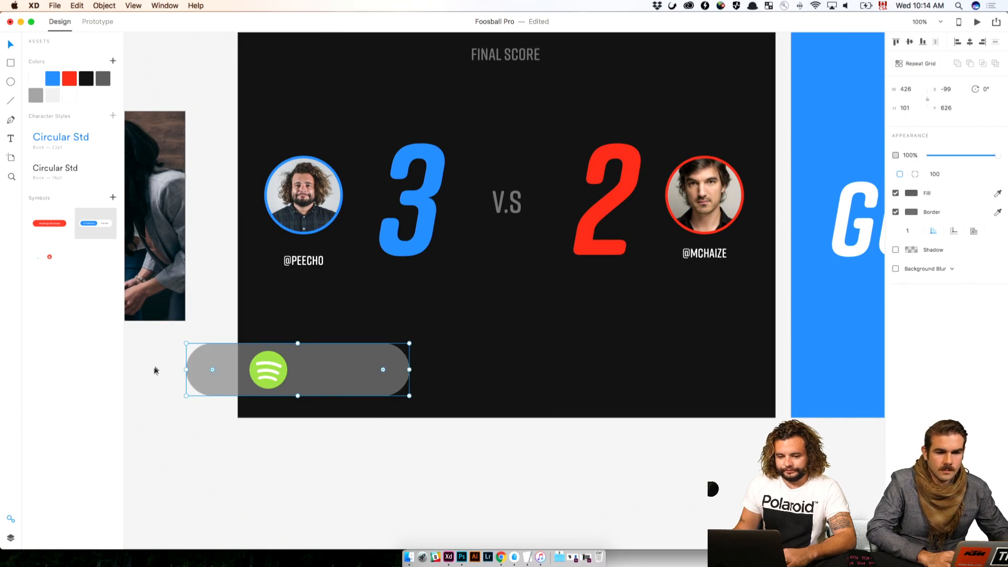
click(86, 79)
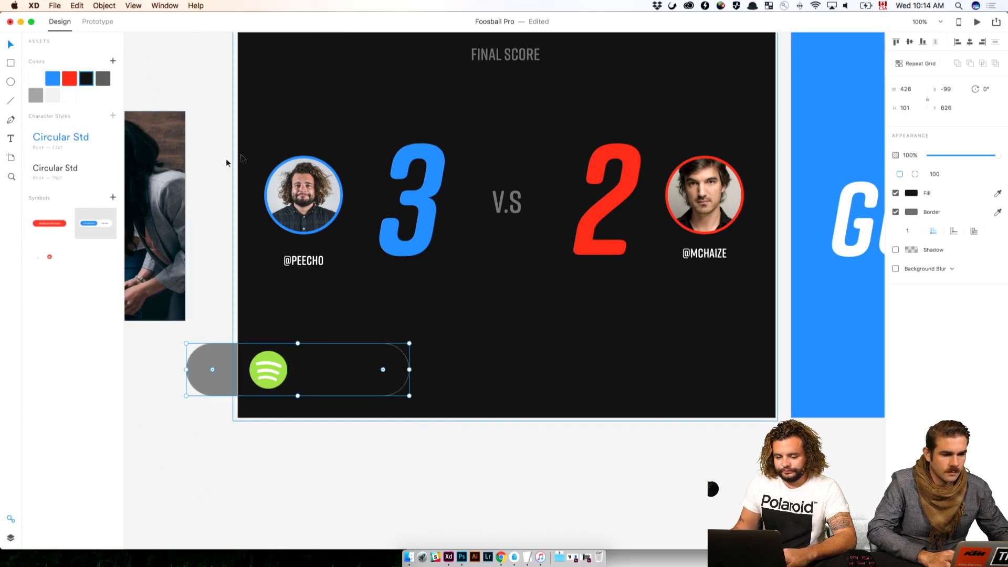
click(913, 193)
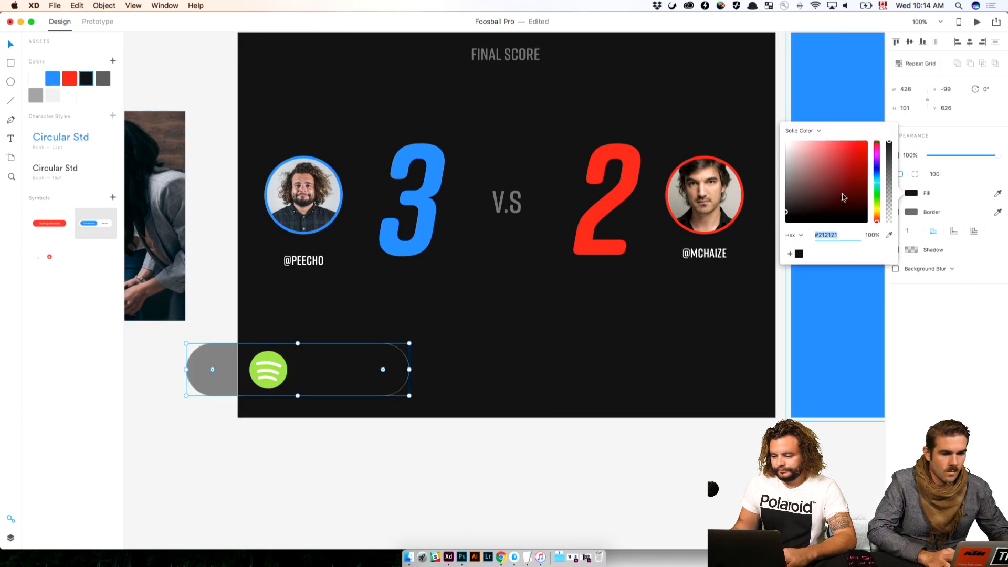
click(596, 448)
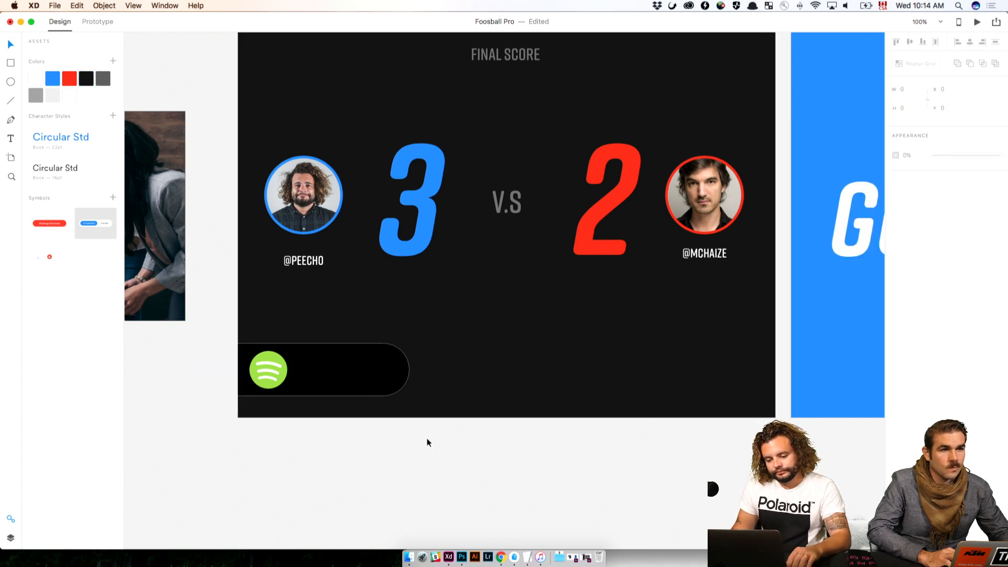
click(399, 383)
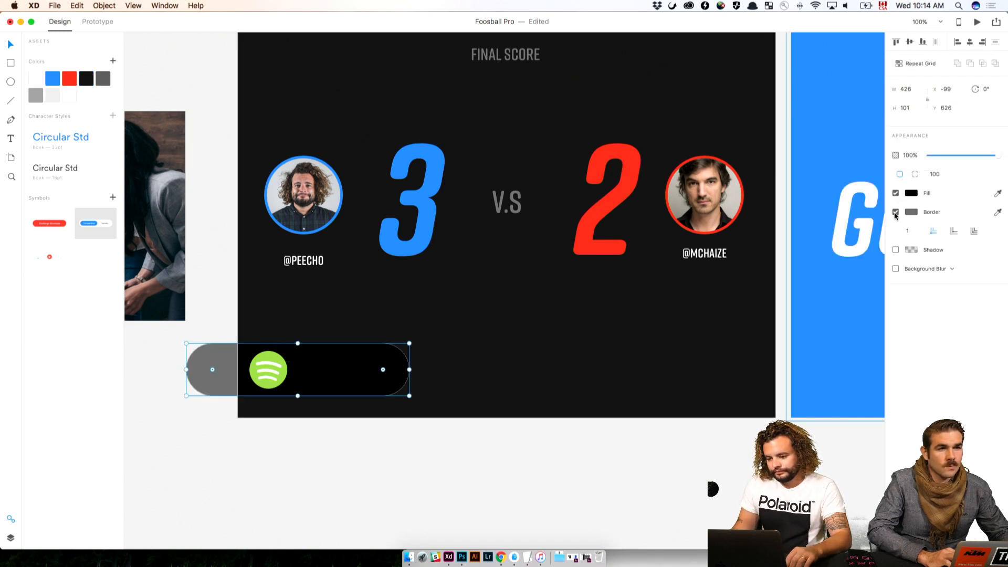
click(628, 436)
Resize the Spotify logo to 60 by 60 and center it vertically in the black pill at Y 647
scroll(368, 394, right, 2)
click(237, 371)
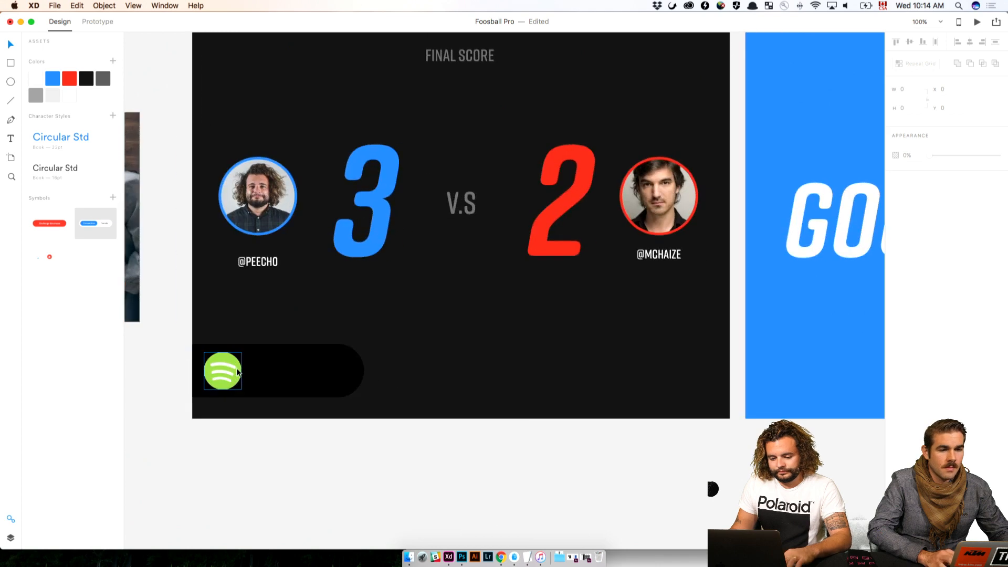
click(237, 371)
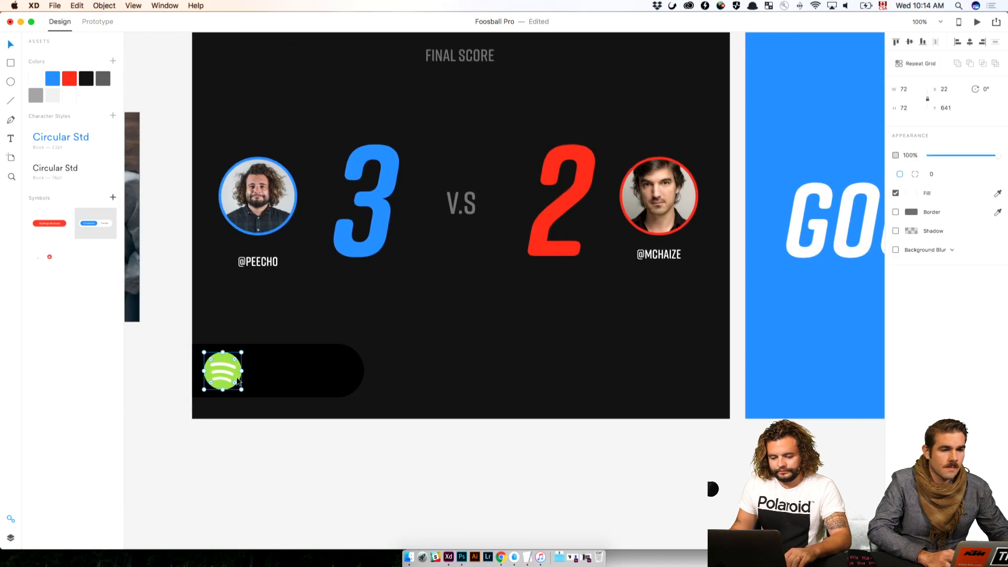
click(917, 92)
key(BackSpace)
key(BackSpace)
text(60)
key(Return)
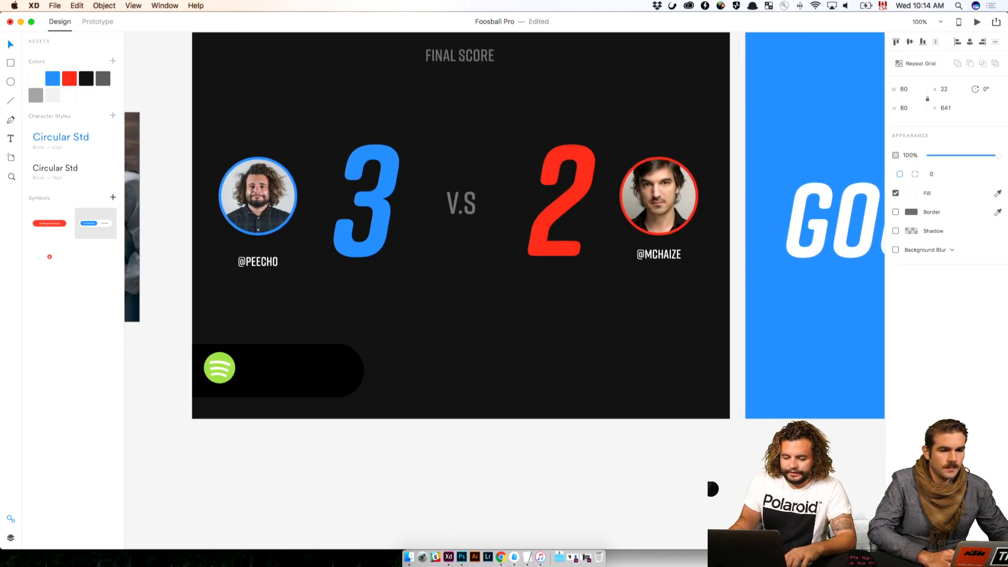
drag(226, 372, 226, 375)
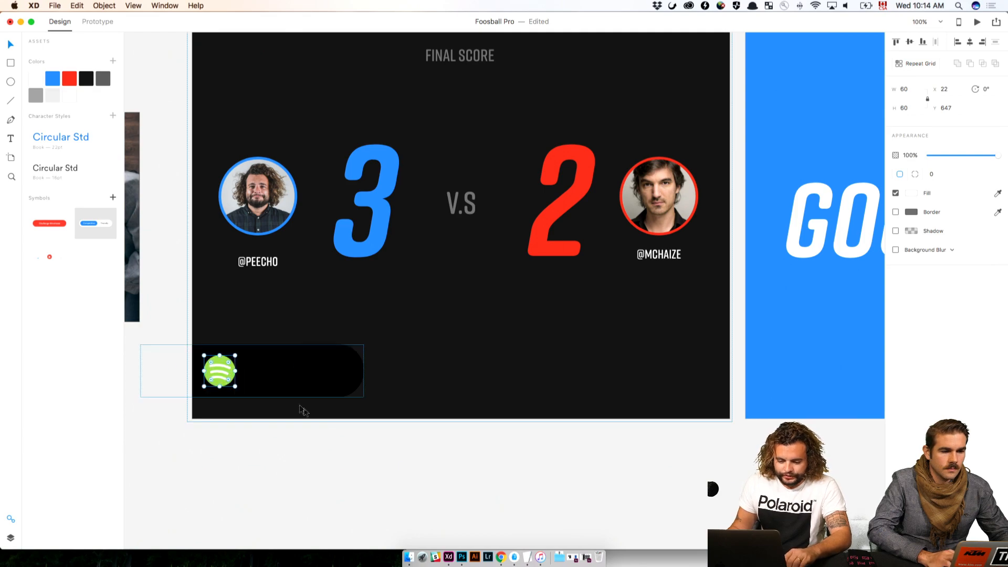
click(355, 432)
Look over the paper flow sketches and the row of iPhone screens from the home screen to the matchup setup
key(super+minus)
key(super+minus)
drag(284, 391, 674, 405)
drag(289, 401, 623, 409)
drag(185, 403, 587, 408)
drag(577, 293, 591, 469)
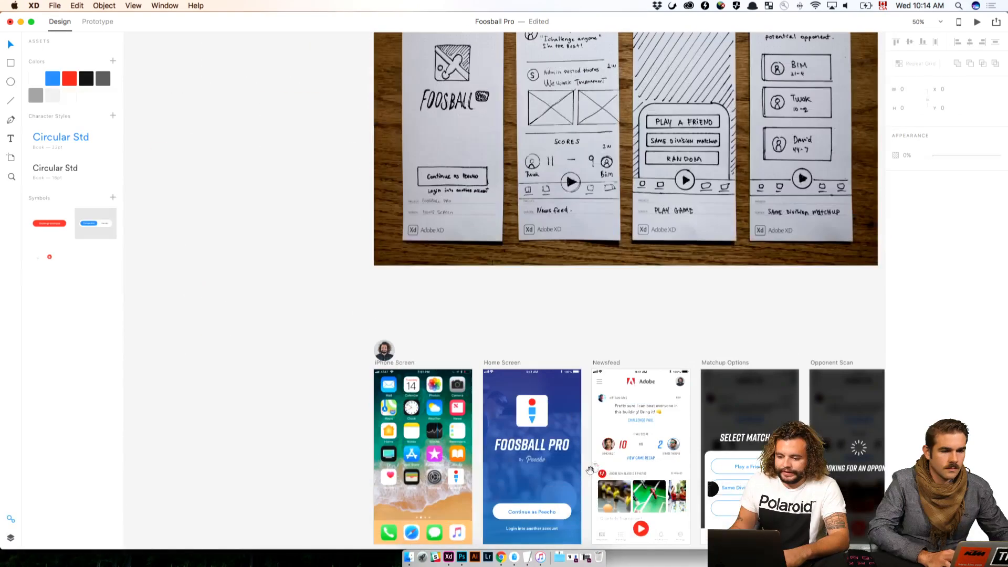
drag(633, 272, 480, 465)
drag(693, 351, 662, 407)
drag(654, 395, 606, 128)
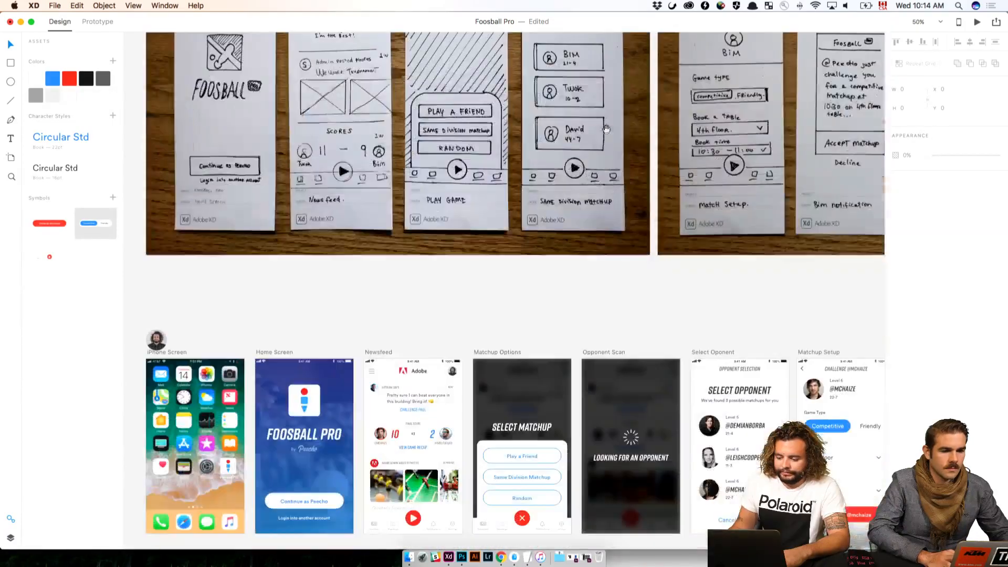
drag(627, 301, 627, 194)
drag(654, 144, 450, 146)
drag(554, 136, 645, 180)
drag(250, 181, 427, 165)
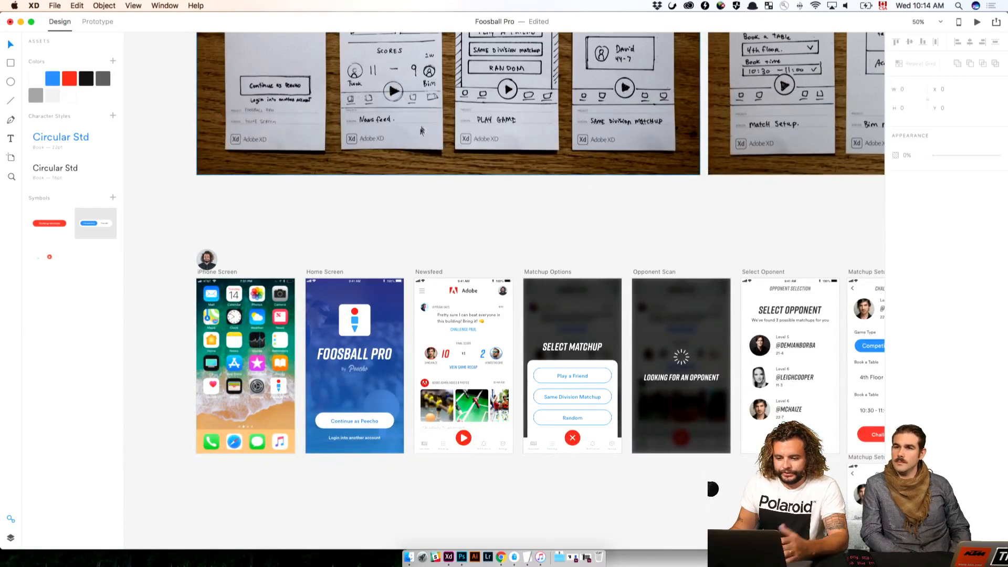
Review the Features board's game-phase lists and the iPhone, iPad and Apple Watch images on the Touch Points board
scroll(422, 147, up, 10)
scroll(422, 147, up, 2)
scroll(541, 136, right, 10)
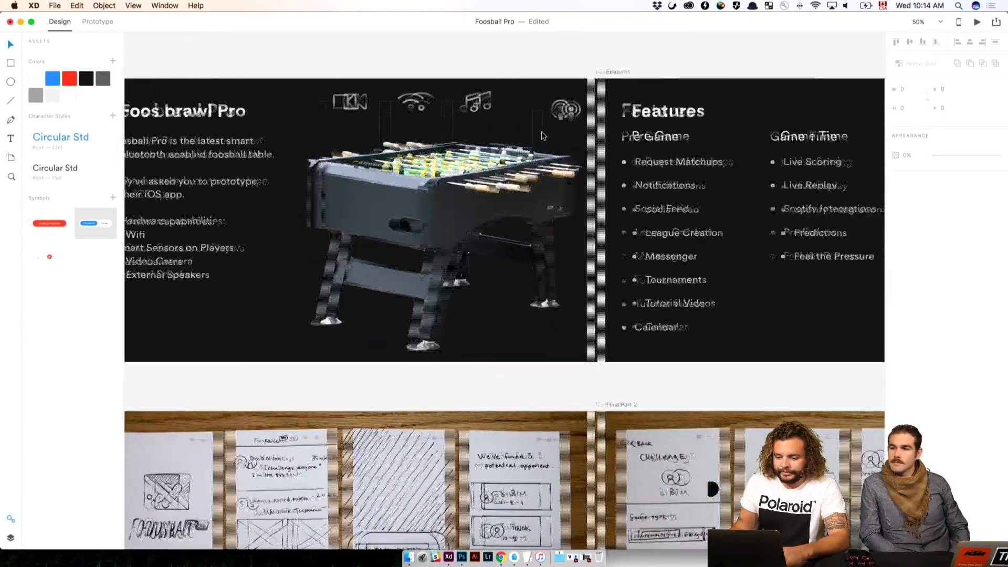
scroll(540, 135, right, 3)
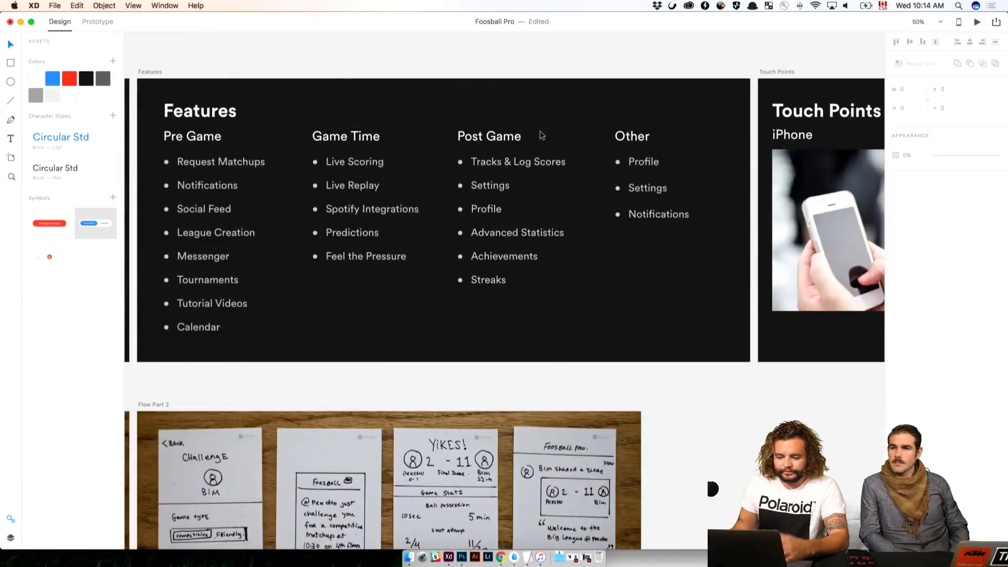
scroll(541, 136, right, 1)
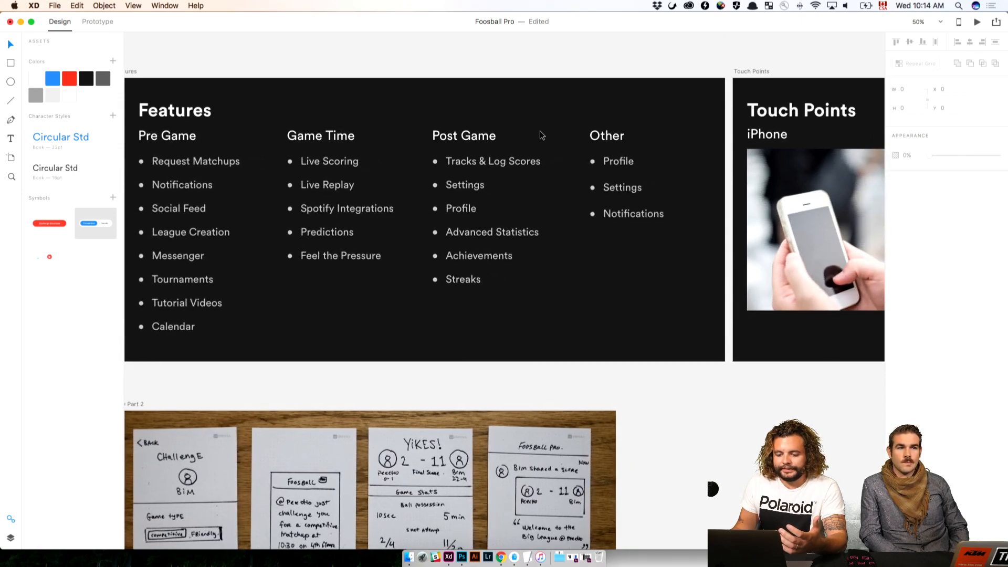
scroll(542, 135, right, 2)
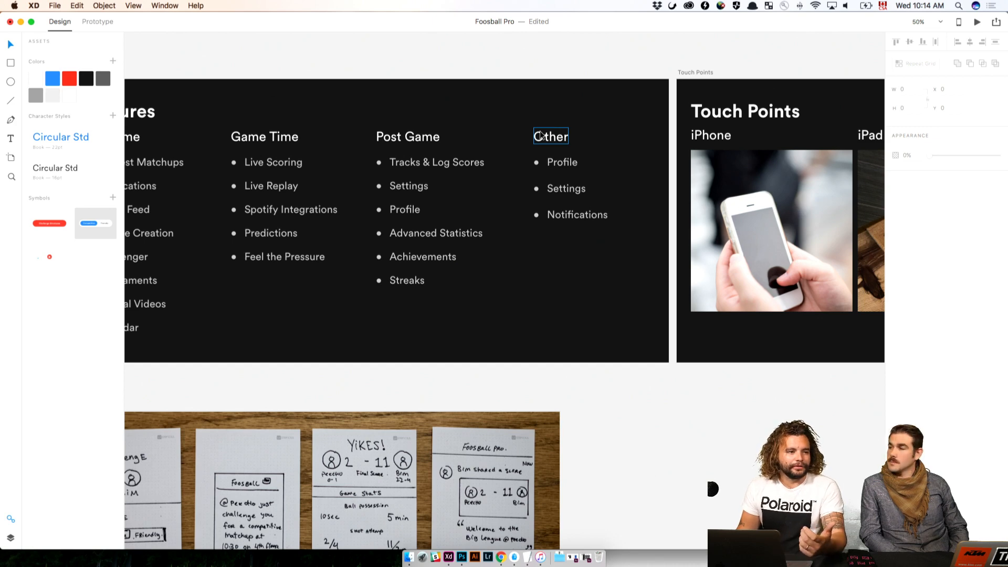
scroll(542, 138, right, 10)
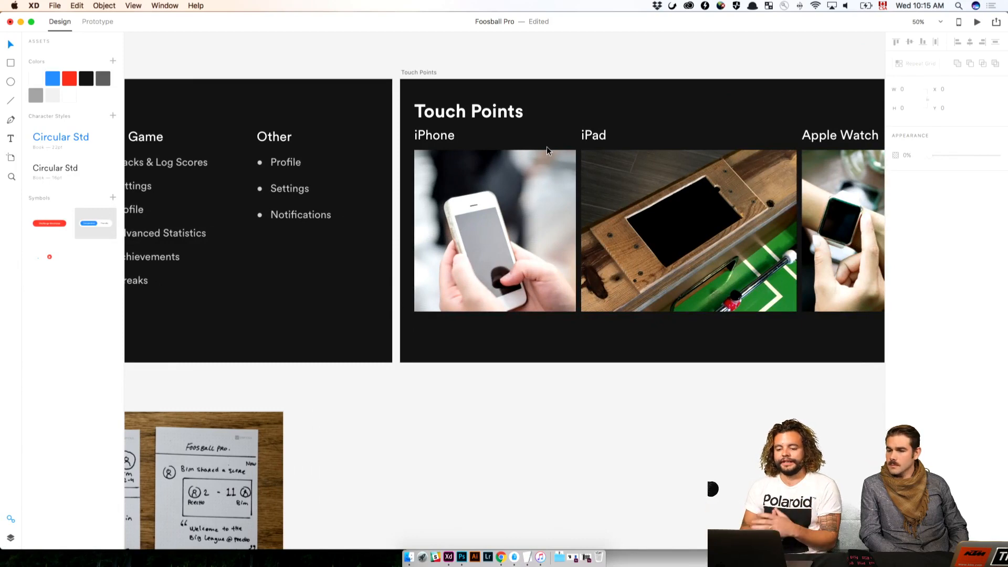
scroll(547, 149, right, 4)
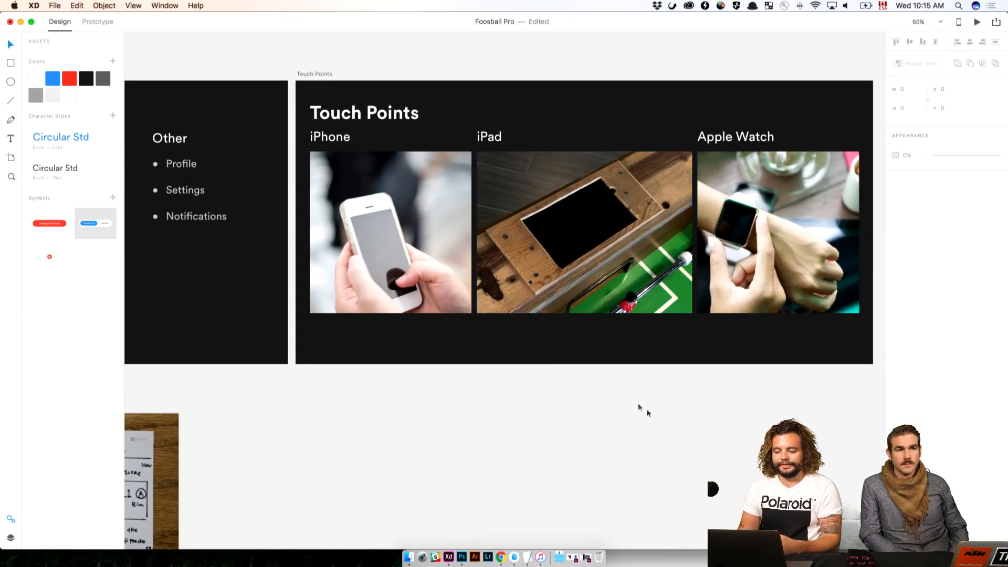
key(super+plus)
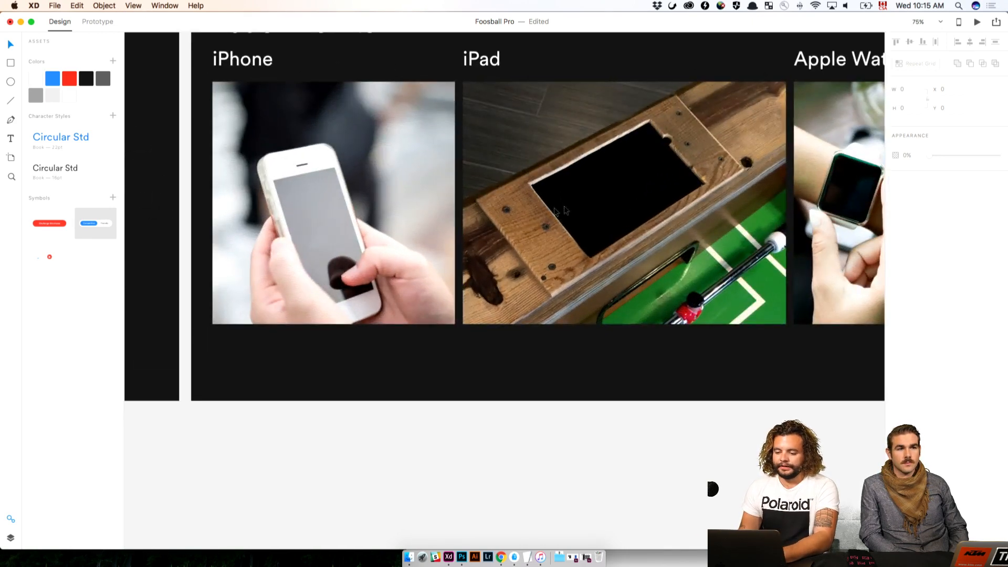
scroll(616, 174, right, 5)
scroll(616, 174, up, 2)
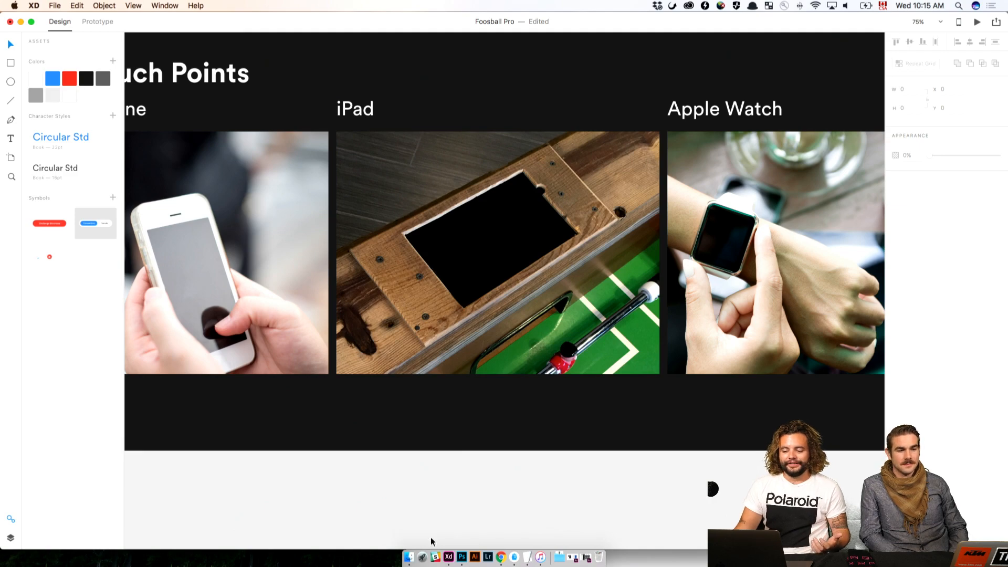
key(super+minus)
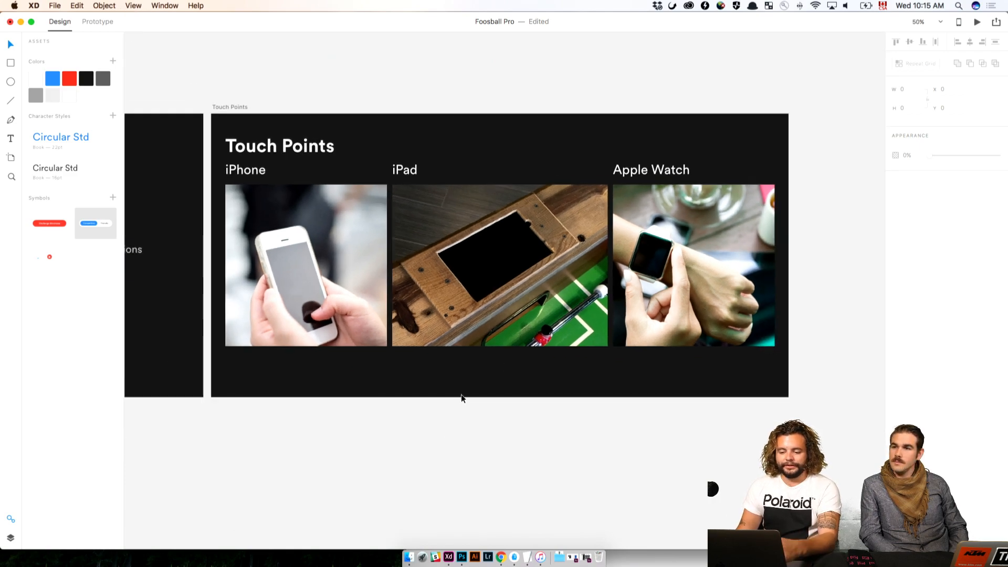
scroll(461, 399, left, 10)
scroll(462, 398, down, 5)
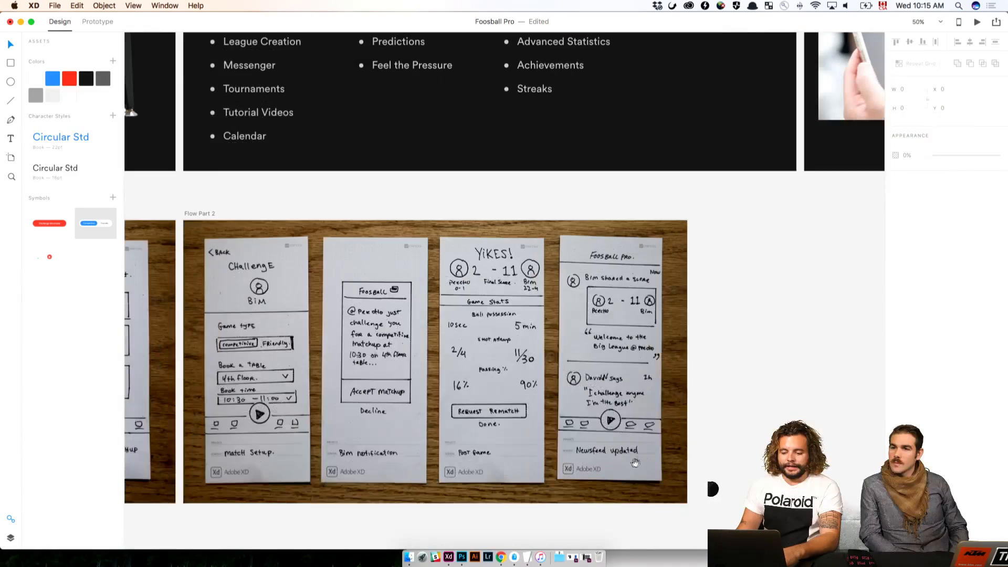
Look over the paper sketches on the Flow Part 1 and Flow Part 2 boards and the iPhone screens below them
scroll(635, 462, down, 5)
scroll(635, 462, left, 8)
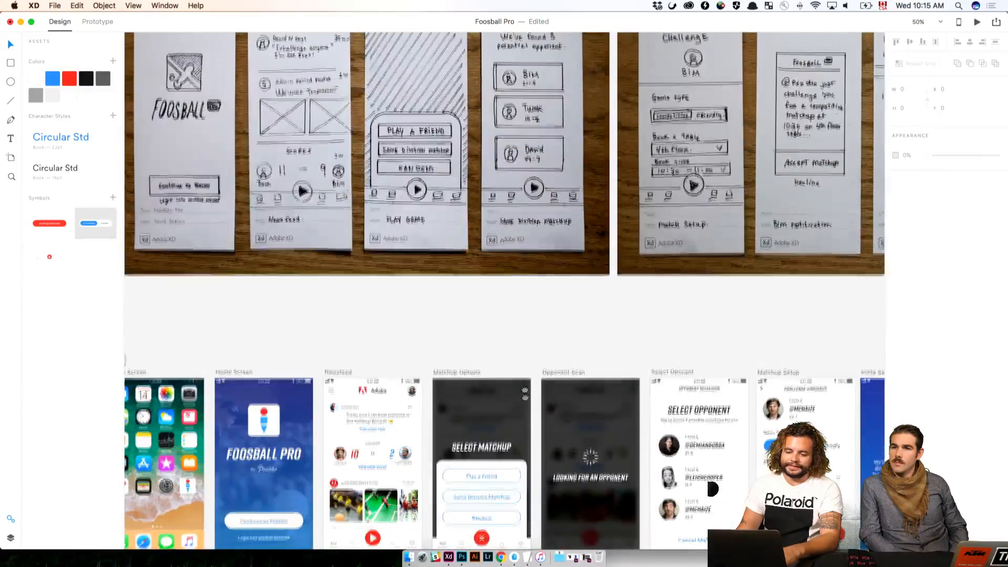
scroll(467, 115, up, 2)
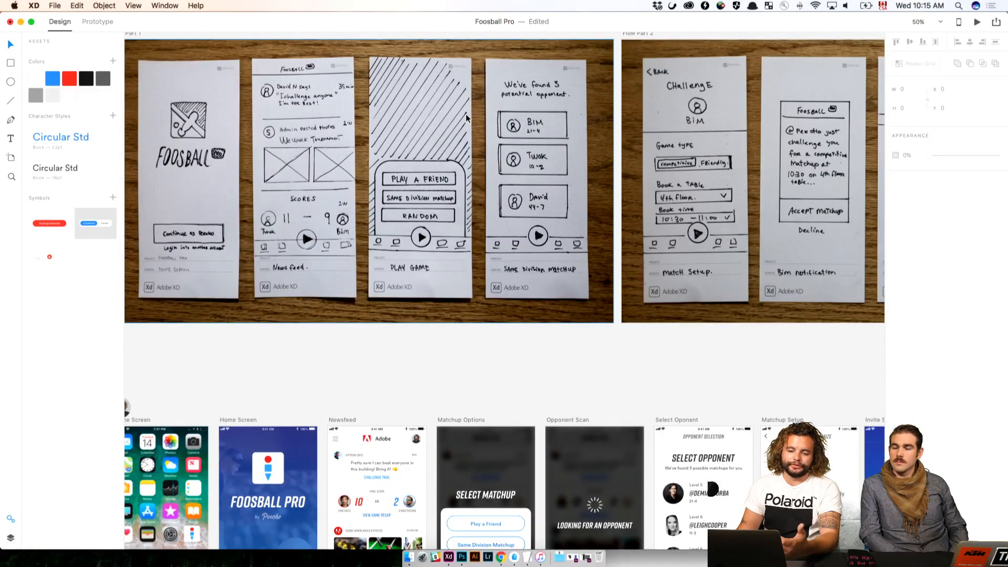
scroll(465, 115, up, 1)
scroll(465, 114, left, 2)
scroll(465, 114, right, 1)
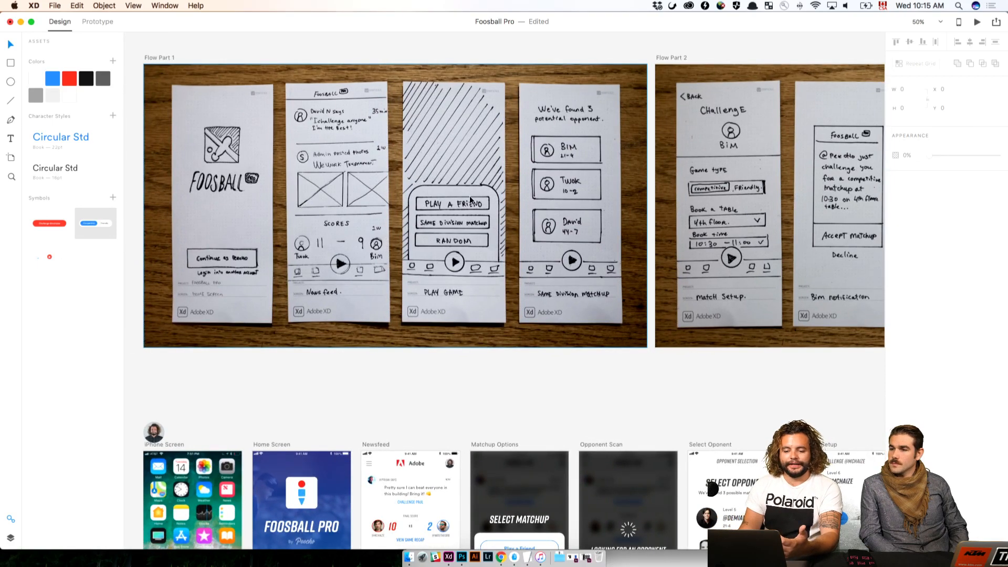
scroll(484, 235, down, 5)
scroll(484, 234, left, 1)
scroll(484, 234, down, 5)
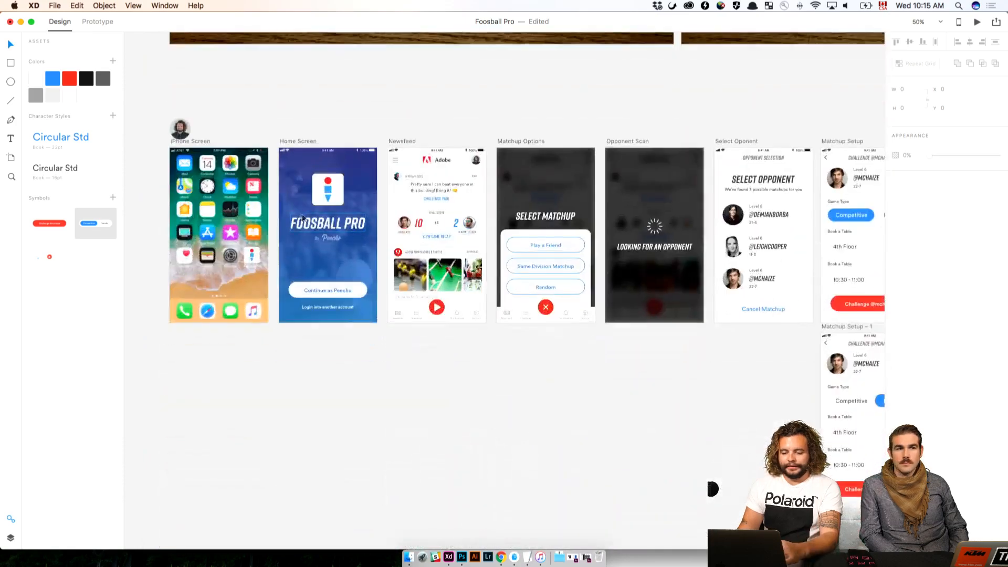
Preview the prototype from the iPhone Screen artboard, launching Foosball Pro and continuing from the home screen to the newsfeed
drag(318, 158, 597, 310)
key(cmd+1)
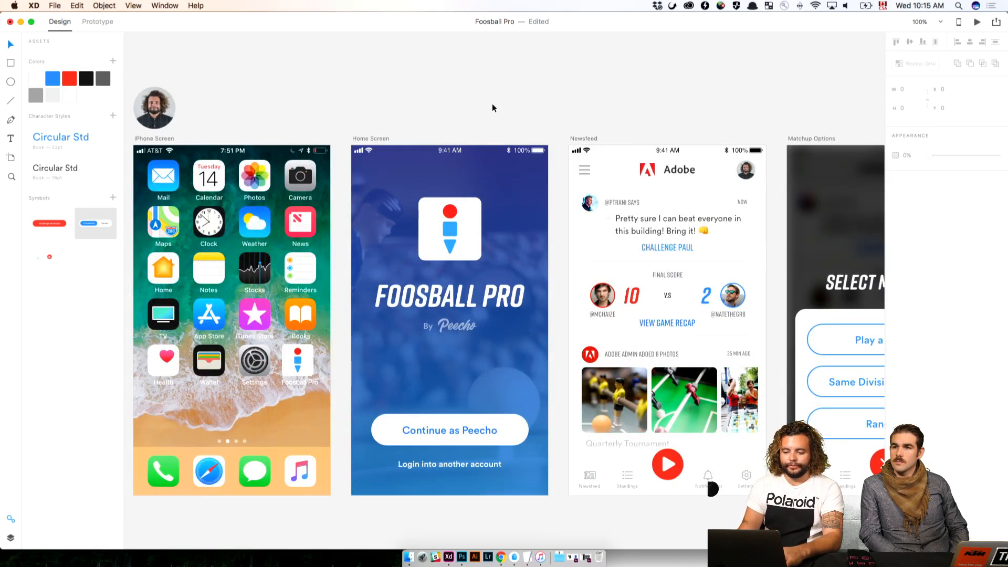
scroll(498, 93, right, 5)
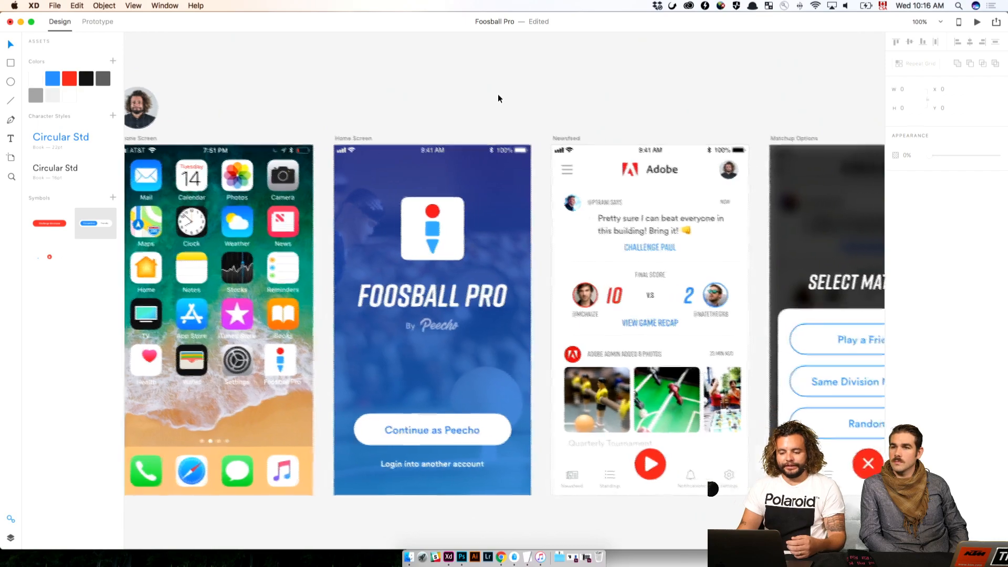
scroll(502, 94, down, 2)
scroll(506, 93, right, 3)
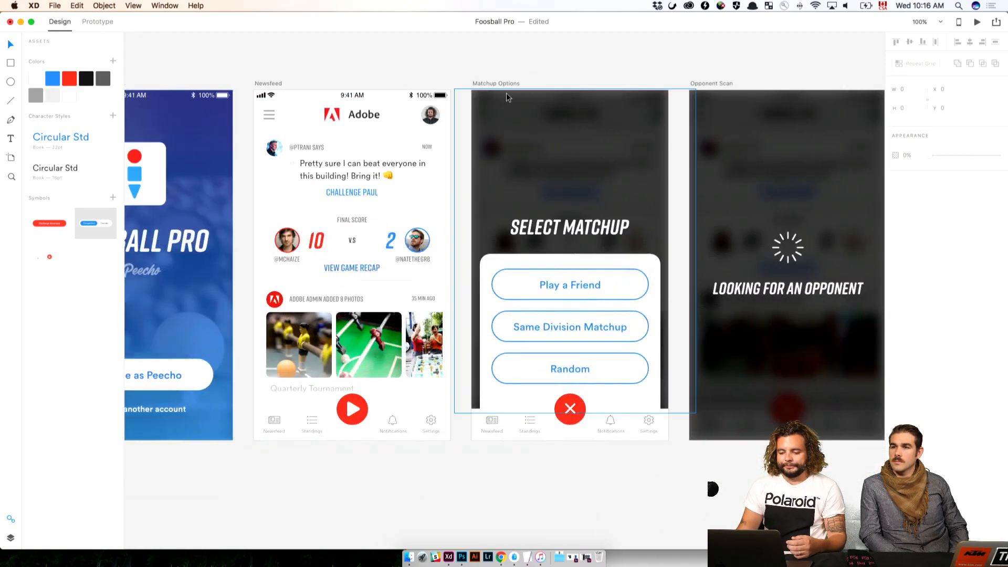
scroll(506, 92, left, 10)
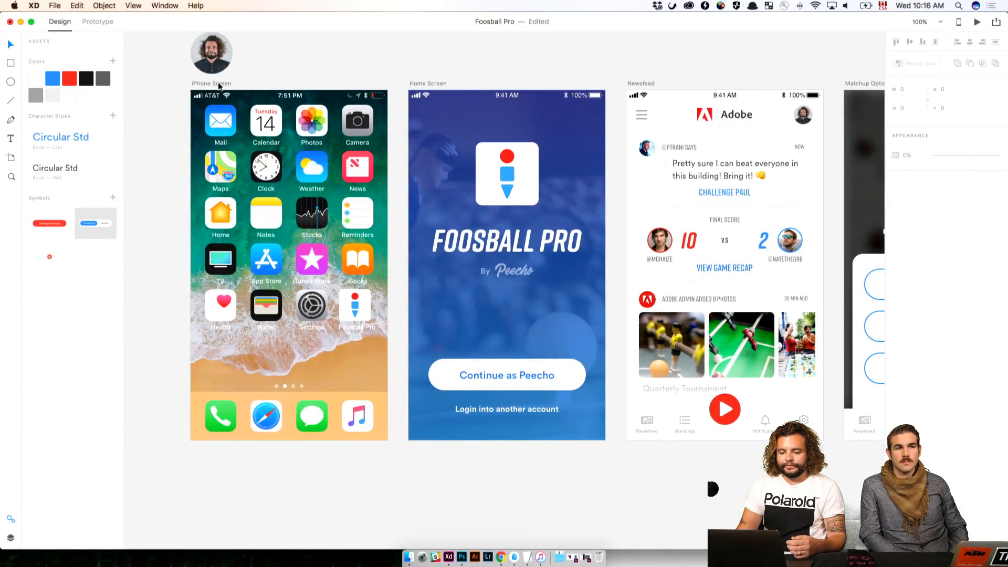
click(219, 85)
click(978, 26)
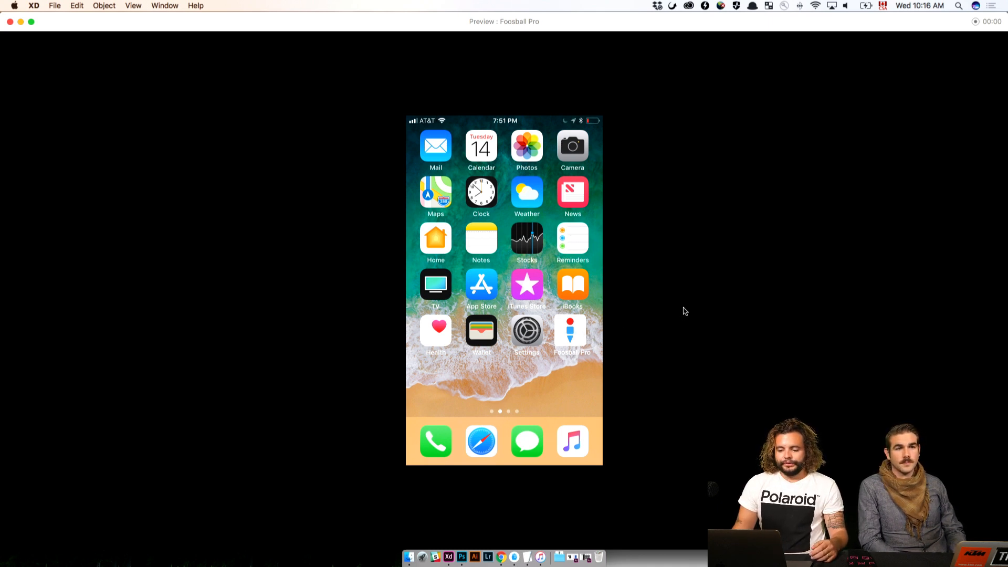
click(572, 330)
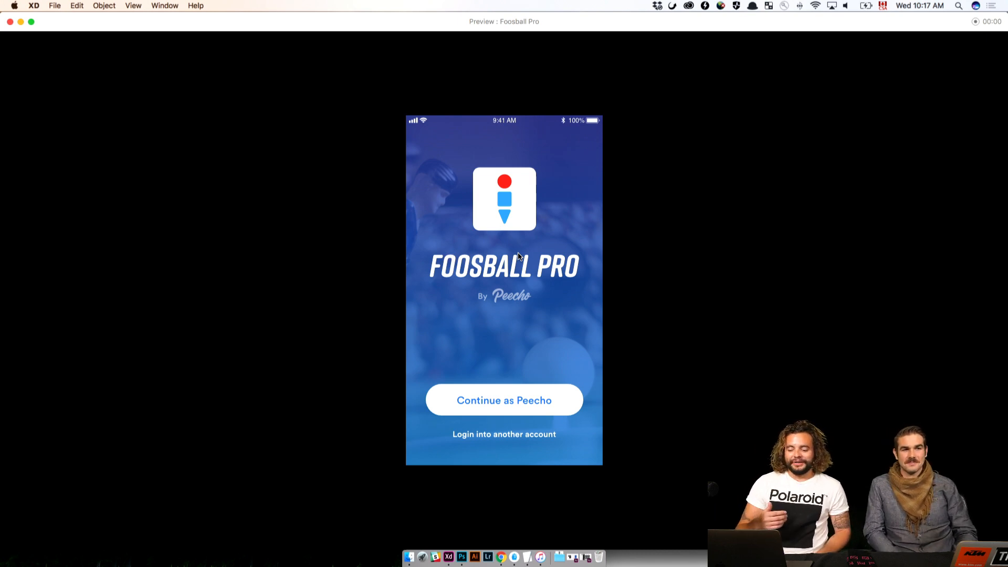
click(494, 402)
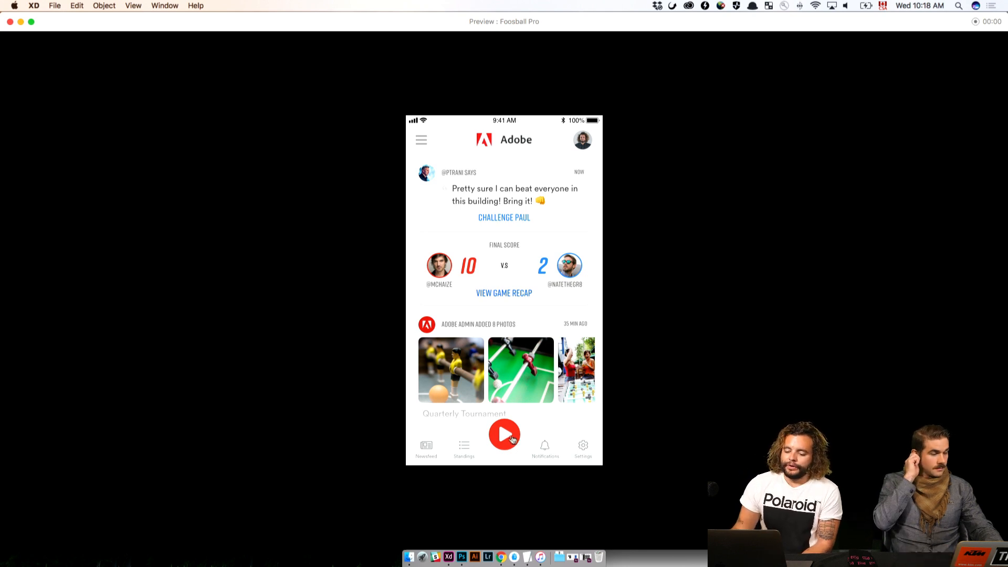
Test the newsfeed's red play button in the preview by repeatedly opening and closing the Select Matchup overlay, leaving it open
click(506, 436)
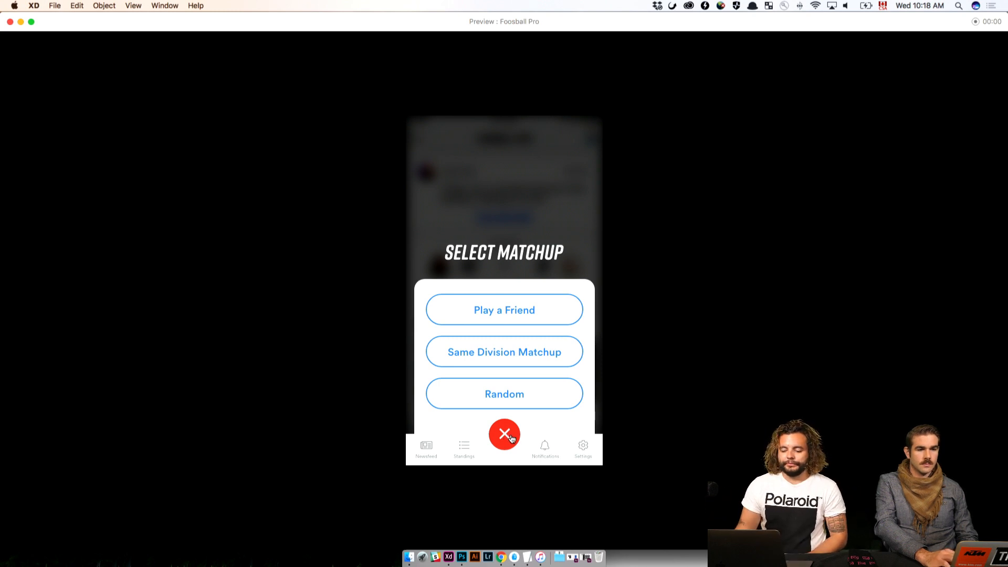
click(505, 437)
click(501, 437)
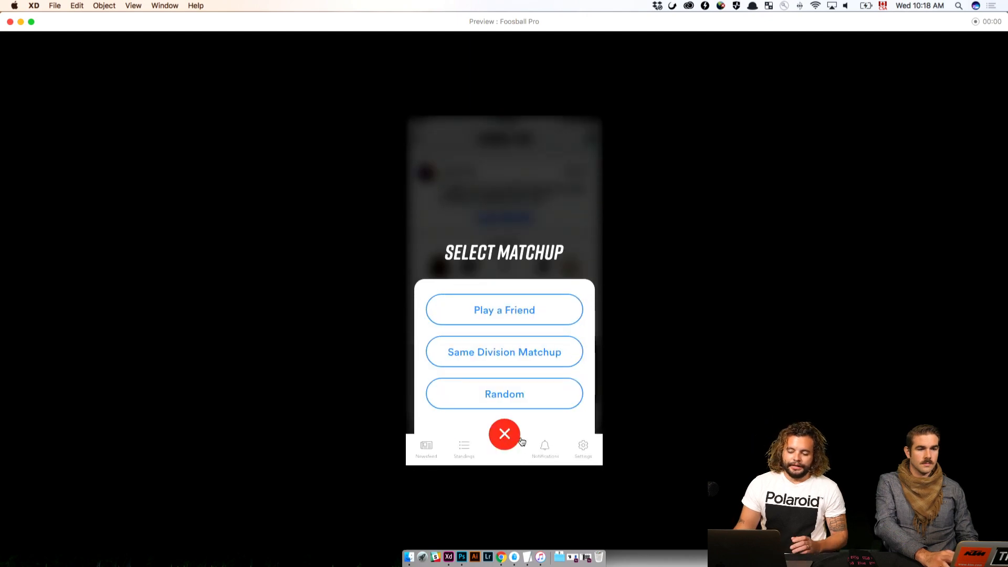
click(505, 436)
click(506, 436)
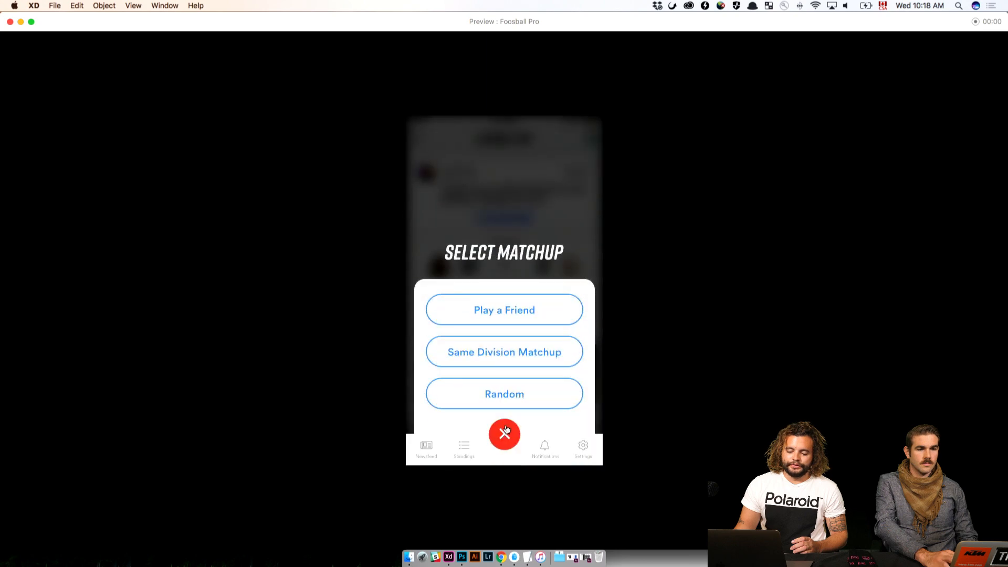
click(506, 435)
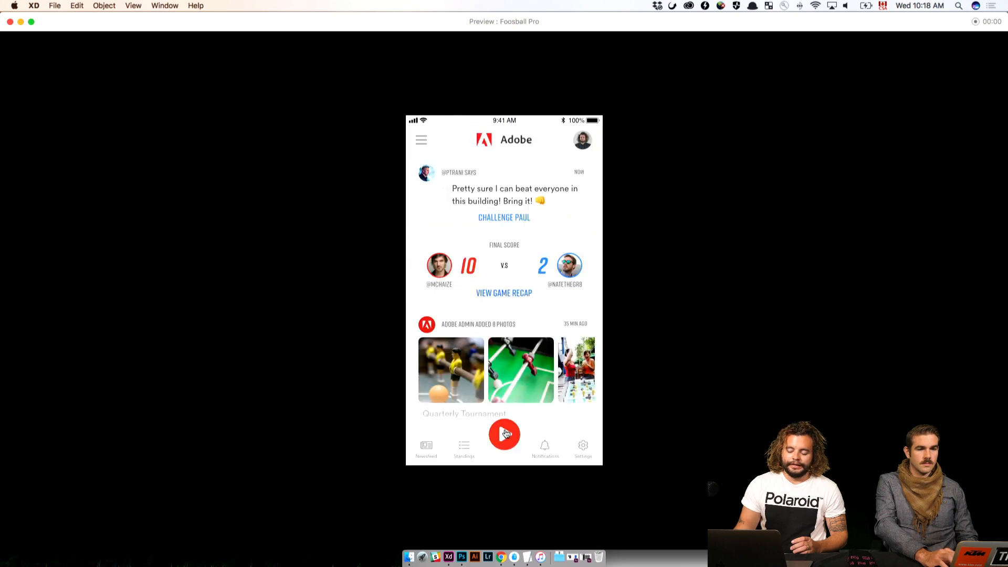
click(506, 434)
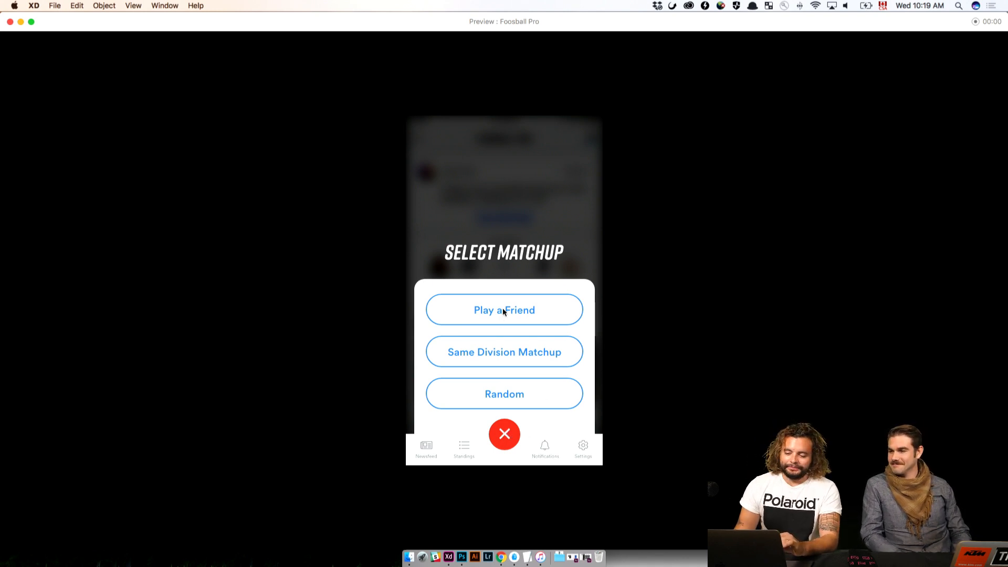
Test the Same Division Matchup option through to the opponent selection screen and close the preview
click(501, 355)
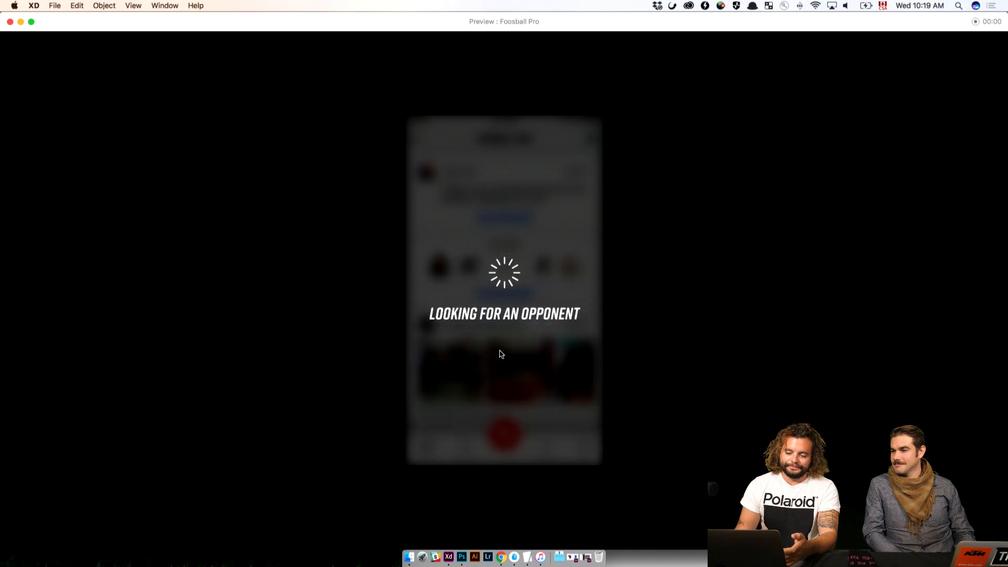
click(502, 286)
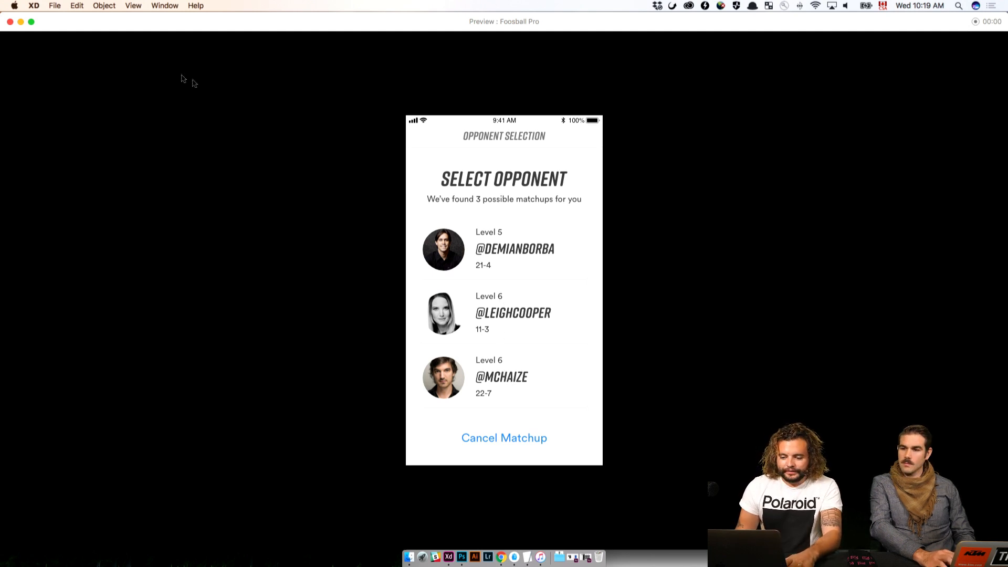
click(11, 22)
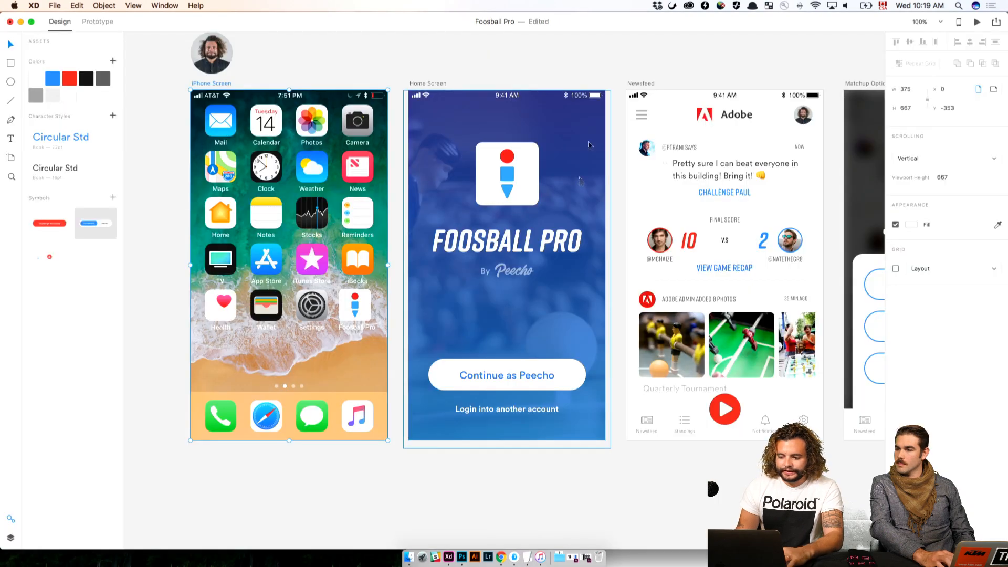
In Prototype mode, link the third opponent row on the Select Opponent screen to the Matchup Setup artboard
drag(913, 113, 303, 113)
scroll(304, 113, right, 10)
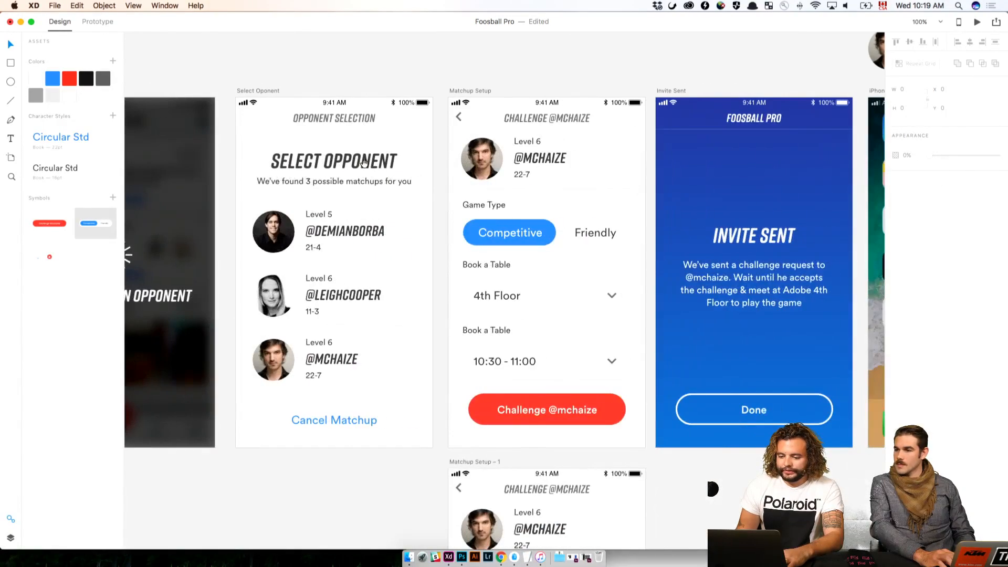
click(105, 23)
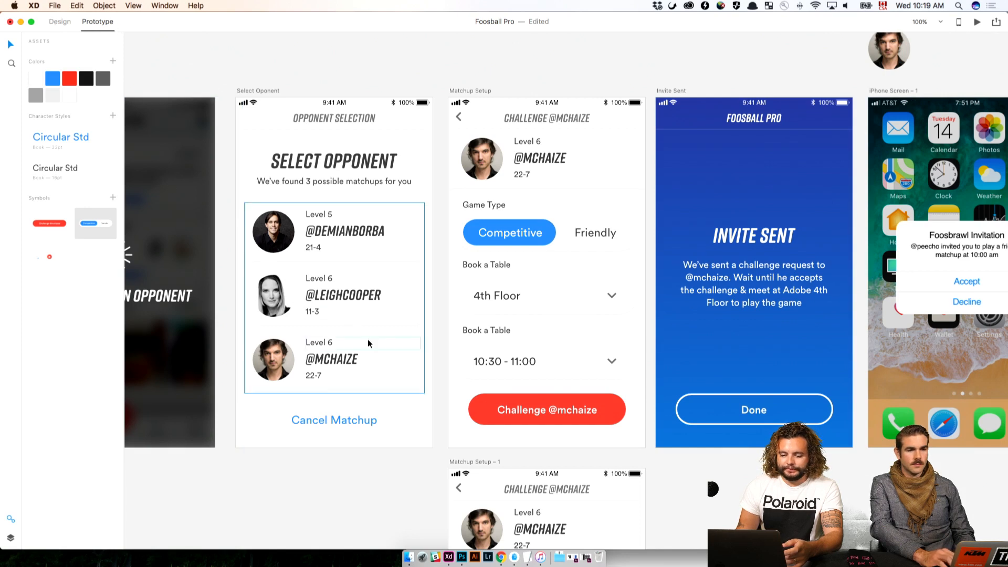
click(402, 356)
double_click(402, 356)
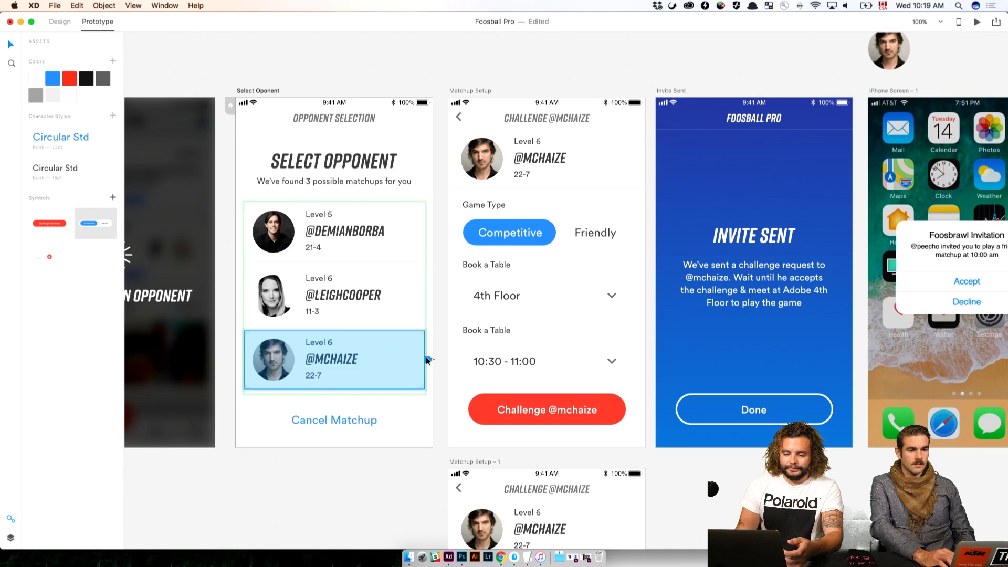
drag(427, 362, 583, 244)
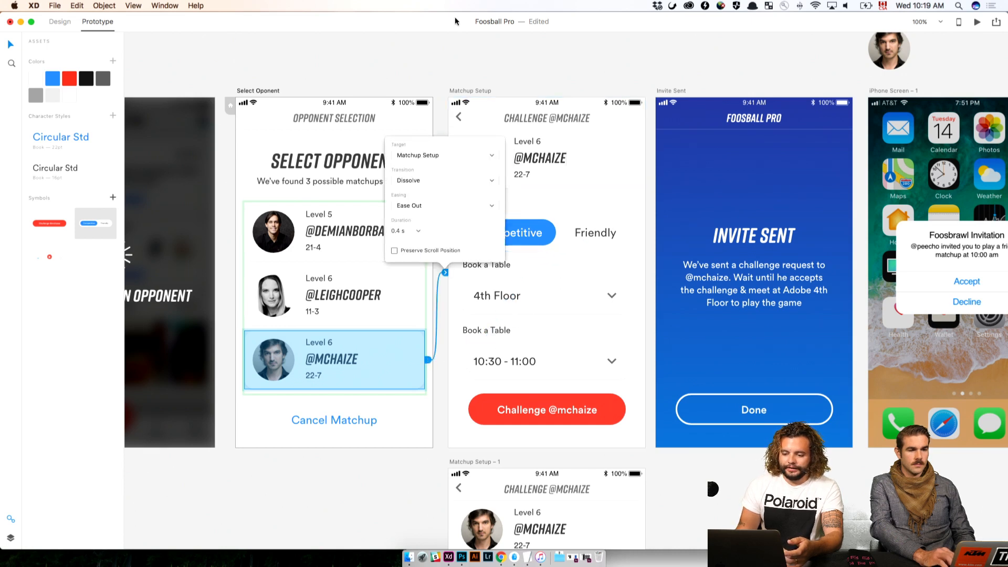
Check the easing and target options of the link to Matchup Setup and set its transition to Slide Left
click(435, 204)
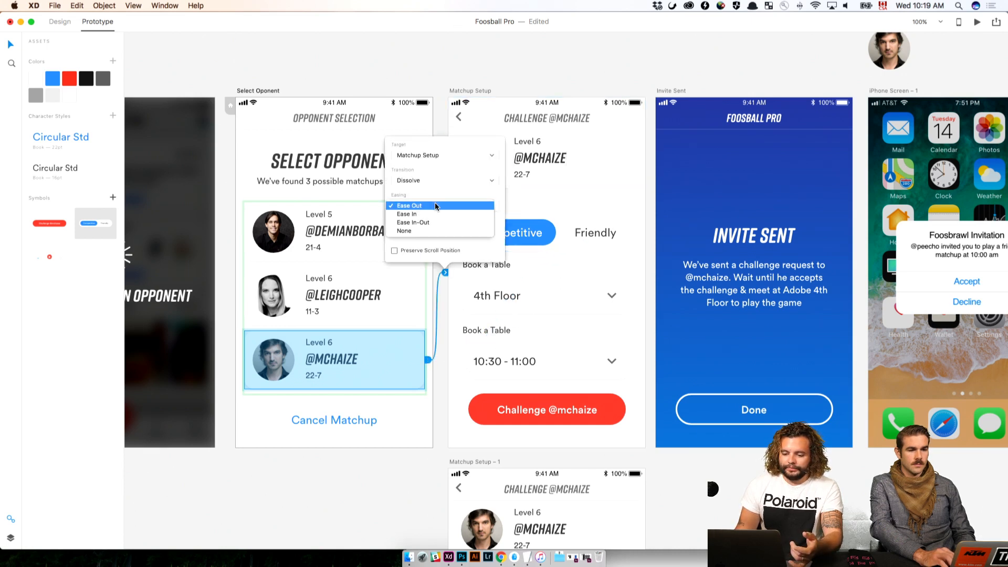
click(439, 154)
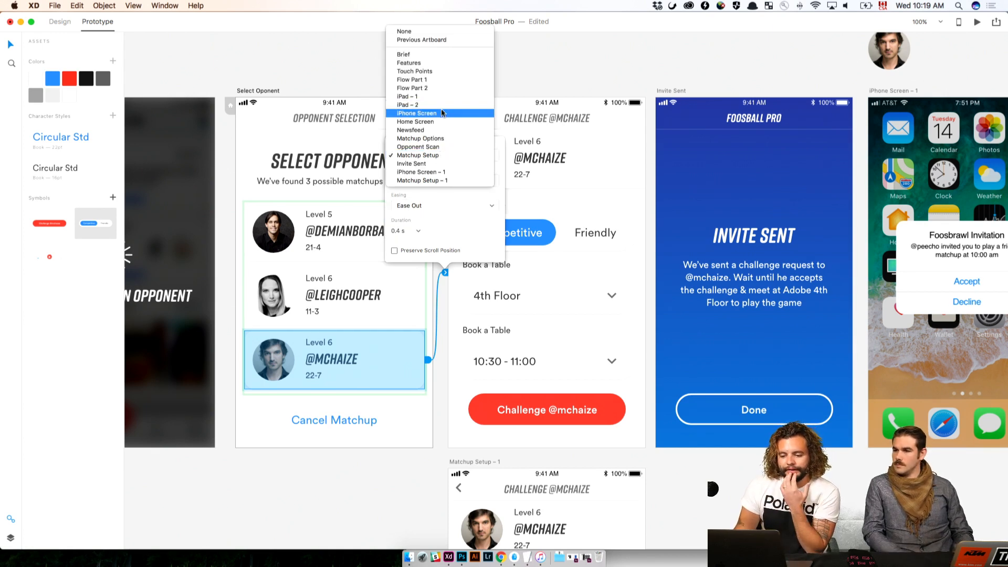
click(451, 206)
click(450, 180)
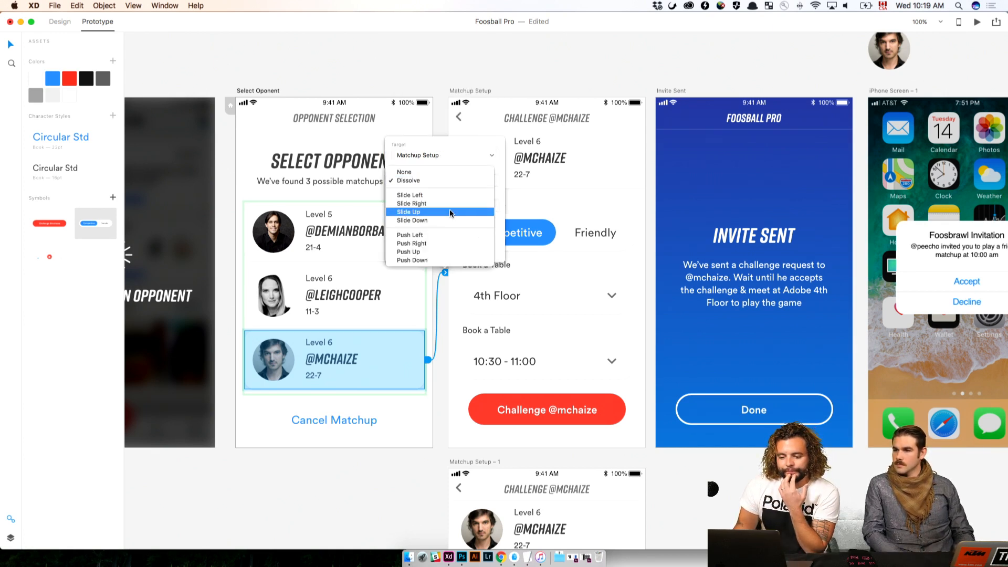
click(452, 195)
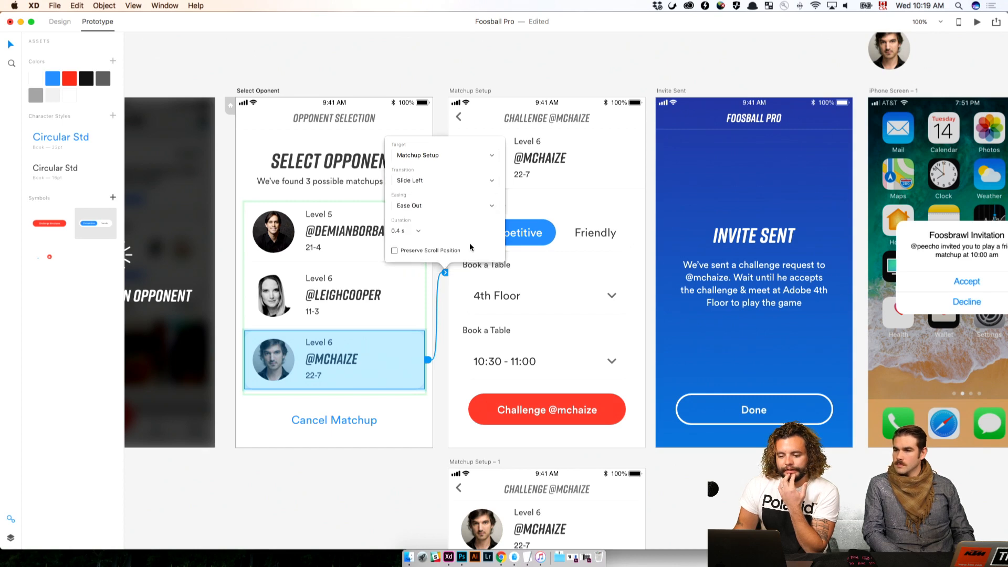
Preview the flow from Select Opponent, trying the Friendly and Competitive game types and sending the challenge, and close the preview
click(977, 22)
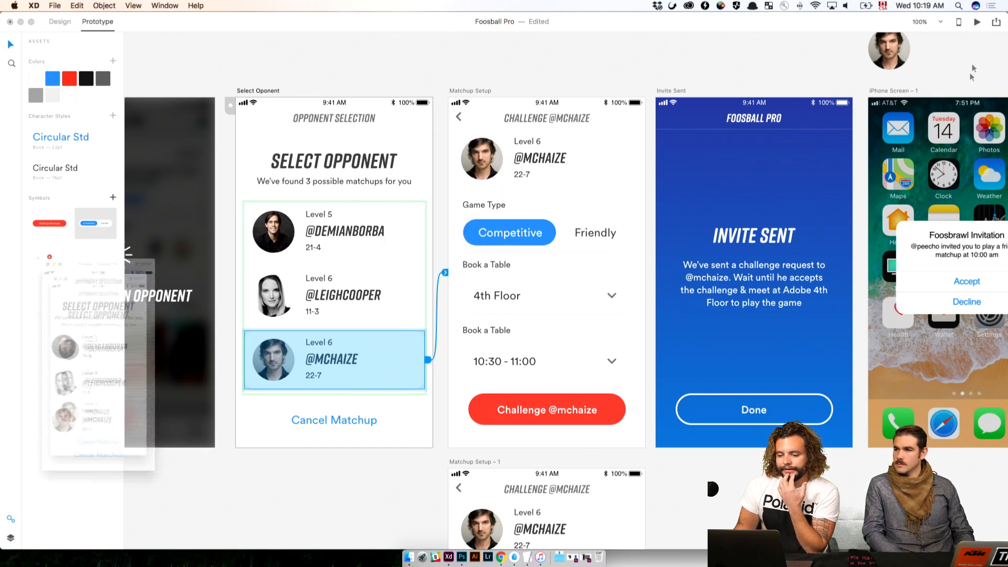
drag(118, 194, 367, 132)
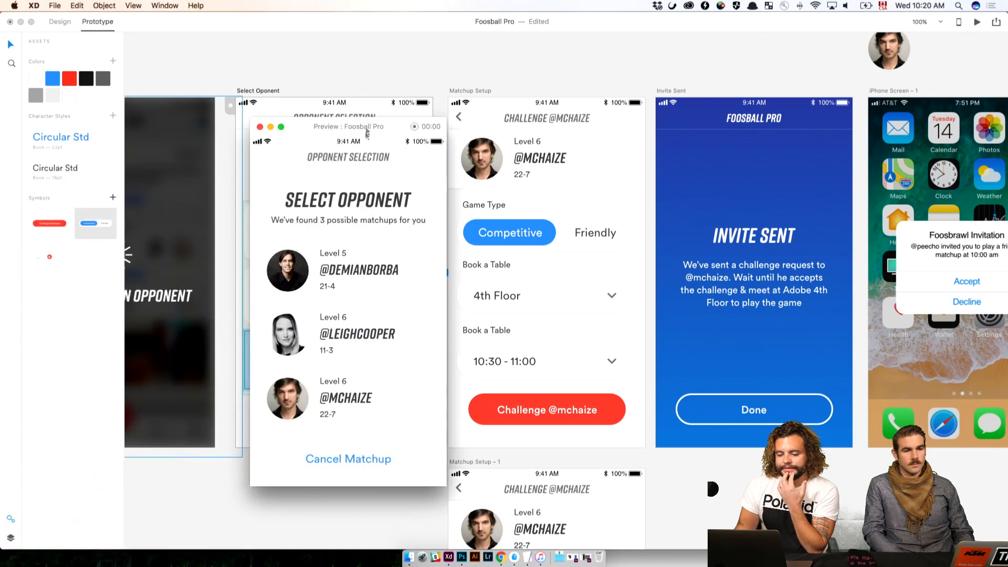
click(373, 412)
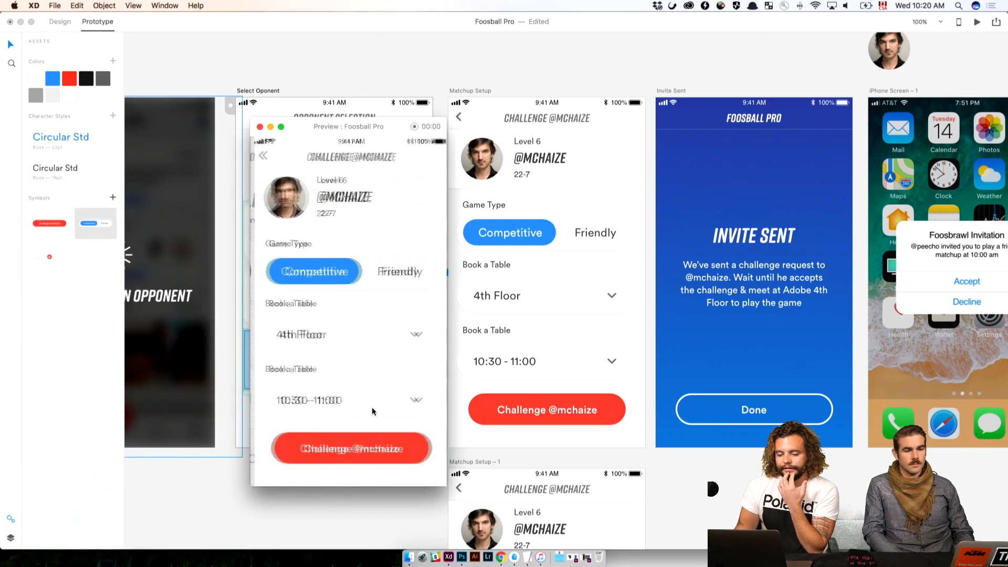
click(388, 273)
click(307, 279)
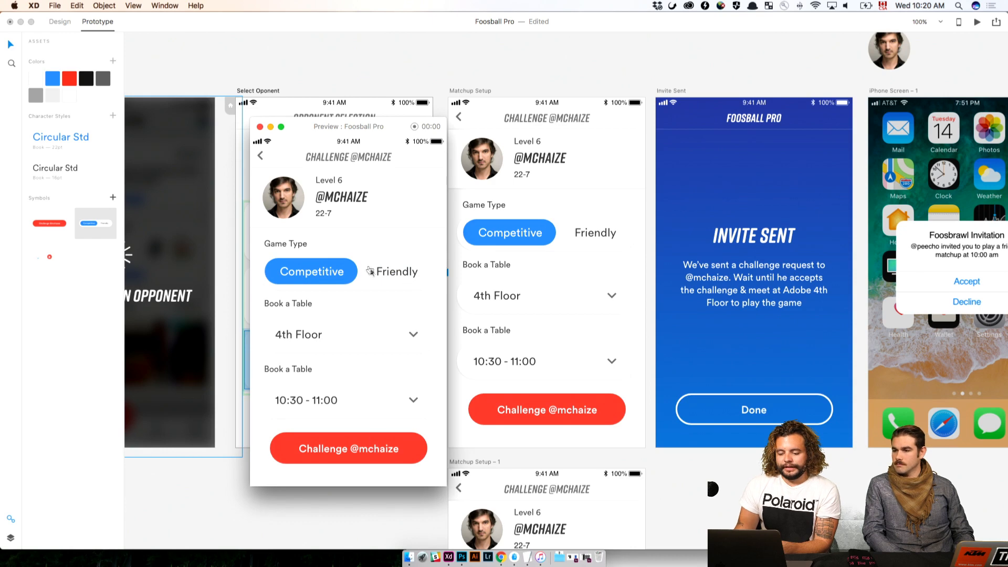
click(362, 454)
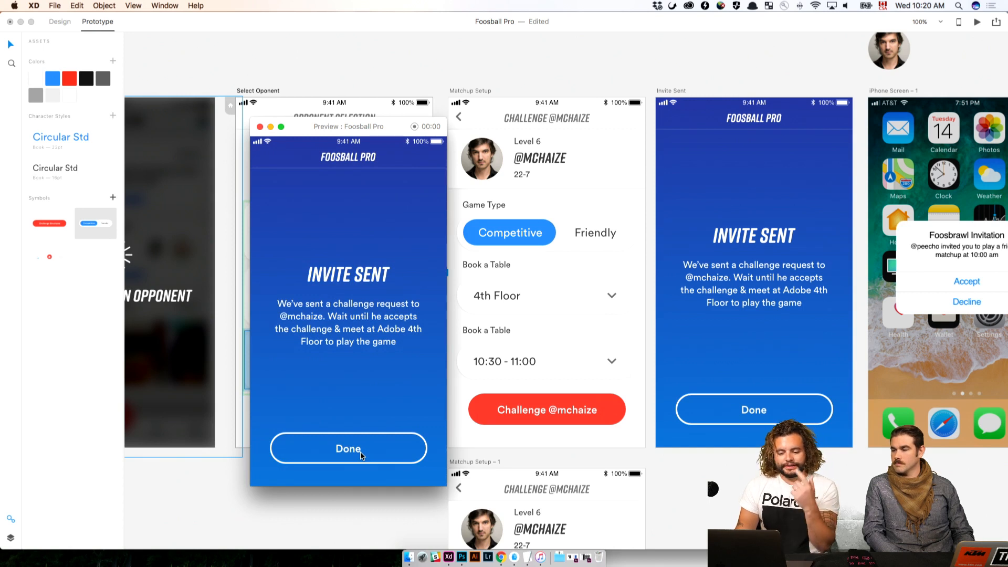
click(259, 127)
Link the Done button on the Invite Sent screen to the iPhone Screen – 1 artboard
scroll(487, 420, right, 10)
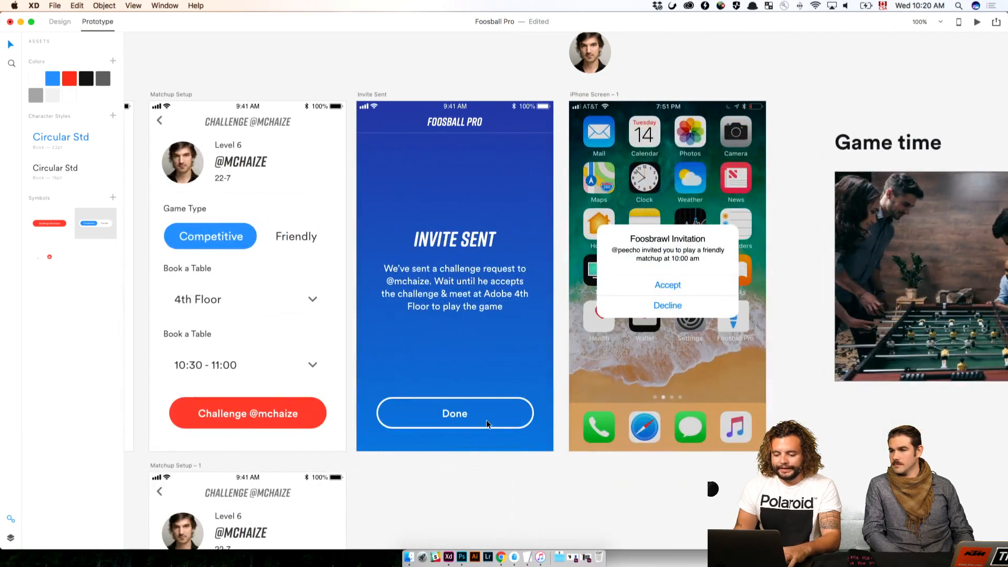
click(486, 424)
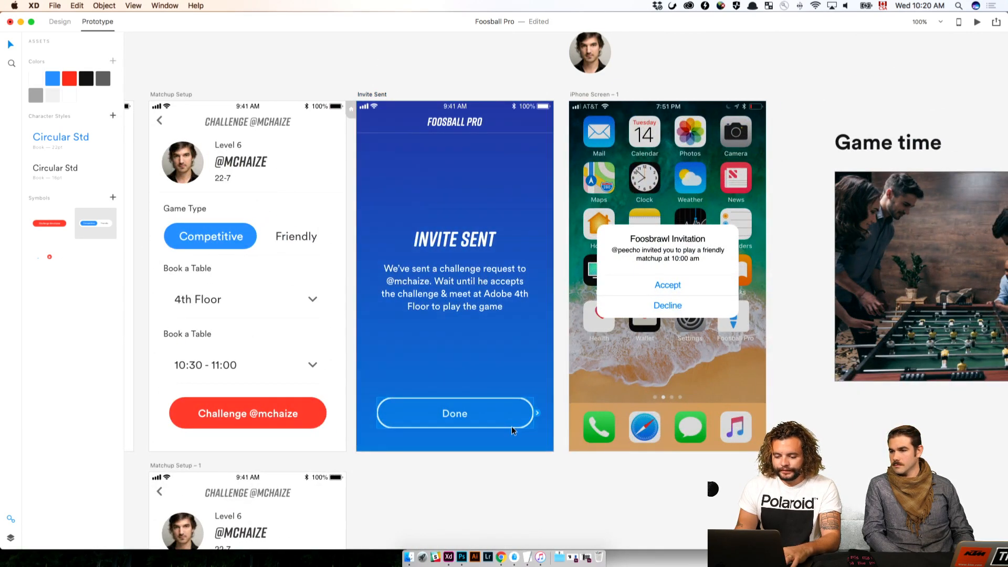
drag(538, 413, 708, 315)
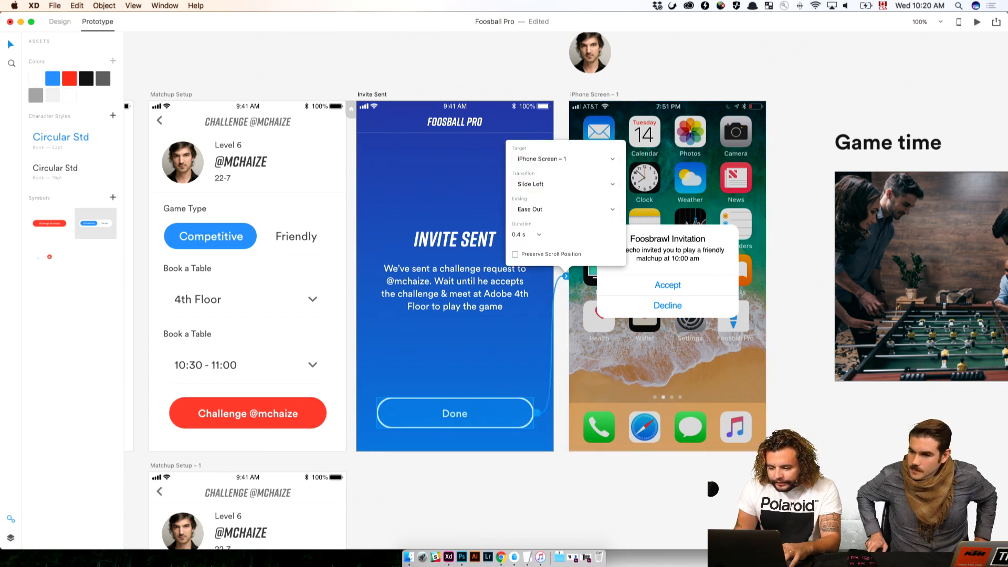
Set the Done button link's transition to Push Up and preview it through to the iPhone invitation screen
click(549, 183)
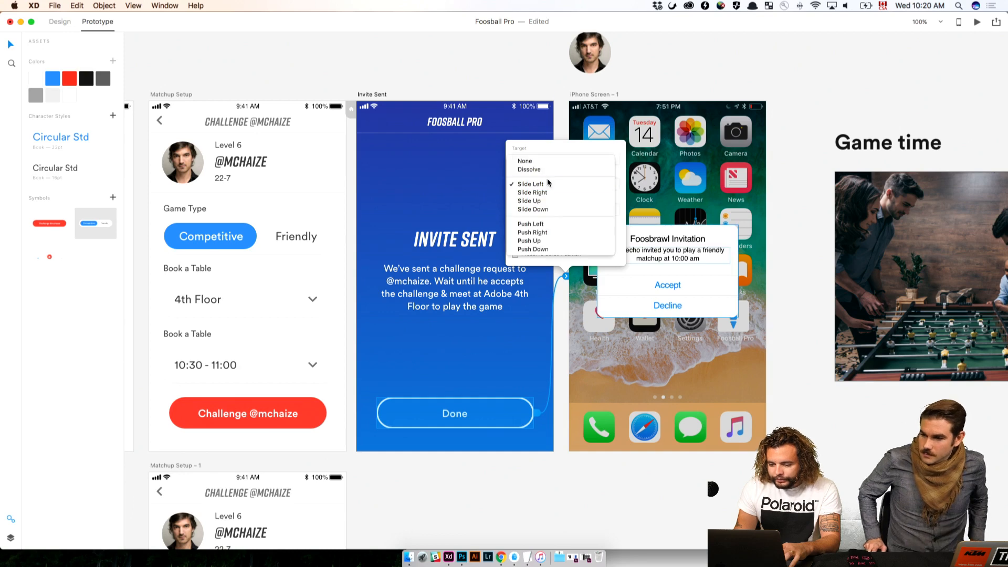
click(550, 240)
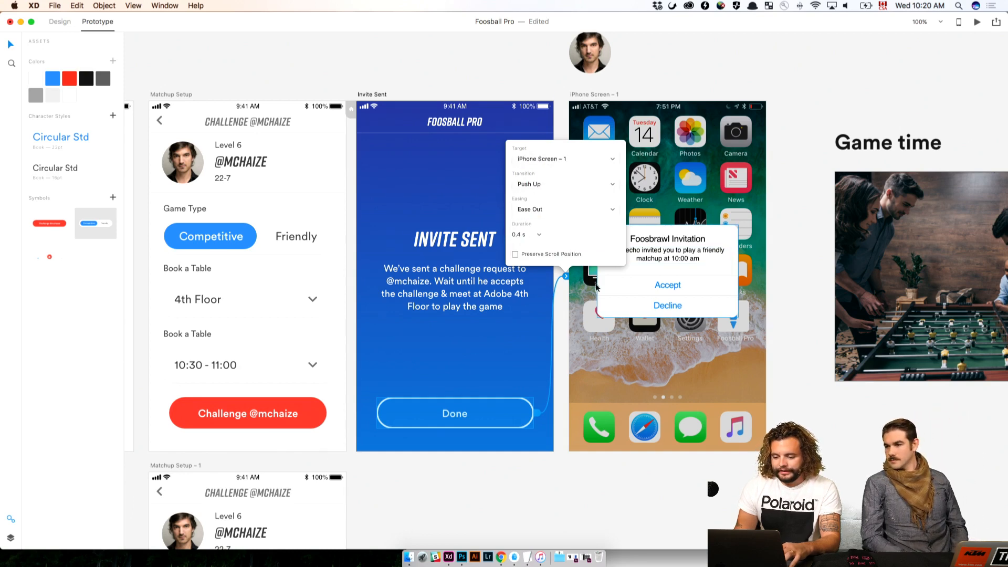
click(977, 22)
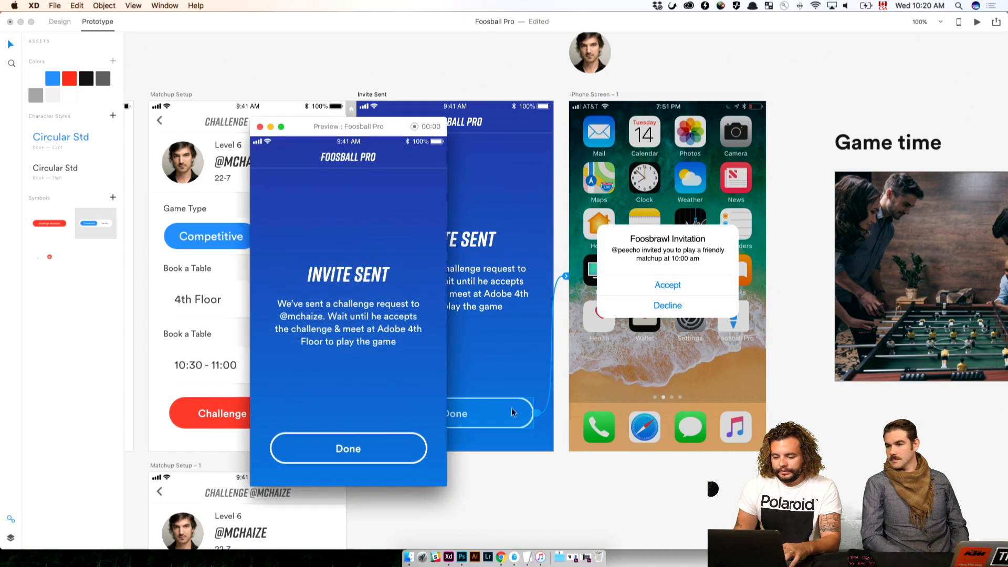
click(365, 448)
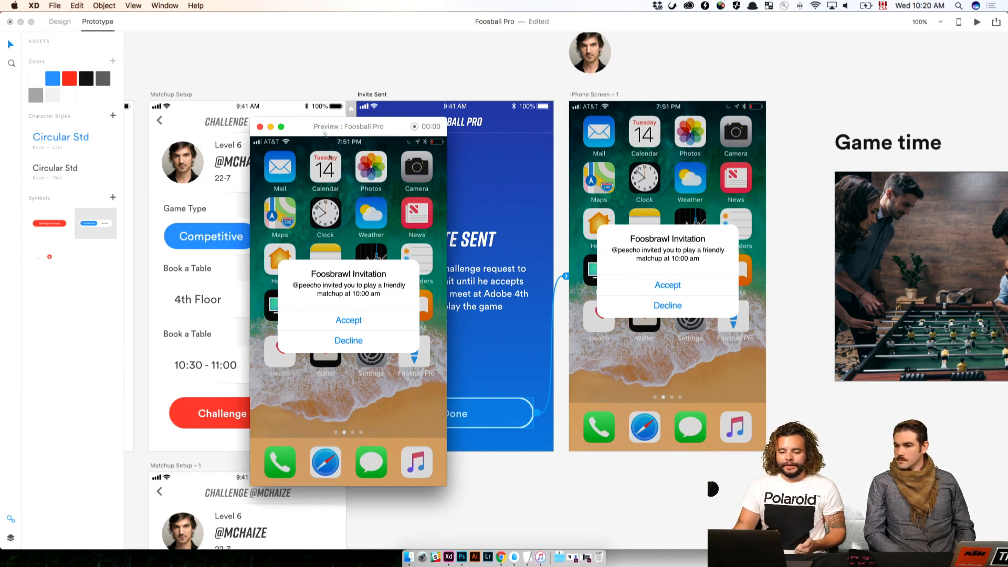
click(260, 127)
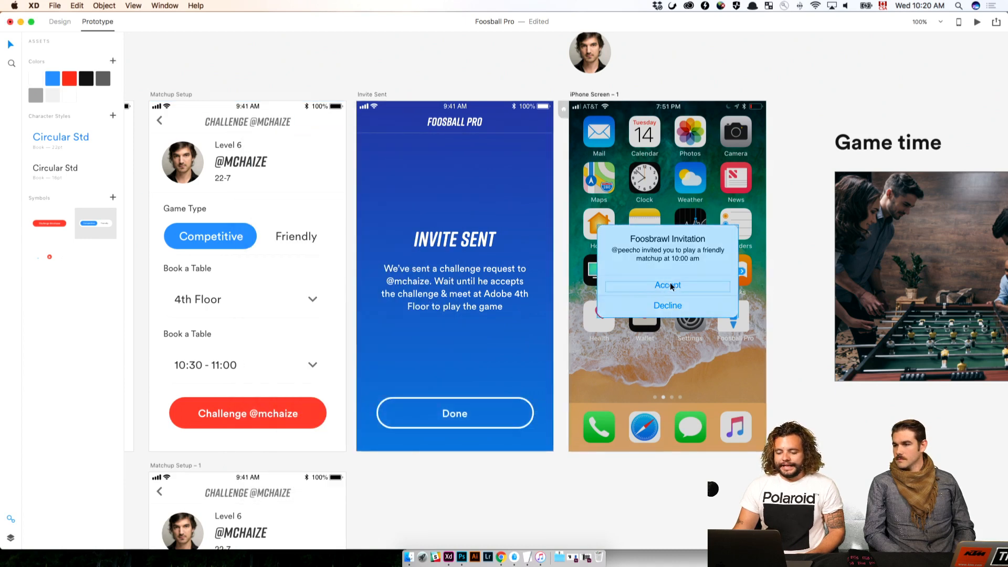
Try to link the Accept option of the Foosbrawl Invitation alert to the Game time photo
click(666, 284)
drag(742, 285, 898, 284)
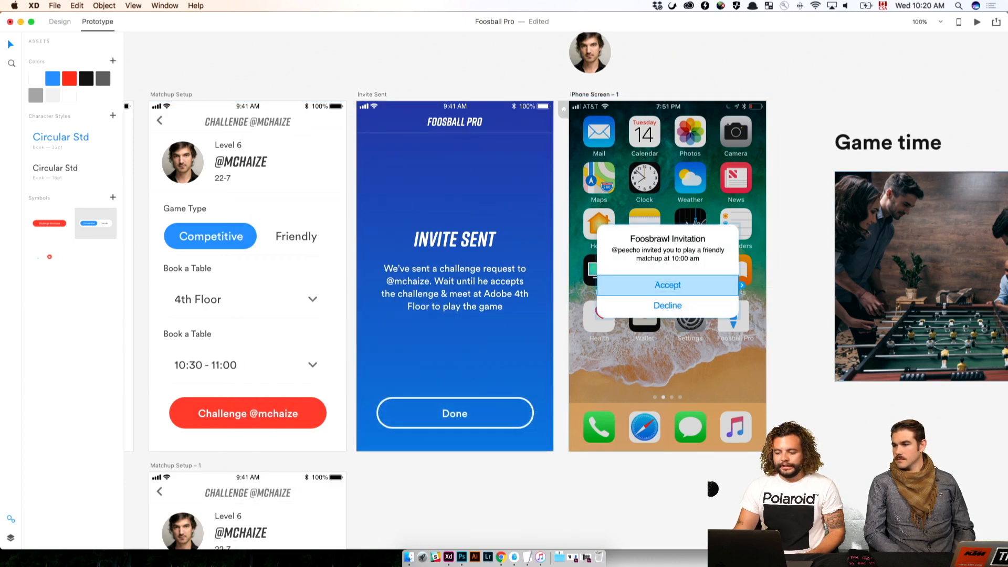
drag(742, 285, 894, 279)
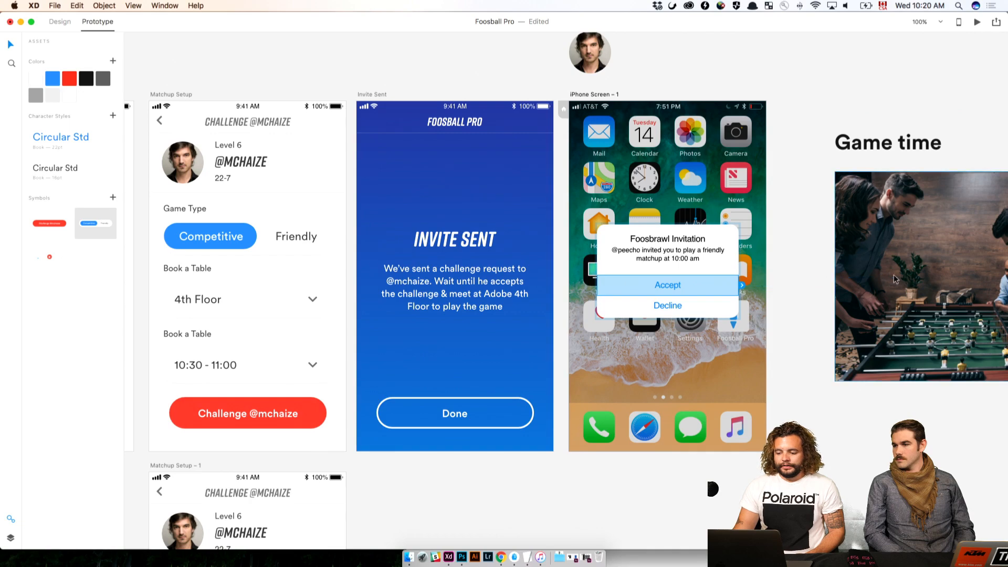
scroll(890, 300, right, 5)
scroll(890, 300, right, 5)
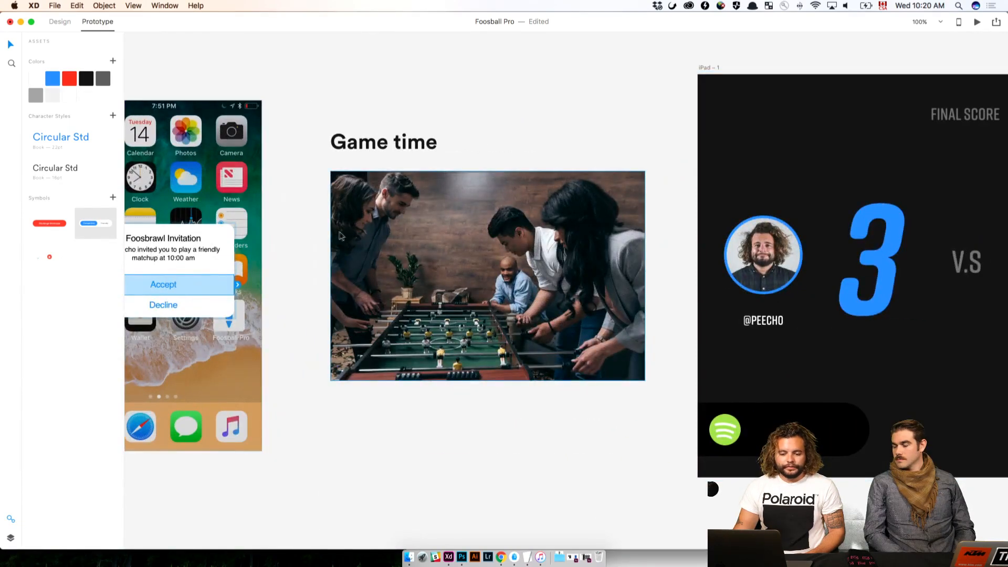
click(377, 190)
click(317, 146)
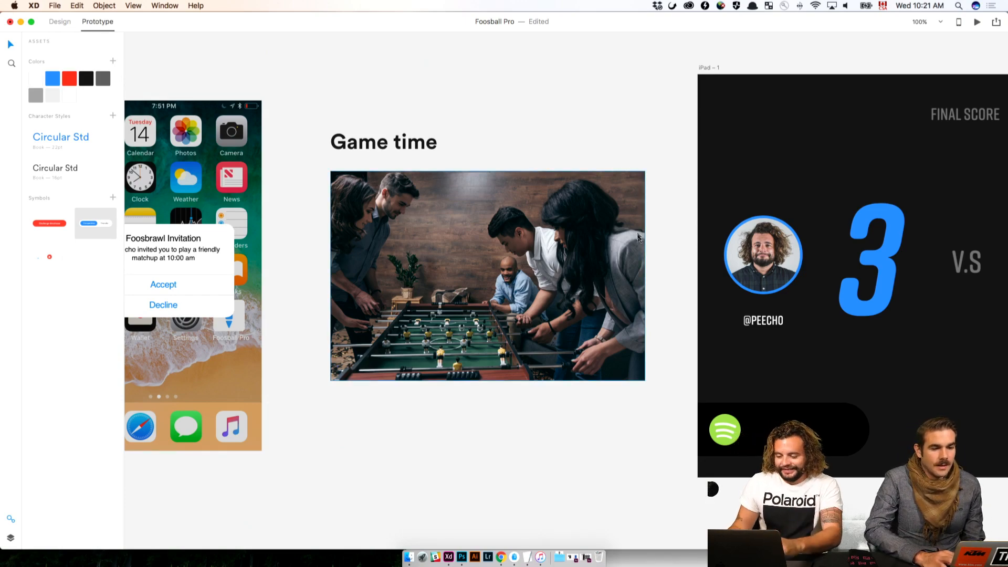
Show the layers of the iPad – 1 final score screen and switch to Design mode to select its background
scroll(316, 148, right, 15)
scroll(739, 253, left, 5)
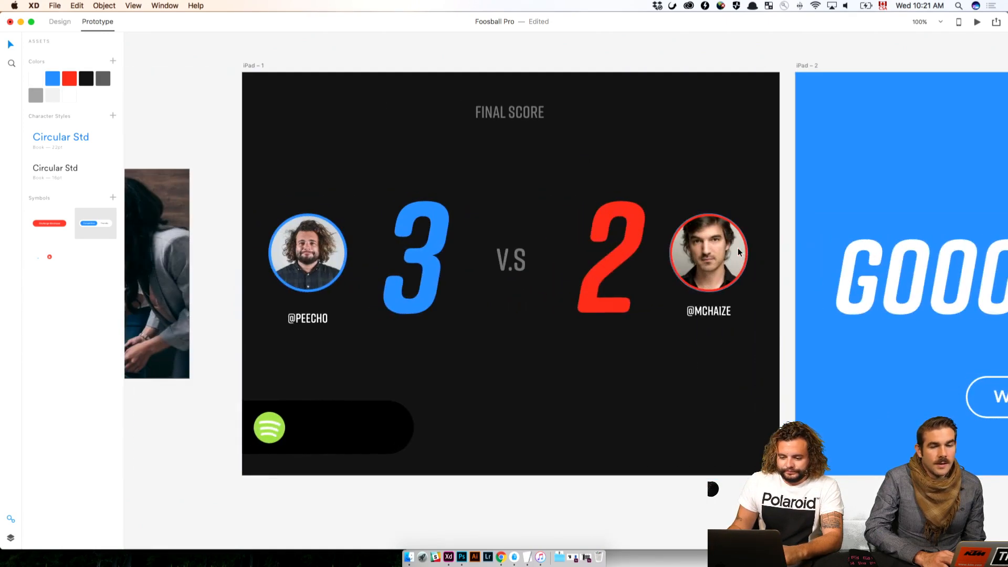
scroll(586, 277, right, 1)
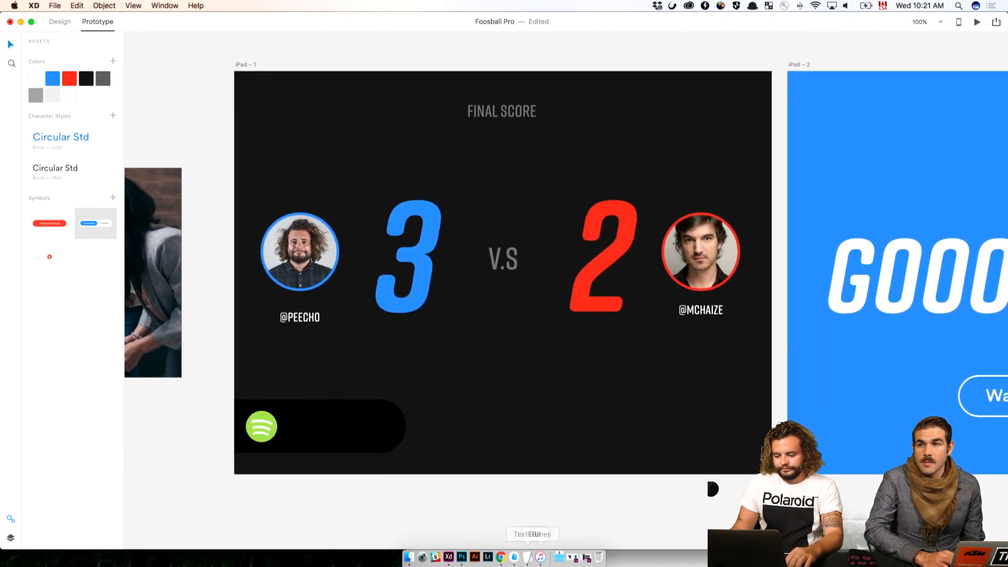
click(494, 461)
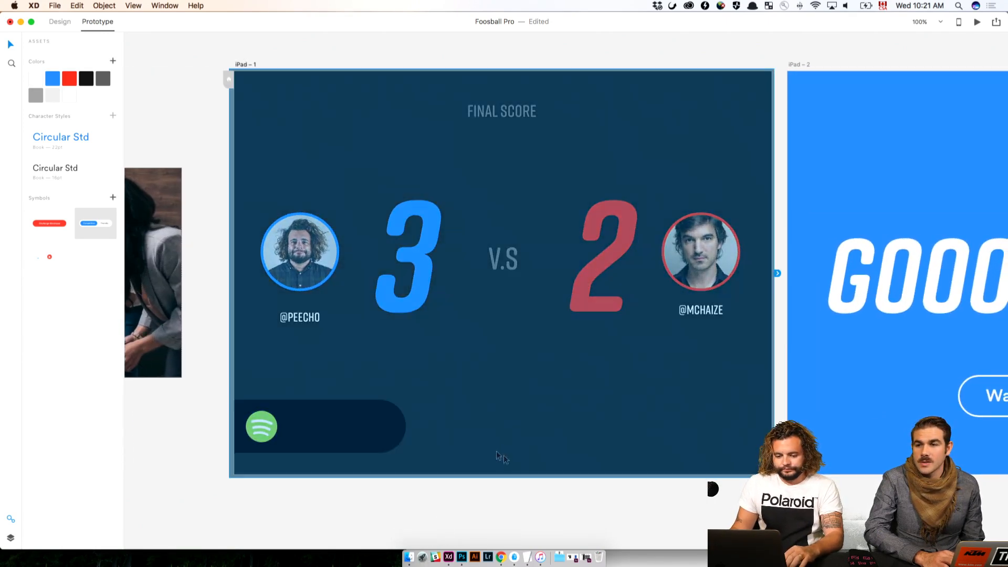
click(10, 537)
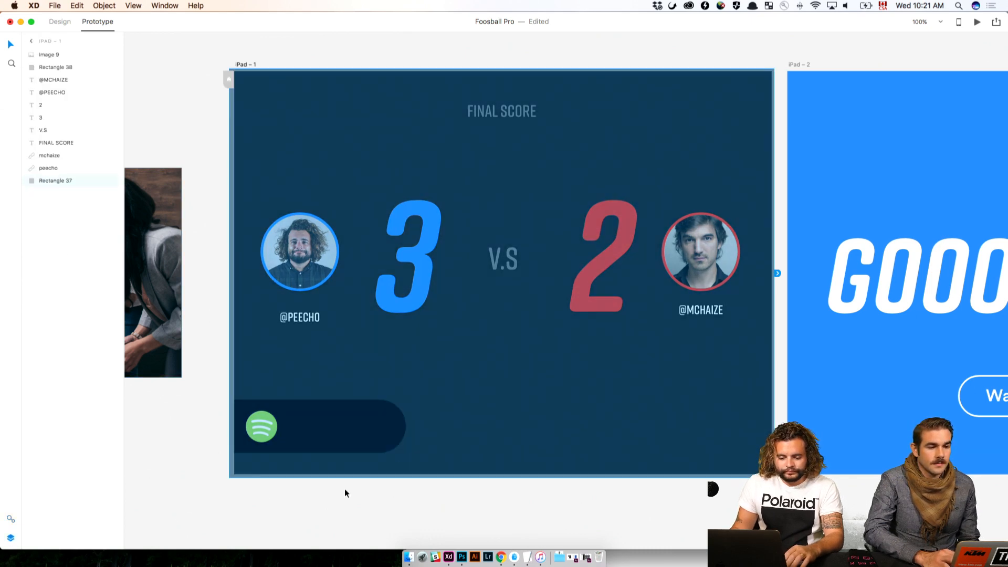
click(345, 493)
click(60, 22)
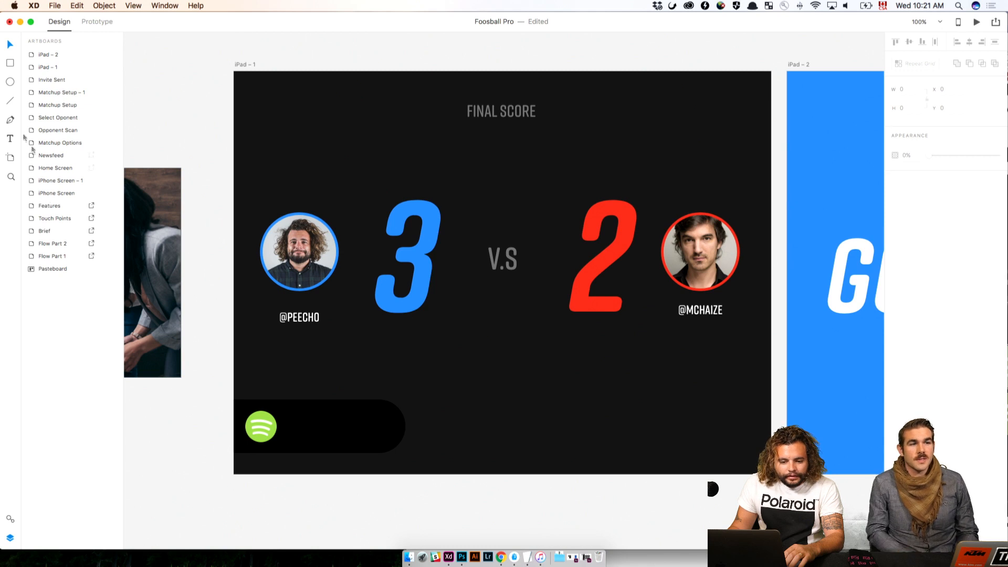
click(246, 77)
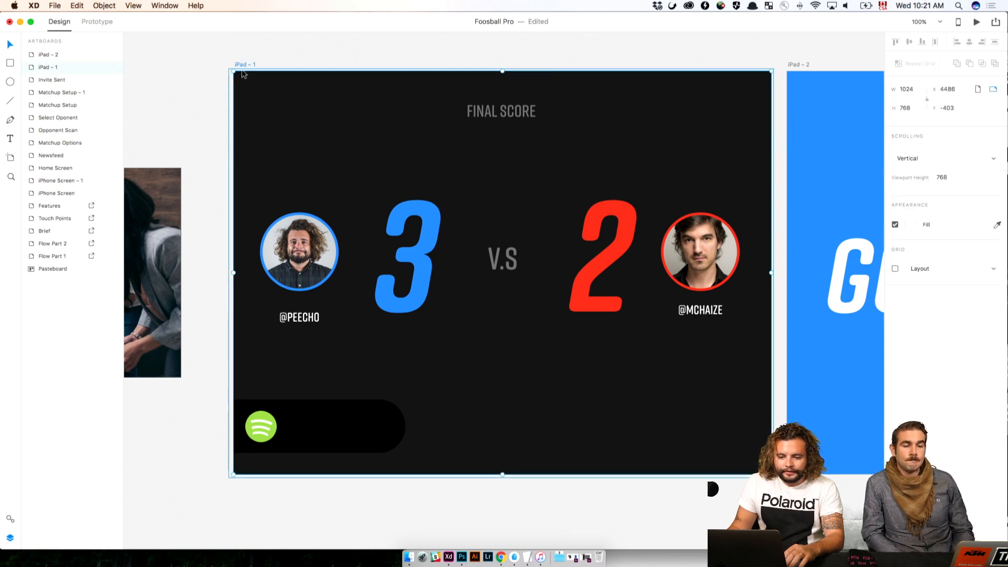
Fill the dark background rectangle of iPad – 1 with the AdobeStock_146282183 photo from the Photos folder in Finder
click(409, 556)
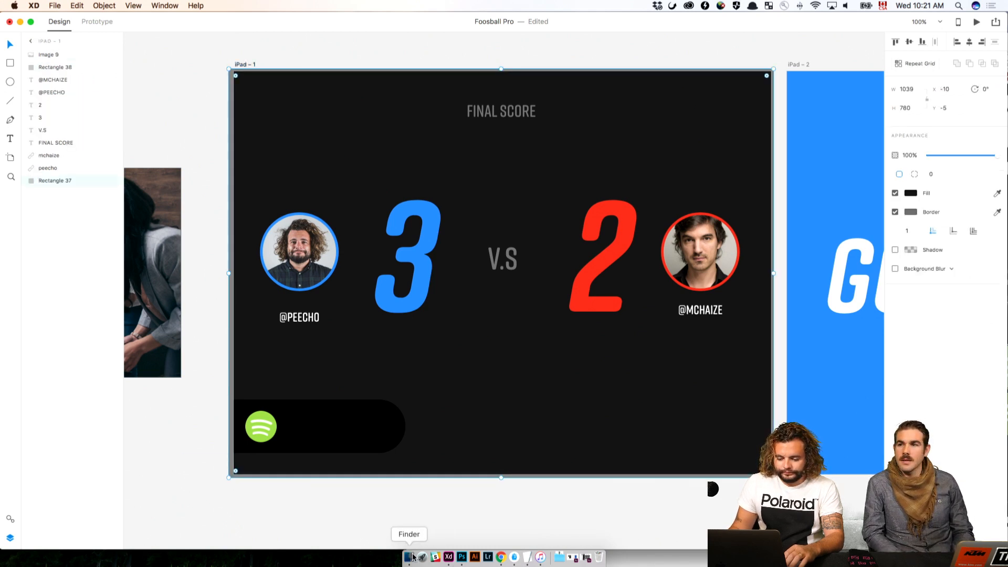
click(886, 331)
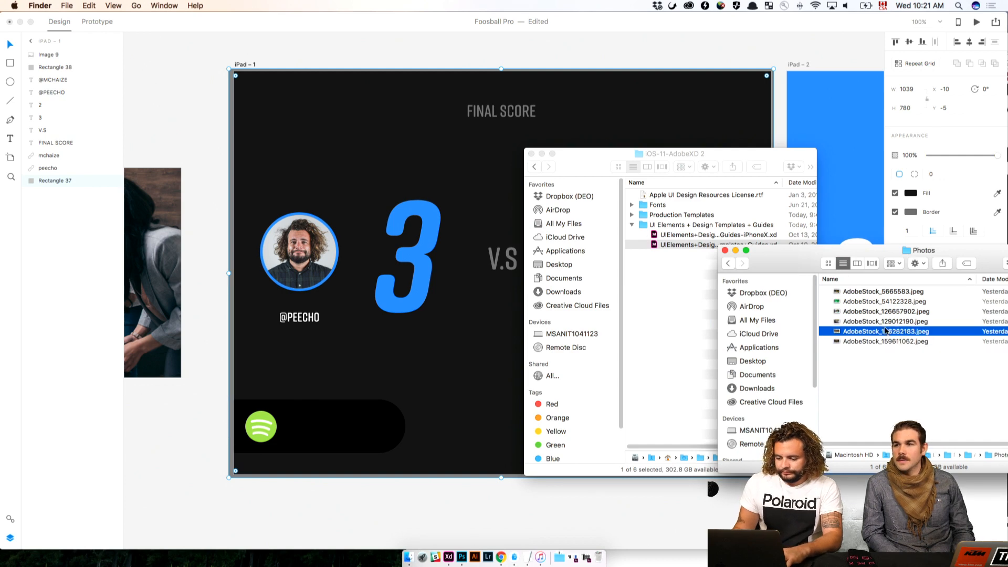
key(space)
key(Down)
key(Up)
key(space)
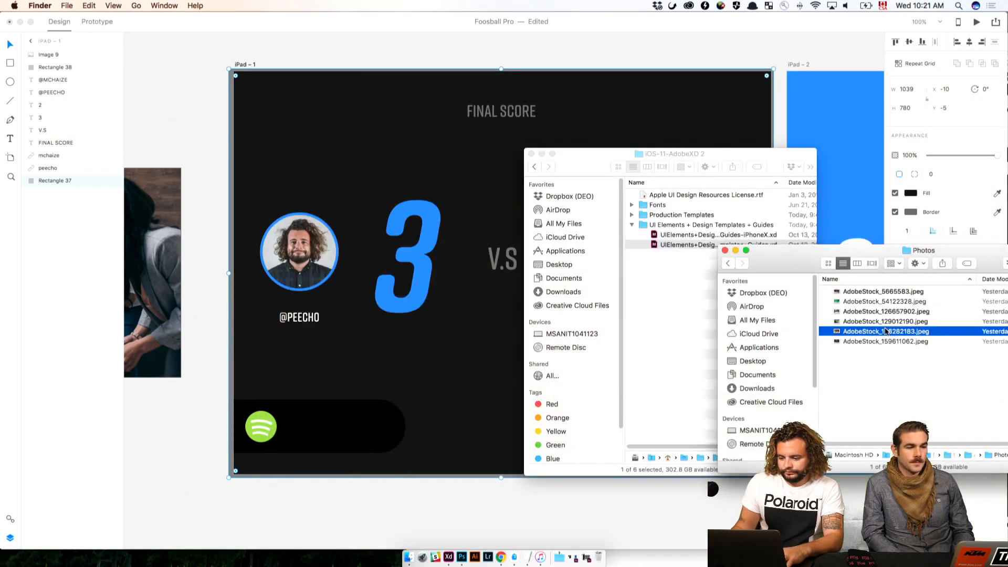
drag(876, 334, 438, 118)
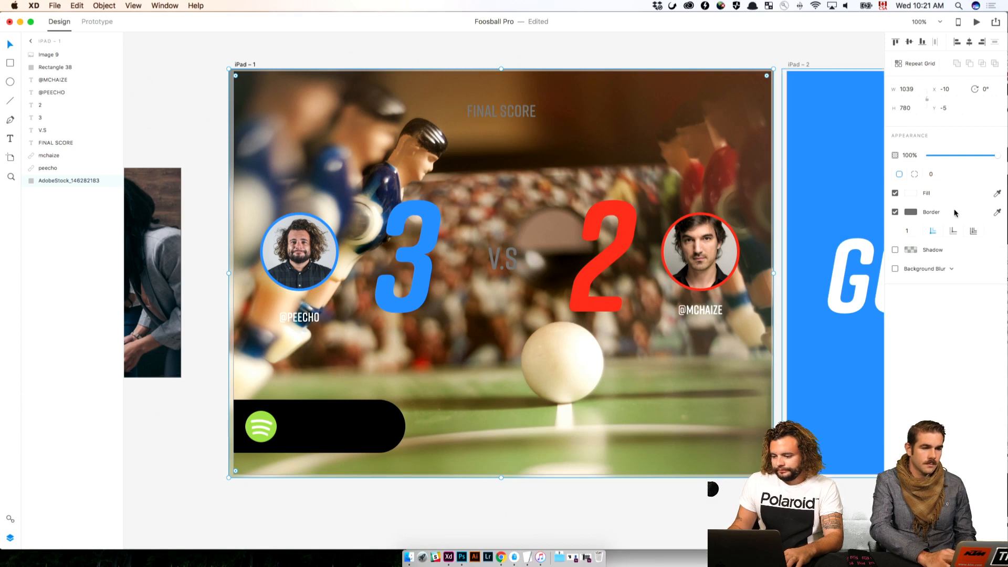
Try 10% opacity and a #212121 fill on the iPad – 1 photo background, and undo both changes
click(913, 155)
text(1)
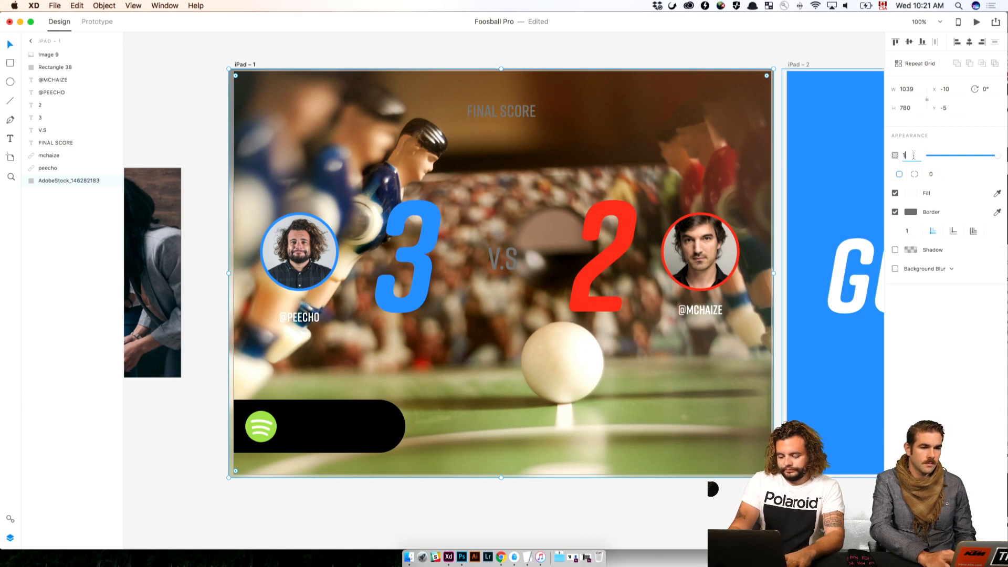
text(0)
key(Return)
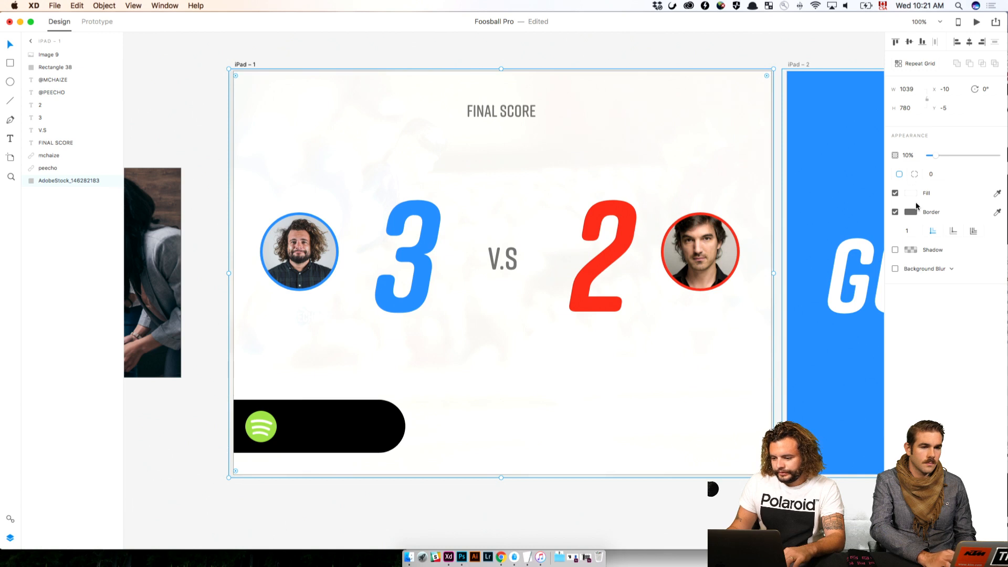
click(912, 194)
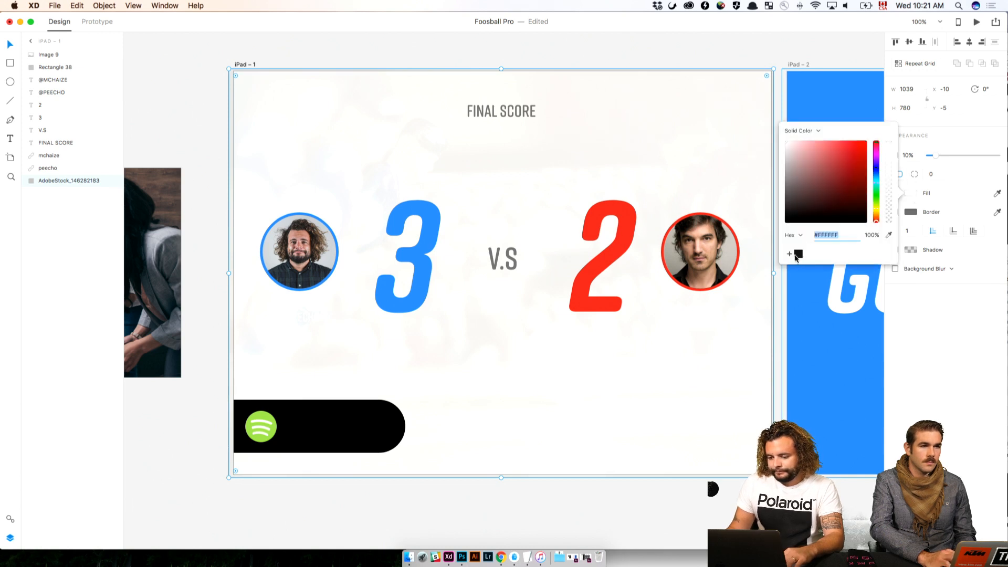
click(798, 255)
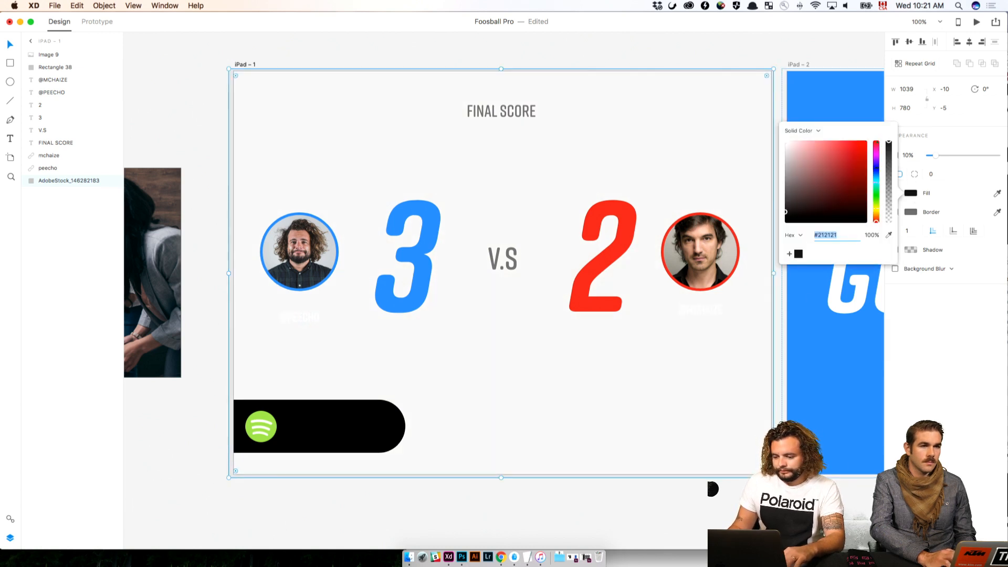
key(super+z)
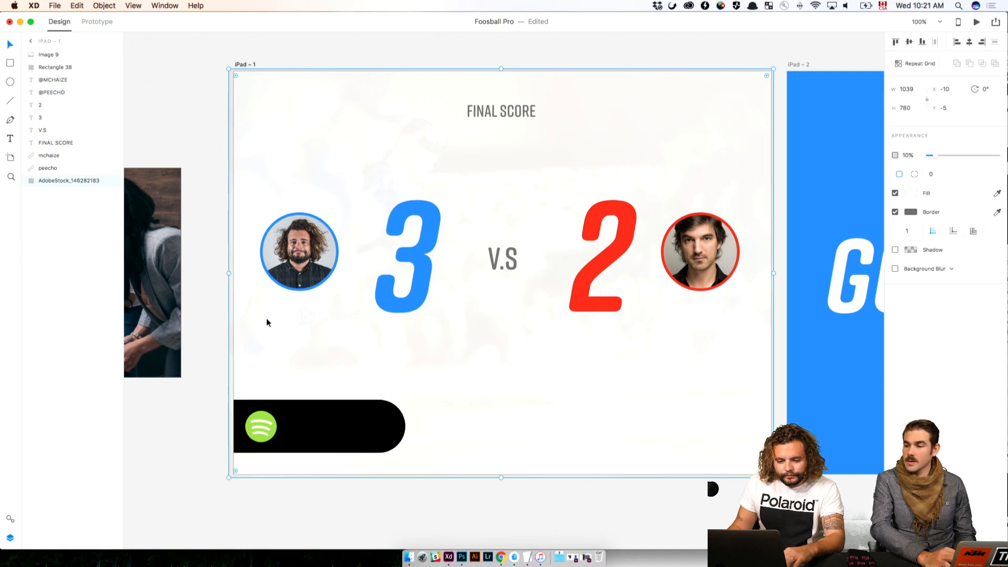
key(super+z)
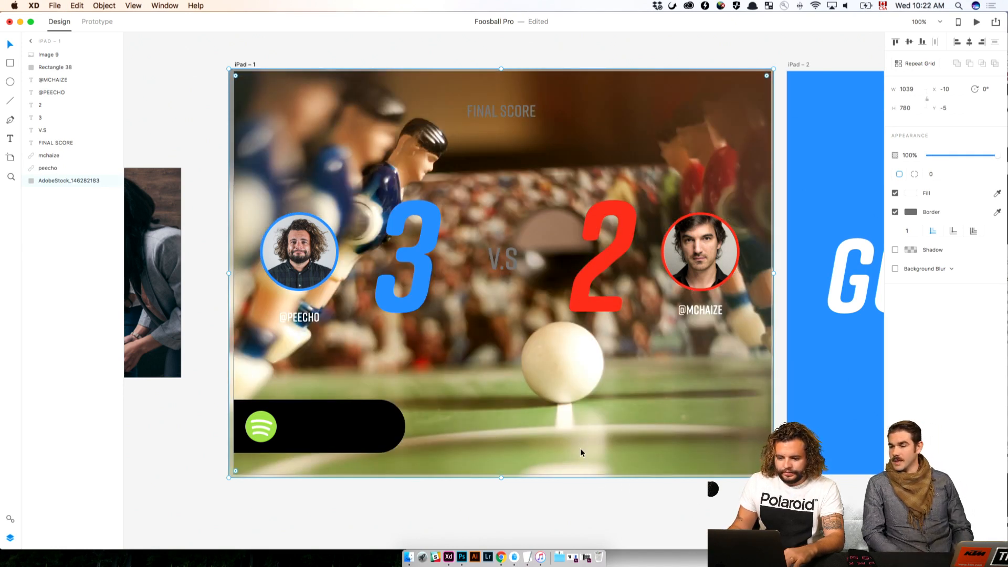
Ungroup the Done button symbol on the Invite Sent screen
click(171, 71)
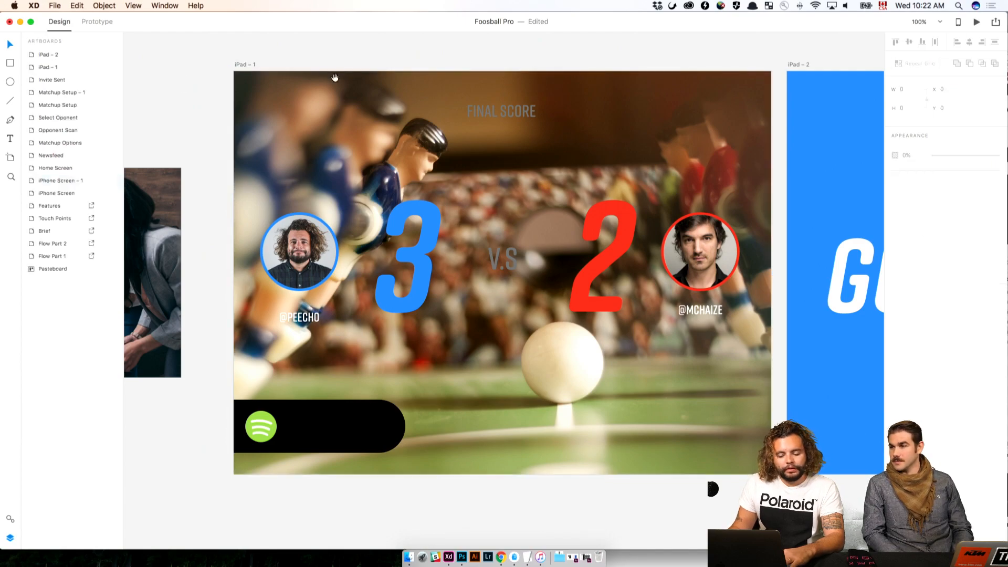
drag(331, 77, 18, 89)
drag(389, 157, 25, 111)
drag(279, 295, 791, 301)
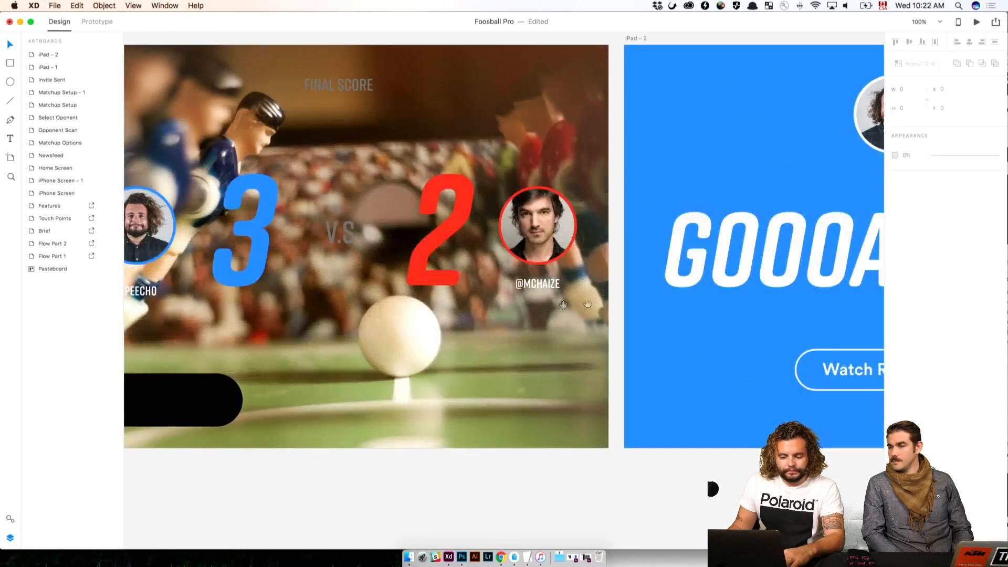
drag(226, 310, 754, 302)
drag(461, 316, 726, 318)
drag(468, 286, 688, 297)
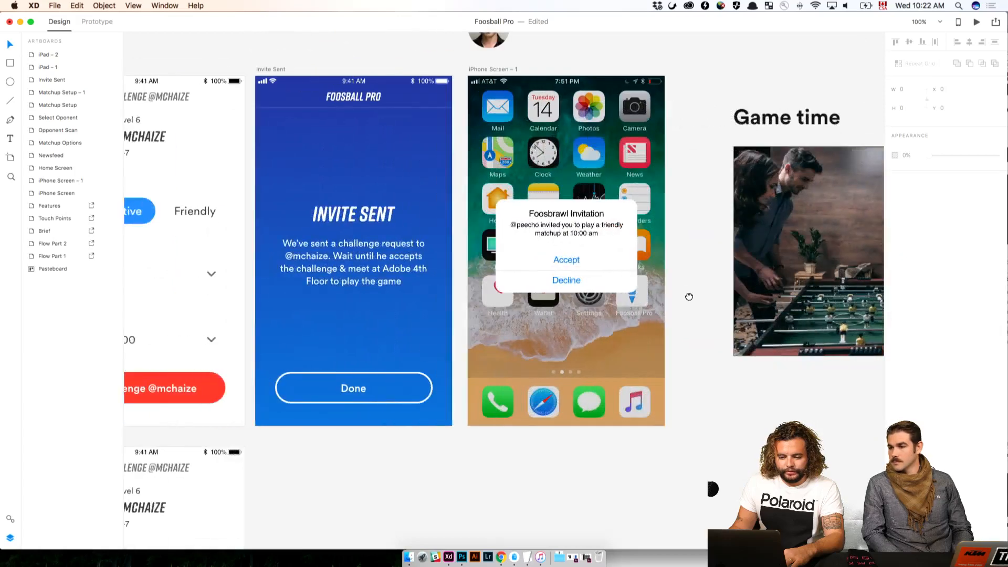
click(355, 385)
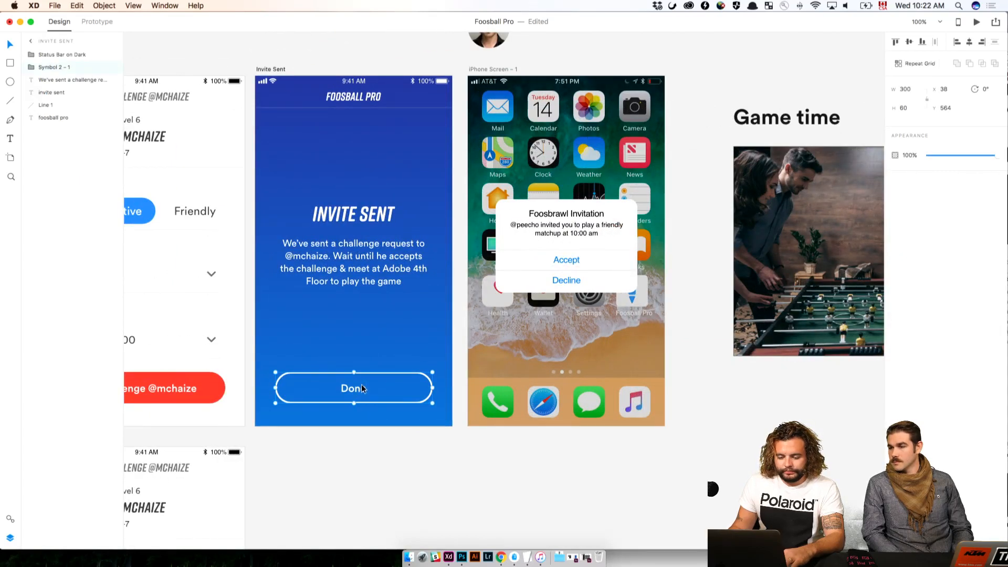
right_click(359, 388)
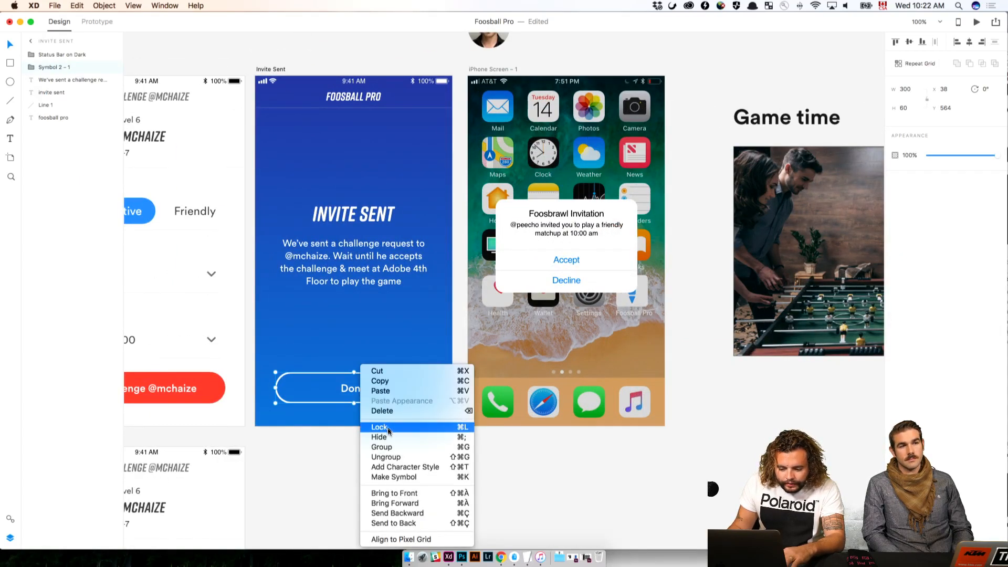
click(390, 451)
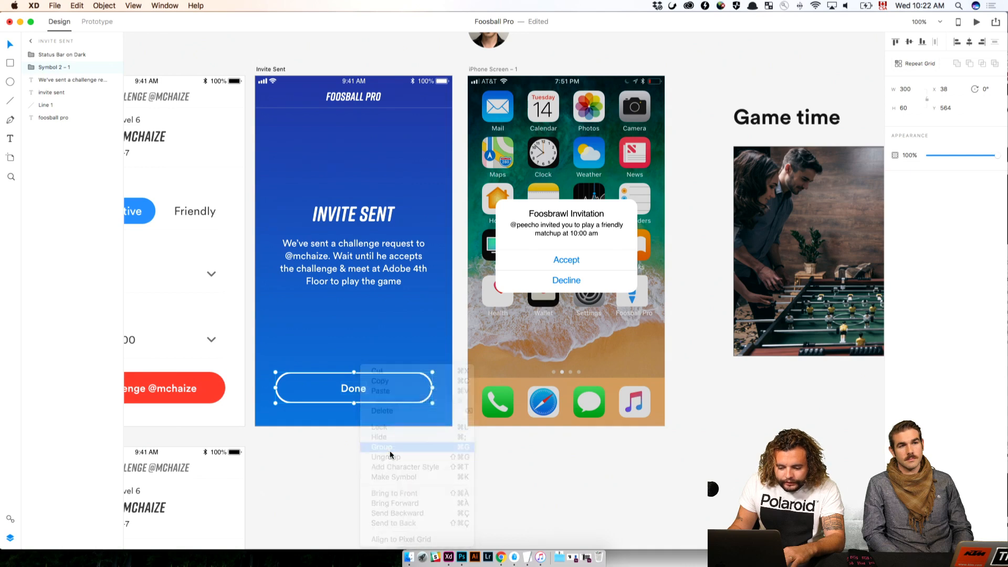
key(super+z)
right_click(357, 386)
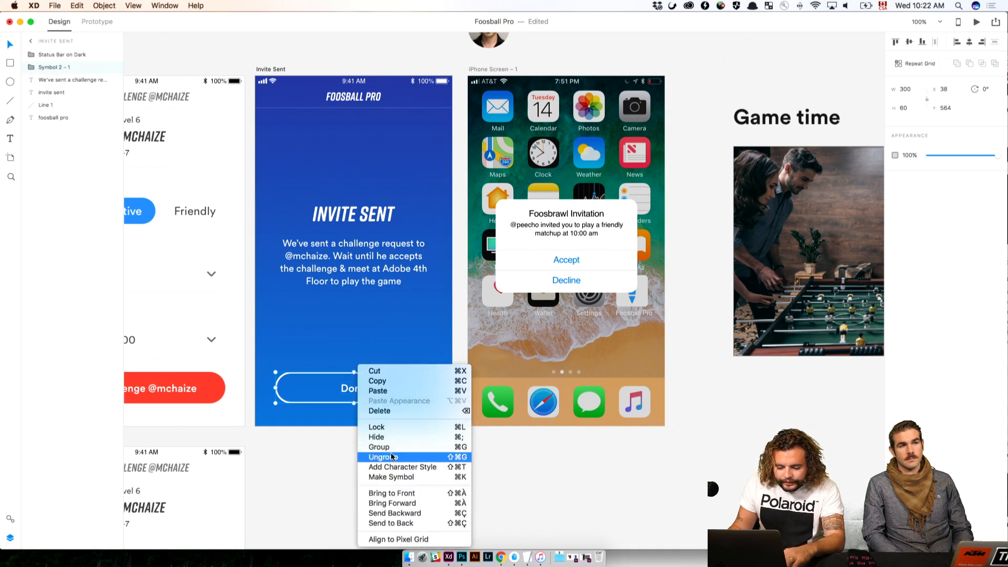
click(393, 457)
click(501, 463)
Move the Done label out of its button outline to just below the message text on the Invite Sent screen
scroll(429, 441, down, 1)
click(347, 382)
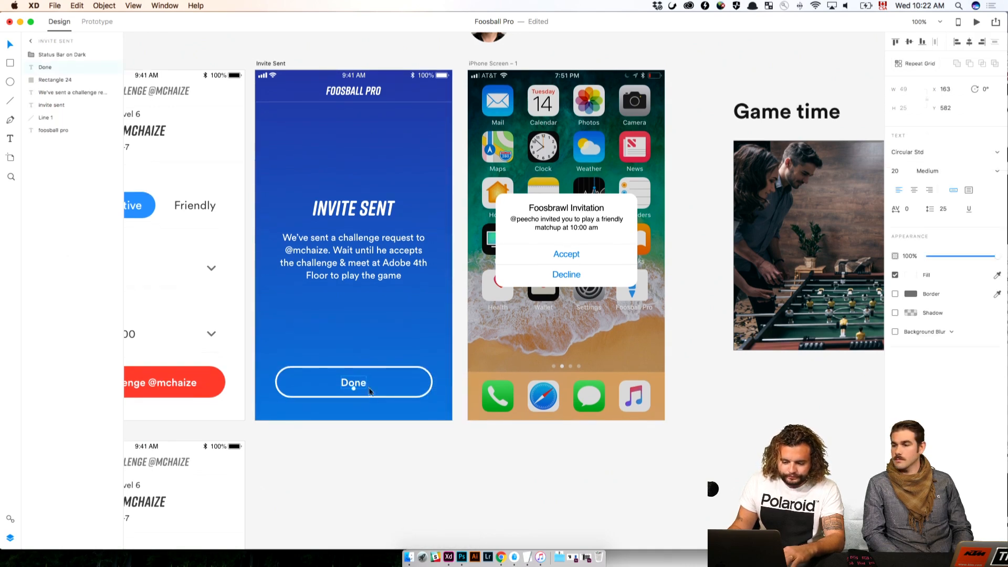
drag(351, 383, 345, 300)
Center the empty Done button outline horizontally on the Invite Sent screen, at about Y 566
click(349, 363)
click(355, 366)
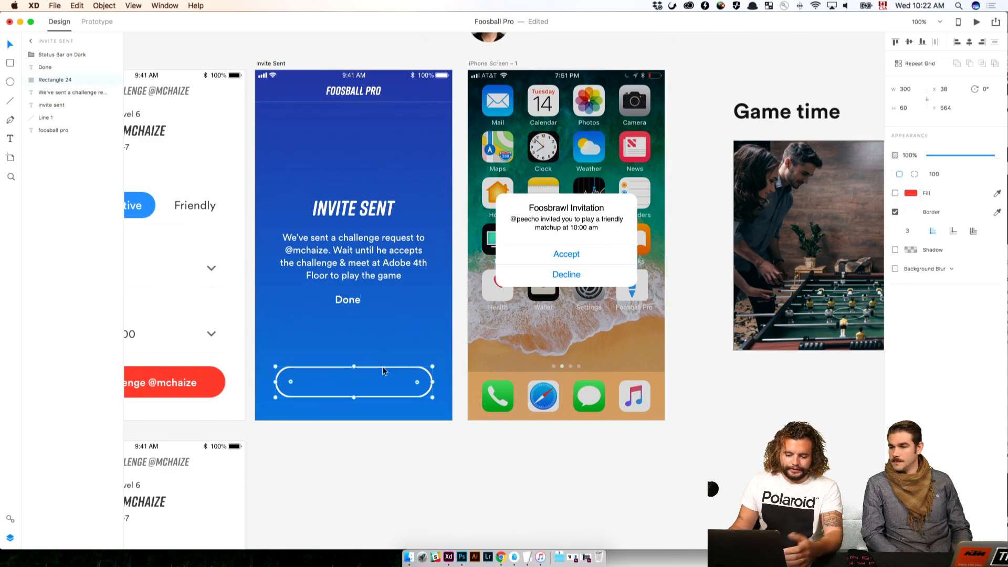
key(super+plus)
click(409, 440)
drag(410, 440, 676, 366)
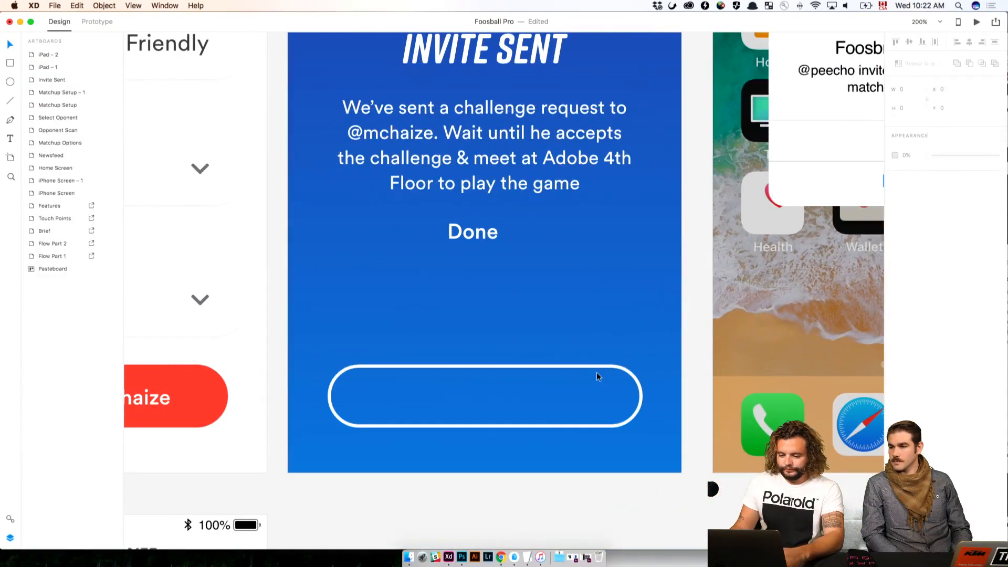
click(603, 369)
drag(582, 368, 601, 361)
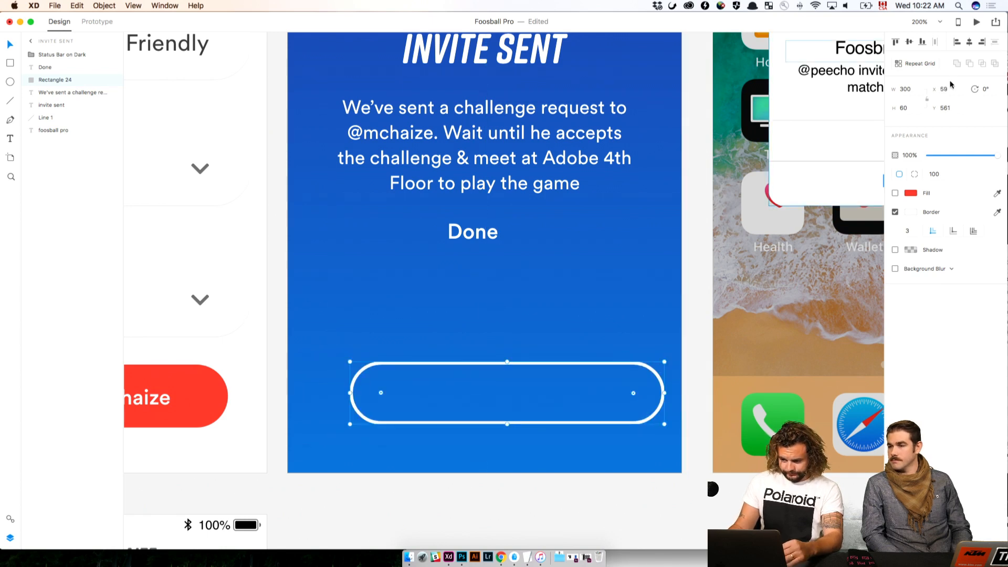
click(970, 42)
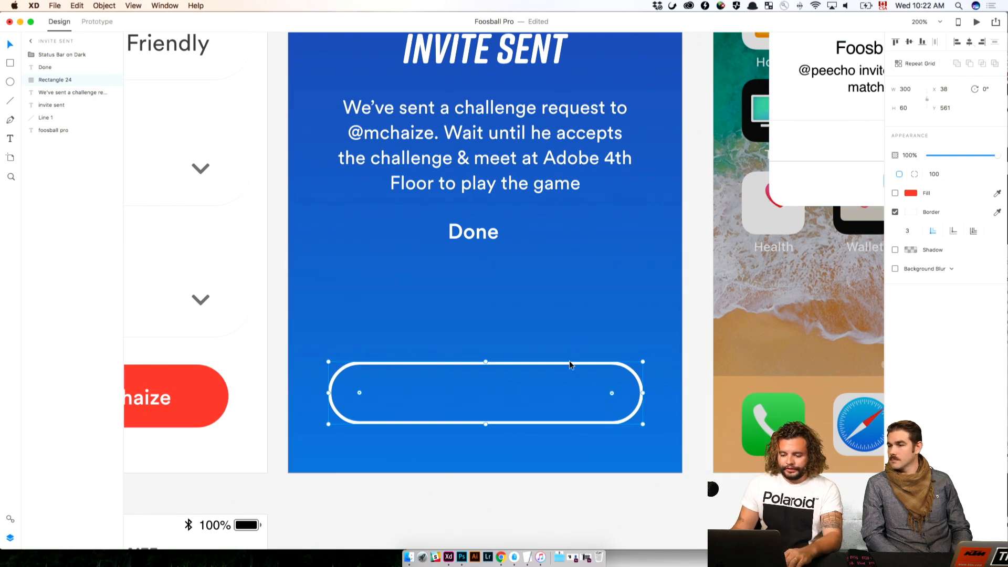
drag(569, 360, 569, 366)
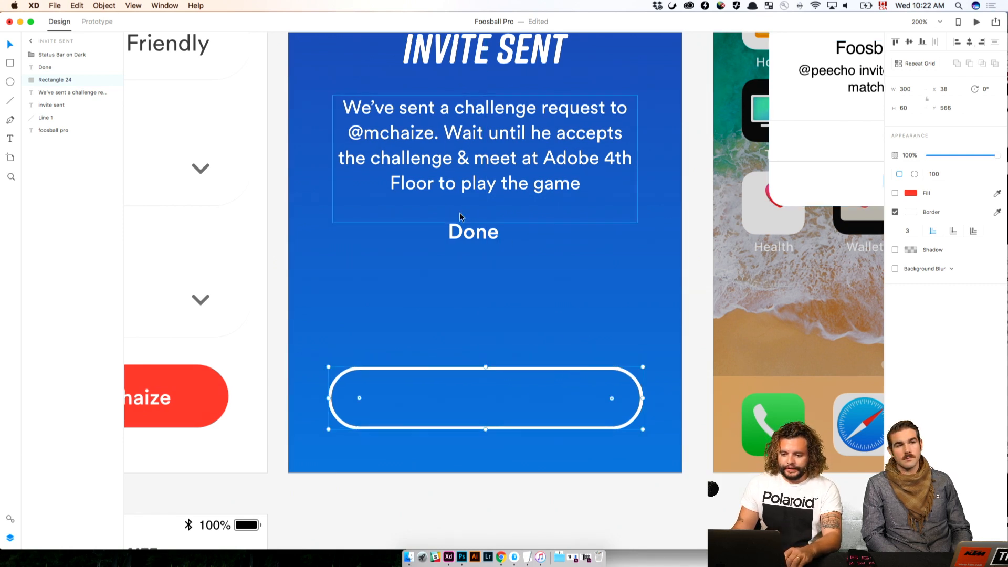
Move the Done label back into its button outline and center it horizontally with the outline
drag(466, 229, 415, 404)
scroll(484, 295, up, 1)
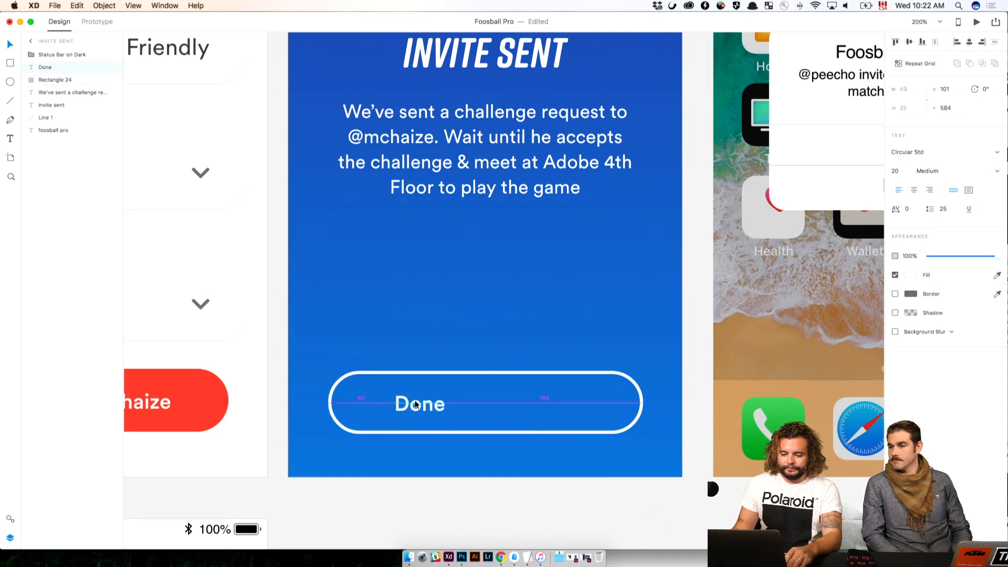
click(431, 371)
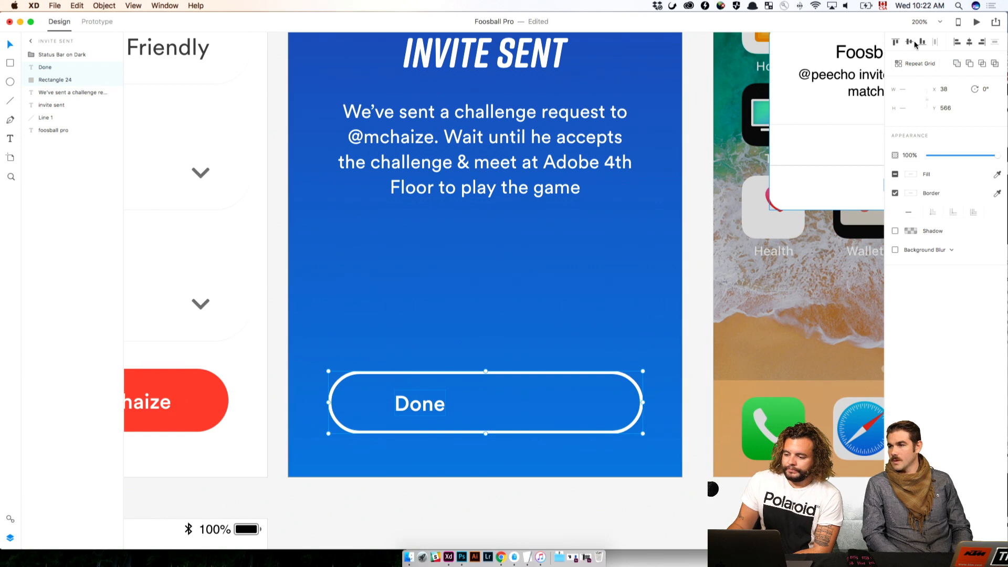
click(971, 43)
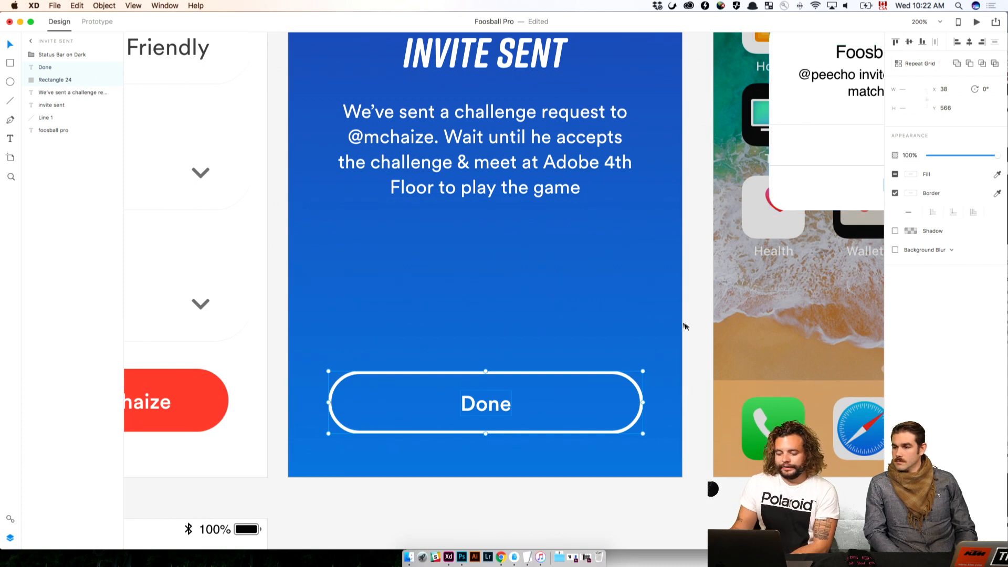
Set the Done label's text alignment to center
click(732, 314)
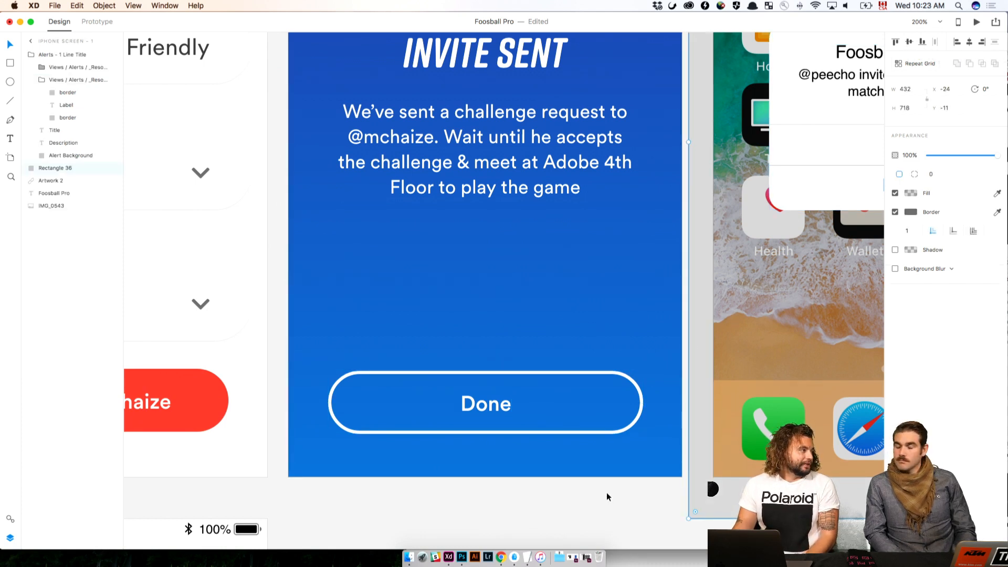
click(540, 527)
click(484, 403)
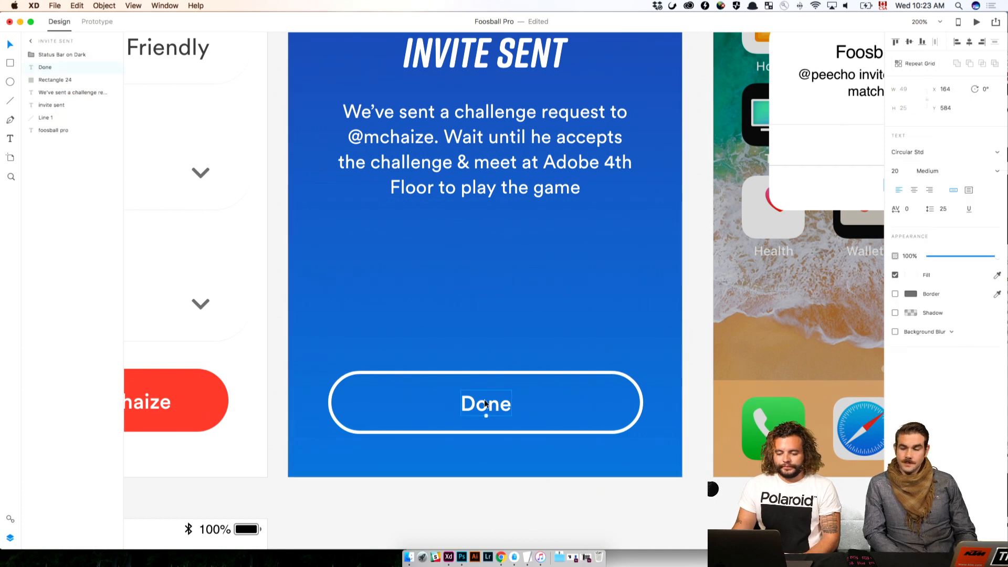
click(917, 190)
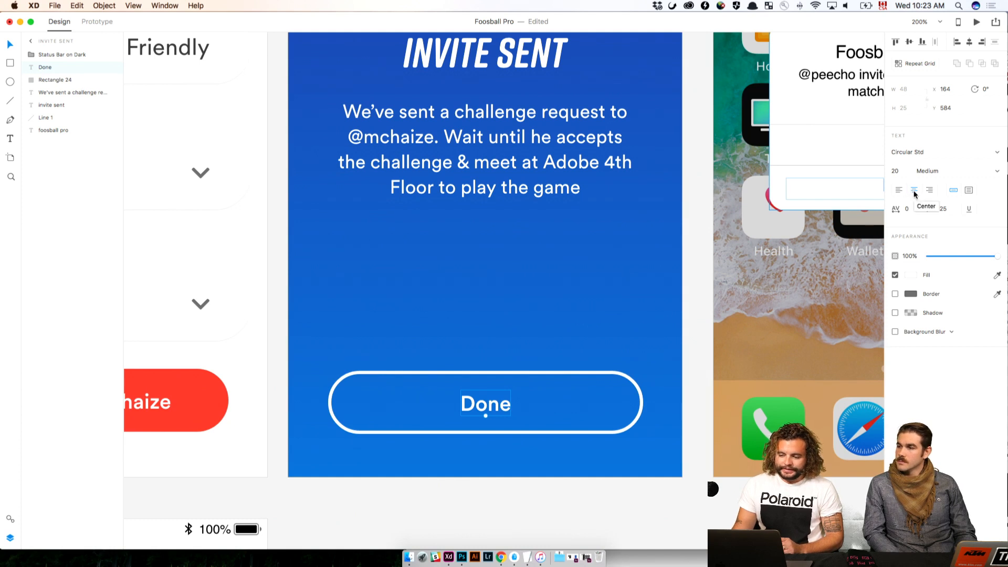
Duplicate the Done label and its outline straight above the original button on the Invite Sent screen
shift+click(469, 430)
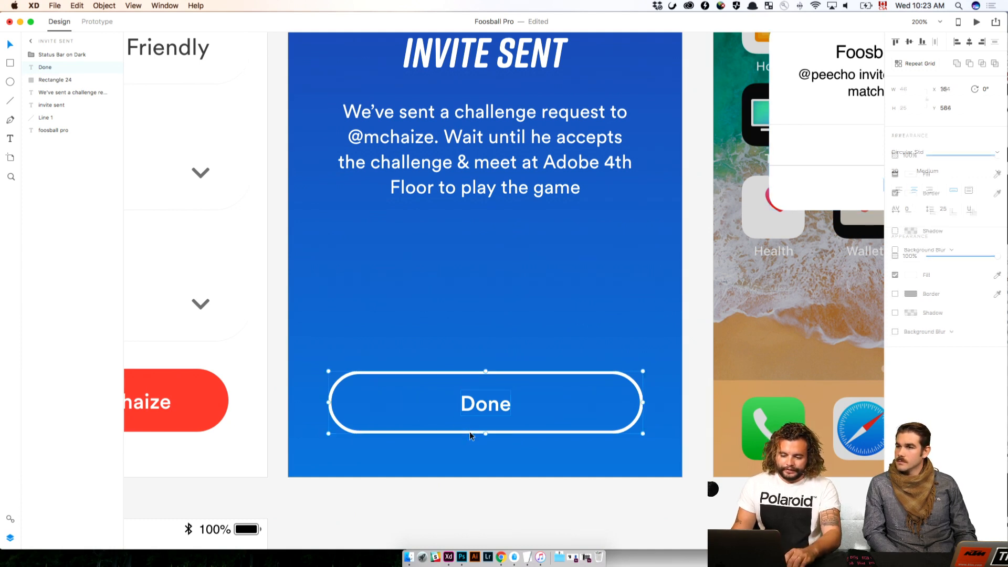
drag(468, 430, 496, 292)
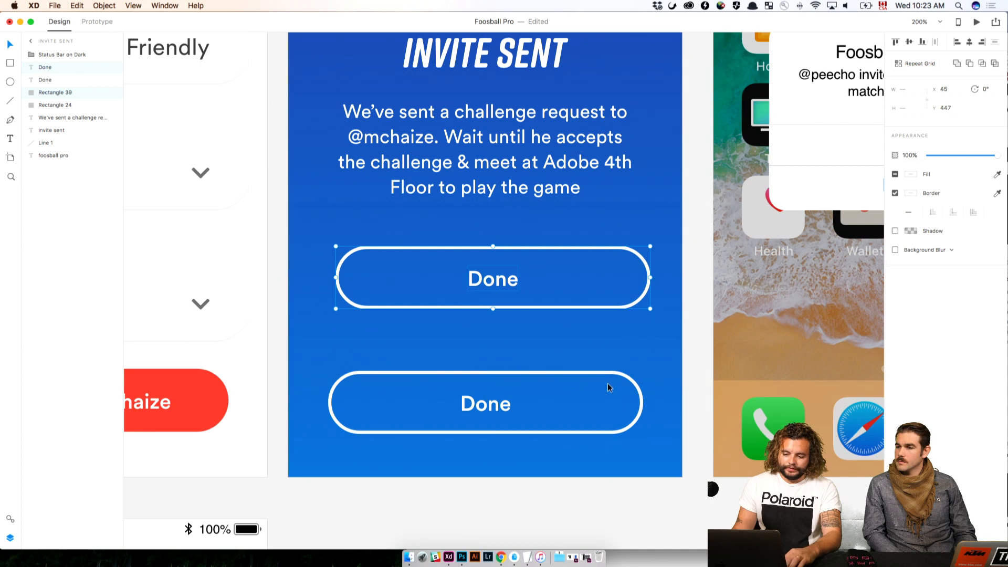
key(ctrl+z)
drag(500, 439, 500, 315)
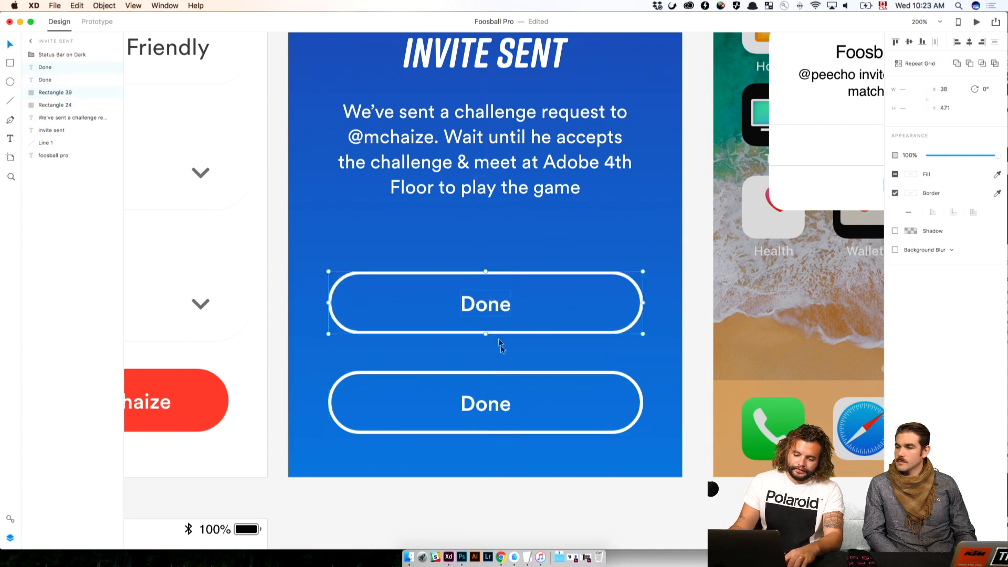
Change the upper button copy's label to "Next Matchup"
double_click(492, 306)
text(Next MAtch)
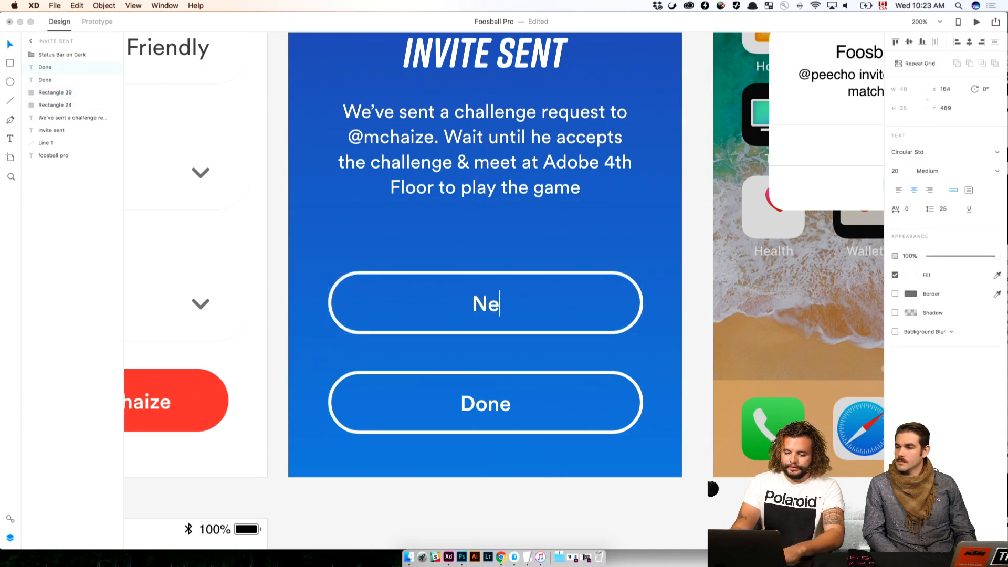
key(BackSpace)
key(BackSpace)
key(BackSpace)
key(BackSpace)
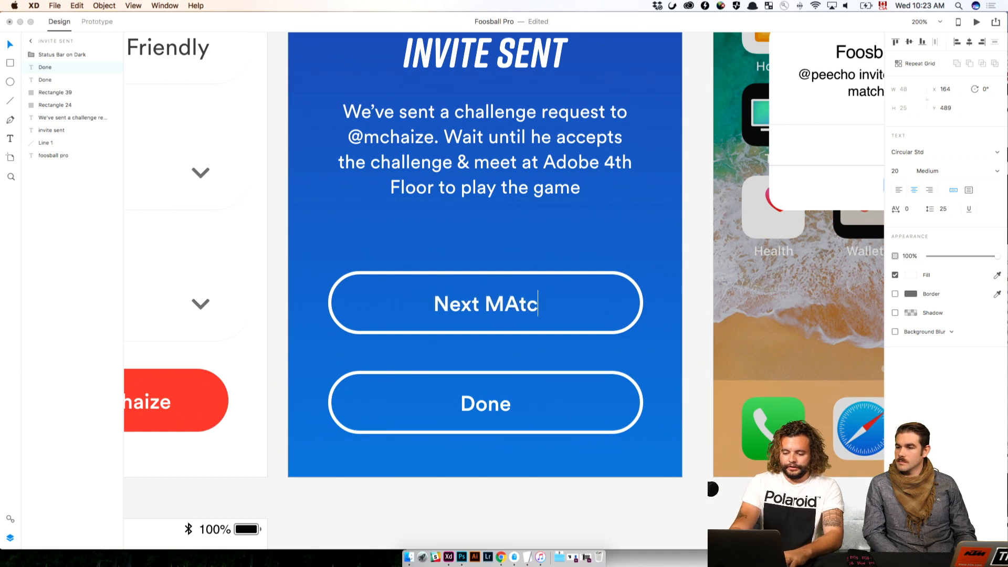
text(atchup)
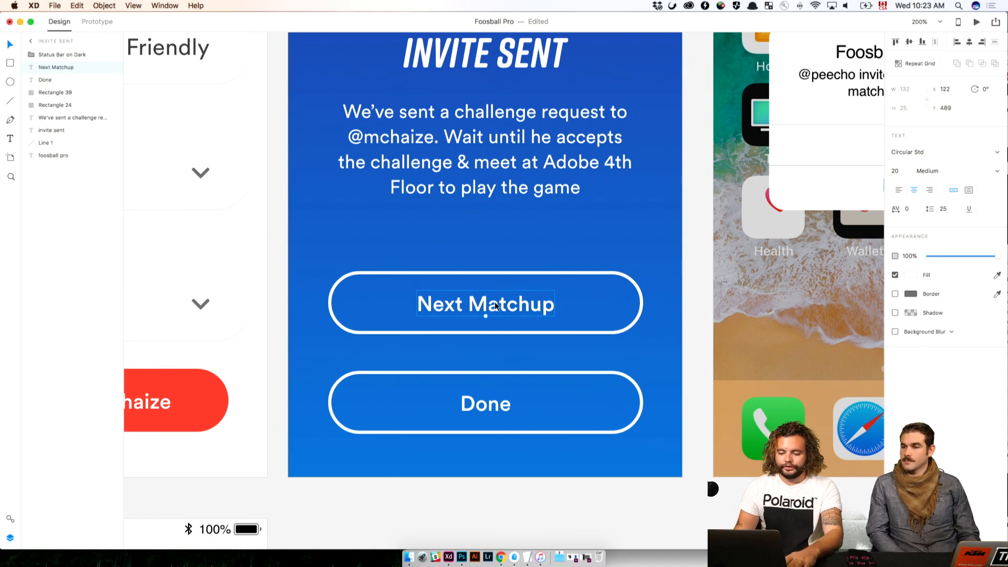
Delete the Next Matchup label and its button outline from the Invite Sent screen
click(489, 333)
click(490, 329)
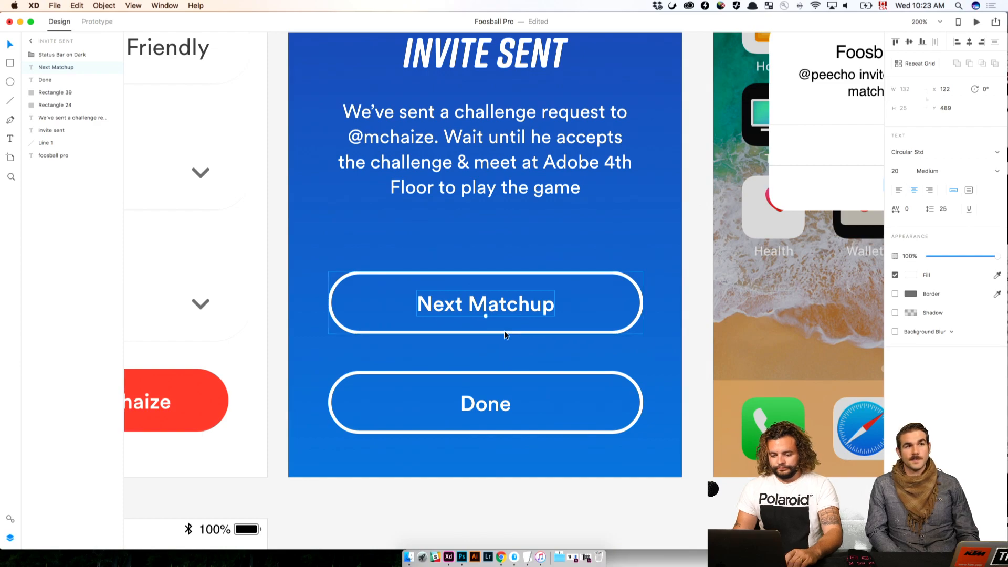
shift+click(504, 331)
key(Delete)
Try 20% opacity on the background photo of the iPad – 1 final score screen
key(super+minus)
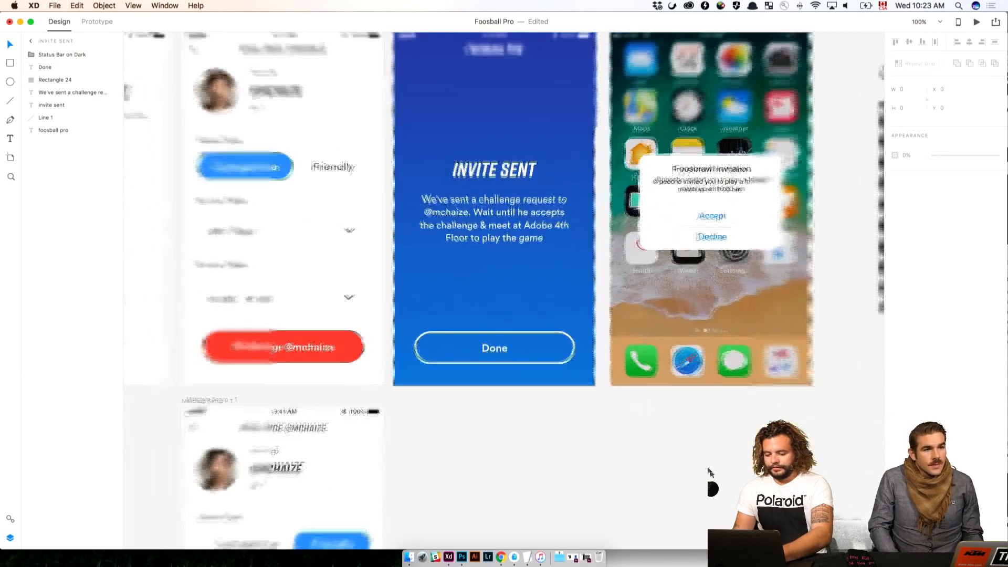
drag(644, 440, 389, 441)
drag(603, 436, 325, 420)
drag(499, 378, 290, 384)
drag(451, 386, 274, 374)
click(580, 395)
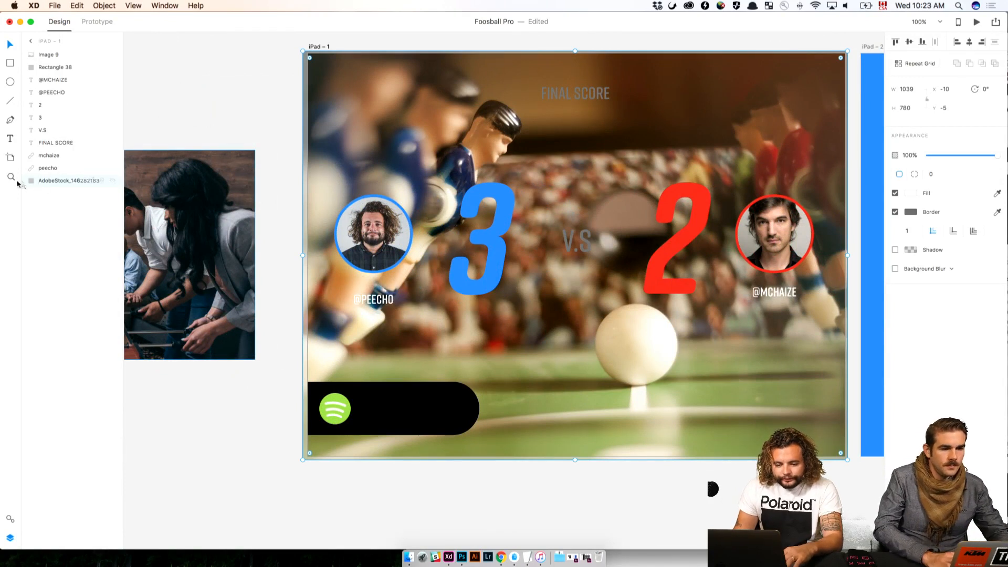
click(908, 156)
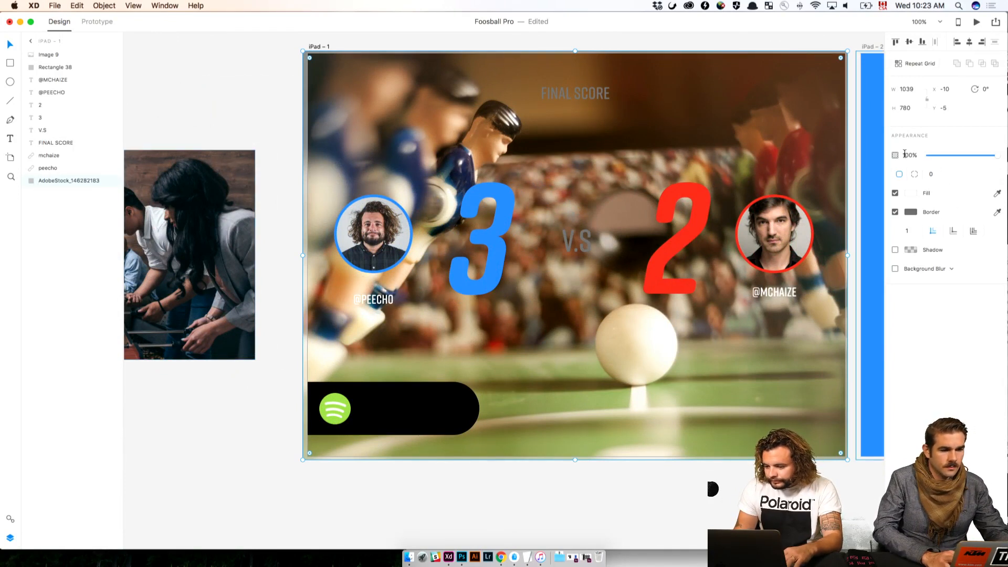
text(20)
key(Return)
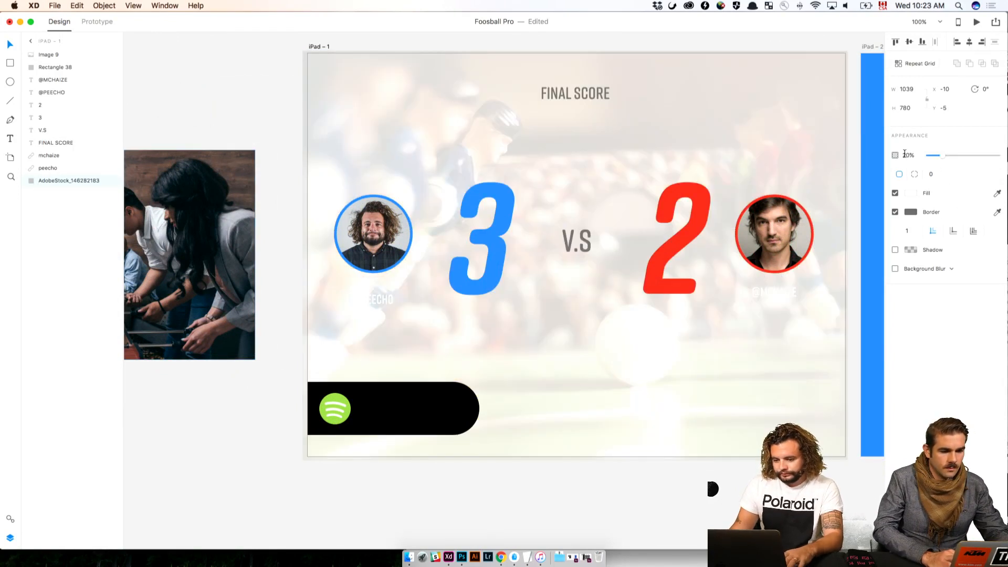
Move the background photo partly off iPad – 1 and fill the artboard with the saved near-black swatch
click(203, 313)
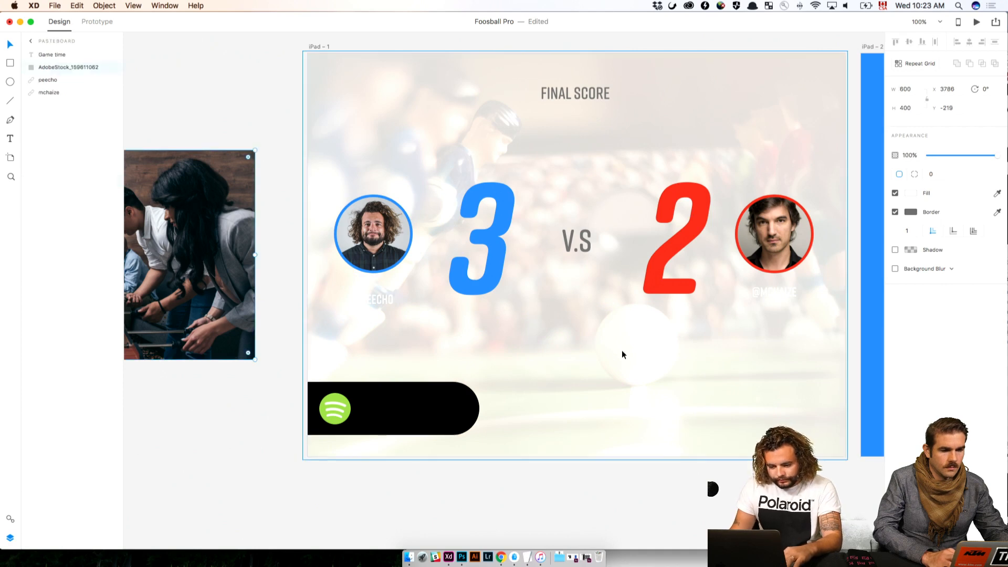
drag(621, 350, 720, 439)
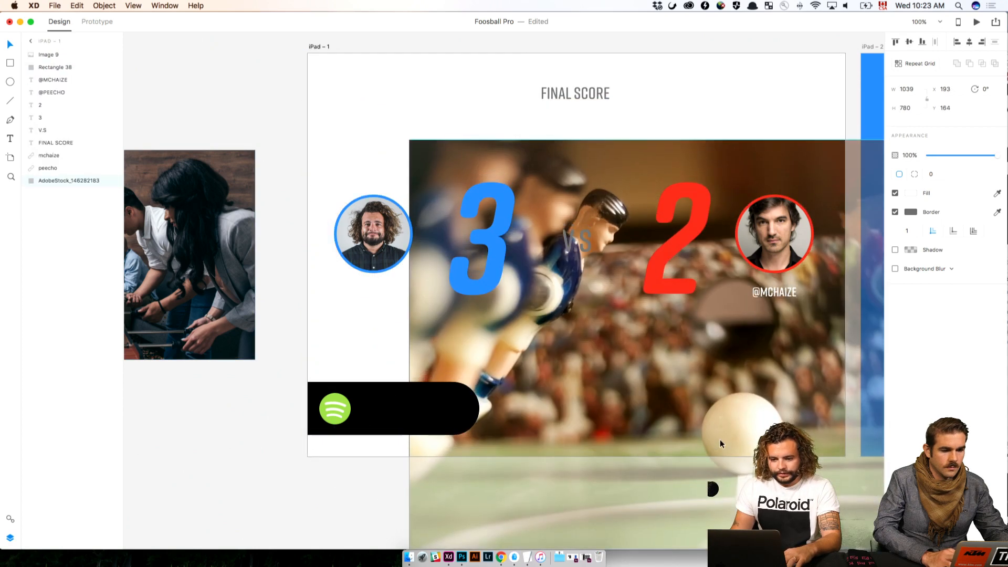
click(318, 47)
click(913, 225)
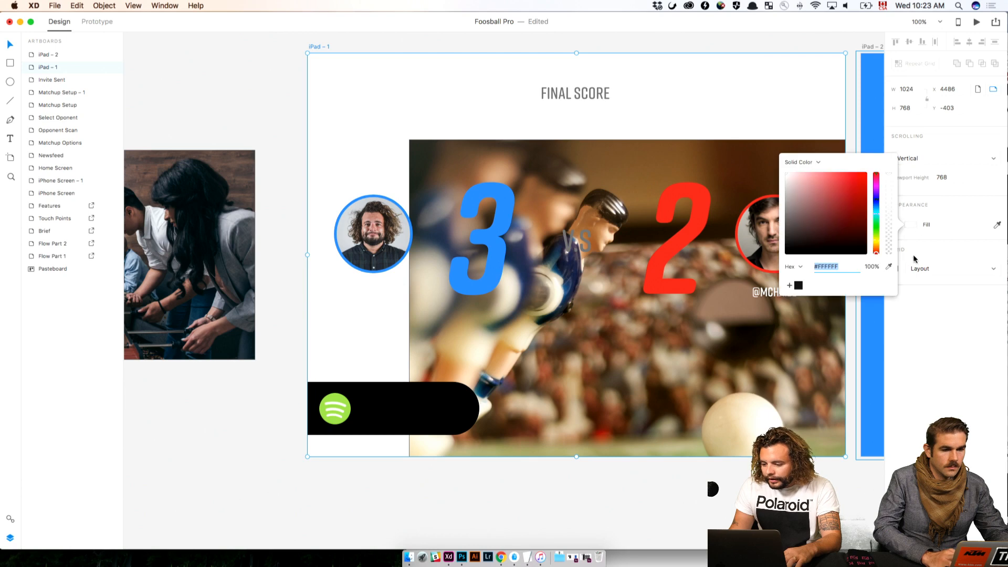
click(798, 285)
Center the background photo horizontally and vertically on iPad – 1 and set its opacity to 15%
click(786, 399)
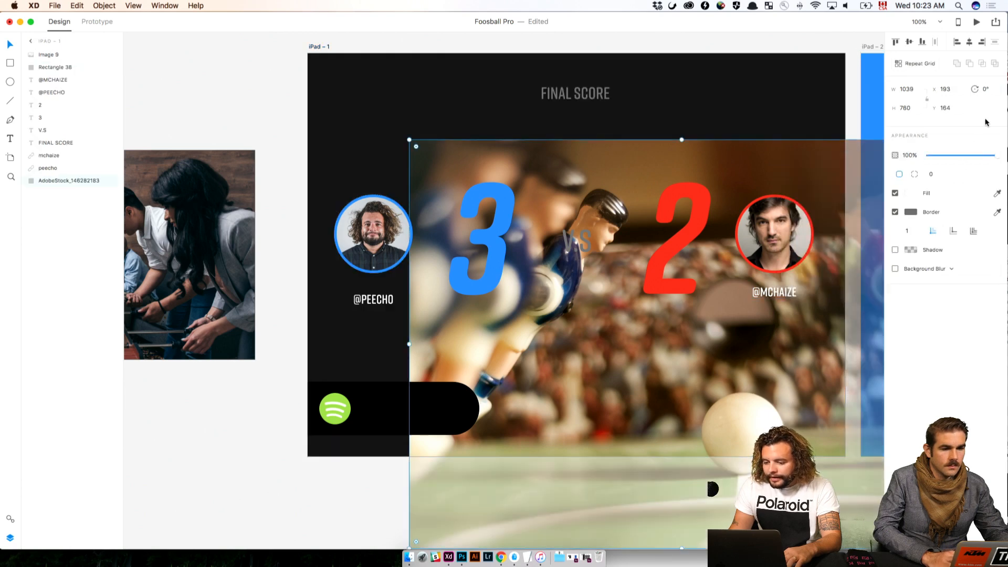
click(969, 42)
click(909, 42)
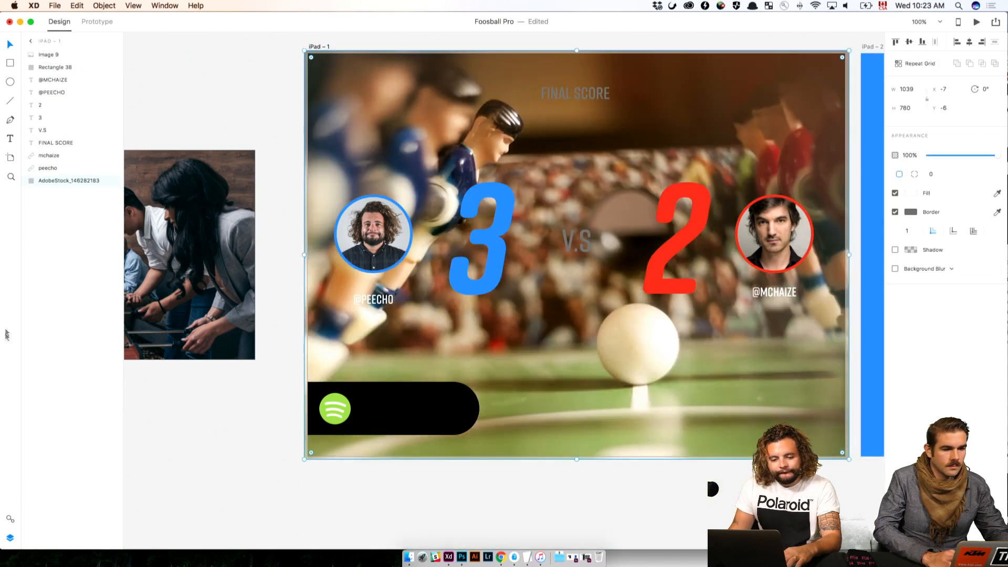
click(907, 154)
text(15)
key(Return)
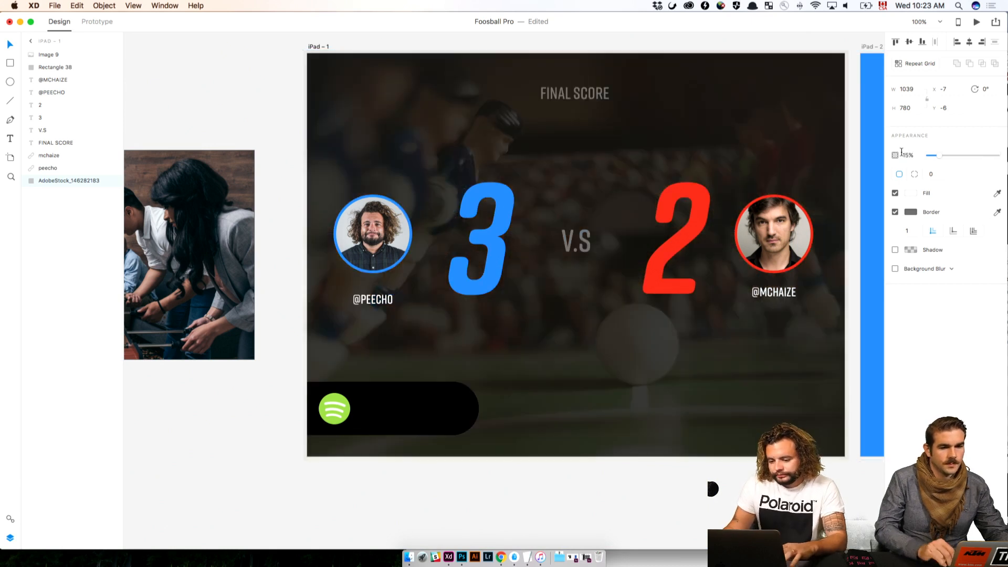
click(553, 484)
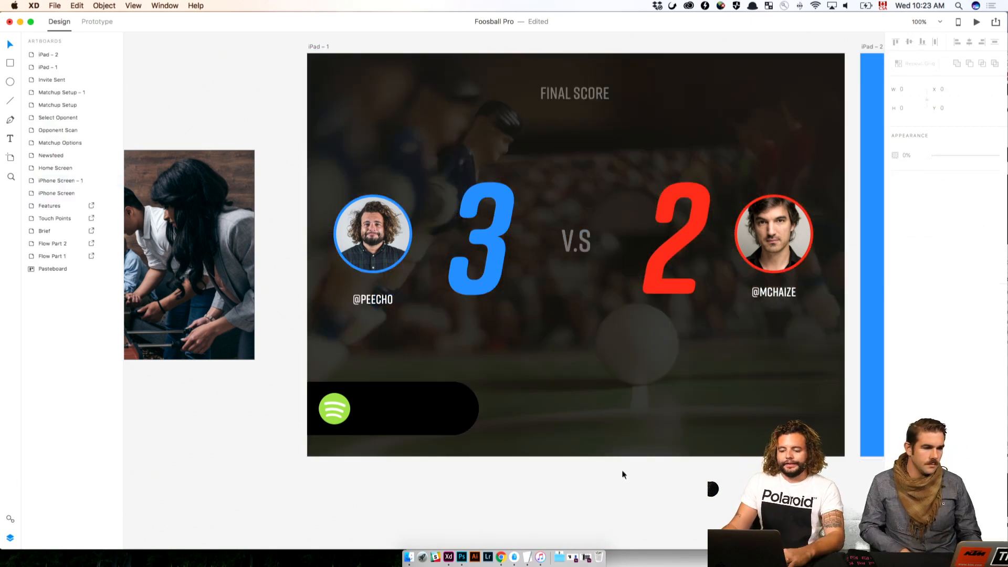
Change the FINAL SCORE heading on iPad – 1 to "current game" and center it horizontally on the artboard
drag(623, 474, 416, 487)
click(398, 108)
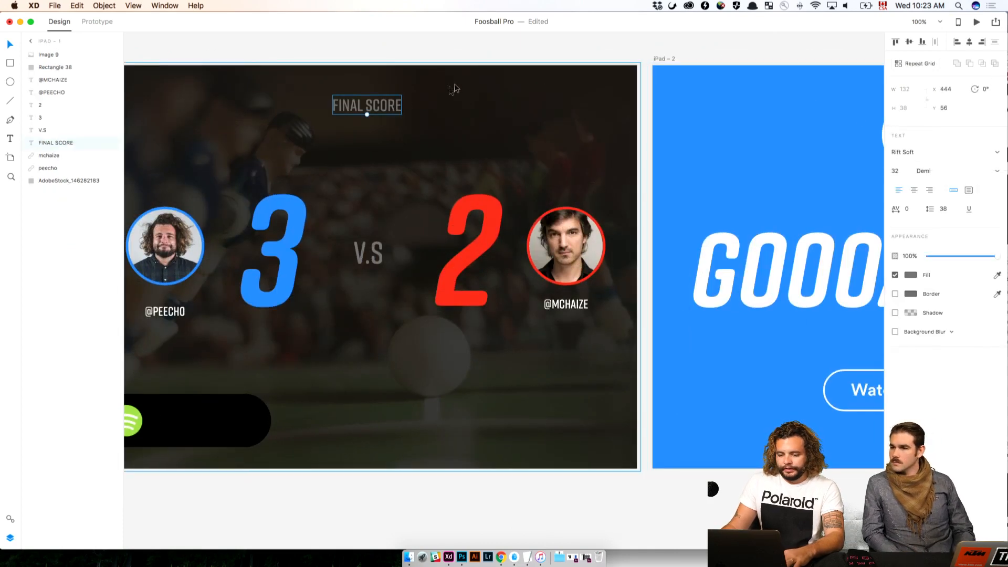
double_click(398, 104)
text(CURER)
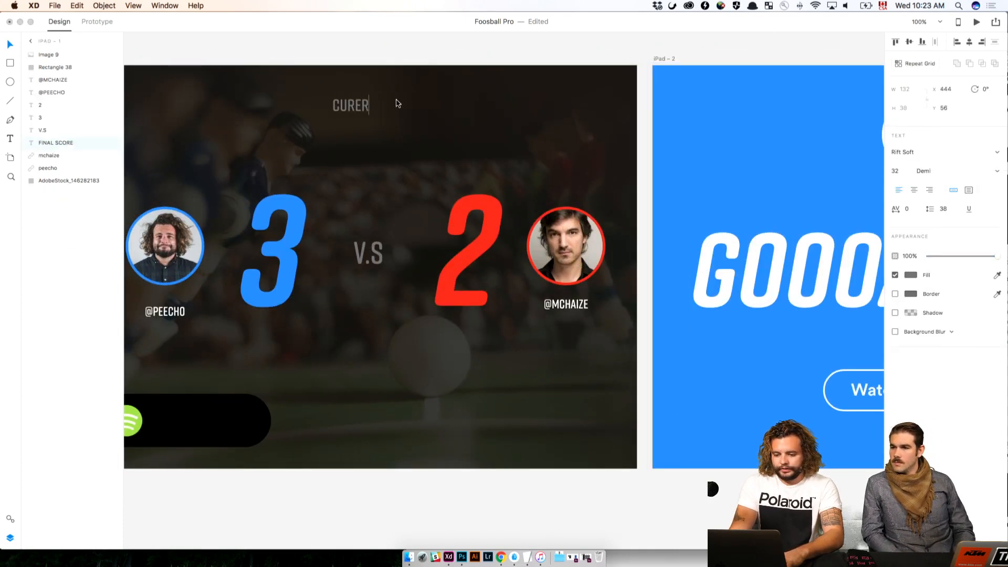
key(BackSpace)
key(BackSpace)
text(RENY)
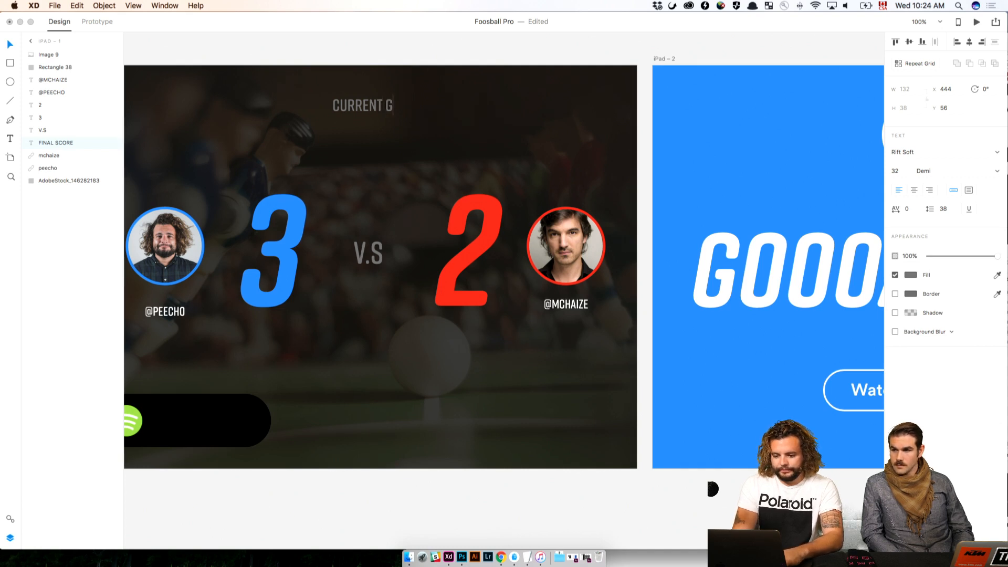
key(Escape)
click(970, 42)
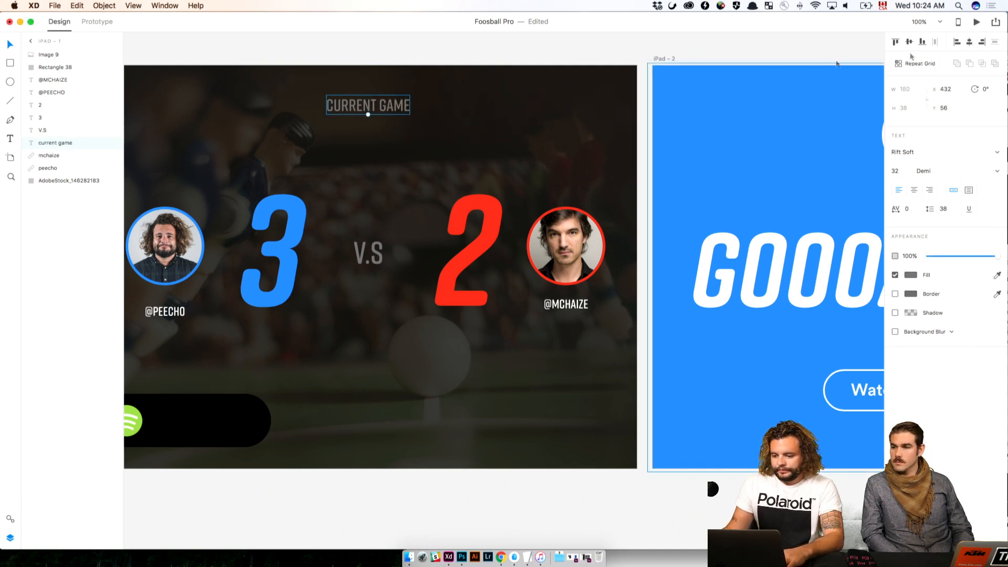
Place a copy of the current game heading on the black Spotify bar, beside the Spotify logo
click(508, 67)
click(486, 51)
drag(486, 51, 624, 59)
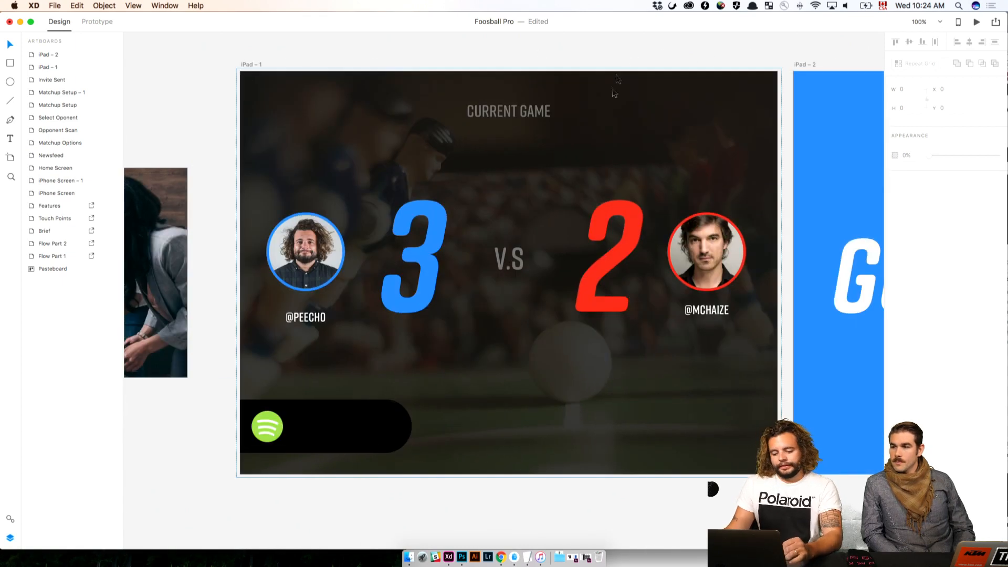
drag(501, 121, 376, 430)
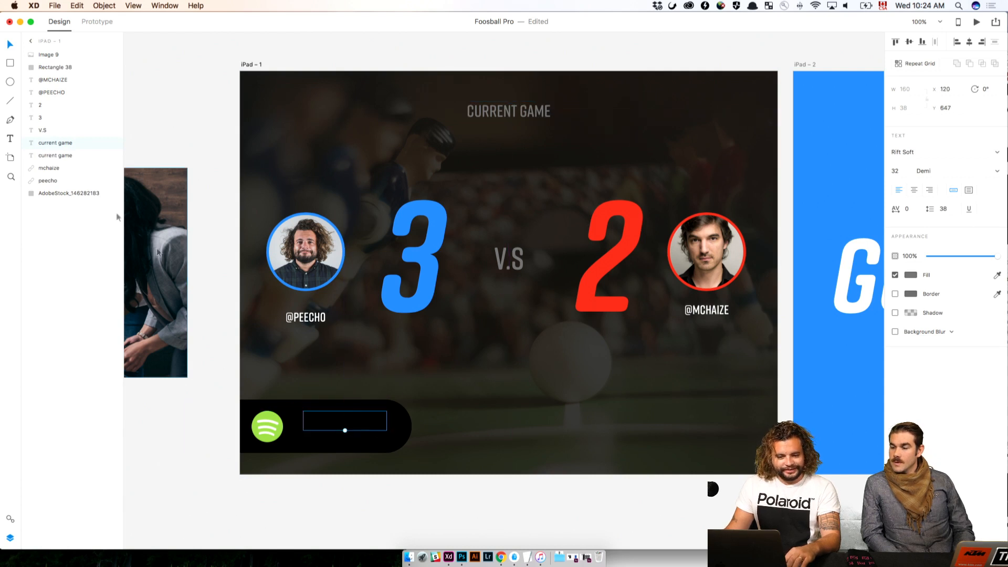
Bring the copied heading above the black Spotify bar, change its text to "Final countdown" and reposition it beside the logo
drag(65, 149, 67, 52)
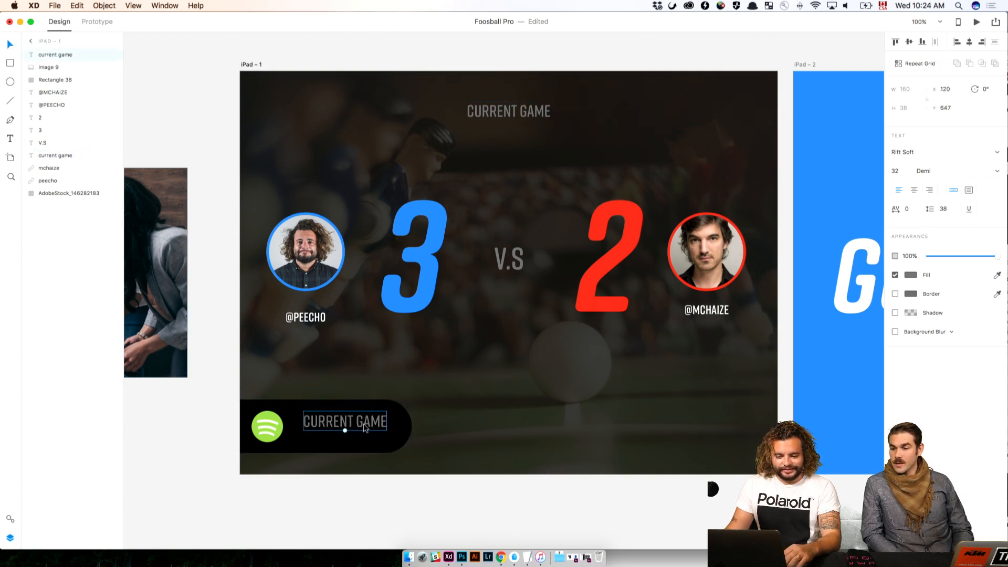
double_click(364, 423)
key(Escape)
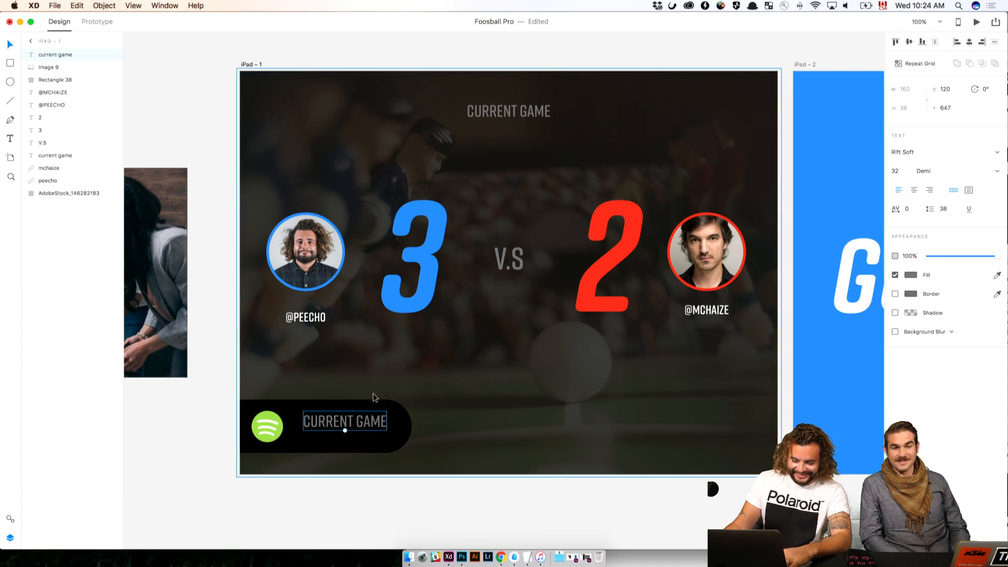
double_click(372, 426)
text(fin)
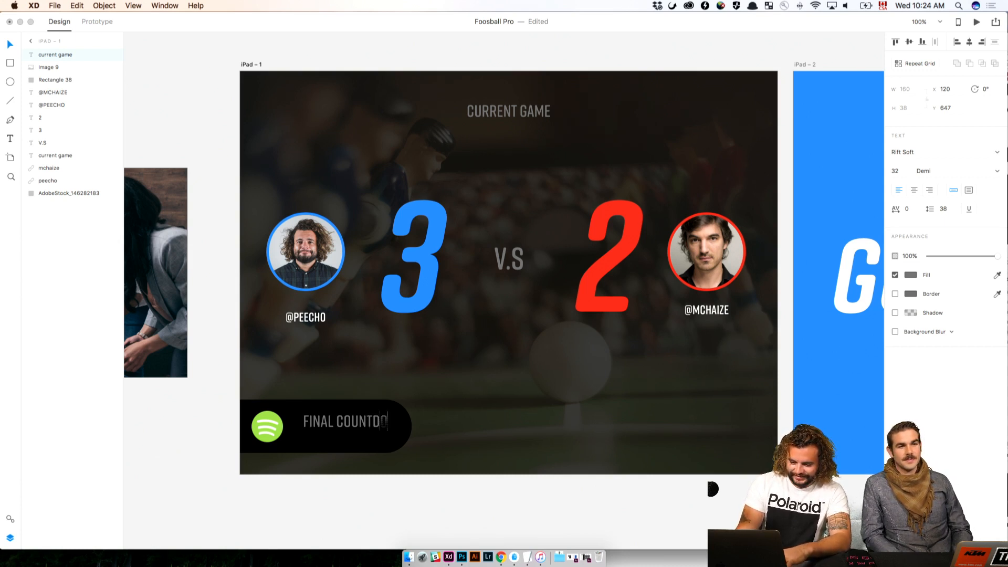
key(Escape)
drag(374, 425, 365, 435)
Place a copy of the current game heading above Final countdown, aligned to its left edge, and bring it to the front
click(512, 112)
key(alt)
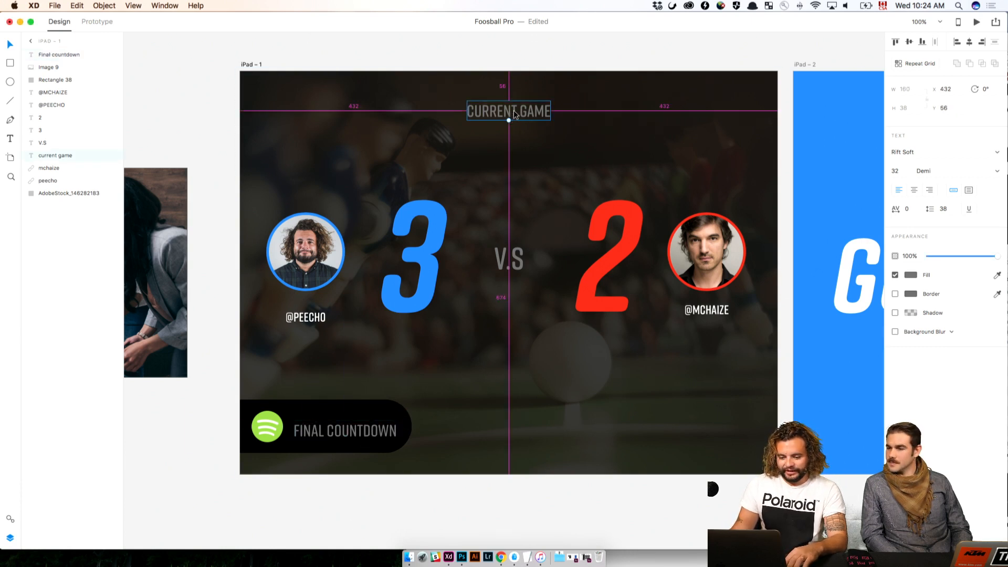
drag(512, 112, 339, 405)
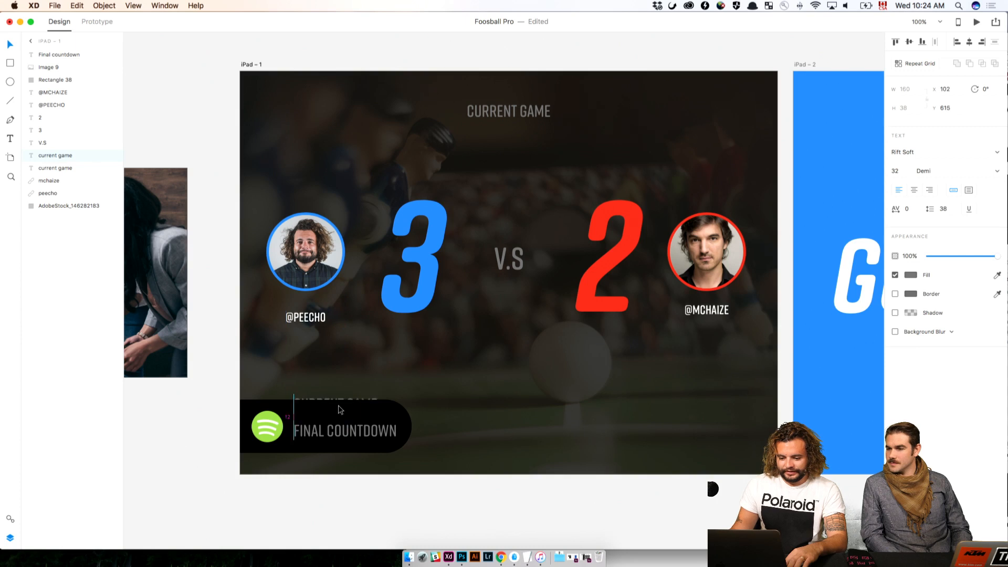
drag(59, 151, 61, 52)
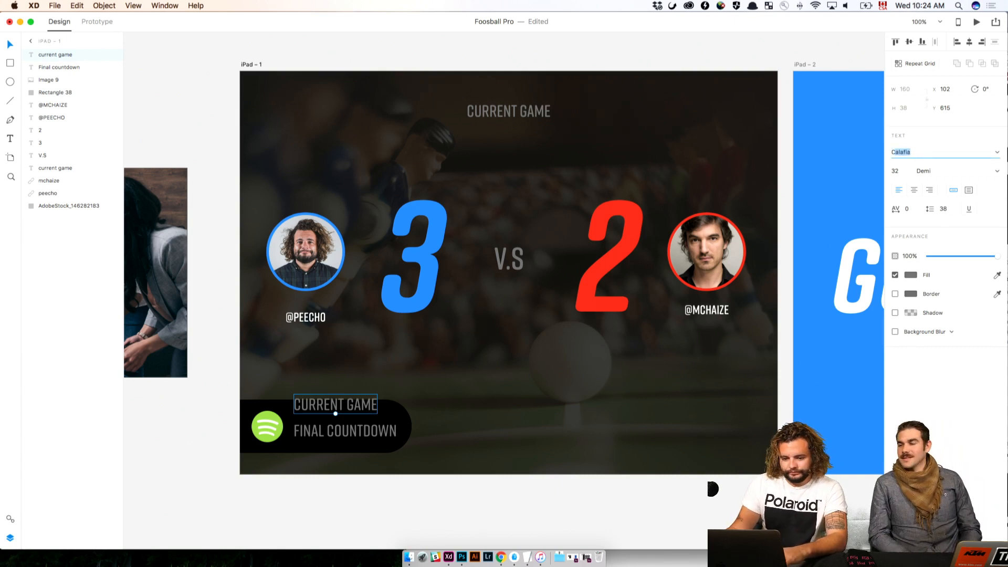
Apply the saved black Circular Std Book 16 pt character style to the copied heading and set its fill to white, #FFFFFF
click(10, 519)
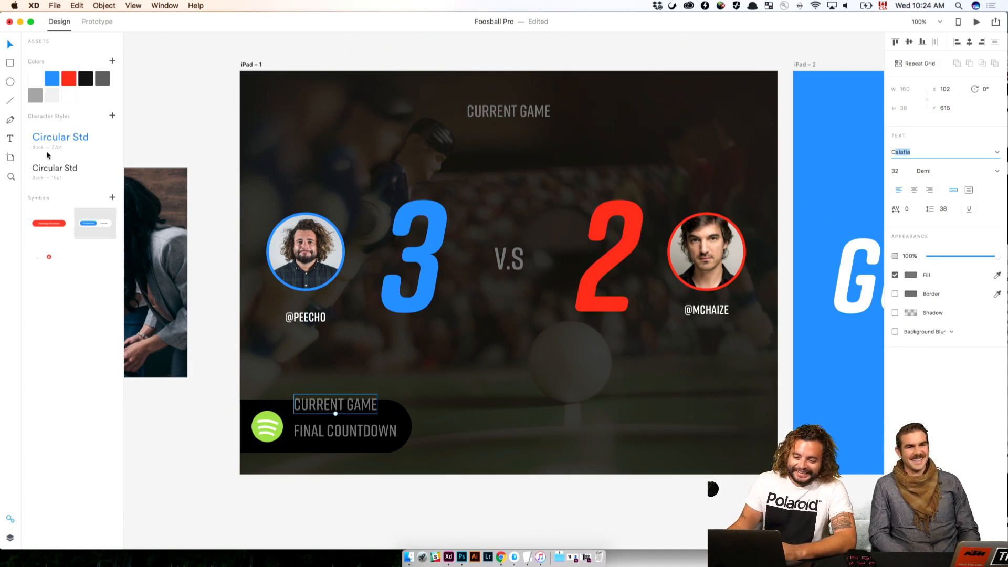
click(52, 168)
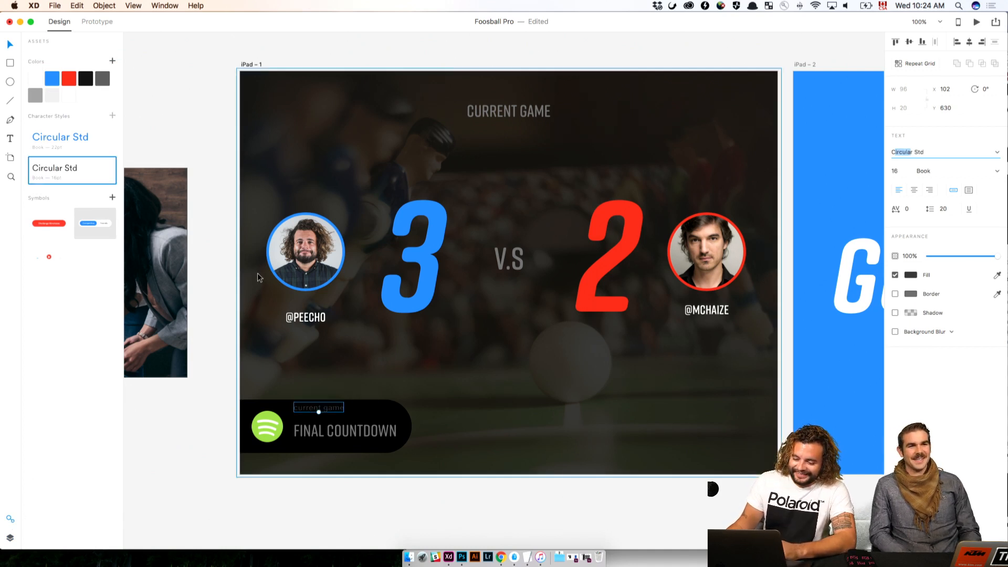
click(911, 275)
drag(842, 248, 784, 215)
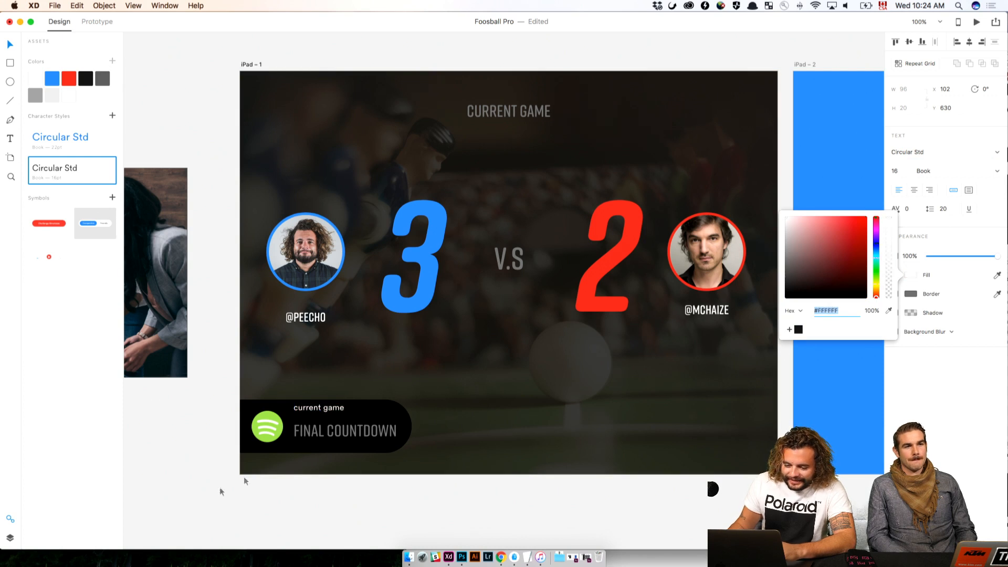
Change the small white label's text to "Now Playing" and move it slightly down, to Y 637
double_click(317, 407)
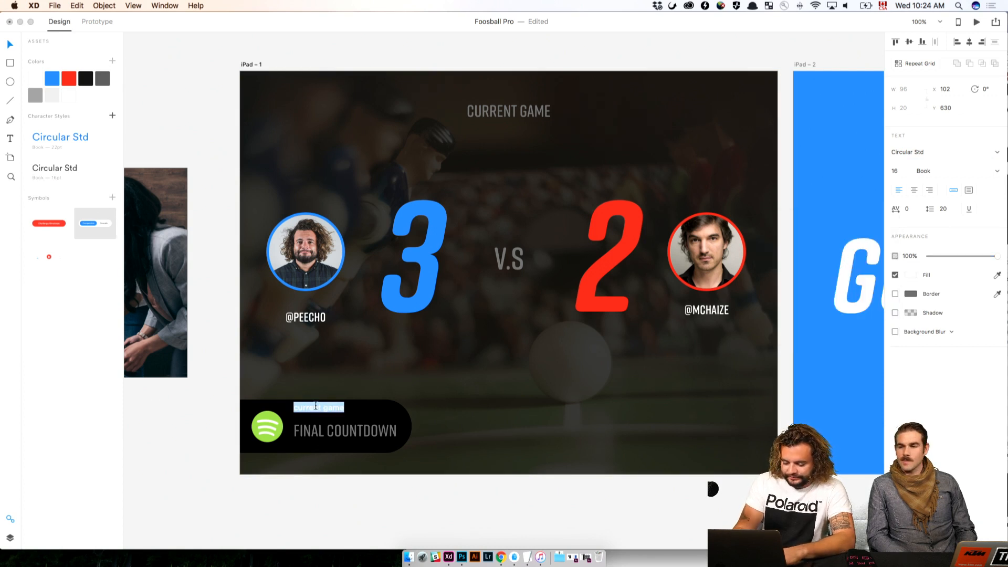
text(Now Playing)
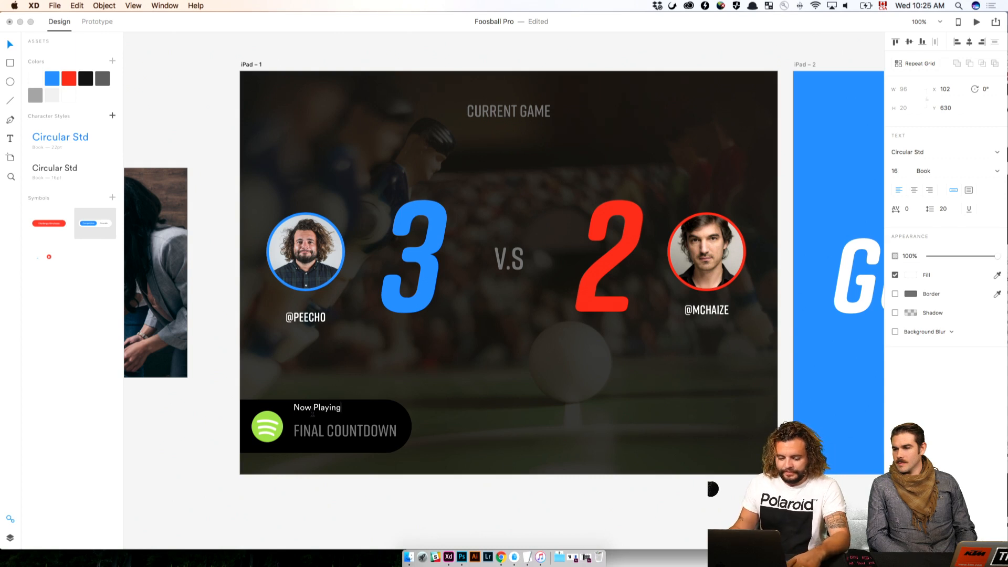
key(Escape)
drag(335, 407, 334, 411)
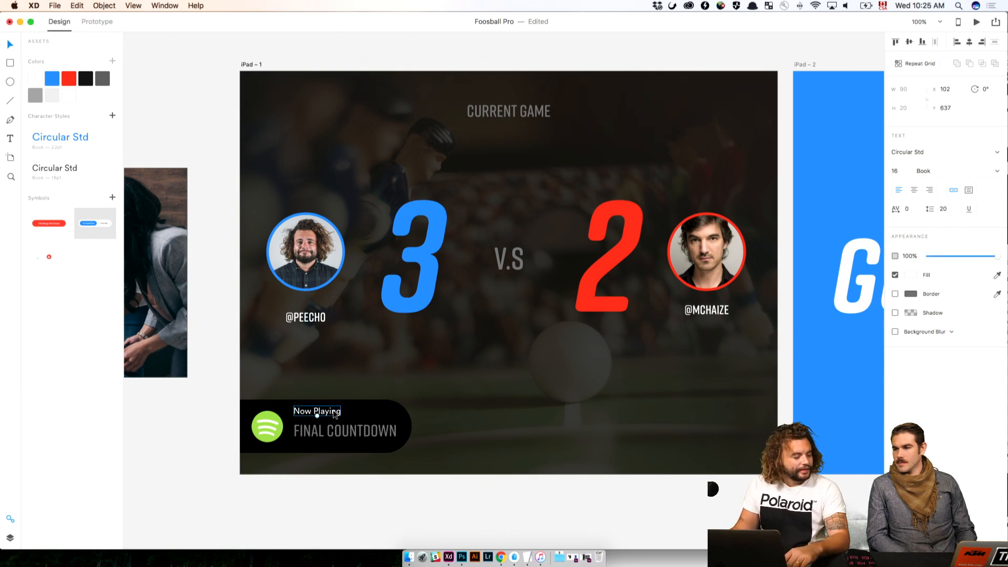
Reduce the Final countdown song title's font size to 27
click(354, 428)
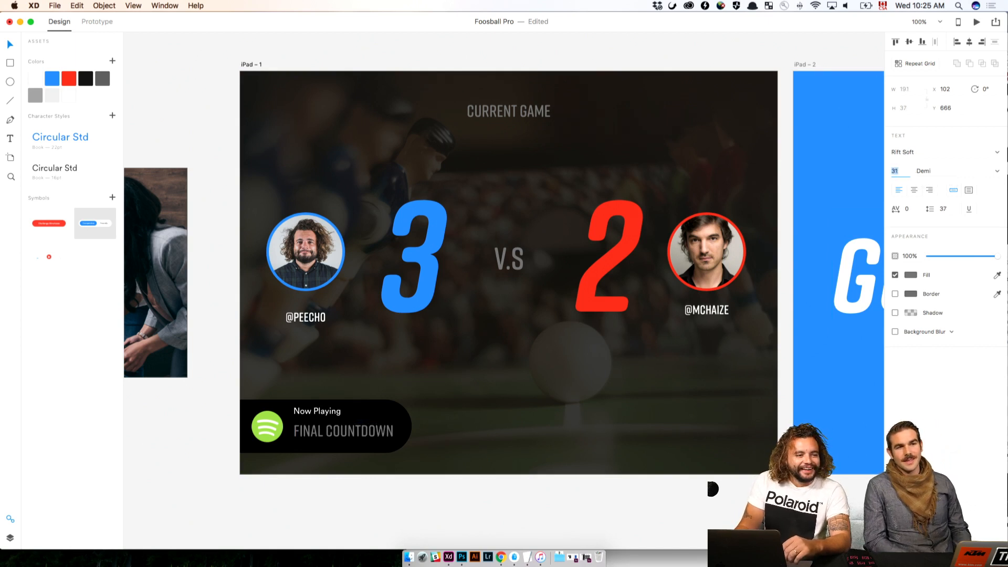
key(Down)
key(Down)
key(Down)
key(Down)
key(Down)
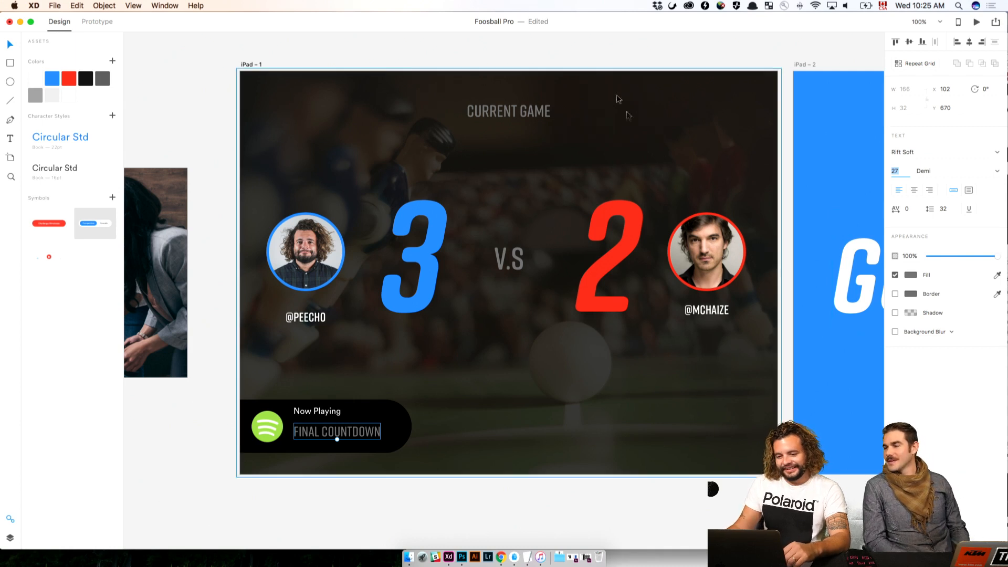
click(587, 49)
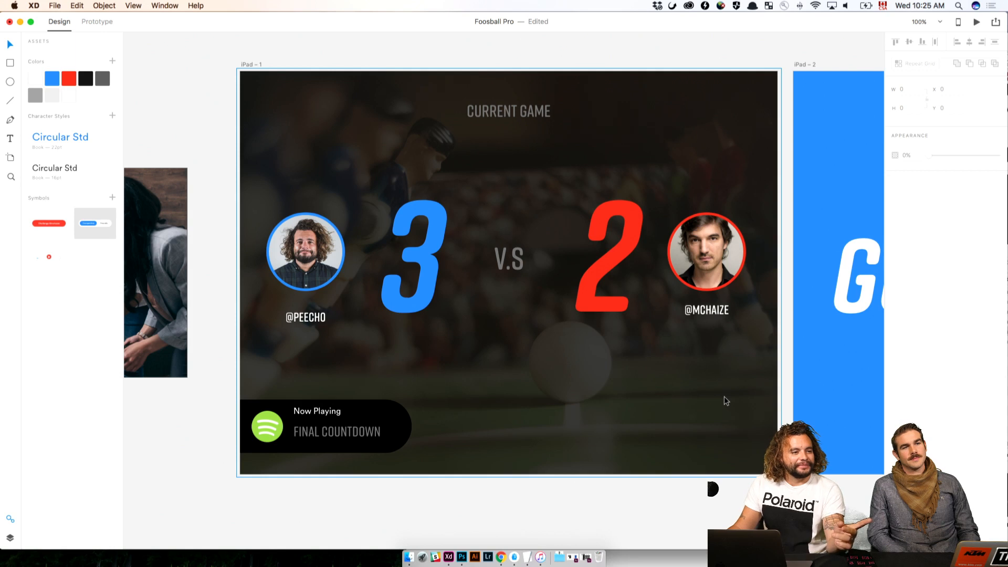
Move the Now Playing label 10 px down, closer to the song title
click(336, 415)
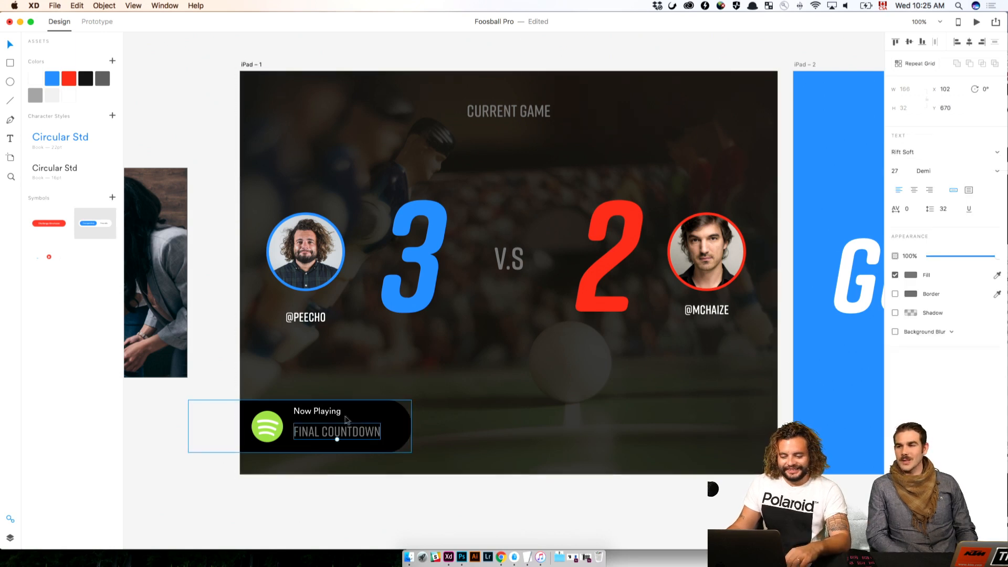
double_click(337, 415)
key(shift+Down)
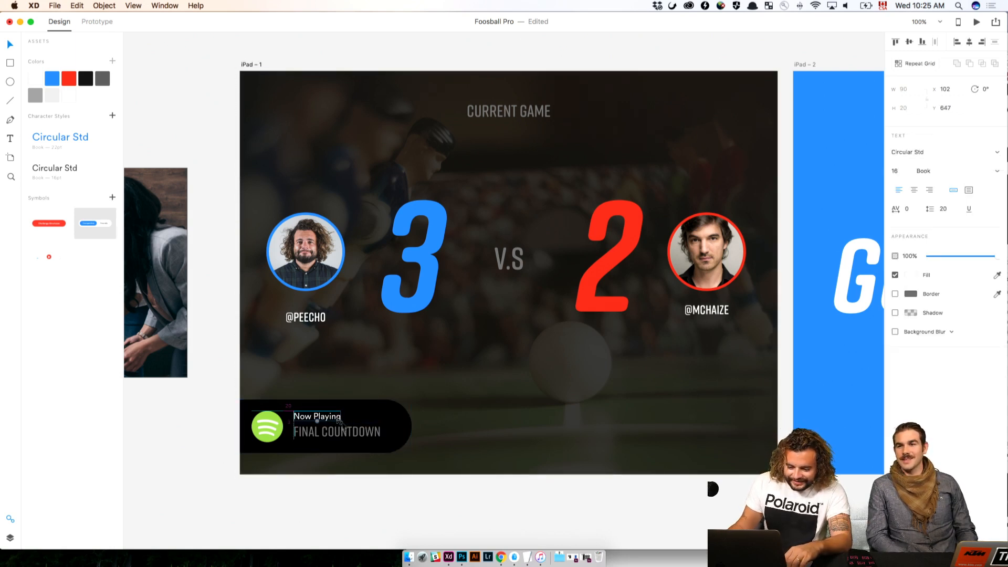
key(Escape)
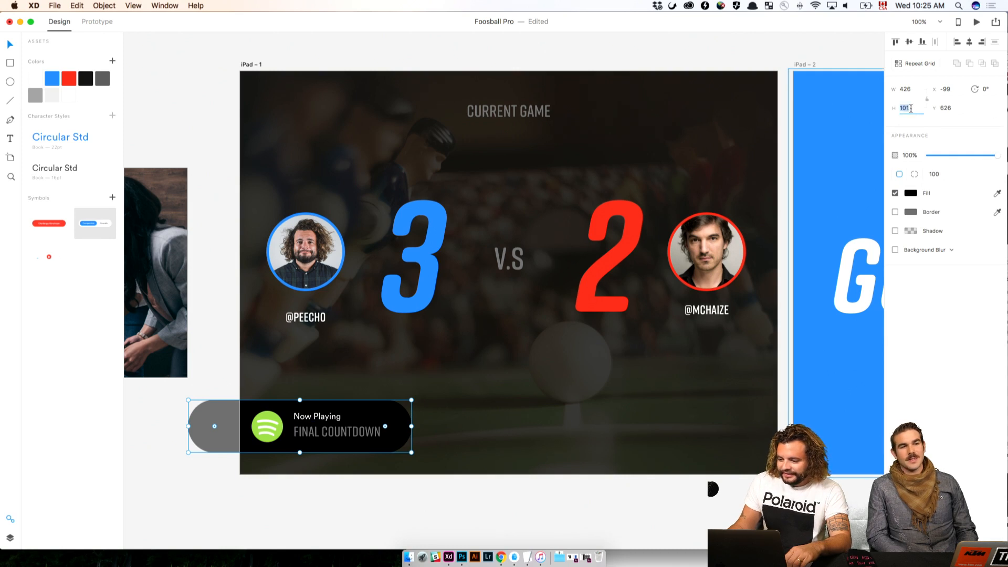
Set the black Spotify bar's height to 120 and align the Spotify logo to its vertical middle
key(Return)
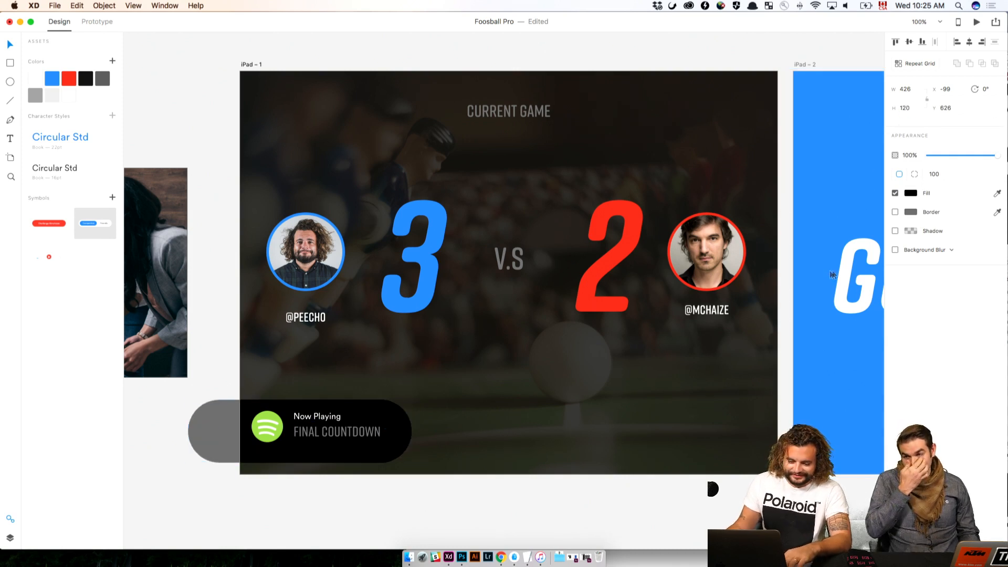
click(226, 435)
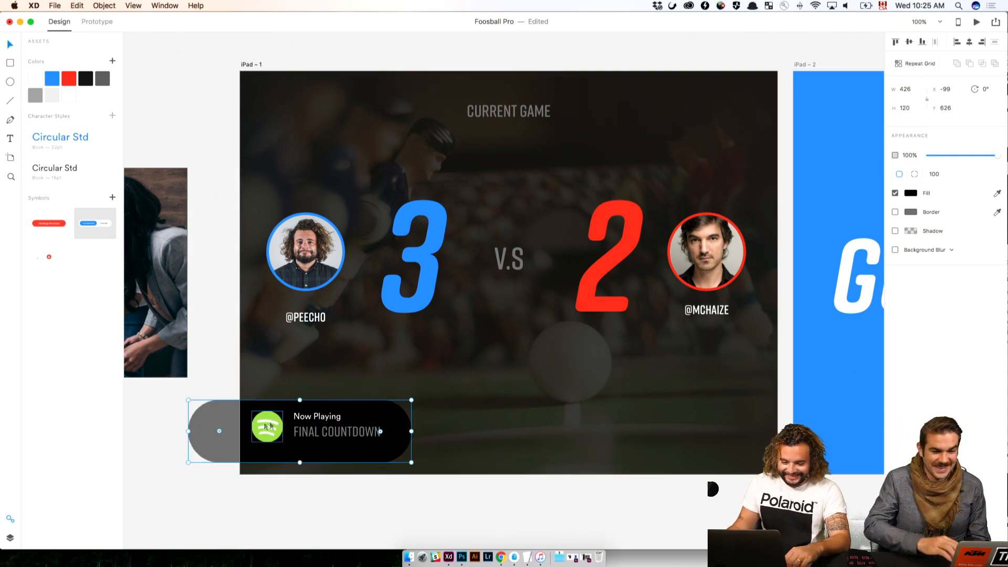
click(268, 427)
shift+click(292, 455)
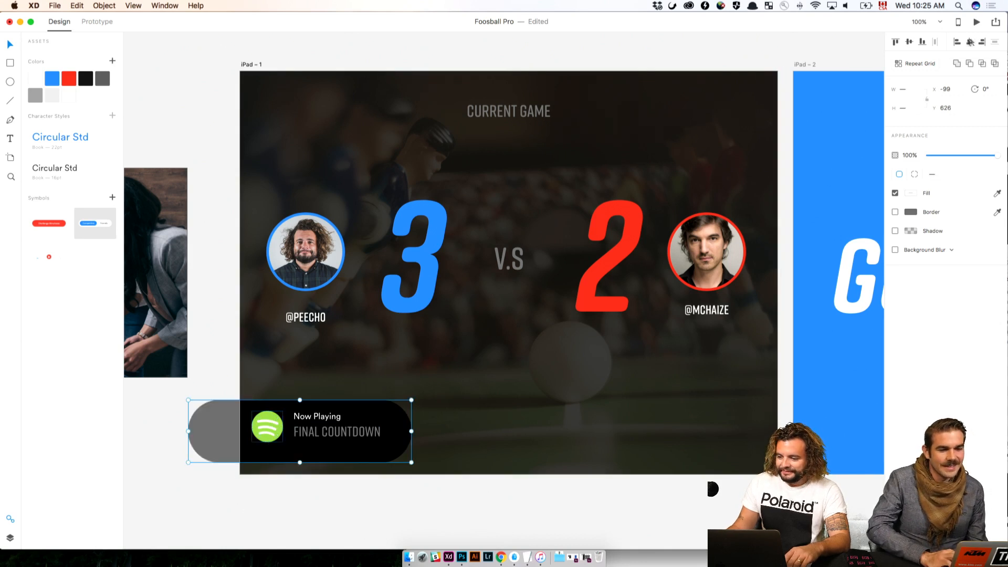
click(909, 42)
click(336, 418)
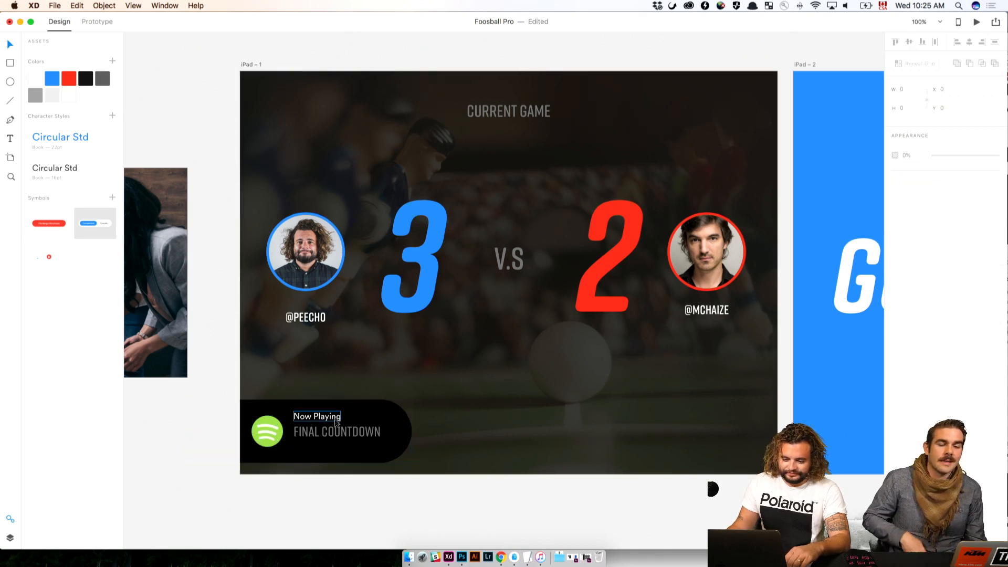
drag(336, 419, 333, 448)
double_click(333, 447)
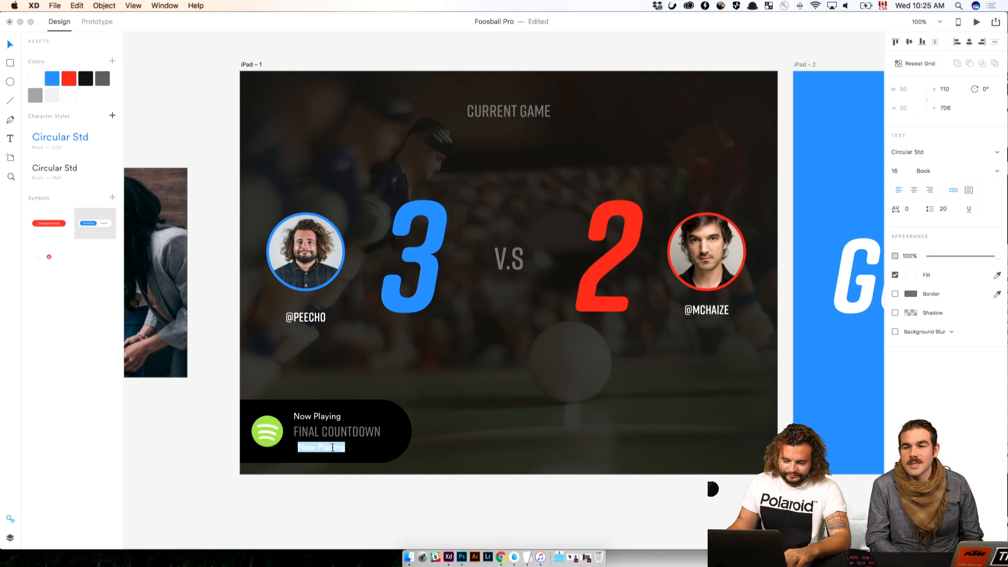
key(Escape)
key(super+z)
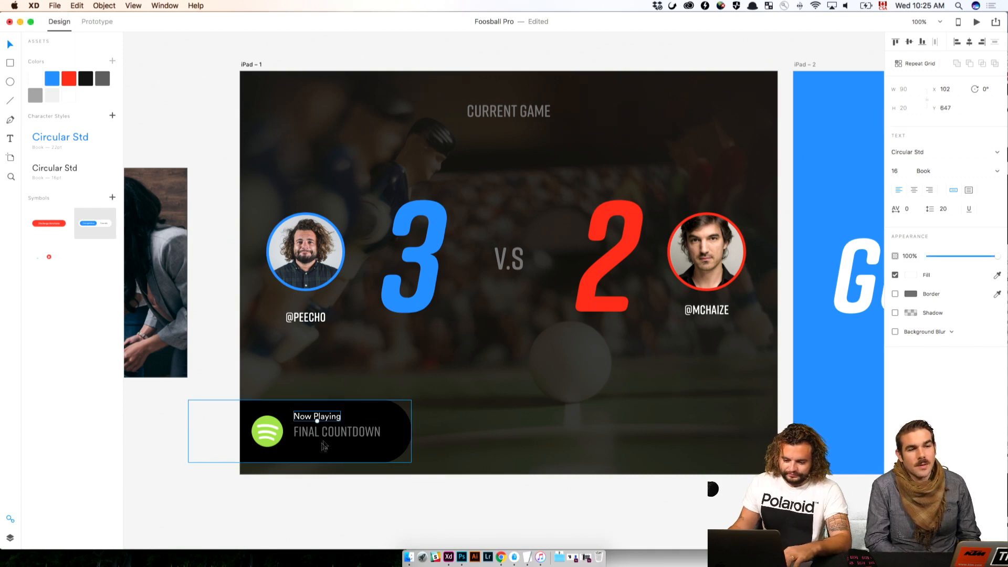
drag(331, 417, 327, 446)
double_click(328, 447)
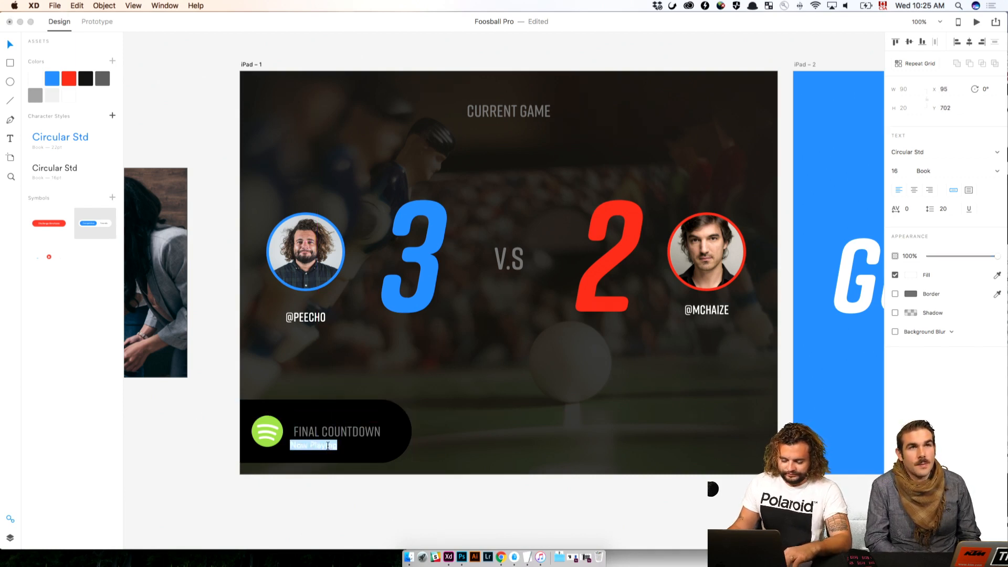
key(Escape)
key(super+z)
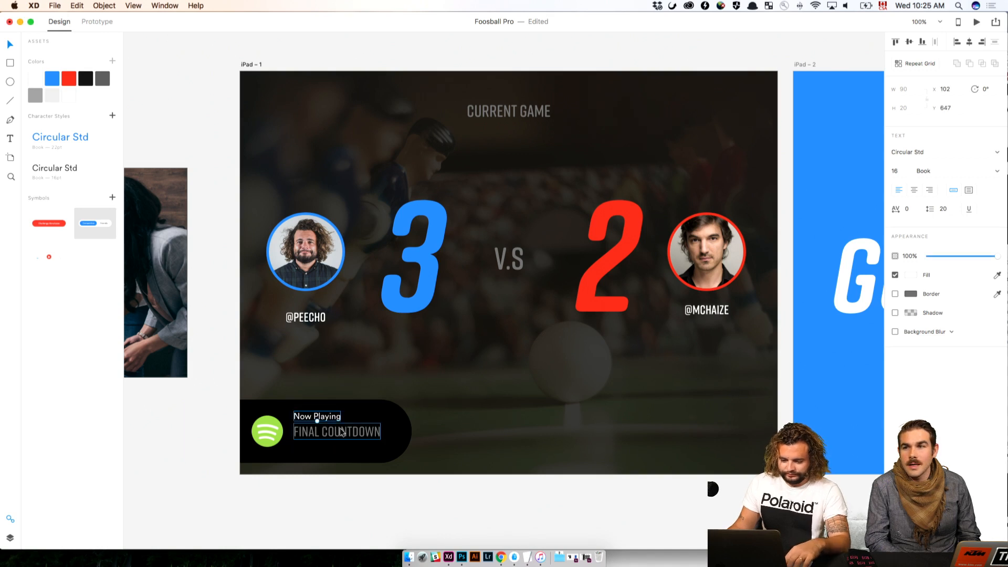
Duplicate the Now Playing label, place the copy below the song title at Y 707 and change its text to "by Europe"
key(super+d)
key(shift+Down)
key(shift+Down)
key(shift+Down)
key(shift+Down)
key(shift+Down)
key(shift+Down)
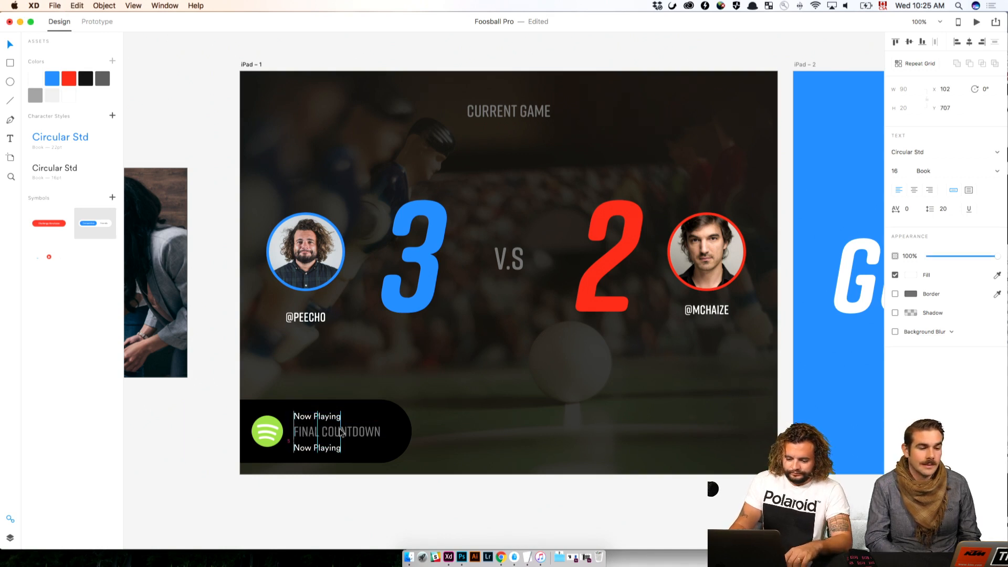
double_click(336, 448)
text(B)
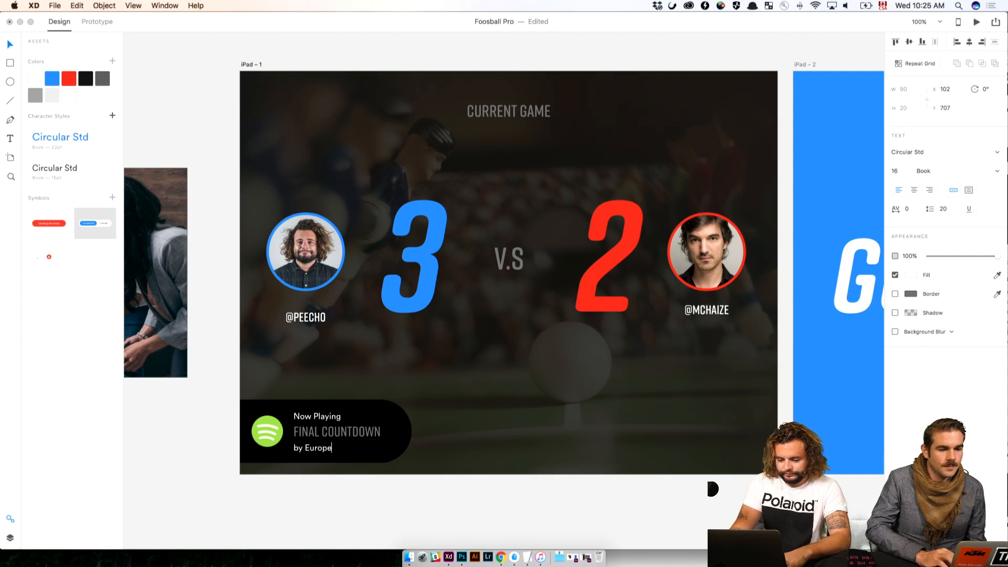
key(Escape)
Nudge the three text lines on the Spotify bar up together, with Now Playing at Y 644
shift+click(321, 434)
shift+click(322, 417)
drag(323, 416, 322, 416)
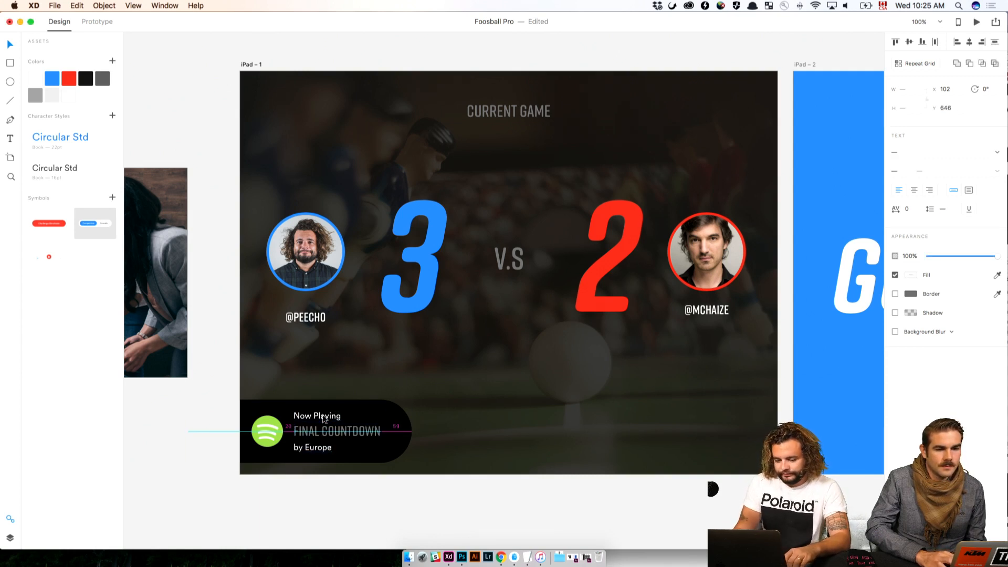
key(Up)
key(Up)
key(Up)
key(Down)
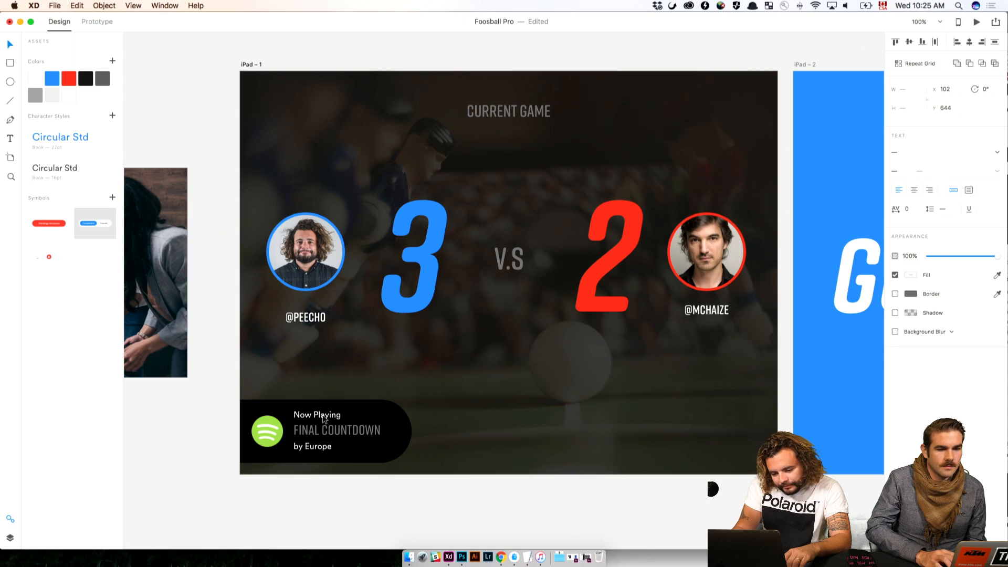
click(387, 489)
Move the whole Spotify bar with its logo and text lines 20 px up on iPad – 1, to Y 606
scroll(387, 489, right, 2)
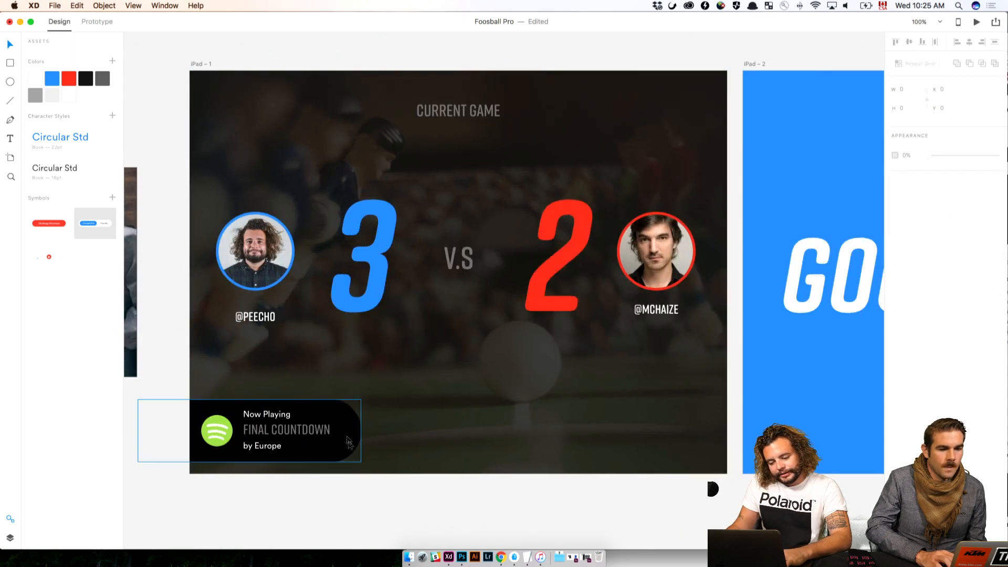
drag(375, 481, 211, 401)
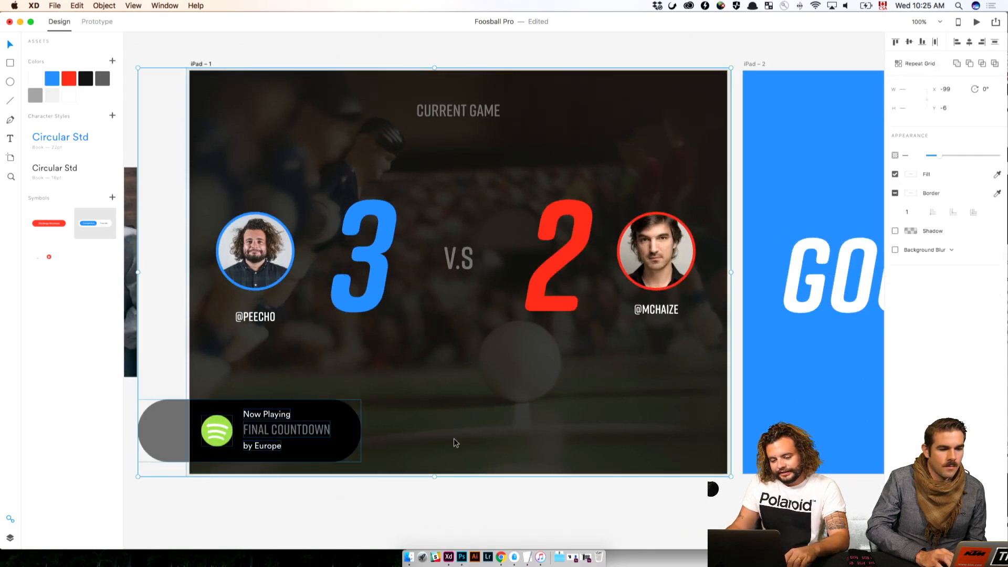
key(shift+Up)
key(shift+Up)
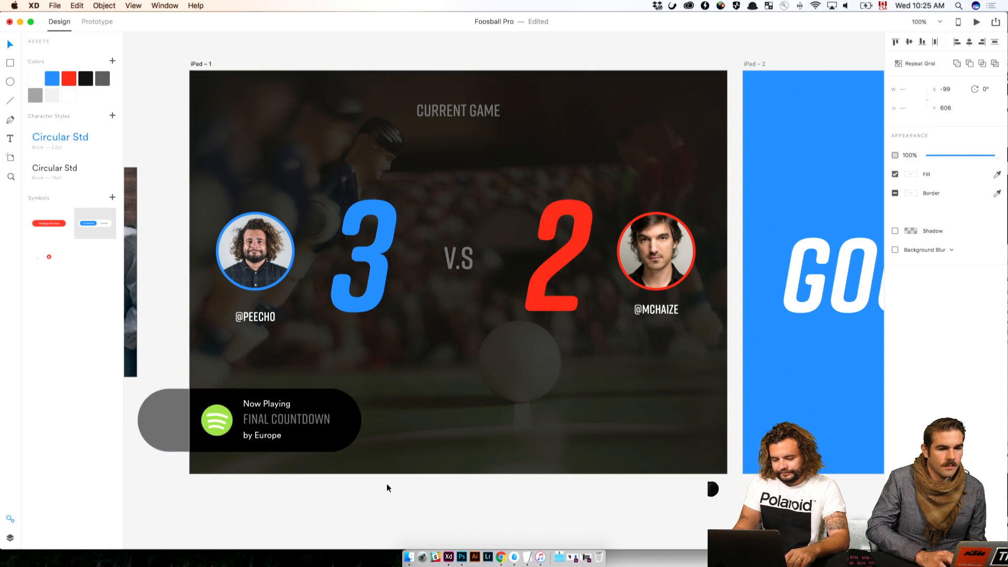
click(389, 490)
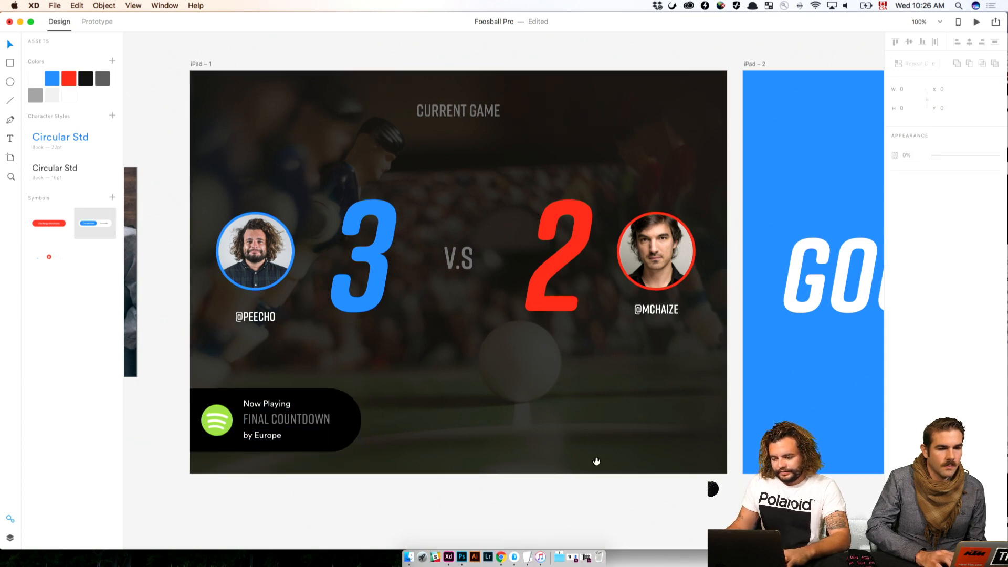
drag(750, 447, 215, 470)
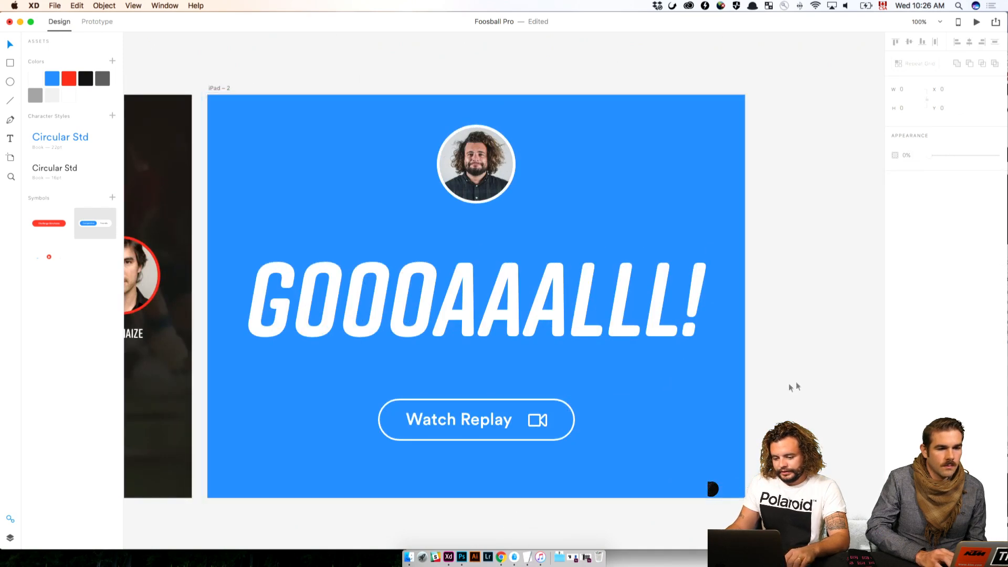
Move the Watch Replay button on iPad – 2 down closer to the artboard's lower edge
drag(806, 378, 179, 468)
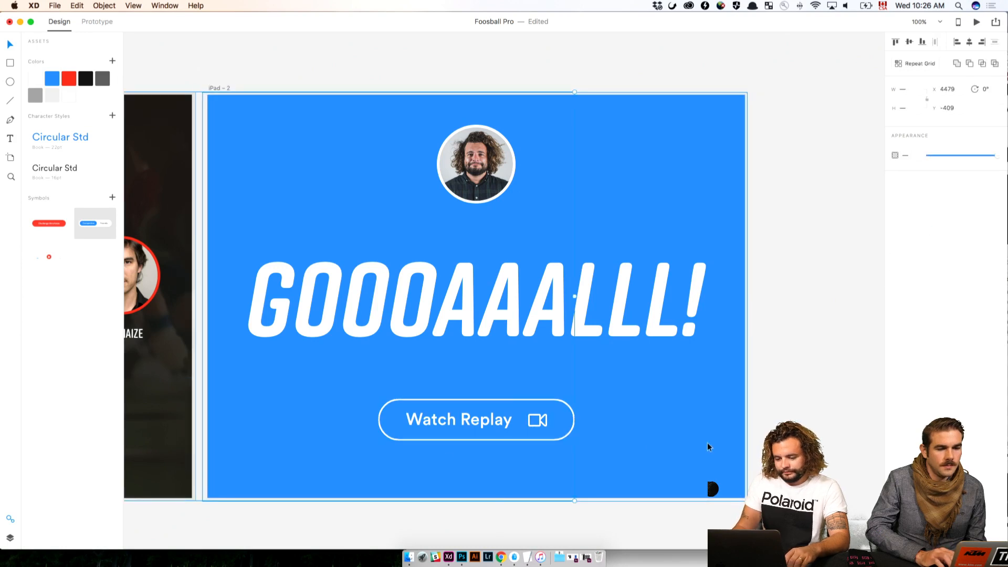
click(727, 441)
click(469, 415)
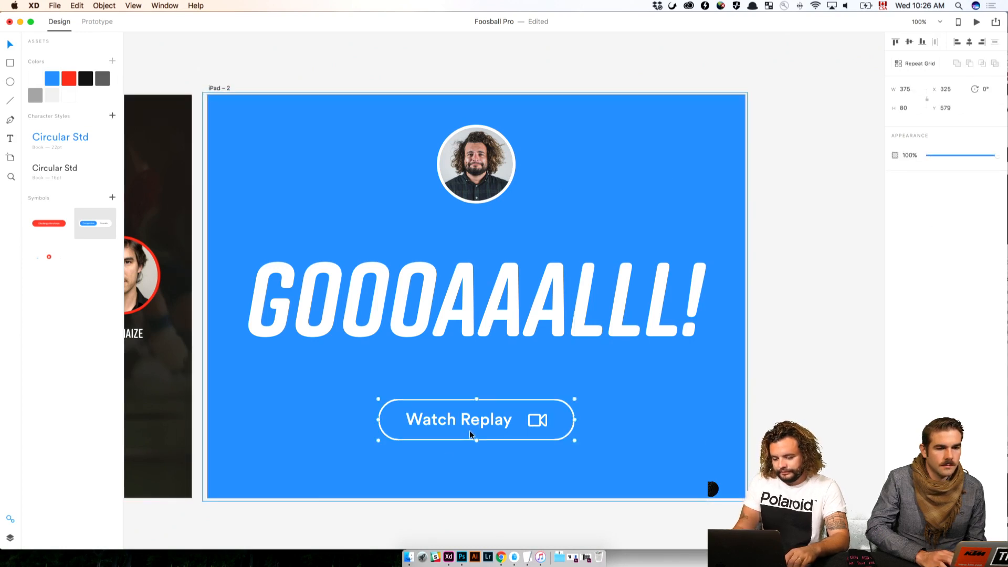
drag(470, 415, 470, 431)
key(shift+Down)
key(shift+Down)
key(shift+Down)
Move the GOOOAAALLL! text up to Y 207, closer to the player's photo
click(493, 295)
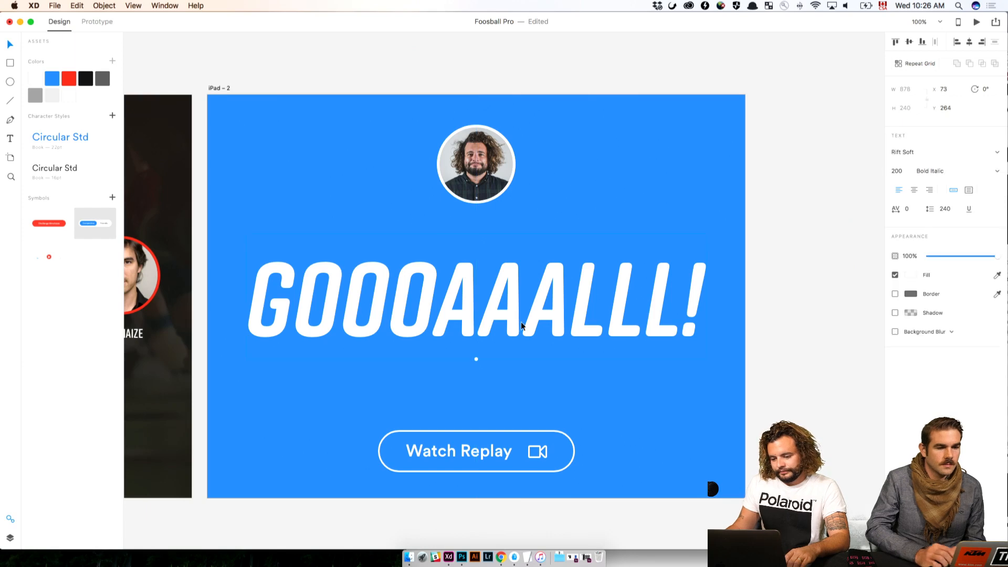
drag(540, 301, 541, 272)
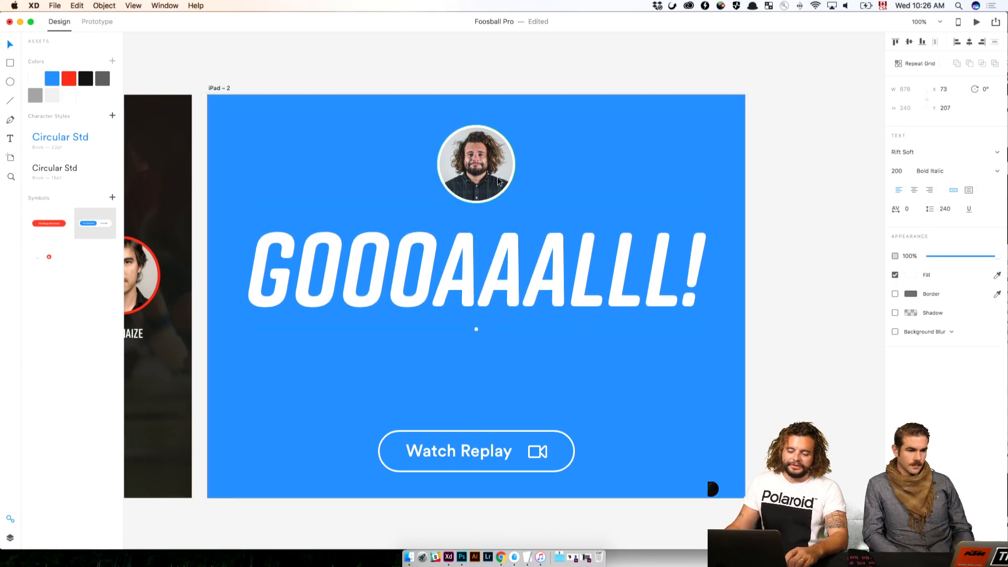
drag(494, 179, 703, 197)
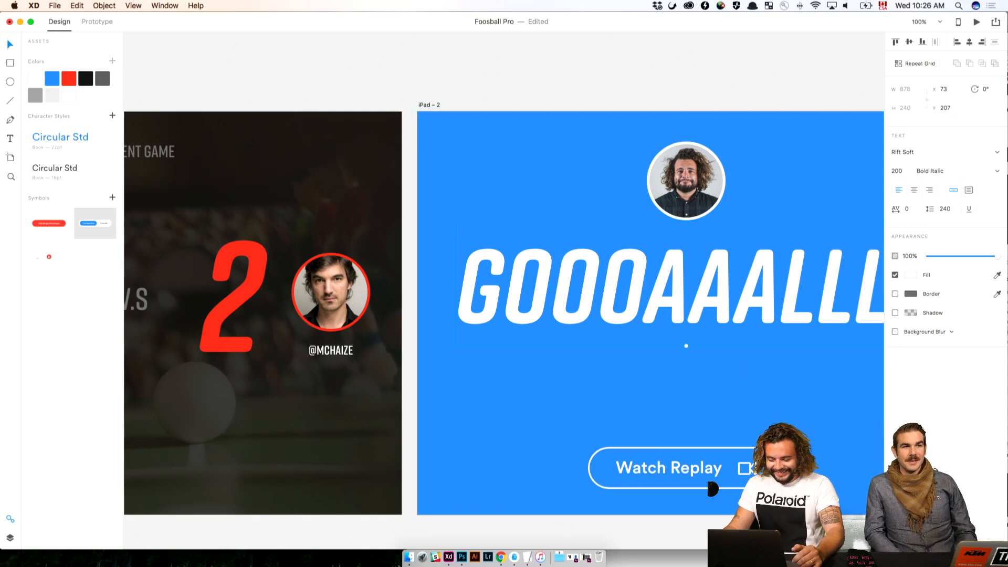
Switch to Chrome, search Google Images for "air horn" in a new tab and preview a result
click(500, 558)
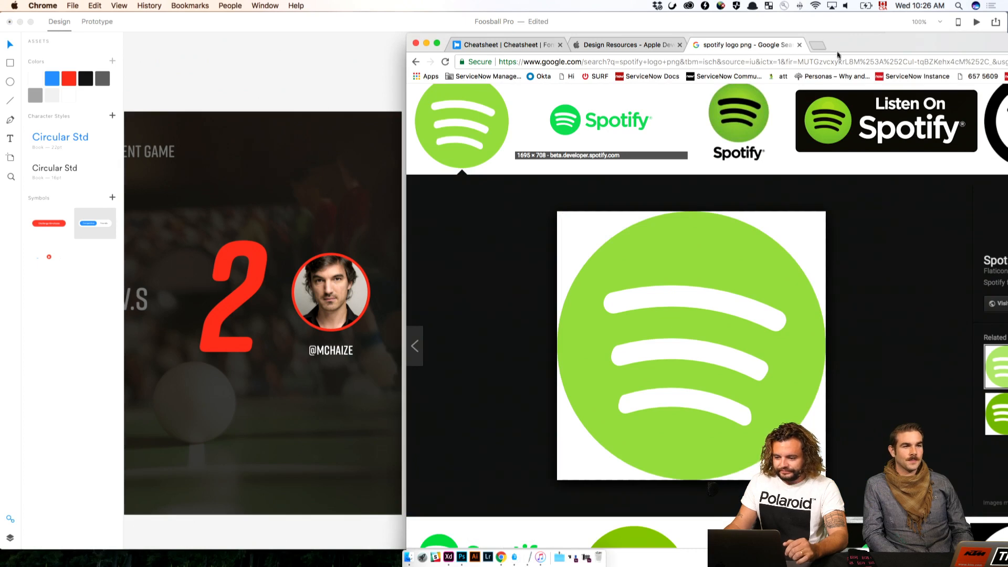
click(815, 46)
text(air horn)
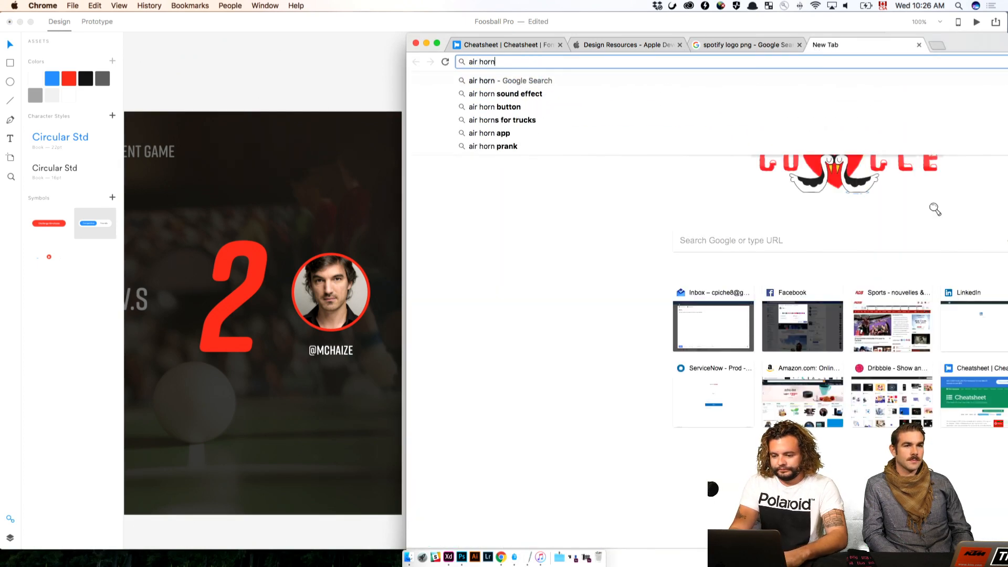
key(Return)
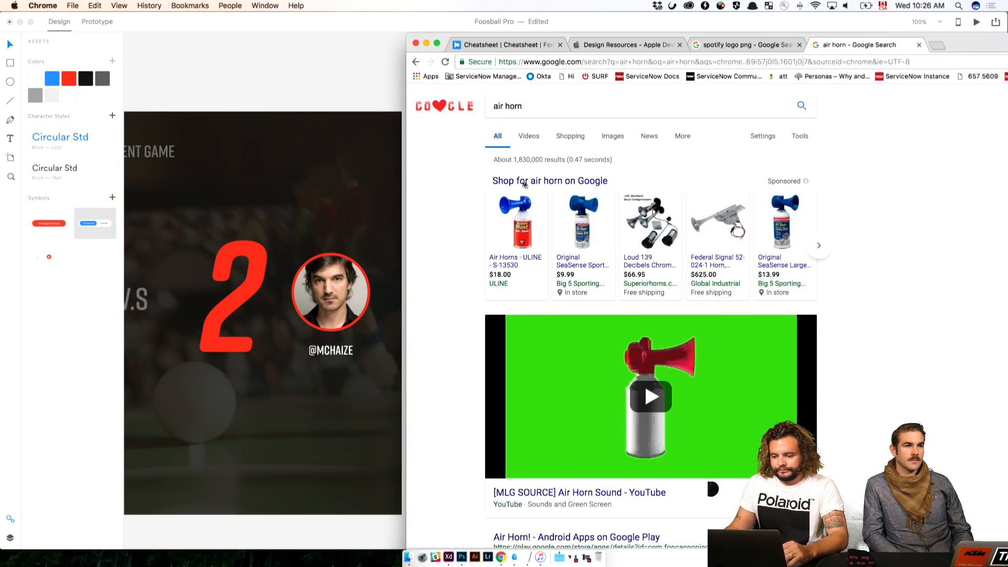
click(531, 137)
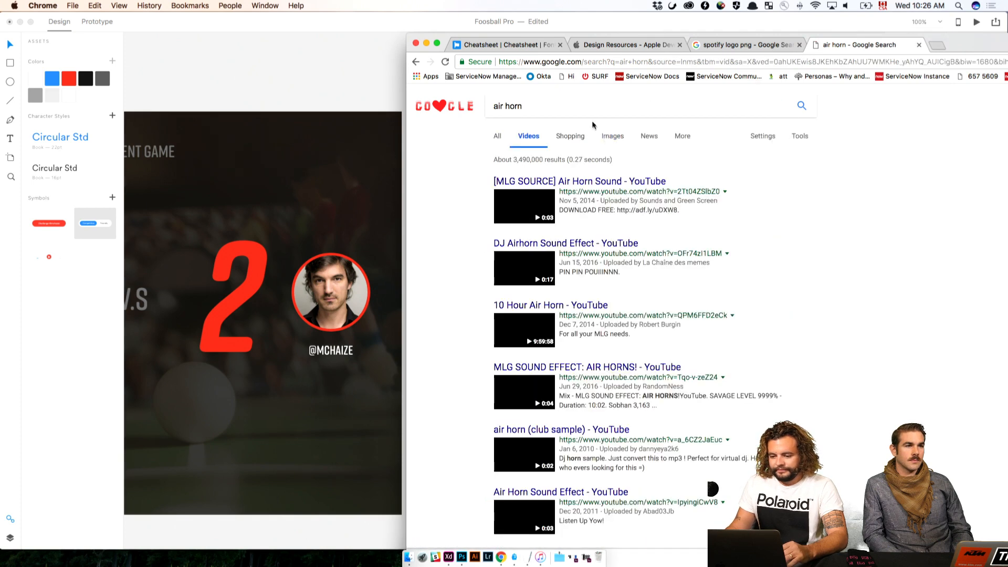
click(612, 136)
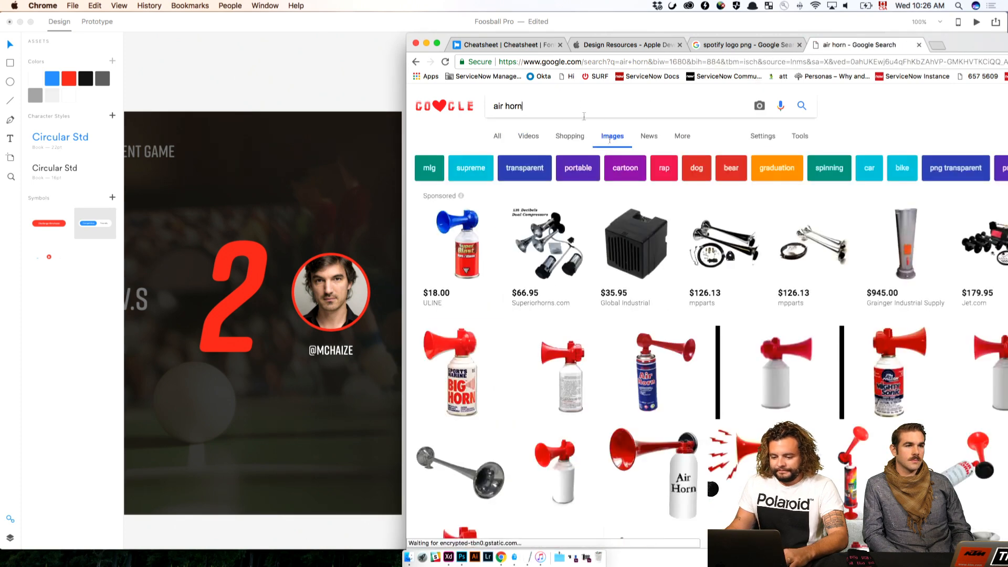
click(475, 347)
scroll(600, 279, up, 5)
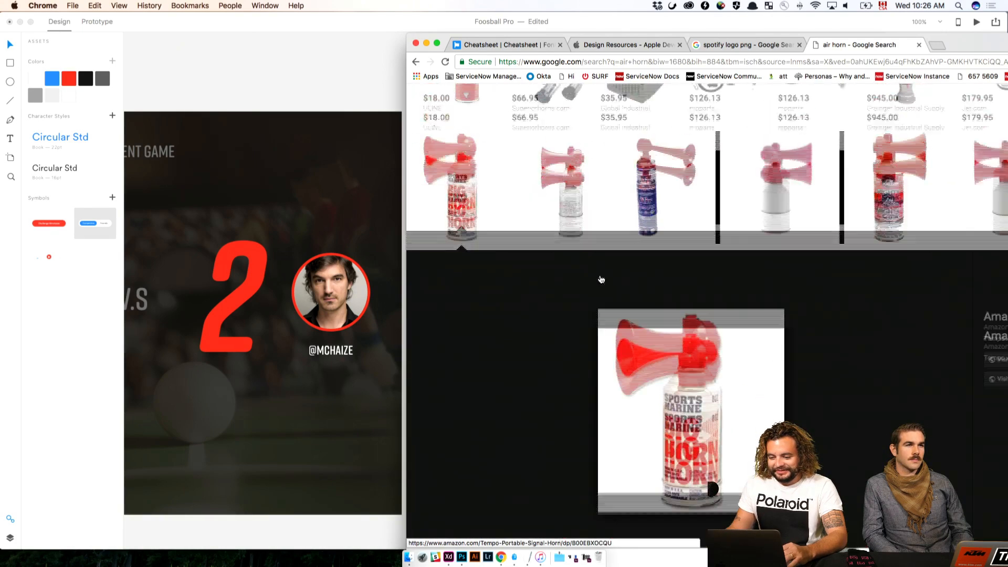
Refine the image search to "air horn png" and preview several plain red-and-white air horns to find a usable one
click(563, 107)
text(png)
key(Return)
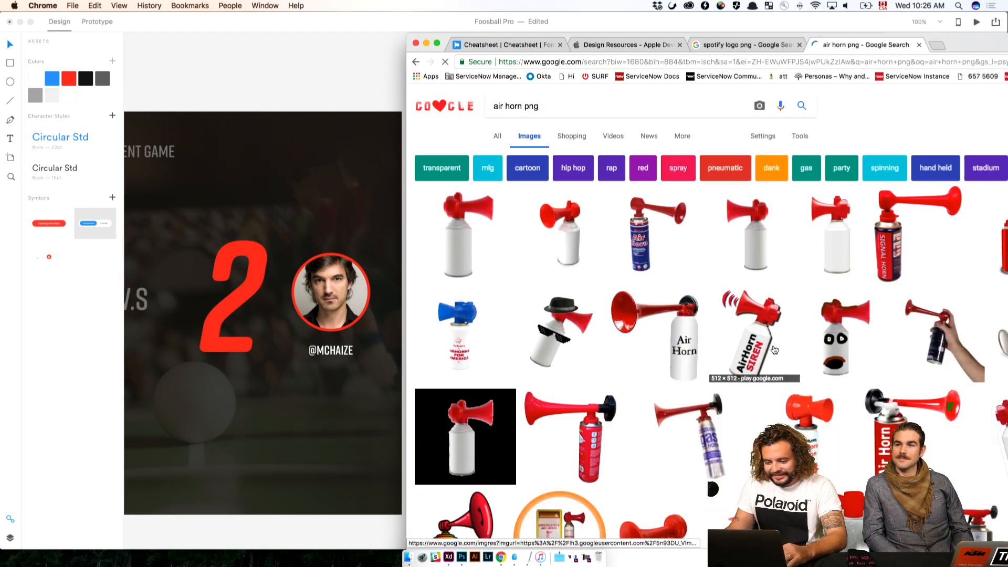
click(560, 231)
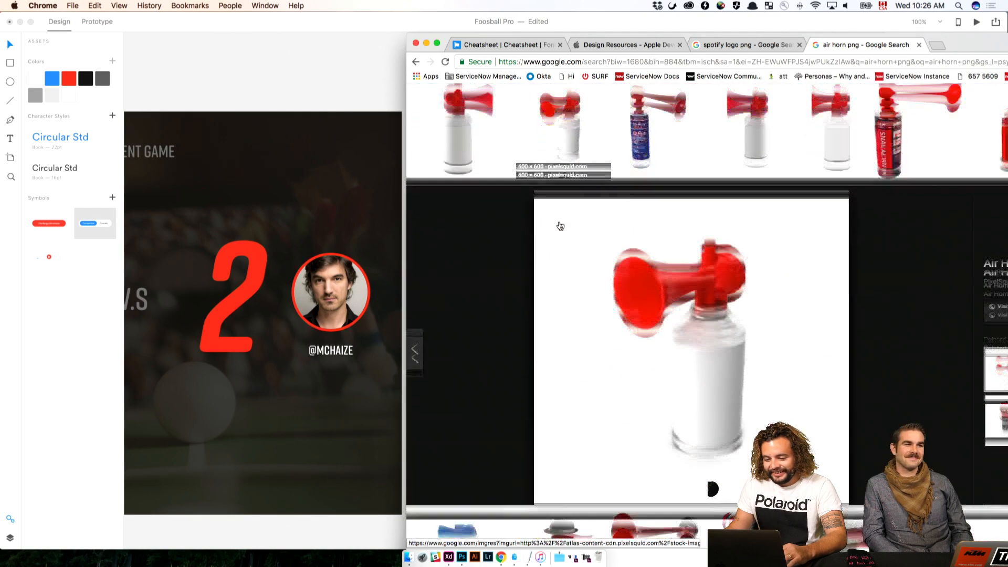
drag(940, 55, 801, 46)
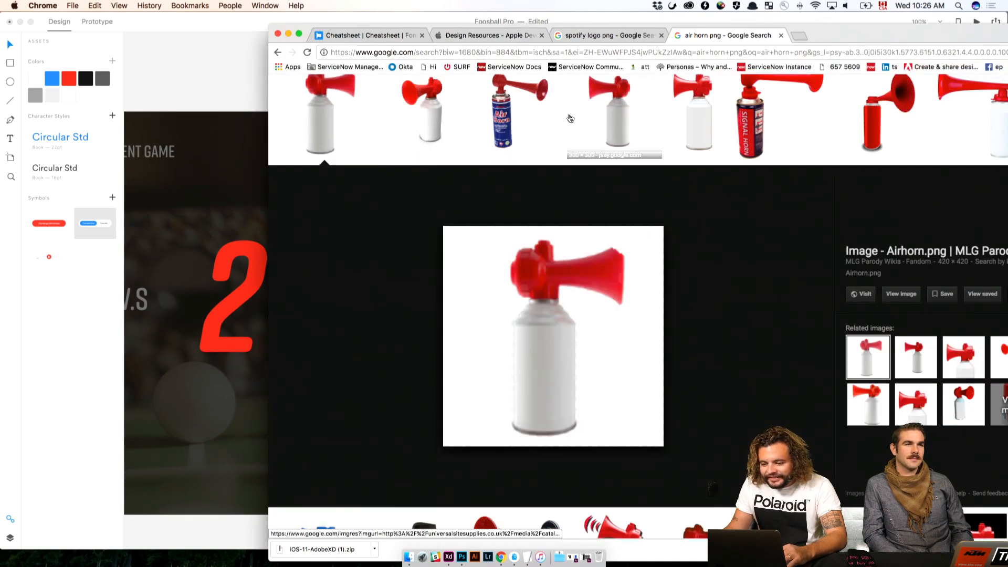
click(614, 116)
click(350, 111)
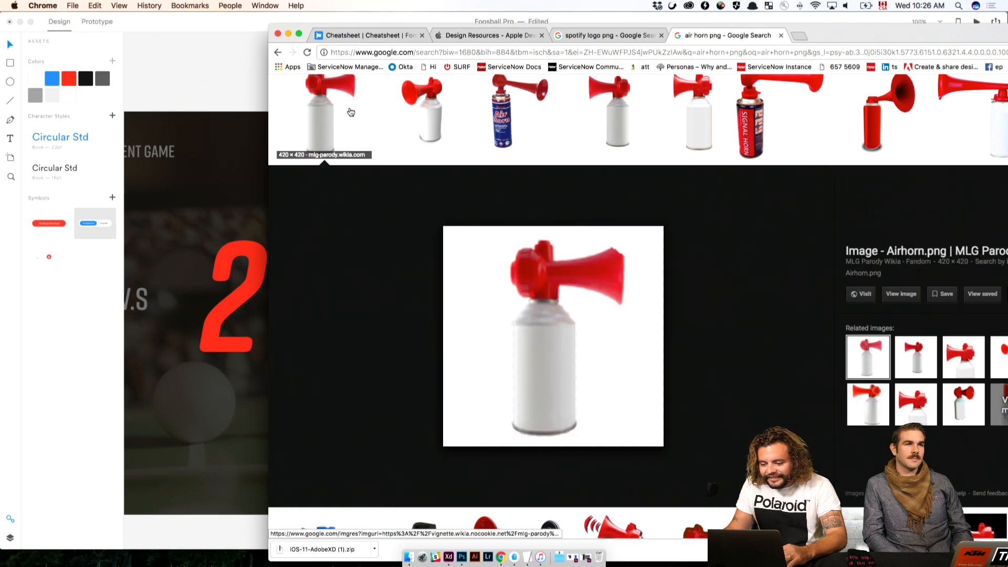
click(593, 110)
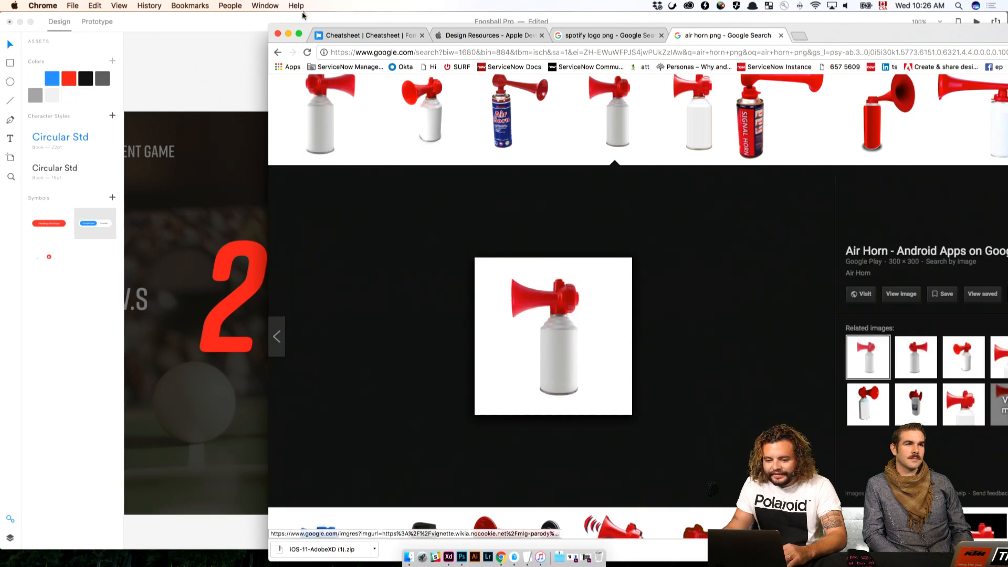
Bring the plain air horn image from Chrome into iPad – 2 in Adobe XD and place it beside the Watch Replay button
drag(357, 31, 659, 86)
drag(911, 367, 575, 353)
click(556, 384)
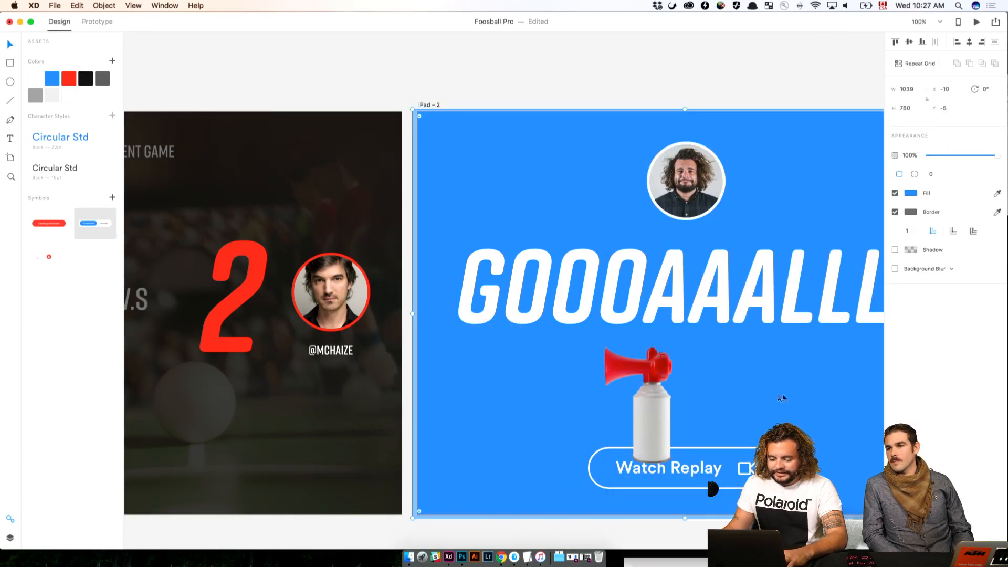
drag(782, 398, 530, 388)
click(530, 387)
drag(389, 373, 631, 387)
Move the Watch Replay button to X 26, Y 39 and the air horn below the GOOOAAALLL! text at X 385, Y 418
click(753, 433)
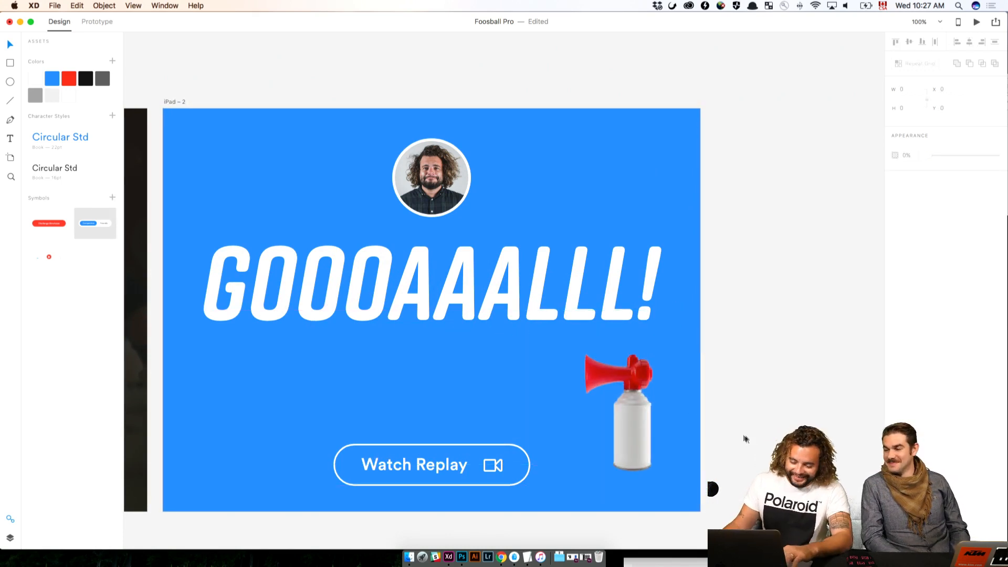
drag(440, 464, 278, 153)
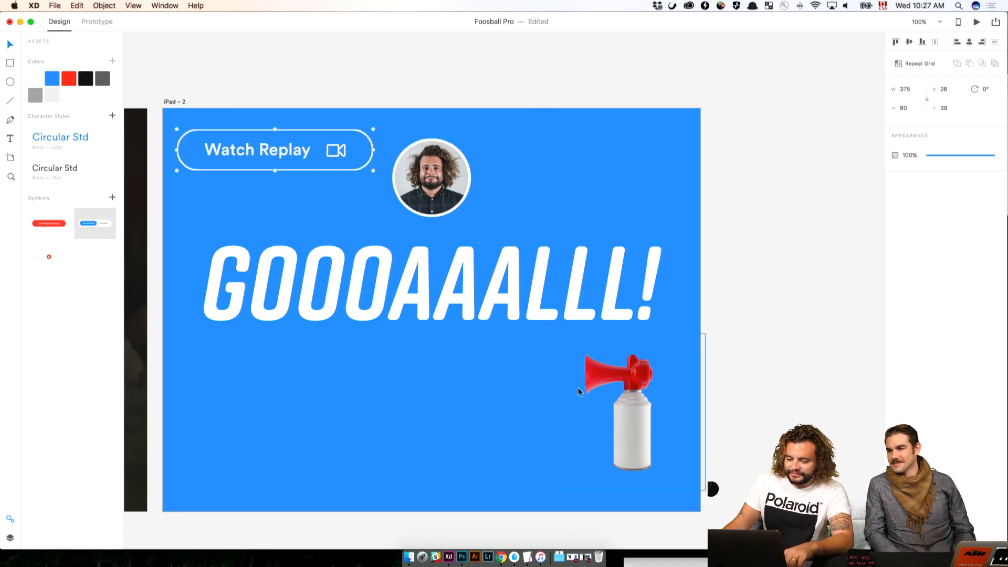
drag(637, 411, 454, 404)
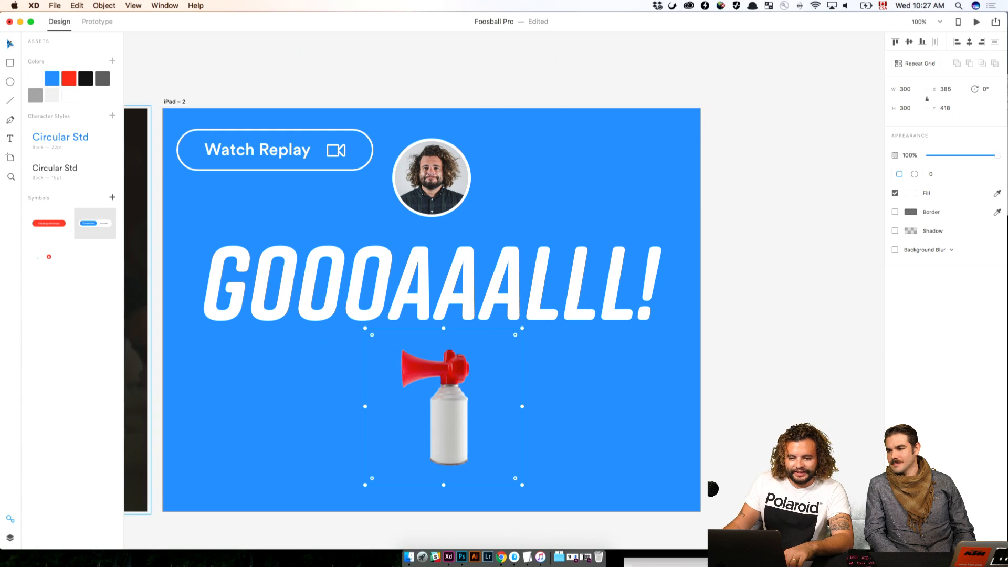
Draw a white circle about 201 px wide over the air horn and reorder it behind the air horn image
click(10, 81)
drag(377, 364, 502, 470)
click(10, 537)
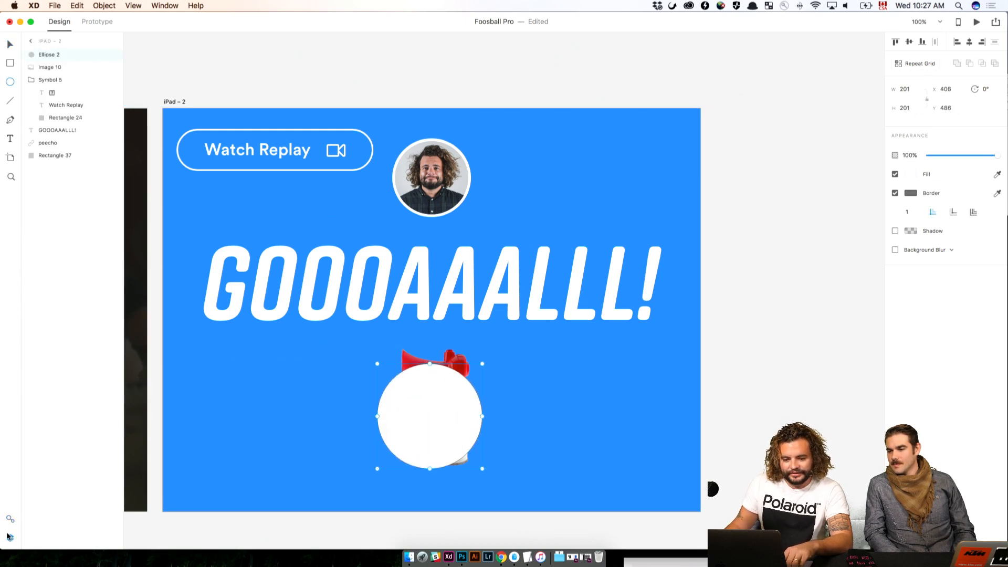
drag(46, 55, 48, 68)
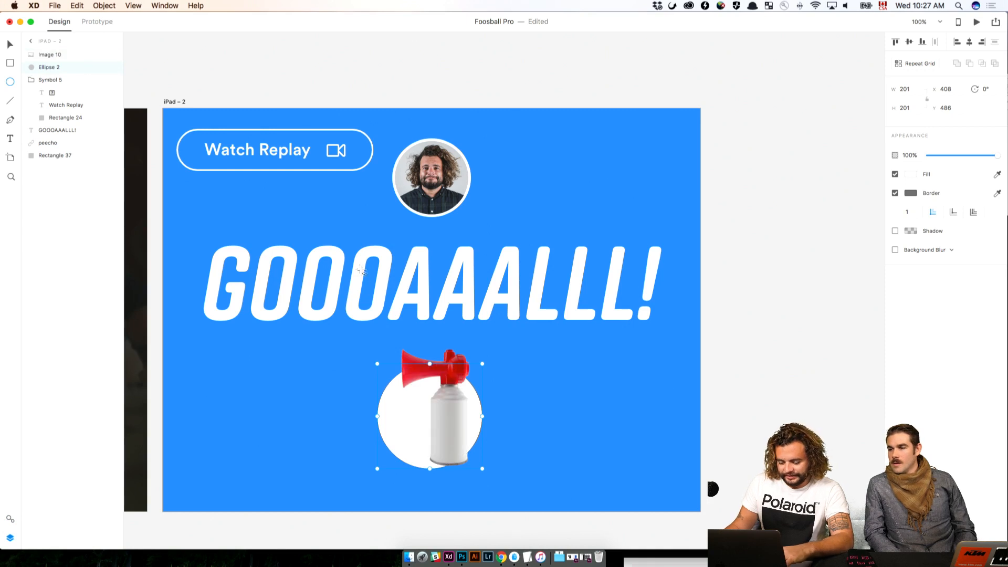
Rotate the air horn image 20° and reposition it over the white circle at X 299.74, Y 400.74
click(851, 415)
click(417, 419)
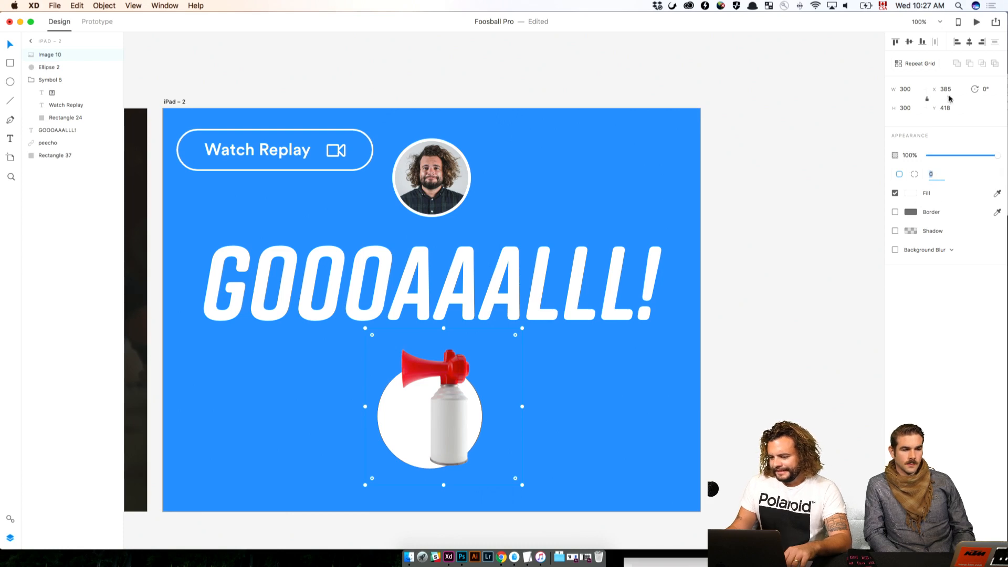
click(983, 89)
key(Return)
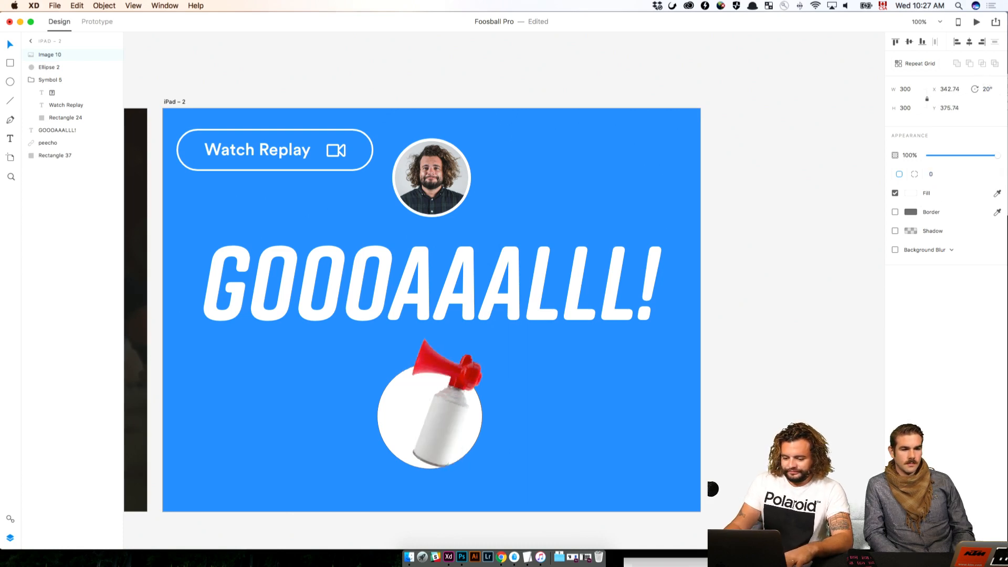
scroll(470, 375, left, 1)
drag(472, 384, 449, 394)
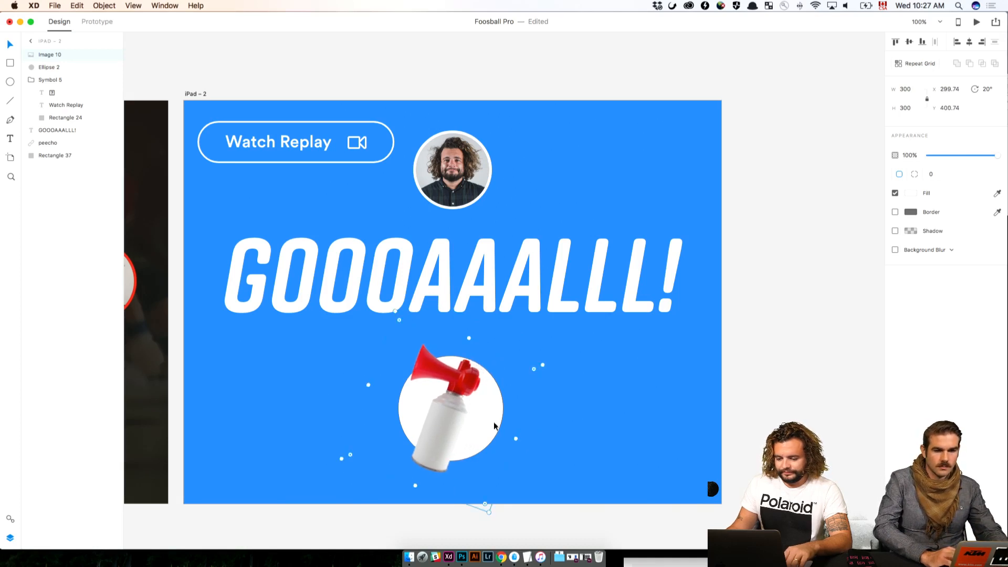
Move the air horn and its white circle together slightly right and down, with the image at X 317.74, Y 407.74
click(707, 398)
click(733, 352)
drag(752, 355, 435, 447)
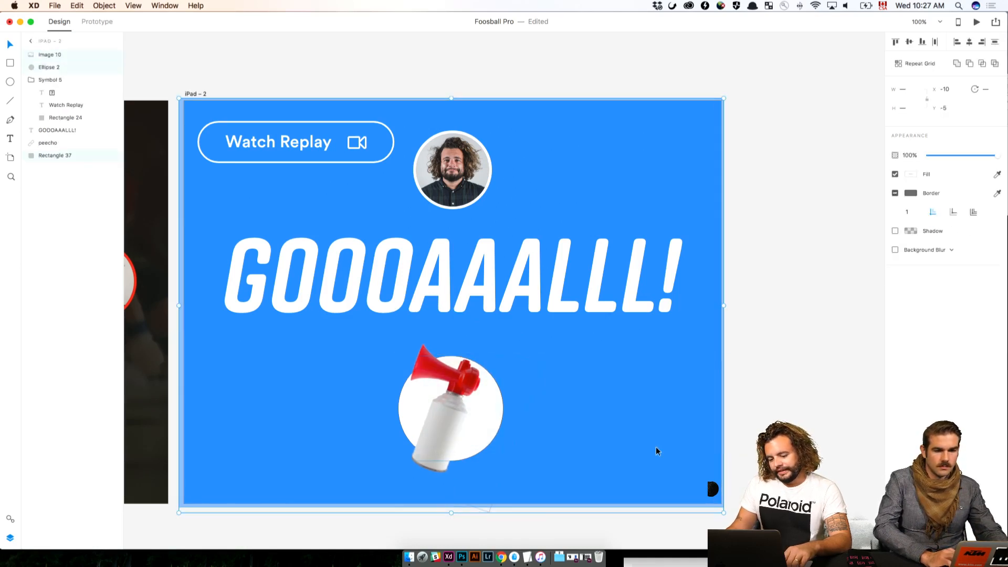
key(shift+Right)
key(shift+Right)
key(Left)
key(Left)
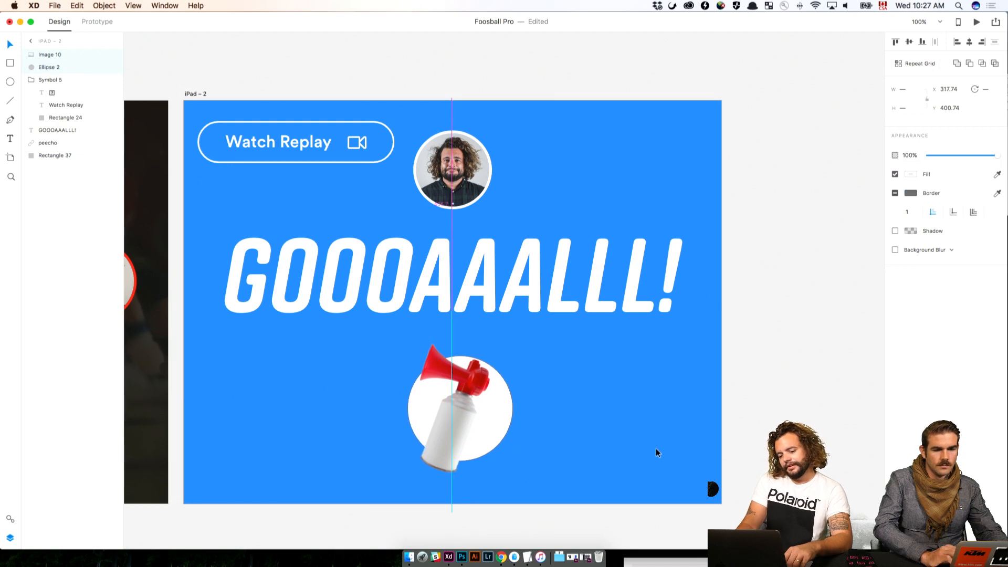
mouse_move(475, 428)
mouse_down()
mouse_move(470, 419)
mouse_move(472, 435)
mouse_up()
click(739, 406)
click(495, 431)
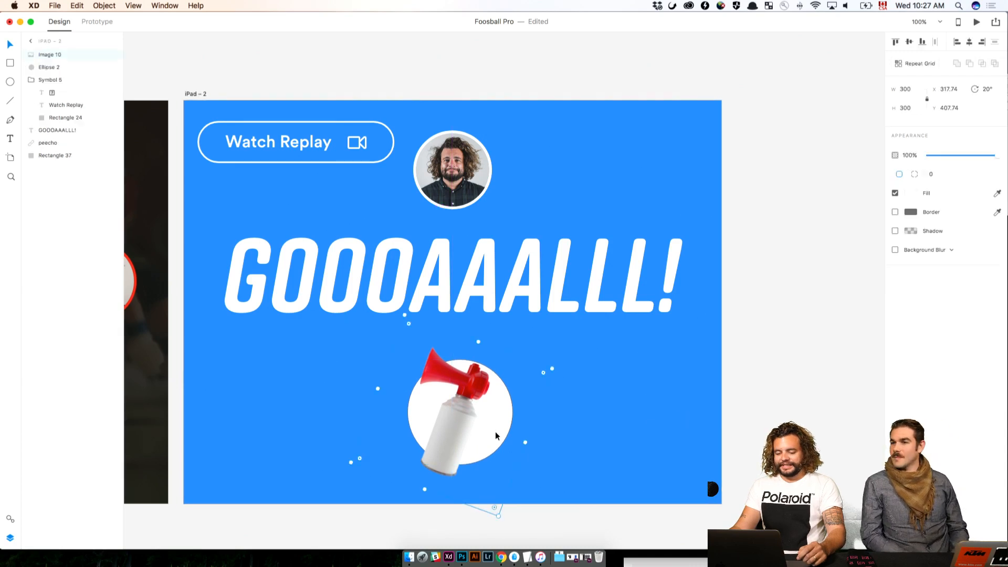
Move the Watch Replay button to the upper-right corner of iPad – 2, at X 669, Y 37
click(827, 397)
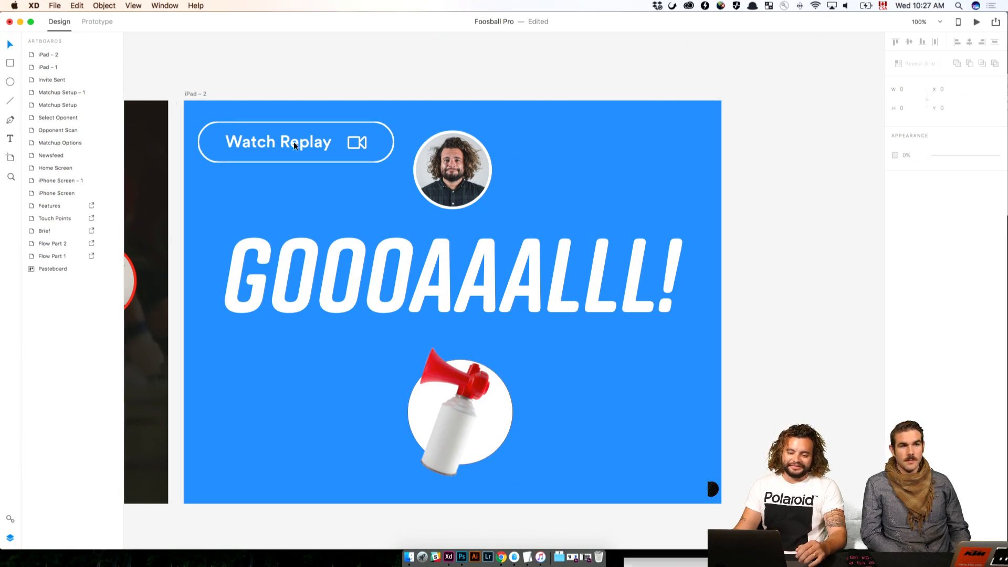
drag(294, 141, 621, 140)
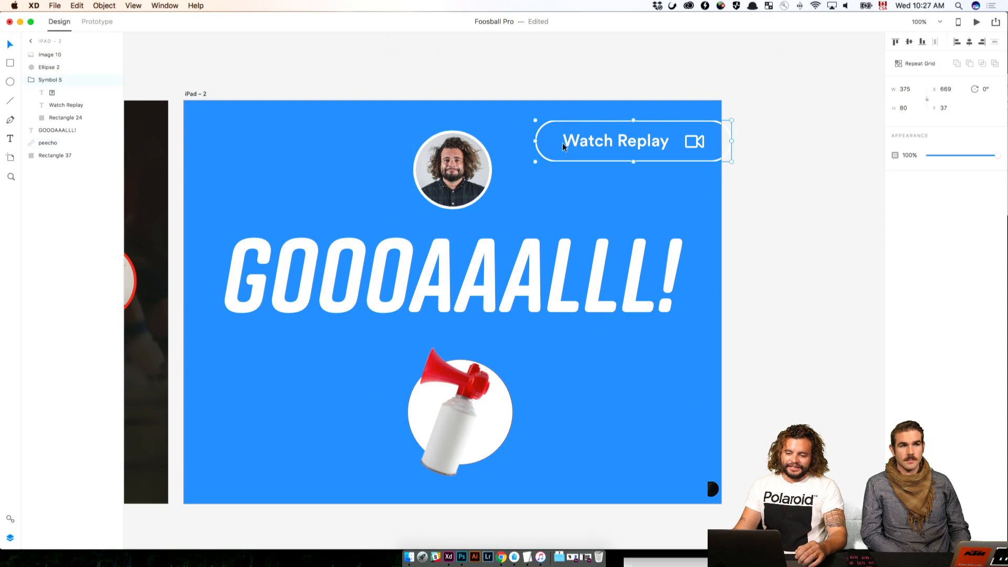
click(450, 167)
drag(219, 185, 239, 205)
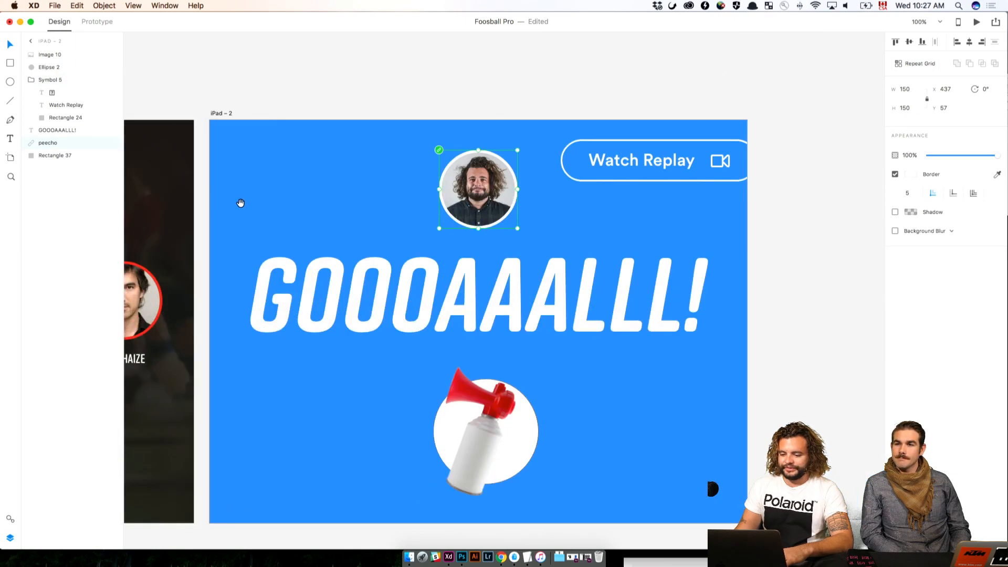
click(806, 163)
key(super+minus)
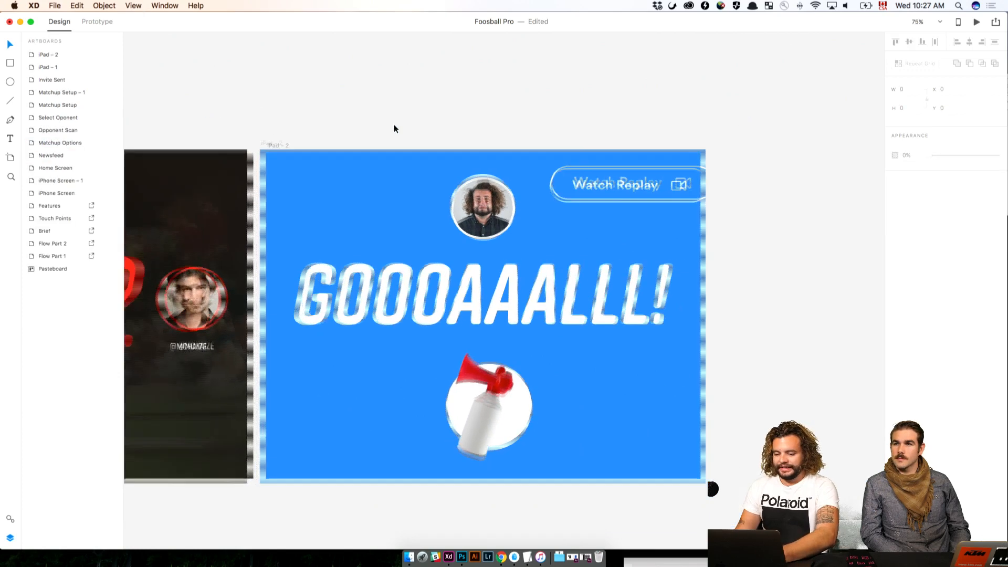
Duplicate the iPad – 1 current game artboard and place the copy right of iPad – 2 at X 6594, Y -403
drag(364, 152, 737, 160)
click(255, 164)
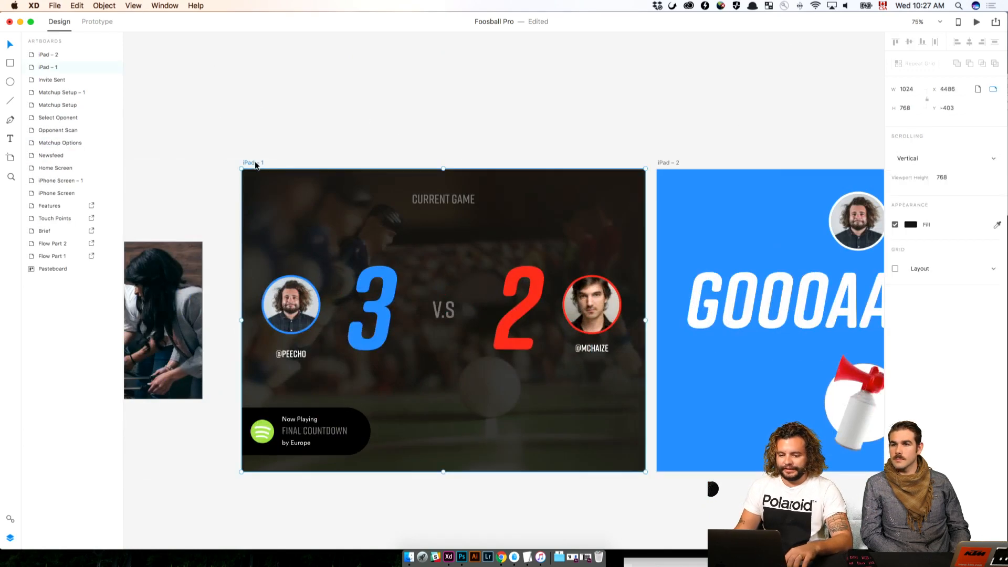
key(super+minus)
click(470, 153)
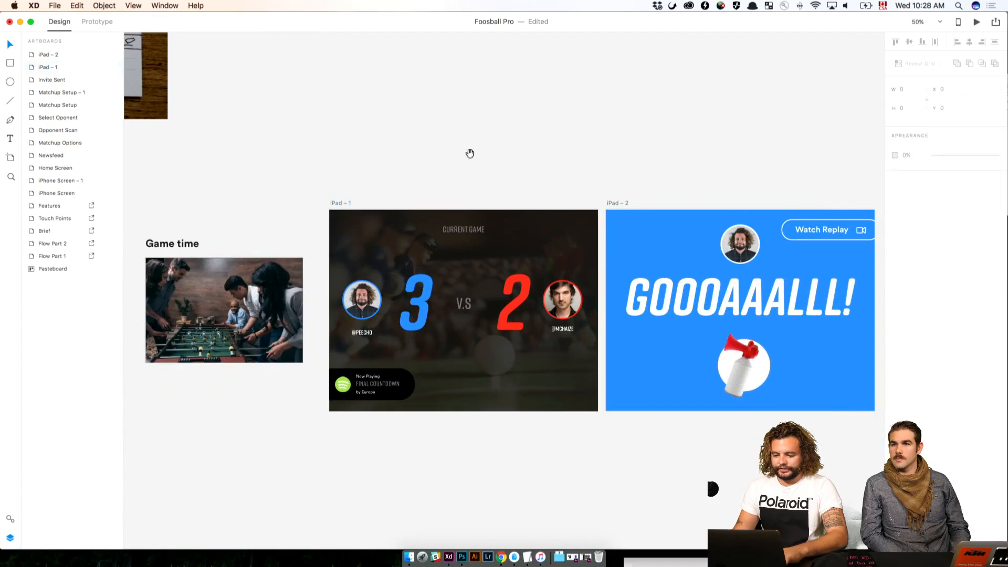
drag(471, 153, 331, 154)
drag(204, 221, 744, 229)
key(shift+Right)
key(shift+Right)
key(shift+Right)
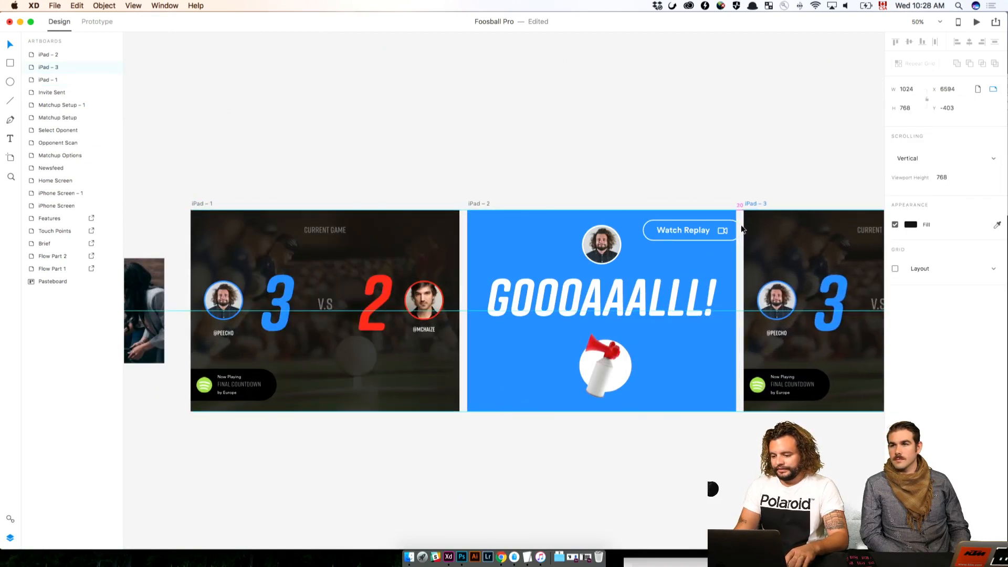
Change the blue score of the player at far left on the iPad – 3 artboard to 4
scroll(742, 229, right, 5)
double_click(689, 330)
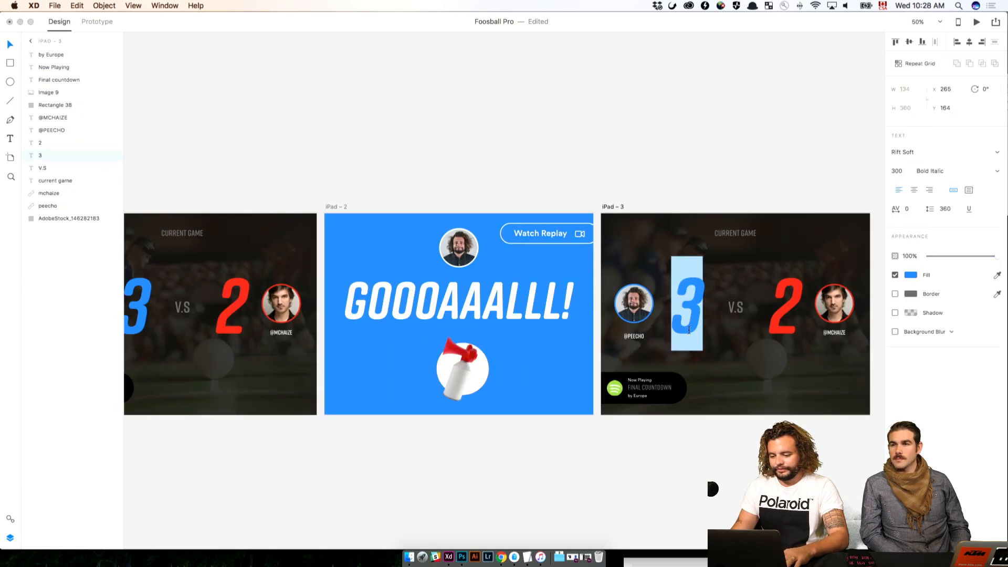
text(4)
click(735, 449)
scroll(630, 446, right, 4)
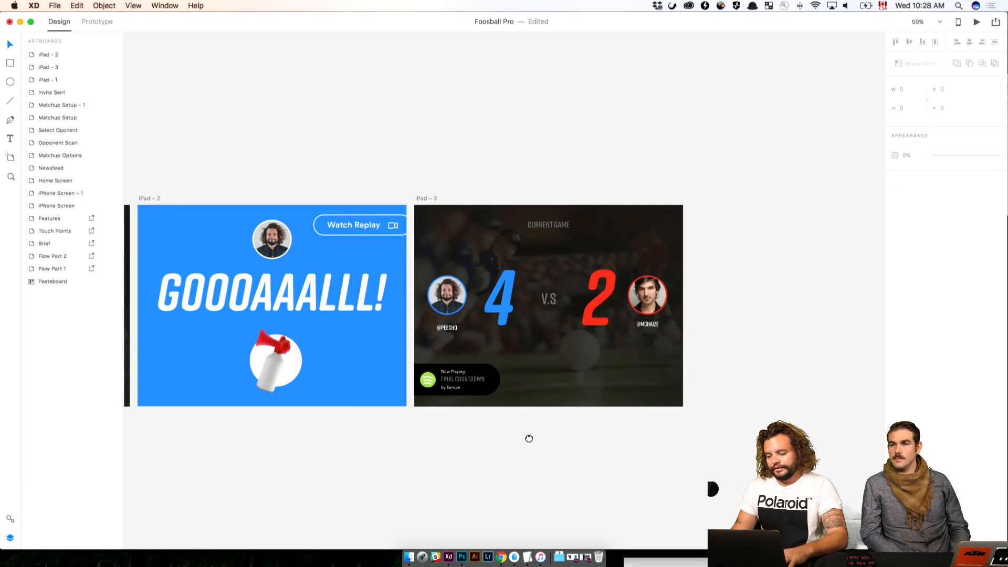
Delete the air horn image from the iPad – 2 goal screen, keeping the white circle behind it
drag(423, 435, 844, 417)
key(space)
drag(503, 425, 876, 414)
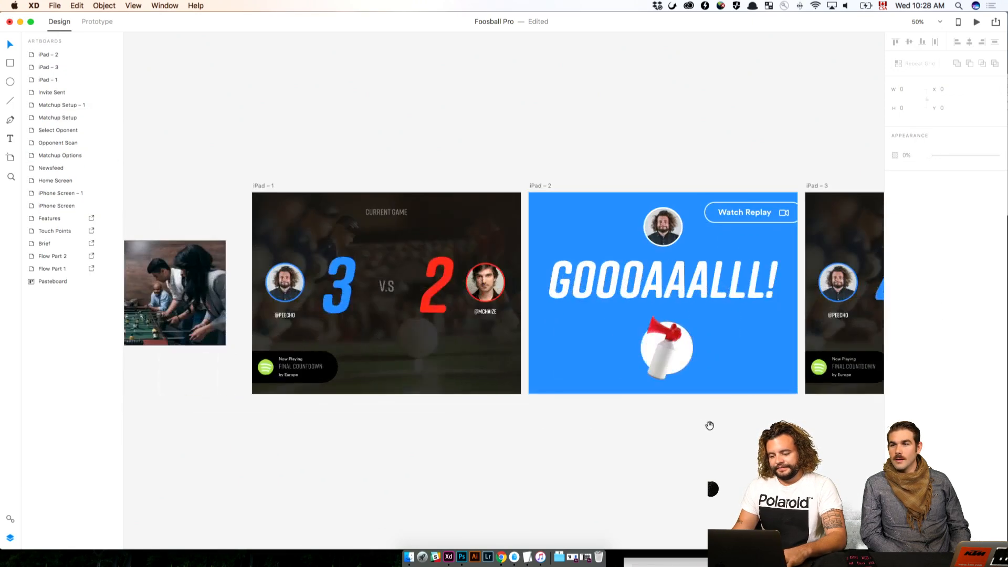
drag(550, 425, 607, 424)
key(super+equal)
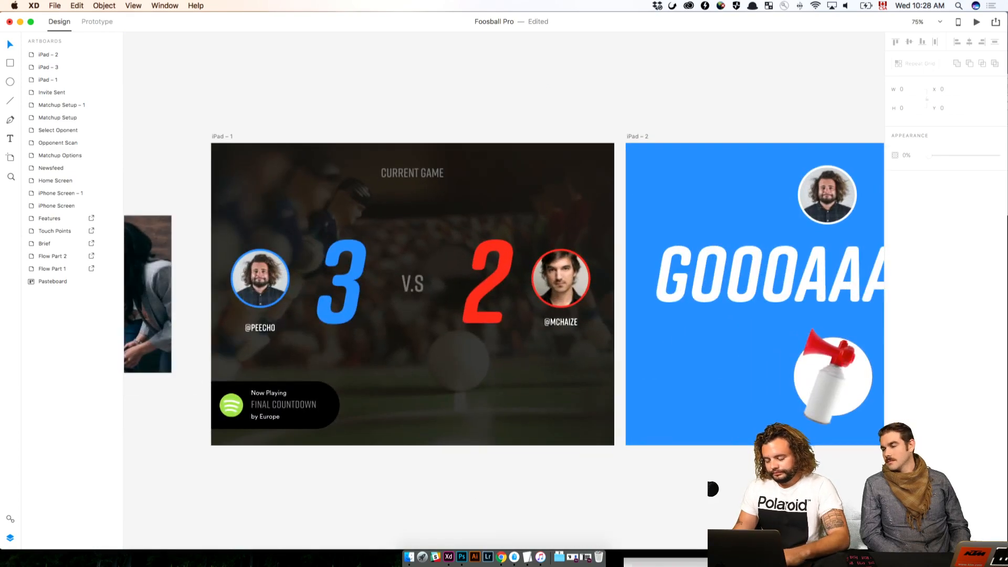
scroll(630, 446, right, 5)
key(super+equal)
key(super+equal)
key(super+equal)
key(space)
drag(708, 458, 461, 275)
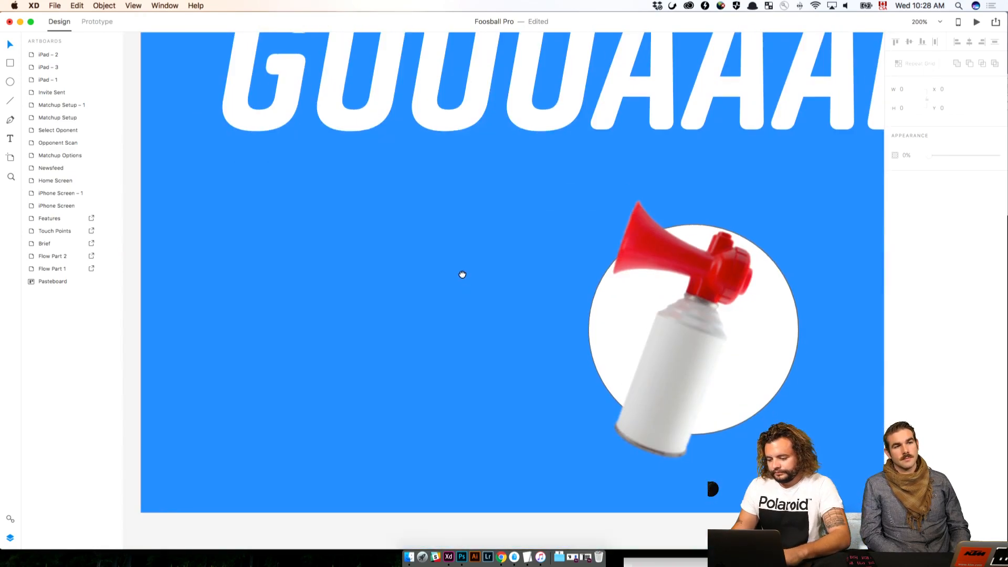
click(682, 311)
key(Delete)
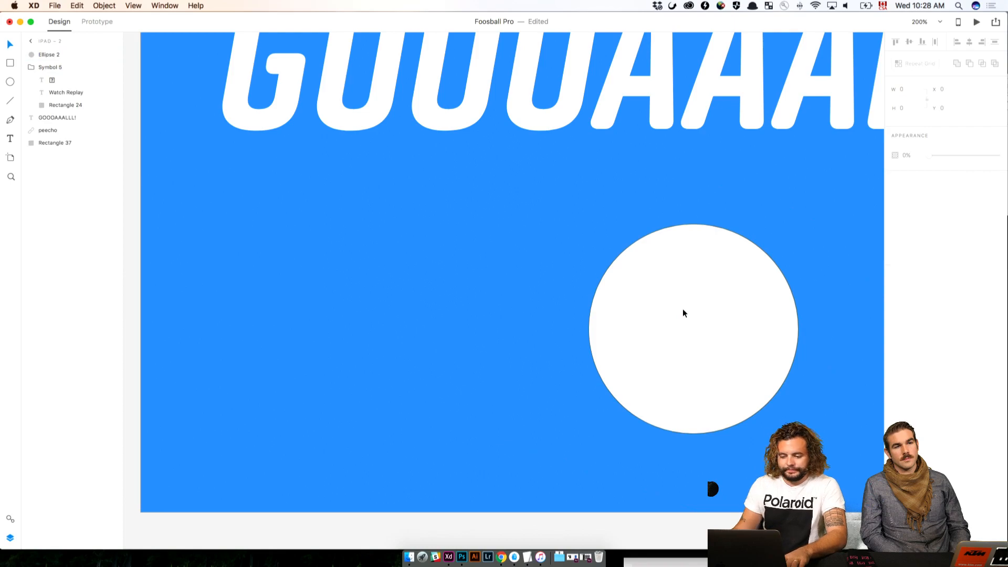
Switch to Chrome, enlarge its window and preview the tilted Air Horn Meme image from Redbubble among the air horn png results
key(super+Tab)
click(391, 309)
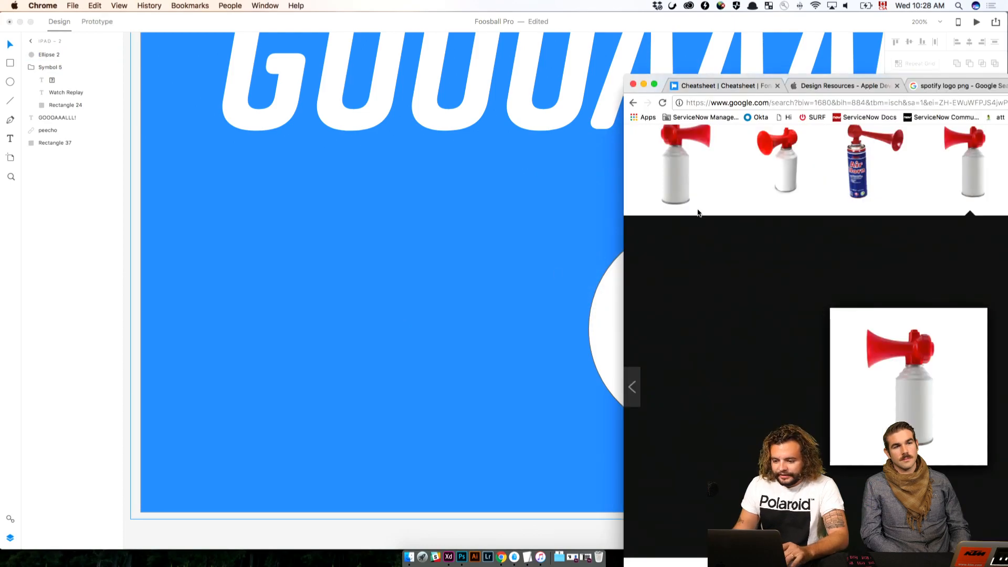
double_click(867, 78)
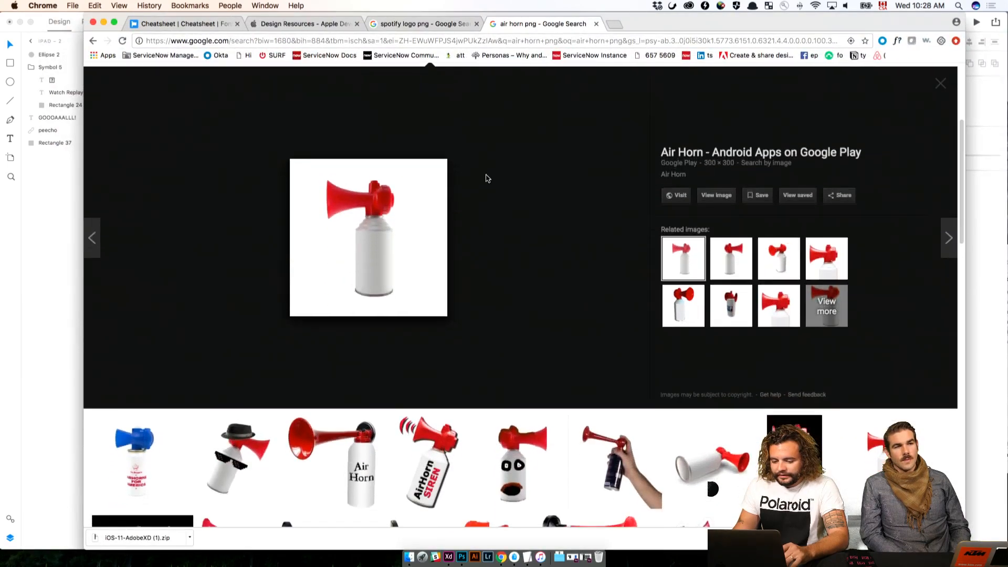
scroll(486, 178, down, 5)
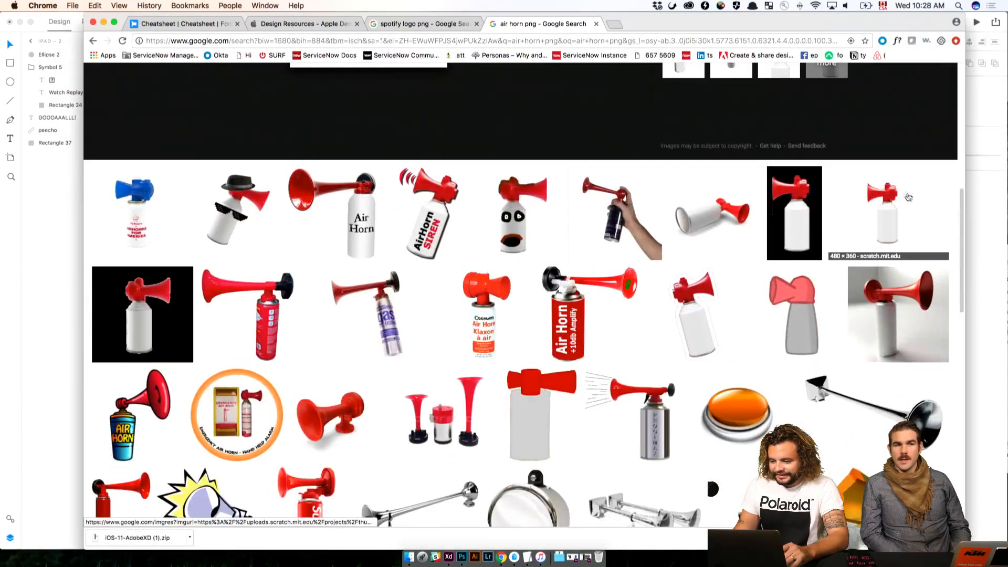
click(708, 310)
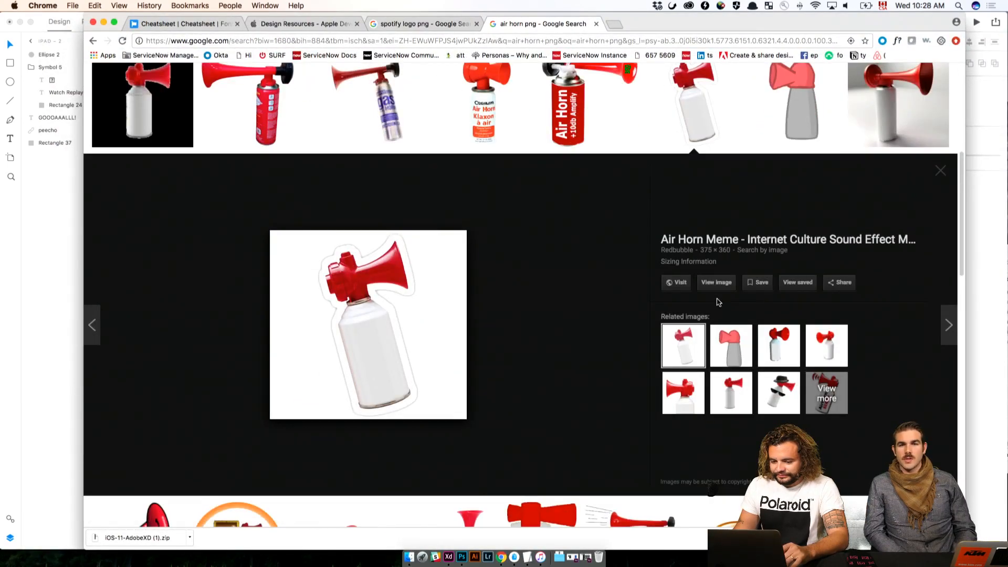
Look through more air horn image results, preview the Mlgairhorn.png image from Mlgscrub Wiki and open its source page
scroll(647, 300, down, 3)
scroll(647, 299, up, 2)
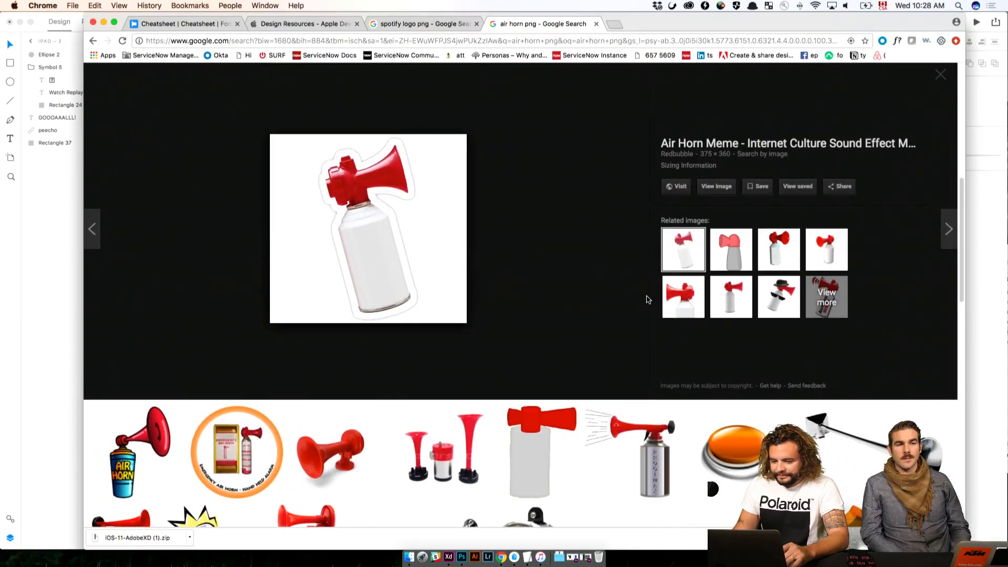
scroll(647, 299, down, 2)
scroll(646, 299, down, 5)
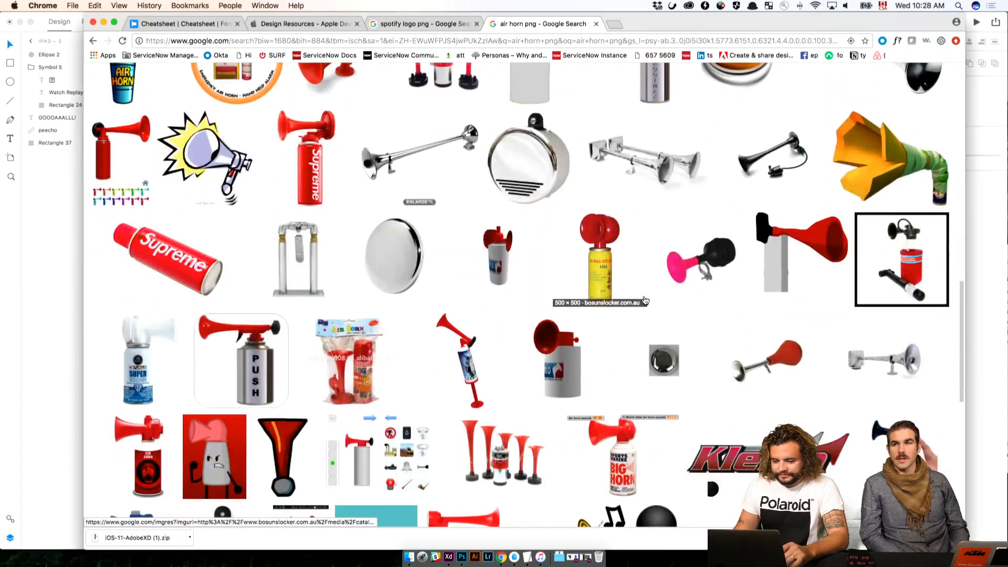
scroll(646, 300, up, 15)
click(505, 208)
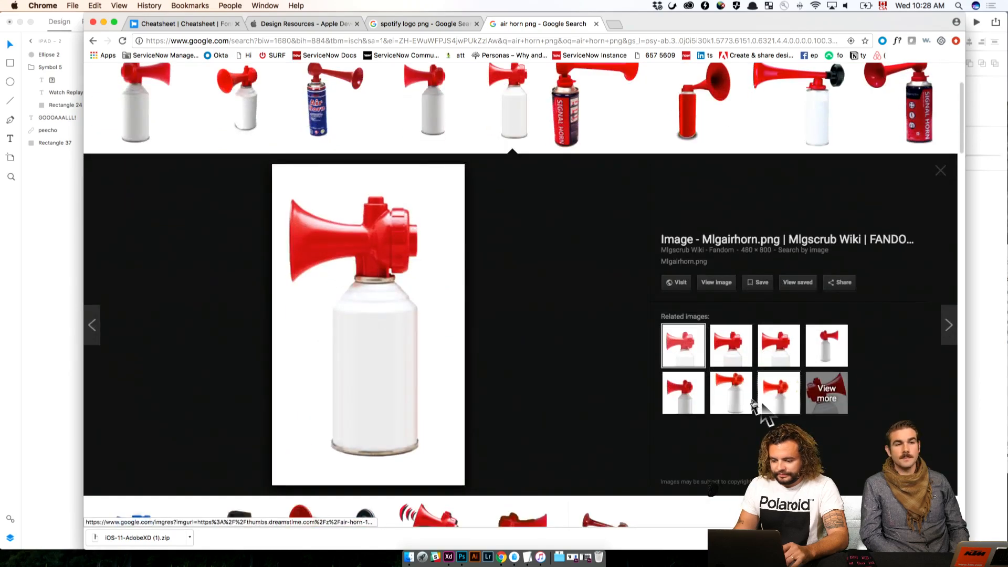
drag(306, 338, 395, 389)
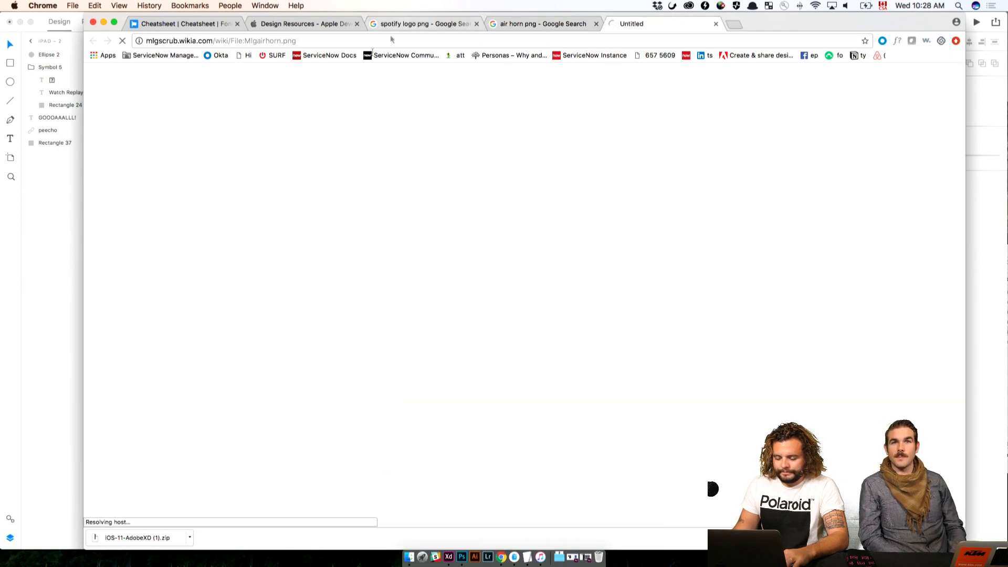
Open the Adobe Stock website, stock.adobe.com, in a new browser tab
click(731, 25)
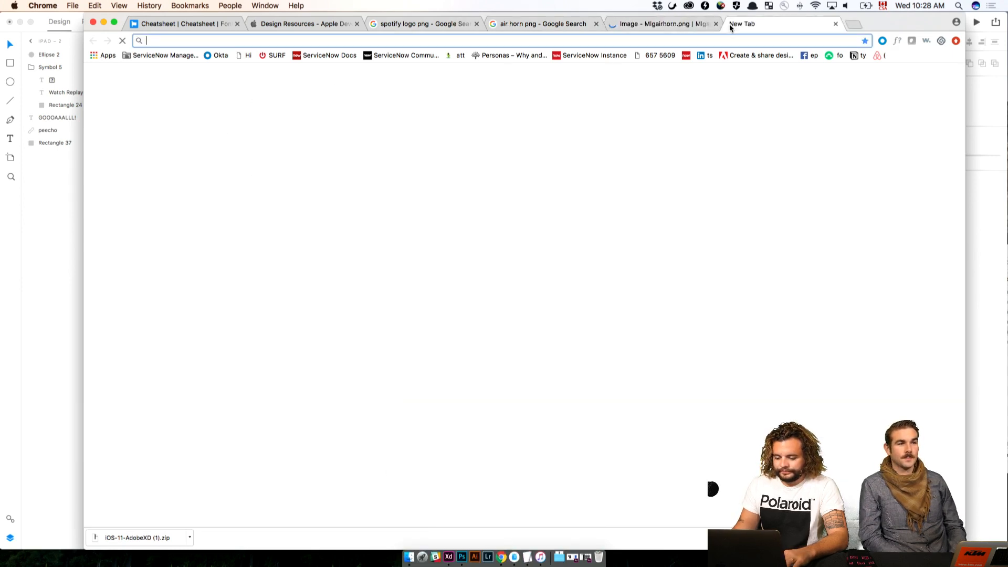
text(adobe)
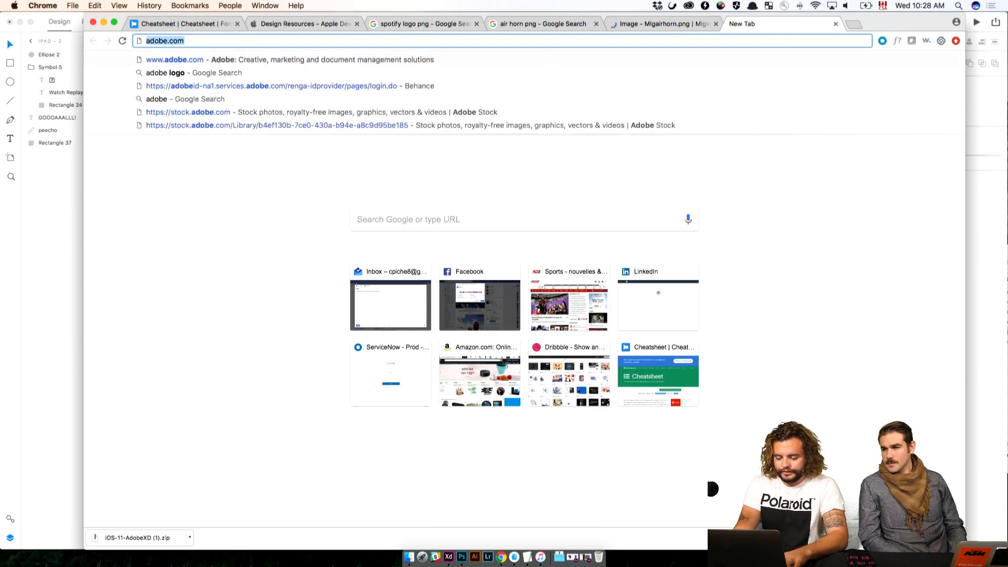
text(stock.a)
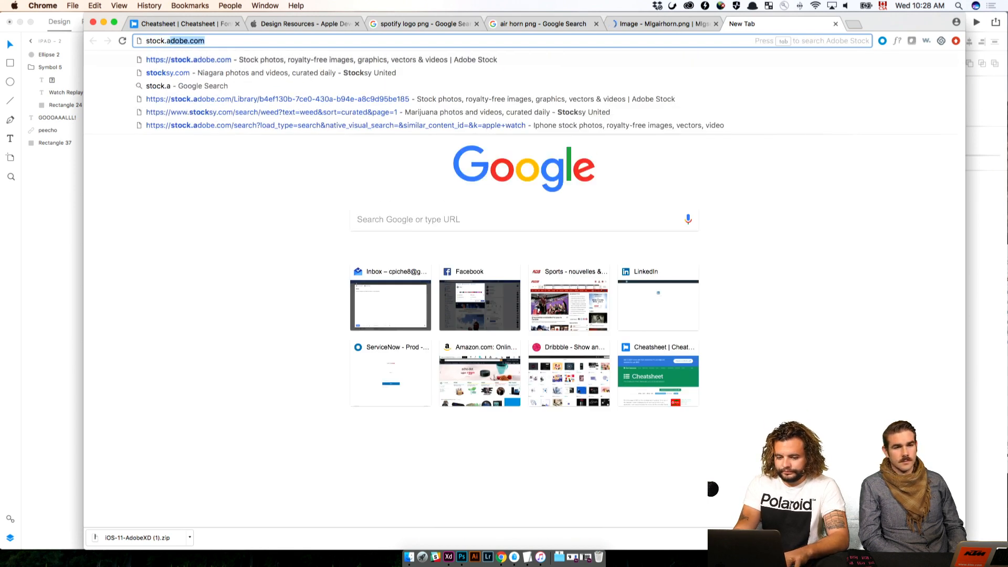
key(Return)
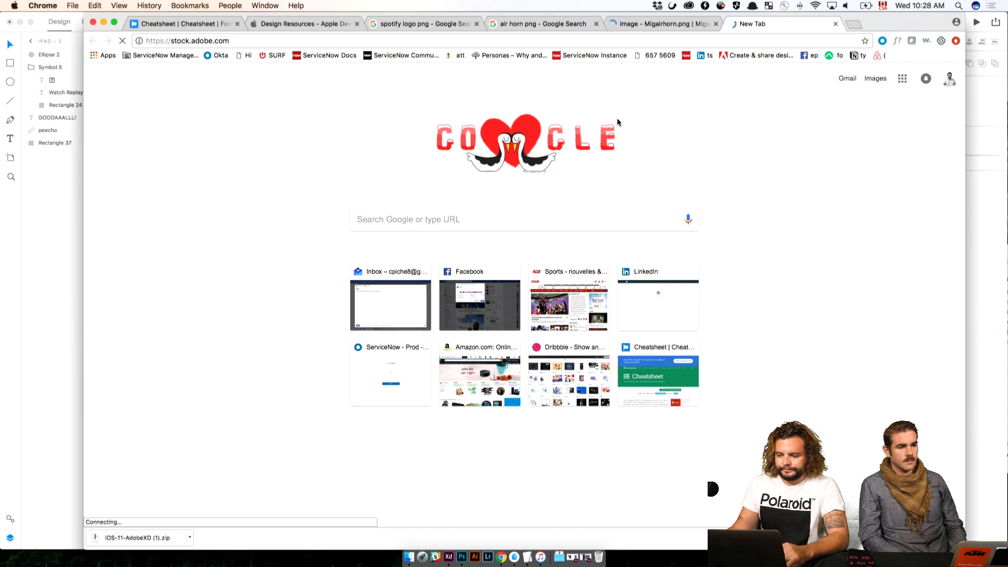
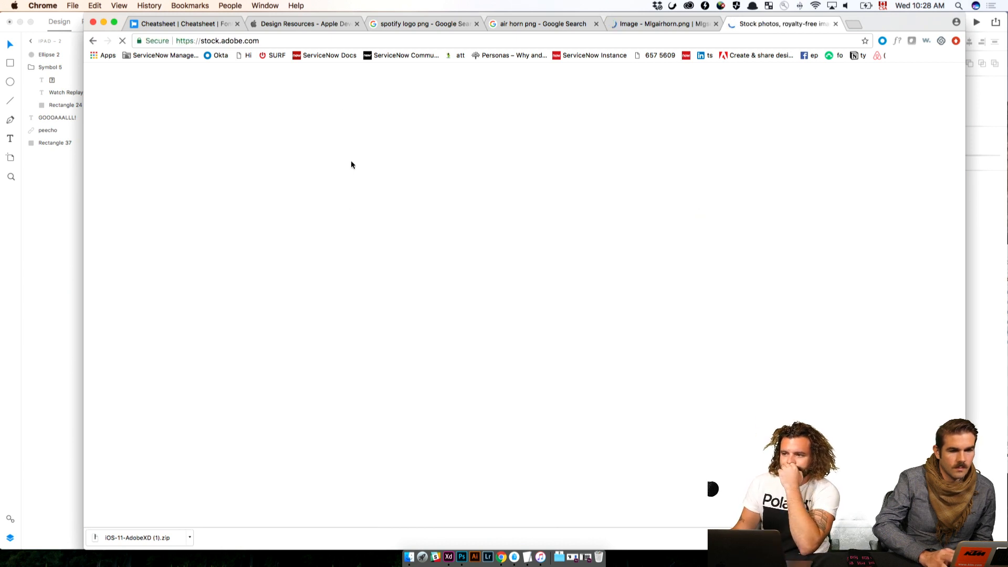
Return to the Foosball Pro document in XD and paste the air horn image over the white circle on the iPad – 2 artboard
click(46, 196)
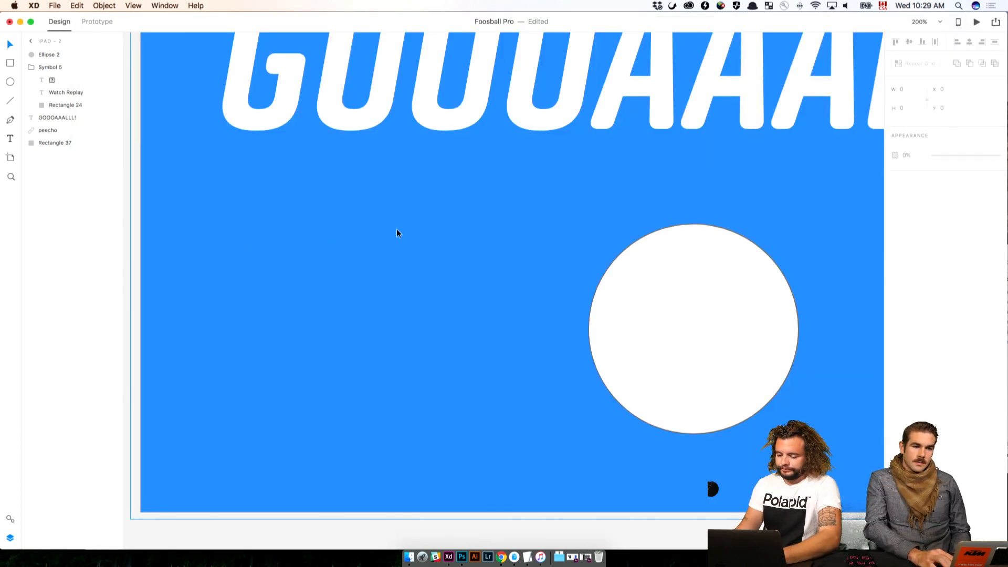
key(super+v)
click(429, 273)
key(super+minus)
key(super+minus)
key(super+minus)
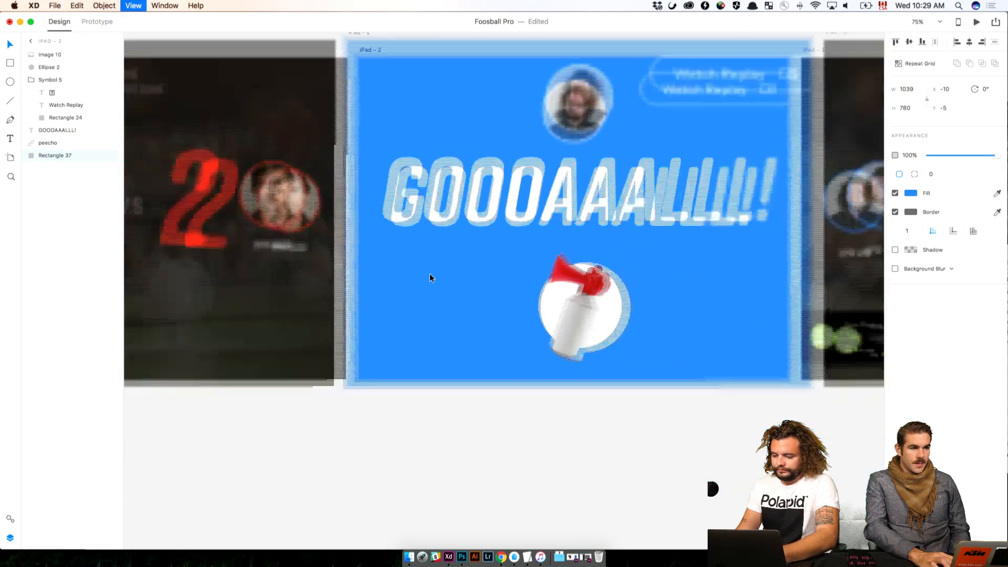
click(597, 316)
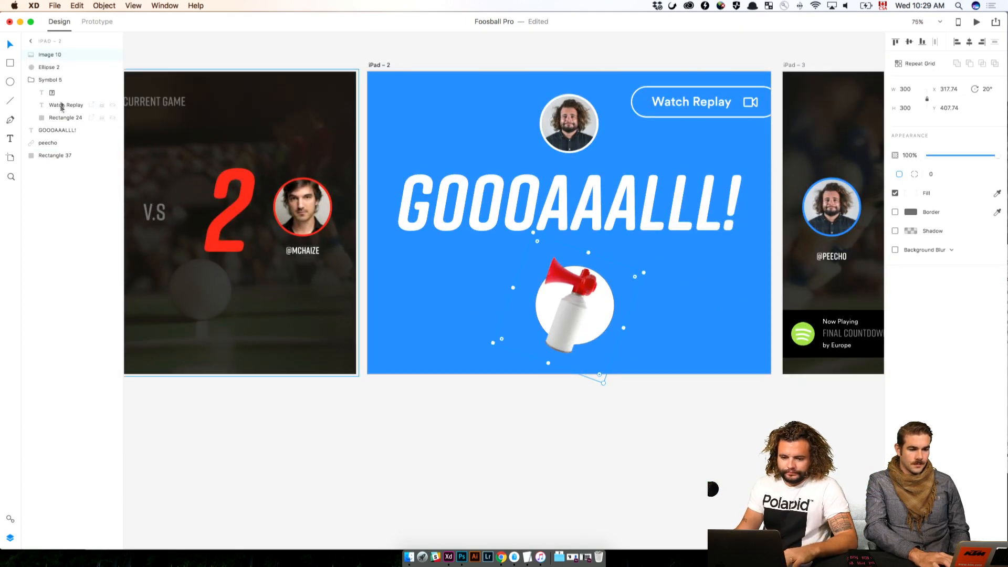
Give the white circle behind the air horn a translucent #FFFFFF border with a width of 20
click(49, 67)
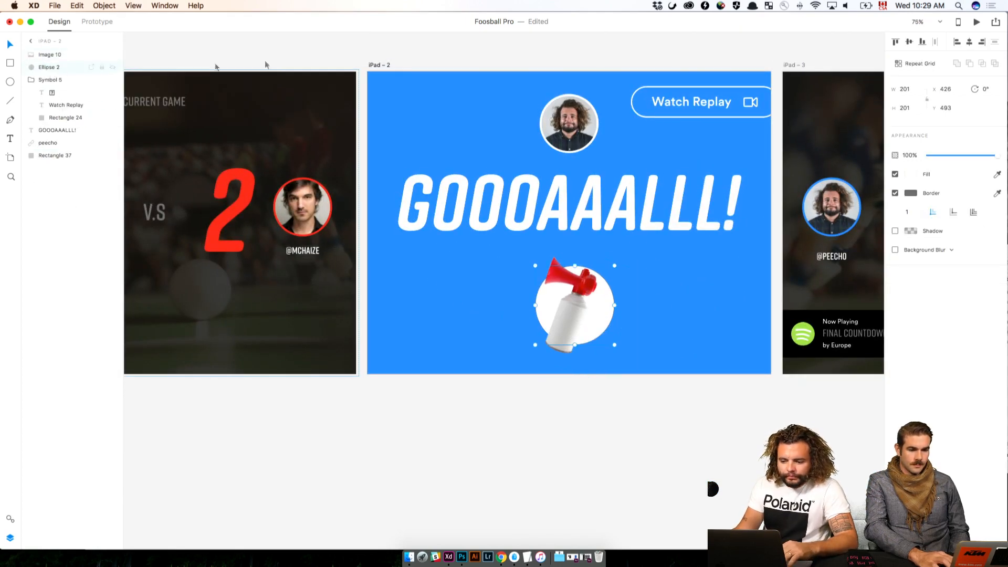
click(911, 193)
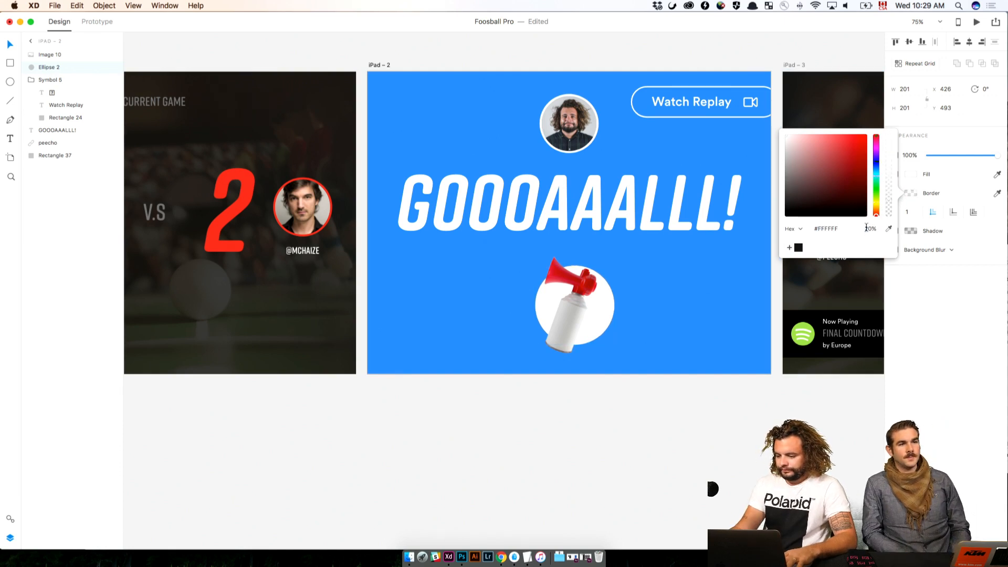
click(912, 310)
text(2)
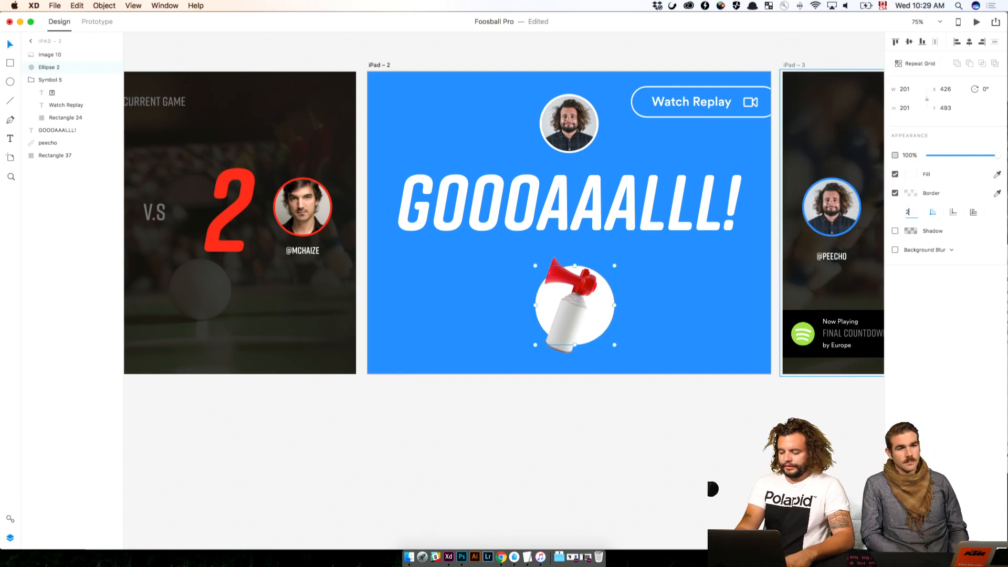
text(0)
key(Return)
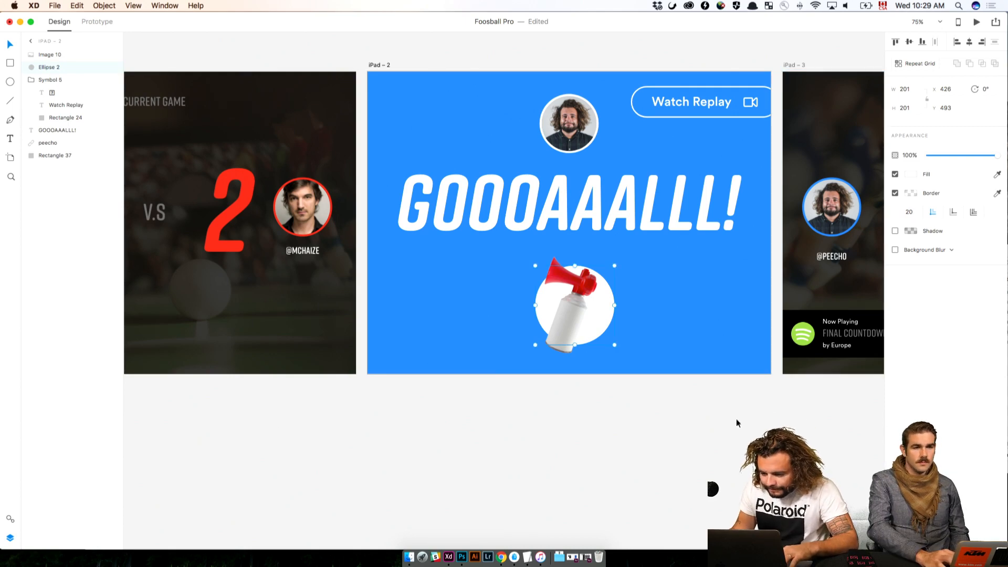
Select the air horn together with its white circle and nudge both up by 9 px
click(718, 391)
drag(718, 391, 615, 354)
click(492, 262)
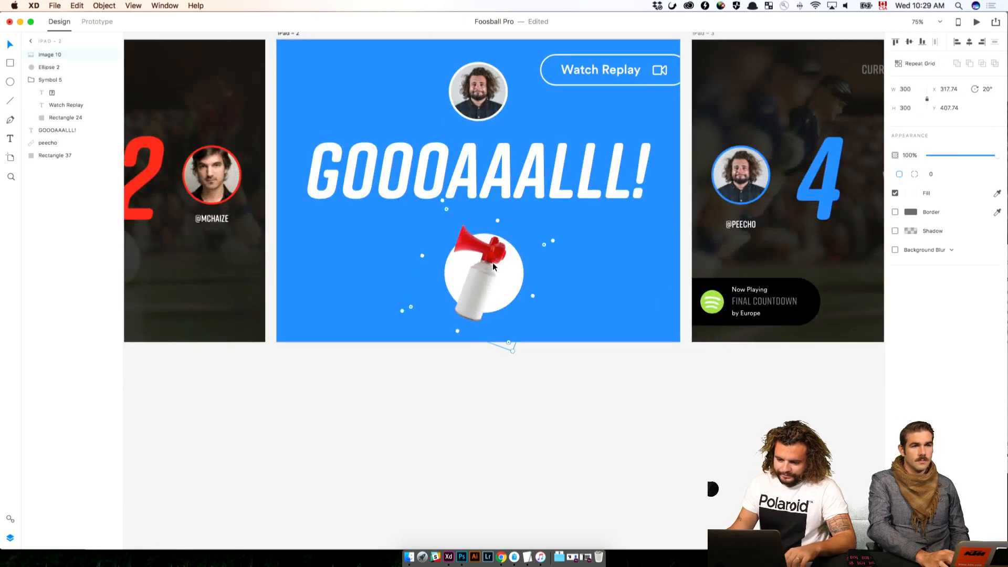
click(531, 370)
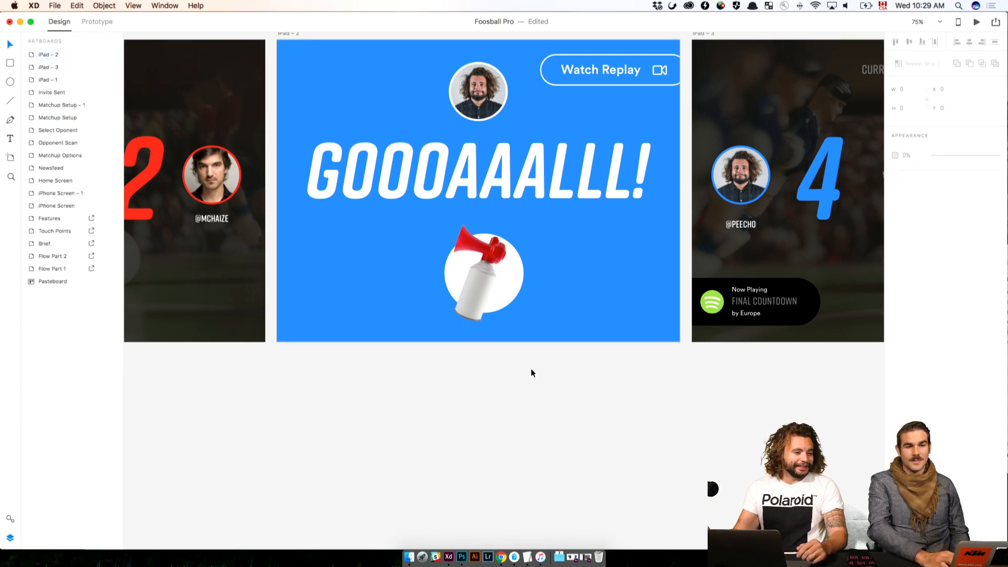
drag(523, 389, 575, 271)
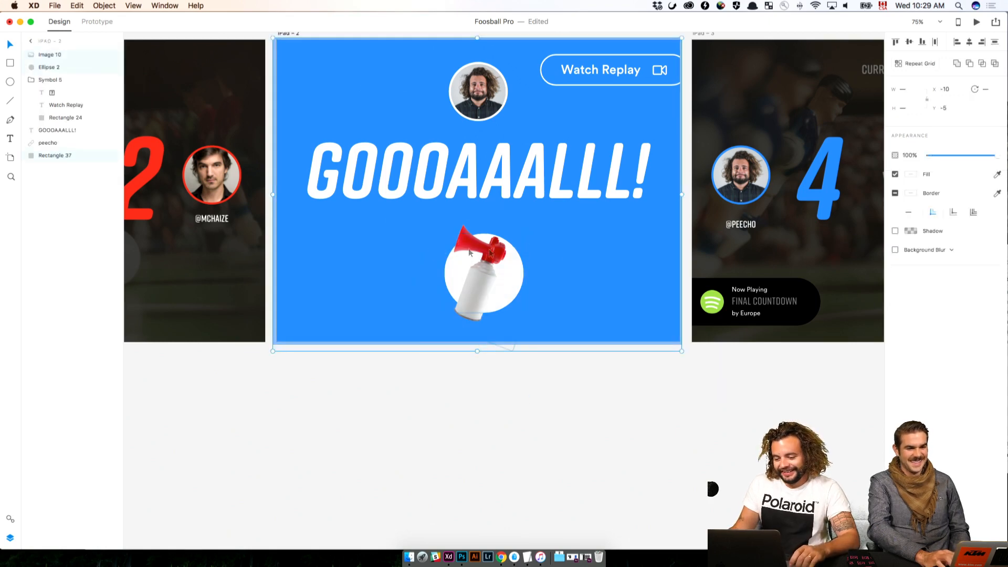
key(shift+Up)
key(Down)
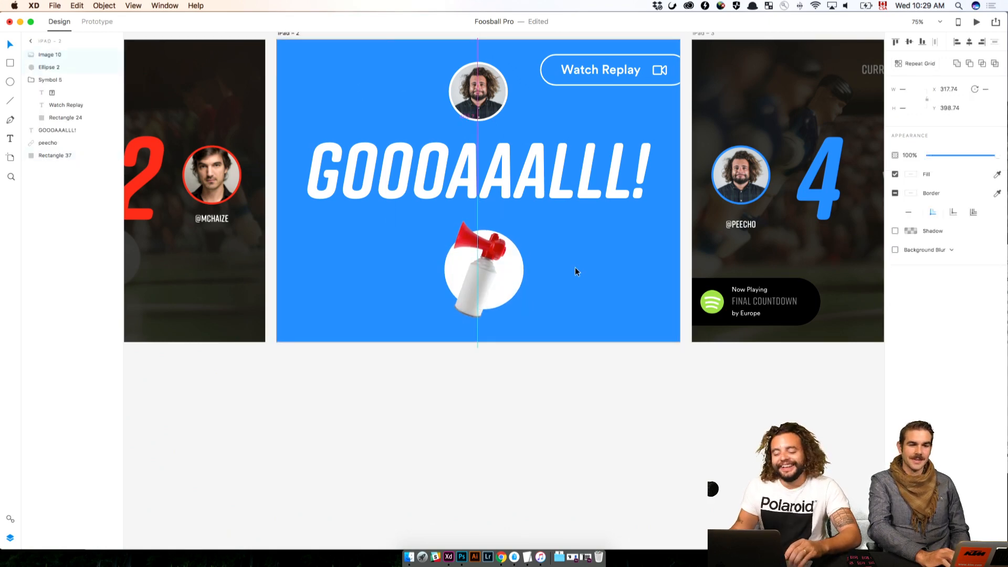
In prototype mode, link the iPad – 1 artboard to iPad – 2 with a Dissolve transition
click(443, 389)
drag(503, 389, 789, 414)
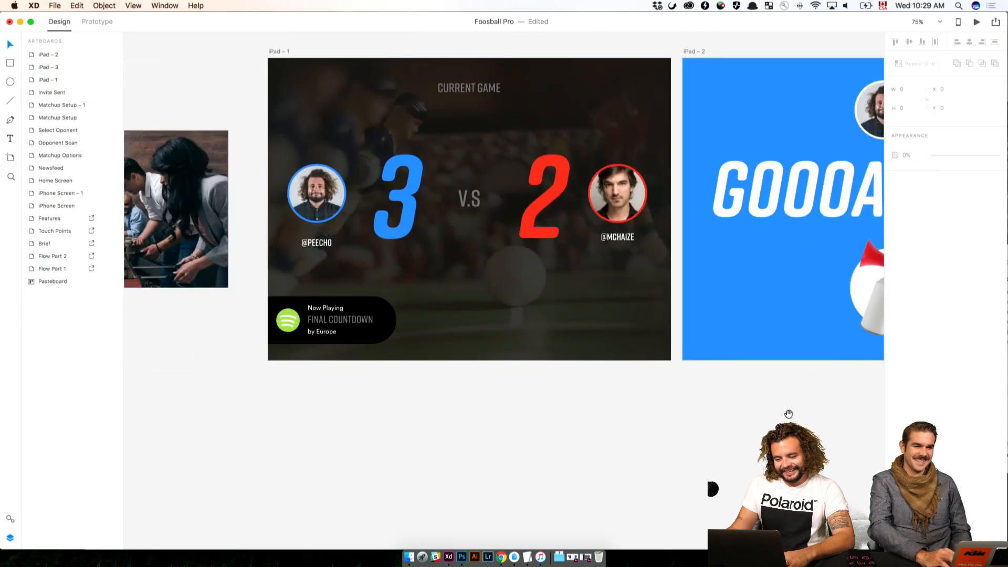
click(275, 51)
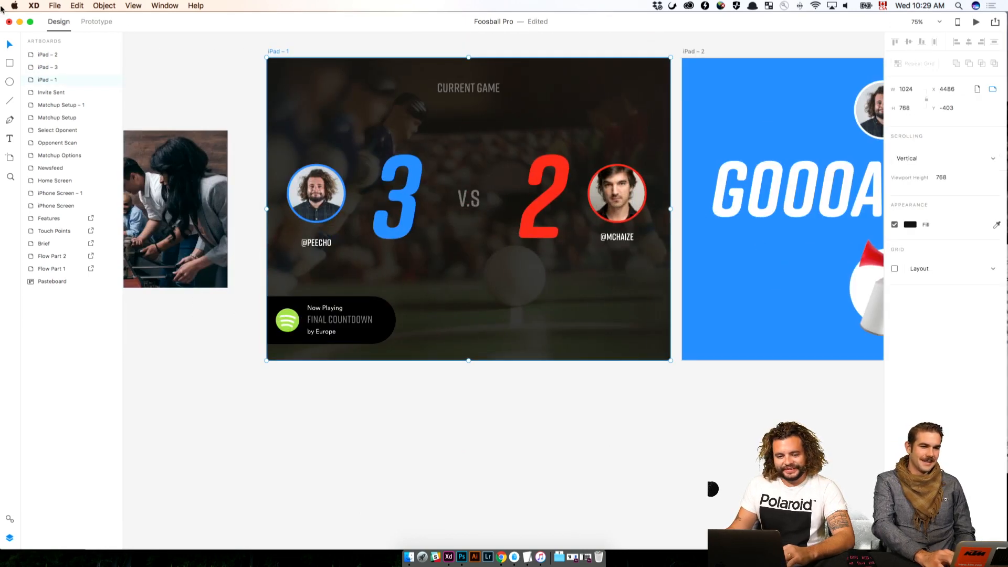
key(ctrl+Tab)
drag(673, 198, 858, 240)
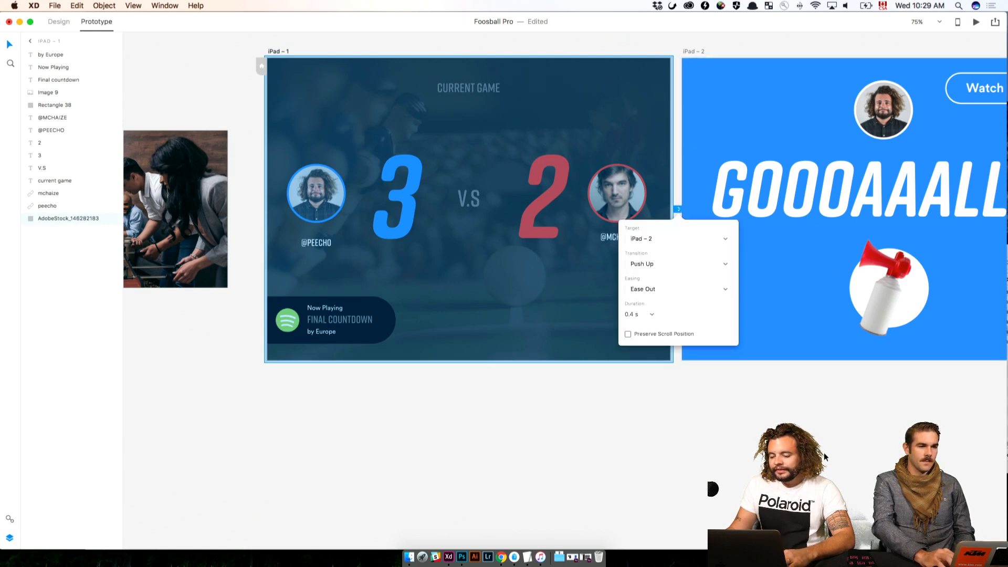
click(672, 264)
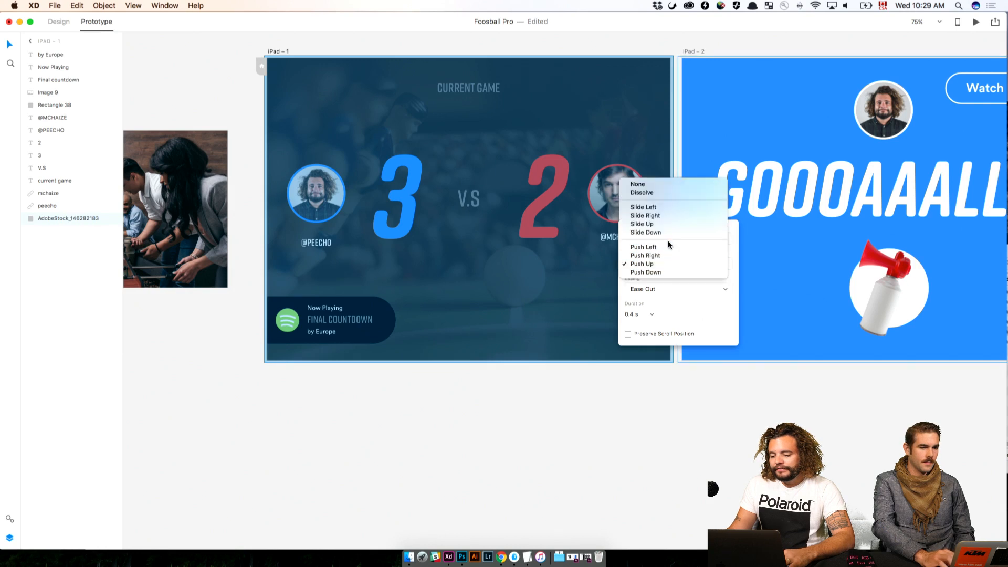
click(660, 193)
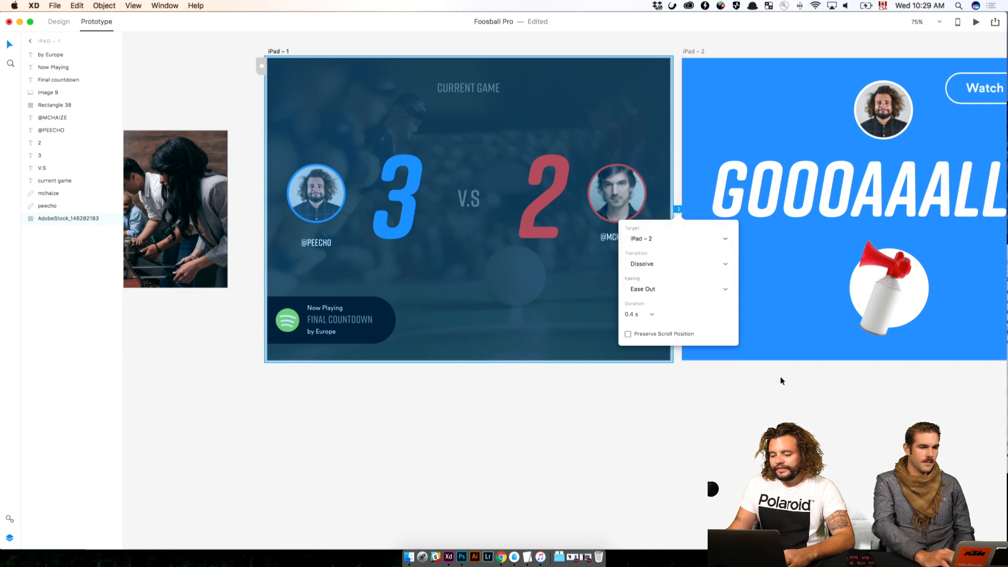
click(780, 377)
Bring up the iPad – 2 artboard with the Watch Replay button and return to design mode
drag(848, 381, 409, 438)
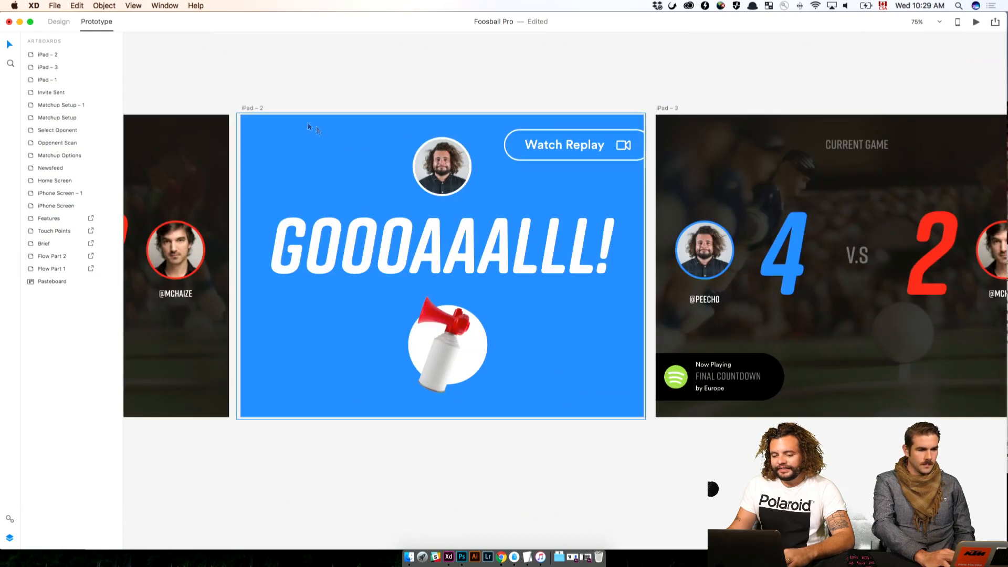
scroll(566, 125, down, 1)
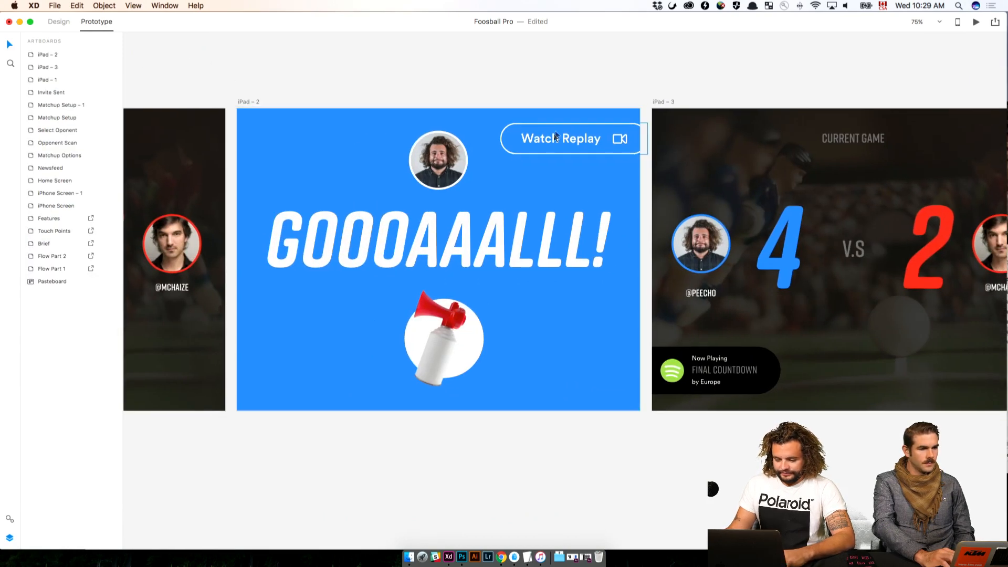
click(526, 139)
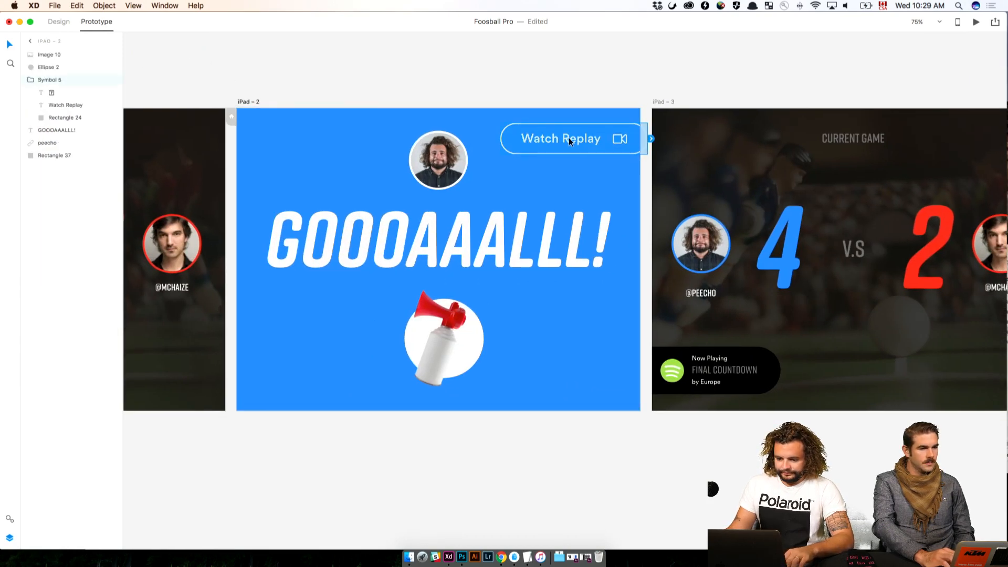
click(59, 21)
click(598, 83)
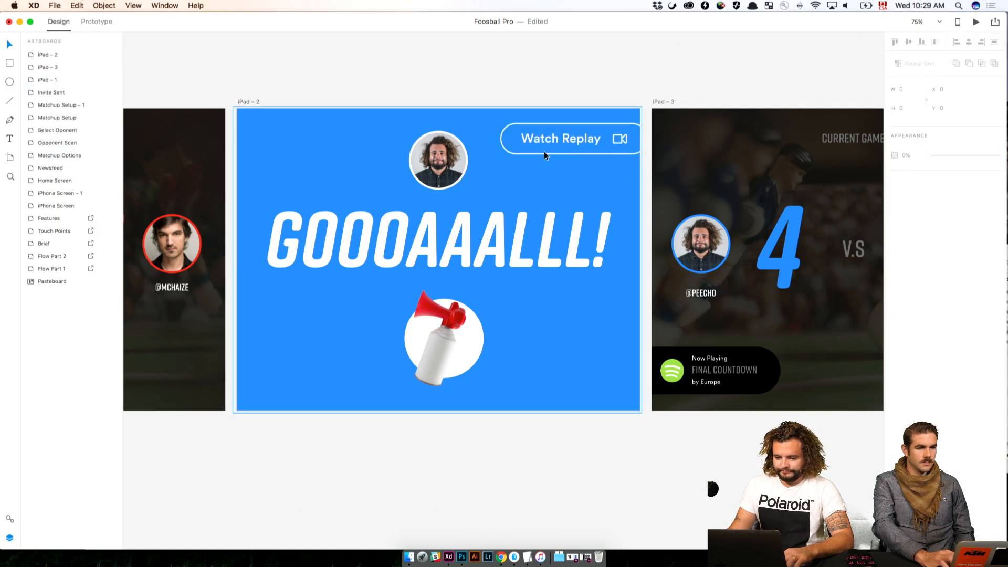
click(544, 152)
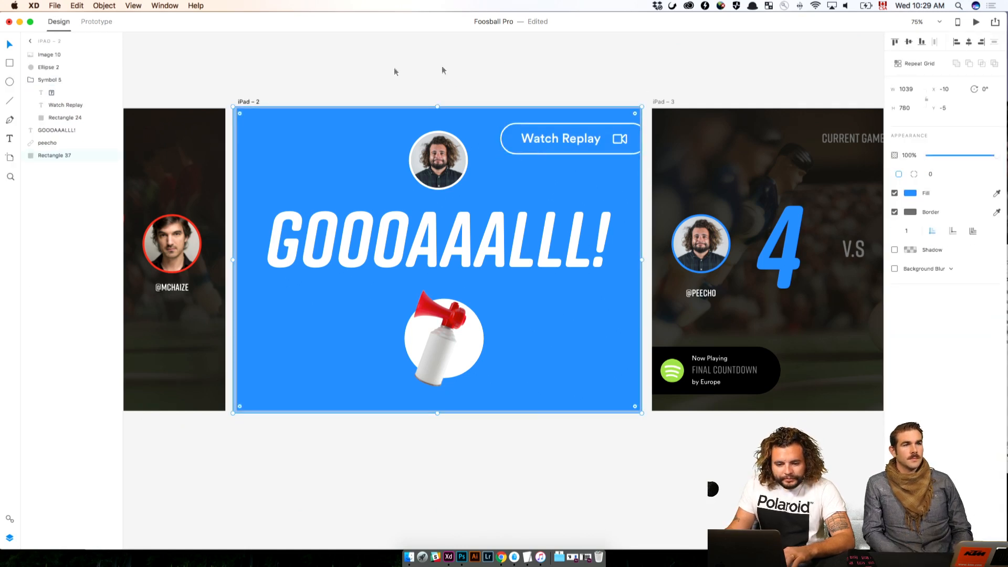
key(Delete)
key(super+space)
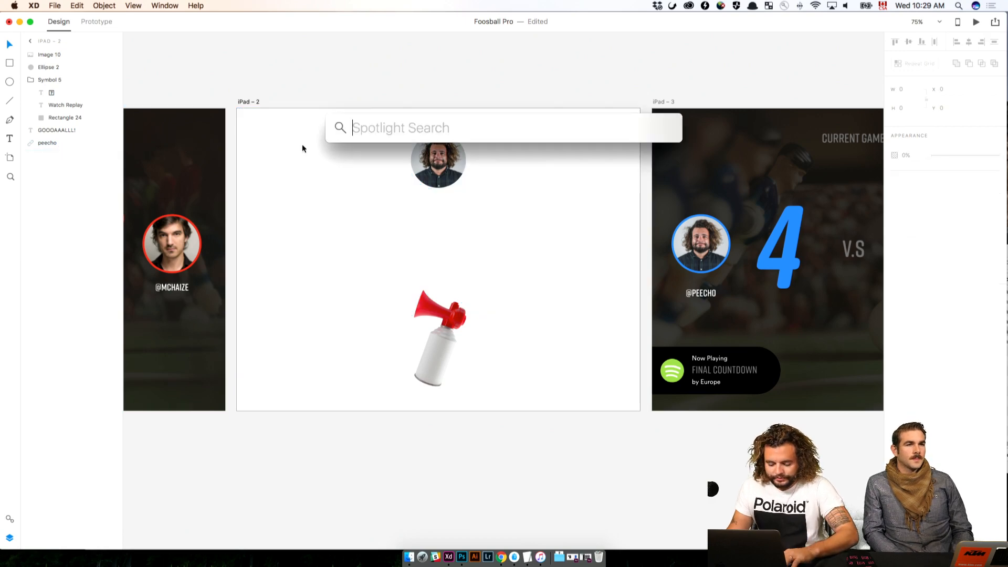
key(Escape)
key(super+z)
Delete the outlined rounded rectangle from the Watch Replay button on iPad – 2, keeping its text and video icon
click(557, 130)
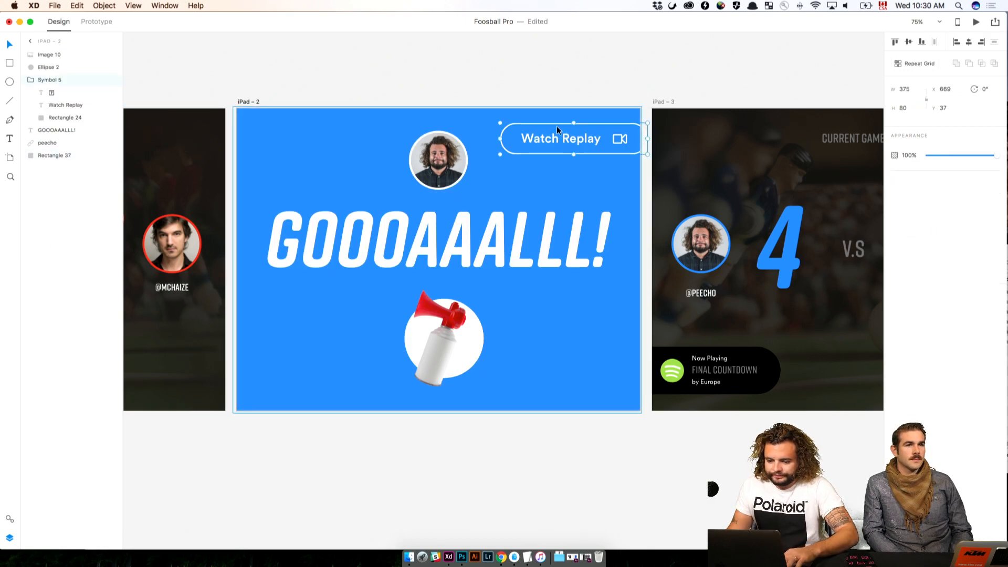
click(61, 117)
key(Delete)
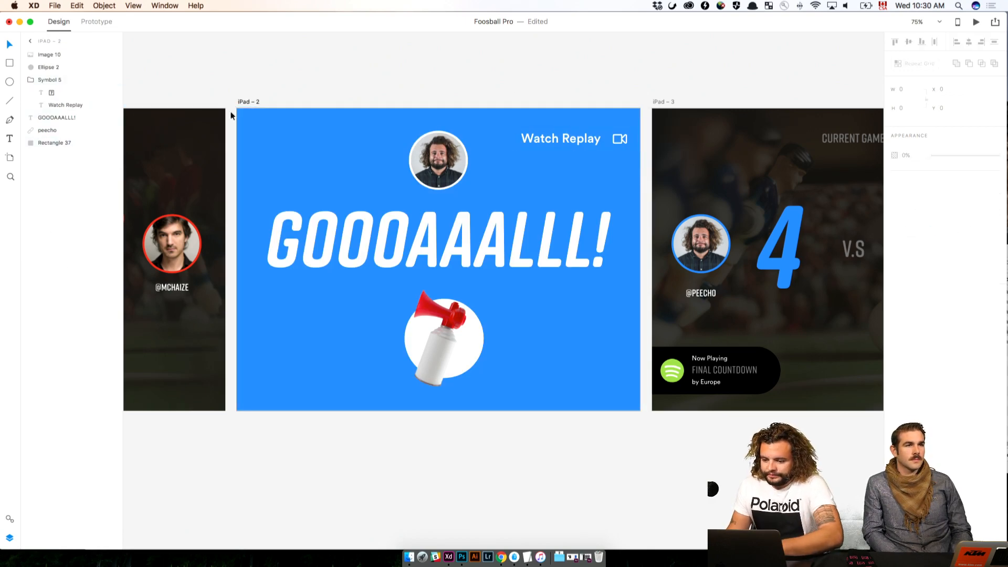
Move the Watch Replay text and video icon together to the upper-left corner of iPad – 2, at X 50 and about Y 45
click(48, 105)
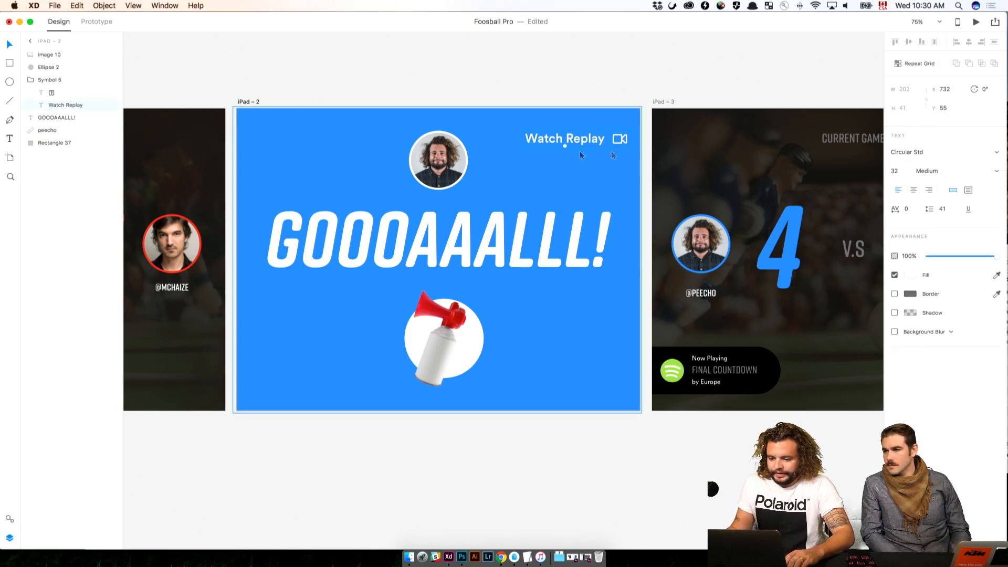
drag(630, 139, 412, 149)
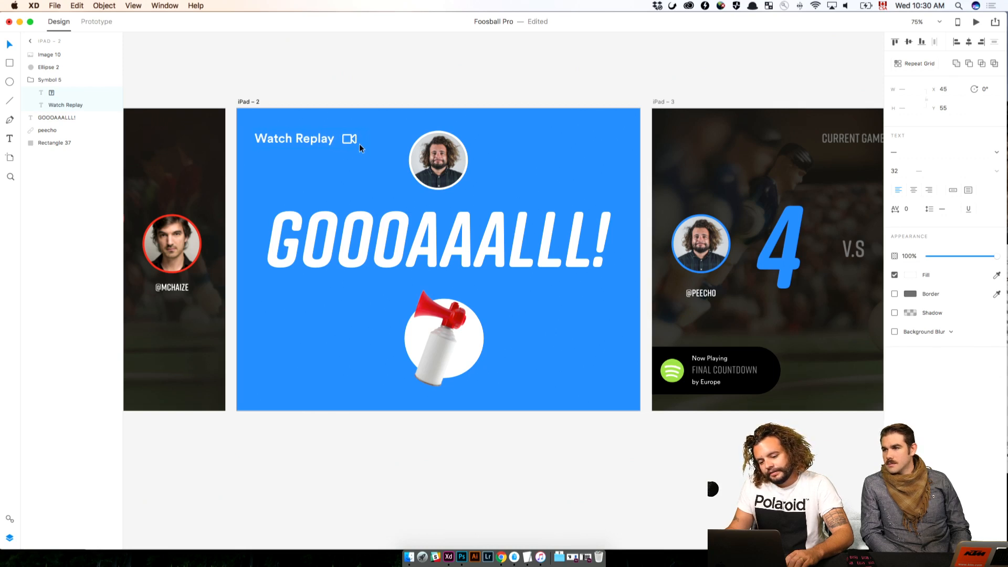
drag(359, 144, 362, 143)
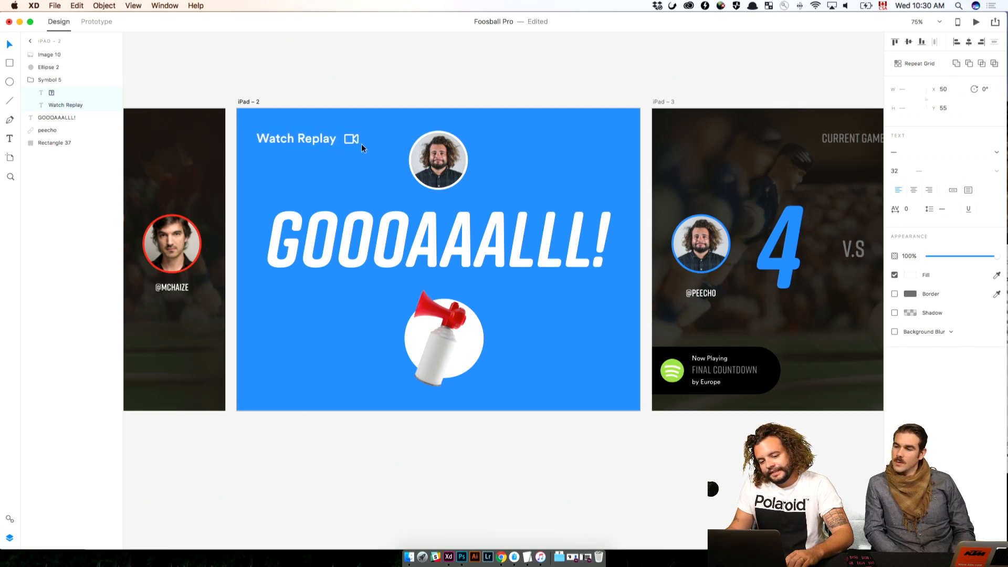
key(shift+Up)
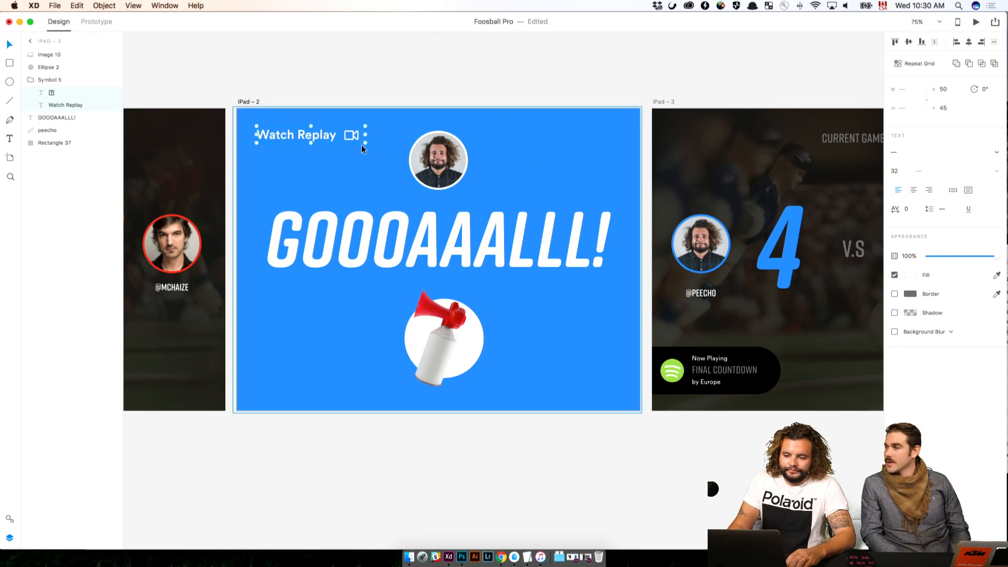
key(Up)
click(333, 84)
Duplicate the iPad – 2 artboard directly below itself, leaving a 60 px gap between the two
drag(335, 83, 424, 73)
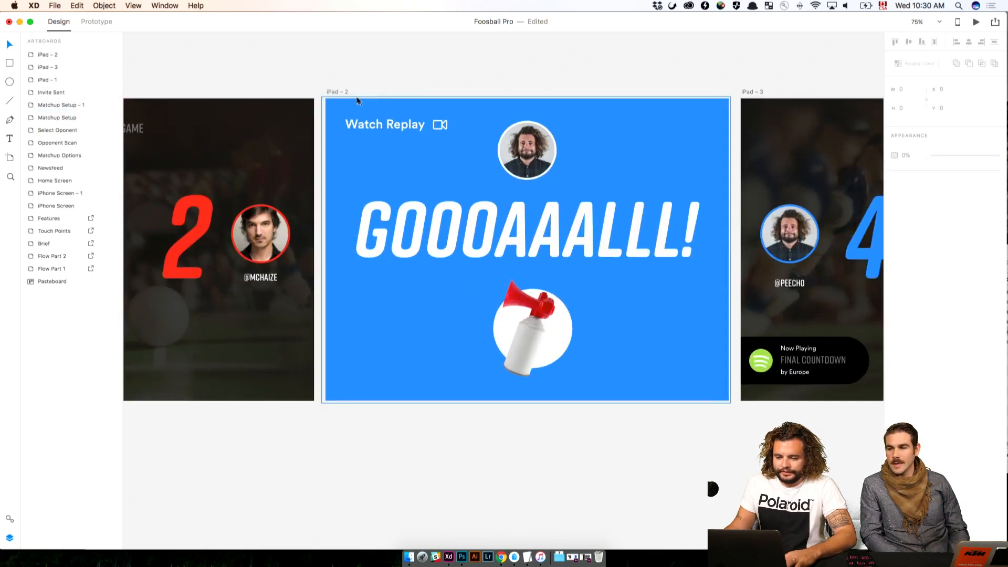
click(334, 91)
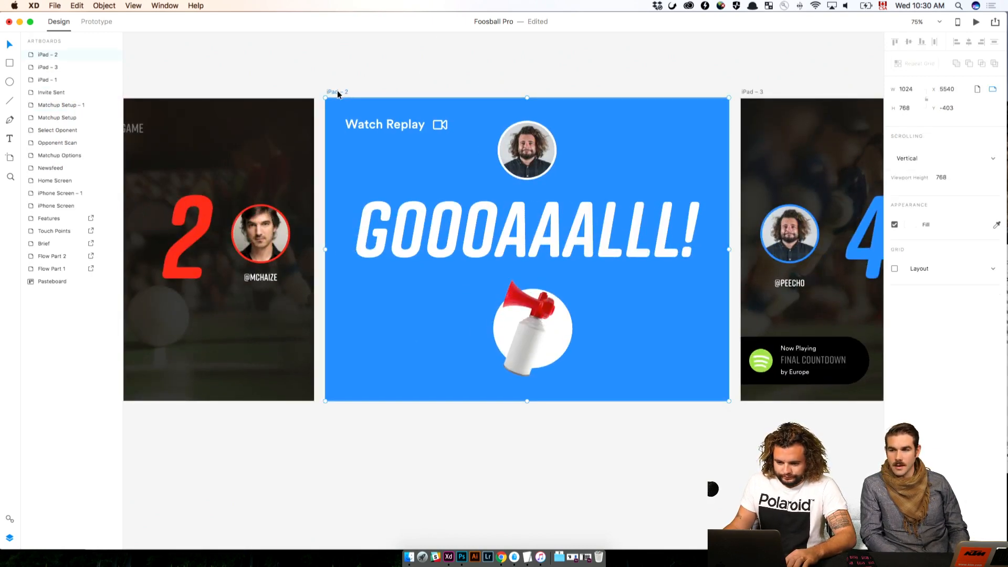
drag(338, 91, 390, 395)
key(shift+Down)
key(shift+Down)
key(shift+Down)
key(shift+Down)
key(shift+Down)
key(shift+Down)
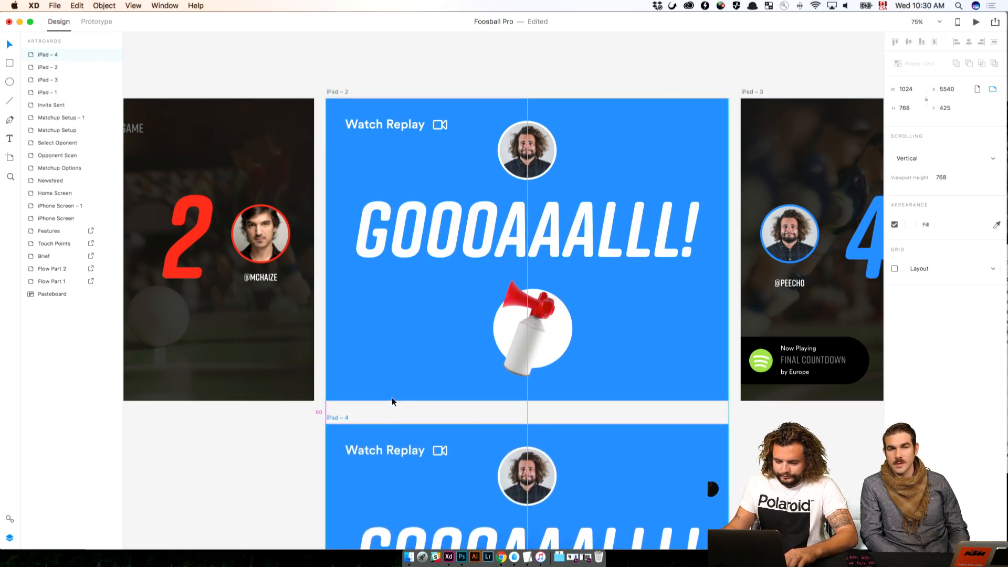
Examine the hand-drawn app flow sketches and the Features list on the planning artboards
click(457, 411)
drag(459, 405, 456, 247)
click(546, 336)
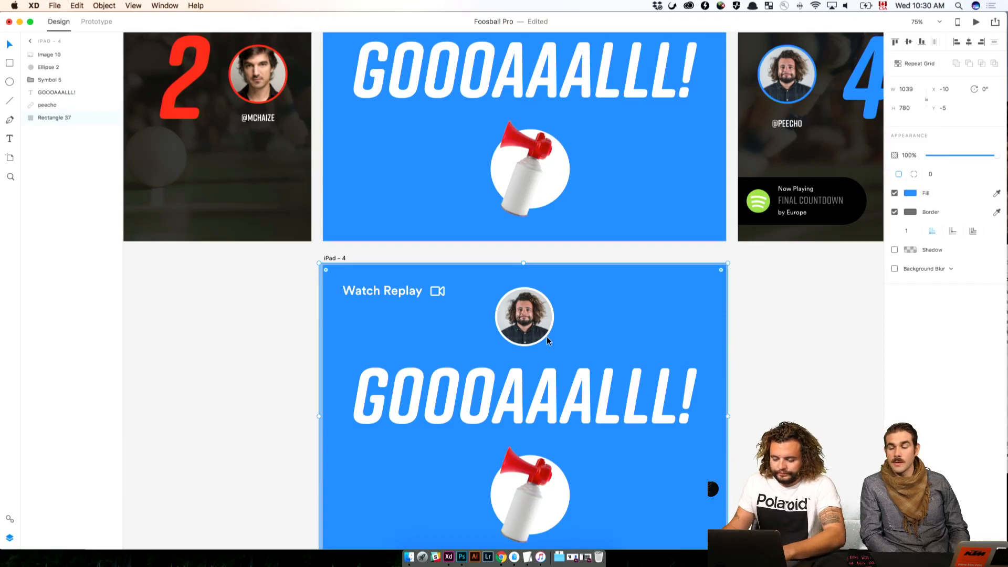
key(super+minus)
key(super+minus)
click(395, 214)
drag(352, 163, 830, 225)
drag(326, 263, 582, 358)
key(super+plus)
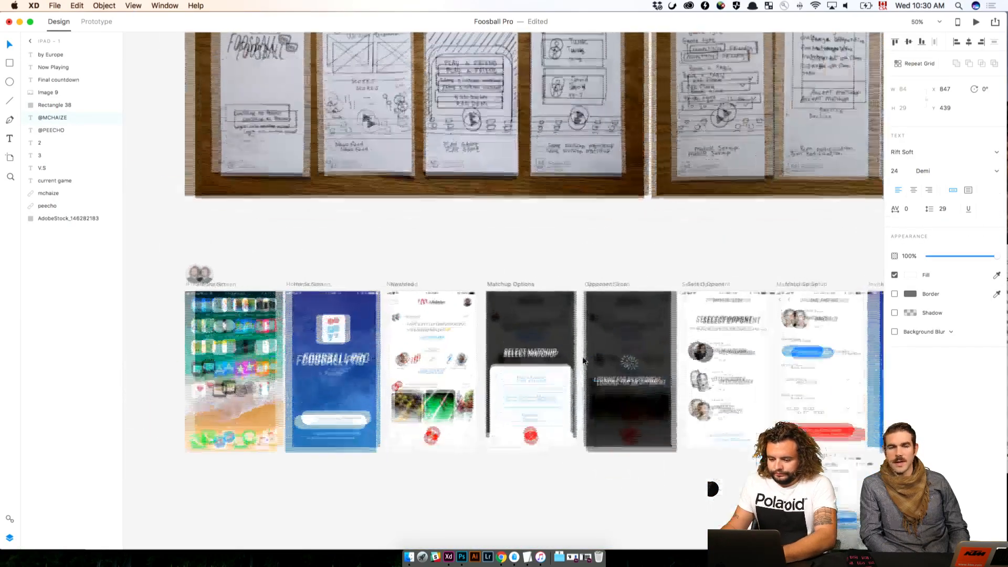
click(404, 238)
scroll(601, 296, up, 10)
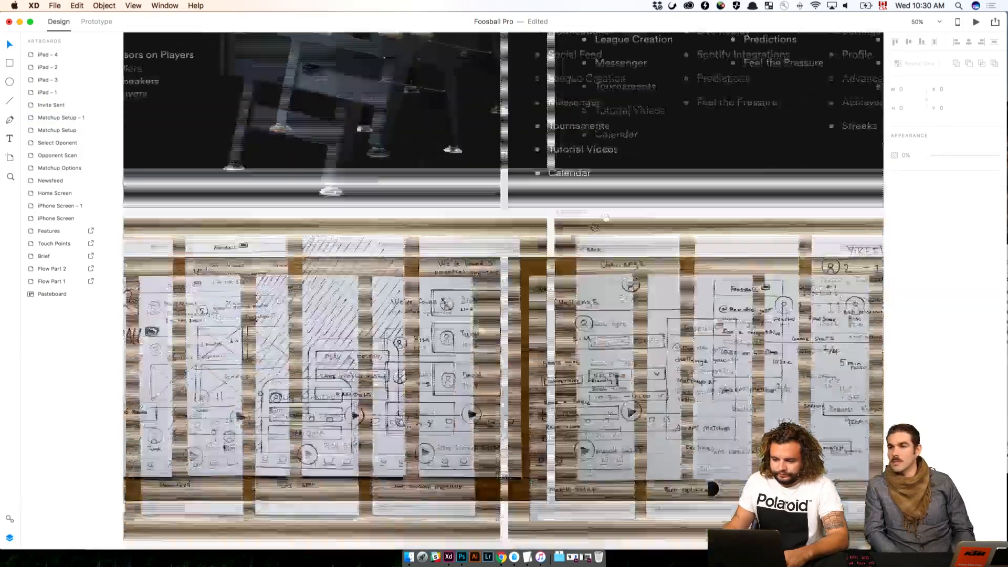
drag(595, 228, 323, 337)
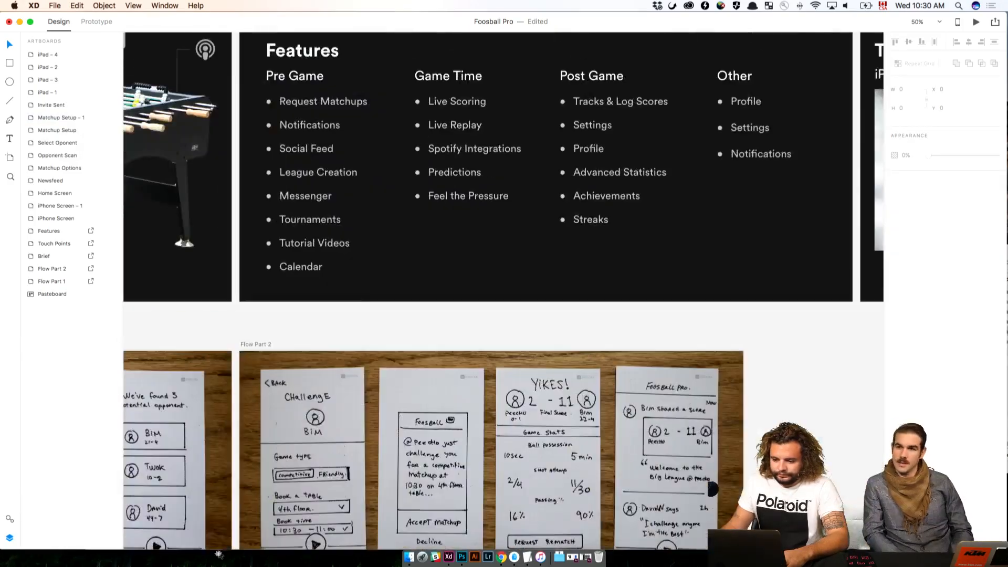
Look over the Features and Touch Points artboards and the app flow sketches, ending at the iPad screens
drag(623, 298, 283, 335)
mouse_move(578, 289)
mouse_down()
mouse_move(325, 312)
mouse_move(371, 317)
mouse_up()
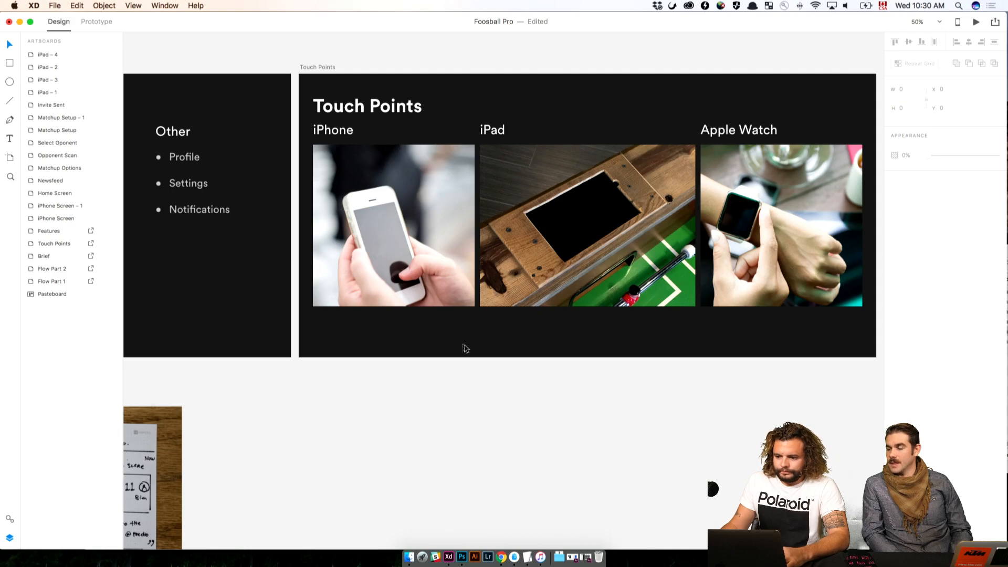
scroll(464, 348, down, 15)
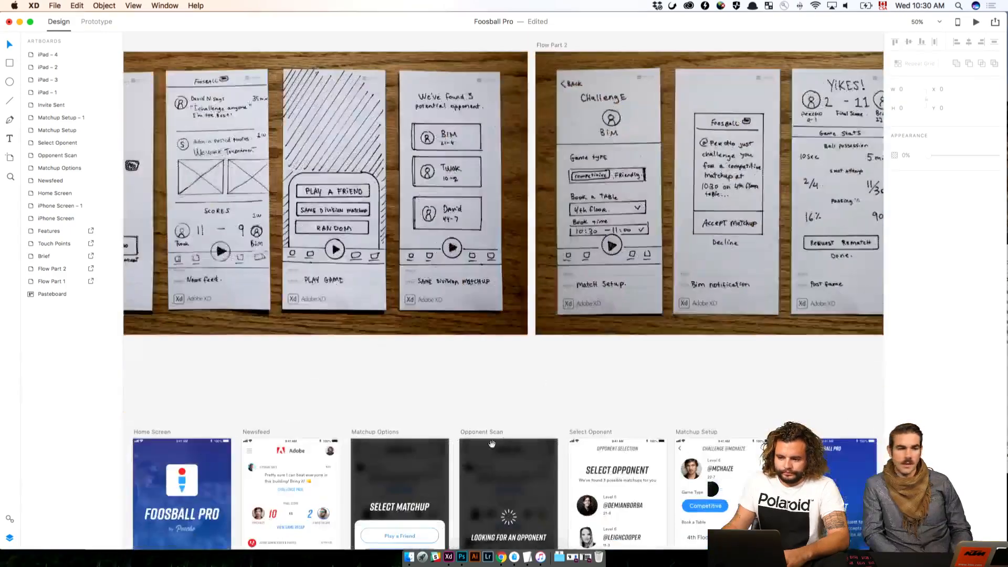
scroll(492, 444, down, 10)
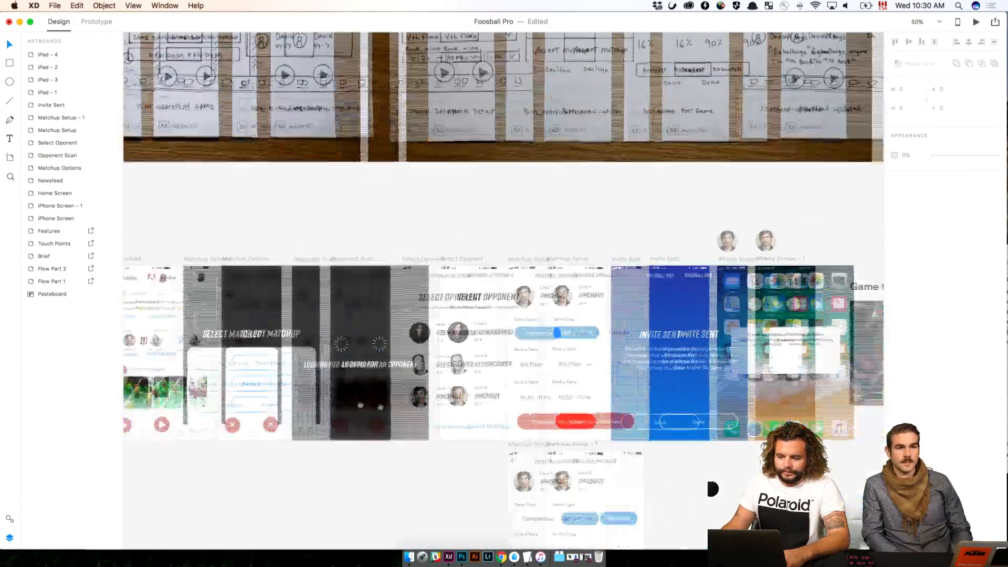
scroll(370, 404, right, 15)
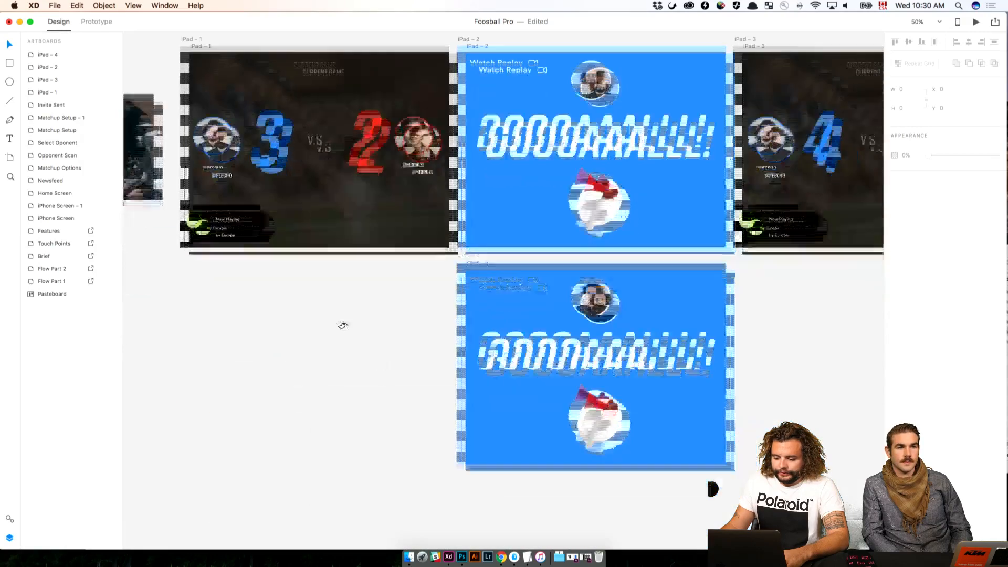
Delete the player portrait, the GOOOAAALLL! text, the air horn image and the white circle from iPad – 4
scroll(560, 330, up, 2)
click(618, 297)
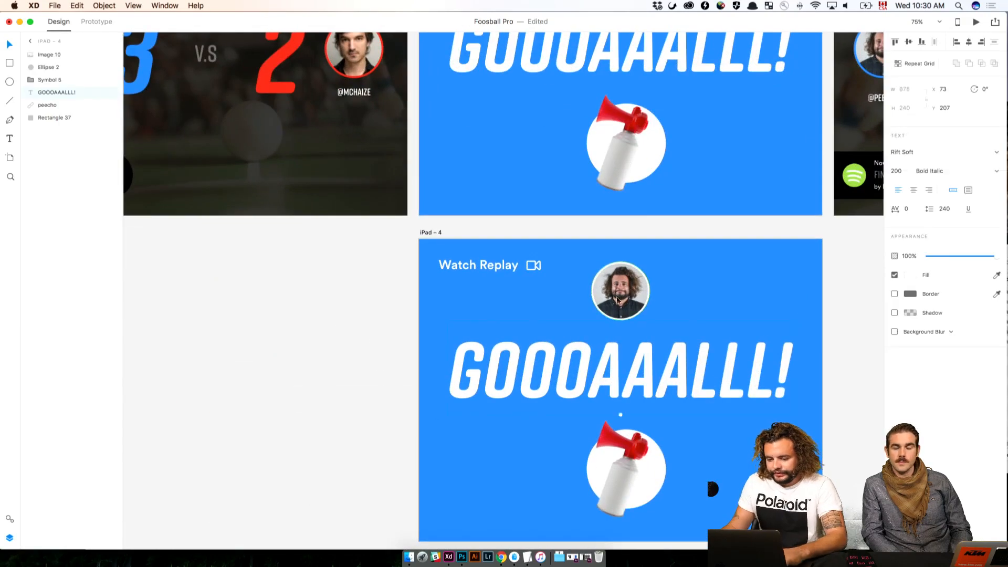
shift+click(622, 384)
shift+click(619, 455)
key(Delete)
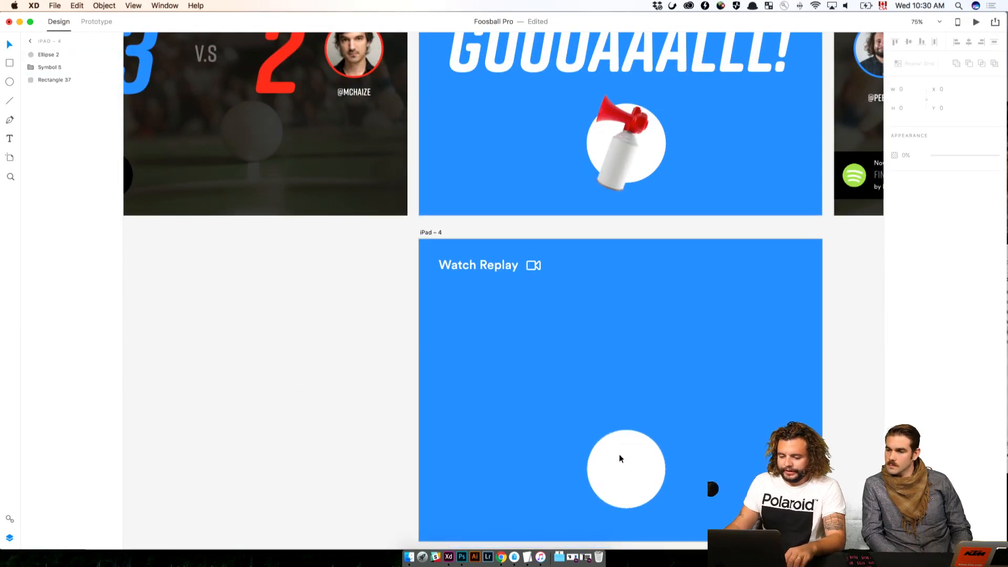
click(619, 455)
key(Delete)
click(619, 454)
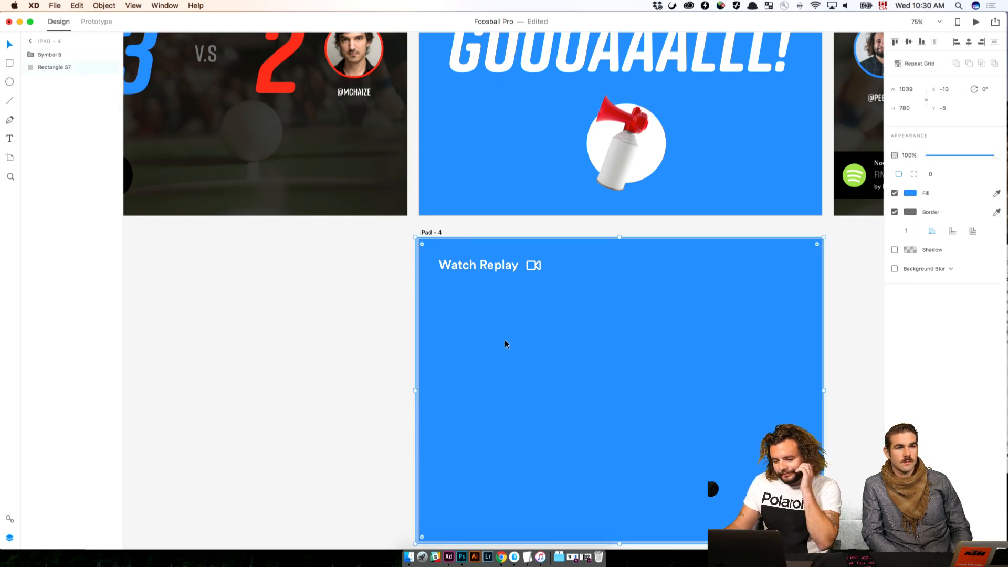
Change the Watch Replay text on iPad – 4 to "Close"
click(489, 261)
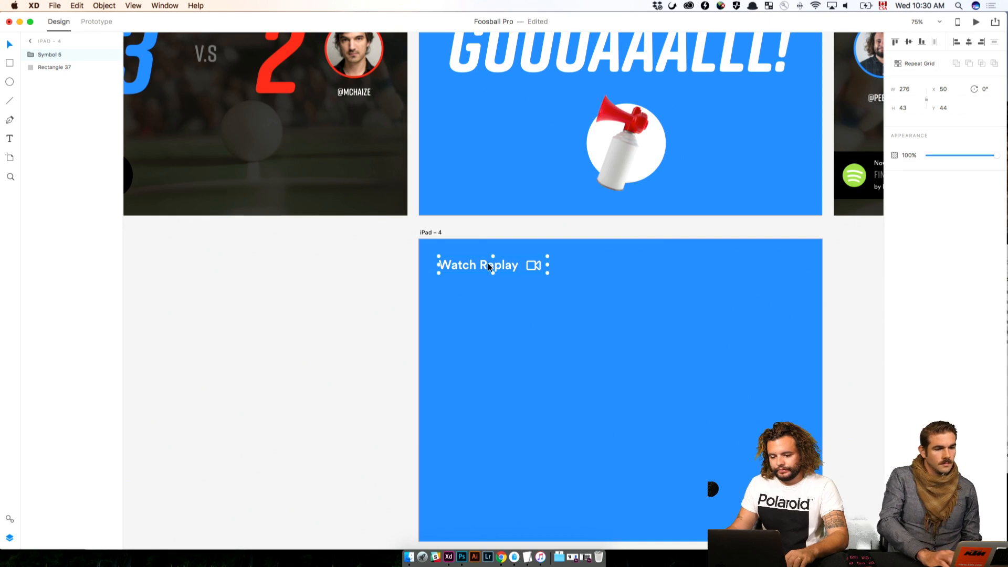
double_click(487, 264)
double_click(488, 264)
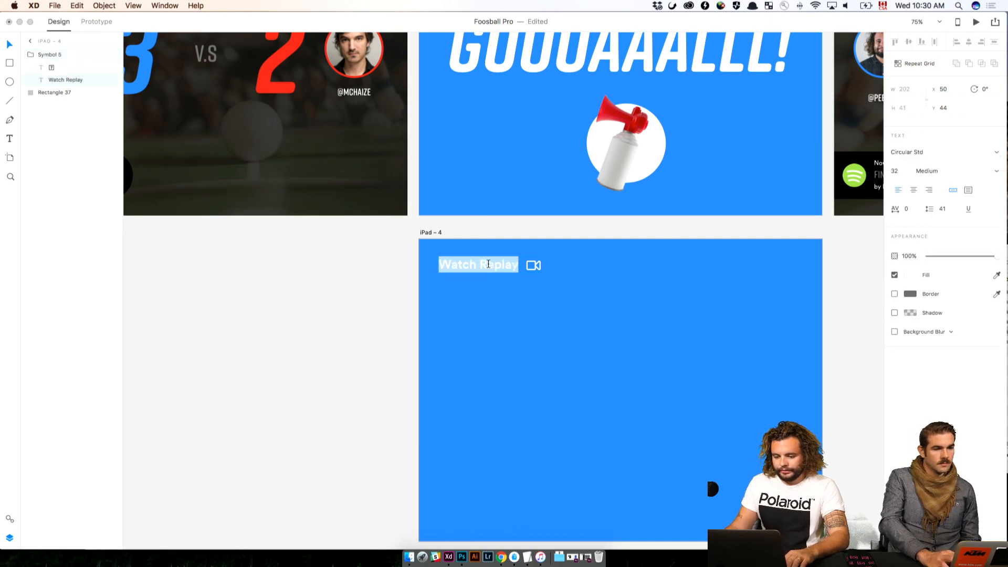
text(Close)
Move the Close text and the video icon together to the upper-right corner of iPad – 4, with the icon at about X 944, Y 51
click(538, 261)
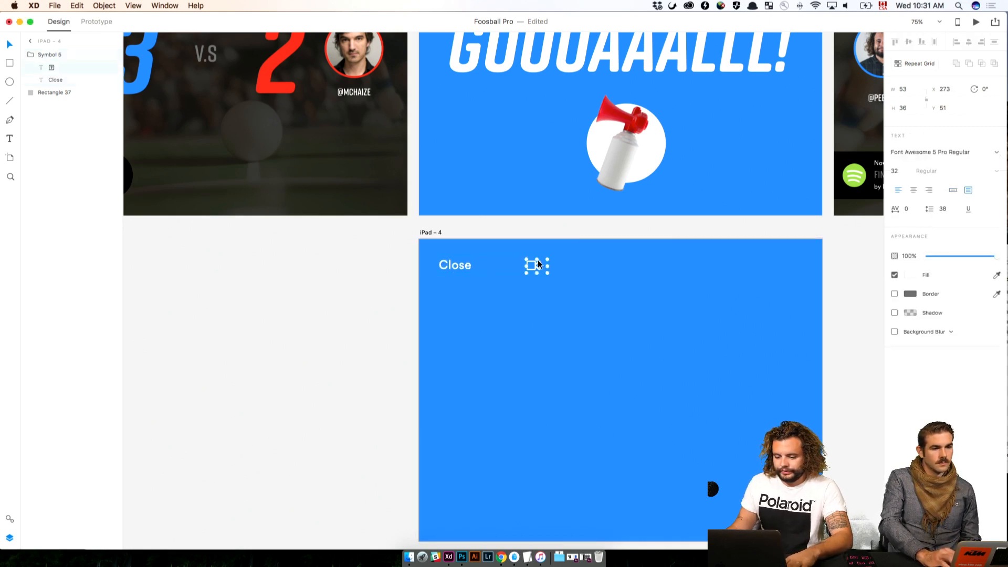
click(443, 260)
drag(442, 259, 806, 265)
shift+click(535, 264)
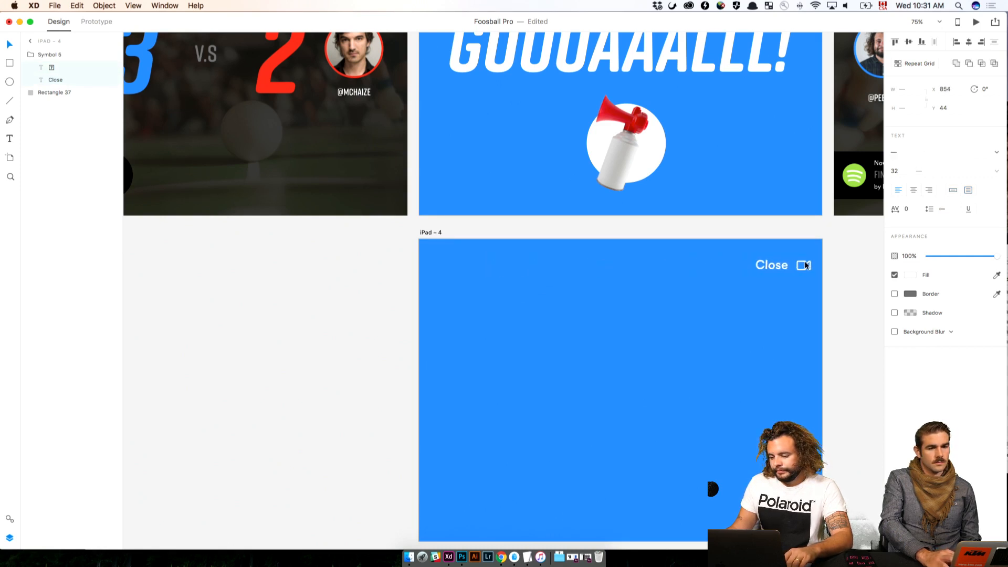
click(873, 278)
Switch to Chrome and search the Font Awesome cheatsheet for "close" to find a regular-style close icon
key(super+Tab)
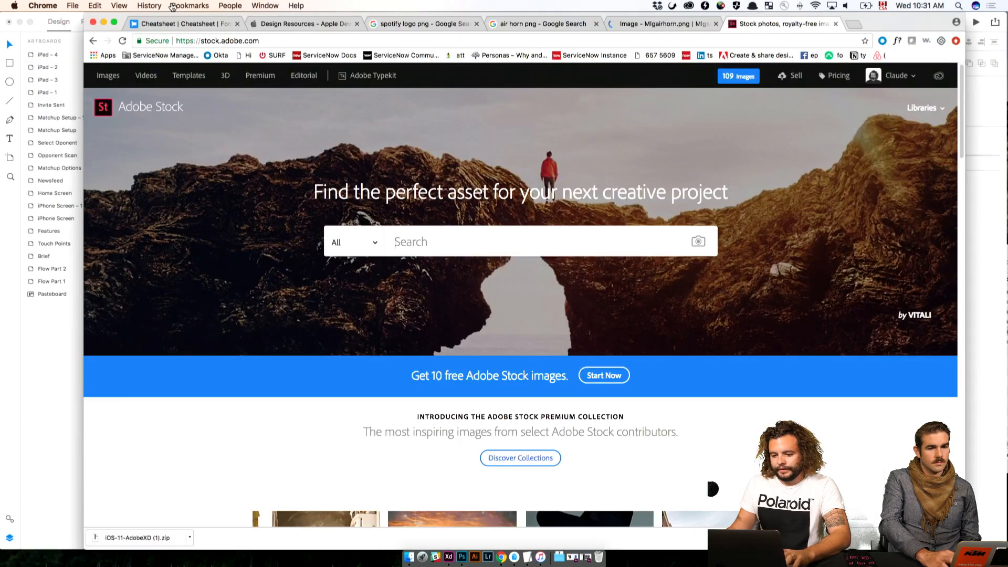
click(217, 22)
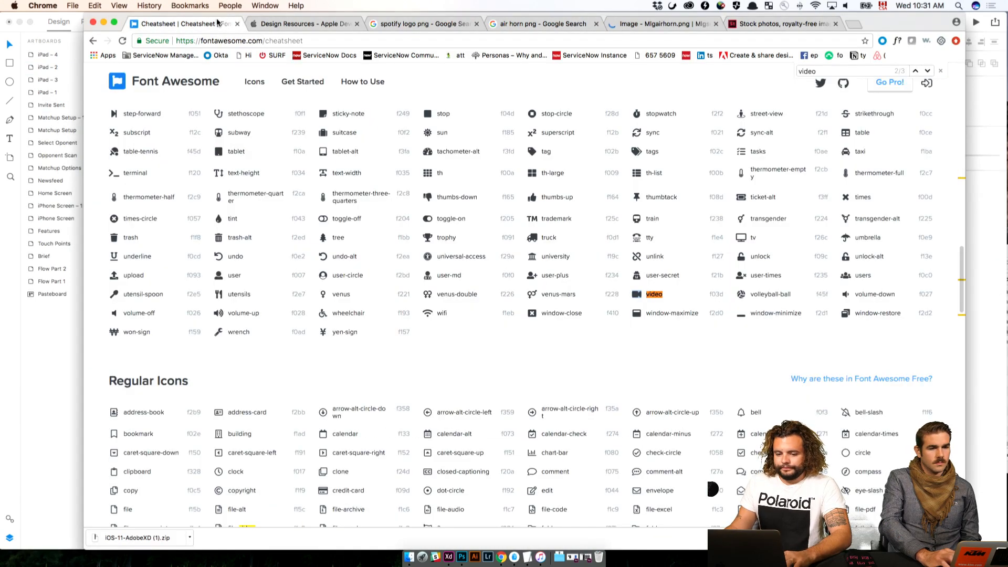
key(super+f)
text(close)
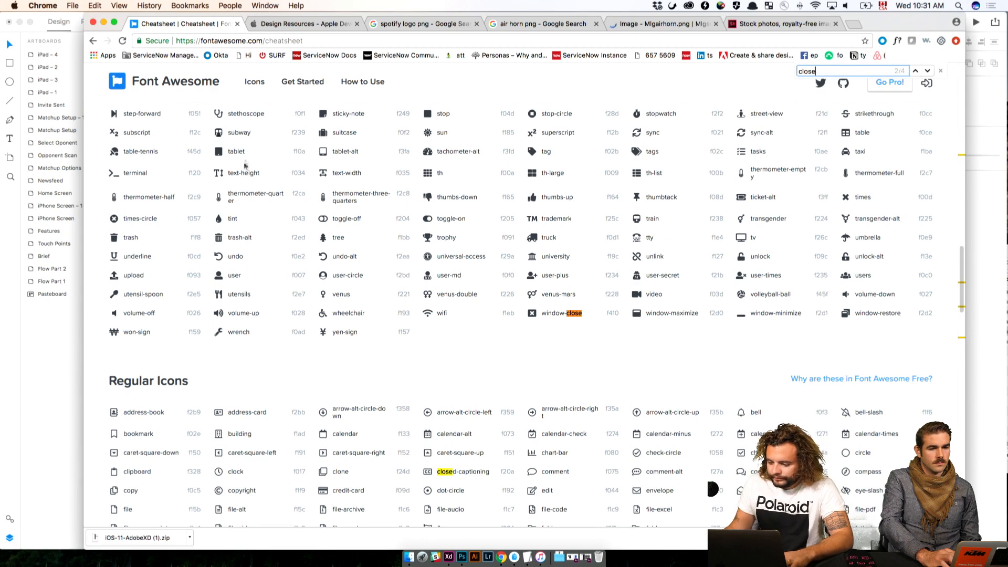
click(916, 70)
click(927, 71)
click(927, 71)
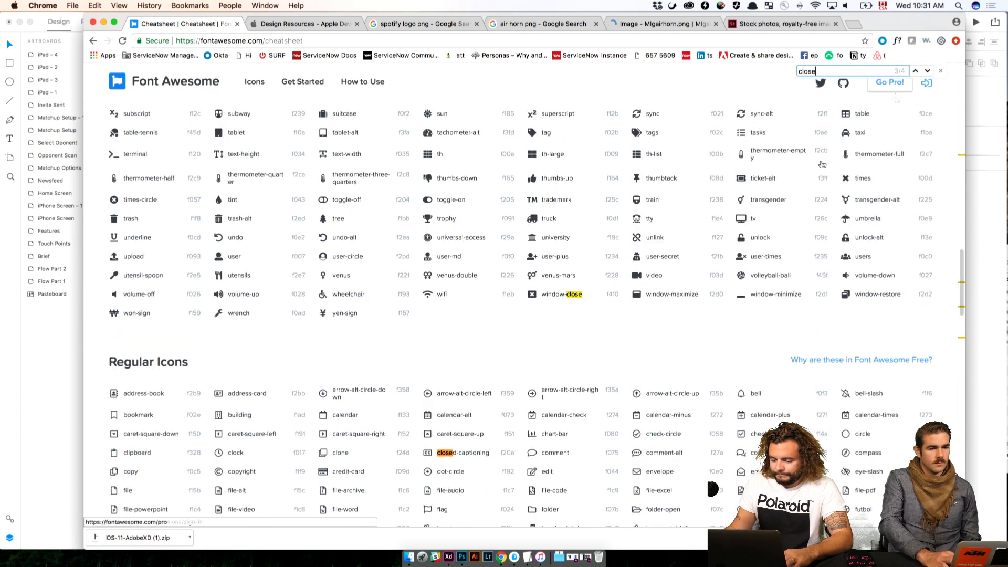
click(927, 71)
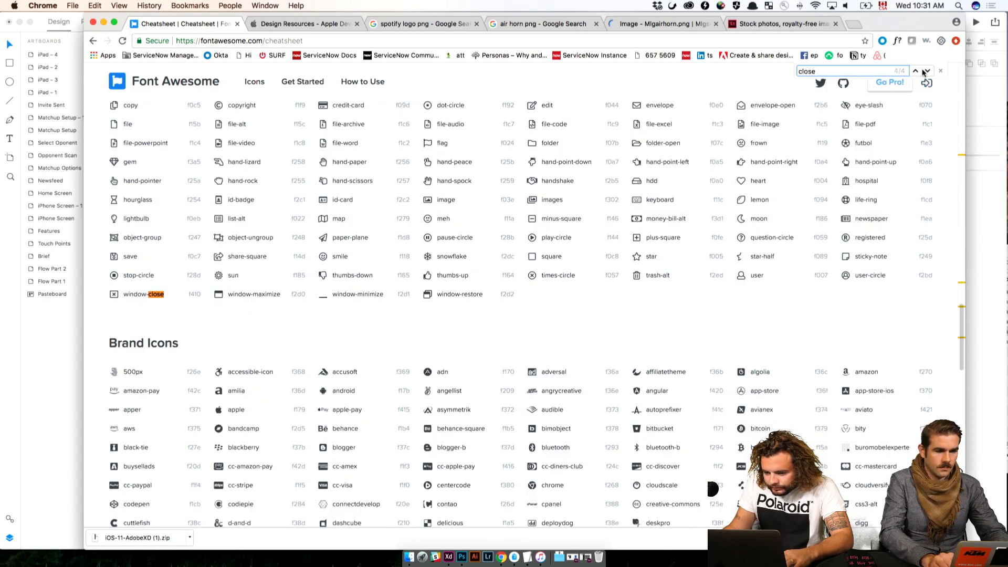
scroll(821, 275, down, 15)
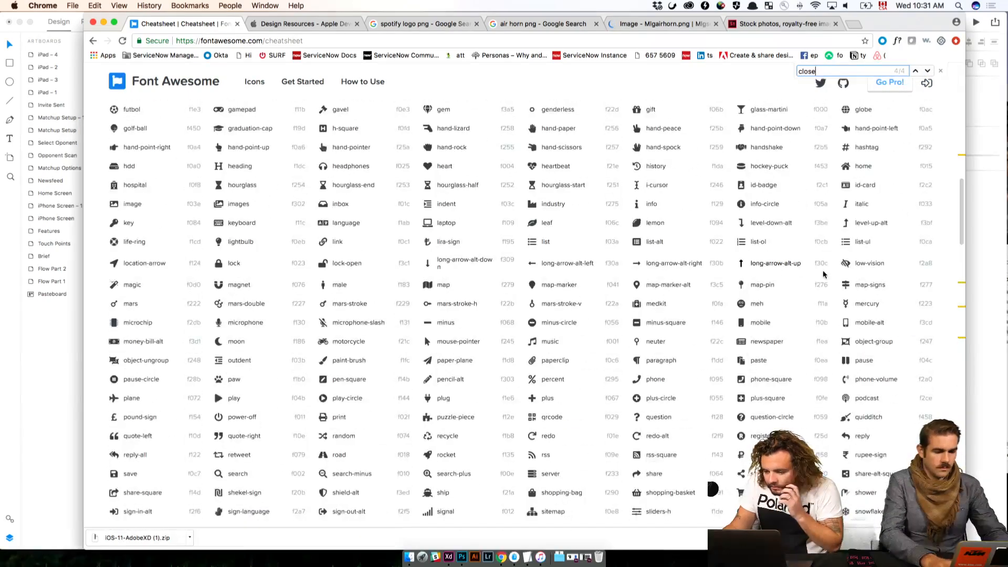
key(super+f)
text(close)
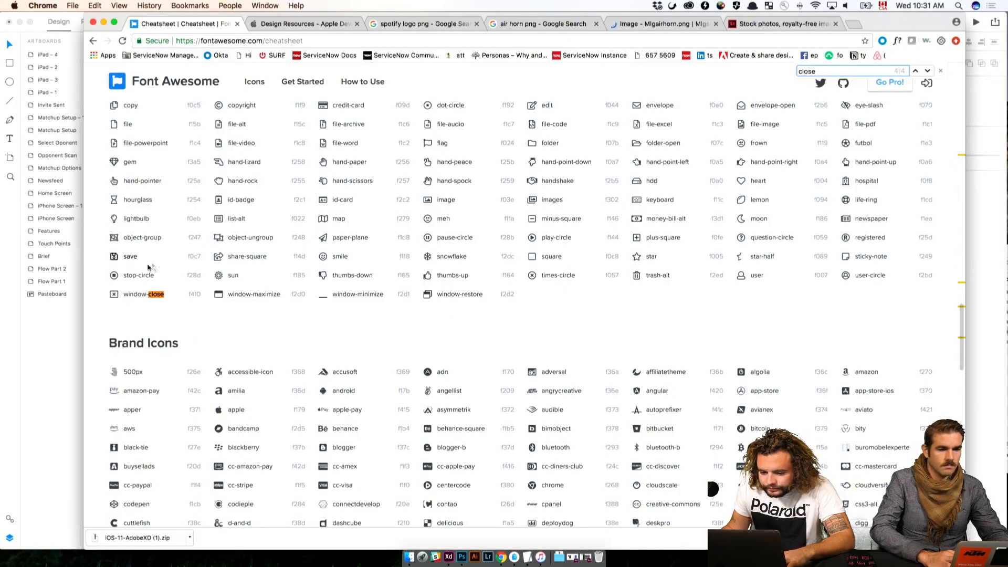
Copy the regular window-close icon and use it in Adobe XD to replace the video icon beside Close on iPad – 4
click(114, 295)
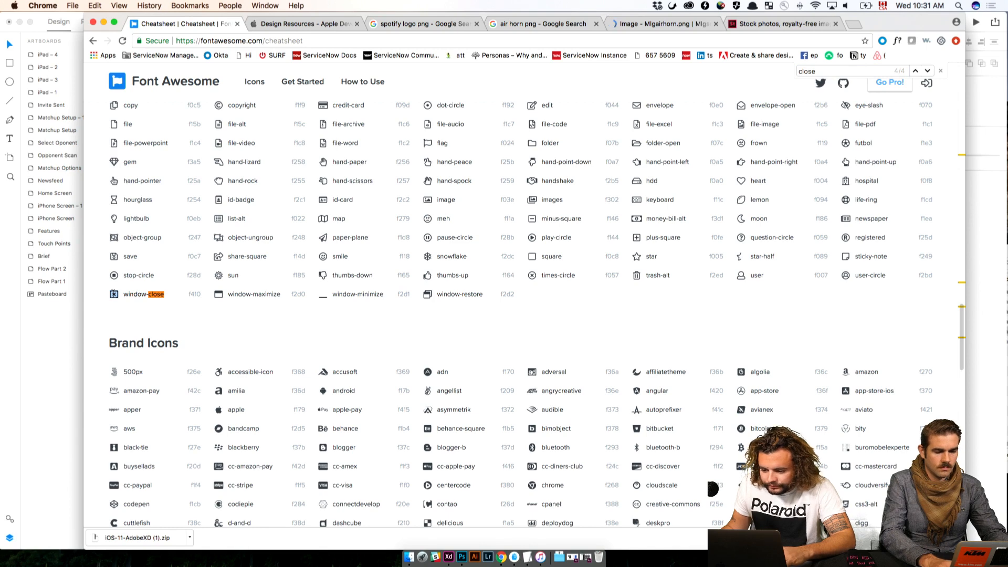
key(super+Tab)
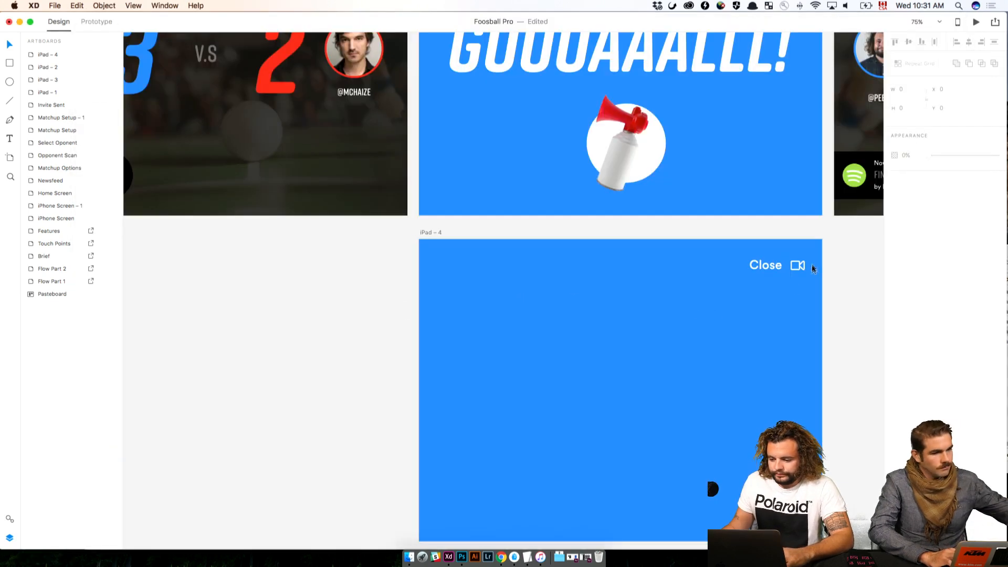
double_click(802, 261)
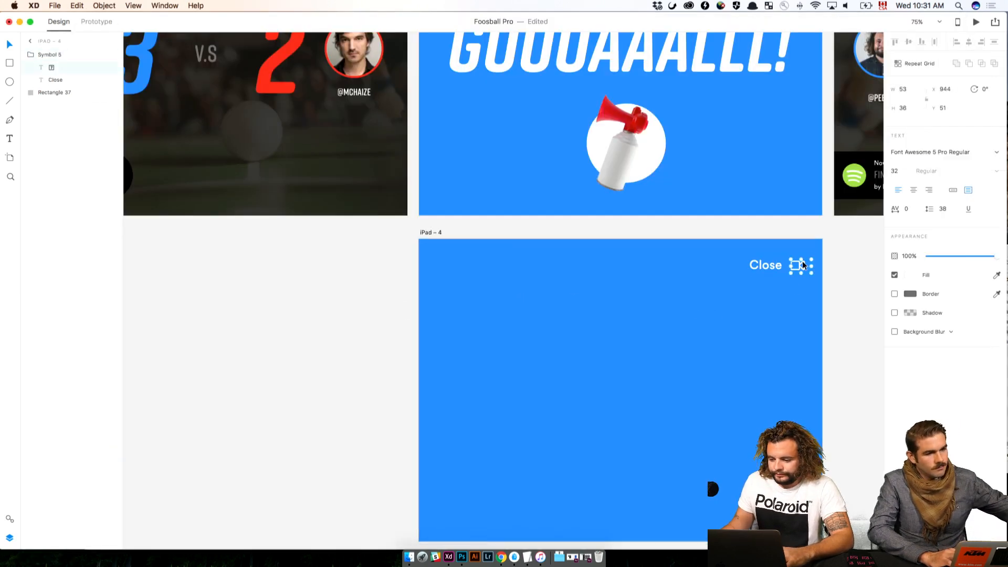
key(Escape)
key(Escape)
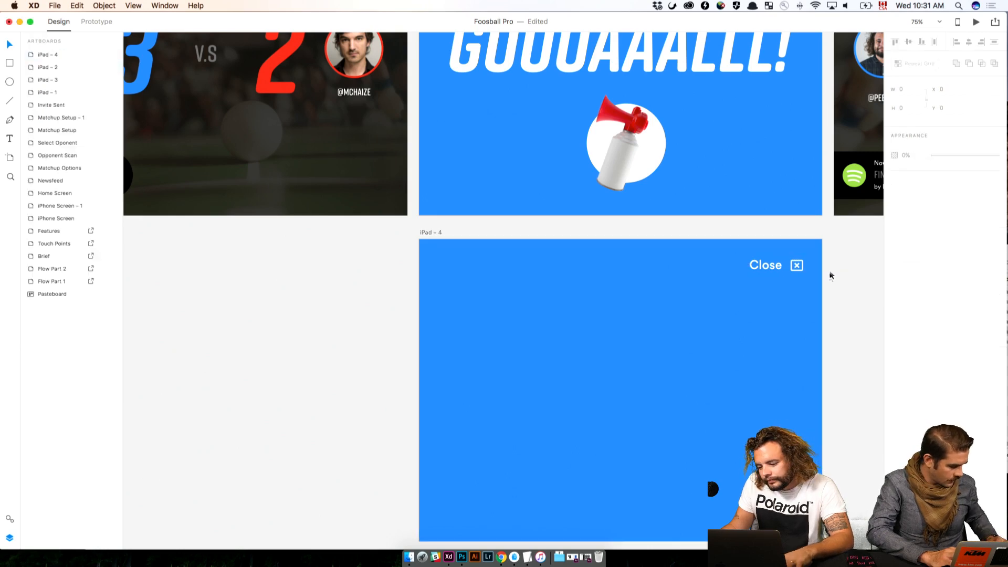
Switch to Chrome and search Google for "ipad png" and for "ipad png video" in a new tab
drag(830, 366, 645, 271)
click(641, 268)
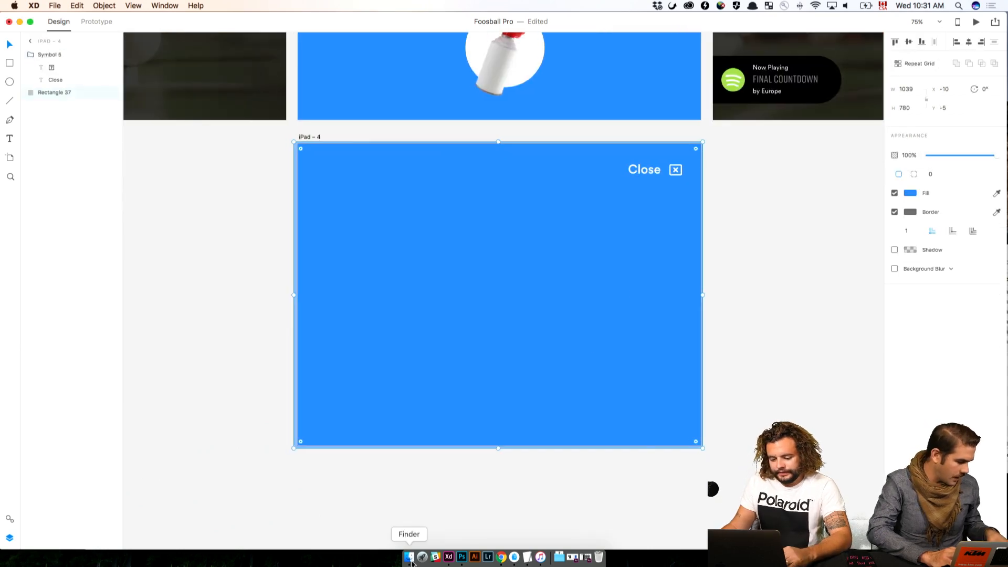
click(500, 557)
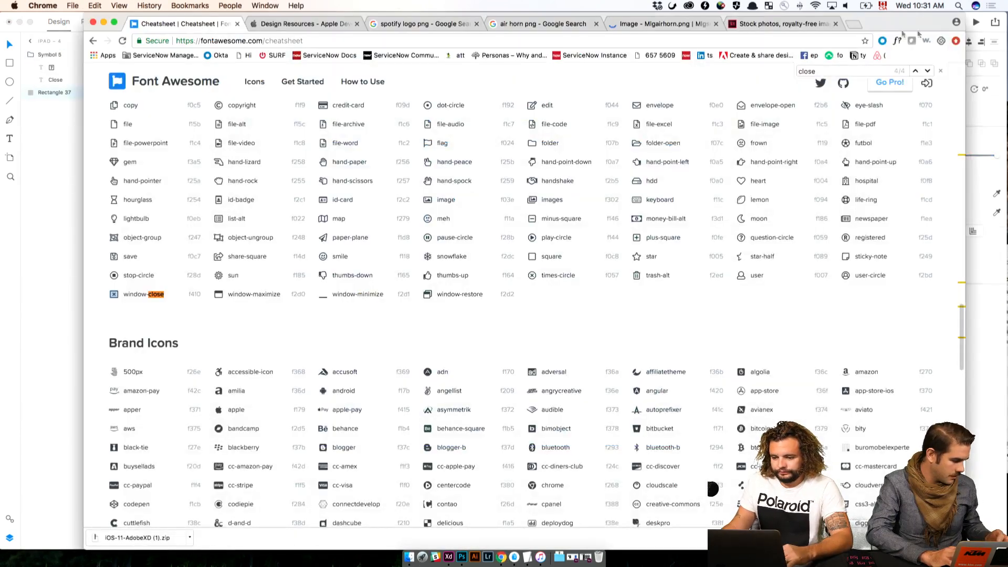
key(super+t)
text(idpad png)
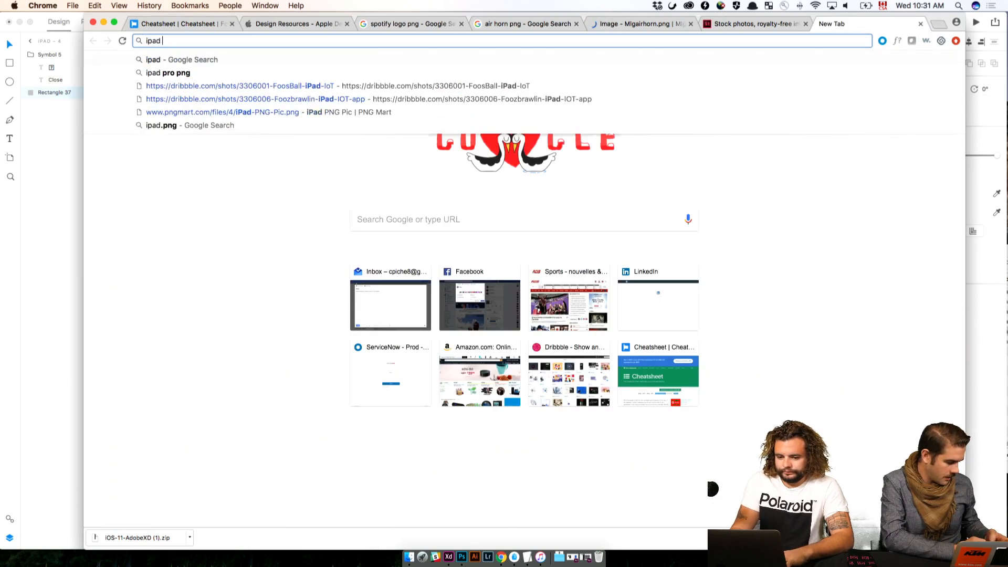
key(Return)
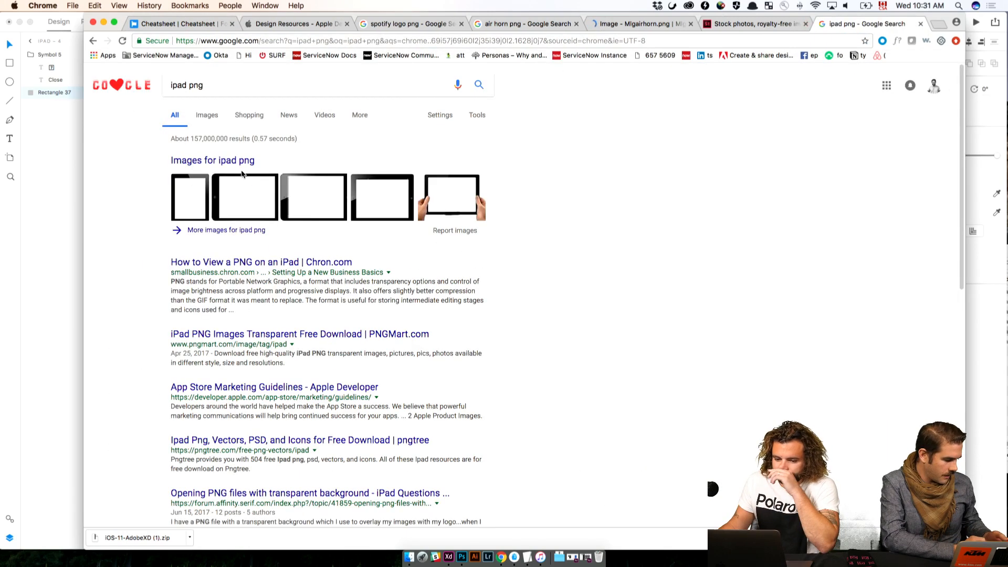
click(233, 86)
text(video)
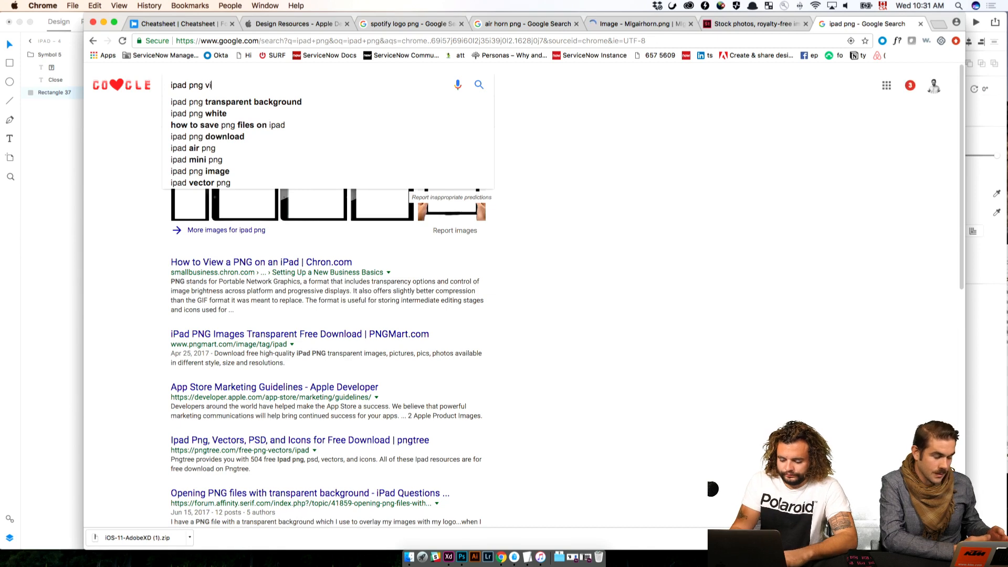
key(Return)
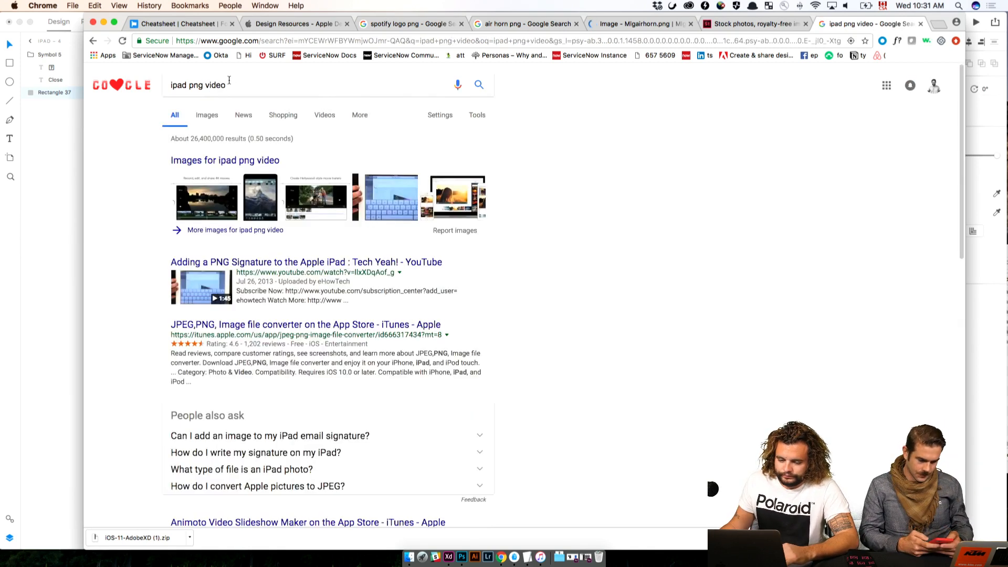
Search Google Images for "ipad video ui" and browse the results for video player interface references
click(229, 80)
key(super+a)
text(ipad v)
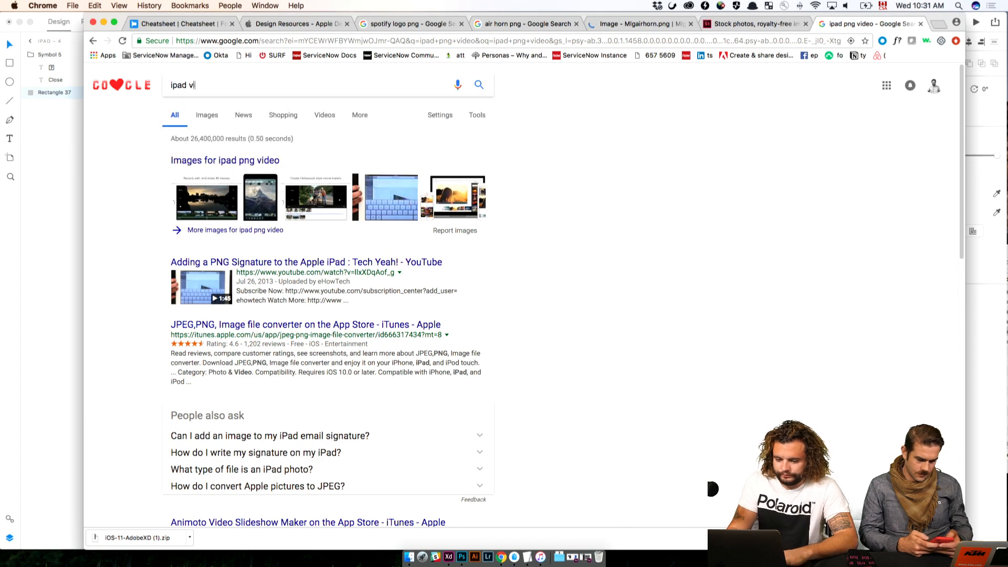
text(ideo ui)
key(Return)
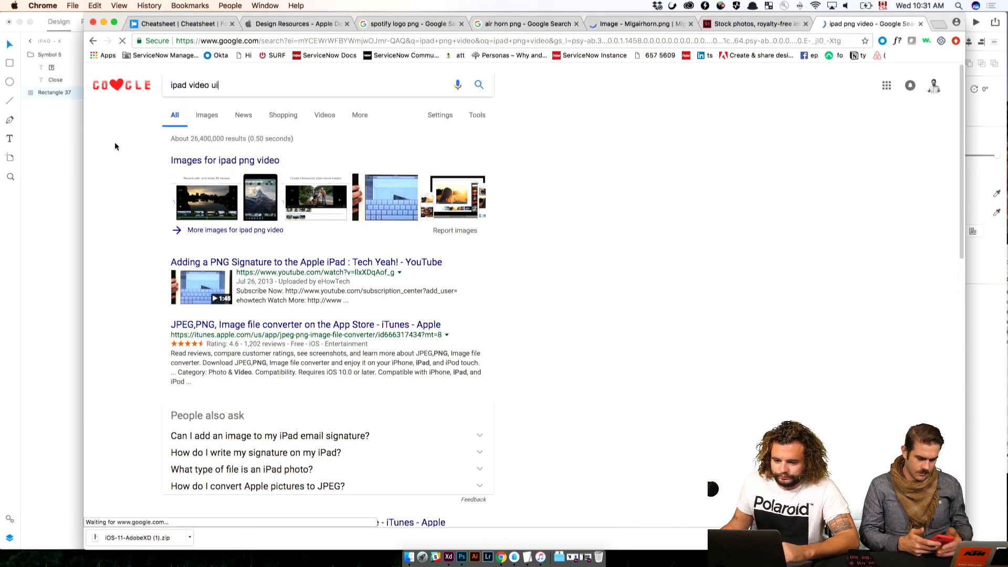
click(217, 116)
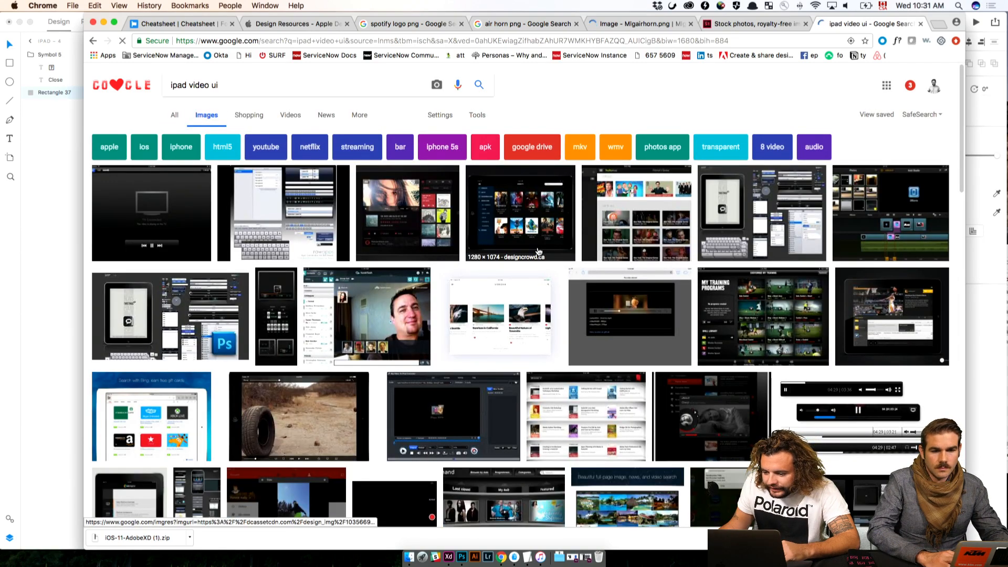
scroll(538, 252, down, 3)
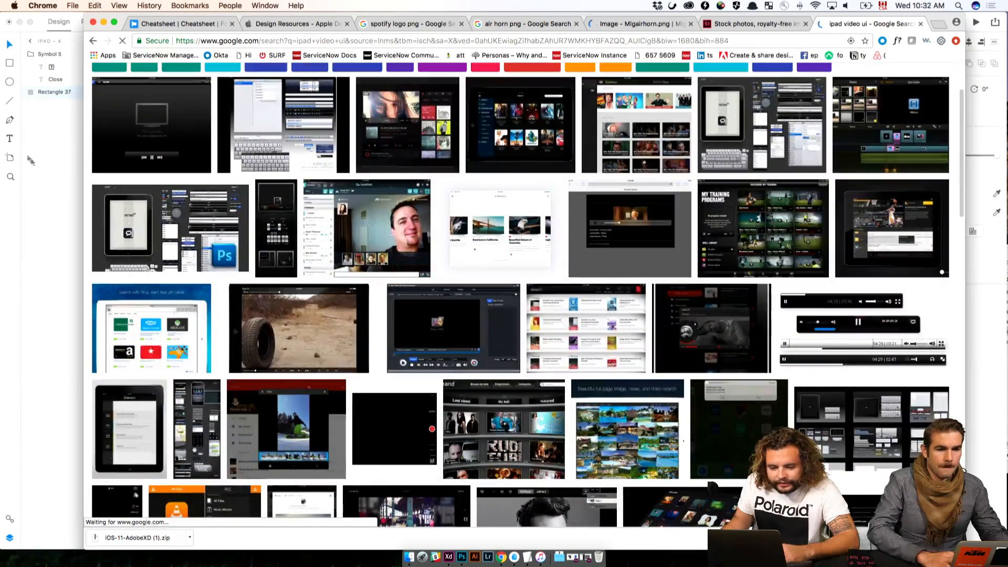
Switch back to Adobe XD and draw a rectangle about 1040 by 160 px across the top edge of iPad – 4
click(31, 160)
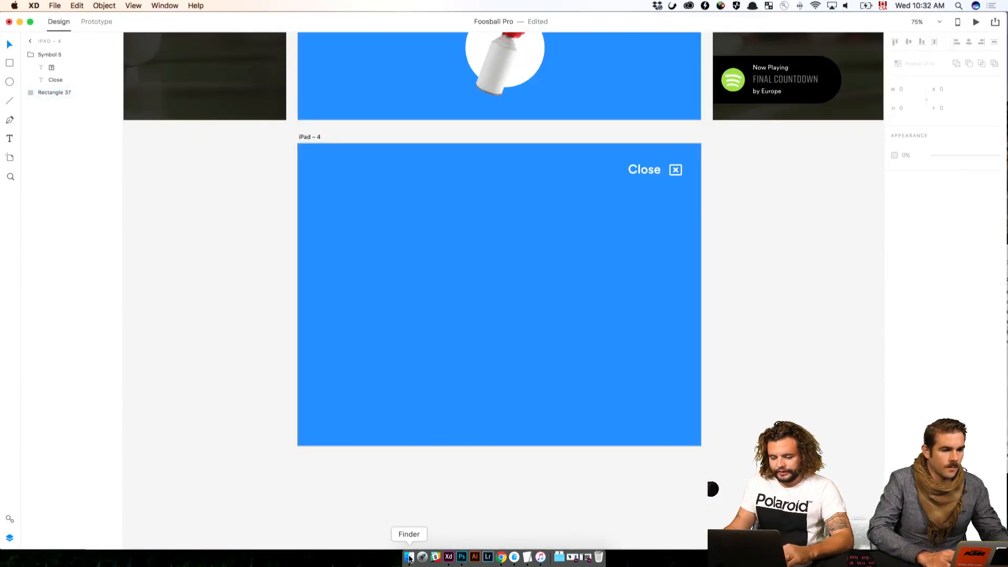
click(9, 63)
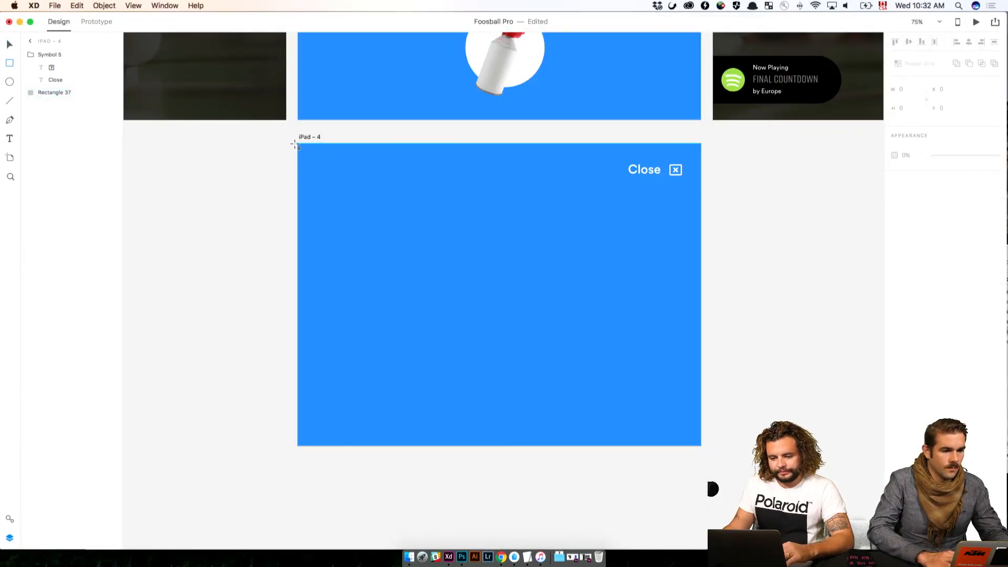
mouse_move(296, 145)
mouse_down()
mouse_move(753, 234)
mouse_move(703, 206)
mouse_up()
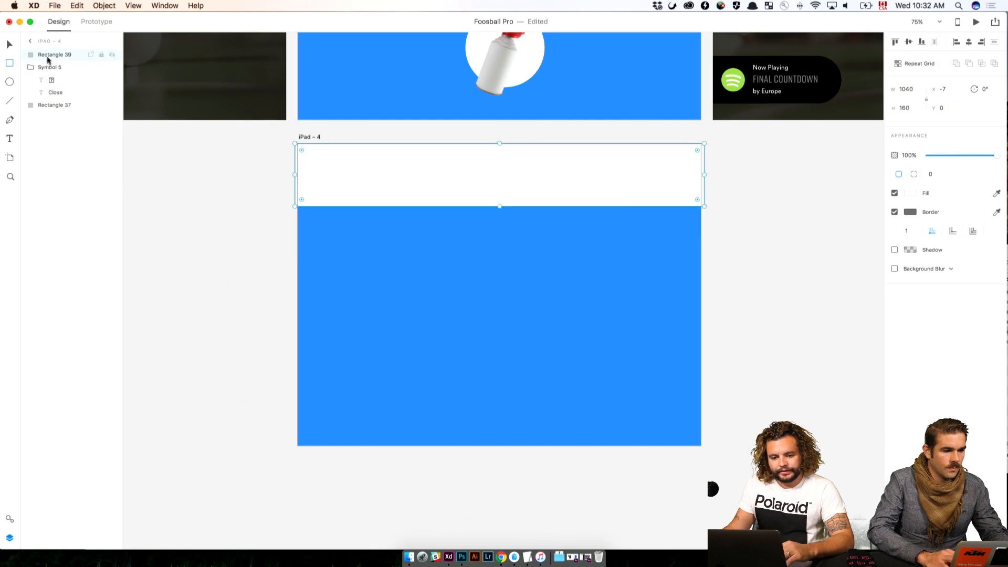
Move the new rectangle behind the Close label inside the Symbol 5 group and fill it with the saved dark swatch
drag(48, 61, 46, 89)
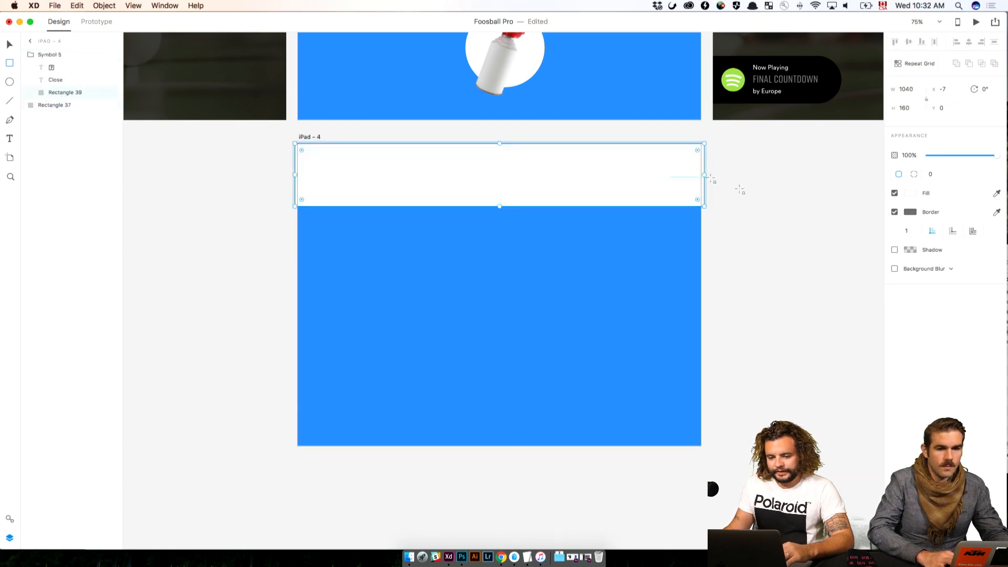
click(911, 193)
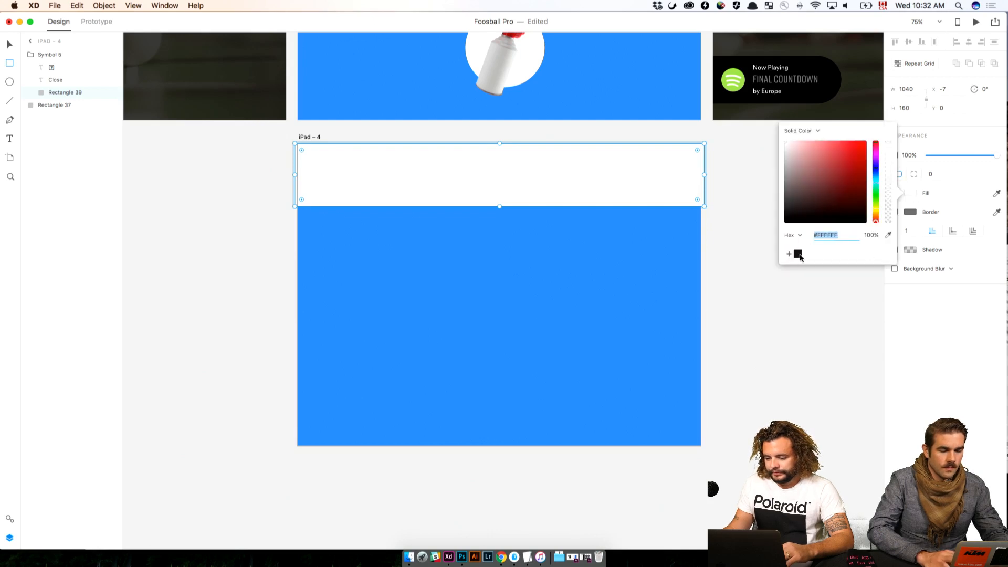
click(798, 254)
key(Escape)
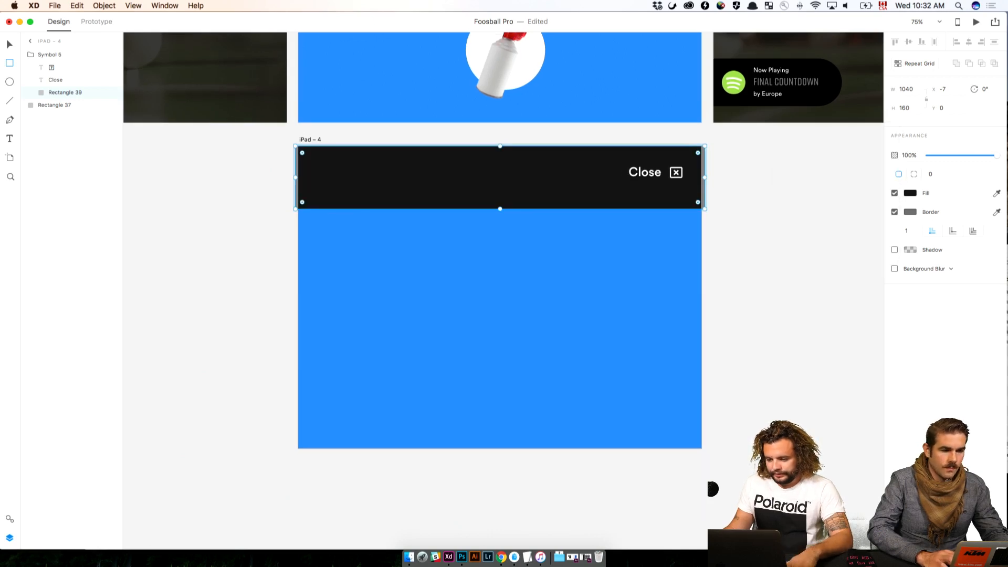
key(v)
click(822, 305)
drag(515, 178, 516, 181)
Duplicate the dark top bar and place the copy along the bottom edge of iPad – 4 at Y 608
click(60, 93)
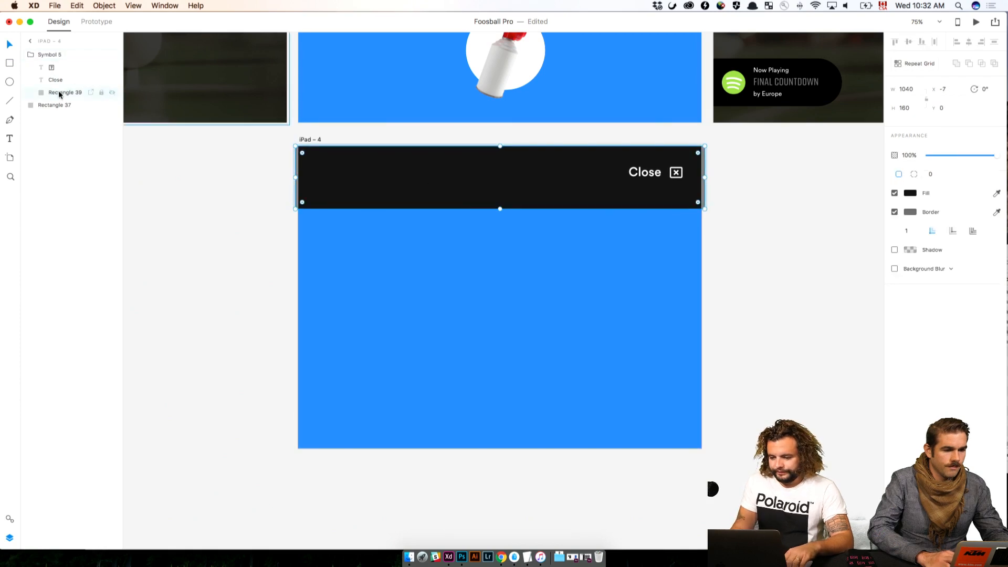
key(super+d)
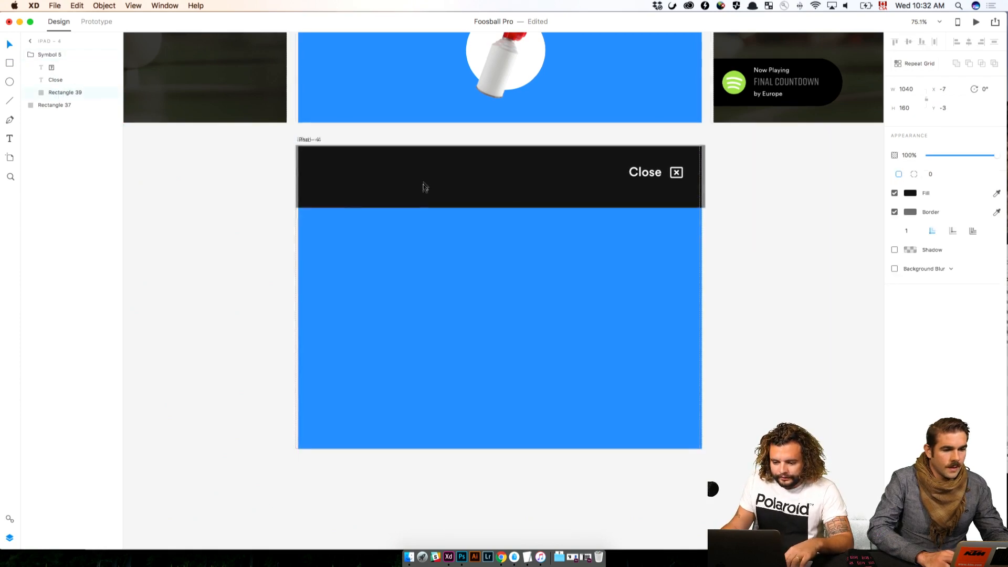
drag(423, 187, 421, 433)
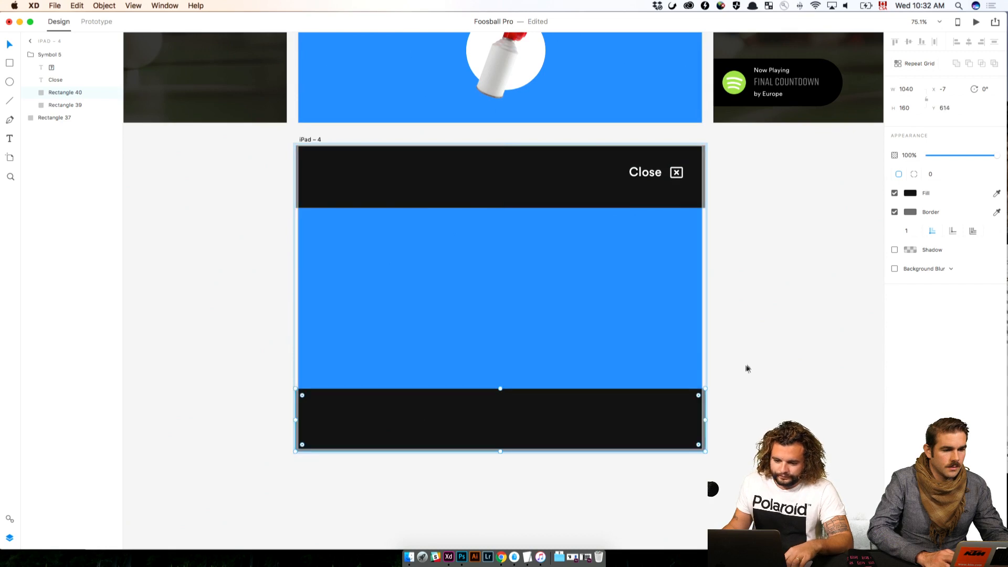
scroll(619, 282, down, 1)
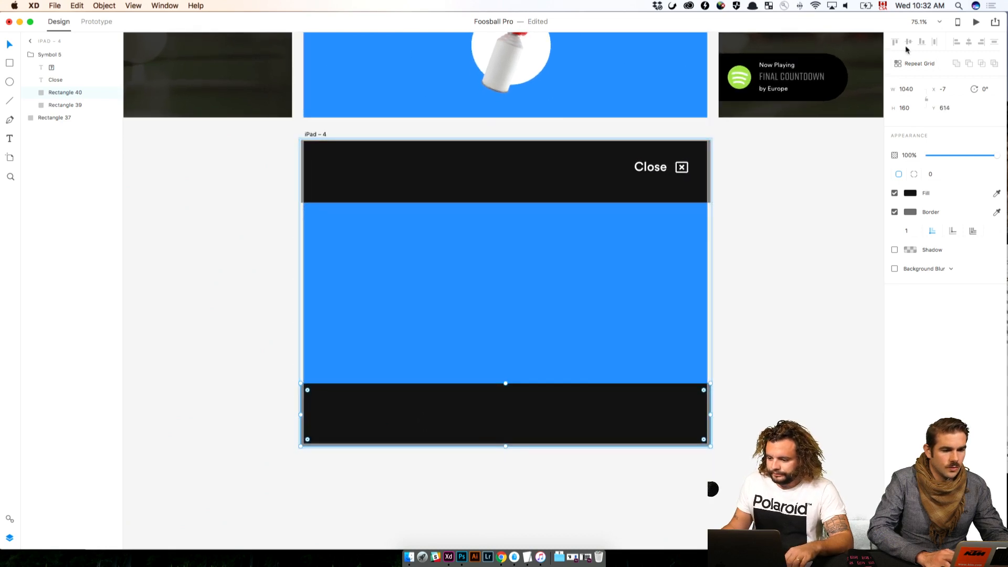
click(849, 159)
click(565, 389)
scroll(546, 383, down, 1)
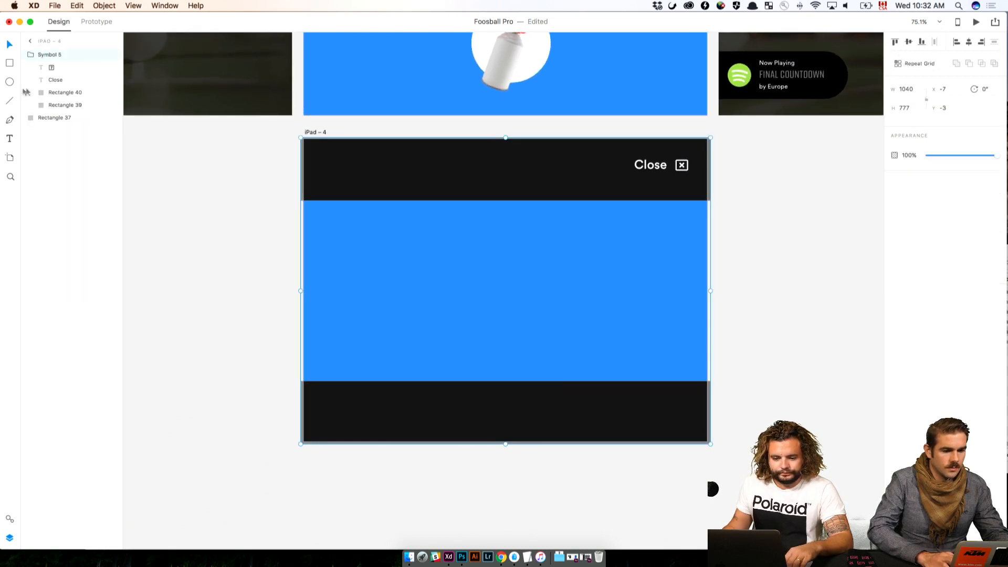
click(53, 93)
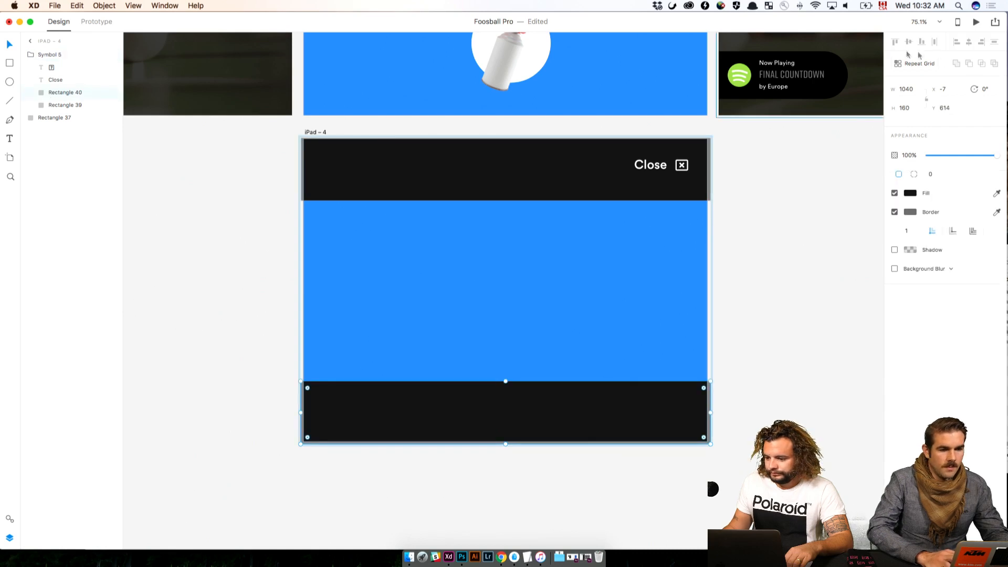
drag(637, 423, 634, 420)
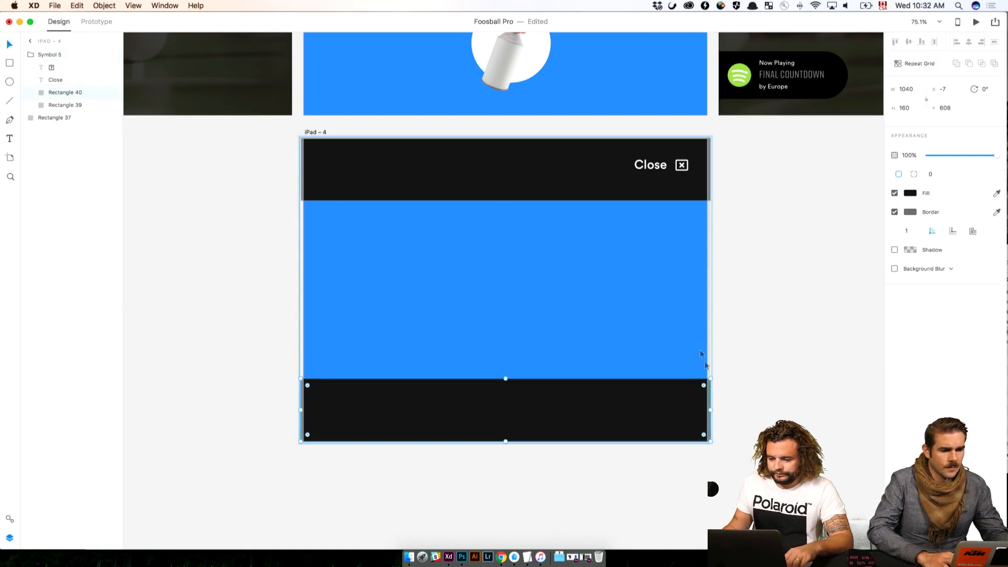
Switch to Finder, preview the stock images in the Photos folder and place AdobeStock_54122328.jpeg onto the blue background rectangle of iPad – 4
click(608, 196)
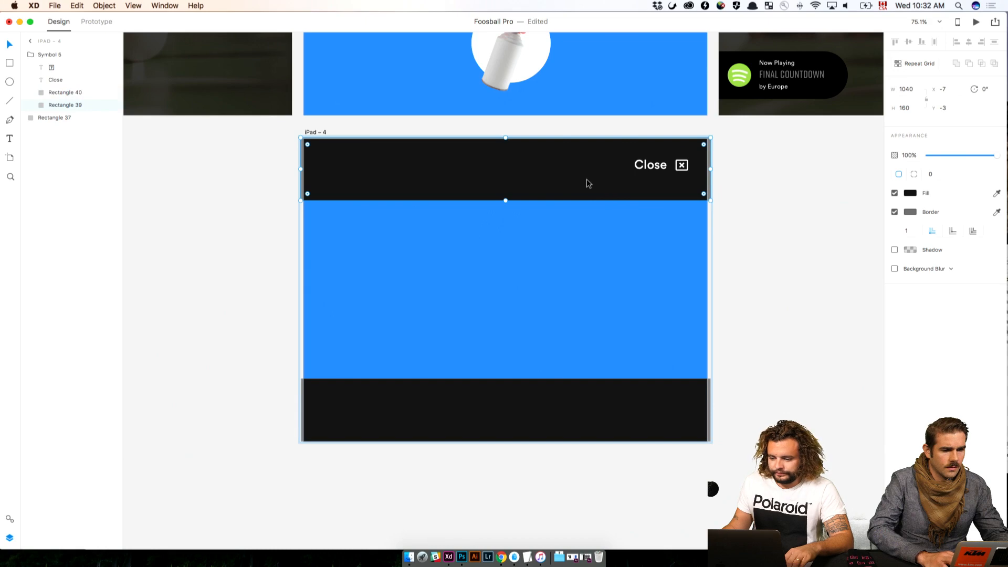
click(610, 332)
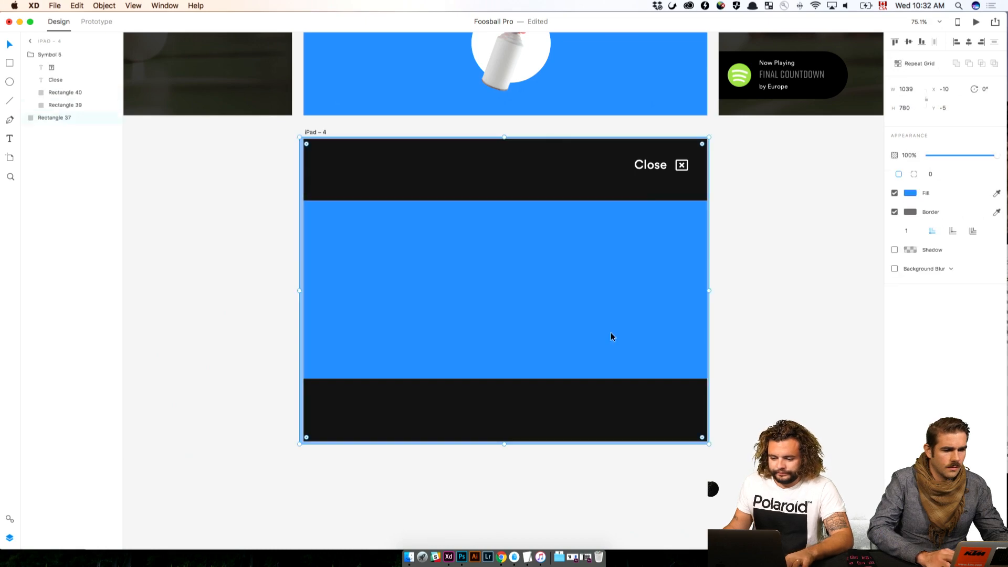
click(408, 556)
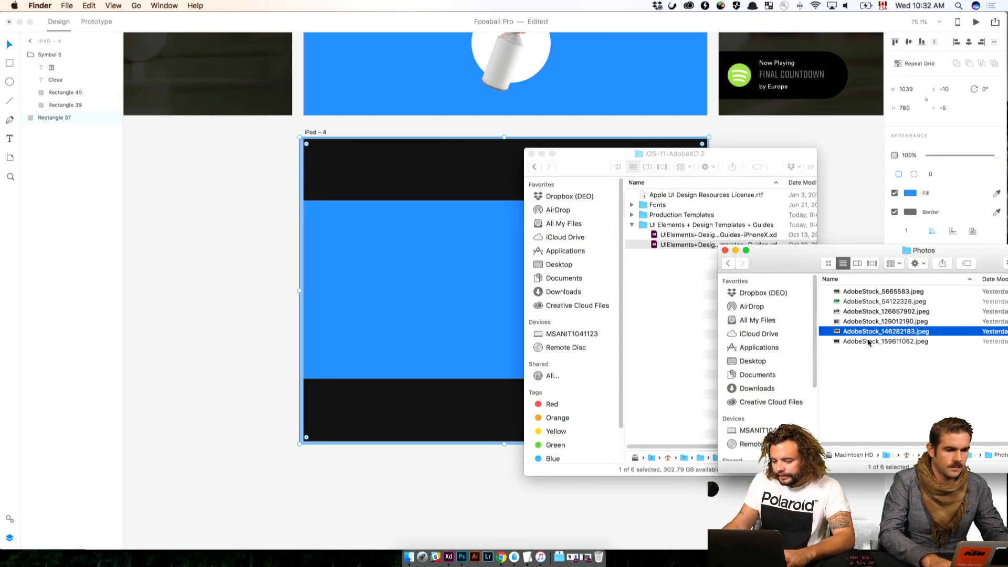
key(space)
key(Down)
key(Up)
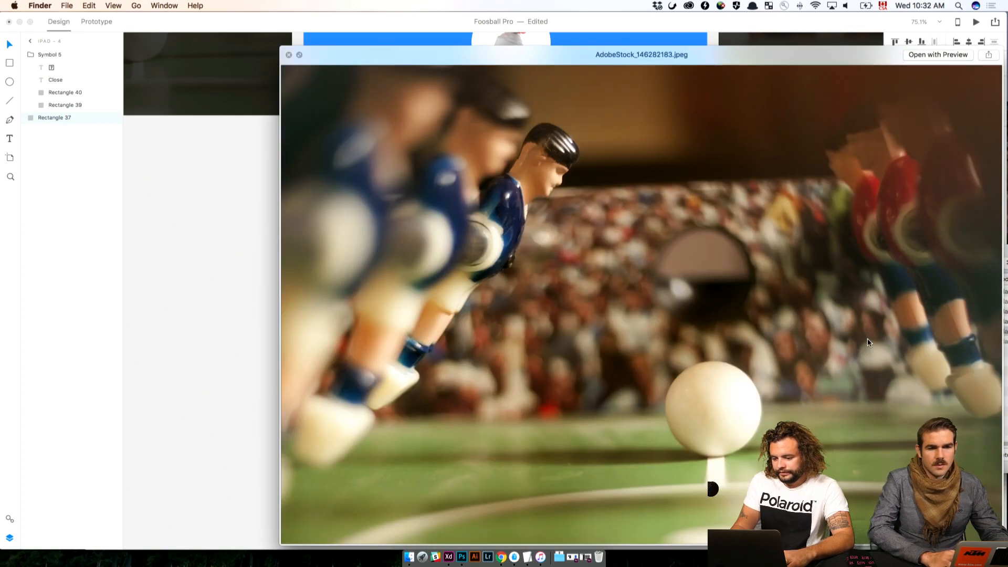
key(Down)
key(Down)
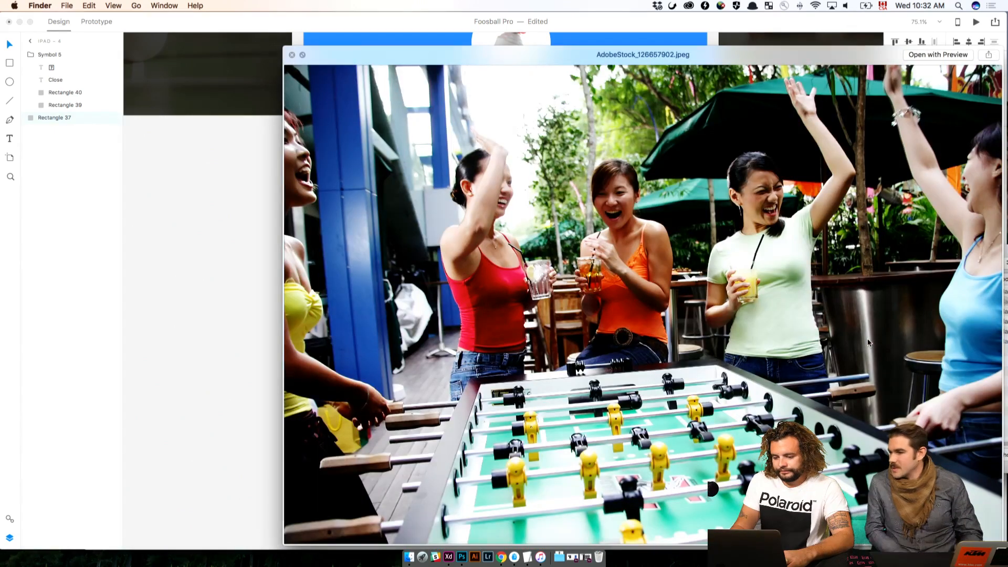
key(Up)
key(space)
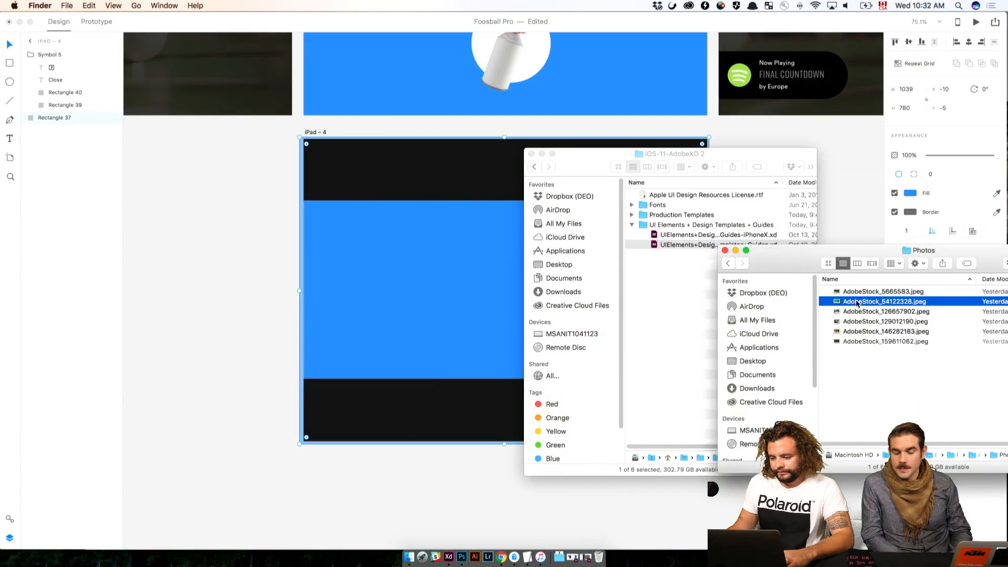
drag(857, 303, 450, 275)
click(187, 253)
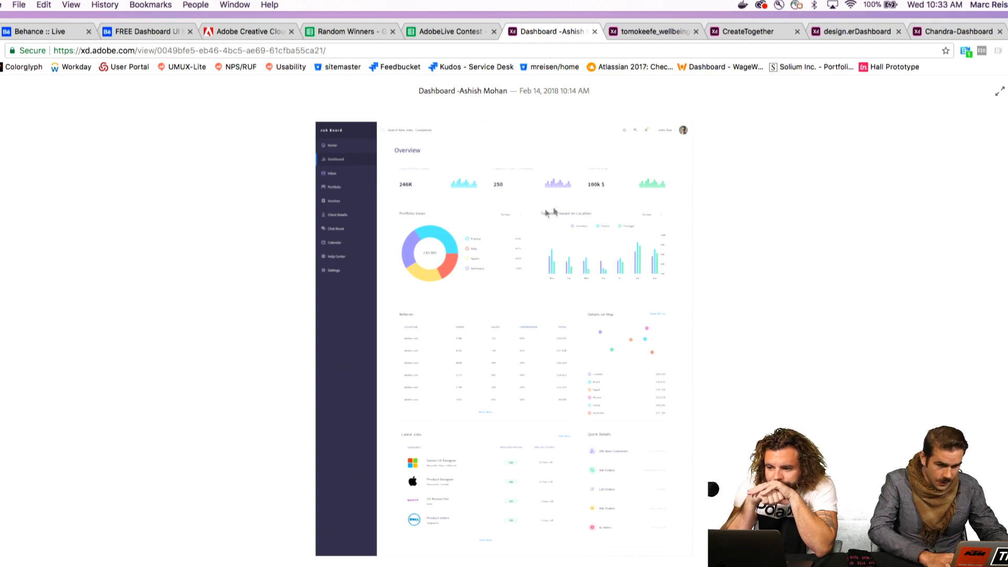
In Chrome, review the first contest entry's job board dashboard prototype, visiting its Portfolio, Dashboard and Invoices screens
click(653, 341)
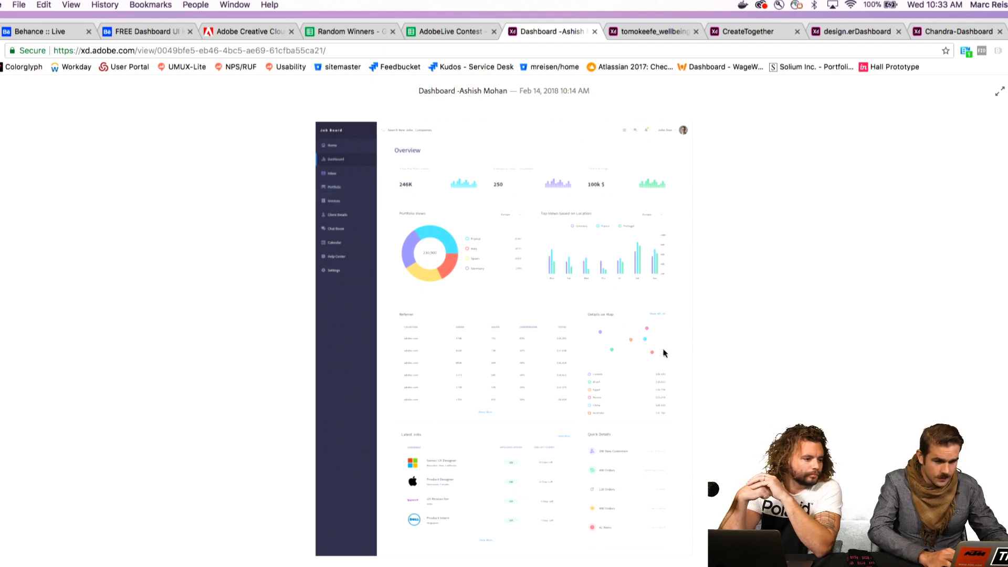
click(649, 342)
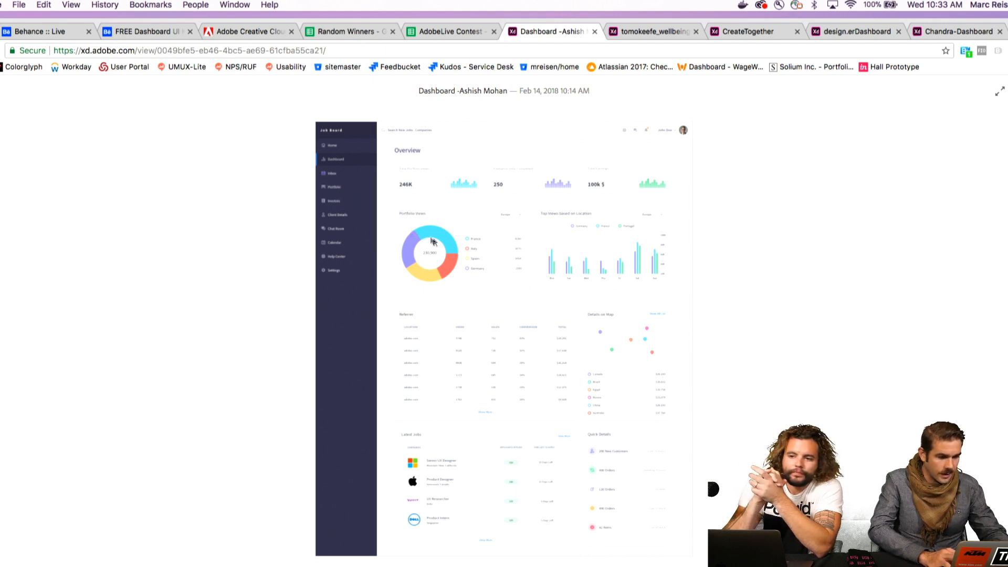
click(340, 190)
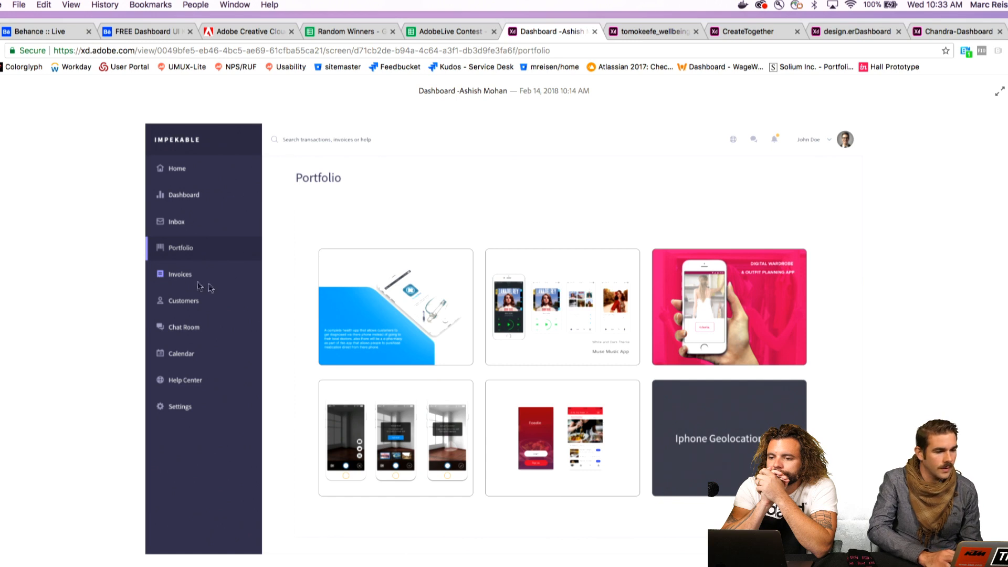
click(175, 198)
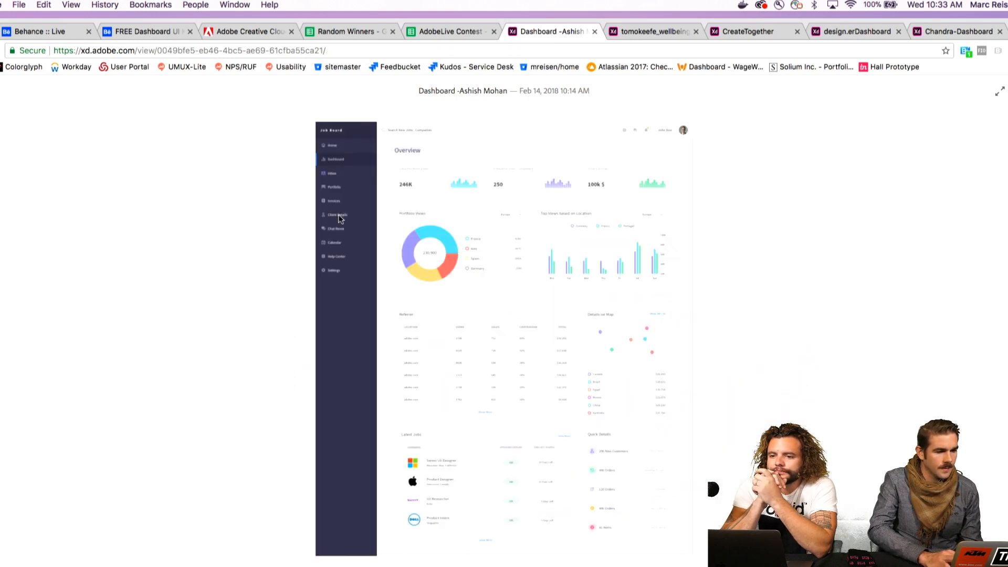
click(341, 203)
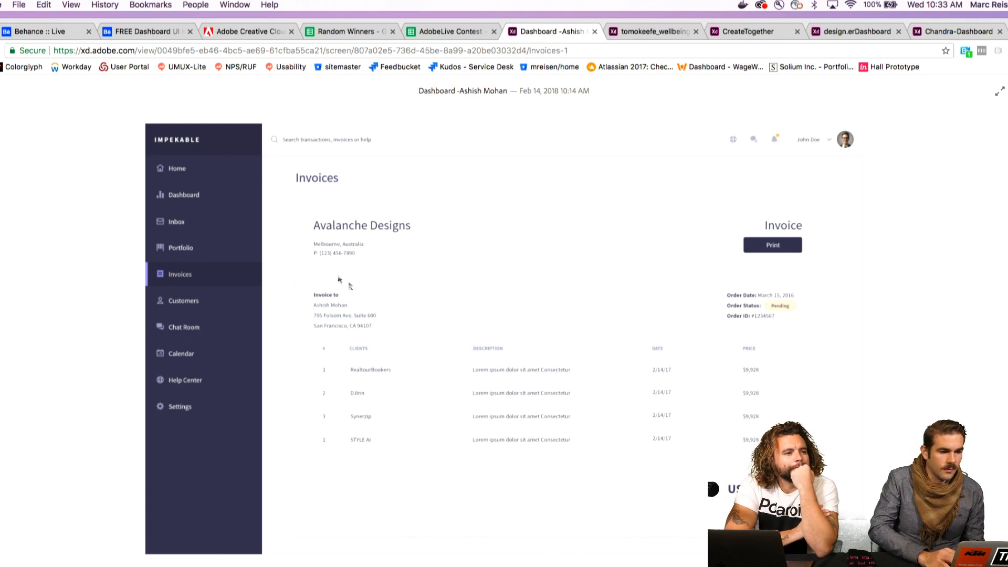
click(180, 248)
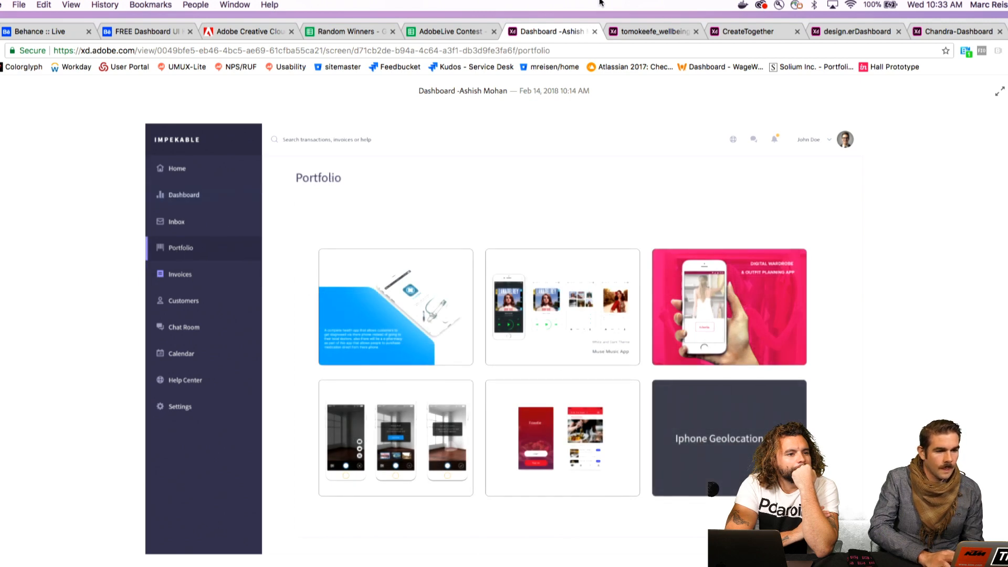
Review the Wellbeing dashboard prototype by opening the Steps Taken card, expanding the Atlanta leaders and closing the card
click(635, 32)
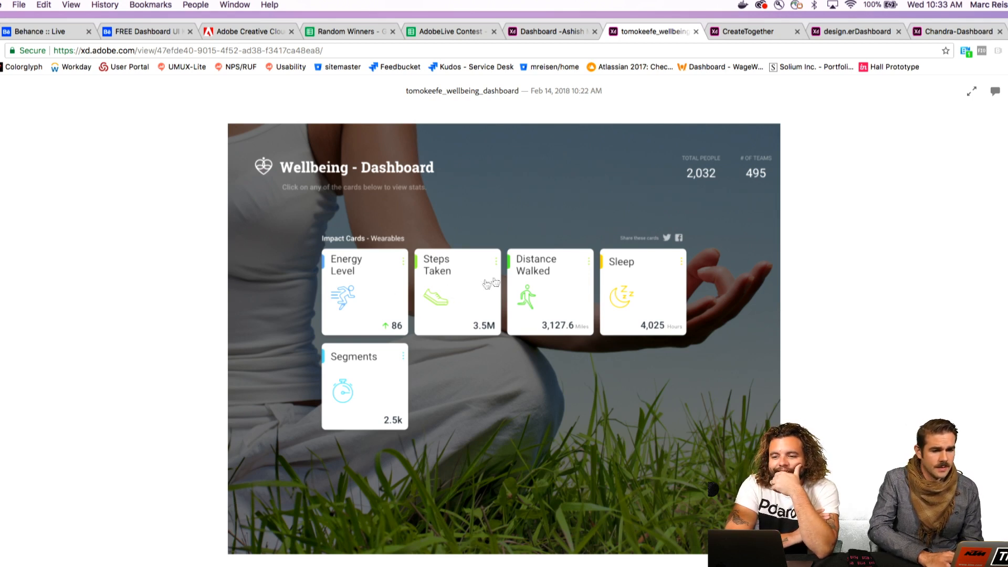
click(490, 382)
click(450, 290)
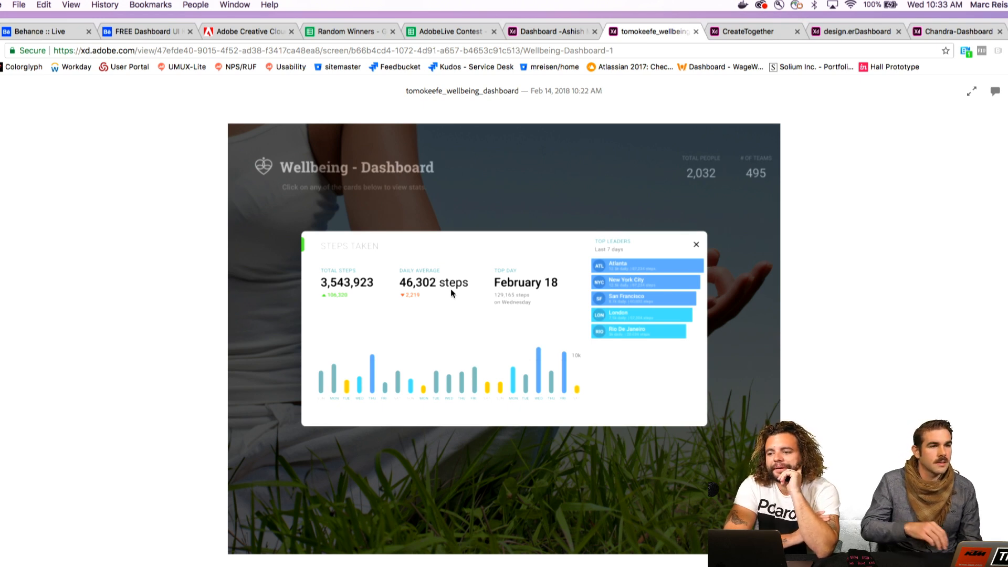
click(660, 269)
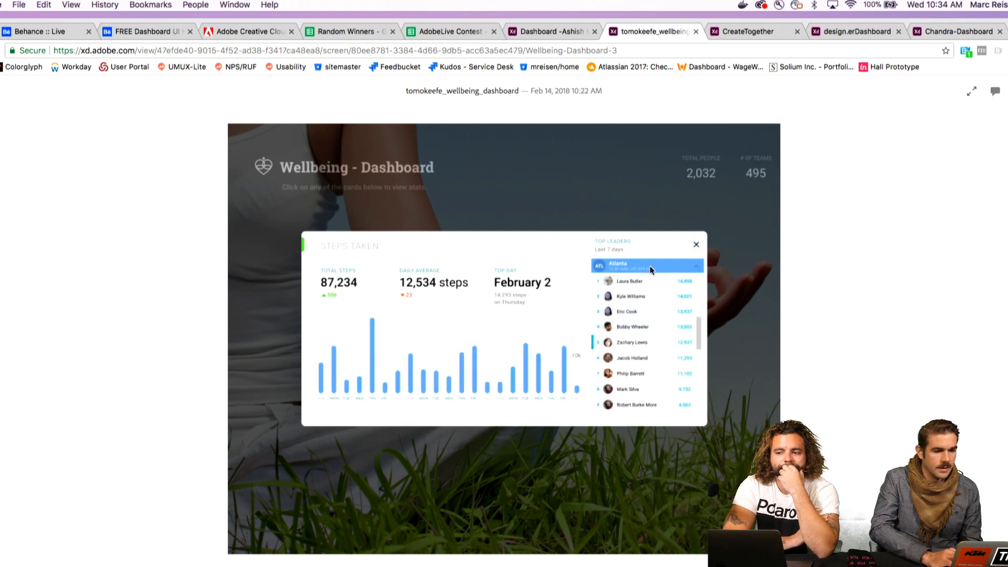
click(696, 247)
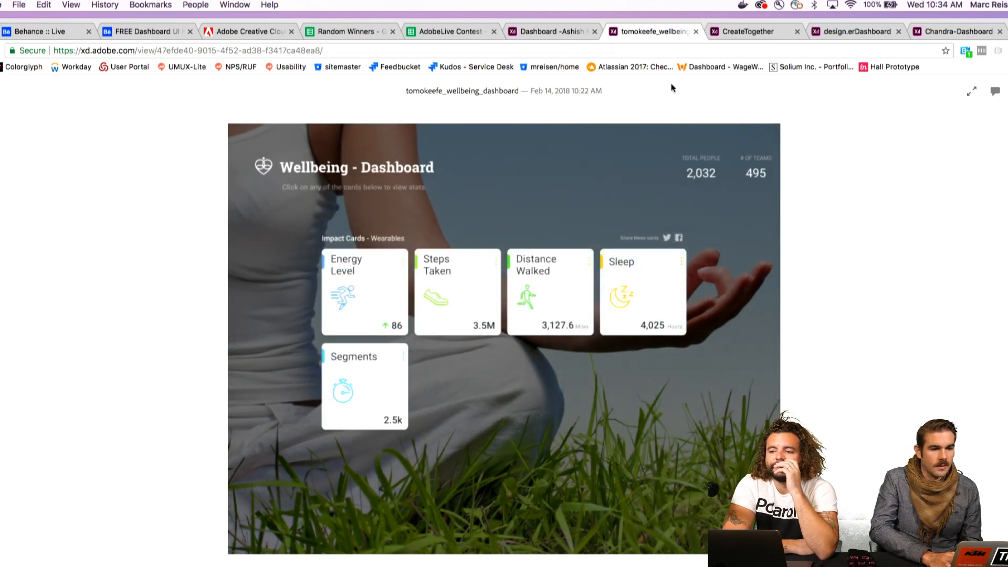
Review the CreateTogether prototype from its login screen through the Dashboard, My Briefs and Explore Briefs screens, then back to Dashboard
click(743, 35)
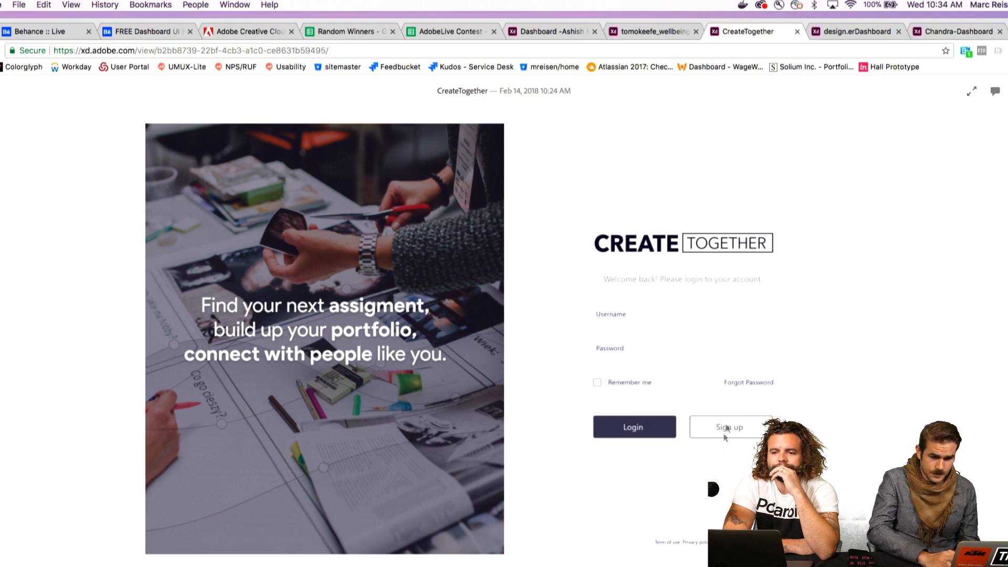
click(710, 415)
click(649, 432)
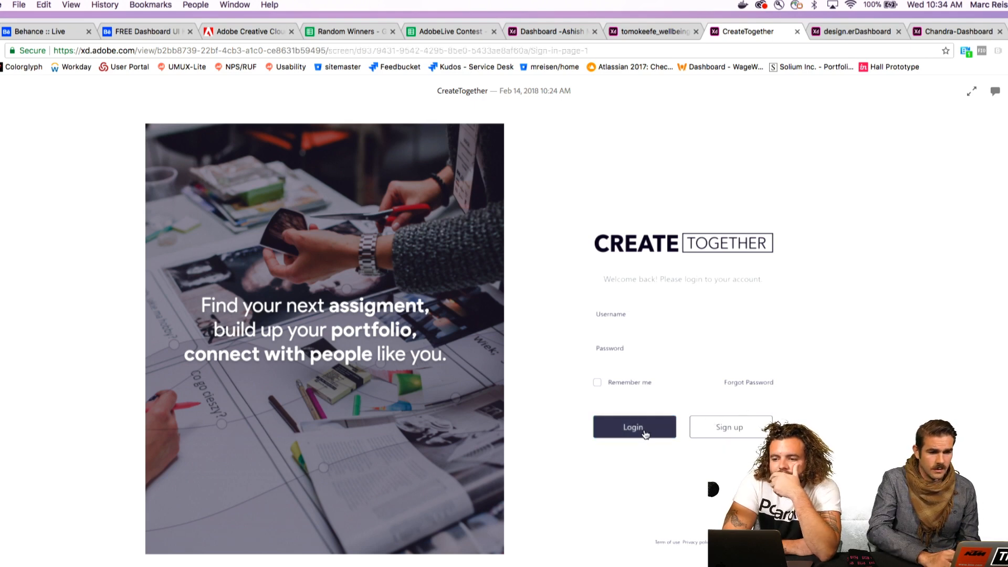
click(550, 396)
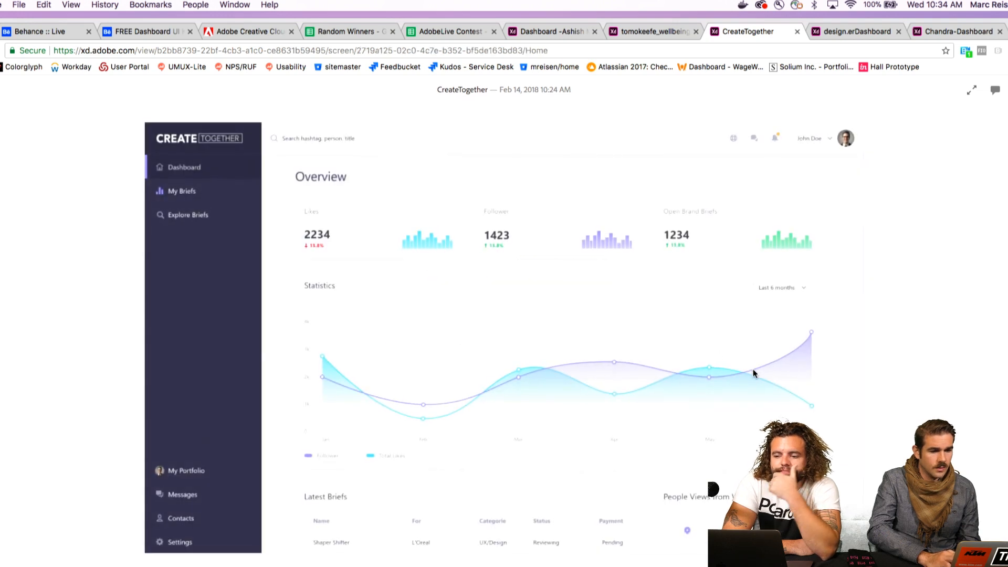
click(362, 315)
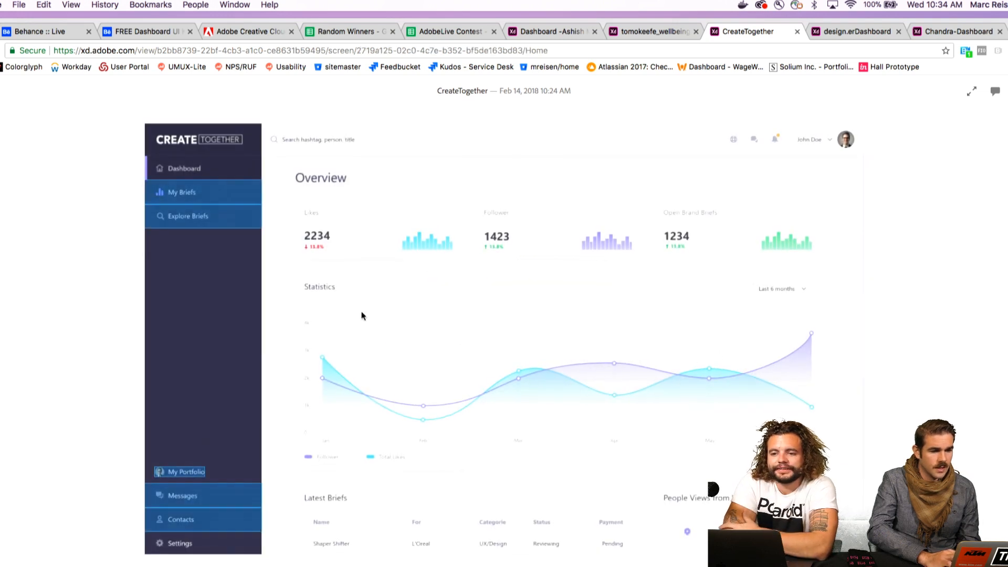
click(204, 194)
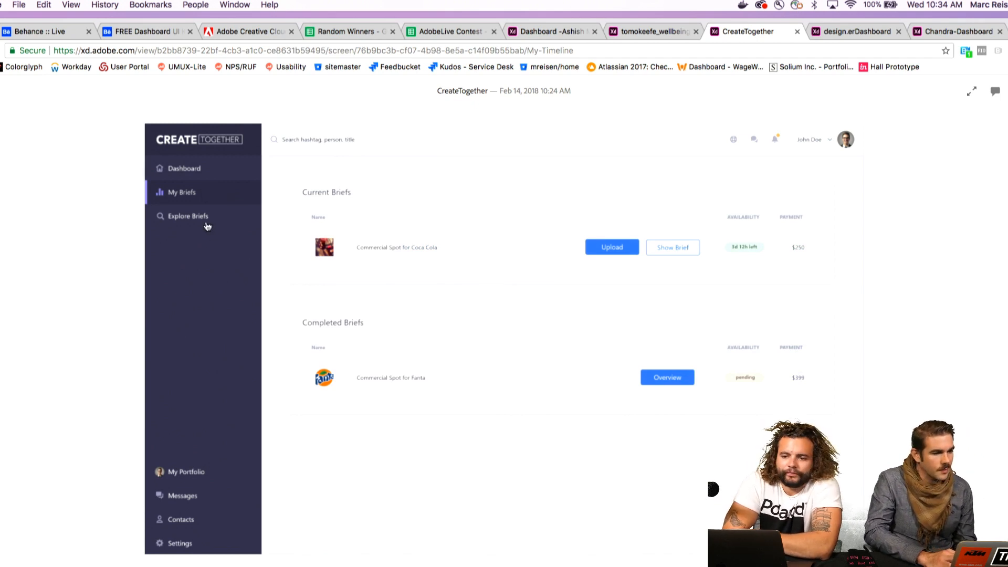
click(203, 195)
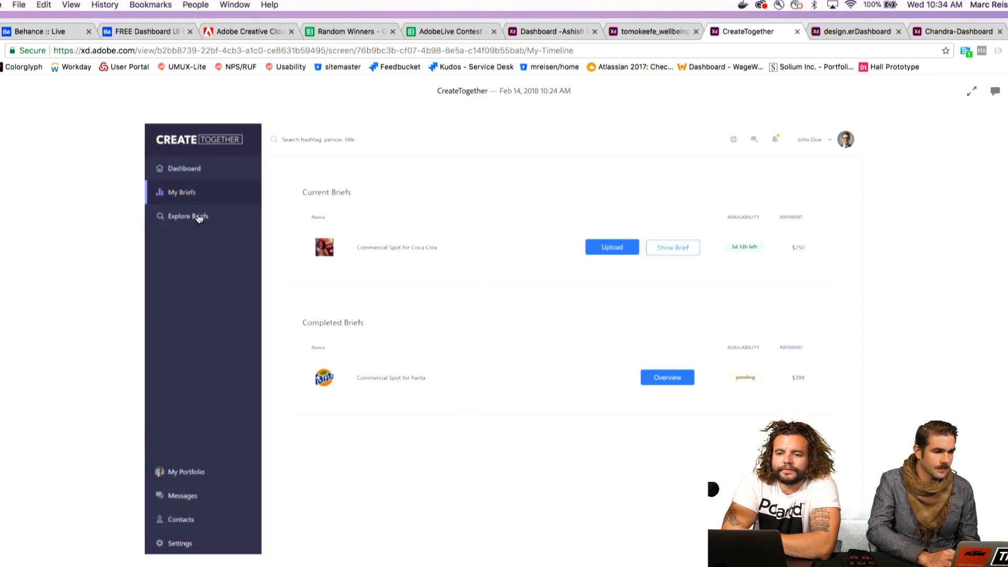
click(197, 214)
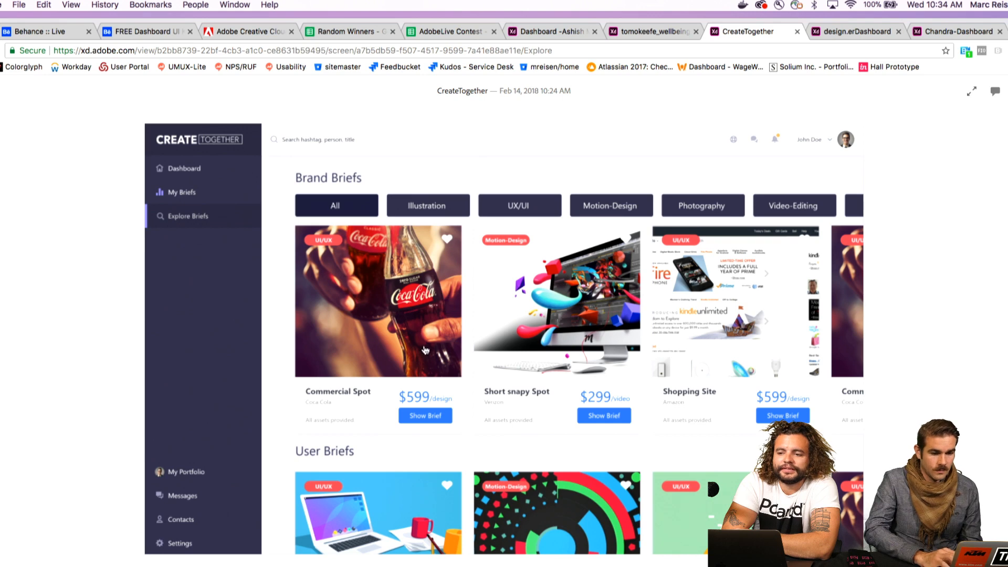
click(193, 171)
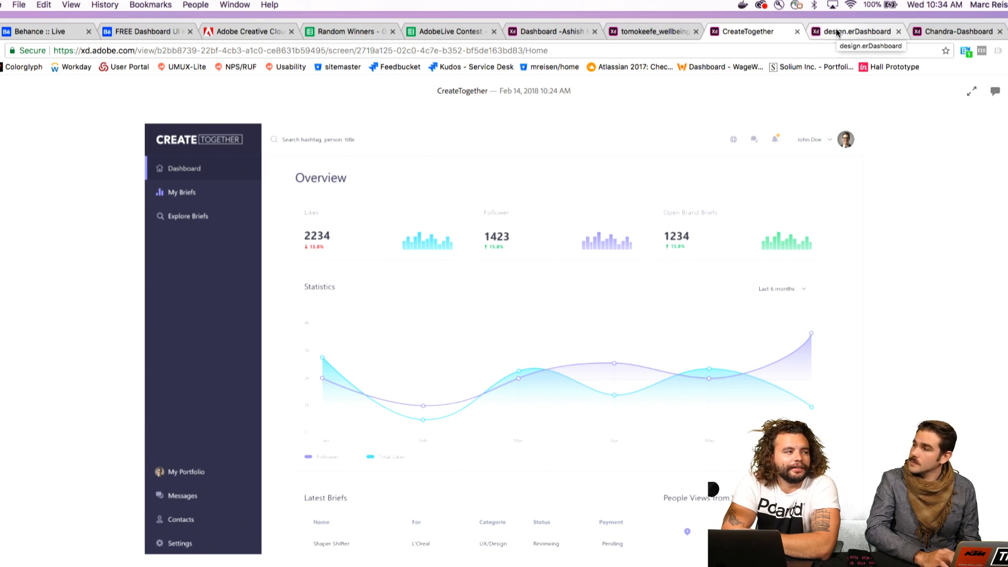
Review the design.er dashboard prototype by opening the first Live UX course under Progress and returning to the dashboard
click(836, 32)
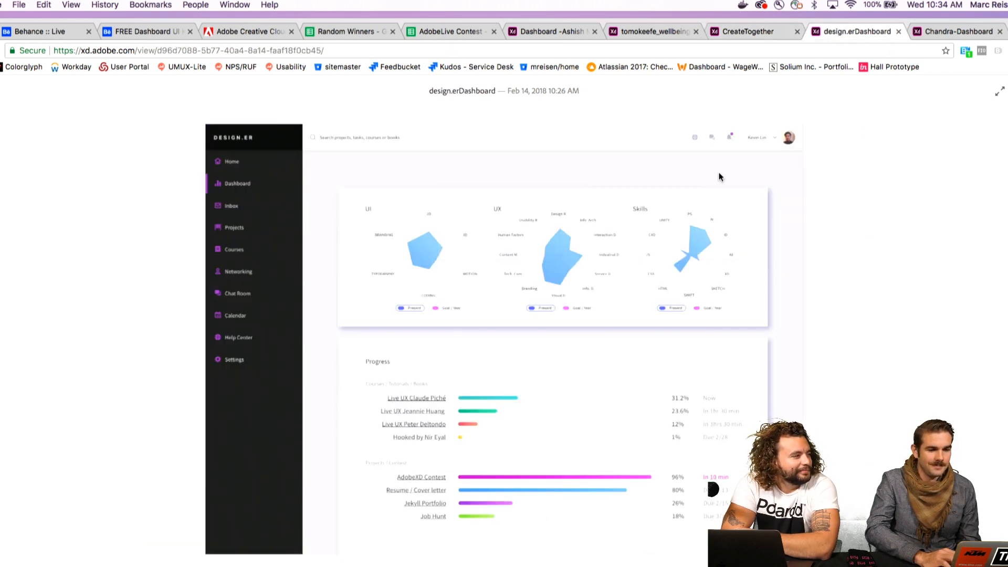
click(235, 192)
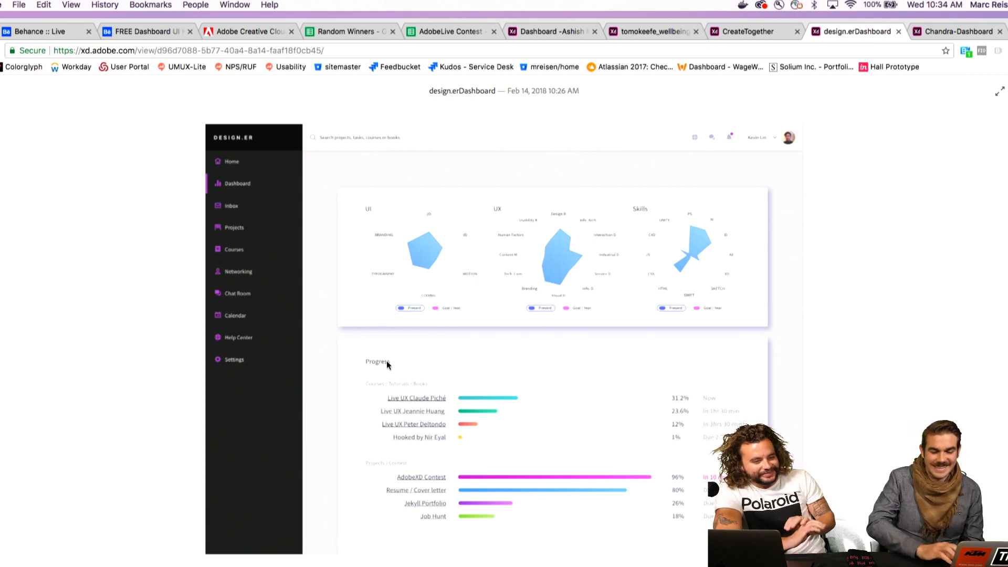
click(427, 399)
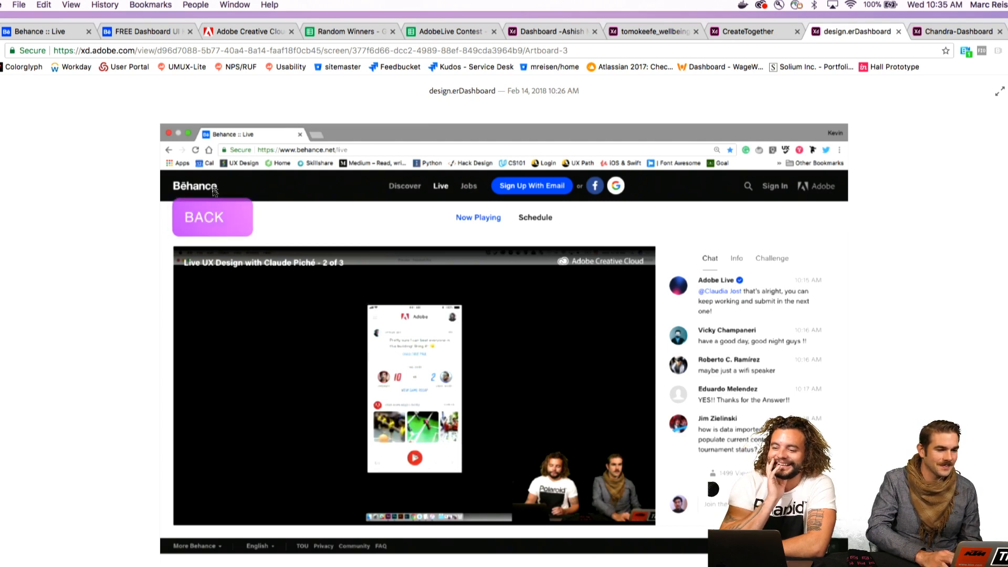
click(217, 226)
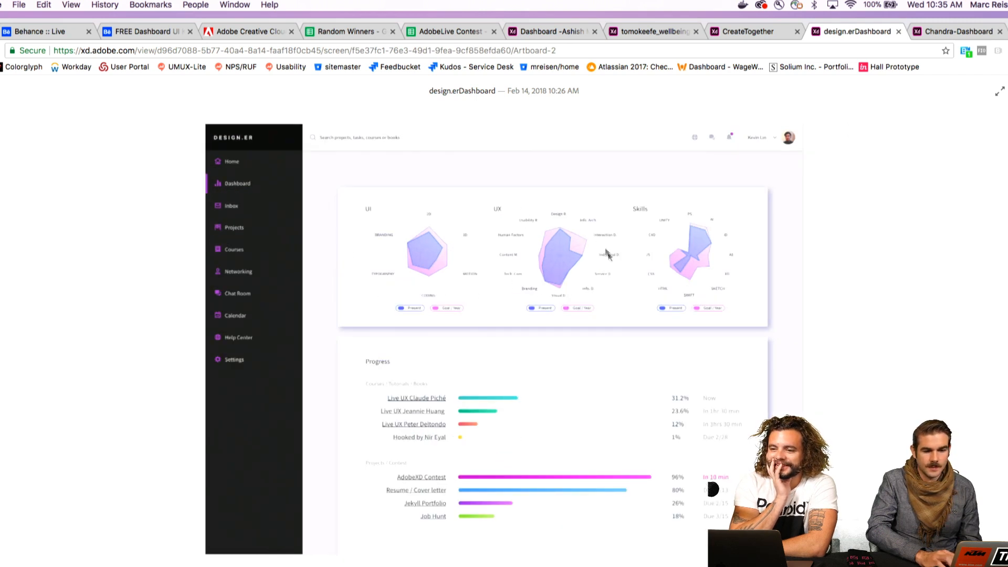
Toggle the design.er dashboard's UI, UX and Skills charts between the Present and Goal / Year views
click(294, 249)
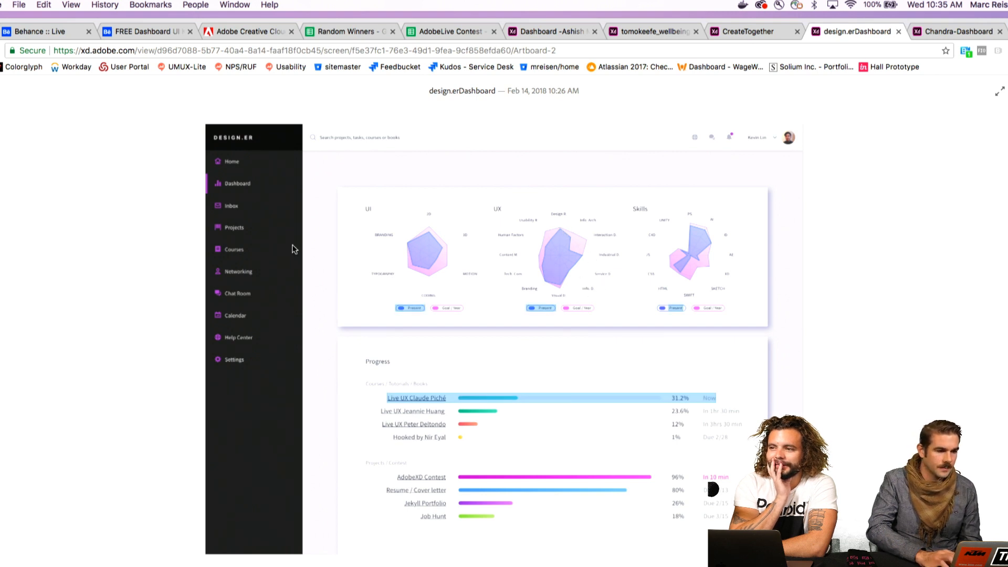
click(411, 310)
click(541, 307)
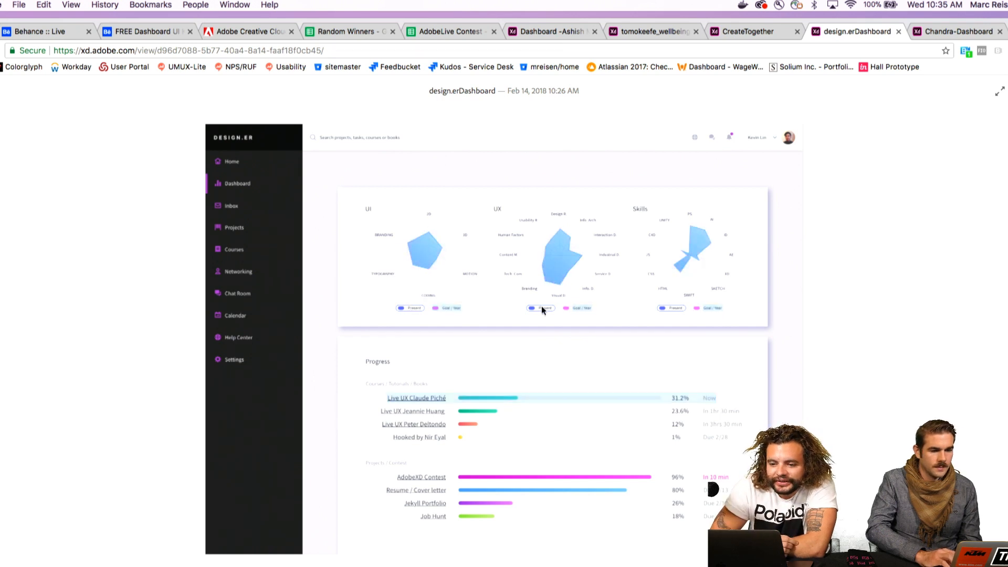
click(584, 308)
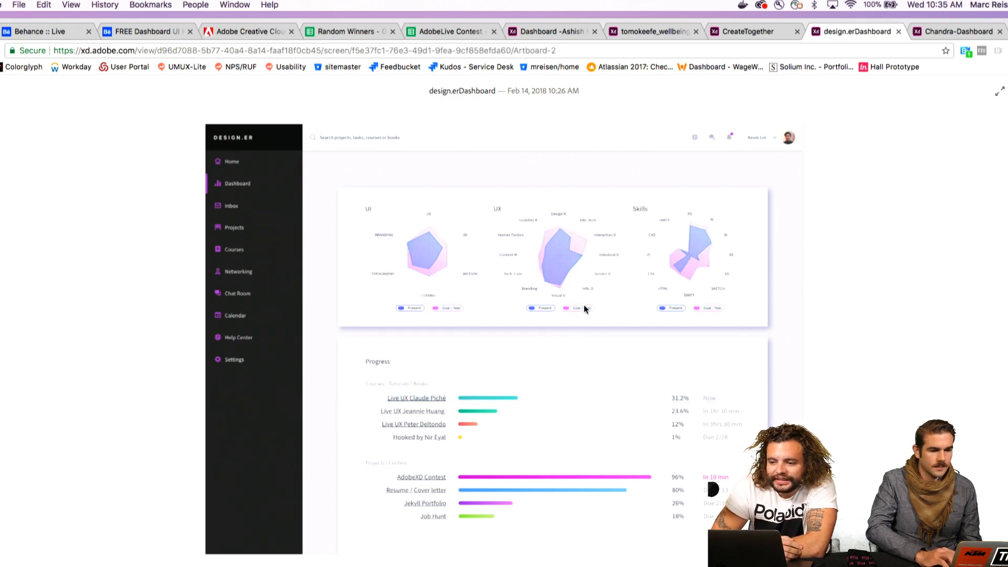
click(670, 308)
click(542, 308)
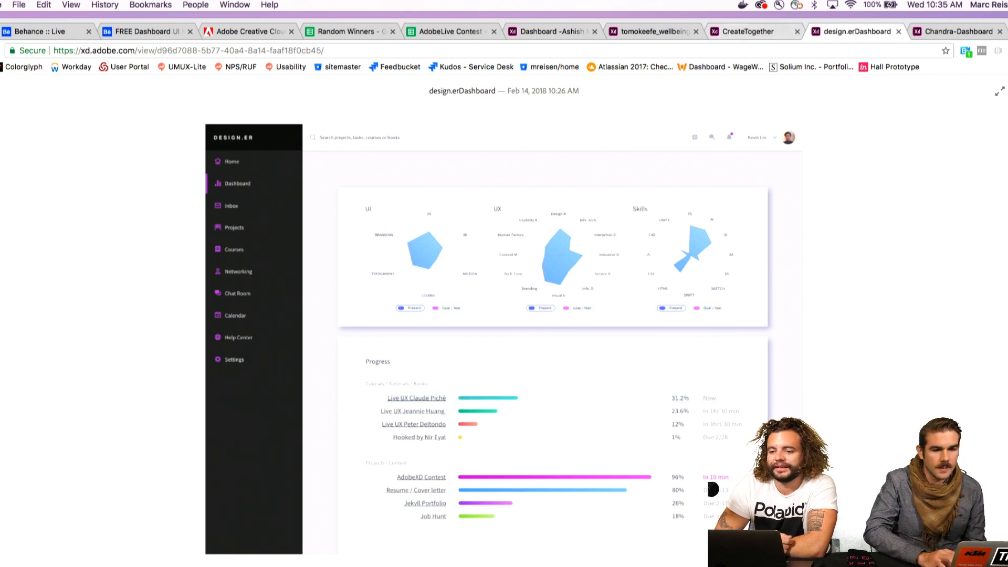
Review the Healthy Family dashboard design specs, opening the sign-in page, Home and Home – 1 screens and inspecting the login card
click(968, 35)
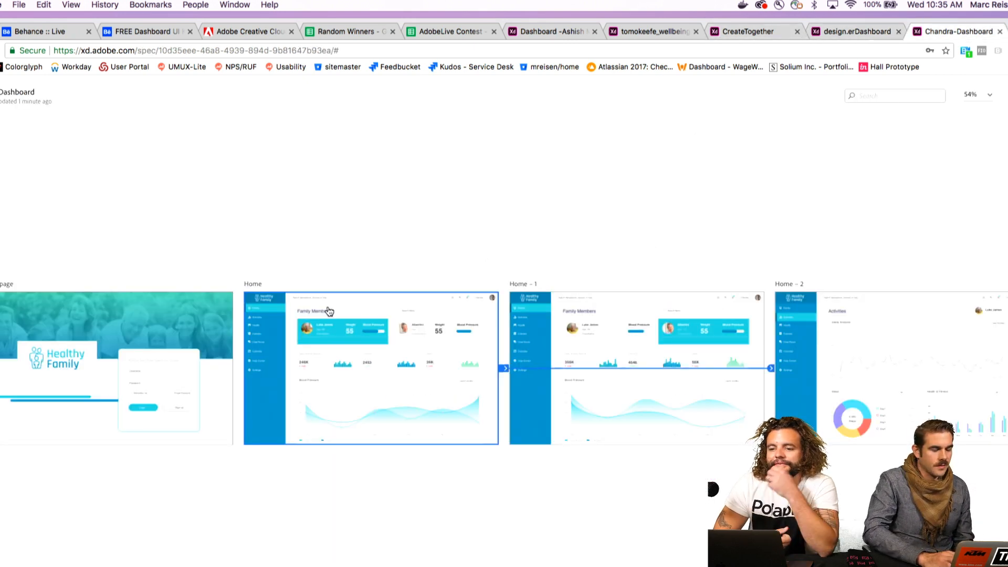
click(198, 358)
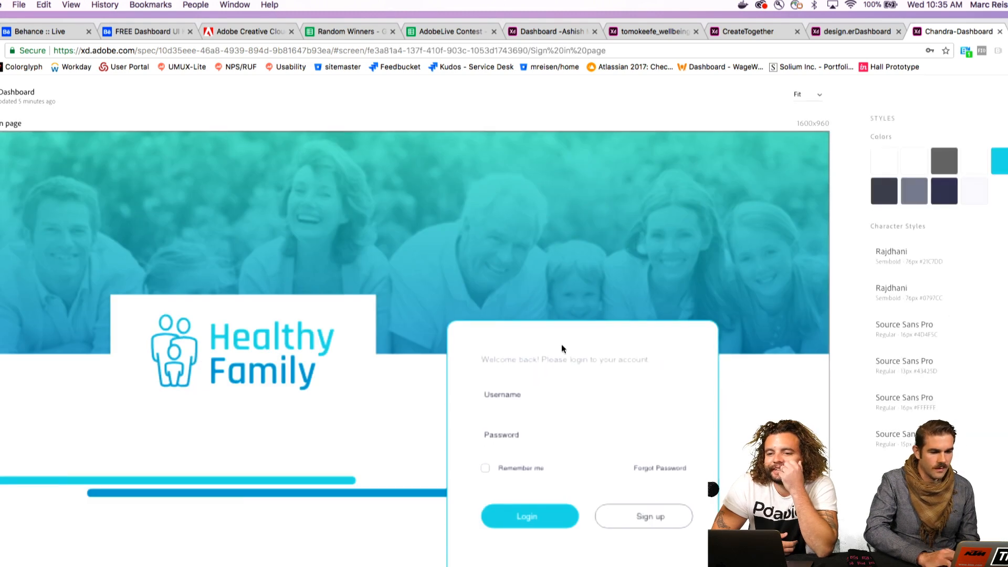
scroll(562, 347, down, 2)
click(541, 453)
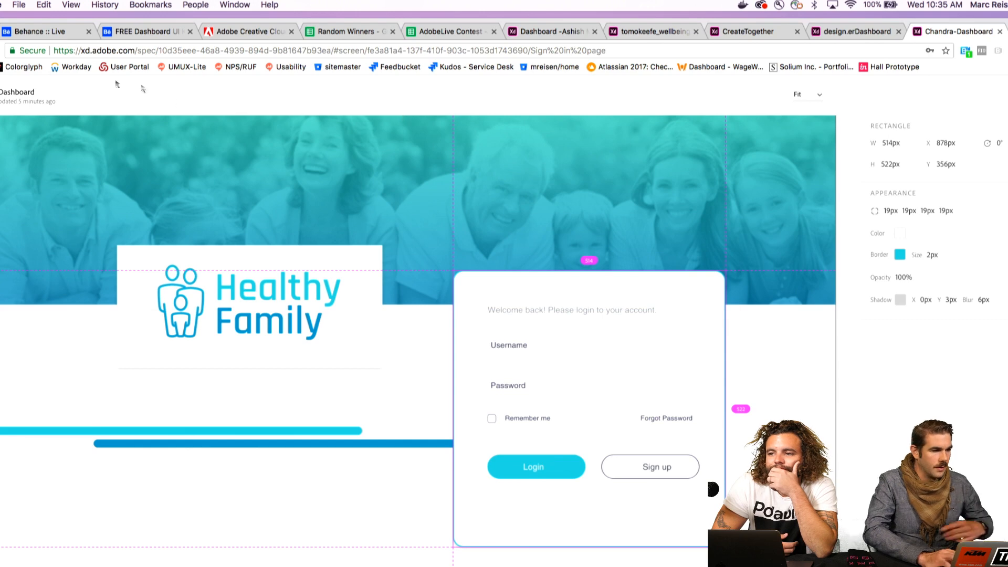
click(1, 51)
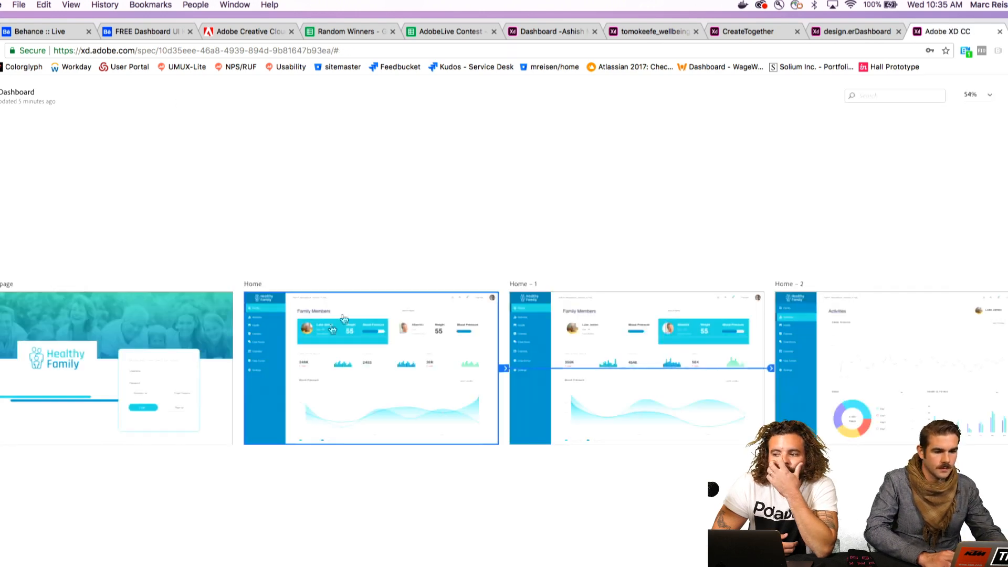
click(381, 358)
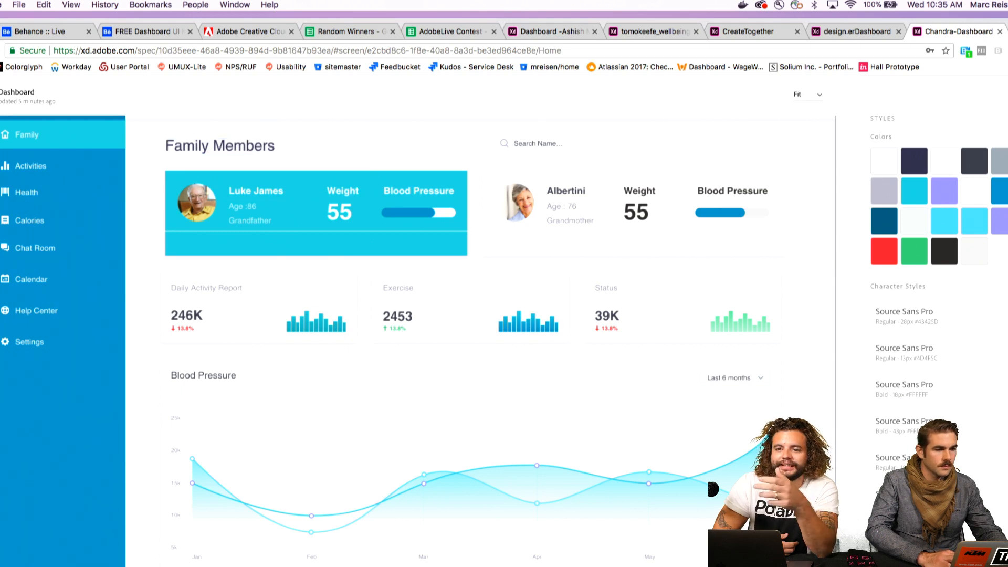
click(1, 50)
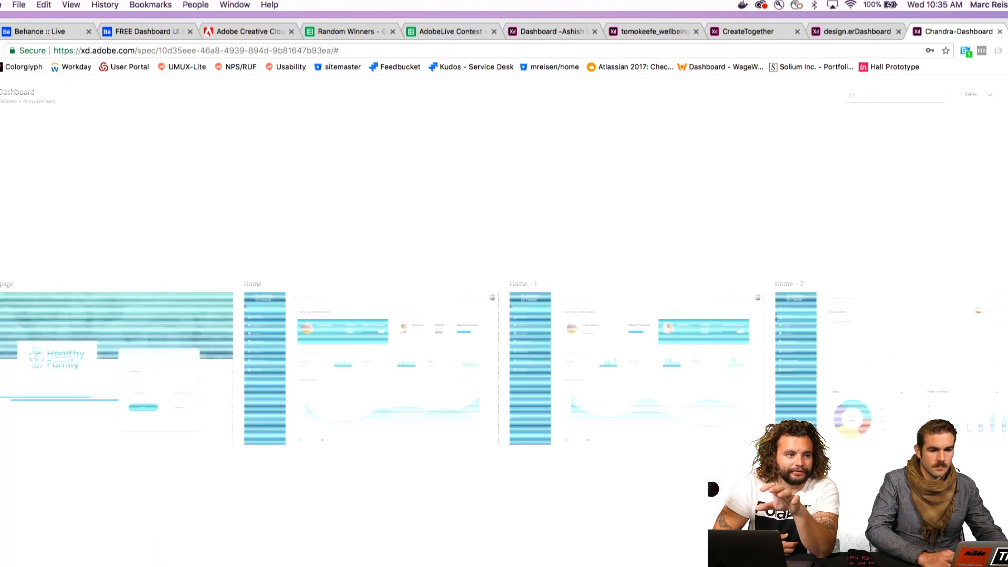
click(581, 321)
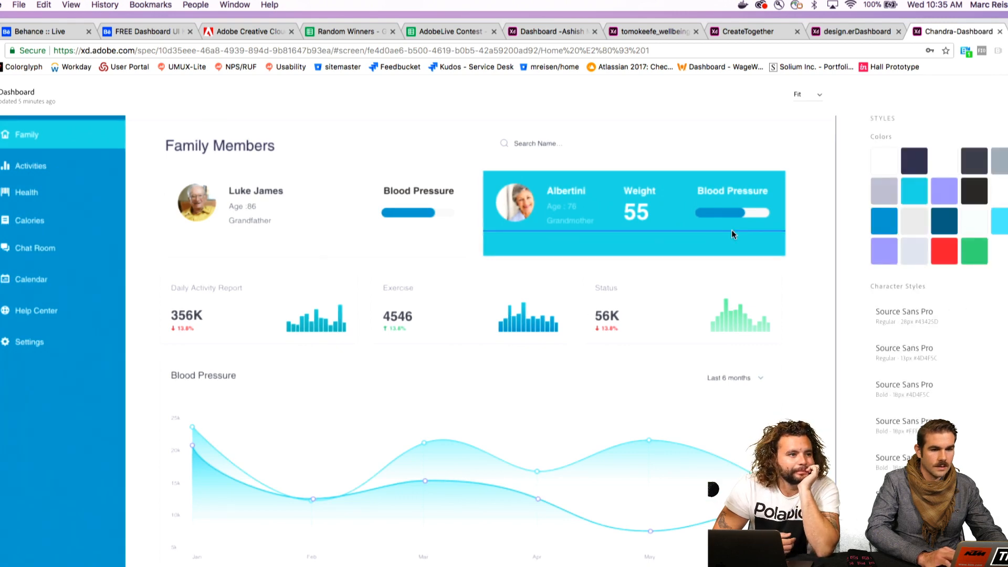
Revisit the design.er, CreateTogether and Wellbeing entries, ending on the first entry's Portfolio screen
click(857, 32)
click(758, 32)
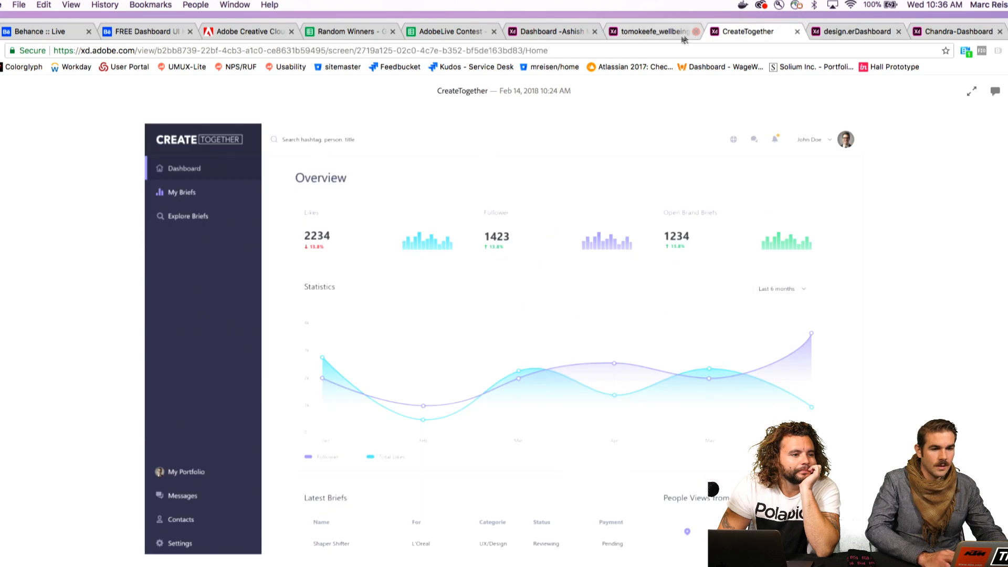
click(669, 36)
click(540, 34)
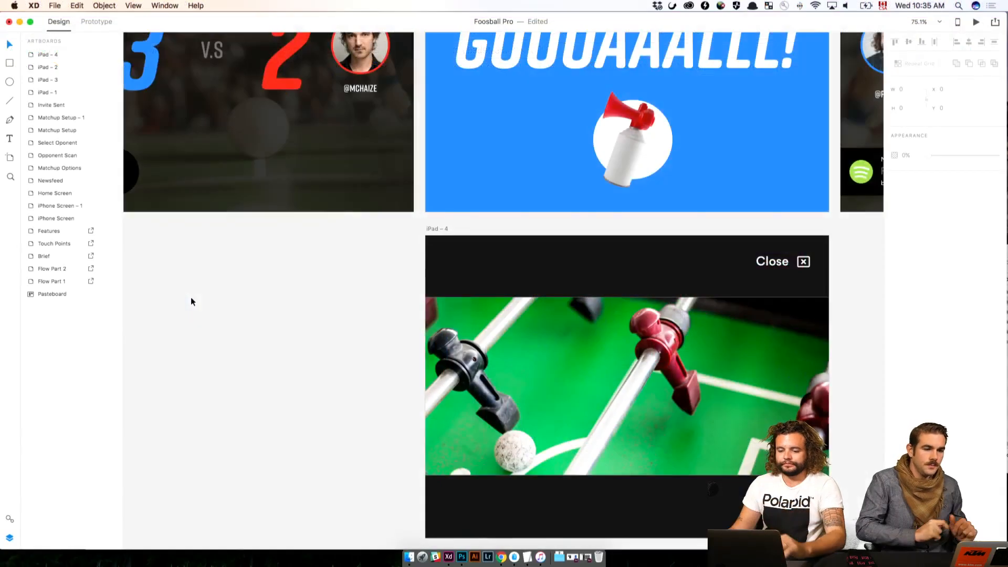
Switch to Adobe XD and examine the Foosball Pro flow from Opponent Scan and the matchup screens through iPad – 3
scroll(191, 297, up, 5)
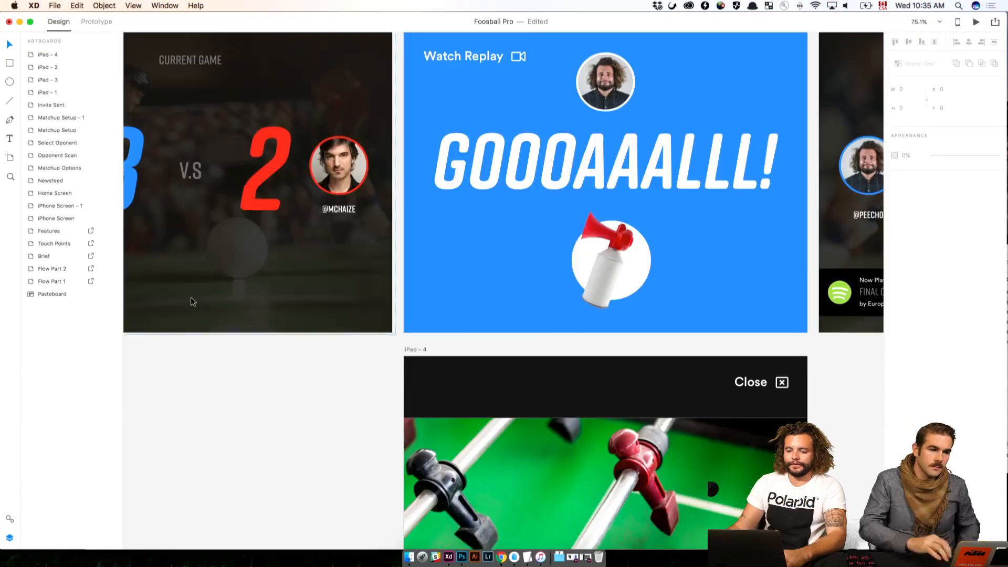
scroll(332, 96, left, 10)
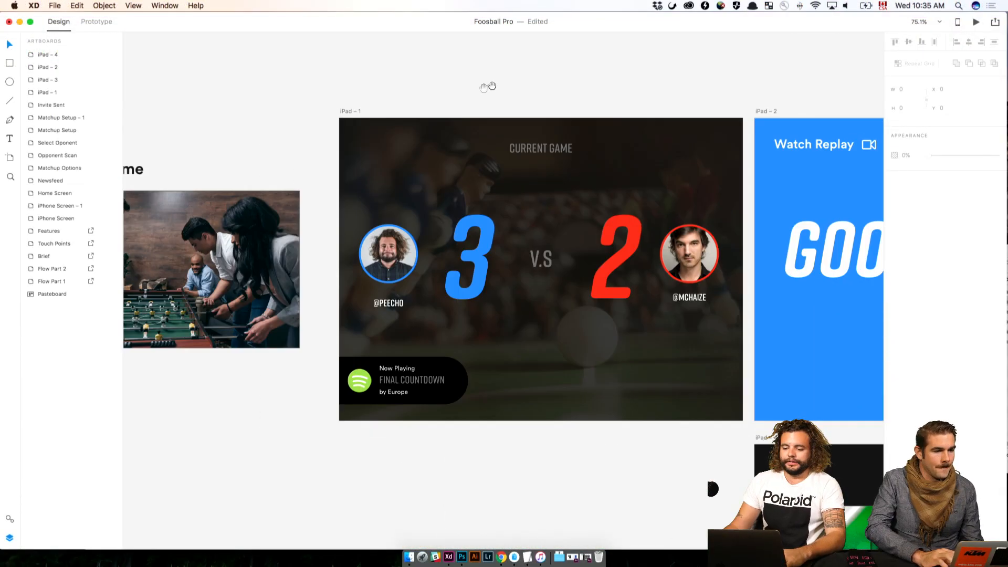
scroll(442, 121, left, 15)
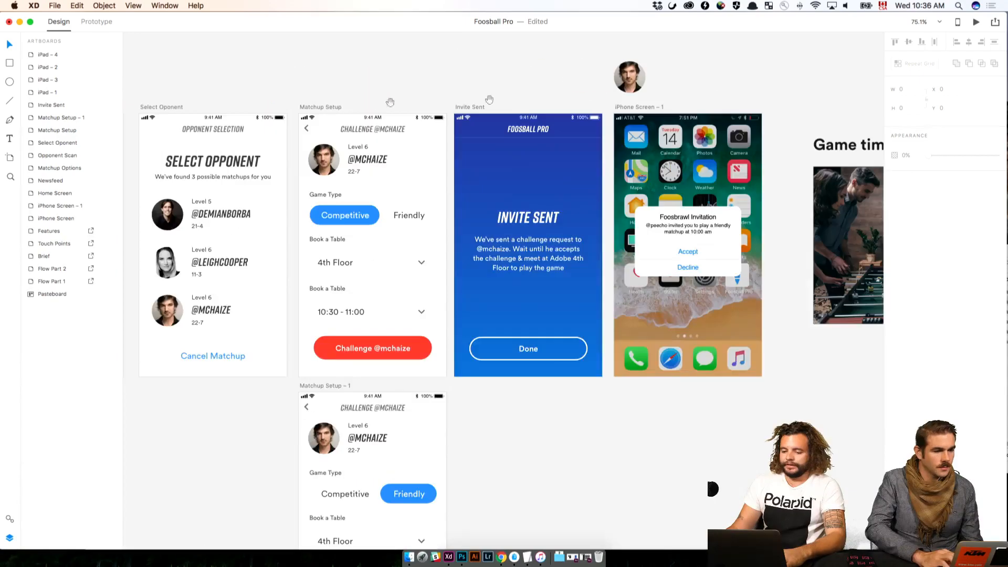
scroll(302, 110, left, 3)
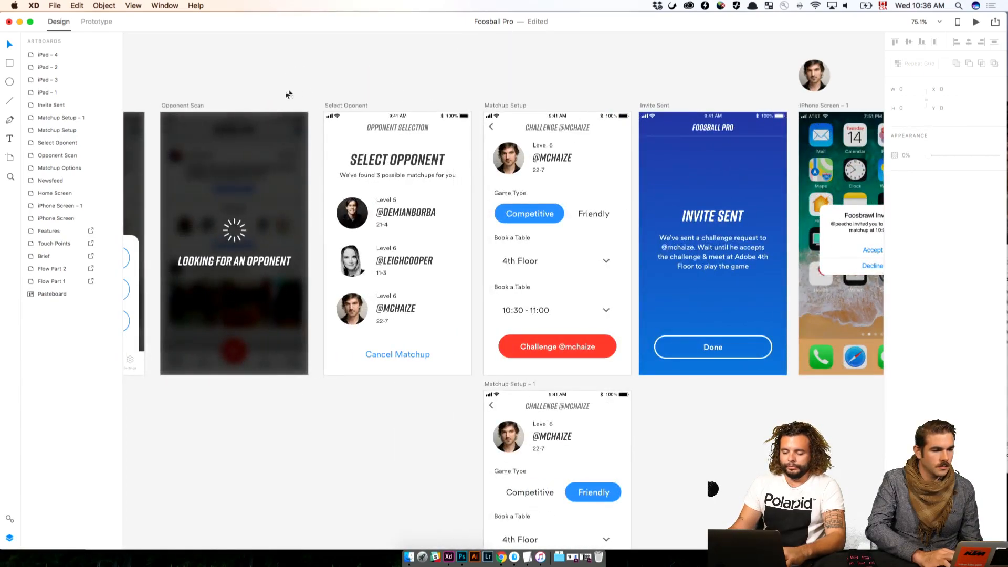
scroll(290, 94, left, 3)
scroll(368, 74, right, 15)
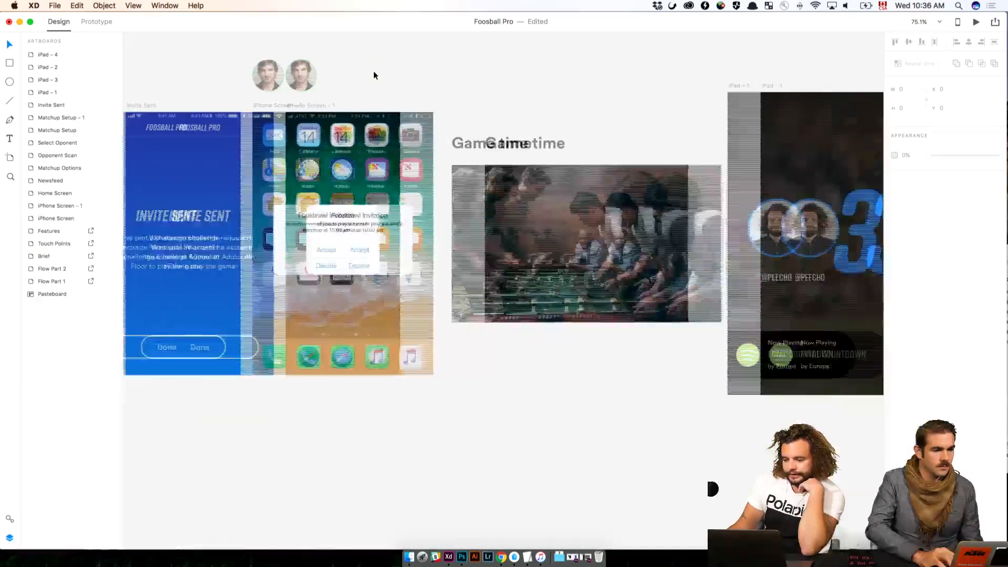
scroll(374, 75, right, 10)
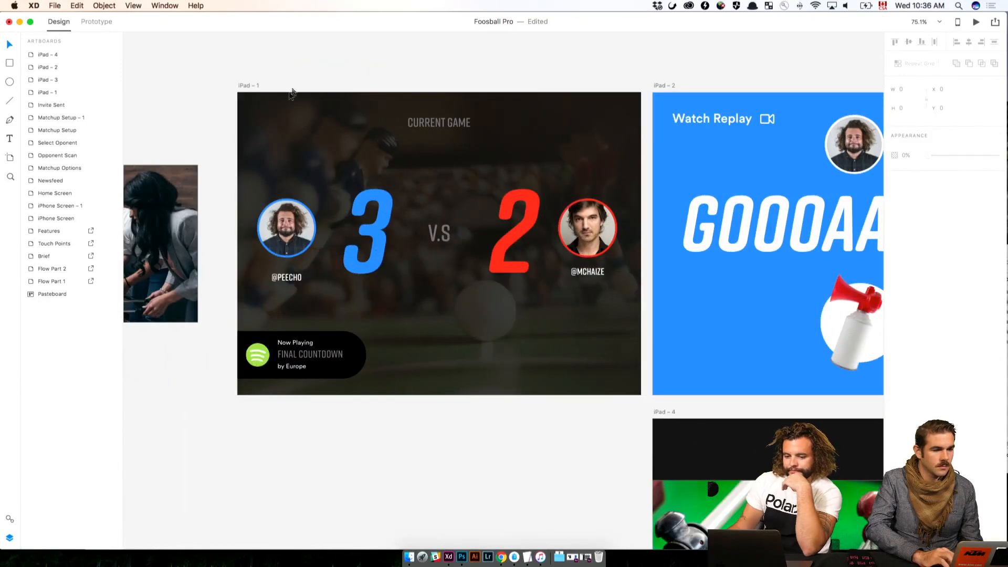
scroll(368, 127, right, 8)
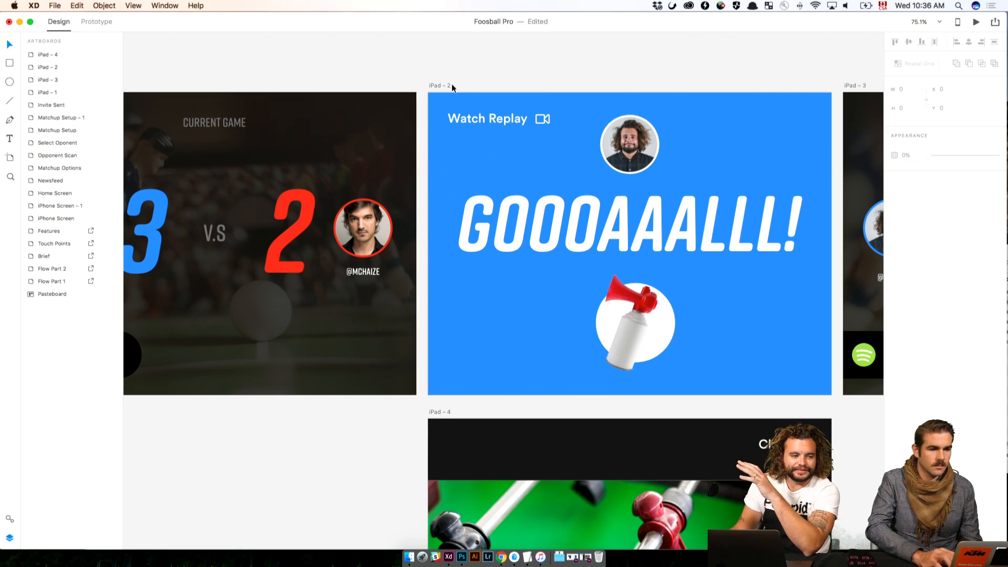
scroll(452, 72, right, 10)
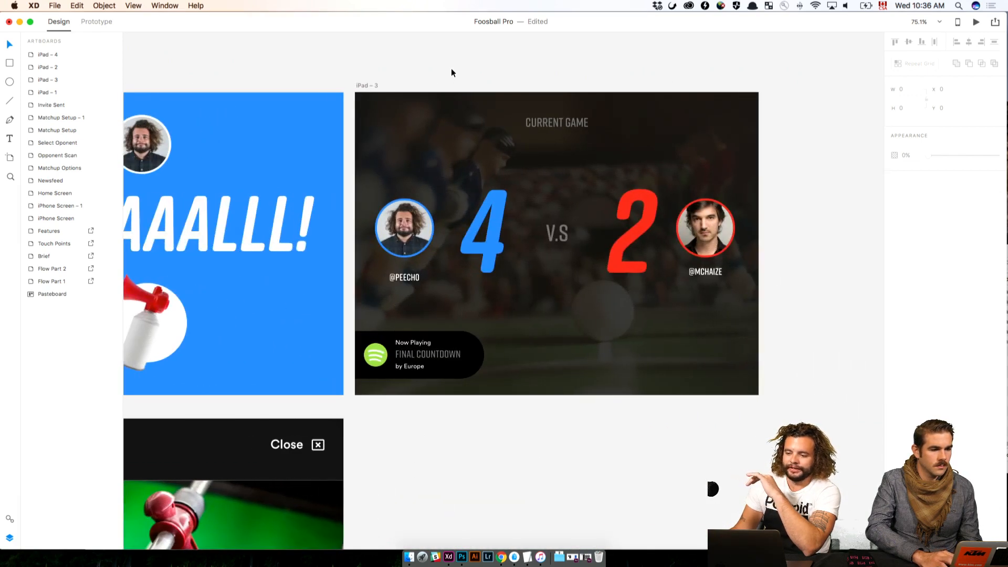
scroll(452, 72, right, 1)
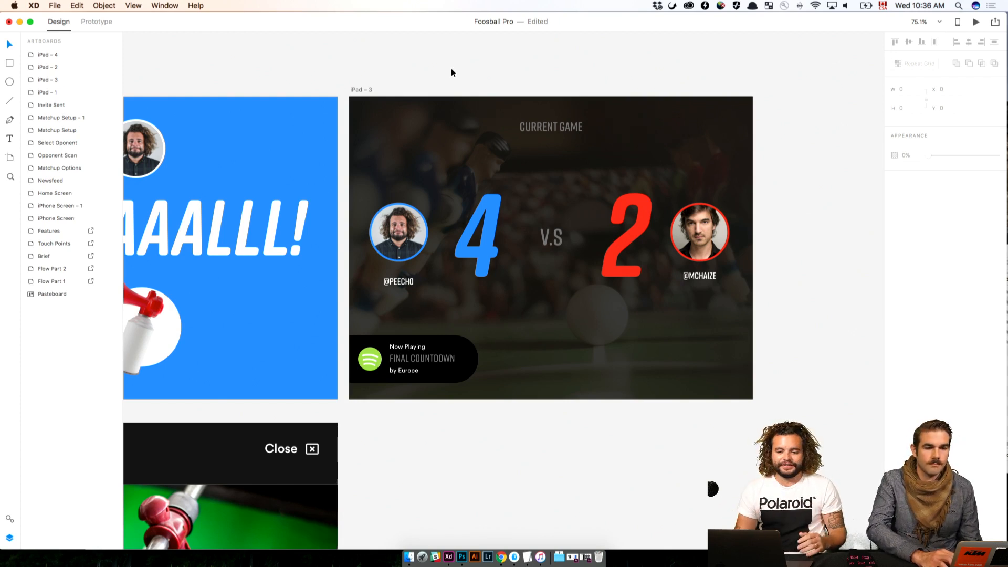
Duplicate the Matchup Setup artboard and place the copy beside iPad – 3, aligned with its upper edge
scroll(407, 93, down, 1)
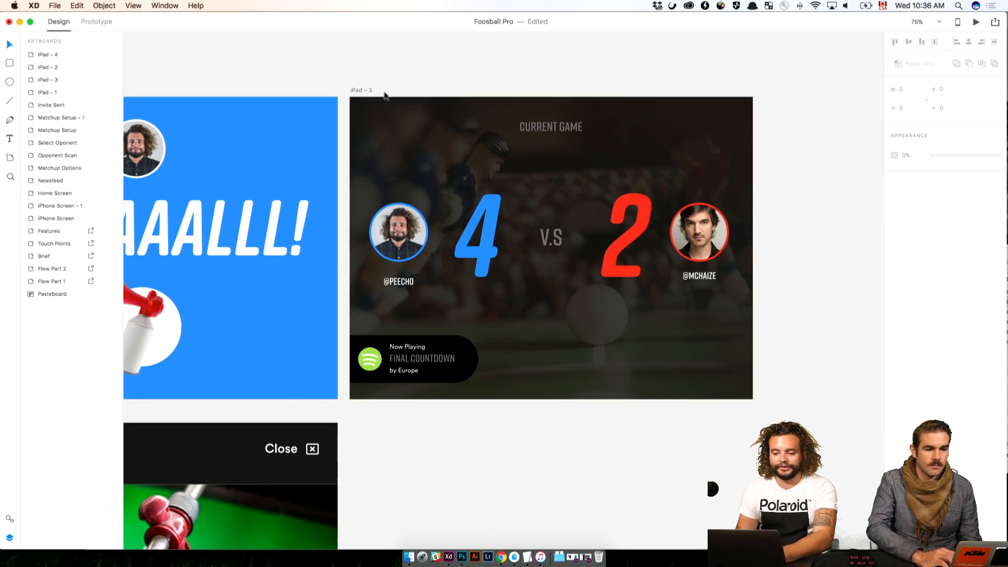
key(super+minus)
drag(231, 102, 740, 112)
drag(380, 145, 654, 136)
drag(517, 130, 687, 127)
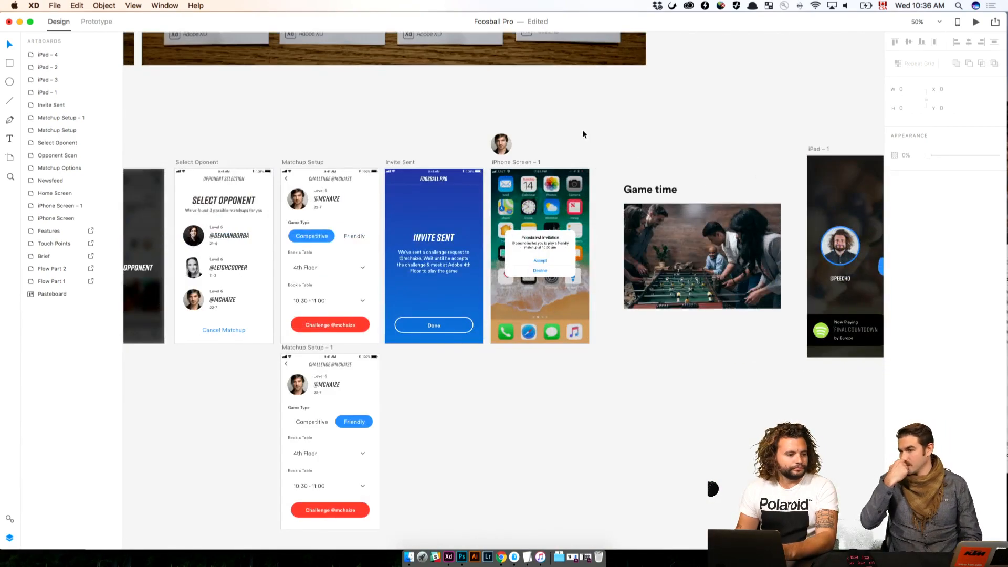
scroll(577, 129, up, 5)
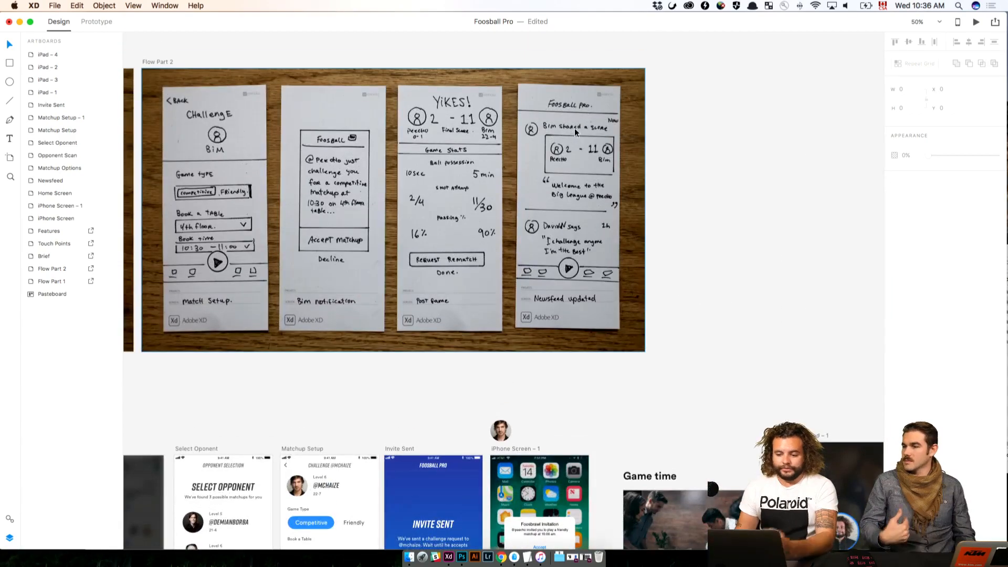
key(super+minus)
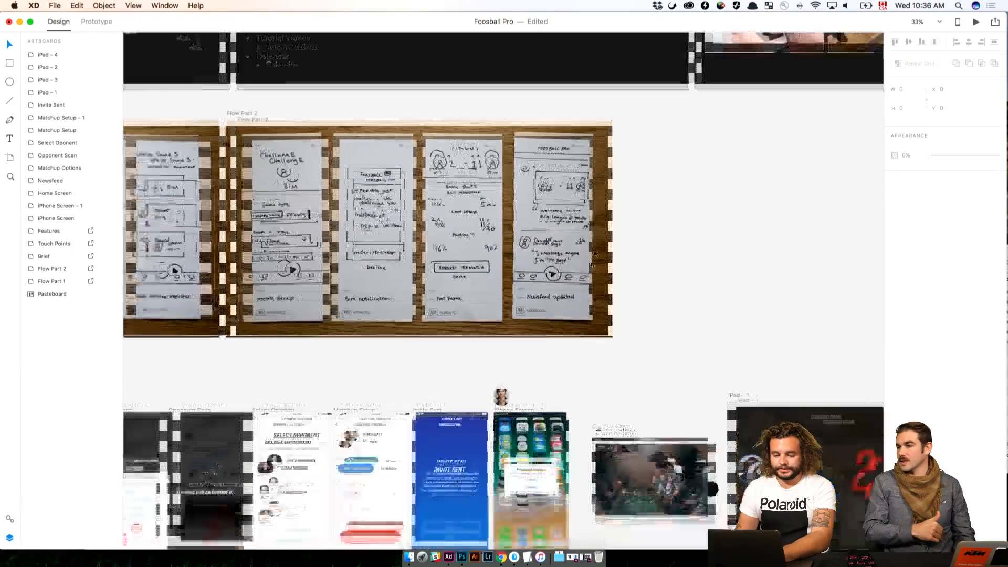
click(585, 282)
drag(494, 273, 339, 97)
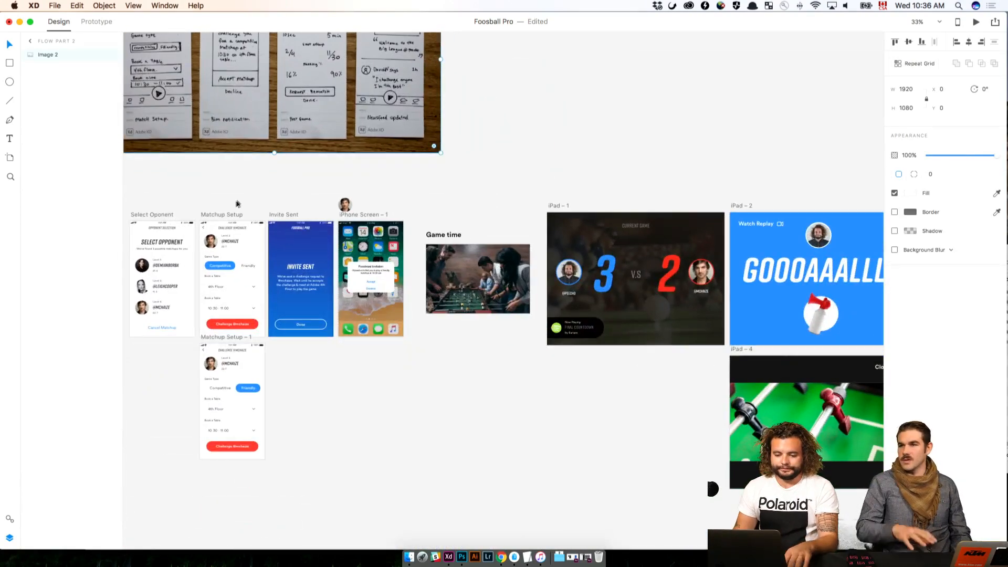
click(225, 213)
drag(218, 213, 836, 123)
click(560, 381)
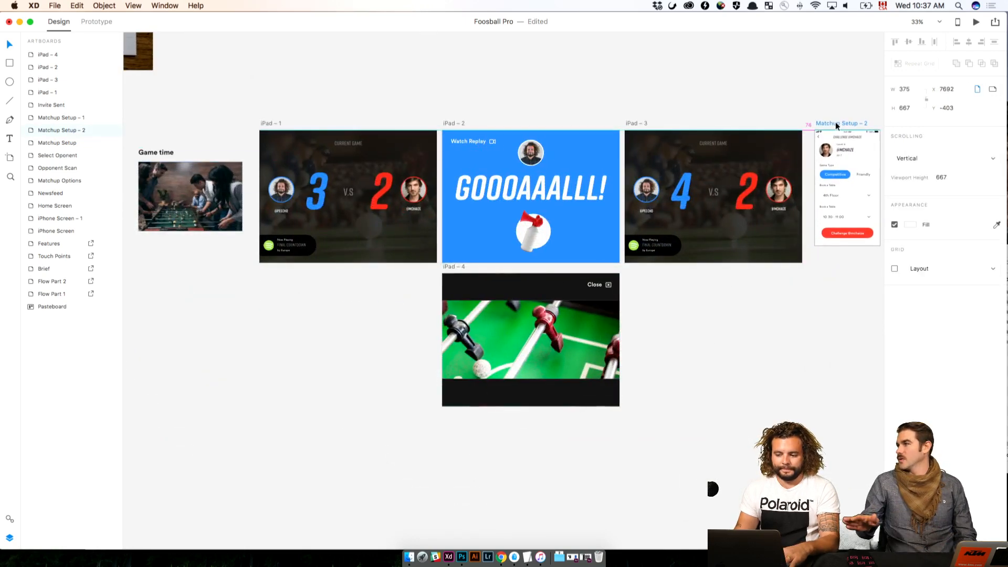
Place the Flow Part 2 sketch photo on the pasteboard above iPad – 3 and Matchup Setup – 2
click(811, 109)
drag(587, 107, 779, 190)
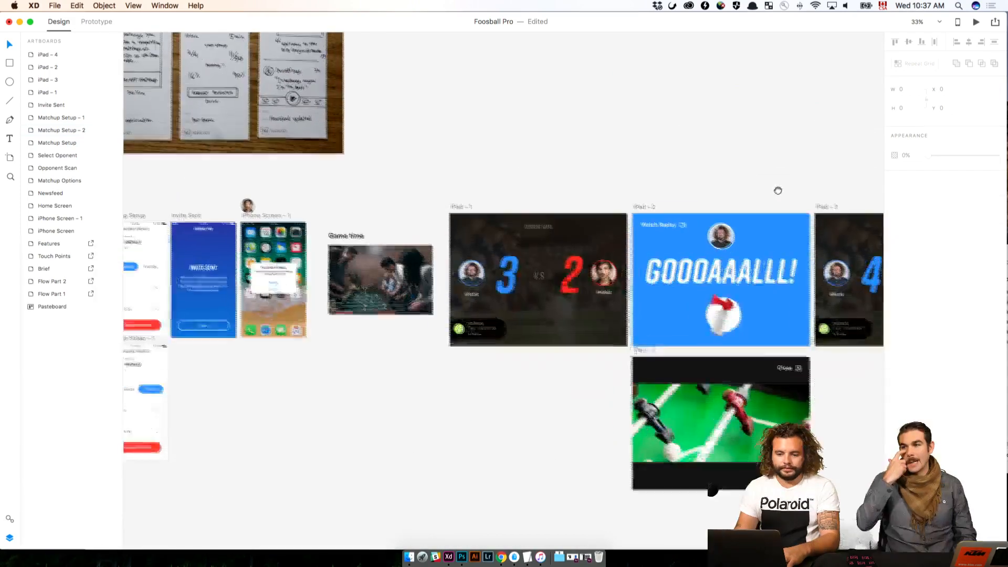
drag(548, 149, 462, 255)
mouse_move(228, 195)
mouse_down()
mouse_move(796, 194)
mouse_move(285, 187)
mouse_move(459, 162)
mouse_move(537, 177)
mouse_up()
click(589, 197)
click(657, 214)
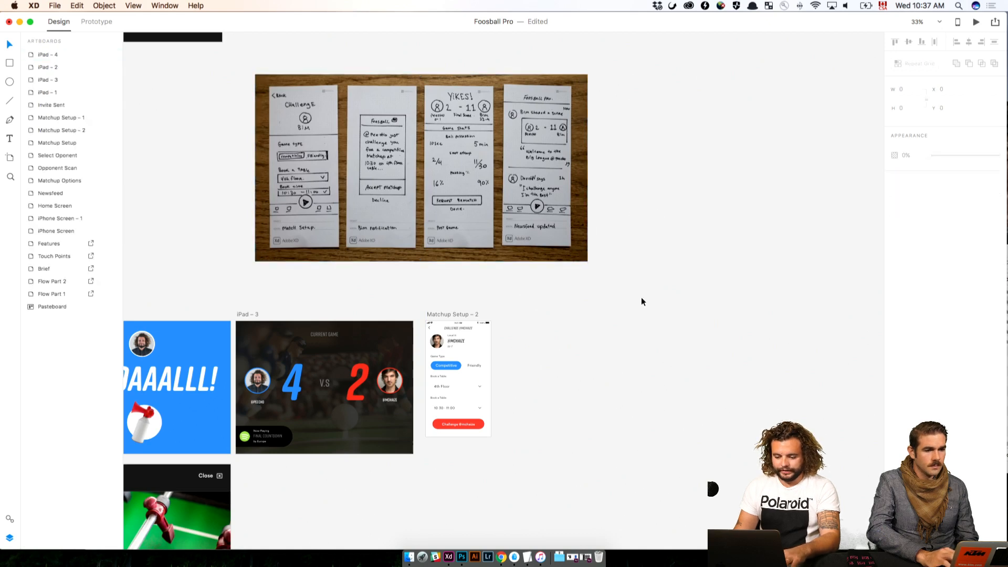
Examine the Flow Part 2 sketches alongside the iPad – 3 and Matchup Setup – 2 artboards
click(448, 321)
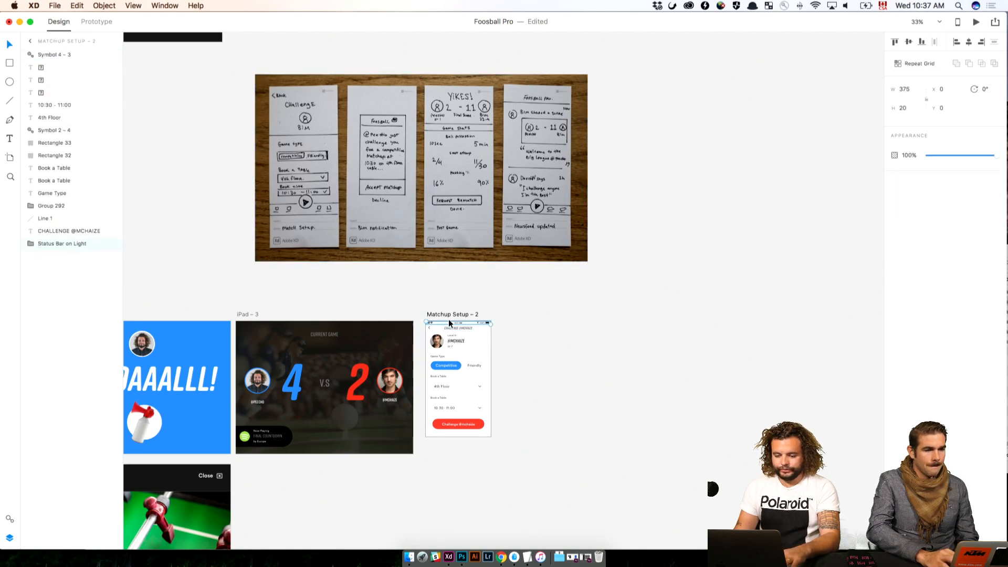
click(520, 306)
key(super+equal)
scroll(519, 307, up, 5)
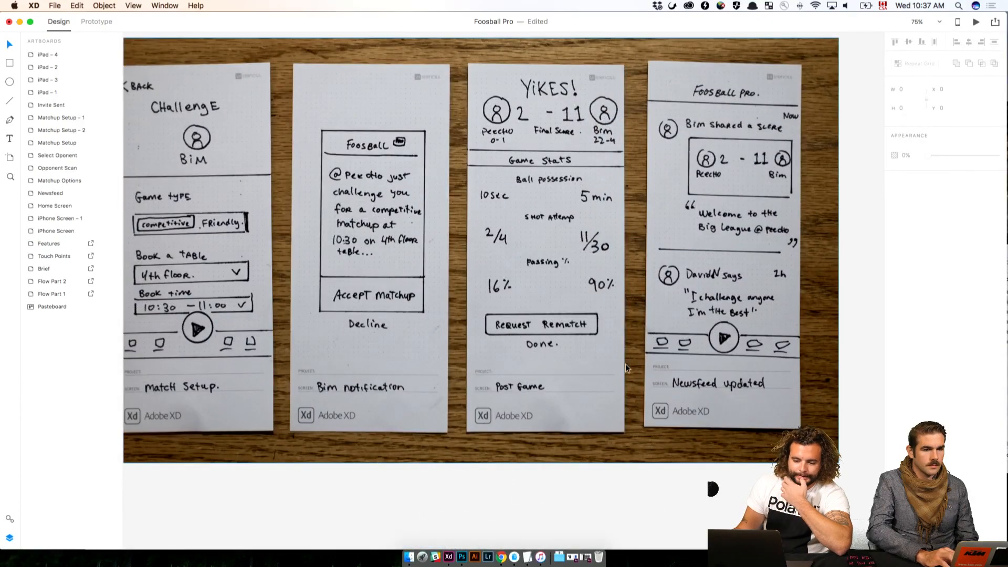
scroll(625, 367, down, 10)
scroll(625, 366, right, 5)
scroll(623, 367, left, 5)
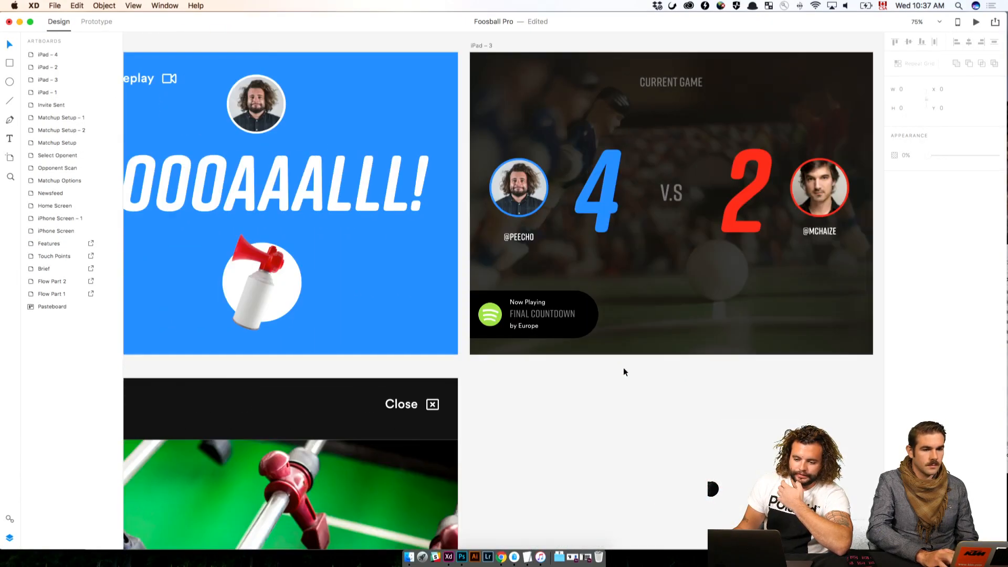
scroll(626, 368, up, 3)
scroll(623, 369, right, 7)
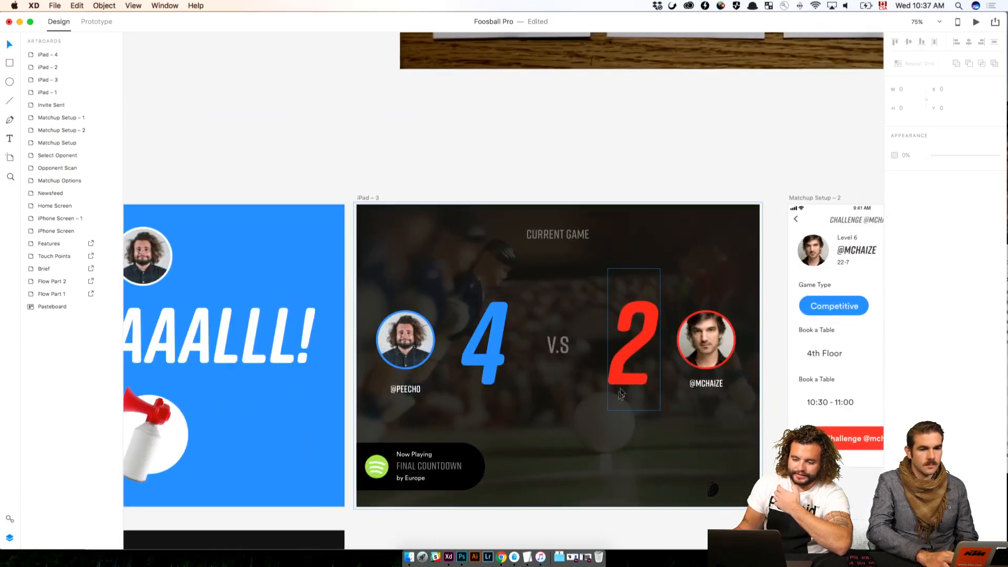
scroll(682, 383, right, 5)
scroll(682, 384, up, 1)
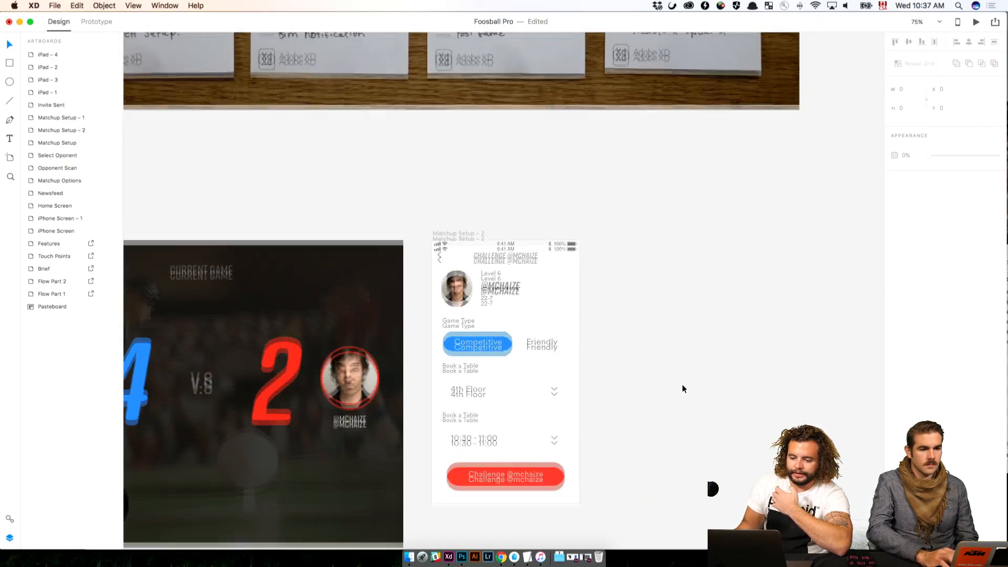
scroll(682, 385, down, 2)
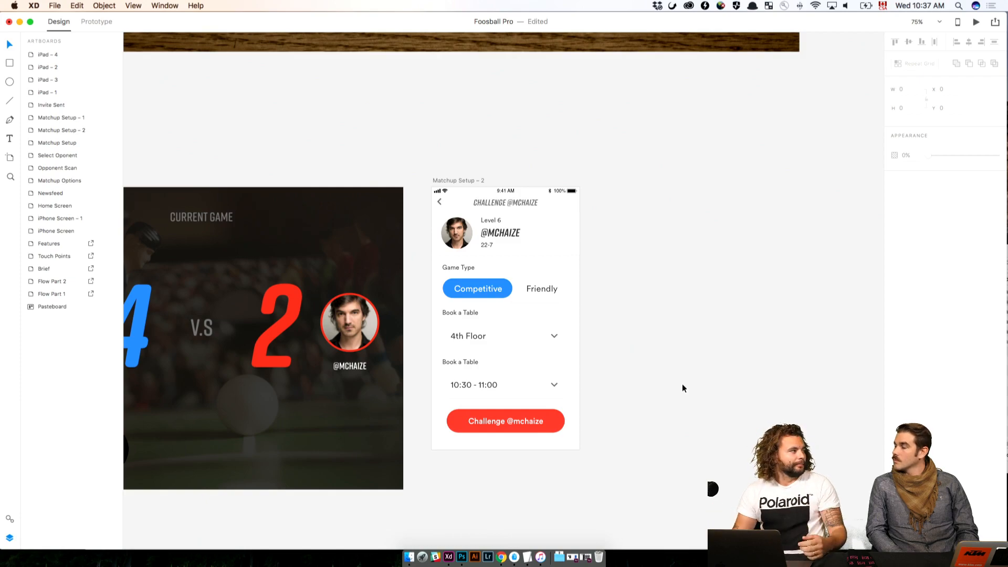
scroll(681, 389, up, 15)
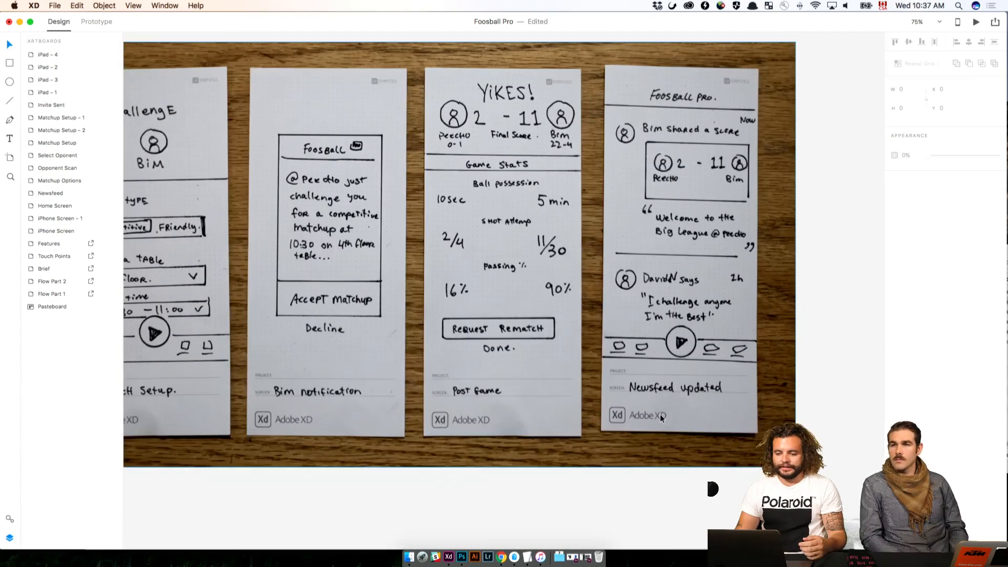
Study the Post Game and Newsfeed updated sketches up close, checking them against the Matchup Setup – 2 layout
key(super+minus)
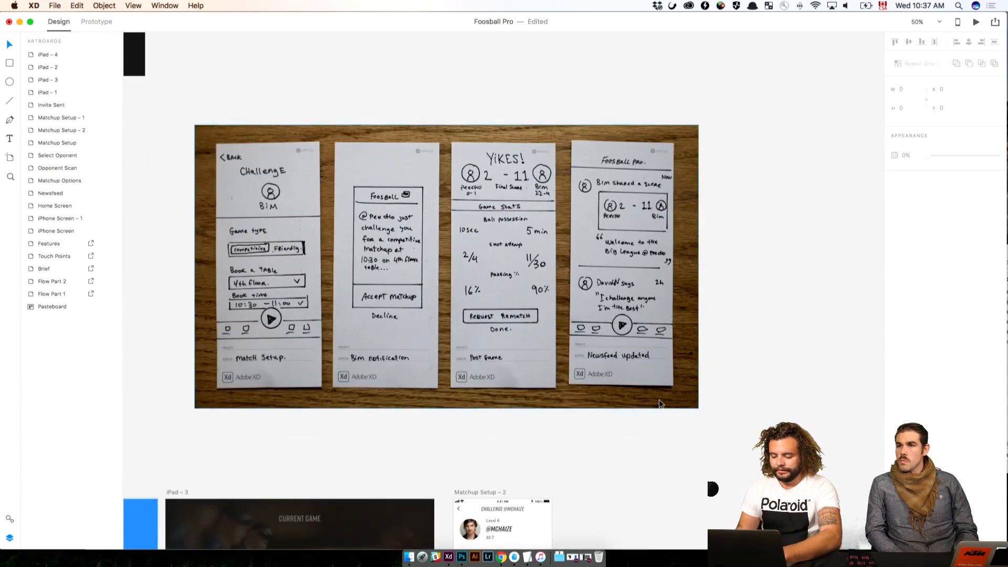
key(super+plus)
key(super+plus)
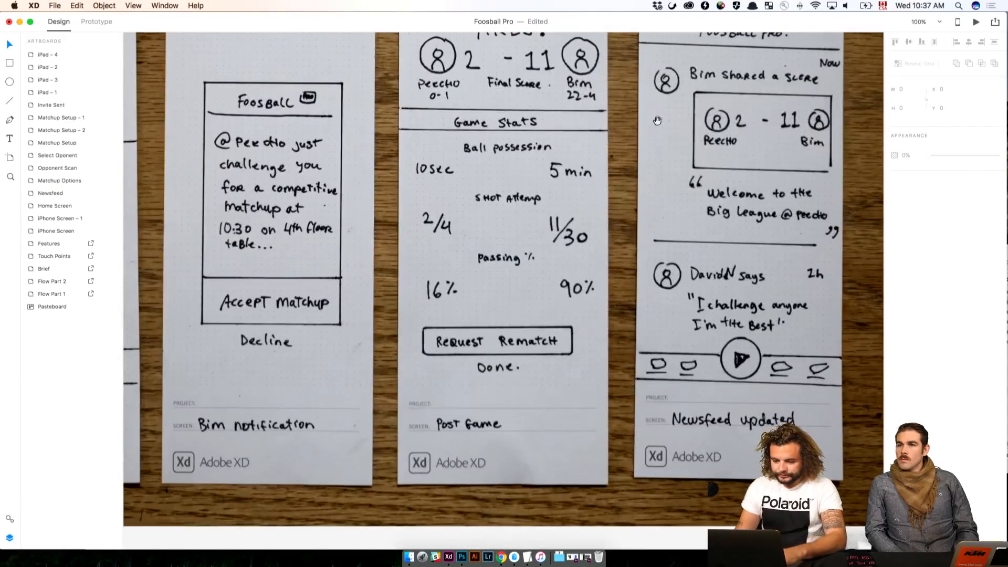
drag(652, 130, 509, 205)
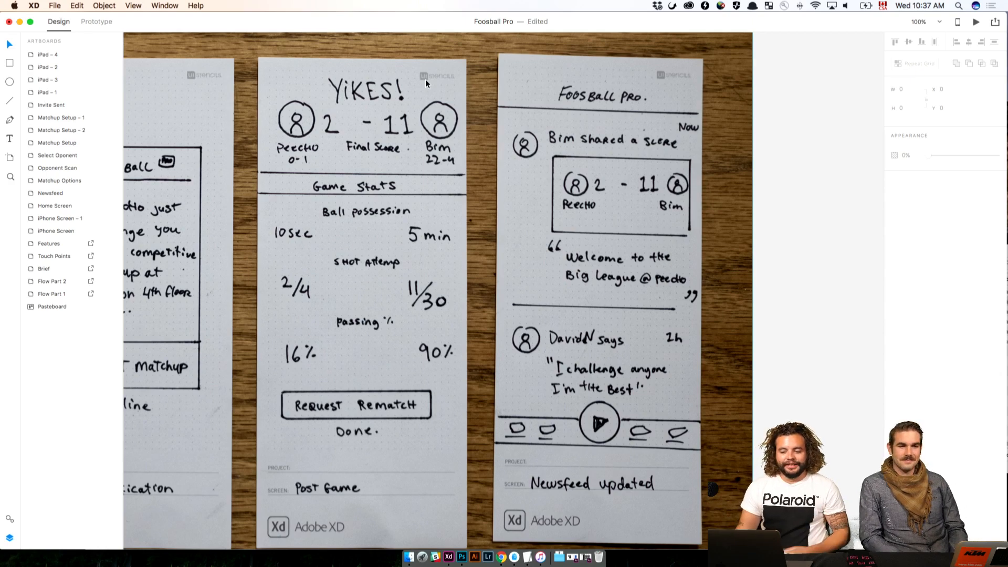
scroll(607, 160, down, 1)
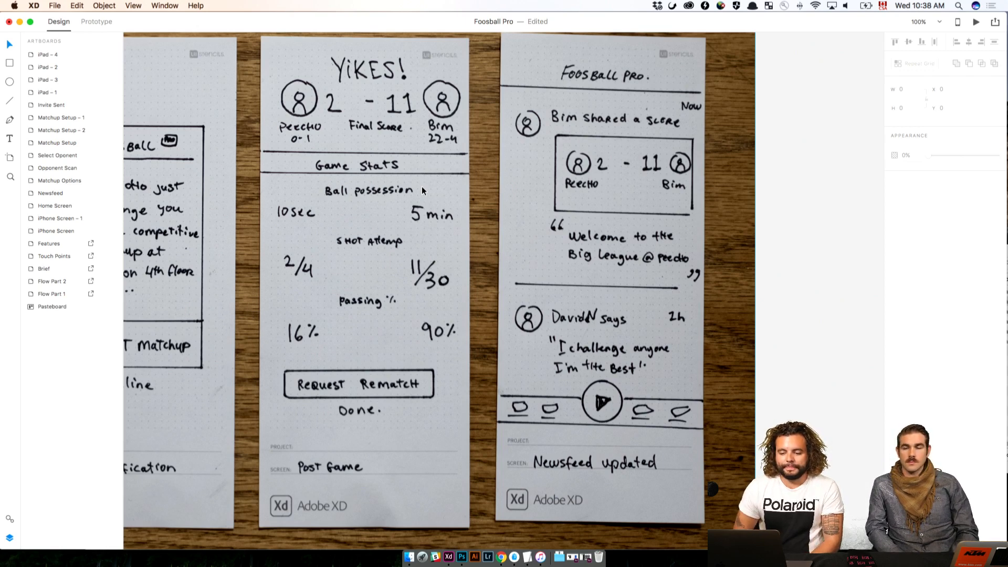
scroll(819, 311, down, 10)
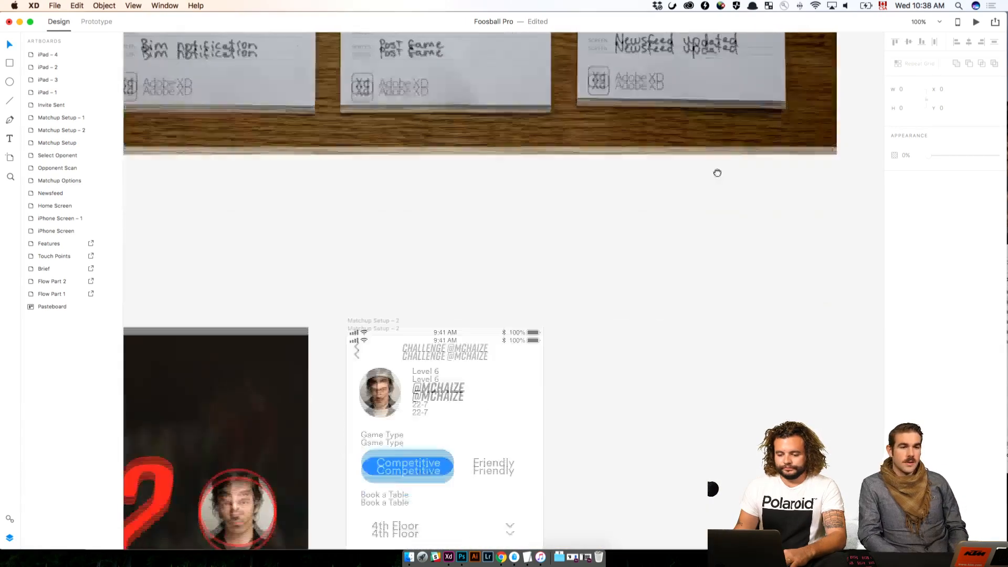
drag(717, 172, 719, 148)
drag(649, 509, 654, 288)
drag(589, 187, 617, 340)
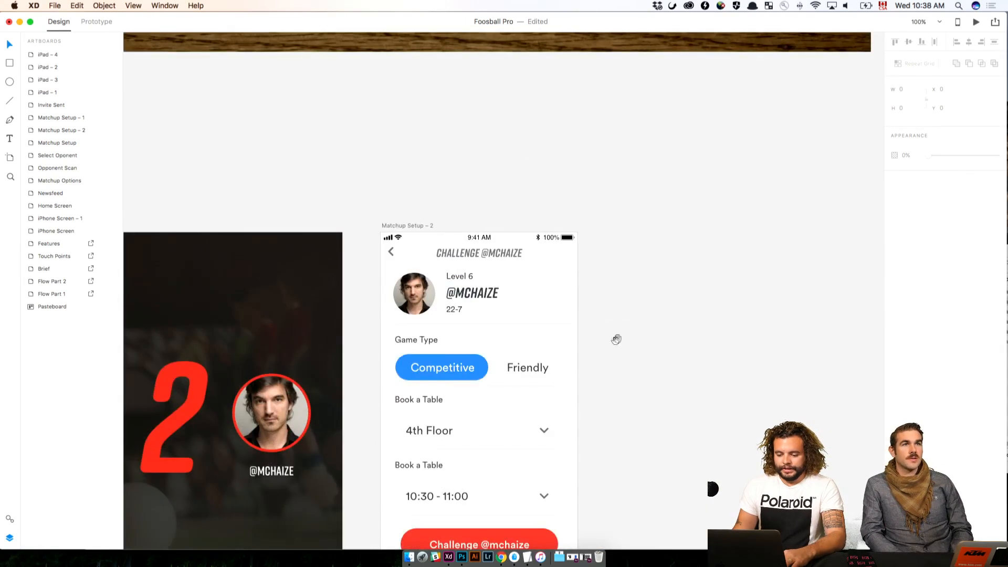
drag(636, 223, 674, 479)
mouse_move(693, 165)
mouse_down()
mouse_move(678, 501)
mouse_move(695, 166)
mouse_up()
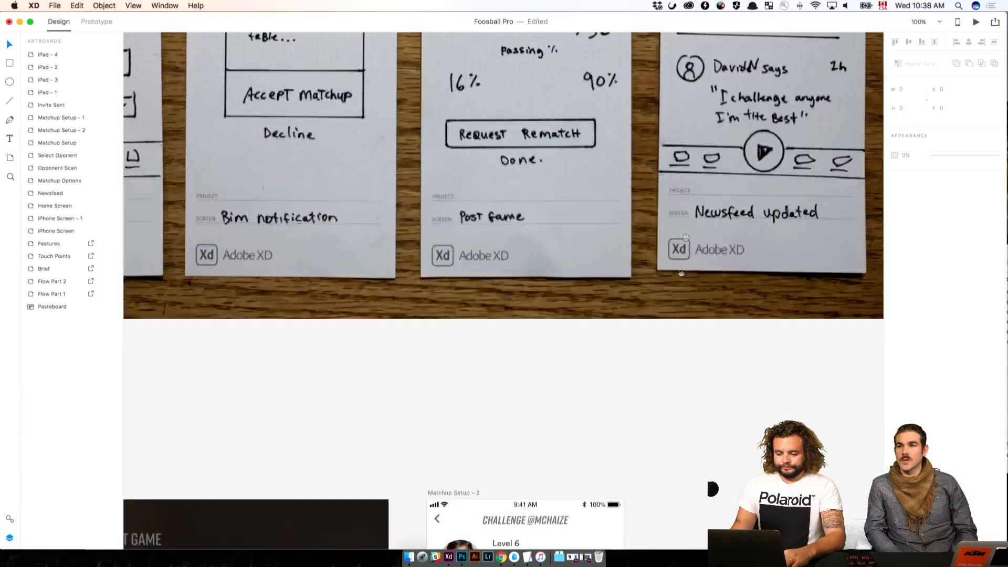
mouse_move(645, 521)
mouse_down()
mouse_move(675, 196)
mouse_move(703, 205)
mouse_move(459, 261)
mouse_up()
click(468, 191)
click(644, 248)
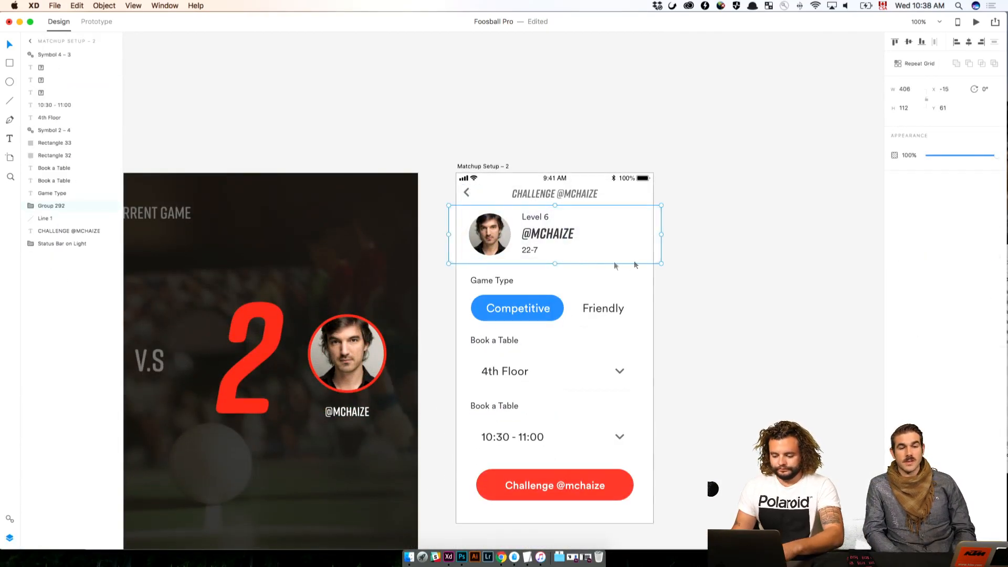
key(Delete)
click(653, 261)
drag(691, 209, 450, 195)
key(Delete)
Place the matchup score symbol from the document's assets, horizontally centred, in the emptied header area of Matchup Setup – 2 at X 39, Y 55
drag(395, 246, 546, 246)
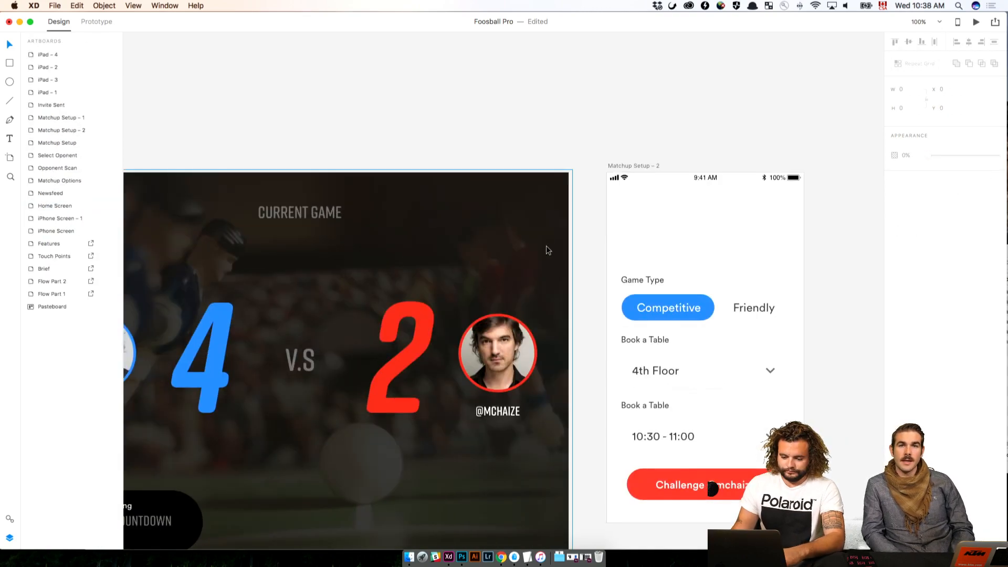
key(super+minus)
key(super+minus)
key(super+minus)
click(462, 187)
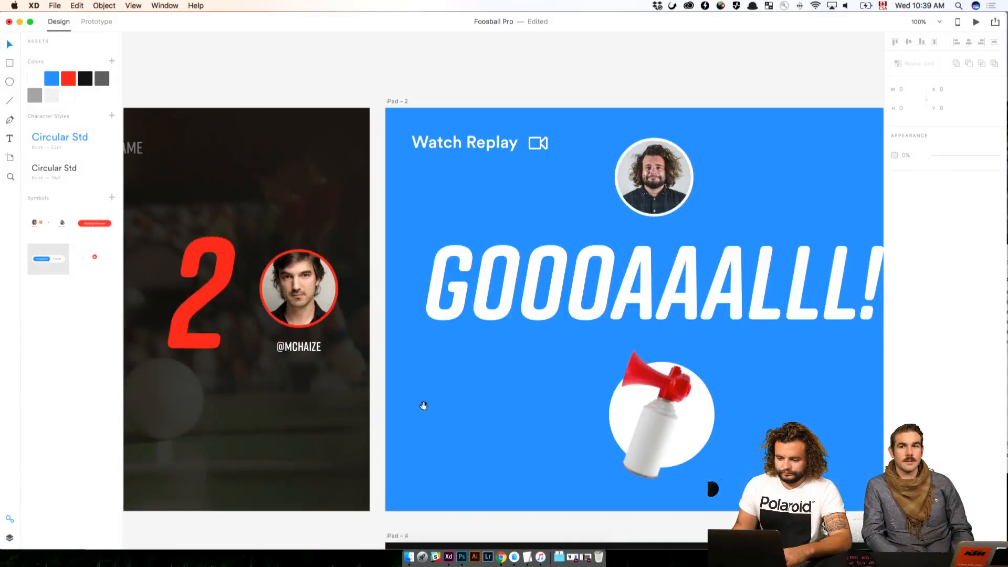
scroll(473, 404, right, 10)
scroll(454, 405, right, 10)
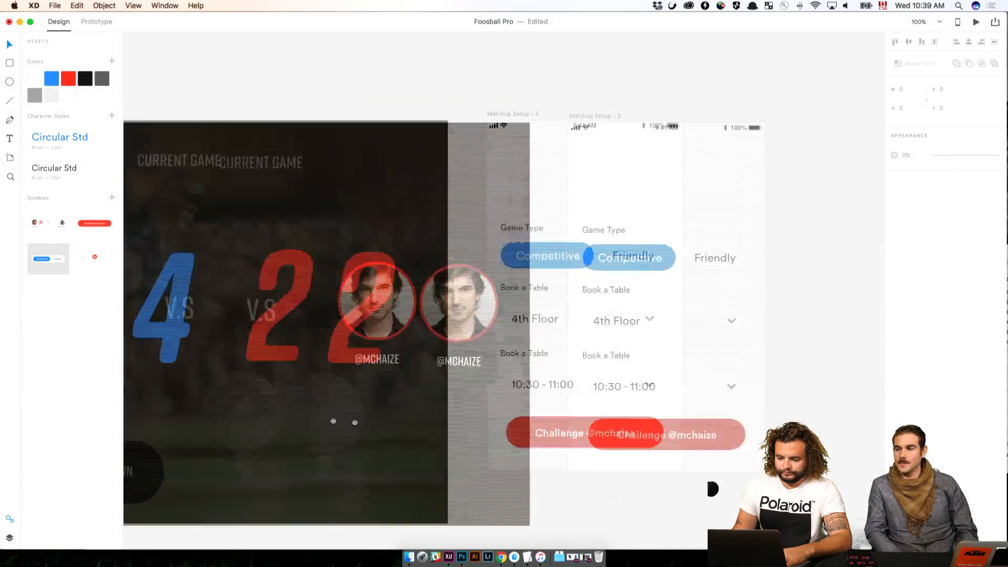
drag(52, 224, 475, 167)
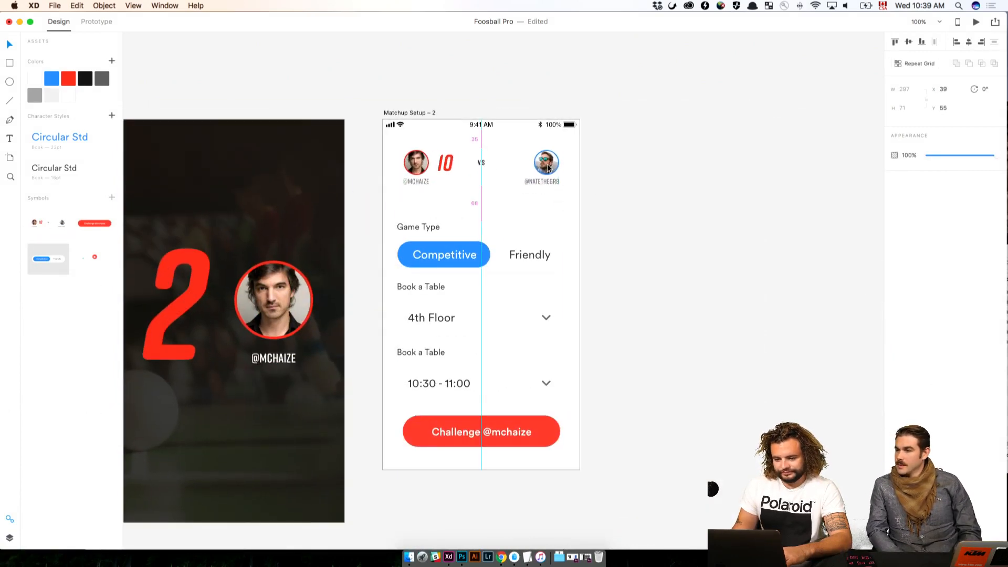
click(668, 174)
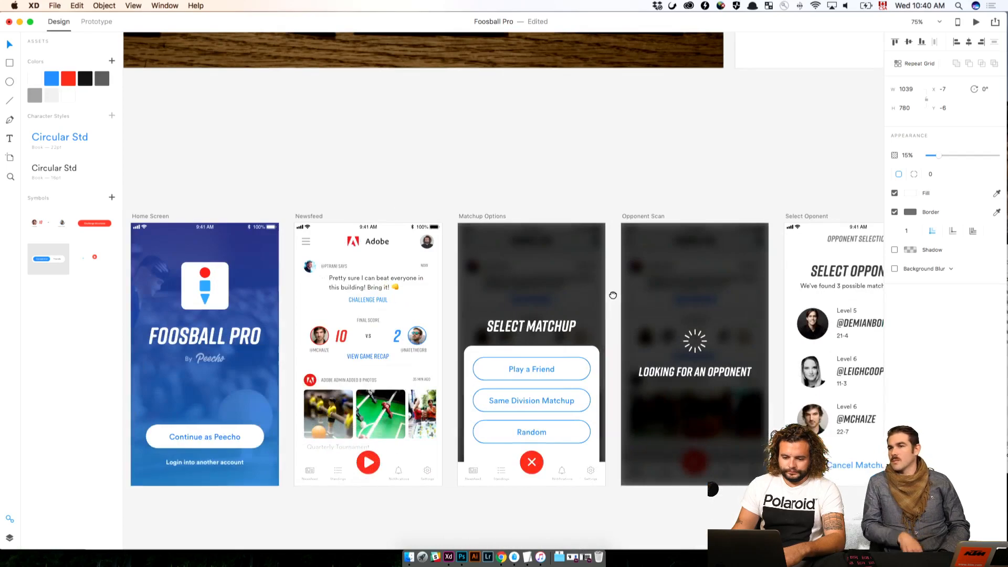
Copy the Final Score card's rounded background rectangle from Newsfeed into Matchup Setup – 2 and position it over the score symbol at Y 35
click(386, 363)
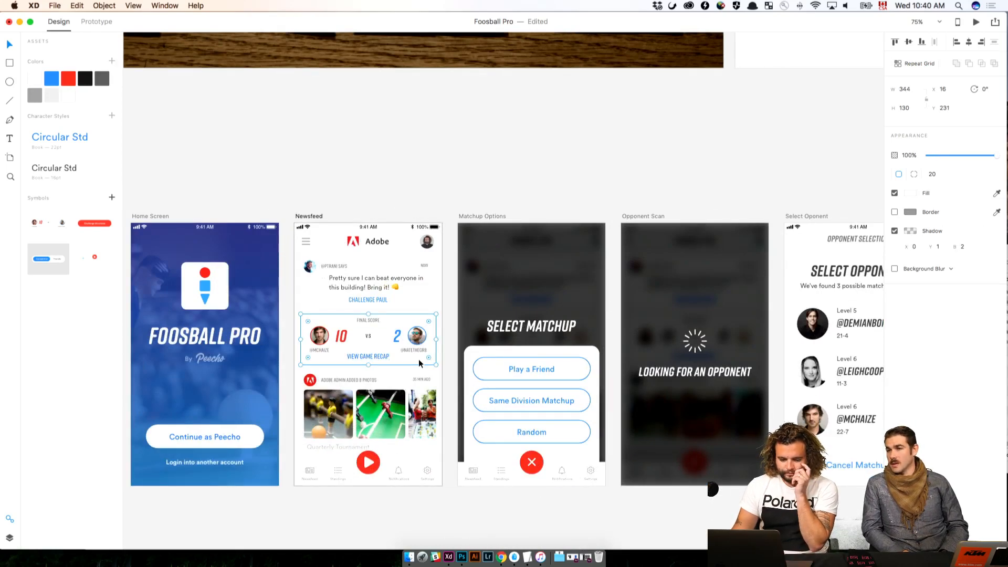
click(9, 536)
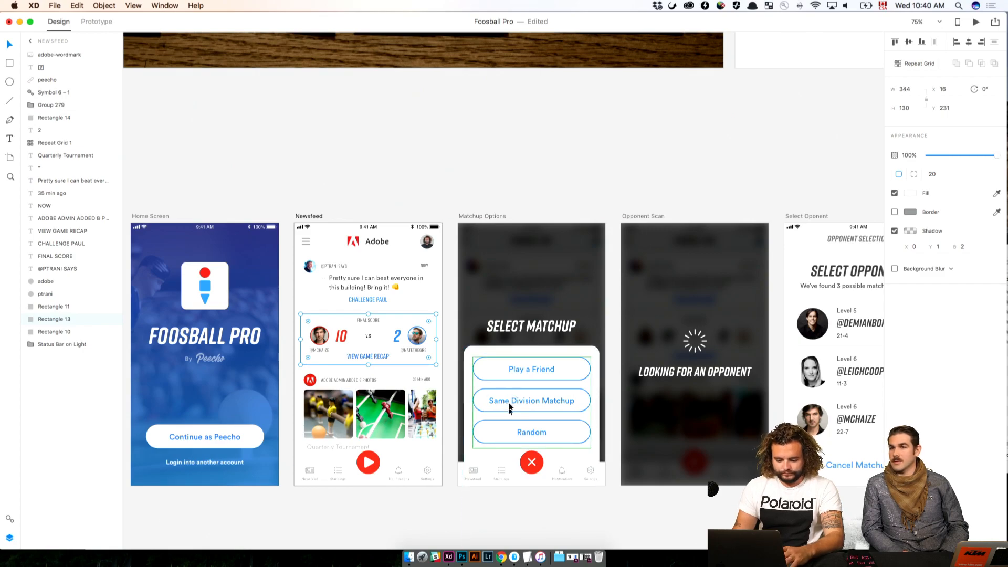
click(574, 191)
scroll(473, 188, right, 10)
scroll(473, 188, right, 20)
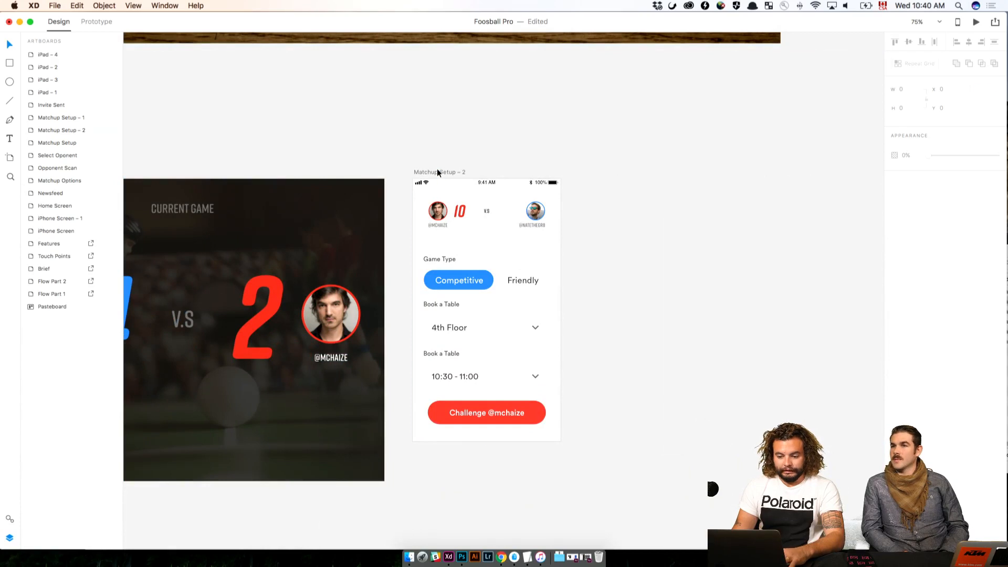
click(437, 170)
key(super+v)
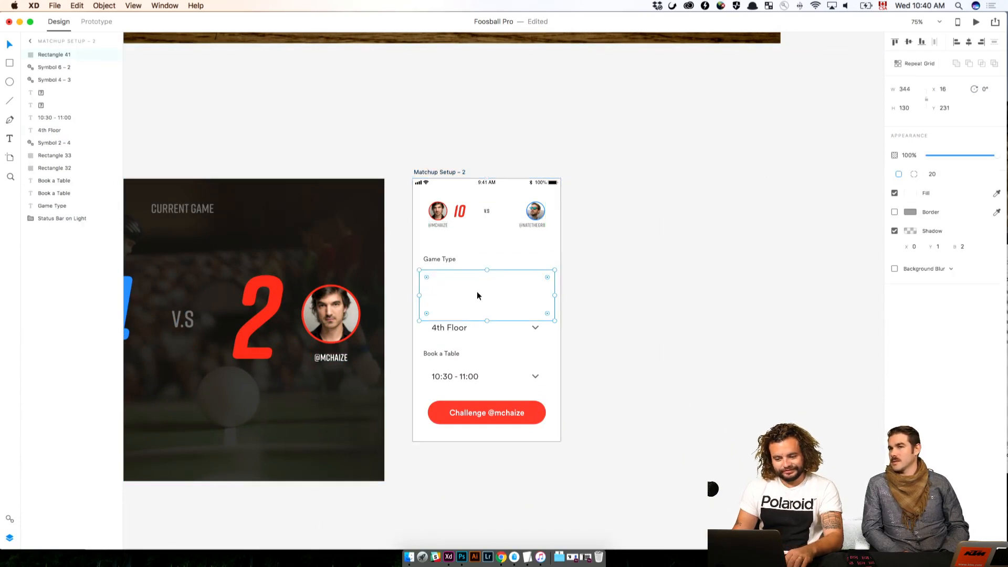
drag(476, 295, 483, 215)
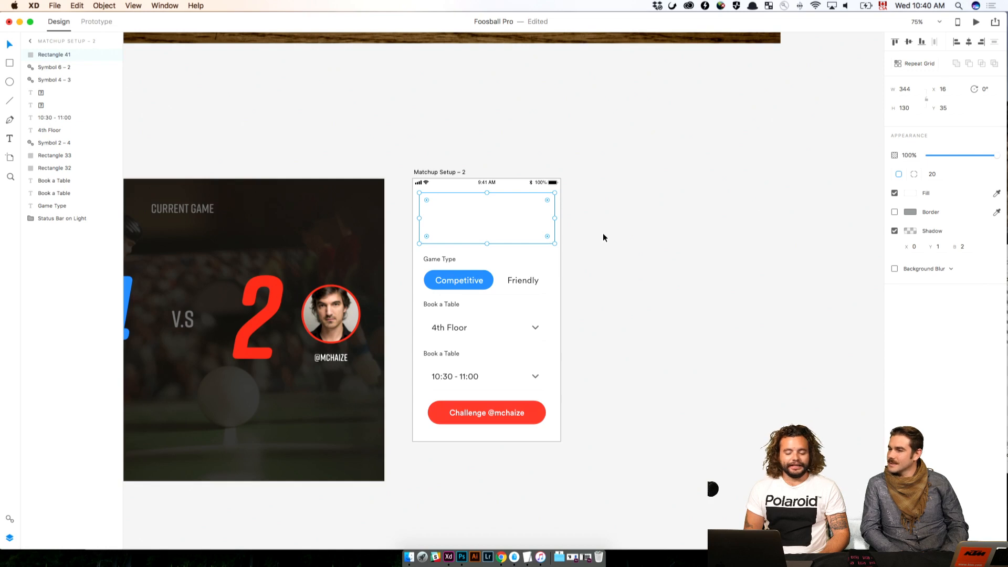
click(603, 233)
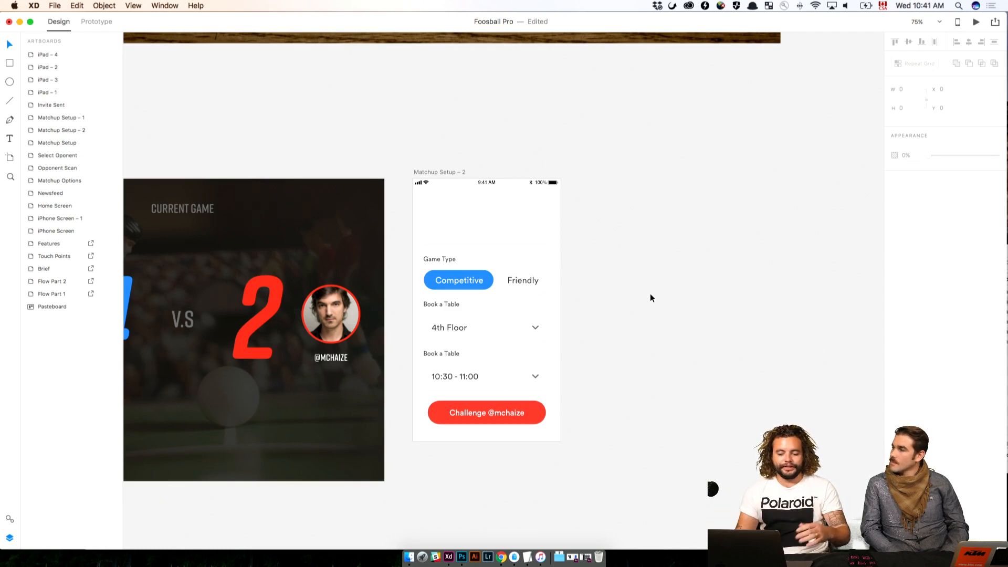
Examine the pasted card on Matchup Setup – 2 up close, along with the iPad – 3 score screen and the goal celebration screen
scroll(461, 319, left, 5)
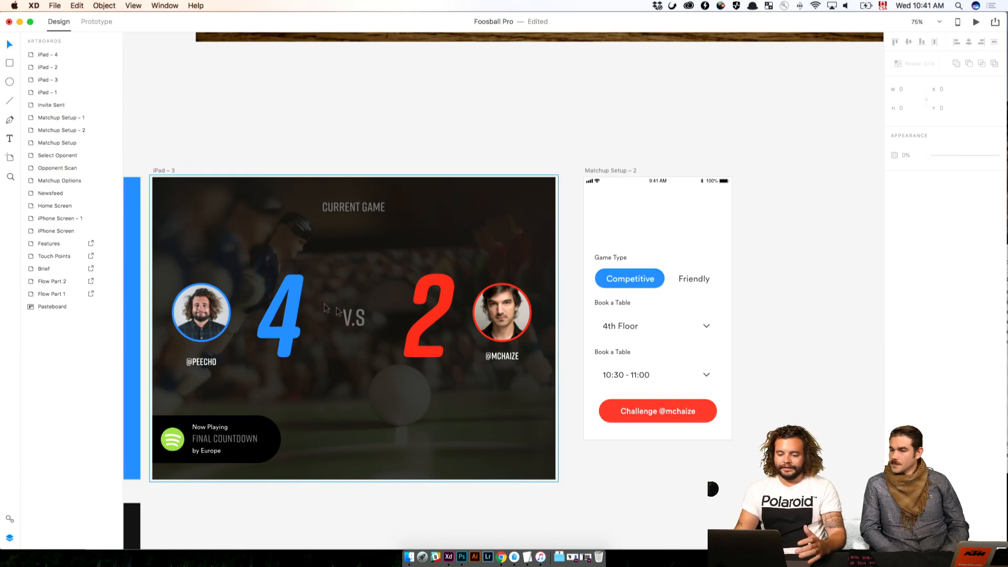
scroll(698, 440, right, 3)
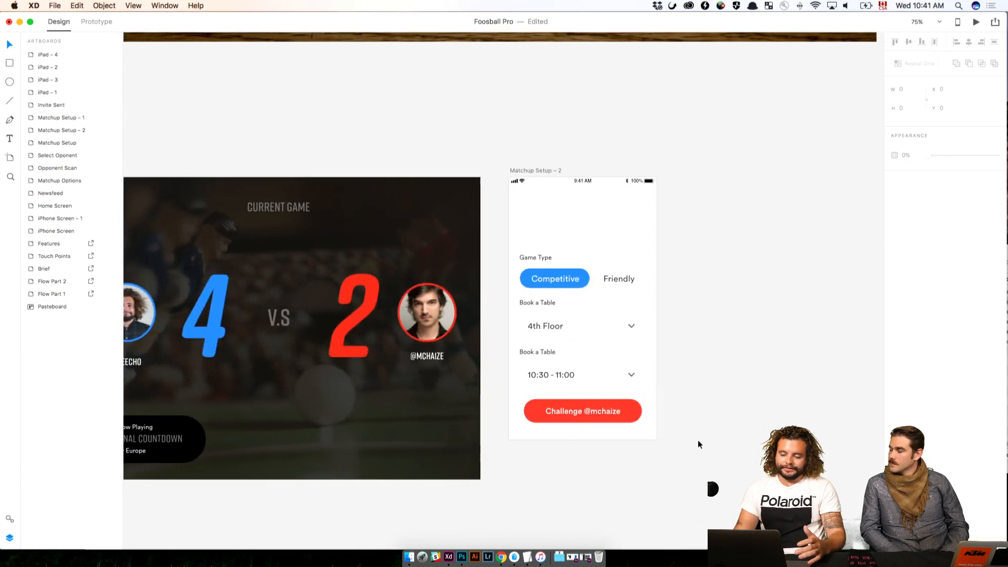
key(super+plus)
key(super+plus)
key(super+plus)
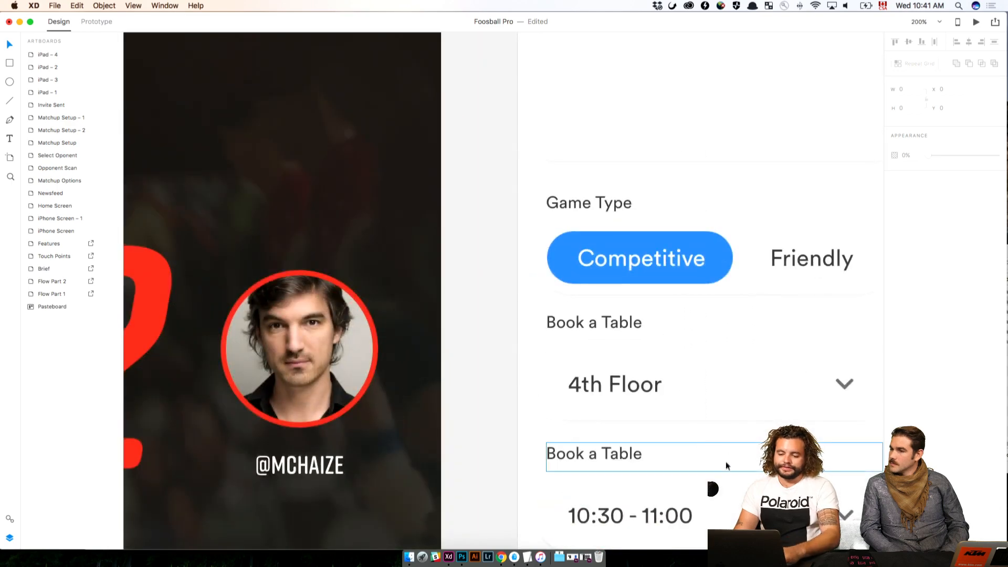
drag(716, 462, 594, 358)
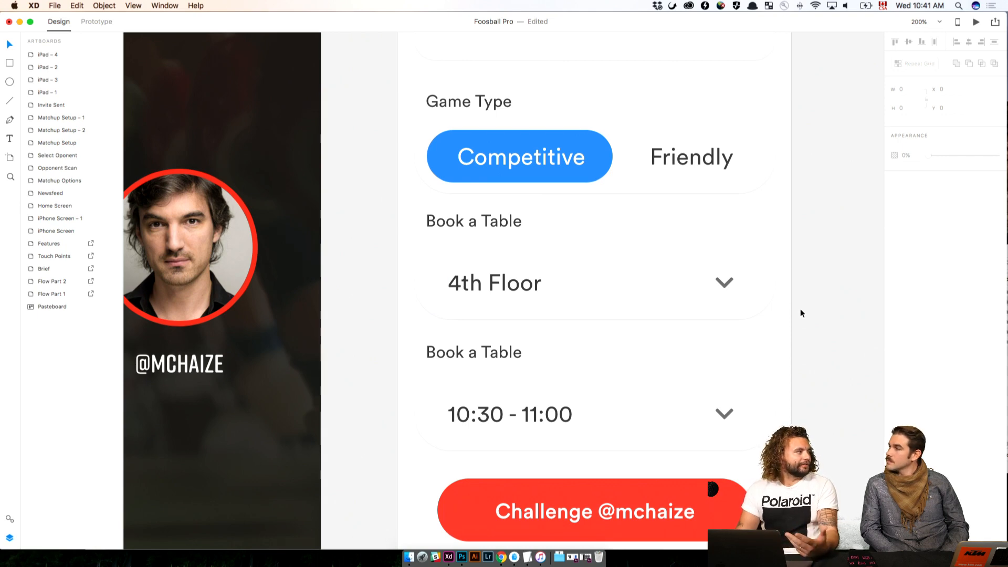
drag(851, 268, 791, 499)
click(540, 289)
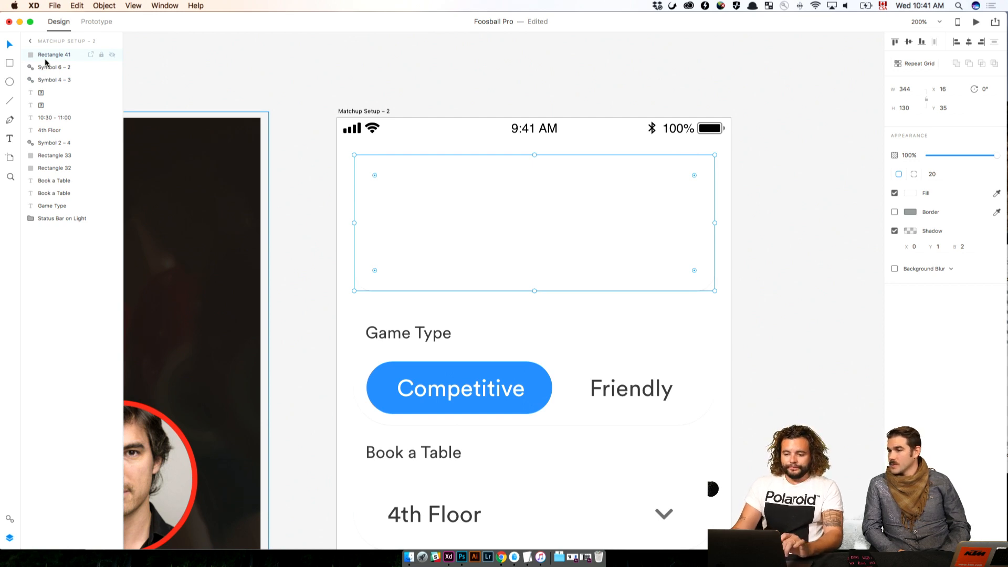
click(355, 92)
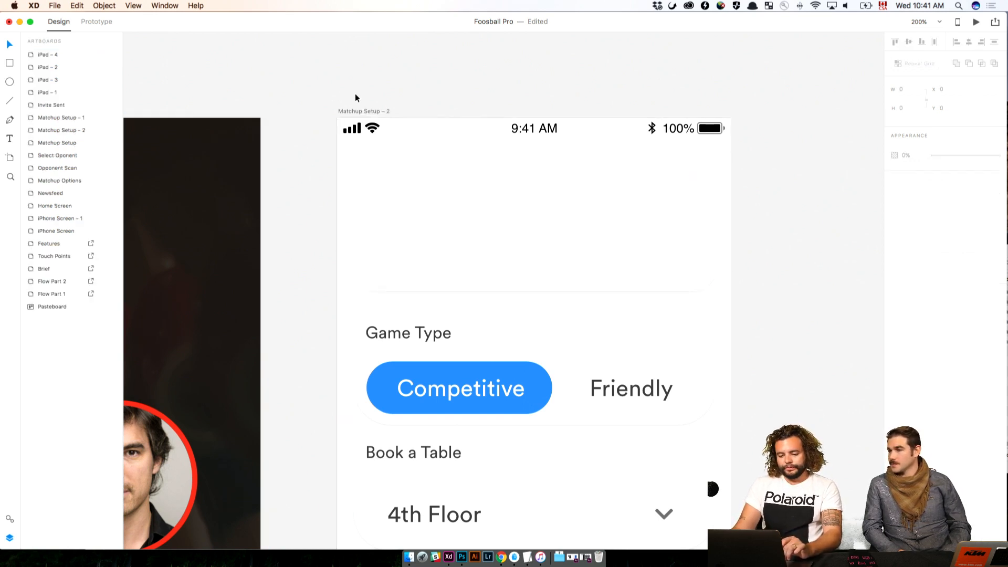
key(super+minus)
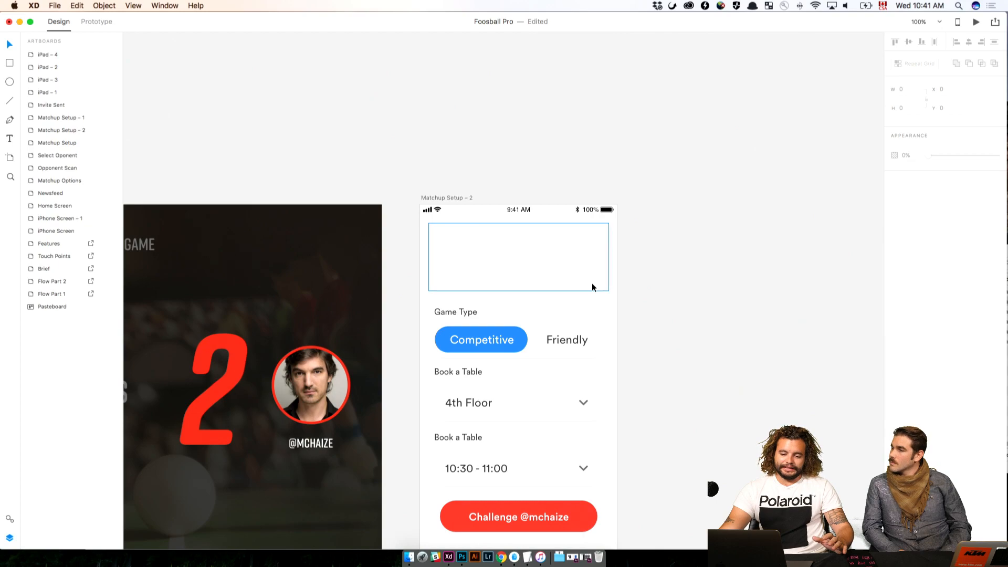
scroll(597, 292, left, 13)
scroll(599, 293, right, 3)
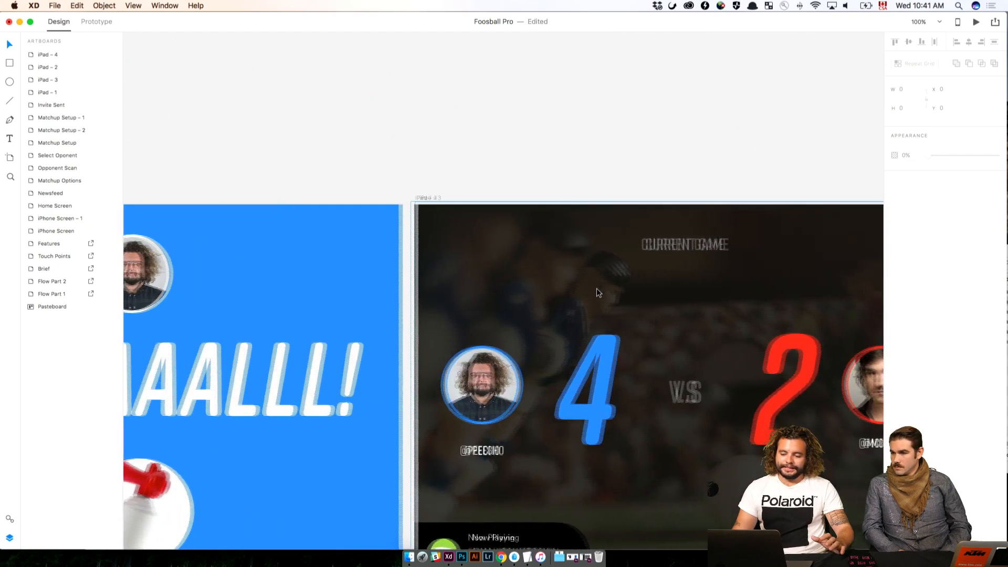
scroll(599, 293, left, 1)
scroll(597, 293, left, 8)
scroll(599, 293, down, 3)
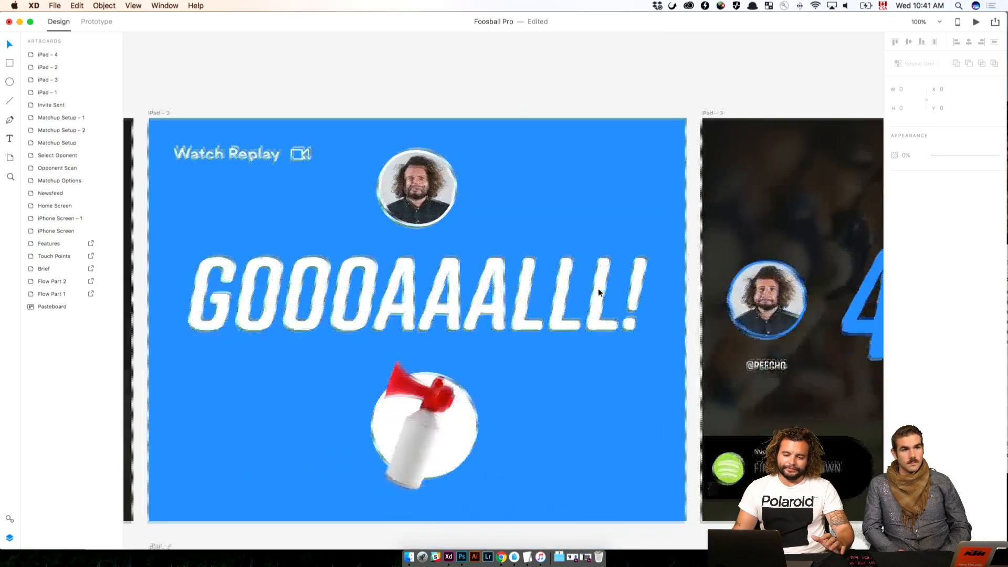
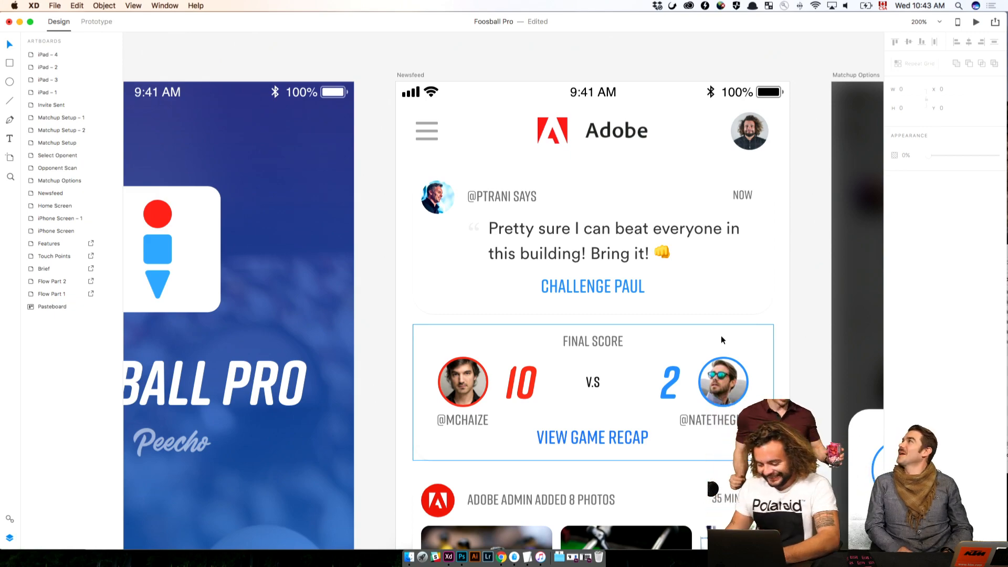
Review the phone flow from Newsfeed through Invite Sent and iPhone Screen – 1 to the iPad – 1 game screen
key(super+minus)
scroll(596, 245, left, 2)
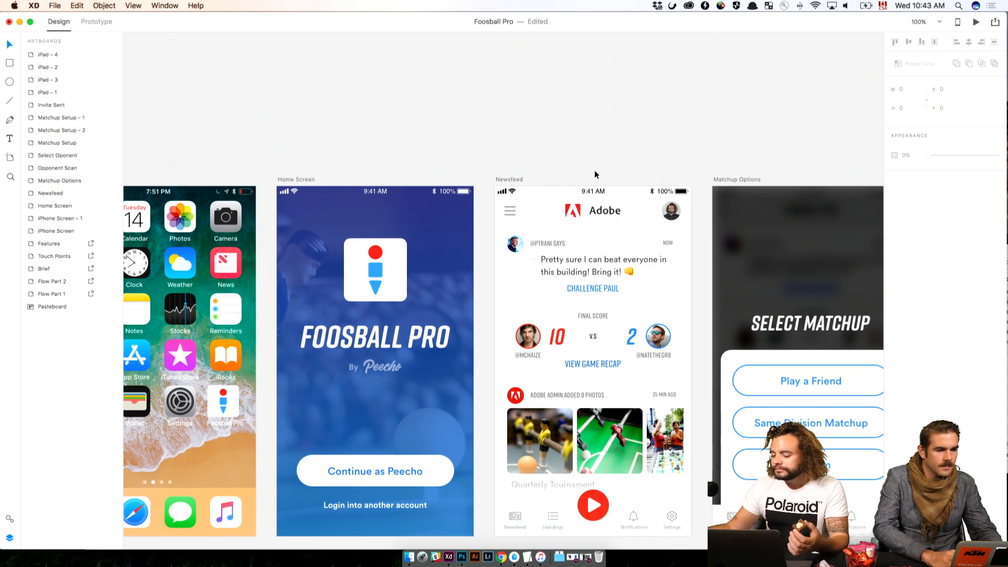
drag(692, 113, 252, 85)
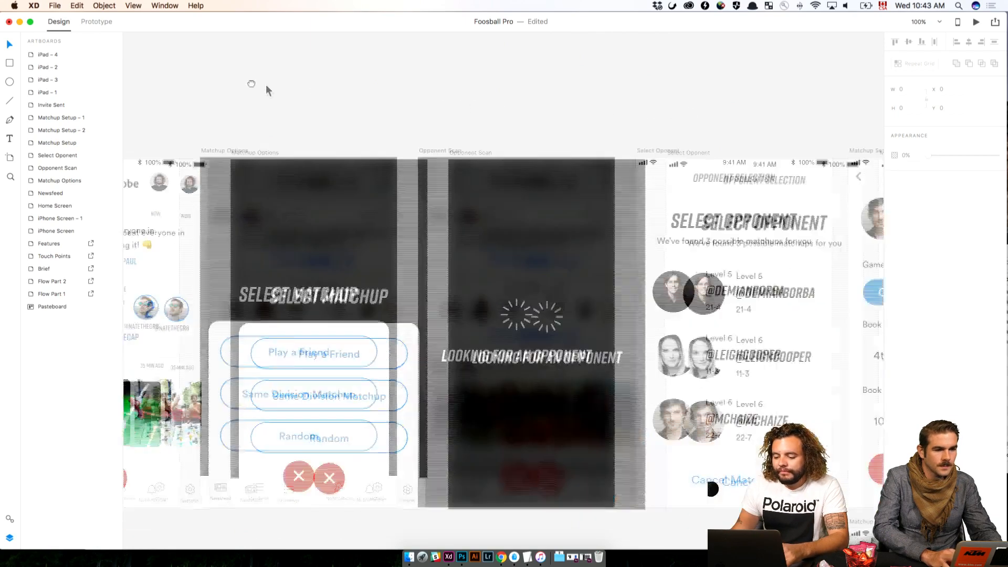
drag(577, 115, 308, 99)
drag(521, 91, 263, 90)
drag(408, 91, 18, 111)
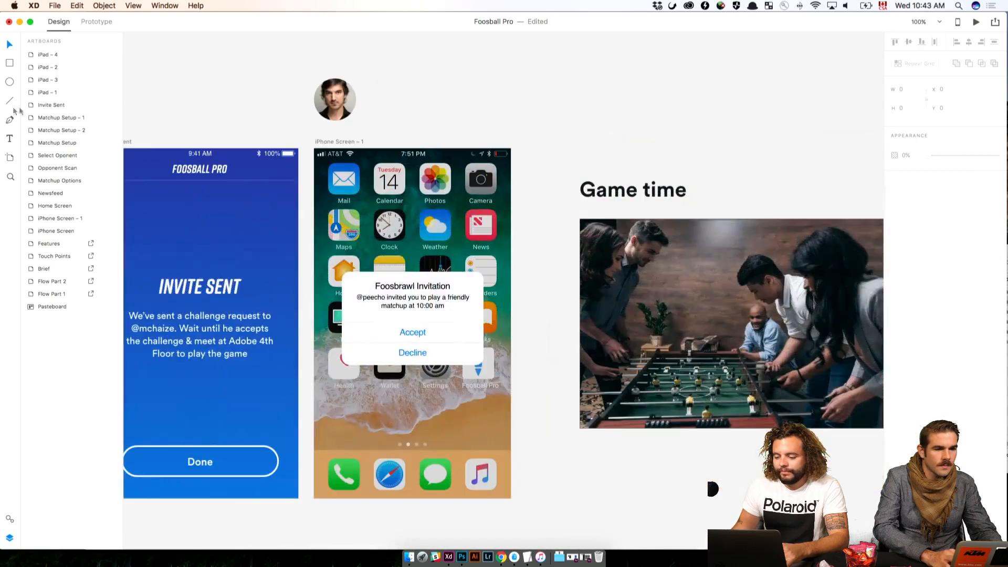
drag(470, 116, 167, 130)
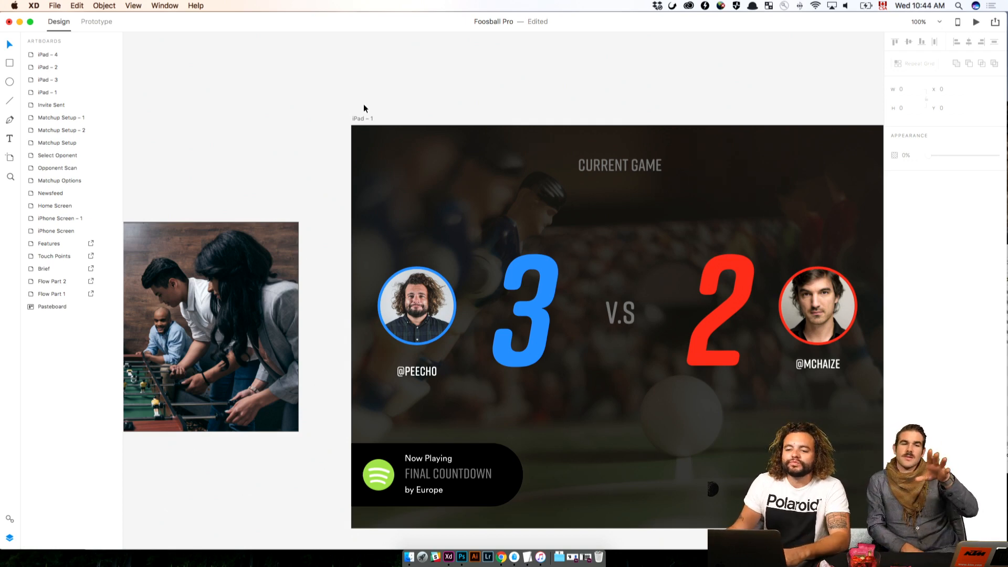
scroll(278, 153, down, 2)
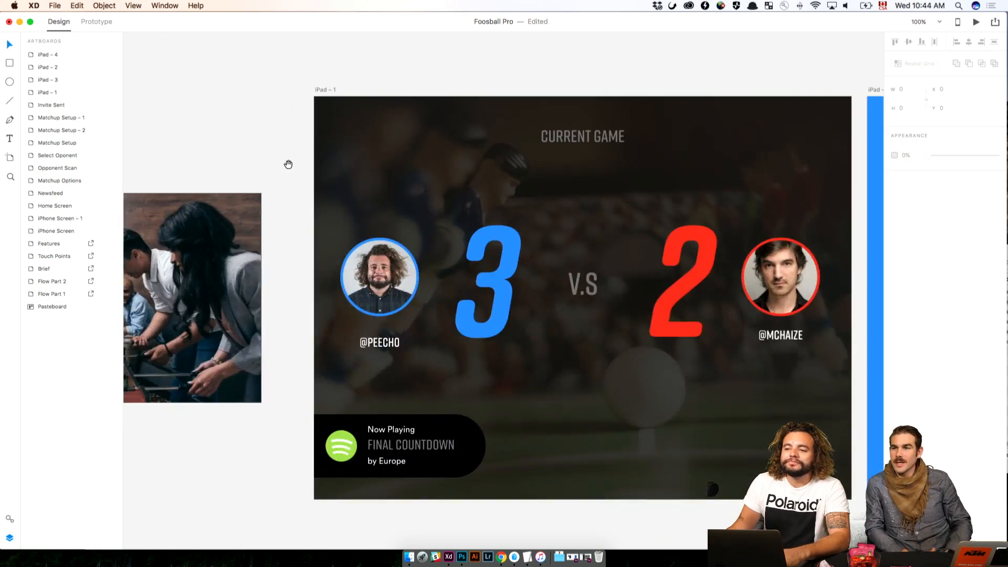
scroll(326, 184, right, 3)
scroll(370, 209, right, 5)
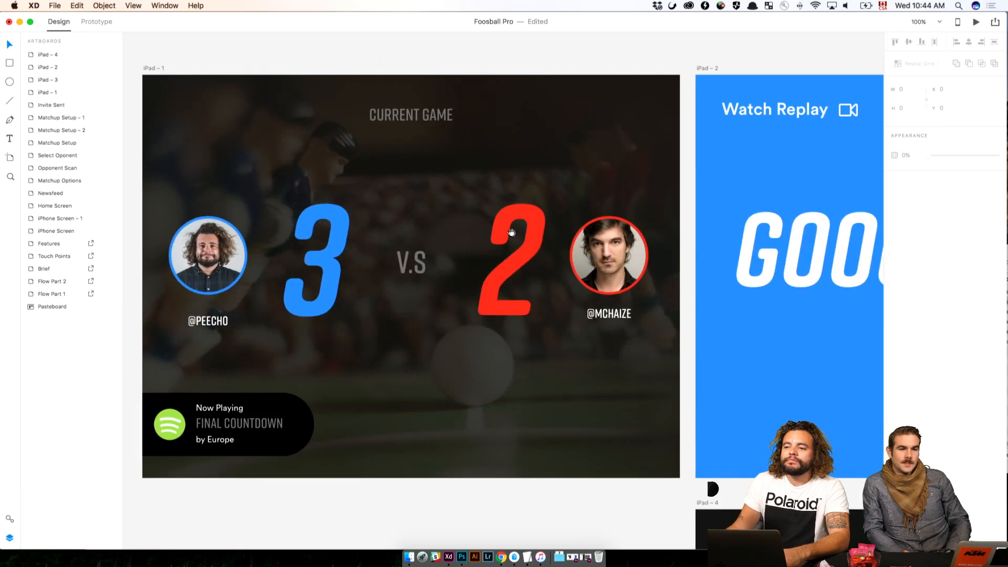
scroll(447, 220, left, 10)
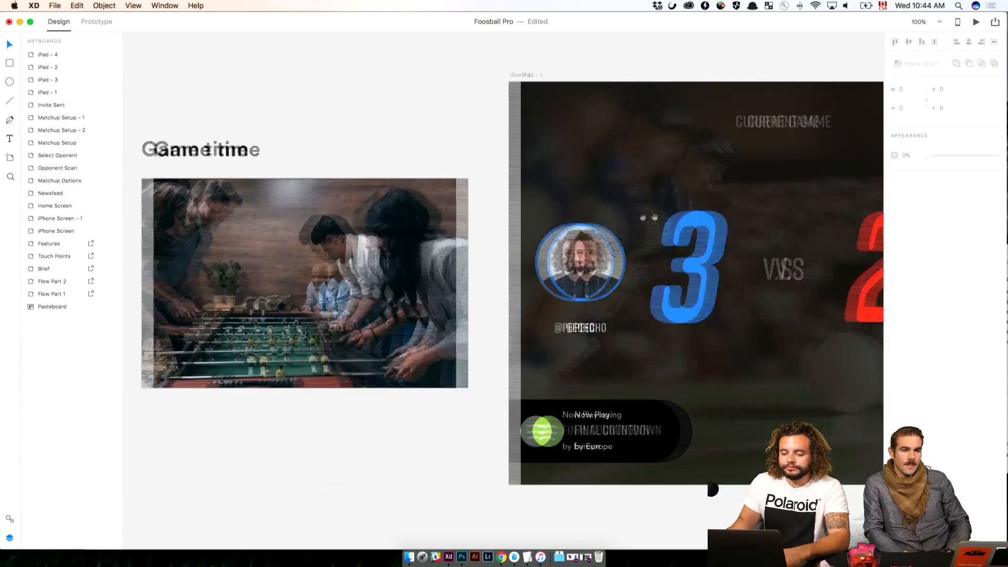
scroll(205, 118, right, 6)
Preview the prototype from iPad – 1 through to the goal celebration screen, and close the preview
click(174, 90)
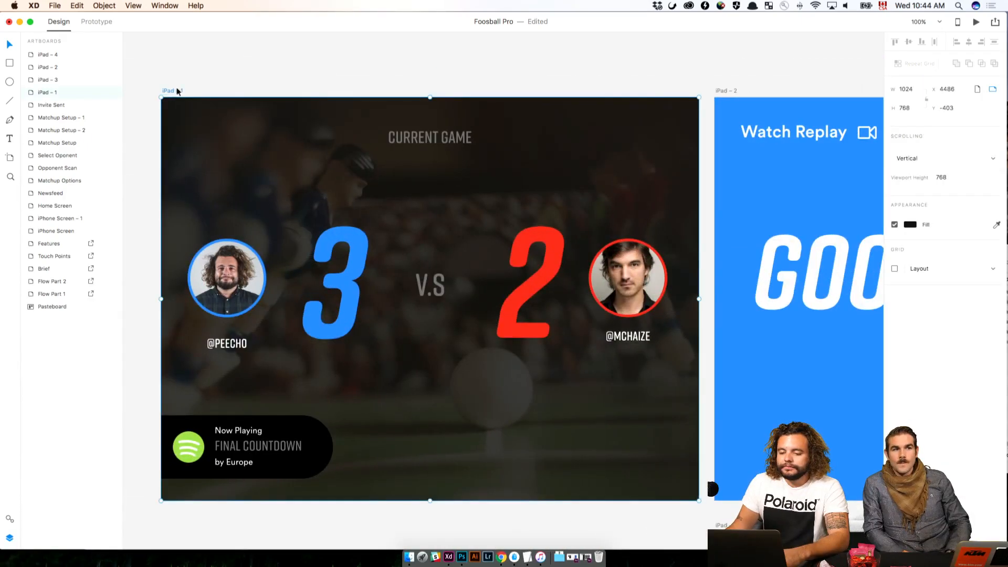
click(977, 23)
click(366, 374)
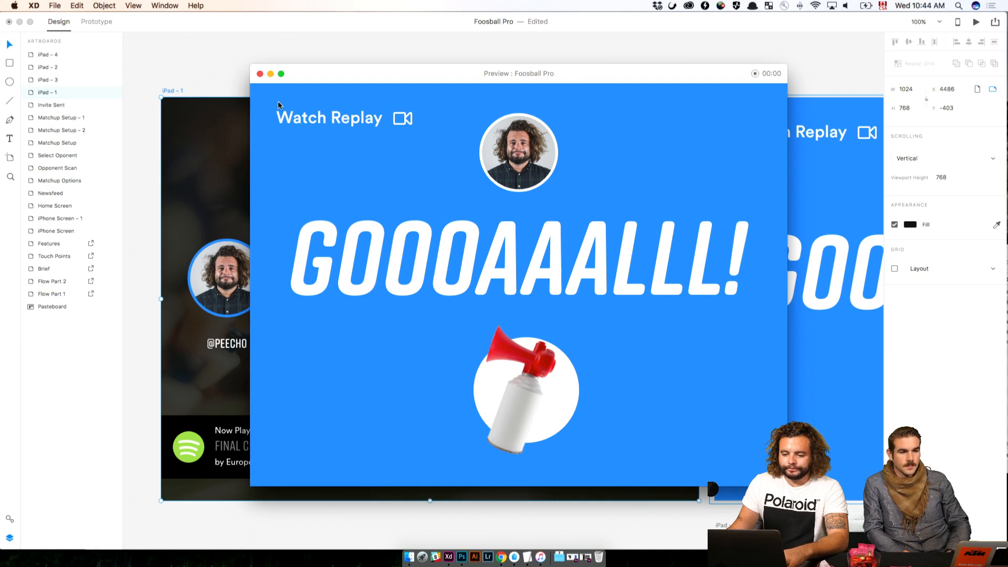
click(257, 74)
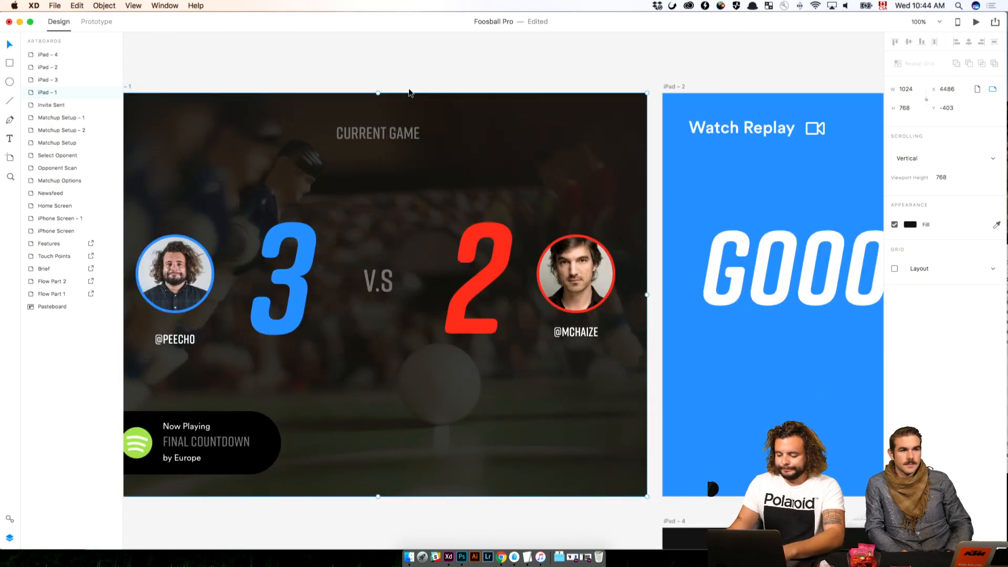
Link the Watch Replay element on iPad – 2 to the iPad – 4 artboard in the prototype
key(super+minus)
click(668, 171)
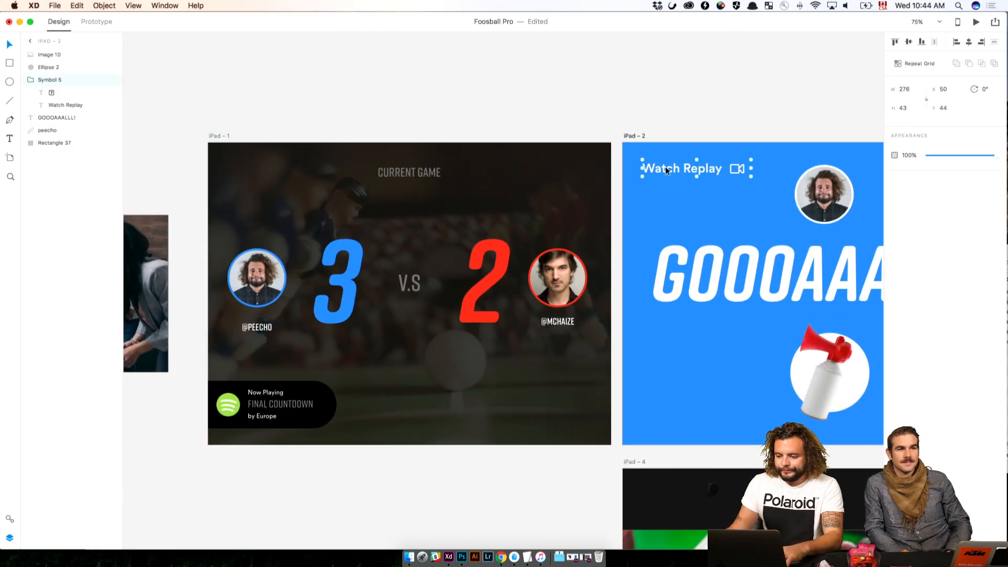
click(105, 23)
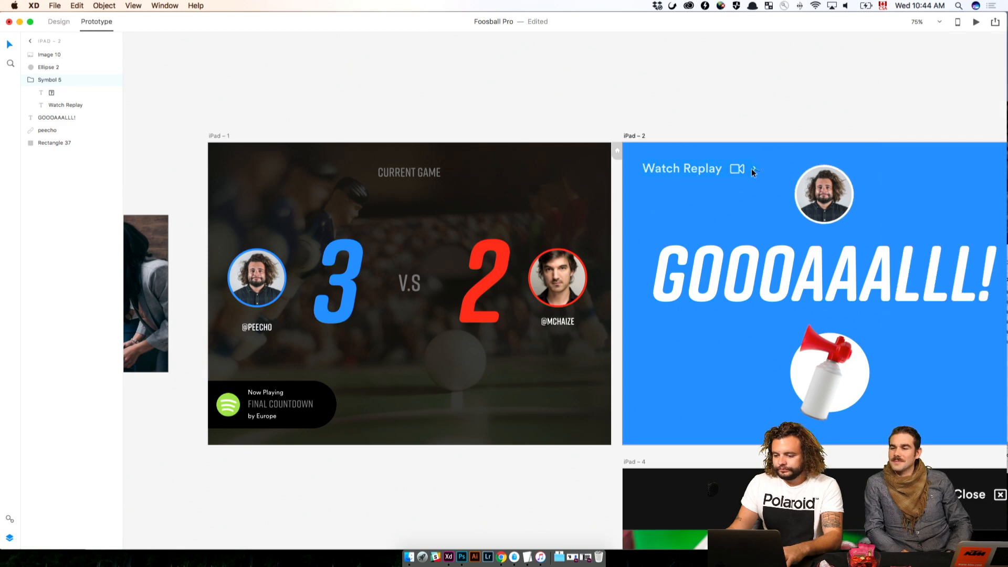
drag(754, 169, 881, 483)
Group the Close text with its X icon in the black header of iPad – 4
click(1003, 495)
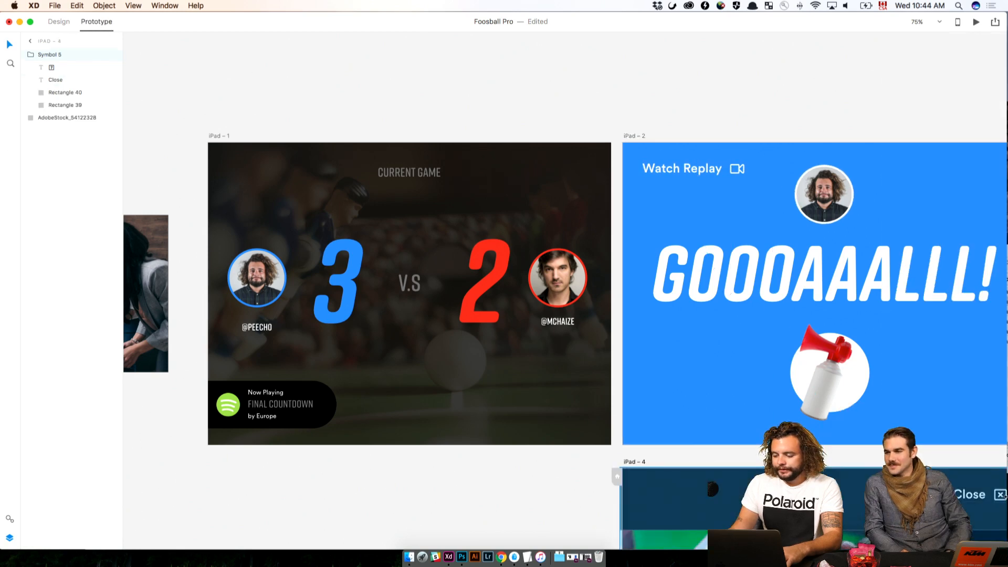
scroll(1002, 496, right, 10)
click(573, 431)
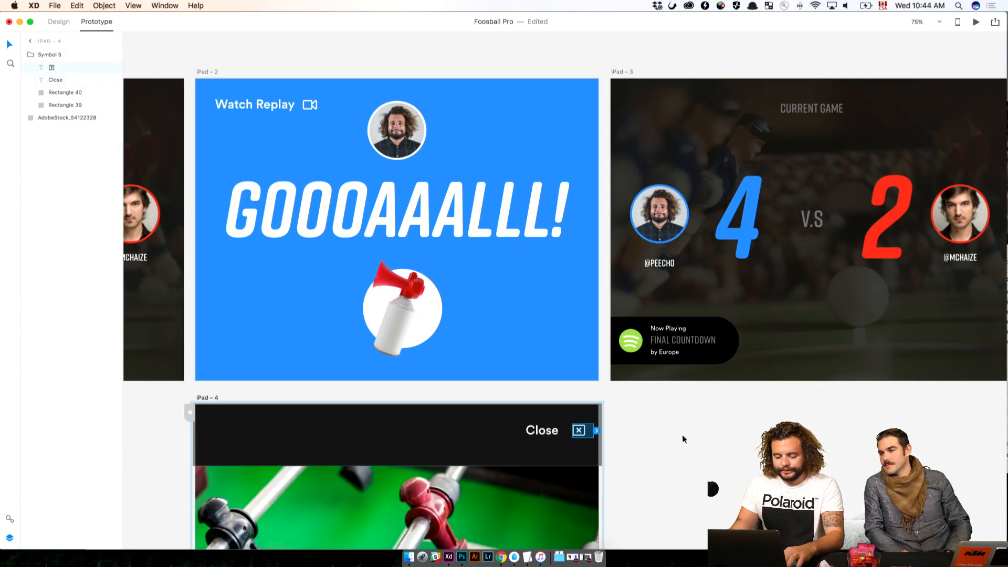
click(59, 22)
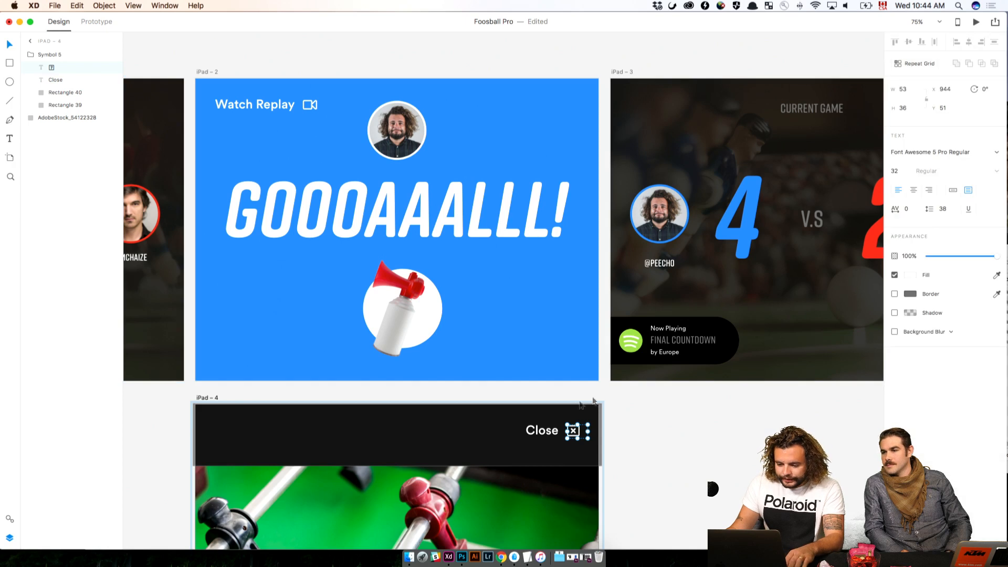
shift+click(544, 426)
key(super+g)
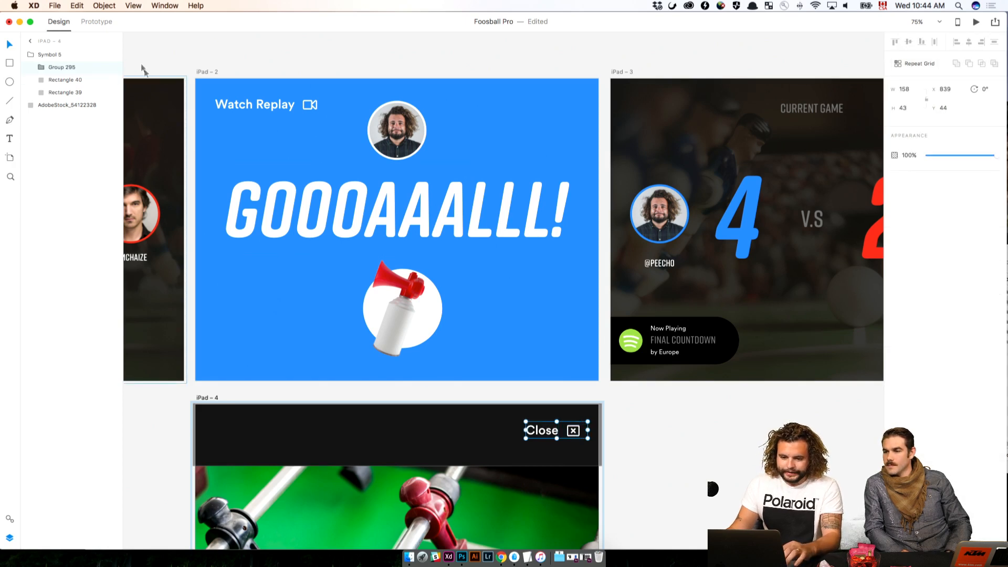
Link the grouped Close element on iPad – 4 to the iPad – 3 artboard in the prototype
click(86, 23)
drag(591, 430, 781, 327)
click(721, 439)
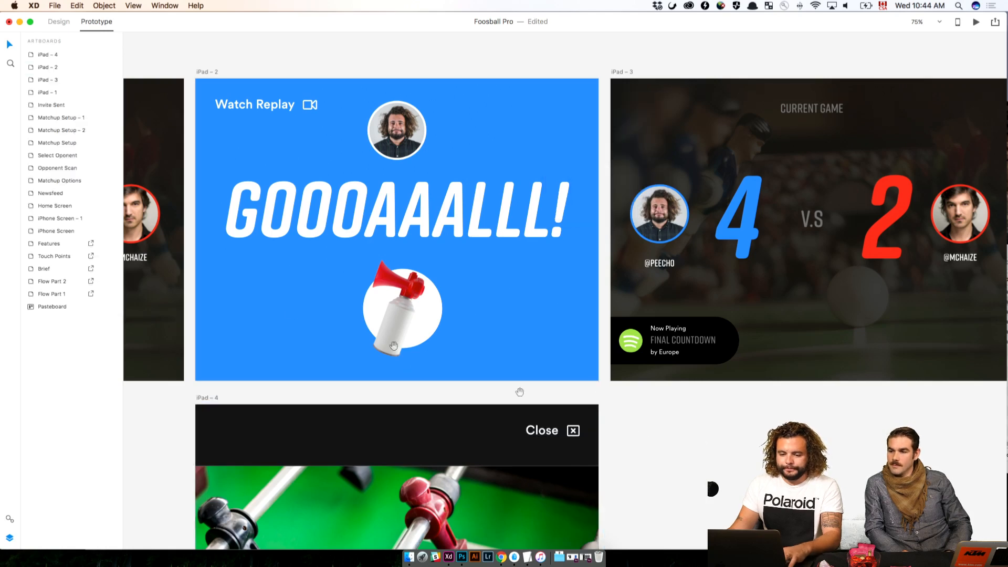
Check the prototype link of the iPad – 1 artboard and bring up the document's assets
drag(336, 317, 802, 333)
click(339, 77)
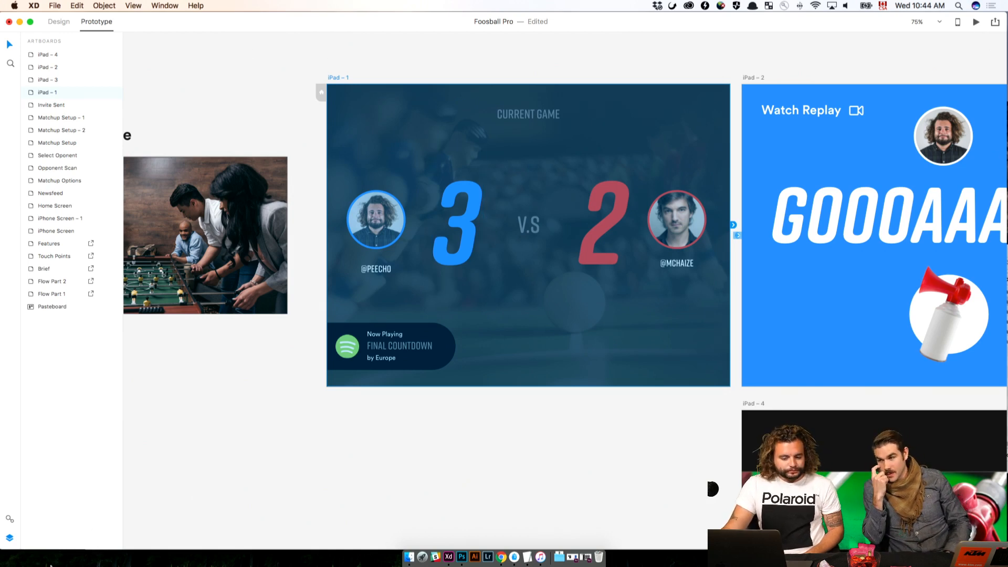
click(15, 519)
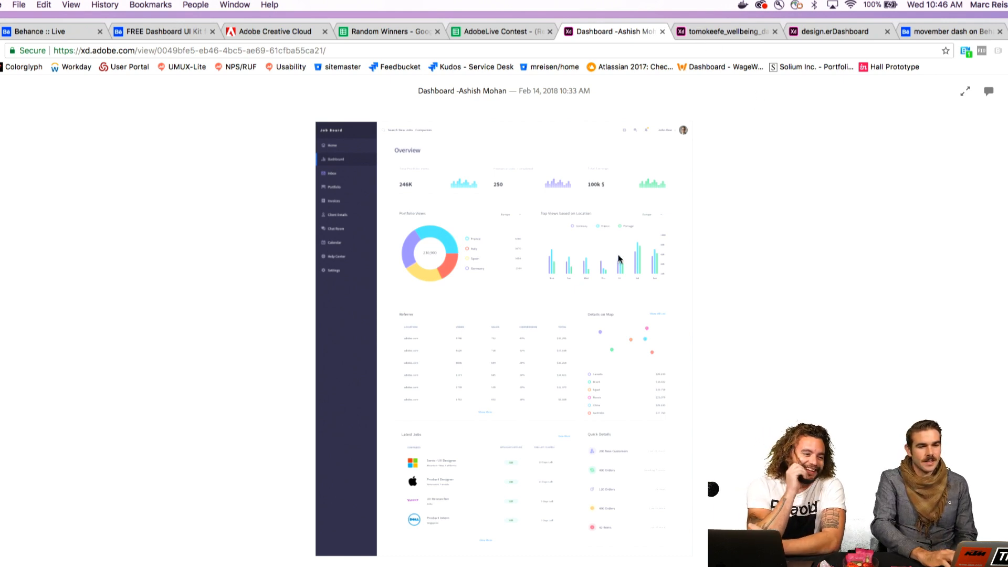
Review the Wellbeing, design.erDashboard and movember dash contest entries in the browser
click(734, 33)
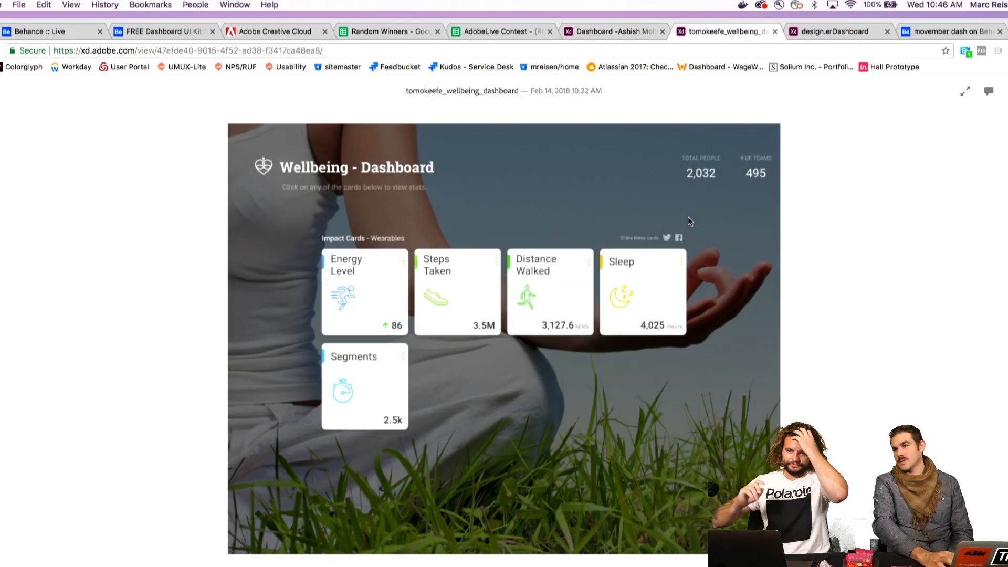
click(854, 35)
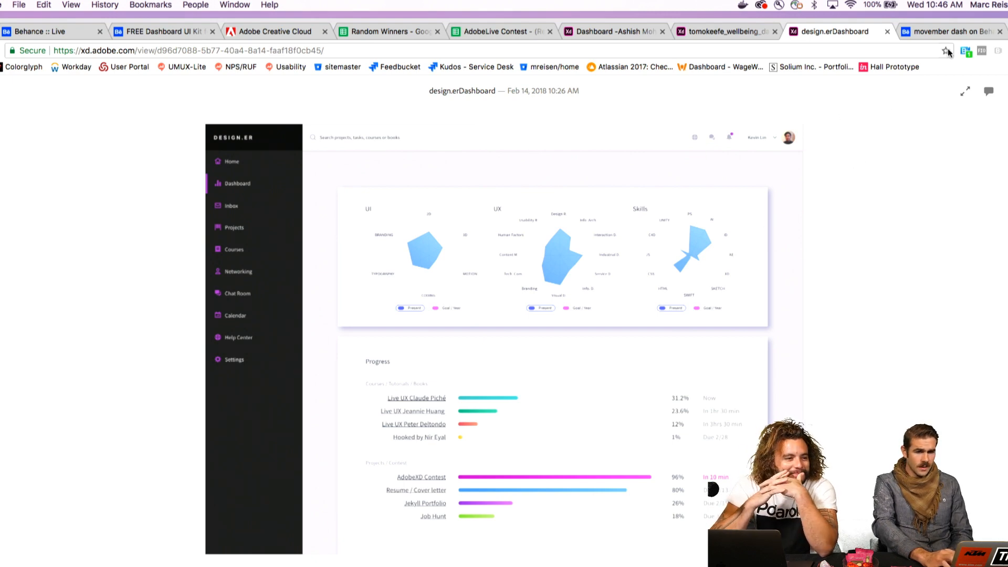
click(961, 33)
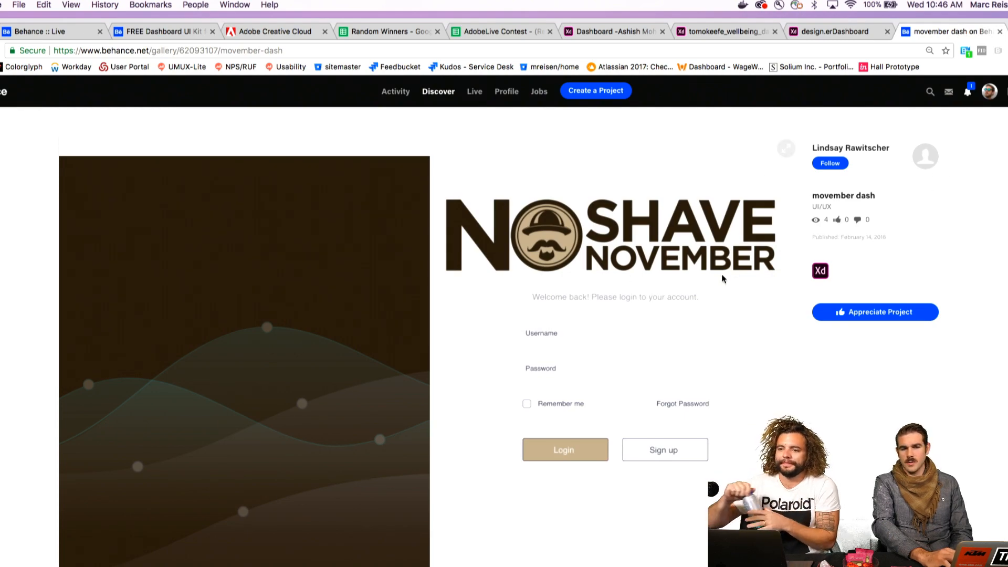
scroll(723, 279, down, 5)
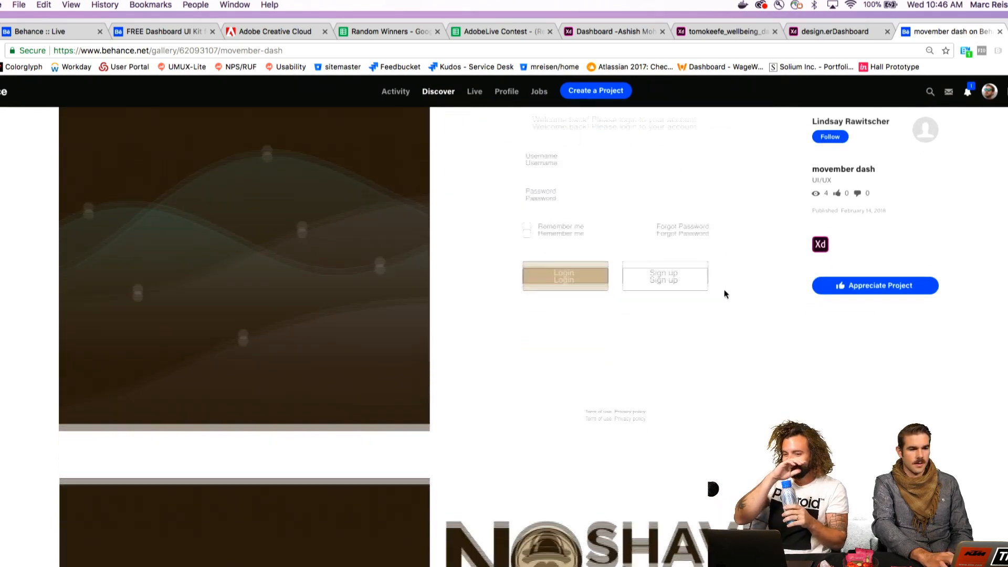
scroll(725, 294, down, 10)
scroll(725, 294, up, 8)
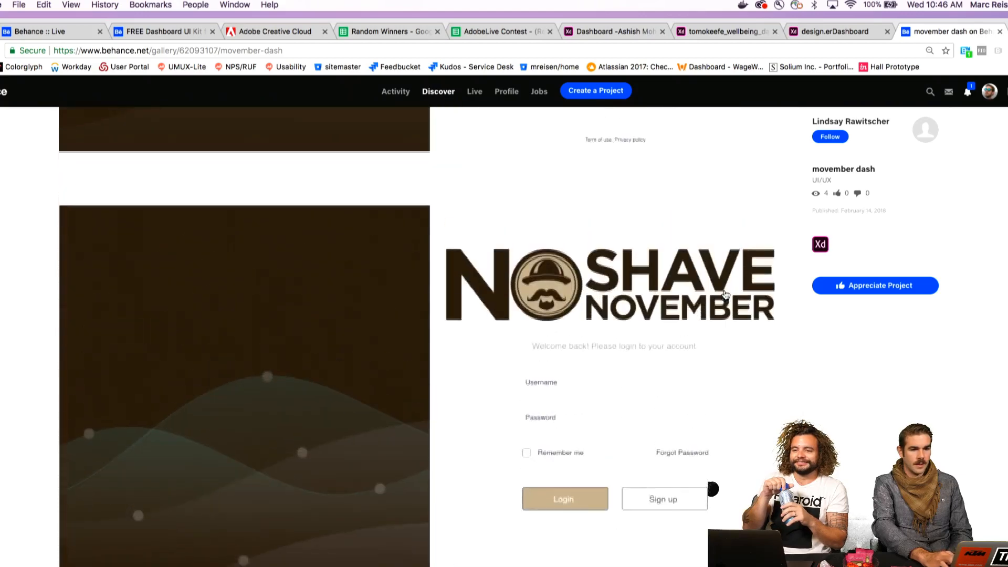
scroll(724, 294, down, 2)
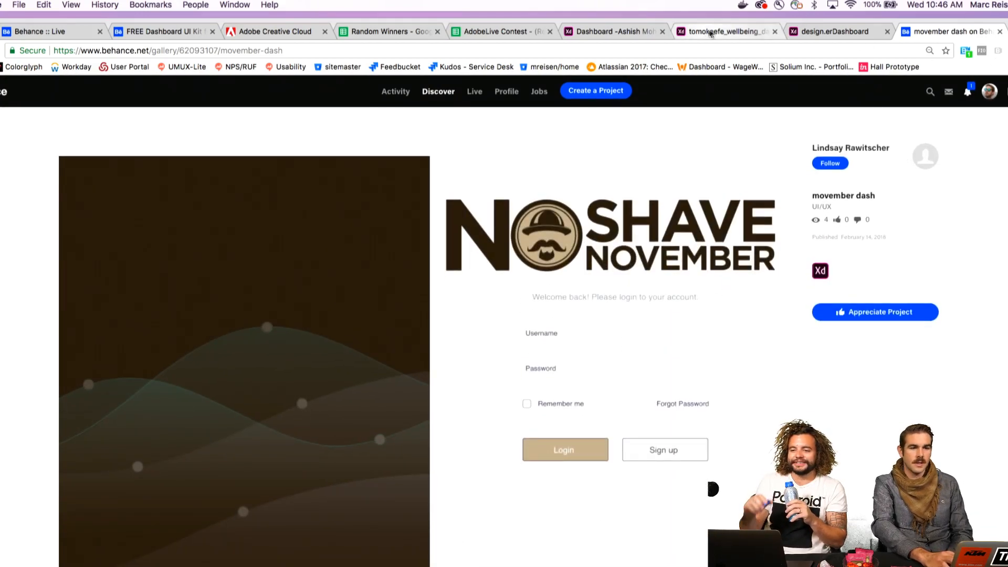
Revisit the job board dashboard entry, and explore the Wellbeing dashboard's Steps Taken card with its Atlanta leaders list
click(616, 33)
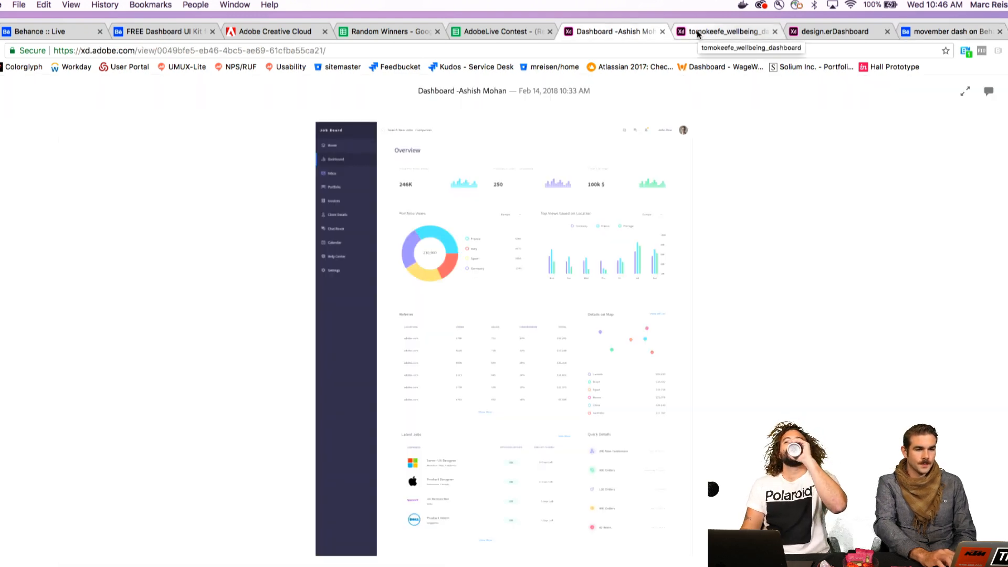
click(726, 35)
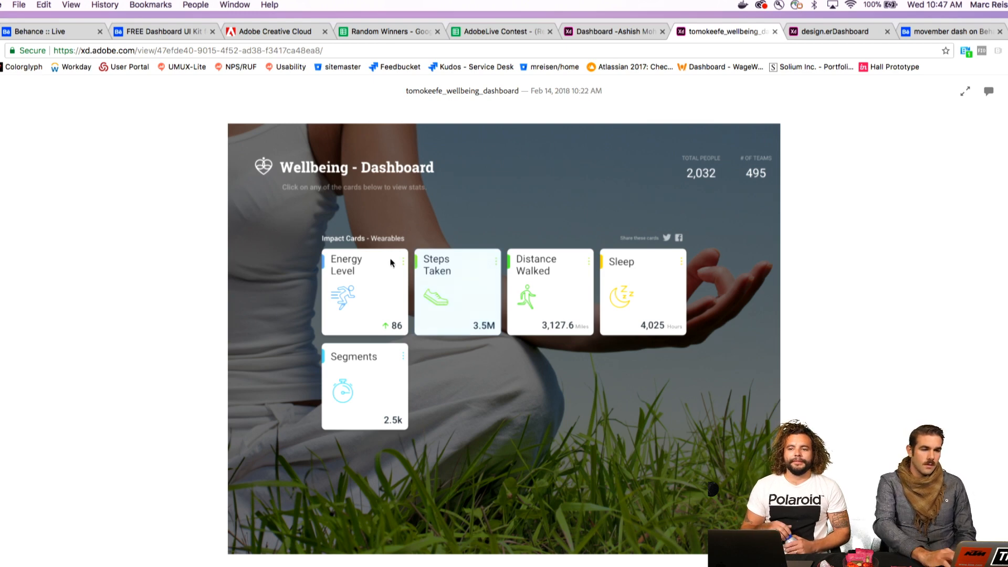
click(435, 278)
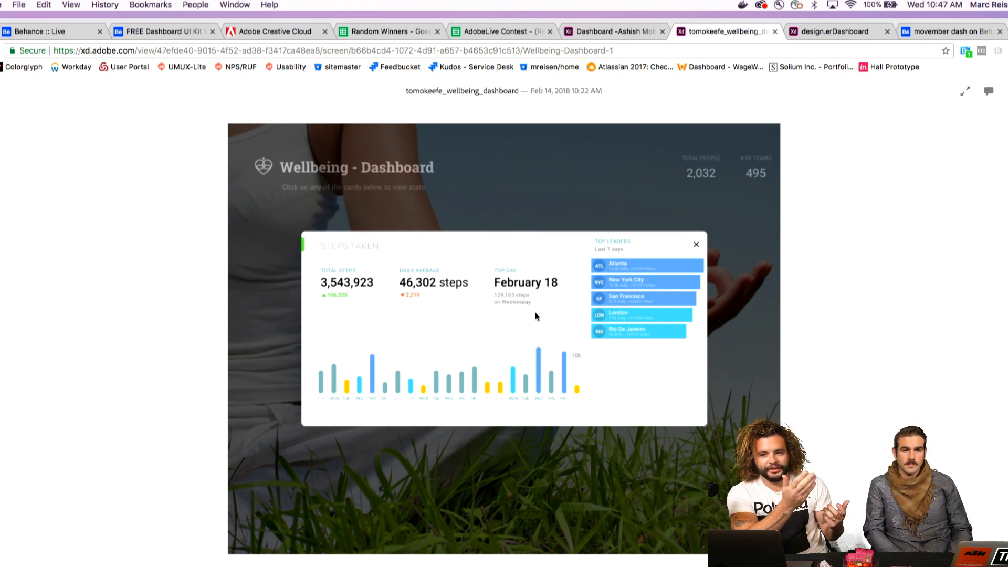
click(669, 270)
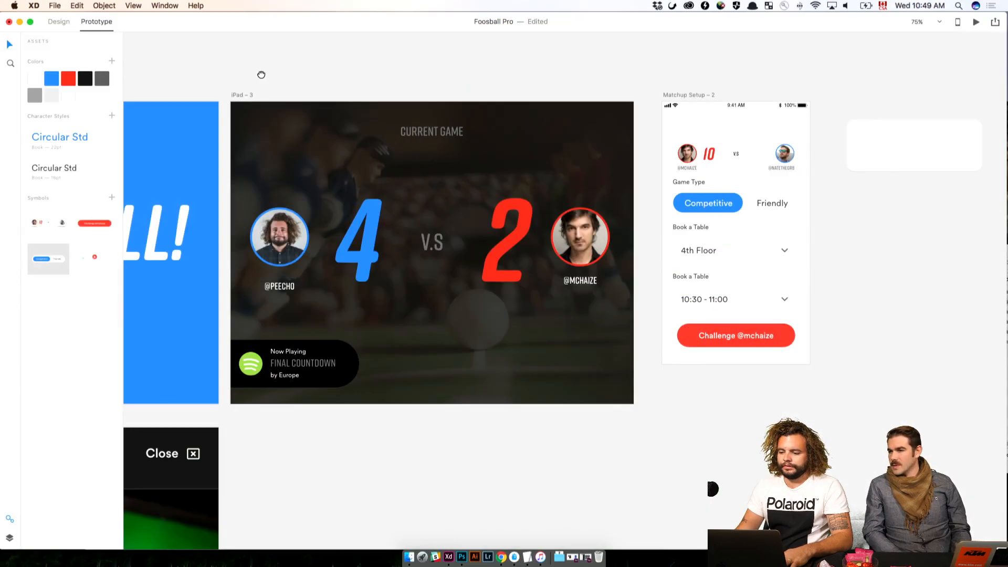
Switch back to the Foosball Pro document in Adobe XD and look over the iPad artboards and Matchup Setup – 2
scroll(772, 123, left, 10)
scroll(624, 138, left, 5)
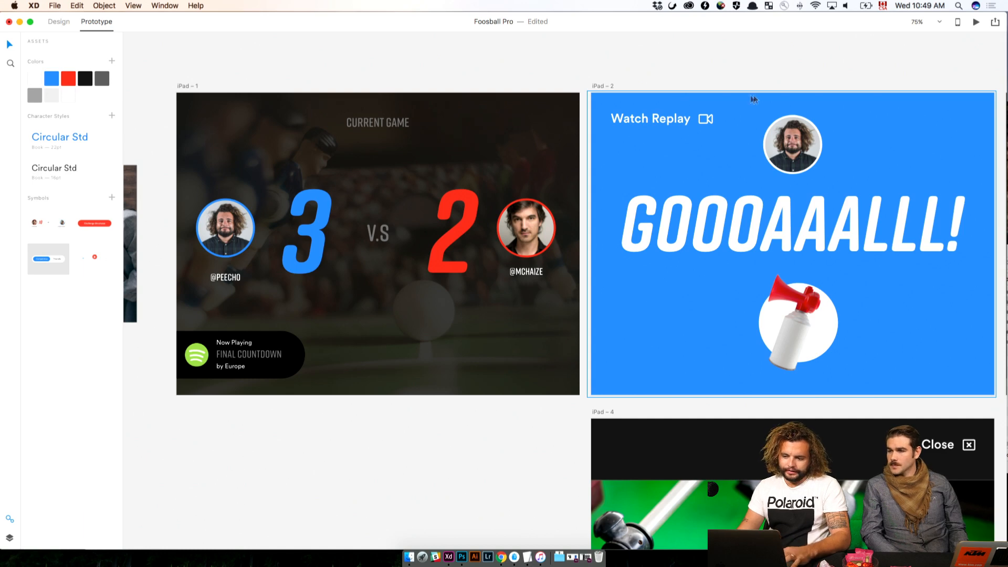
scroll(683, 95, right, 15)
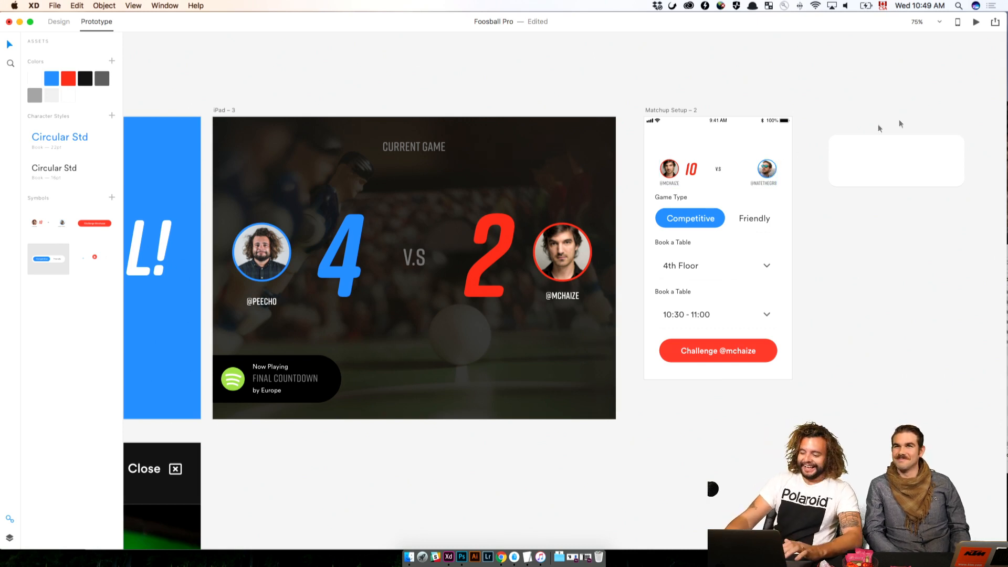
click(915, 147)
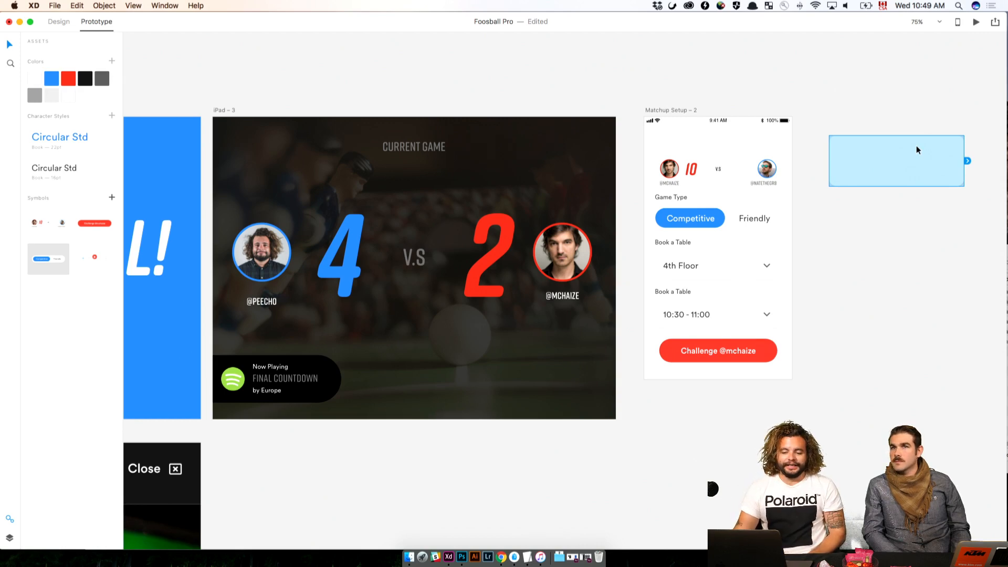
scroll(841, 167, left, 2)
scroll(842, 168, left, 3)
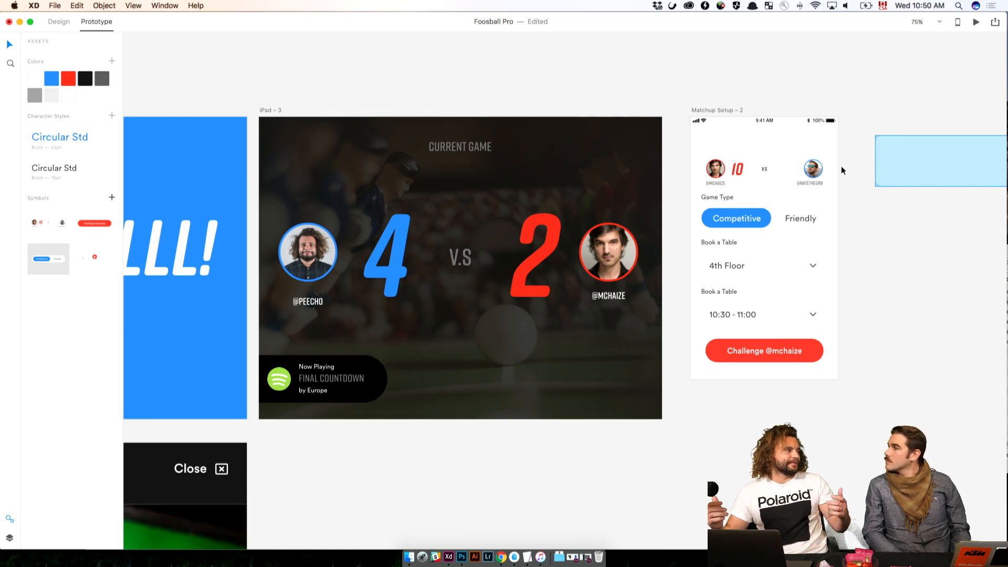
scroll(841, 168, left, 5)
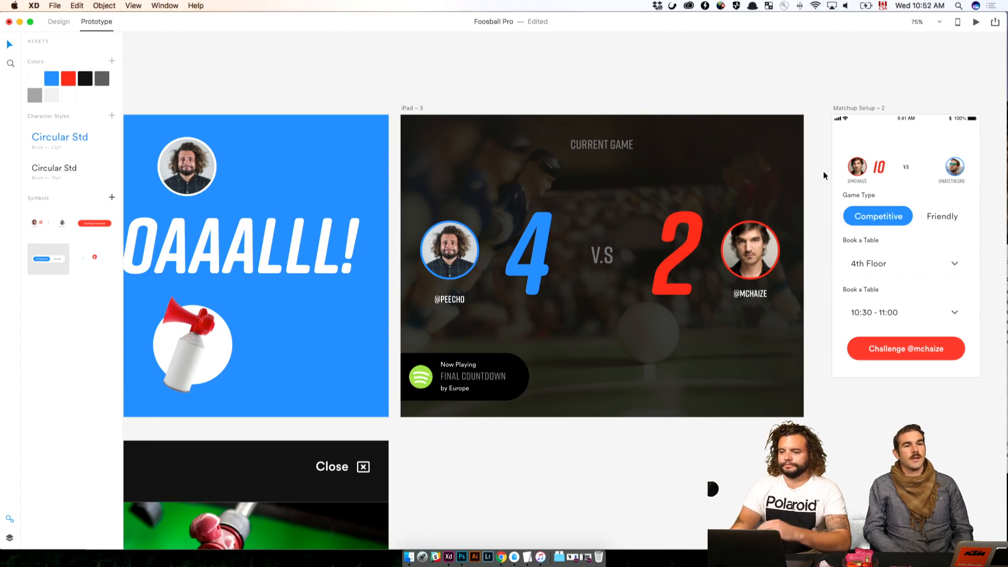
Locate the empty Flow Part 2 artboard beside the Flow Part 1 sketches
key(super+minus)
key(super+minus)
drag(593, 199, 861, 380)
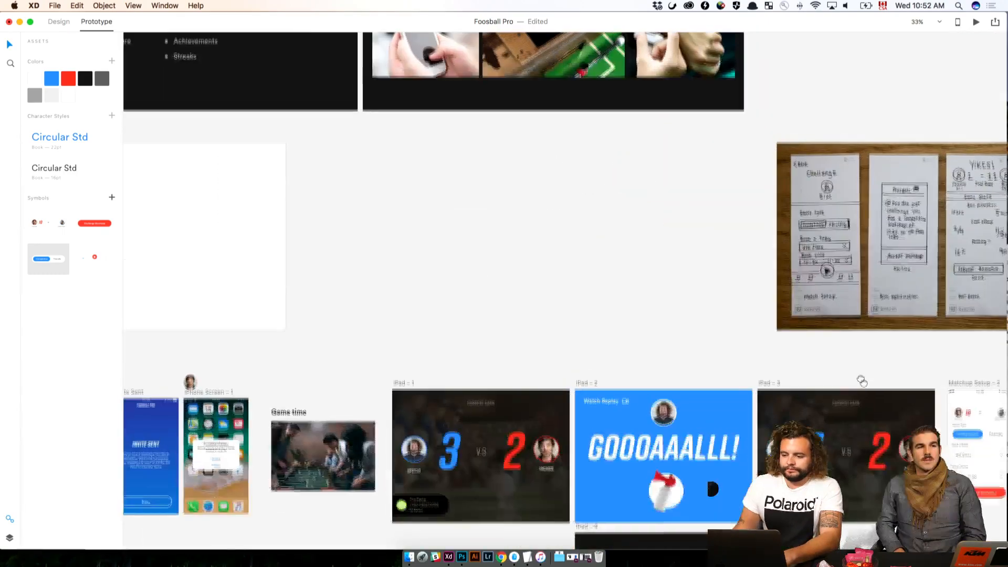
drag(618, 179, 786, 411)
scroll(786, 411, left, 10)
scroll(788, 389, down, 3)
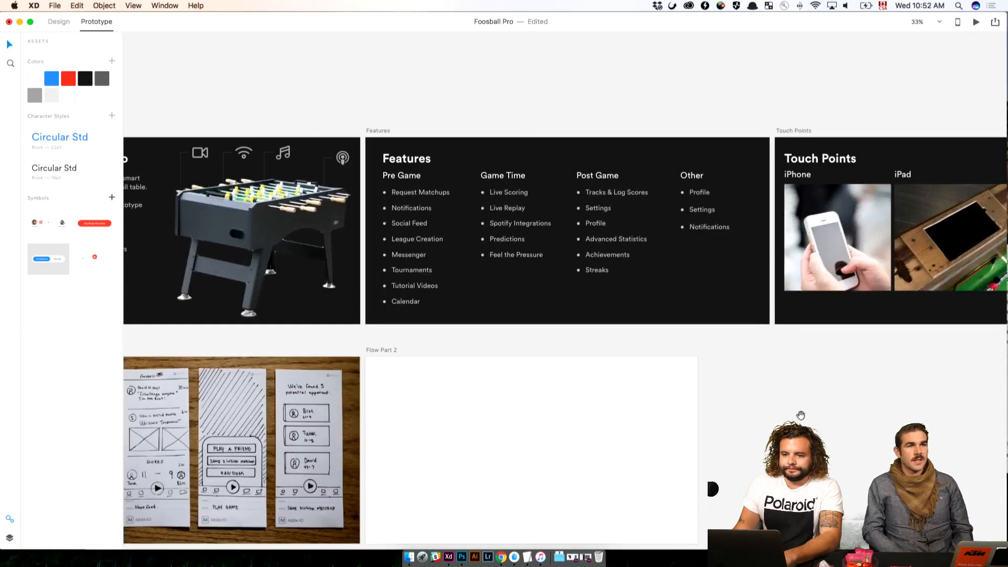
scroll(748, 404, left, 3)
scroll(712, 383, down, 5)
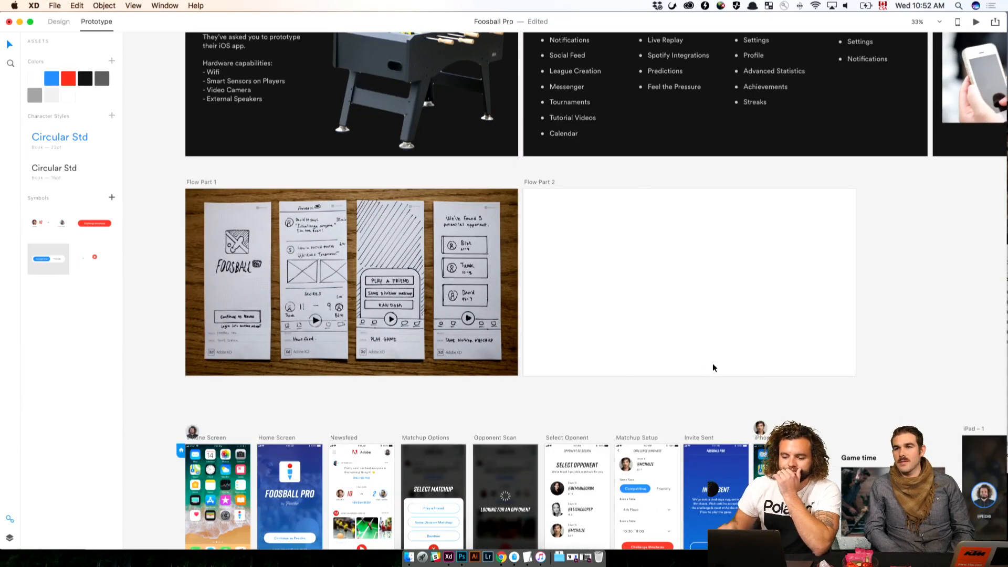
click(824, 307)
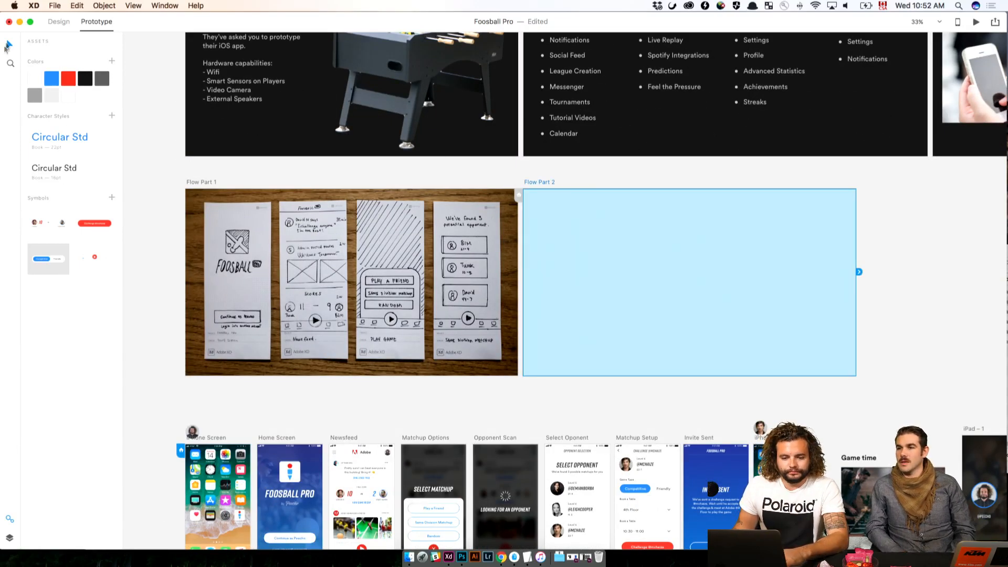
click(893, 319)
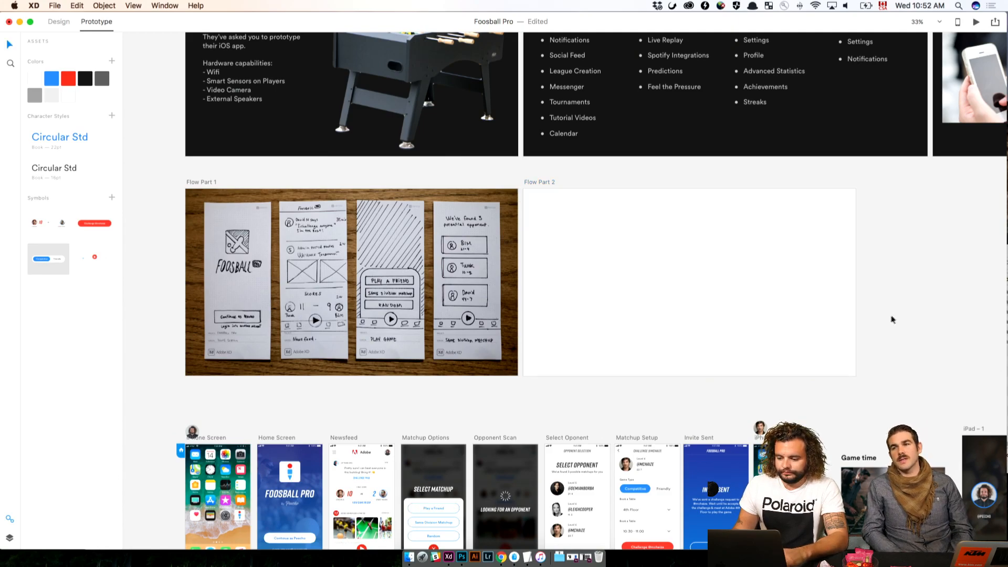
Move the stray photo of the second set of sketches onto the Flow Part 2 artboard, aligned to its edges, using Design mode
scroll(892, 320, right, 8)
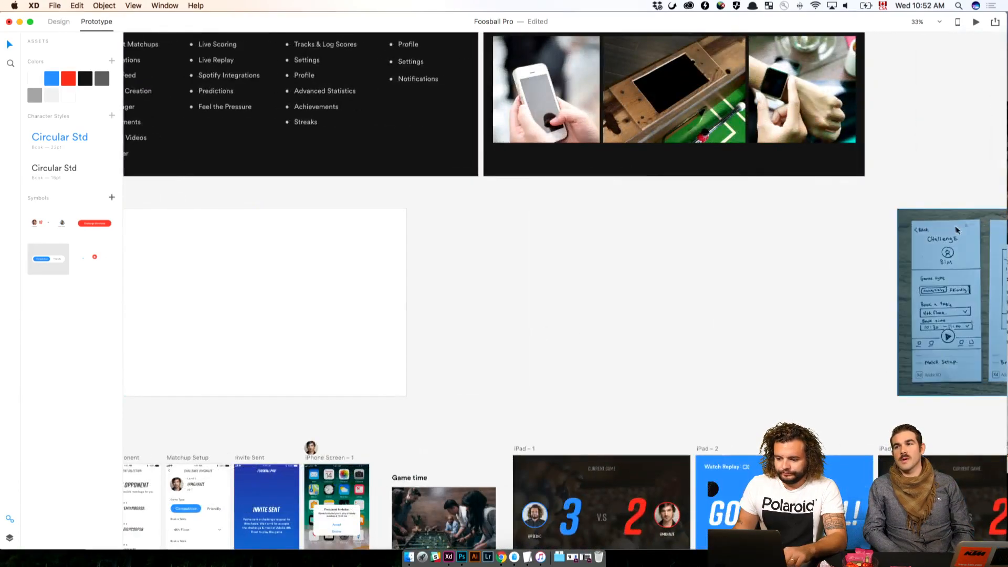
drag(957, 230, 295, 237)
scroll(295, 237, left, 8)
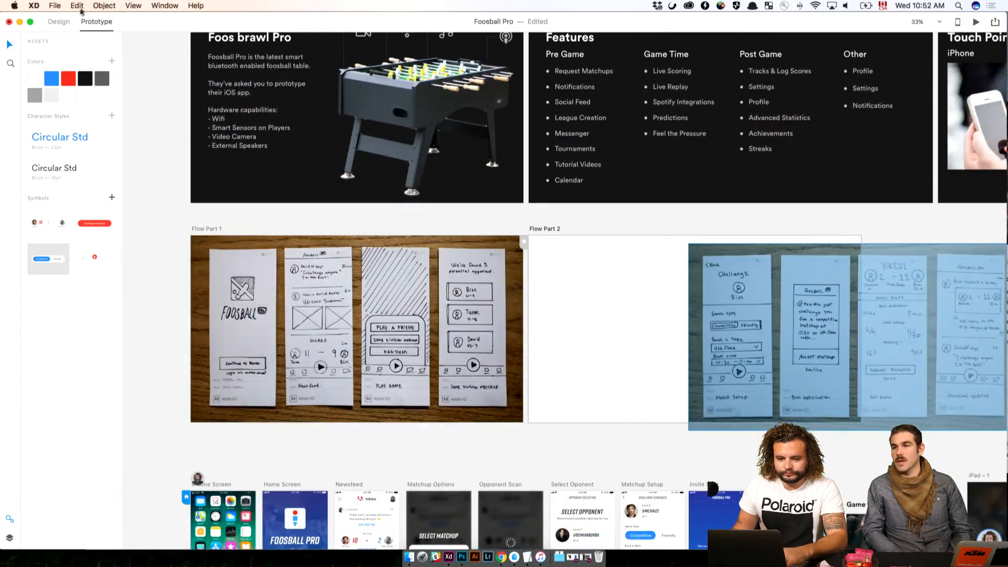
click(59, 23)
drag(818, 317, 660, 309)
scroll(669, 339, down, 2)
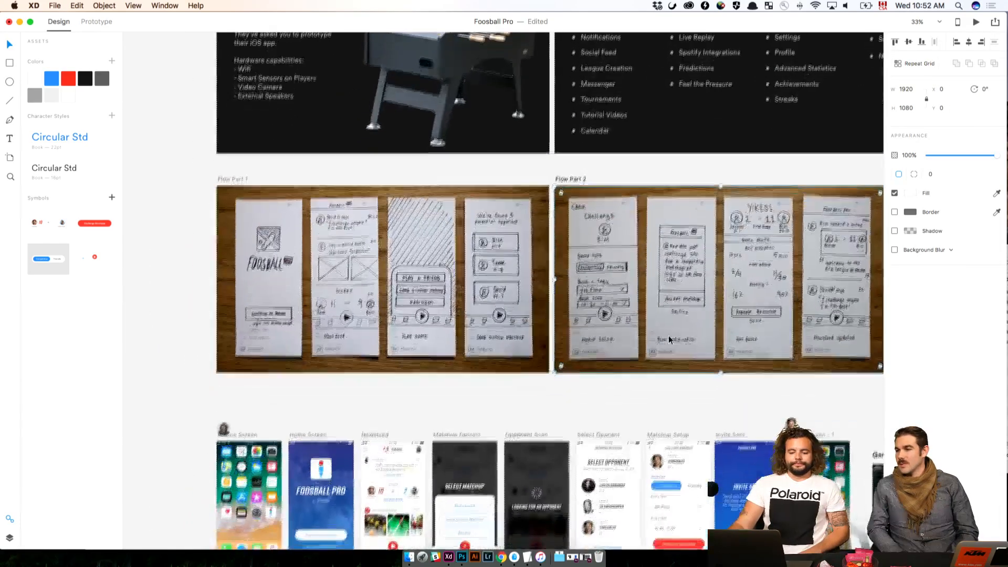
scroll(669, 340, down, 2)
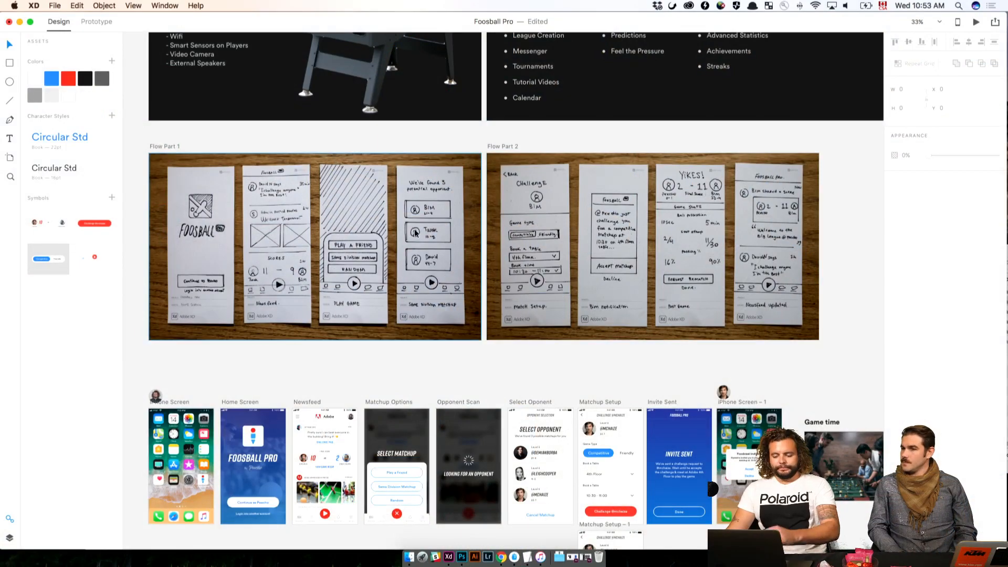
Examine the paper sketches of Flow Part 1 and Flow Part 2 up close, including the Post Game screen
key(super+equal)
drag(456, 255, 470, 240)
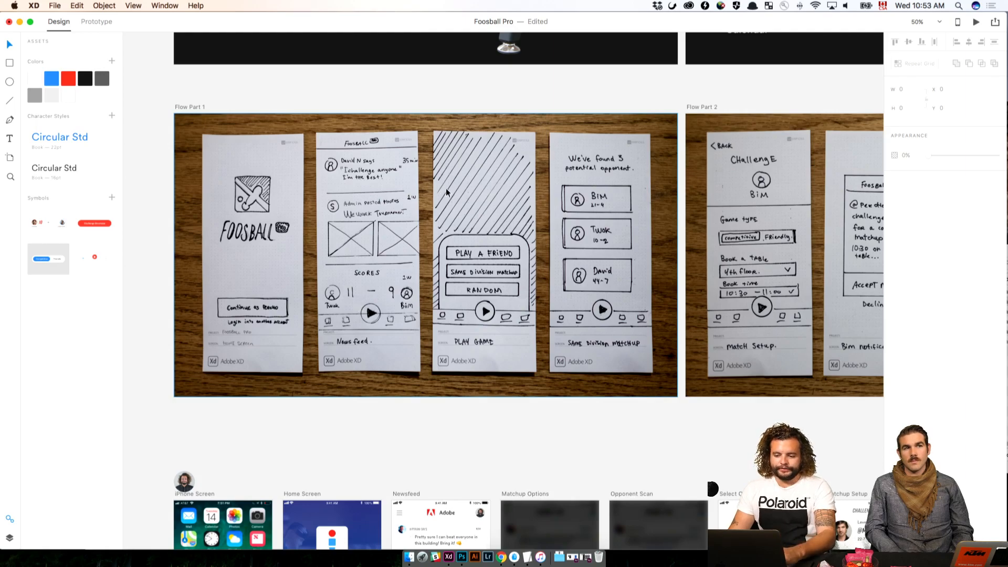
scroll(446, 189, right, 10)
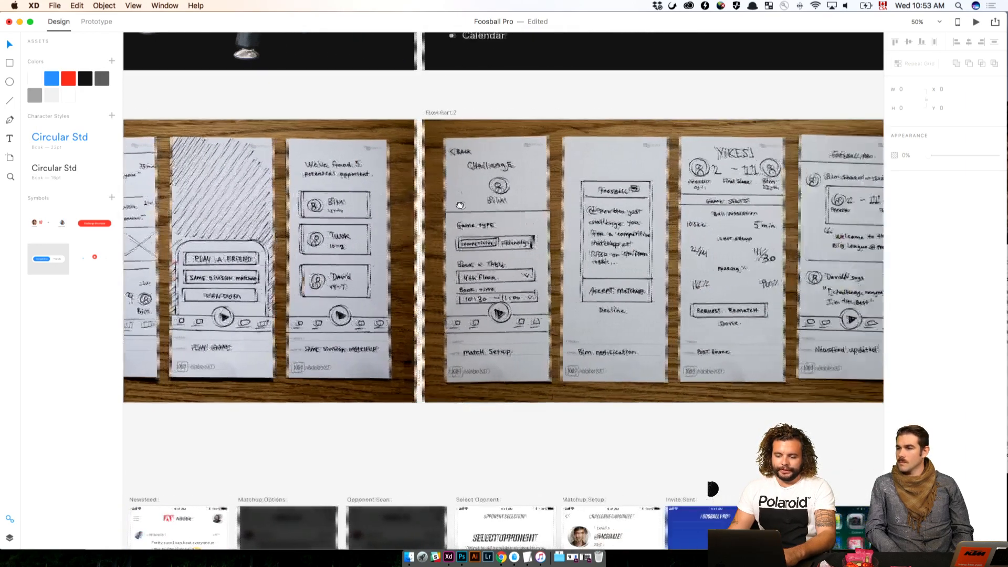
scroll(461, 205, right, 5)
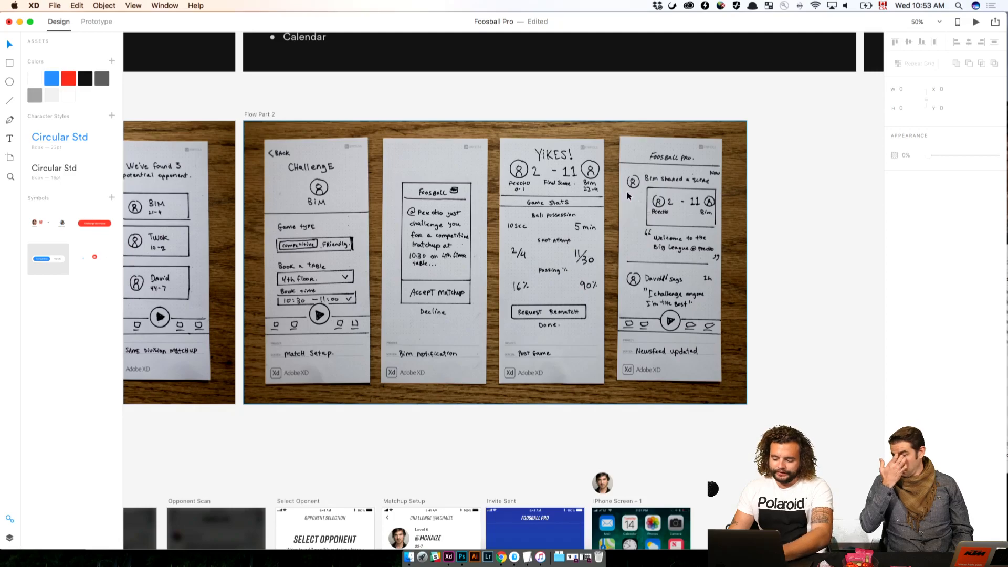
scroll(627, 191, up, 5)
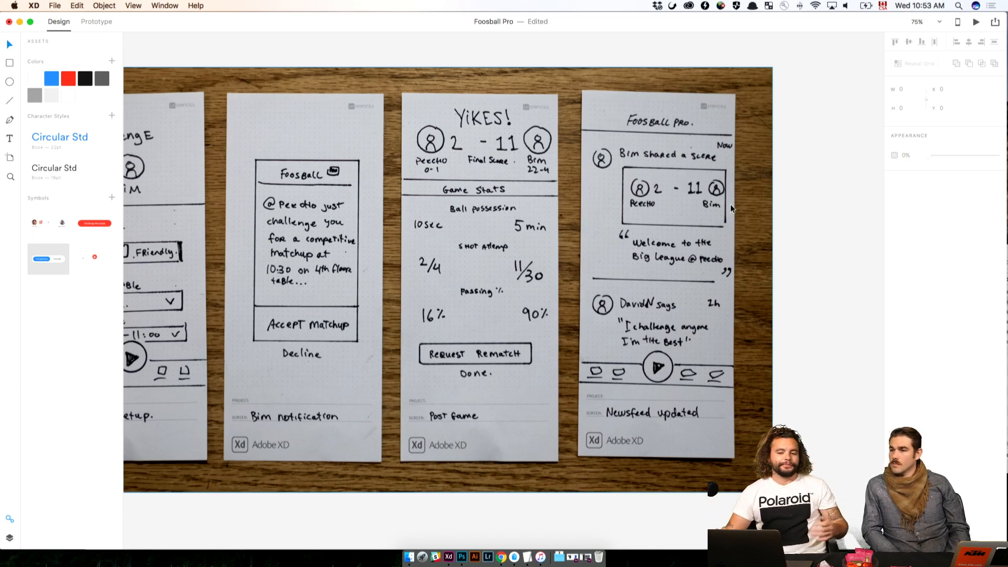
scroll(834, 193, left, 3)
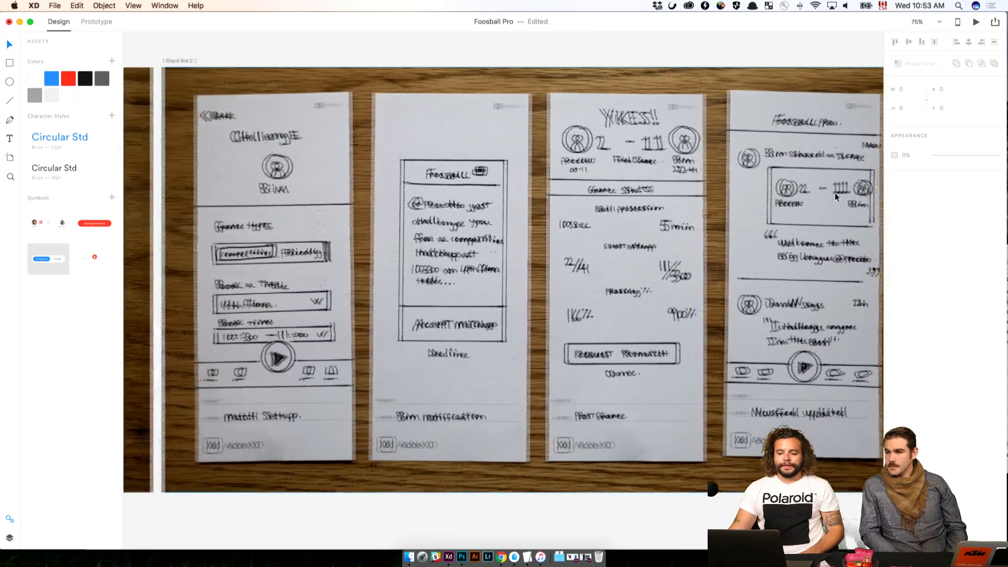
scroll(834, 193, left, 1)
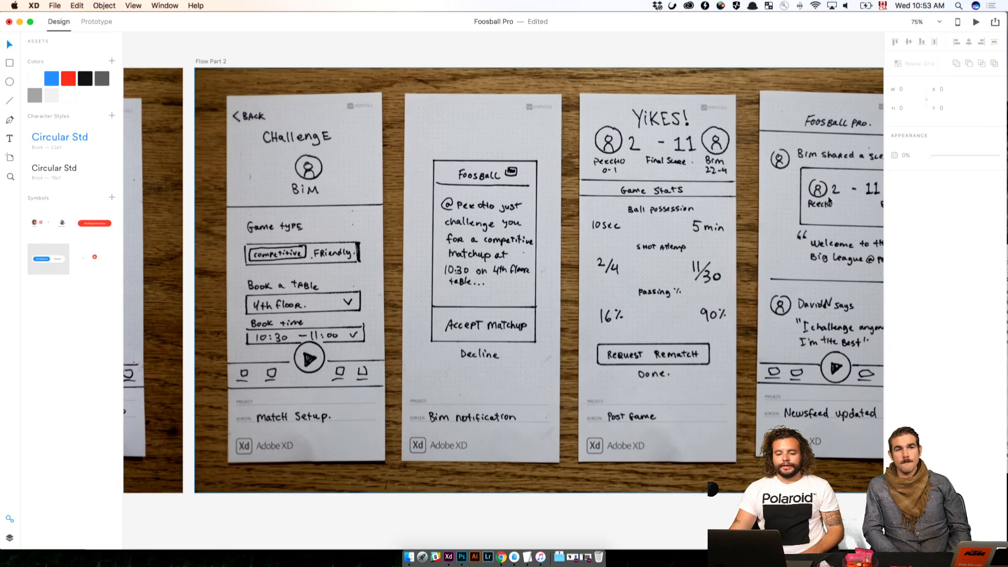
Compare the finished phone screens from Opponent Scan to iPhone Screen – 1 with the Flow Part 2 sketches
scroll(828, 200, down, 10)
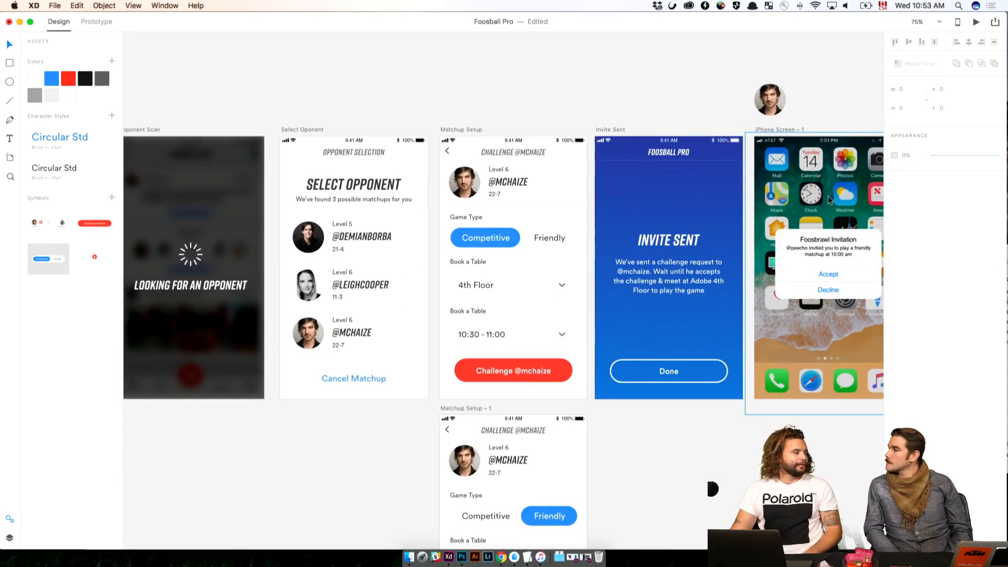
scroll(489, 148, left, 5)
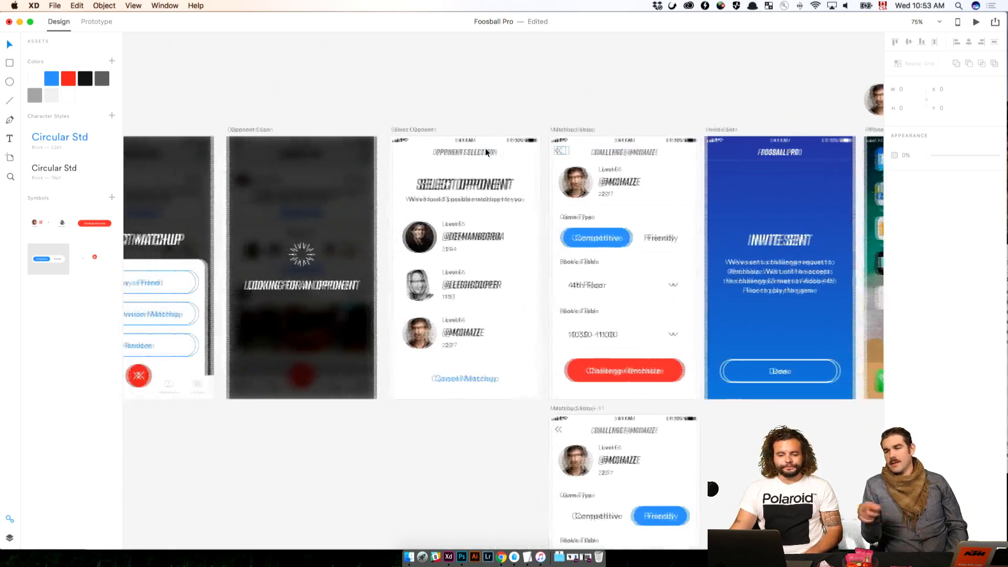
scroll(490, 148, right, 8)
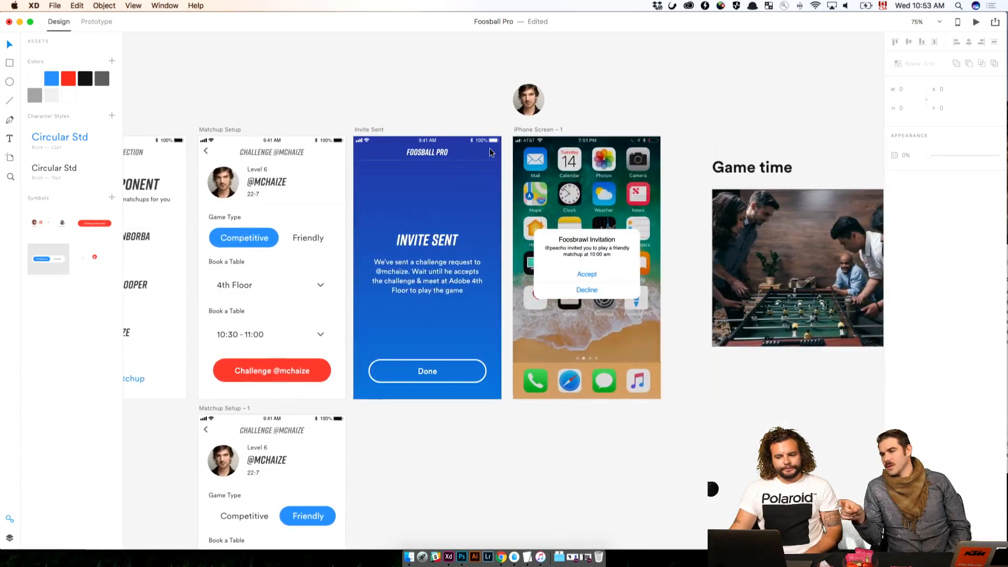
scroll(506, 144, left, 3)
scroll(506, 144, up, 10)
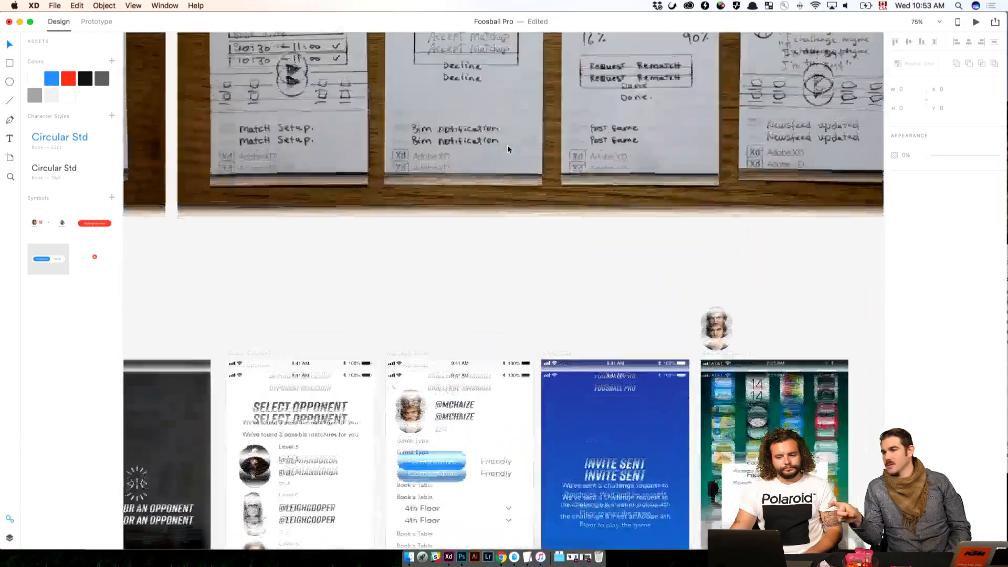
scroll(507, 146, left, 5)
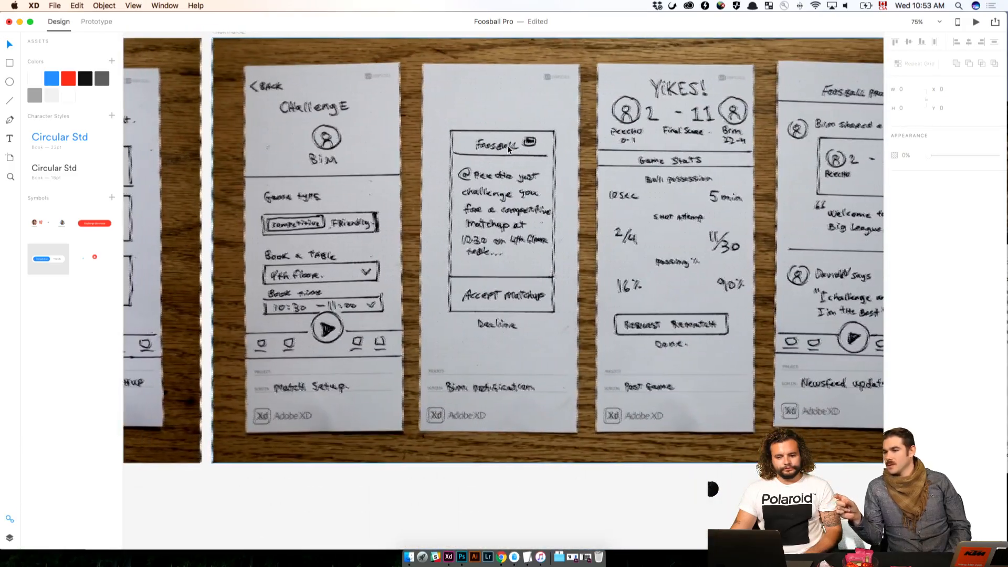
Examine the Flow Part 1 sketches, from the home screen to the same-division matchup
scroll(508, 149, left, 10)
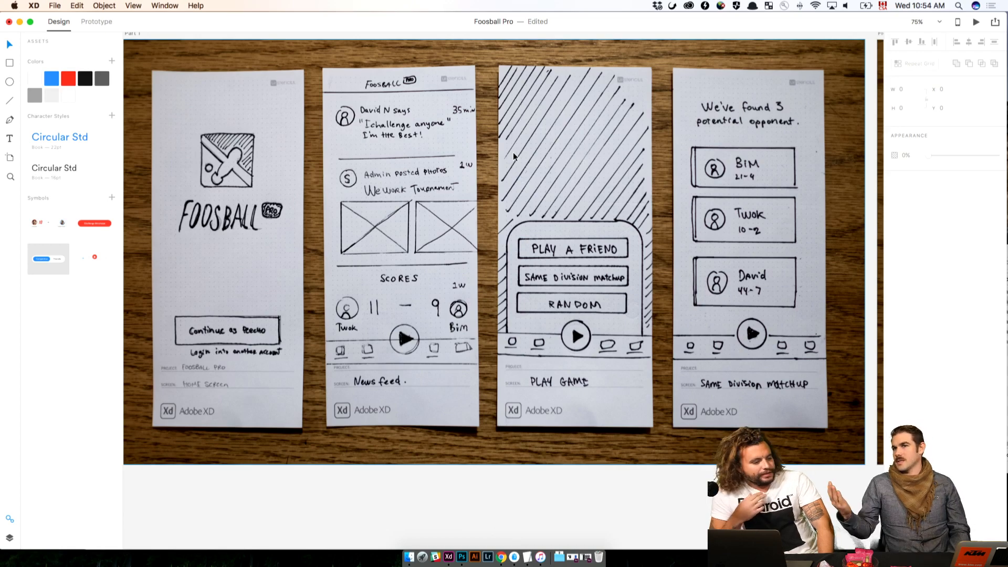
scroll(513, 156, up, 3)
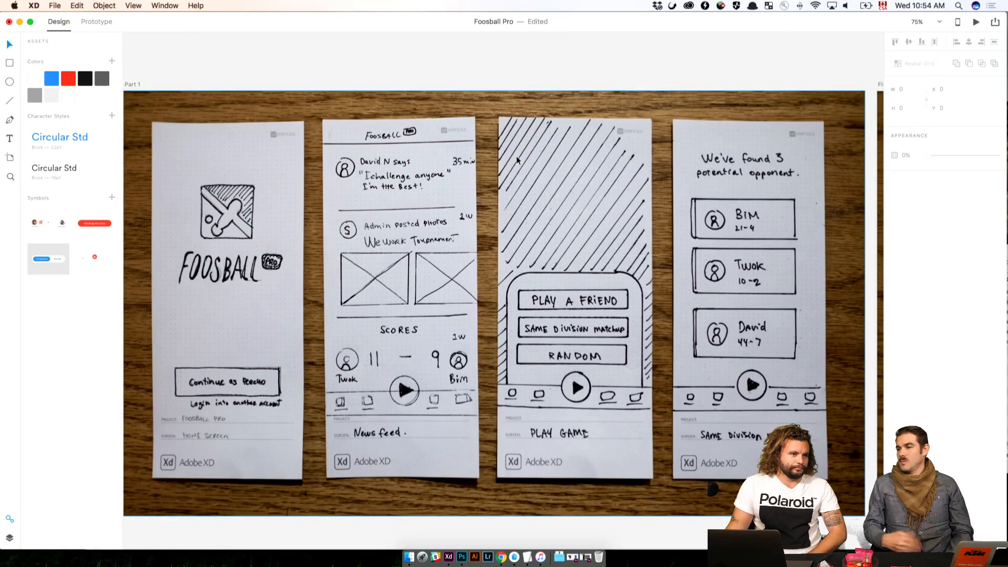
scroll(515, 156, up, 1)
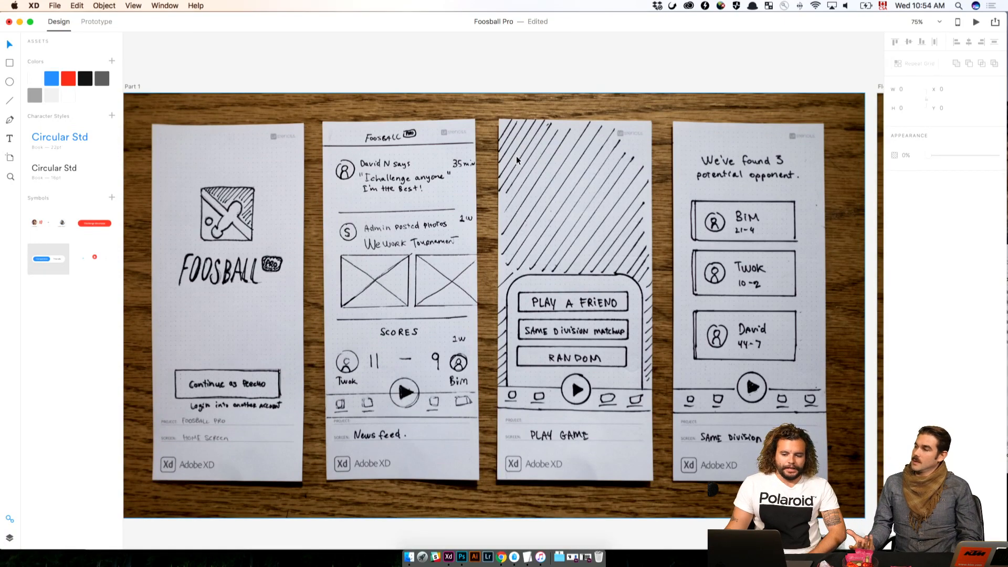
scroll(524, 154, down, 2)
scroll(524, 154, up, 1)
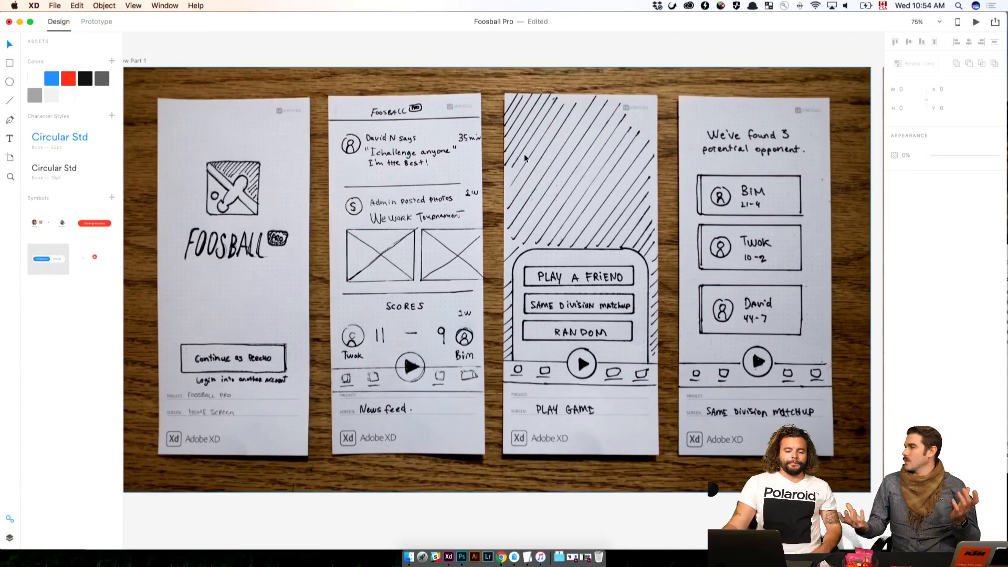